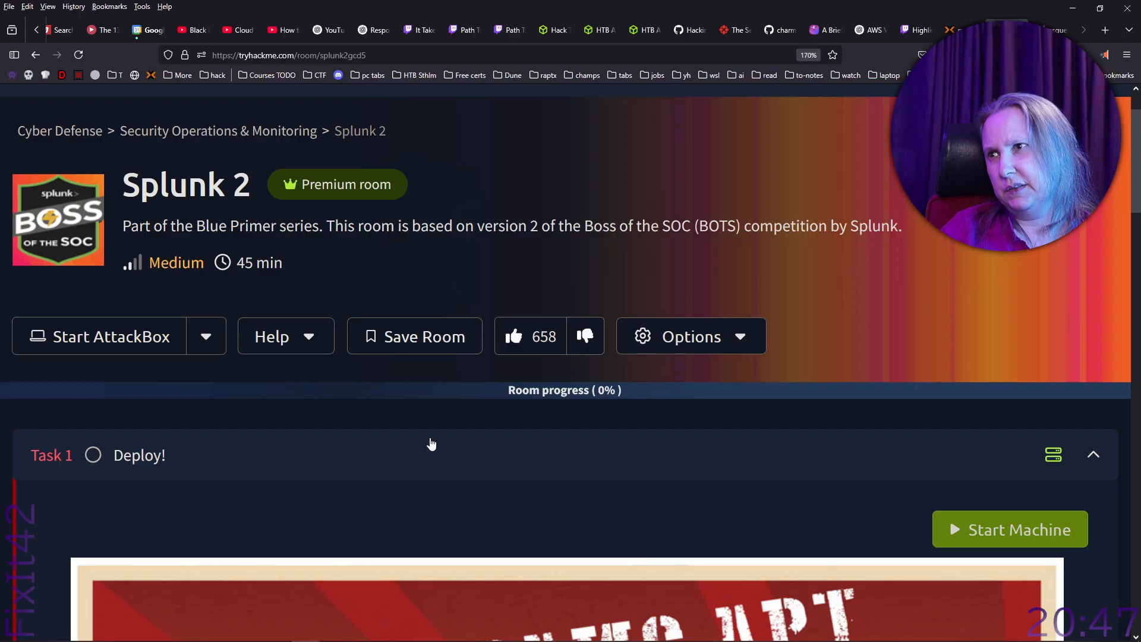
- Start the target machine for Task 1 of the Splunk 2 room
scroll(431, 444, "down", 4)
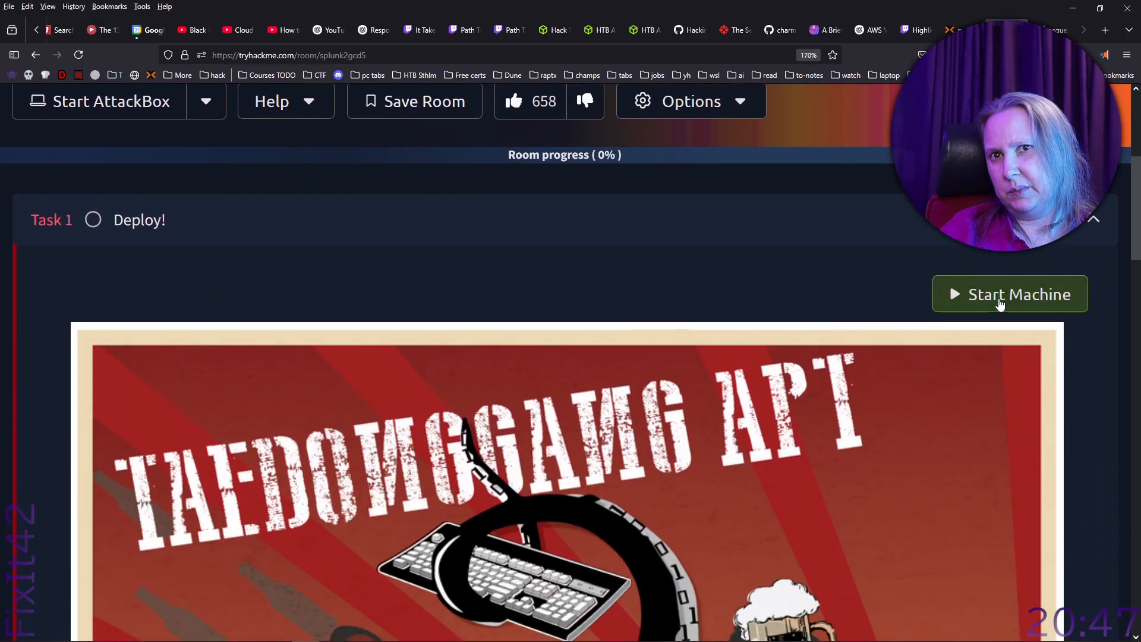
left_click(962, 295)
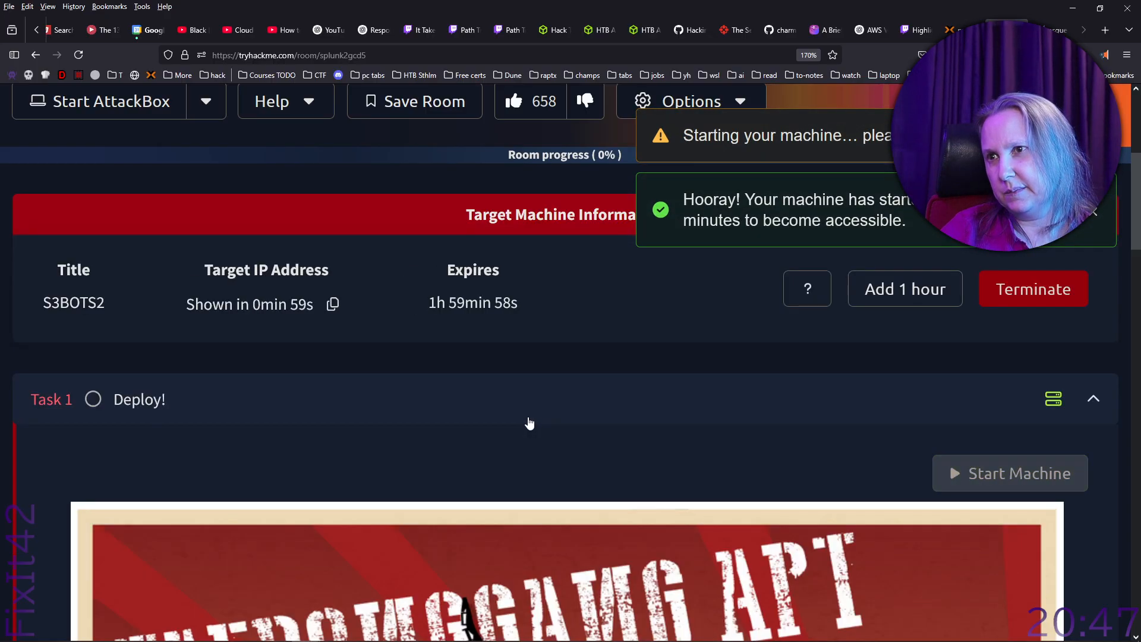
- Look over the Task 1 description, the list of remaining tasks and the BOTSv2 dataset notes
scroll(530, 423, "down", 5)
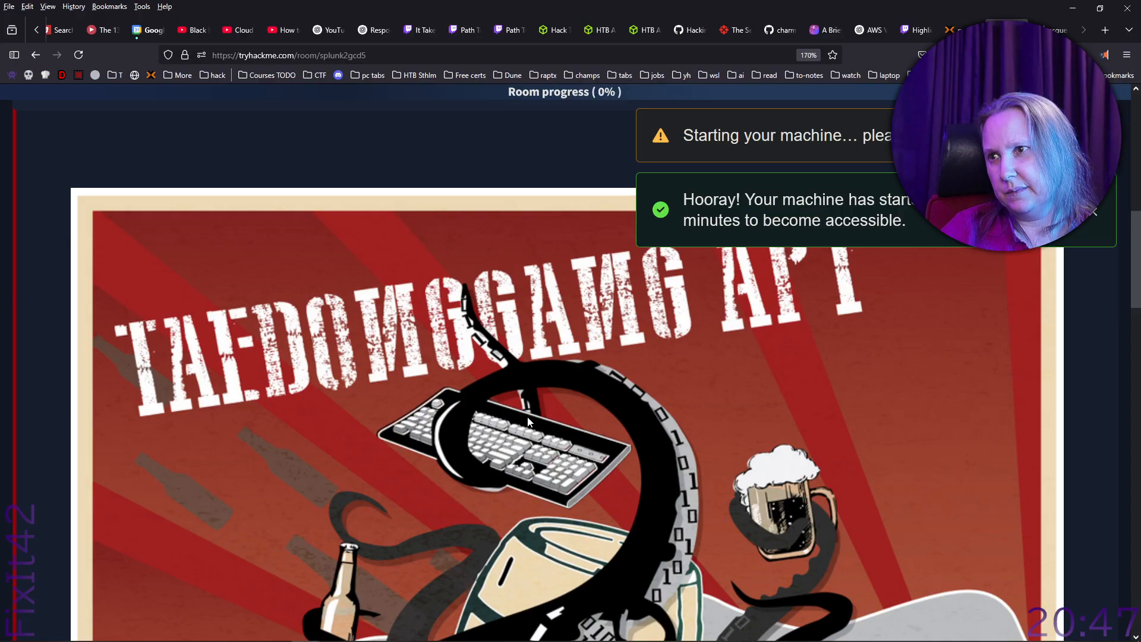
scroll(526, 416, "up", 2)
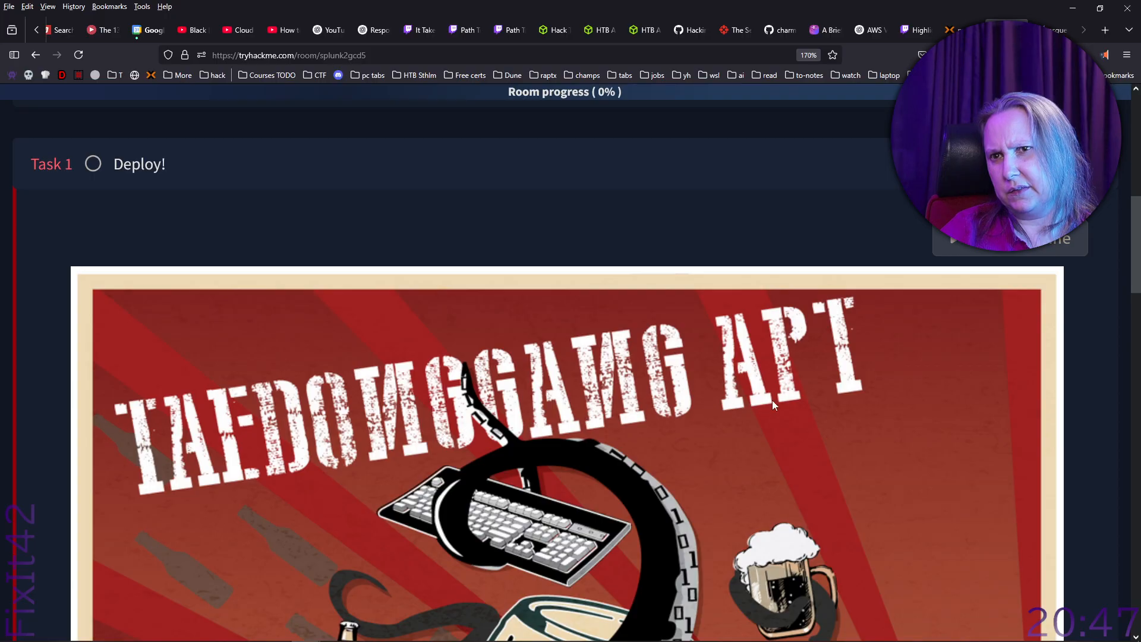
scroll(975, 397, "down", 8)
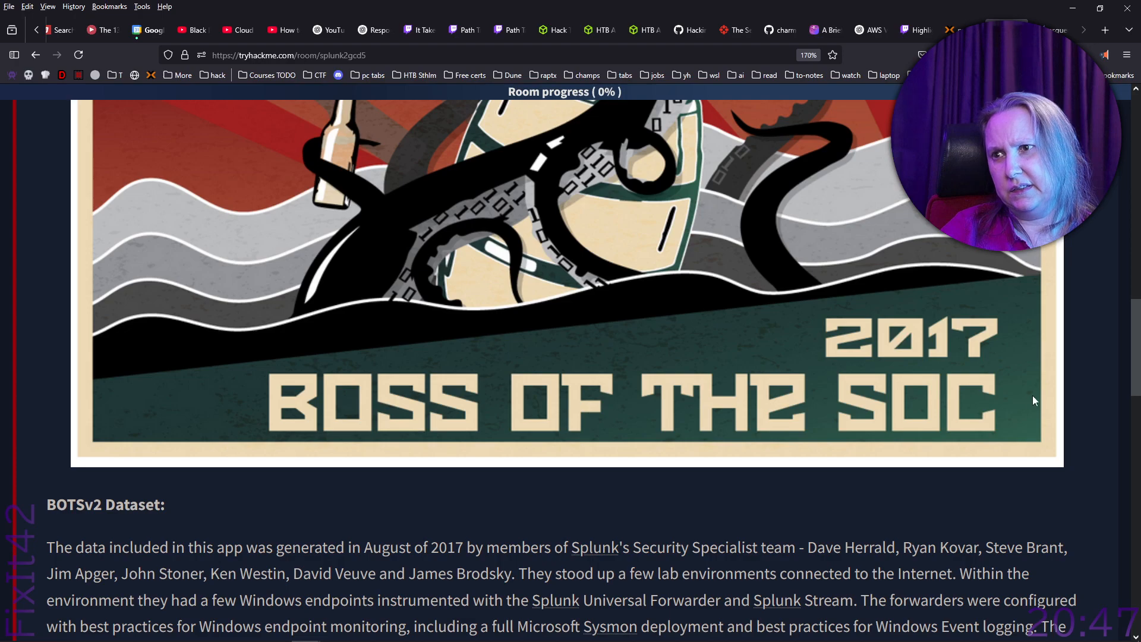
scroll(1046, 392, "down", 5)
left_click_drag(1136, 385, 1135, 563)
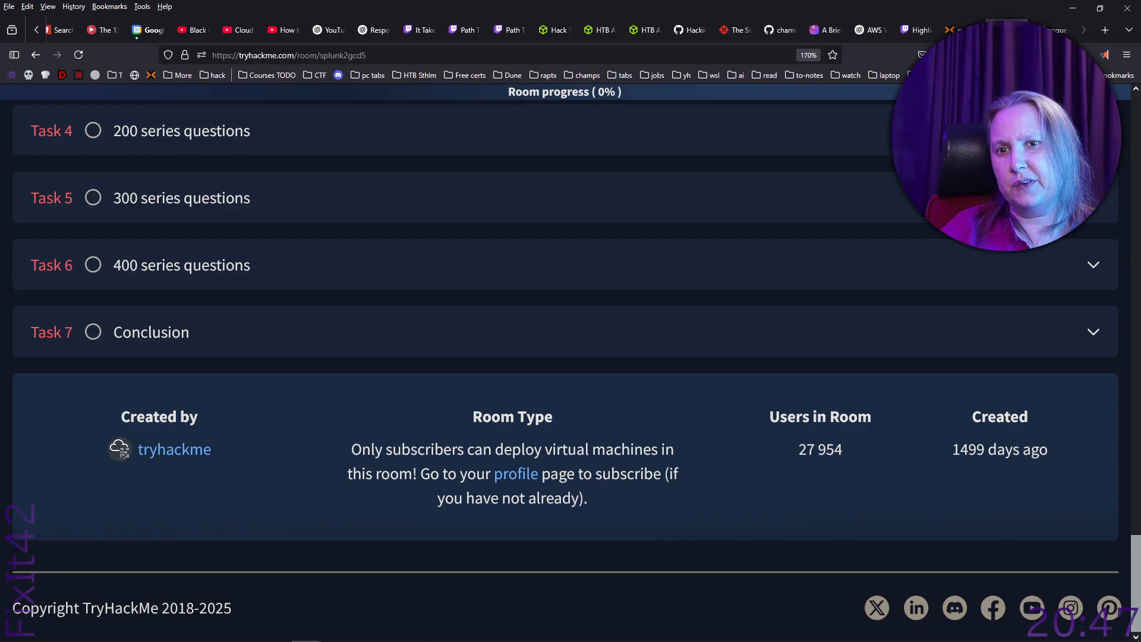
left_click_drag(1136, 563, 1136, 319)
scroll(484, 278, "down", 7)
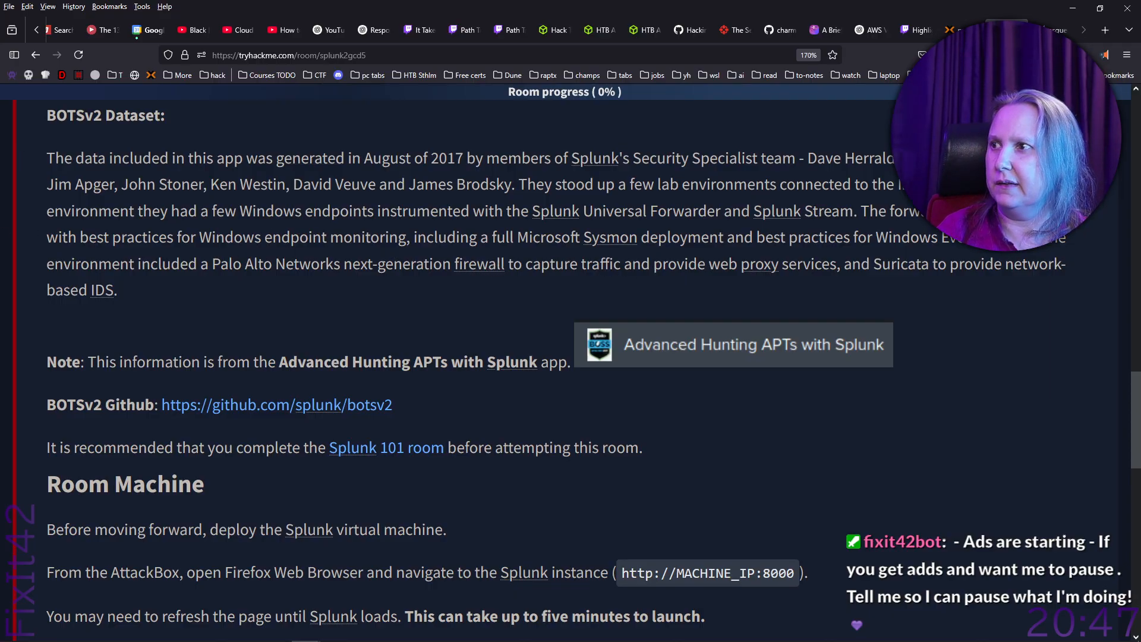
left_click_drag(0, 189, 487, 142)
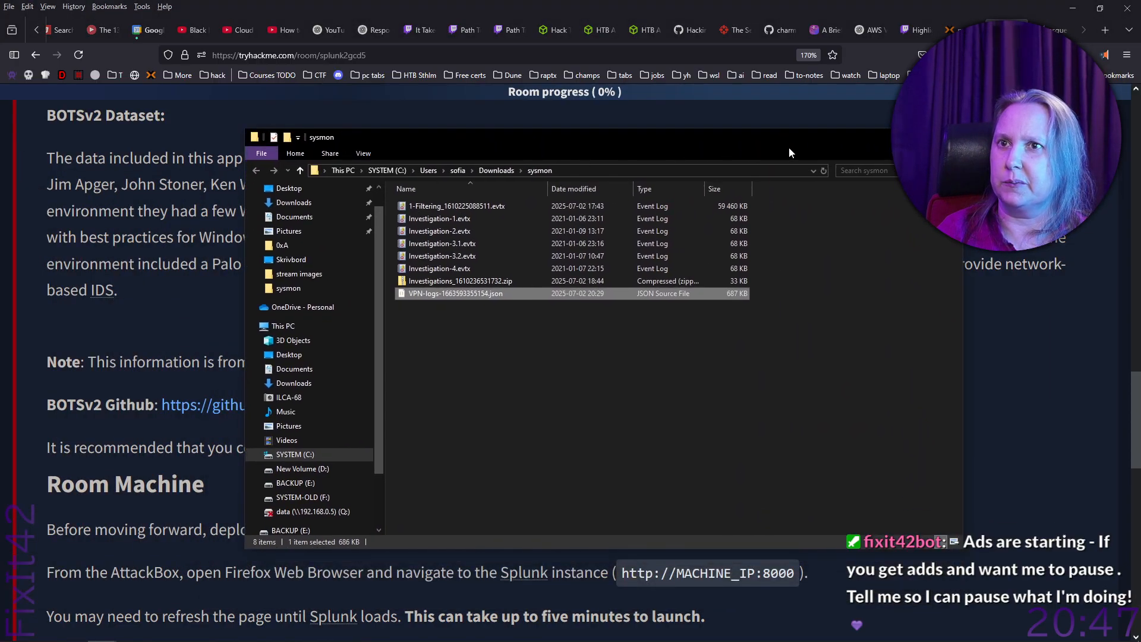
left_click(886, 138)
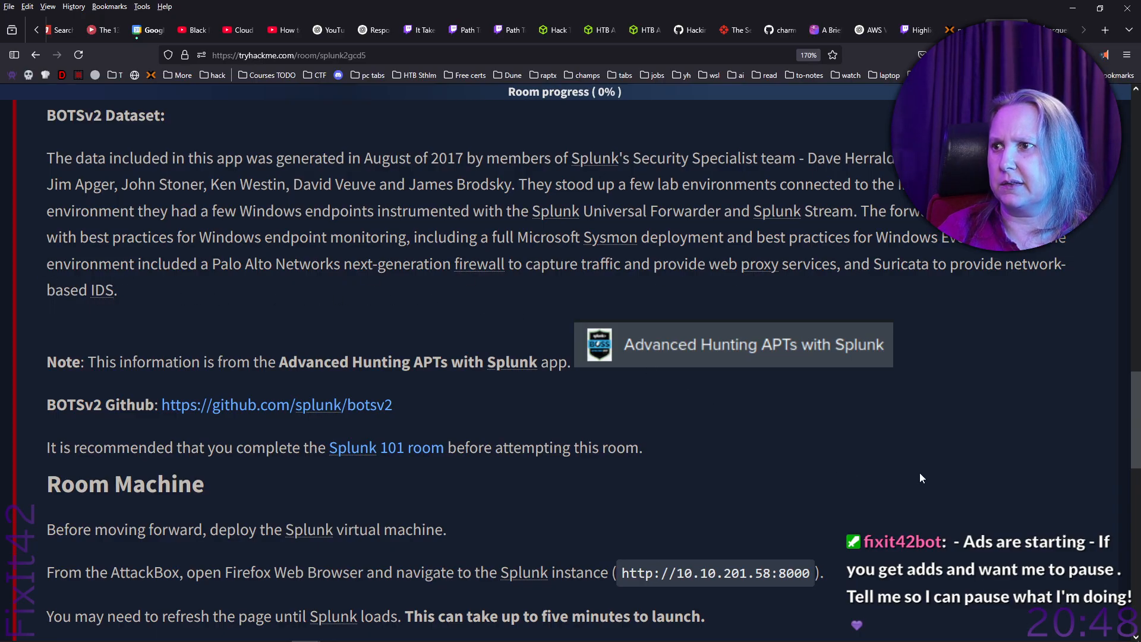
- Check the recommended Splunk 101 room linked in Task 1, and close it to return to Splunk 2
scroll(928, 468, "down", 3)
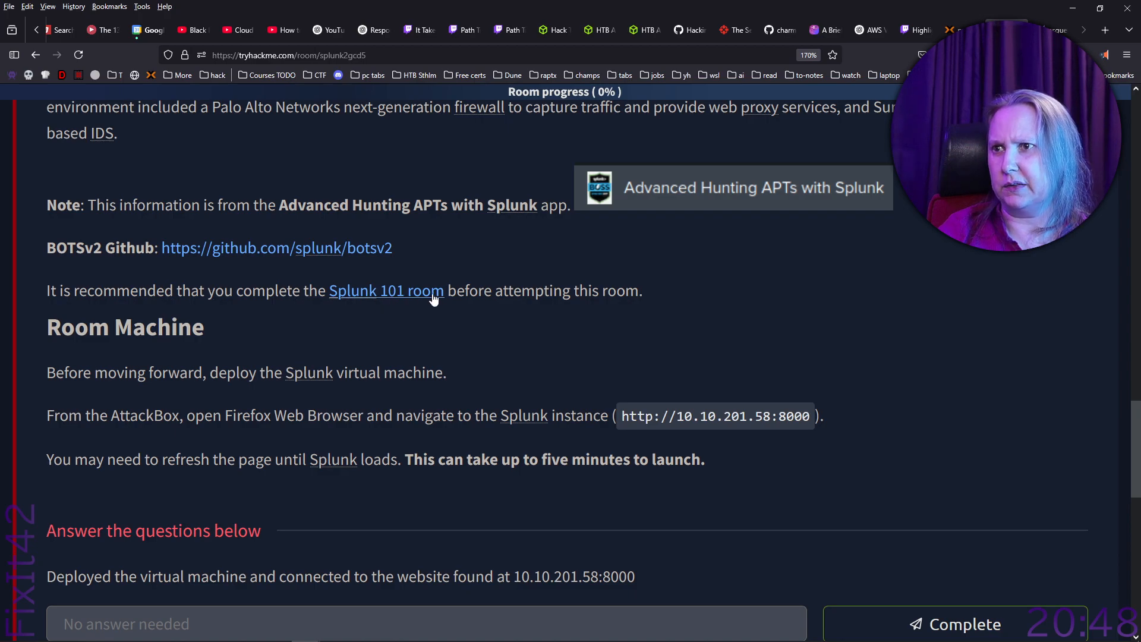
left_click(370, 297)
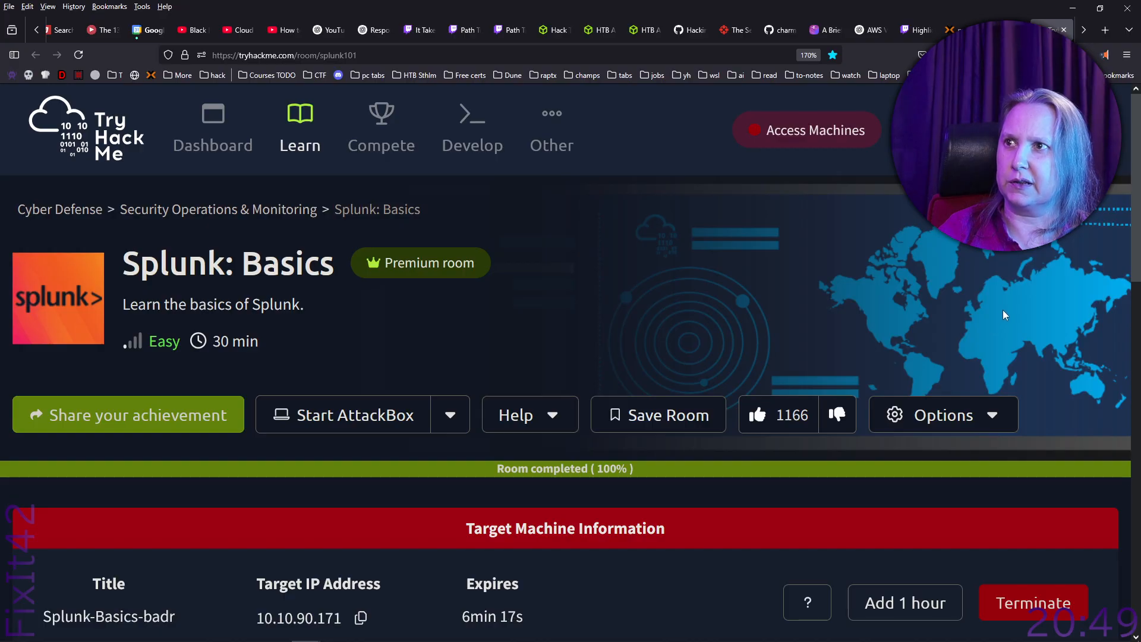
scroll(1008, 305, "down", 5)
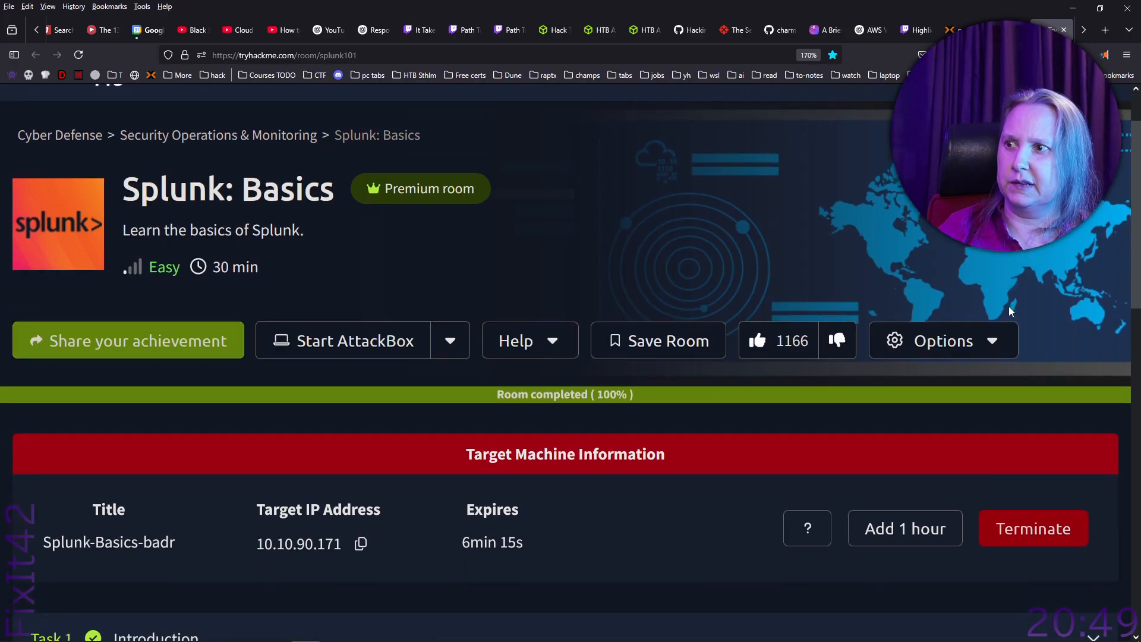
left_click(1064, 30)
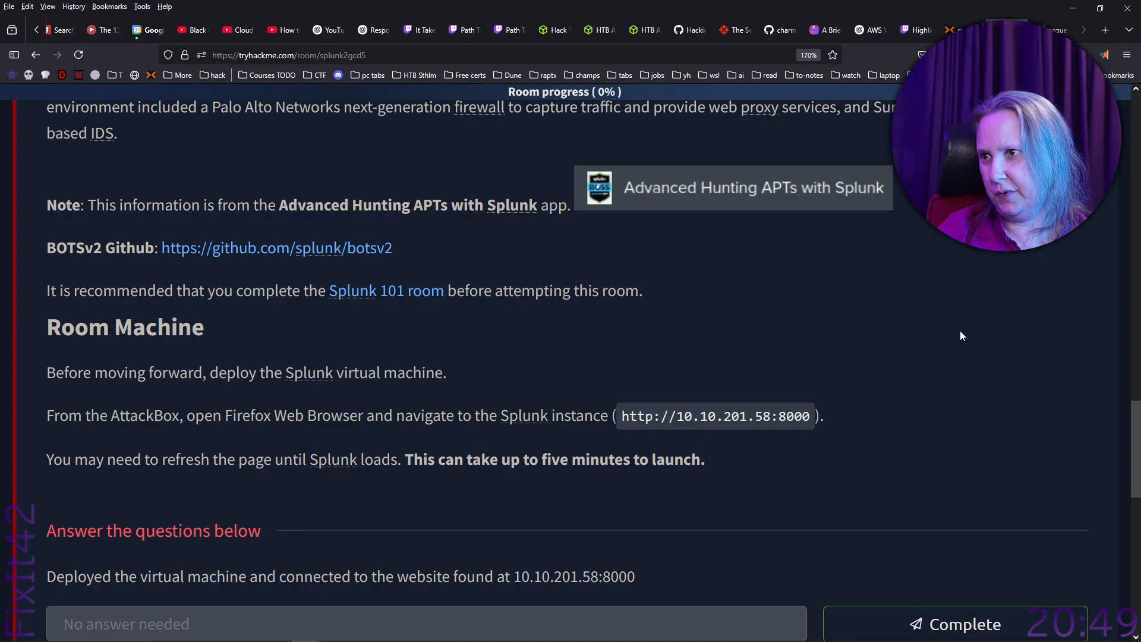
scroll(962, 337, "down", 3)
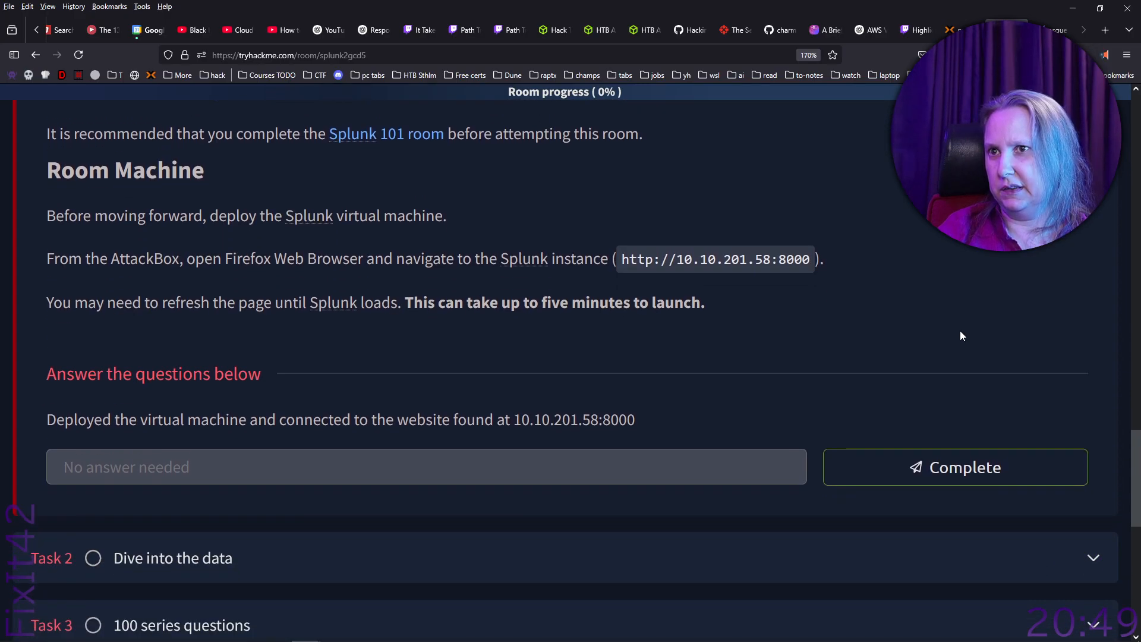
scroll(962, 336, "up", 6)
scroll(961, 337, "up", 10)
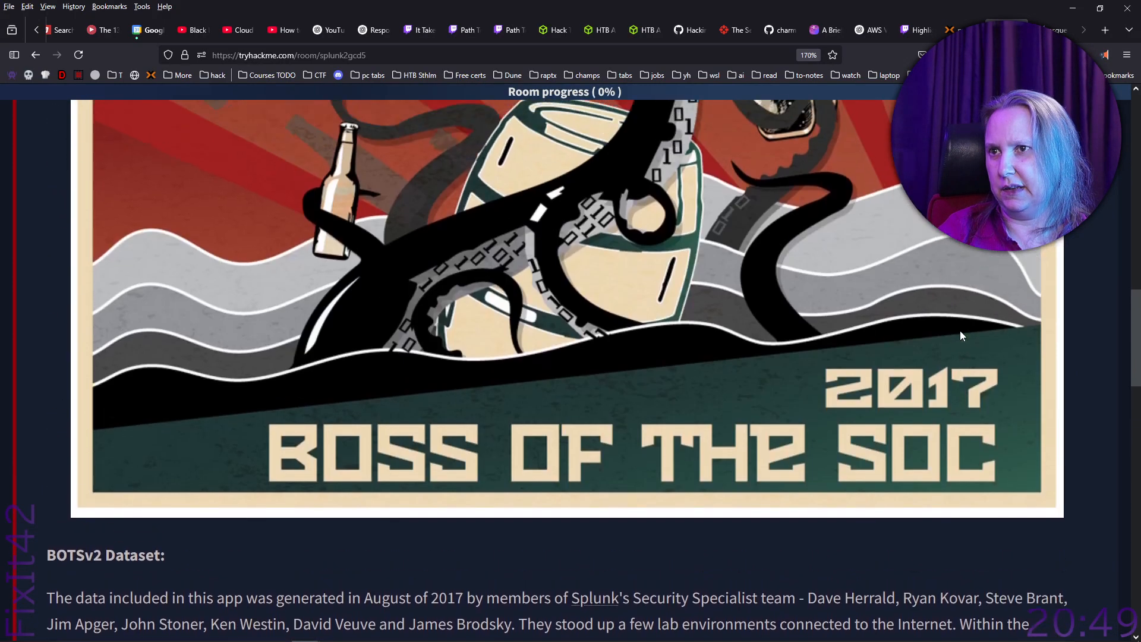
scroll(961, 331, "up", 8)
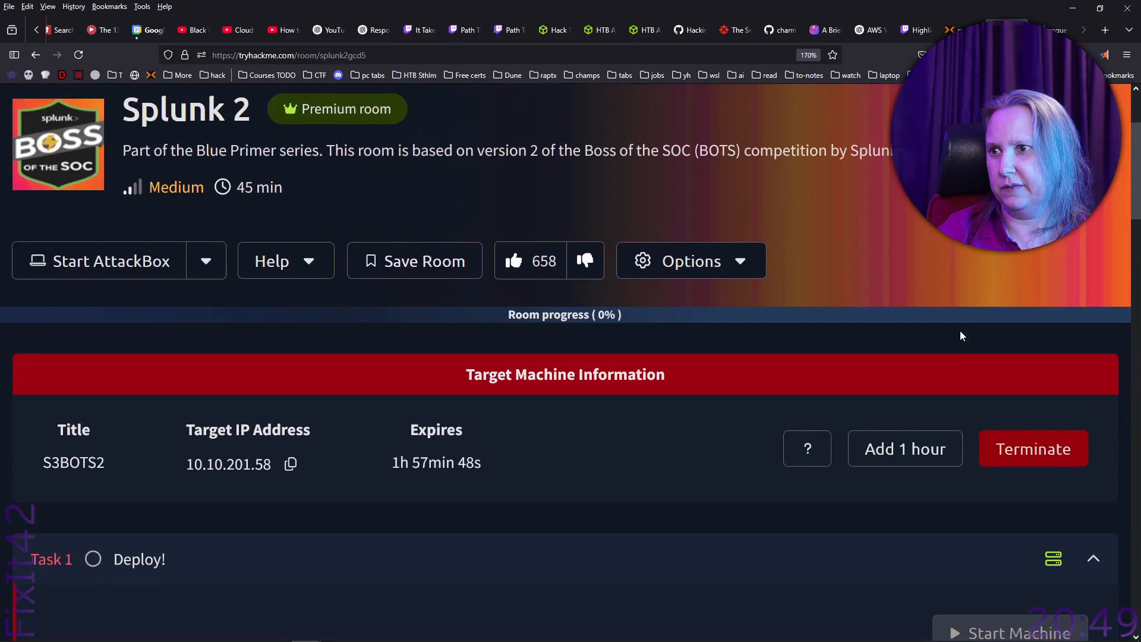
scroll(961, 331, "down", 15)
scroll(960, 333, "down", 10)
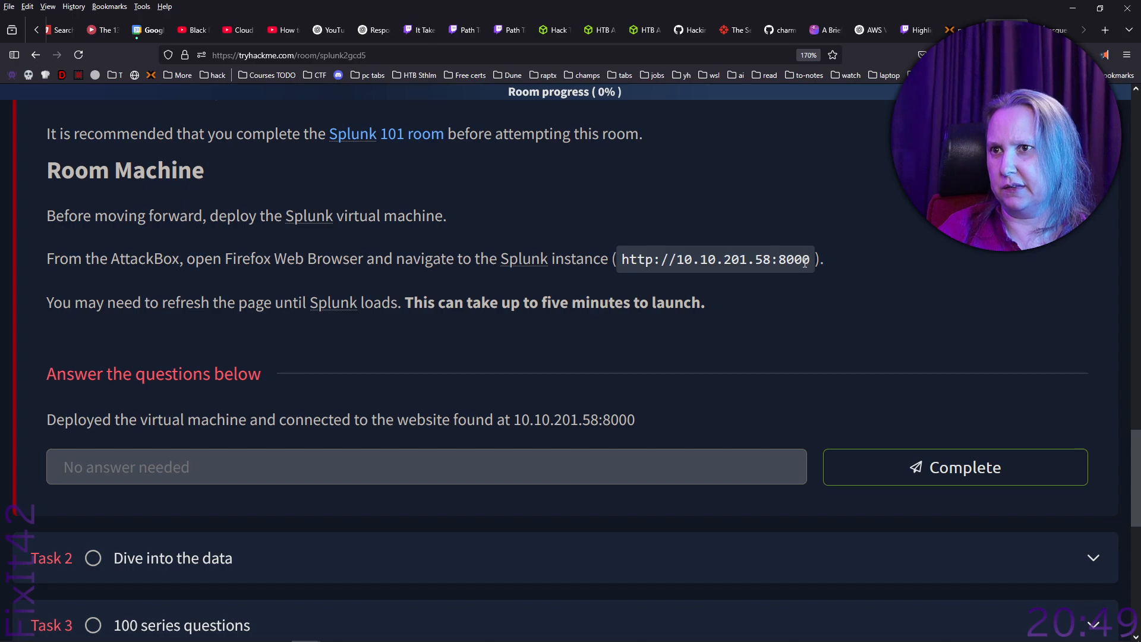
left_click_drag(812, 257, 646, 259)
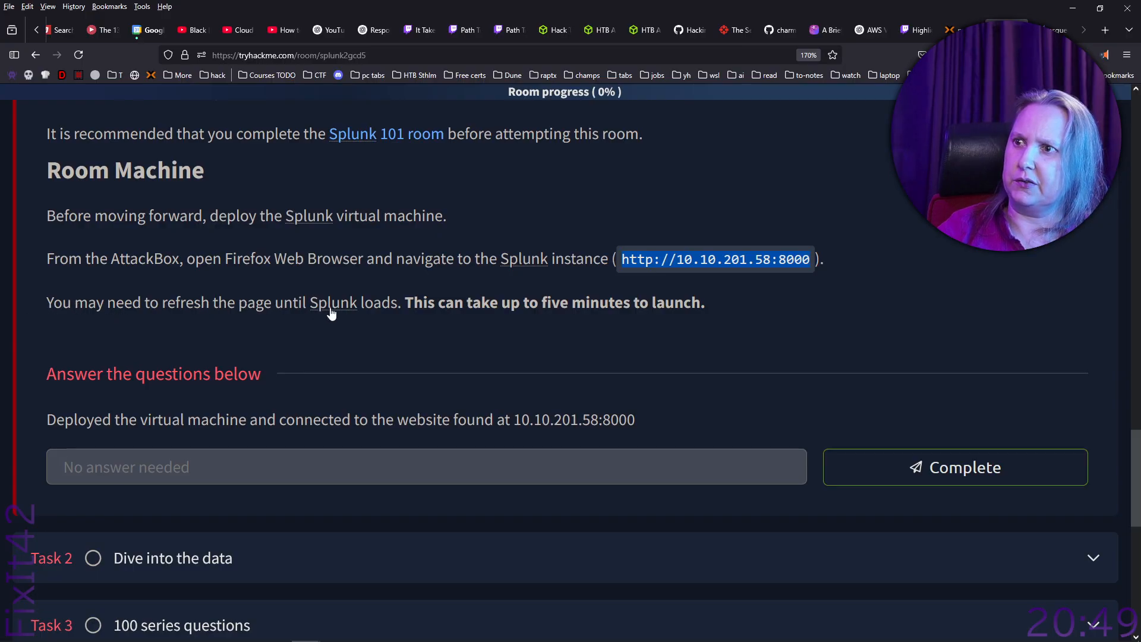
- Mark the Task 1 deployment question as complete and read Task 2's introduction to the event types and metadata command
scroll(975, 321, "down", 3)
left_click(979, 320)
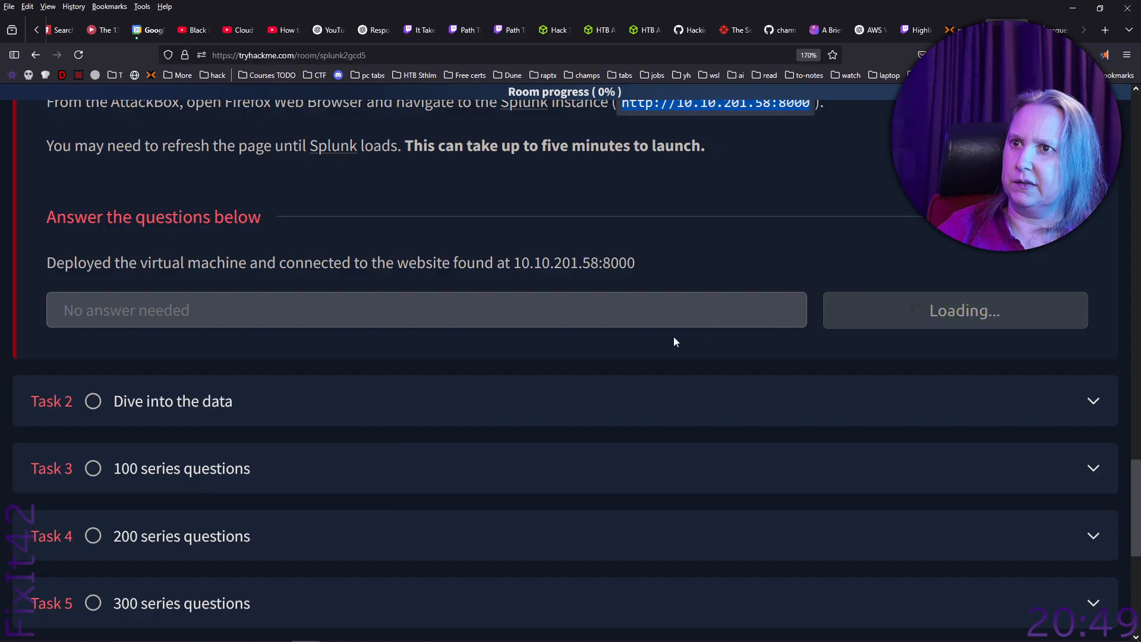
left_click(524, 401)
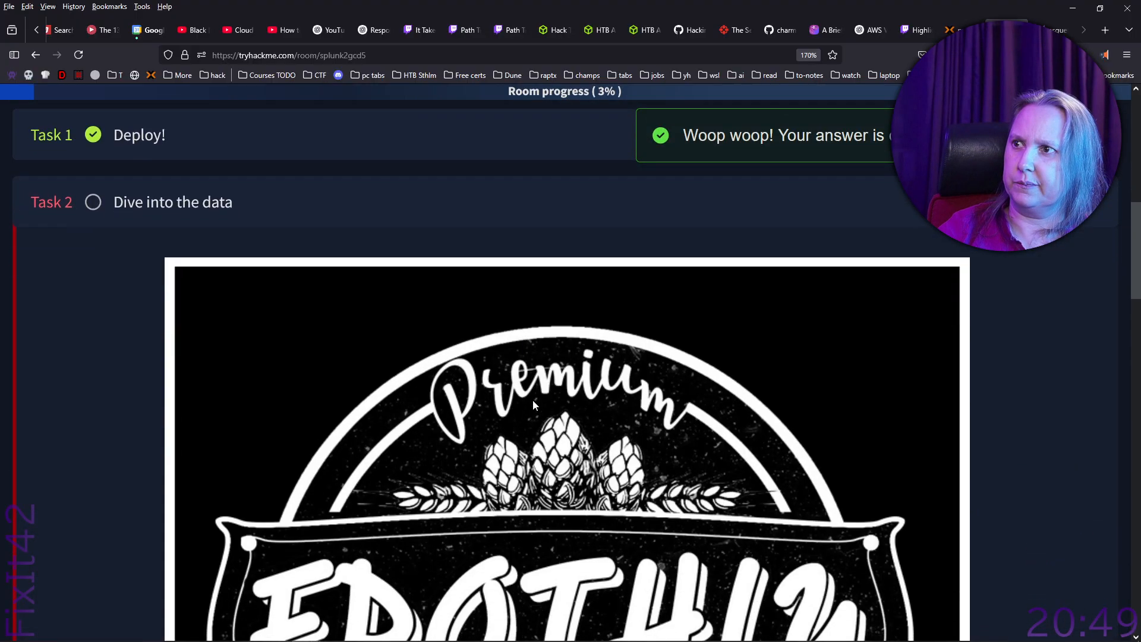
scroll(736, 391, "down", 4)
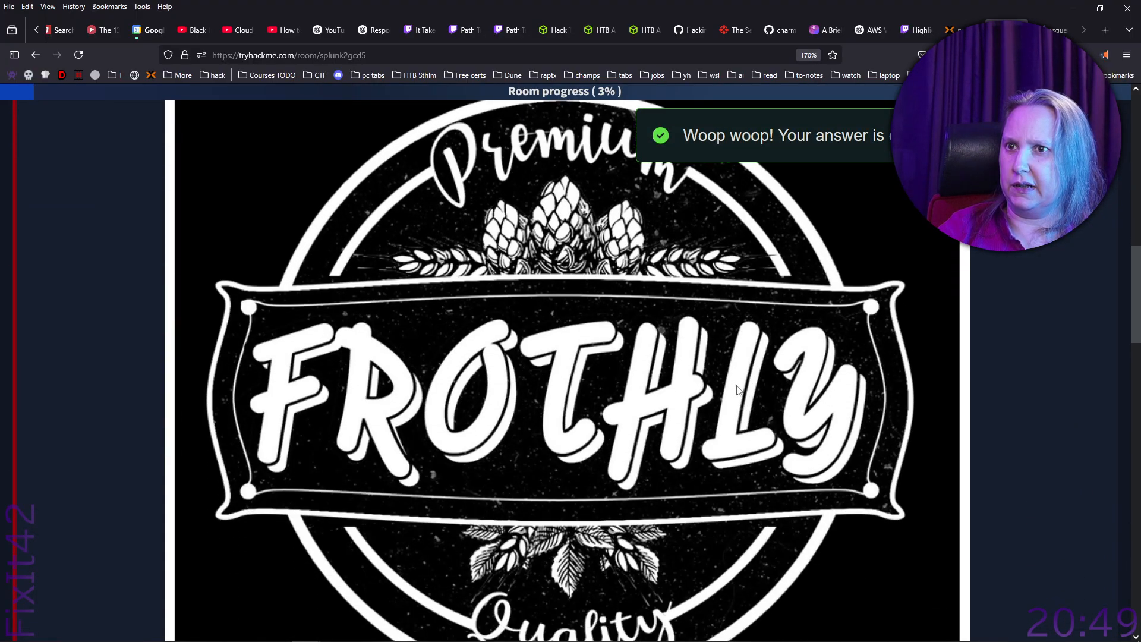
scroll(737, 389, "down", 8)
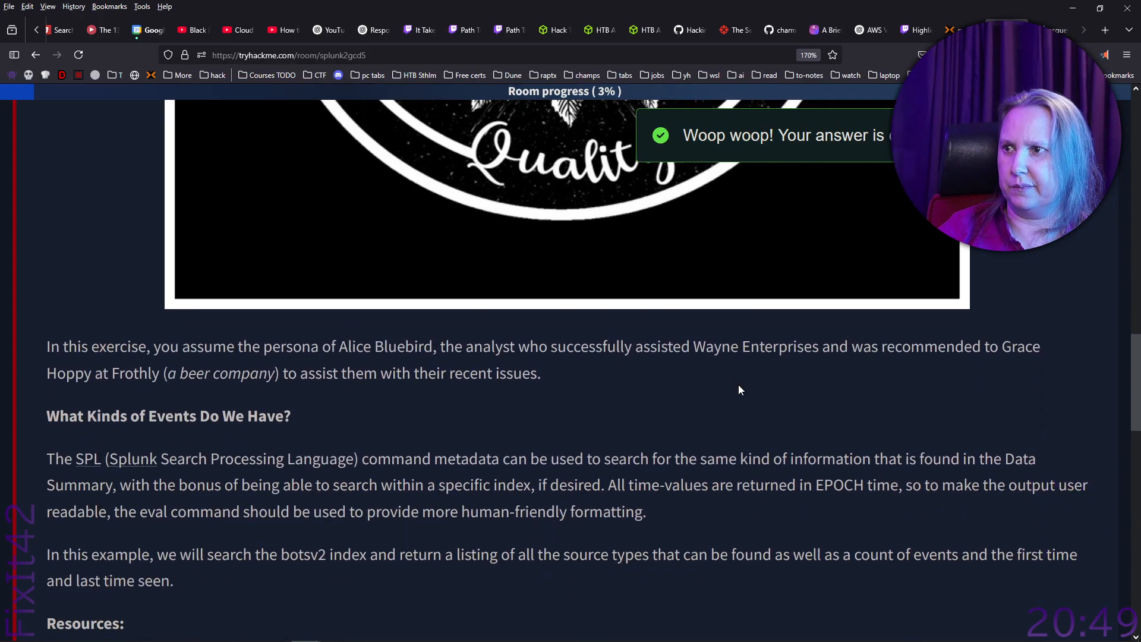
scroll(738, 384, "down", 3)
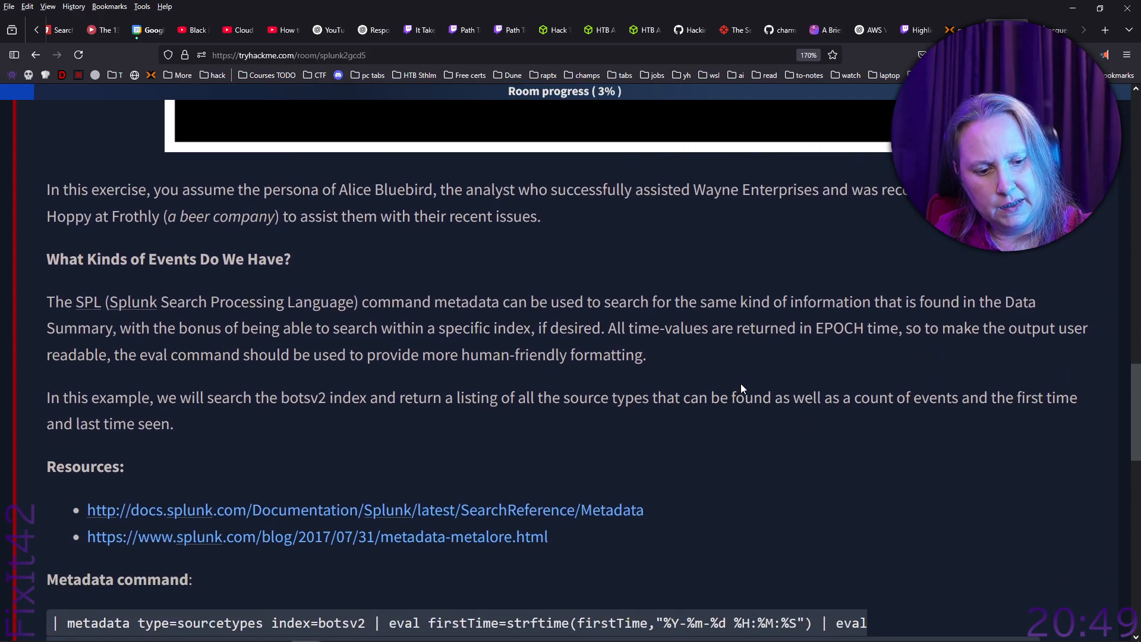
key("alt+Tab")
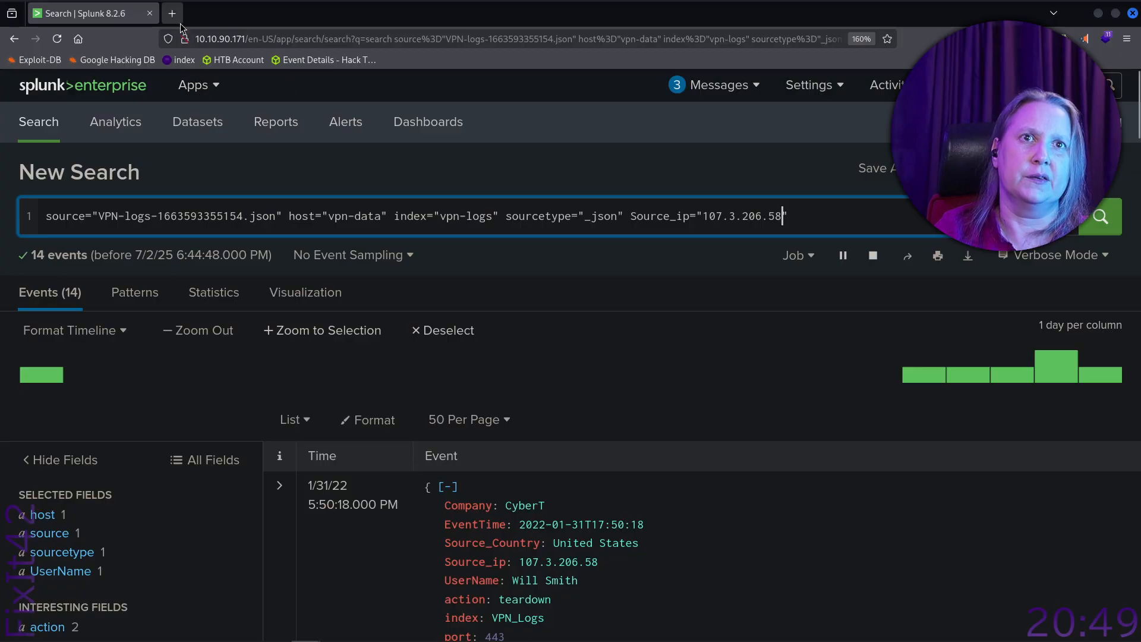
left_click(172, 13)
type("http://10.10.201.58:8000")
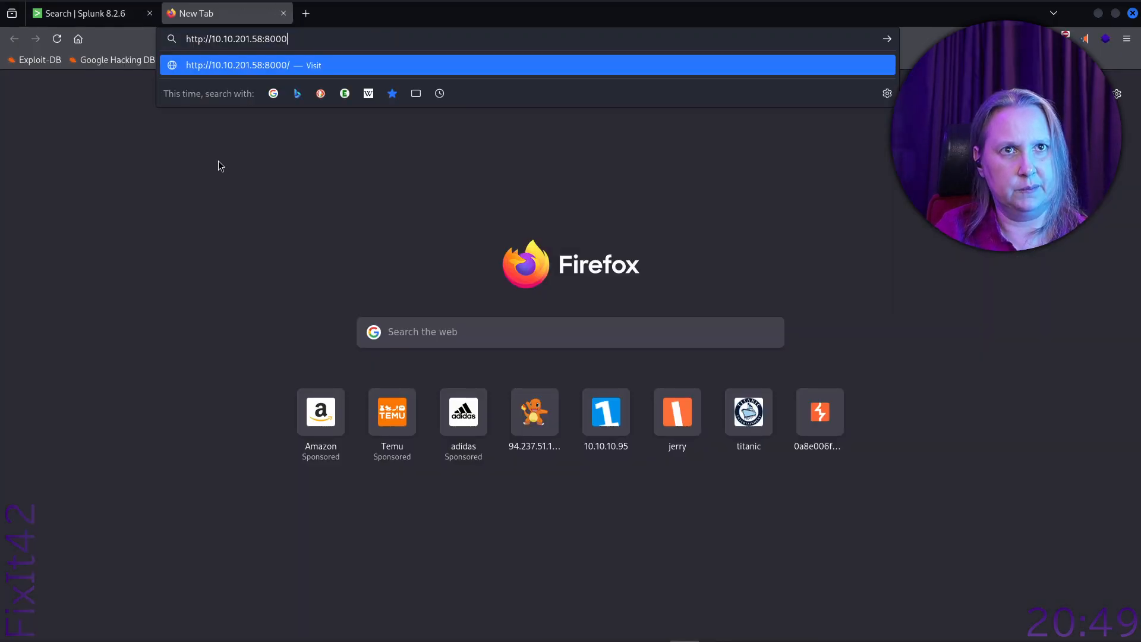
key("Return")
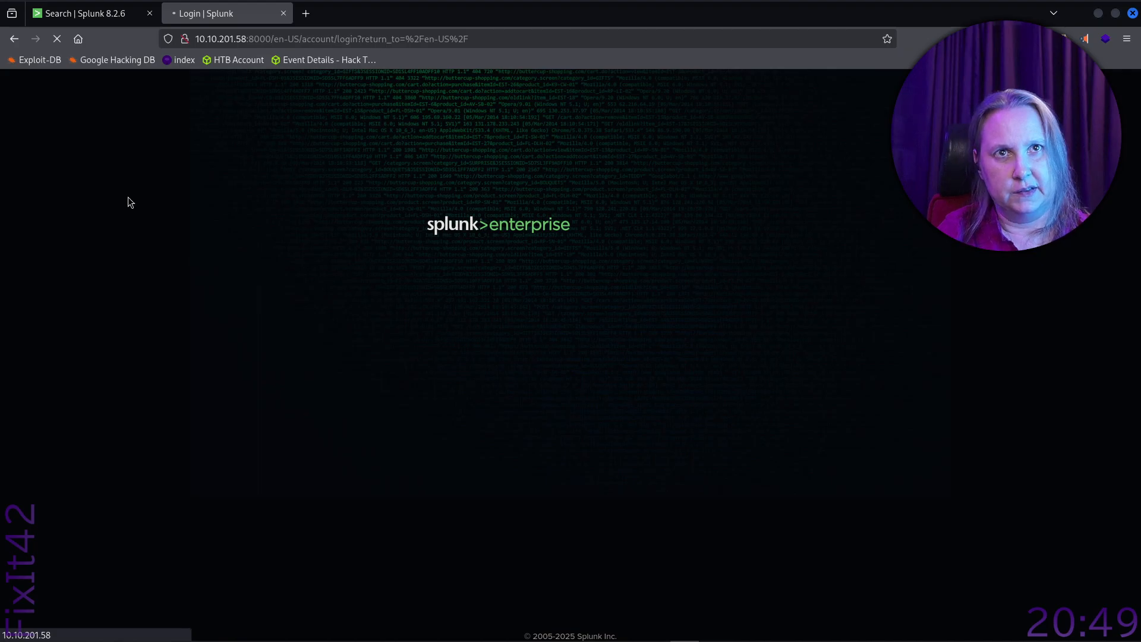
- Look through the events and fields of the earlier VPN logs search while the new Splunk instance loads
left_click(99, 13)
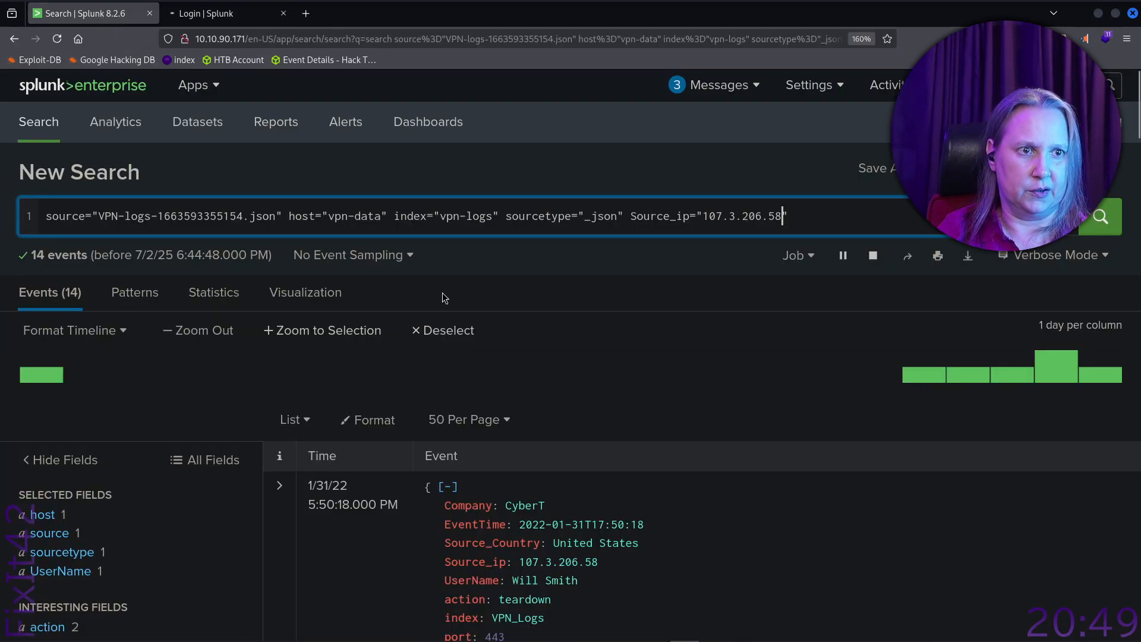
scroll(444, 293, "down", 5)
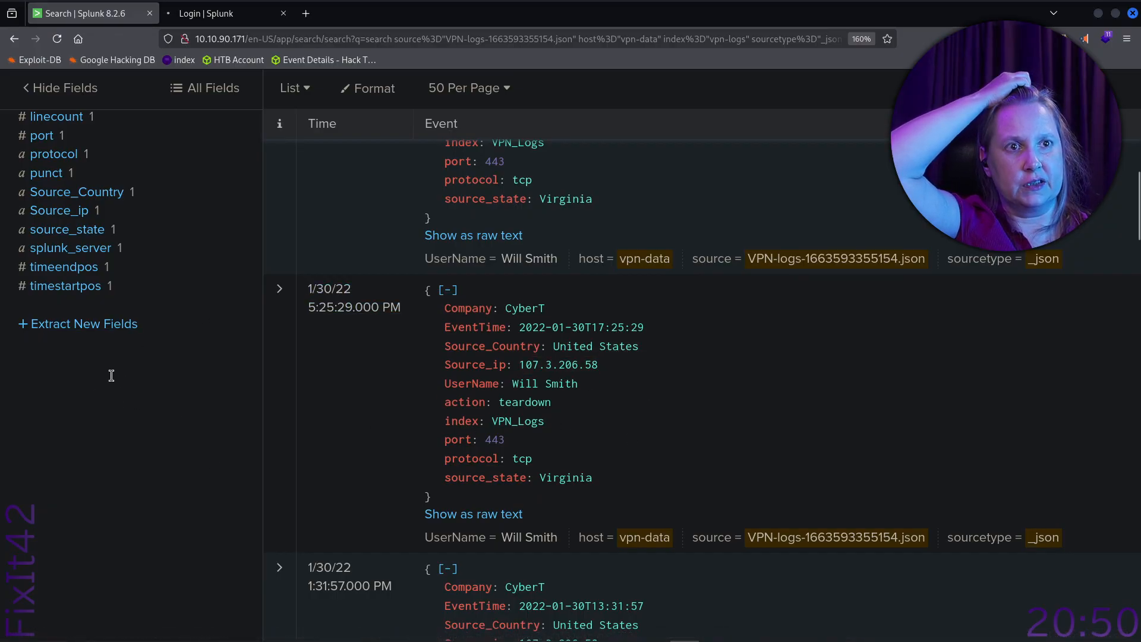
scroll(201, 407, "up", 6)
scroll(201, 407, "up", 3)
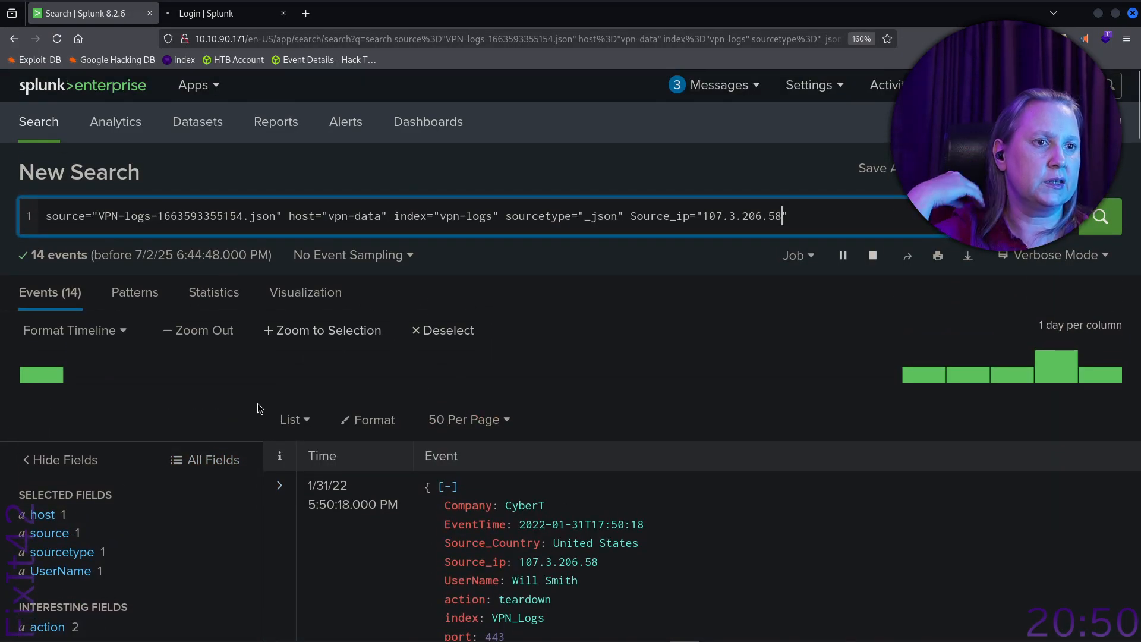
- Set the page zoom of the VPN logs search results to 120%
key("ctrl+minus")
key("ctrl+minus")
key("ctrl+minus")
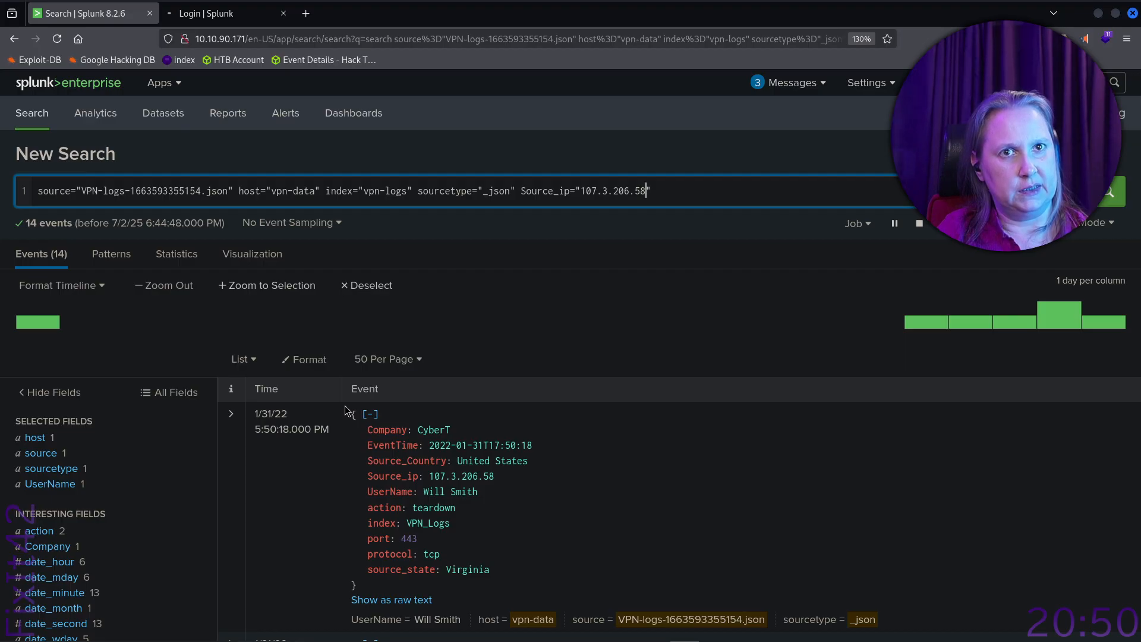
key("ctrl+minus")
key("ctrl+minus")
key("ctrl+minus")
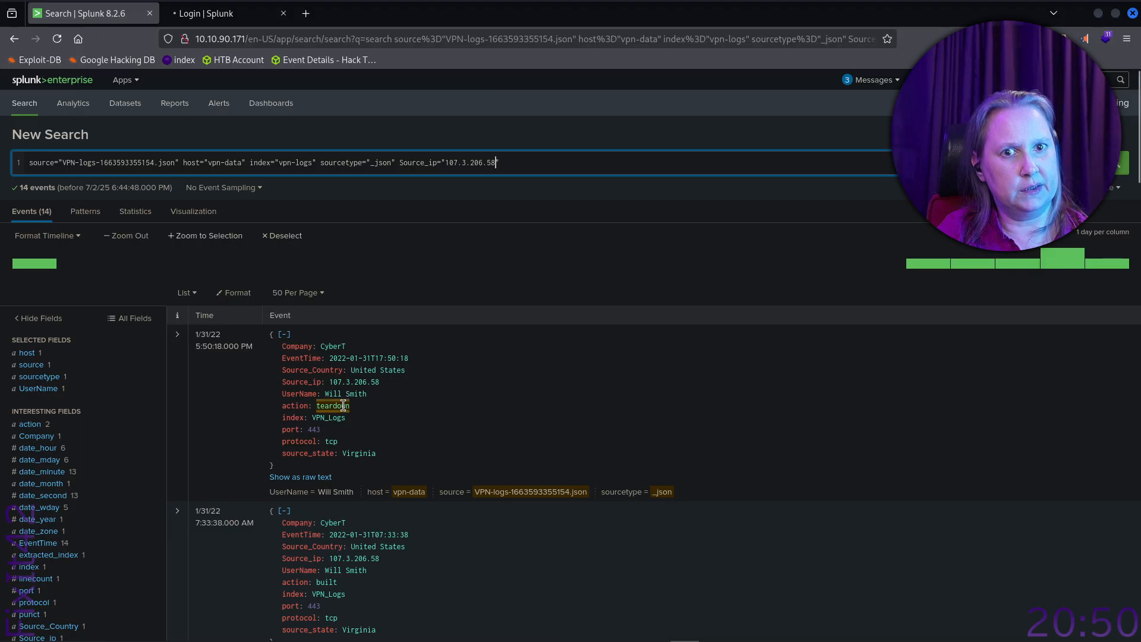
key("ctrl+minus")
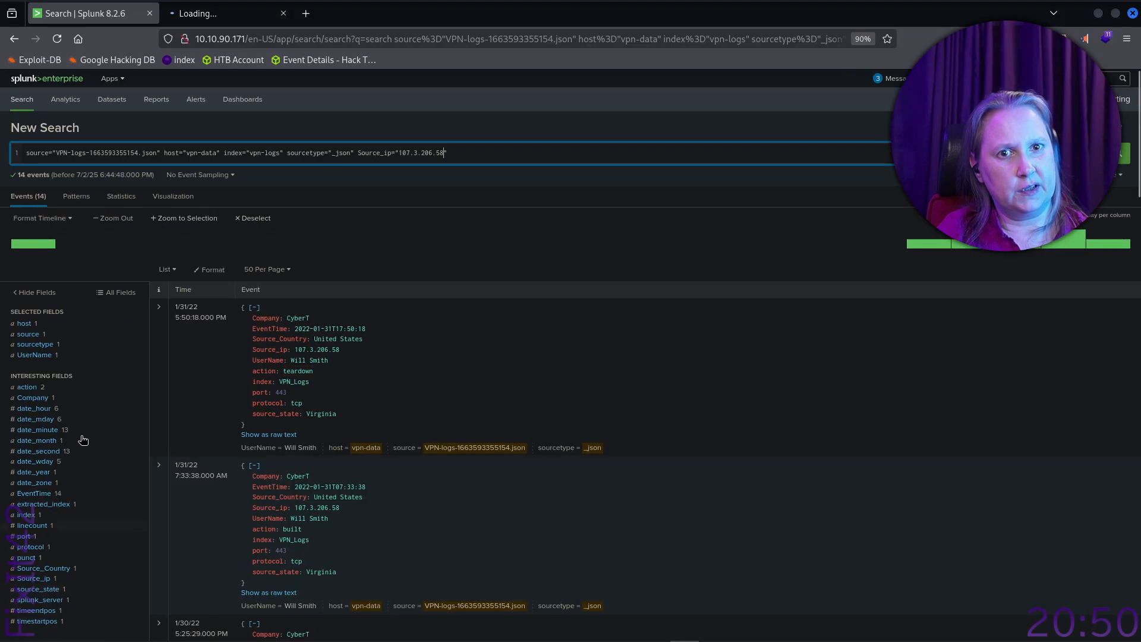
key("ctrl+minus")
key("ctrl+minus")
key("ctrl+minus")
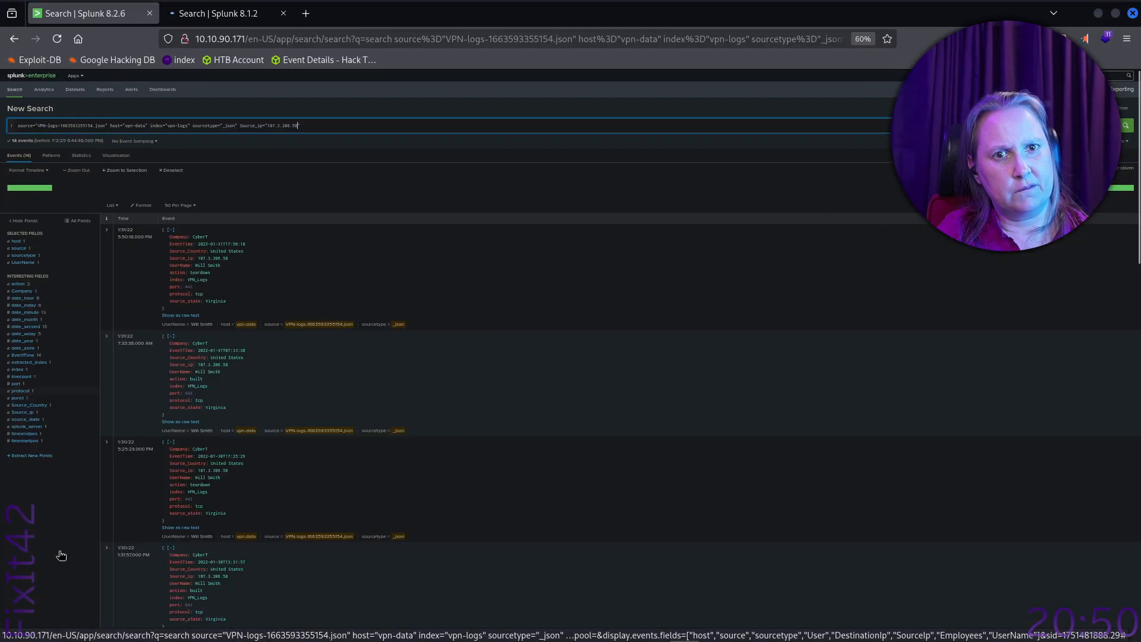
key("ctrl+plus")
key("ctrl+plus")
key("ctrl+plus")
key("ctrl+plus")
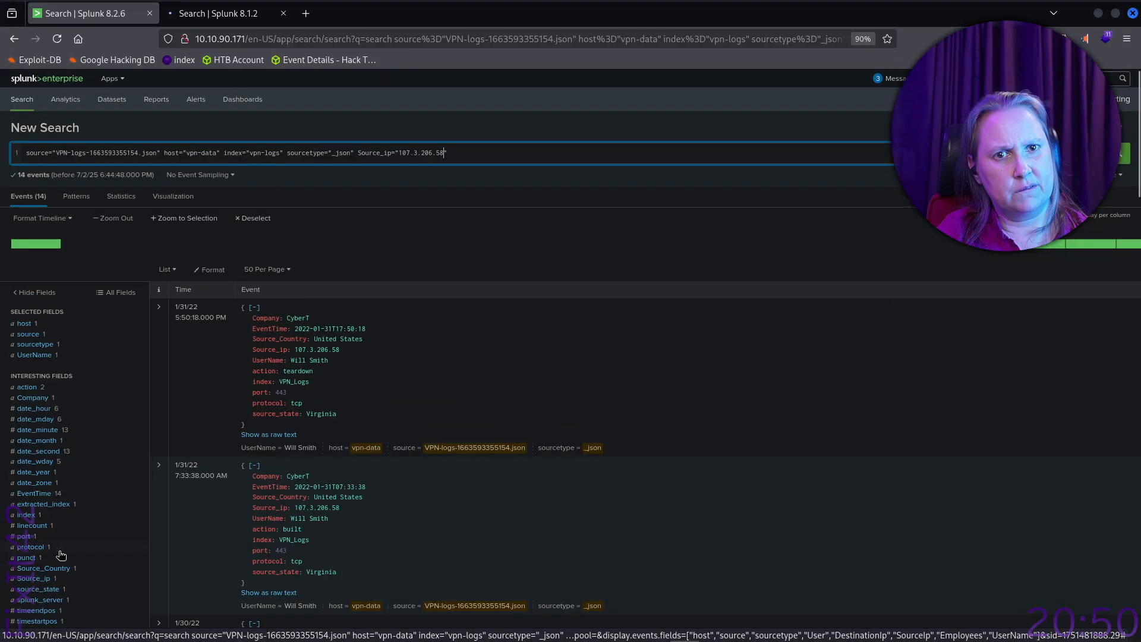
key("ctrl+plus")
key("ctrl+plus")
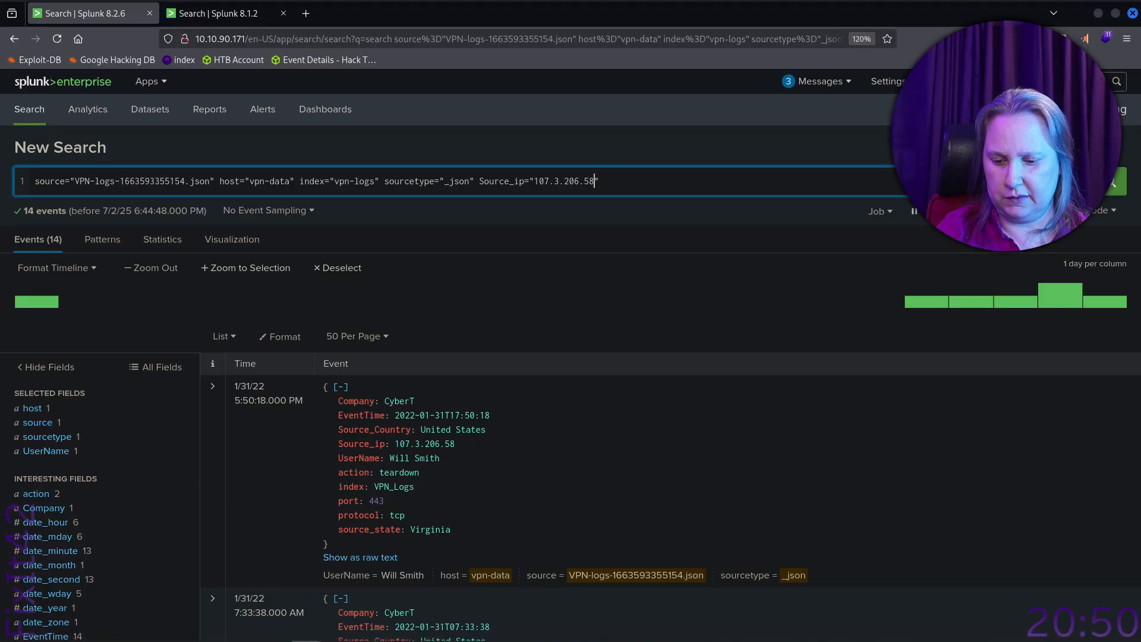
- Capture a region screenshot of the VPN logs search page and paste it below the case sensitive search query in the Obsidian Splunk note
key("Print")
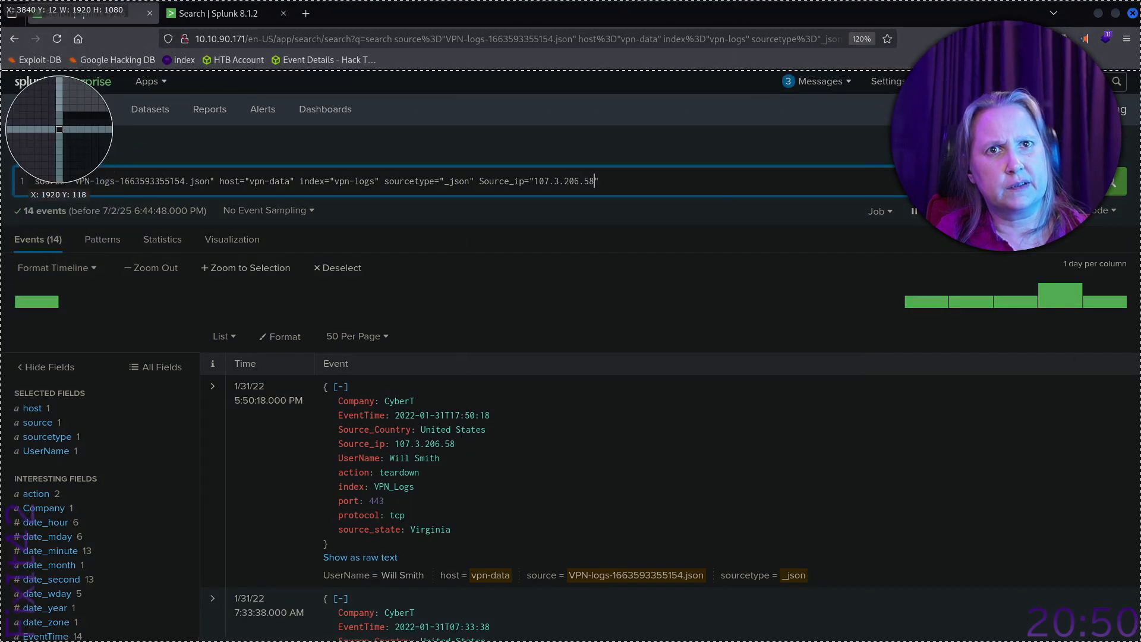
left_click_drag(0, 70, 822, 607)
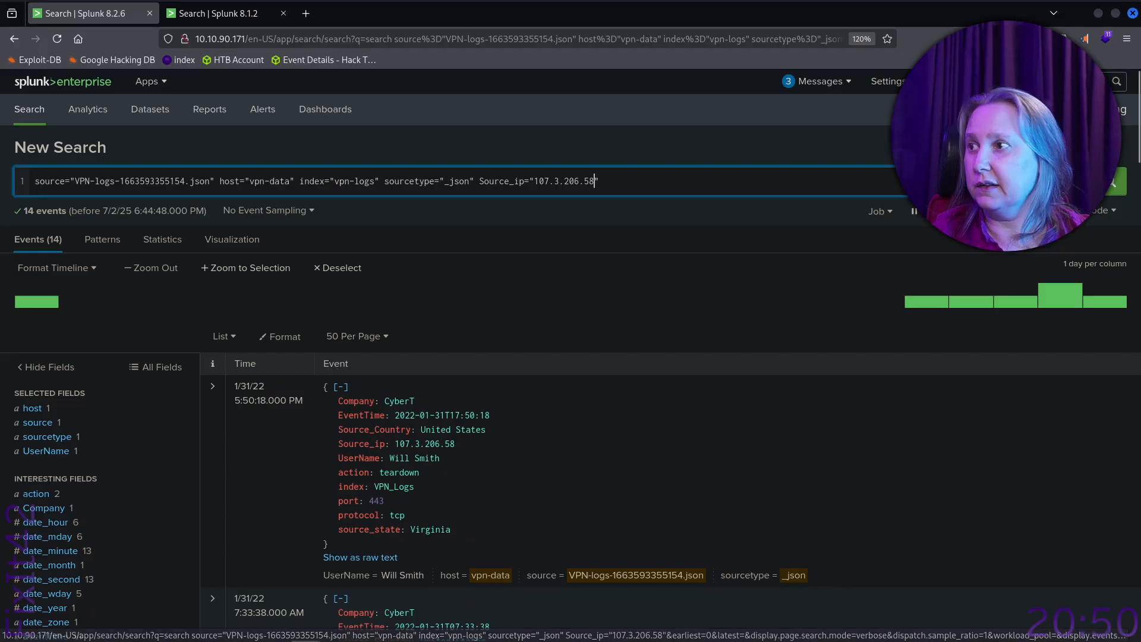
left_click(539, 629)
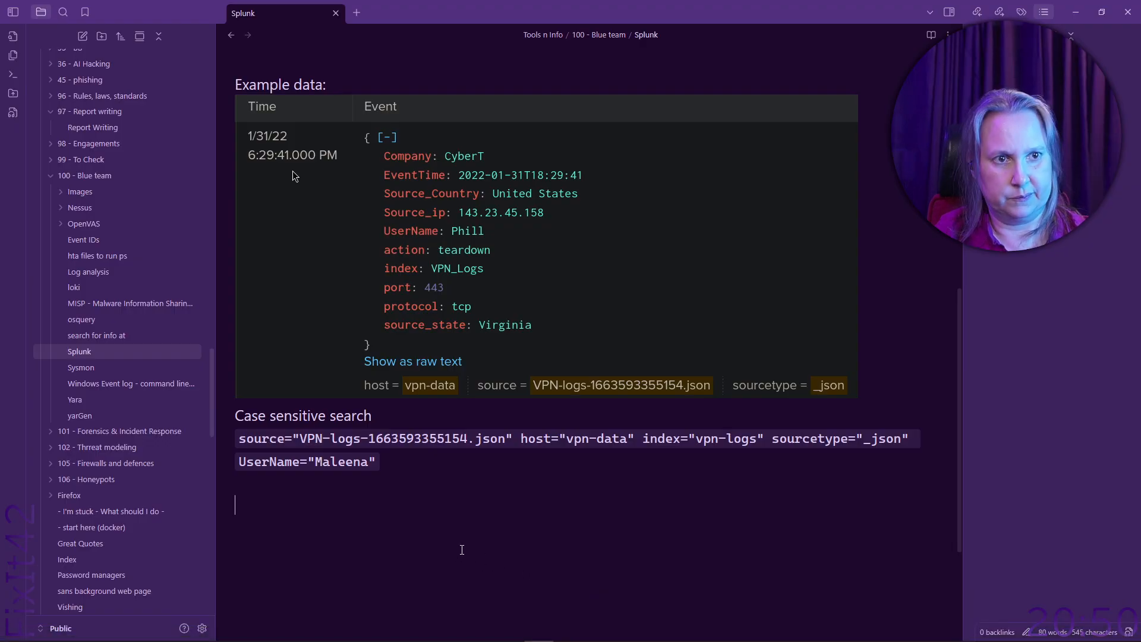
type("![[Images/Pasted image 20250702205104.png]]")
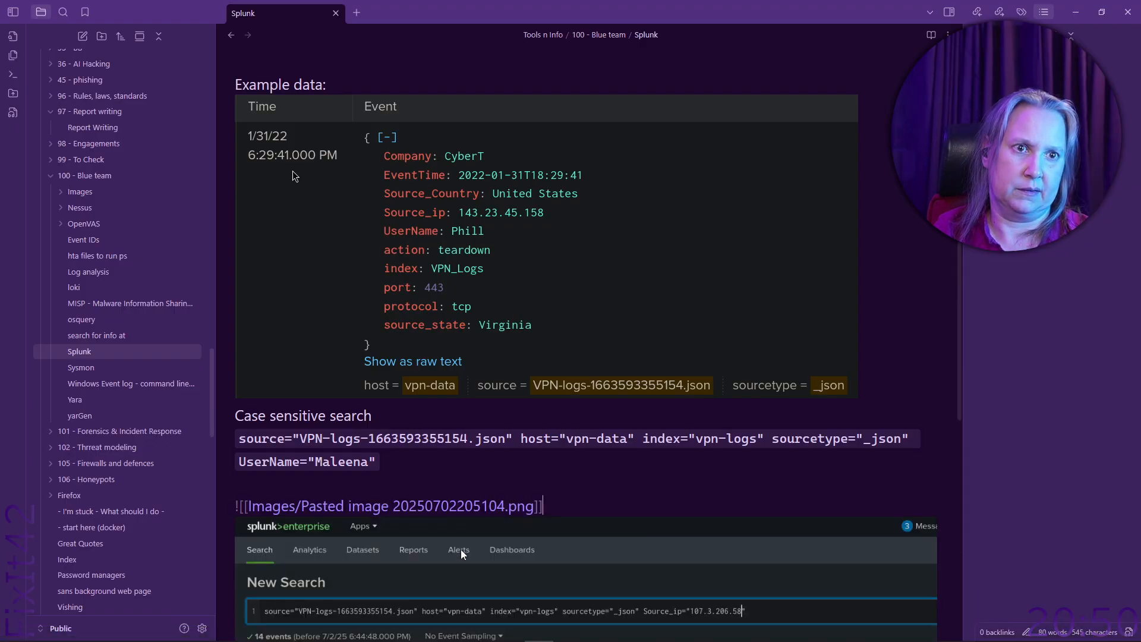
scroll(526, 470, "down", 9)
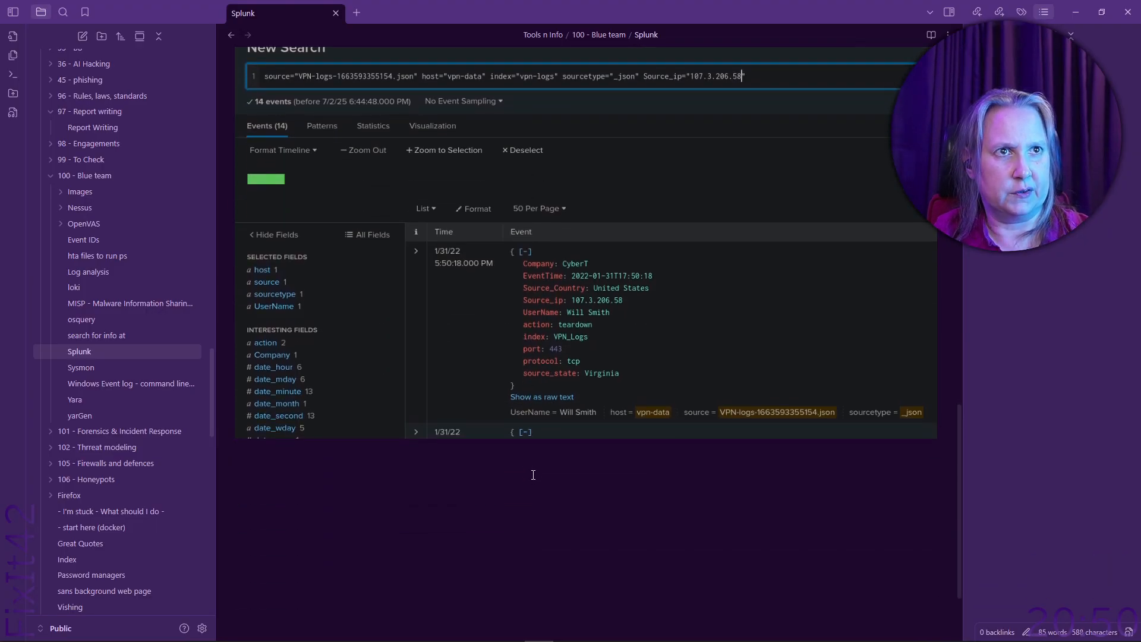
key("Return")
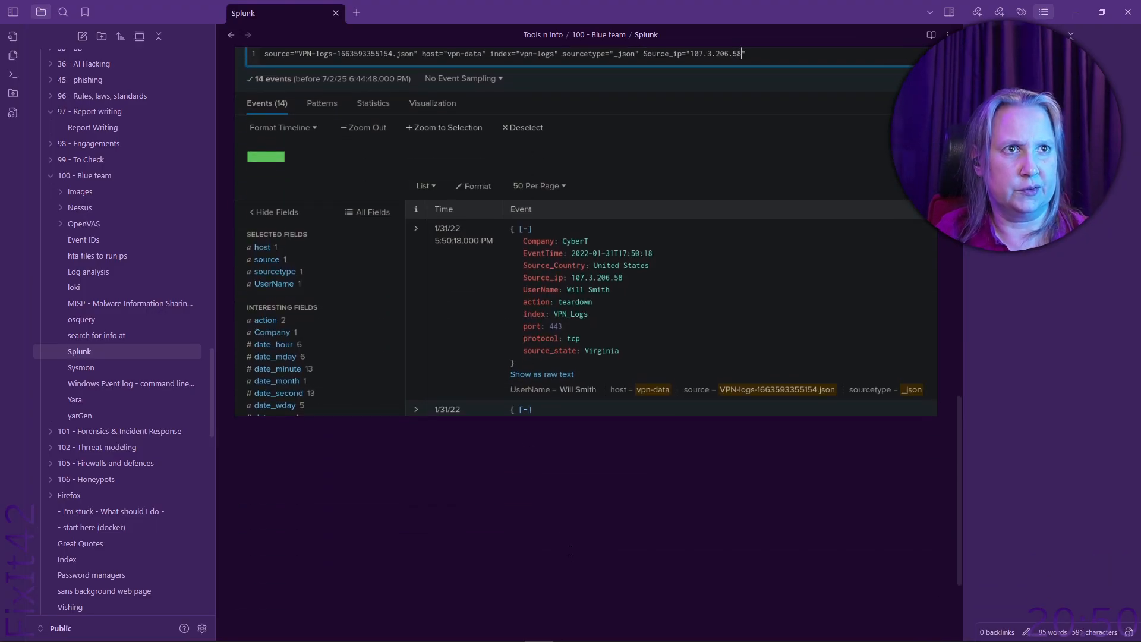
- Make room for new content with extra blank lines between the Search Head list and the "Example data:" heading
scroll(565, 537, "up", 5)
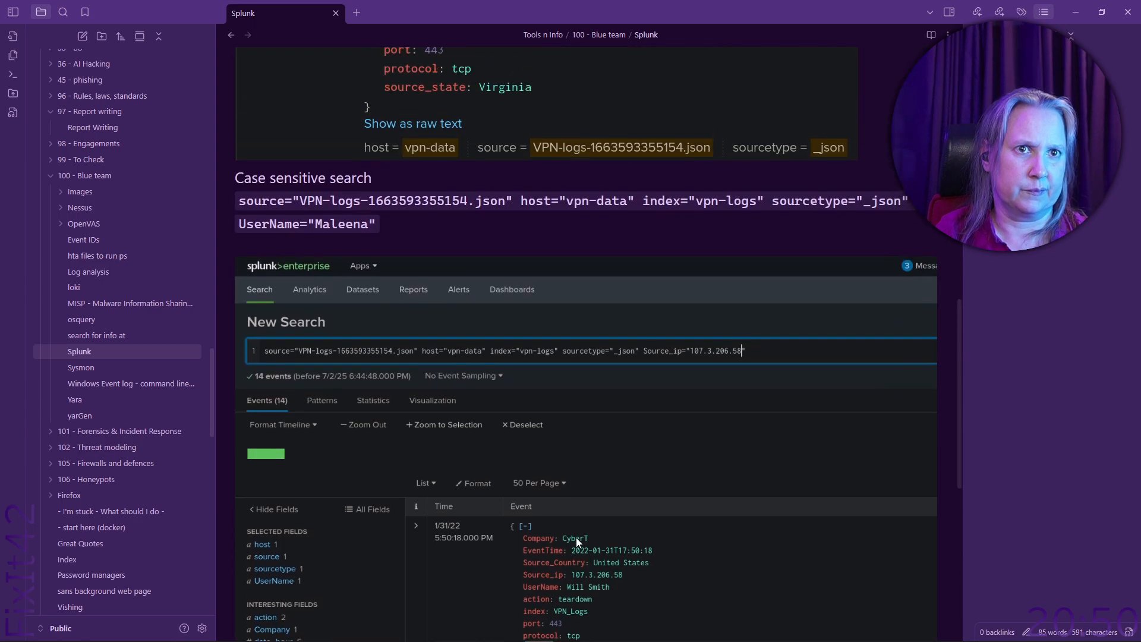
scroll(576, 537, "up", 12)
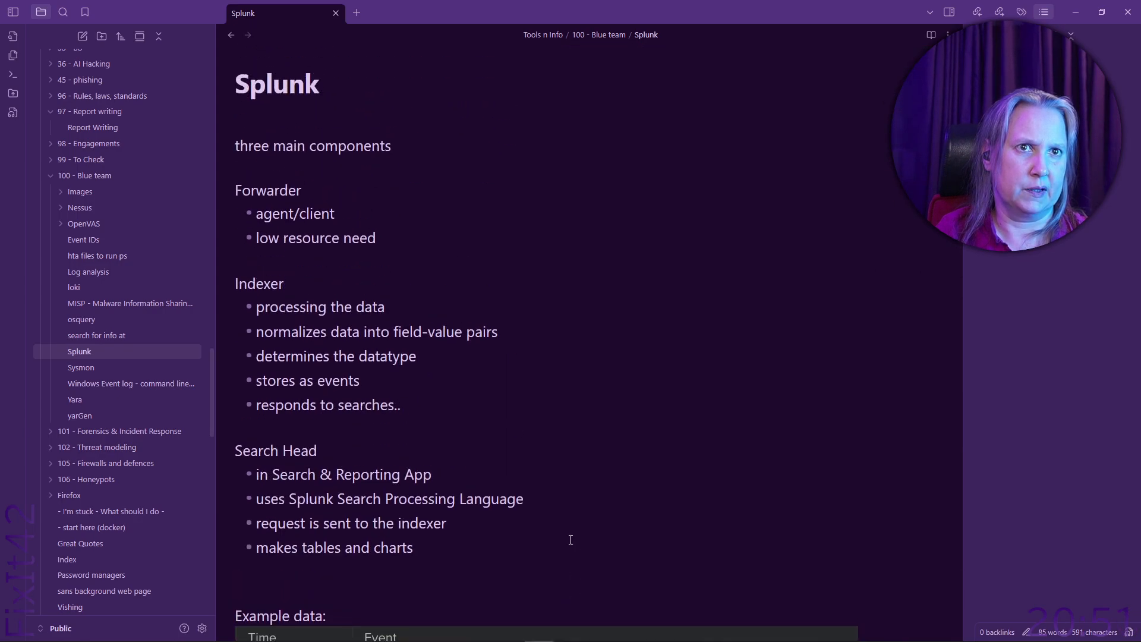
left_click(388, 119)
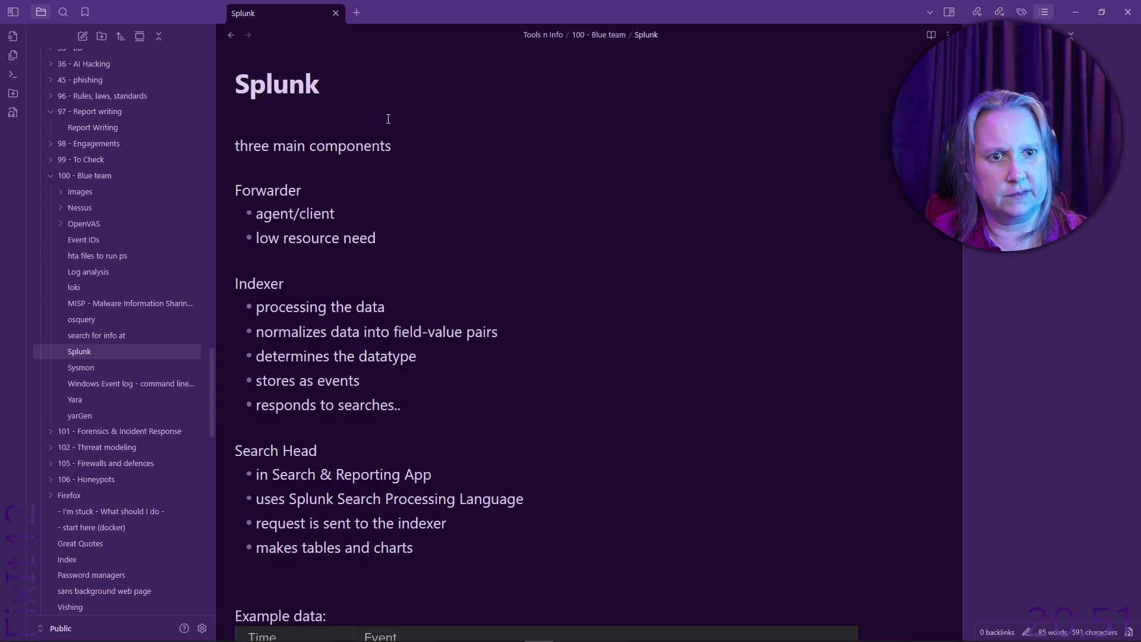
scroll(416, 197, "down", 5)
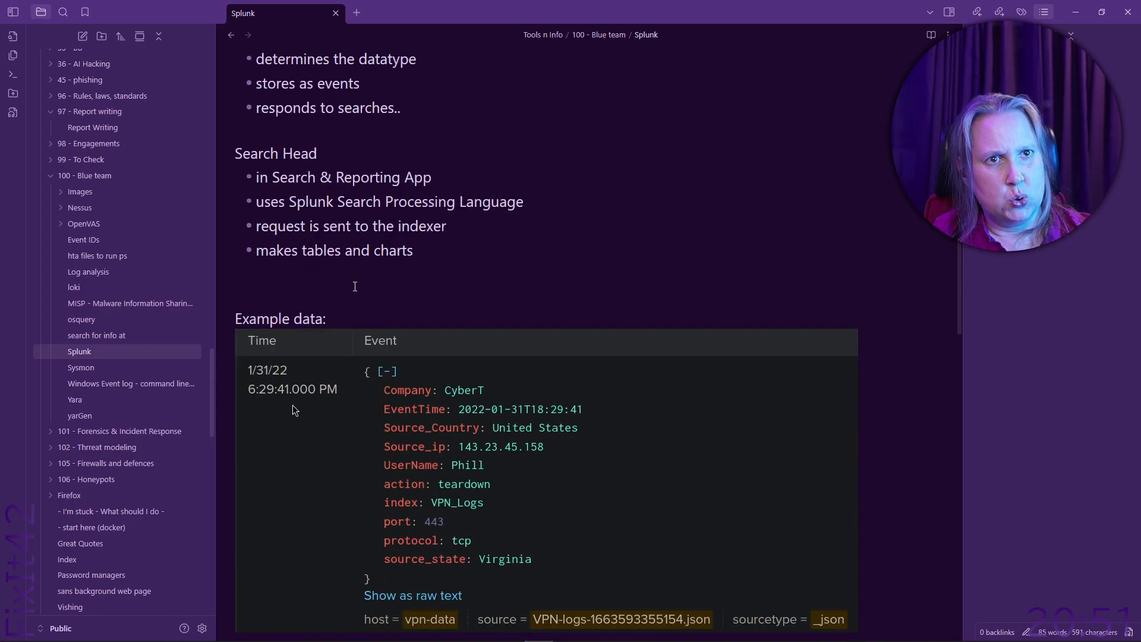
key("Return")
key("Return")
key("Up")
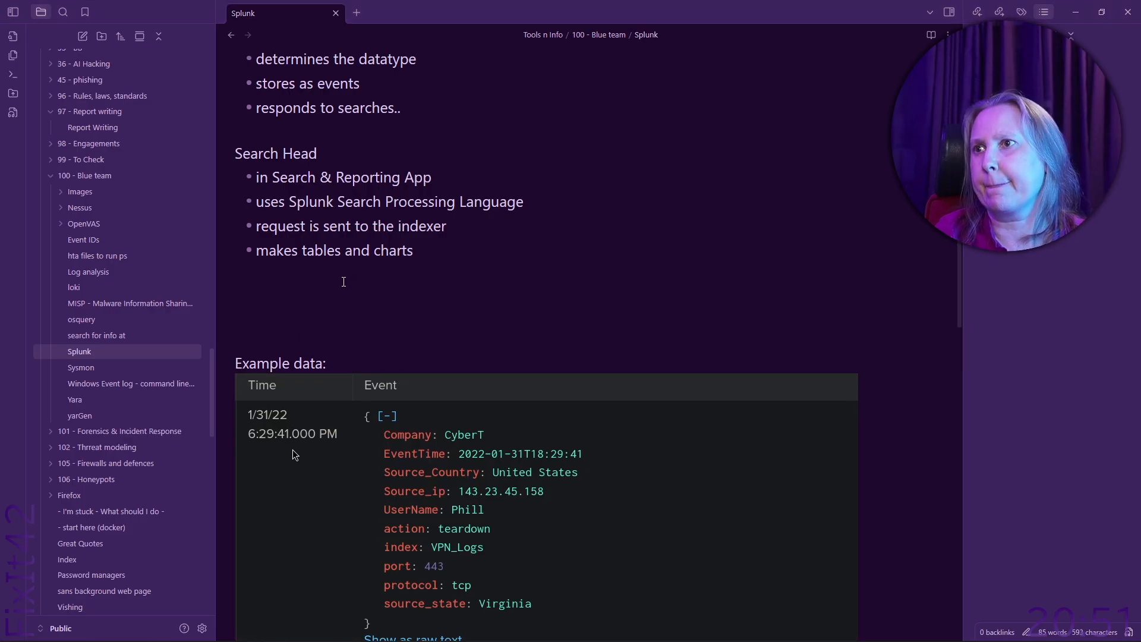
- Switch to the Firefox window with Splunk and load 10.10.90.171/ in the Splunk 8.2.6 tab to open its home page
key("alt+Tab")
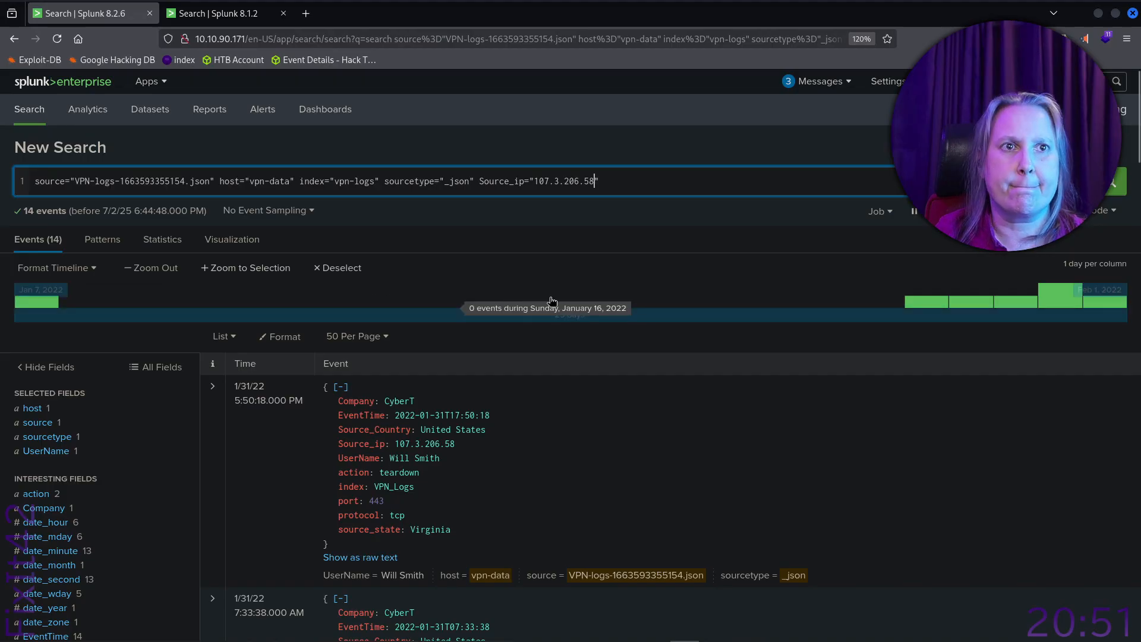
key("ctrl+Tab")
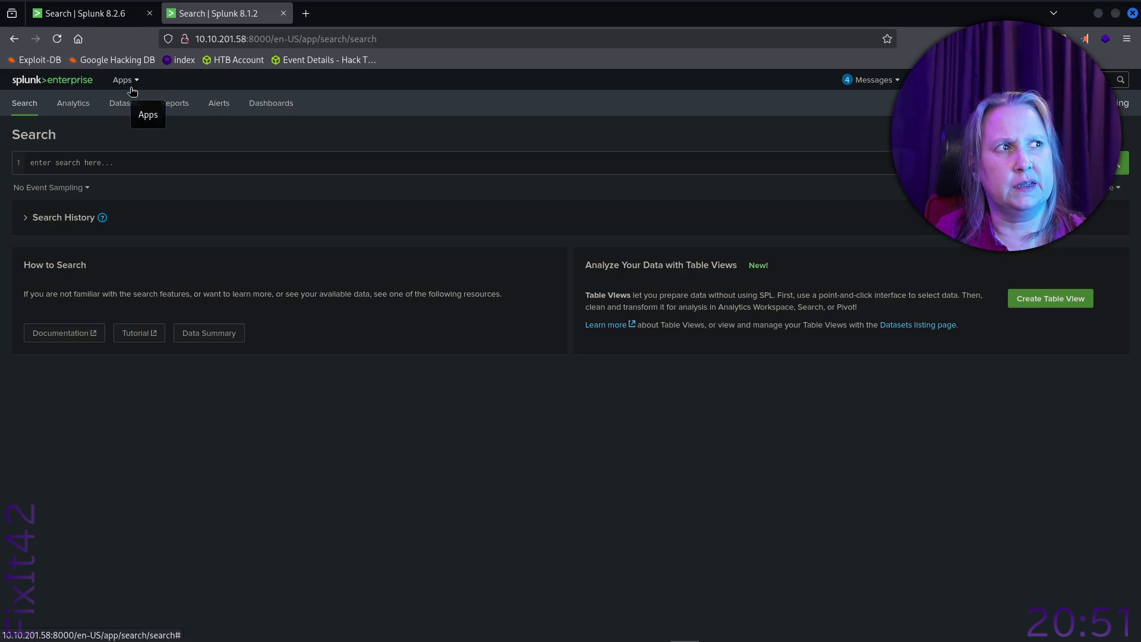
left_click(112, 20)
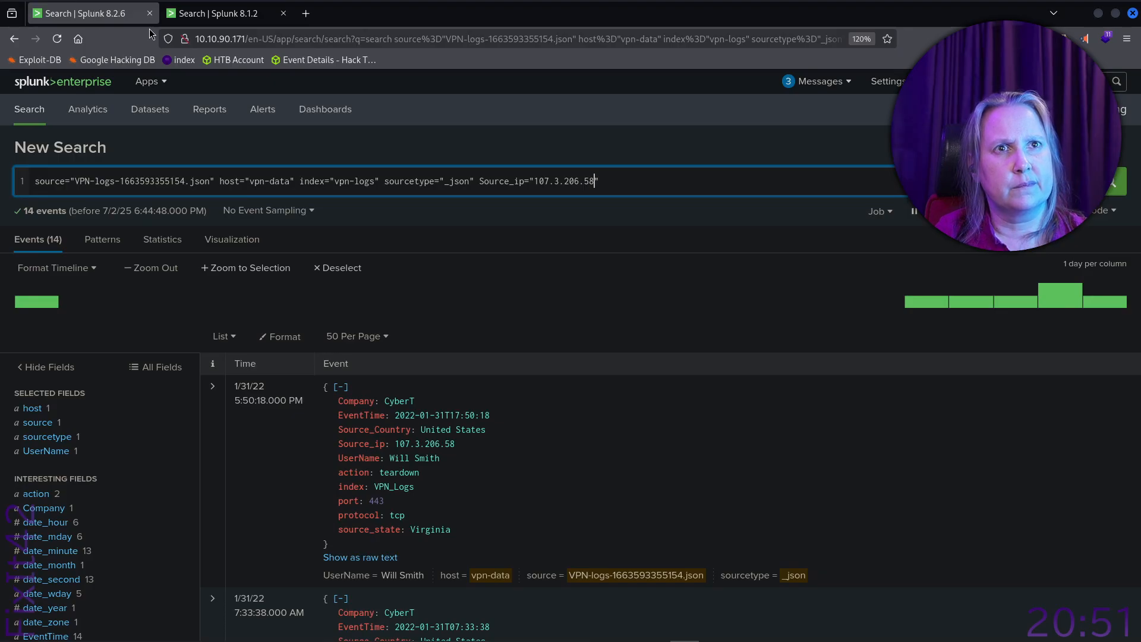
left_click(254, 37)
left_click(253, 38)
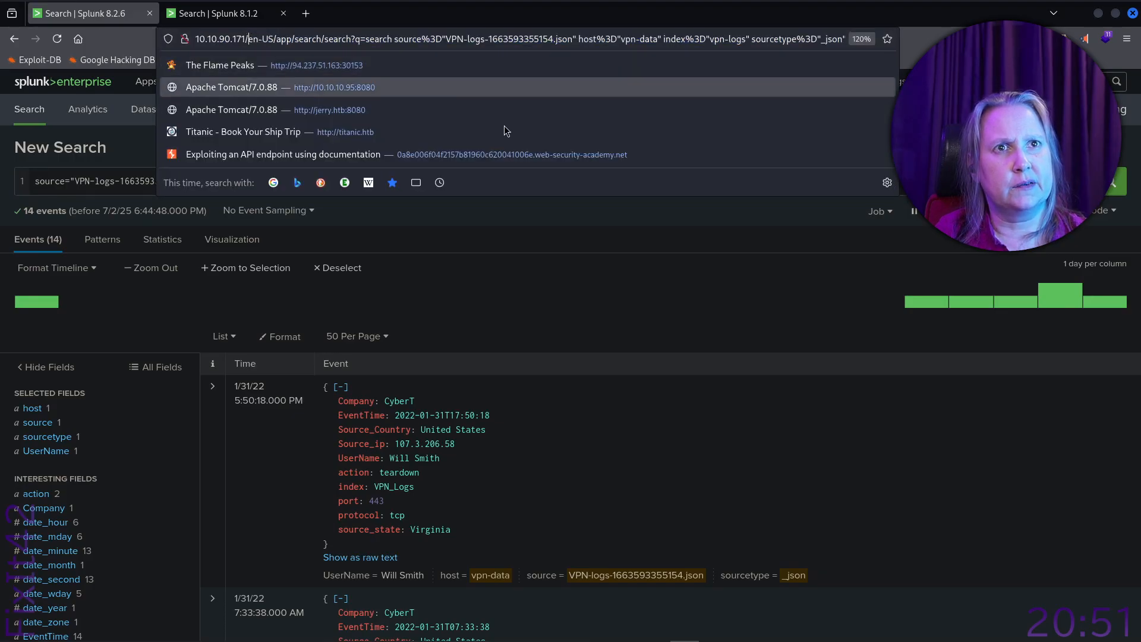
key("ctrl+a")
type("10.10.90.171/")
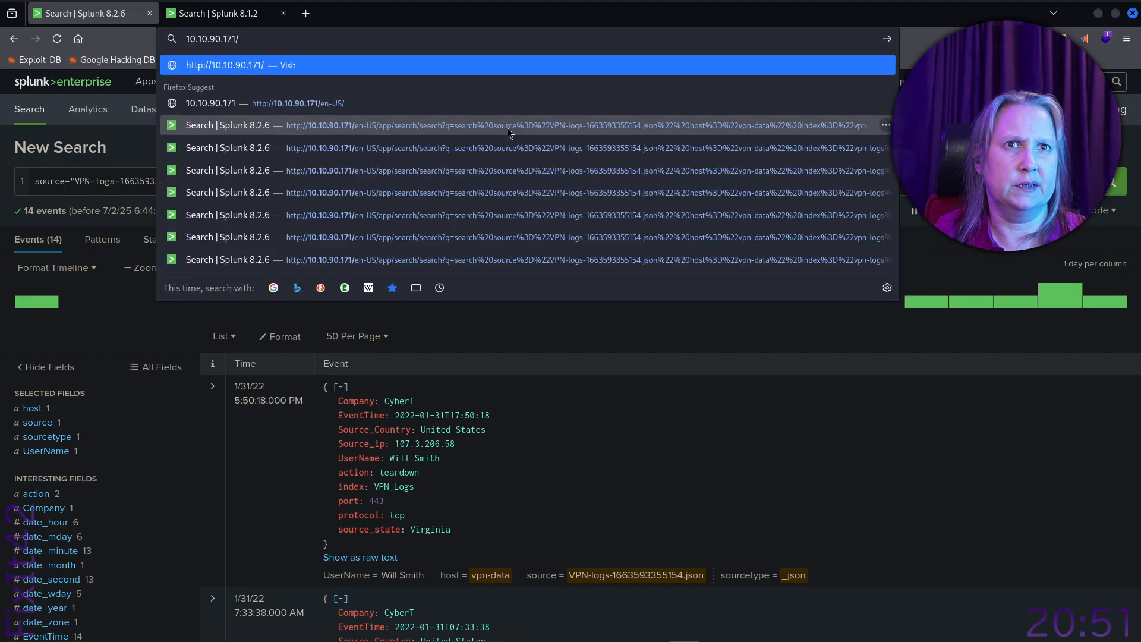
key("Return")
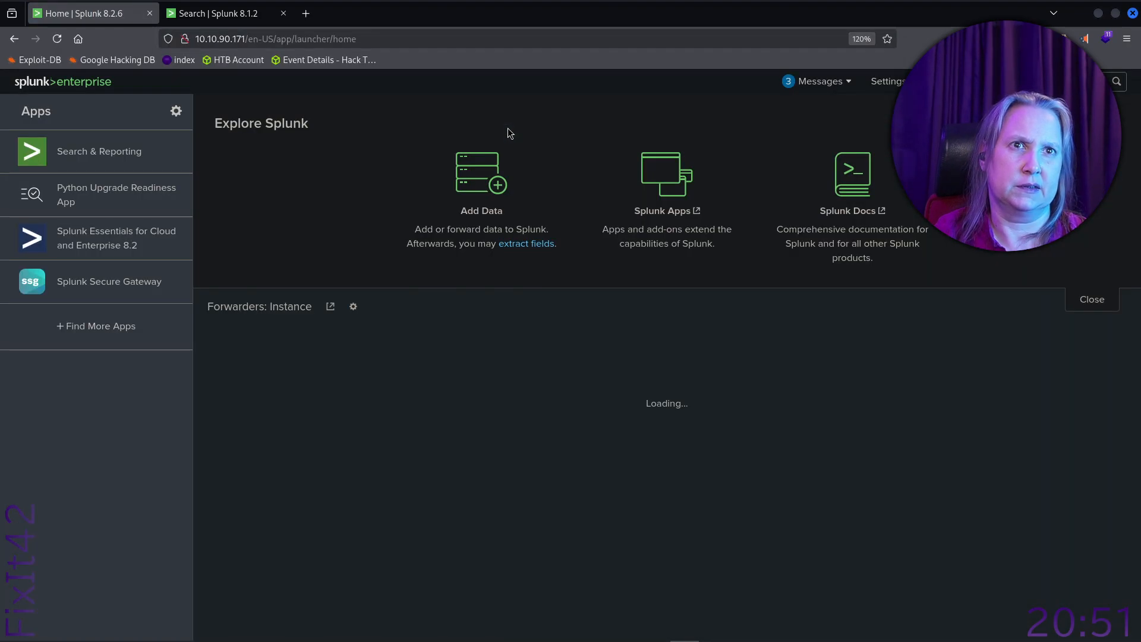
- Enlarge the Splunk home page to 150% and capture a region screenshot from the header down to the Explore Splunk section
key("ctrl+plus")
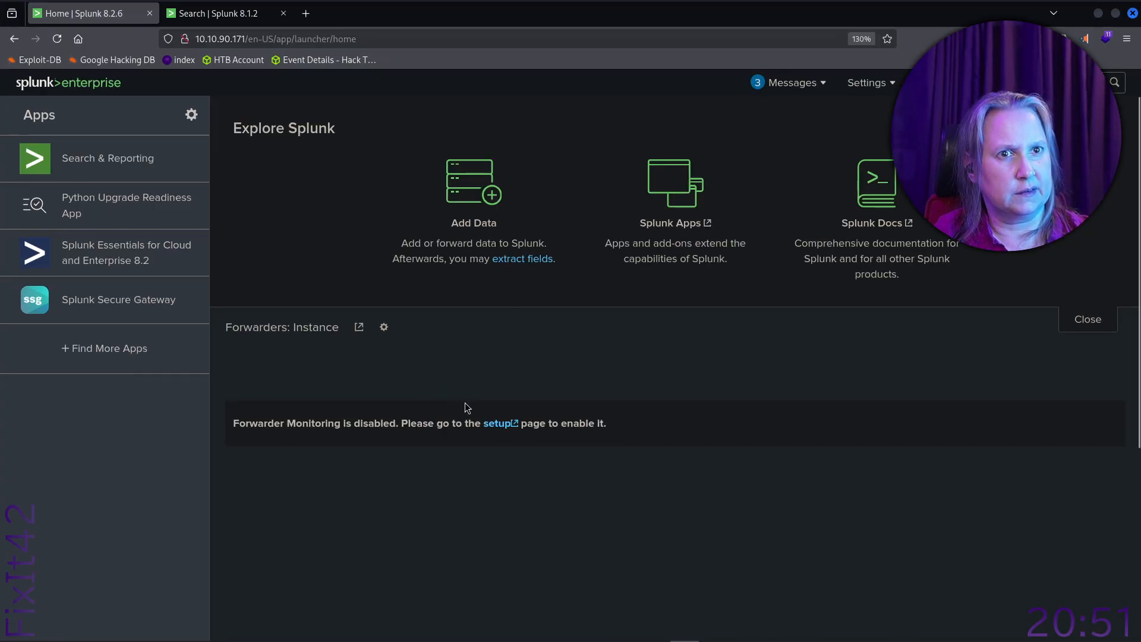
key("ctrl+plus")
key("ctrl+plus")
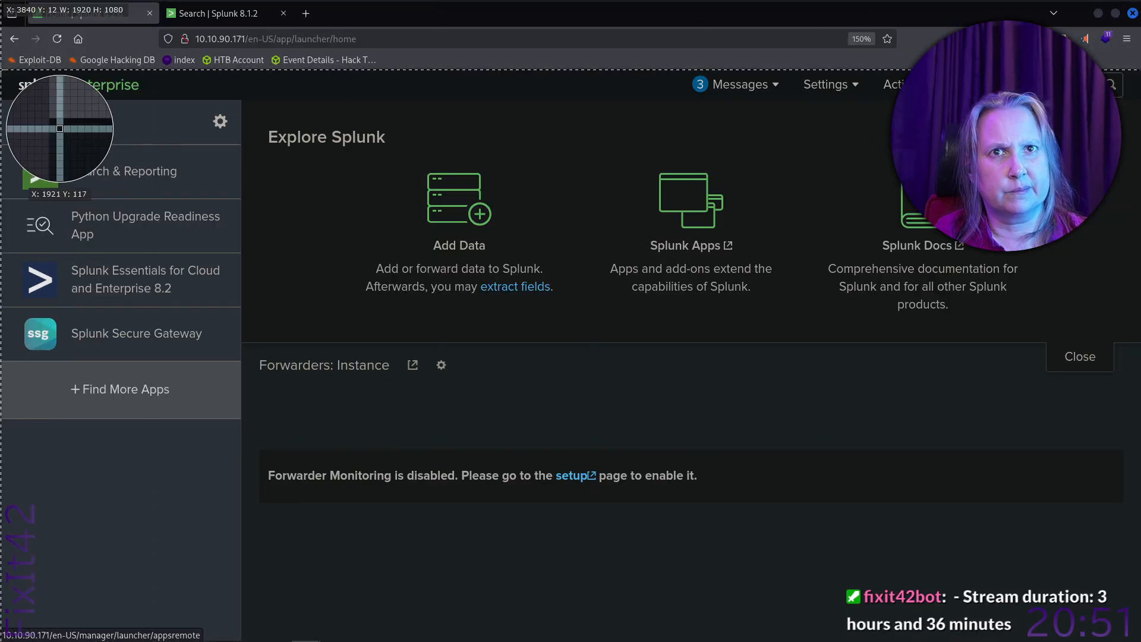
left_click_drag(1, 70, 1129, 426)
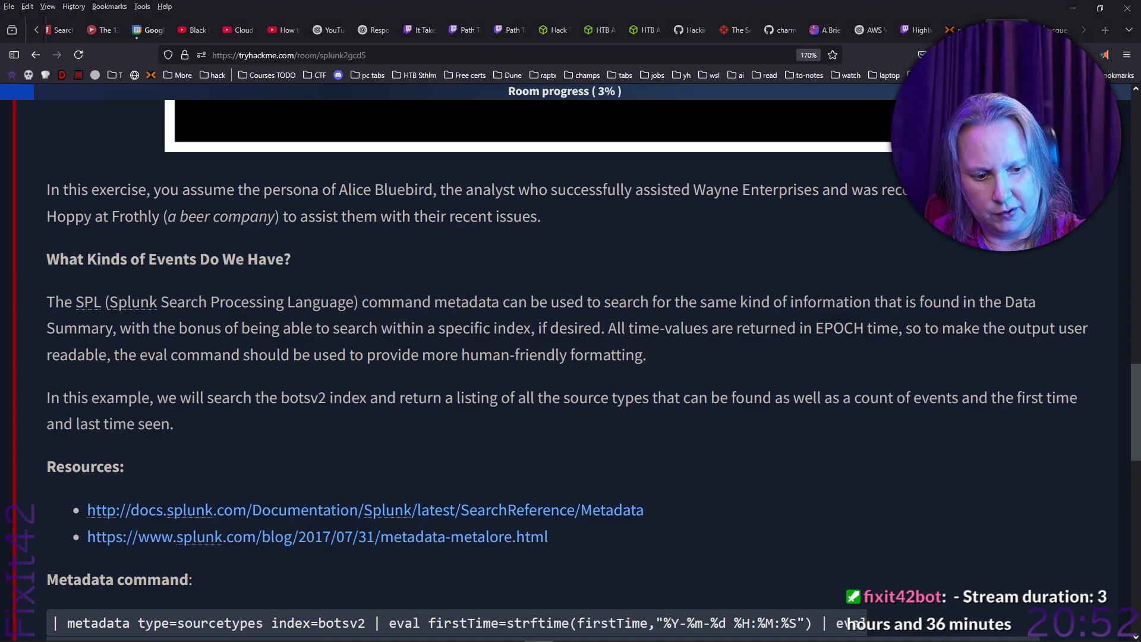
- Switch to the Obsidian Splunk note and paste the home page screenshot above the "Example data:" heading
key("alt+Tab")
key("ctrl+v")
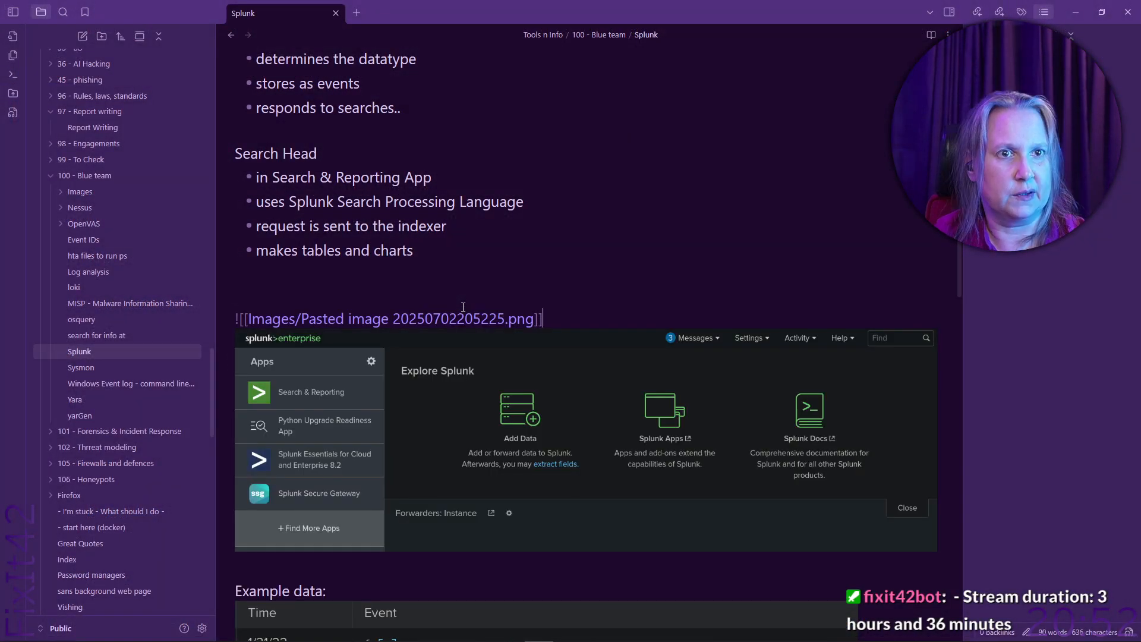
key("Down")
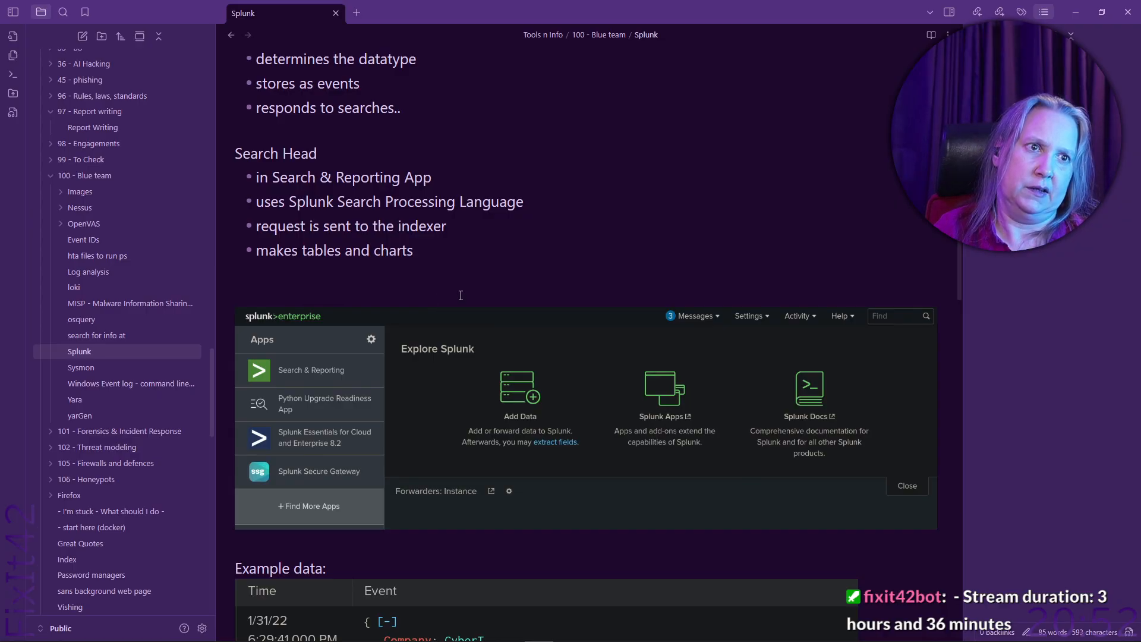
- Add the line "Add data, to upload log file, for example" below the home page screenshot in the note
scroll(497, 286, "down", 7)
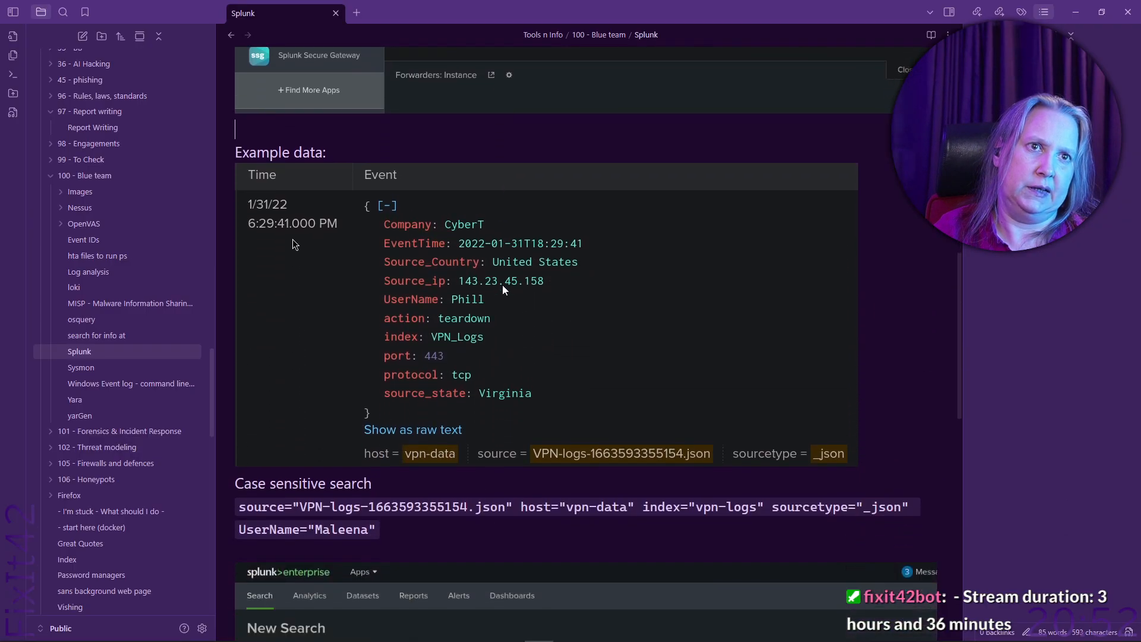
scroll(489, 297, "up", 7)
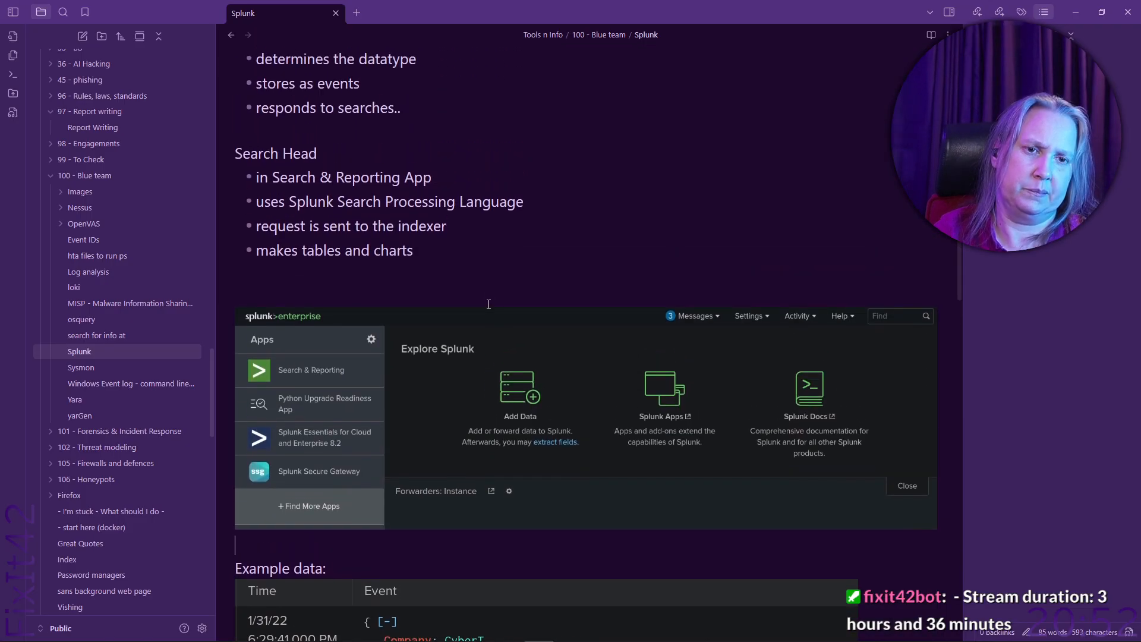
key("Return")
key("Return")
key("Up")
type("Add data")
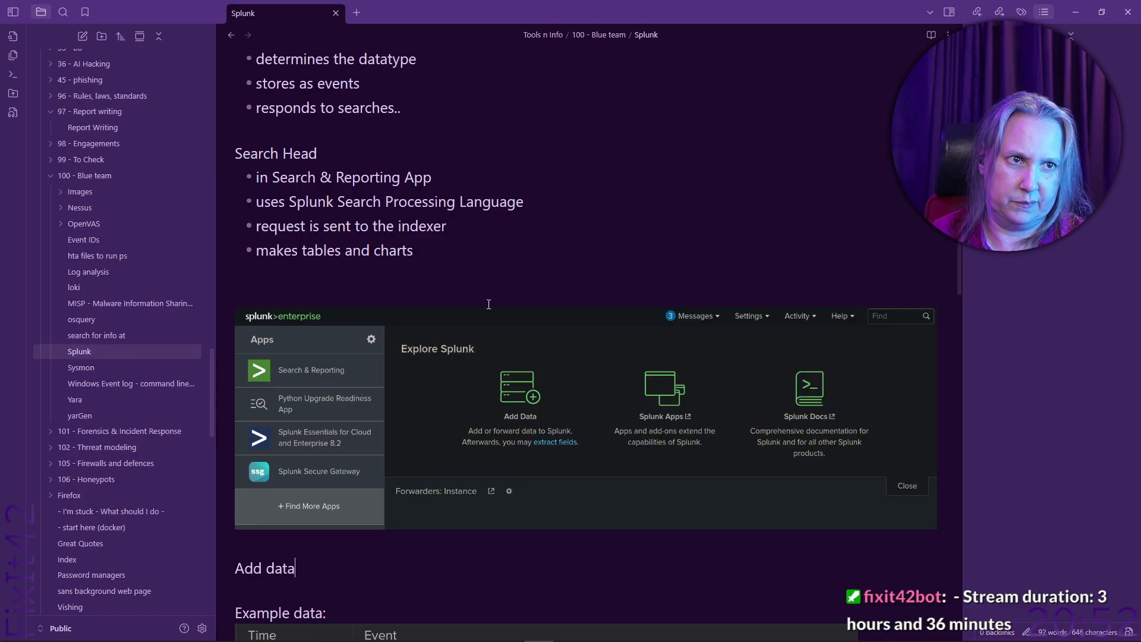
type(", to upload ")
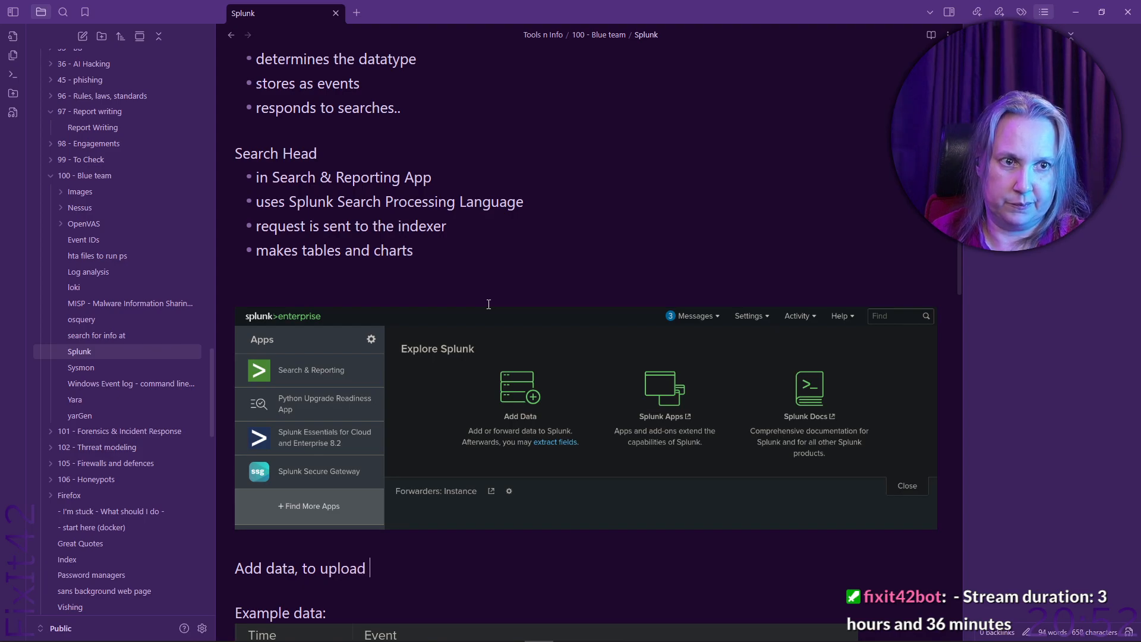
type("log f")
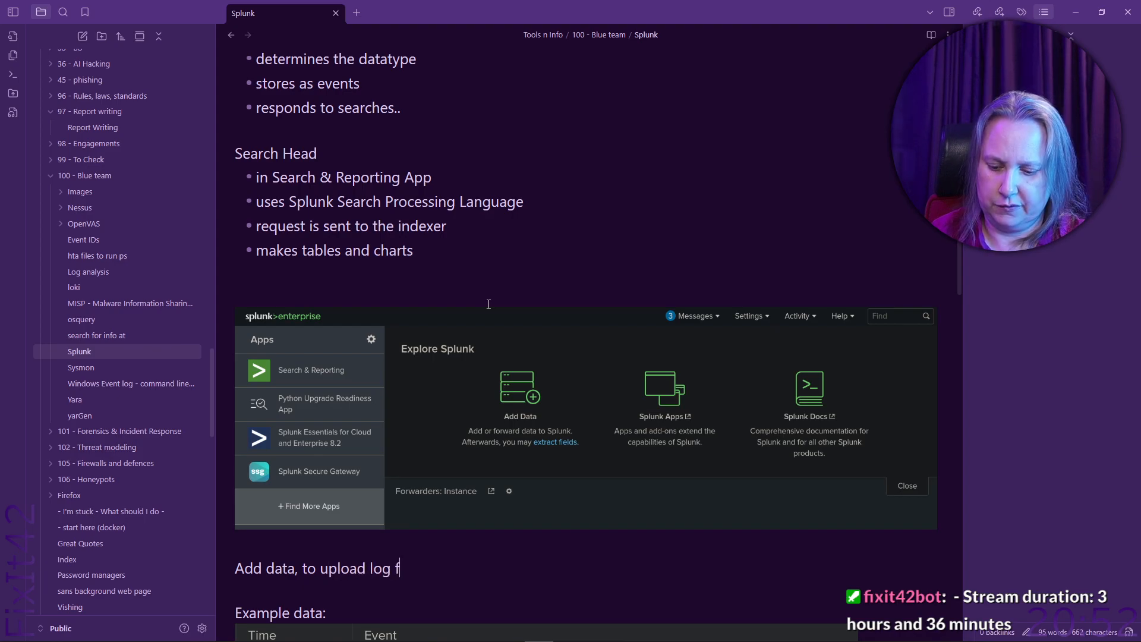
type("ile, for example")
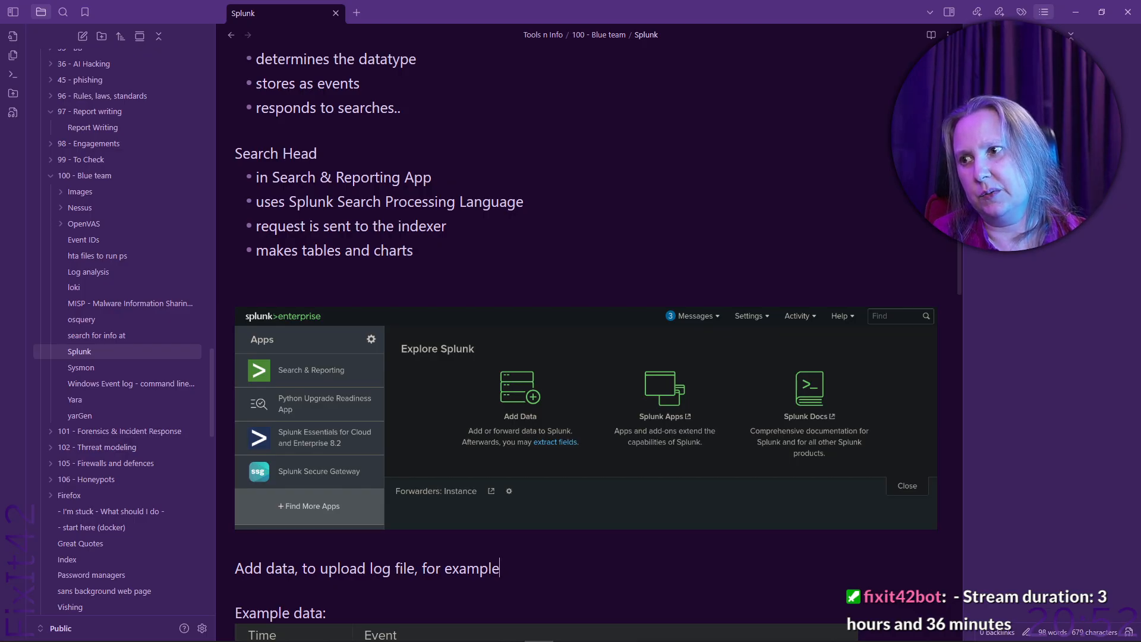
- Switch to the TryHackMe Splunk: Basics room and copy the five-item list of upload steps, Select Source to Done, from the Adding Data task
key("alt+Tab")
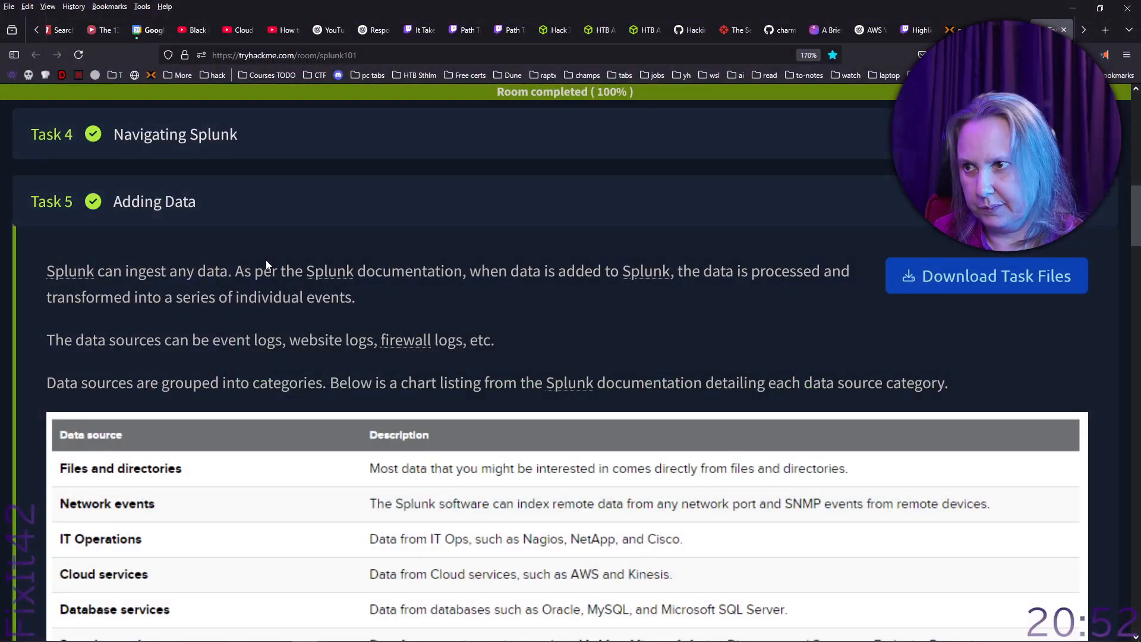
scroll(267, 265, "down", 15)
scroll(394, 312, "down", 12)
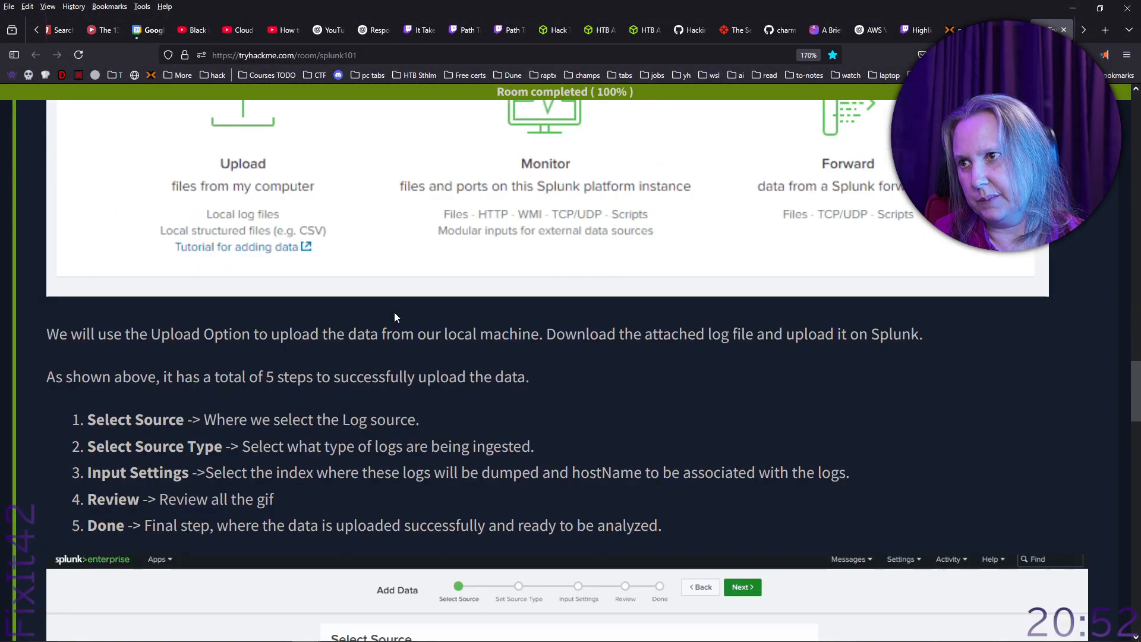
scroll(394, 312, "up", 5)
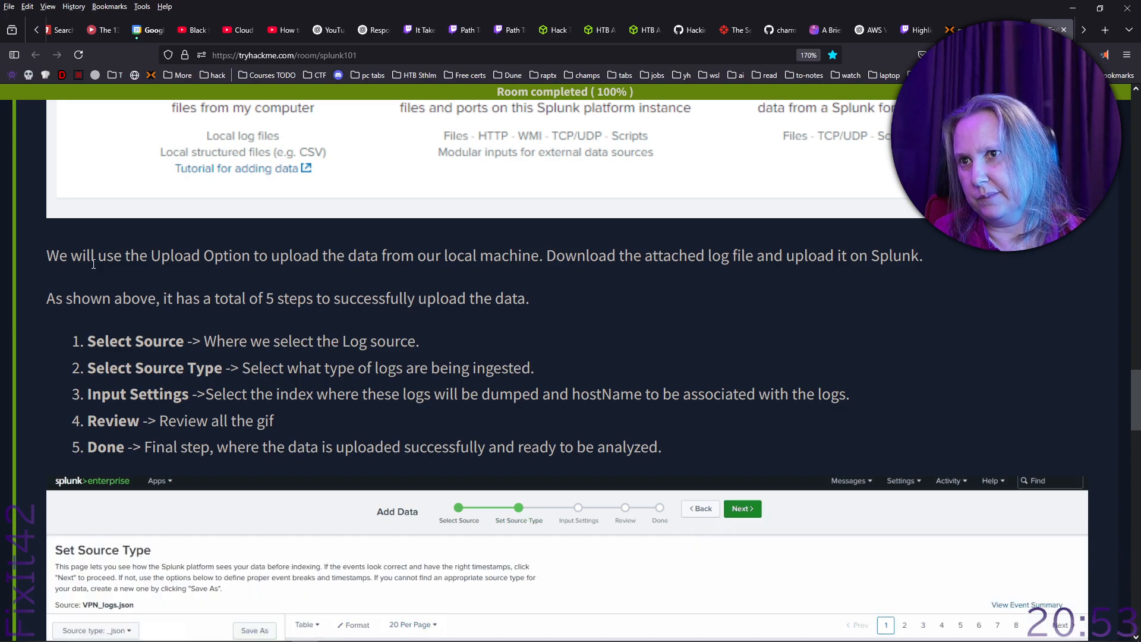
scroll(152, 320, "up", 5)
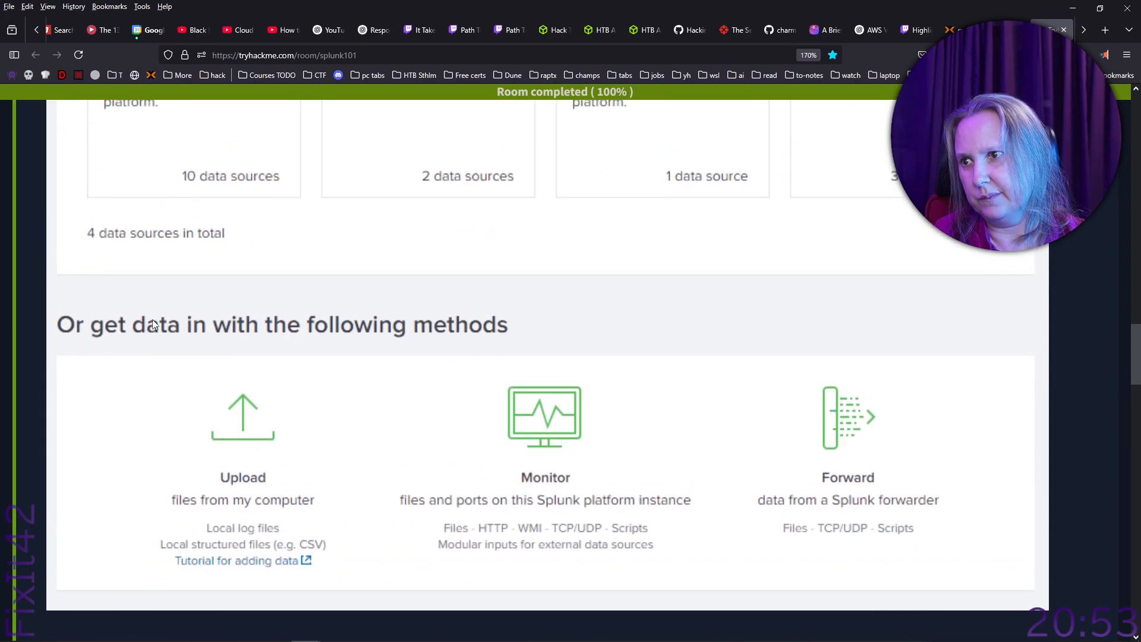
scroll(152, 319, "up", 6)
scroll(152, 319, "down", 7)
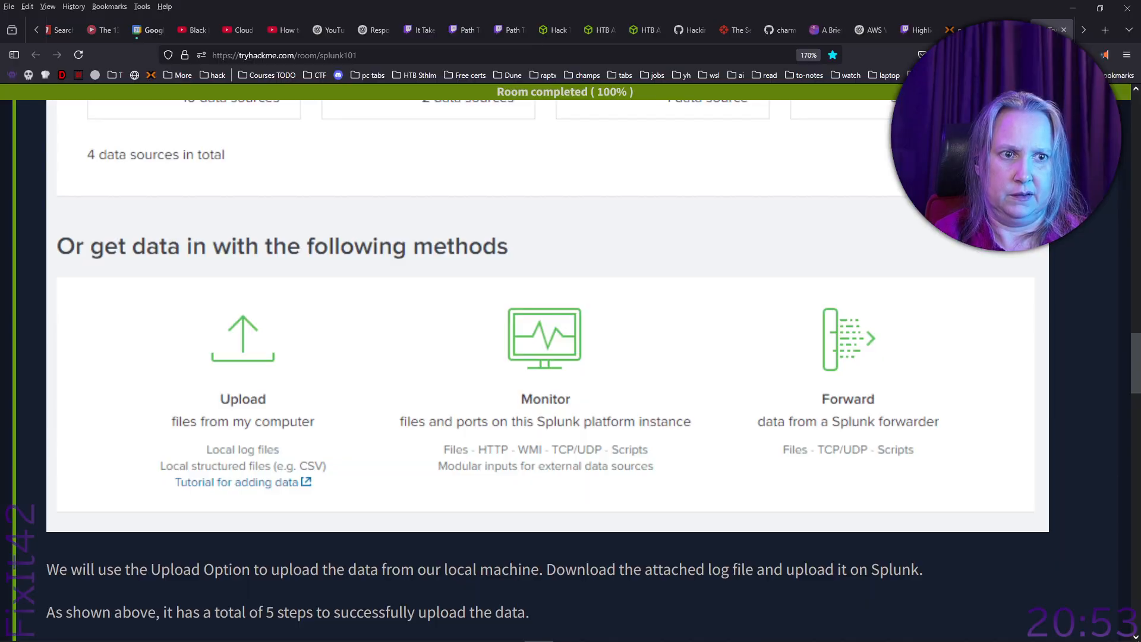
scroll(297, 354, "down", 5)
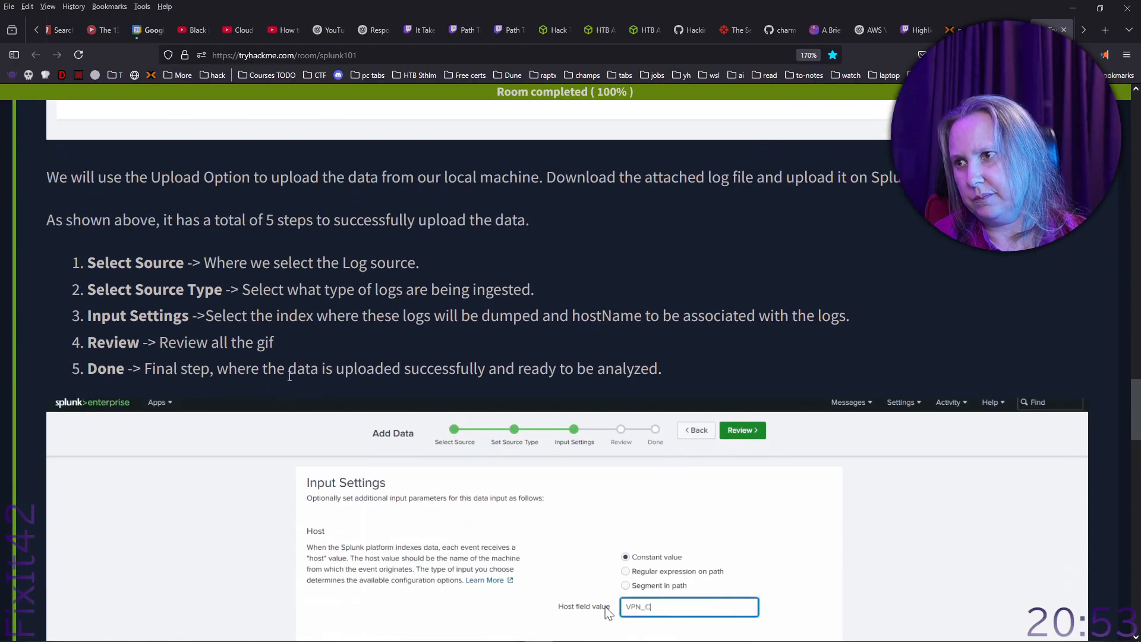
left_click_drag(669, 376, 37, 255)
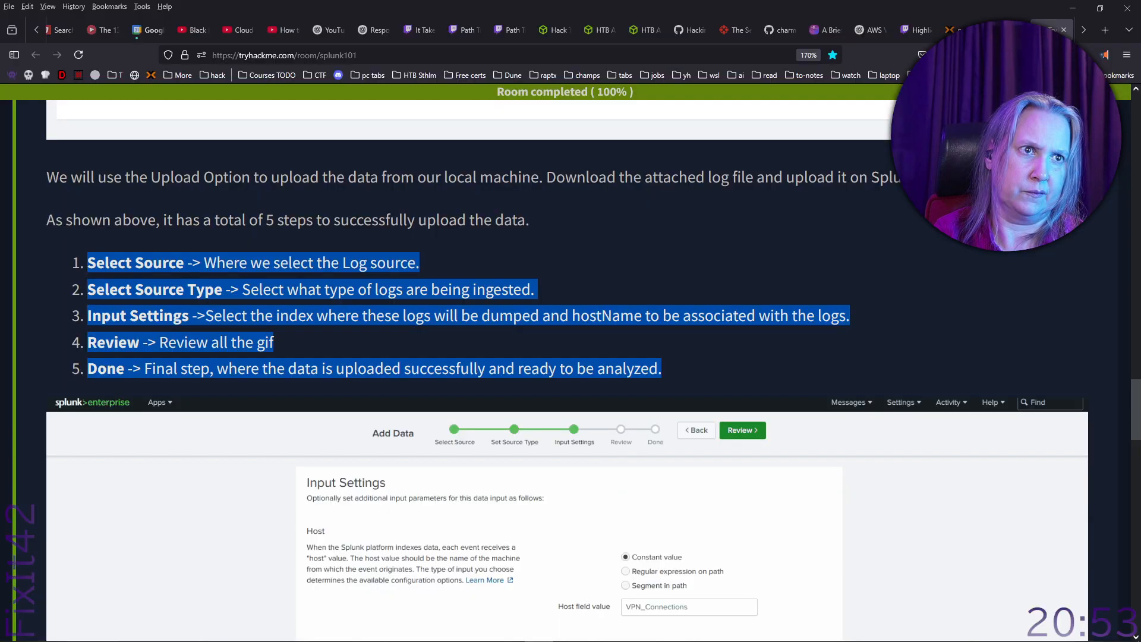
left_click(739, 438)
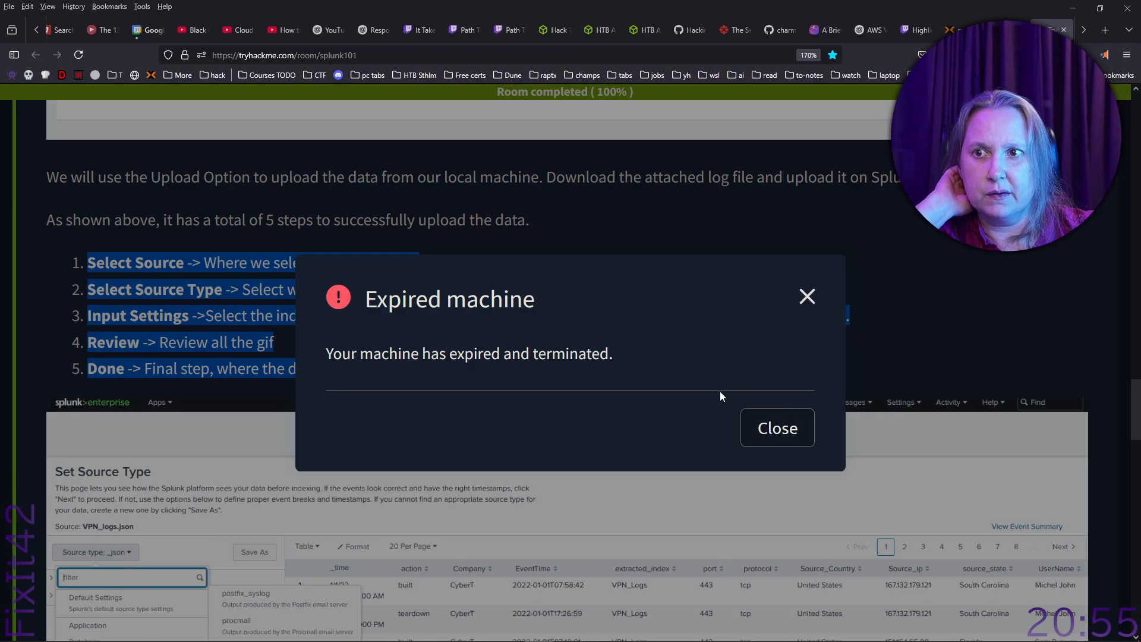
- Dismiss the expired machine notice and close the Splunk: Basics room tab to return to the Splunk 2 room
left_click(778, 428)
scroll(791, 438, "down", 3)
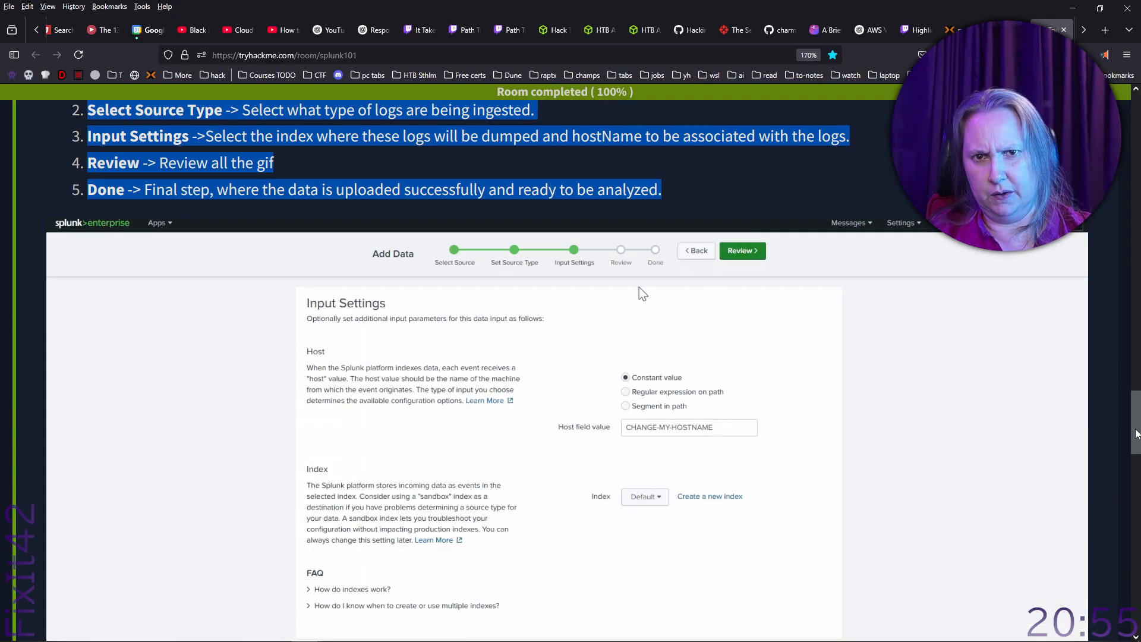
left_click_drag(1134, 429, 1132, 51)
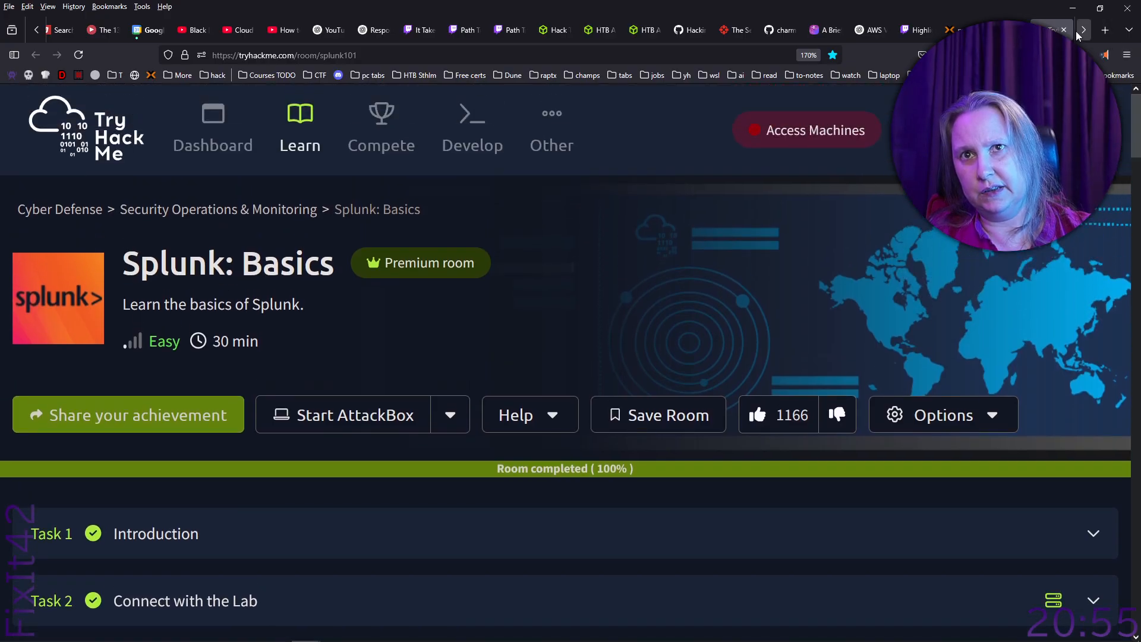
left_click(1063, 29)
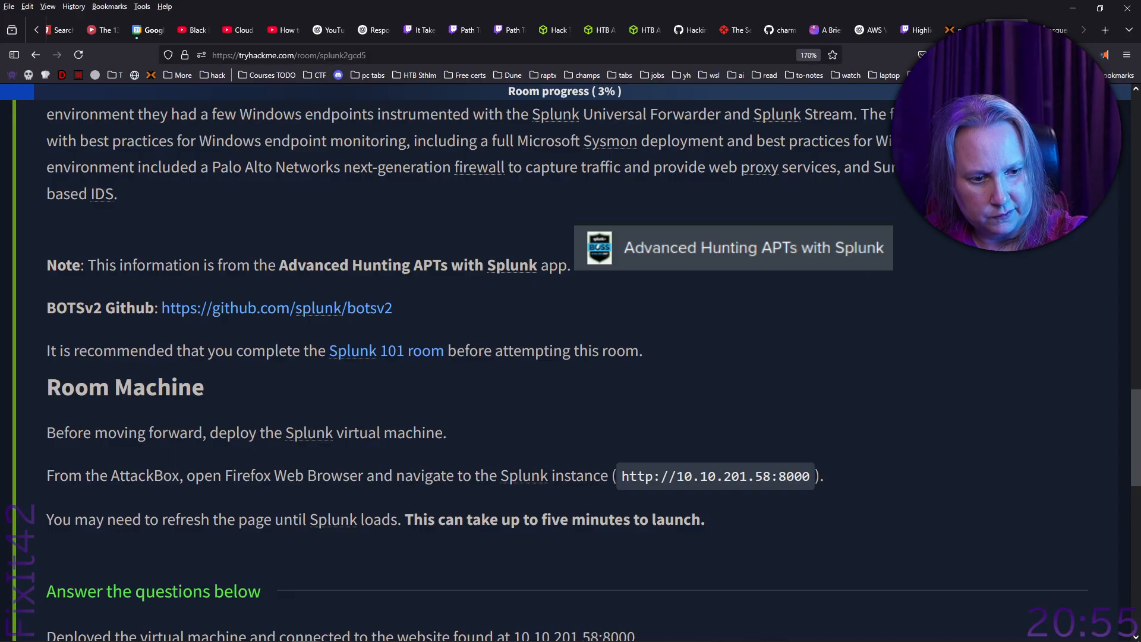
- Switch to the Firefox window with Splunk, try opening Add Data, and close the Splunk 8.2.6 tab
key("alt+Tab")
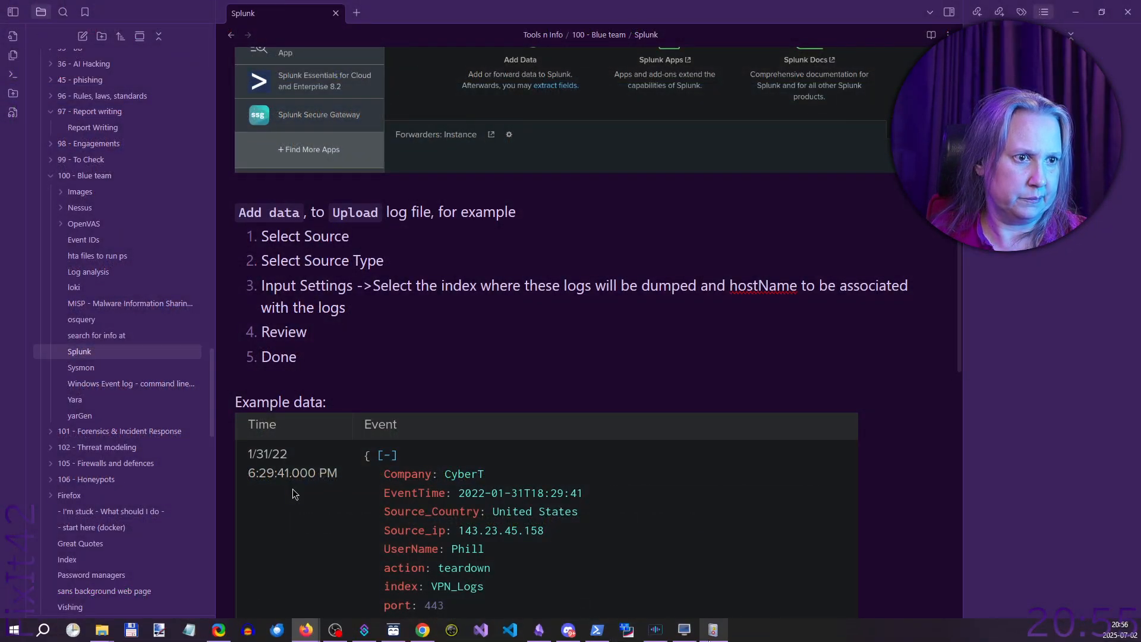
key("alt+Tab")
left_click(445, 220)
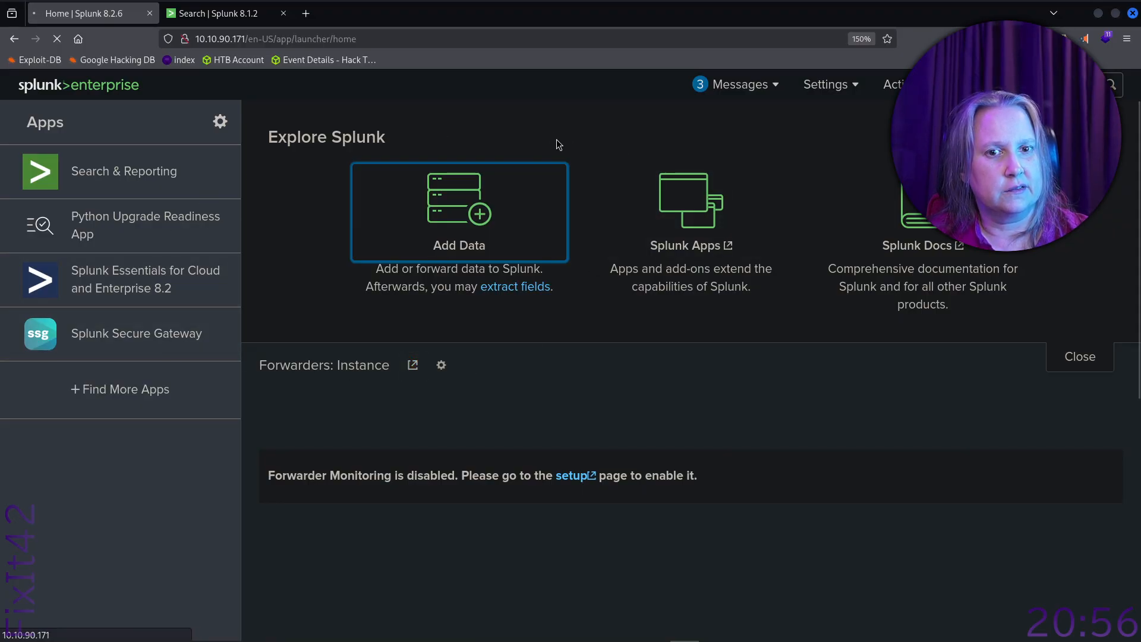
left_click(221, 13)
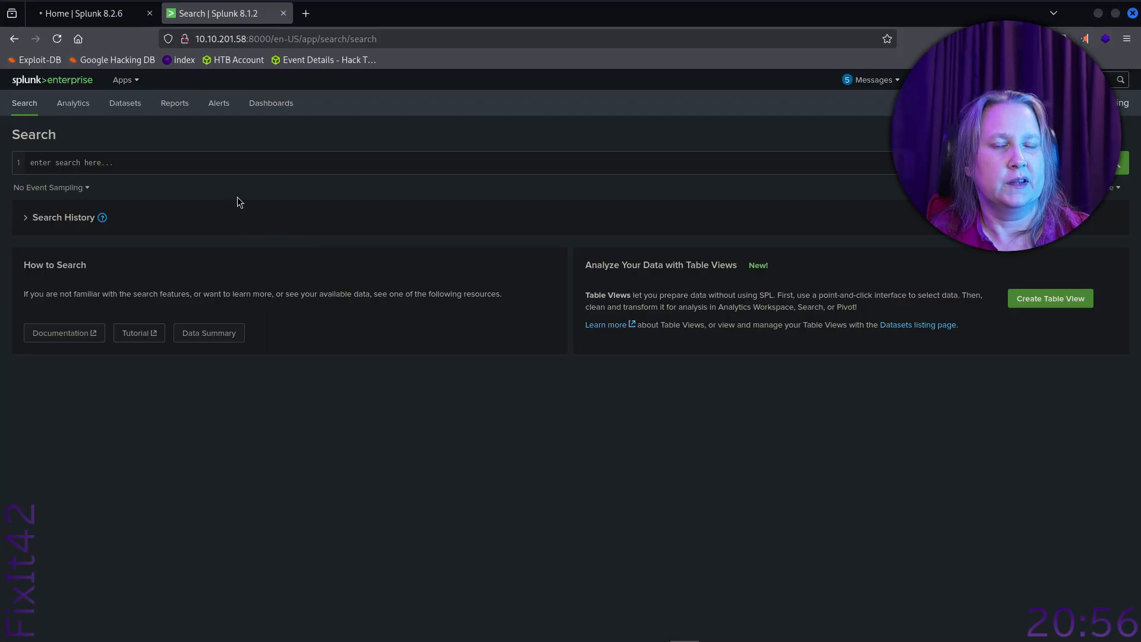
left_click(74, 13)
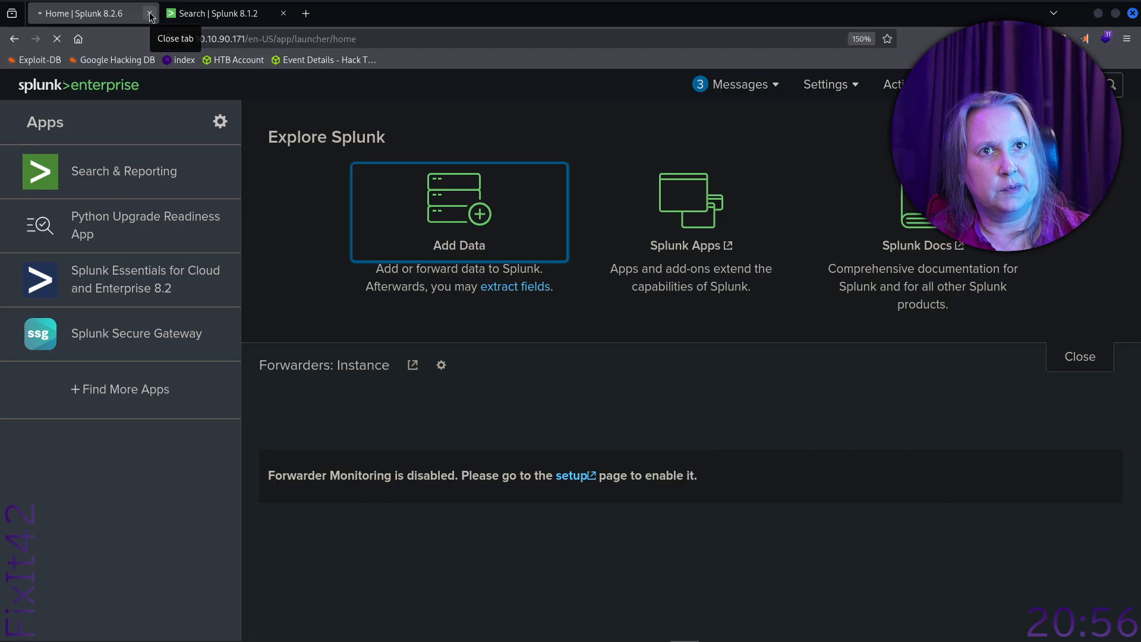
left_click(149, 13)
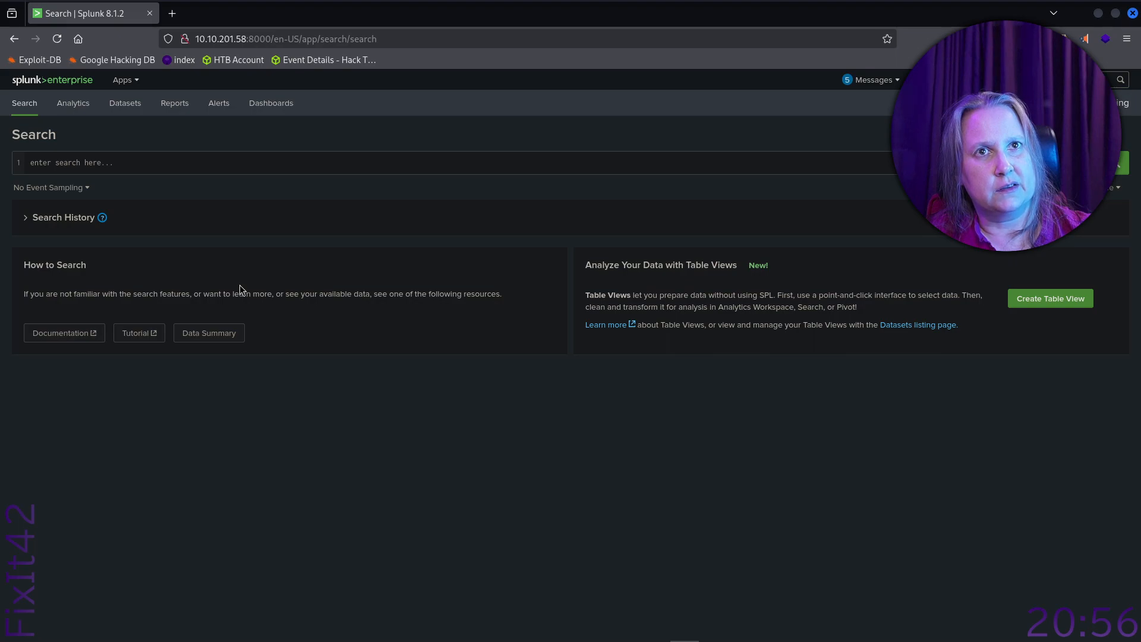
left_click(1126, 39)
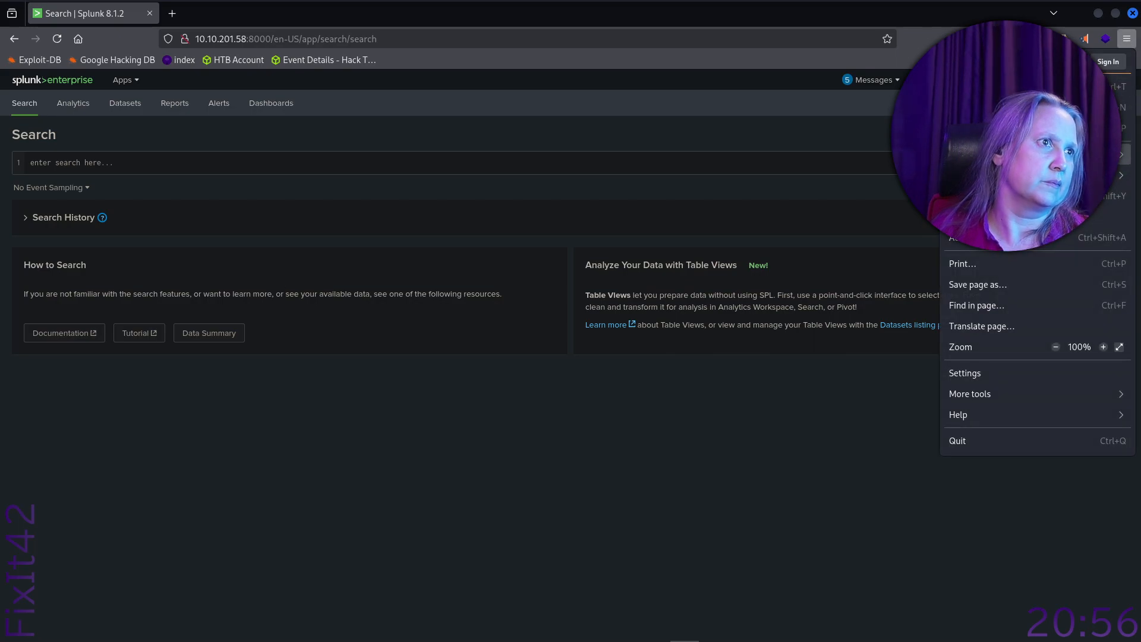
left_click(1010, 175)
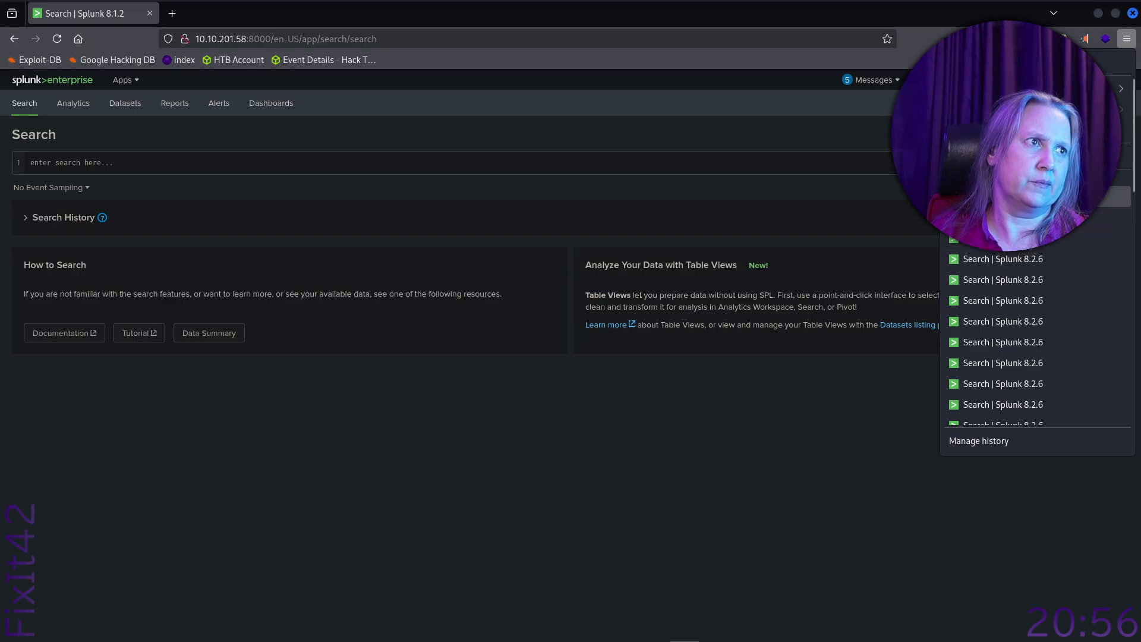
left_click(369, 5)
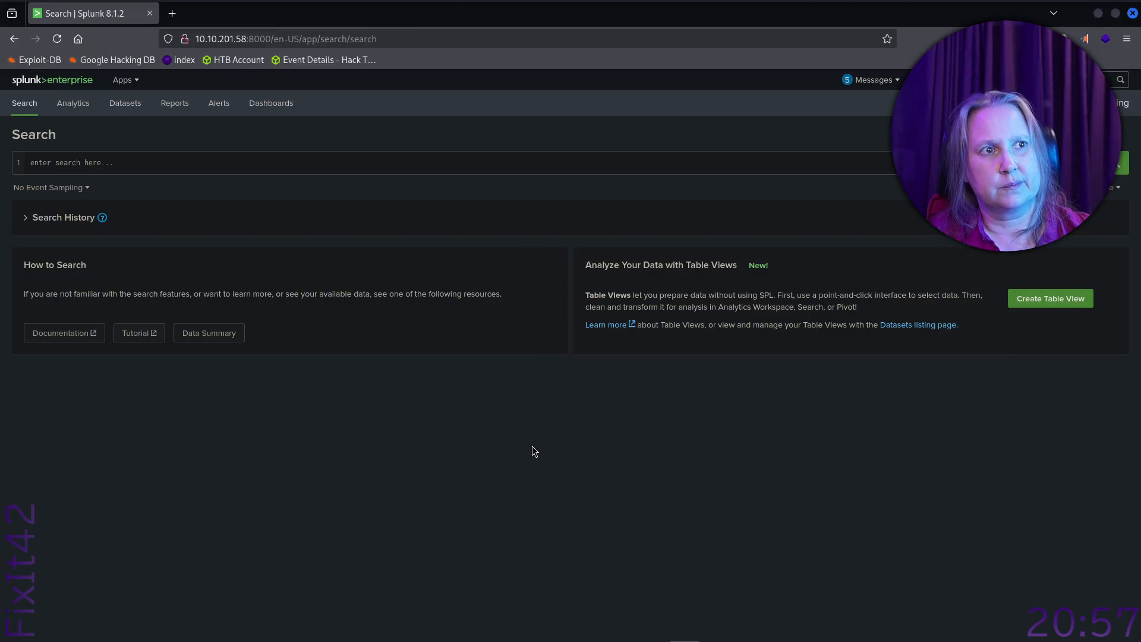
- Enlarge the Splunk 8.1.2 Search page with the browser zoom
key("ctrl+plus")
key("ctrl+plus")
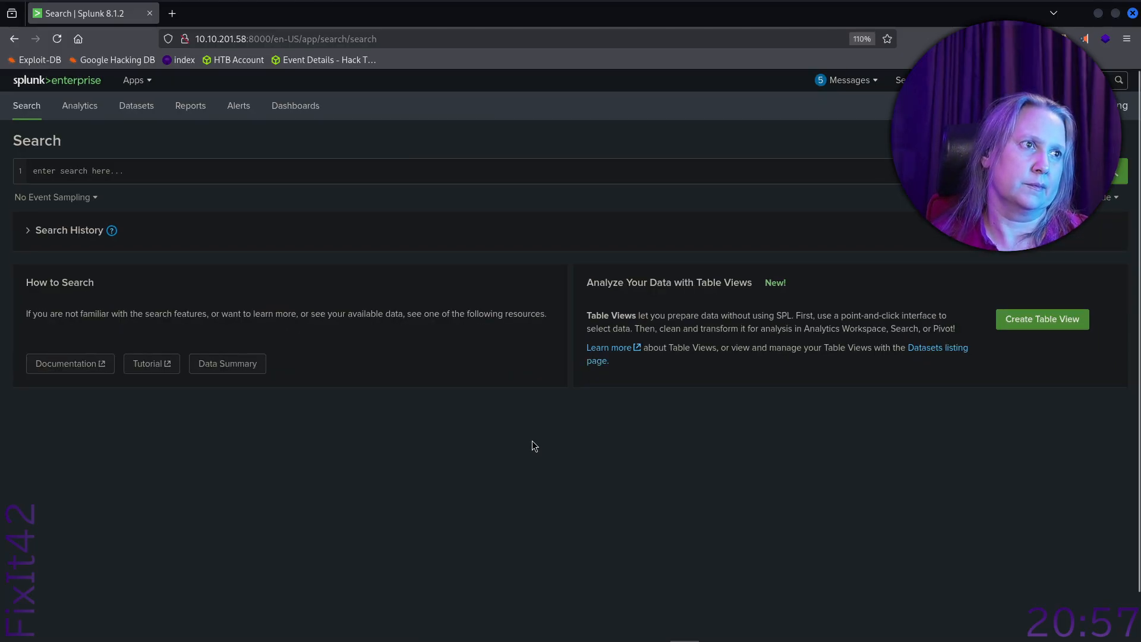
key("ctrl+plus")
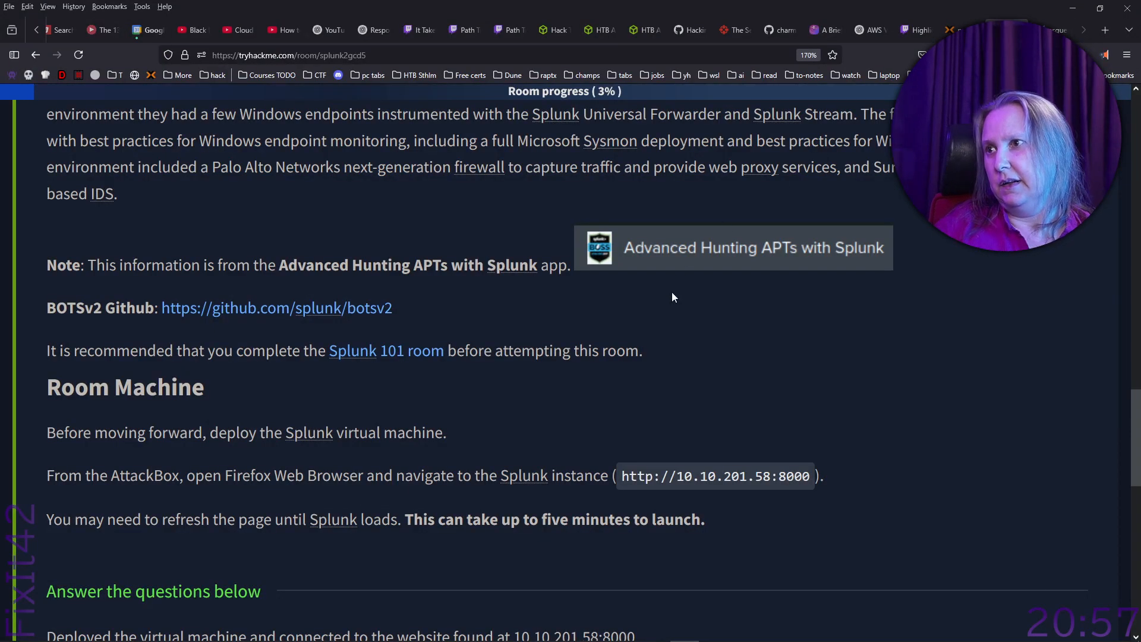
- In the TryHackMe Splunk 2 room, go past the Deploy! task and expand Task 2, Dive into the data
left_click_drag(415, 246, 423, 232)
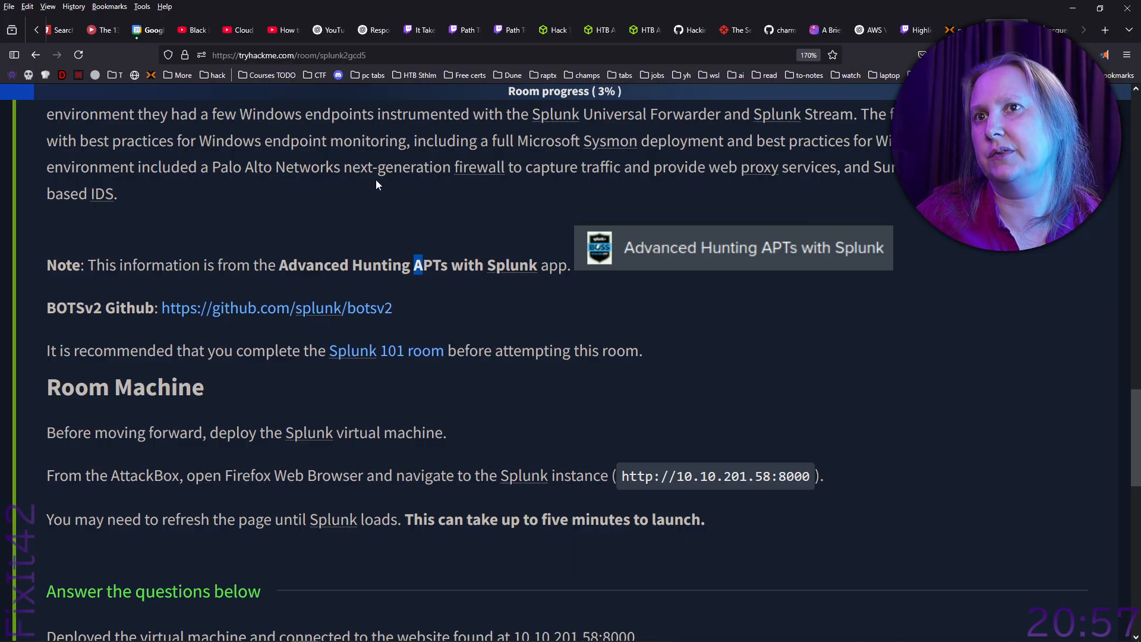
scroll(368, 183, "up", 1)
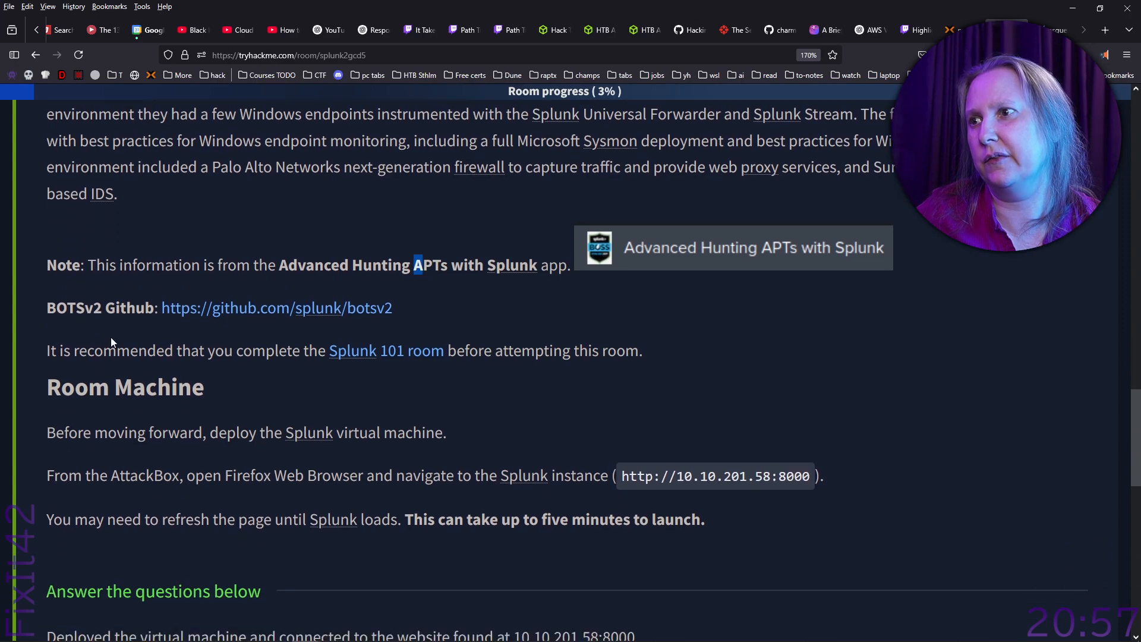
scroll(111, 337, "down", 3)
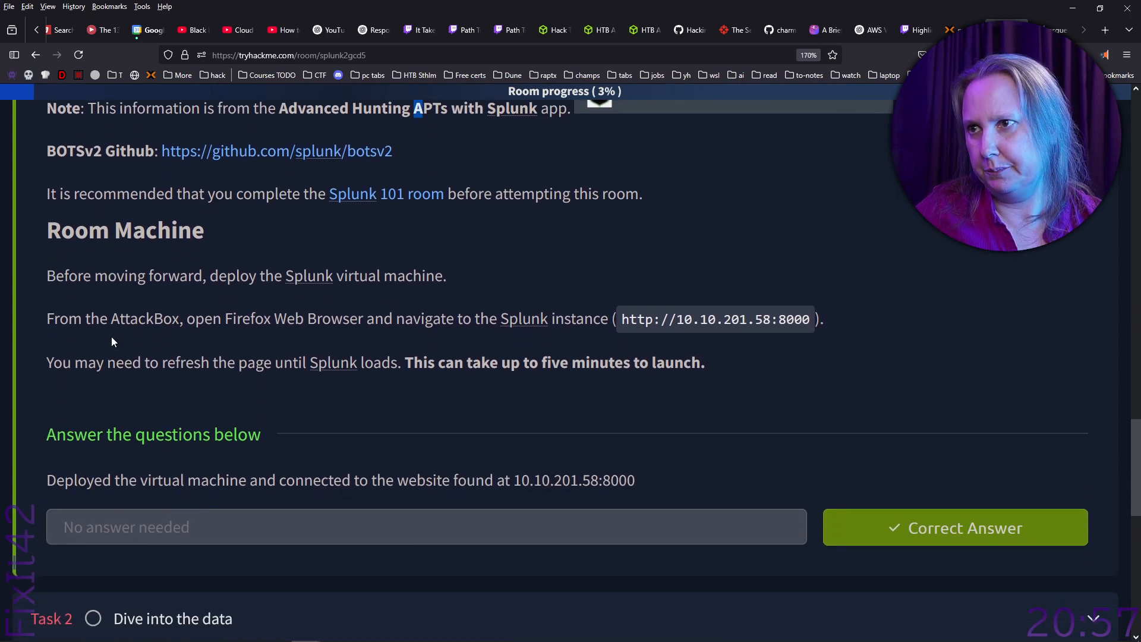
scroll(111, 338, "down", 2)
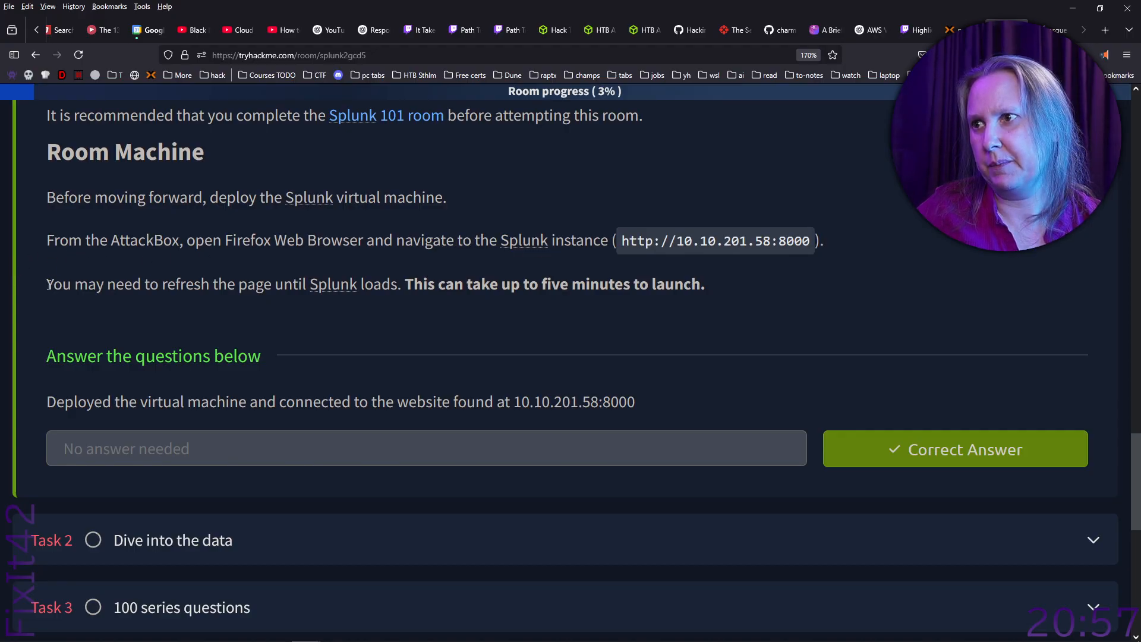
left_click(378, 541)
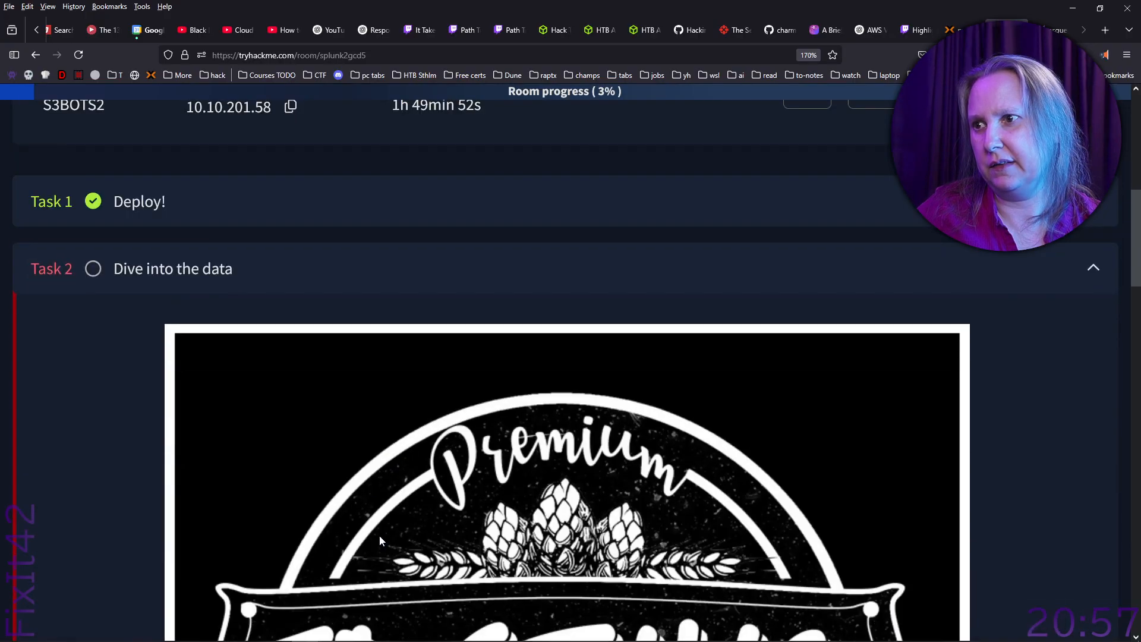
- Read Task 2's explanation of the metadata command, highlighting the mentions of EPOCH time and the eval command
scroll(380, 534, "down", 10)
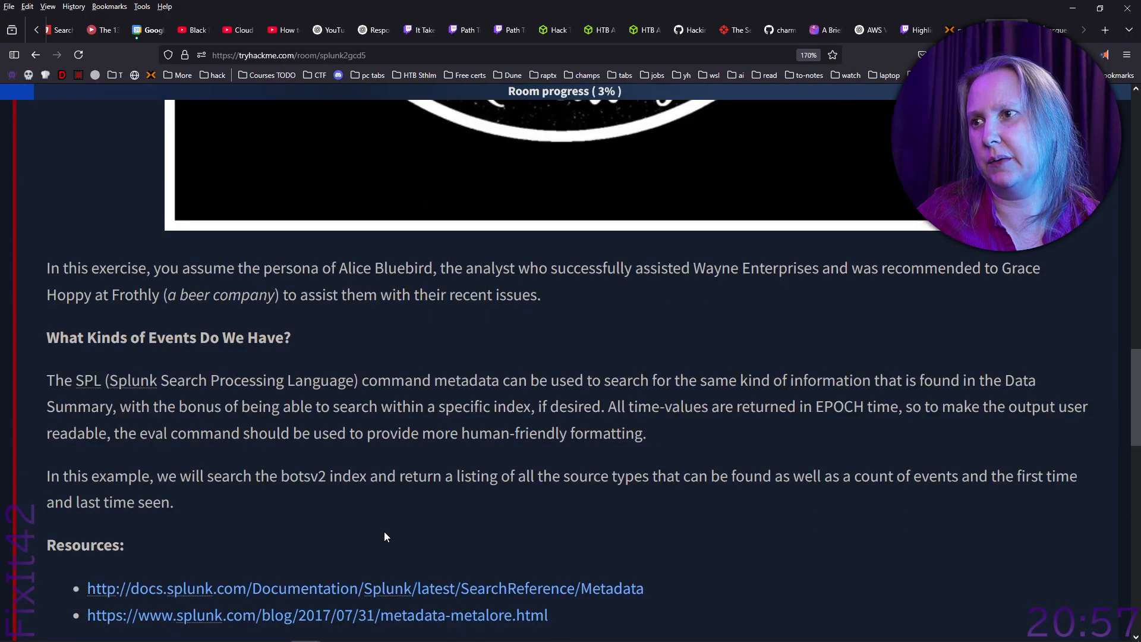
scroll(388, 528, "down", 1)
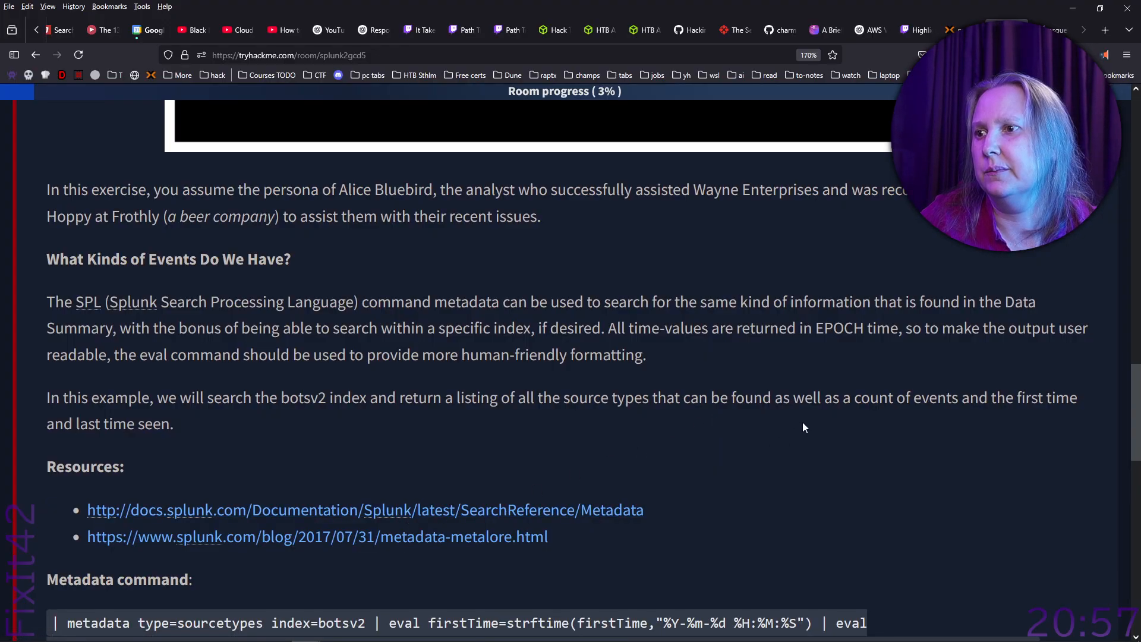
scroll(802, 427, "down", 1)
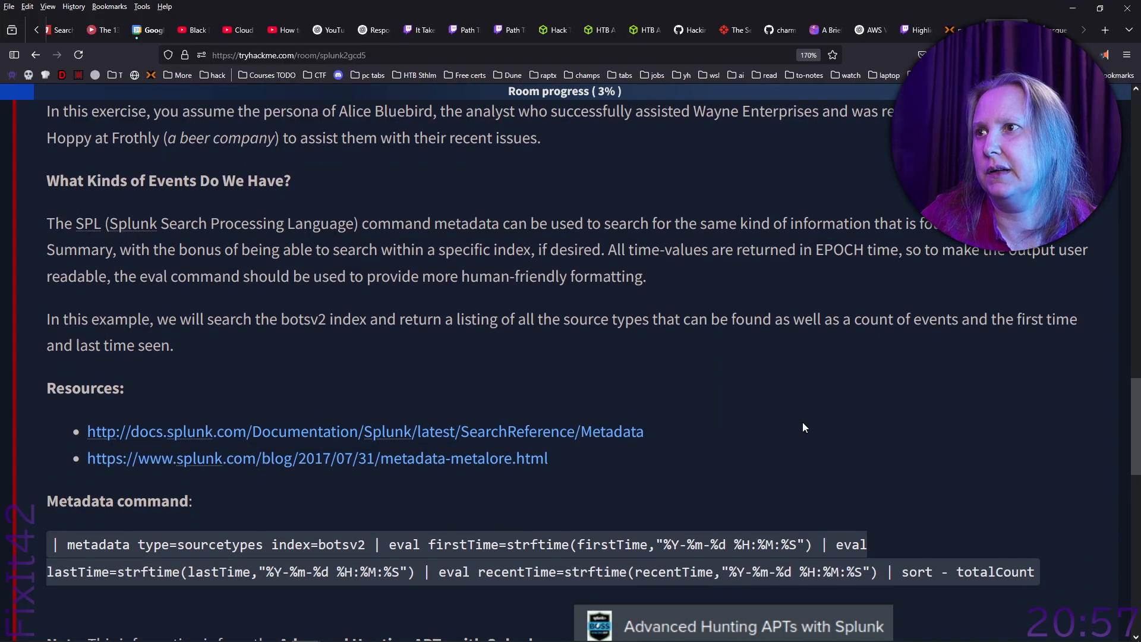
scroll(804, 427, "up", 1)
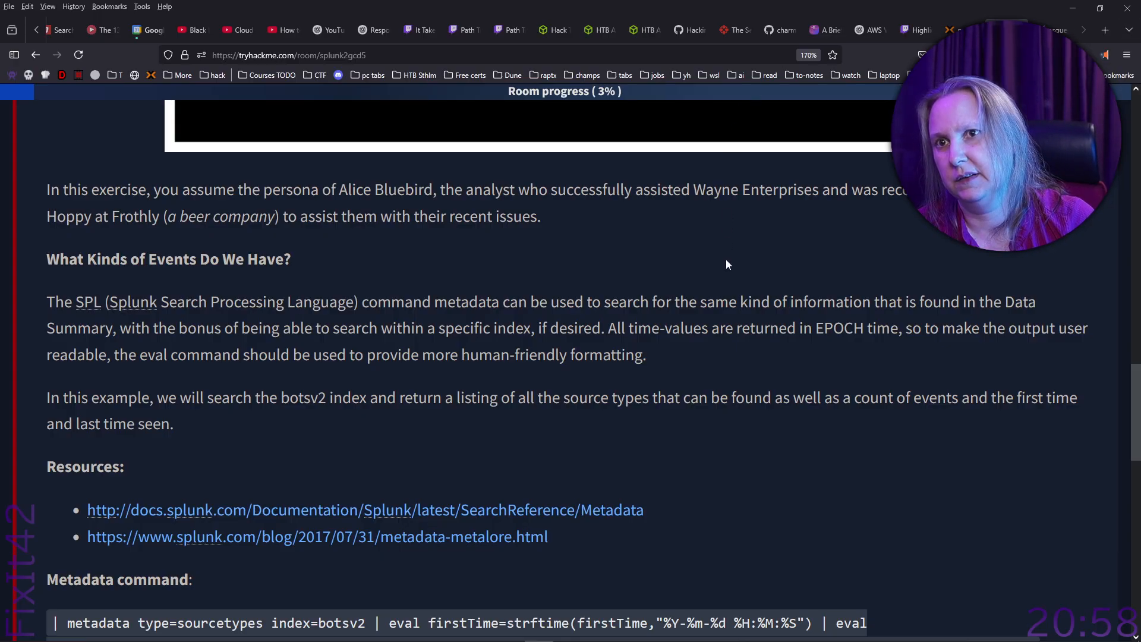
left_click_drag(818, 325, 901, 337)
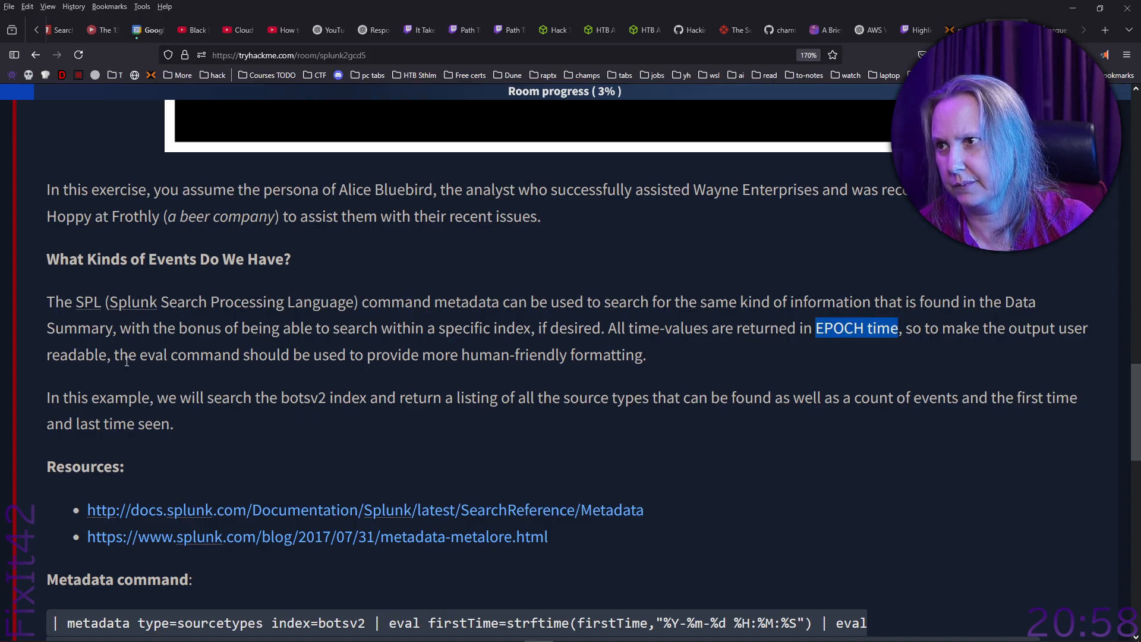
left_click_drag(139, 361, 226, 361)
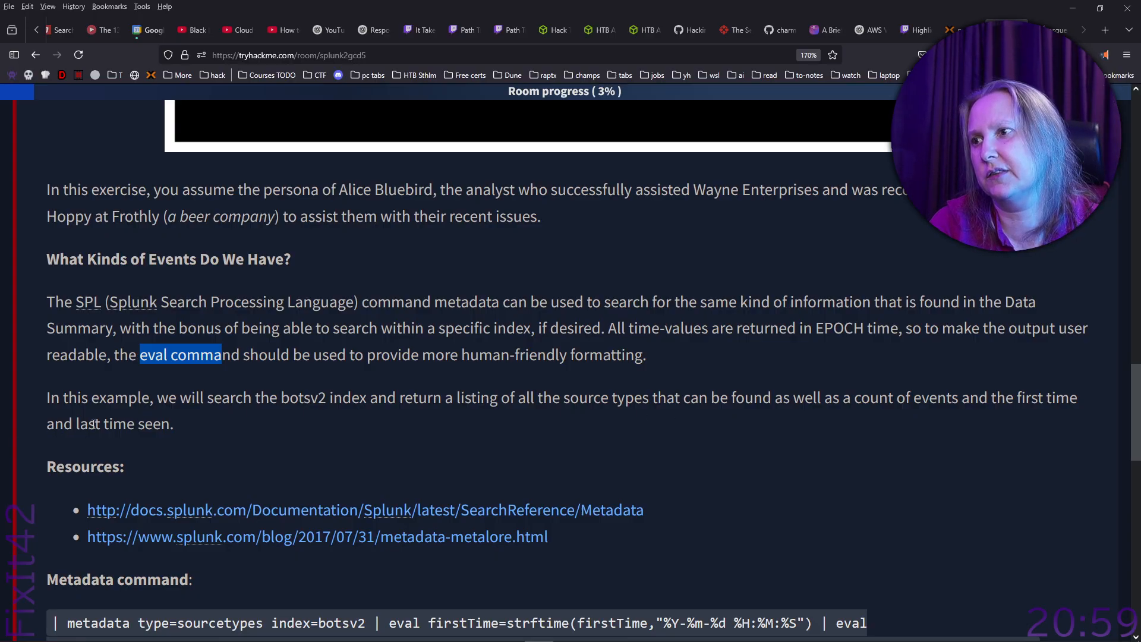
- Open the metadata resource links of Task 2 in new tabs and view the Splunk Search Reference page for metadata
scroll(755, 438, "down", 4)
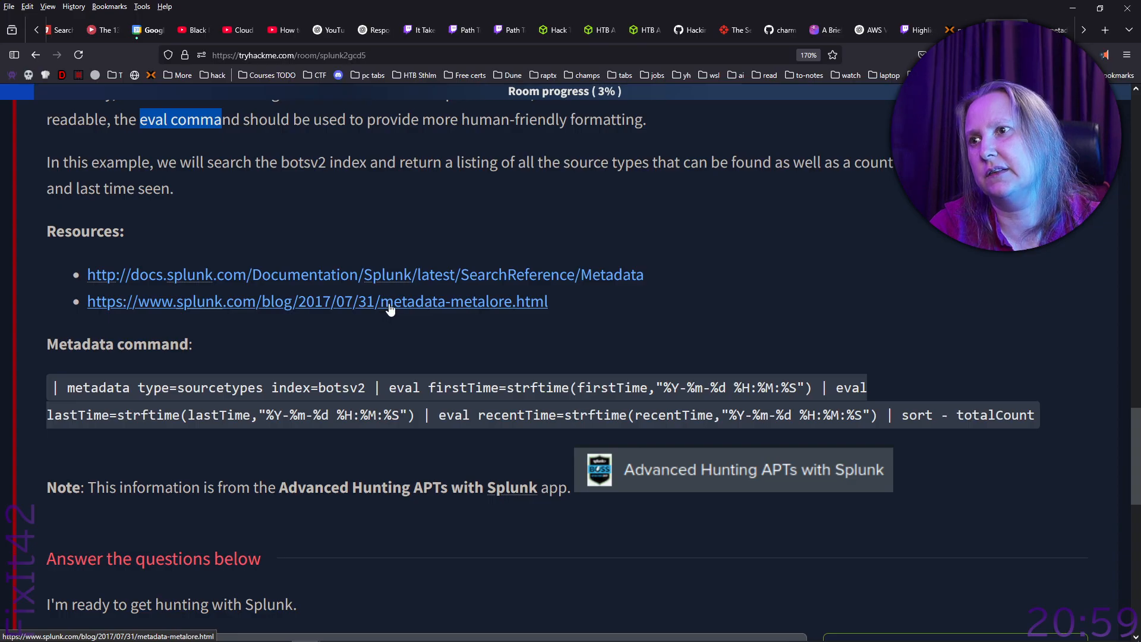
middle_click(426, 307)
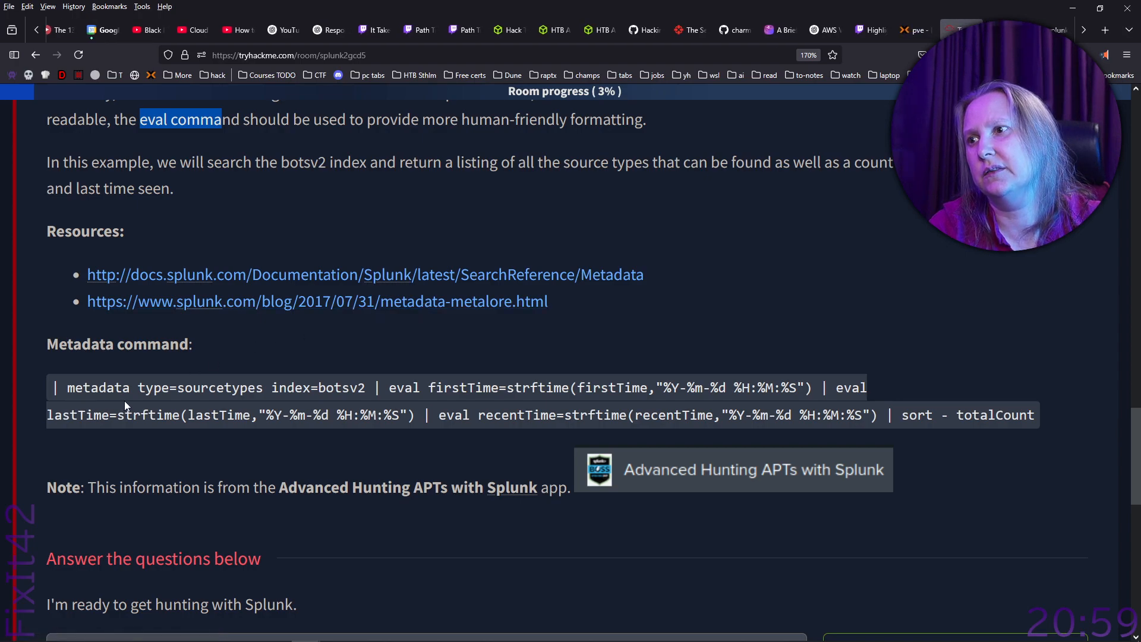
left_click(1052, 30)
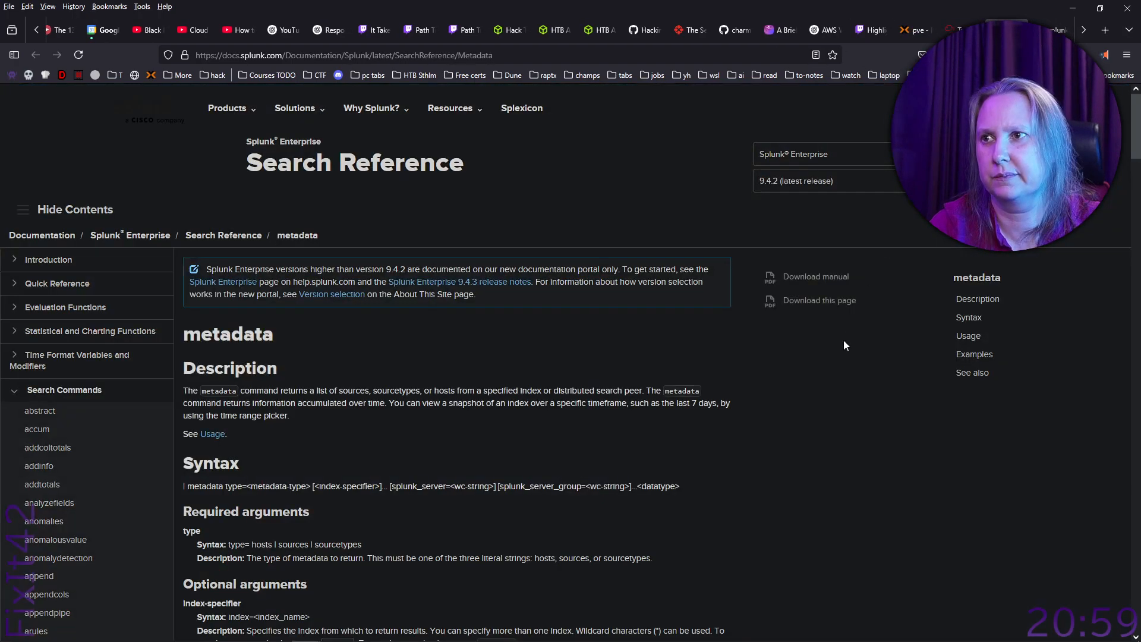
- Skim the arguments, usage notes and examples on the metadata page of the Splunk Search Reference
scroll(717, 426, "down", 15)
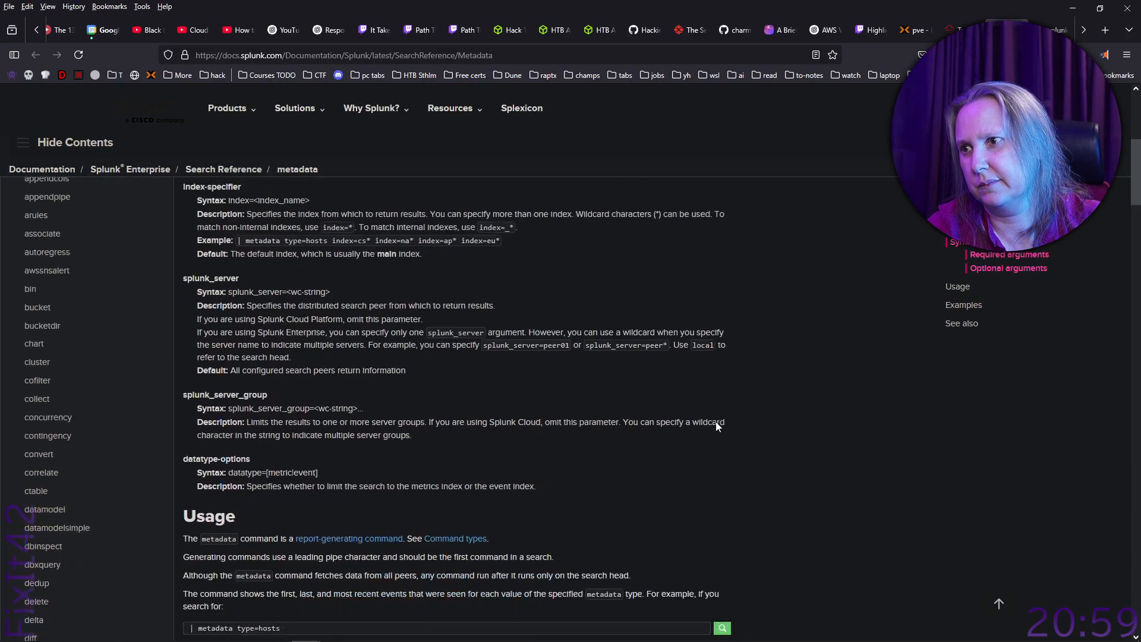
scroll(718, 426, "down", 15)
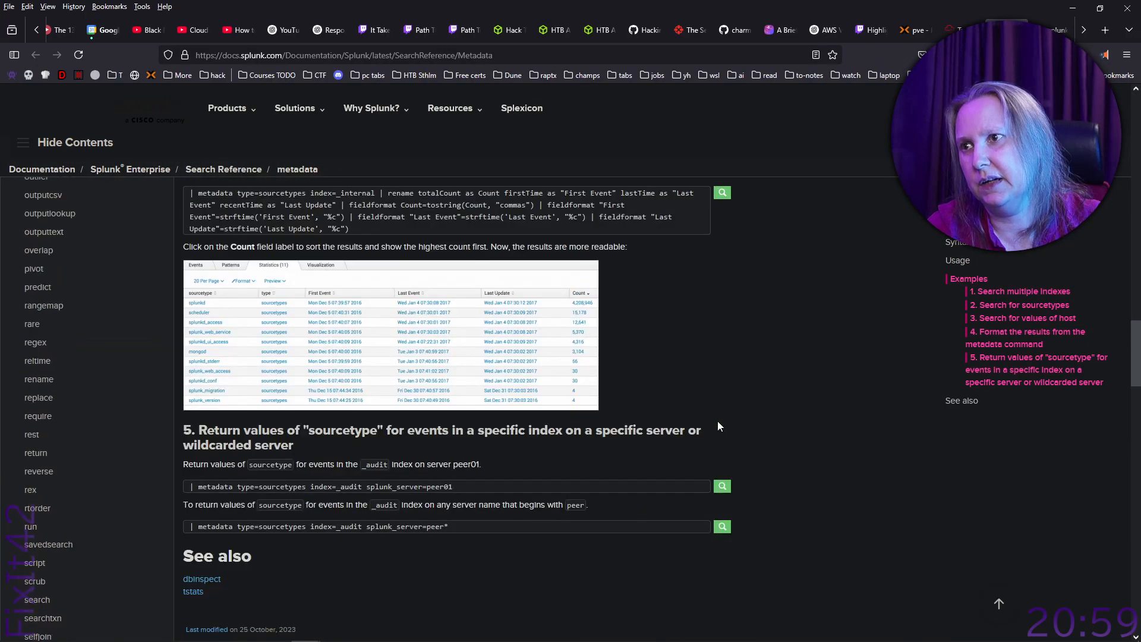
scroll(718, 426, "up", 10)
scroll(718, 421, "up", 15)
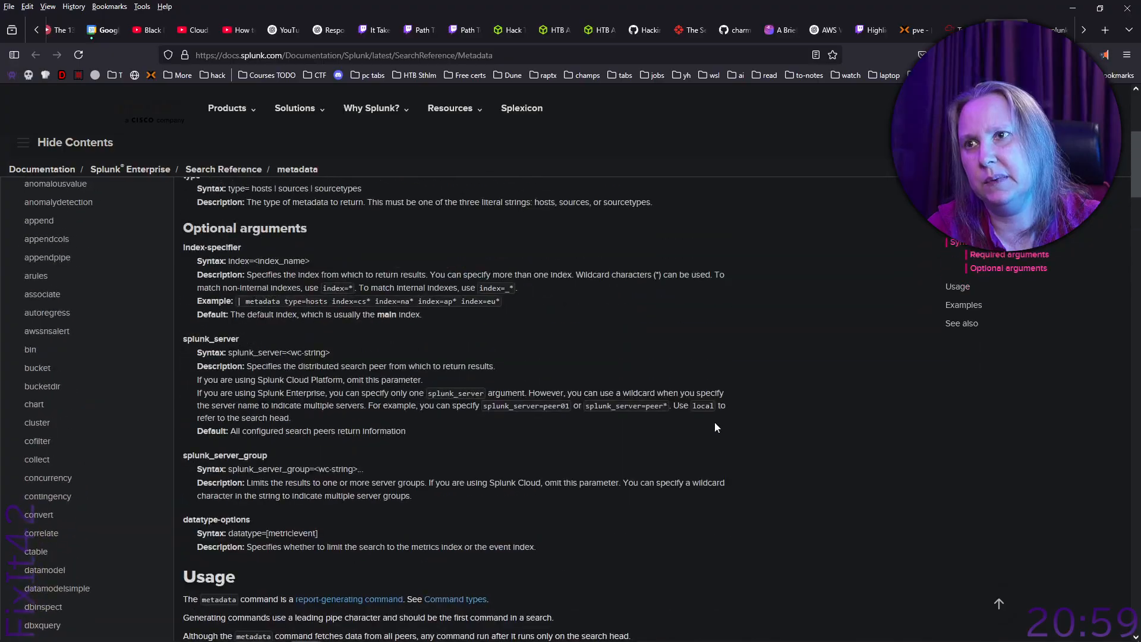
- Open the Splunk blog post "Using metadata & tstats for Threat Hunting" and skim it through to its end
left_click(1052, 30)
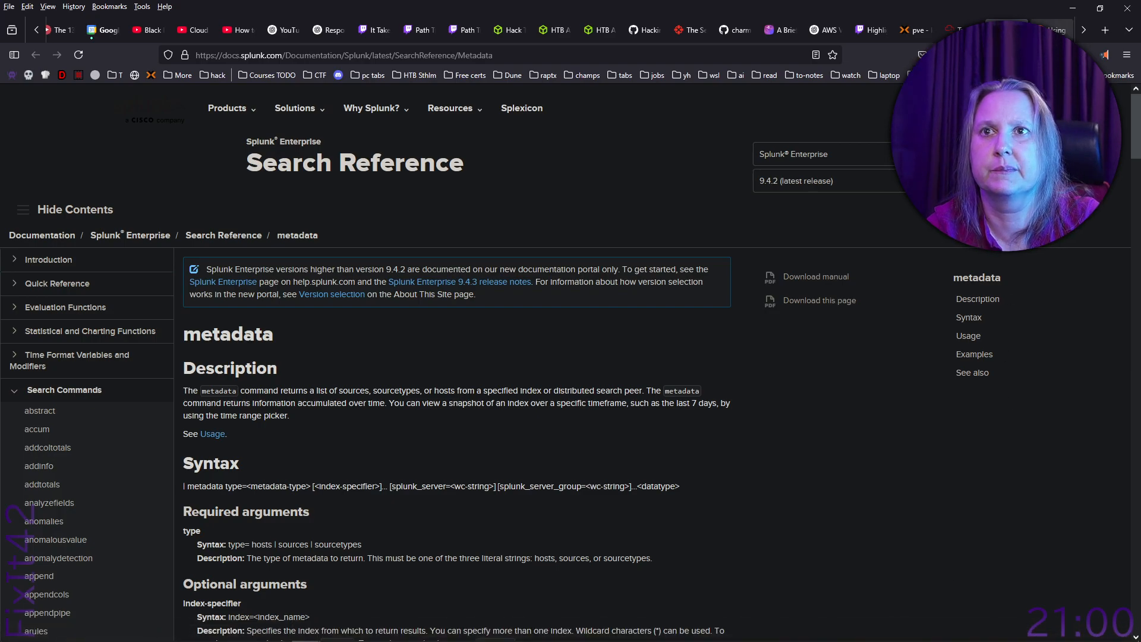
key("ctrl+Tab")
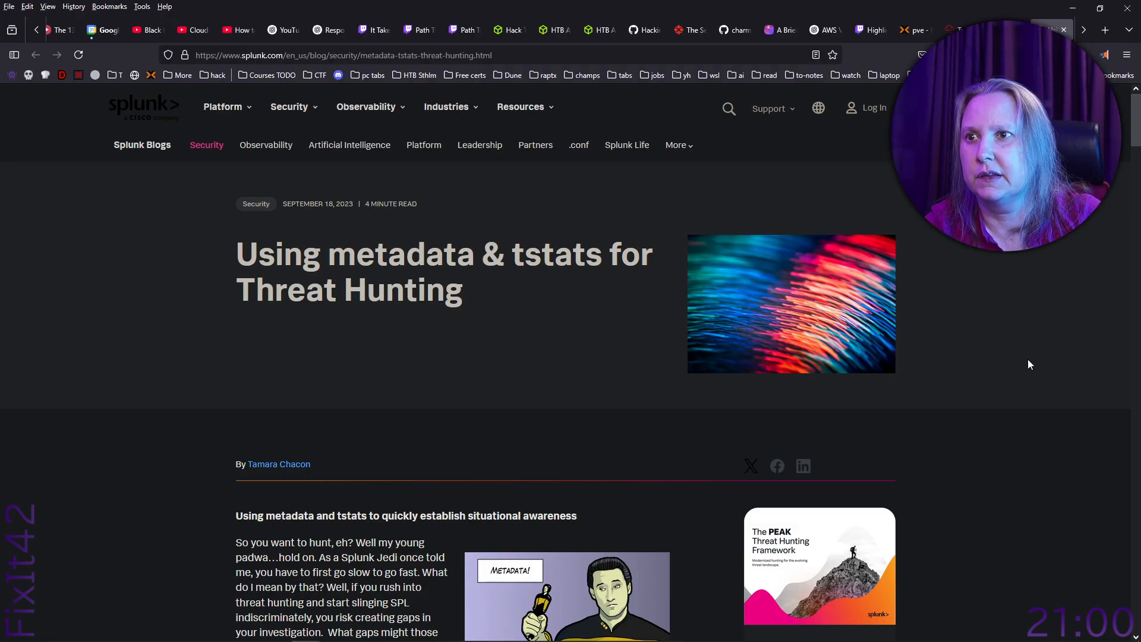
scroll(1028, 365, "down", 15)
scroll(1029, 364, "down", 20)
scroll(1029, 365, "down", 3)
scroll(1029, 364, "up", 12)
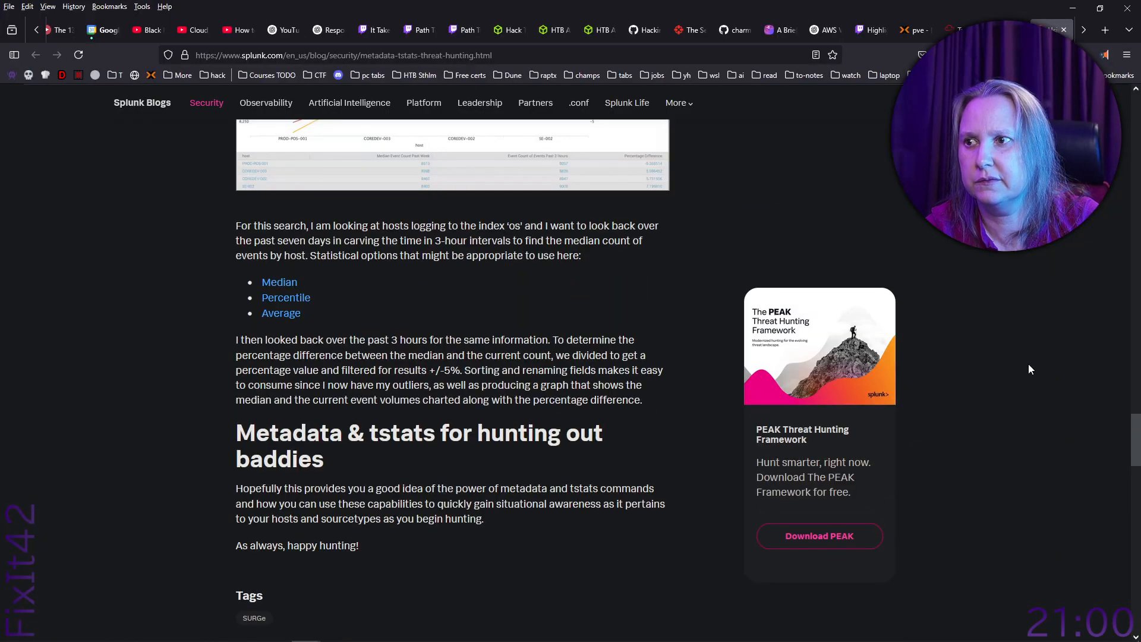
scroll(1028, 363, "up", 15)
scroll(1028, 370, "up", 15)
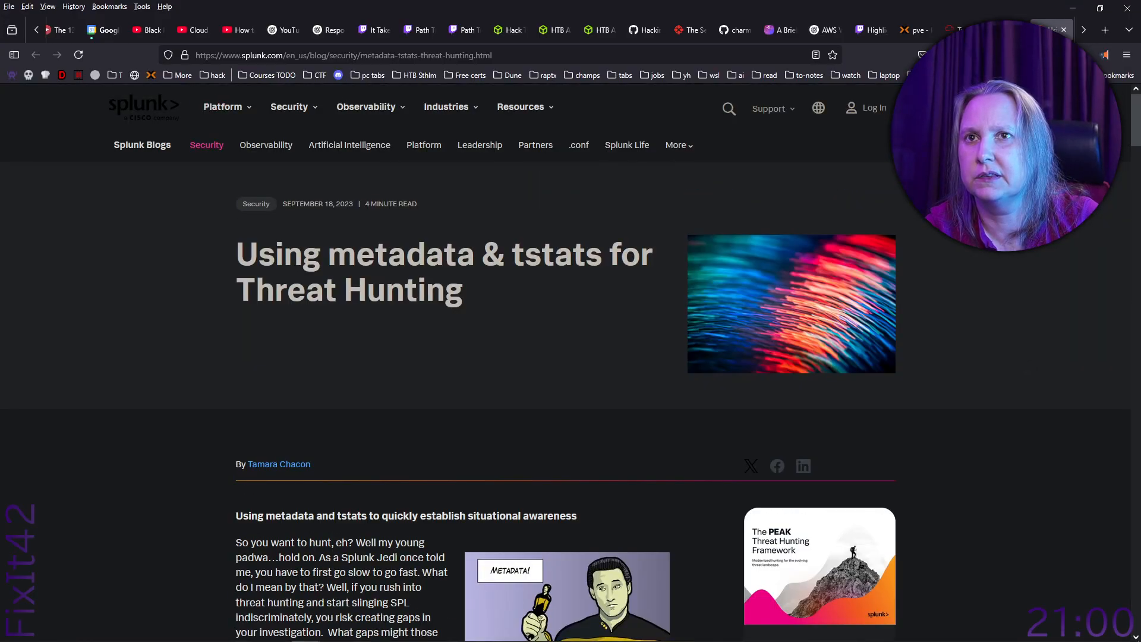
- Revisit the metadata reference page and the opening of the threat hunting blog post to compare the two resources
left_click(1006, 30)
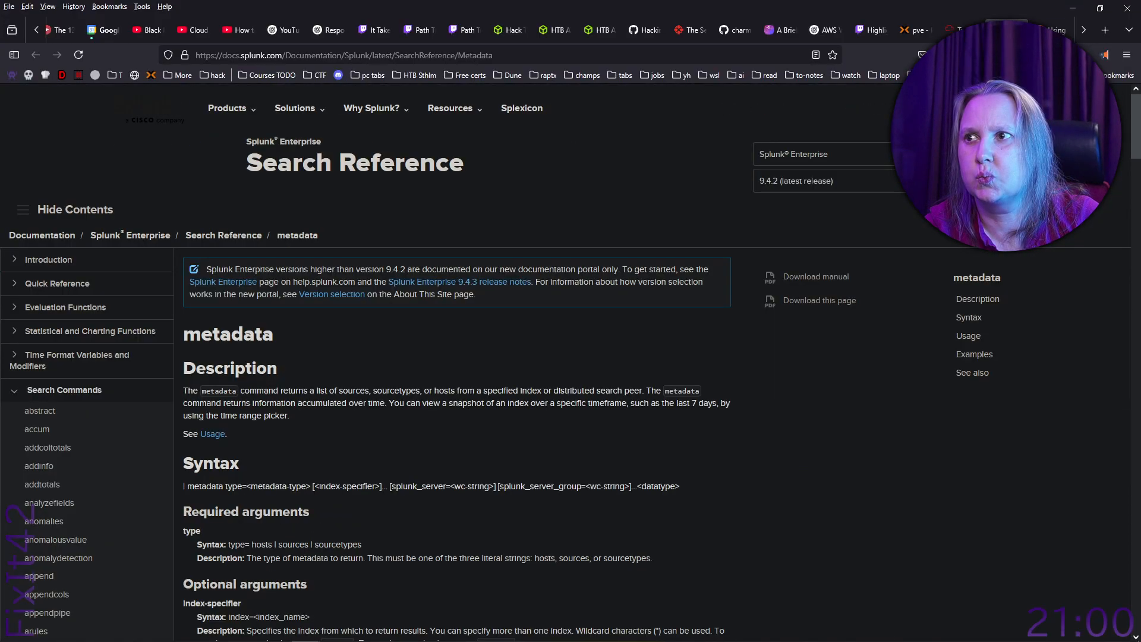
mouse_move(1136, 125)
left_mouse_down()
mouse_move(1134, 600)
mouse_move(1133, 119)
left_mouse_up()
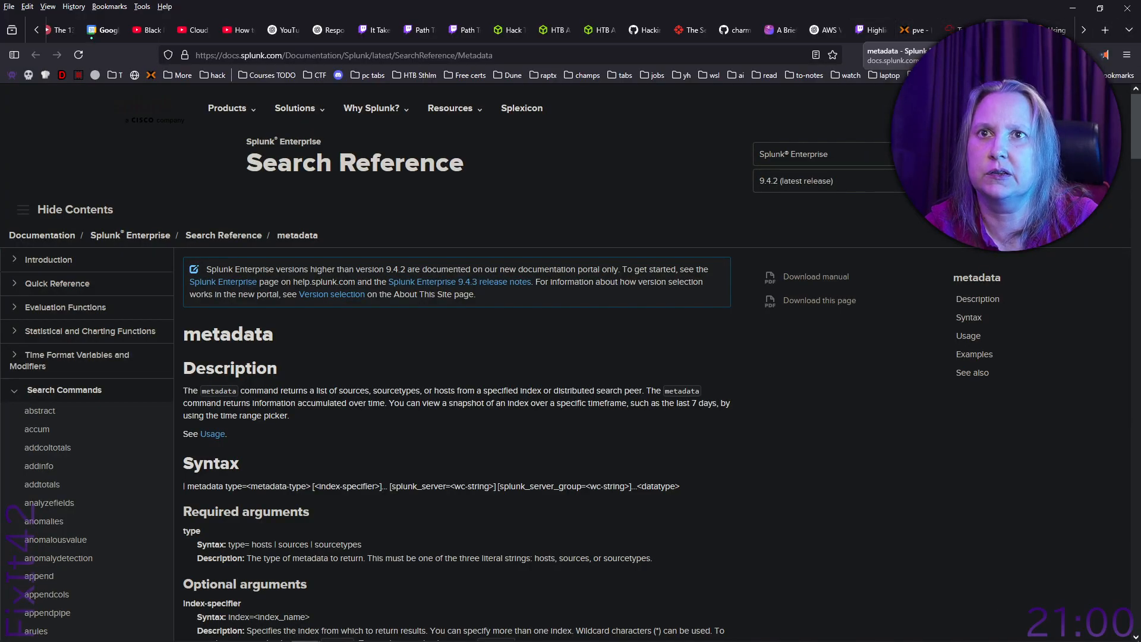
left_click(1052, 29)
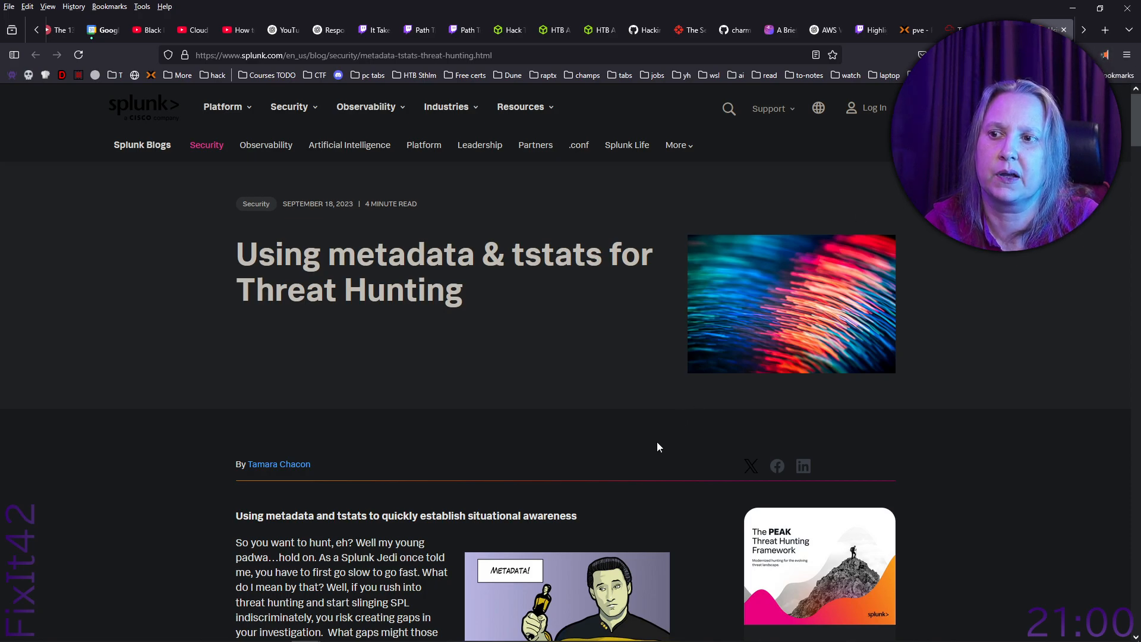
scroll(630, 490, "down", 2)
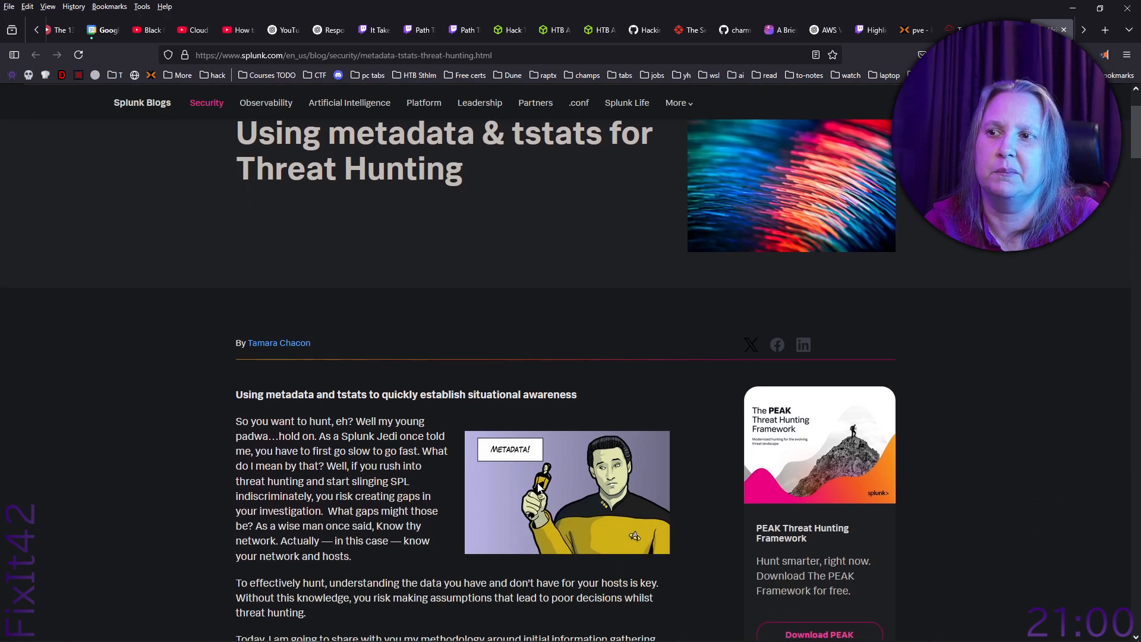
scroll(701, 481, "up", 2)
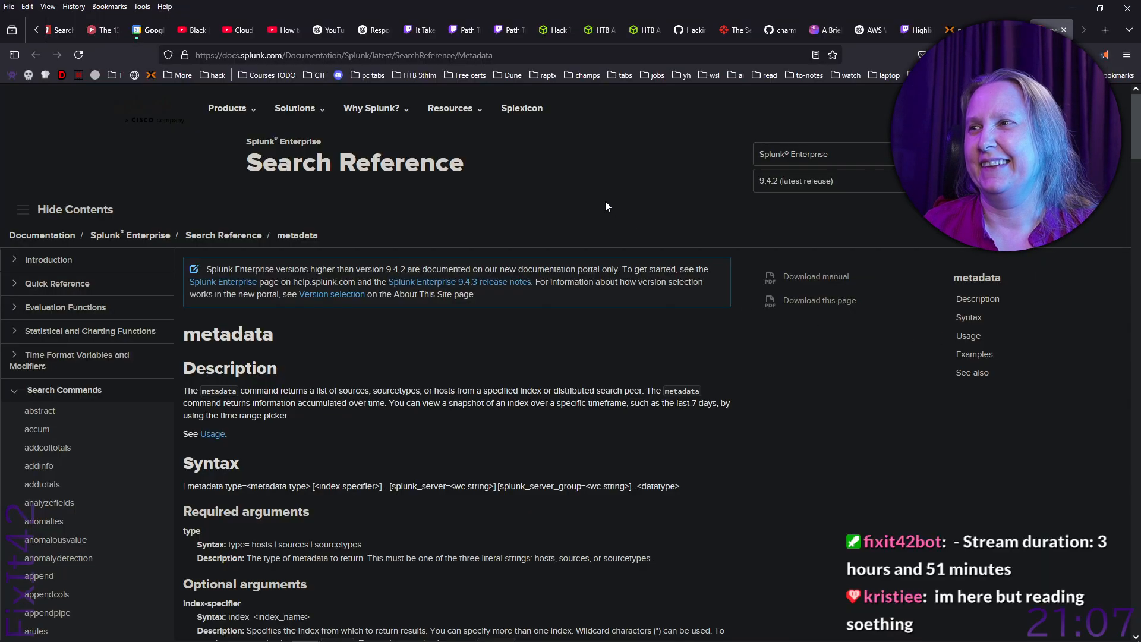
scroll(610, 204, "down", 5)
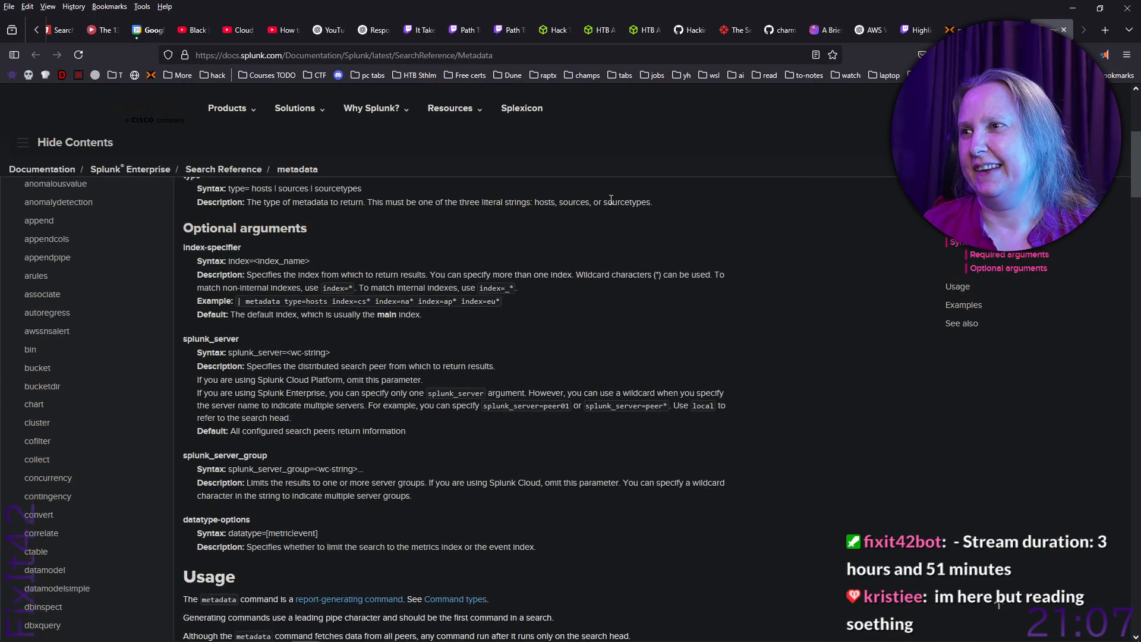
scroll(611, 201, "up", 5)
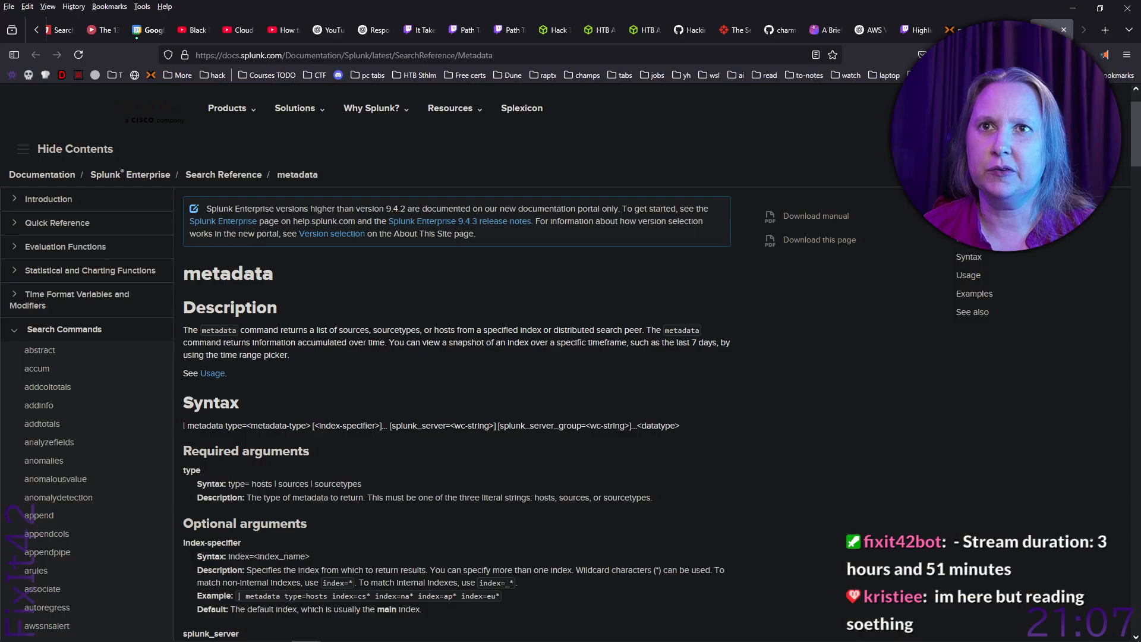
- Reopen the closed threat hunting blog post and close the osquery schema page that was restored along with it
right_click(923, 33)
left_click(1003, 328)
right_click(1005, 30)
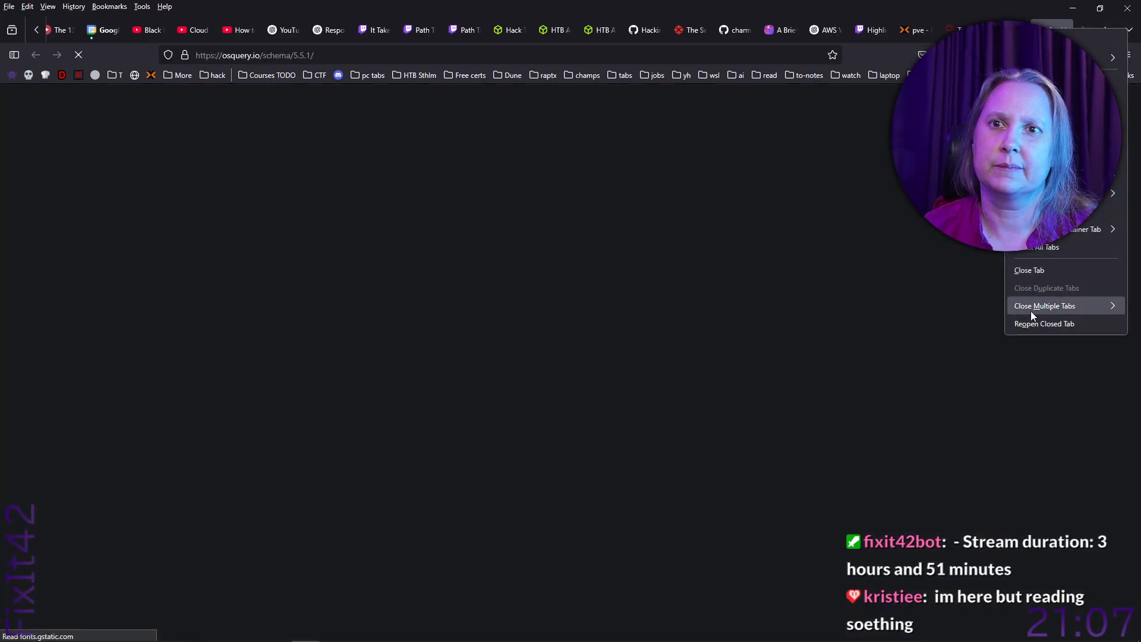
left_click(1031, 329)
scroll(1023, 31, "down", 1)
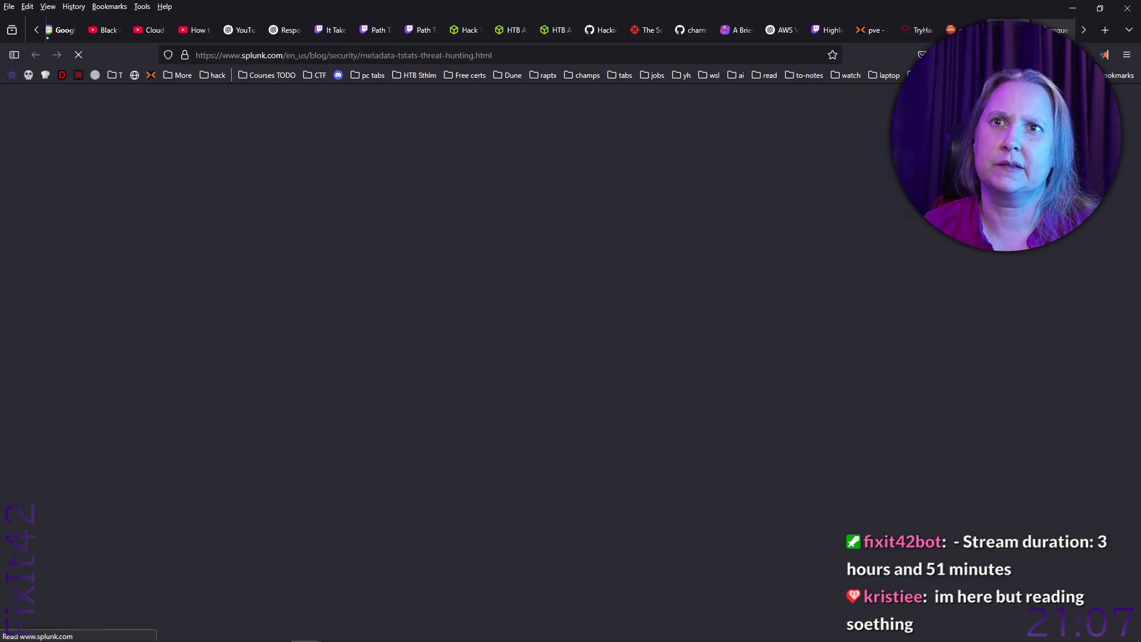
left_click(1050, 31)
left_click(1063, 31)
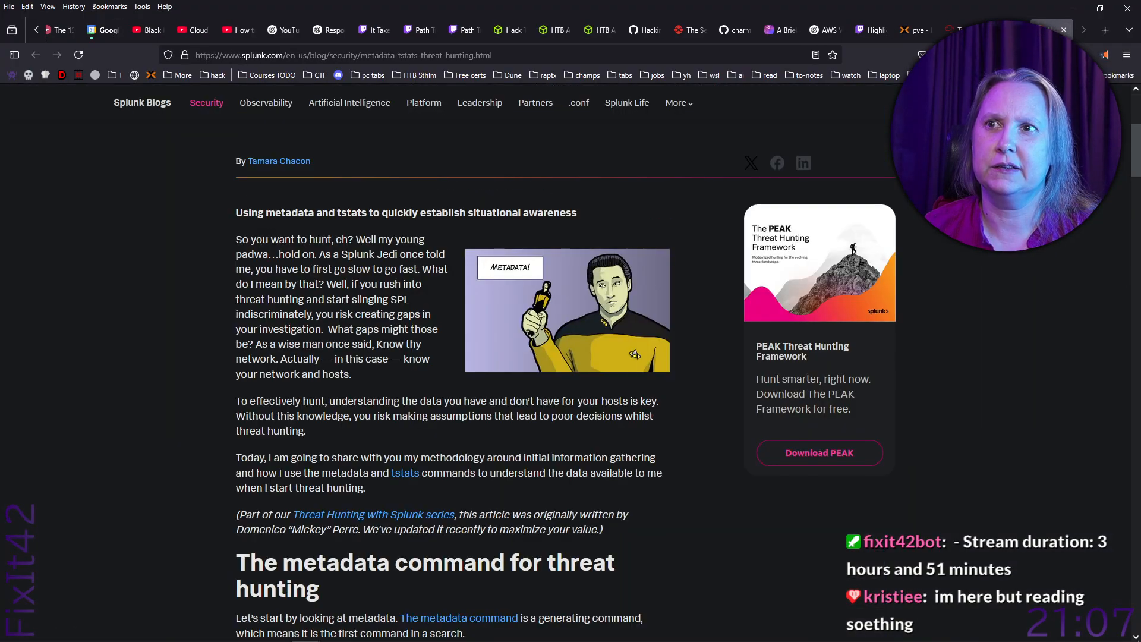
- Open the blog's sourcetypes search screenshot from "Know thy data: timeframes & sourcetypes" in its own tab and enlarge it to 190%
scroll(462, 422, "down", 10)
scroll(466, 422, "up", 3)
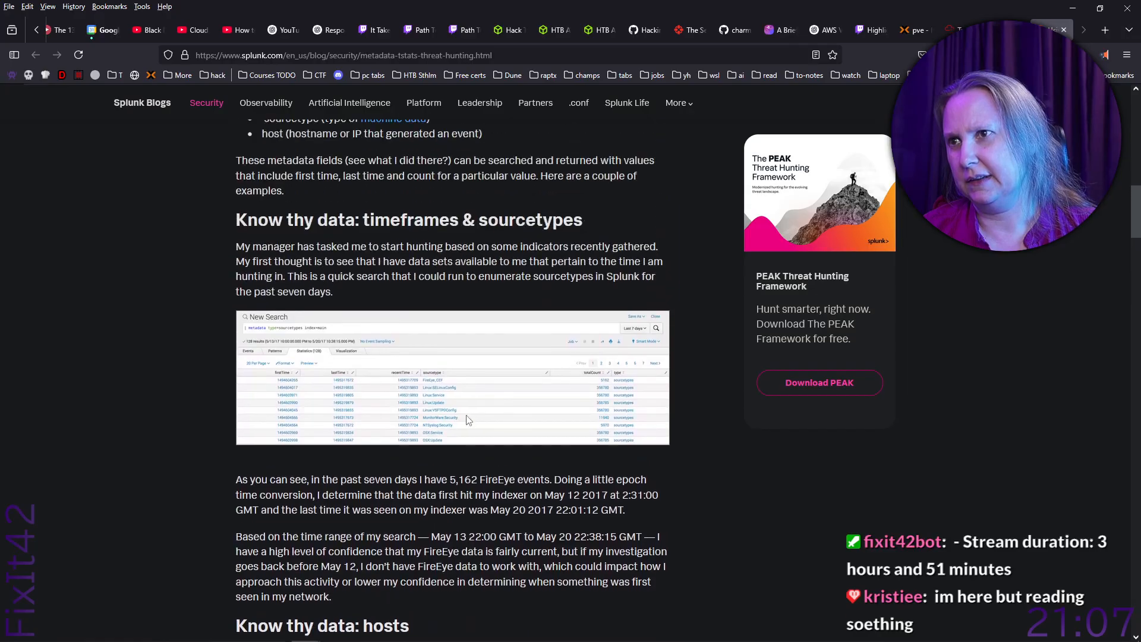
right_click(426, 399)
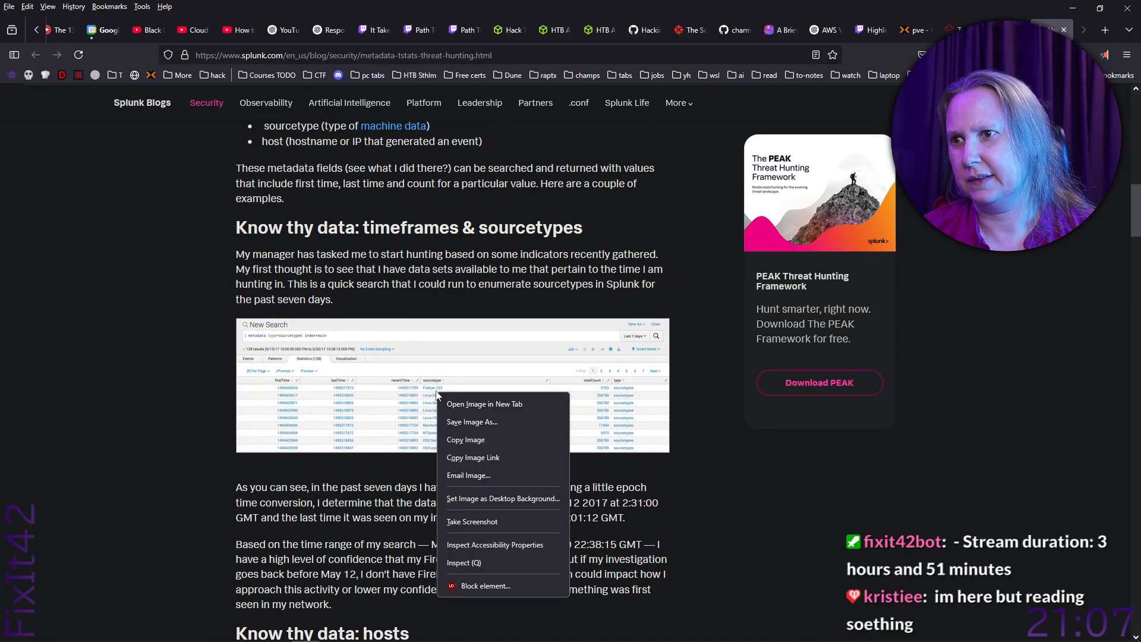
left_click(460, 402)
left_click(1049, 30)
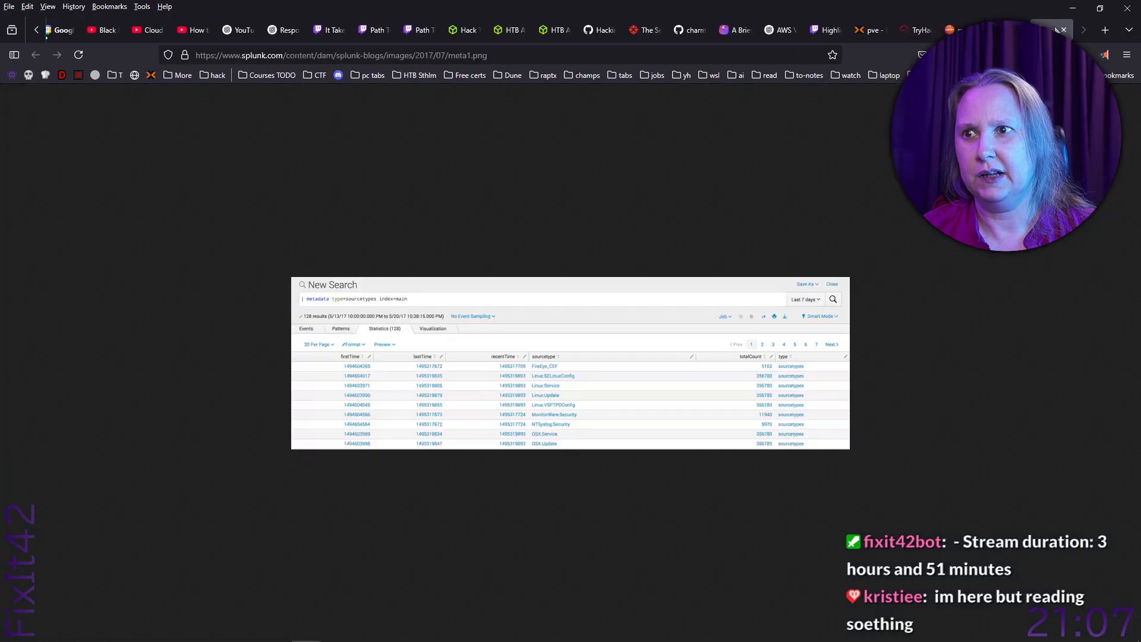
scroll(538, 385, "up", 3)
scroll(537, 385, "up", 6)
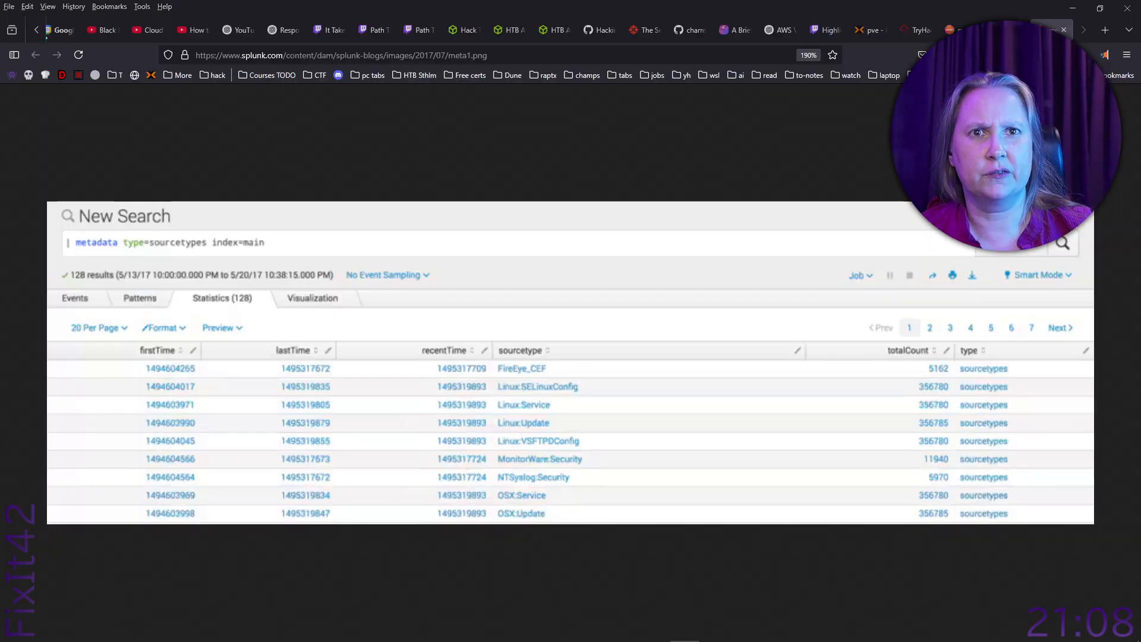
- Switch to the Splunk note in Obsidian and add a level-three heading "Metadata" below the EPOCH time notes
left_click(683, 633)
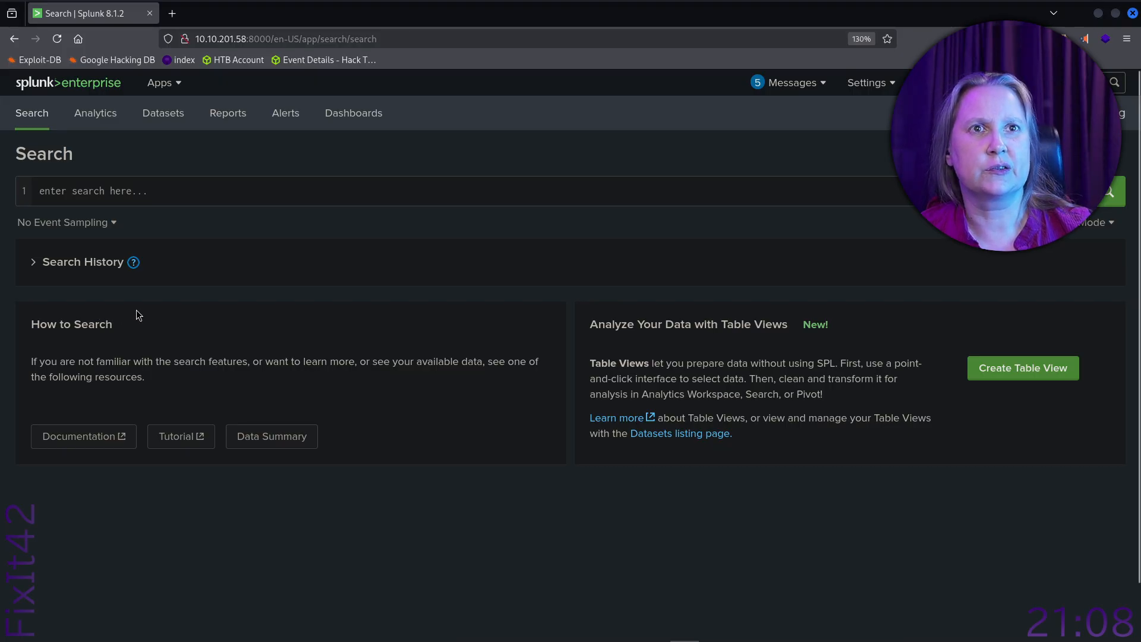
key("alt+Tab")
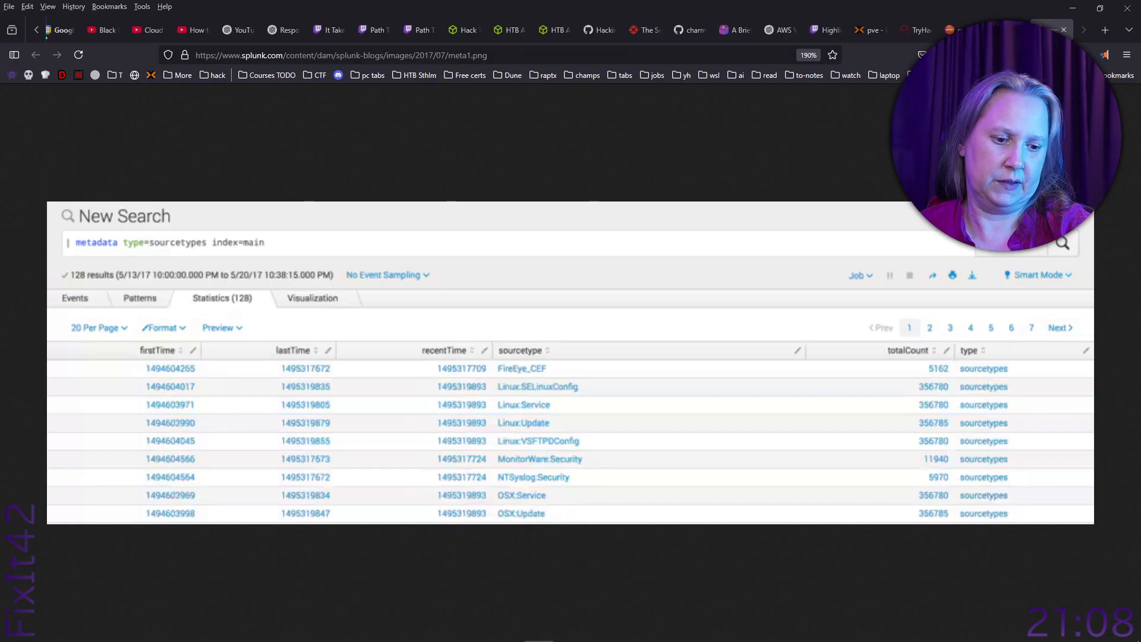
key("alt+Tab")
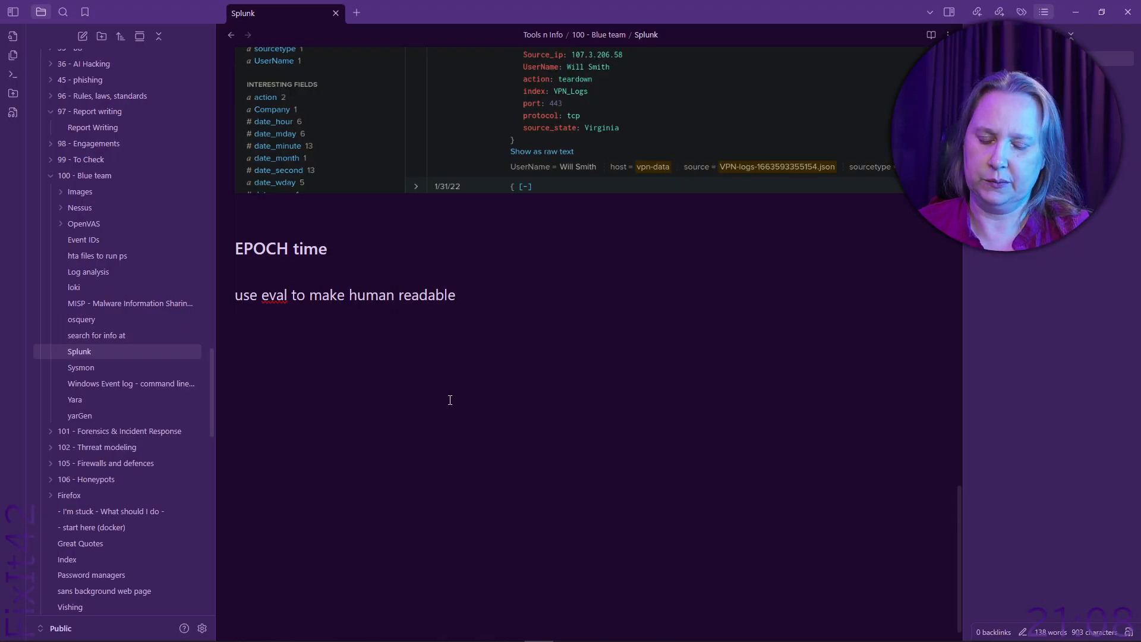
type("##")
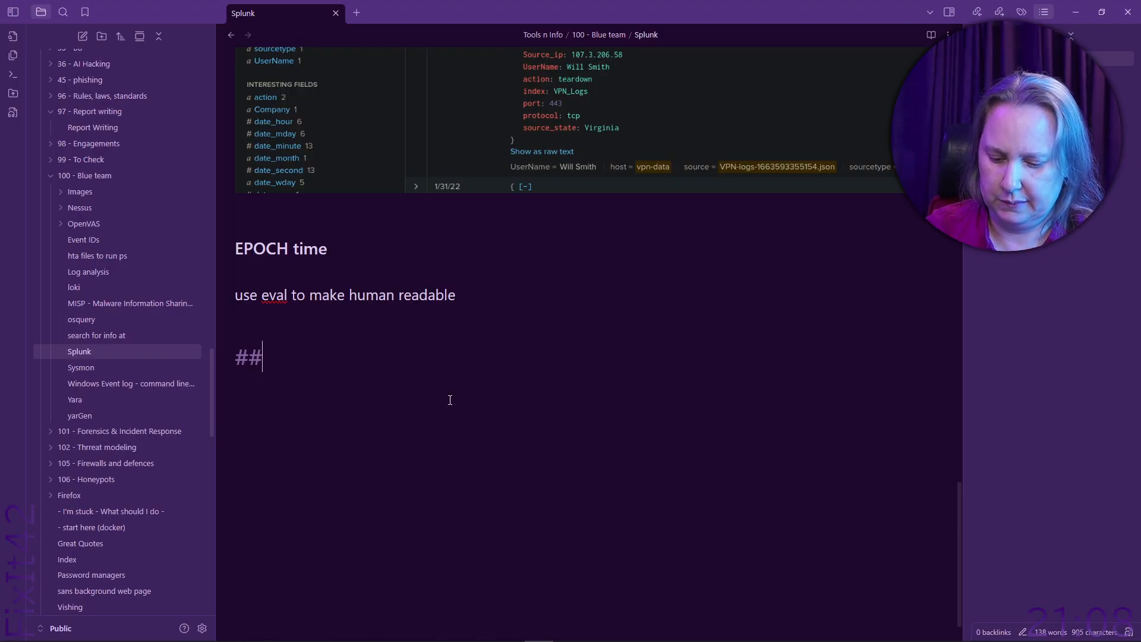
type("# Metadata")
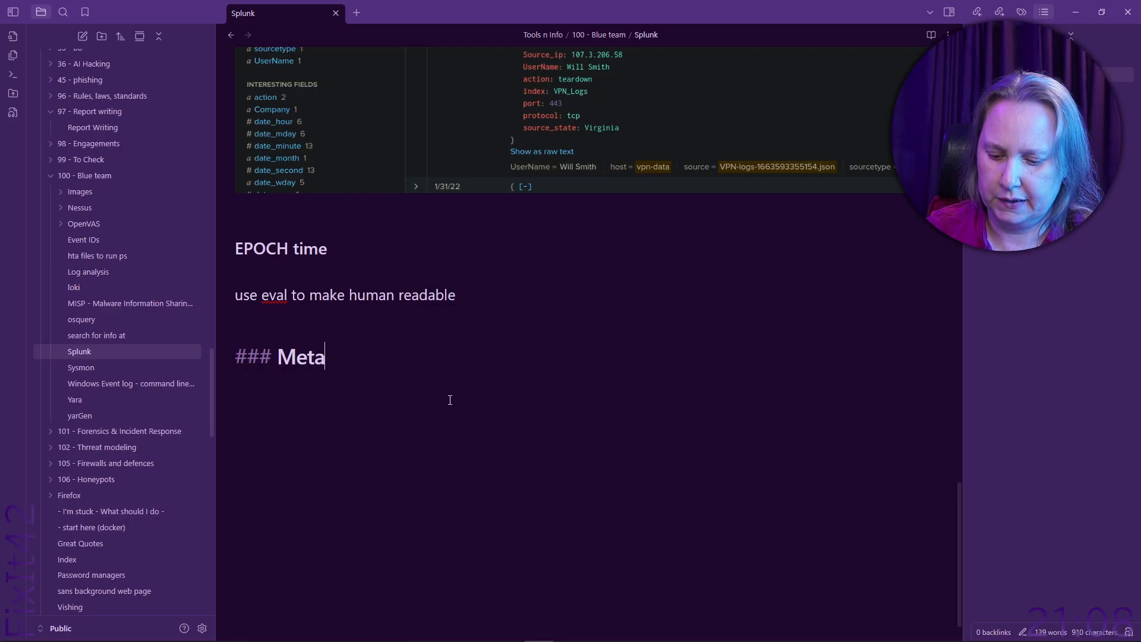
key("Return")
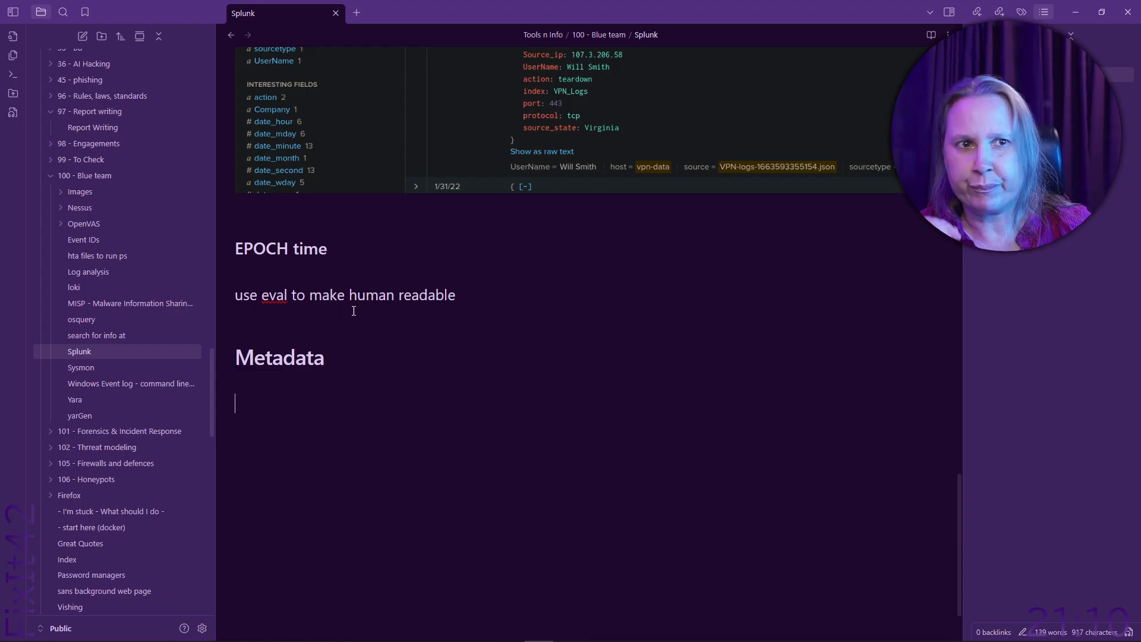
- Add the inline code "metadata type=sourcetypes index=main" under the Metadata heading, followed by blank lines
type("`")
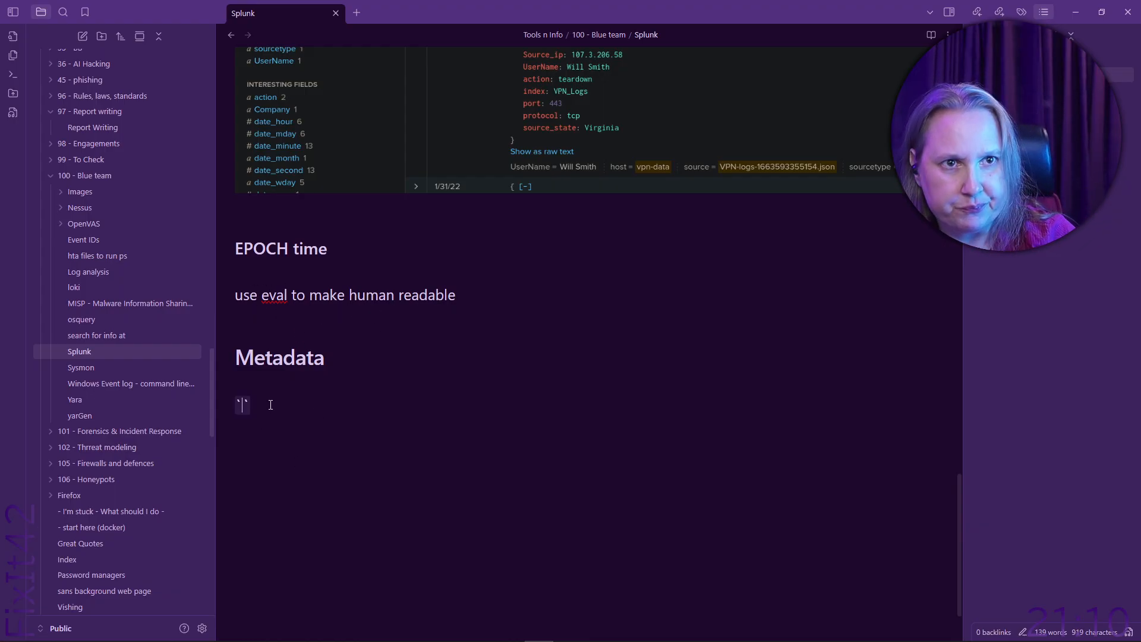
type("metadata type")
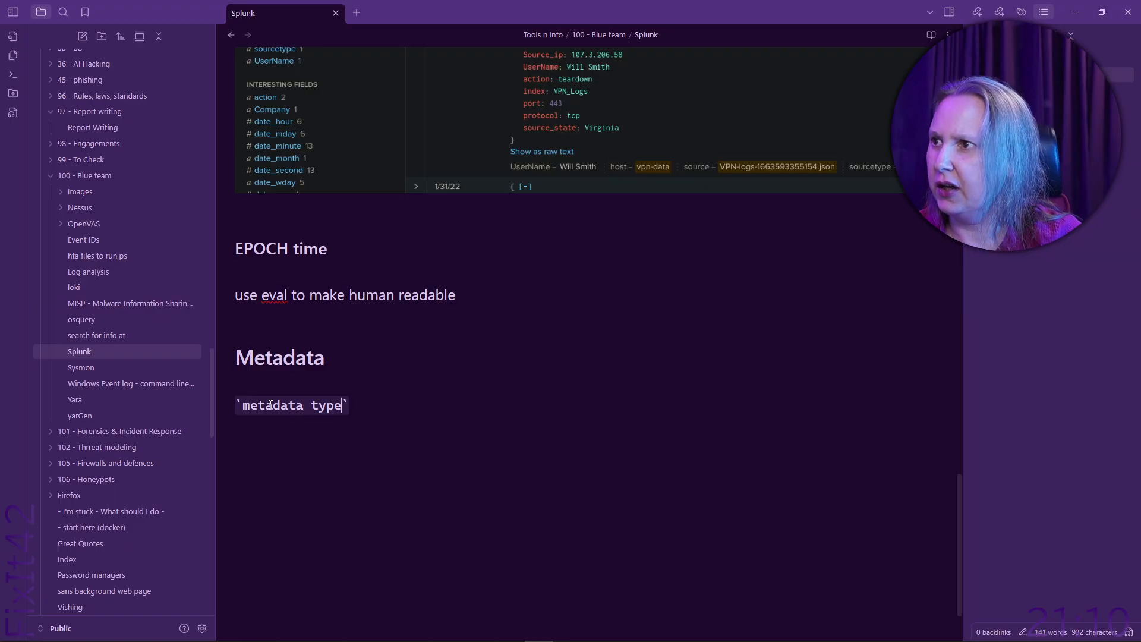
type("=source")
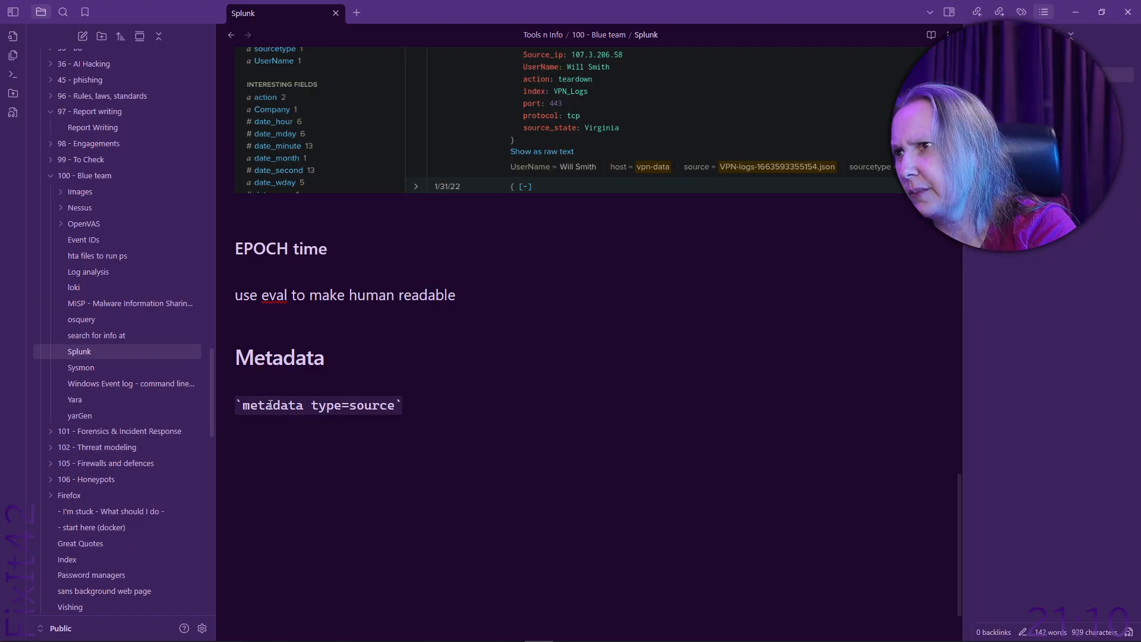
type("types")
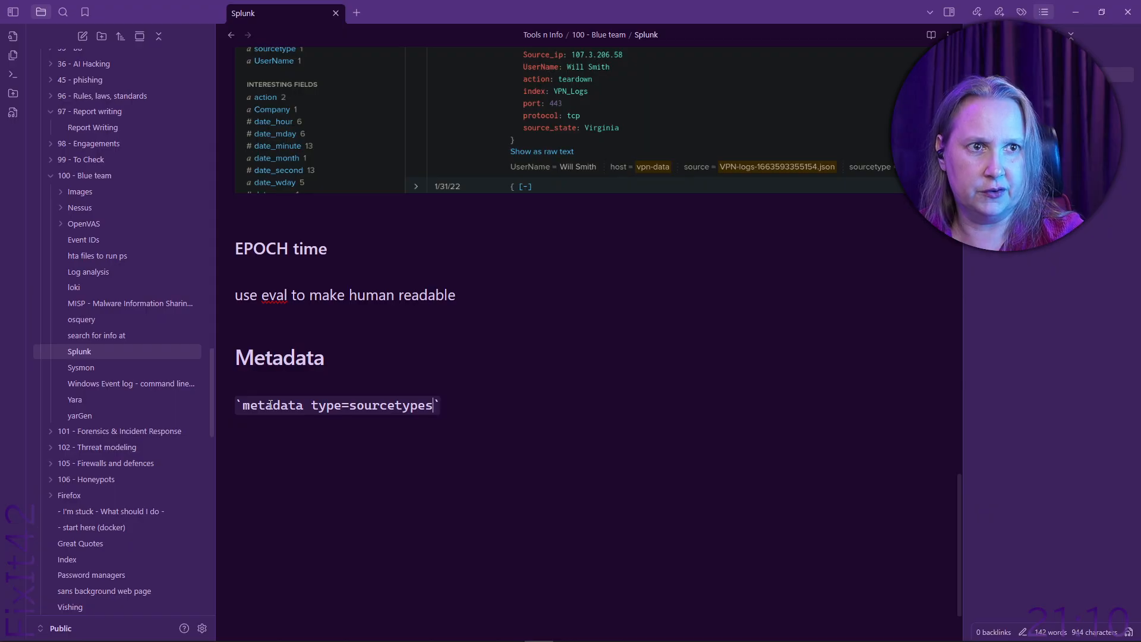
type("index")
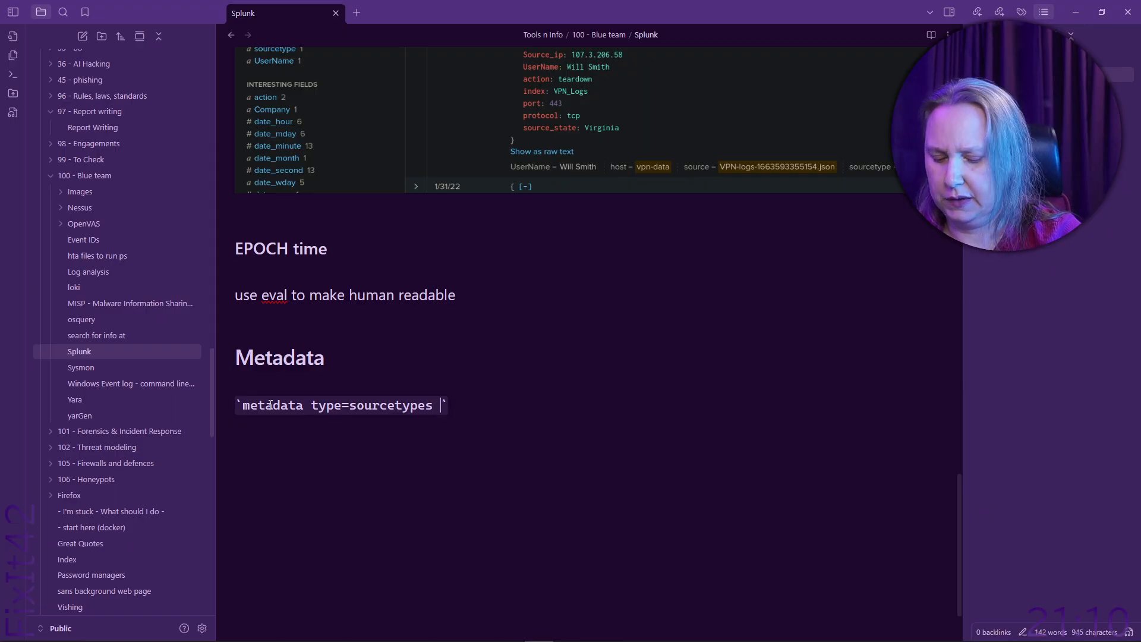
type("=main")
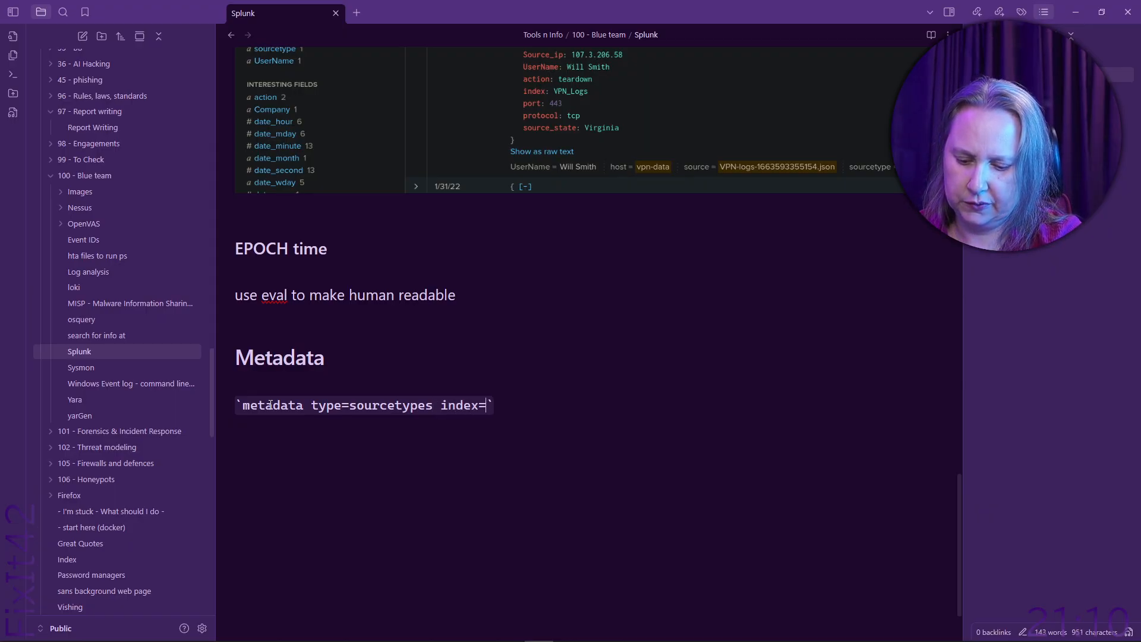
key("Return")
key("Return")
- Return to the browser, close the enlarged screenshot and read the blog's explanation below the sourcetypes search example
key("alt+Tab")
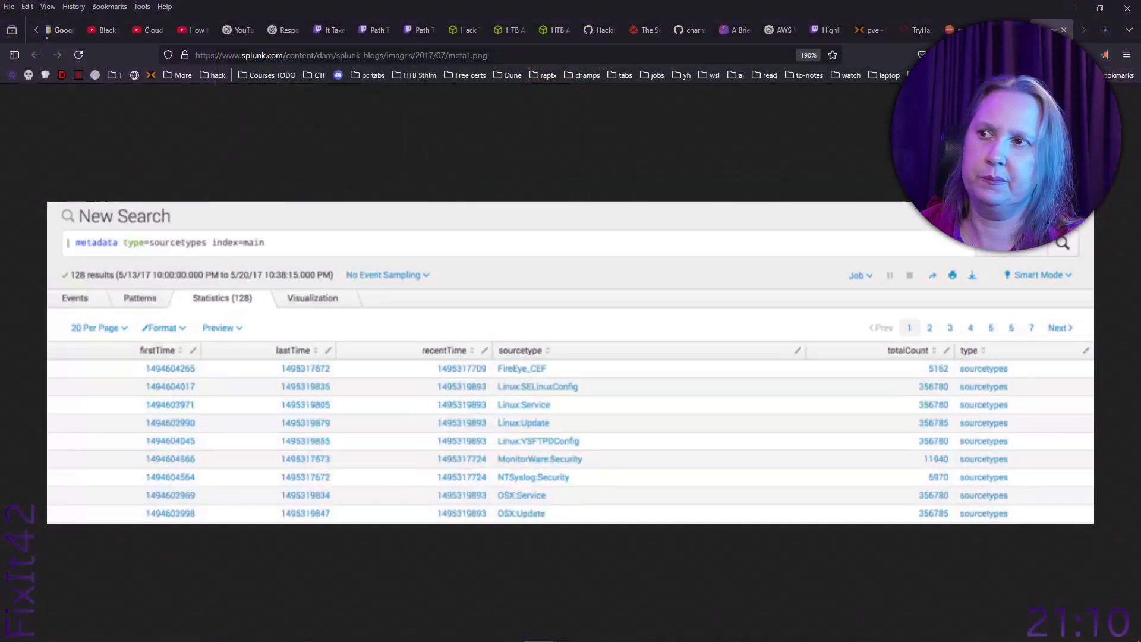
left_click(1063, 29)
scroll(663, 452, "down", 2)
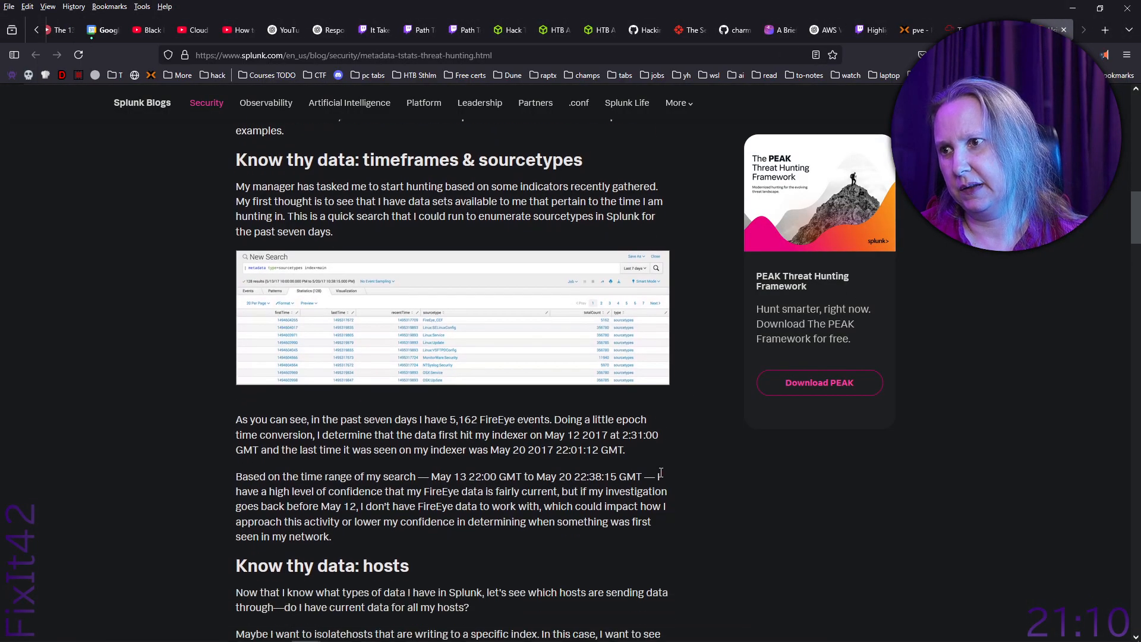
- Reopen the closed sourcetypes search screenshot, enlarge it to examine the time, sourcetype, totalCount and type columns, and close it again
scroll(660, 467, "up", 4)
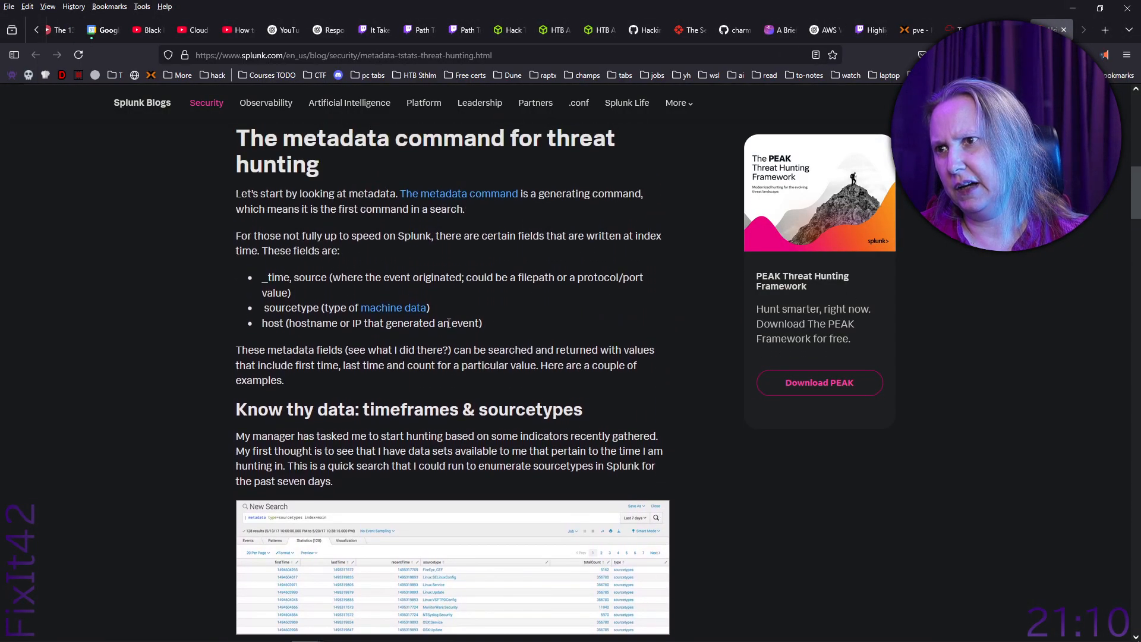
scroll(416, 455, "down", 7)
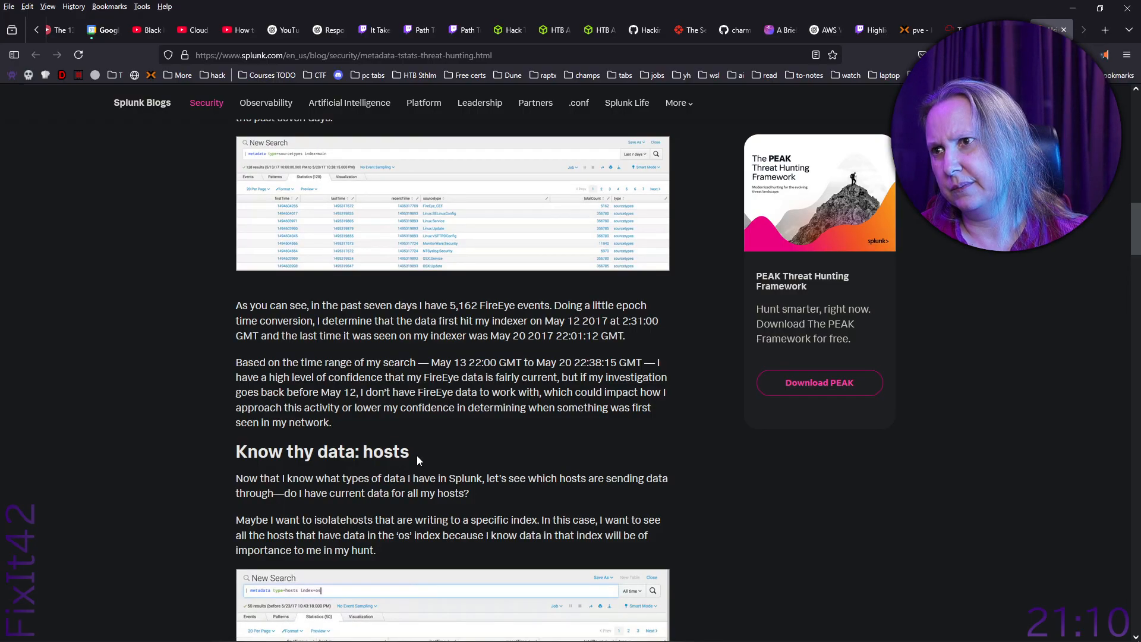
scroll(417, 459, "up", 3)
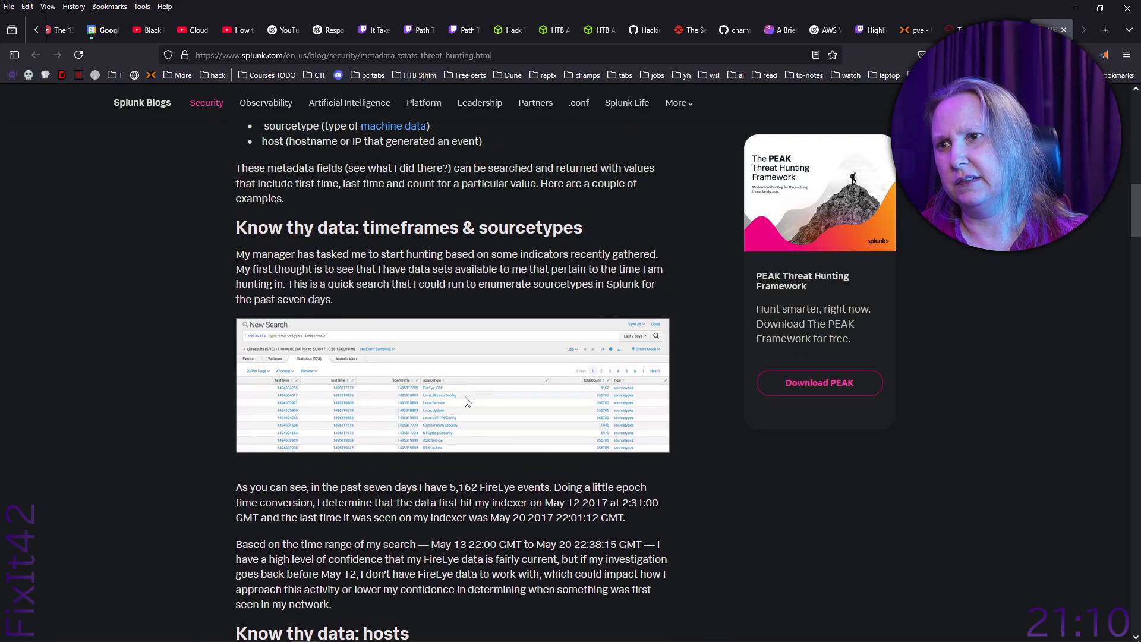
right_click(932, 31)
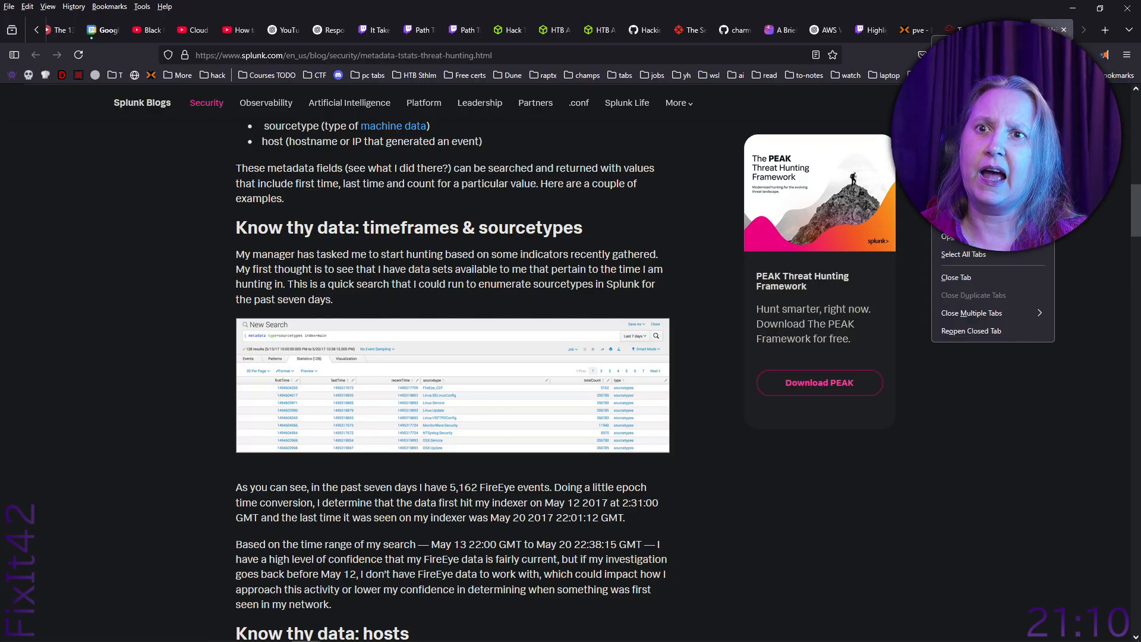
left_click(1003, 331)
scroll(475, 434, "up", 4)
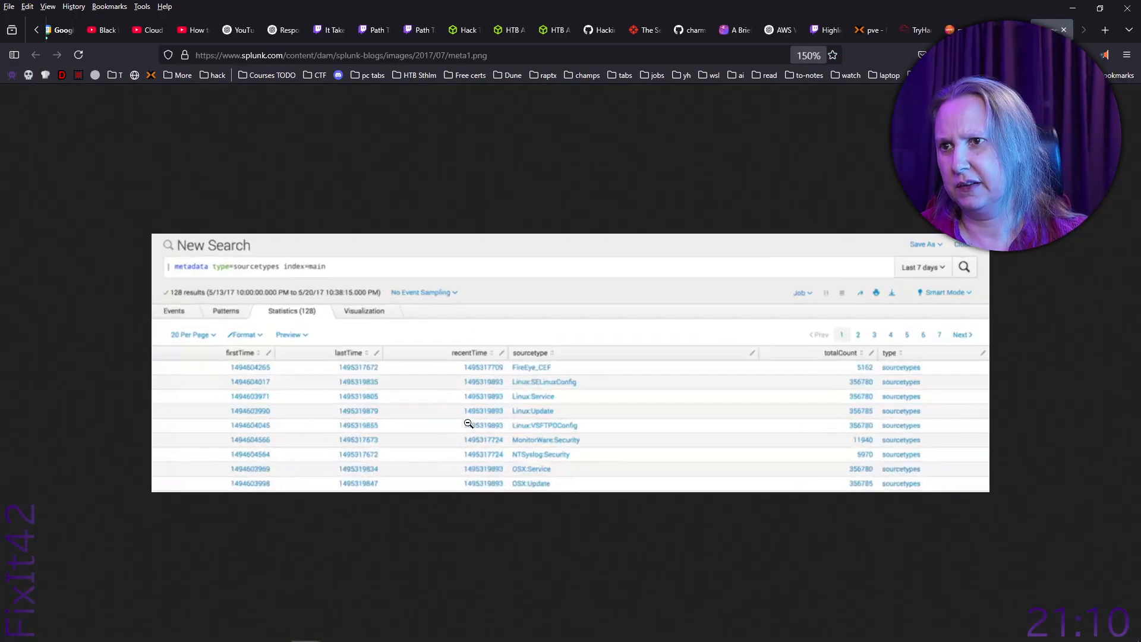
scroll(468, 424, "up", 3)
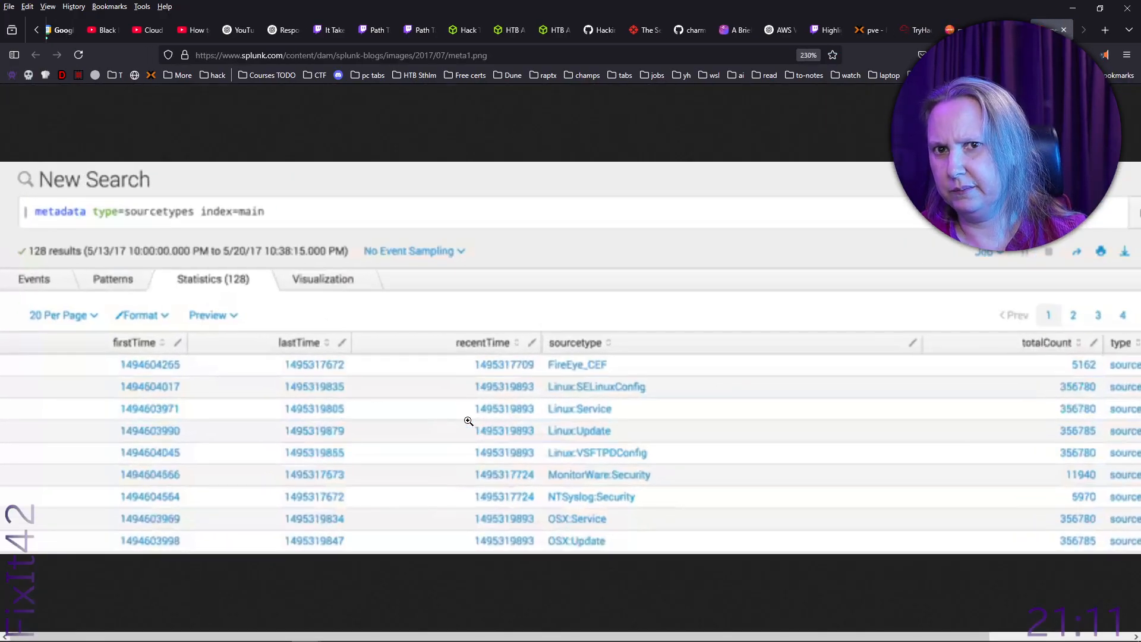
mouse_move(532, 635)
left_mouse_down()
mouse_move(677, 641)
mouse_move(532, 641)
left_mouse_up()
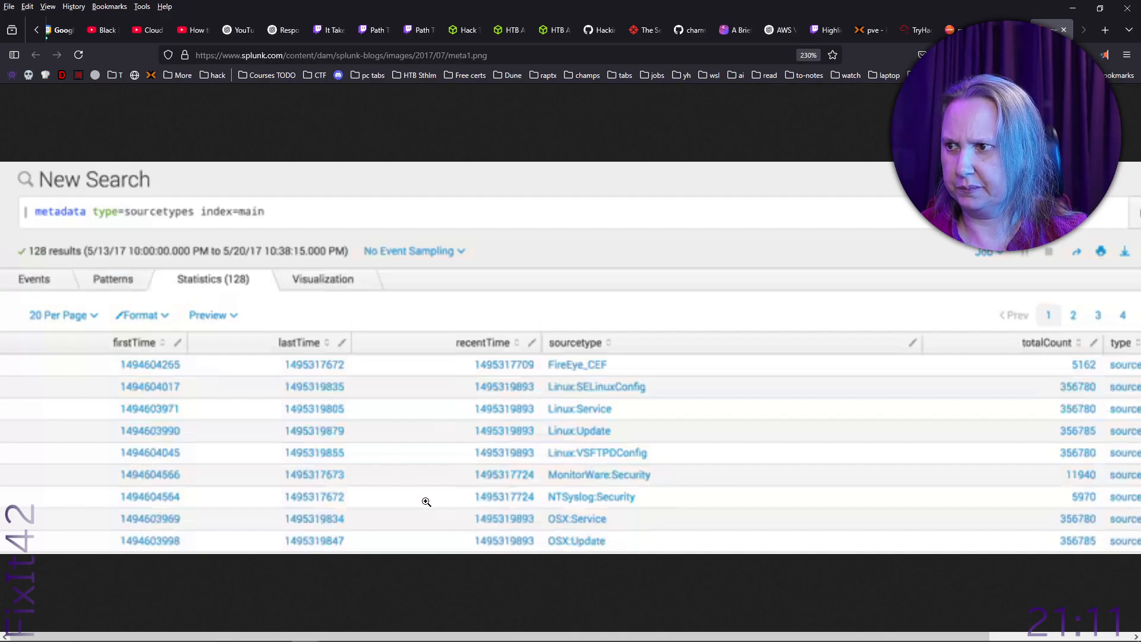
scroll(426, 501, "down", 2)
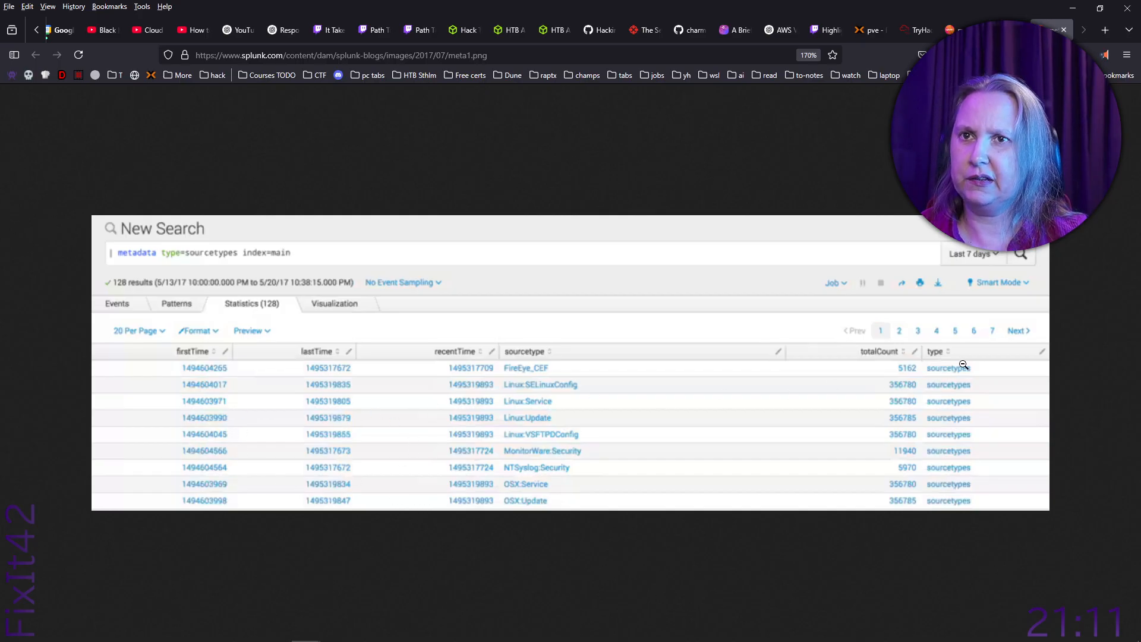
left_click(1063, 29)
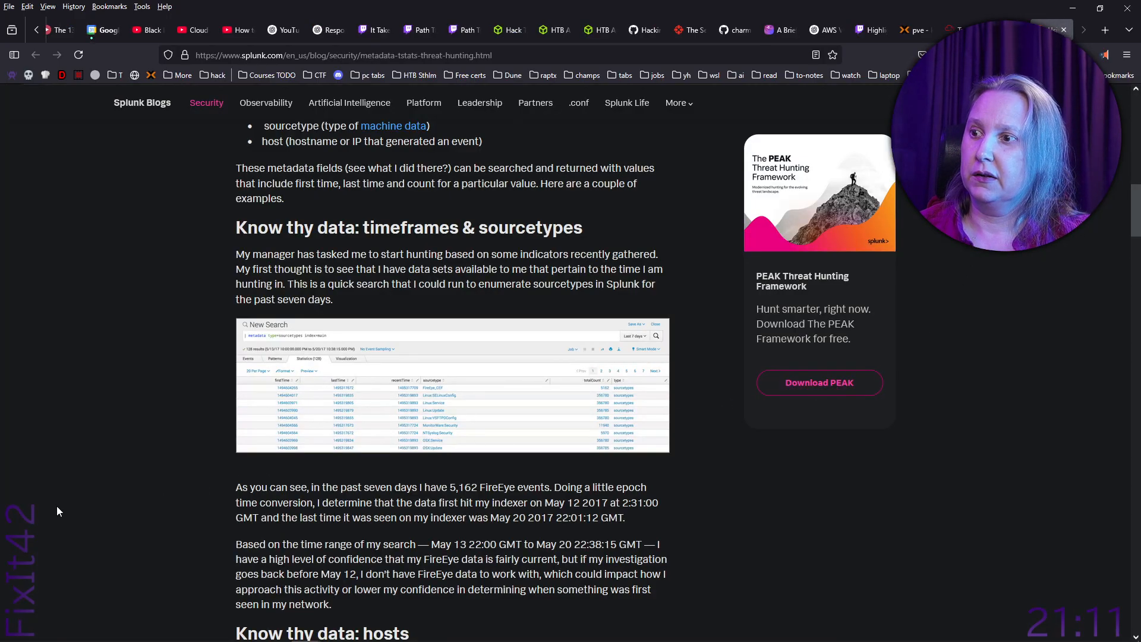
- Open the hosts search screenshot from the blog's "Know thy data: hosts" section in its own tab and enlarge it to 220%
left_click_drag(299, 545, 737, 552)
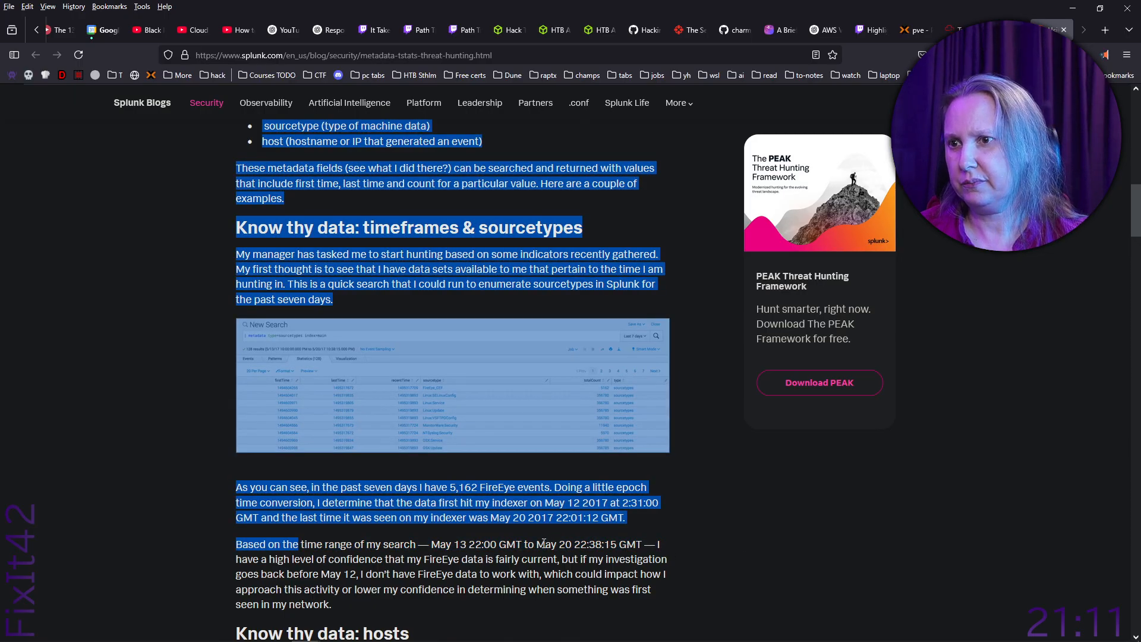
left_click(542, 545)
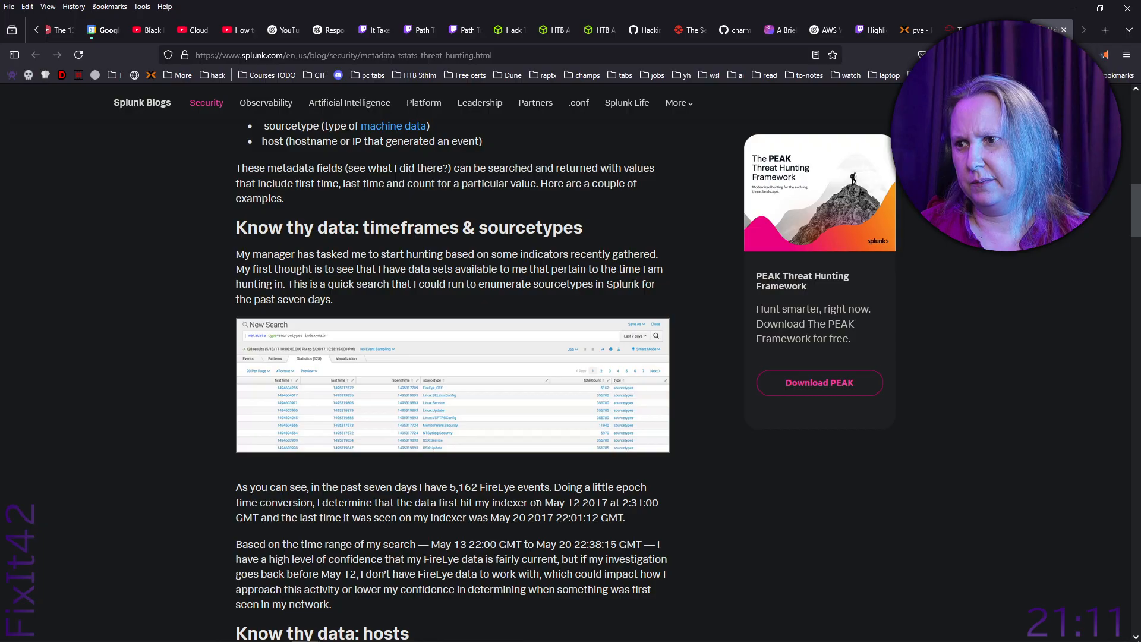
scroll(537, 504, "down", 4)
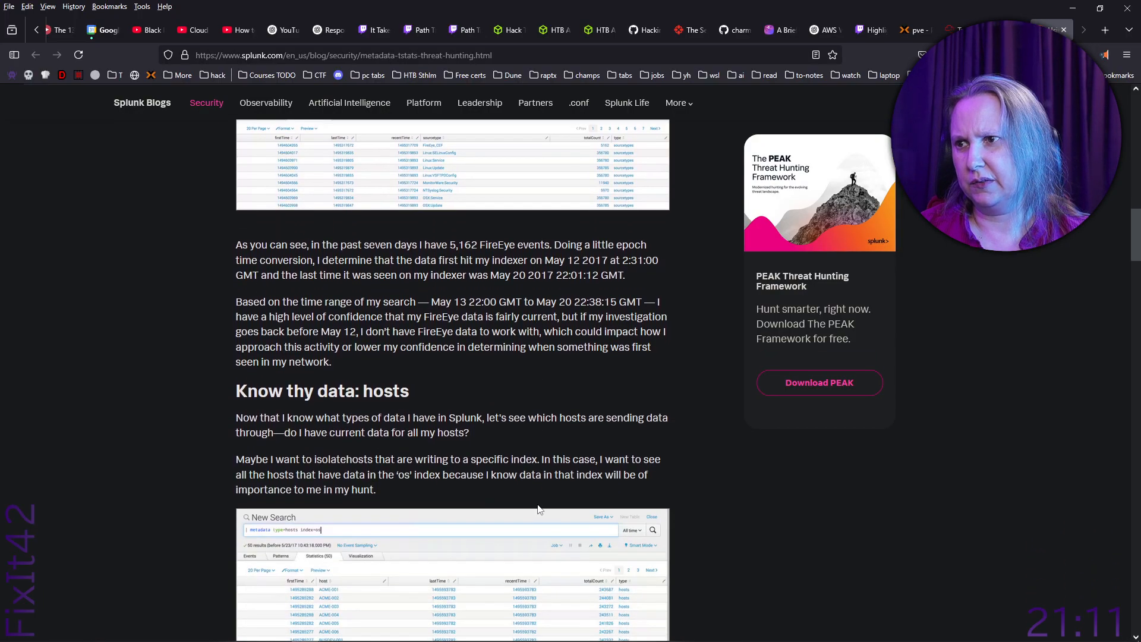
scroll(539, 509, "down", 4)
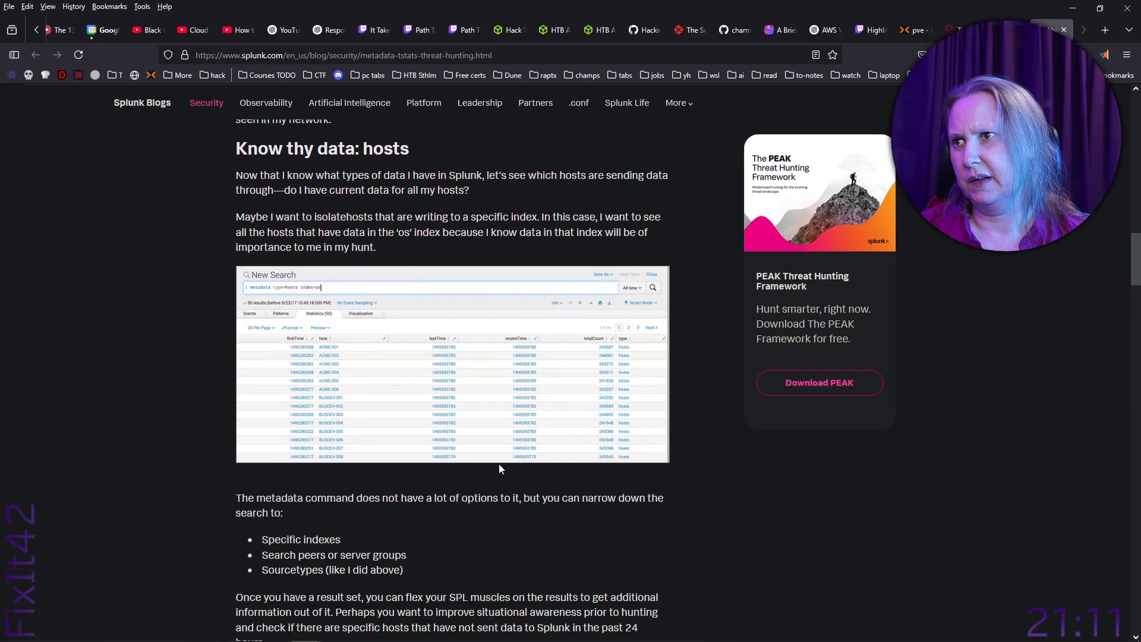
right_click(449, 376)
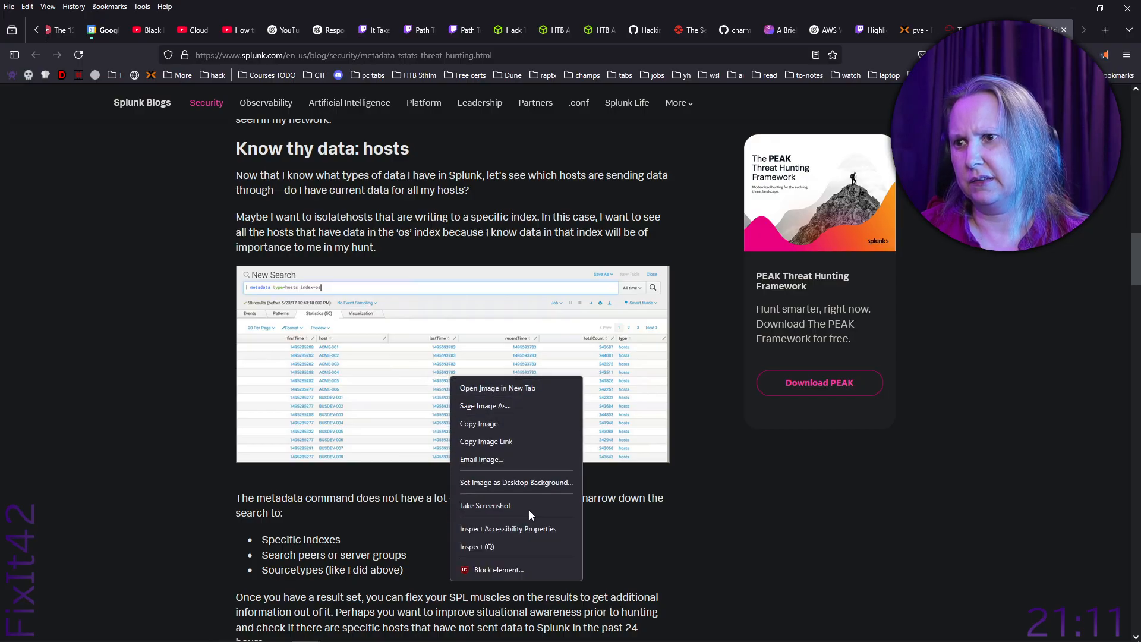
left_click(522, 387)
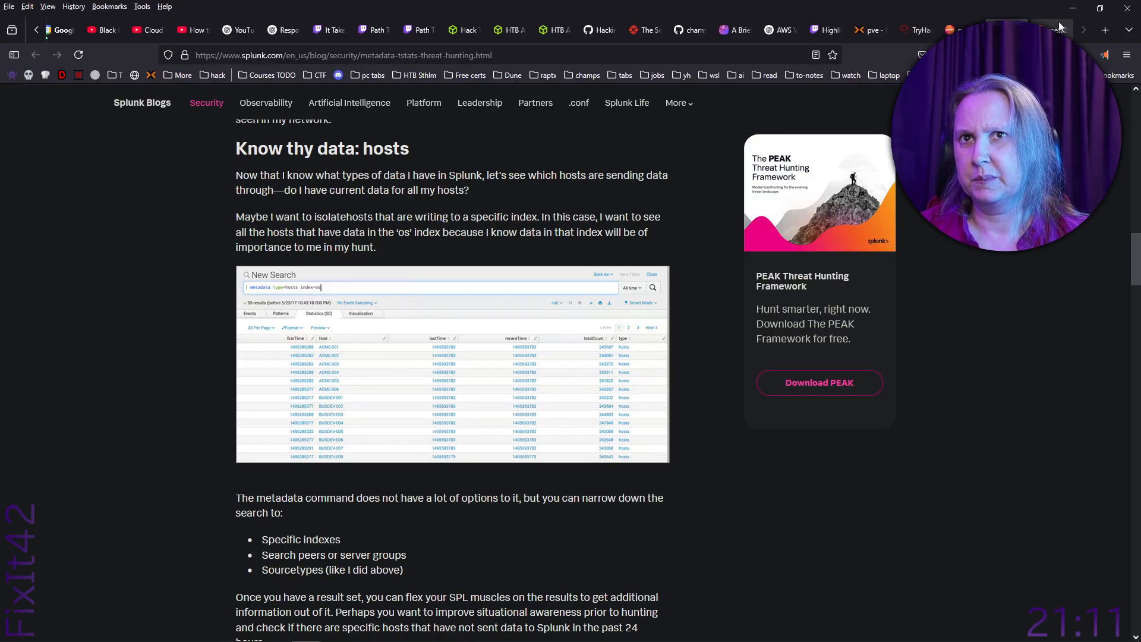
scroll(520, 422, "up", 7, "ctrl")
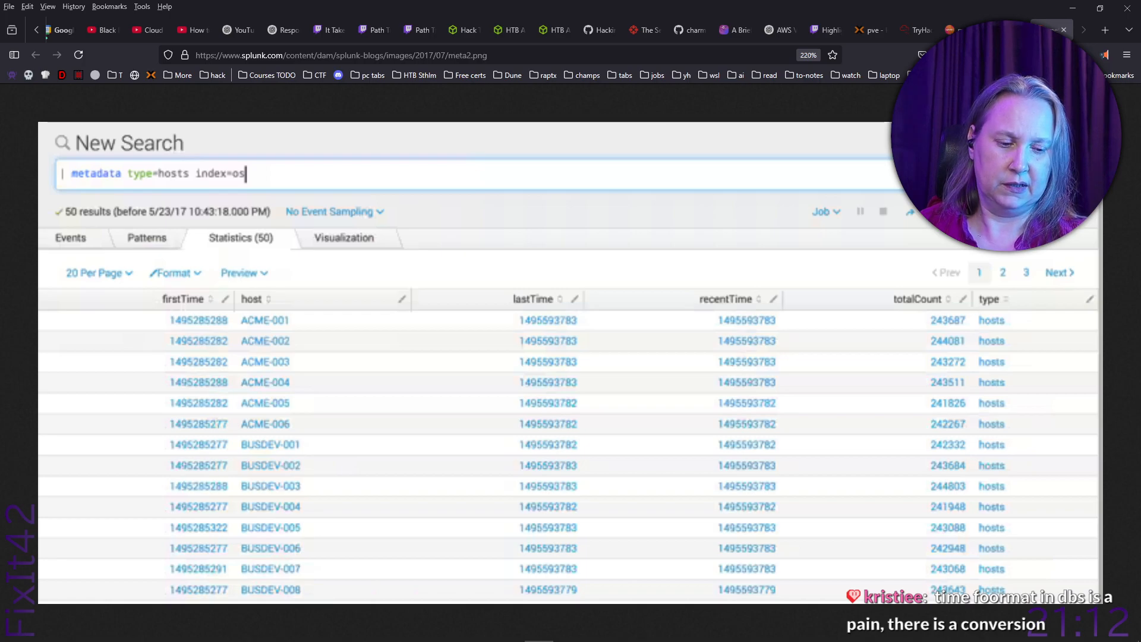
- Switch to the Splunk note in Obsidian and add the inline code "metadata type=hosts index=os" below the sourcetypes command, followed by a new line
key("alt+Tab")
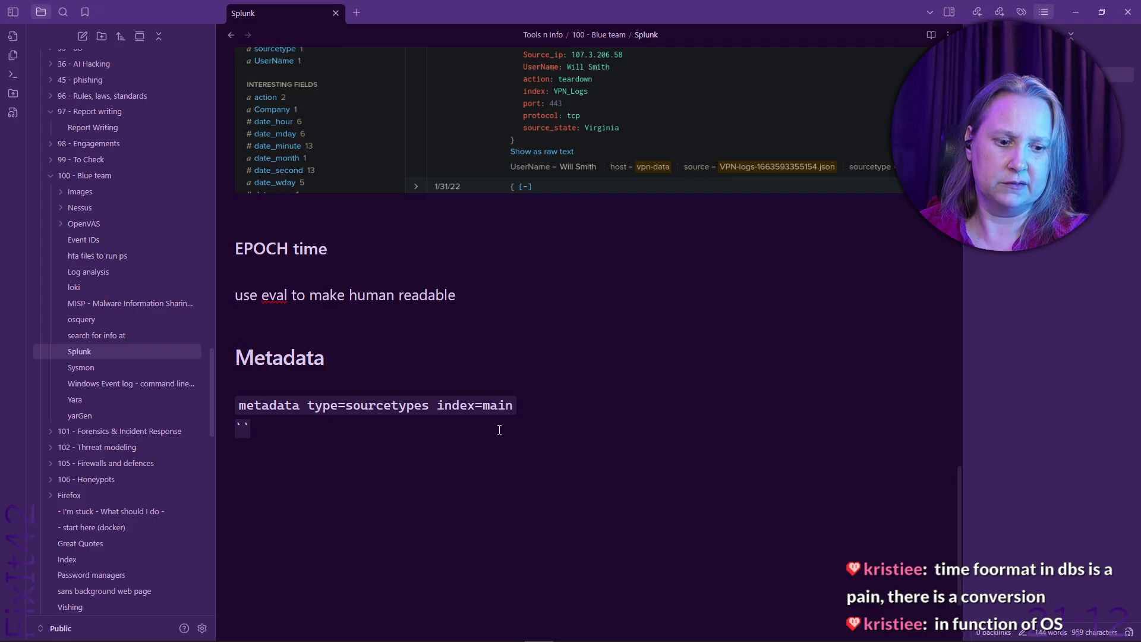
key("alt+Tab")
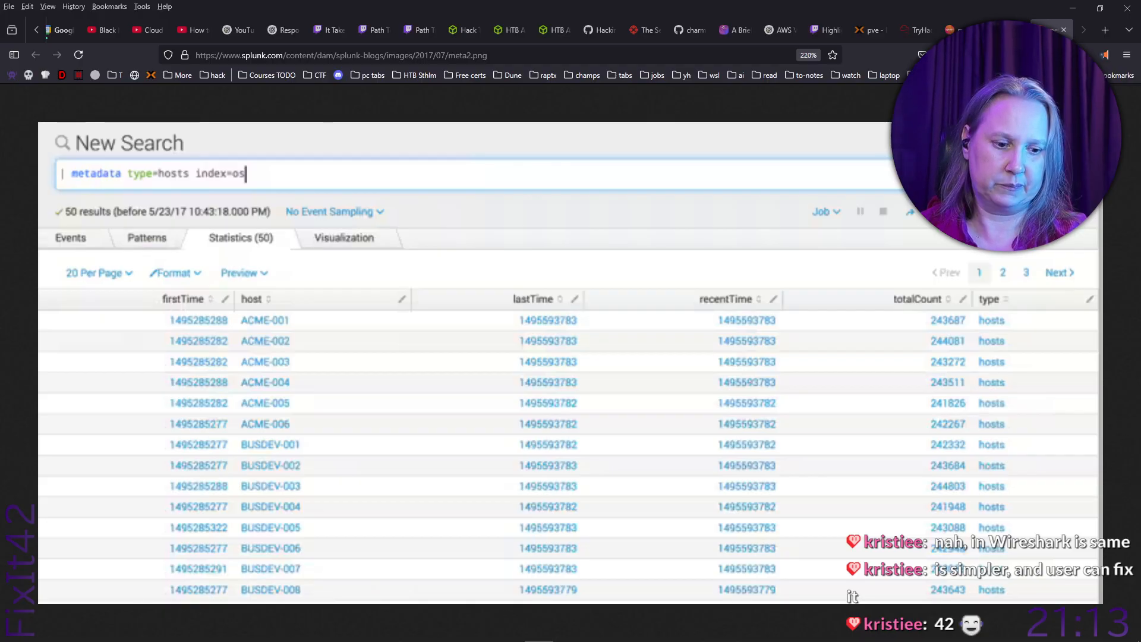
key("alt+Tab")
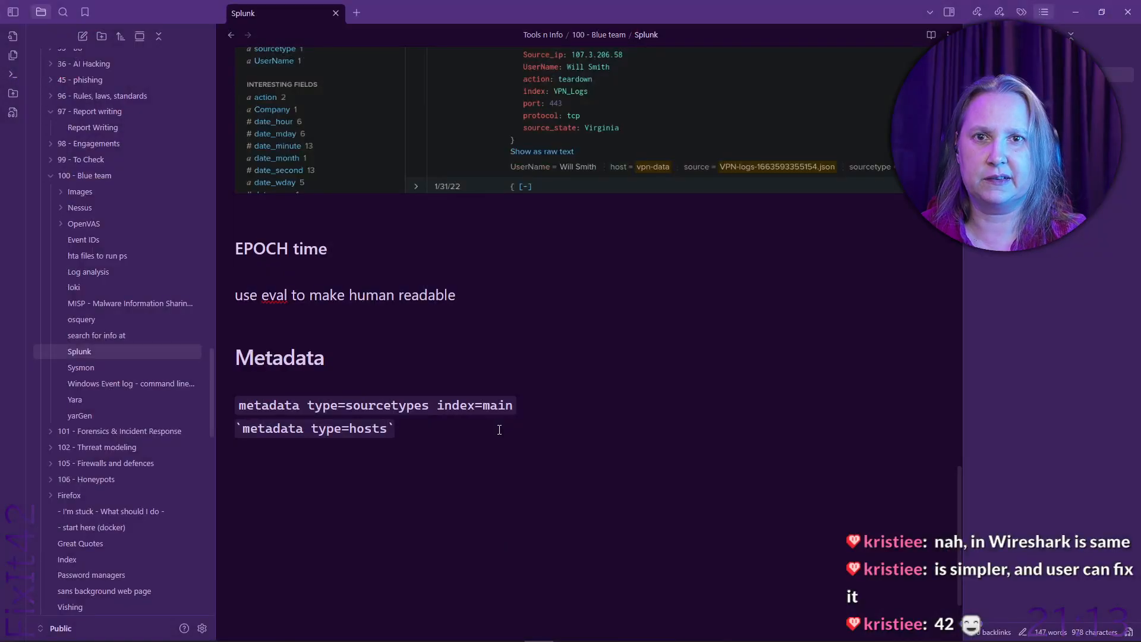
type("index")
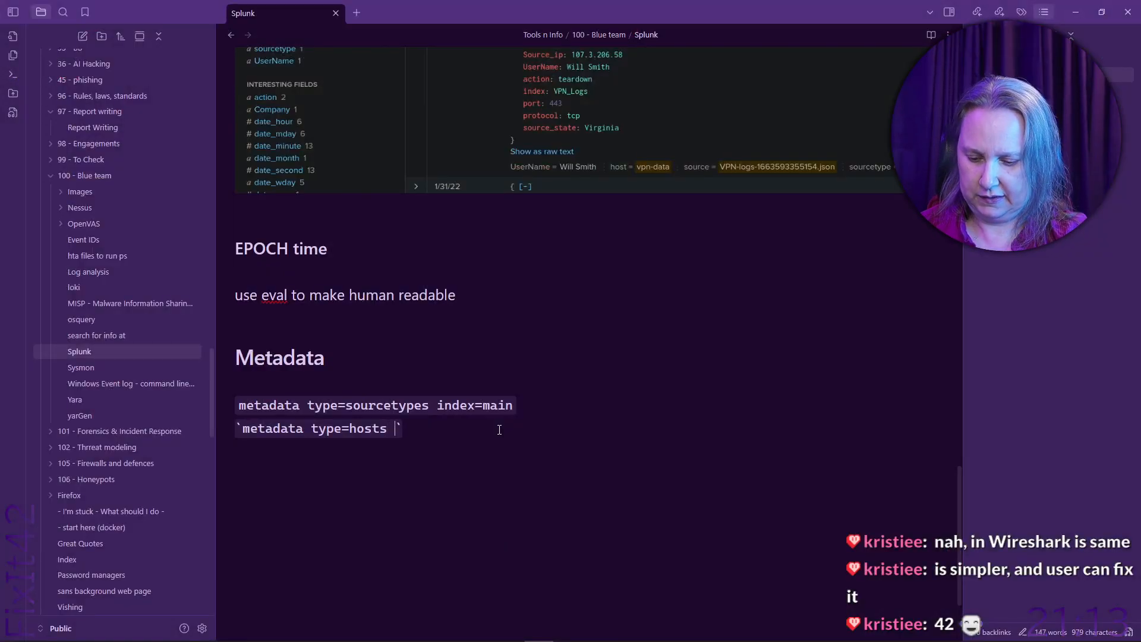
type("=")
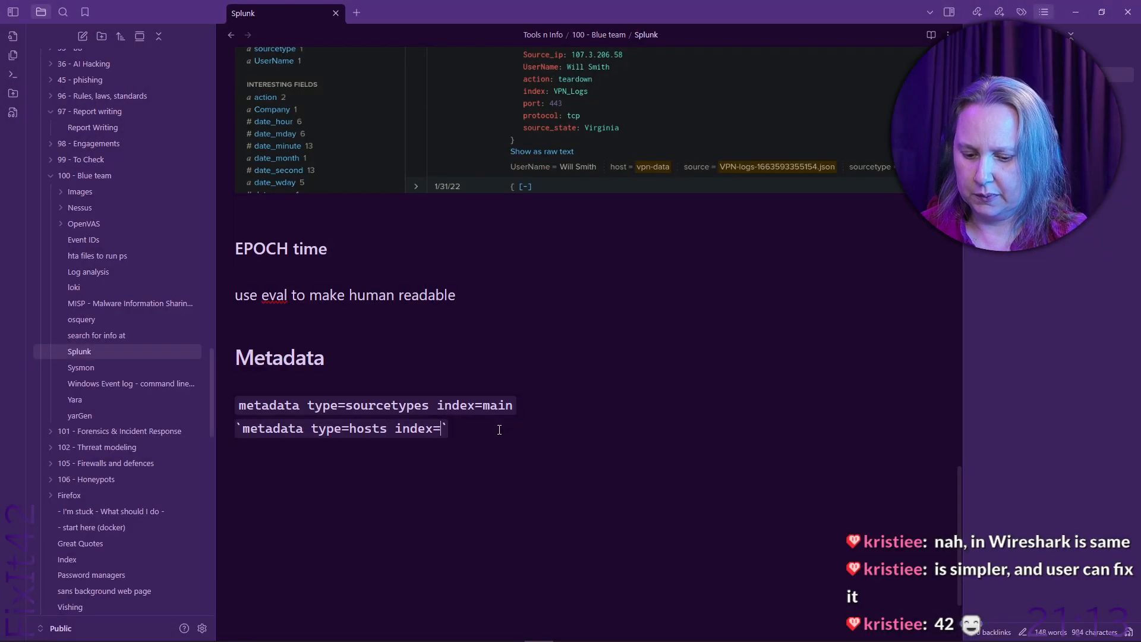
type("os")
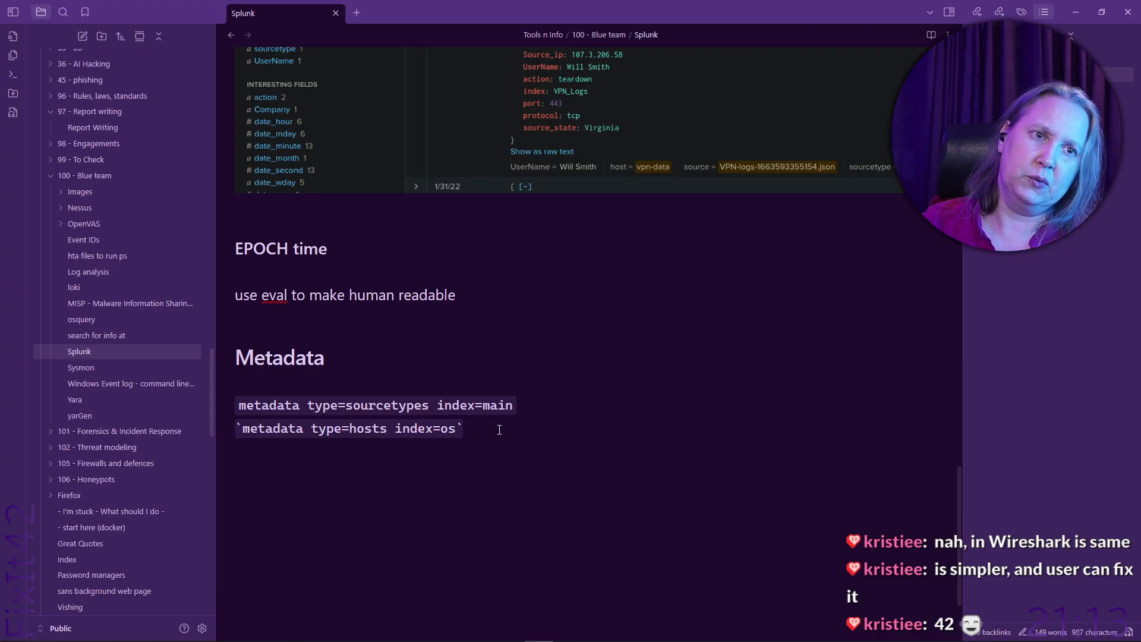
key("Return")
- Return to the browser, close the enlarged hosts screenshot and read how metadata searches can be narrowed and their results processed further
key("alt+Tab")
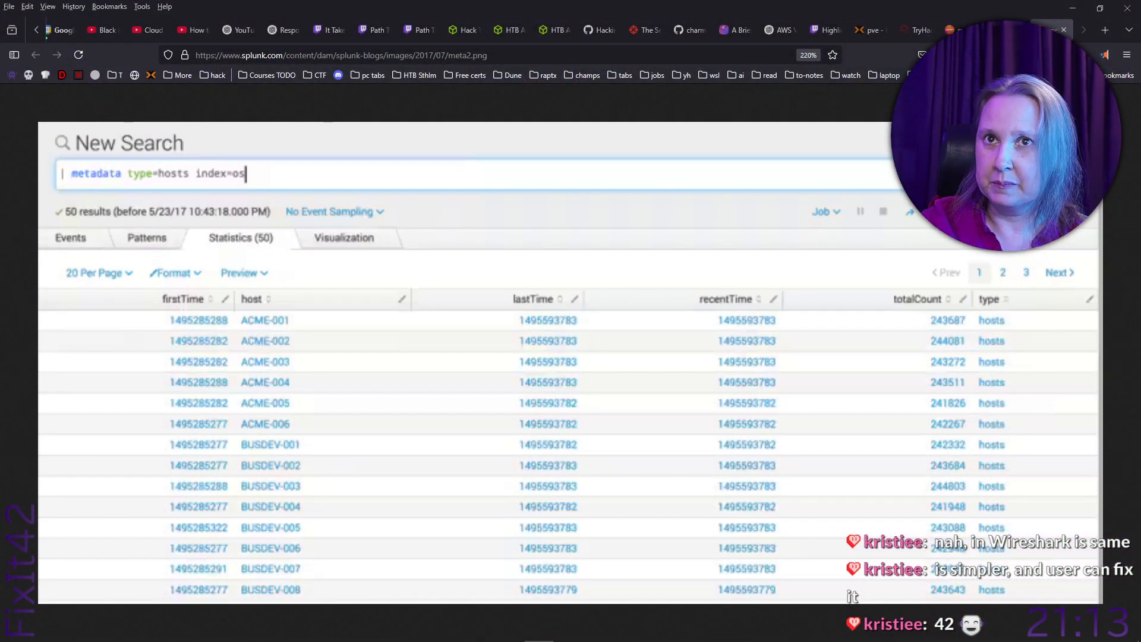
left_click(1065, 29)
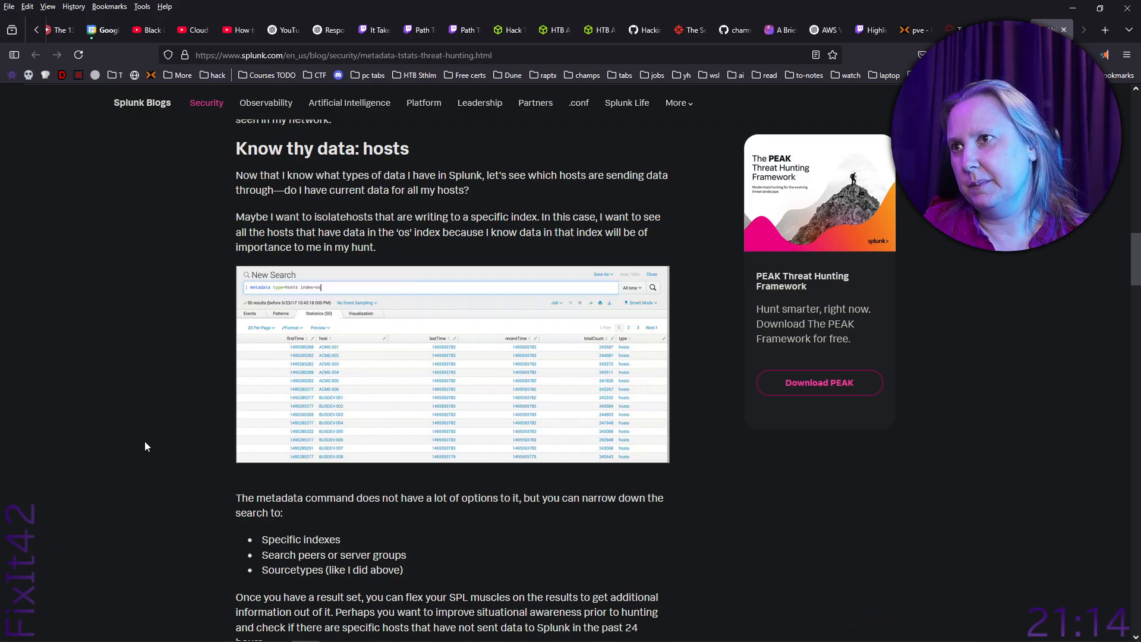
scroll(145, 445, "down", 4)
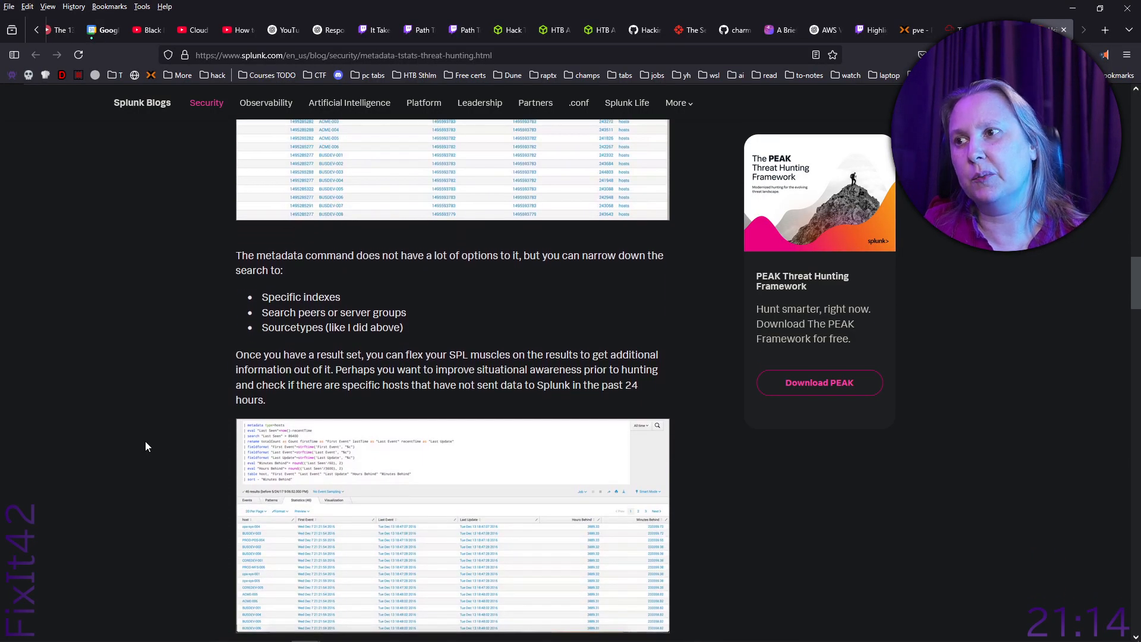
scroll(145, 441, "up", 4)
scroll(145, 441, "down", 5)
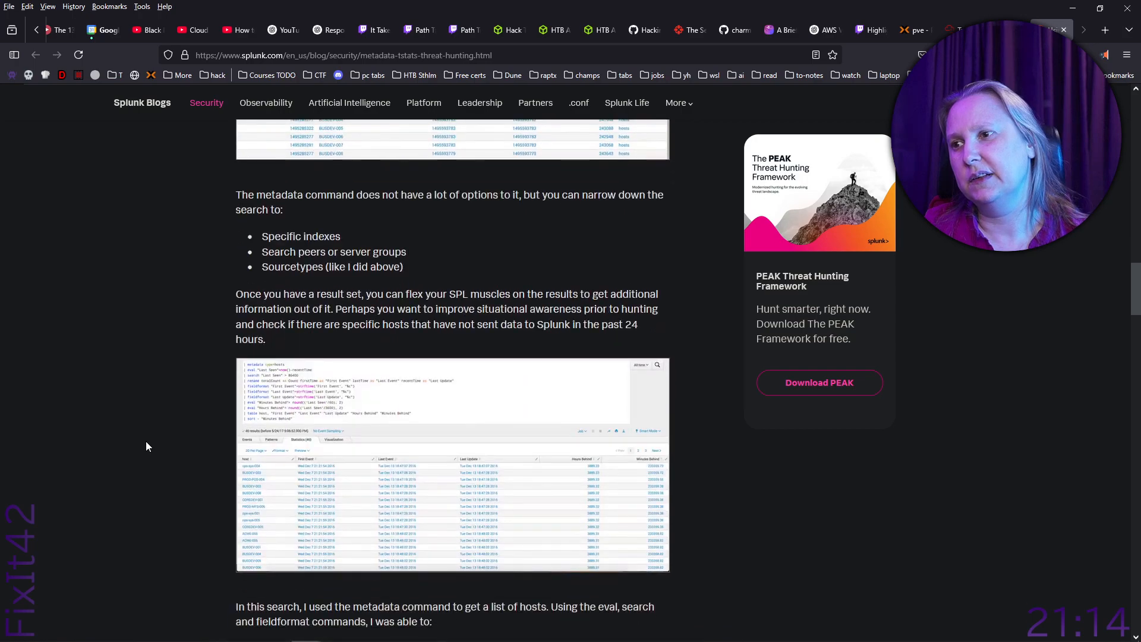
scroll(145, 441, "up", 1)
scroll(147, 447, "down", 1)
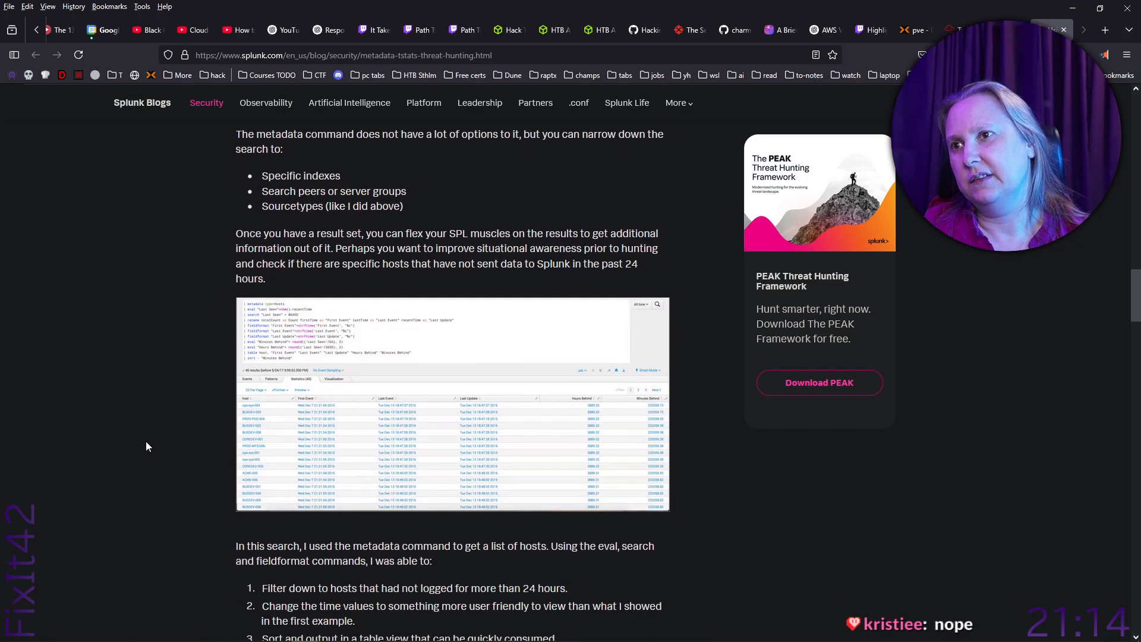
scroll(146, 447, "down", 1)
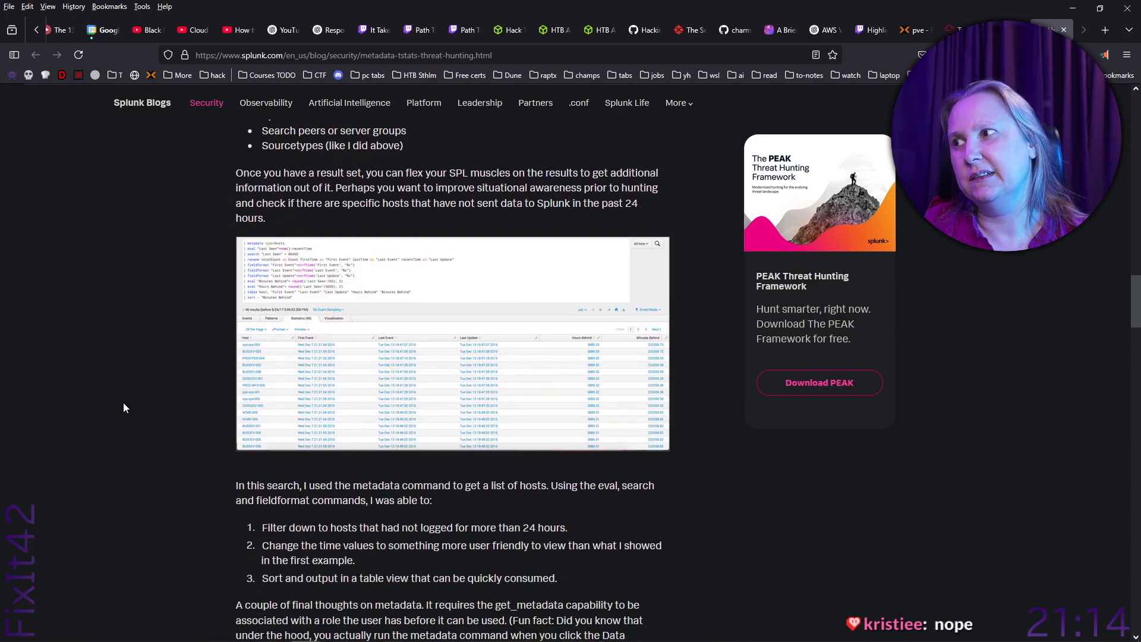
- Open the screenshot of the search for hosts silent for over 24 hours in its own tab and enlarge it to 440% to examine the query
right_click(462, 354)
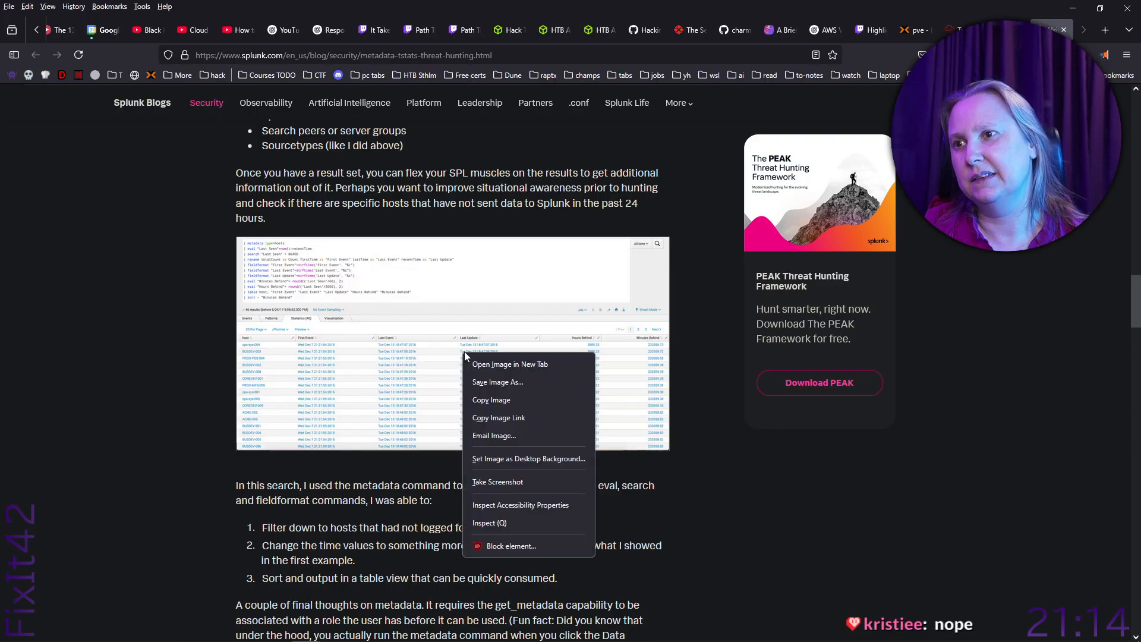
left_click(477, 362)
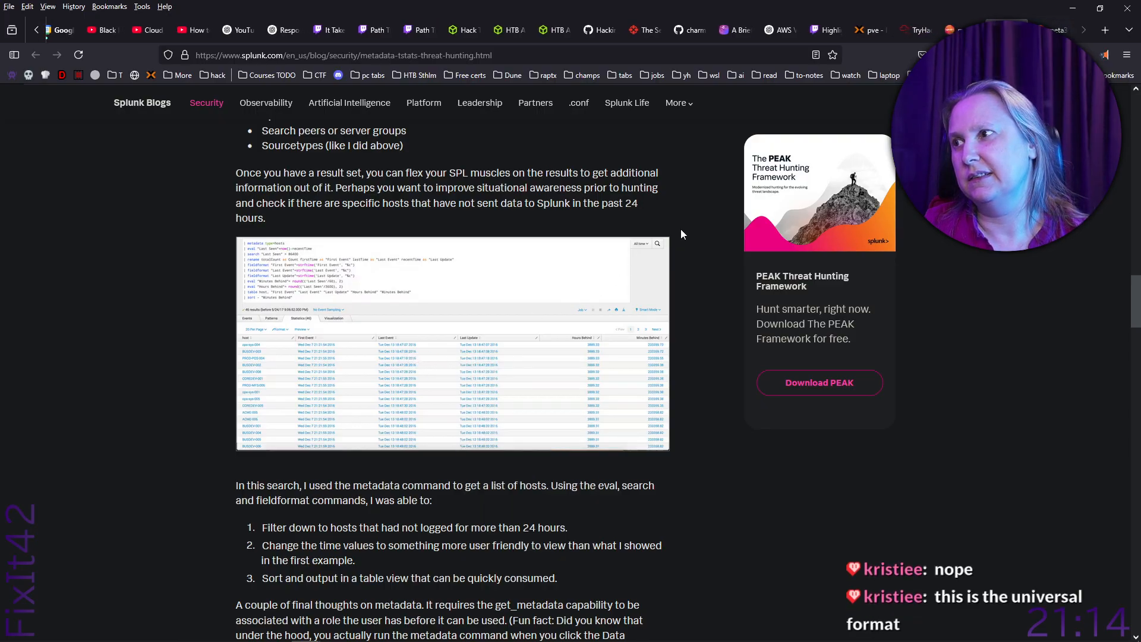
left_click(1051, 30)
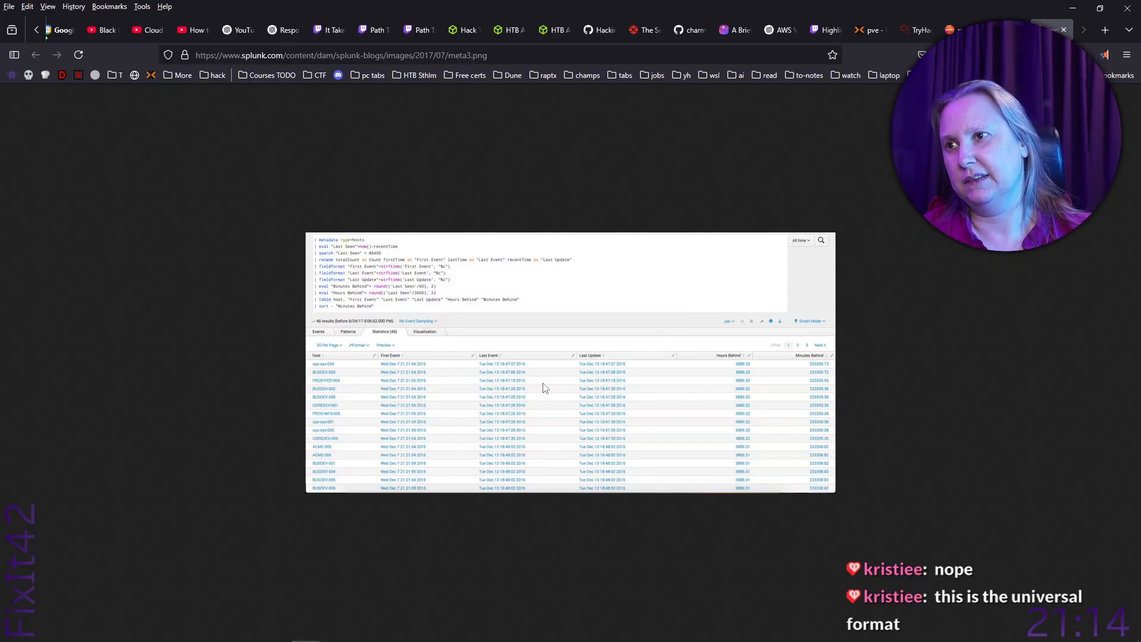
scroll(543, 375, "up", 4)
scroll(321, 271, "up", 3)
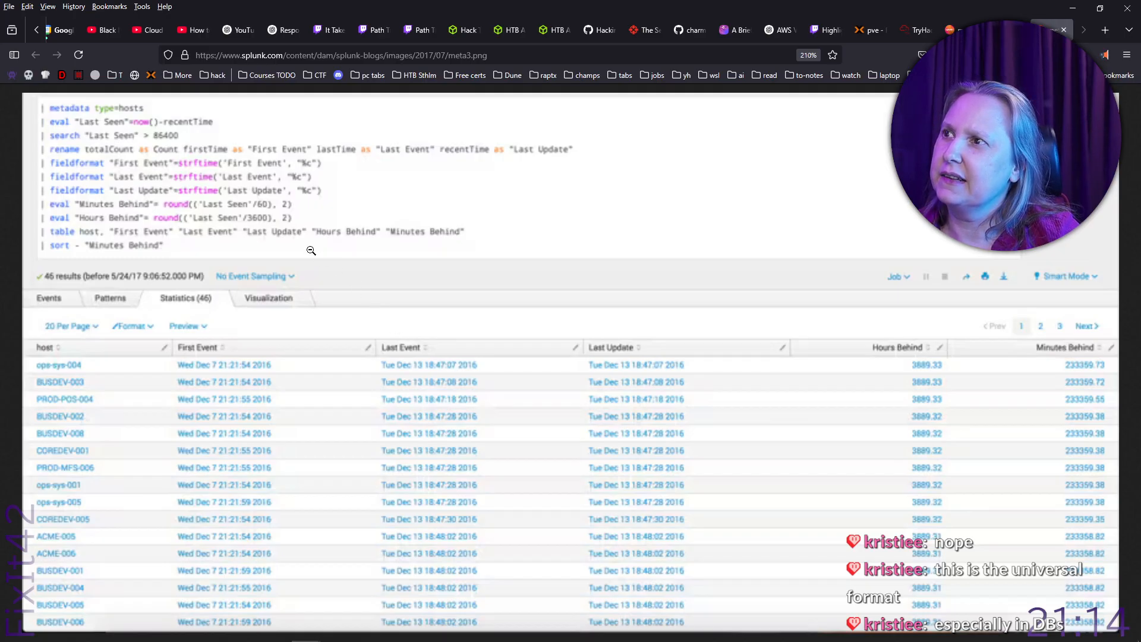
scroll(128, 122, "up", 2)
scroll(127, 120, "up", 2)
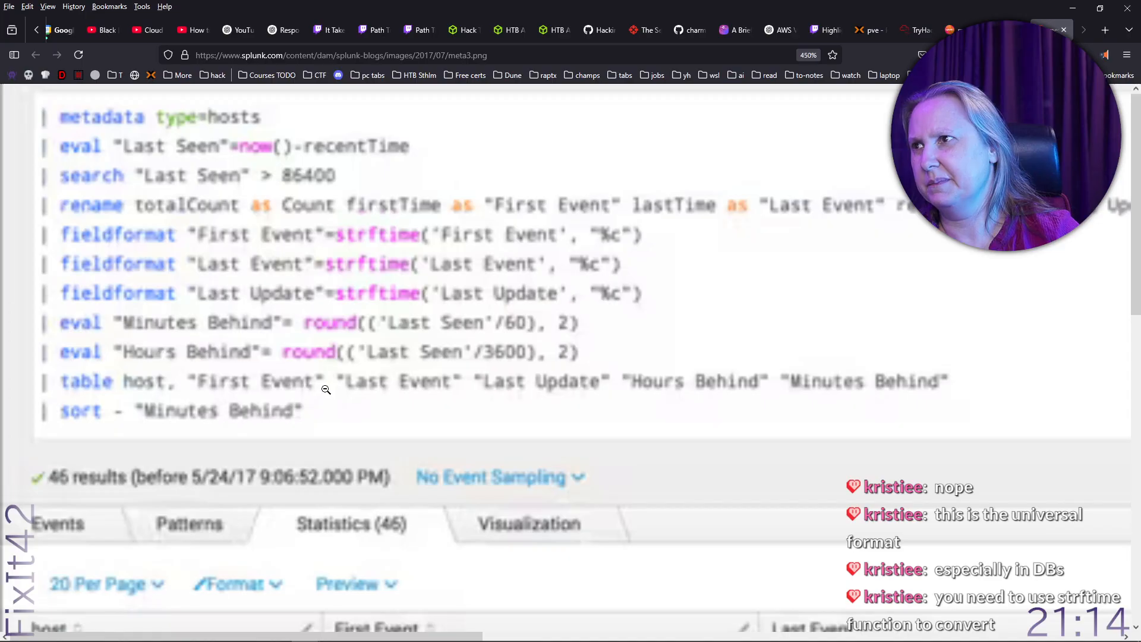
scroll(309, 383, "down", 1)
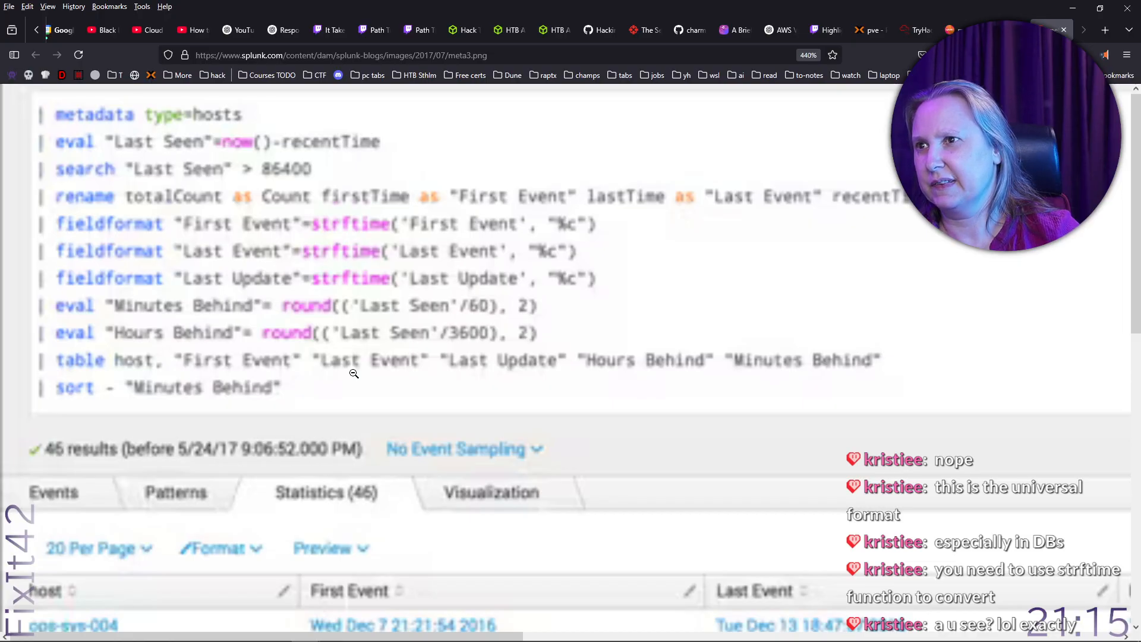
scroll(508, 310, "down", 1)
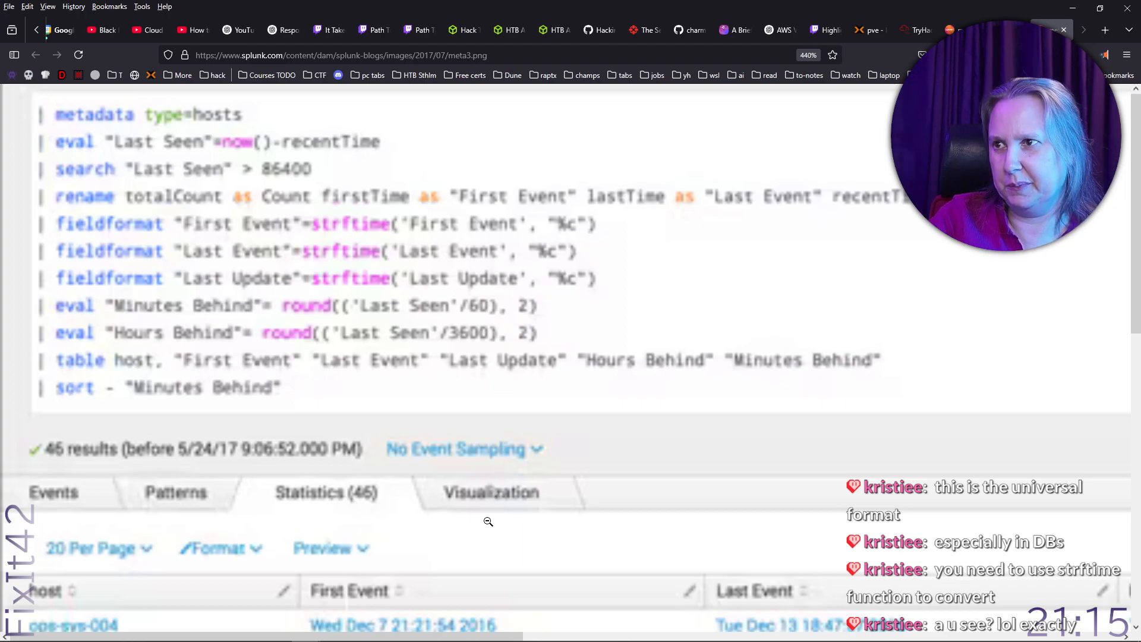
- Capture the complete query from the enlarged silent-hosts screenshot and paste it into the Obsidian Splunk note below the "metadata type=hosts index=os" command
key("Print")
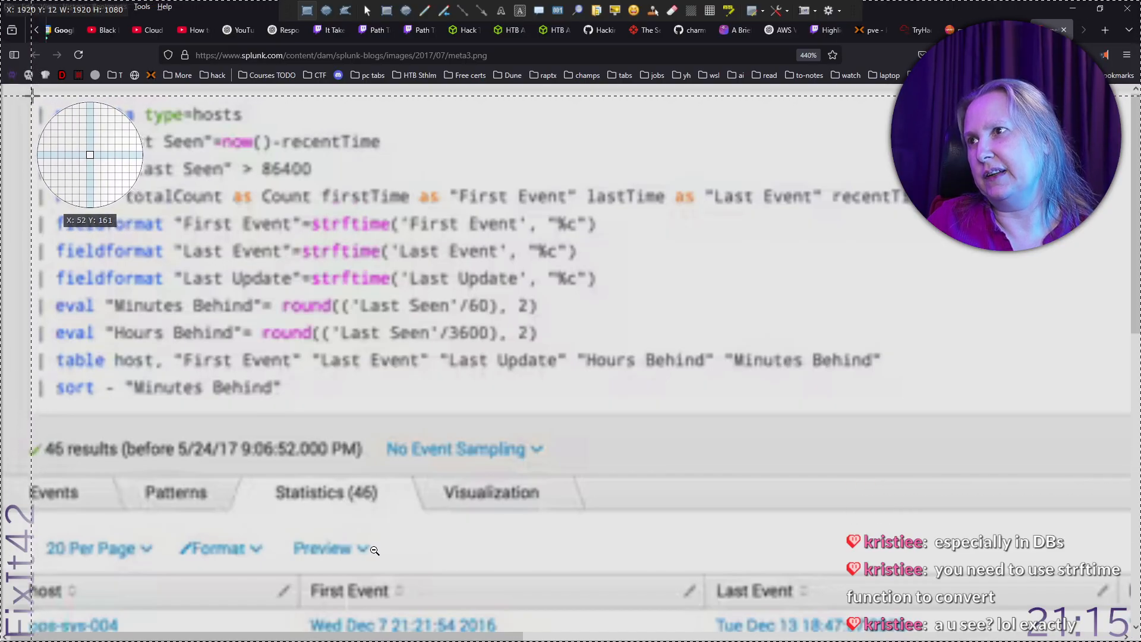
left_click_drag(31, 95, 1104, 404)
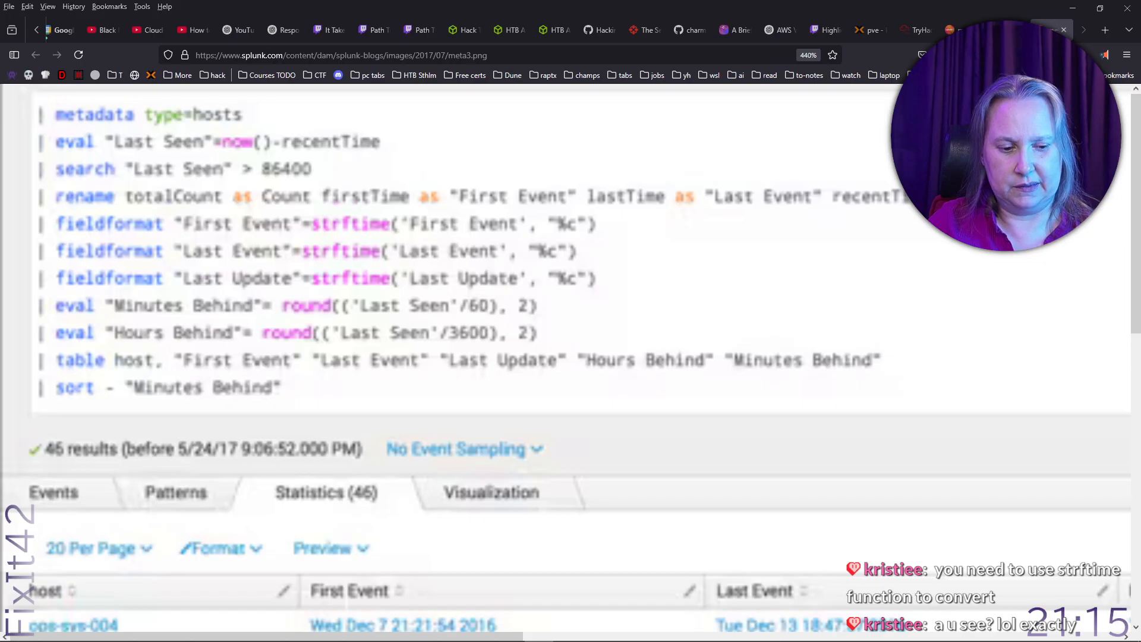
key("alt+Tab")
key("ctrl+v")
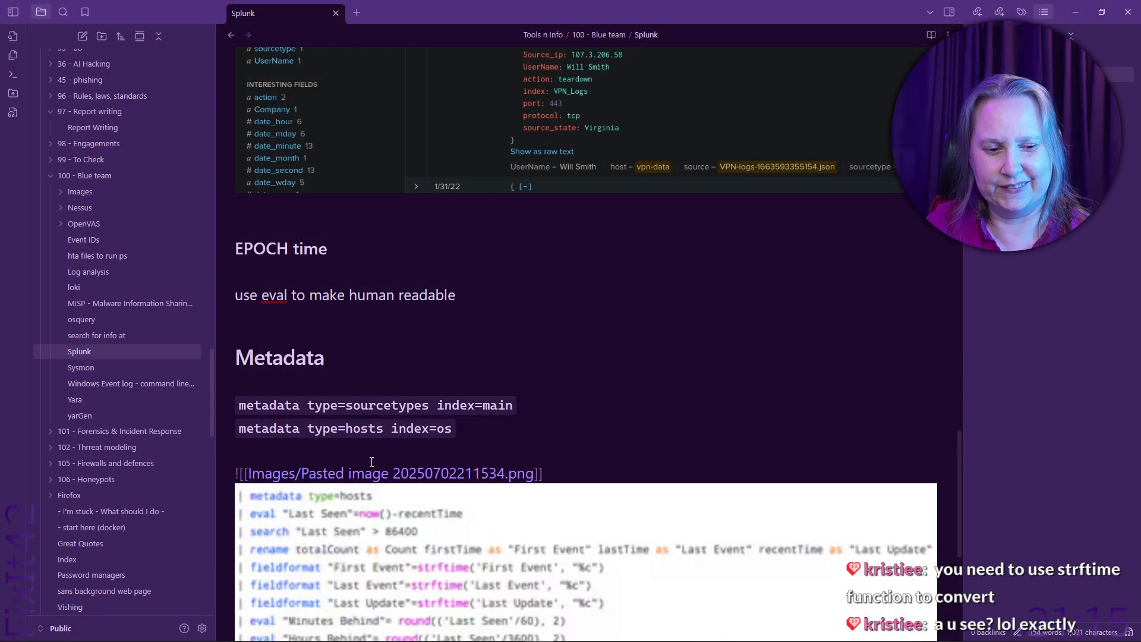
- Return to the browser, close the enlarged hosts screenshot and read on to the DNS example in "The tstats command for hunting"
key("alt+Tab")
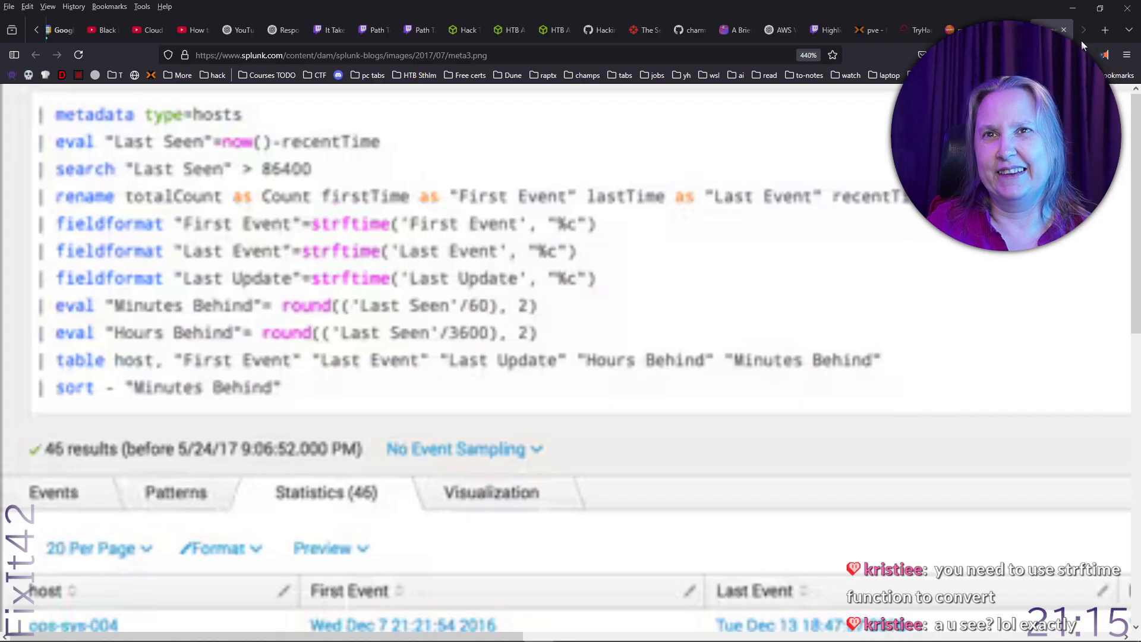
left_click(1064, 29)
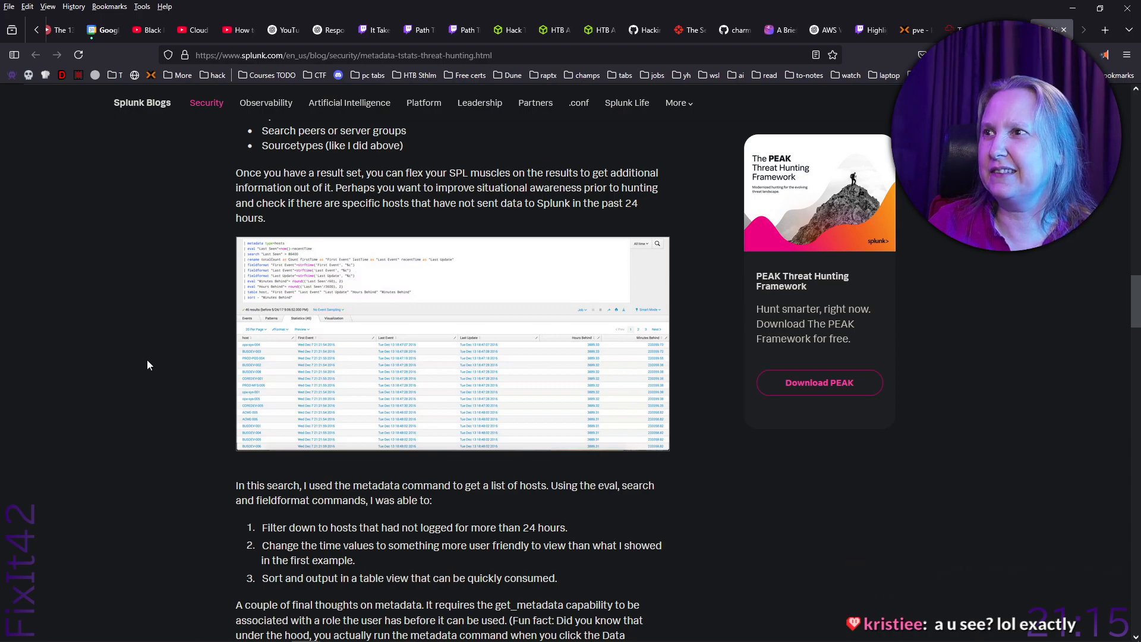
scroll(148, 361, "down", 1)
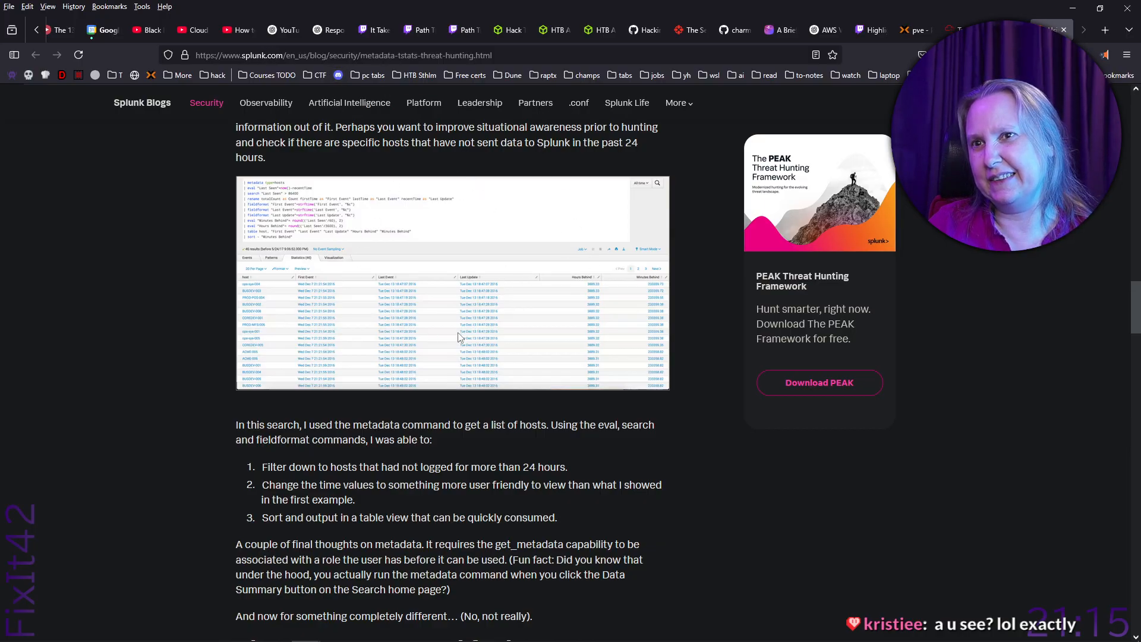
scroll(458, 337, "down", 4)
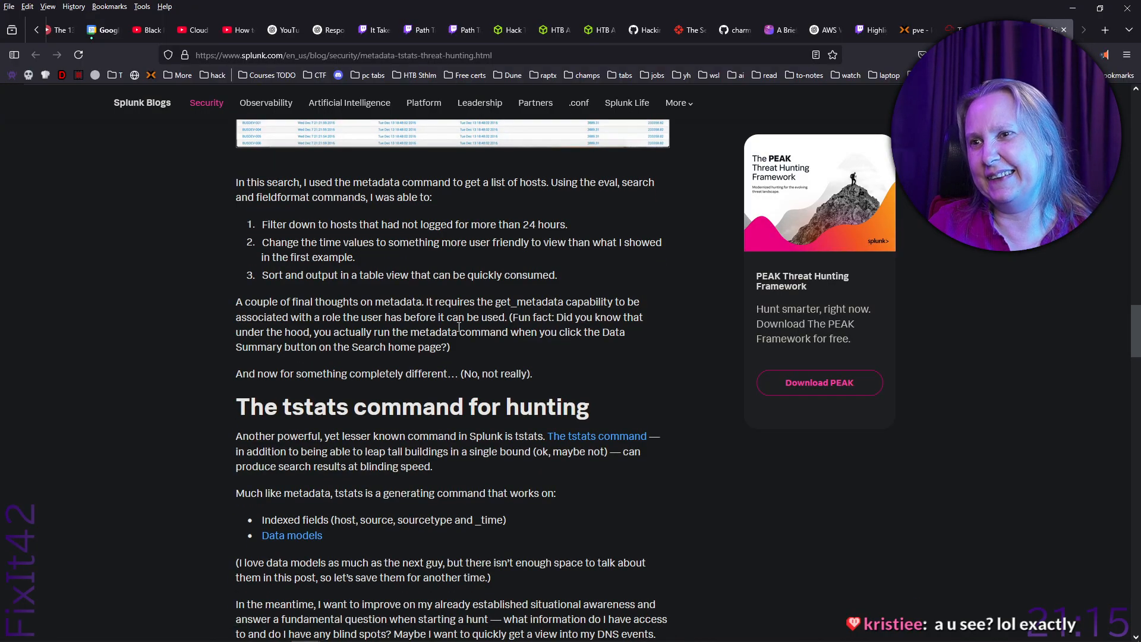
scroll(458, 326, "down", 6)
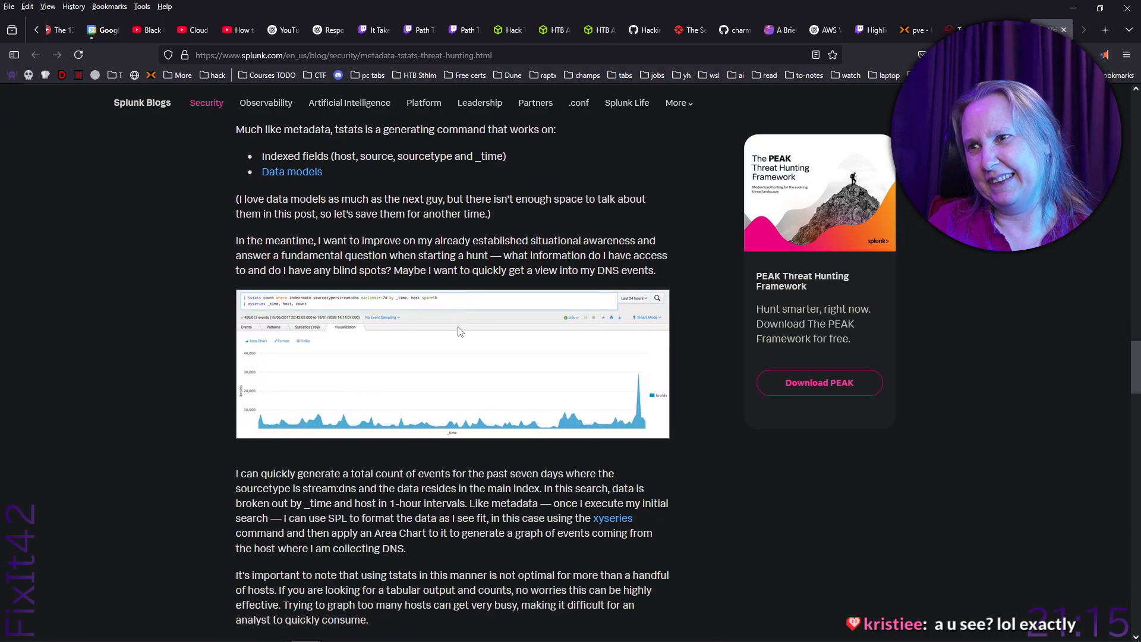
scroll(459, 332, "down", 1)
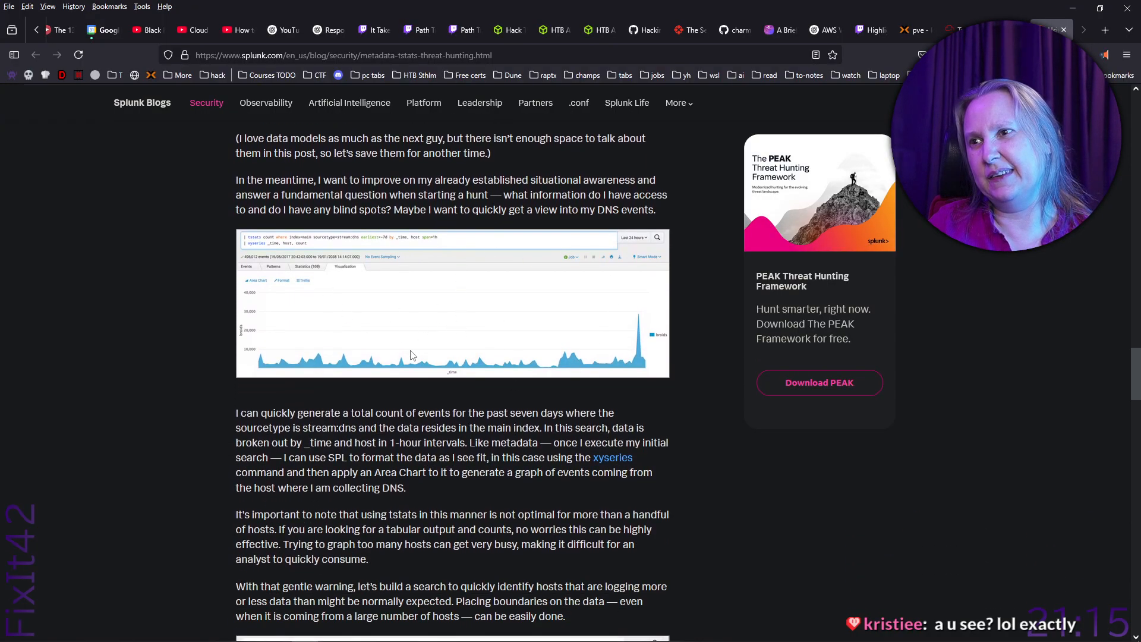
- Open the screenshot of the tstats DNS event search in its own tab and enlarge it to 270% to examine the query
right_click(438, 308)
left_click(466, 315)
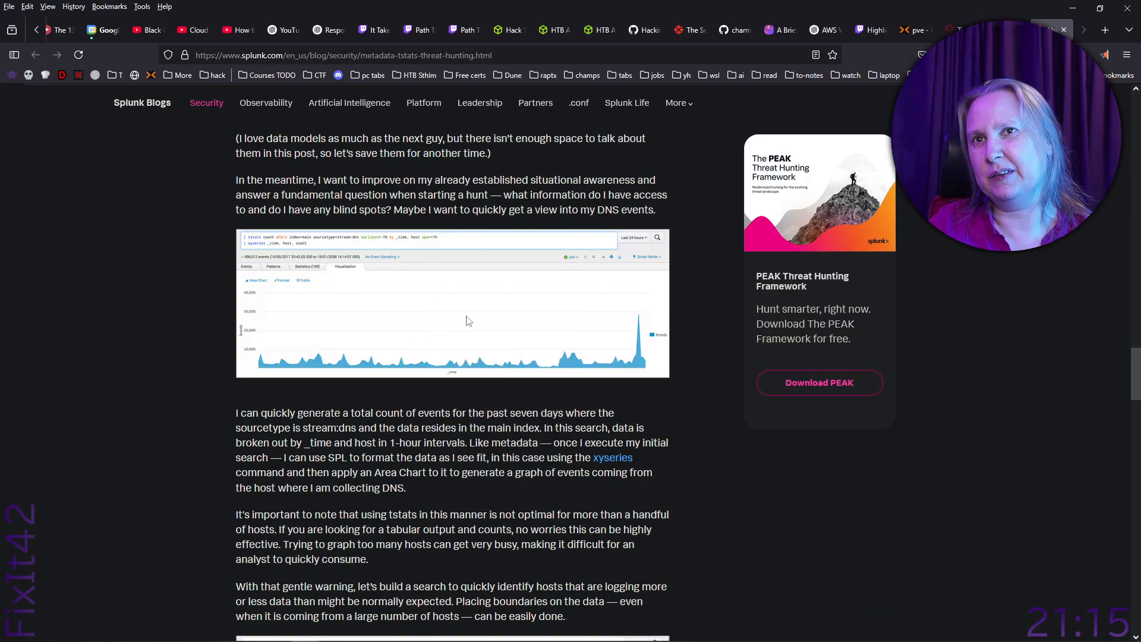
left_click(1051, 30)
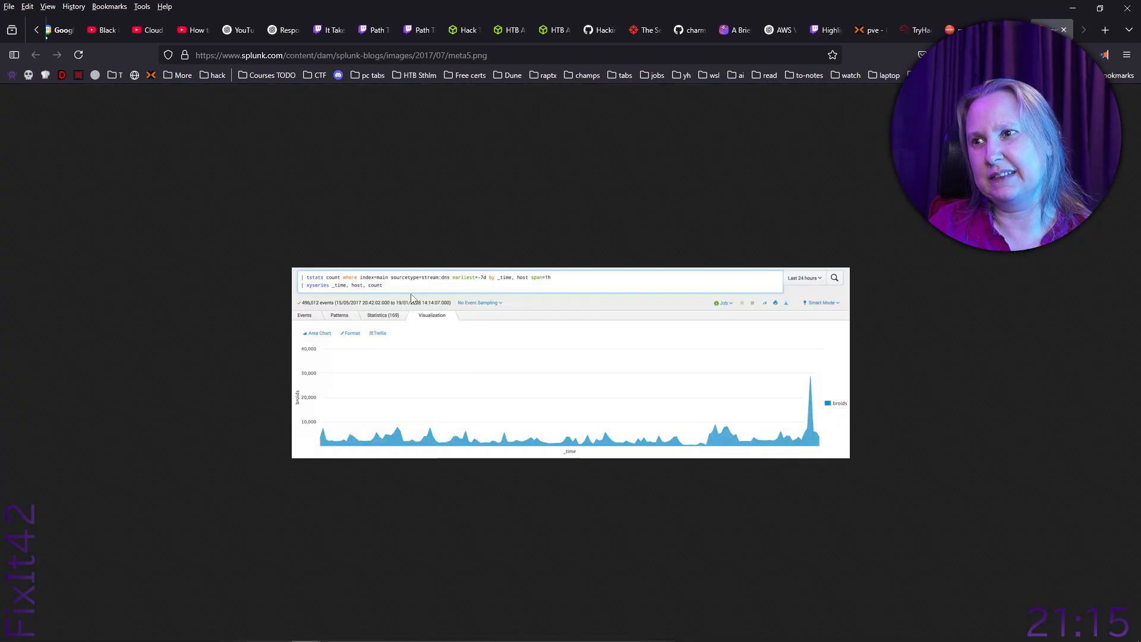
scroll(540, 388, "up", 7, "ctrl")
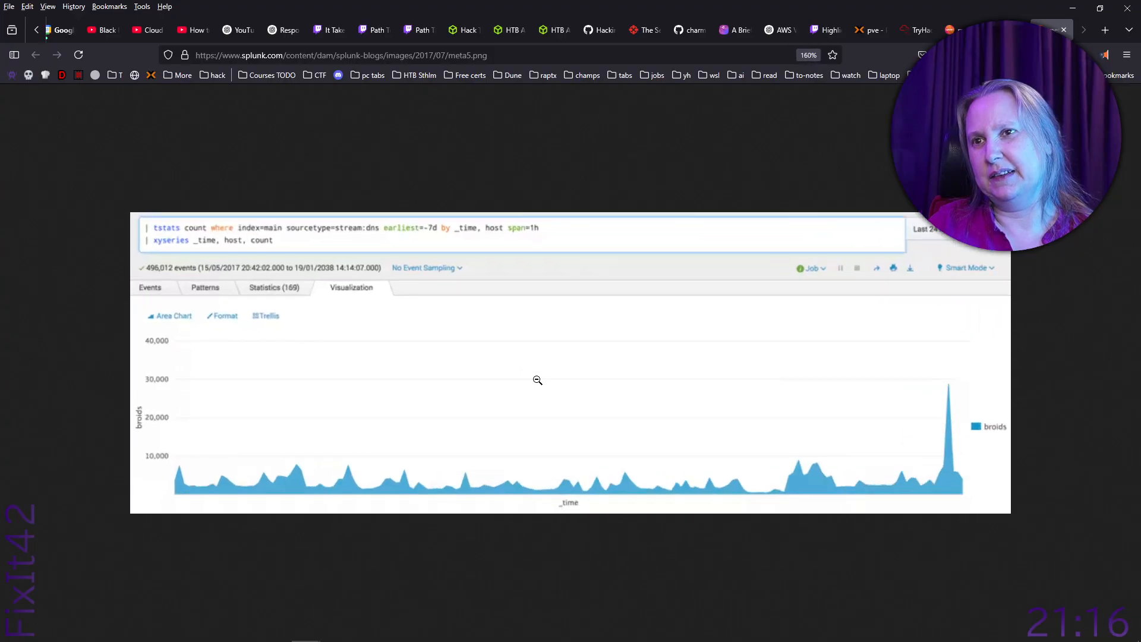
scroll(537, 380, "up", 1, "ctrl")
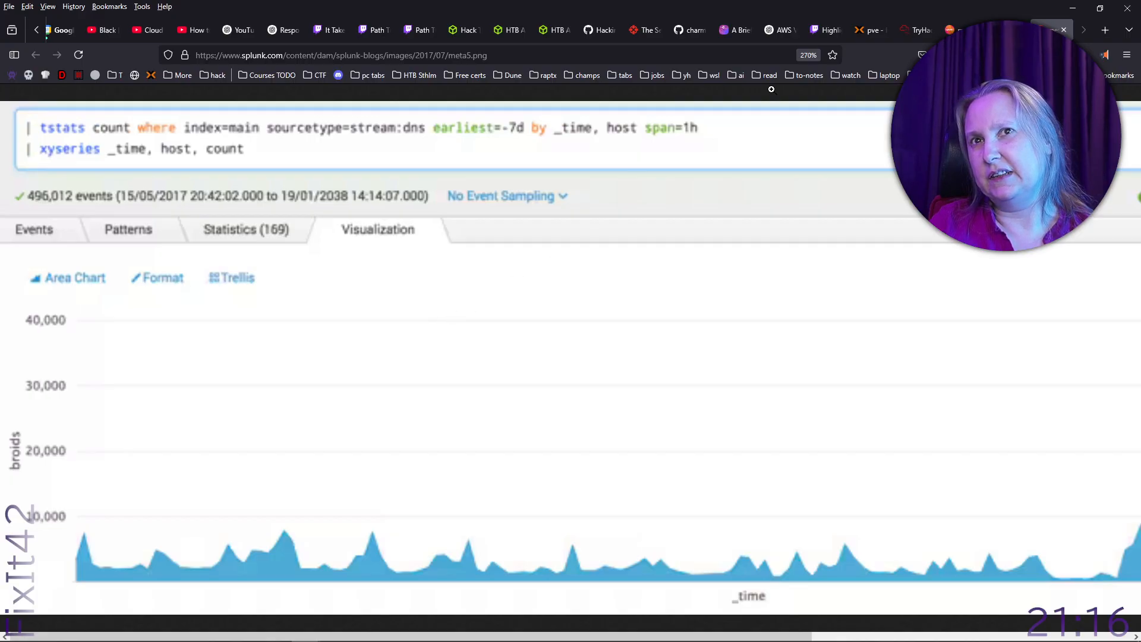
- Go back to the blog, reopen the silent-hosts screenshot in its own tab at 330% and examine its query and results table
left_click(1004, 29)
scroll(440, 379, "up", 10)
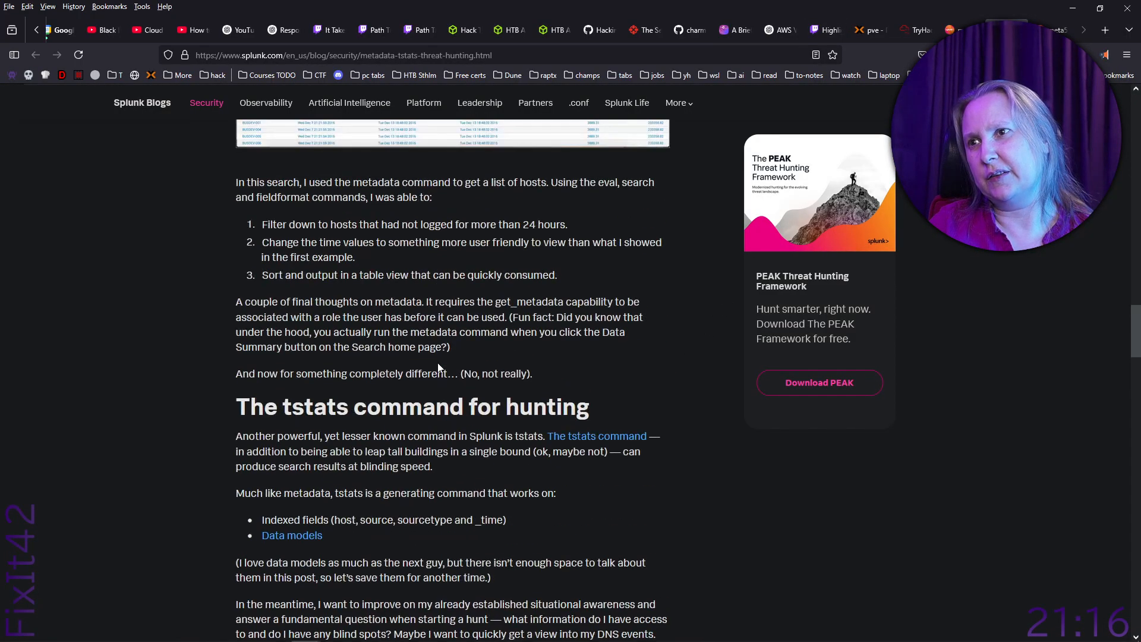
right_click(447, 380)
left_click(514, 391)
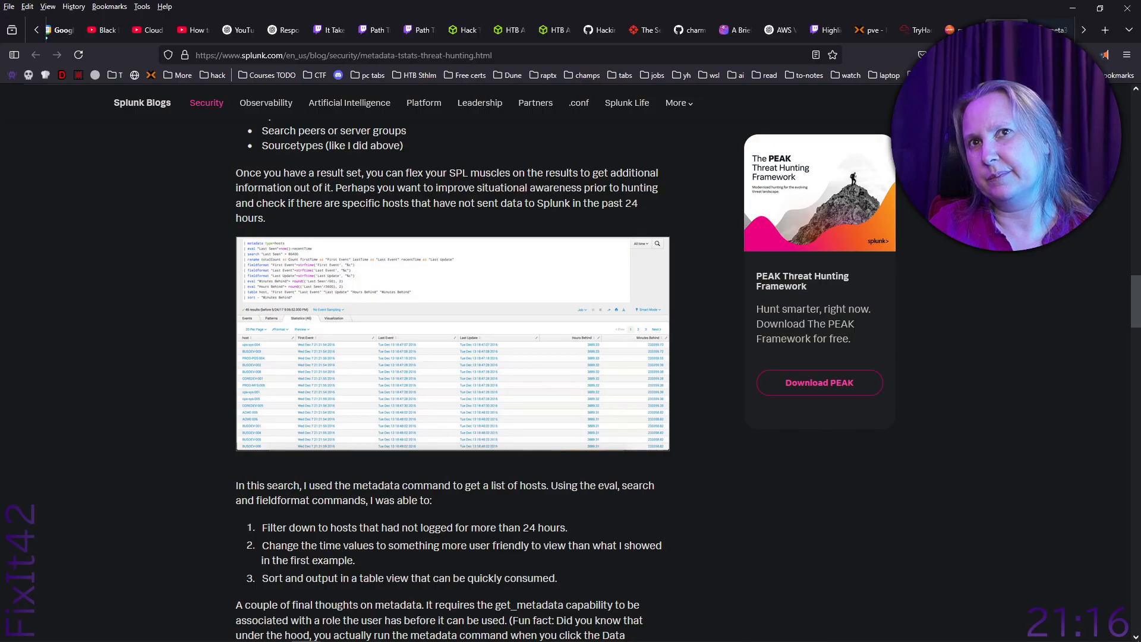
left_click(1052, 30)
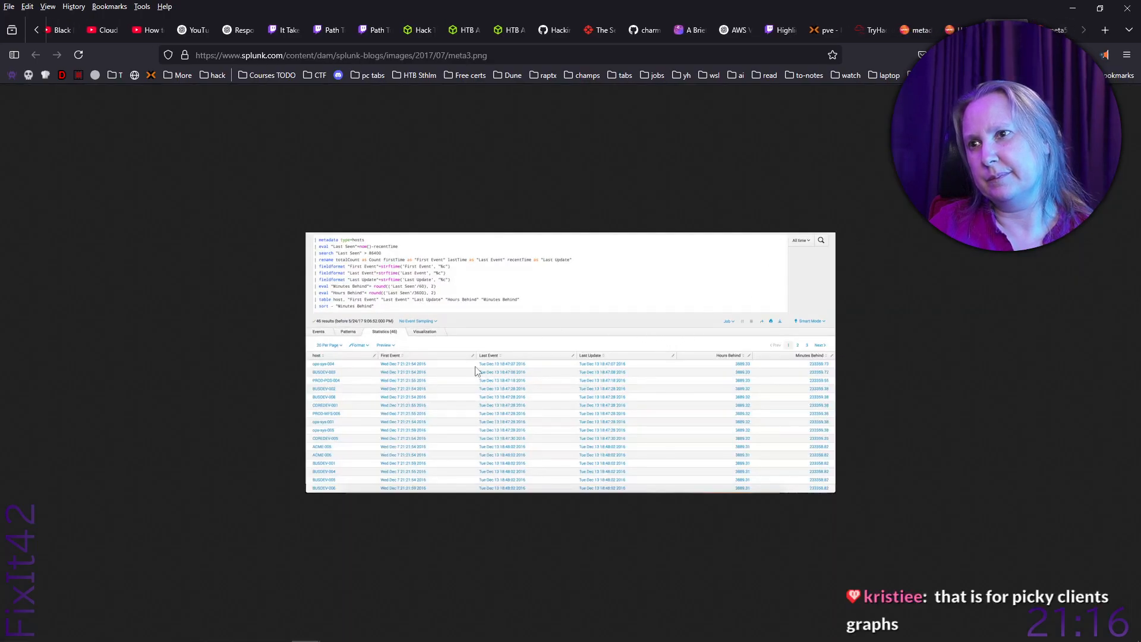
scroll(459, 386, "up", 10)
scroll(460, 386, "up", 1)
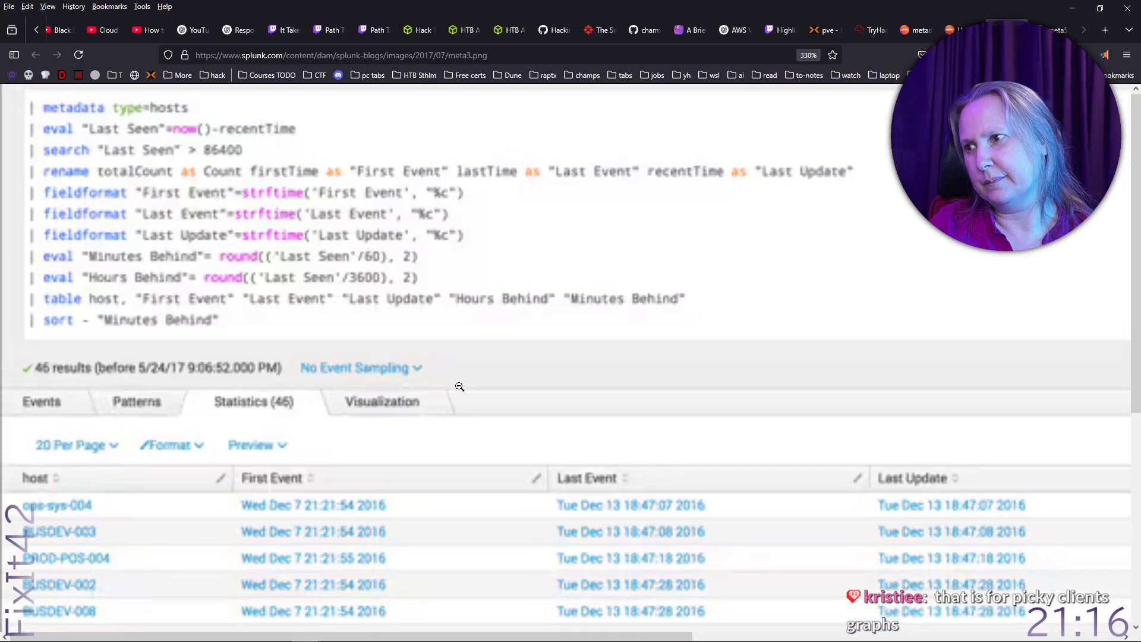
scroll(460, 386, "down", 5)
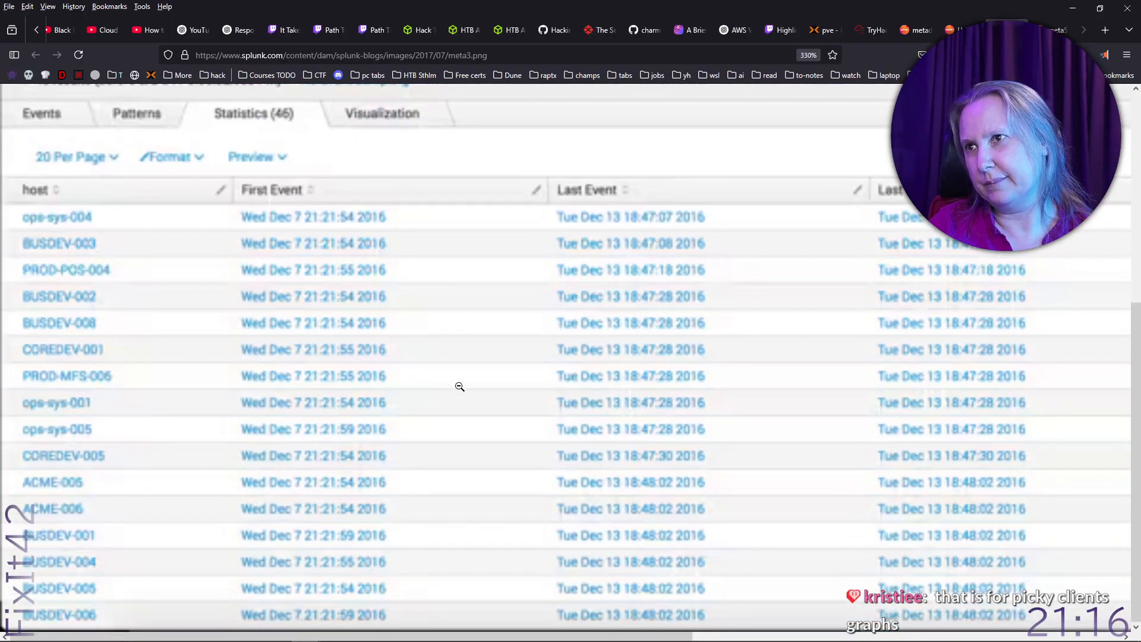
scroll(459, 387, "up", 4)
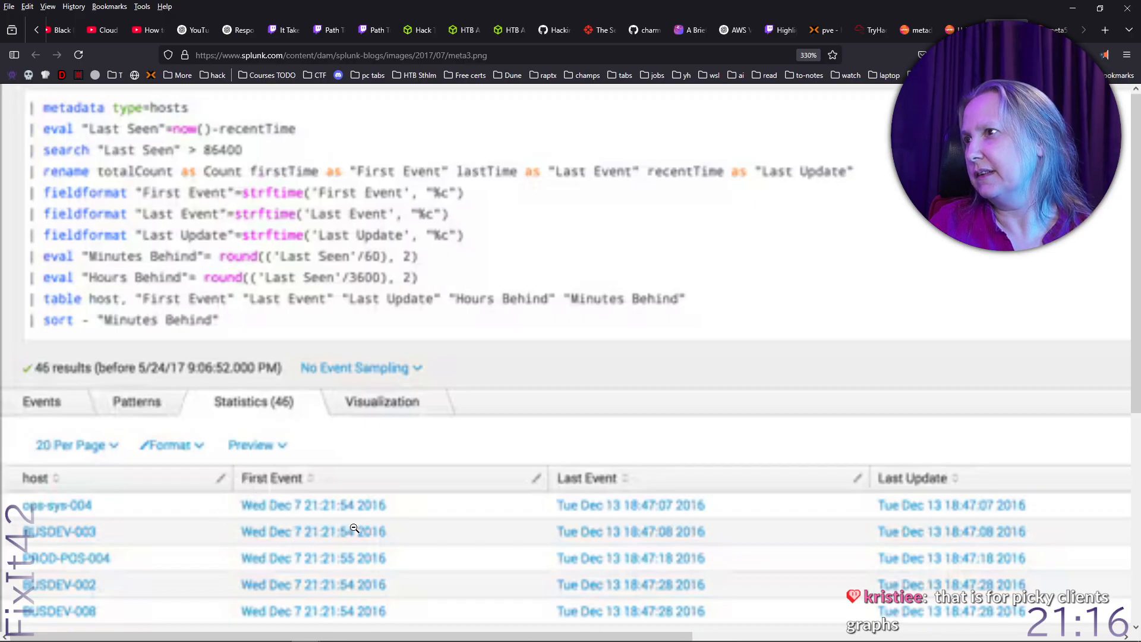
- Switch to the enlarged tstats DNS screenshot, inspect the full width of the chart and capture the two-line tstats and xyseries query
left_click(1053, 30)
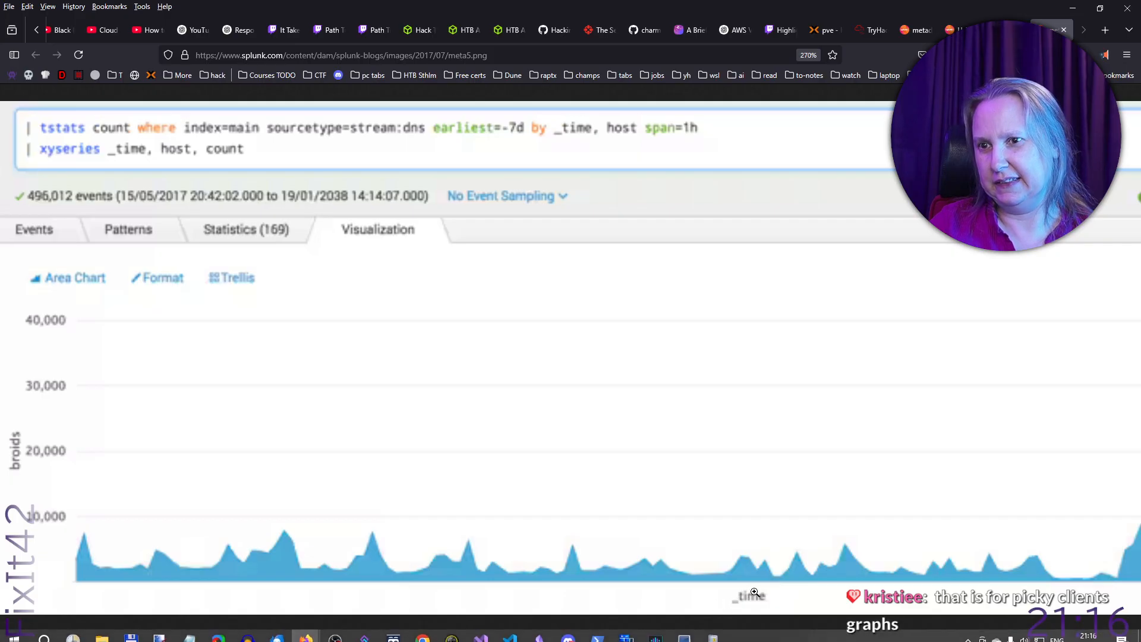
left_click_drag(734, 637, 496, 637)
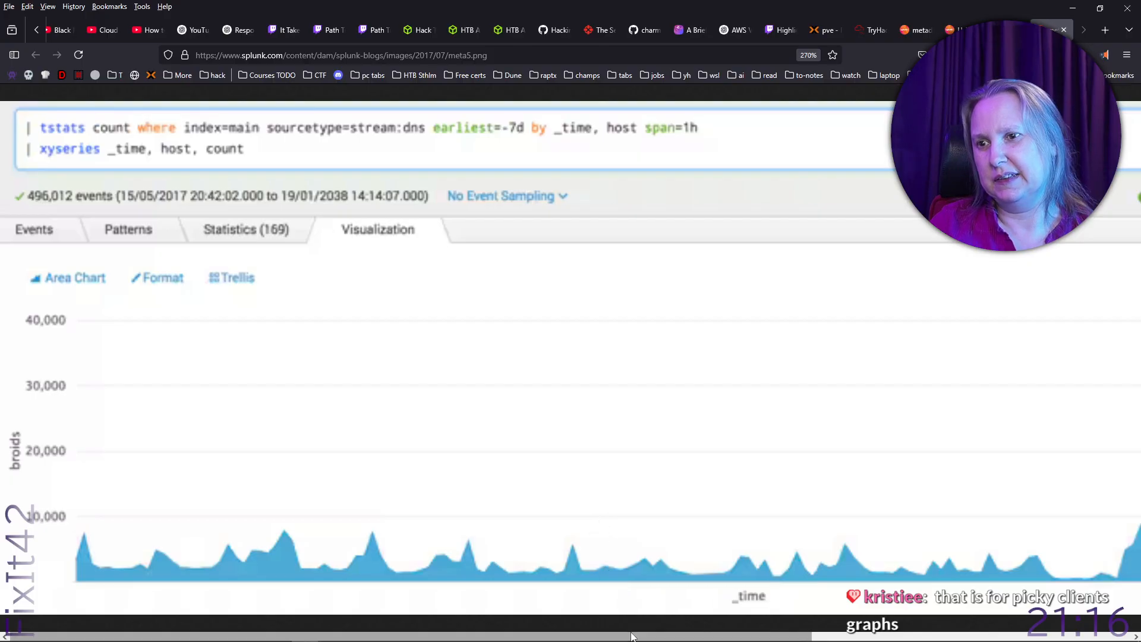
left_click_drag(640, 637, 969, 637)
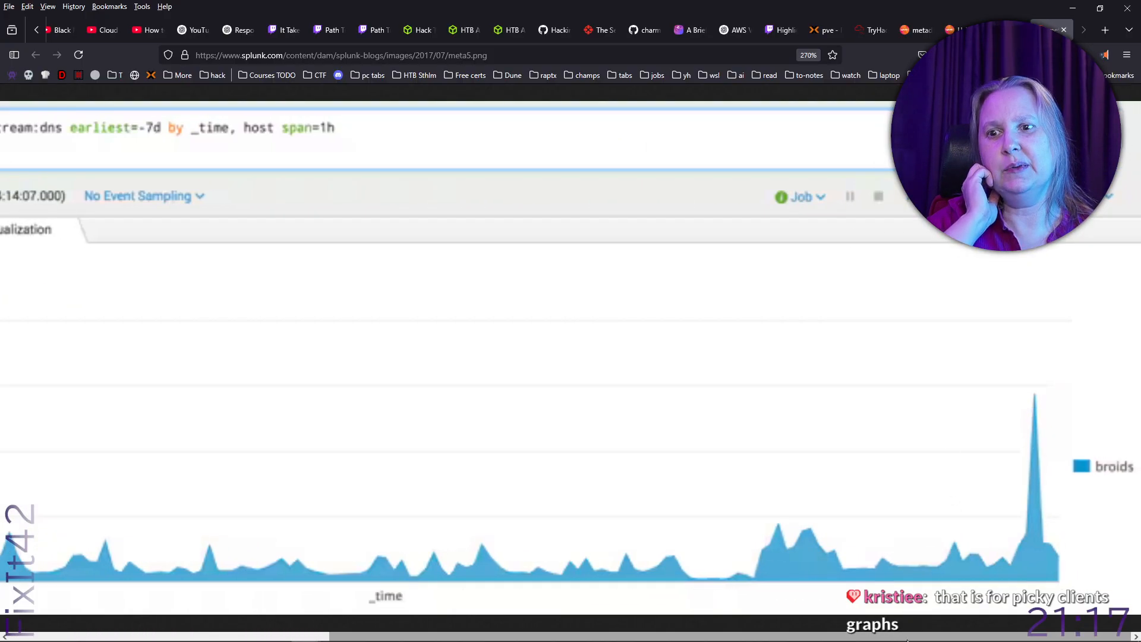
left_click_drag(908, 639, 475, 640)
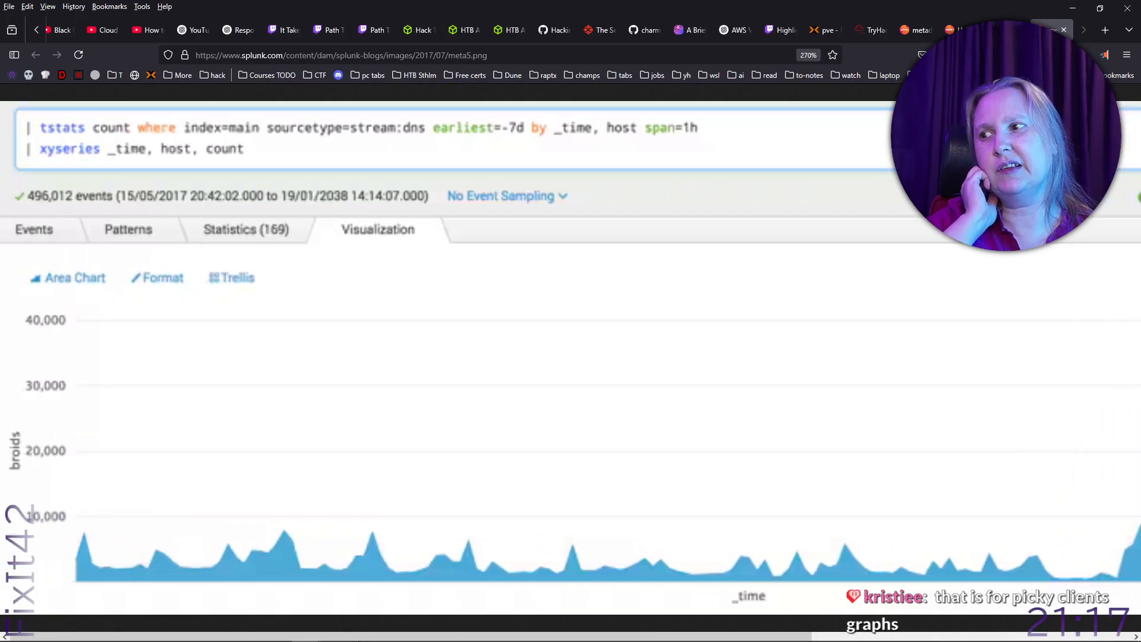
mouse_move(355, 636)
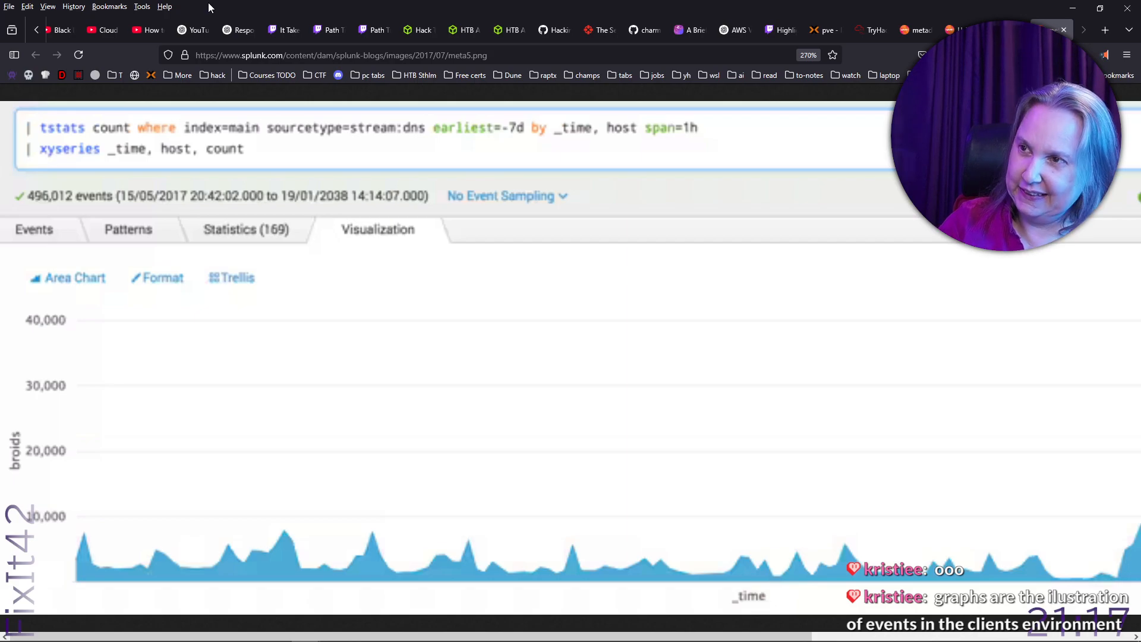
key("ctrl+Print")
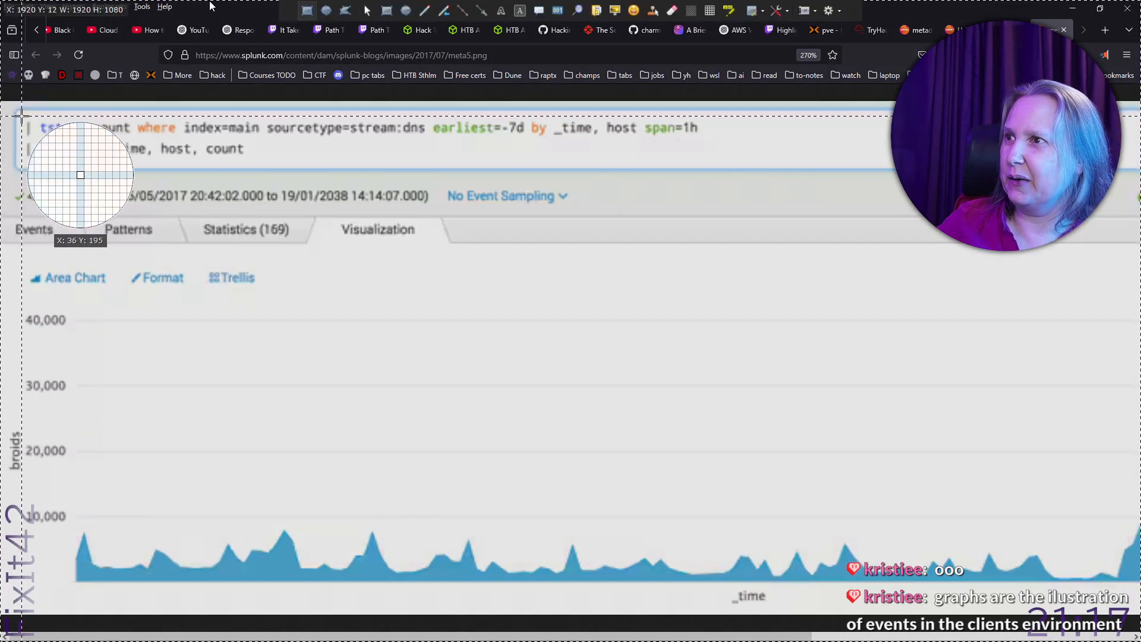
left_click_drag(23, 113, 702, 163)
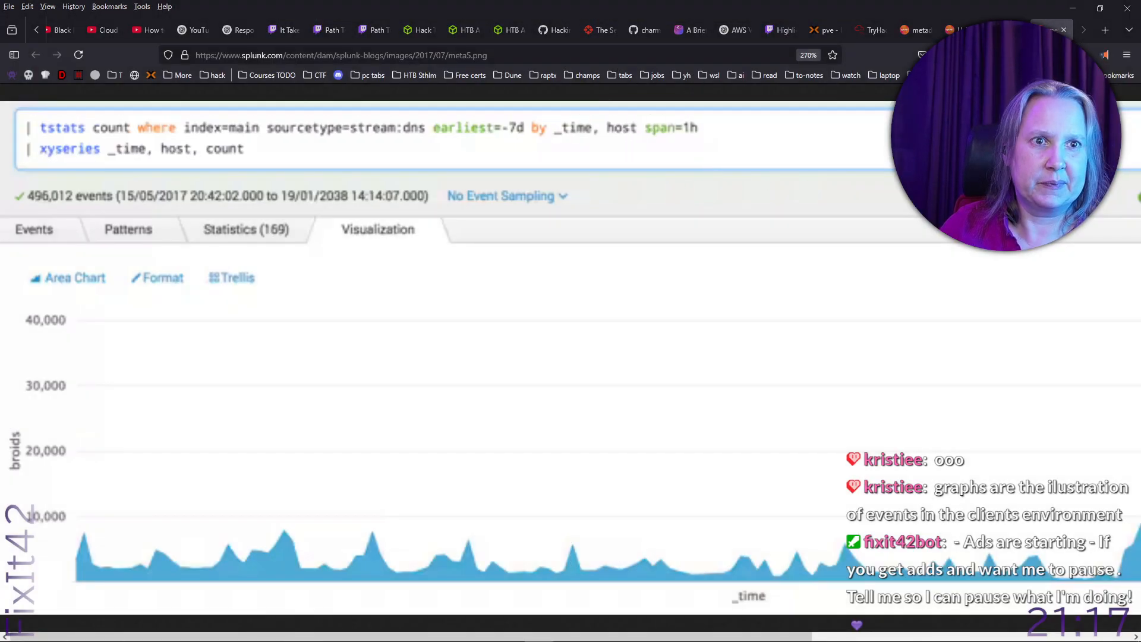
- Close both enlarged screenshots and skim the rest of the blog's tstats section, including the search for hosts logging abnormal data volumes
left_click(1064, 30)
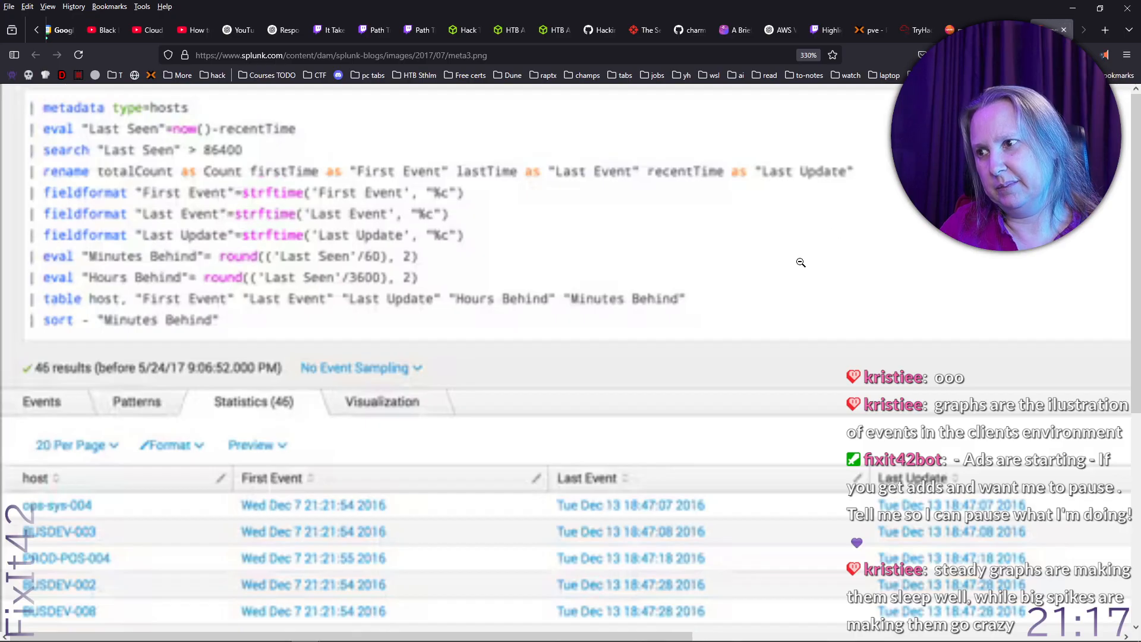
scroll(811, 274, "down", 5)
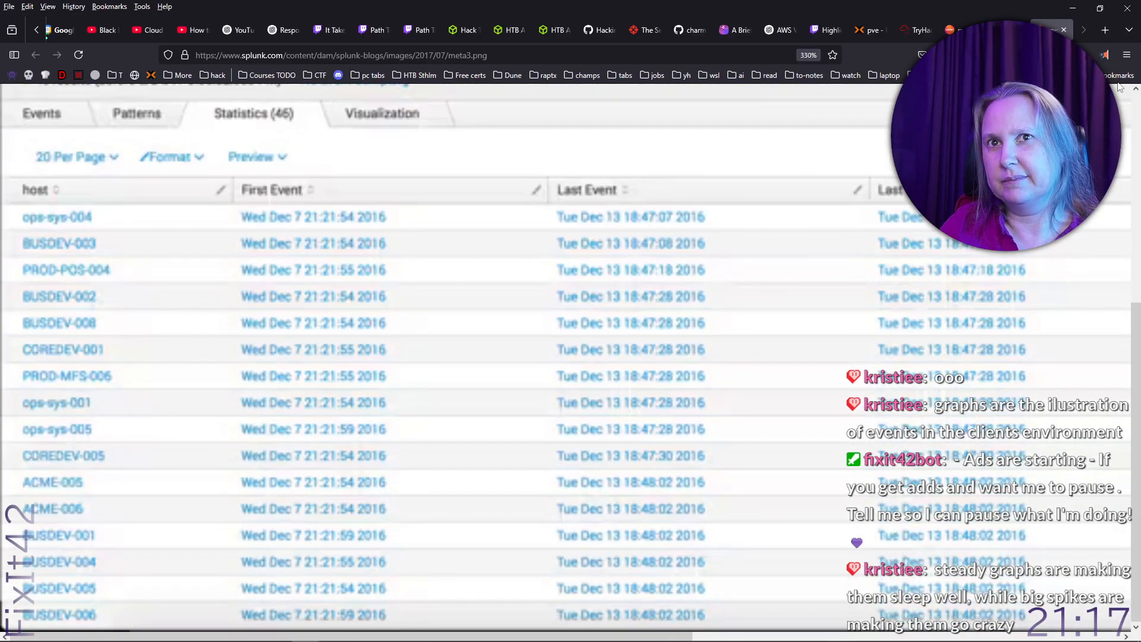
left_click(1064, 30)
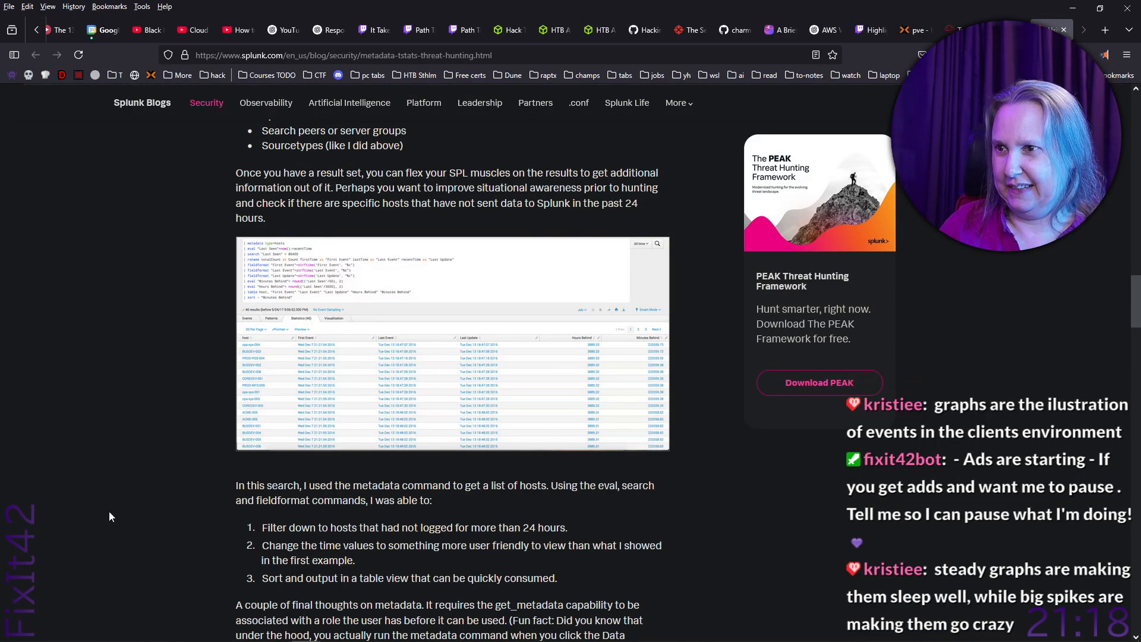
scroll(111, 510, "down", 7)
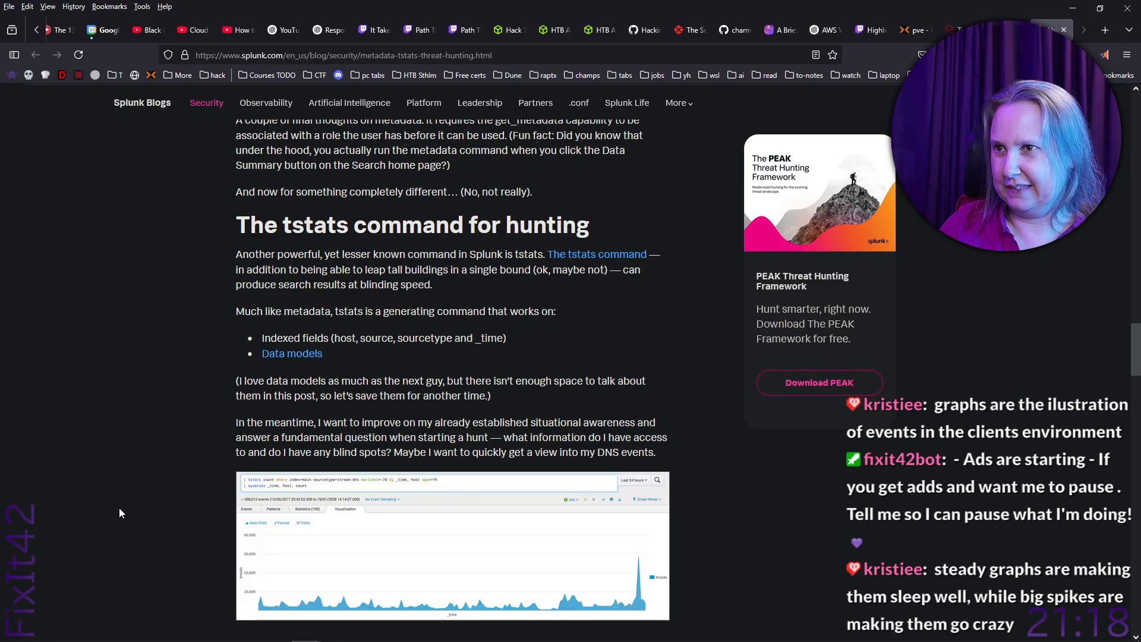
scroll(124, 504, "down", 7)
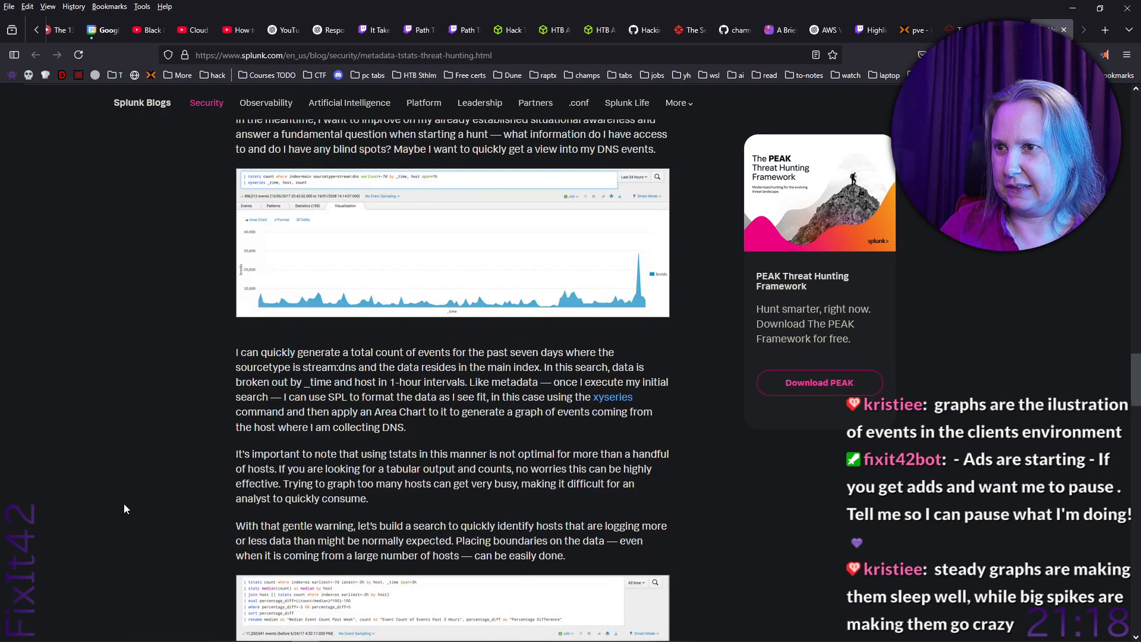
scroll(123, 509, "down", 1)
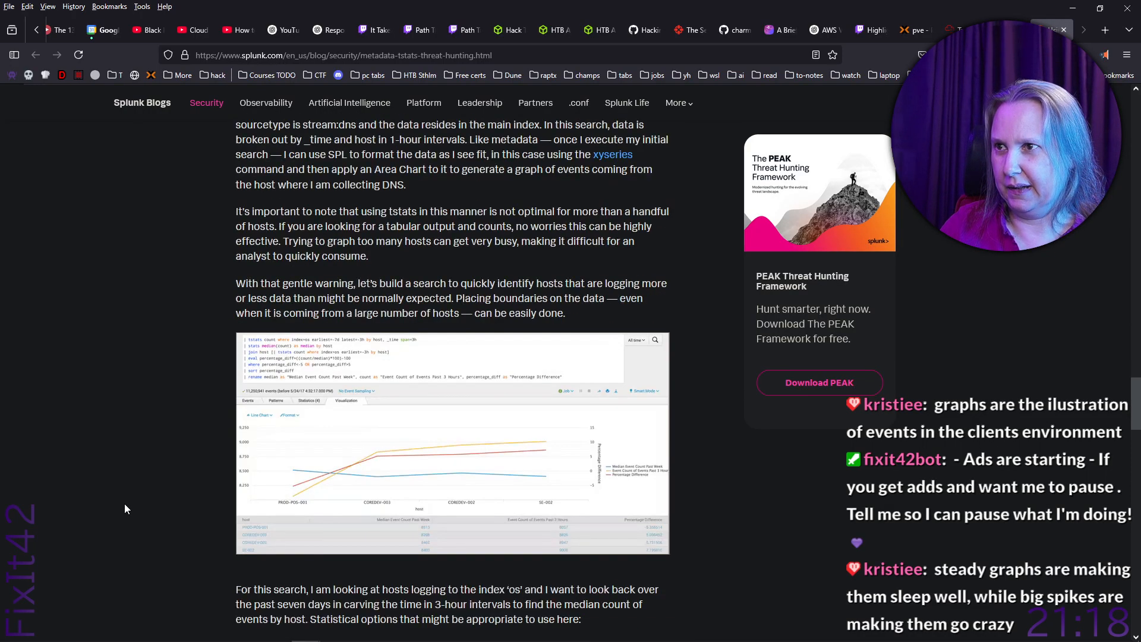
scroll(125, 509, "down", 1)
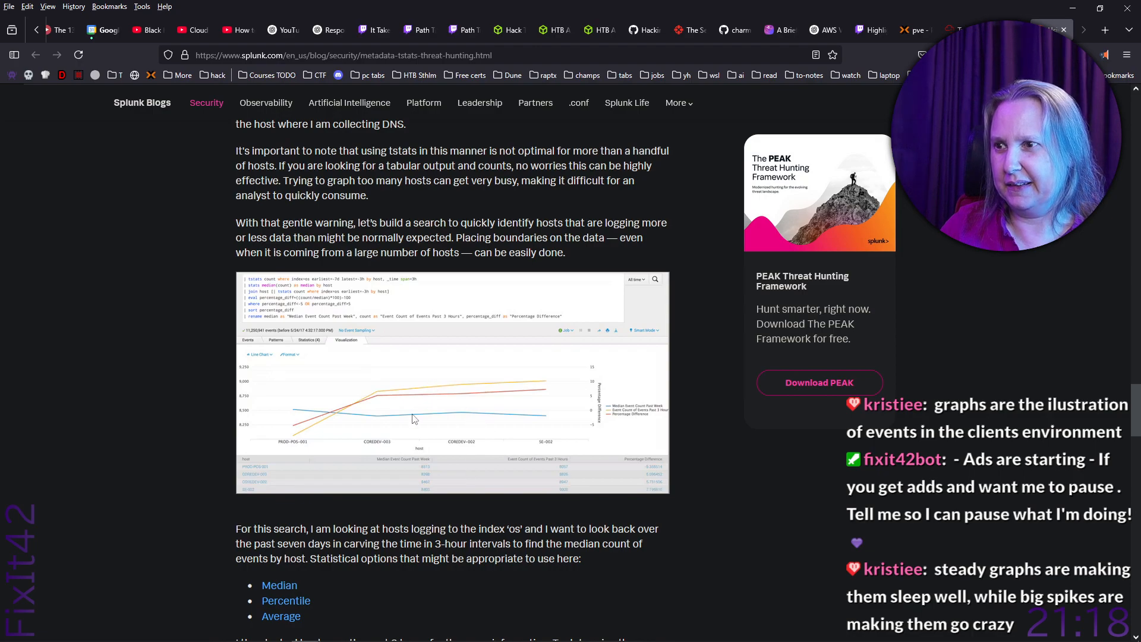
scroll(413, 419, "down", 12)
scroll(413, 422, "up", 5)
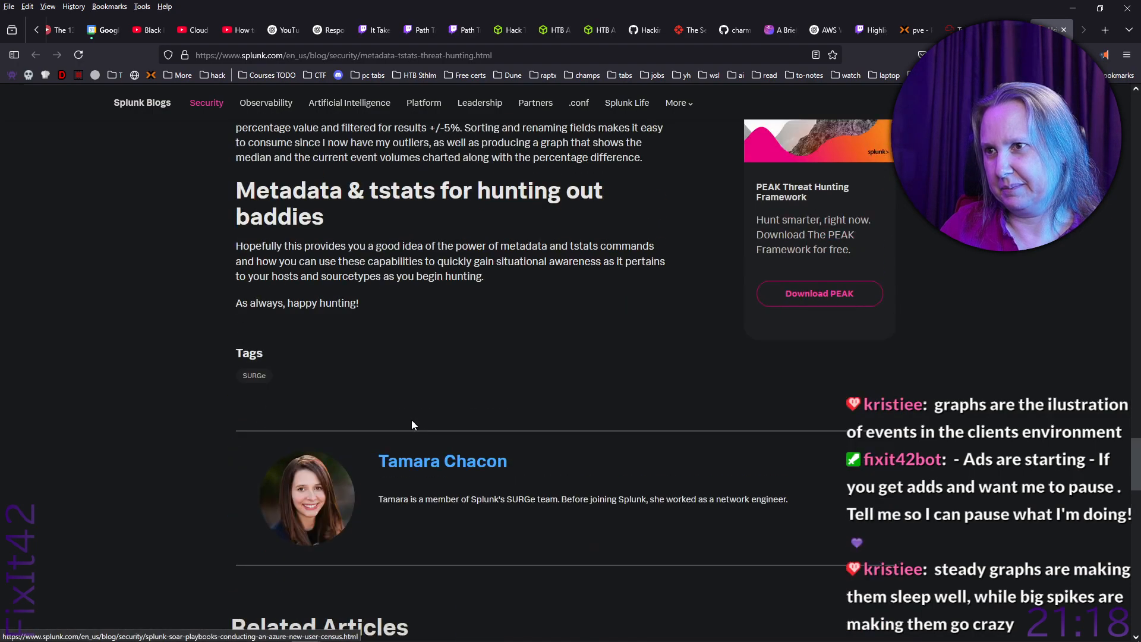
scroll(412, 424, "up", 8)
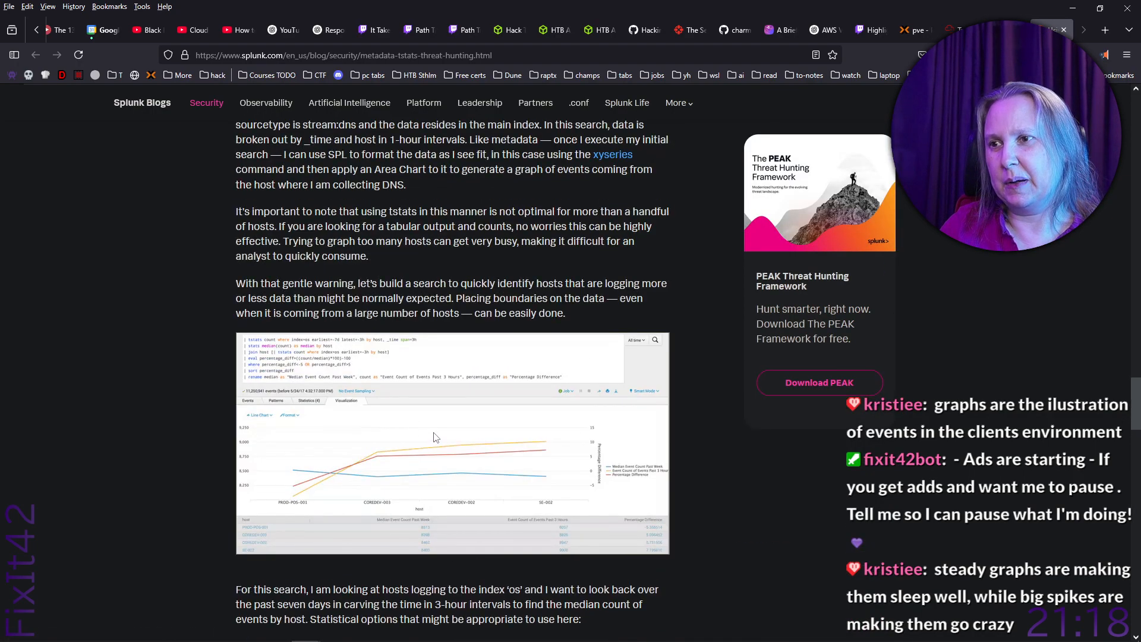
- Open the screenshot of the tstats search for hosts logging abnormal data volumes in its own tab and enlarge it to 290%
right_click(434, 437)
left_click(462, 444)
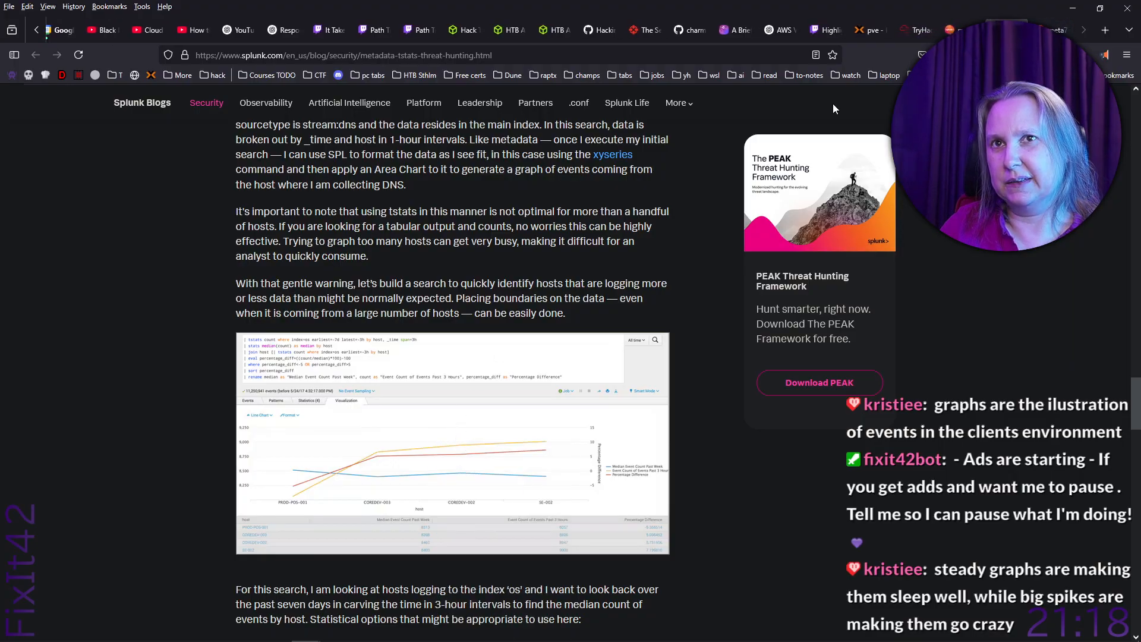
left_click(1050, 30)
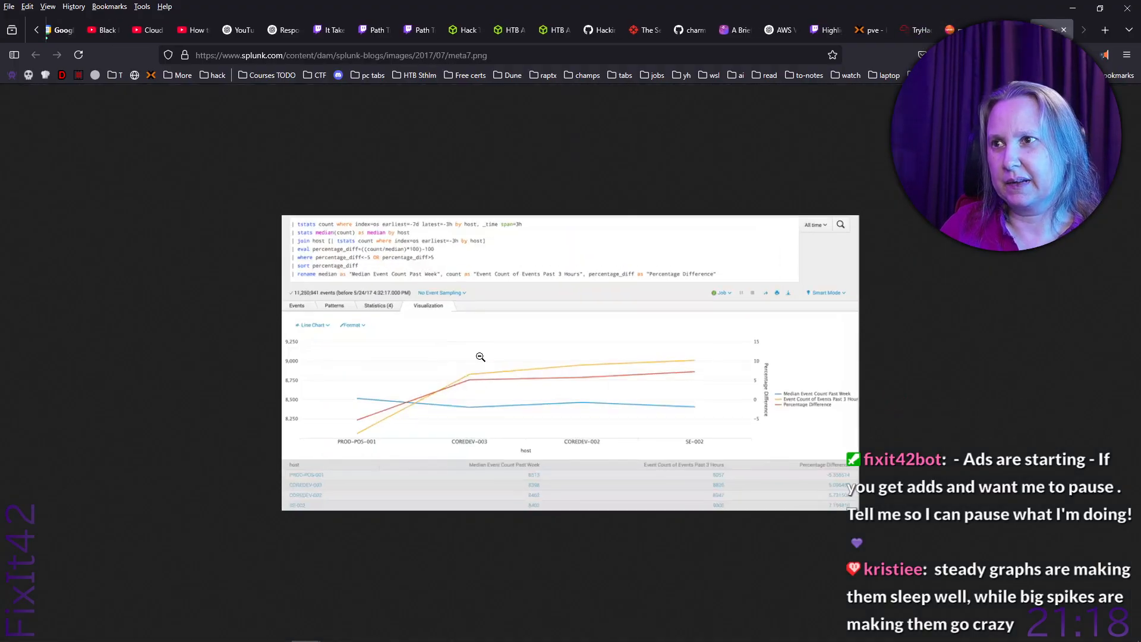
scroll(480, 356, "up", 8)
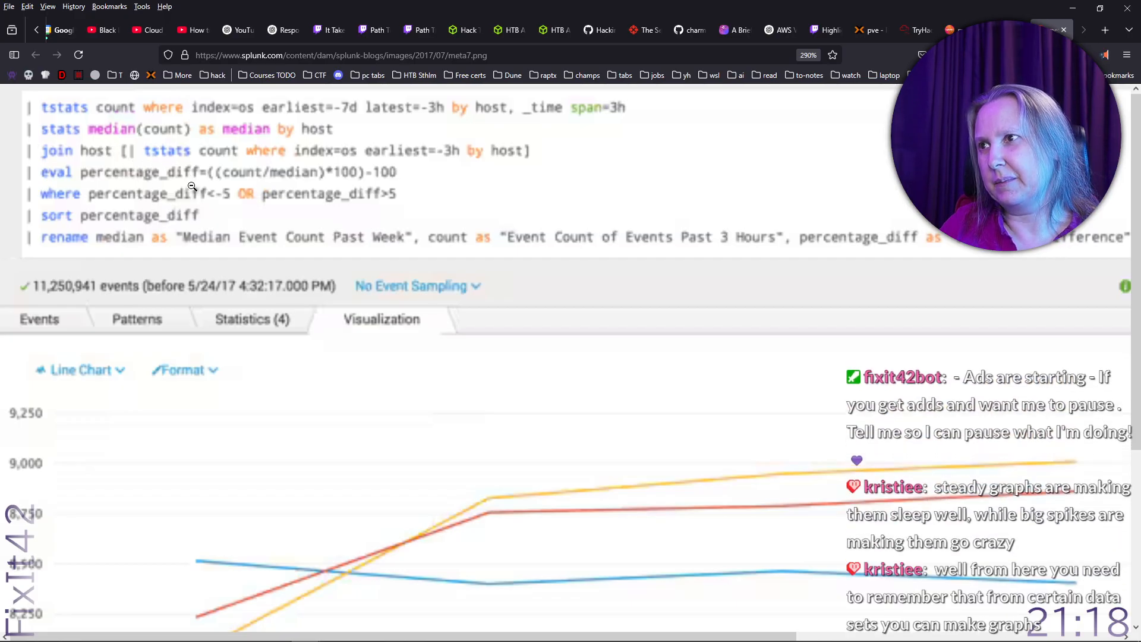
- Look over the line chart, reduce the image to 270% and capture the complete tstats median and percentage_diff query
scroll(191, 450, "down", 3)
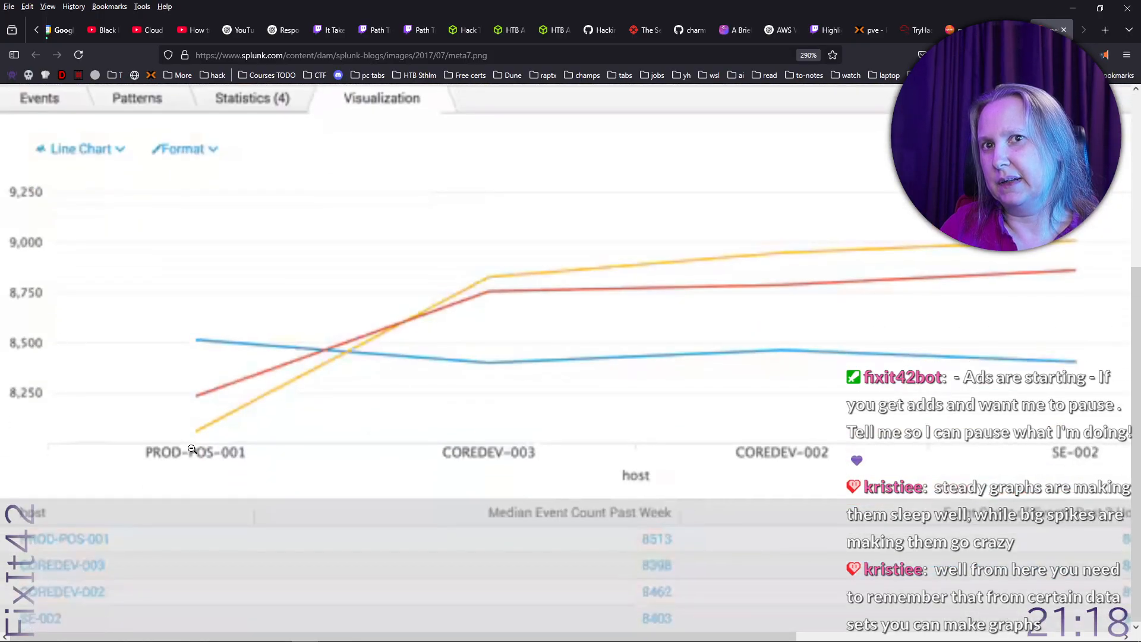
scroll(191, 449, "up", 4)
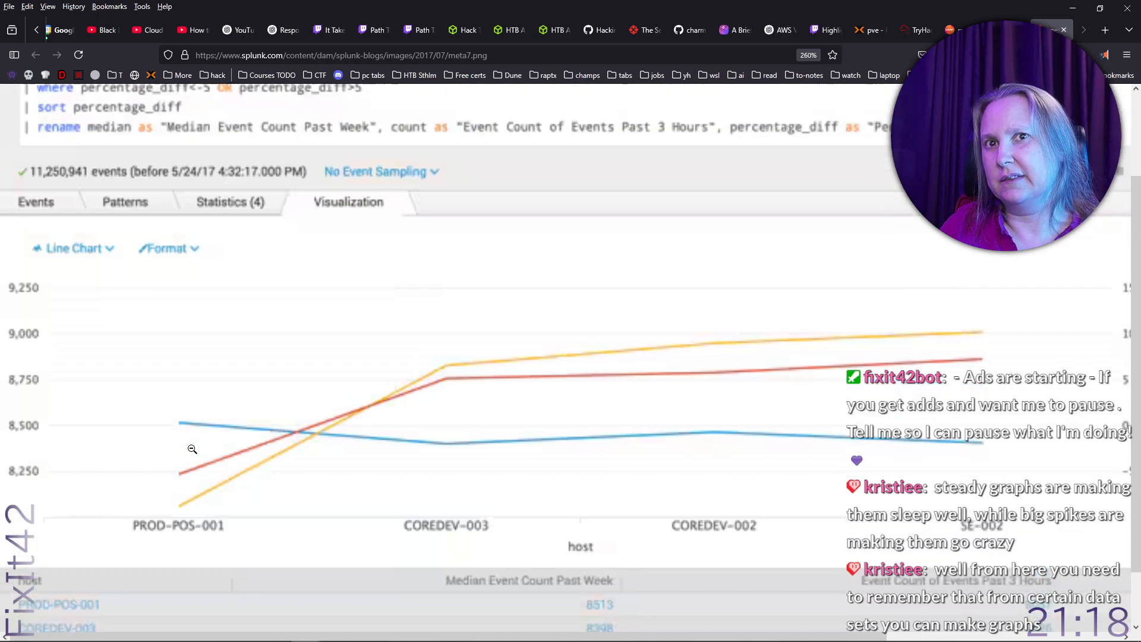
scroll(192, 449, "up", 1)
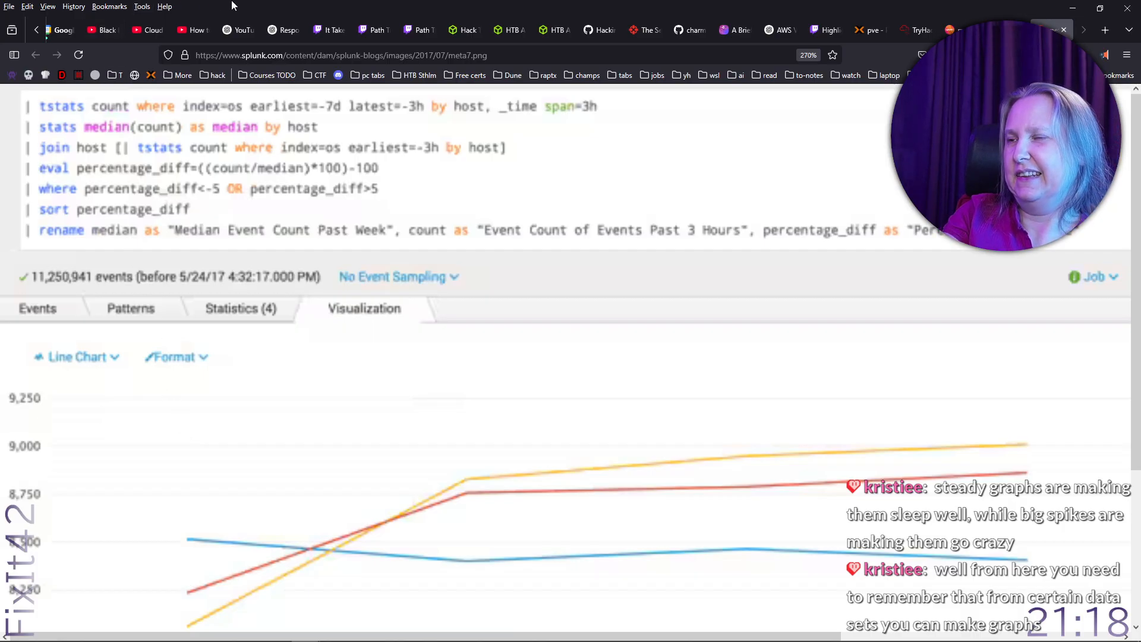
key("ctrl+Print")
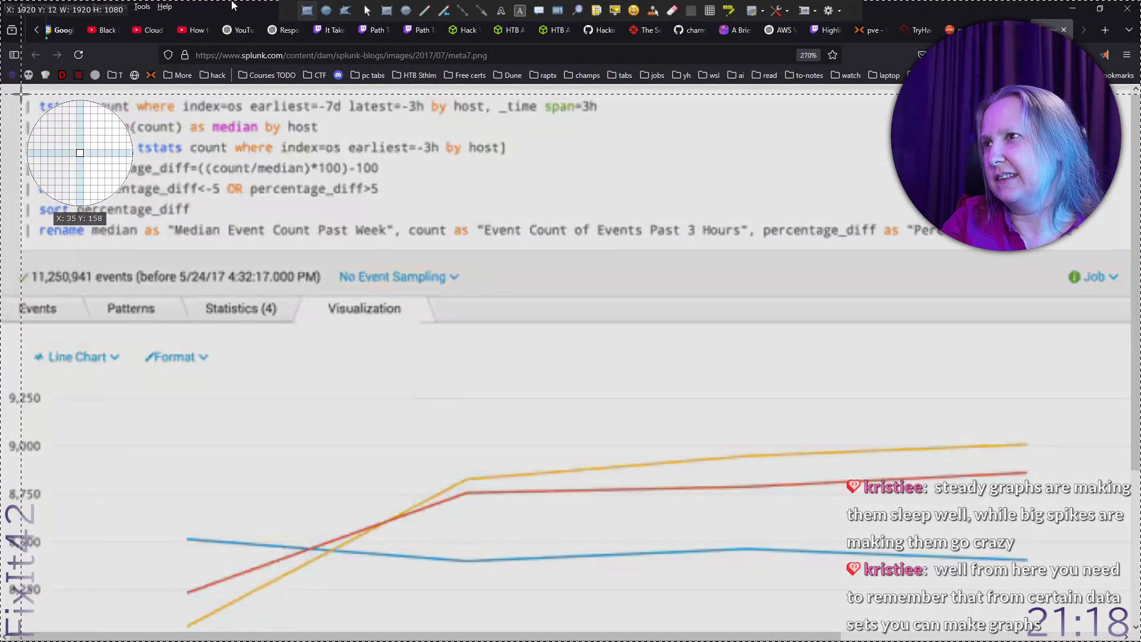
left_click_drag(21, 94, 1084, 244)
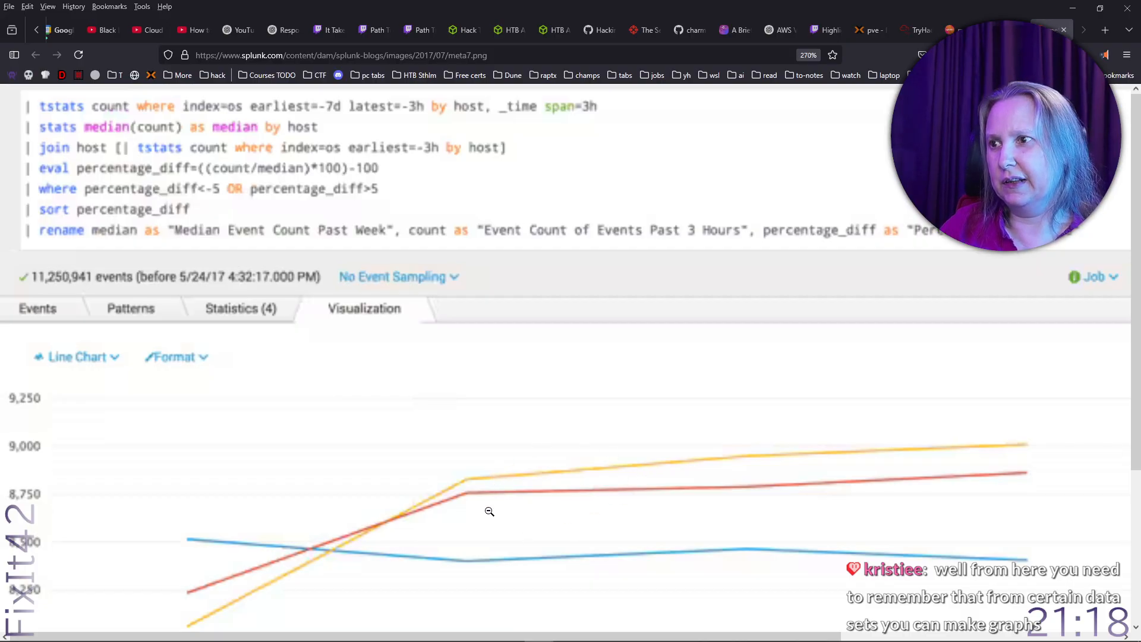
- Restore the image to its normal size and capture the part of the line chart covering PROD-POS-001 and COREDEV-003
scroll(571, 497, "down", 3)
scroll(565, 479, "down", 2)
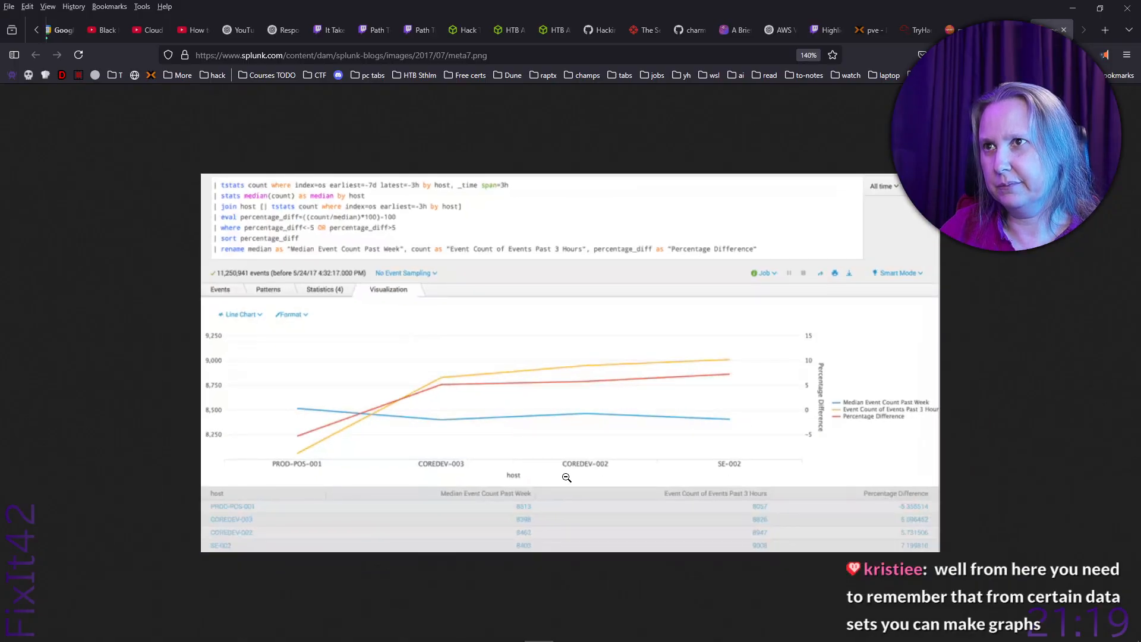
scroll(566, 478, "down", 1)
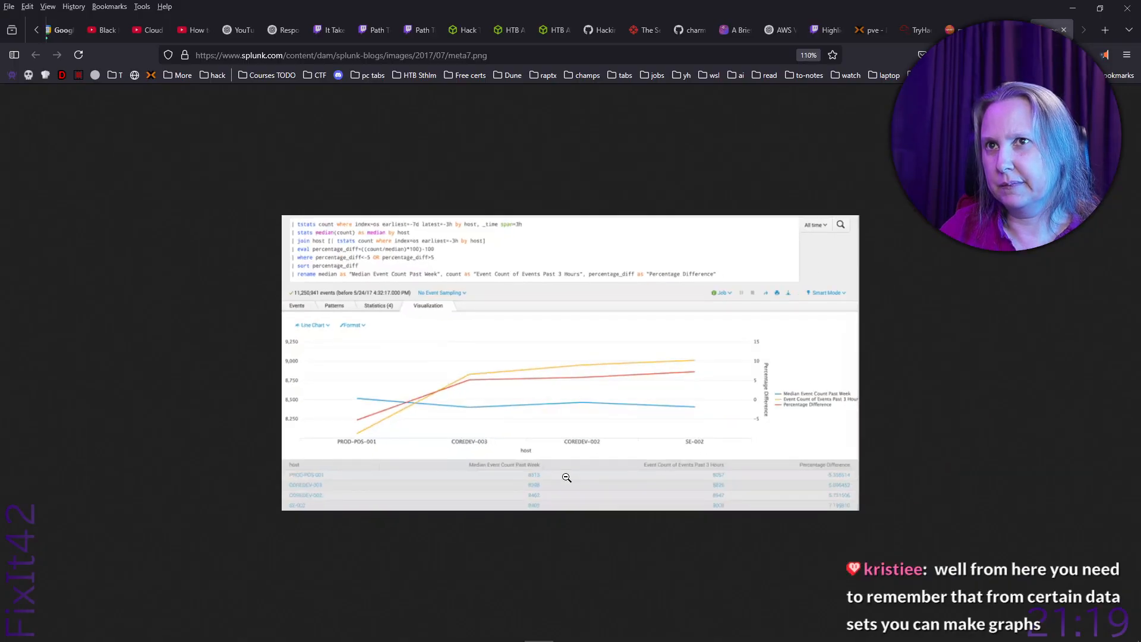
scroll(567, 477, "down", 1)
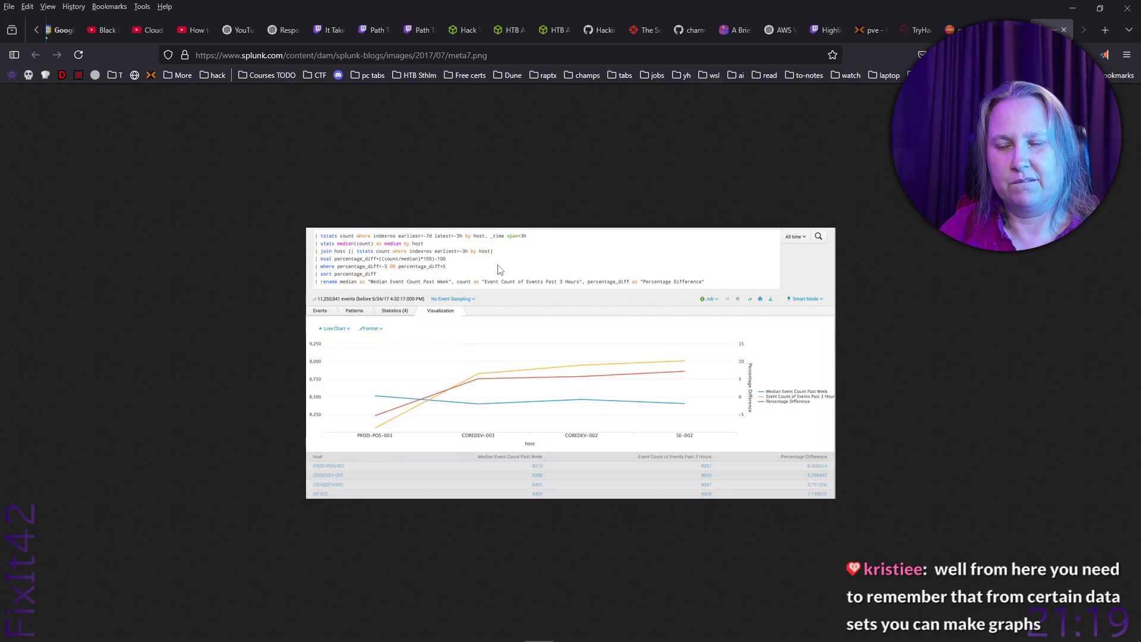
key("Print")
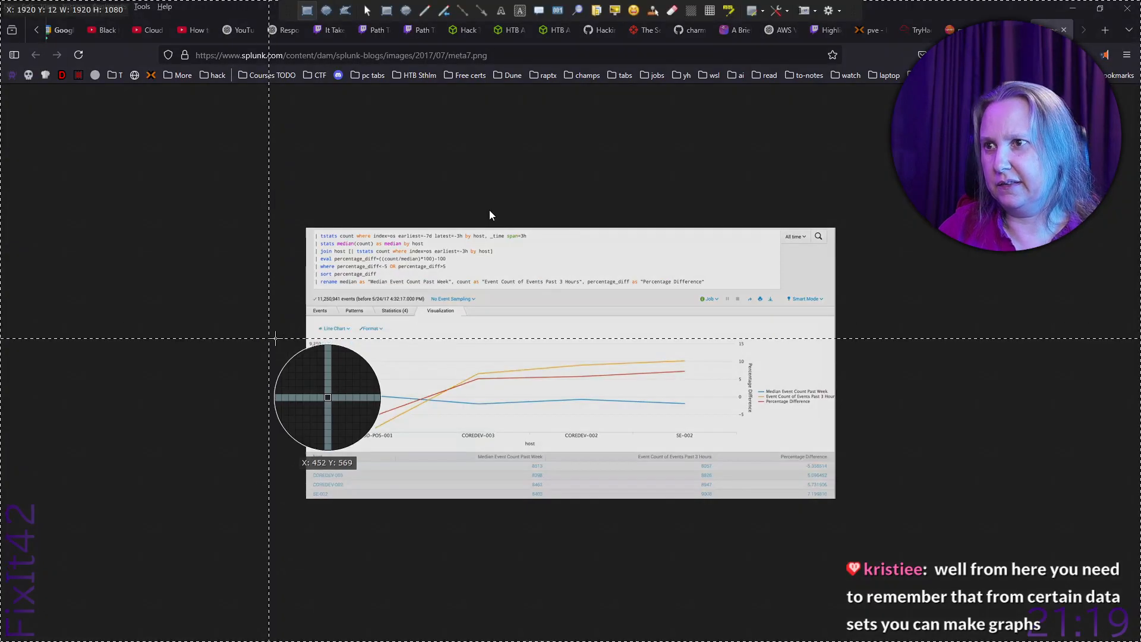
left_click_drag(309, 323, 518, 440)
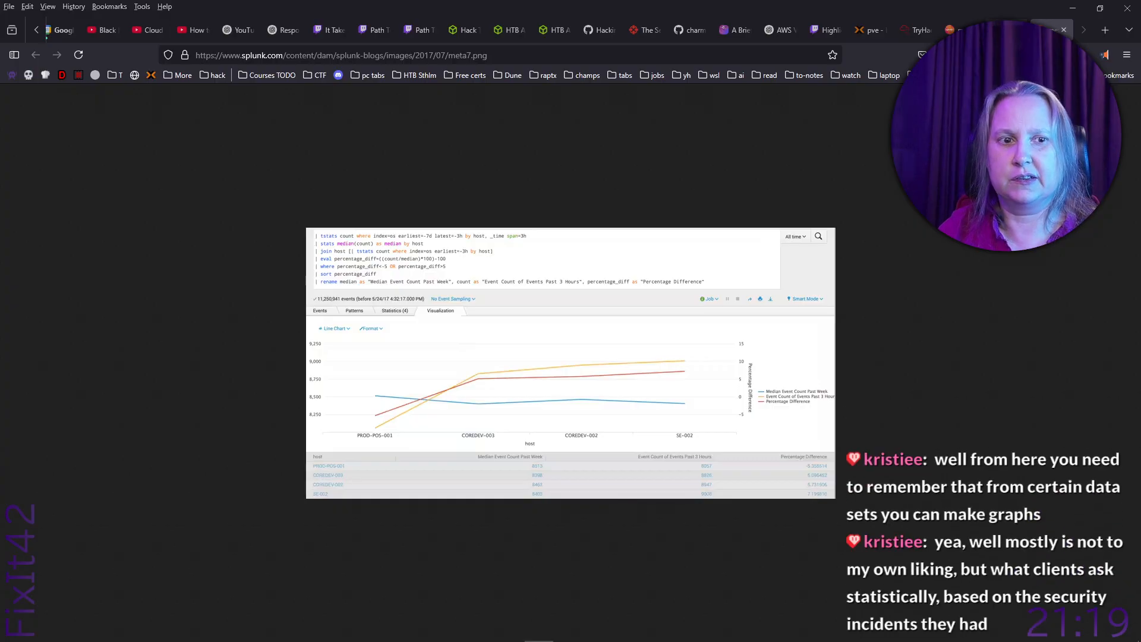
- Go back to the blog, reopen the tstats DNS screenshot in its own tab and capture the first part of its area chart
left_click(1006, 30)
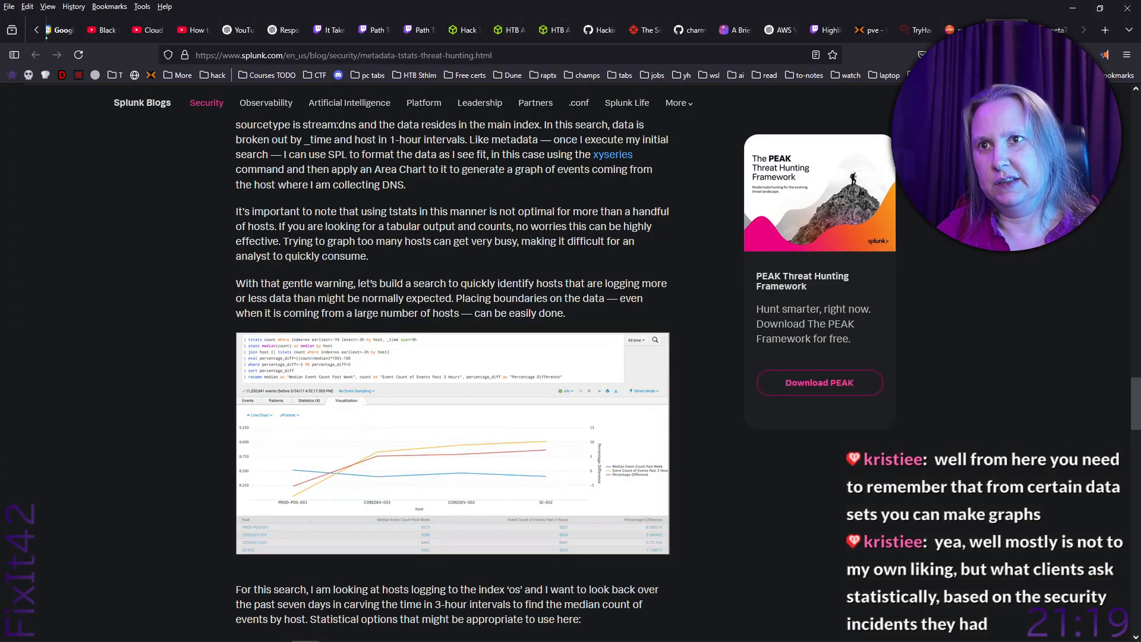
scroll(521, 428, "up", 10)
scroll(522, 441, "down", 4)
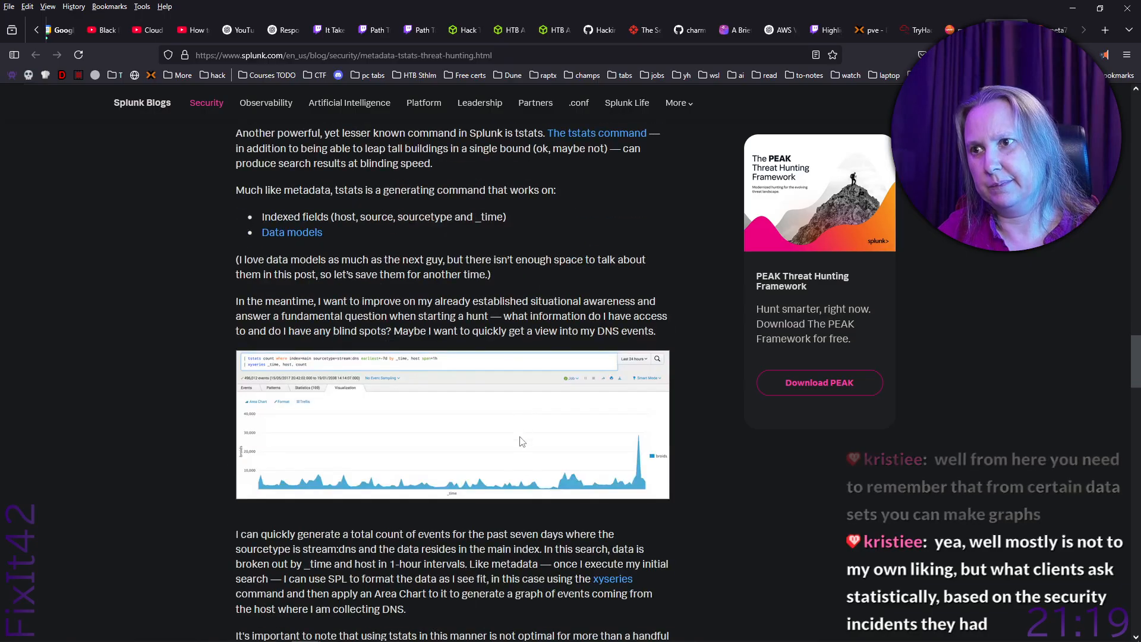
right_click(470, 441)
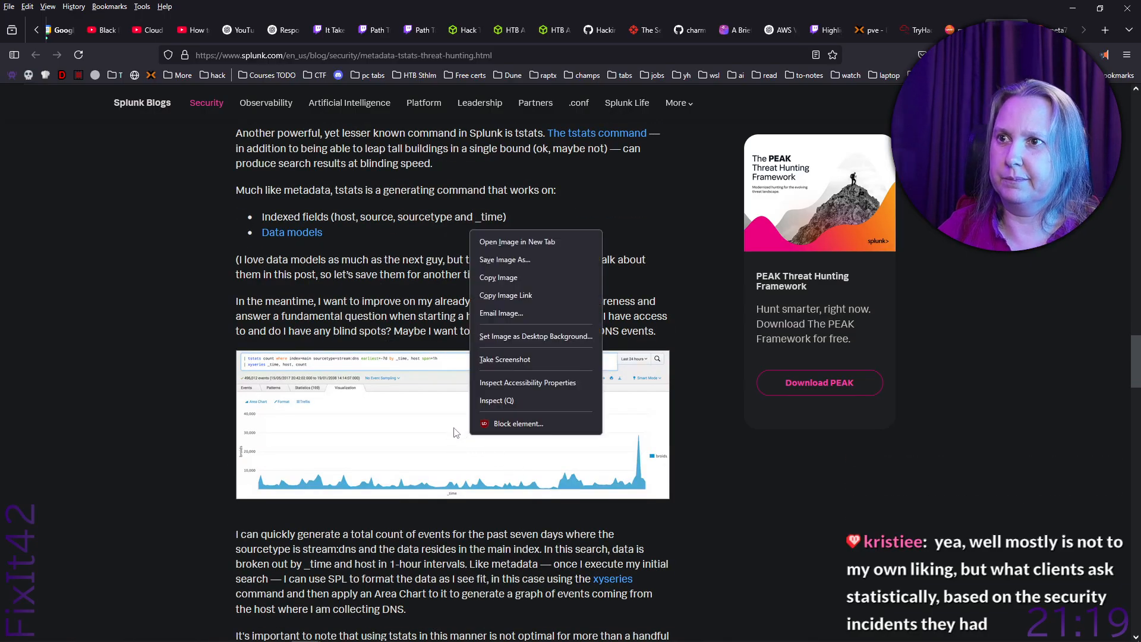
left_click(507, 242)
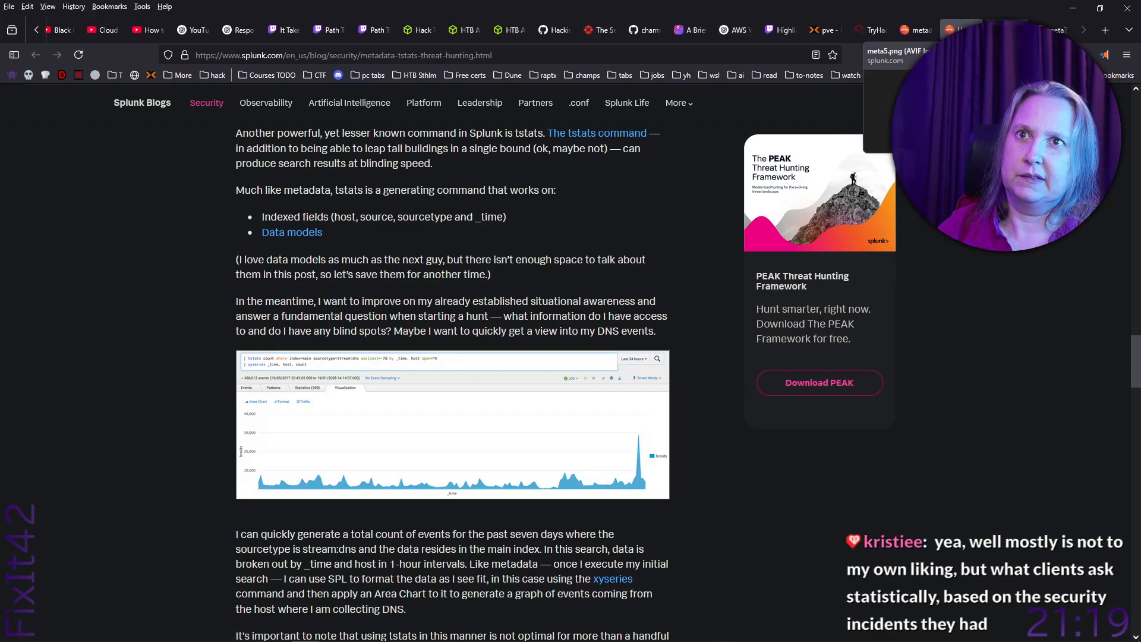
left_click(1007, 30)
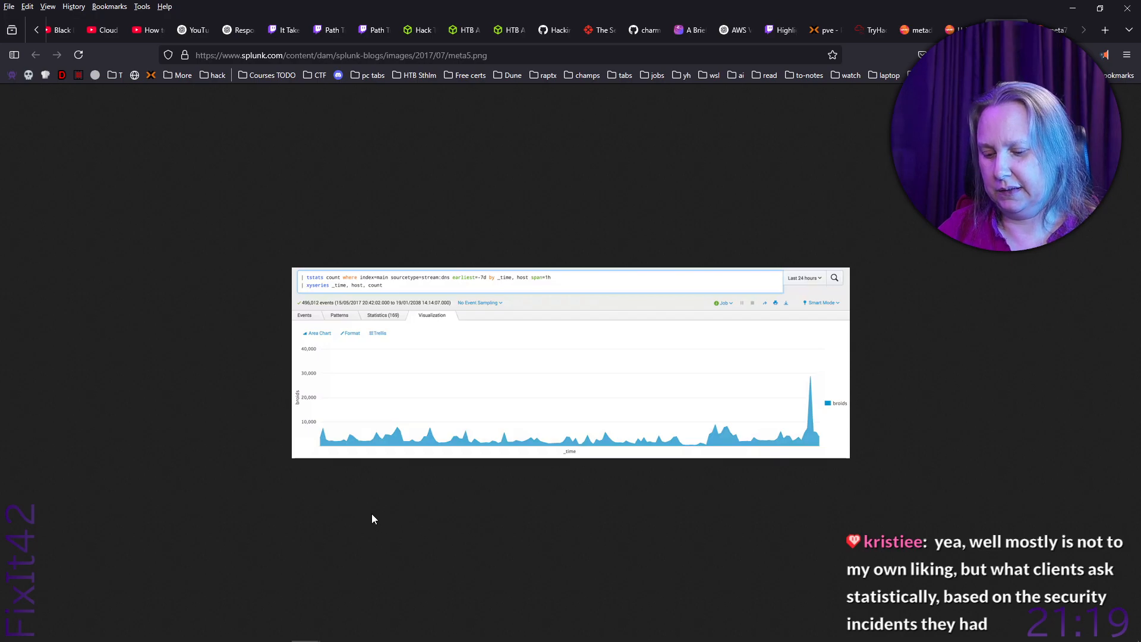
key("Print")
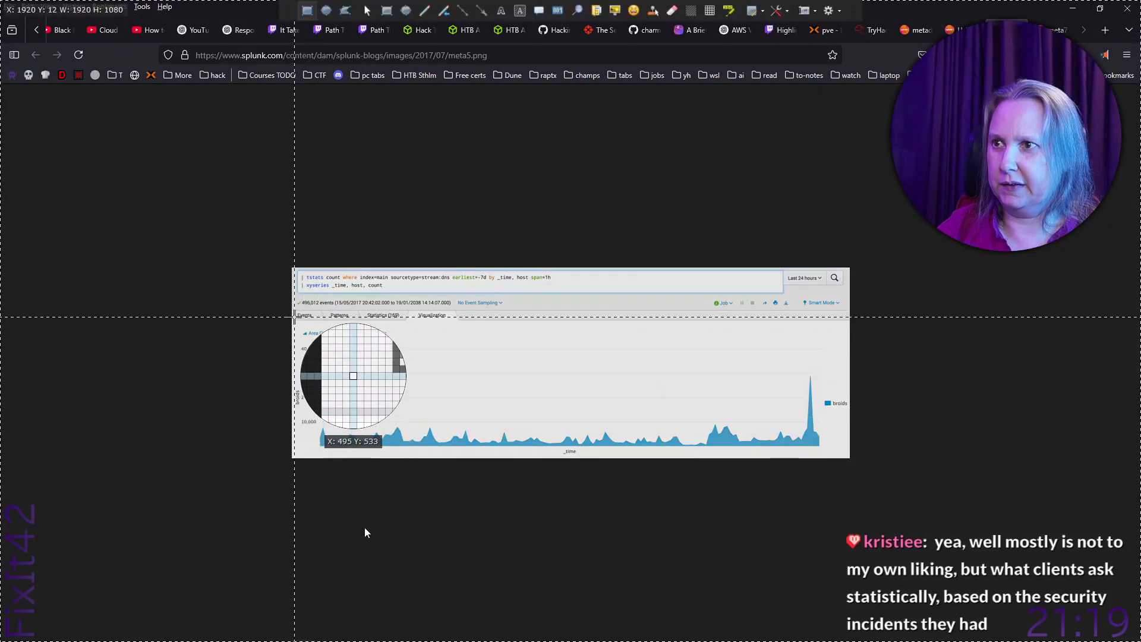
left_click_drag(294, 310, 485, 449)
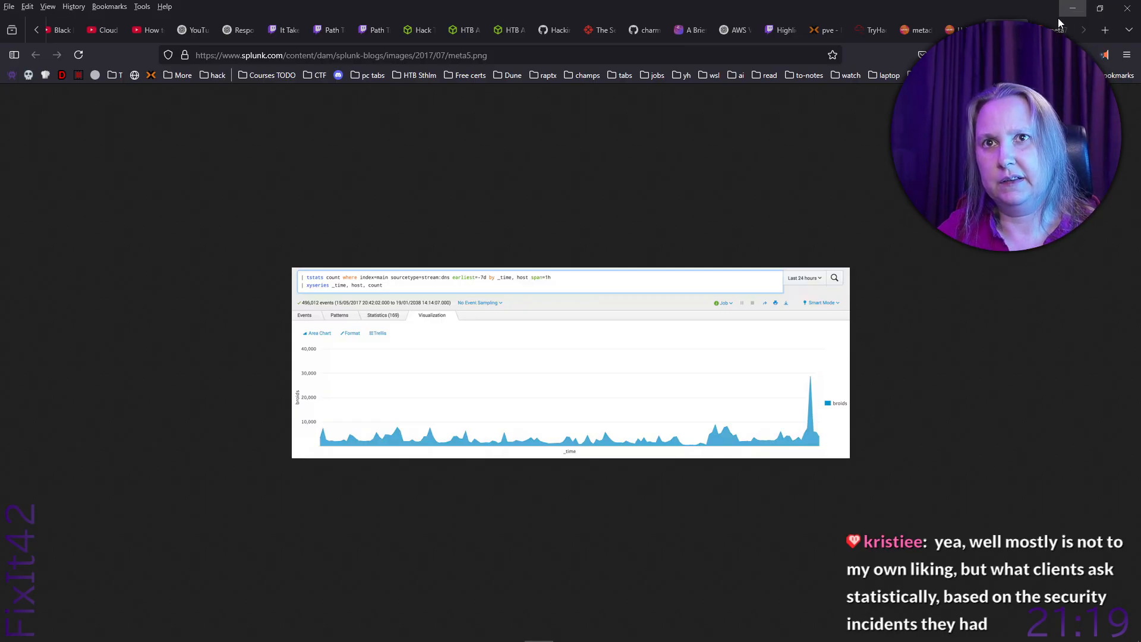
- Close both image tabs and review the blog's metadata examples for sourcetypes, hosts and hosts silent for 24 hours
left_click(1019, 30)
left_click(1019, 30)
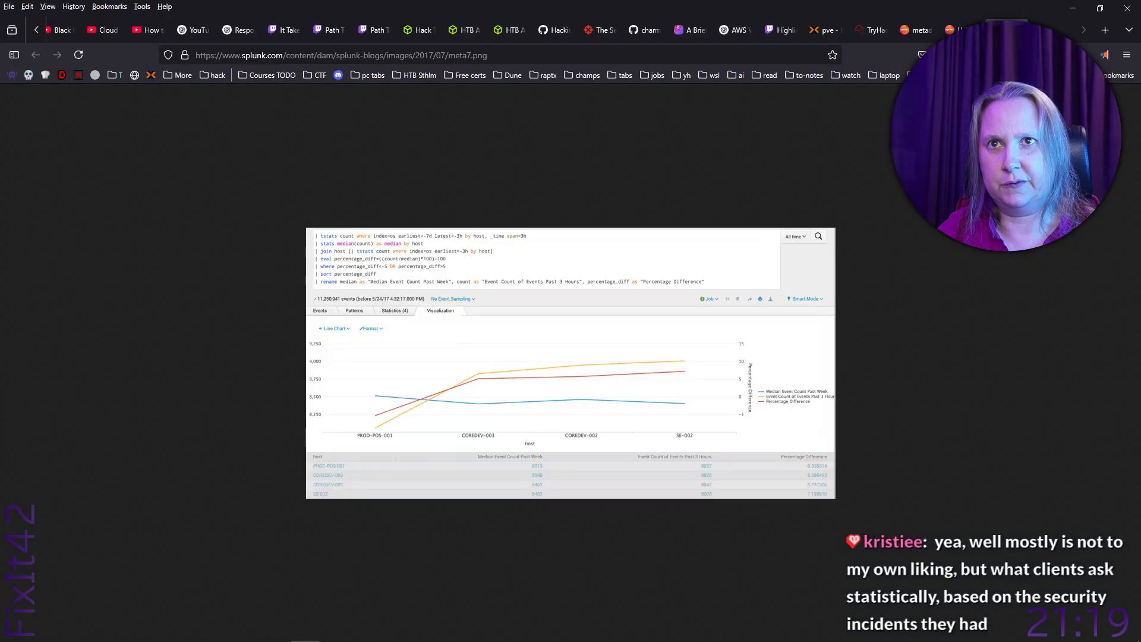
left_click(1019, 30)
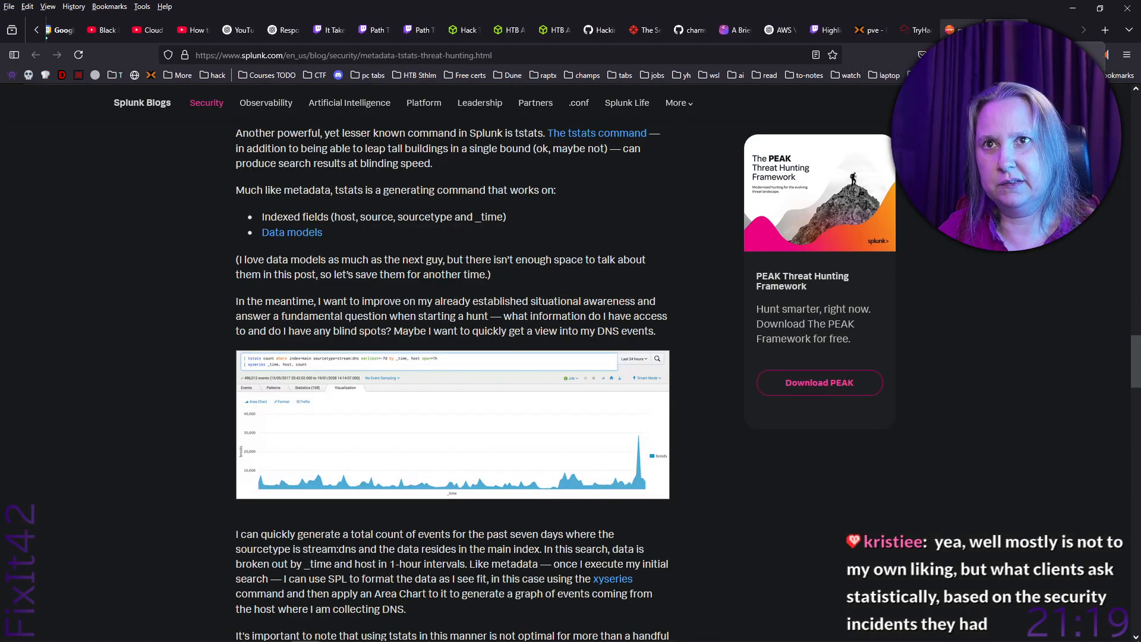
scroll(521, 388, "up", 10)
scroll(521, 387, "up", 6)
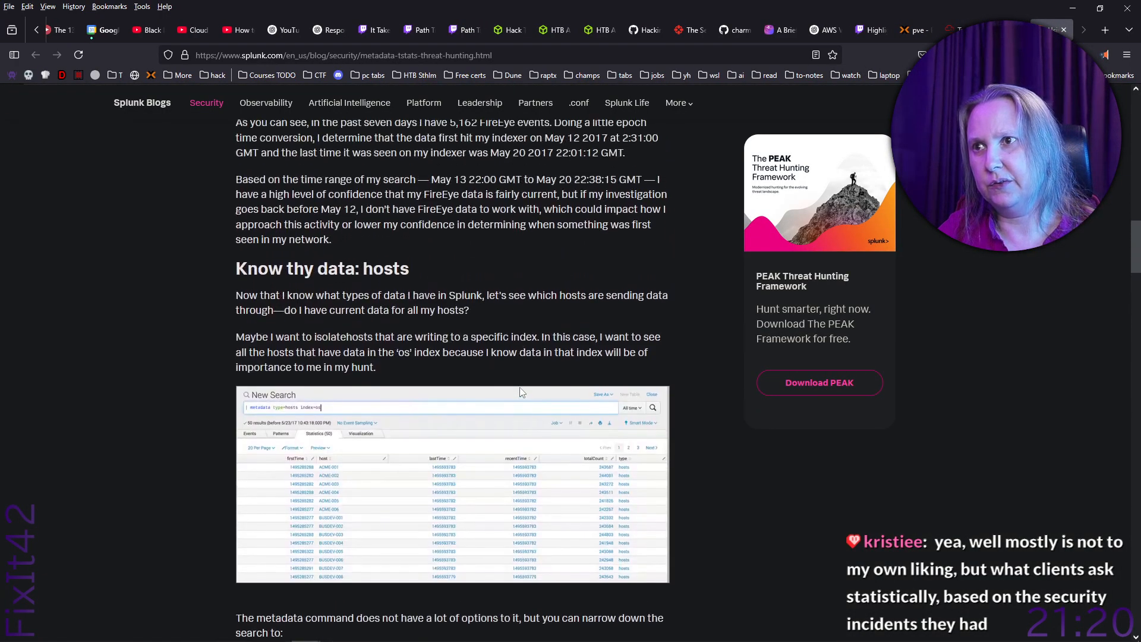
scroll(521, 392, "down", 4)
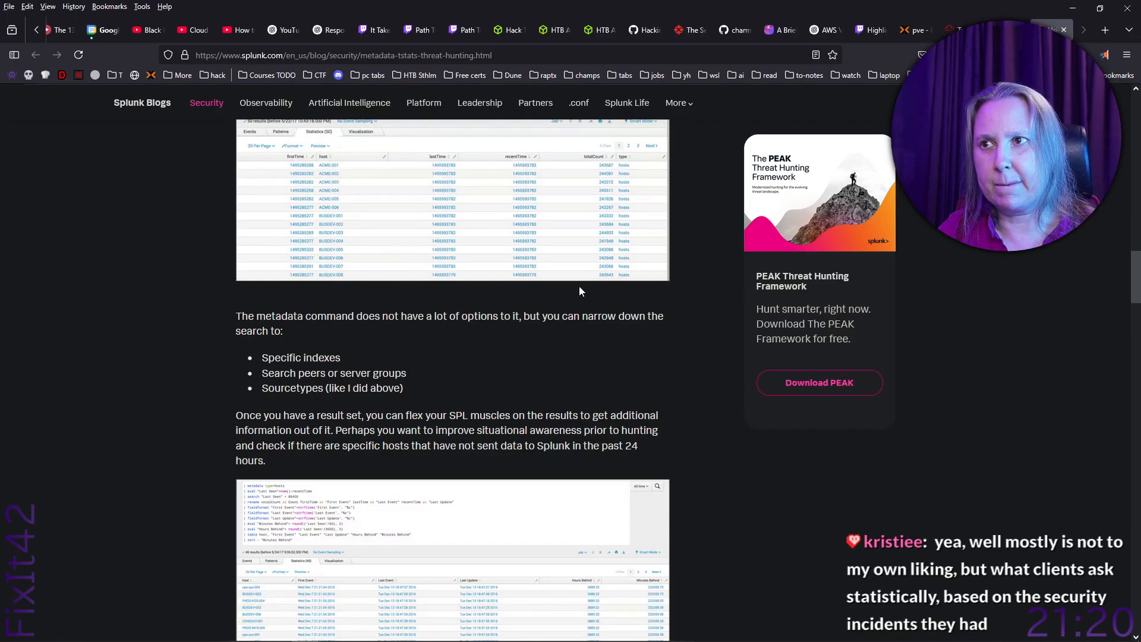
scroll(432, 440, "up", 4)
scroll(434, 446, "down", 5)
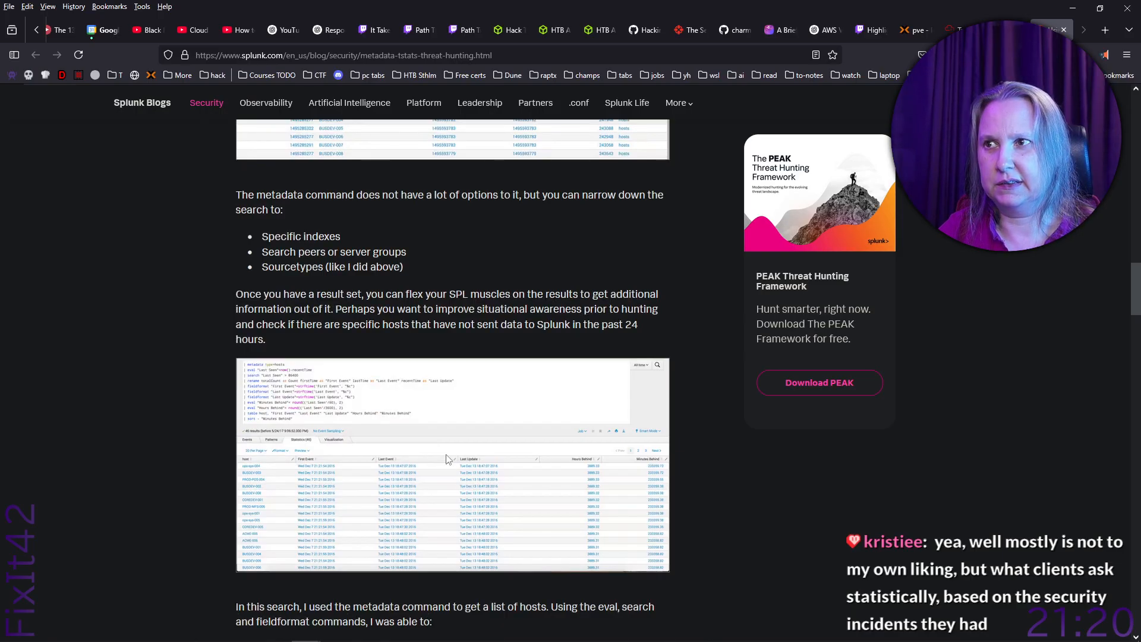
scroll(446, 457, "up", 15)
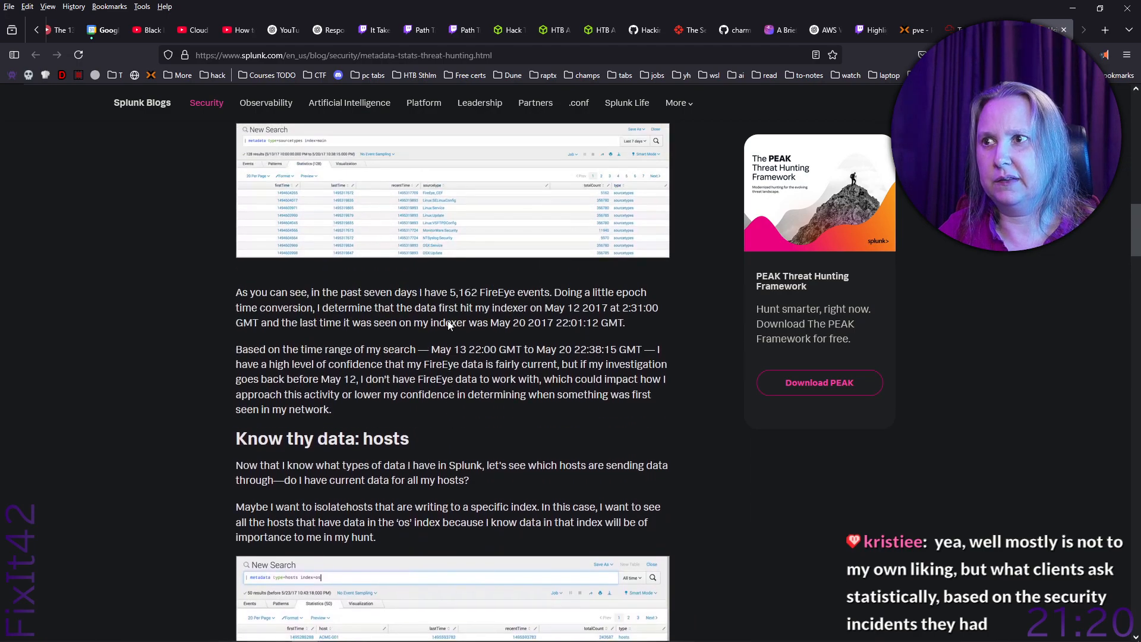
scroll(445, 323, "down", 15)
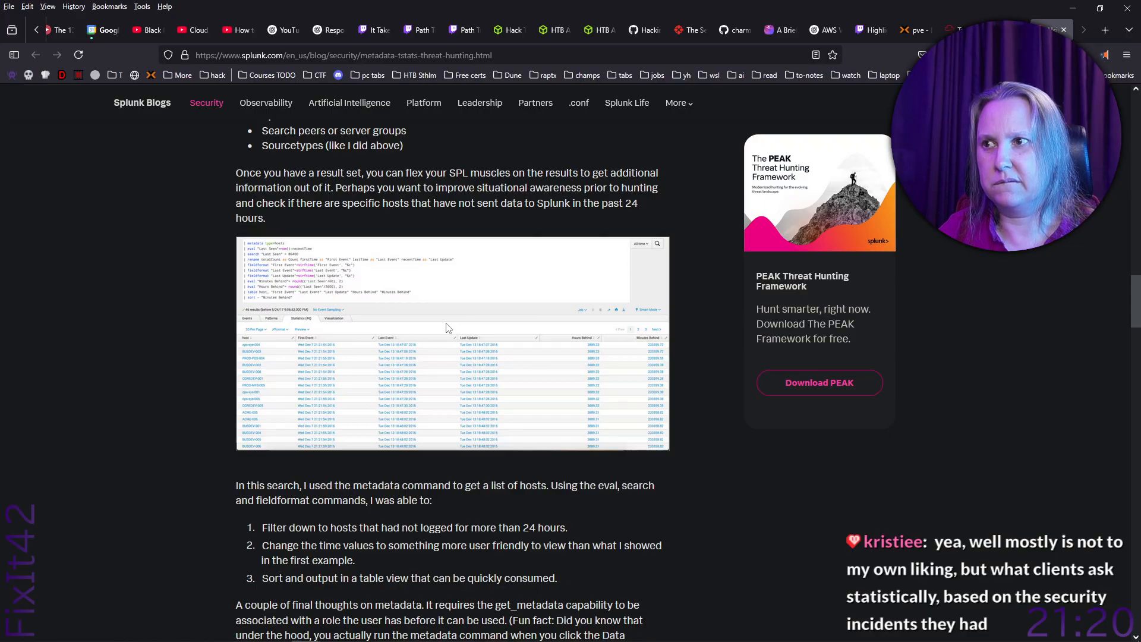
- Open the silent-hosts metadata screenshot in its own tab, enlarge it to 180% and capture the first columns of its results table
right_click(326, 360)
left_click(357, 372)
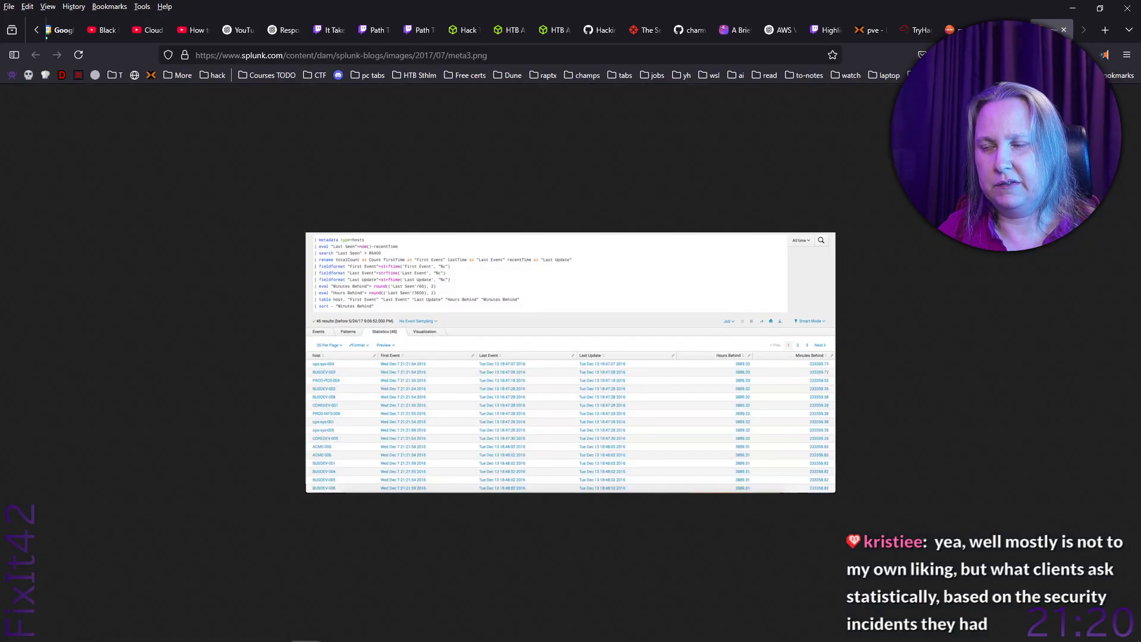
scroll(441, 403, "up", 2)
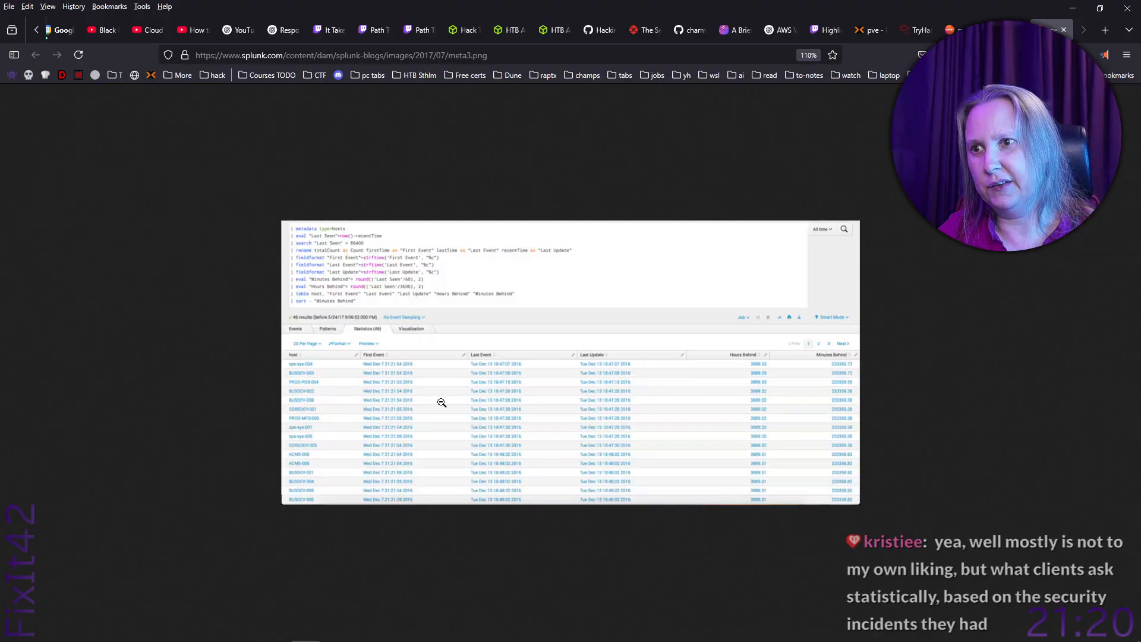
scroll(442, 403, "up", 2)
scroll(442, 403, "up", 1)
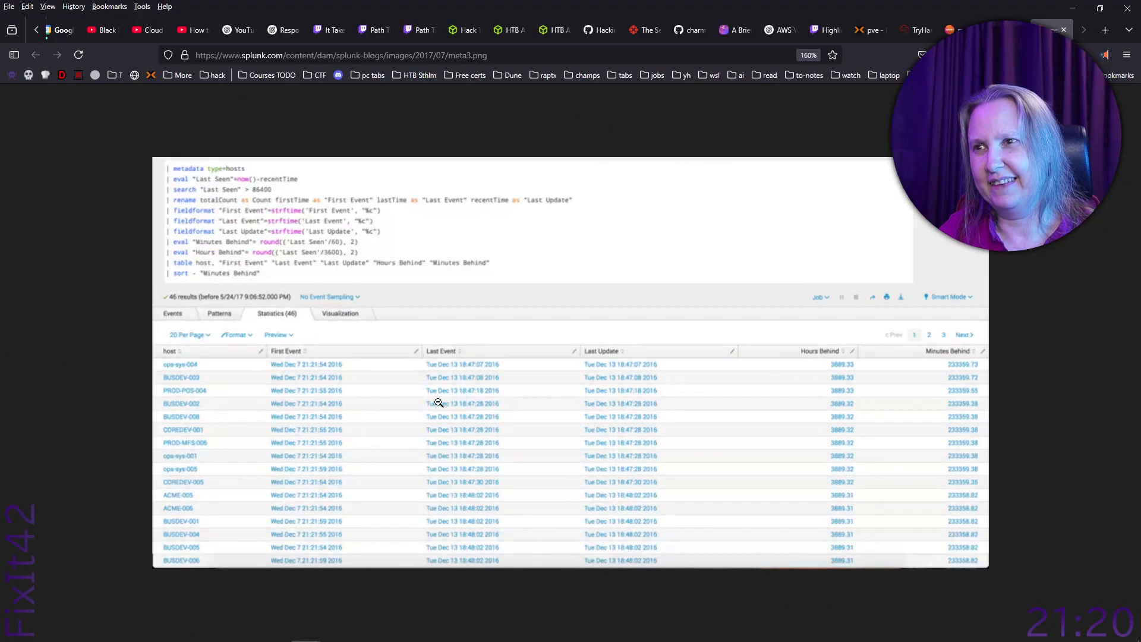
scroll(333, 364, "up", 1)
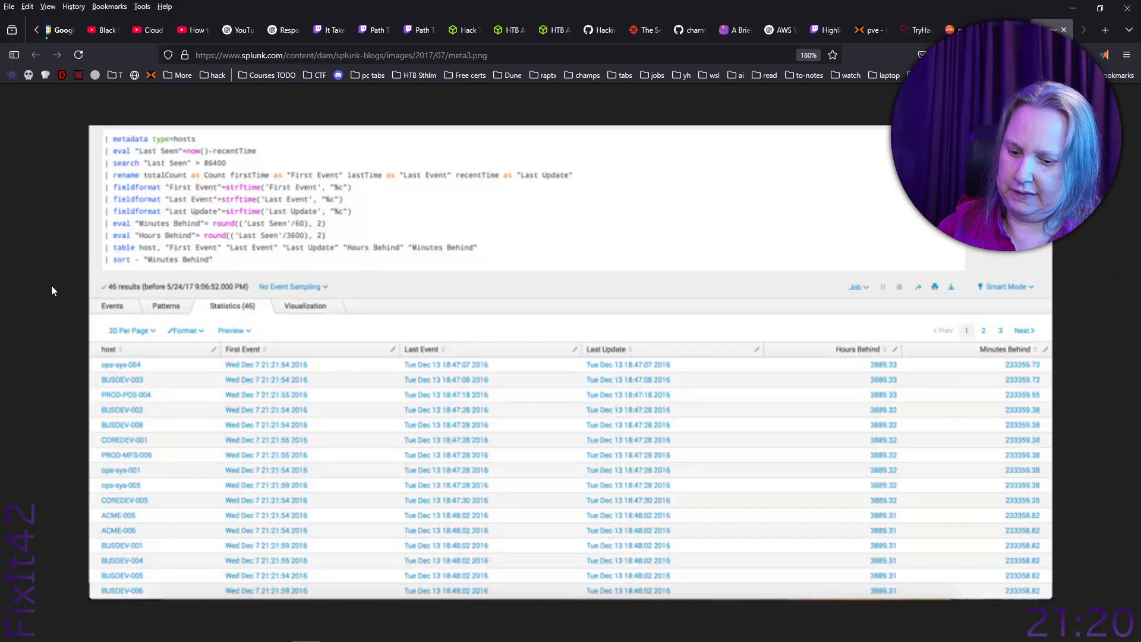
key("ctrl+Print")
left_click_drag(90, 297, 499, 435)
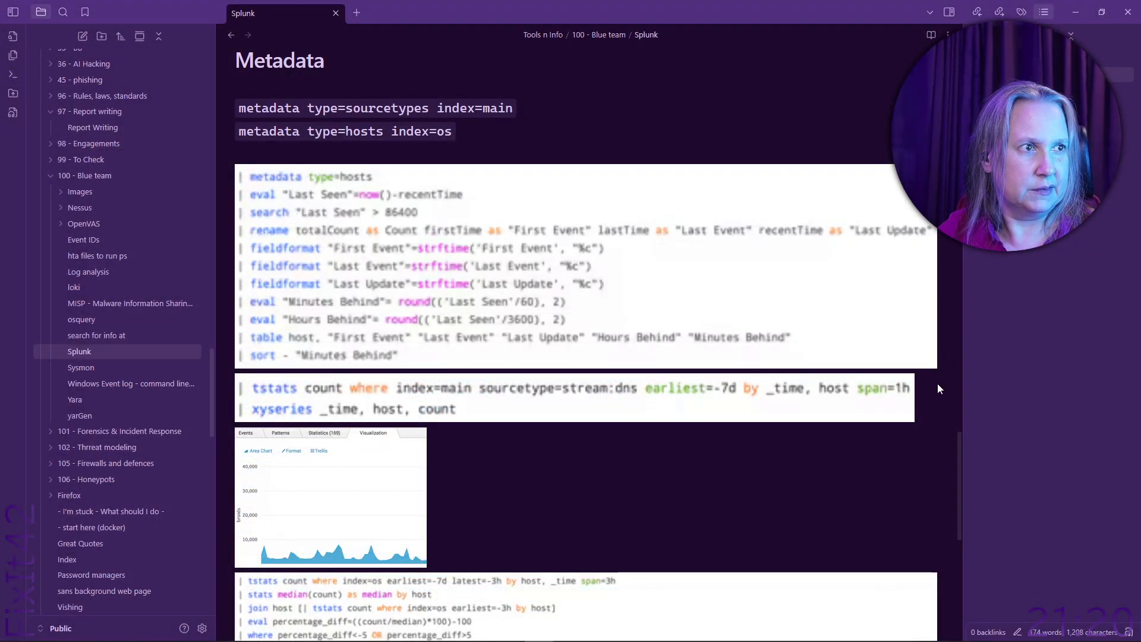
- Insert the captured silent-hosts results table on its own line between the metadata hosts query image and the tstats DNS query image
key("Down")
key("Up")
key("Up")
key("Up")
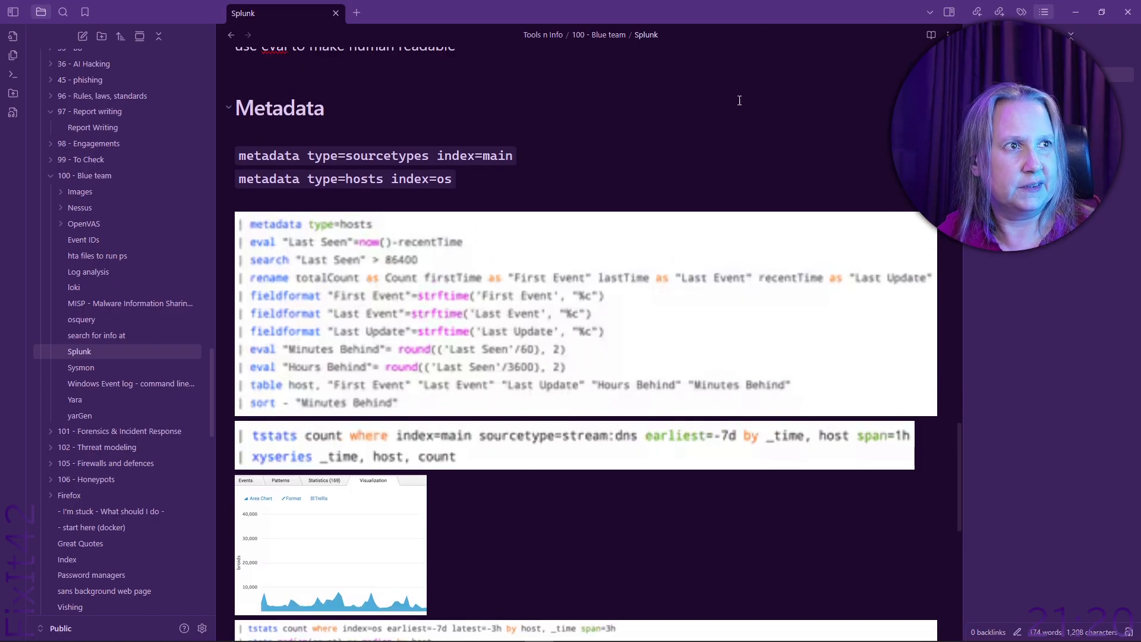
key("Down")
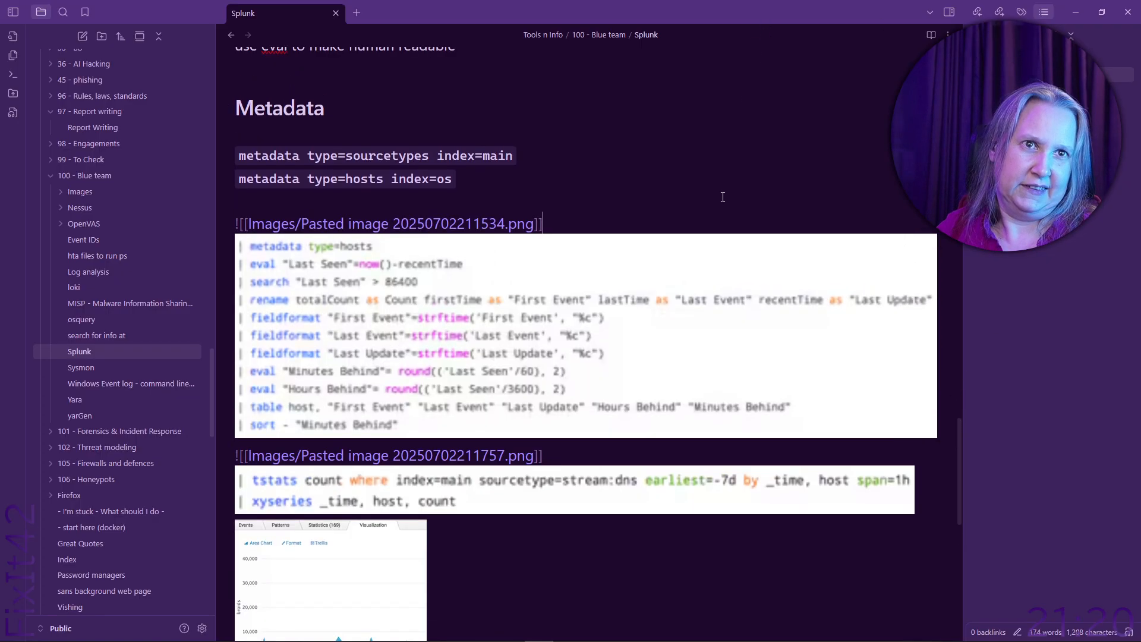
key("Down")
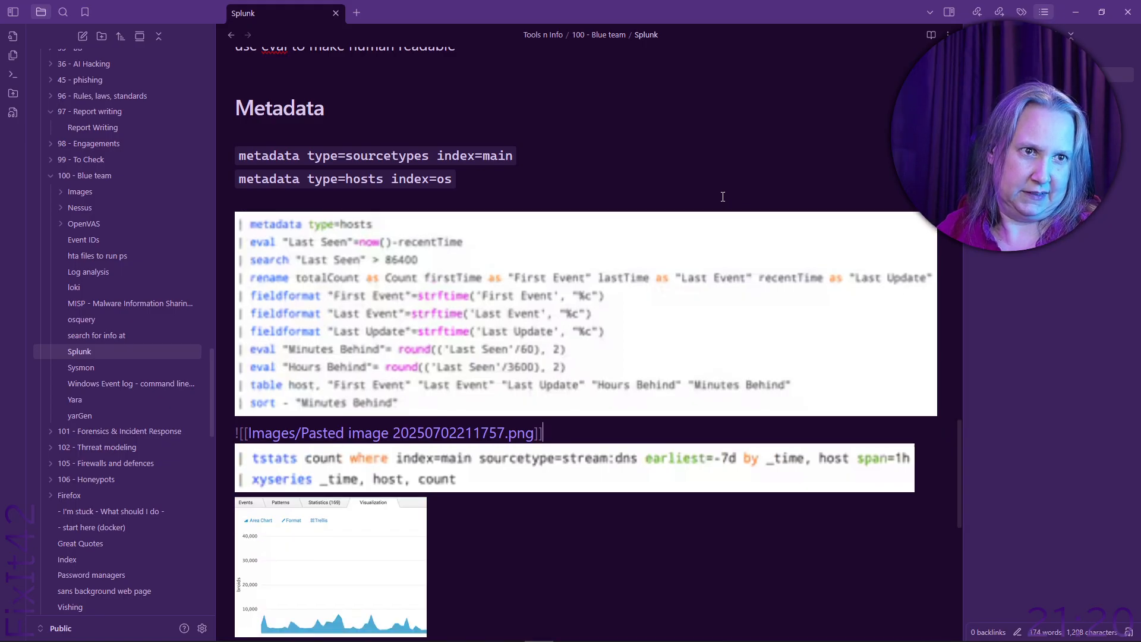
key("Home")
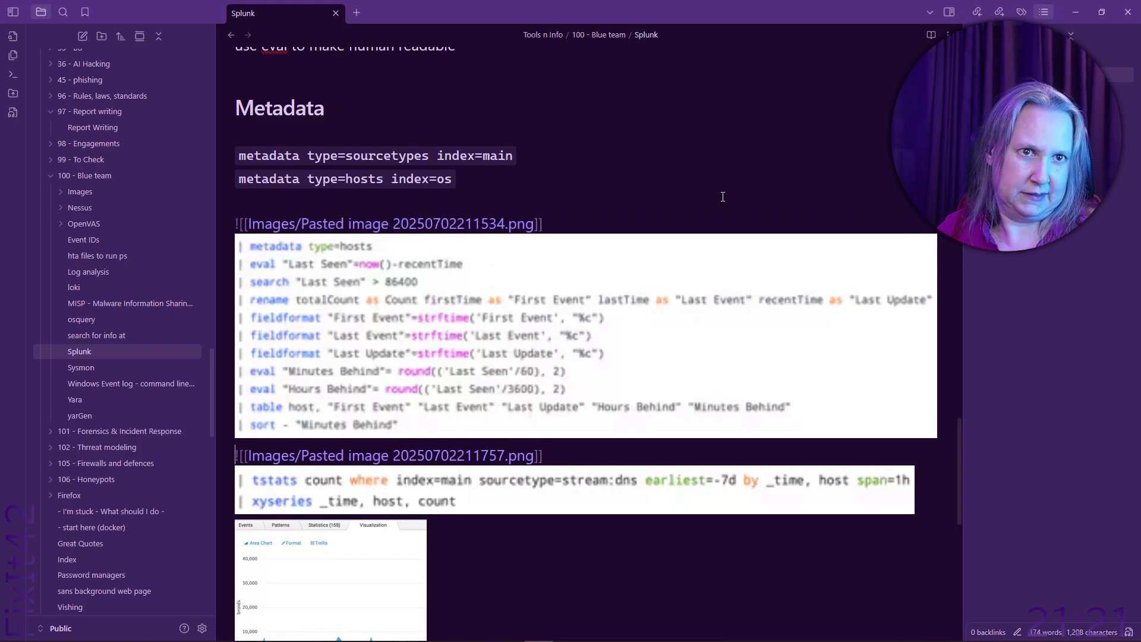
key("Return")
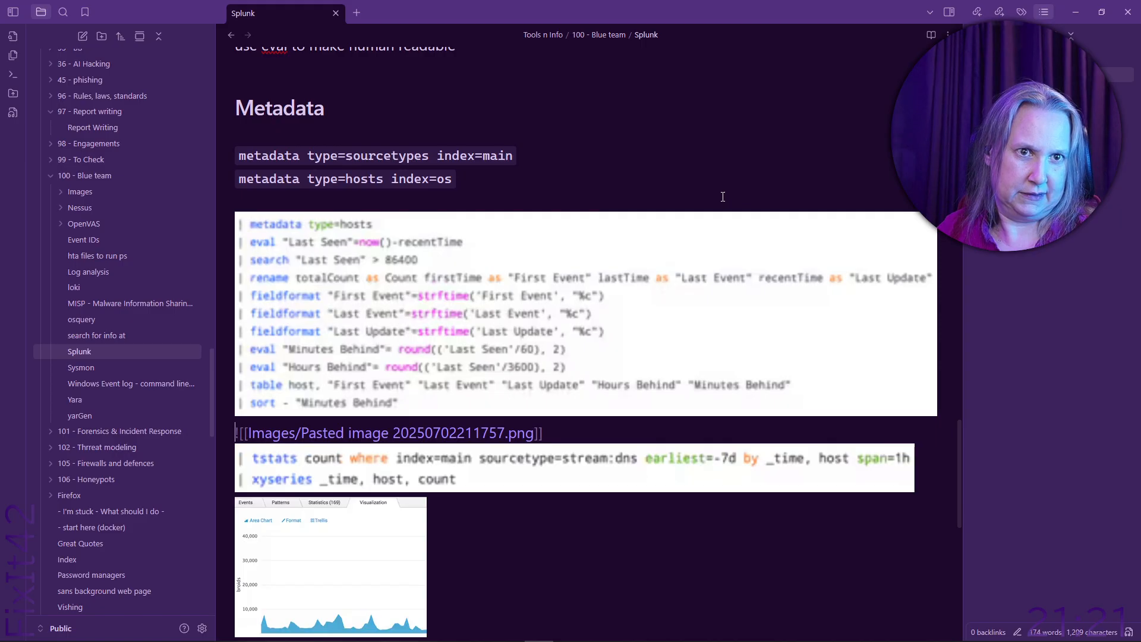
key("BackSpace")
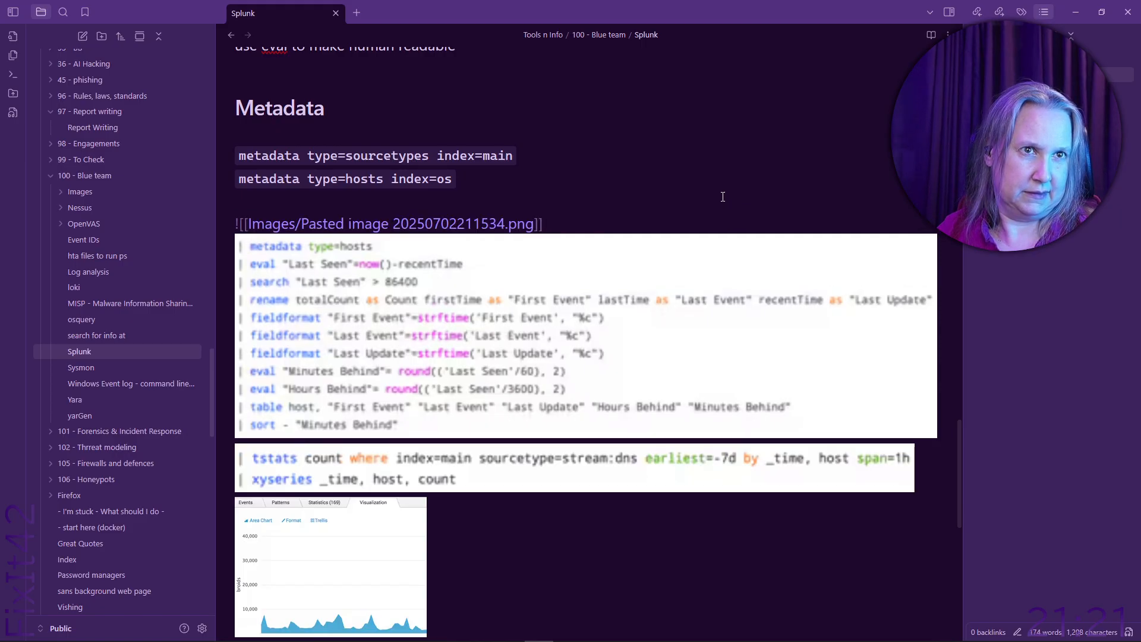
key("Return")
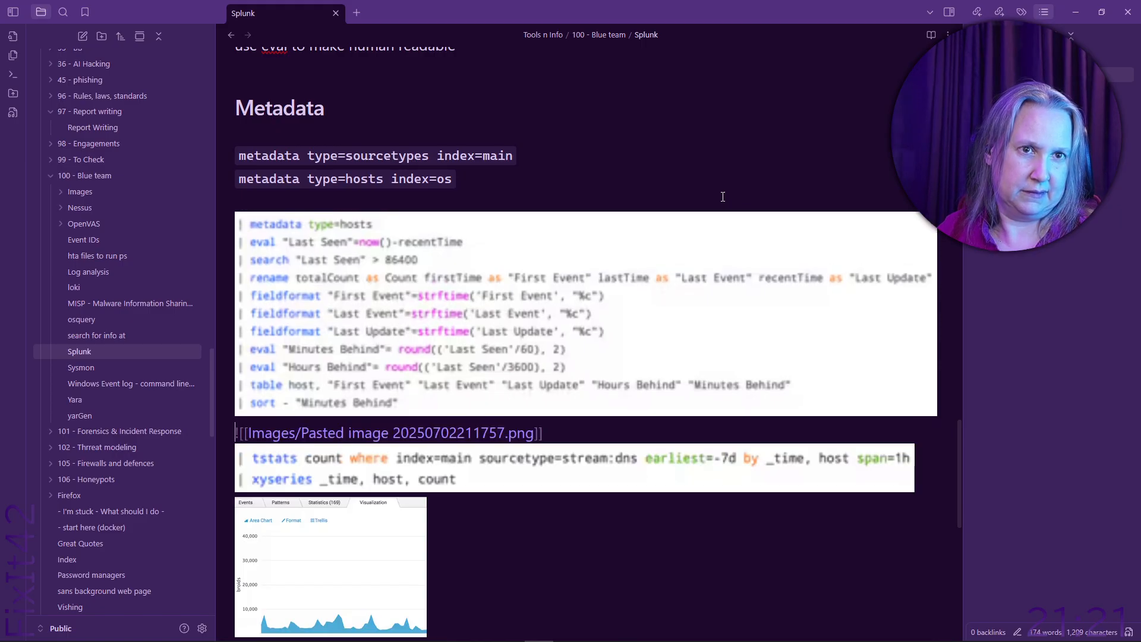
key("ctrl+v")
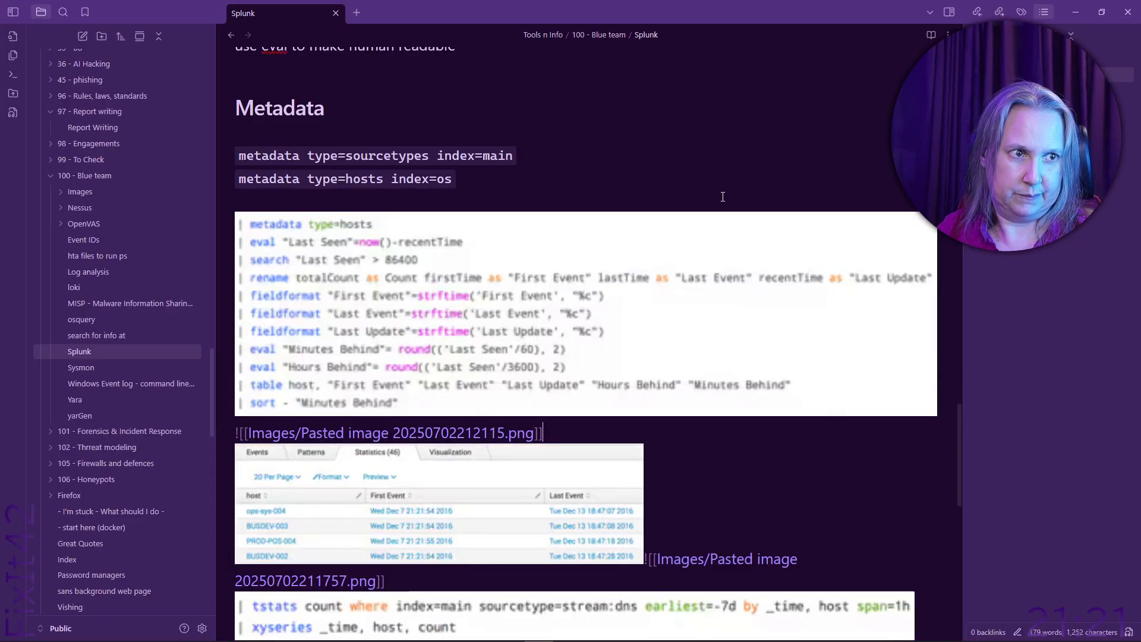
key("Return")
- Add blank lines after the hosts results table and after the DNS area chart to separate the search examples
key("Down")
key("Up")
key("Up")
key("Up")
key("Up")
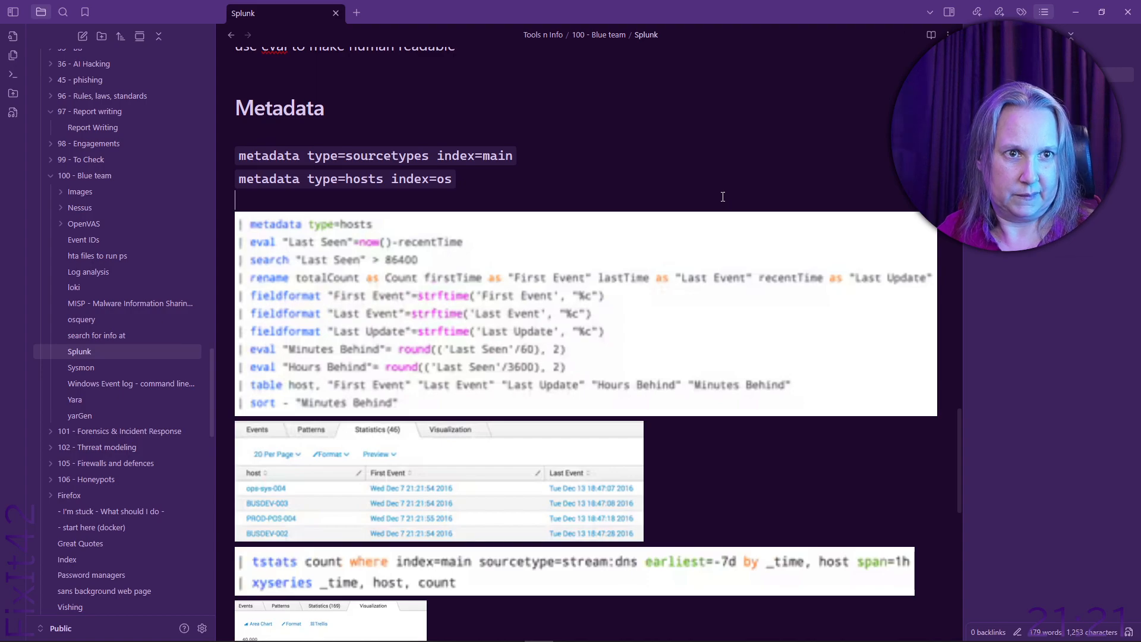
scroll(722, 196, "down", 4)
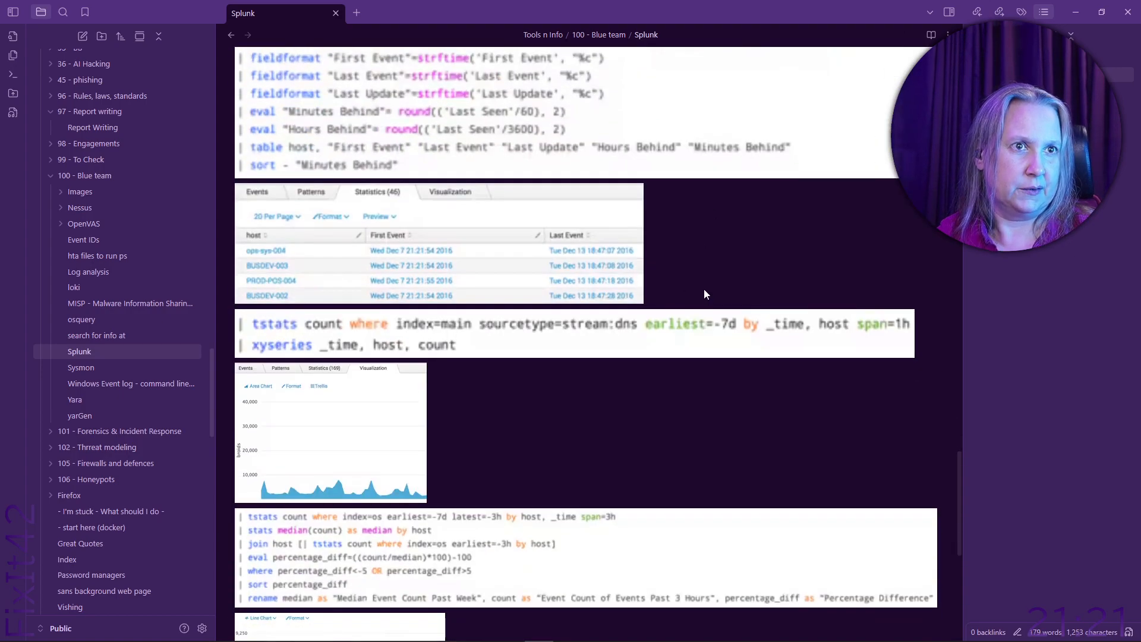
key("shift+End")
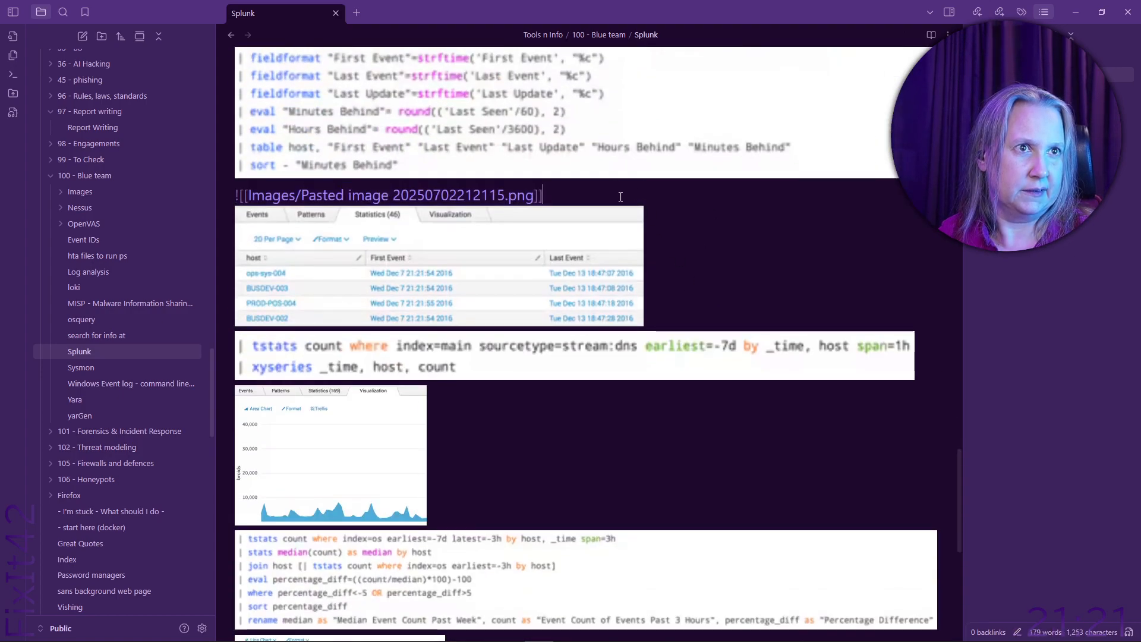
key("Down")
left_click(497, 505)
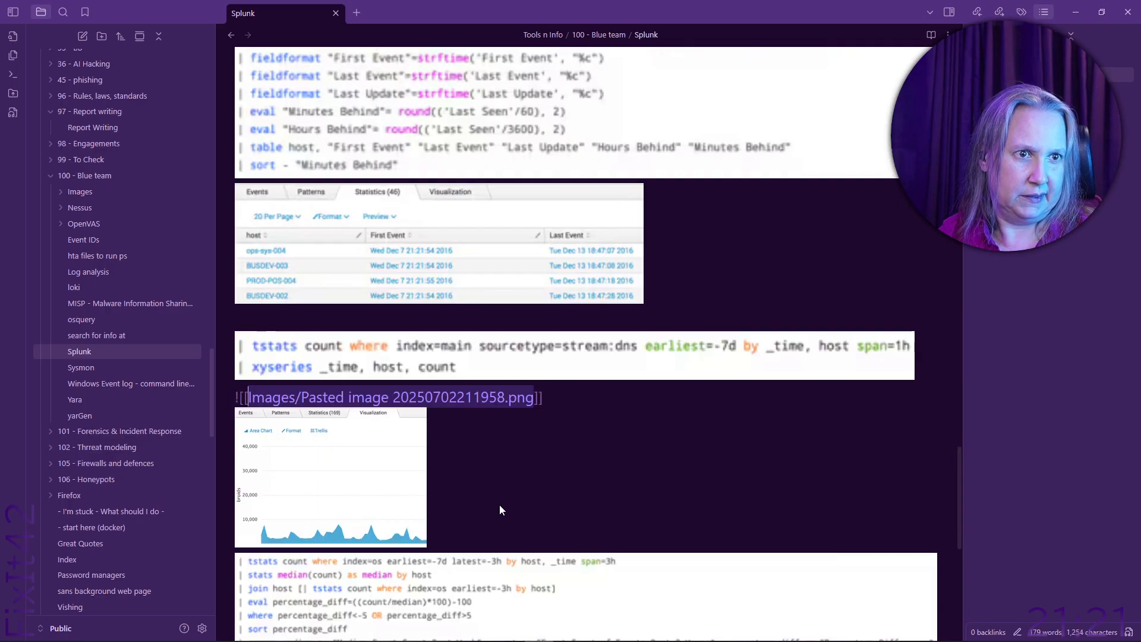
left_click(604, 395)
key("Return")
scroll(607, 395, "down", 5)
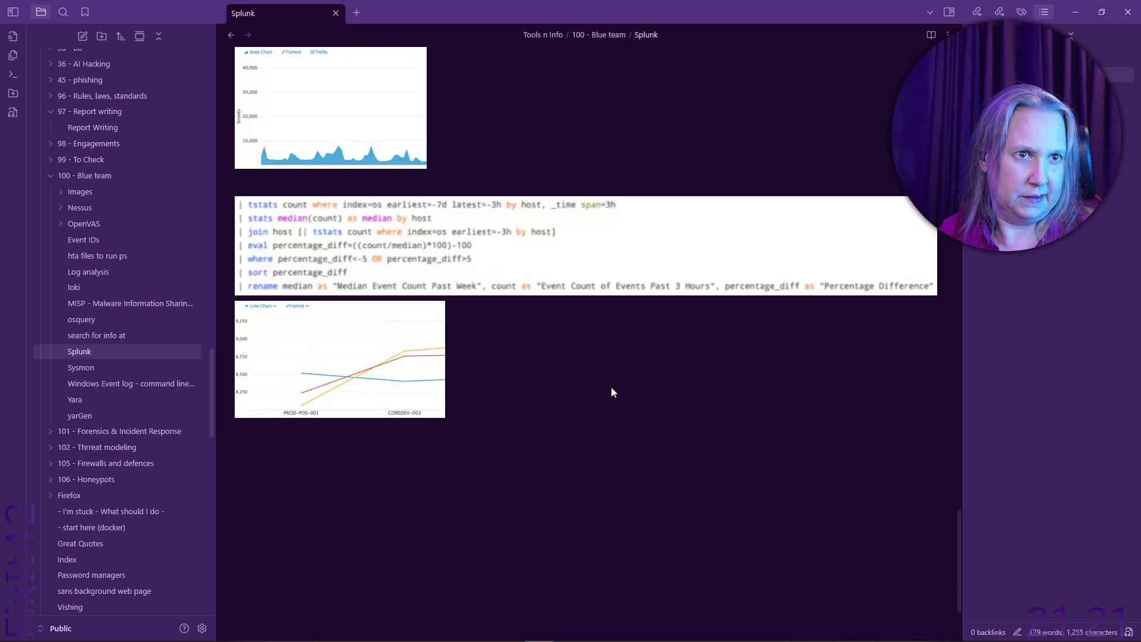
scroll(604, 470, "up", 8)
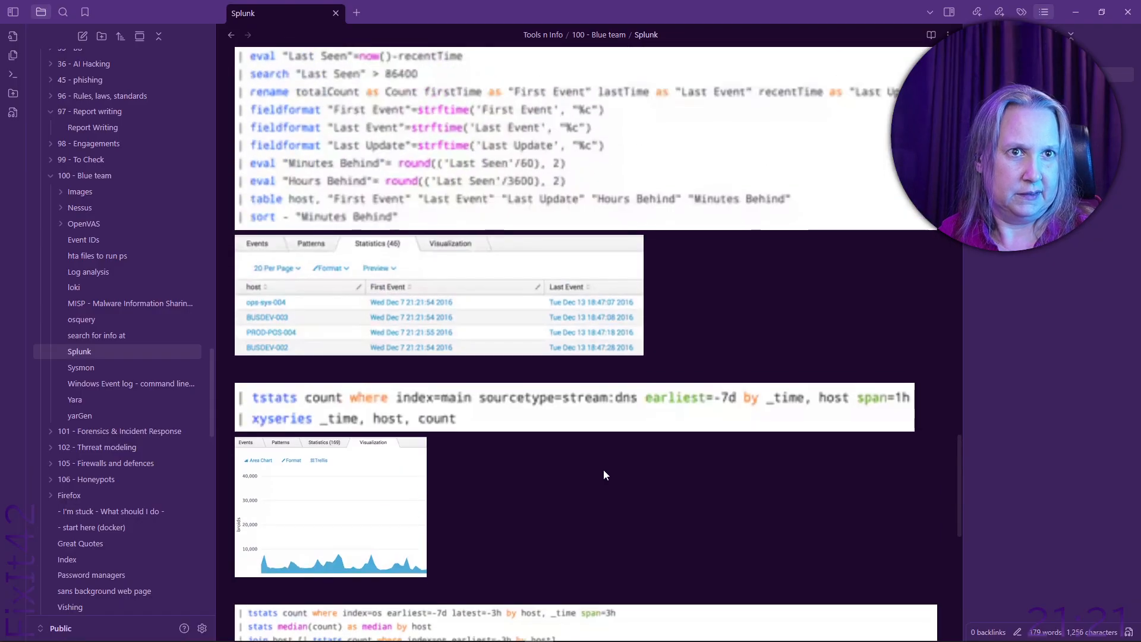
scroll(604, 468, "down", 3)
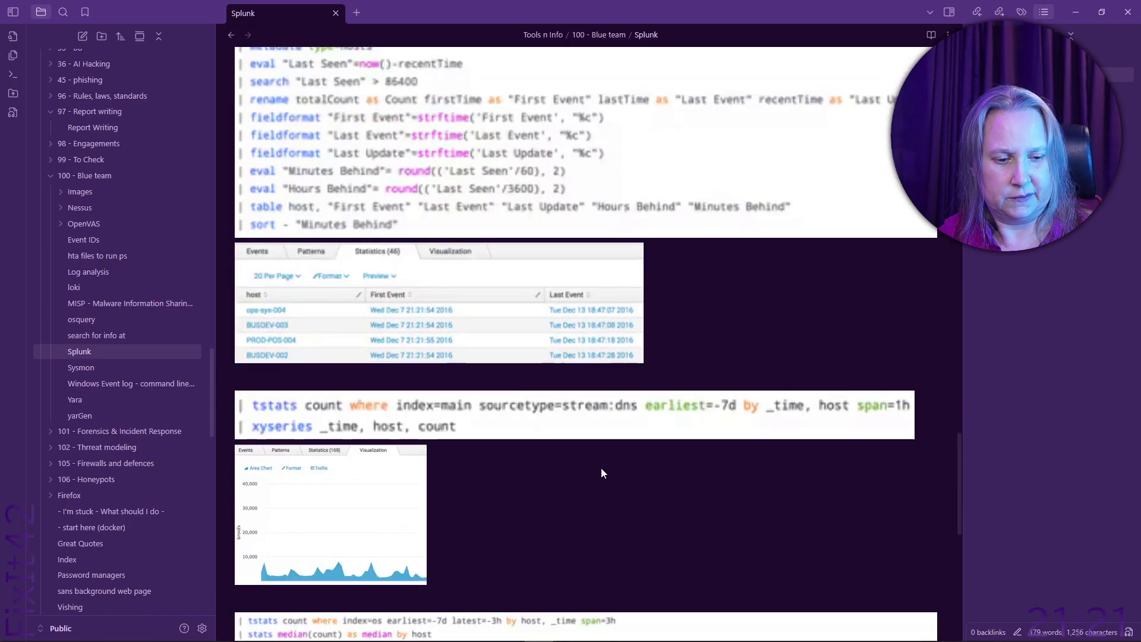
- Switch to Firefox and close the enlarged metadata screenshot and the Splunk blog article
key("alt+Tab")
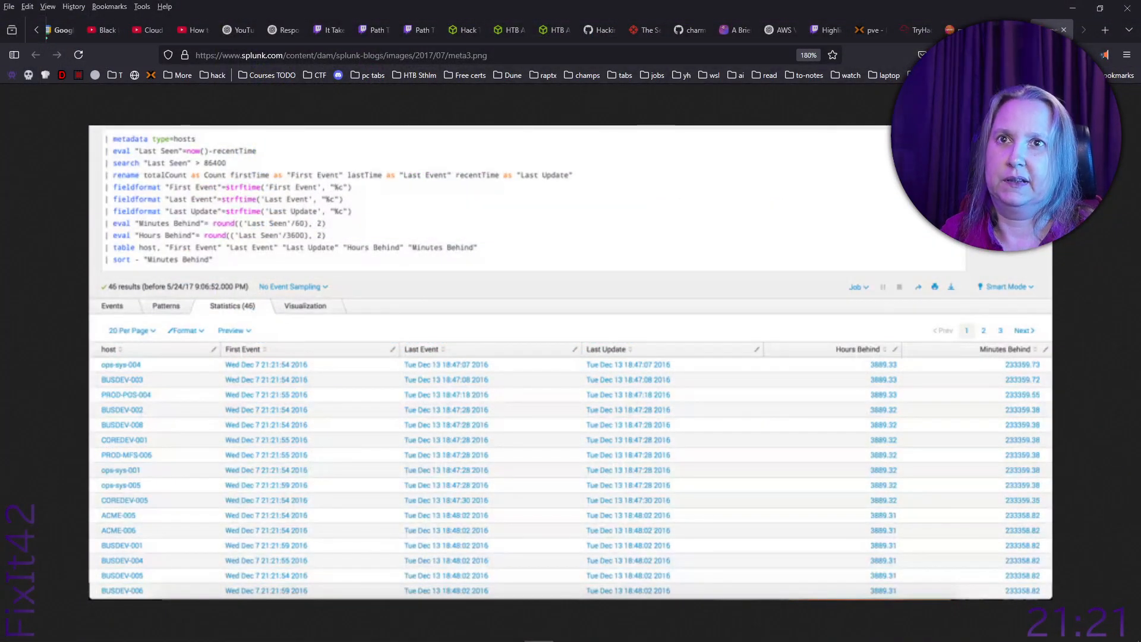
left_click(1065, 31)
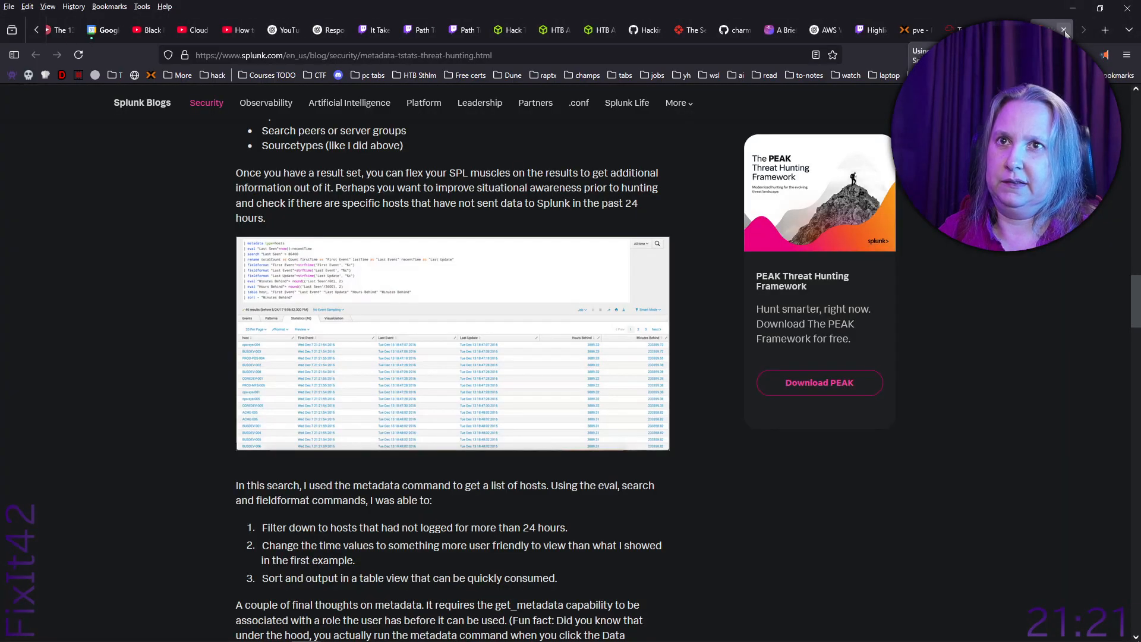
left_click(1065, 31)
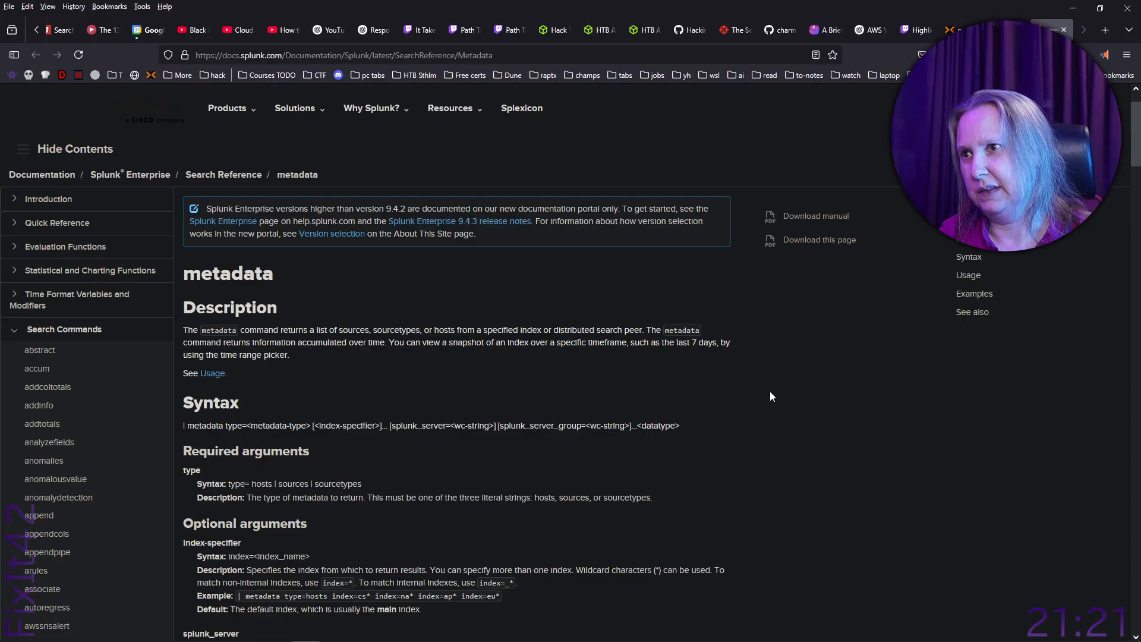
- Read the Splunk documentation's description, syntax and arguments for the metadata command
scroll(590, 351, "down", 5)
scroll(591, 350, "up", 6)
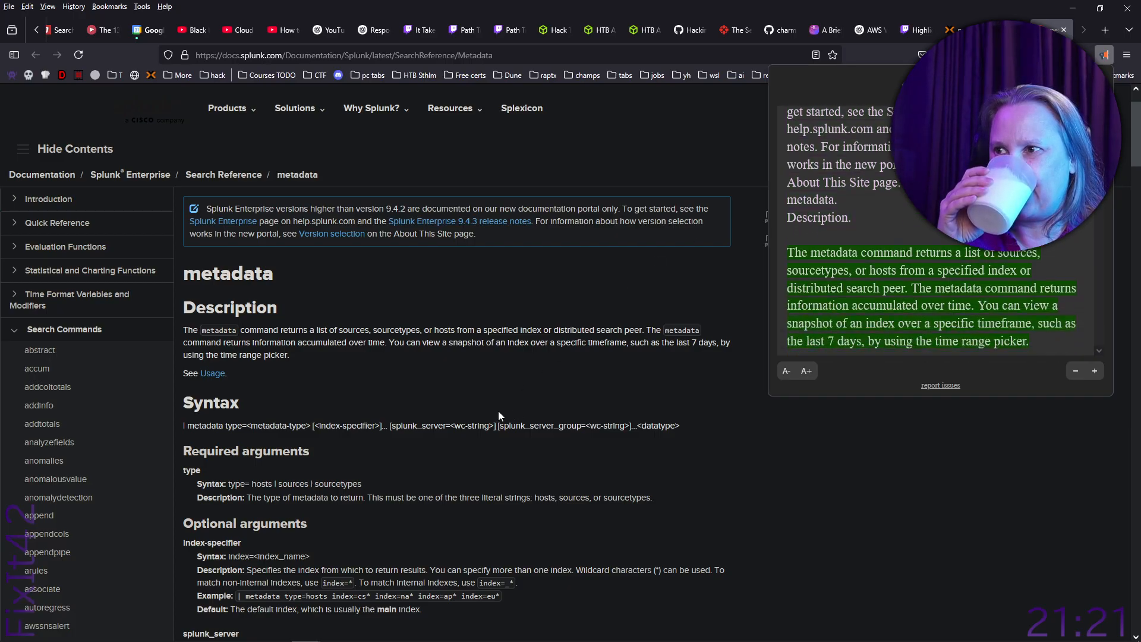
left_click(505, 356)
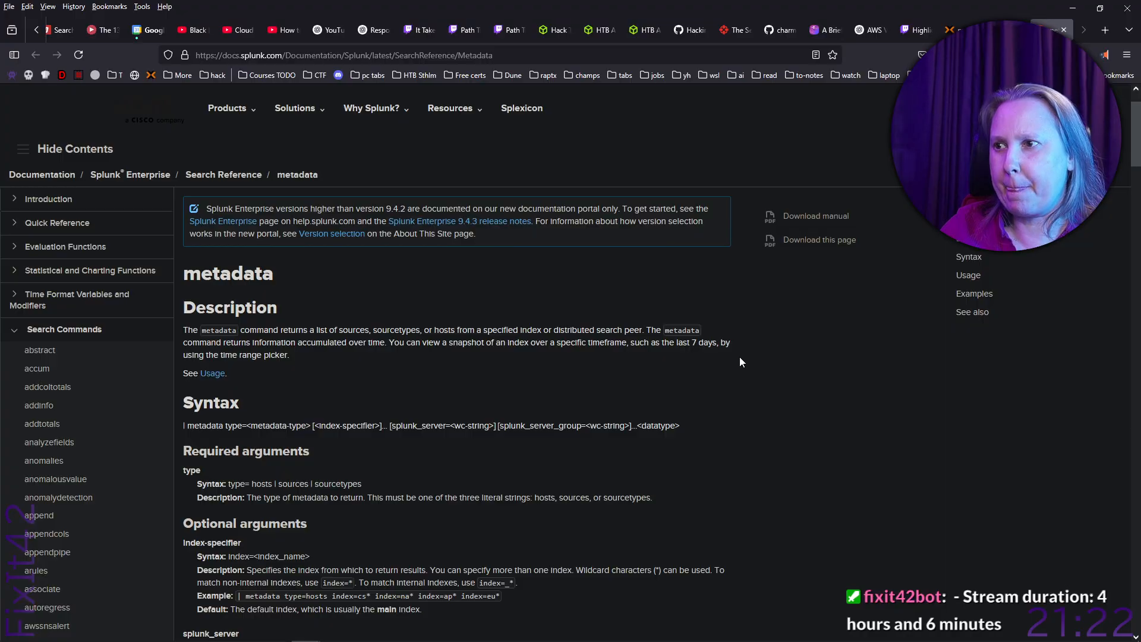
scroll(739, 360, "down", 3)
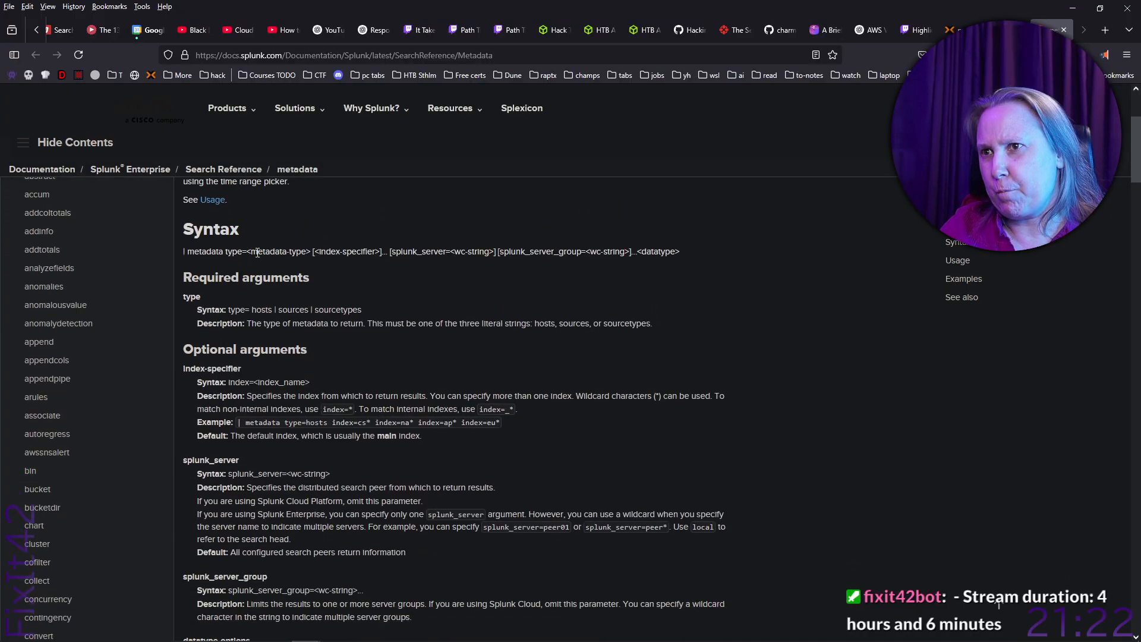
scroll(257, 252, "up", 1)
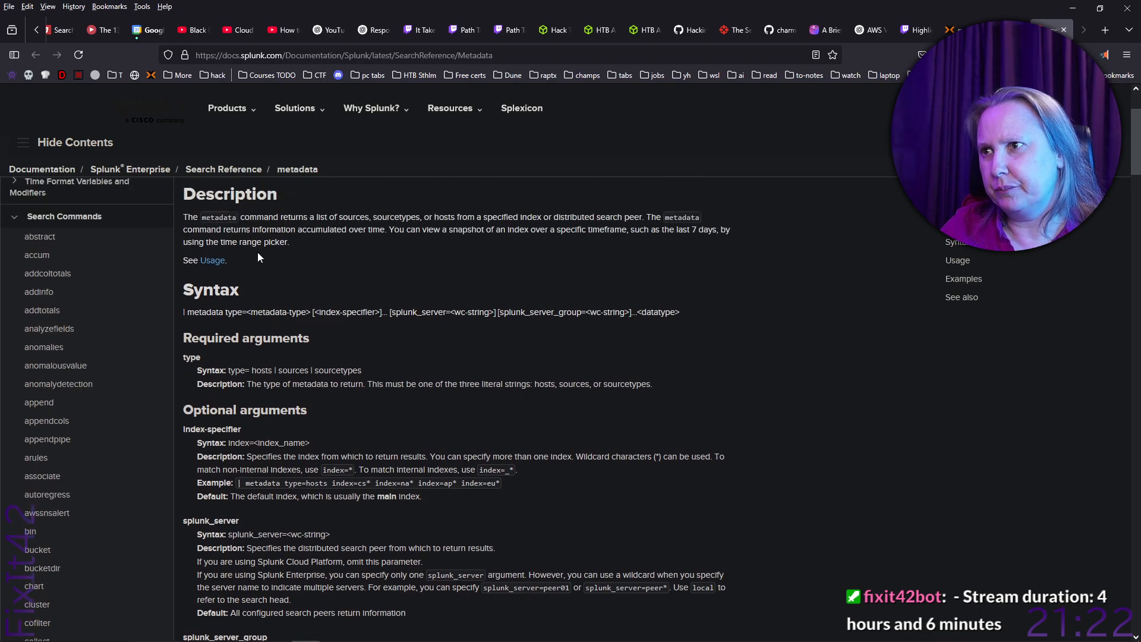
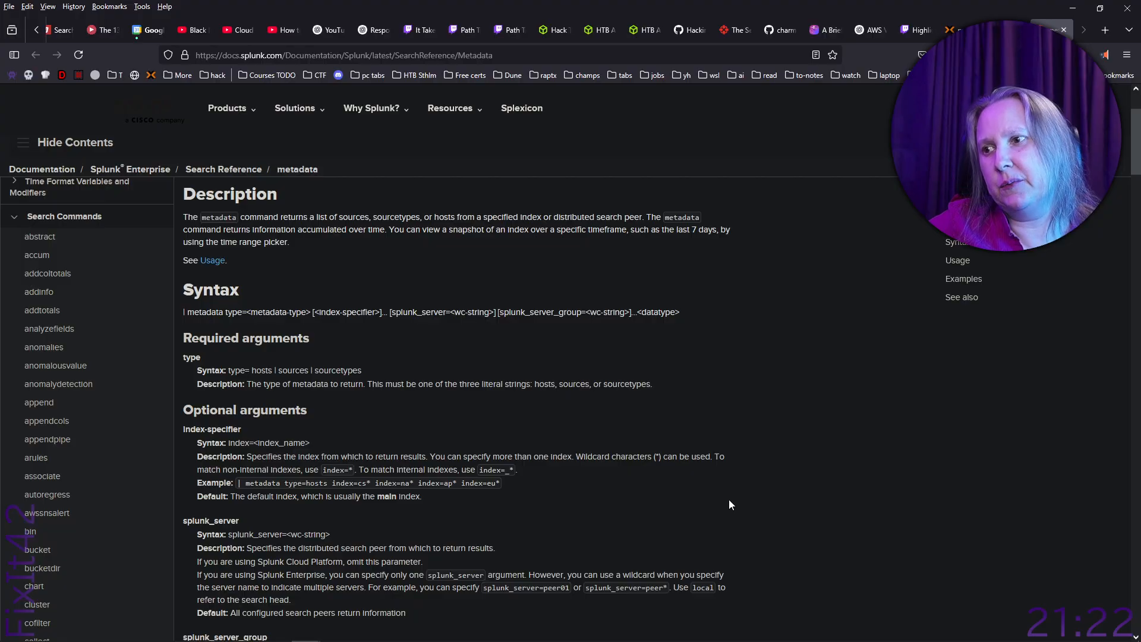
scroll(754, 468, "down", 5)
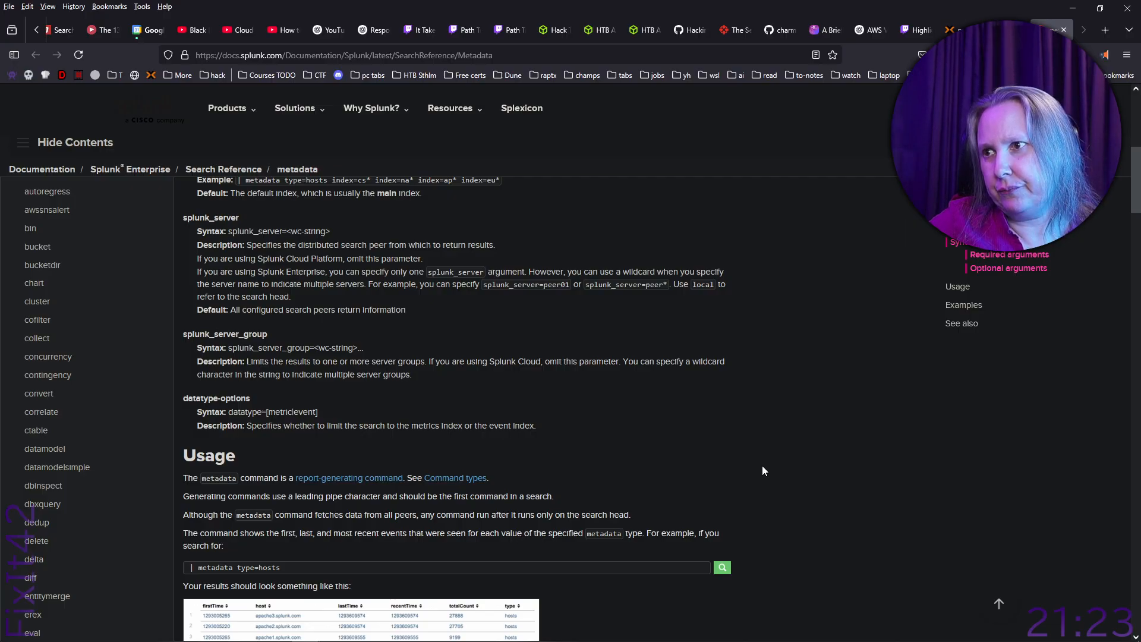
- Start reading the documentation page aloud and follow it from the optional arguments down to the Usage section
left_click(1104, 55)
left_click(721, 388)
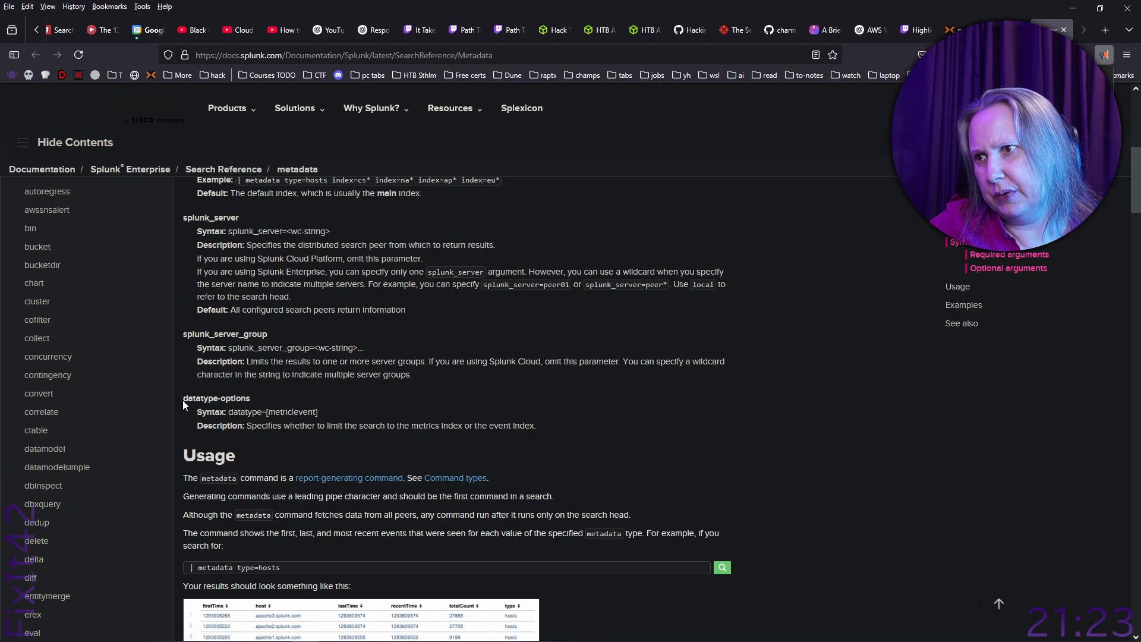
scroll(677, 499, "down", 2)
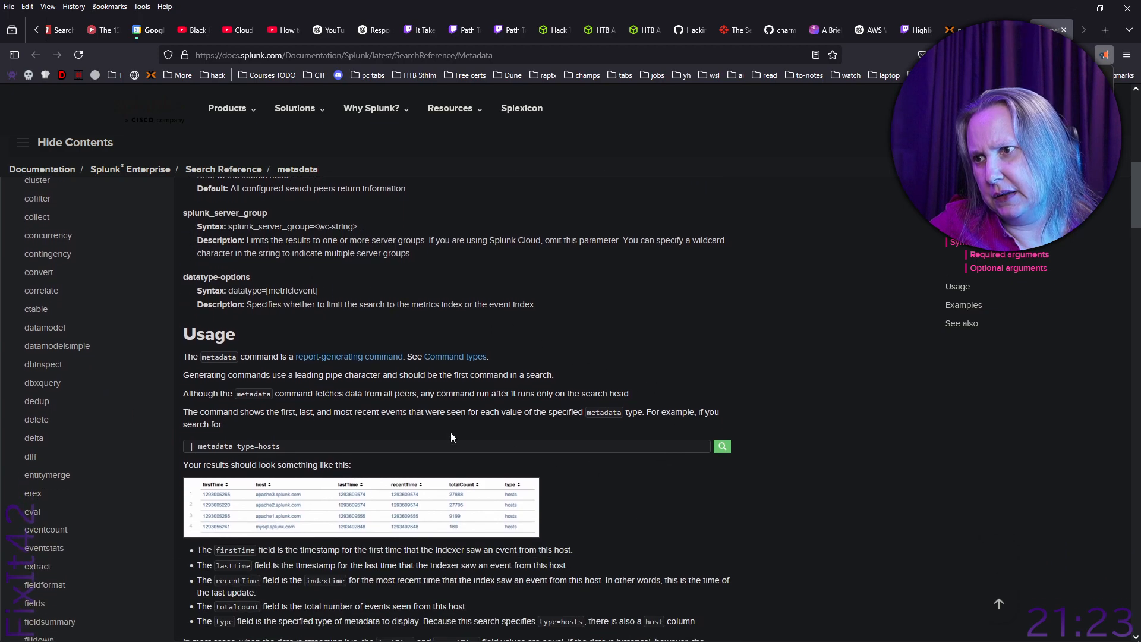
scroll(196, 365, "down", 2)
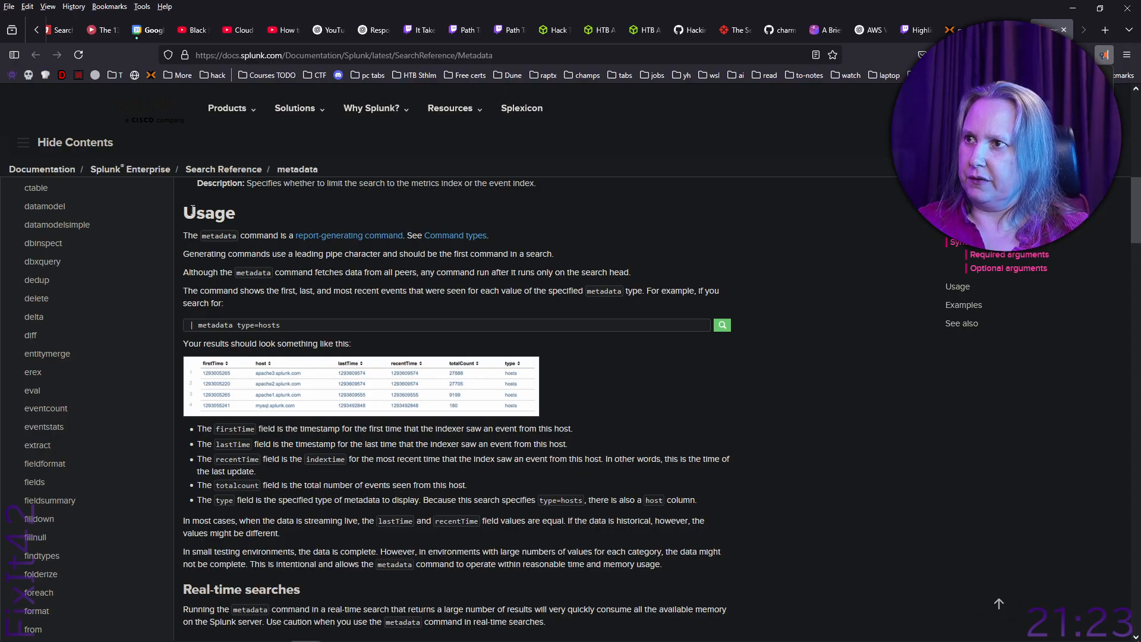
- Enlarge the page to 150% and examine the Usage section with its metadata type=hosts example and results table
key("ctrl+plus")
key("ctrl+plus")
key("ctrl+plus")
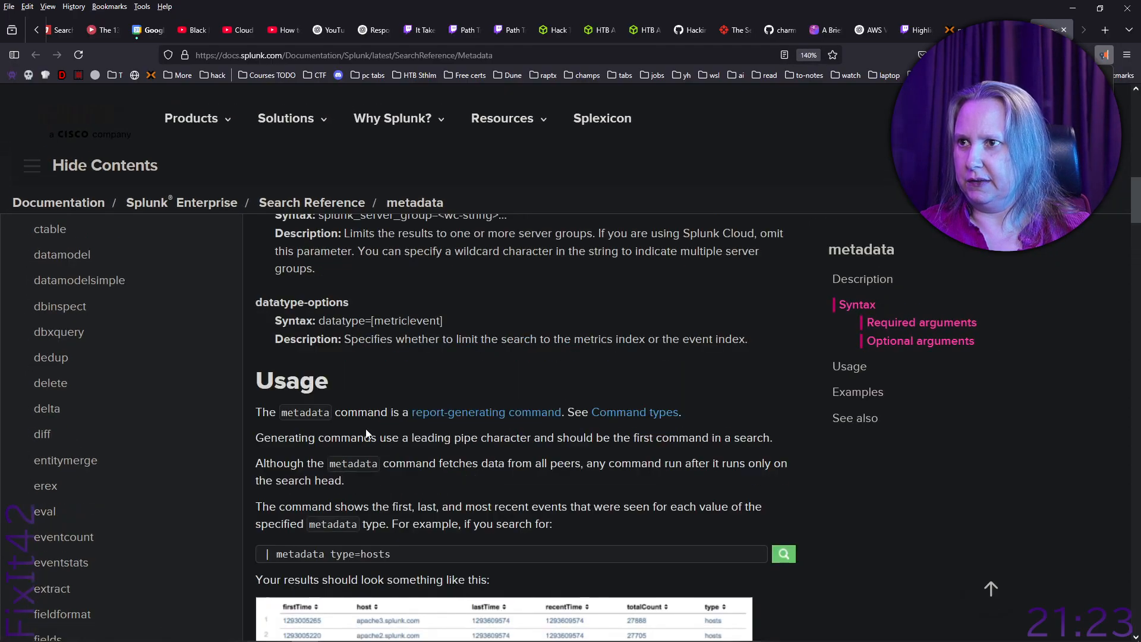
scroll(366, 433, "down", 1)
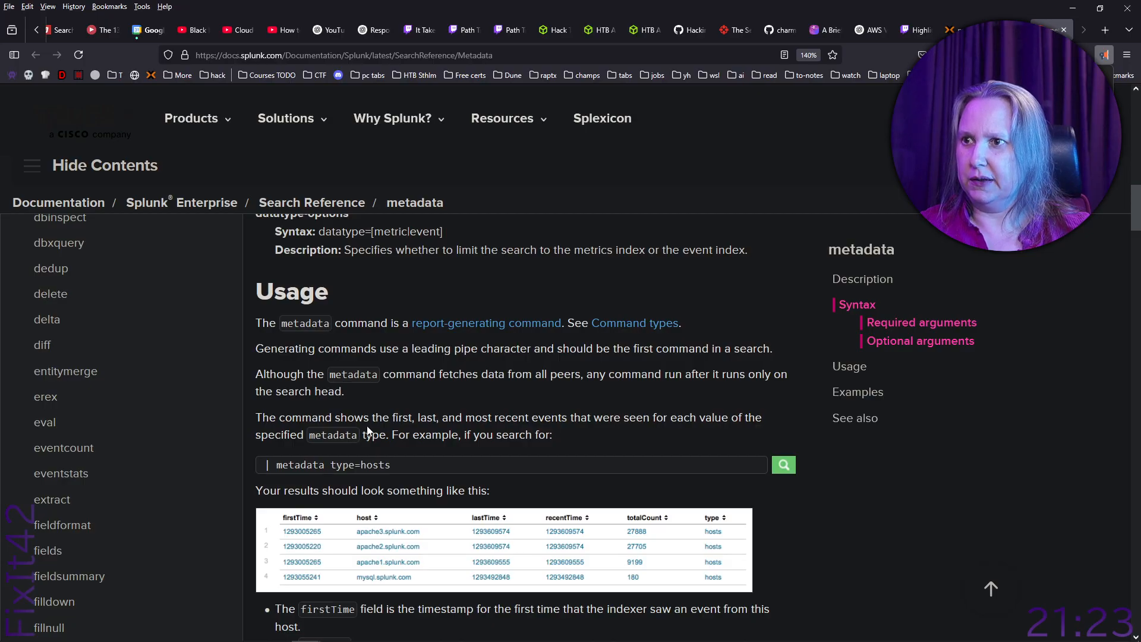
scroll(367, 433, "down", 2)
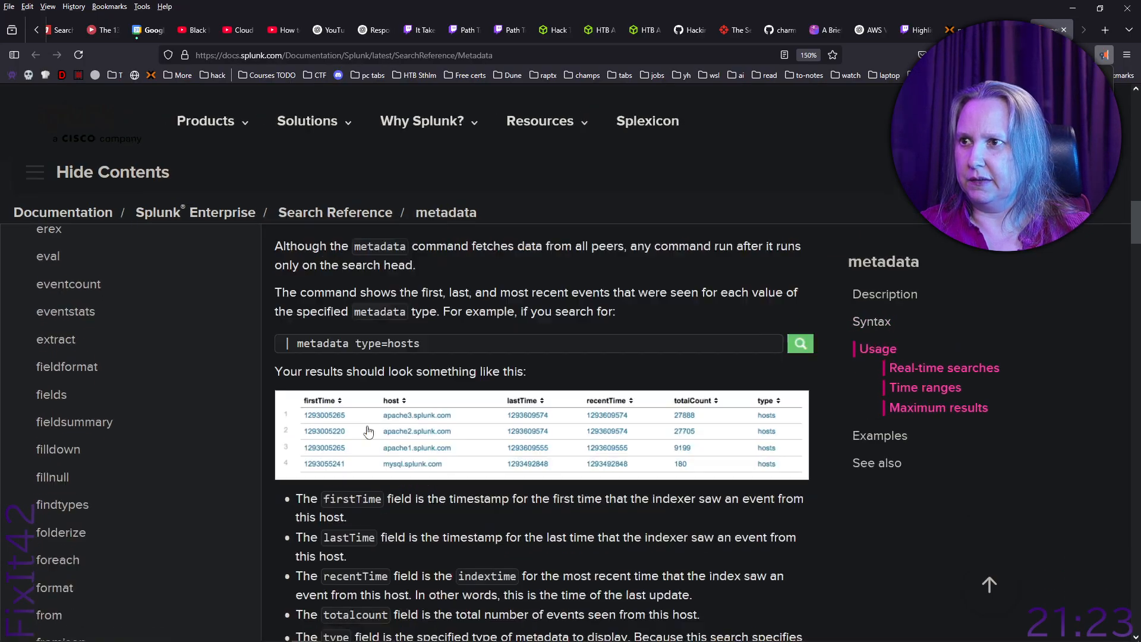
scroll(368, 433, "up", 1)
scroll(368, 432, "down", 1)
scroll(369, 433, "up", 1)
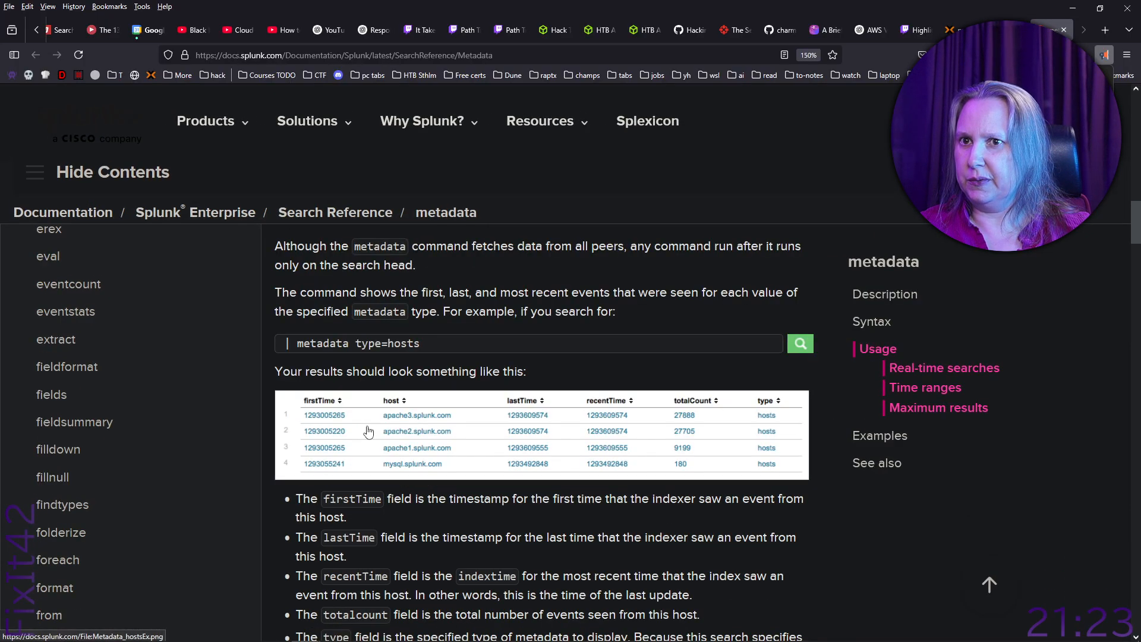
scroll(368, 426, "up", 1)
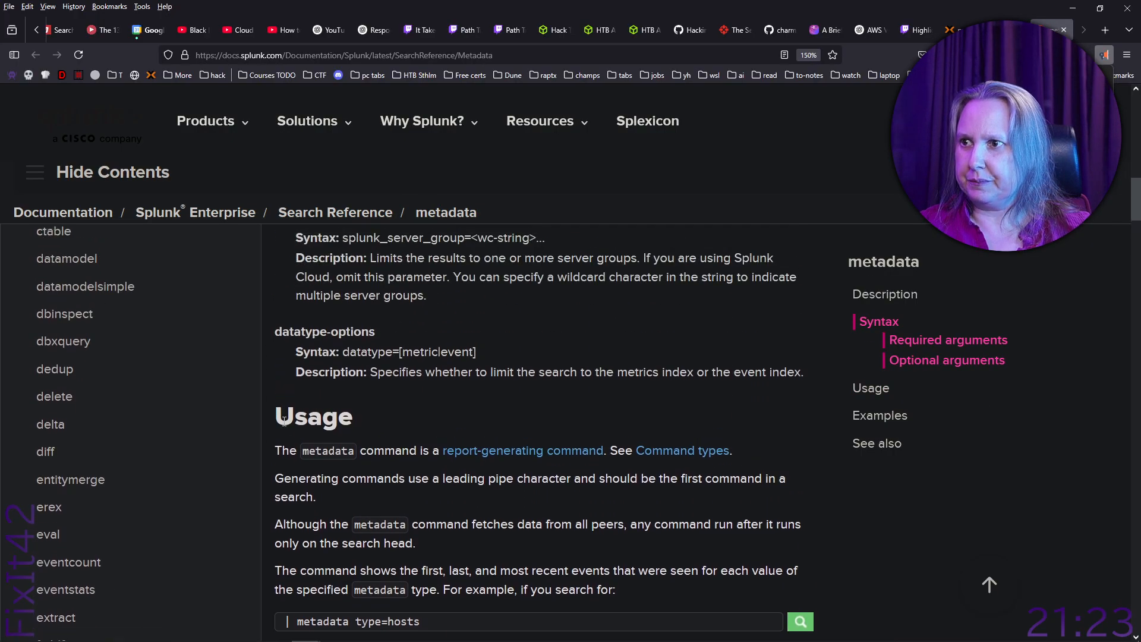
- Have the Usage section text read aloud from its heading through the introduction to the sample results
left_click_drag(272, 419, 575, 372)
scroll(378, 416, "down", 5)
right_click(578, 372)
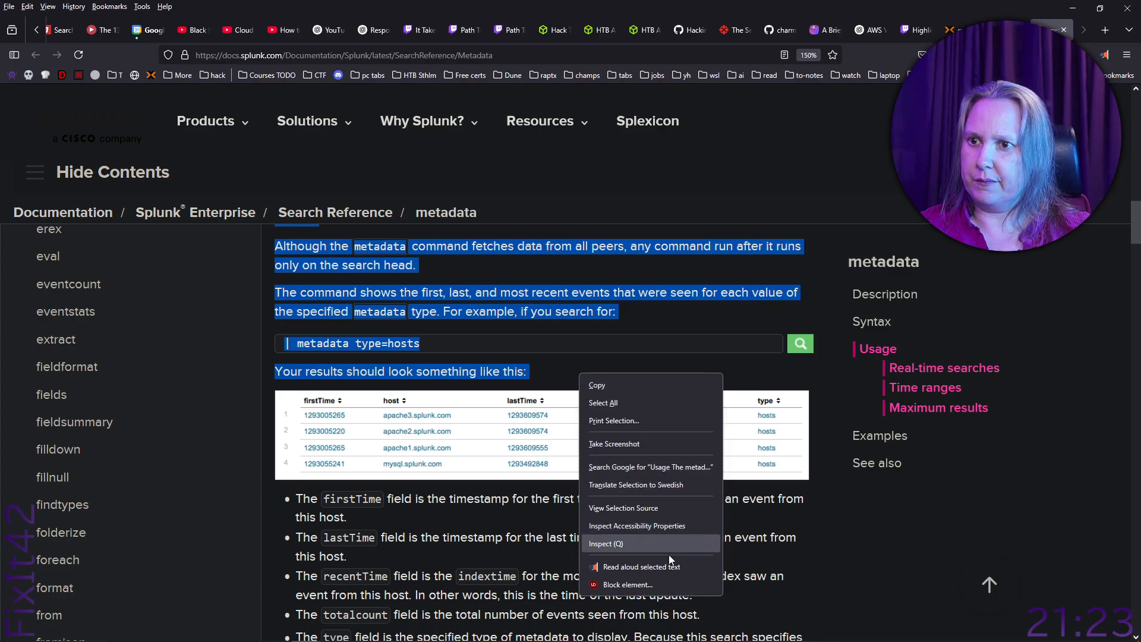
left_click(642, 568)
left_click(808, 567)
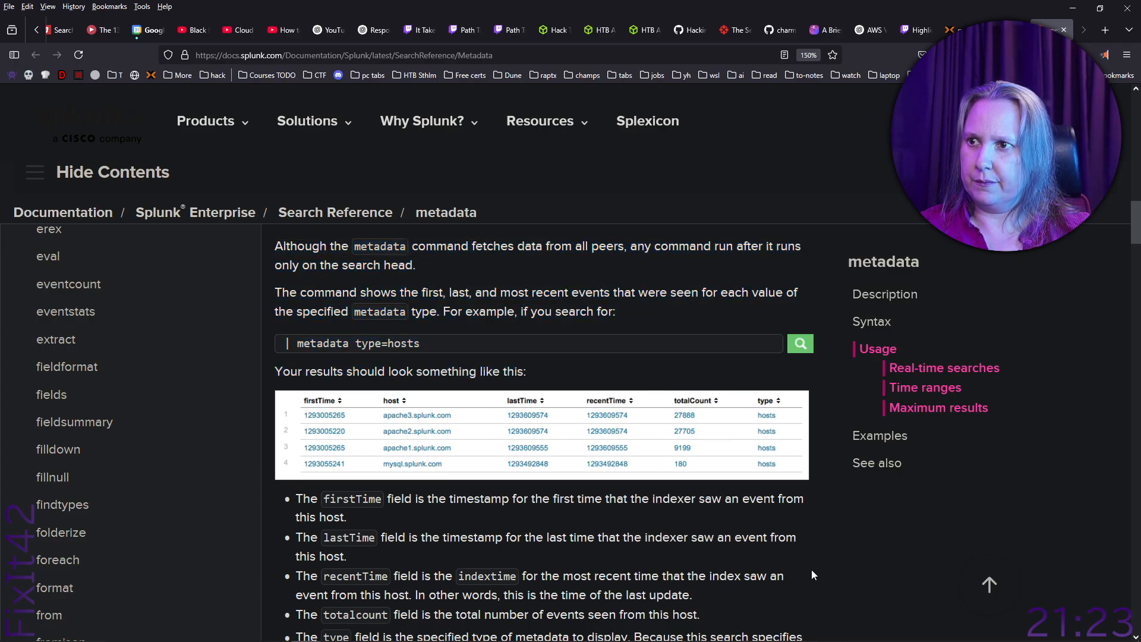
scroll(813, 572, "up", 3)
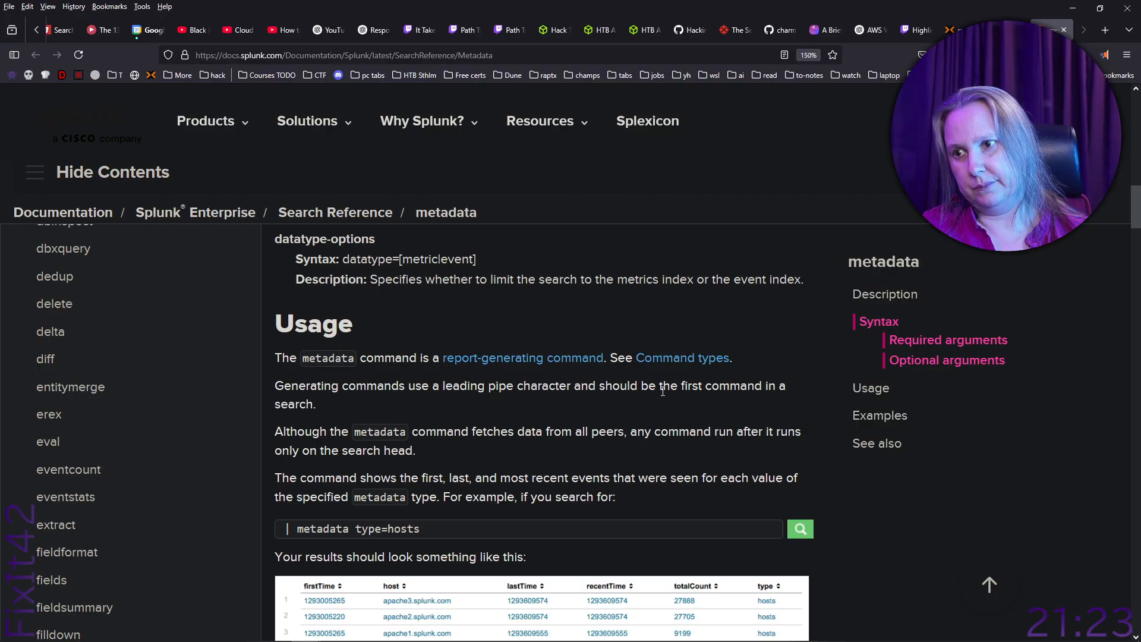
- Read the metadata command's Usage section from the sample results and field explanations through the real-time searches and time ranges guidance
scroll(663, 392, "down", 3)
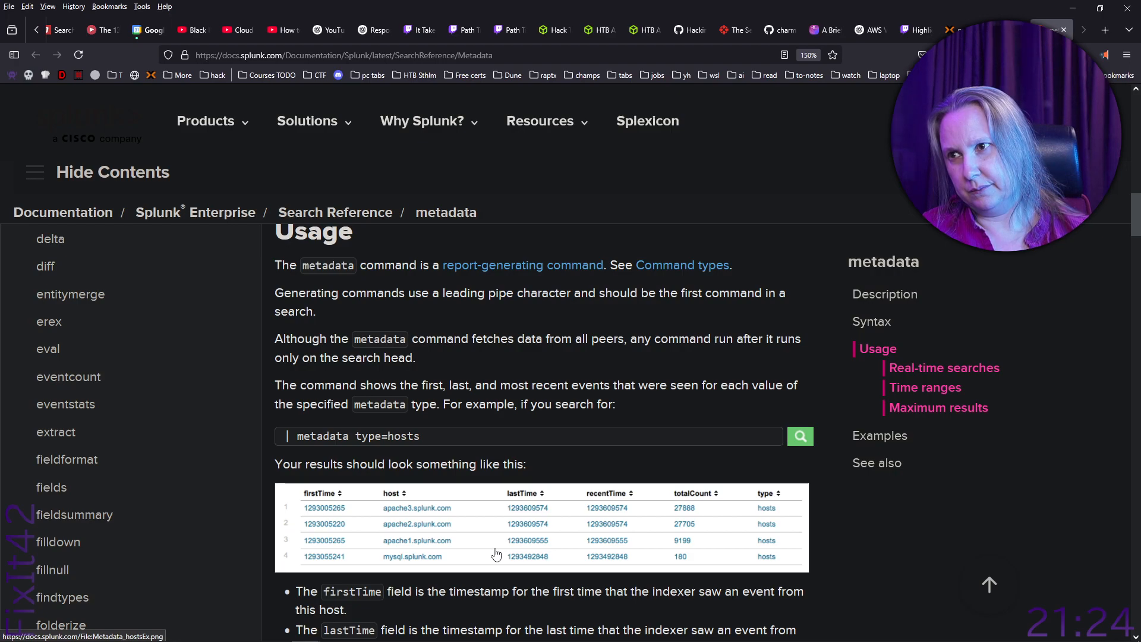
scroll(497, 554, "down", 6)
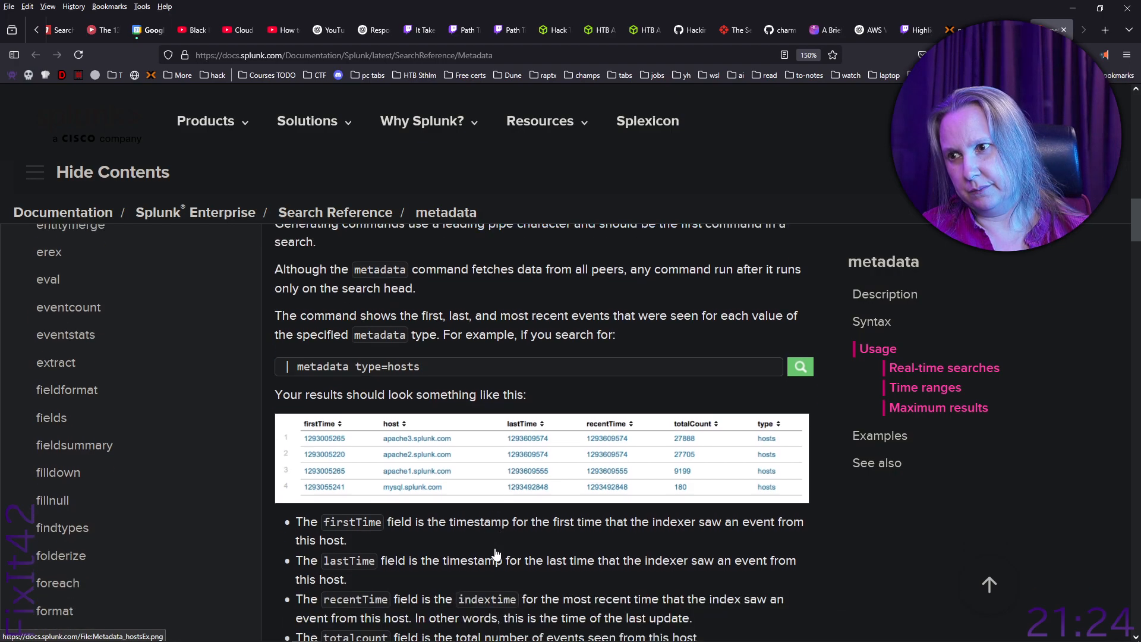
scroll(497, 553, "down", 2)
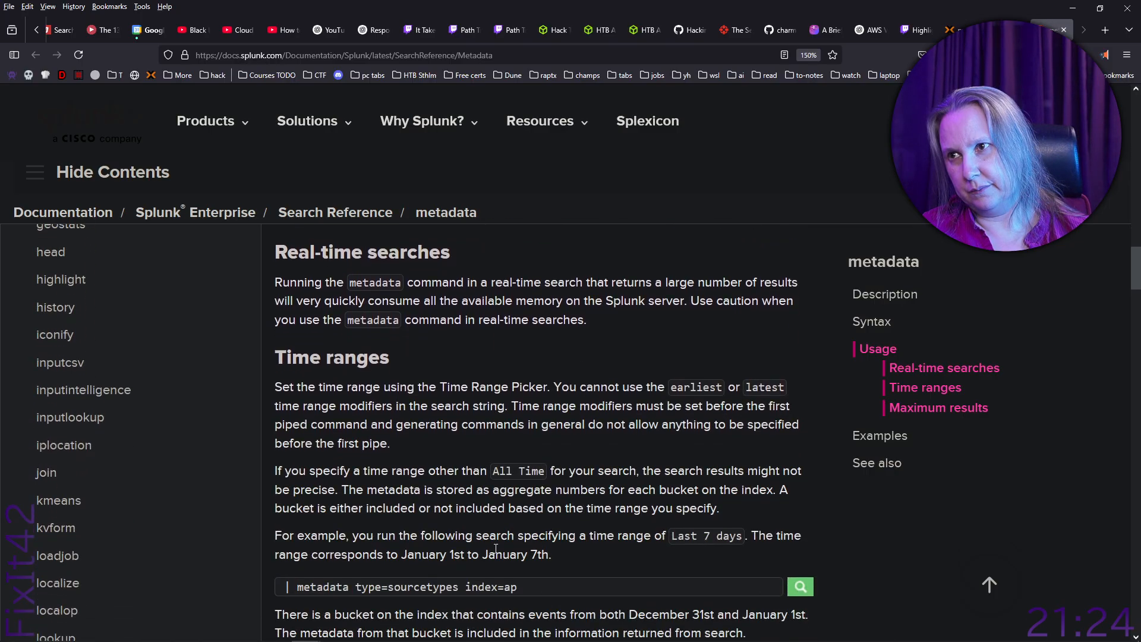
- Return to the TryHackMe room and examine the metadata command's type=sourcetypes argument, strftime function and firstTime field
key("ctrl+shift+Tab")
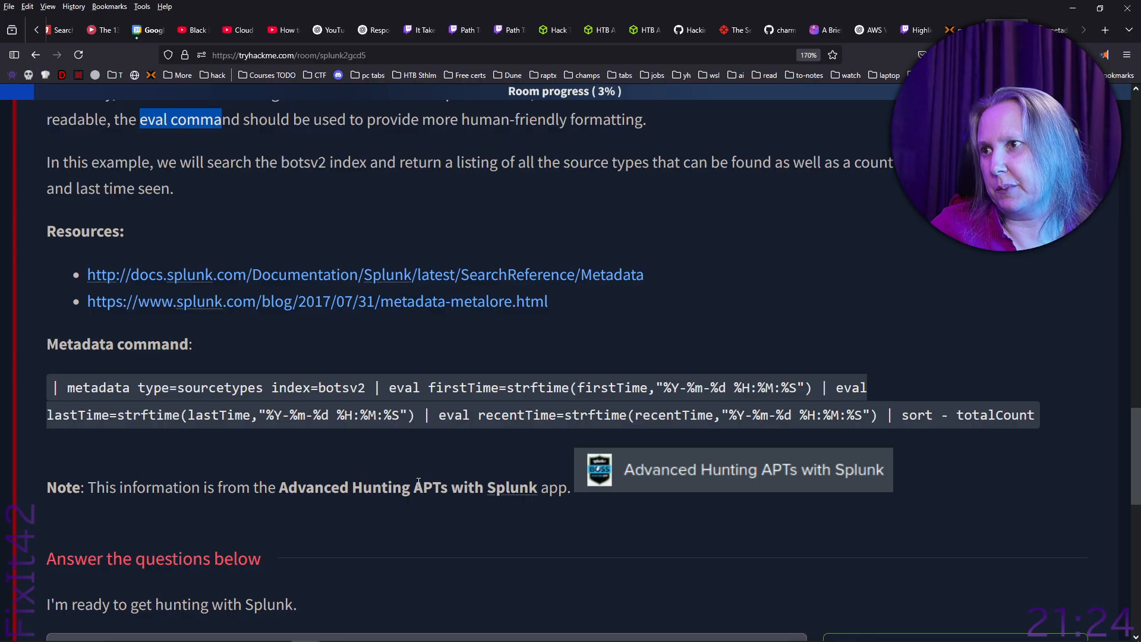
left_click(313, 458)
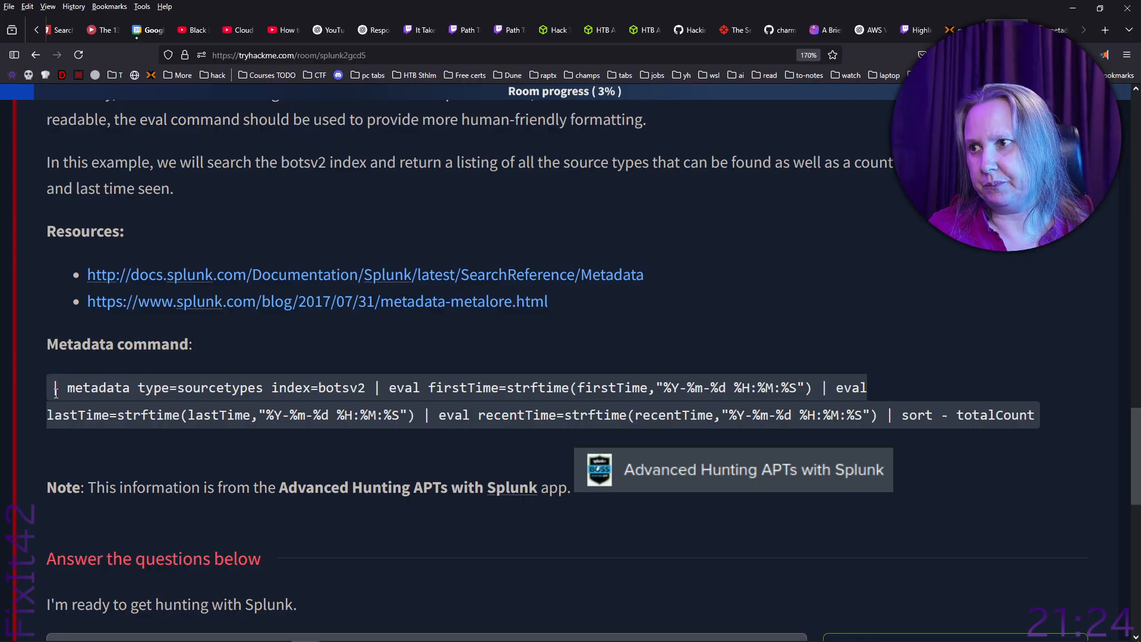
left_click_drag(56, 390, 267, 394)
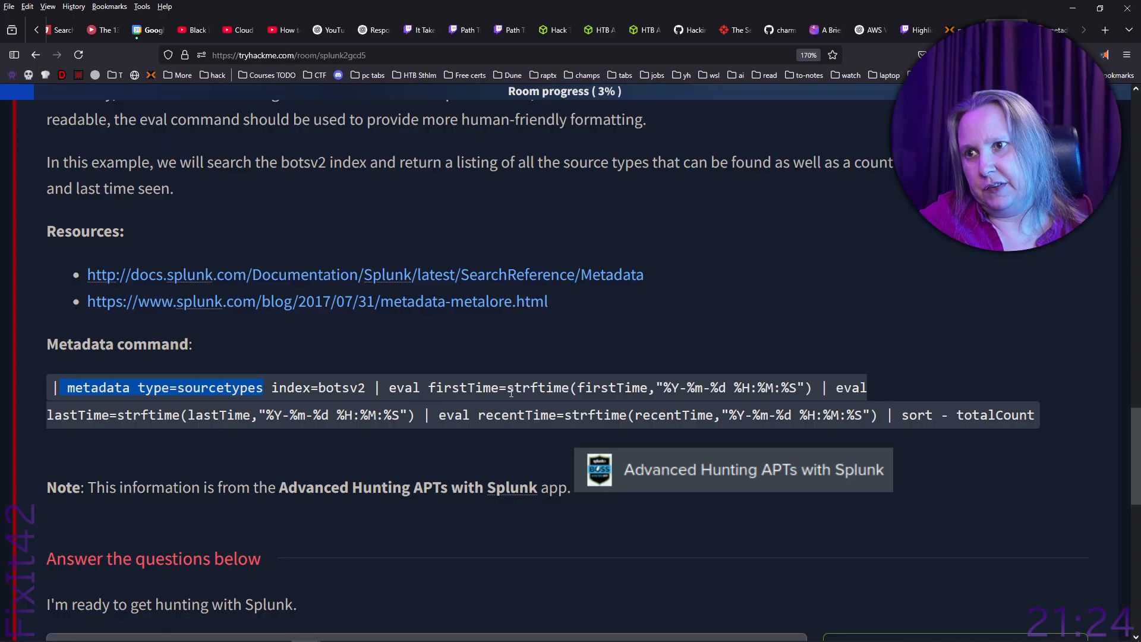
left_click_drag(508, 388, 573, 389)
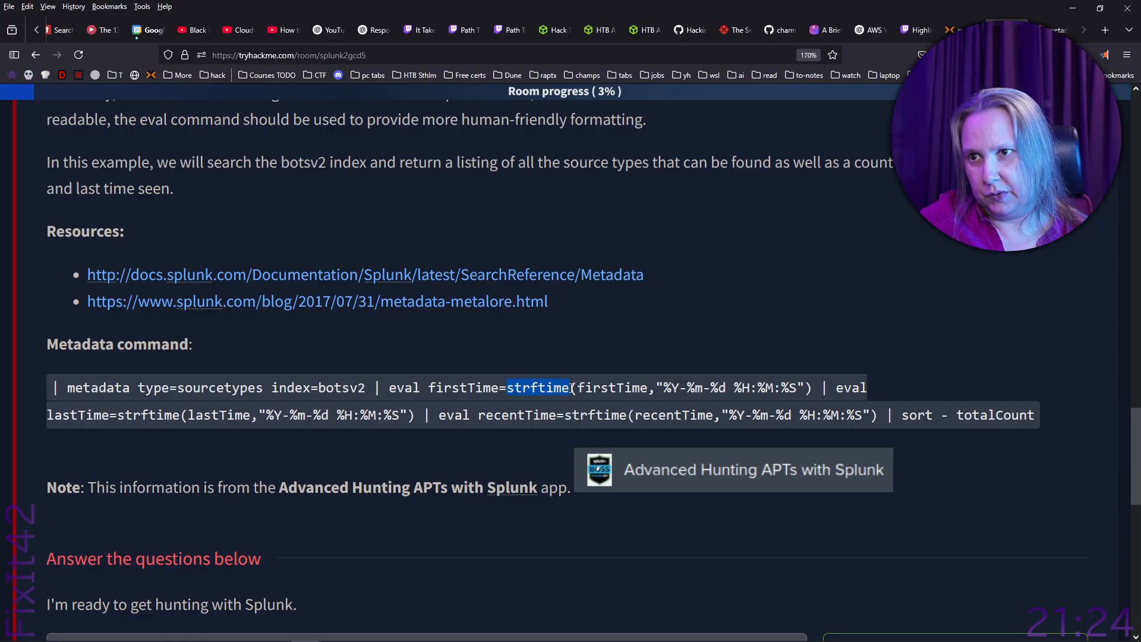
double_click(600, 387)
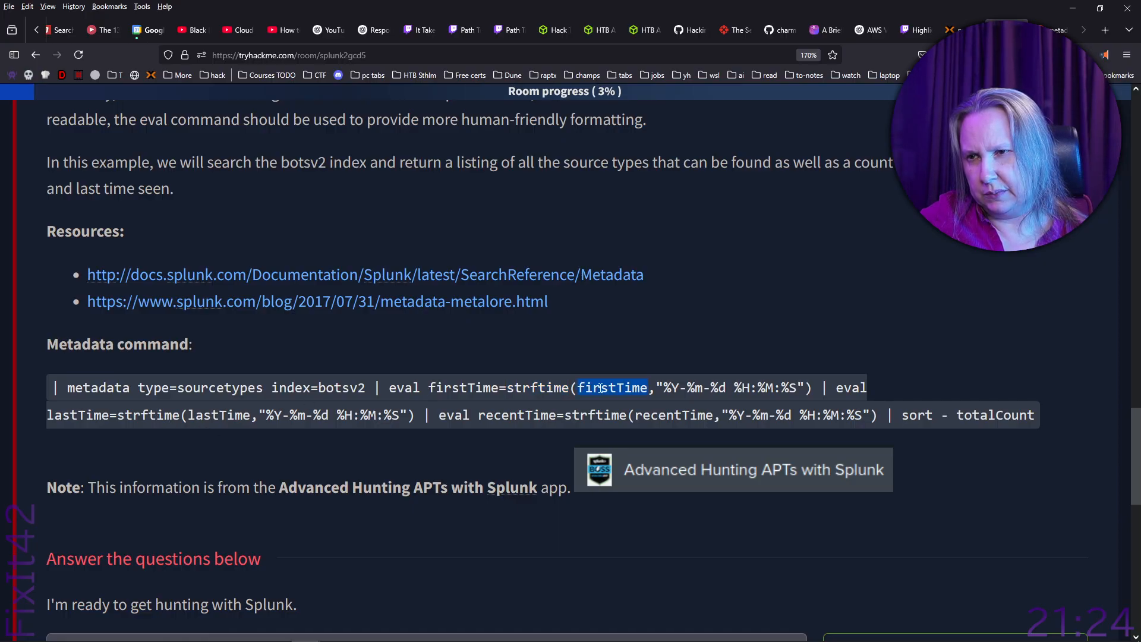
double_click(482, 387)
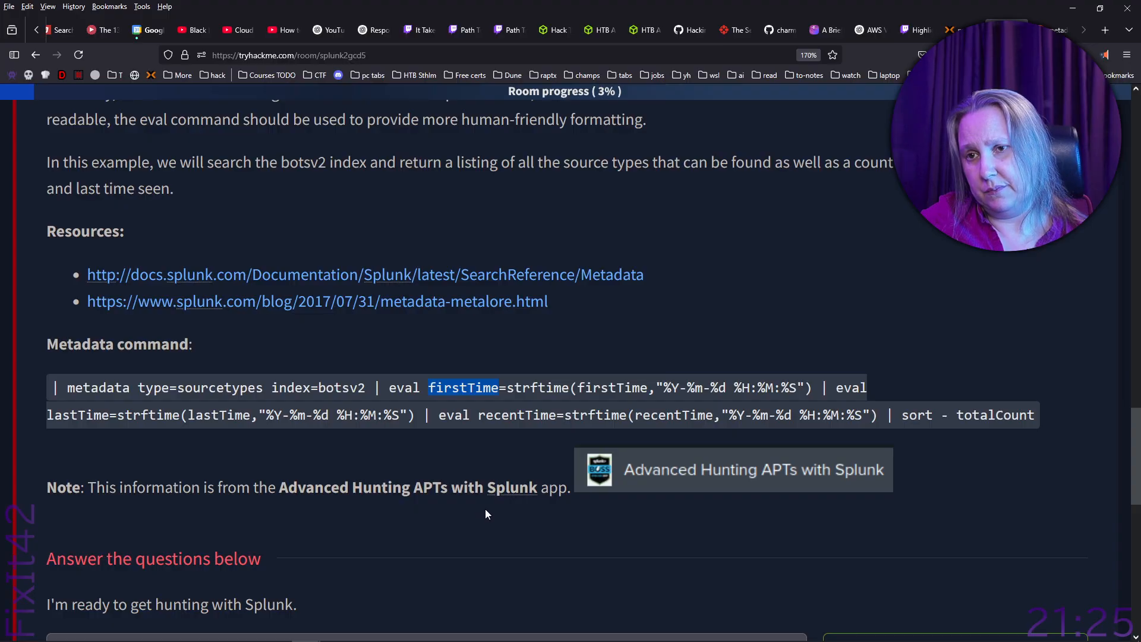
- Copy the full metadata command for index=botsv2, from the leading pipe through sort - totalCount, in Task 2
scroll(486, 512, "down", 4)
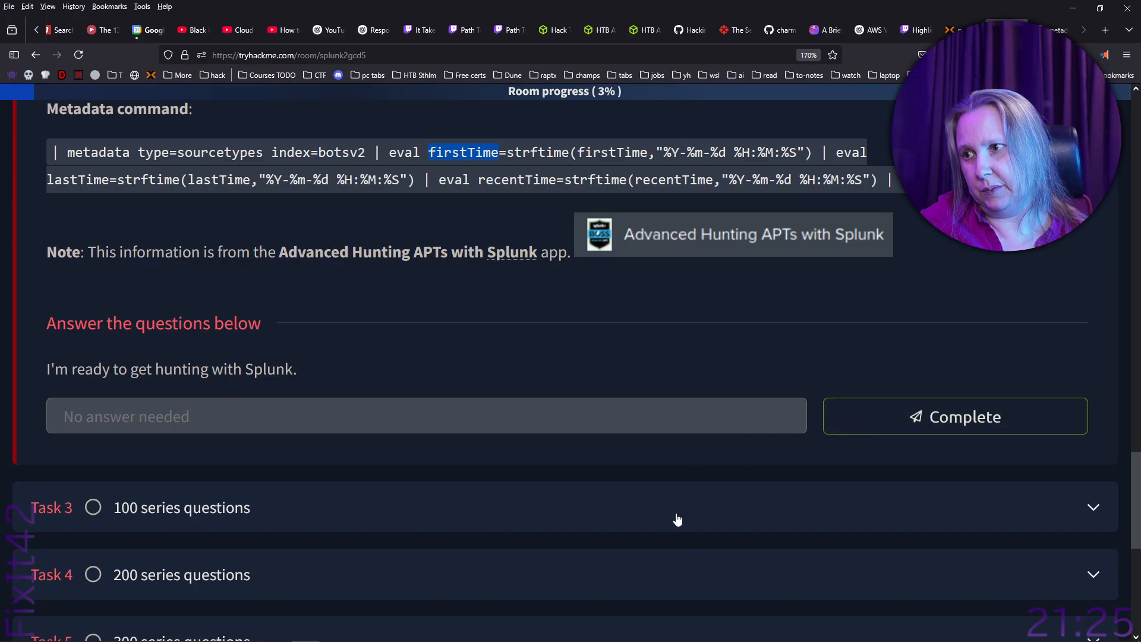
scroll(672, 529, "up", 7)
scroll(355, 515, "down", 3)
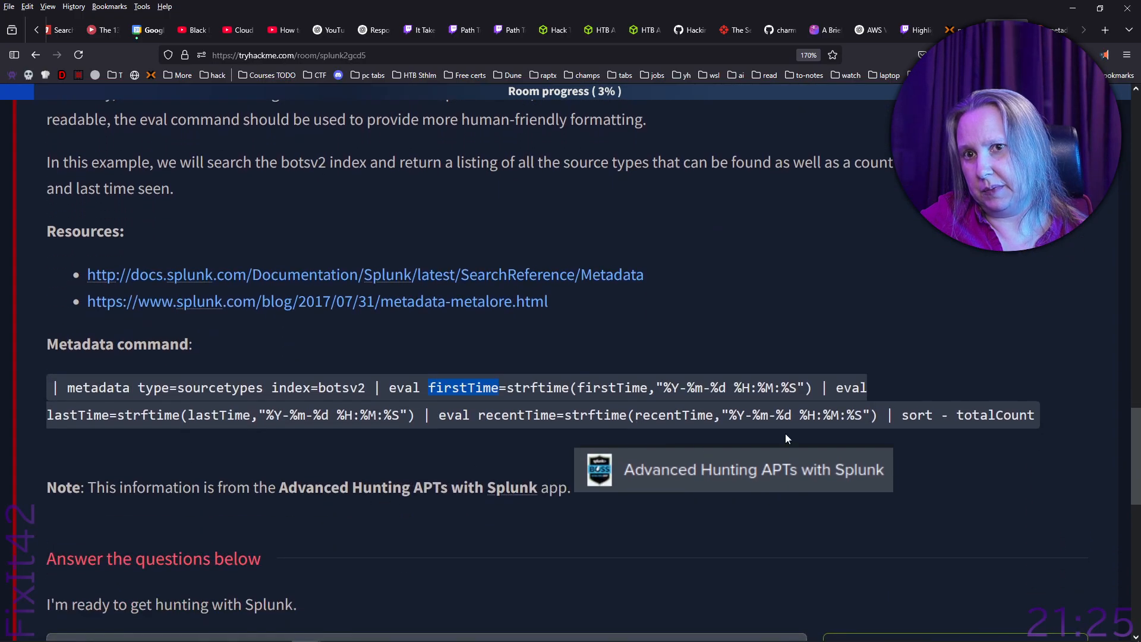
left_click_drag(1038, 415, 39, 388)
right_click(104, 395)
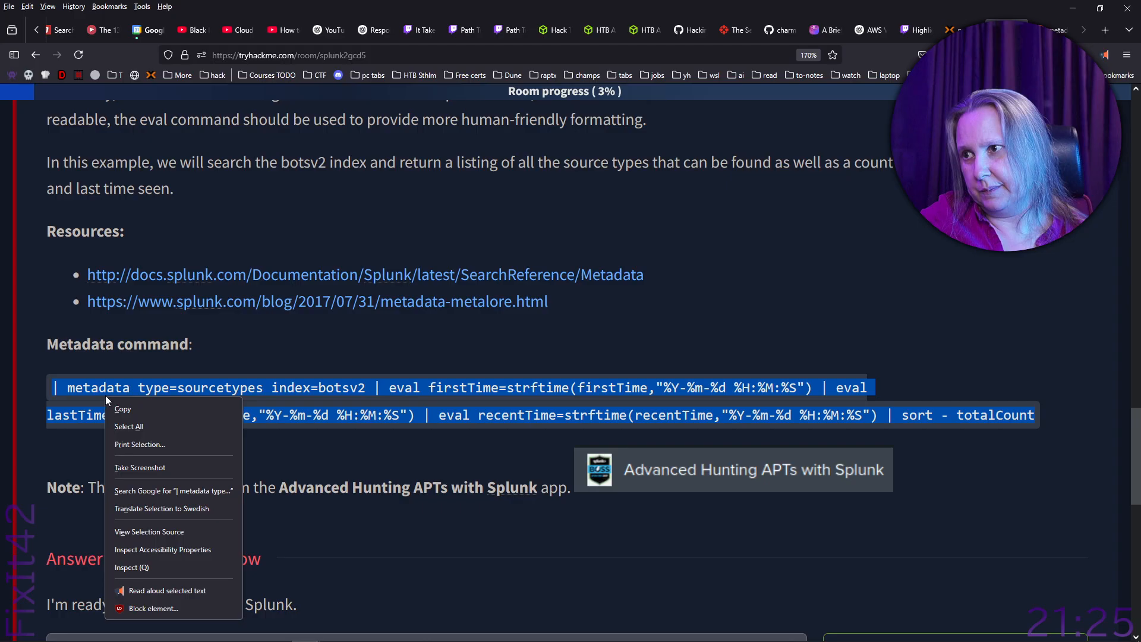
left_click(229, 412)
- Mark Task 2's "I'm ready to get hunting with Splunk" question complete and open Task 3, 100 series questions, at Question 1
scroll(760, 416, "down", 5)
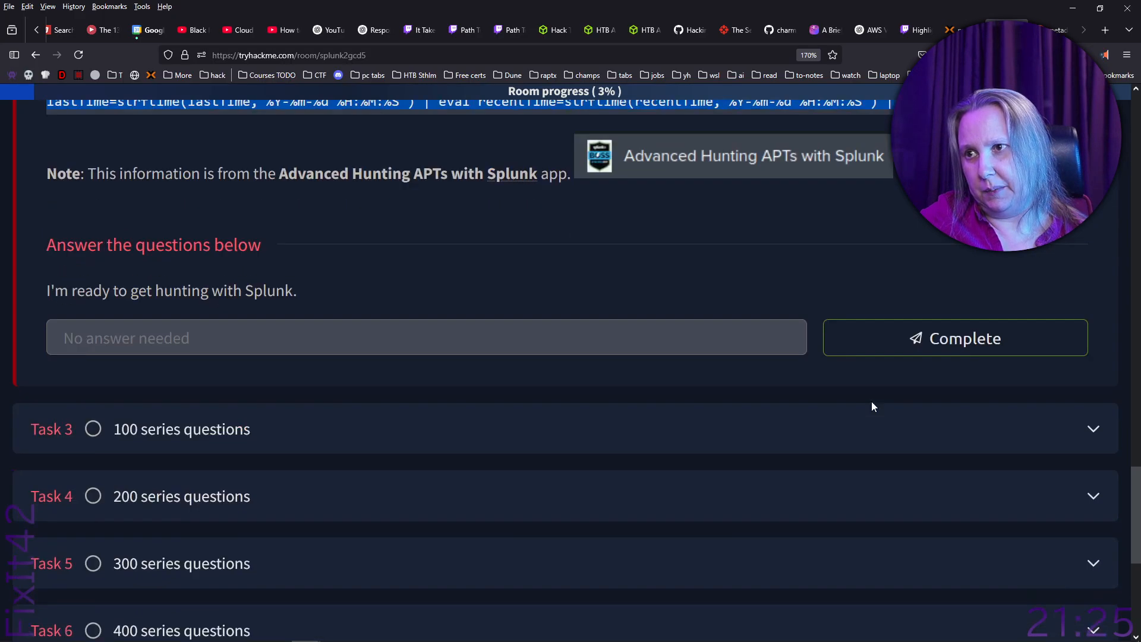
left_click(948, 343)
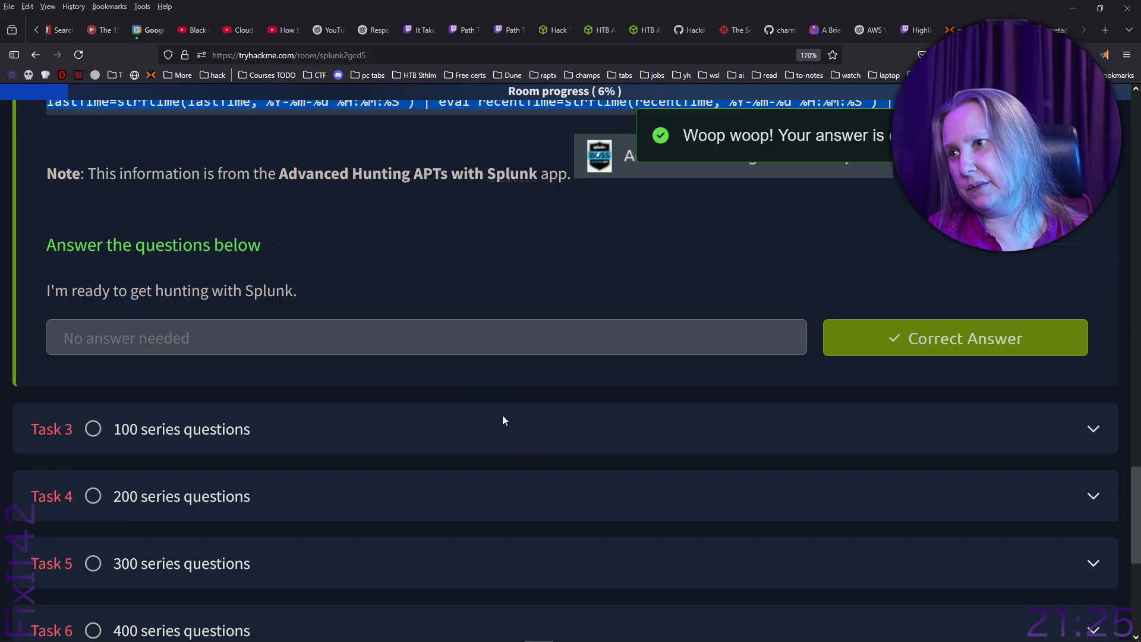
left_click(538, 447)
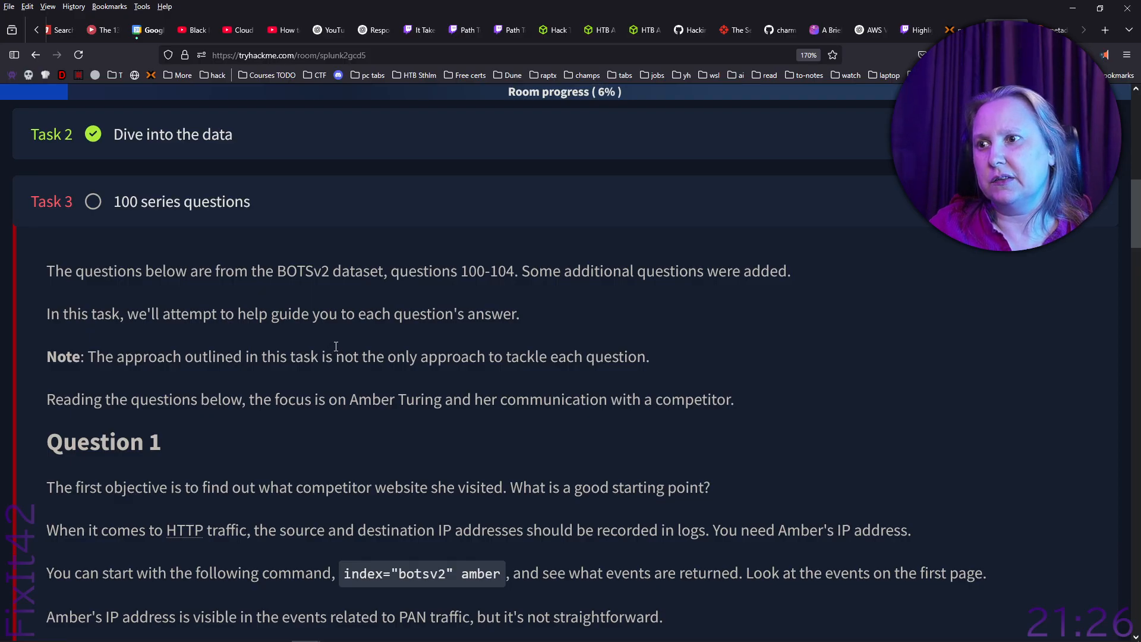
scroll(336, 346, "down", 4)
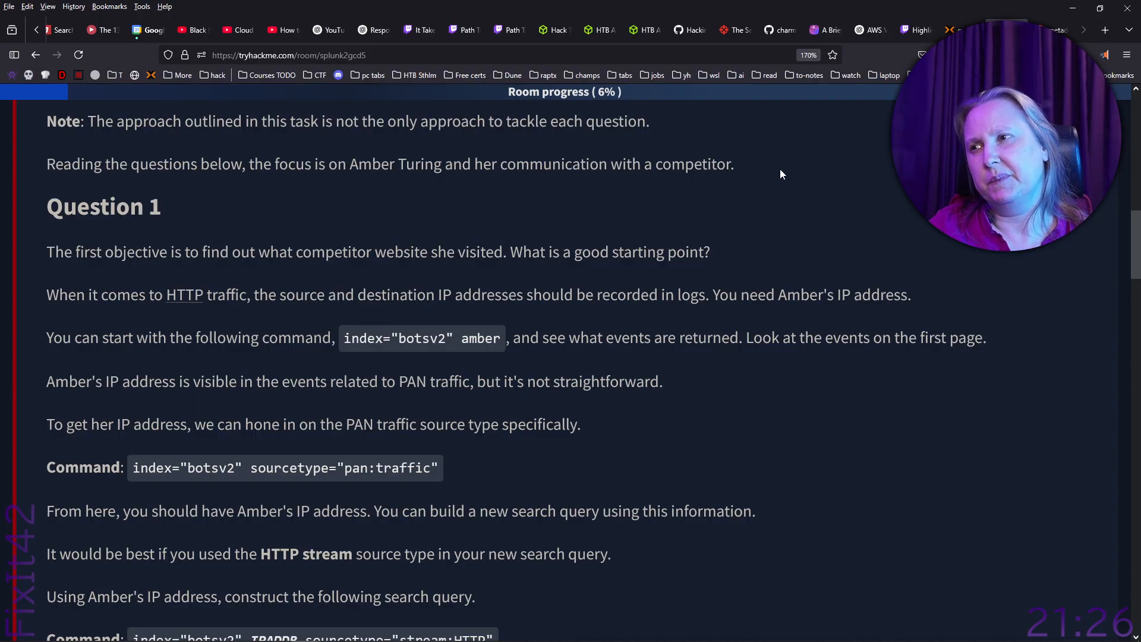
scroll(781, 175, "down", 2)
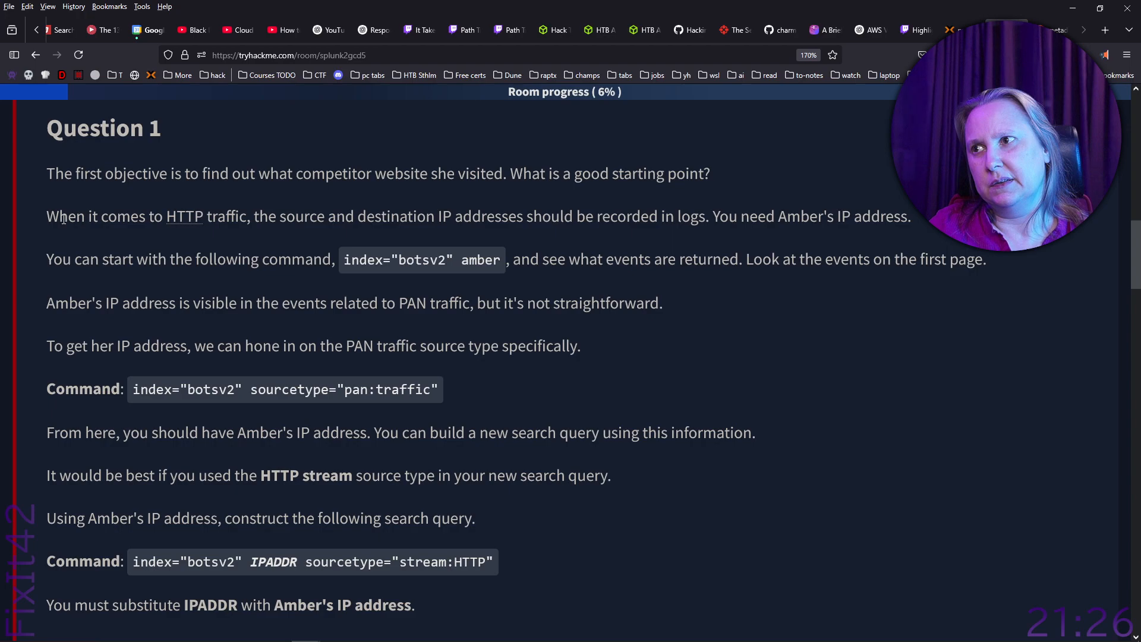
- Reopen Task 1, Deploy!, and review its BOTSv2 dataset description and Room Machine instructions
scroll(804, 325, "up", 8)
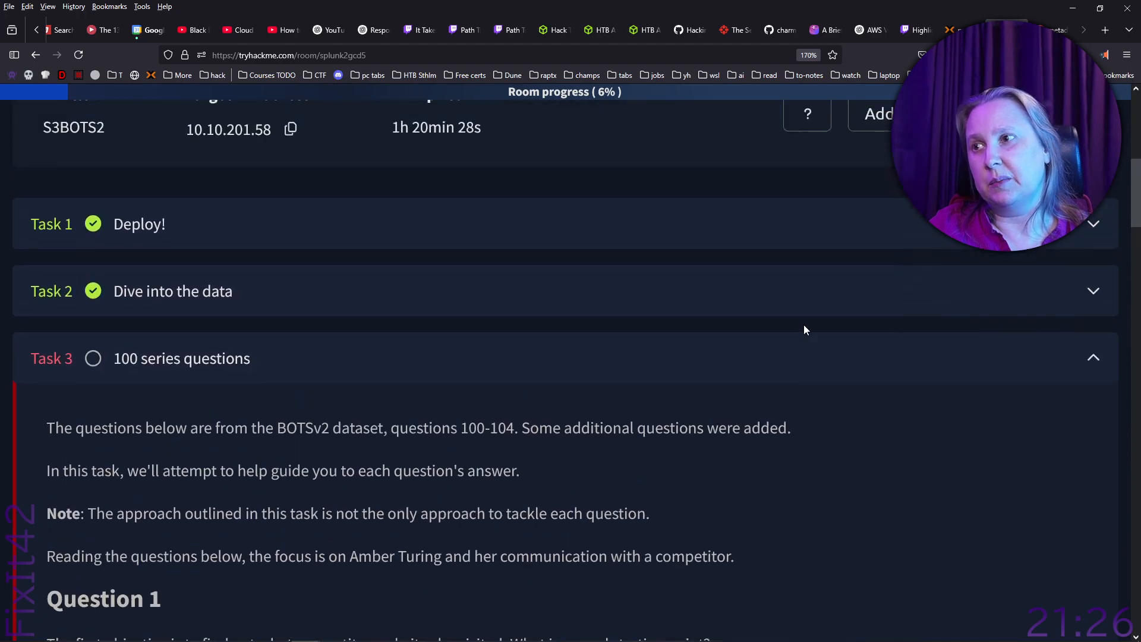
scroll(800, 326, "down", 4)
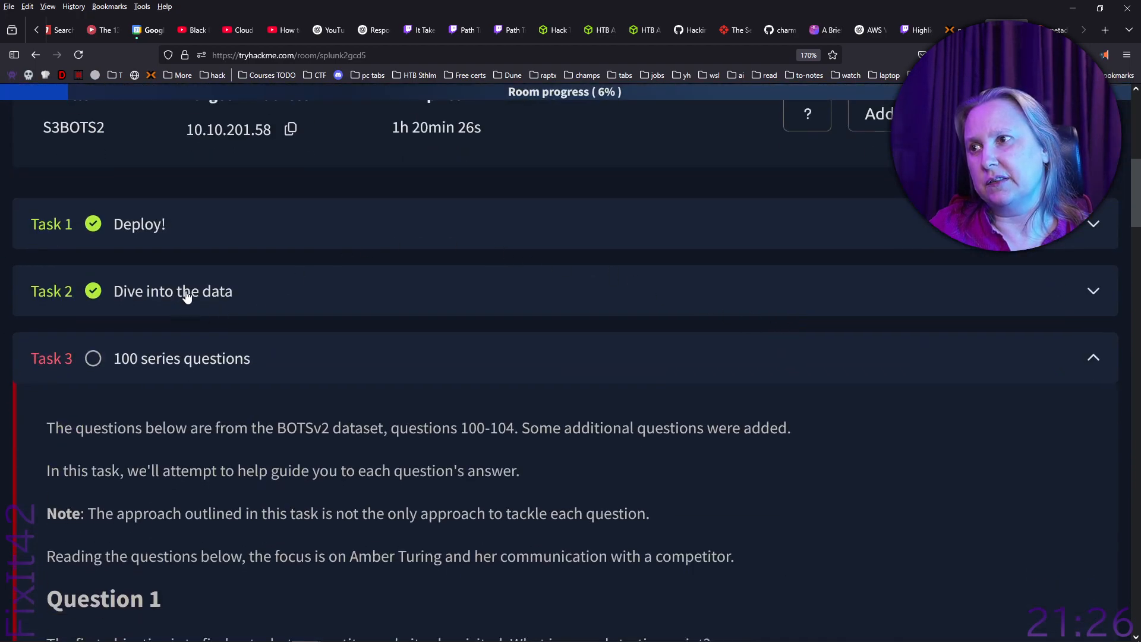
left_click(253, 232)
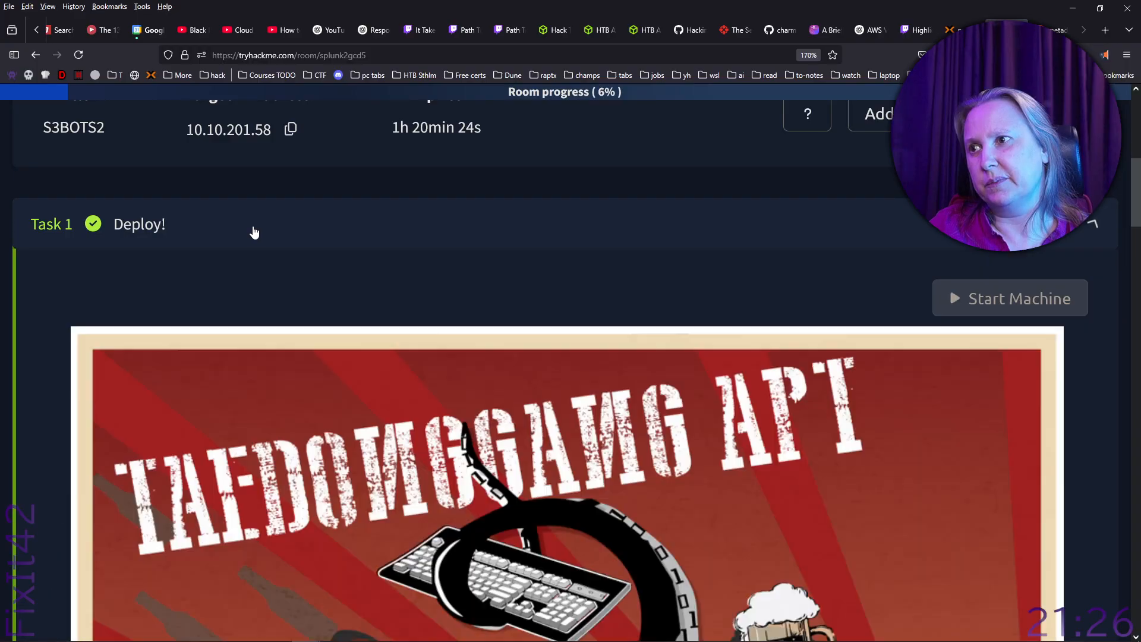
scroll(266, 247, "down", 10)
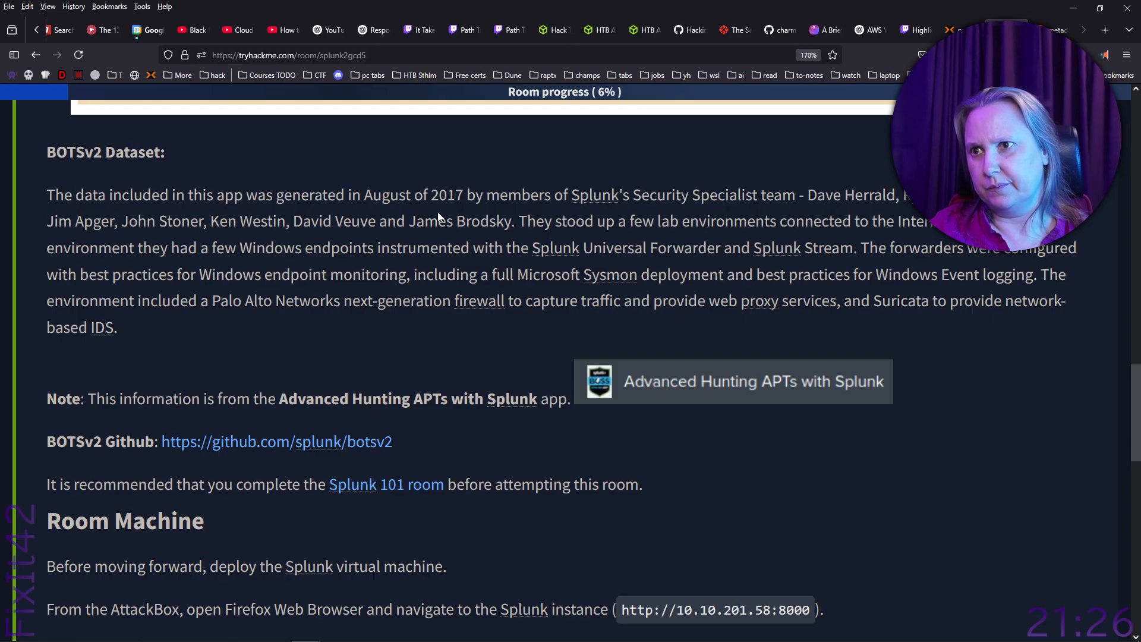
scroll(327, 347, "down", 5)
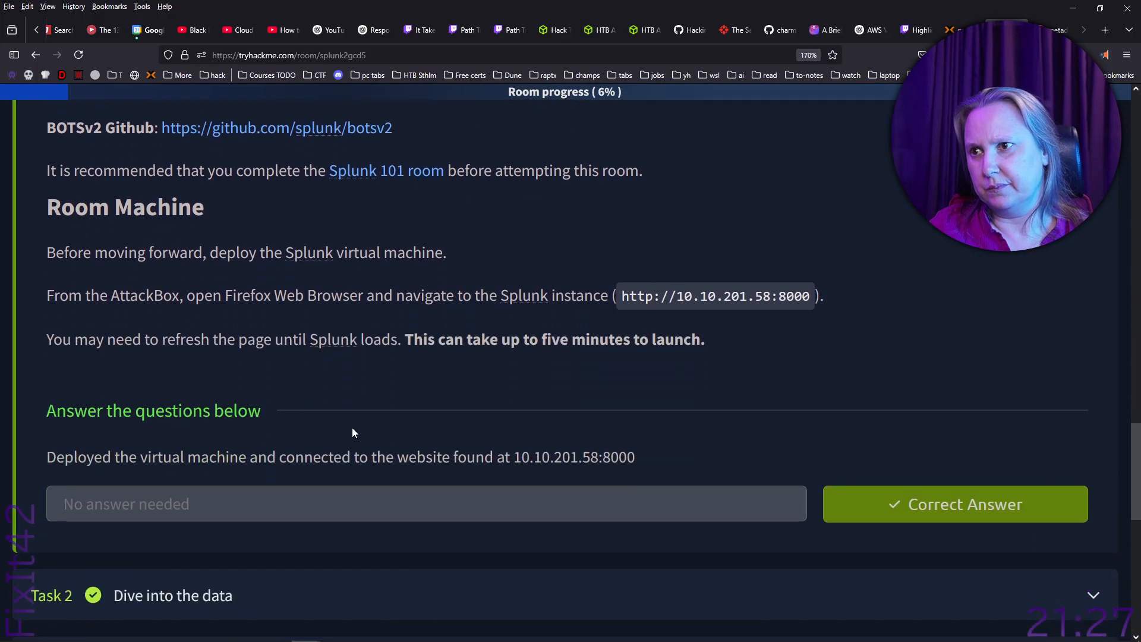
scroll(353, 427, "up", 7)
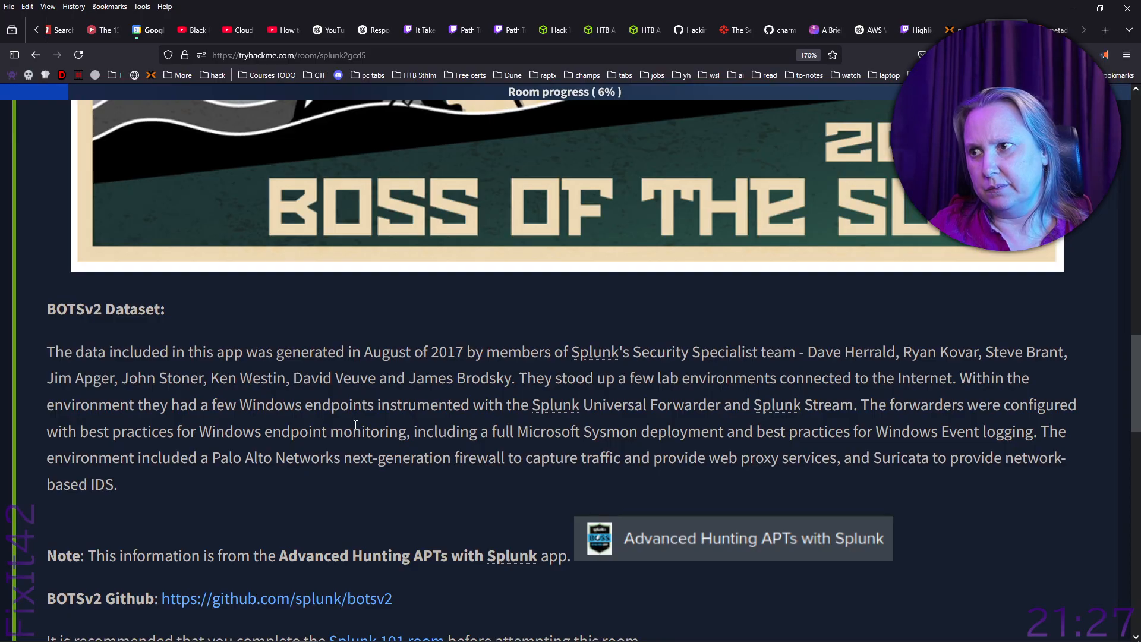
scroll(355, 424, "down", 14)
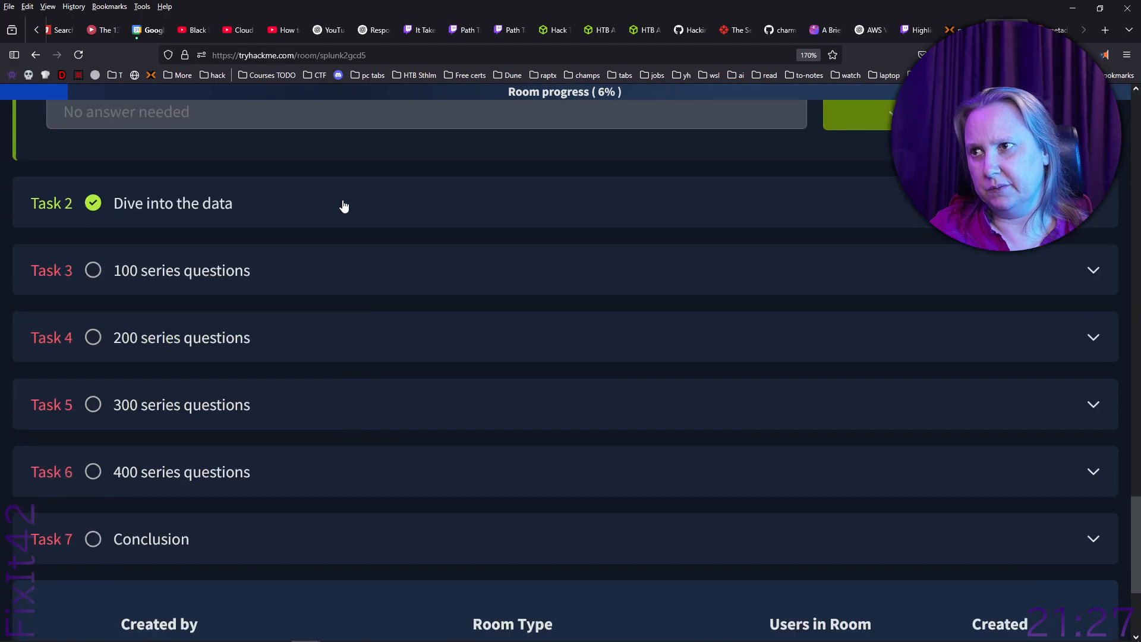
- Reopen Task 2, Dive into the data, and review the exercise scenario and event-type explanation
left_click(343, 206)
scroll(377, 325, "down", 10)
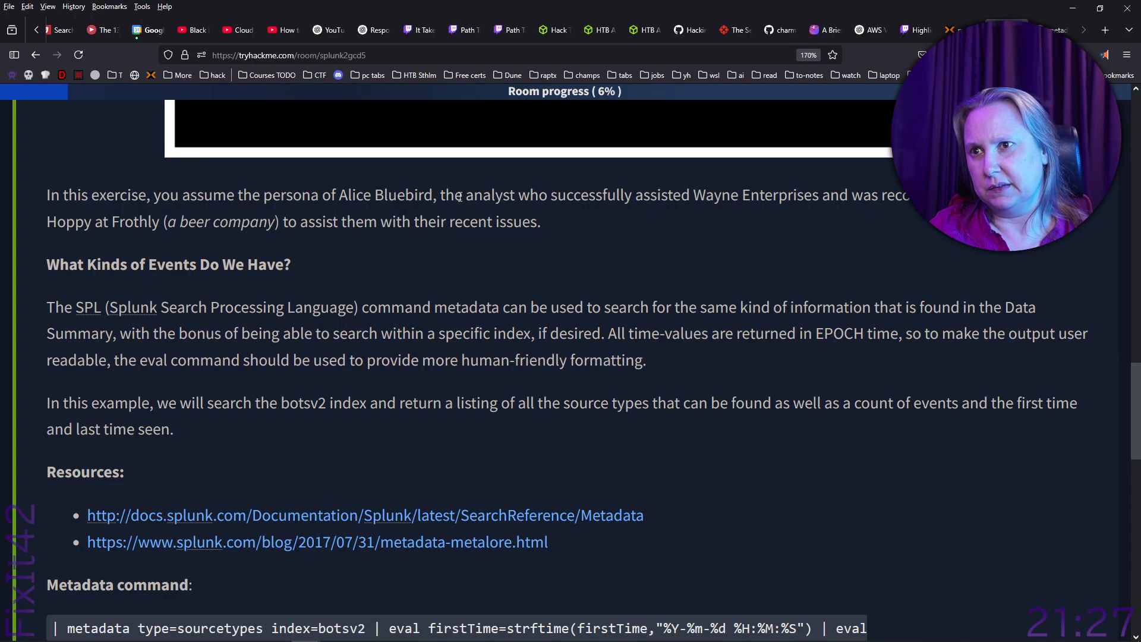
scroll(483, 256, "down", 10)
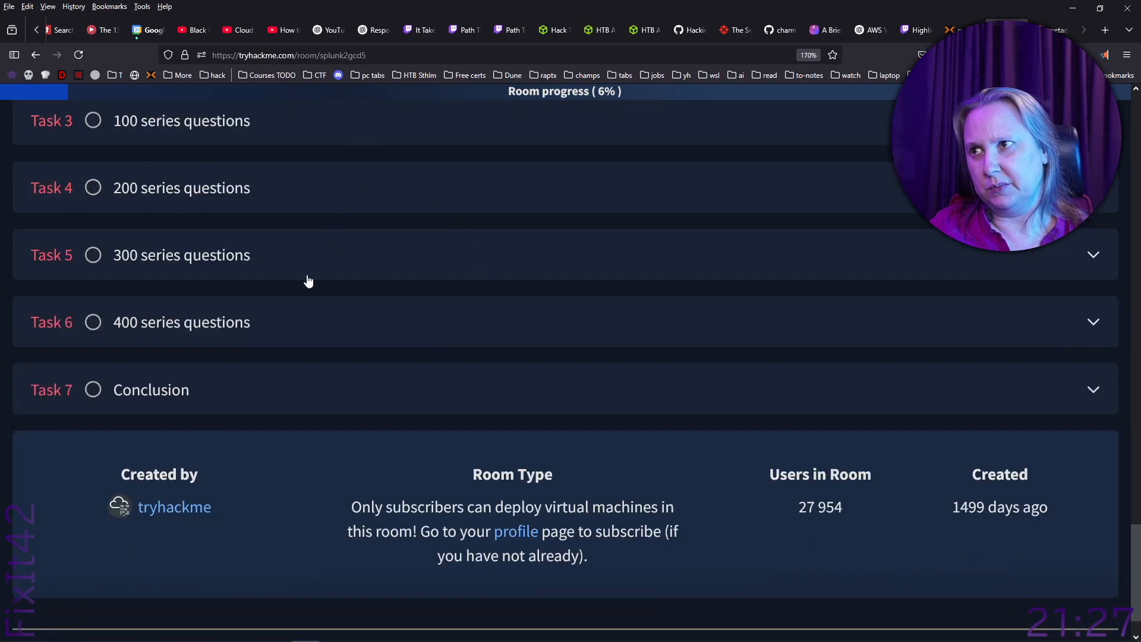
- Reopen Task 3, 100 series questions, and read the Question 1 guidance on the pan:traffic and stream:HTTP searches
scroll(310, 280, "up", 3)
left_click(350, 286)
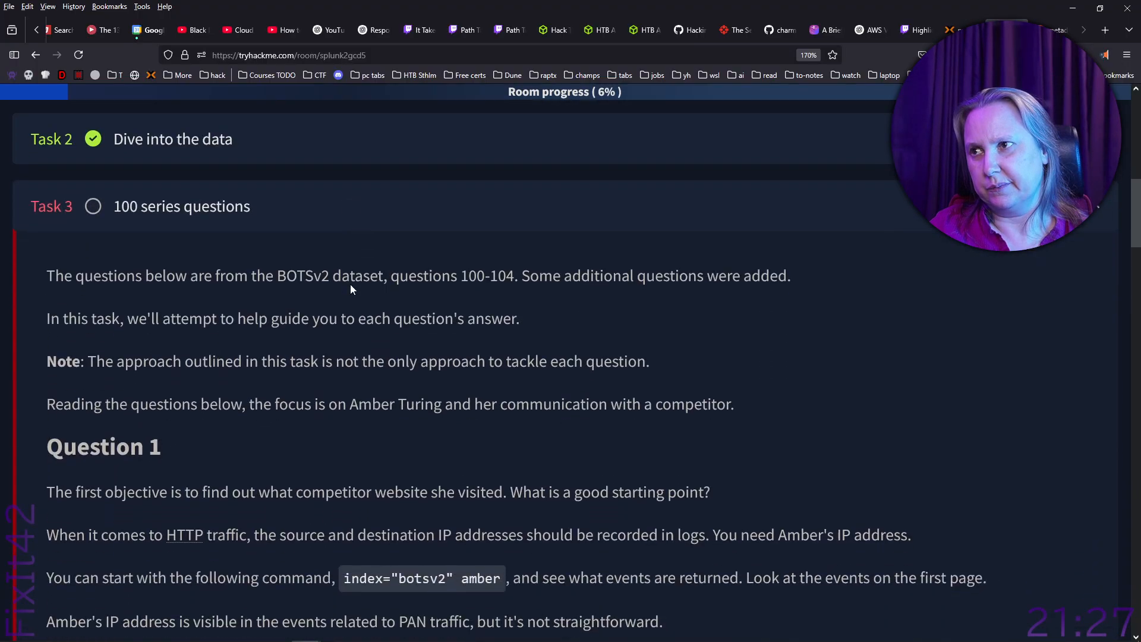
scroll(350, 284, "down", 3)
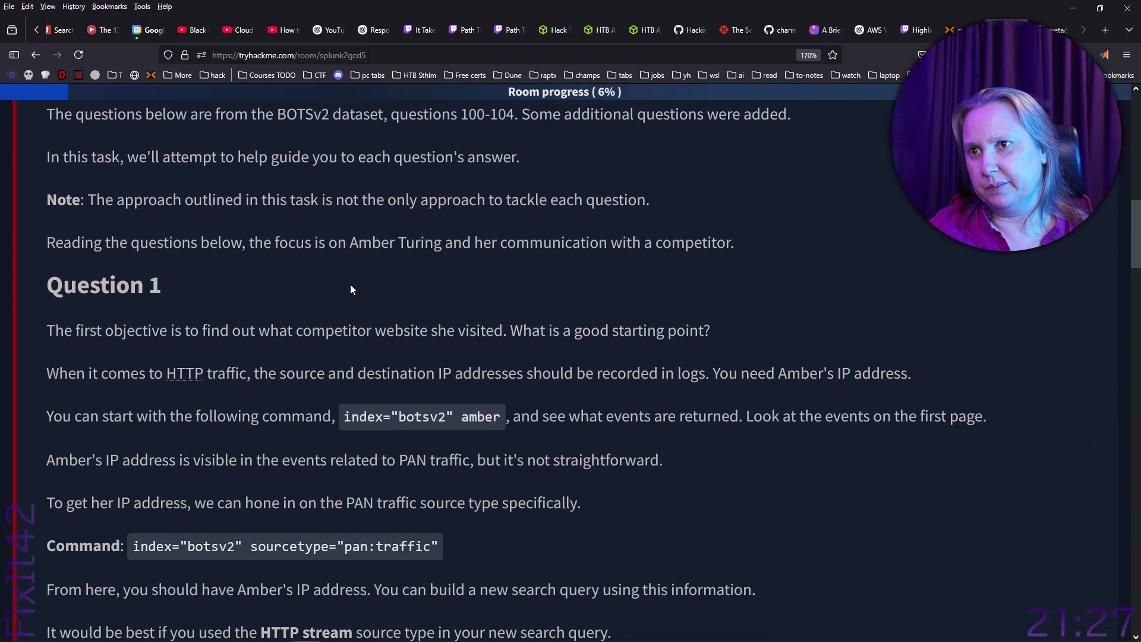
scroll(350, 289, "down", 2)
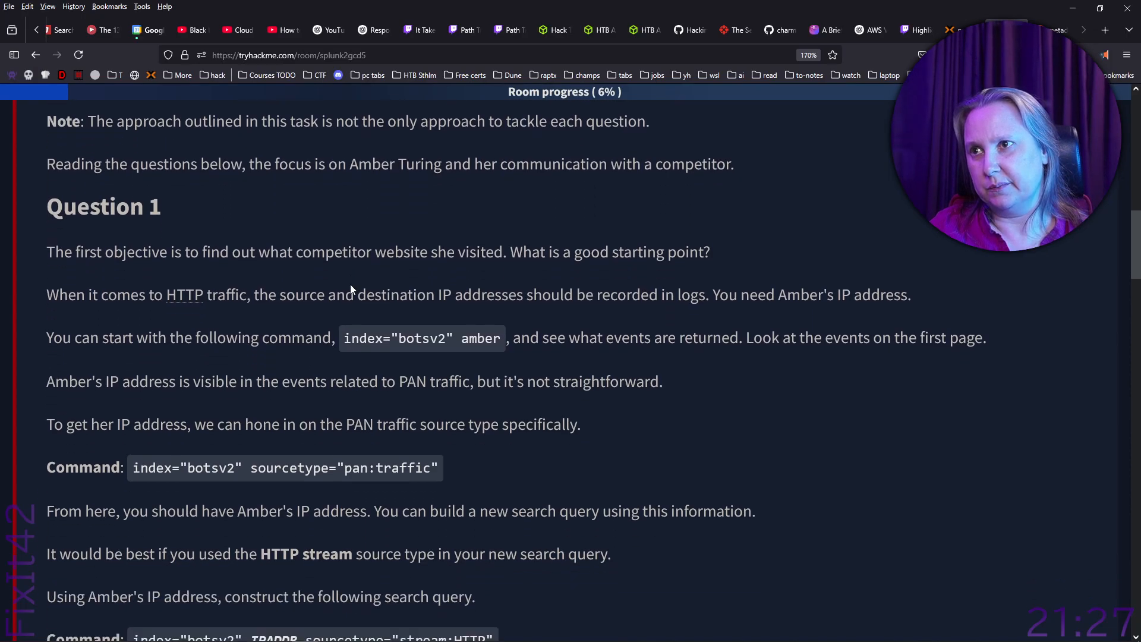
scroll(351, 284, "down", 2)
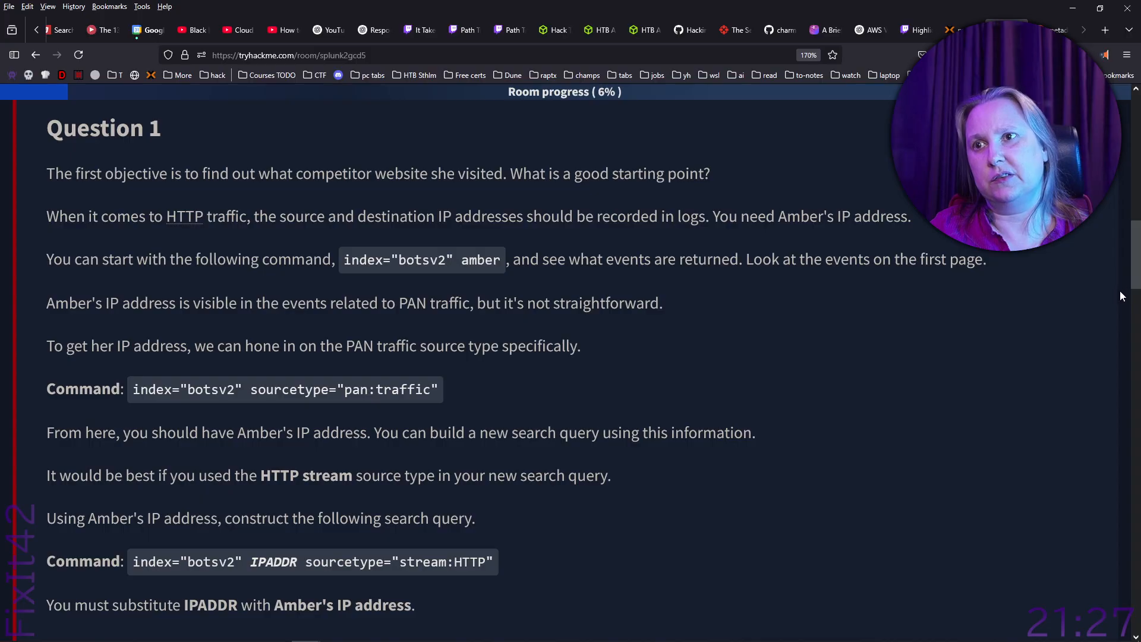
left_click_drag(1135, 273, 733, 219)
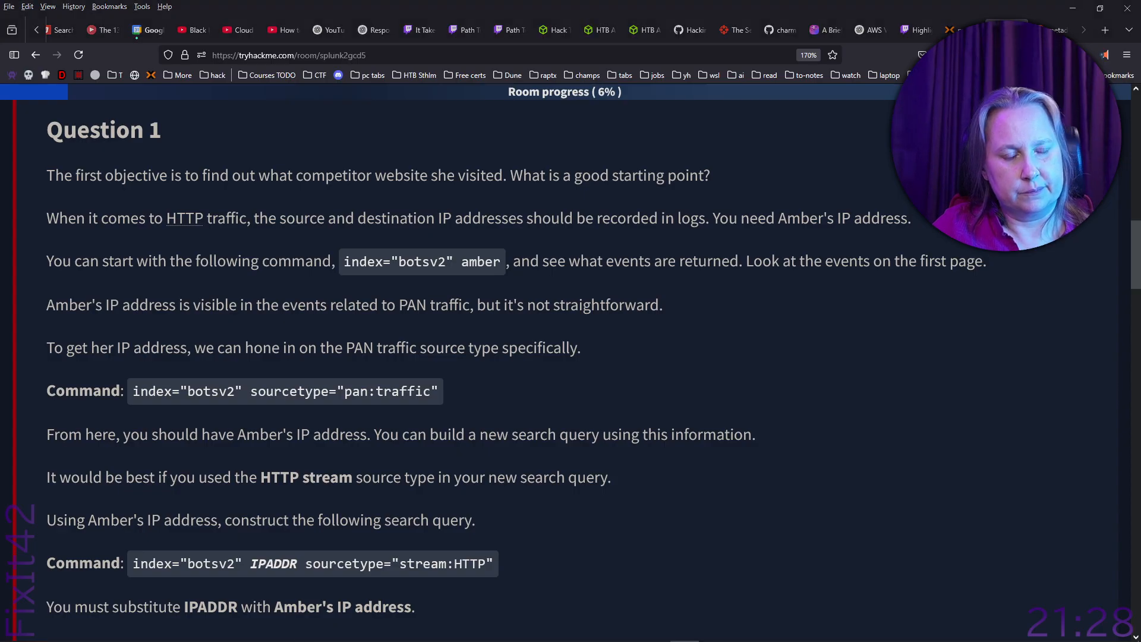
- Switch to the Splunk Enterprise window and browse the Datasets listing of the Search app
key("alt+Tab")
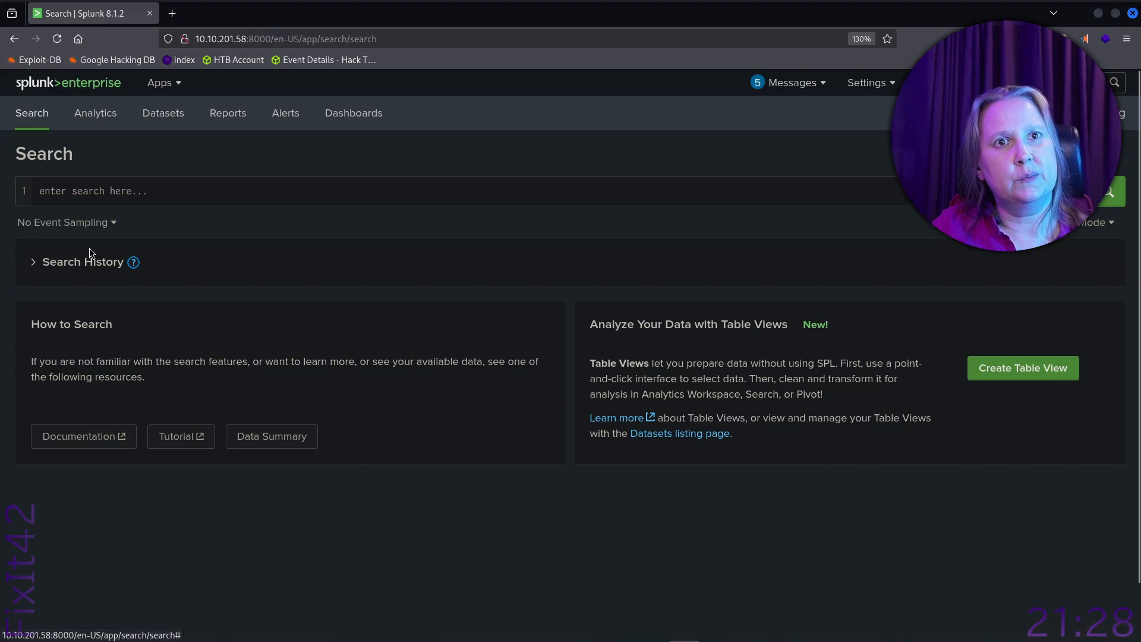
left_click(167, 117)
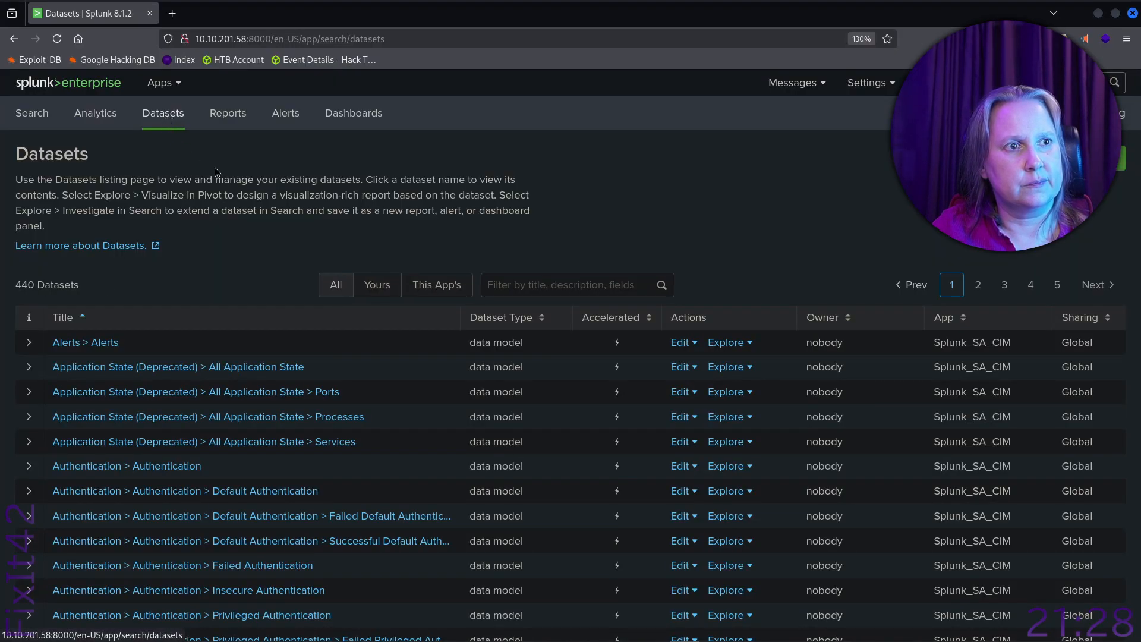
scroll(309, 260, "down", 15)
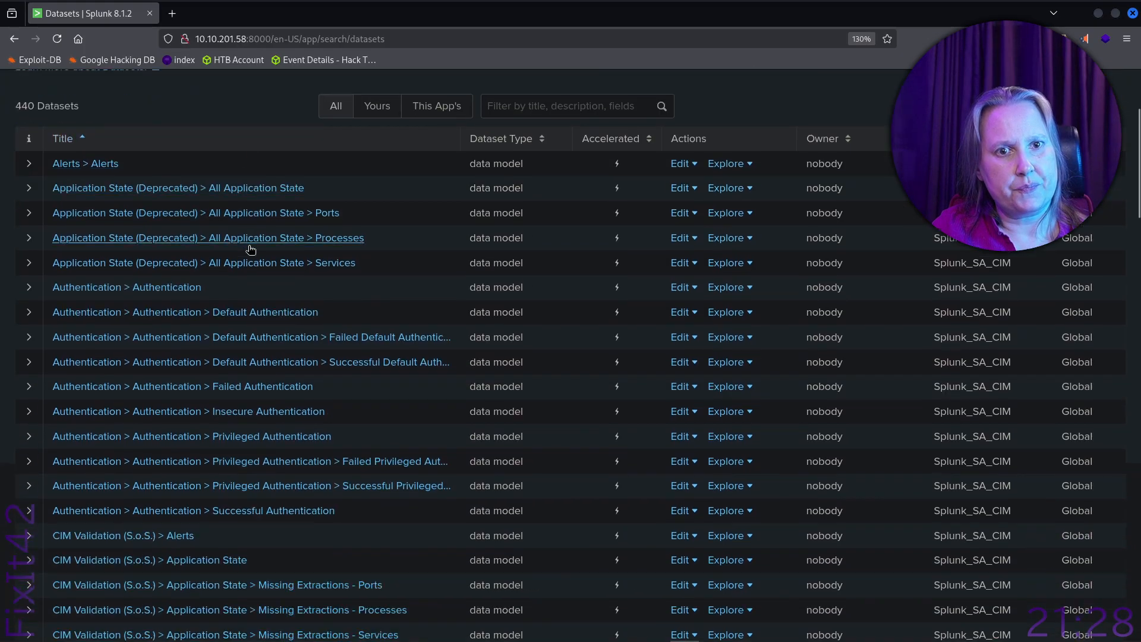
scroll(250, 249, "down", 15)
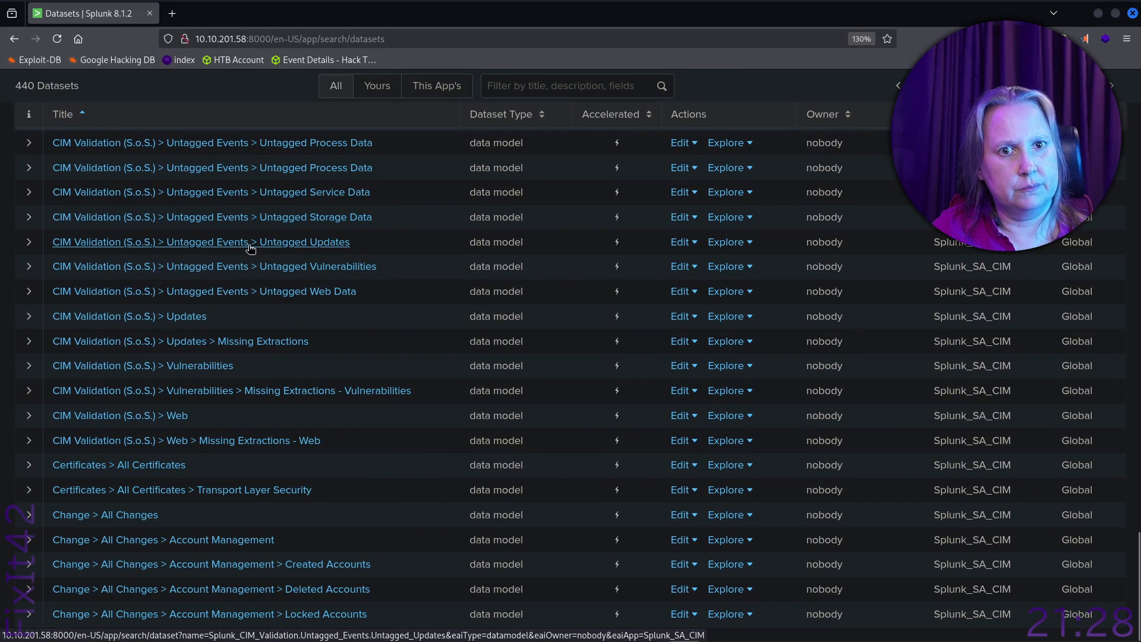
- Leave the Datasets listing and open the Analytics workspace of the Search app
scroll(347, 533, "up", 1)
scroll(347, 533, "up", 20)
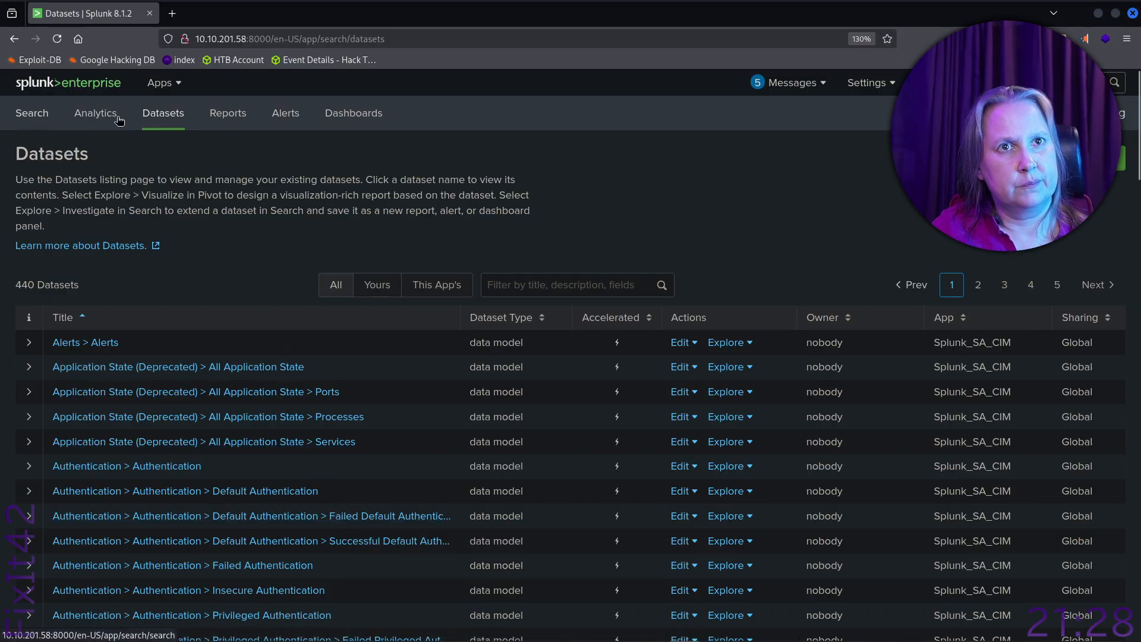
left_click(94, 117)
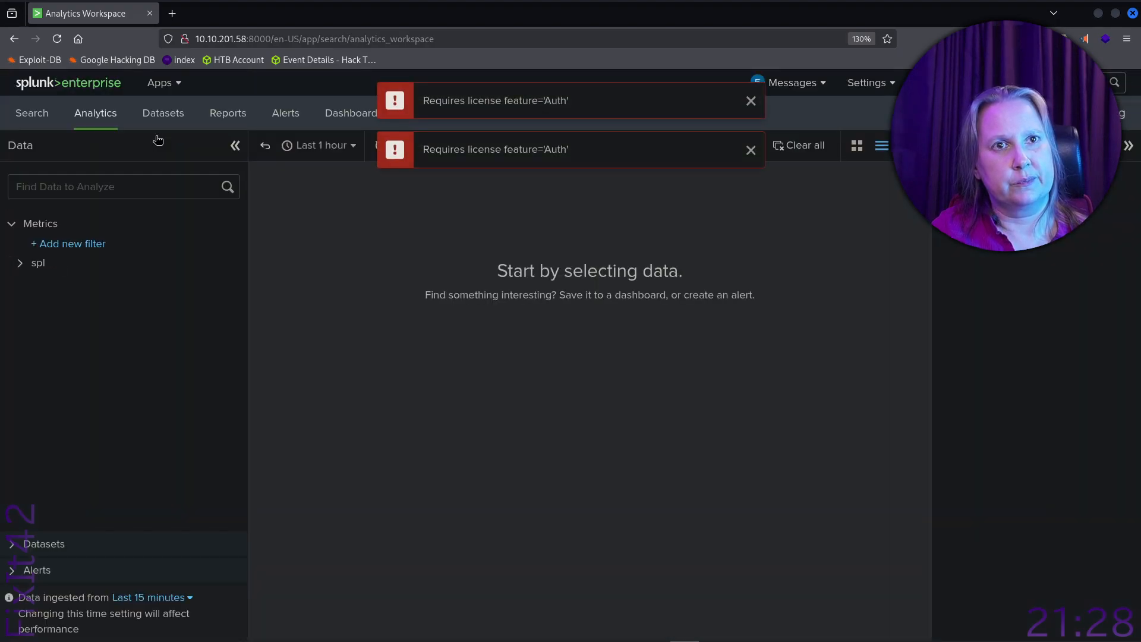
- Open the Reports listing and review the available saved reports, including the website_monitoring entries
left_click(226, 115)
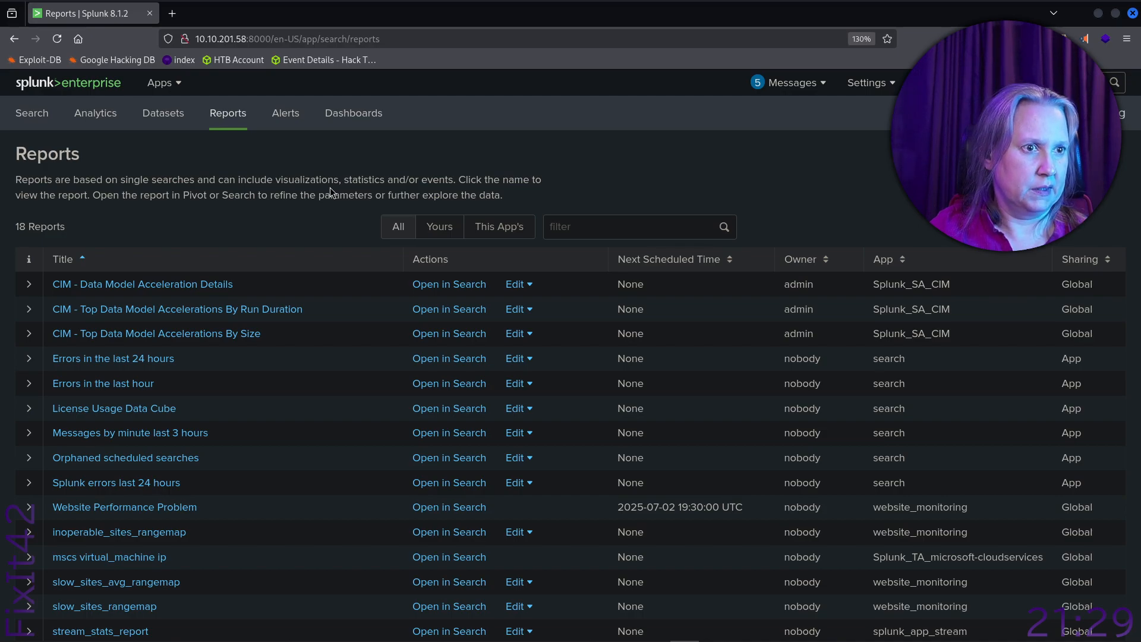
scroll(329, 187, "down", 3)
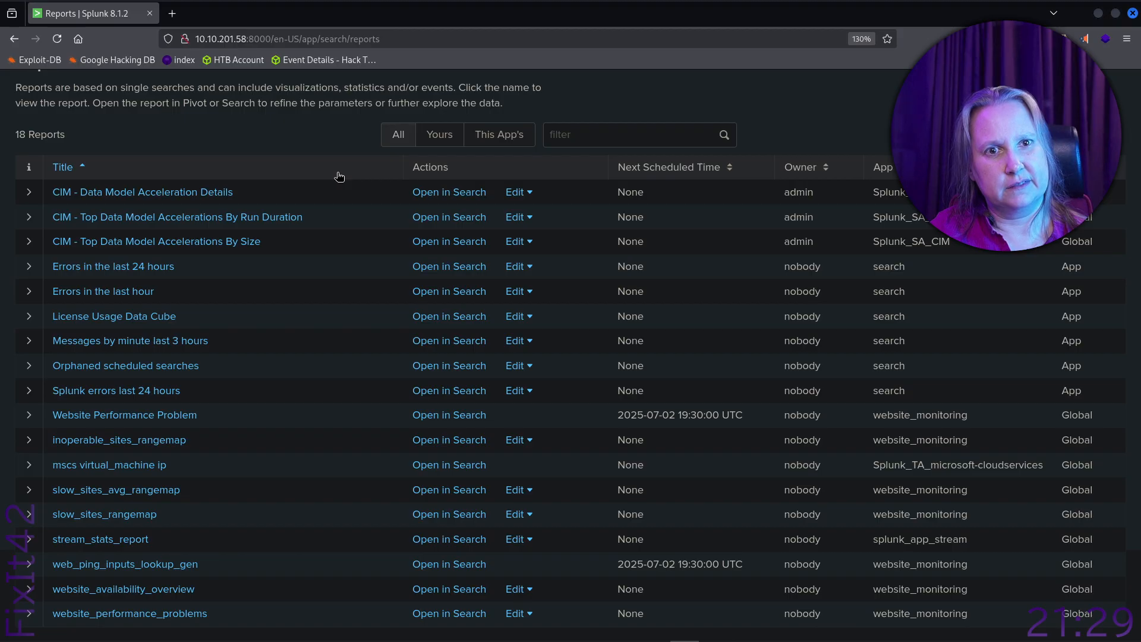
scroll(339, 176, "up", 3)
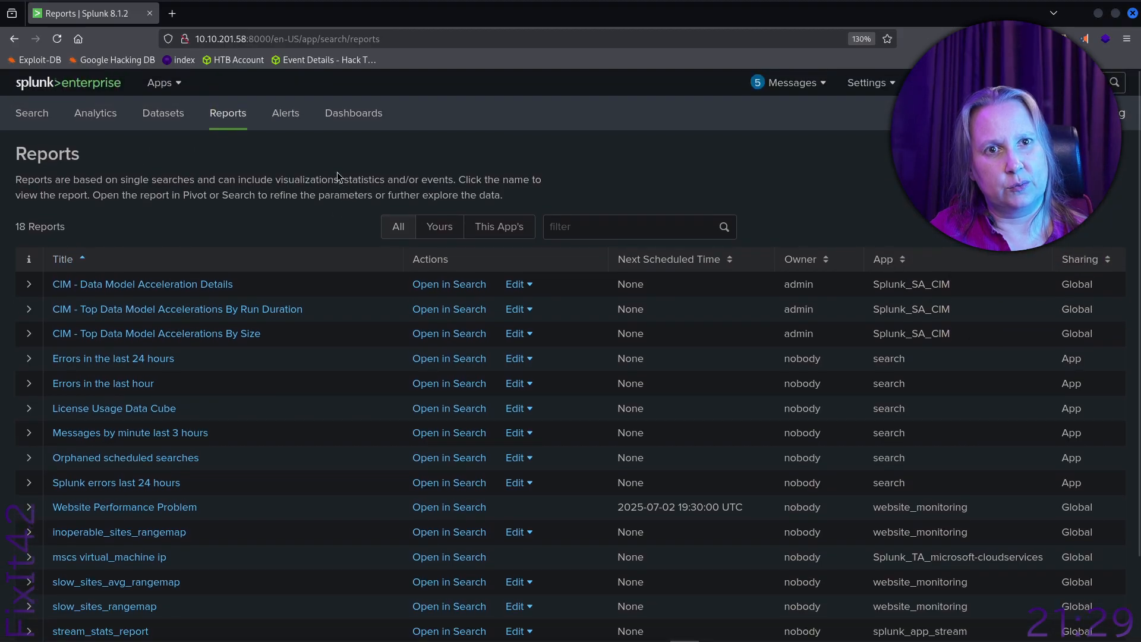
scroll(339, 176, "down", 3)
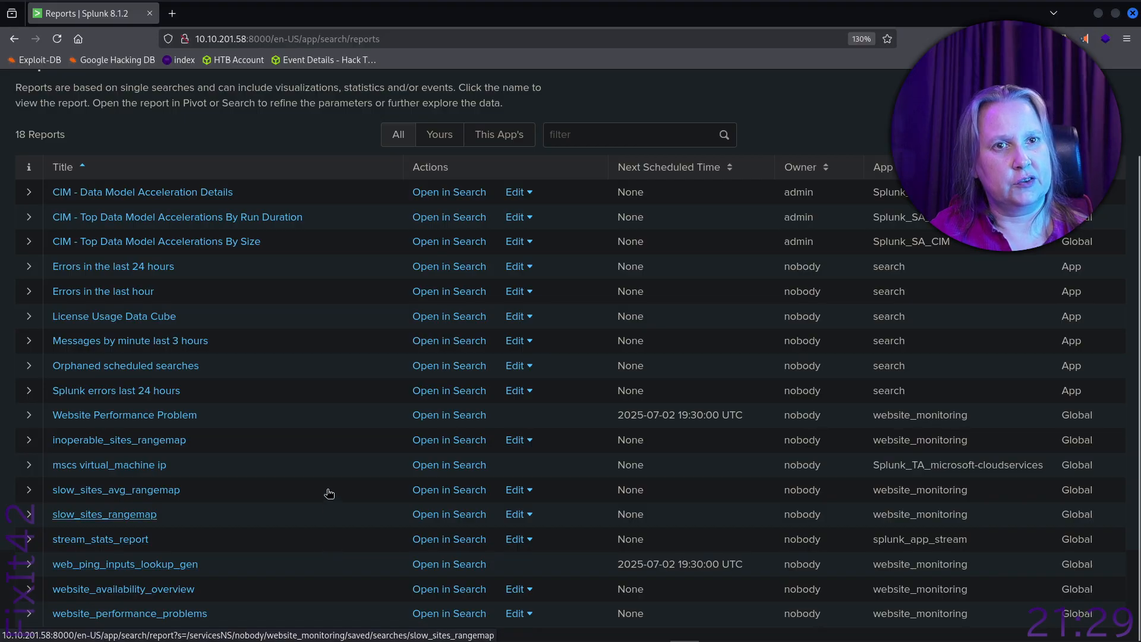
scroll(316, 187, "up", 3)
- Check the Alerts page and browse the Dashboards listing of the Search app
left_click(290, 111)
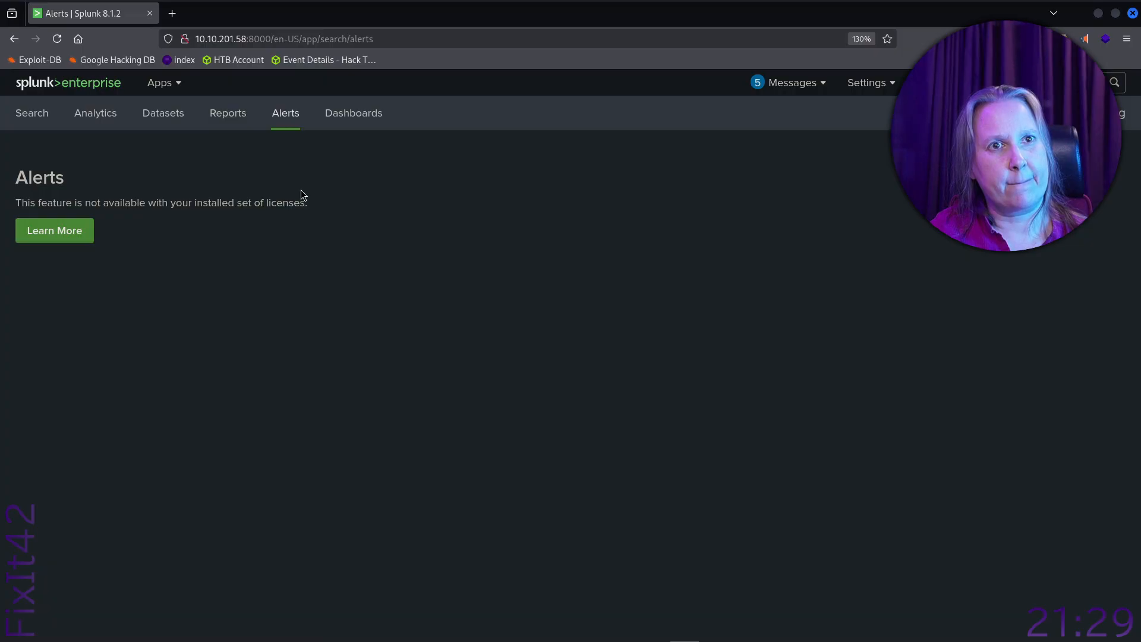
left_click(354, 115)
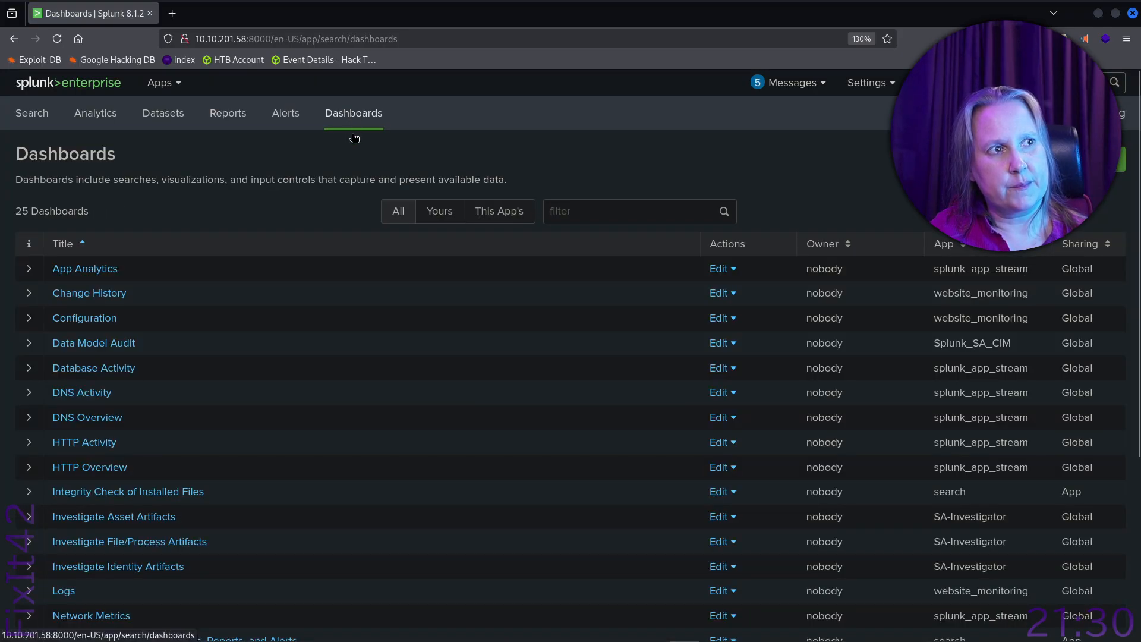
scroll(353, 143, "down", 5)
scroll(353, 144, "up", 5)
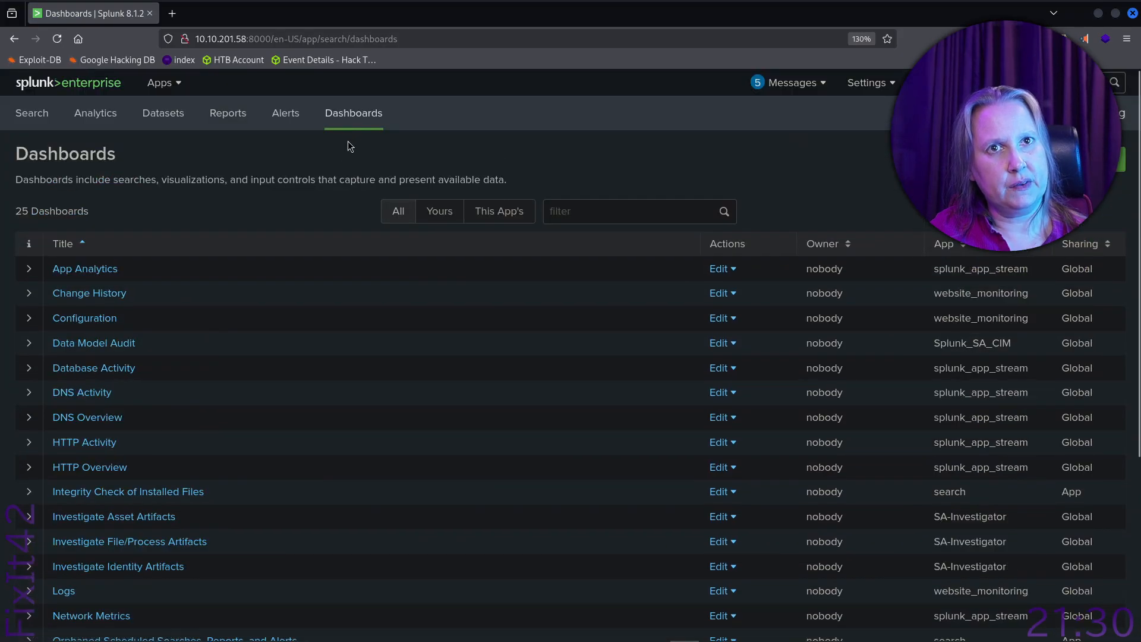
- Return to the Search start page and look over the system messages, the settings options and the help resources
left_click(49, 86)
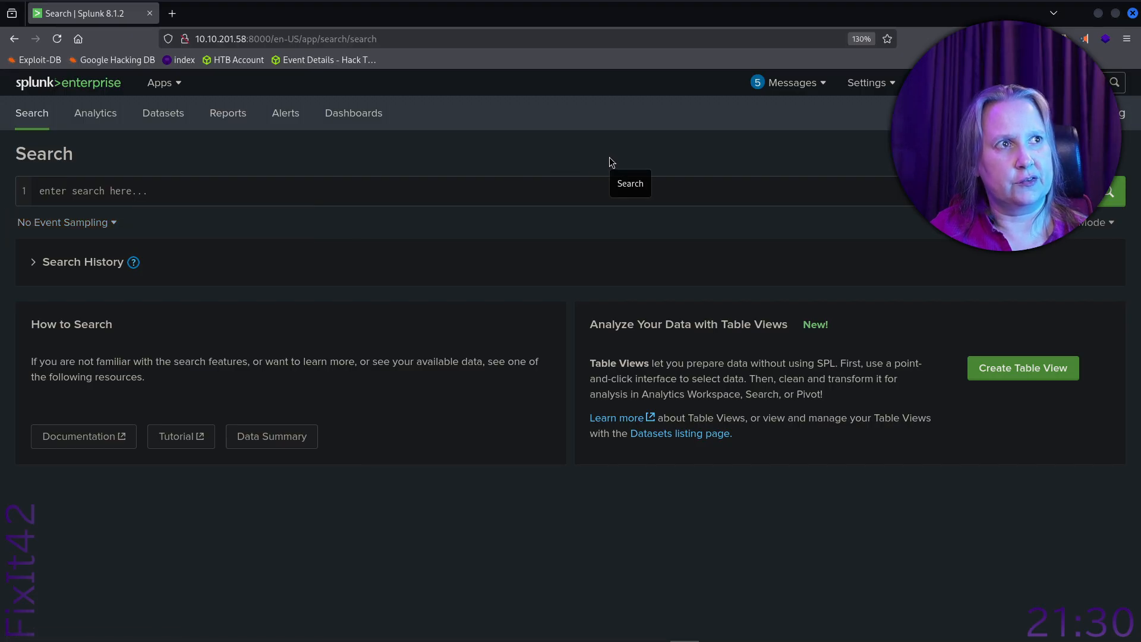
left_click(822, 84)
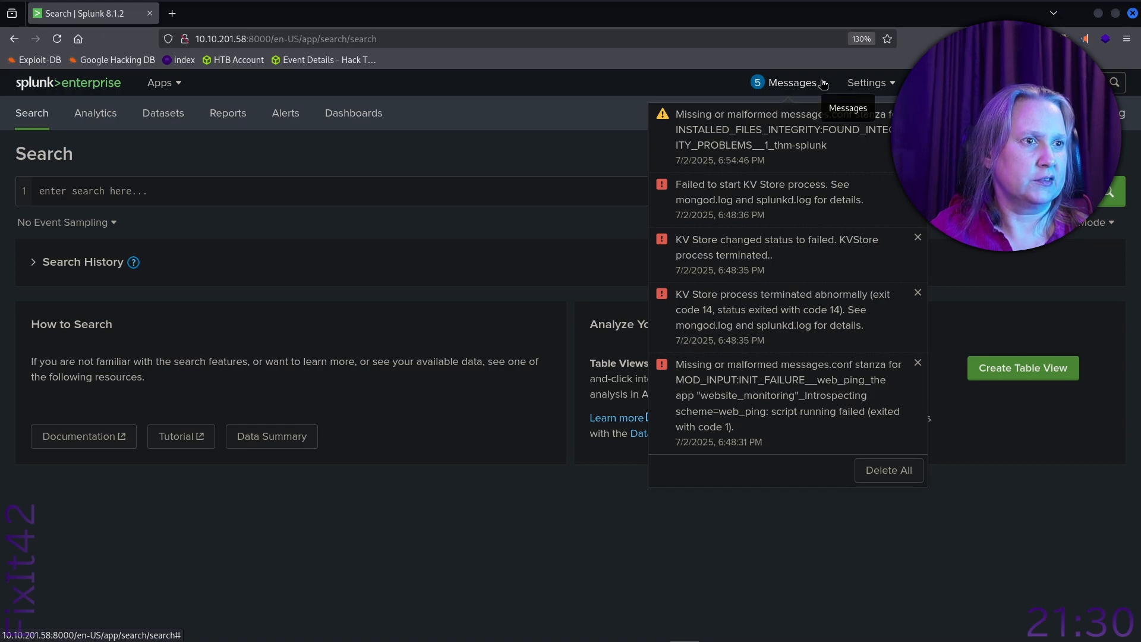
left_click(608, 83)
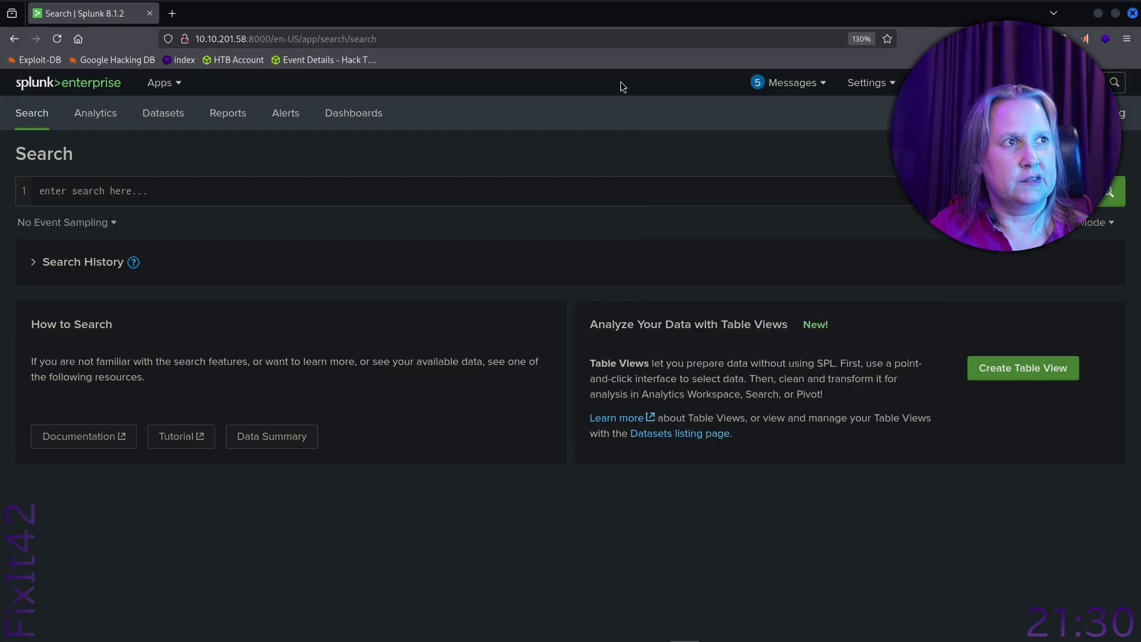
left_click(894, 88)
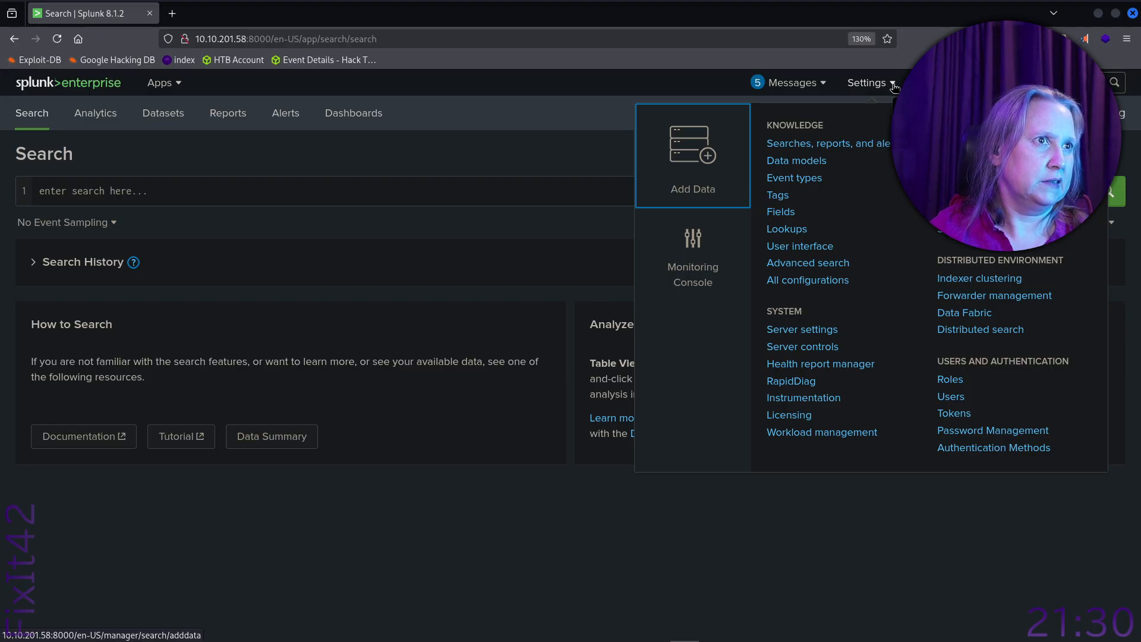
left_click(939, 84)
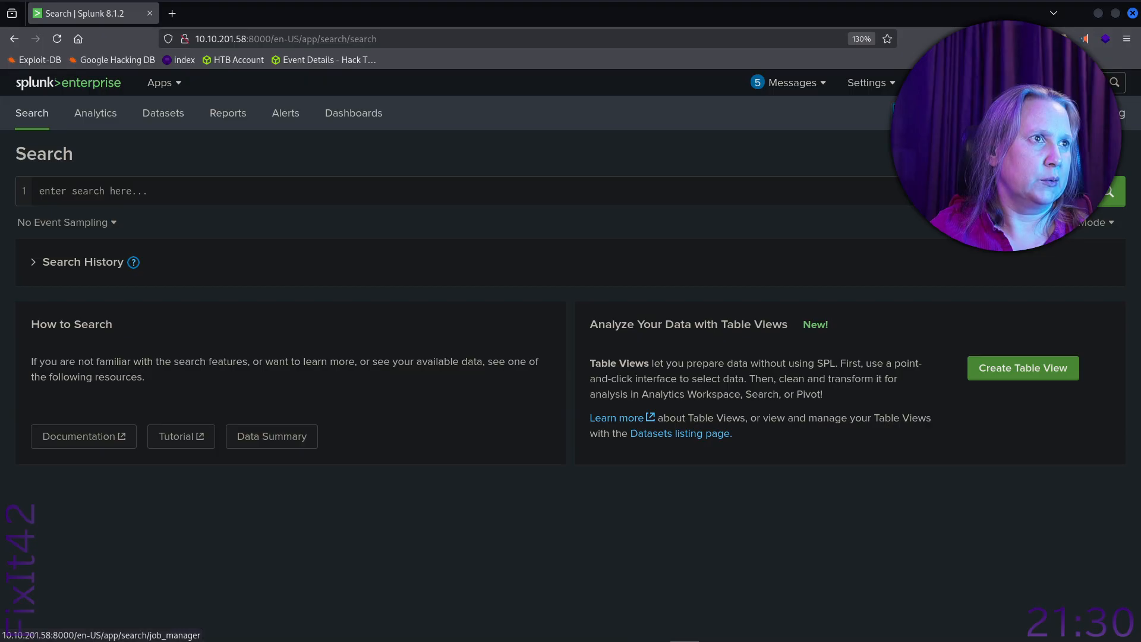
left_click(998, 83)
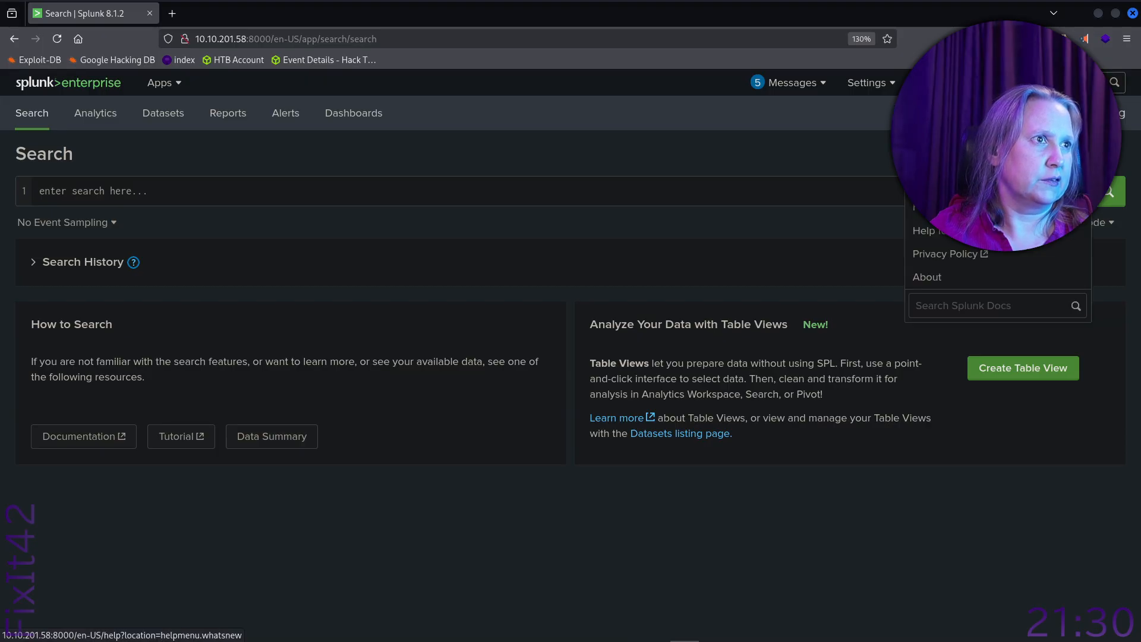
left_click(572, 91)
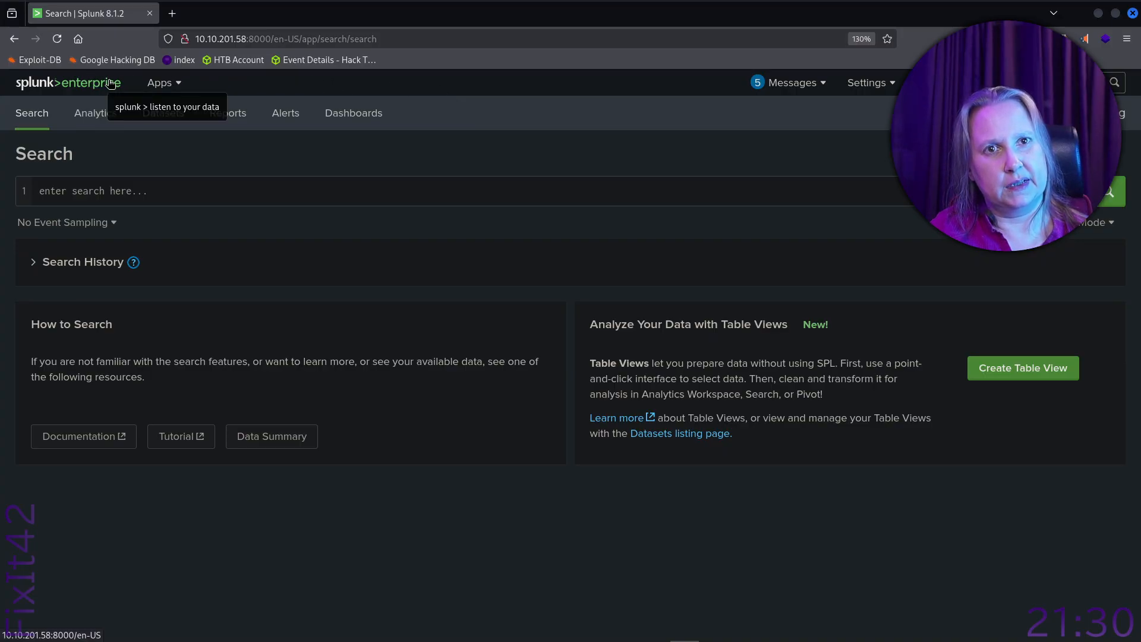
- Search index="botsv2" for the employee's first name with the default time range
left_click(175, 198)
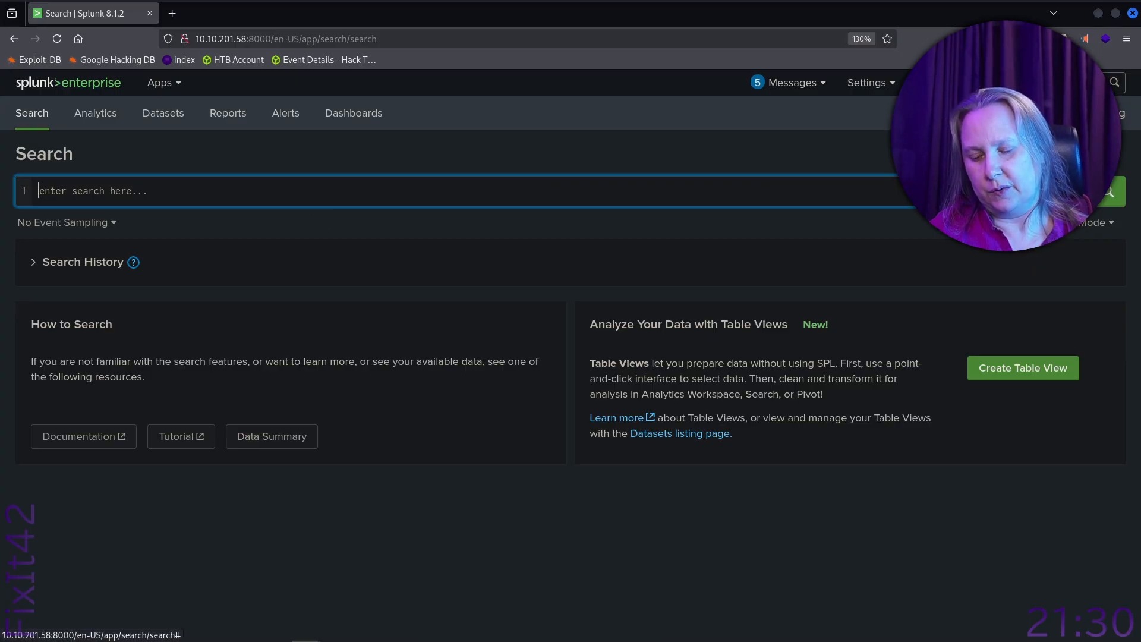
type("index=\"botsv2\" amber")
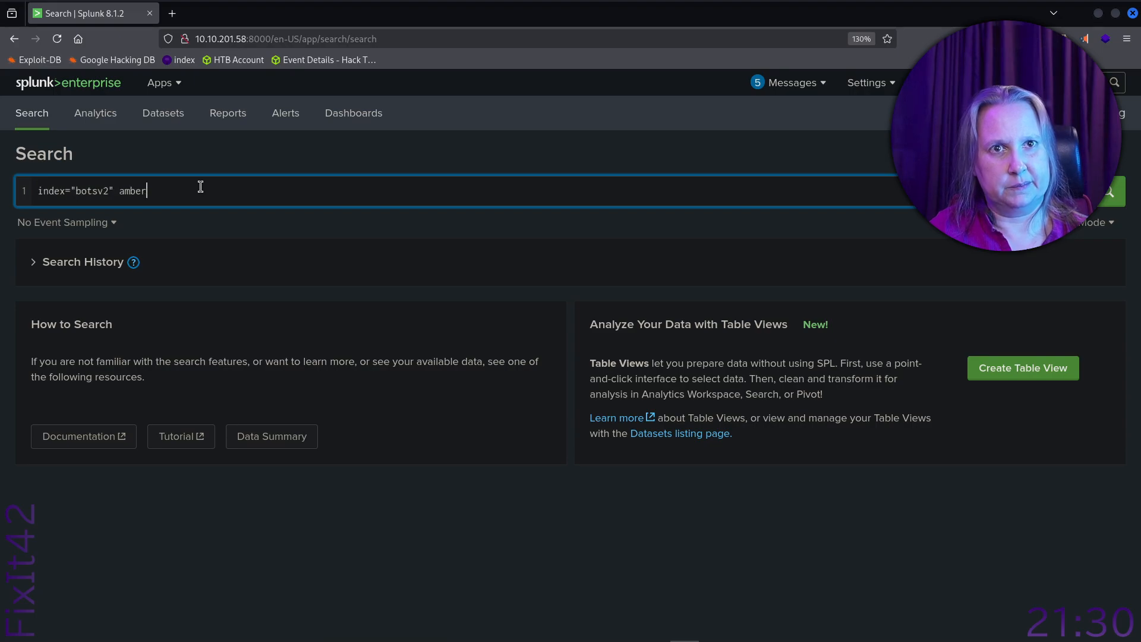
key("Return")
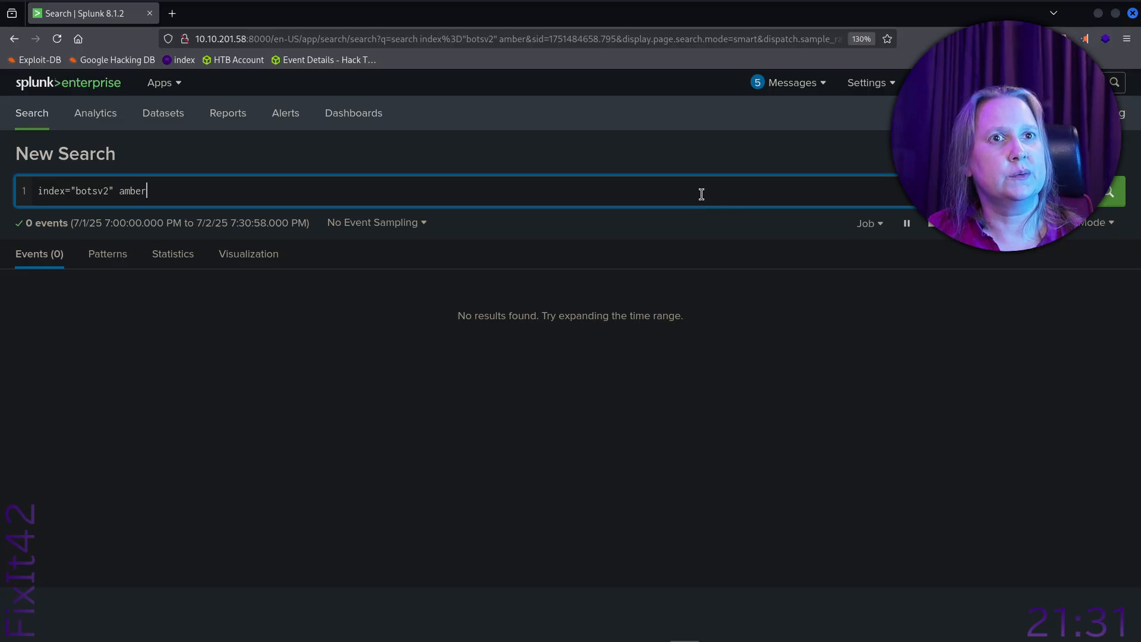
- Open the app management page and look through the installed Splunk apps and add-ons
left_click(179, 85)
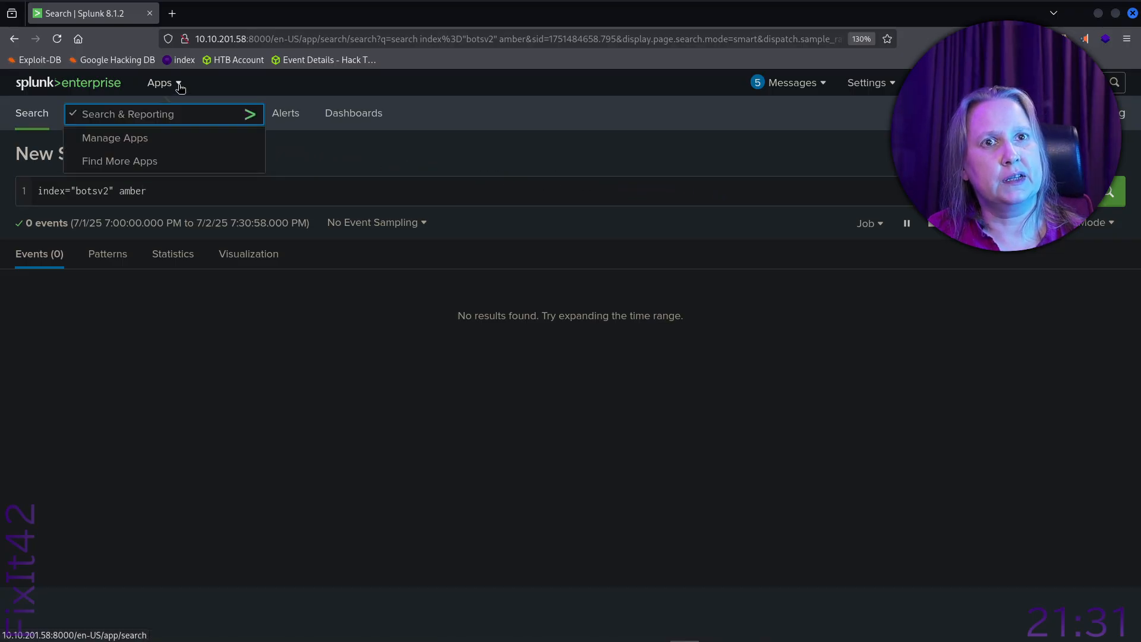
left_click(155, 140)
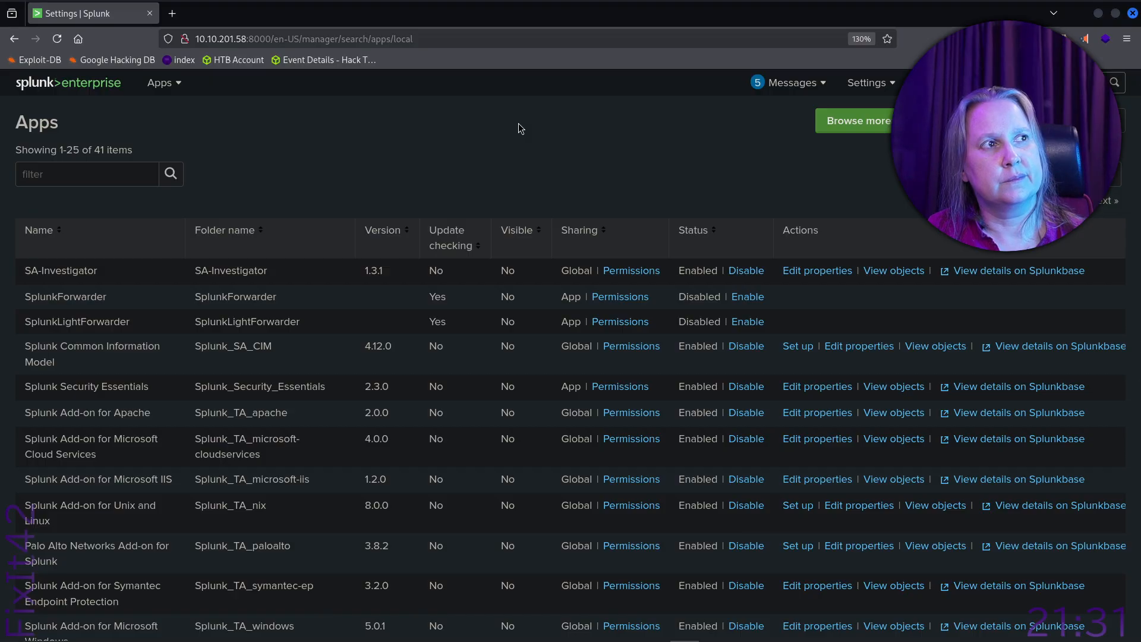
scroll(518, 123, "down", 7)
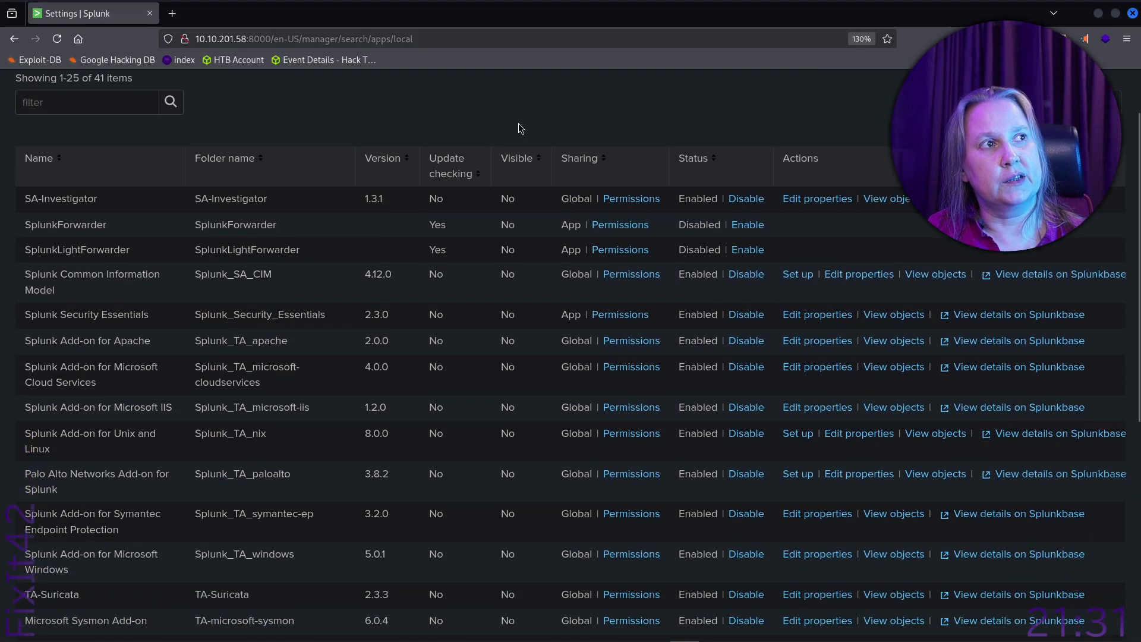
scroll(518, 122, "up", 8)
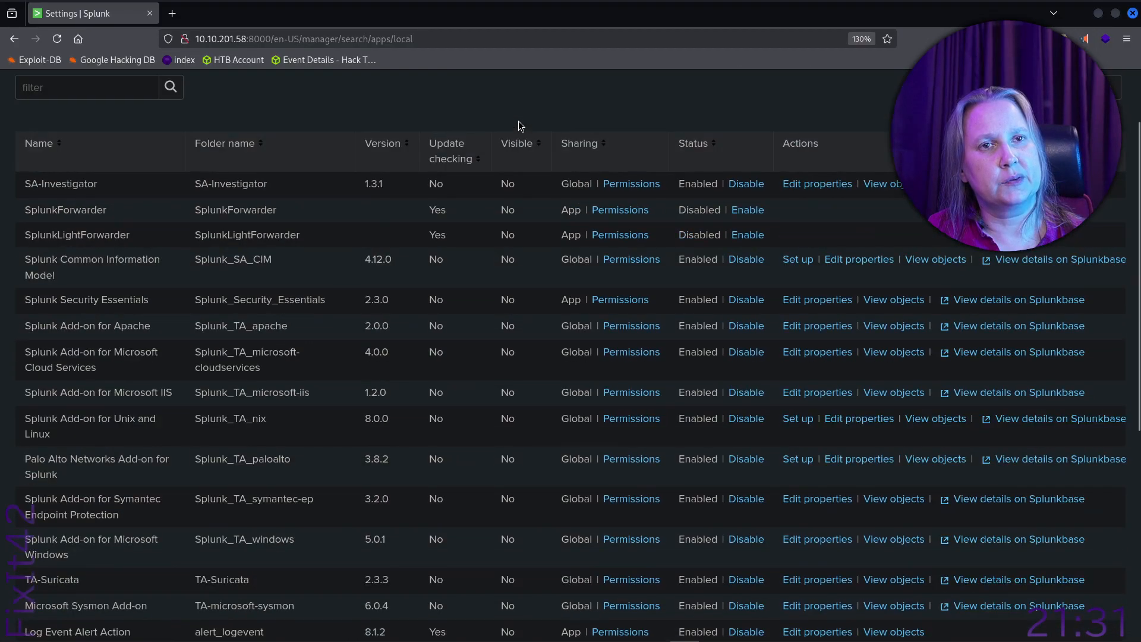
- Return to the Search start page and run the index="botsv2" query with the employee's first name again
left_click(103, 88)
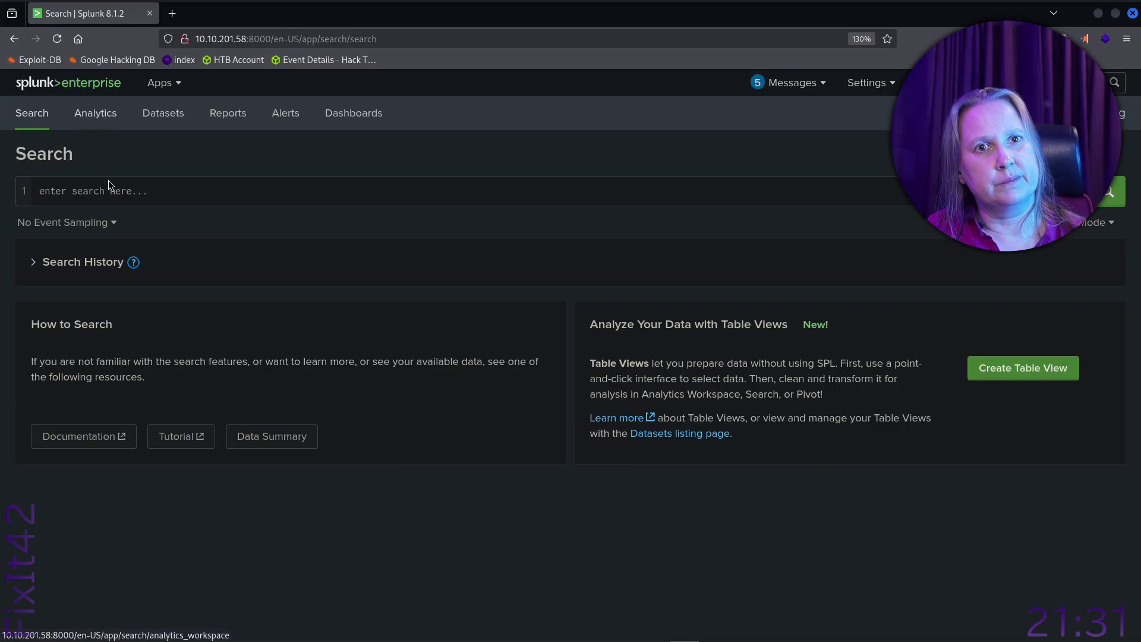
left_click(199, 191)
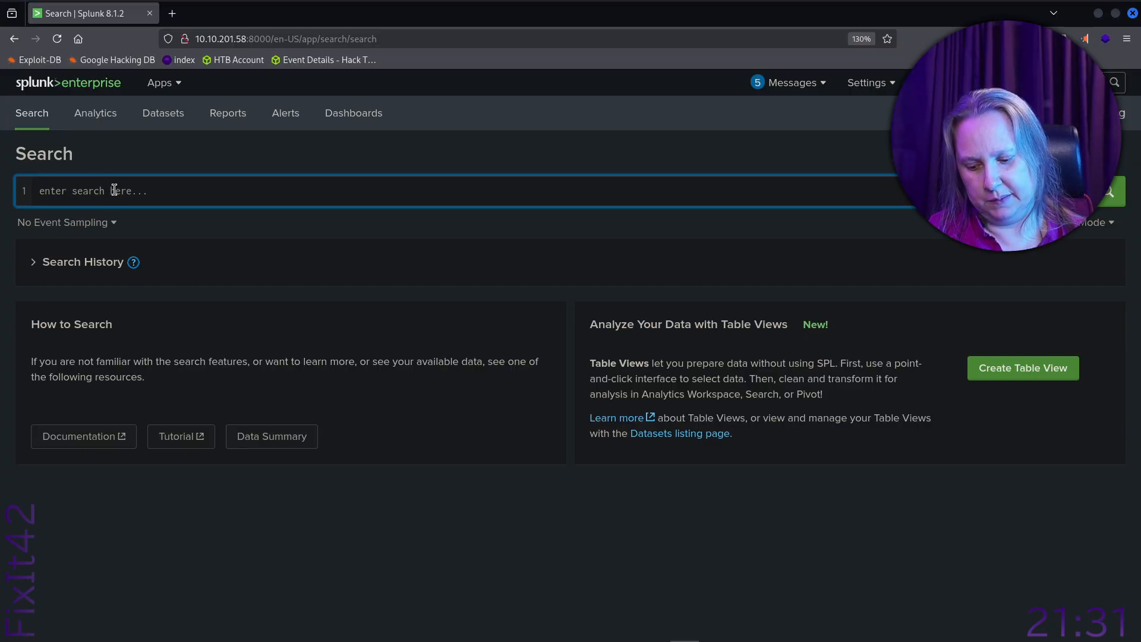
type("index=\"botsv2\" amber")
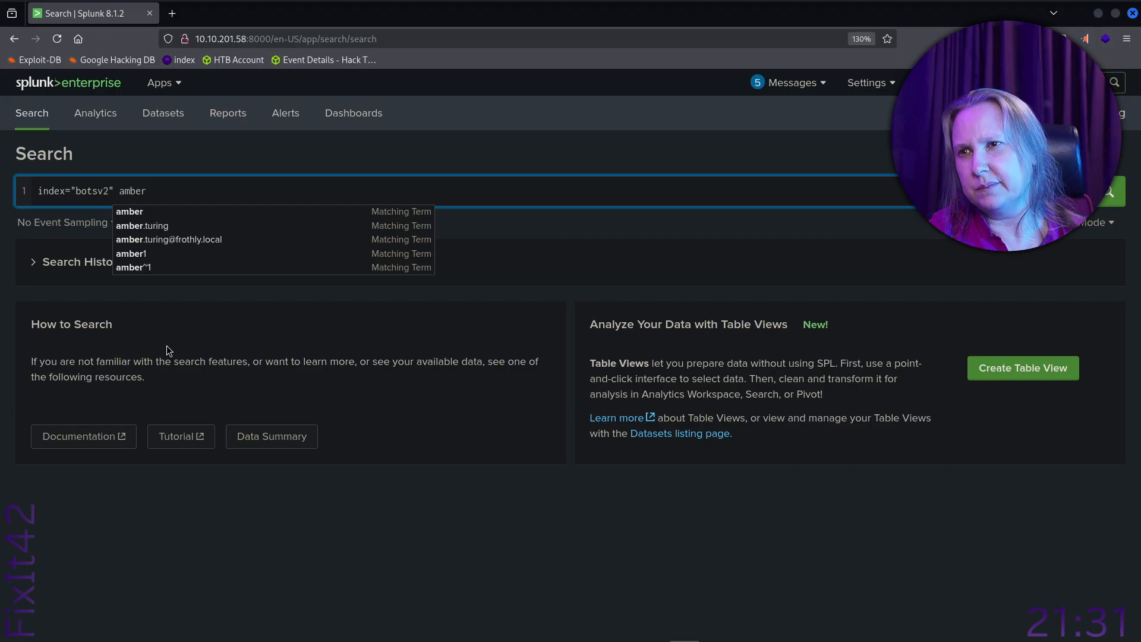
key("Return")
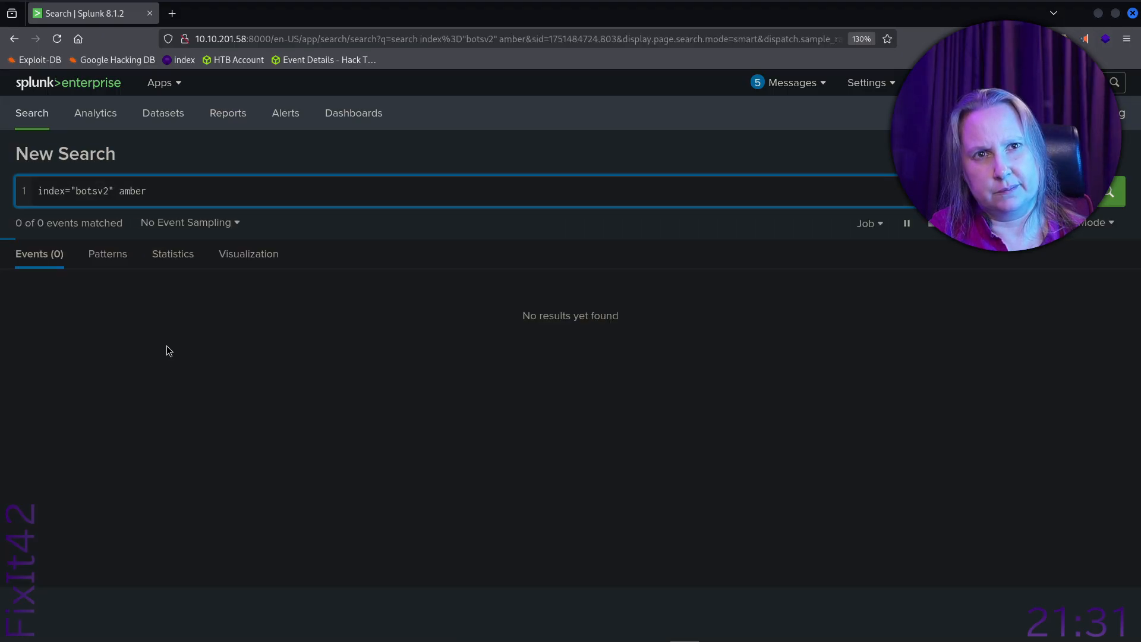
- Reduce the query to index="botsv2" and run it over the All time range
key("BackSpace")
key("BackSpace")
key("BackSpace")
key("BackSpace")
key("BackSpace")
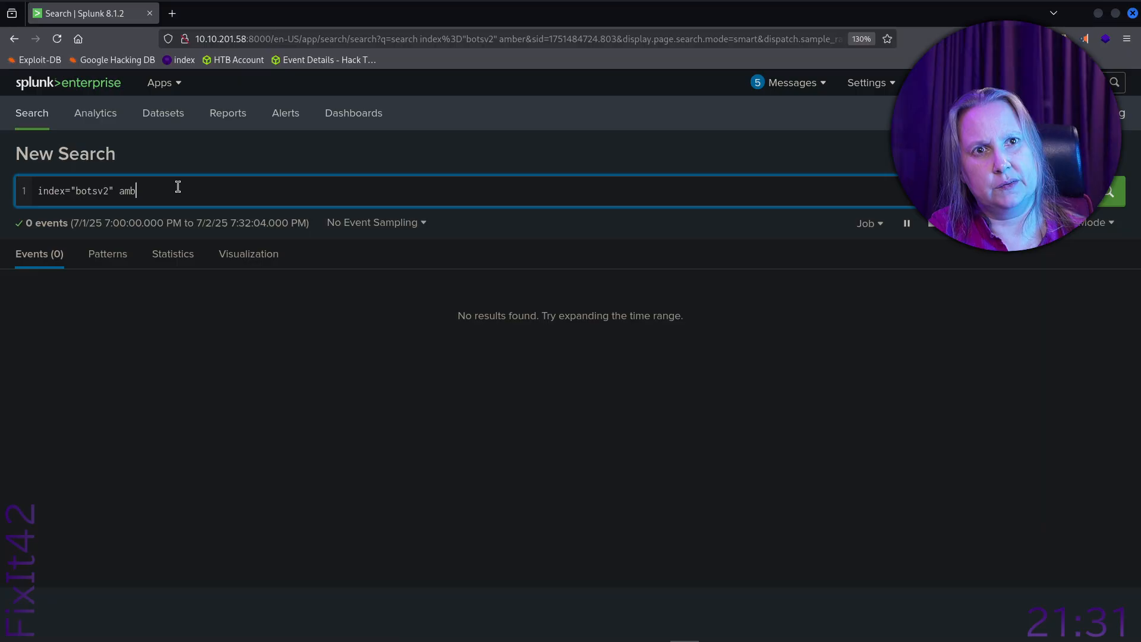
key("Return")
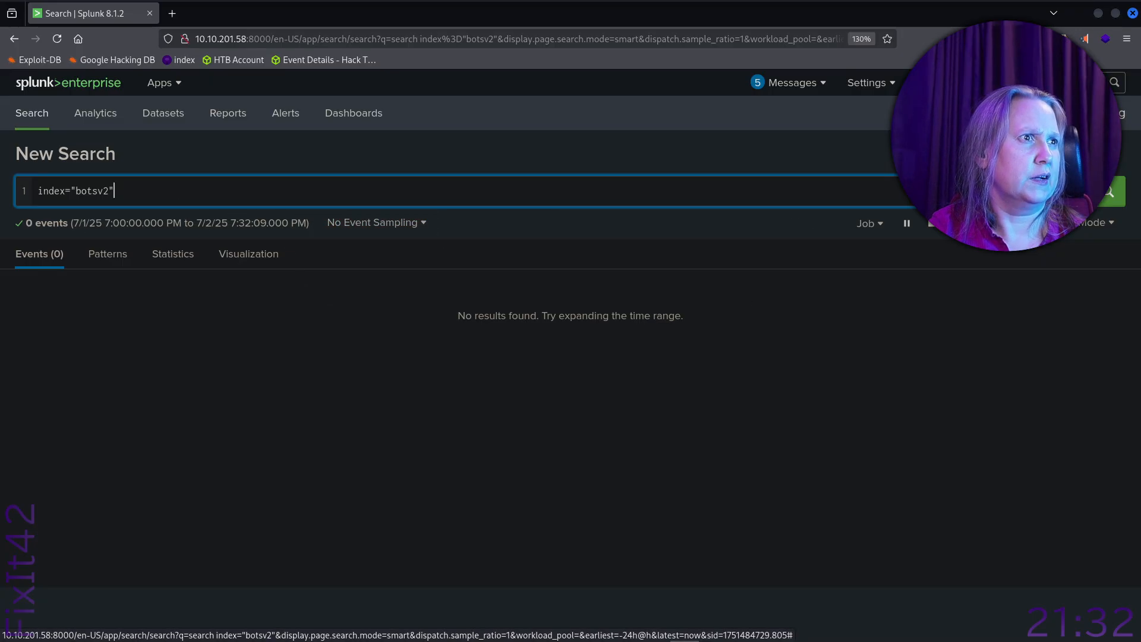
left_click(1010, 223)
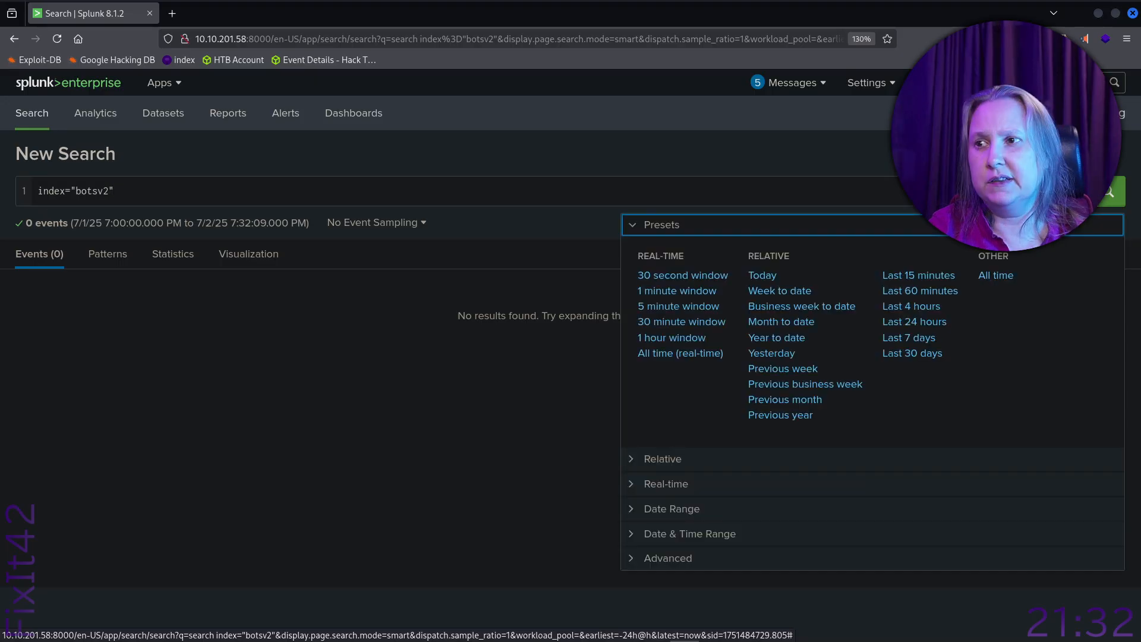
left_click(1002, 278)
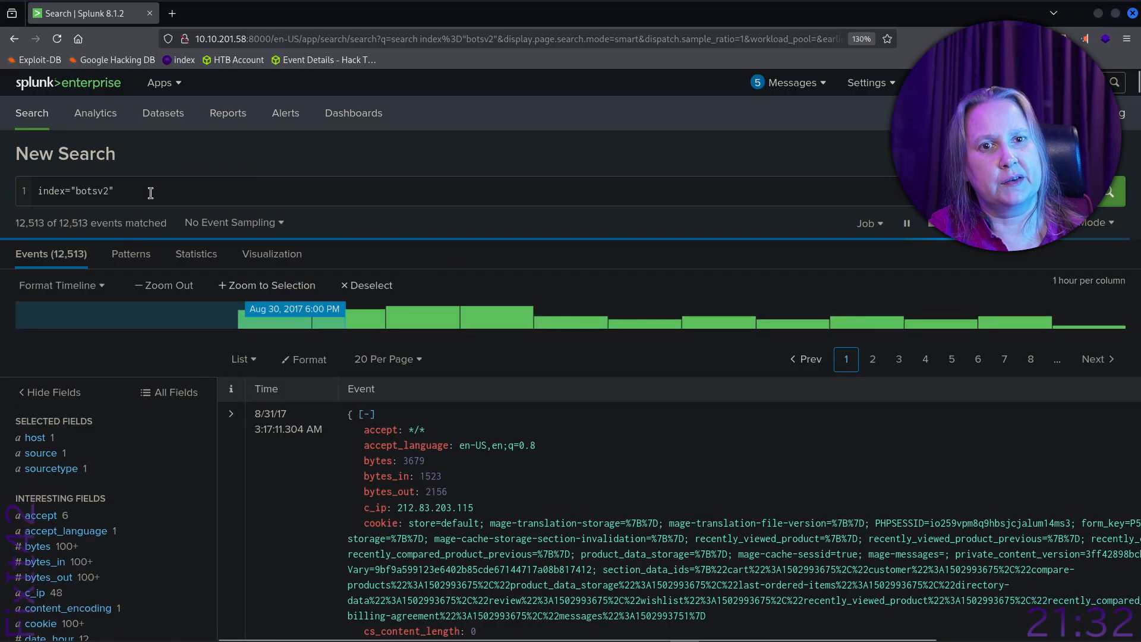
- Add the employee's first name to the index="botsv2" query, run it, and examine the fields of the first event
left_click(173, 193)
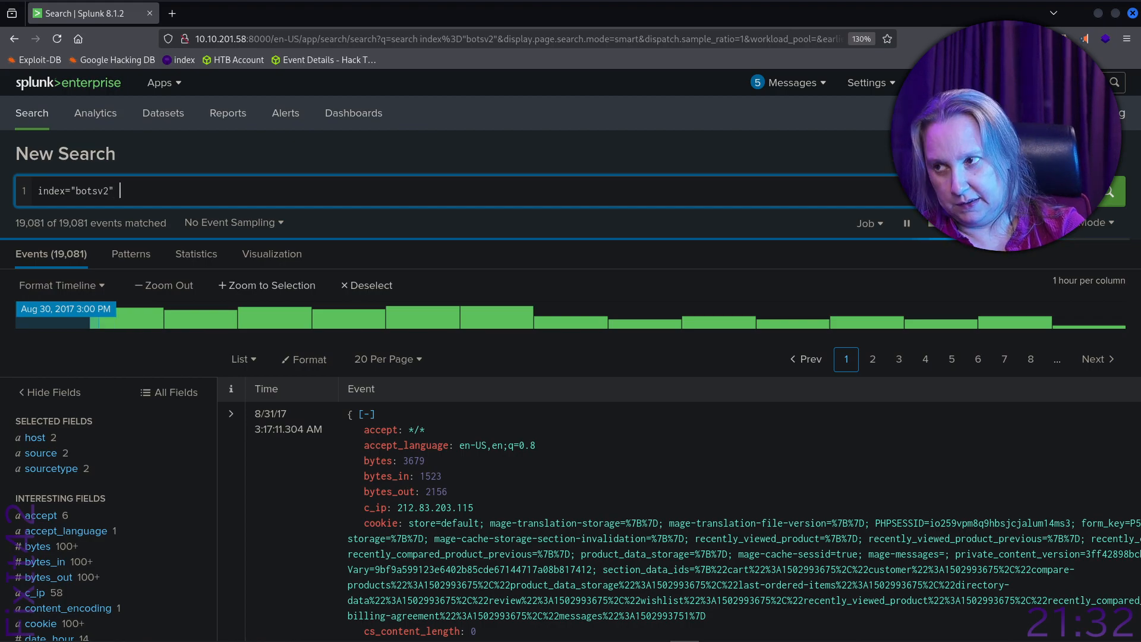
type("amber")
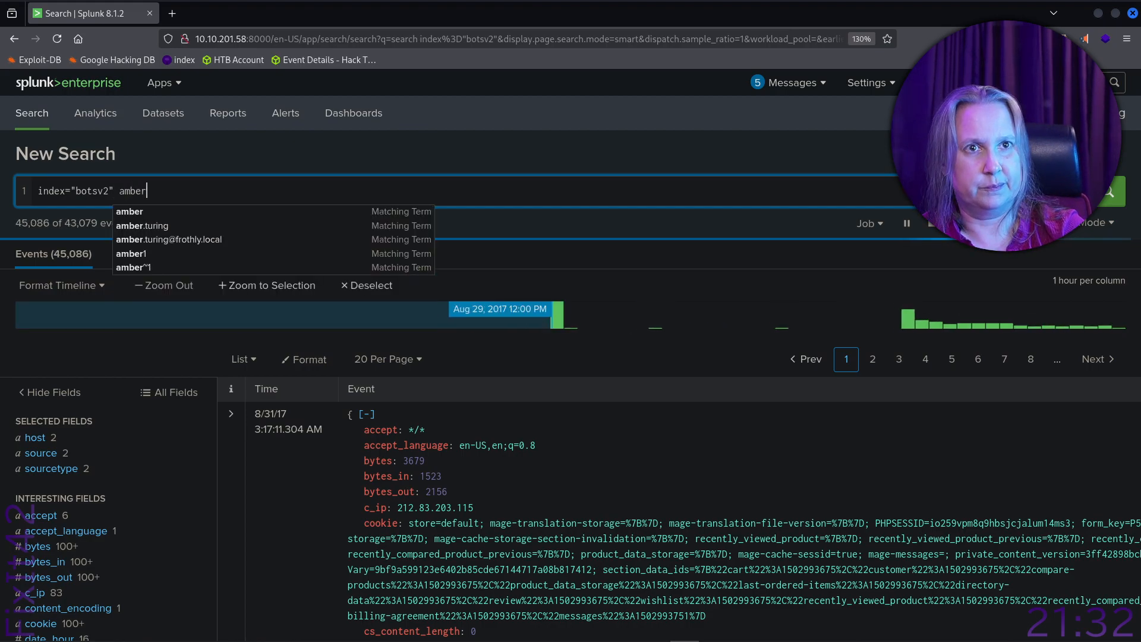
key("Return")
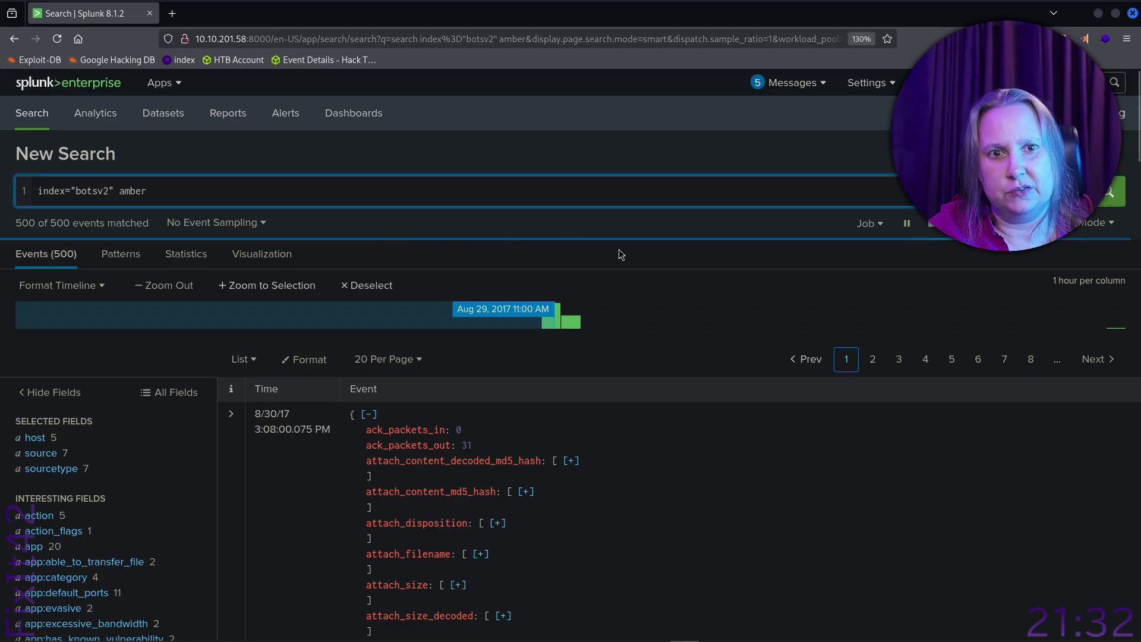
scroll(769, 309, "down", 5)
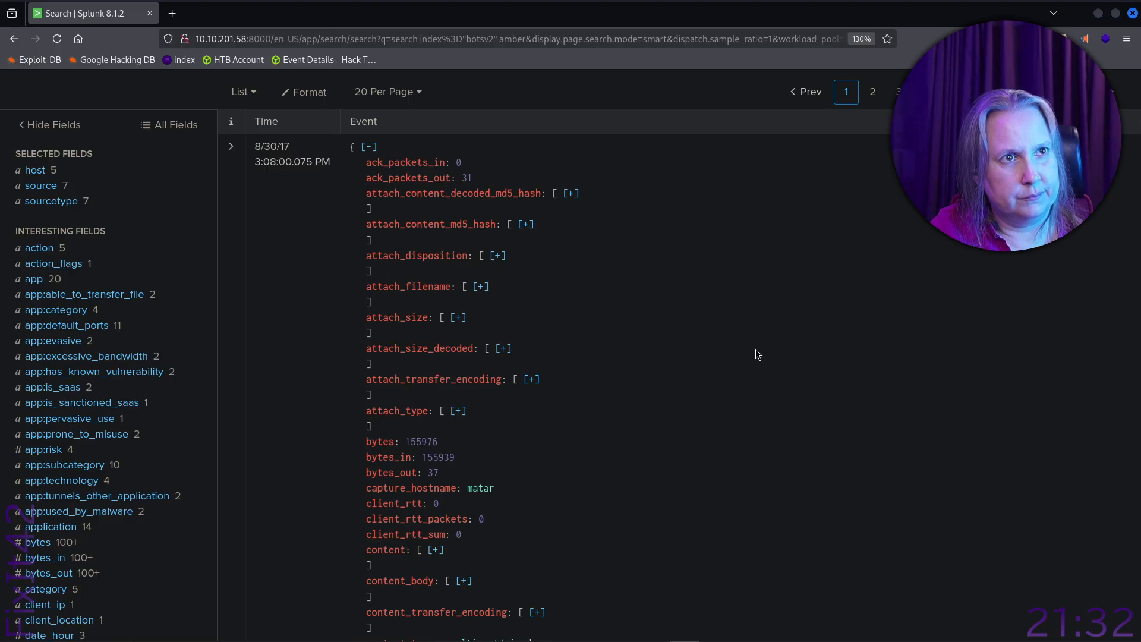
- Read through the first stream:smtp event's fields and highlight its sender entry, checking the events below it too
scroll(755, 350, "down", 10)
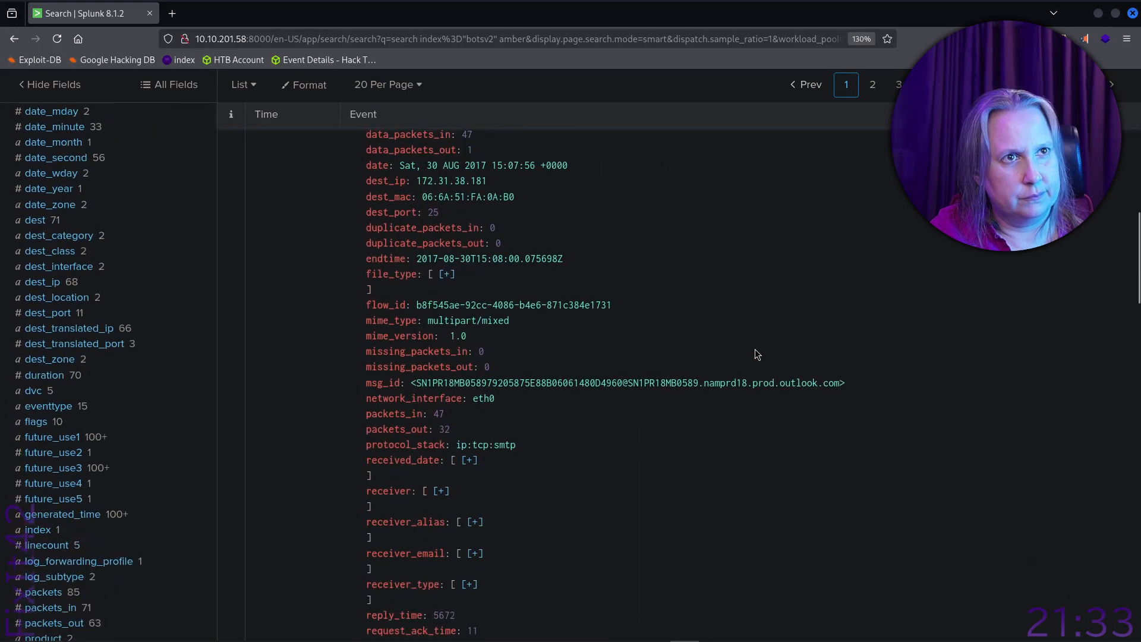
scroll(756, 354, "up", 2)
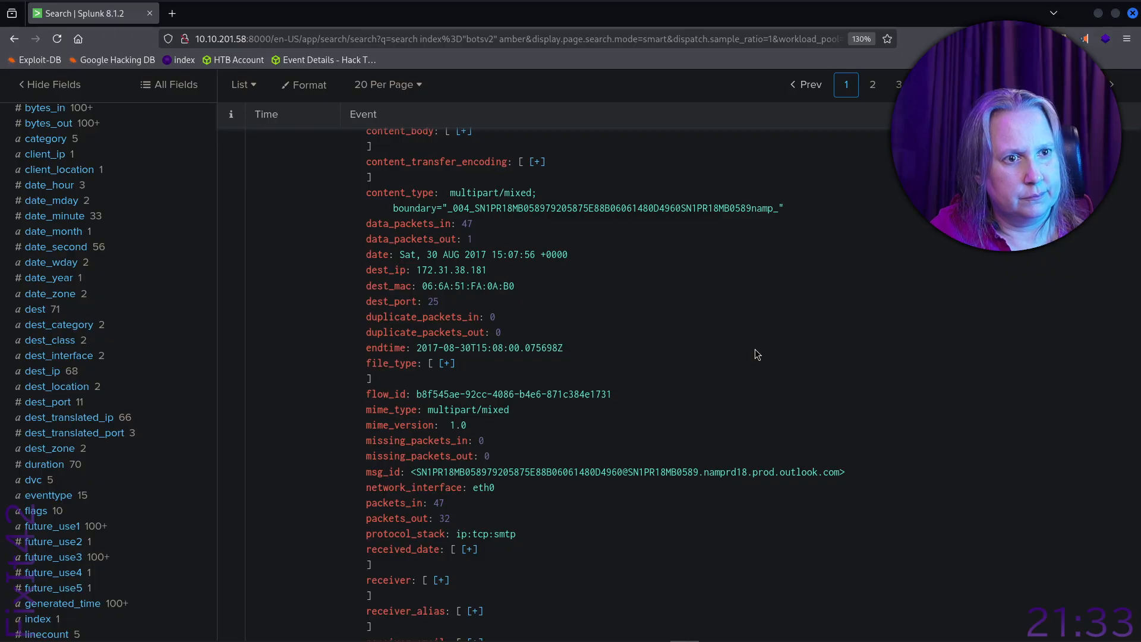
scroll(755, 354, "down", 8)
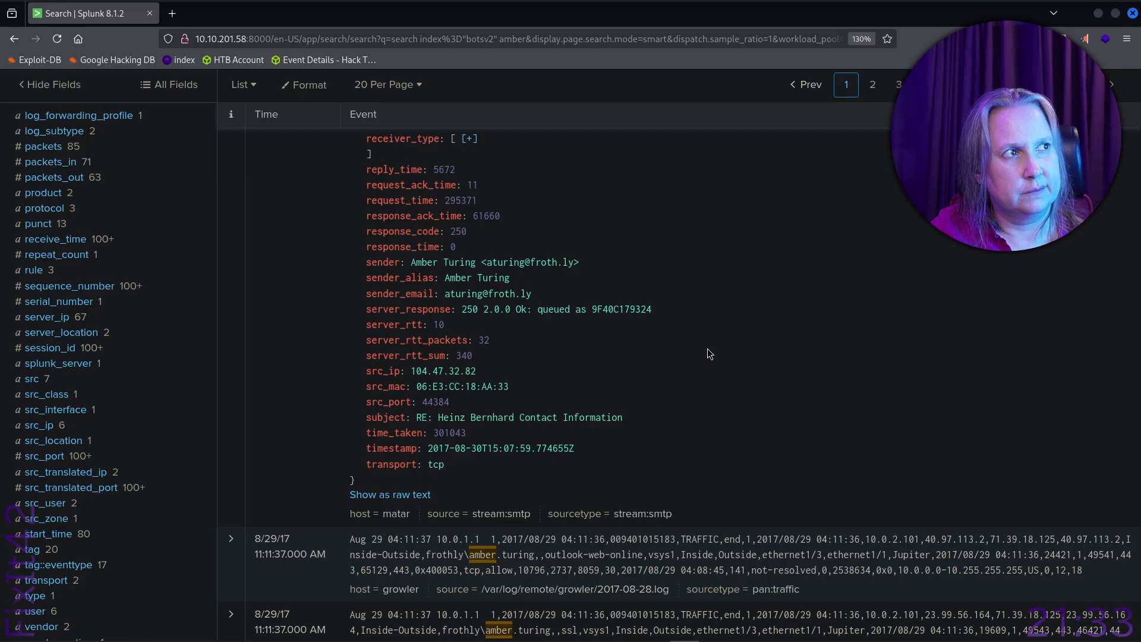
scroll(707, 348, "down", 15)
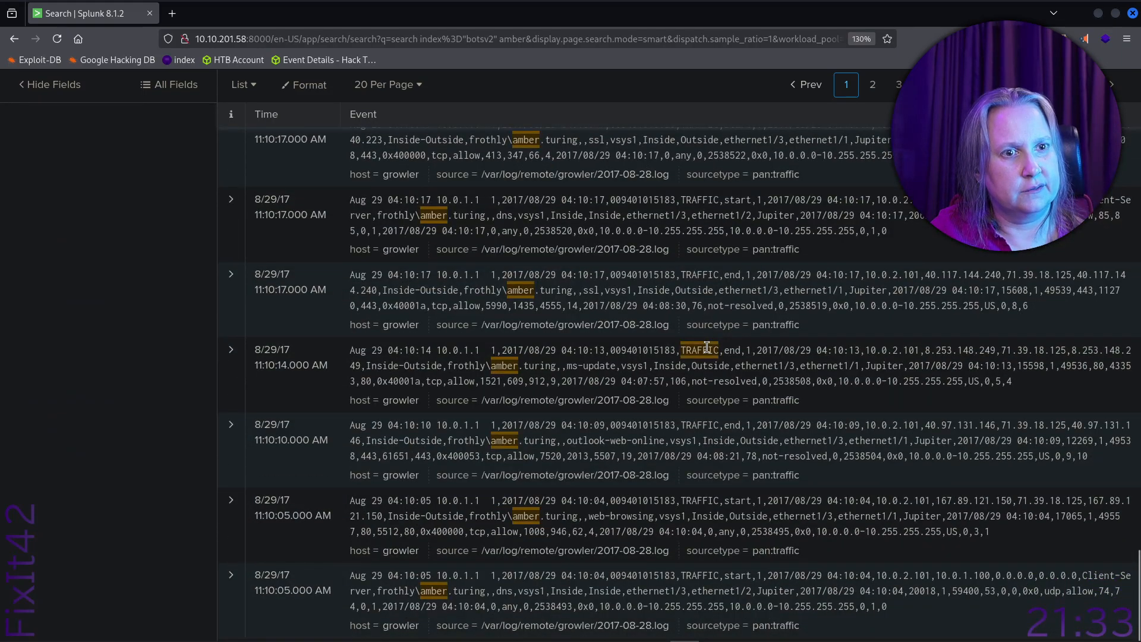
scroll(707, 348, "up", 15)
scroll(708, 348, "up", 2)
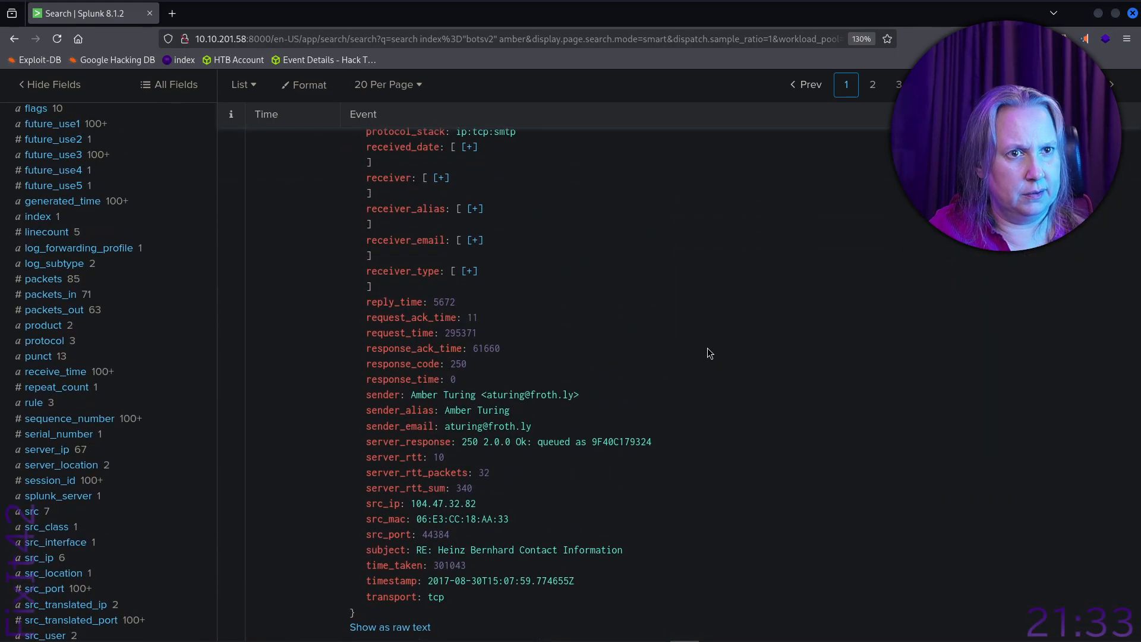
left_click_drag(378, 395, 591, 400)
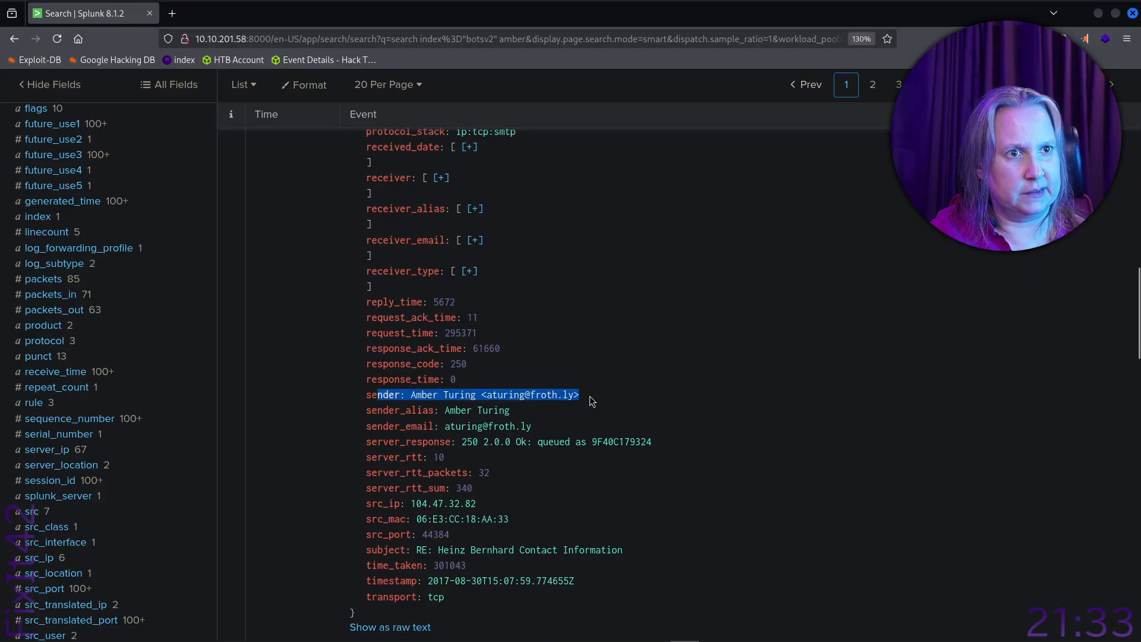
scroll(625, 400, "up", 15)
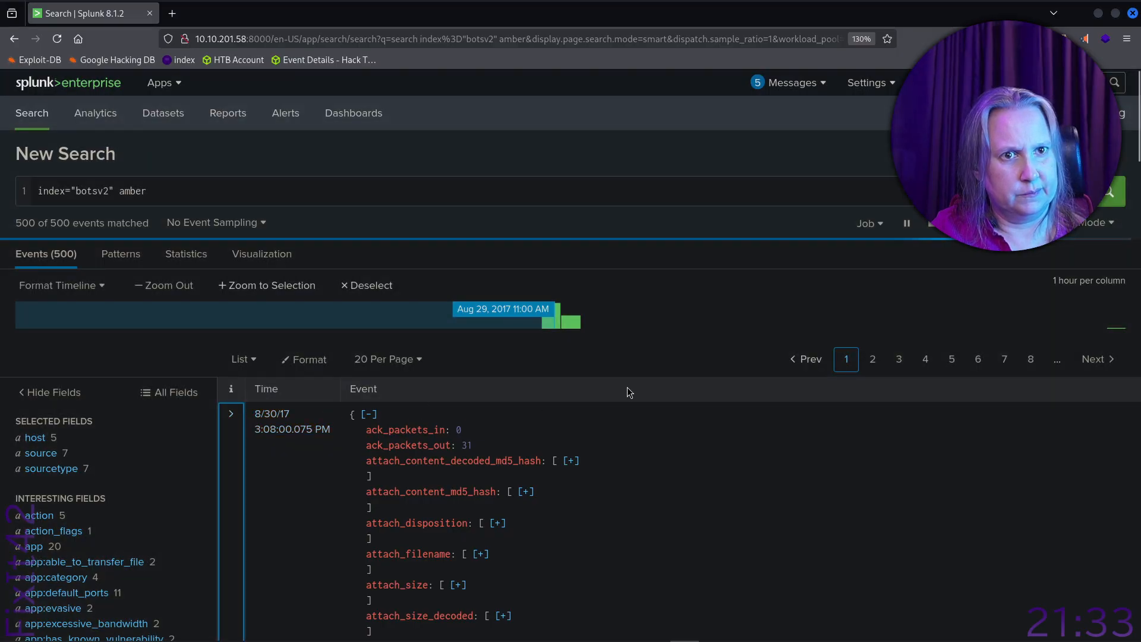
- Expand the first pan:traffic event below the SMTP event, review its field values, and collapse it again
scroll(626, 392, "down", 20)
scroll(593, 390, "up", 10)
left_click(229, 273)
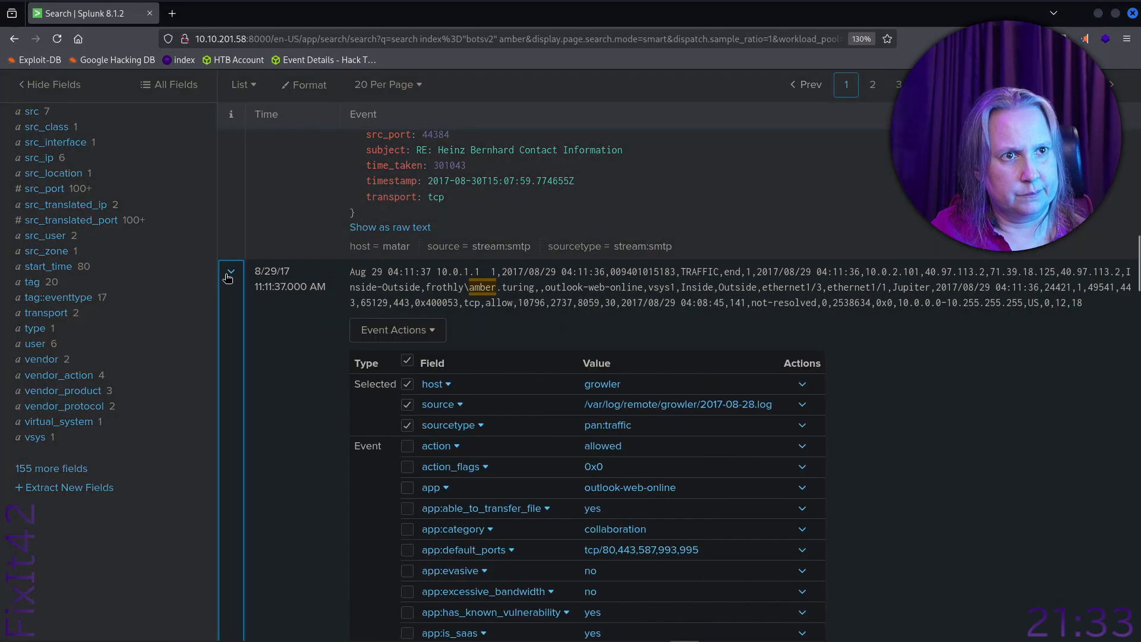
scroll(943, 422, "down", 15)
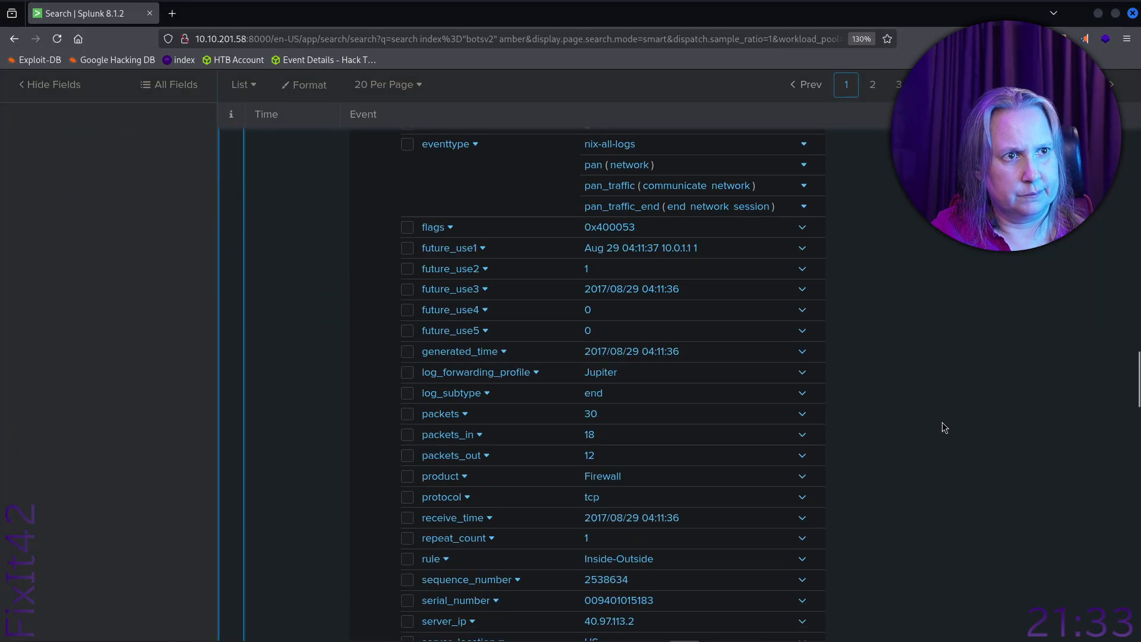
scroll(943, 420, "down", 15)
scroll(941, 416, "up", 12)
scroll(940, 416, "up", 15)
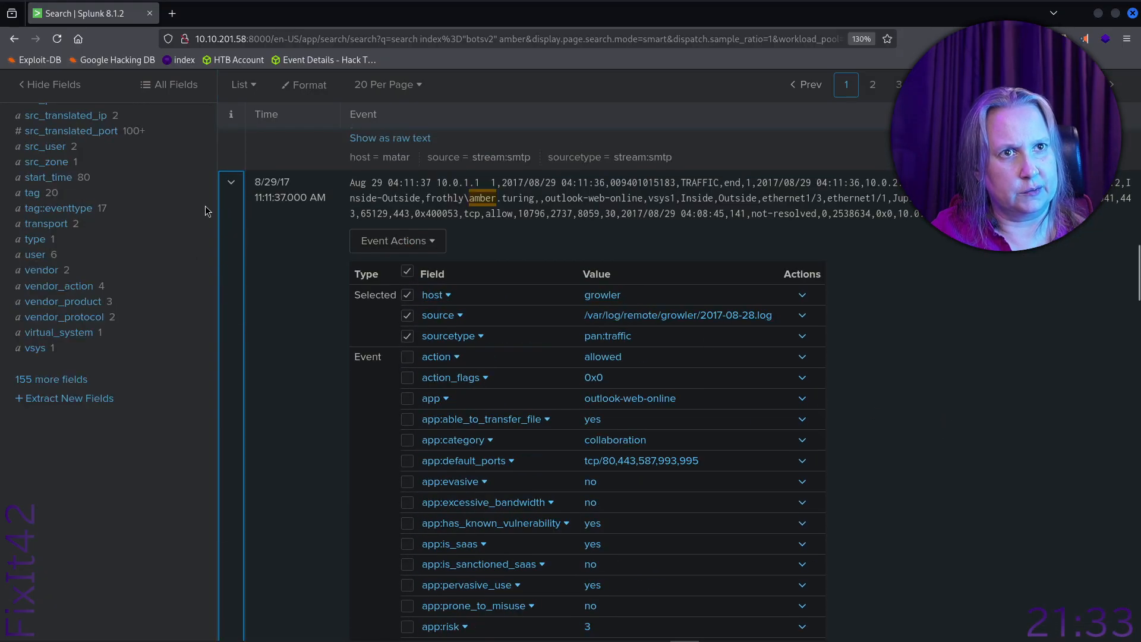
left_click(231, 182)
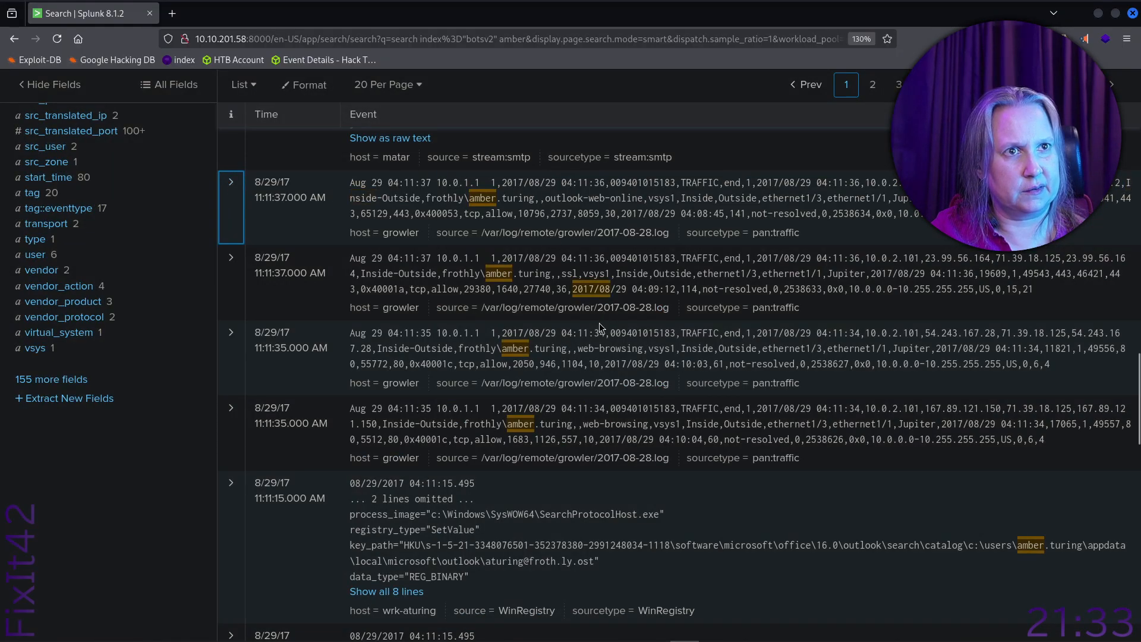
- Review the stream:smtp event's mail details again and look over the pan:traffic and WinRegistry events that follow
scroll(611, 330, "up", 15)
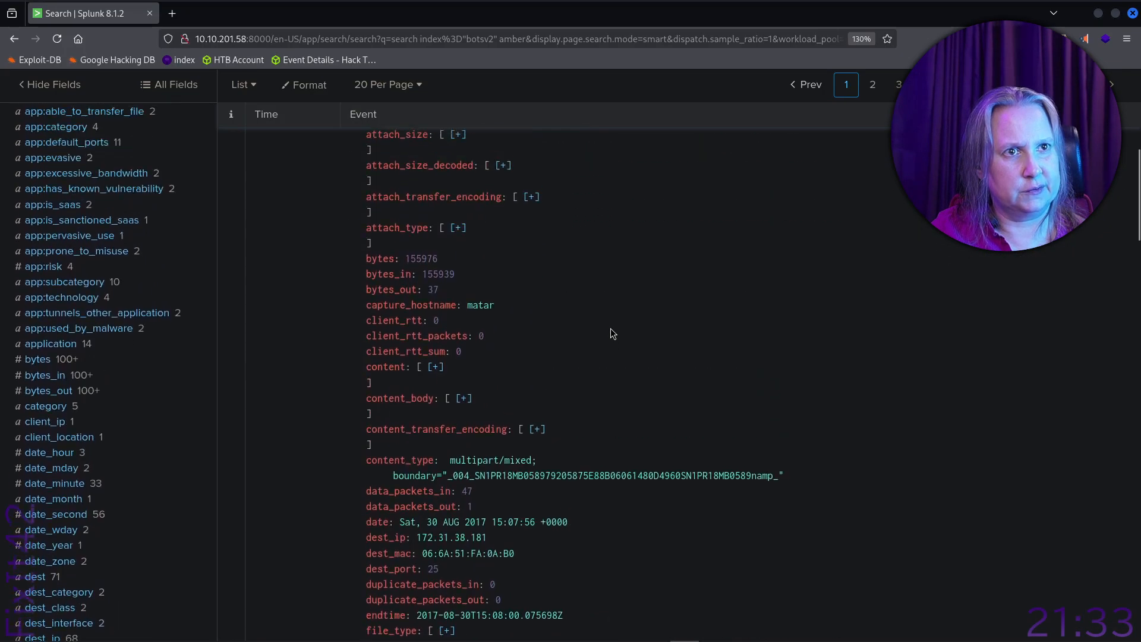
scroll(611, 328, "up", 8)
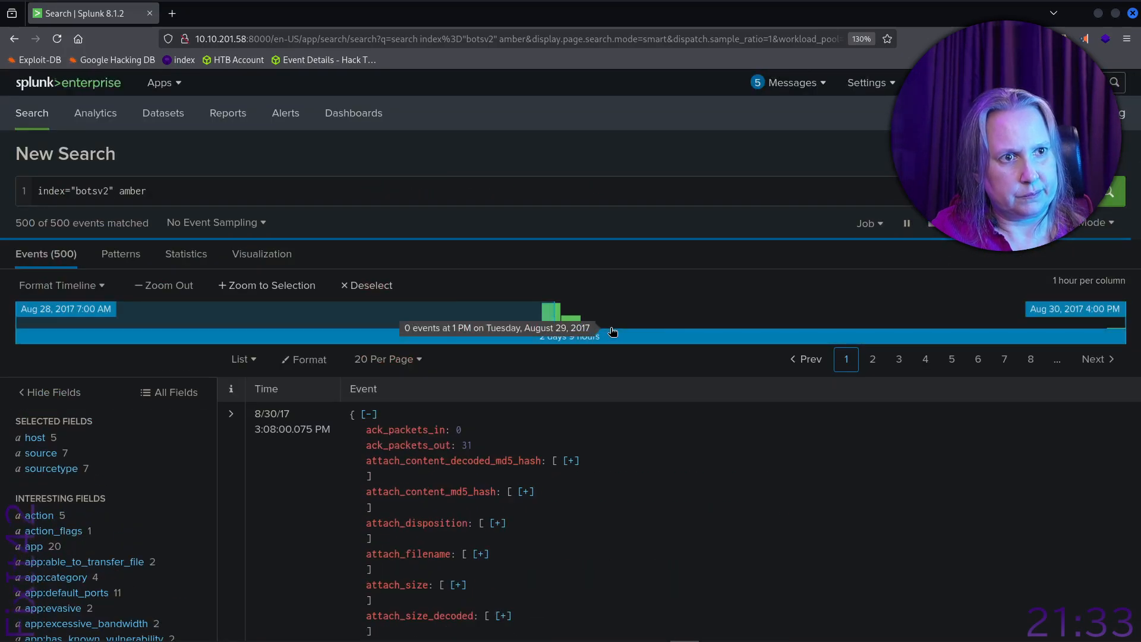
scroll(612, 331, "down", 8)
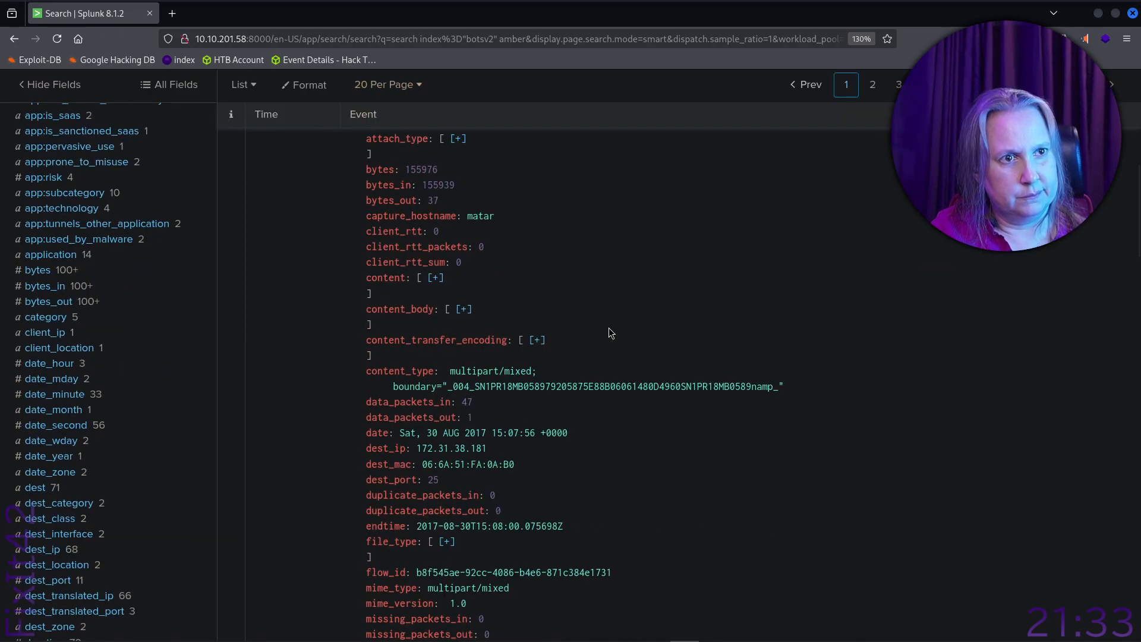
scroll(608, 328, "down", 8)
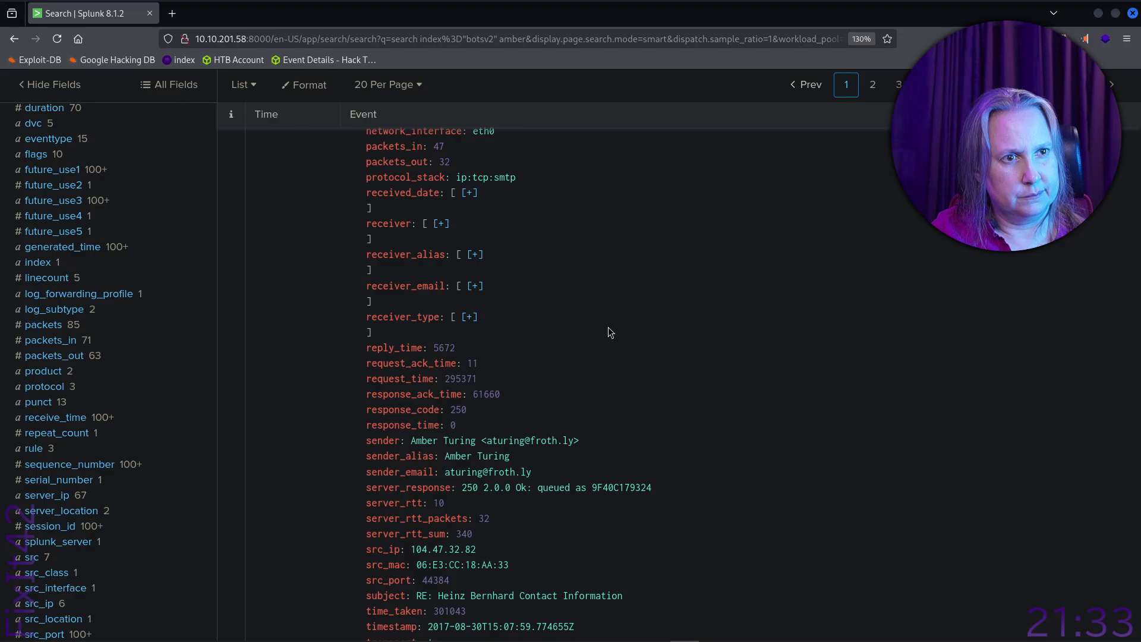
scroll(608, 328, "down", 1)
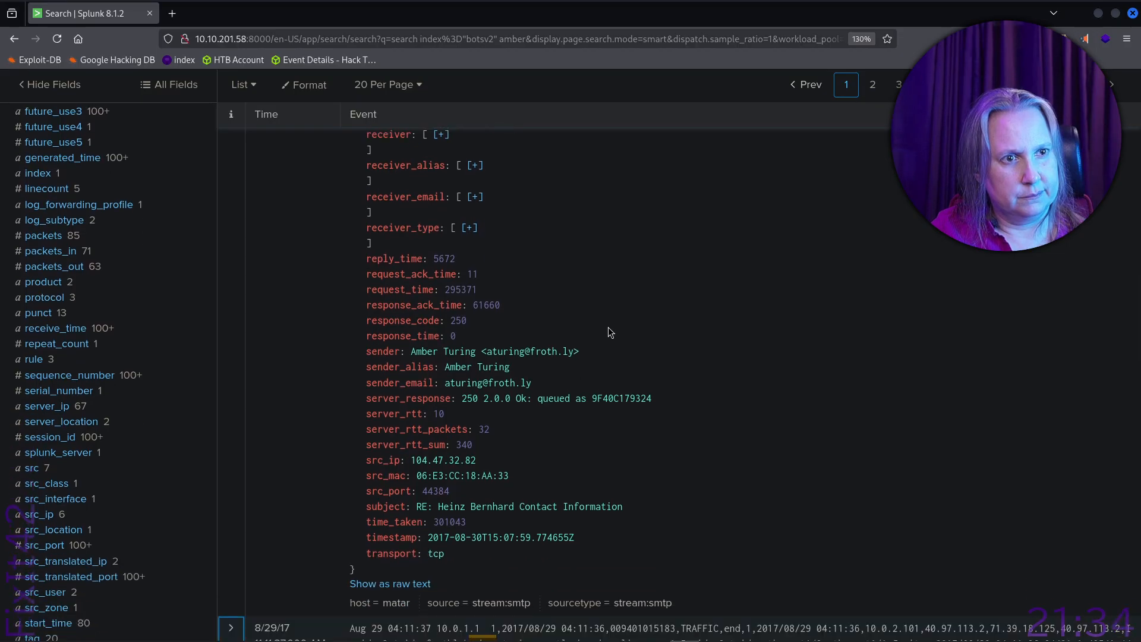
scroll(608, 331, "down", 6)
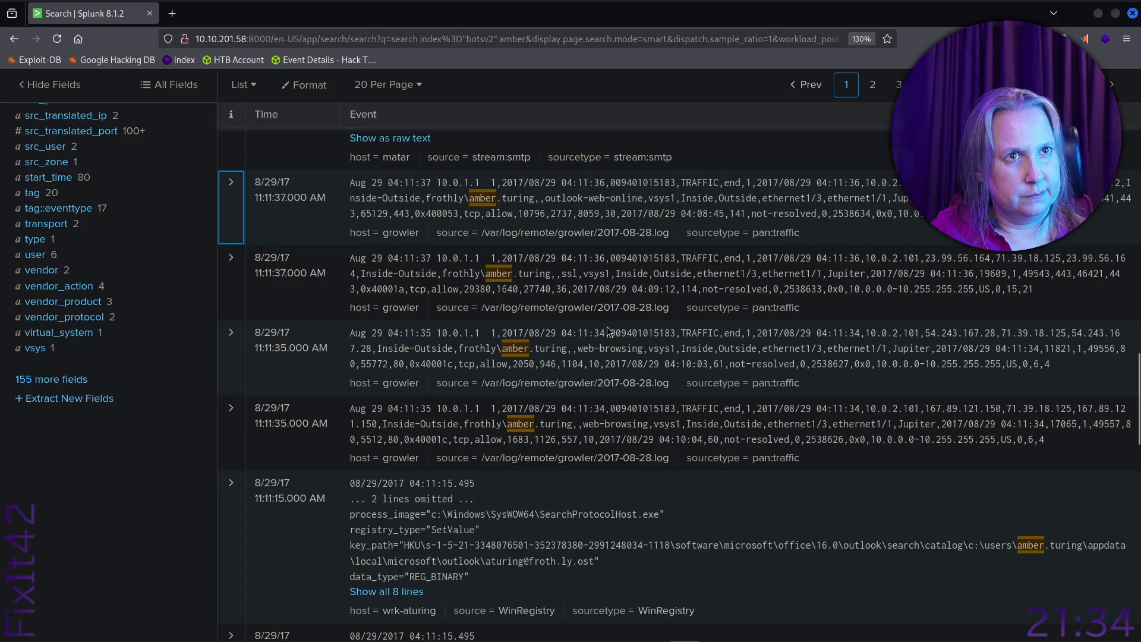
scroll(607, 332, "up", 3)
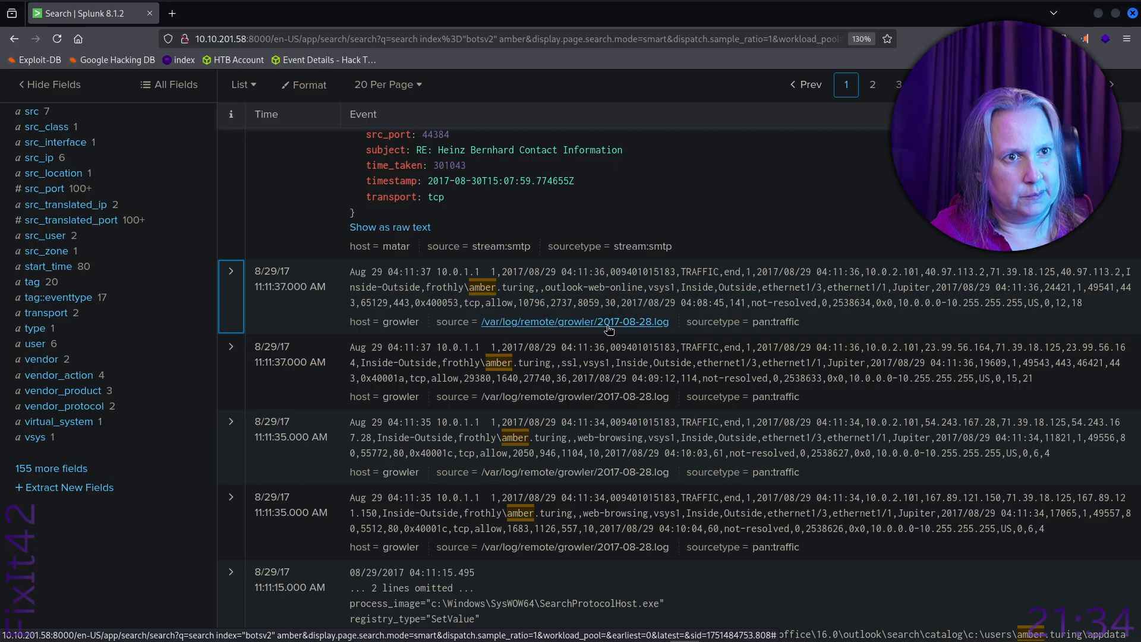
scroll(608, 329, "down", 10)
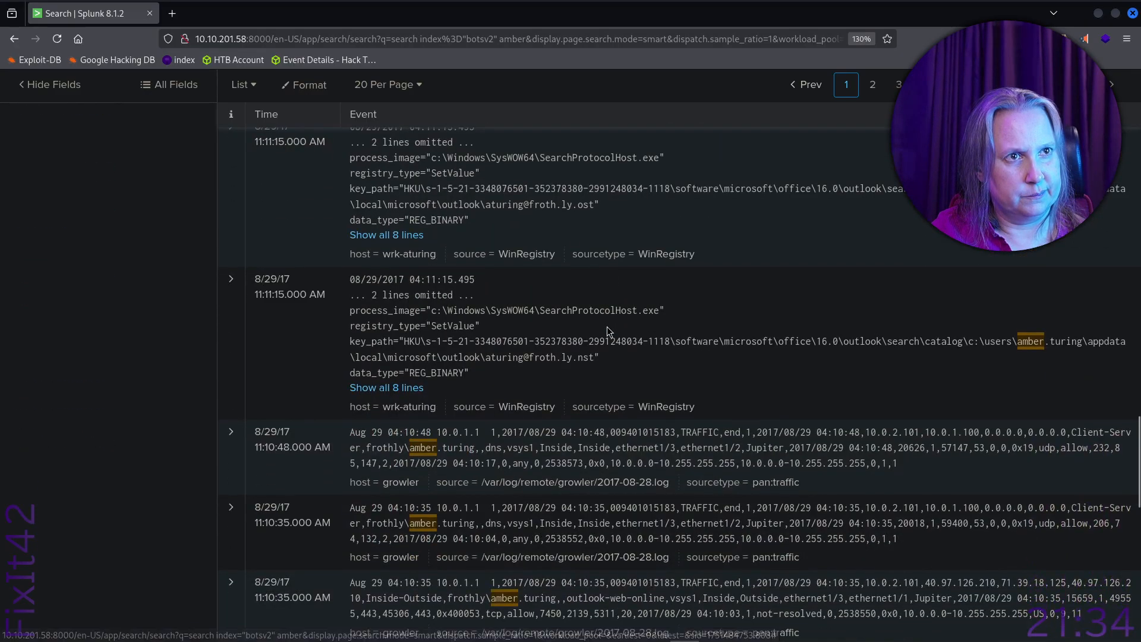
scroll(609, 331, "up", 5)
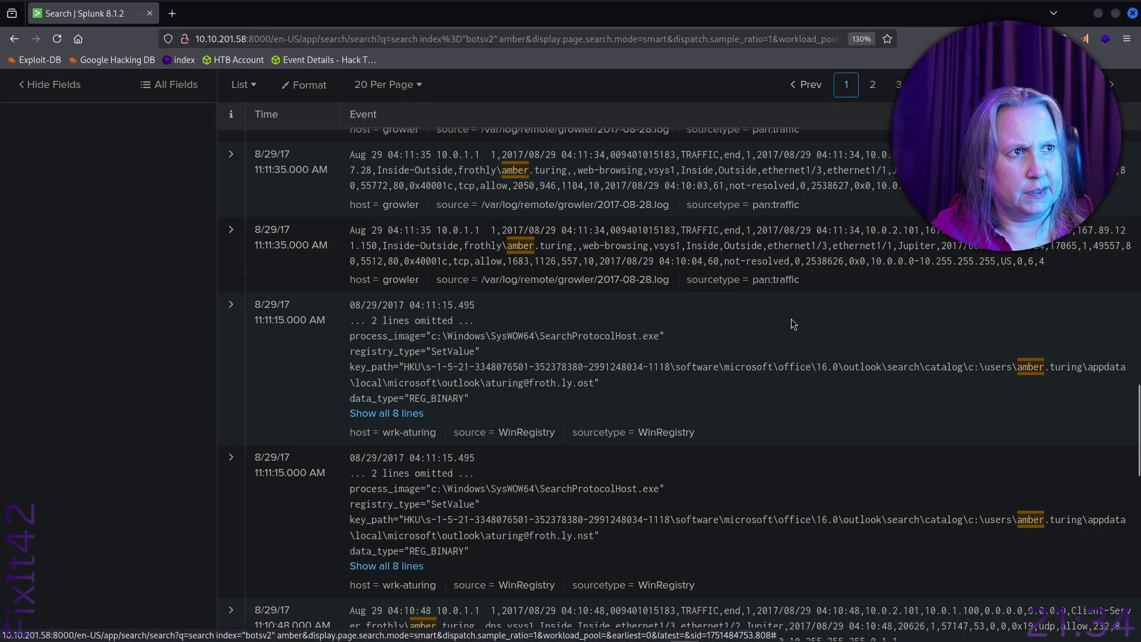
scroll(791, 317, "up", 5)
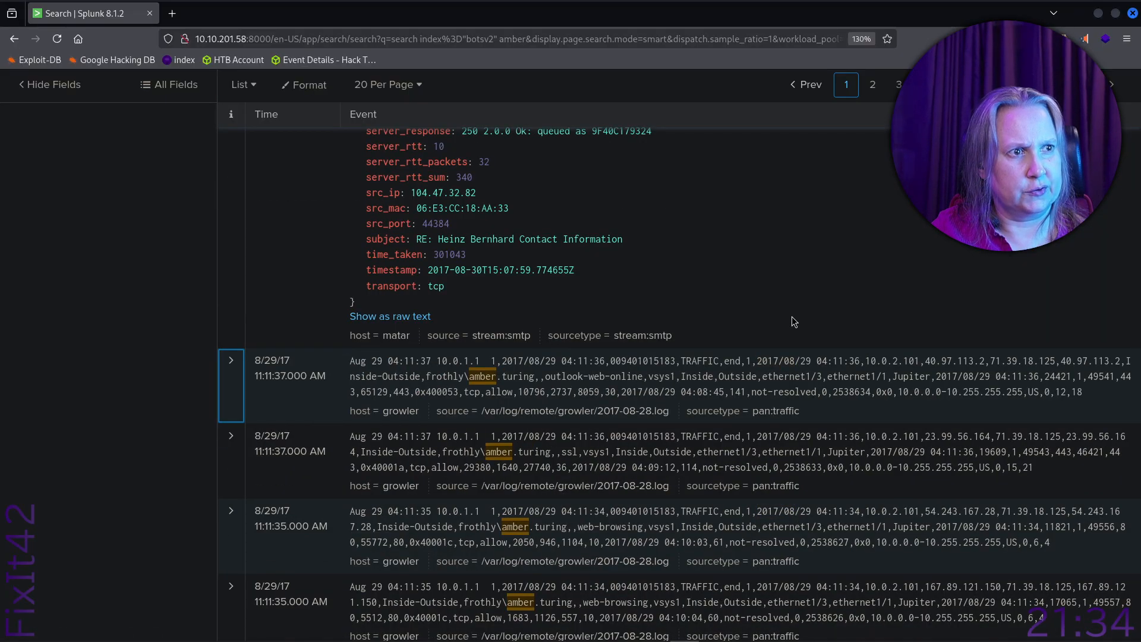
- Look through the first page of botsv2 search results for events relating to the named employee
scroll(792, 321, "down", 5)
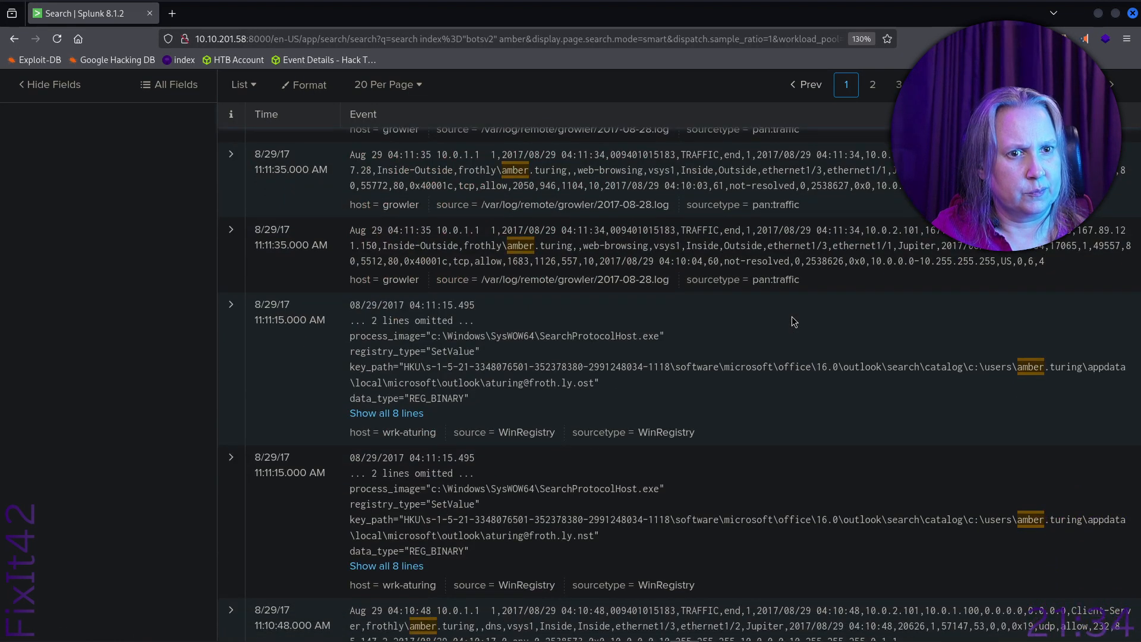
scroll(794, 322, "down", 5)
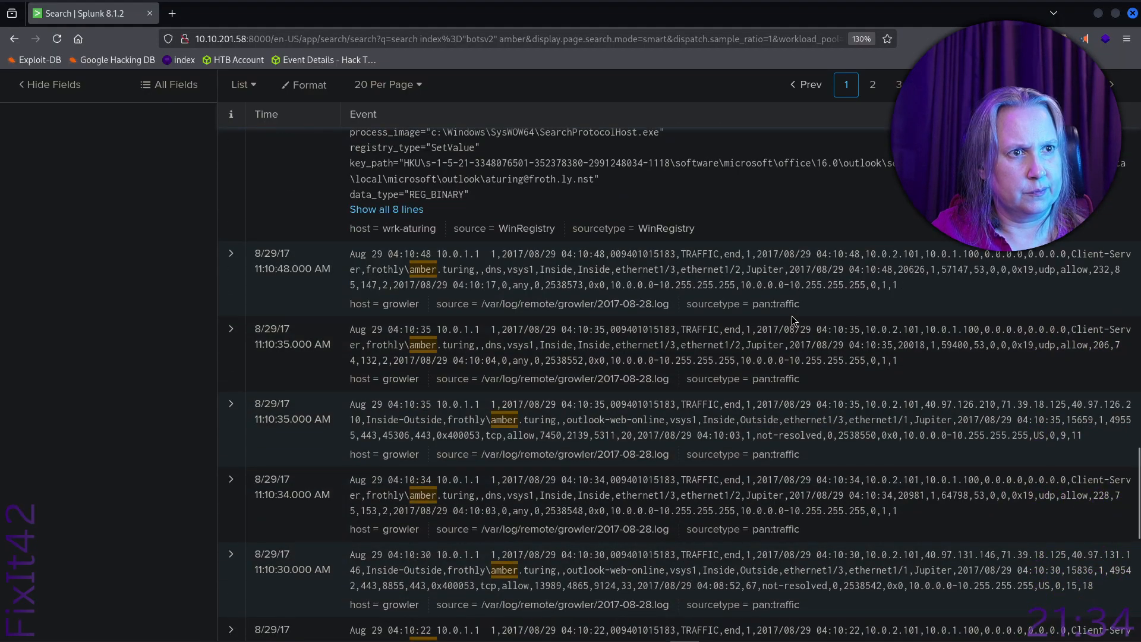
scroll(794, 322, "down", 6)
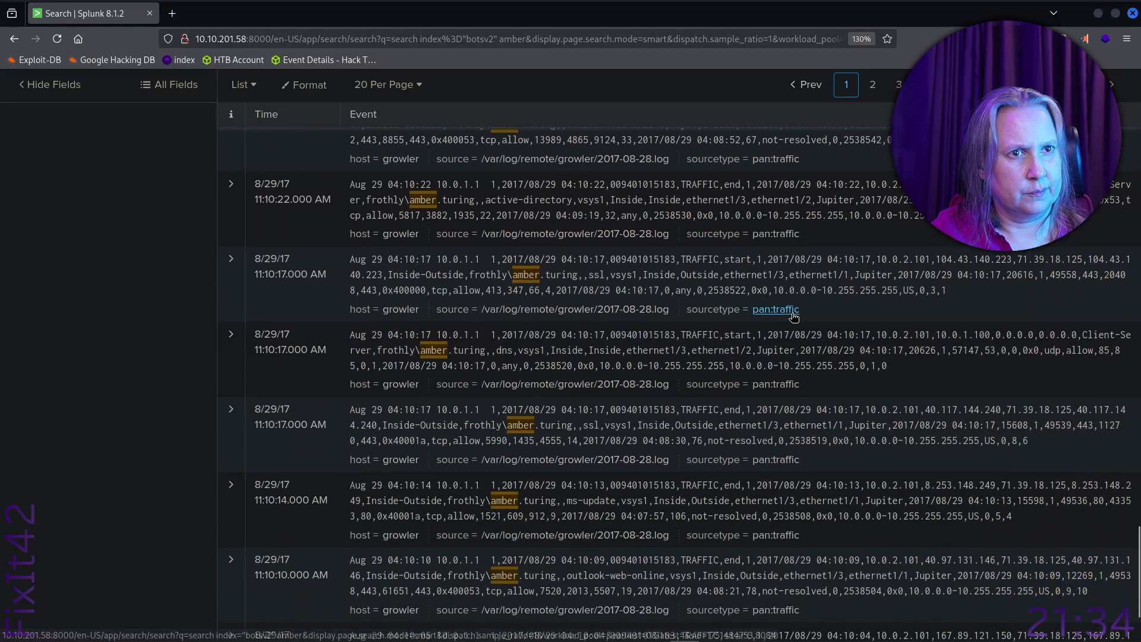
scroll(791, 314, "down", 2)
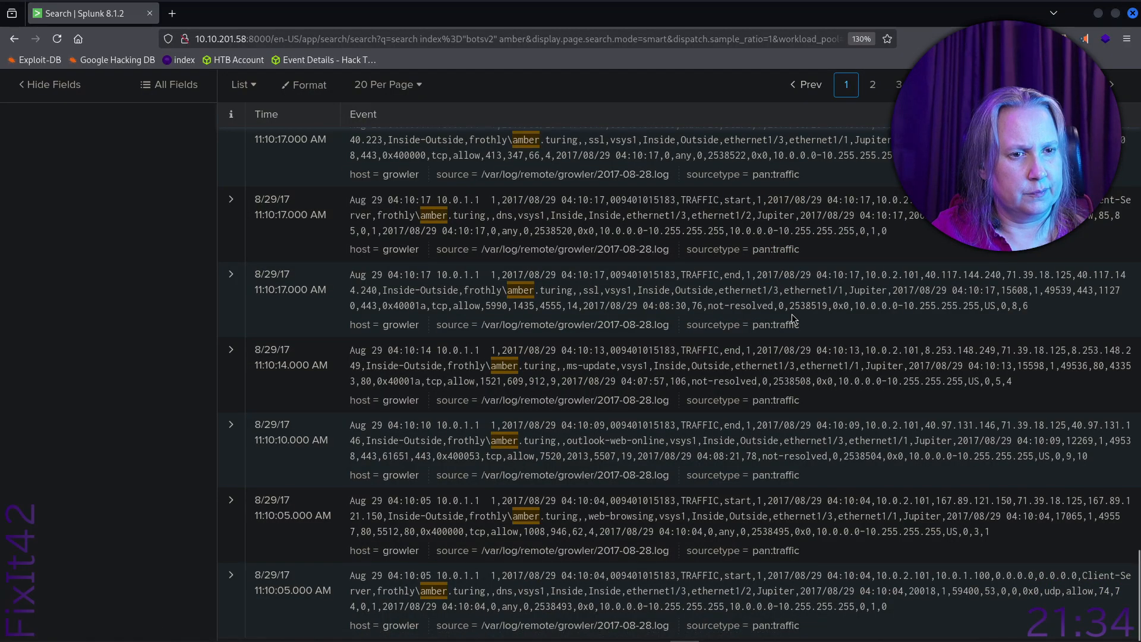
scroll(792, 318, "down", 15)
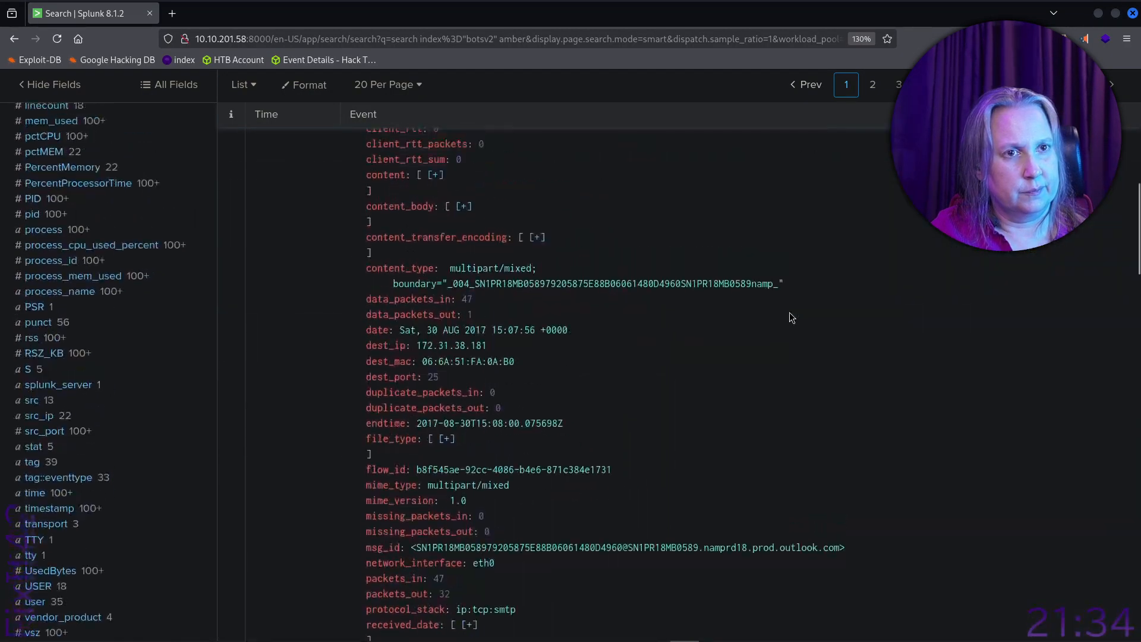
scroll(789, 315, "up", 12)
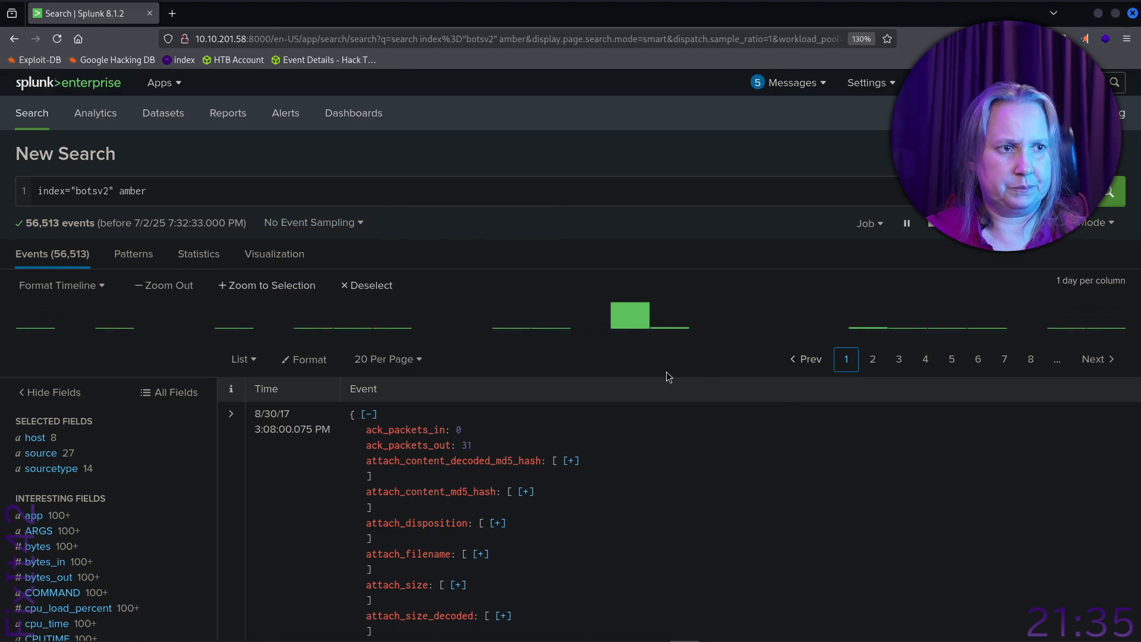
scroll(850, 534, "down", 15)
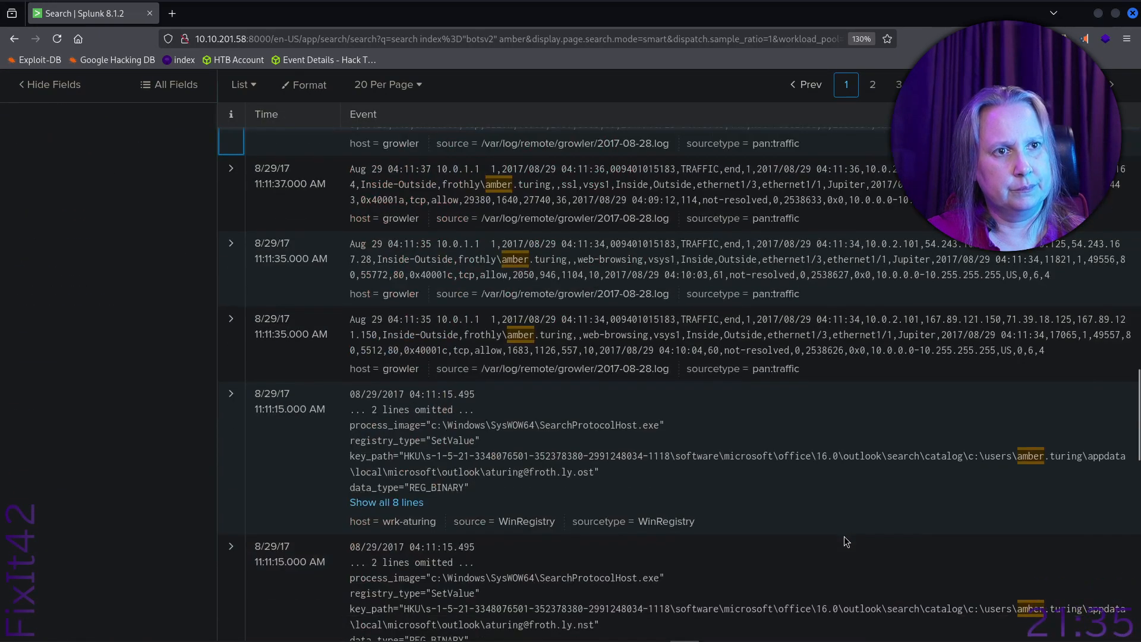
scroll(844, 536, "down", 10)
scroll(844, 536, "down", 5)
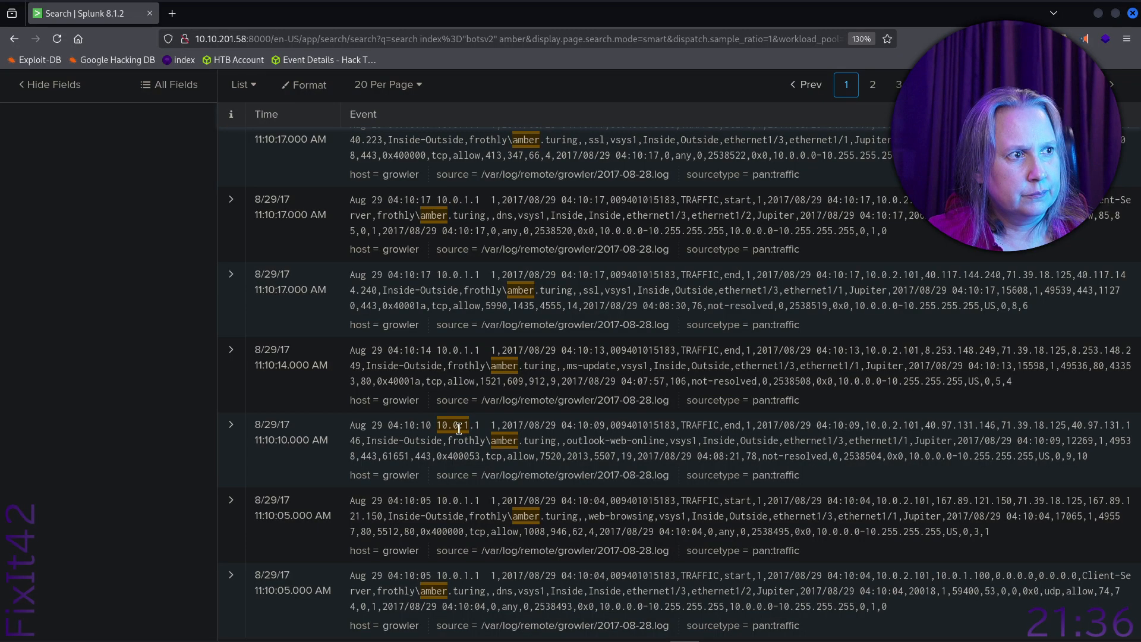
- Expand the 11:10:10 AM outlook-web-online traffic event, examine its application, destination and source fields, and collapse it
left_click(231, 426)
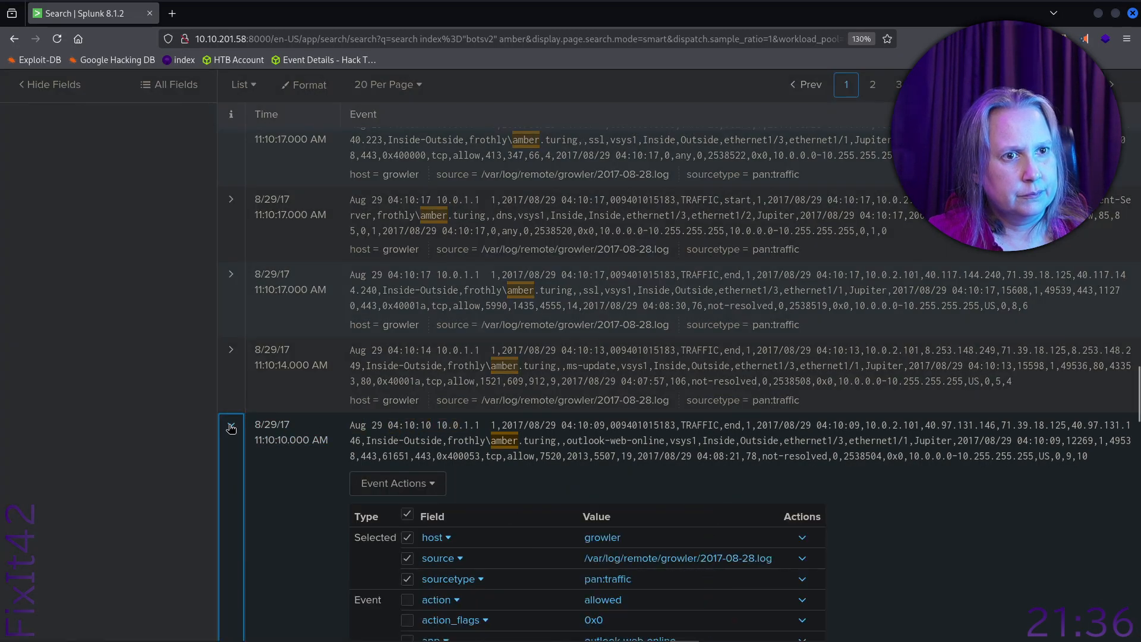
scroll(234, 431, "down", 6)
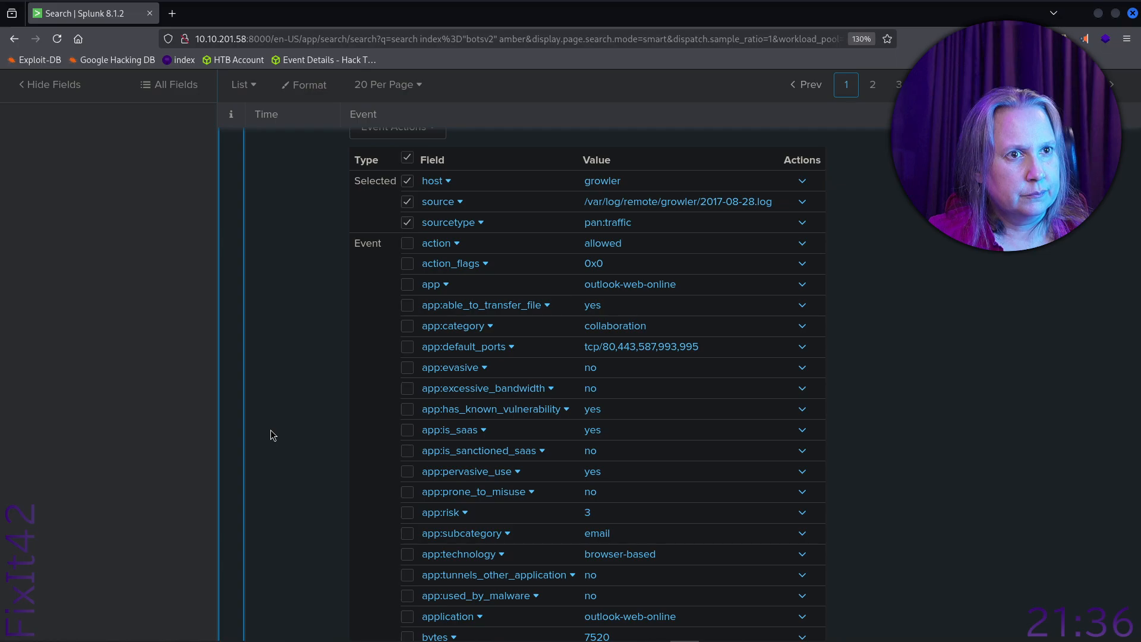
scroll(270, 430, "down", 5)
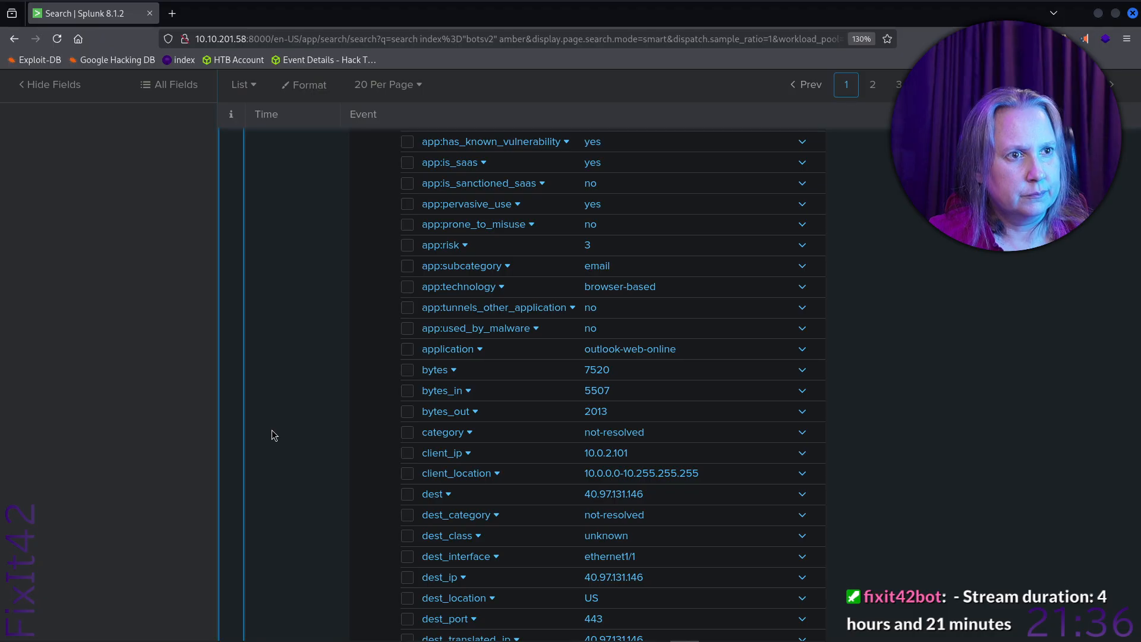
scroll(272, 431, "down", 6)
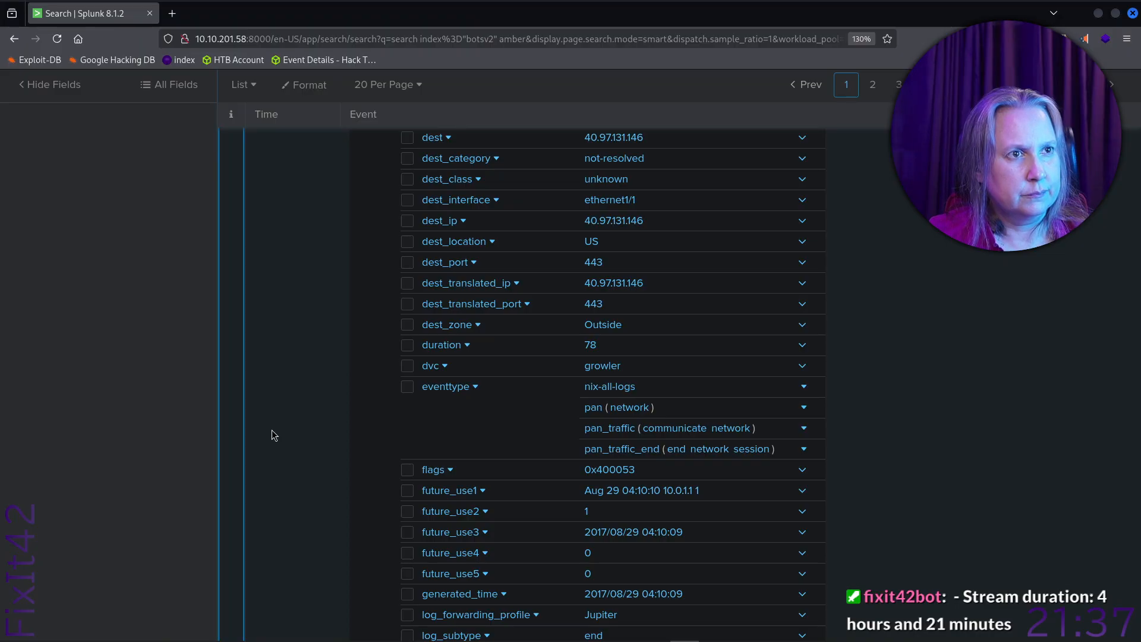
scroll(272, 430, "up", 3)
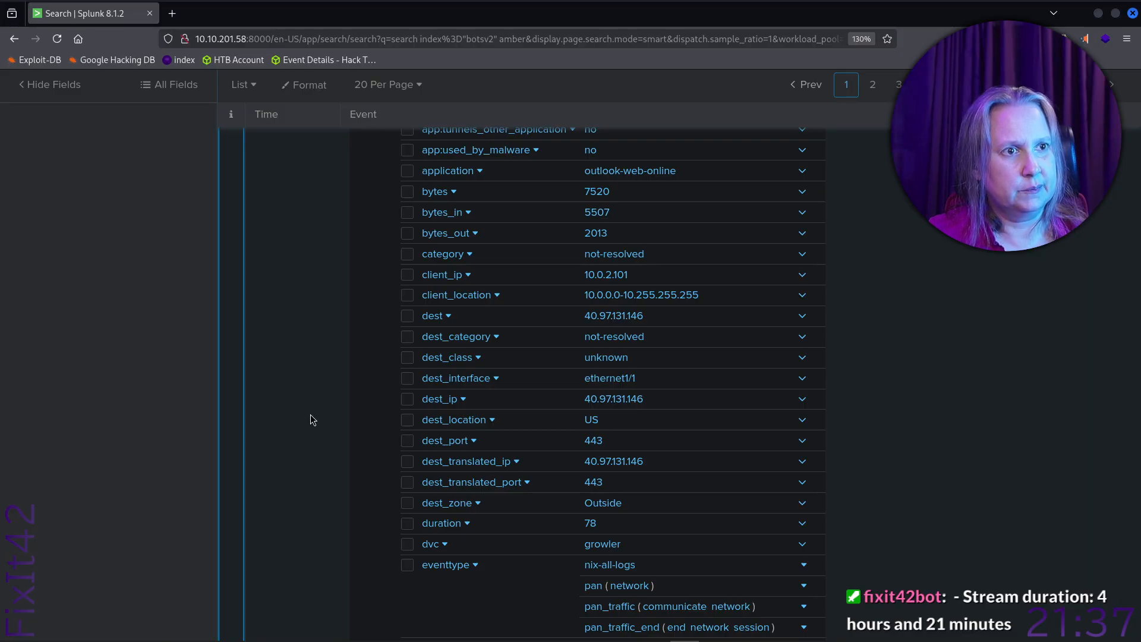
scroll(310, 415, "down", 10)
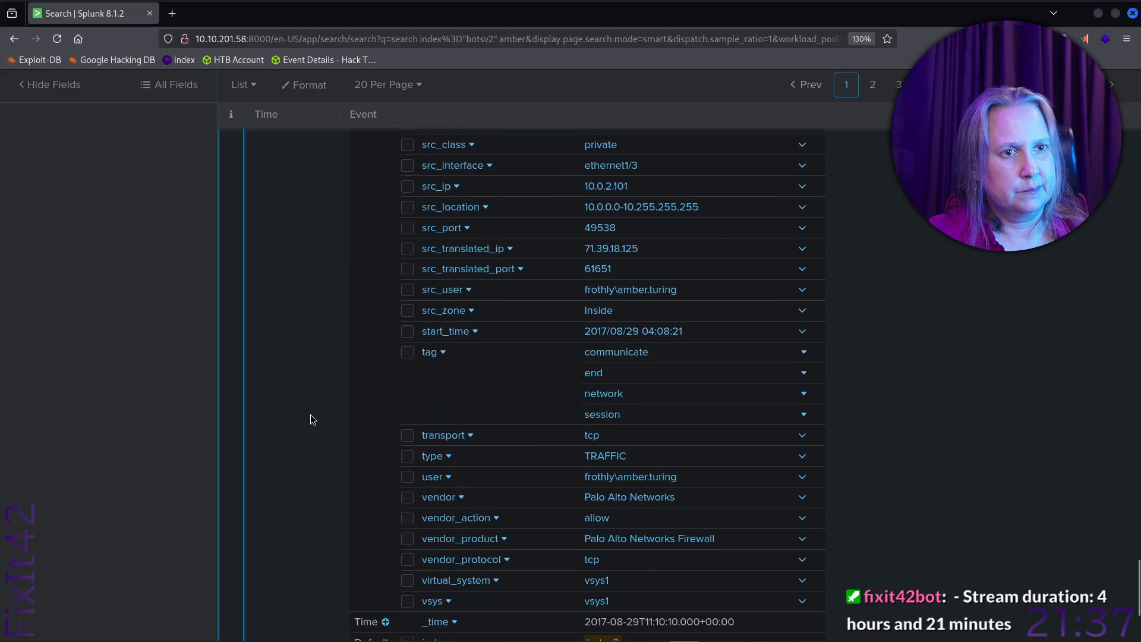
scroll(311, 420, "down", 4)
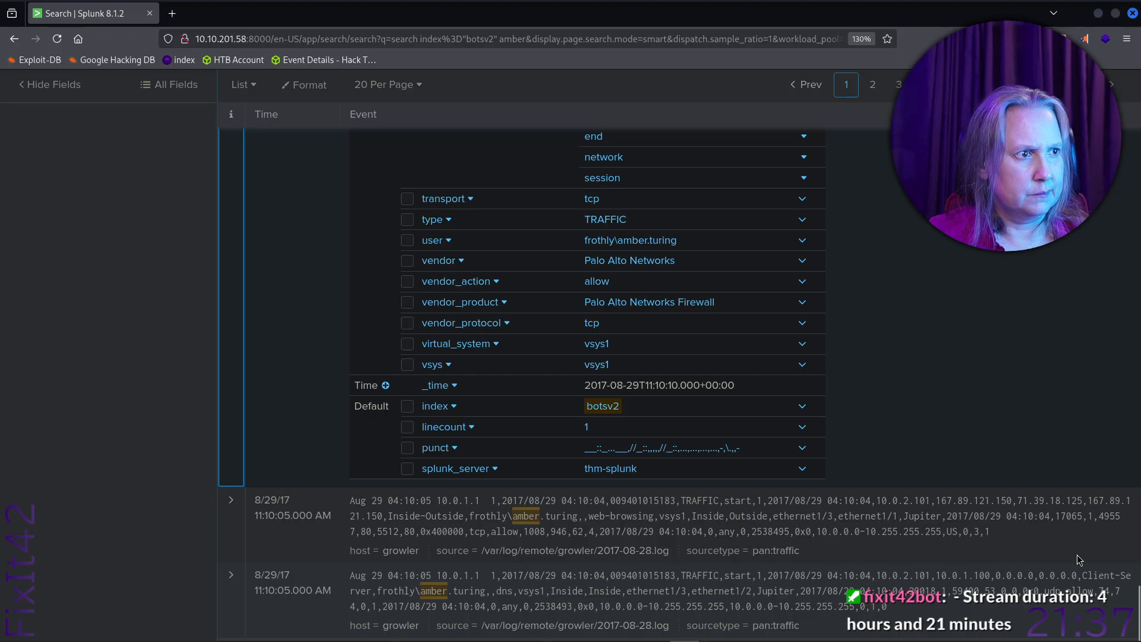
left_click(230, 504)
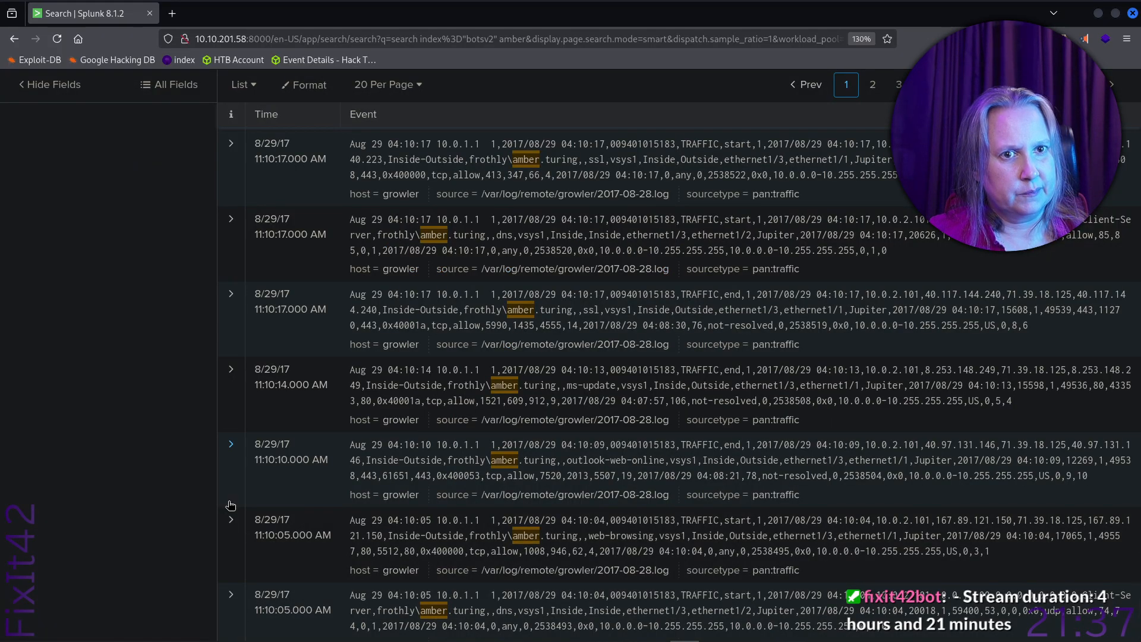
- View the start of the field list for the 11:10:17 AM dns traffic event and collapse it
left_click(231, 505)
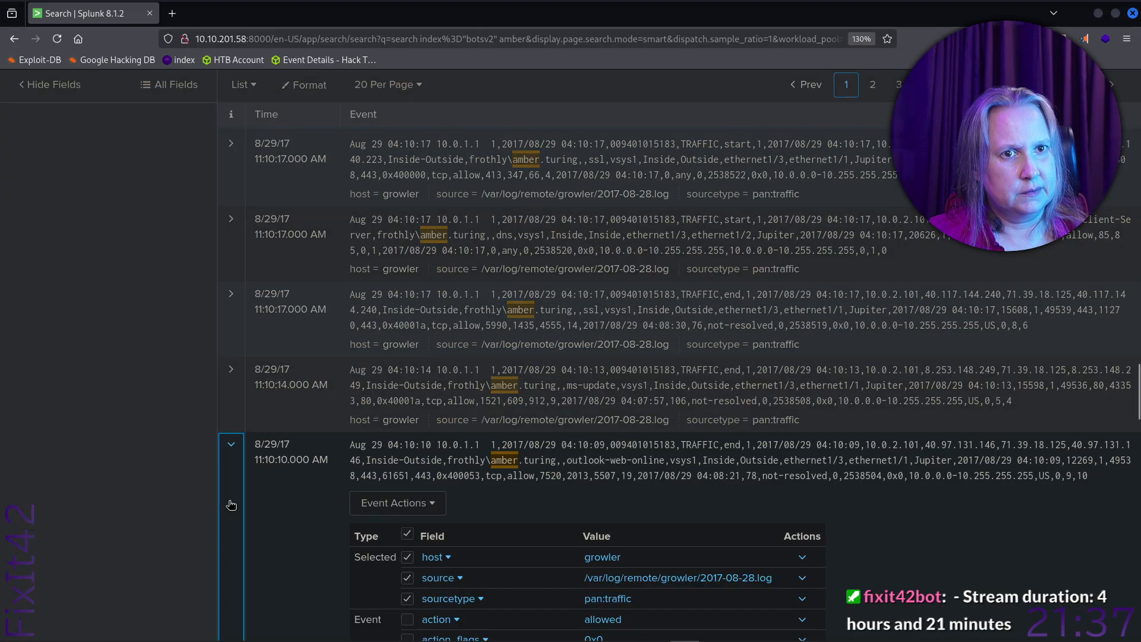
scroll(227, 476, "down", 3)
scroll(222, 462, "up", 5)
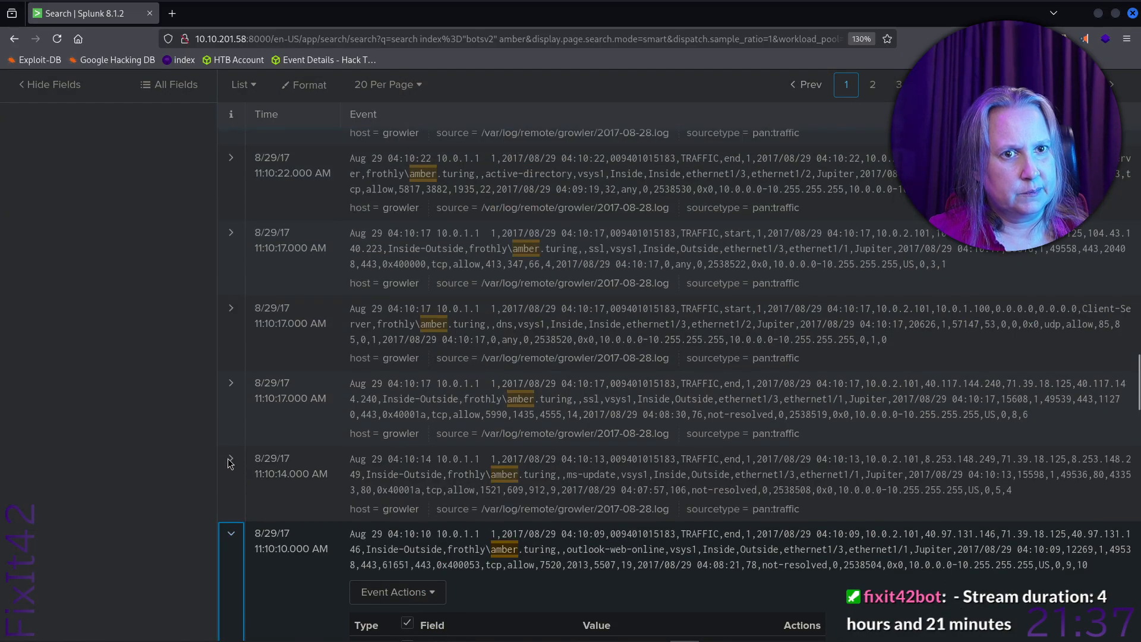
left_click(231, 317)
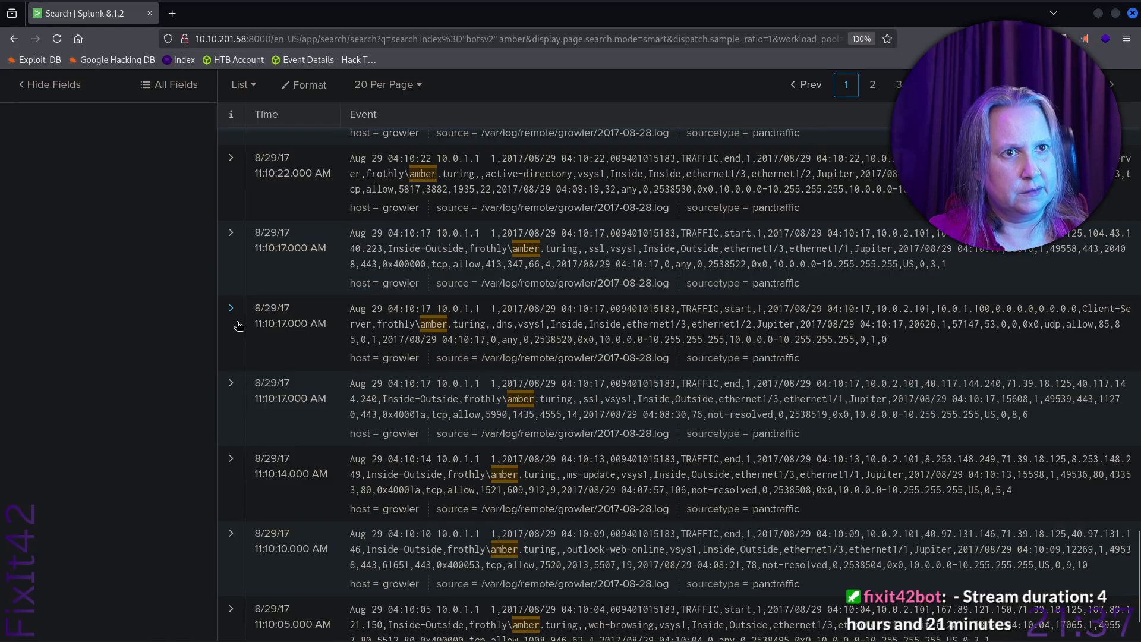
left_click(233, 310)
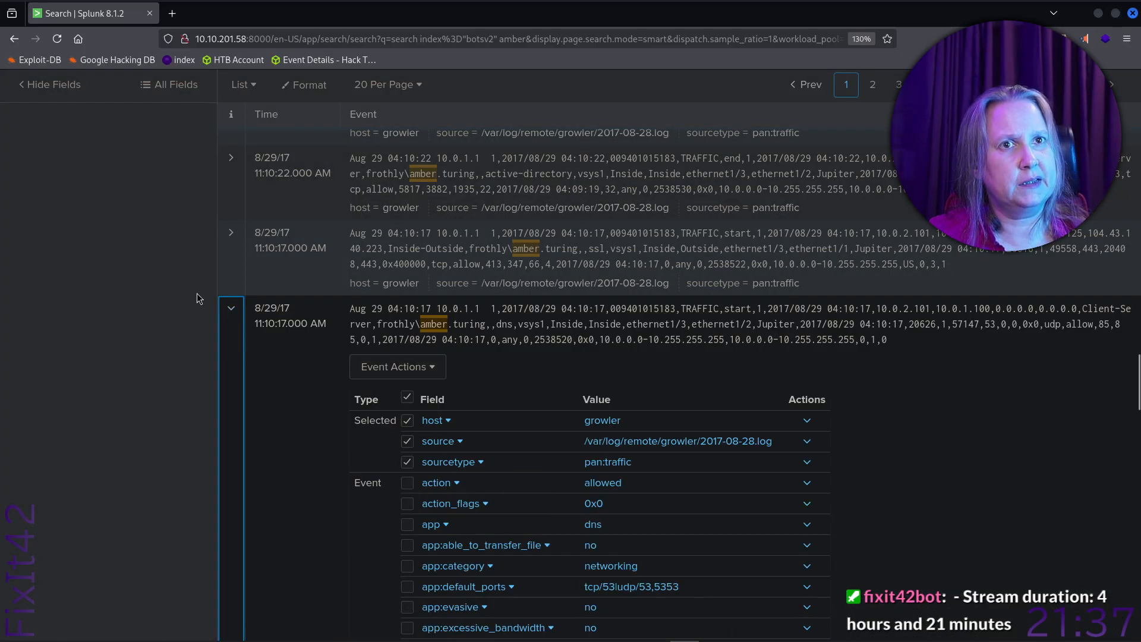
left_click(233, 161)
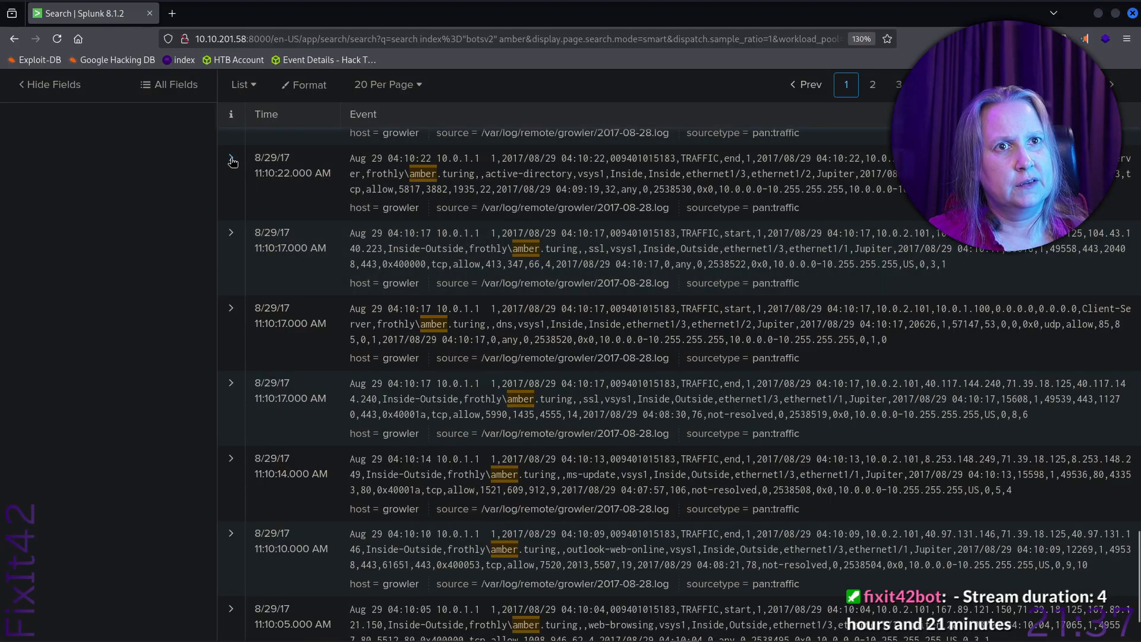
- Expand the 11:10:22 AM active-directory traffic event and examine its application, client and destination fields
left_click(233, 161)
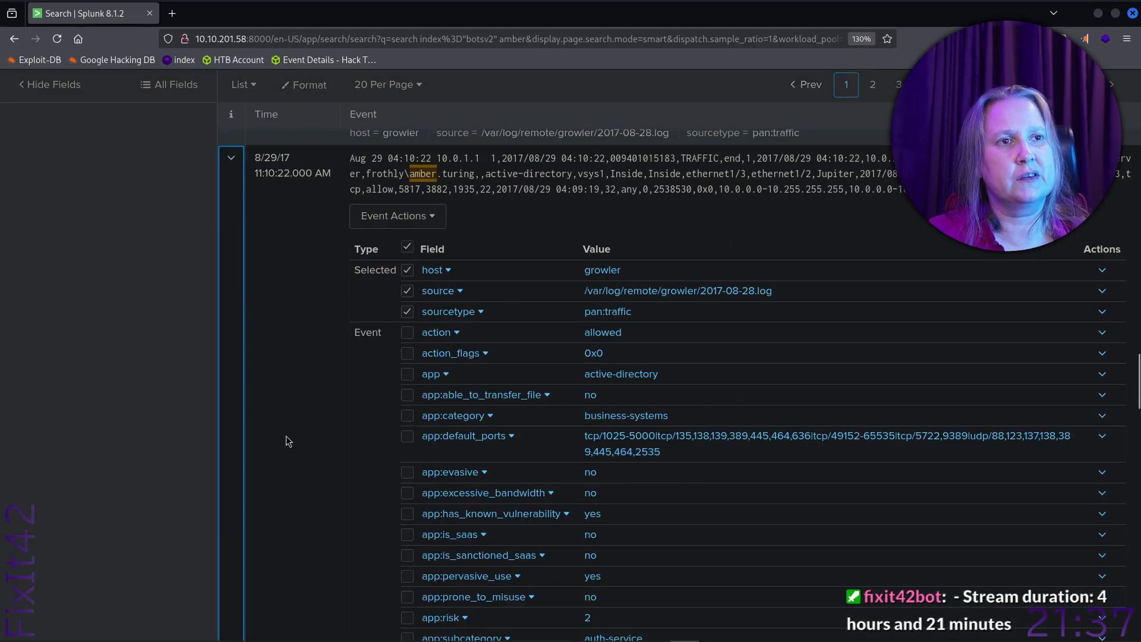
scroll(66, 501, "down", 1)
scroll(66, 495, "down", 20)
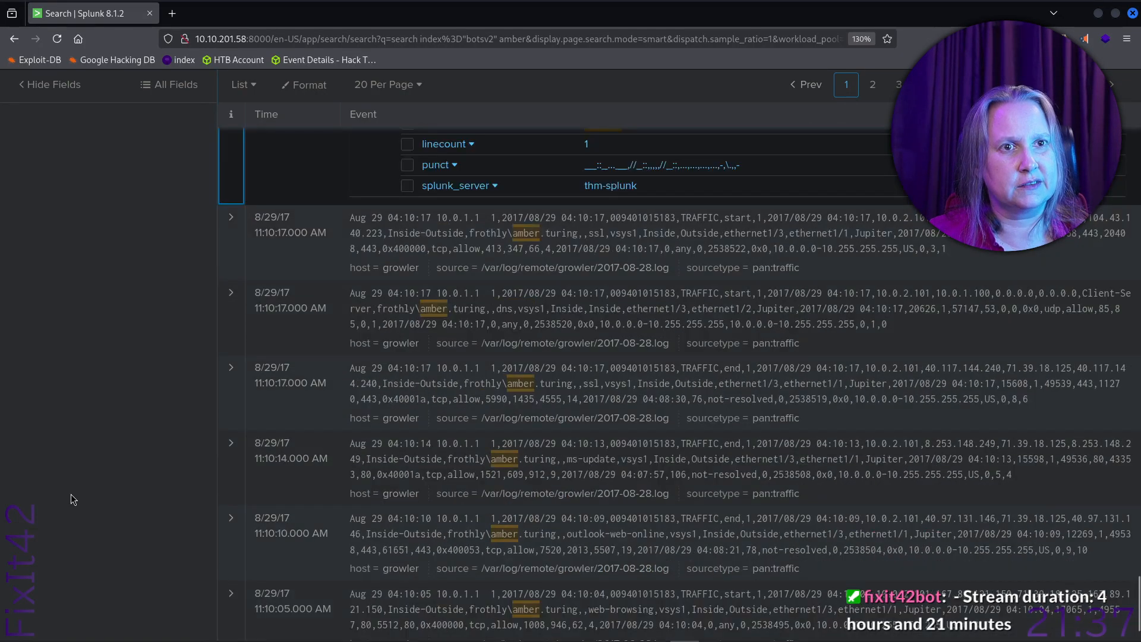
scroll(71, 493, "up", 20)
scroll(73, 492, "up", 15)
scroll(72, 492, "down", 20)
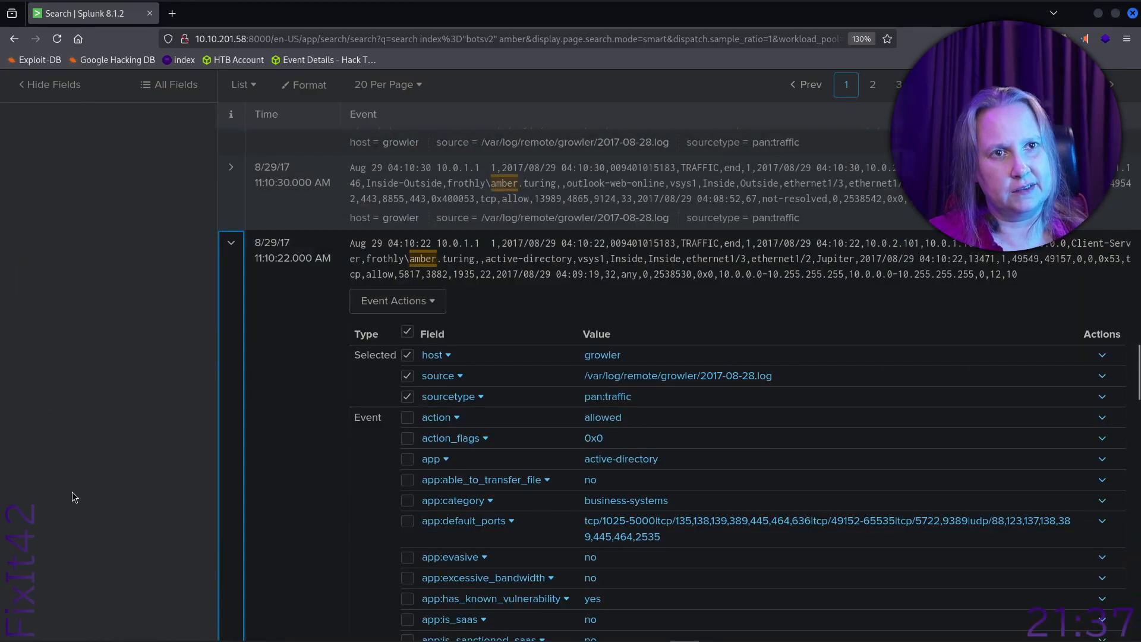
scroll(73, 497, "down", 9)
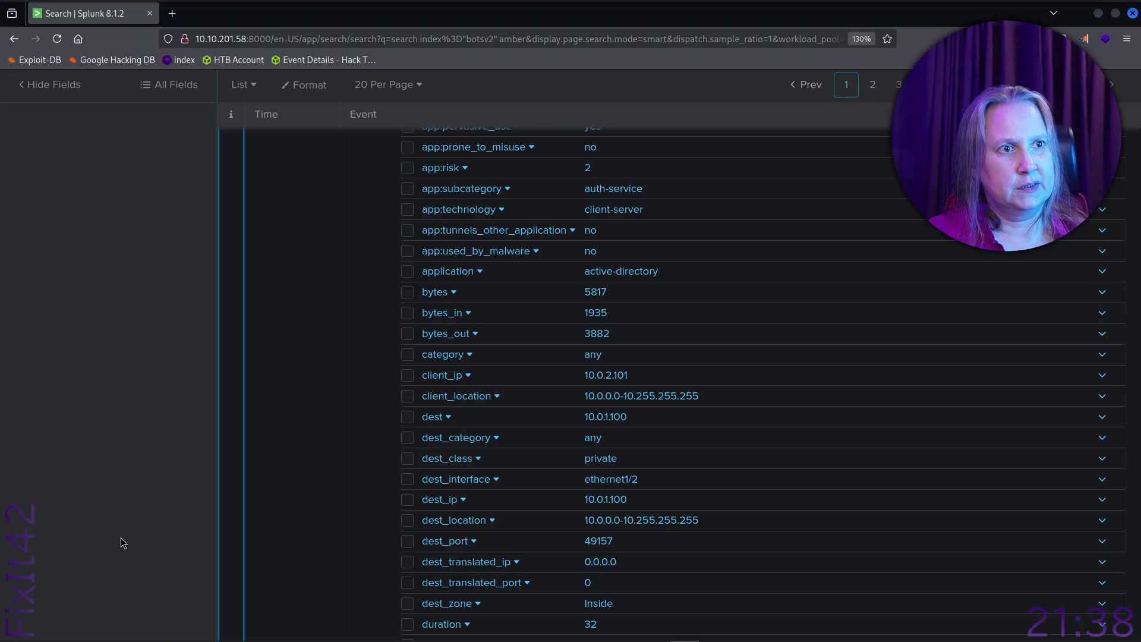
scroll(121, 539, "down", 15)
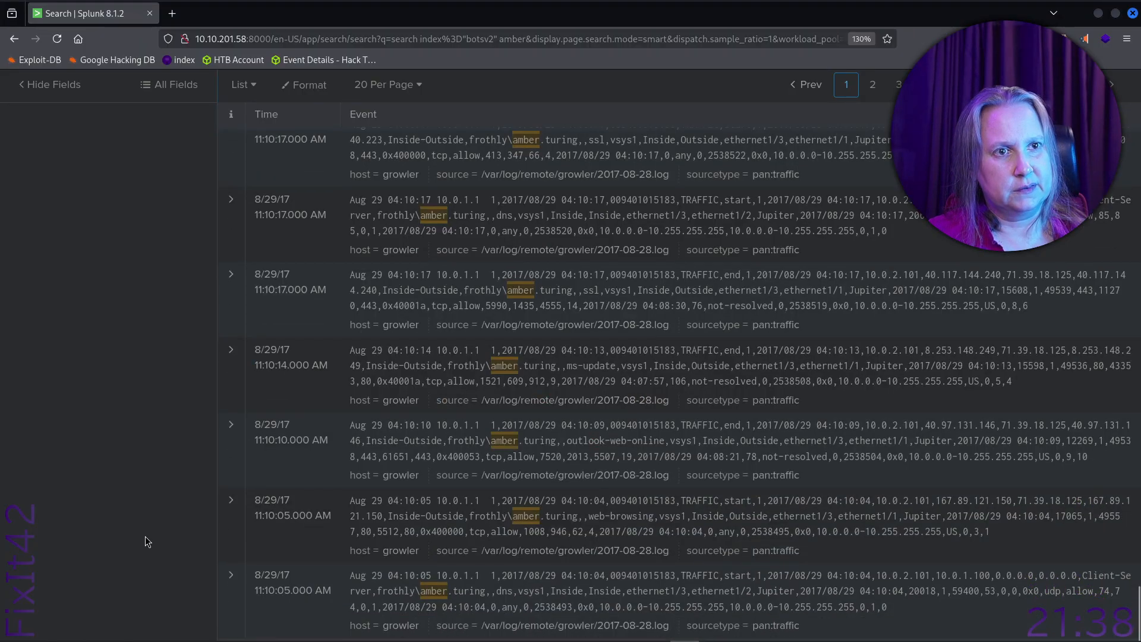
scroll(229, 505, "up", 2)
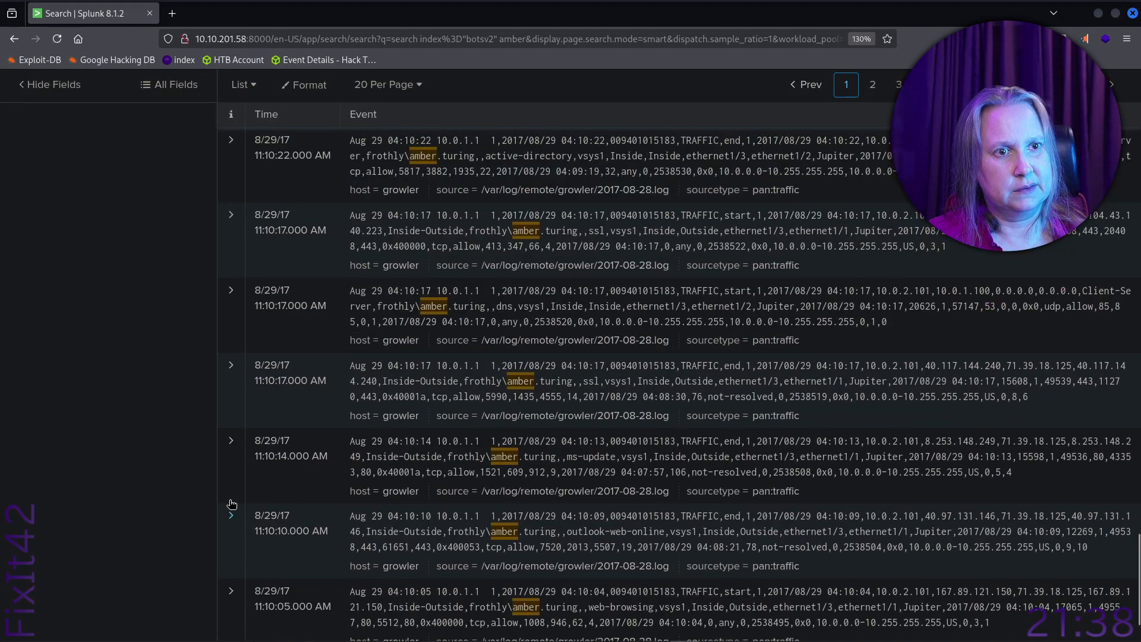
- Reopen the 11:10:10 AM outlook-web-online event and examine its source IP, translated IP, user and vendor fields
scroll(232, 505, "down", 1)
scroll(231, 507, "up", 10)
scroll(231, 507, "down", 10)
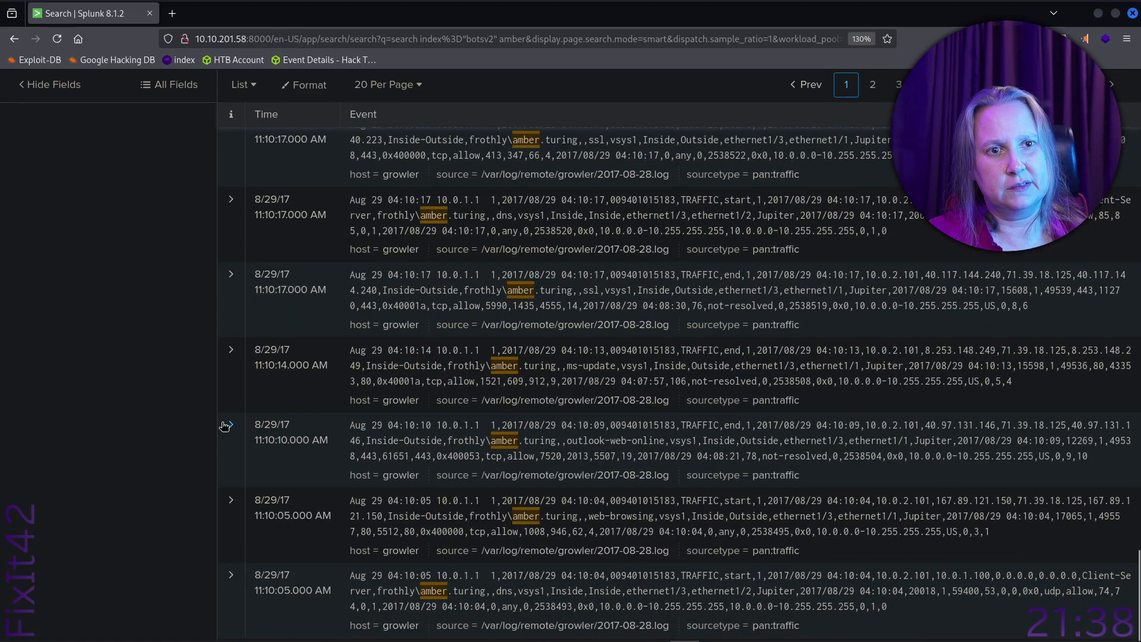
left_click(232, 425)
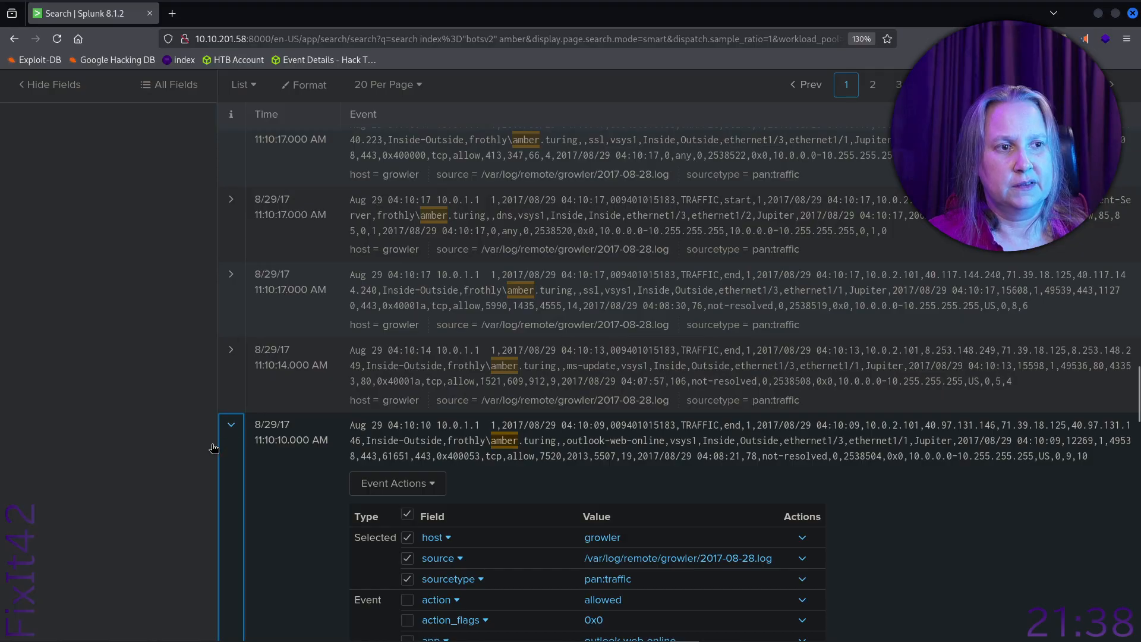
scroll(92, 523, "down", 20)
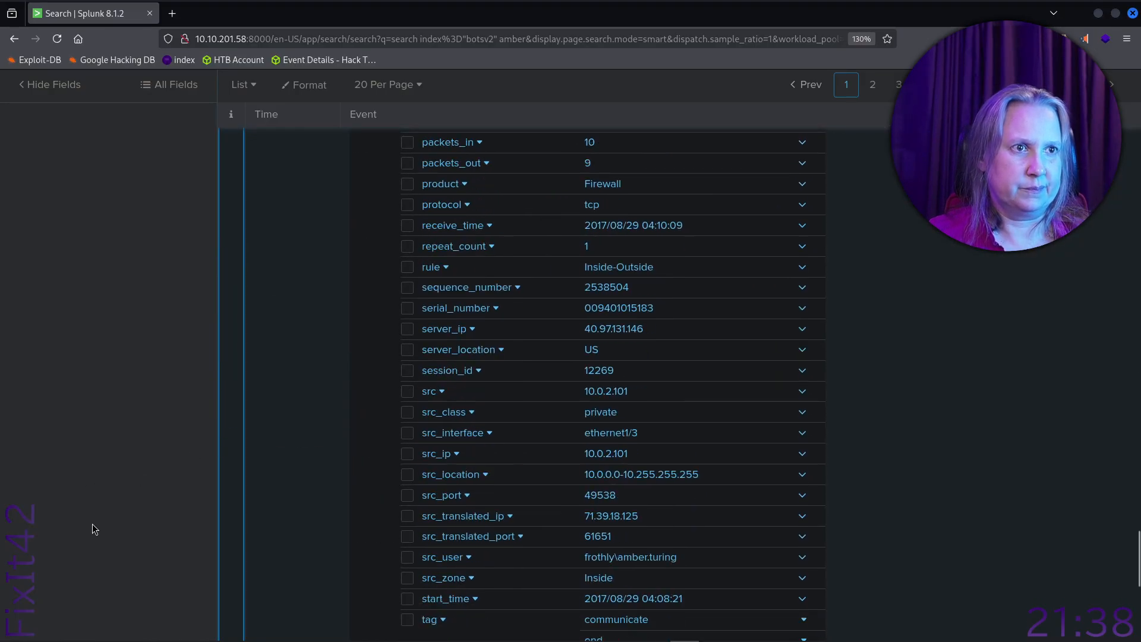
scroll(92, 523, "up", 5)
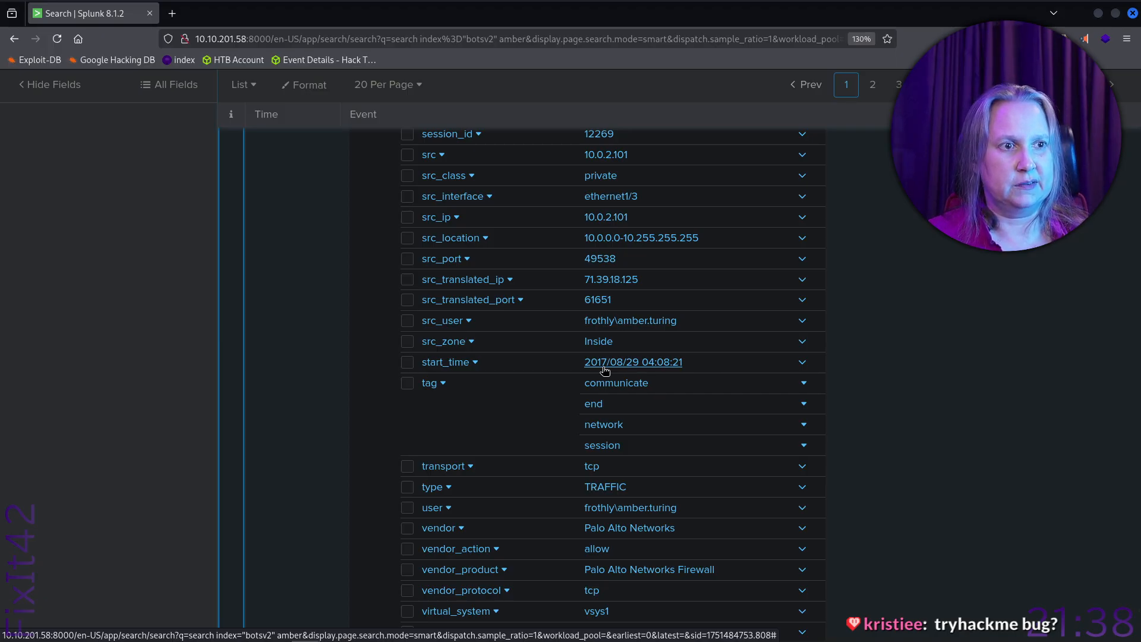
scroll(605, 370, "down", 5)
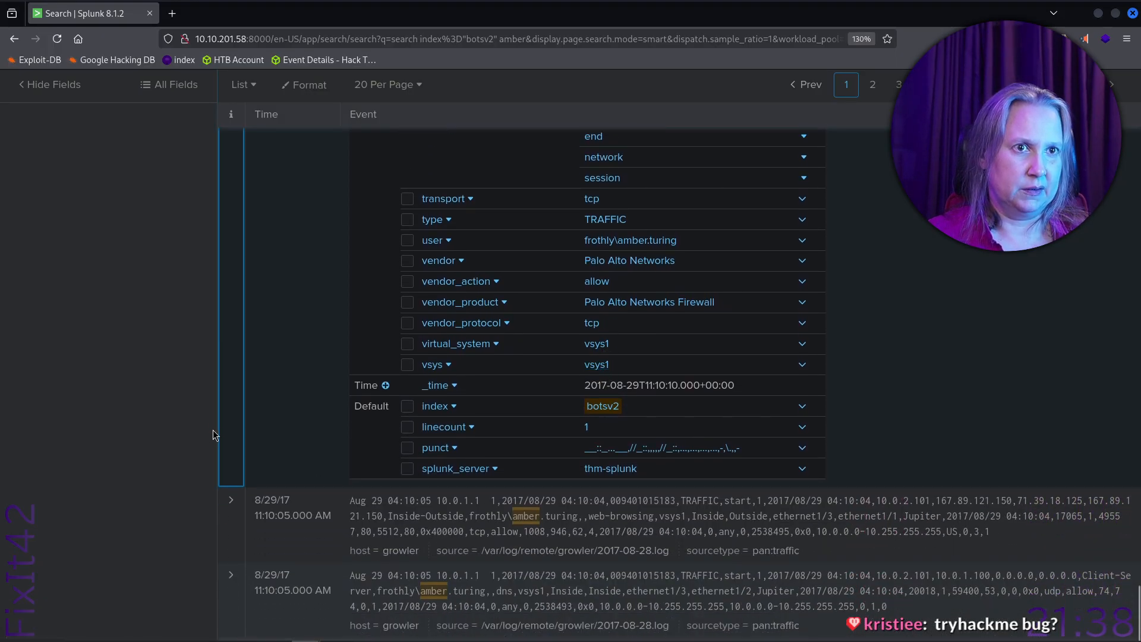
scroll(152, 408, "up", 3)
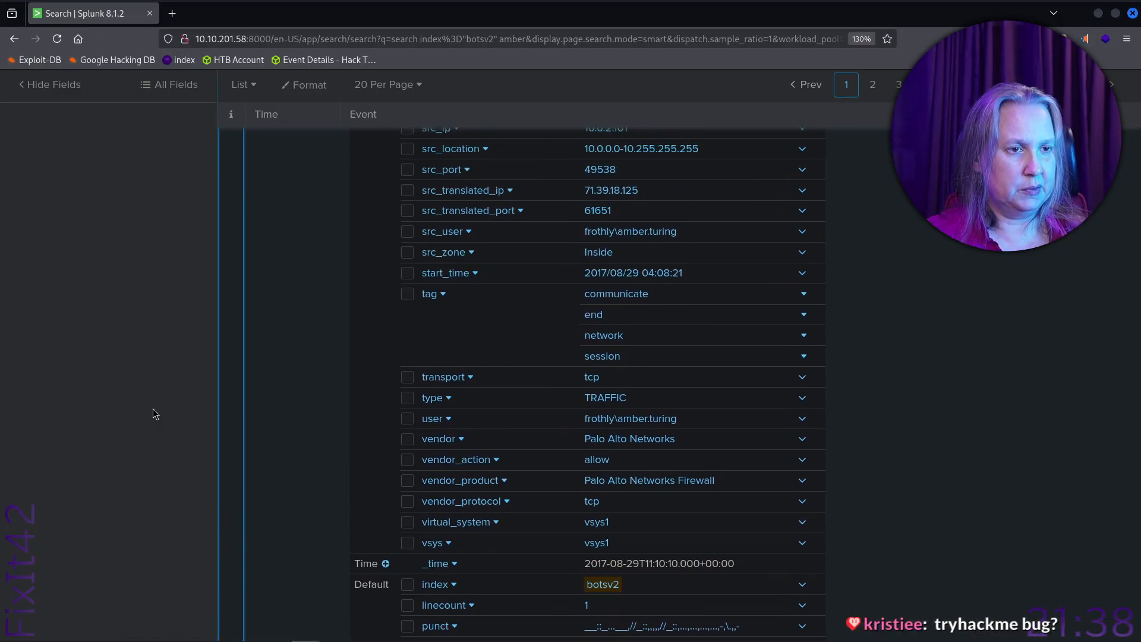
scroll(152, 409, "down", 2)
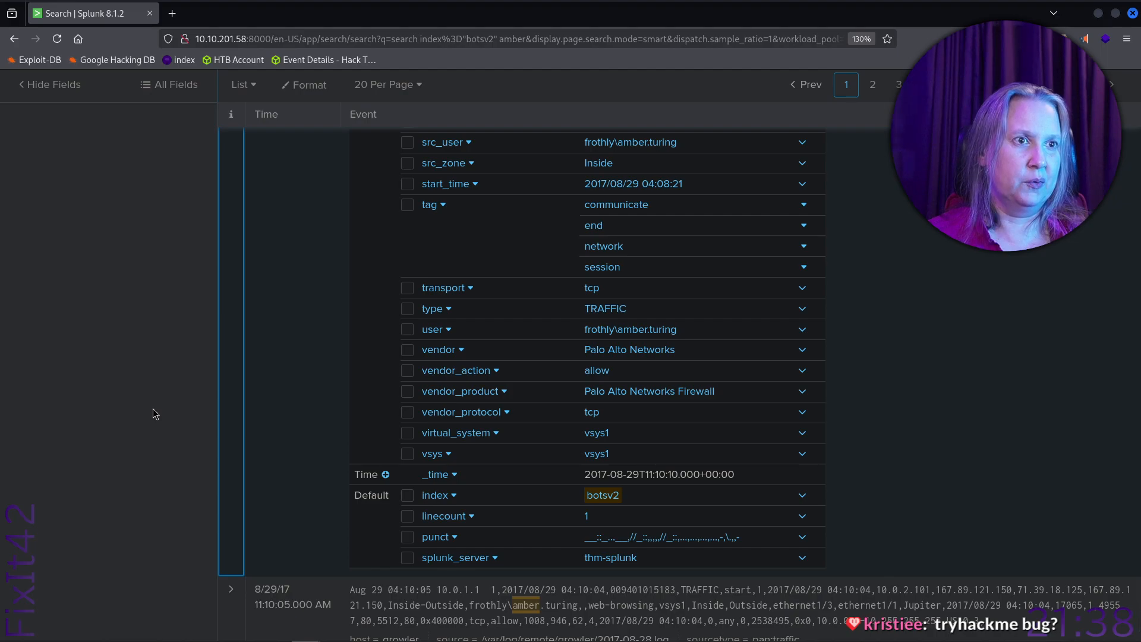
scroll(153, 408, "up", 3)
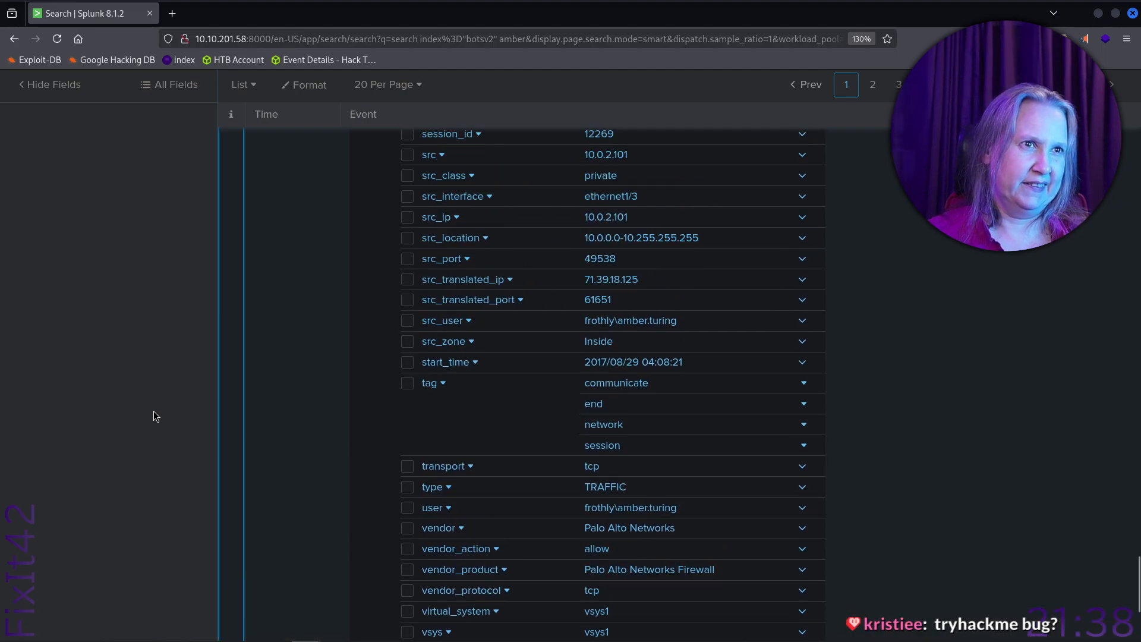
- Copy the src_ip value 10.0.2.101 from the field list of the expanded outlook-web-online traffic event
scroll(154, 415, "up", 2)
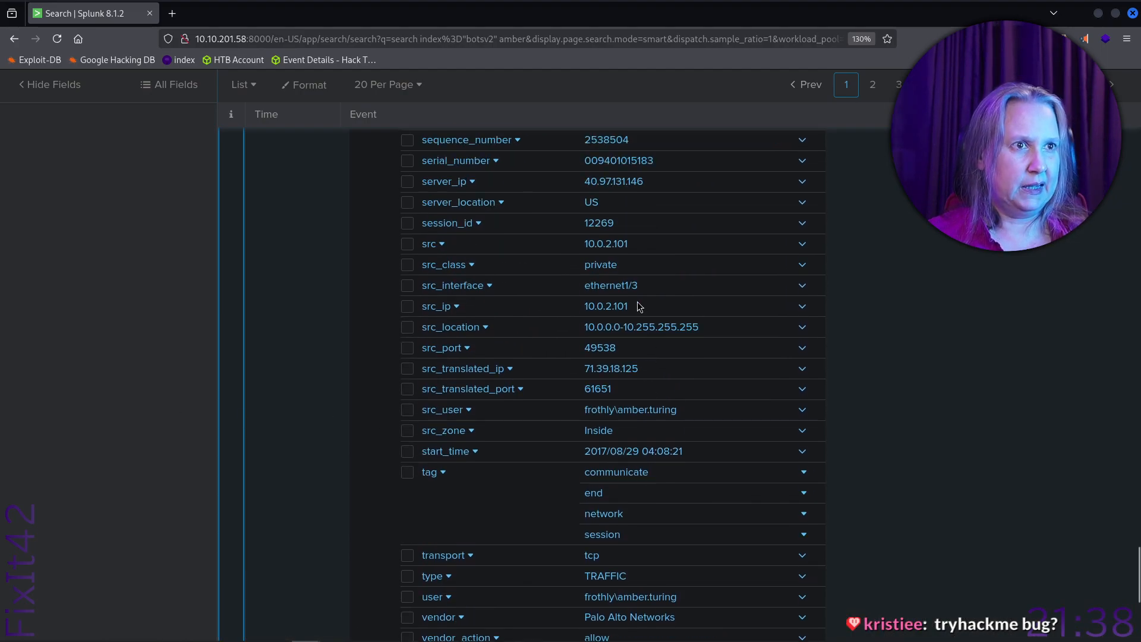
left_click_drag(637, 306, 582, 307)
right_click(605, 309)
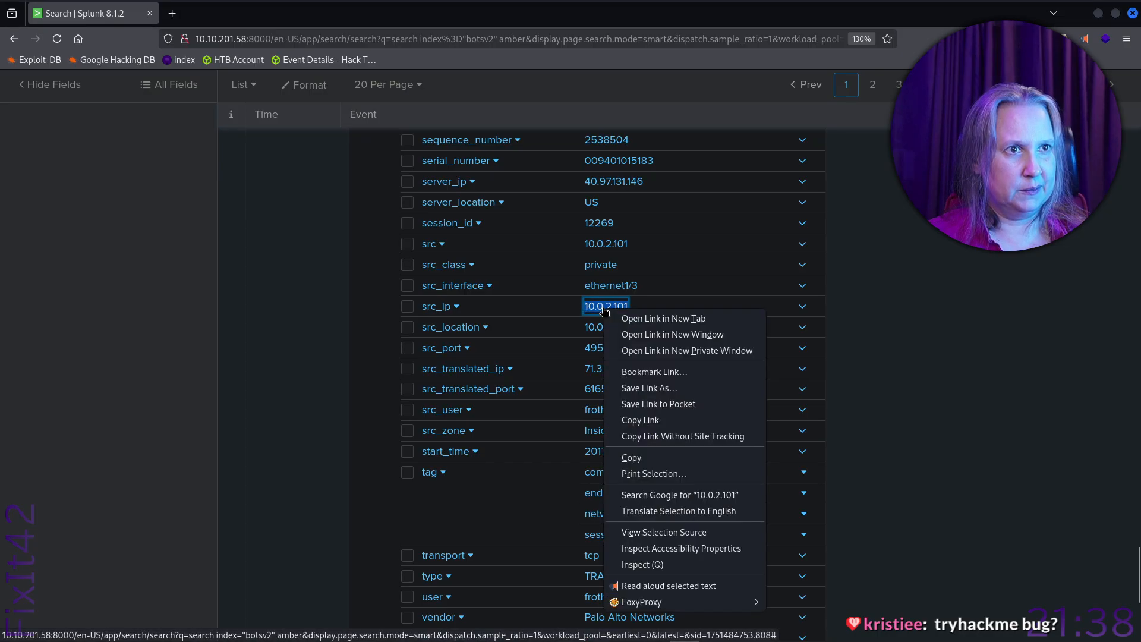
left_click(631, 458)
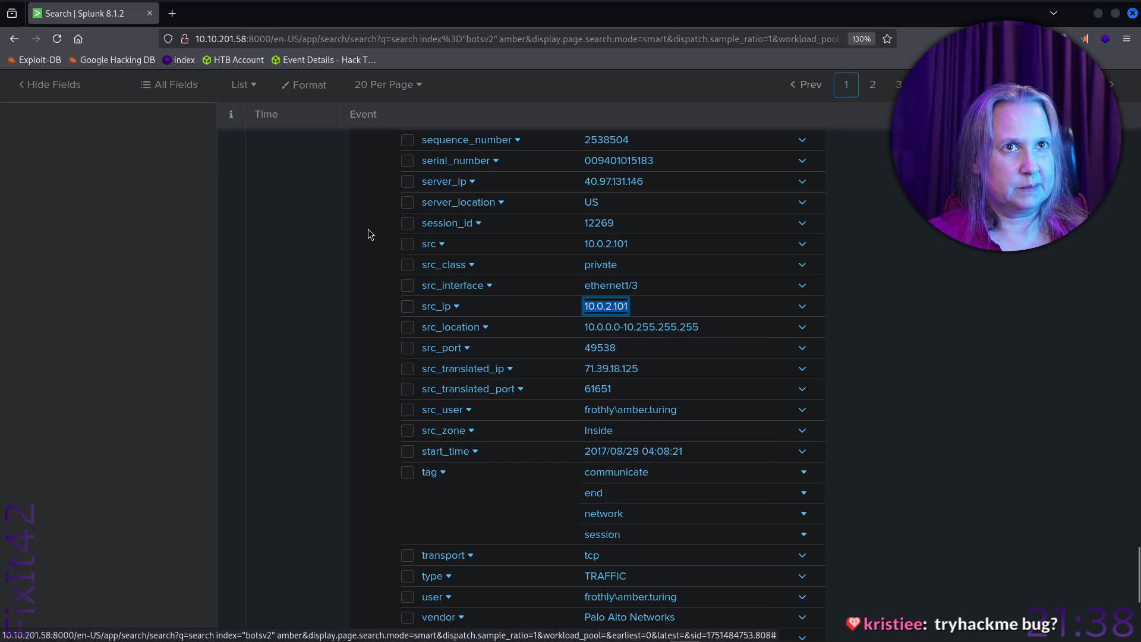
- Replace the employee's name in the botsv2 search query with 10.0.2.101 and run the search
scroll(311, 247, "up", 20)
scroll(186, 255, "up", 15)
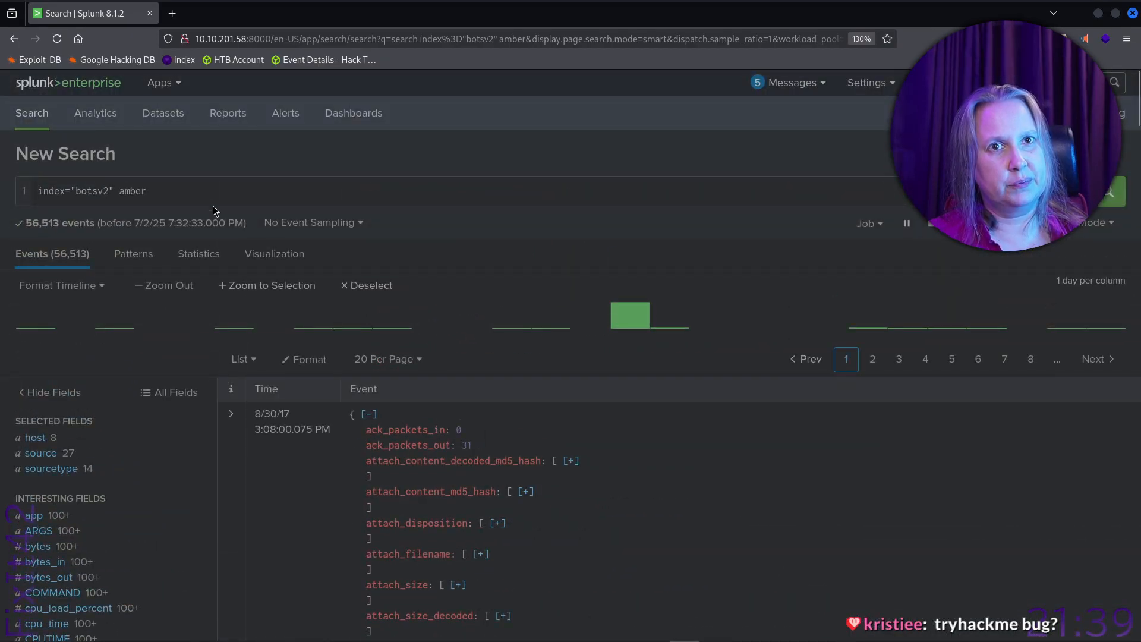
scroll(249, 193, "down", 20)
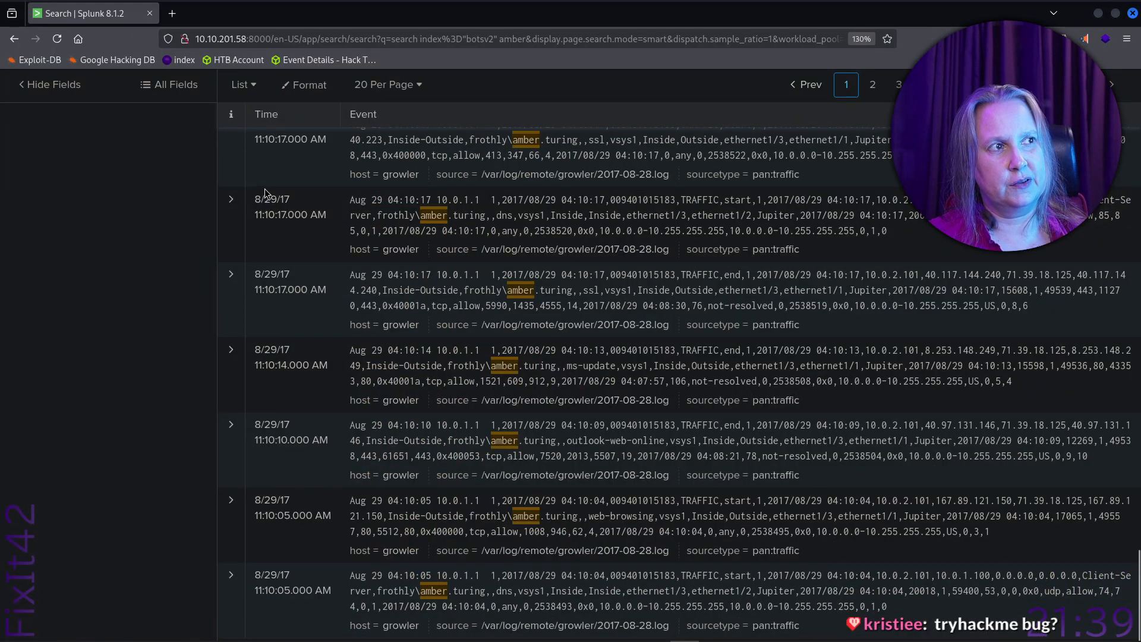
scroll(466, 372, "up", 7)
scroll(466, 372, "up", 20)
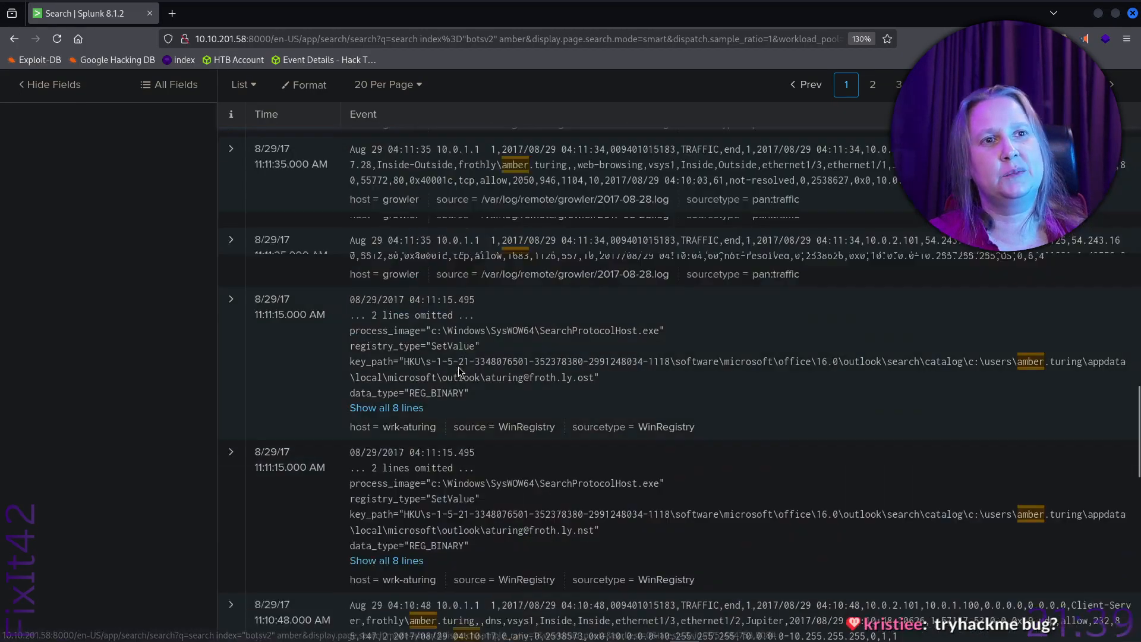
left_click(391, 192)
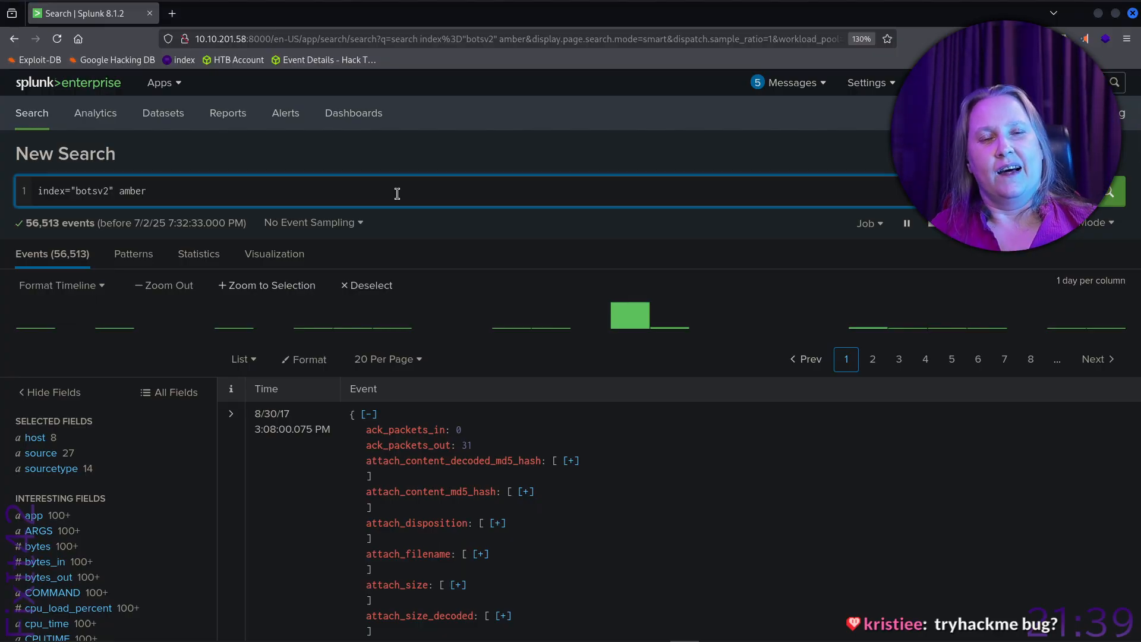
key("BackSpace")
key("BackSpace")
key("BackSpace")
key("BackSpace")
key("BackSpace")
type("10.0.2.101")
key("Return")
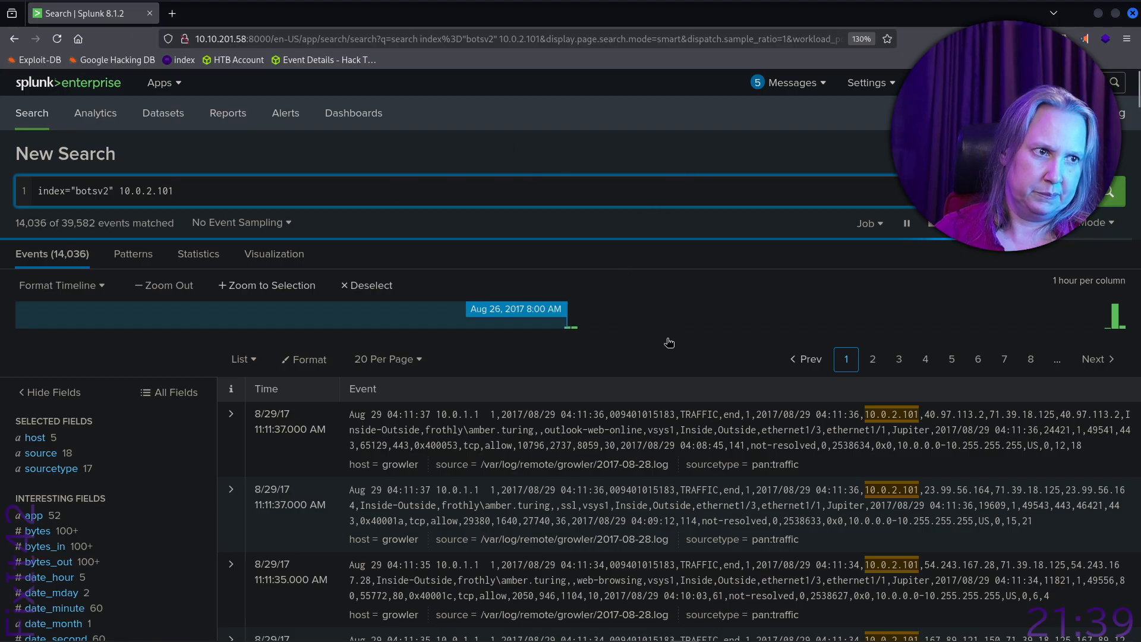
- Look through the first page of events for 10.0.2.101, examining their source types, protocols and source and destination addresses
scroll(748, 550, "down", 10)
scroll(749, 552, "down", 1)
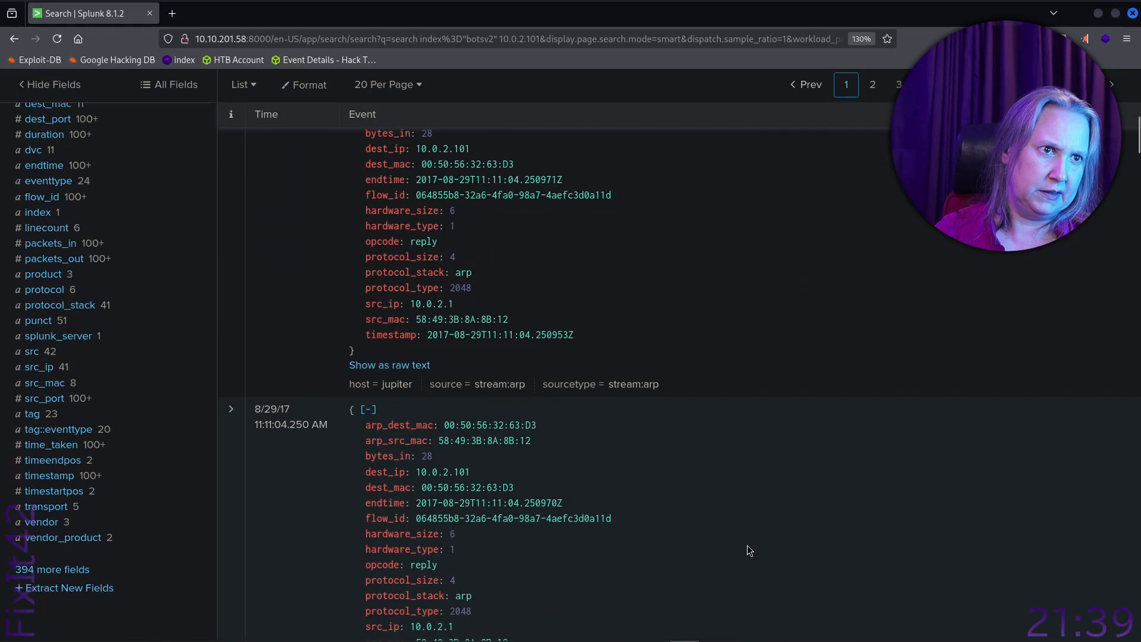
scroll(635, 385, "down", 5)
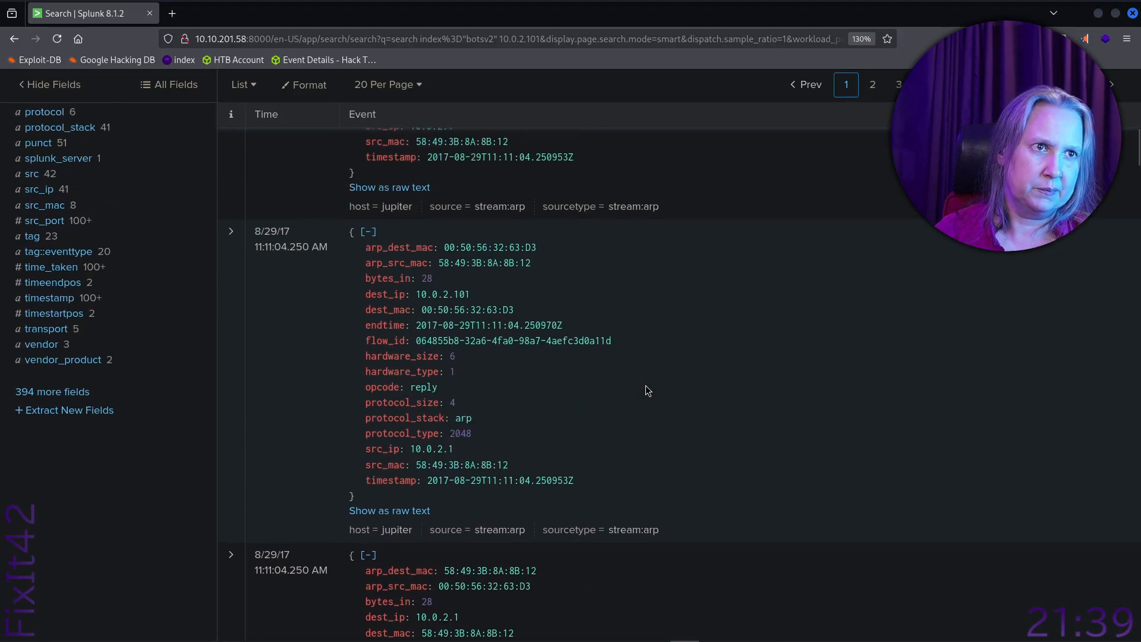
scroll(645, 385, "up", 12)
scroll(644, 385, "down", 15)
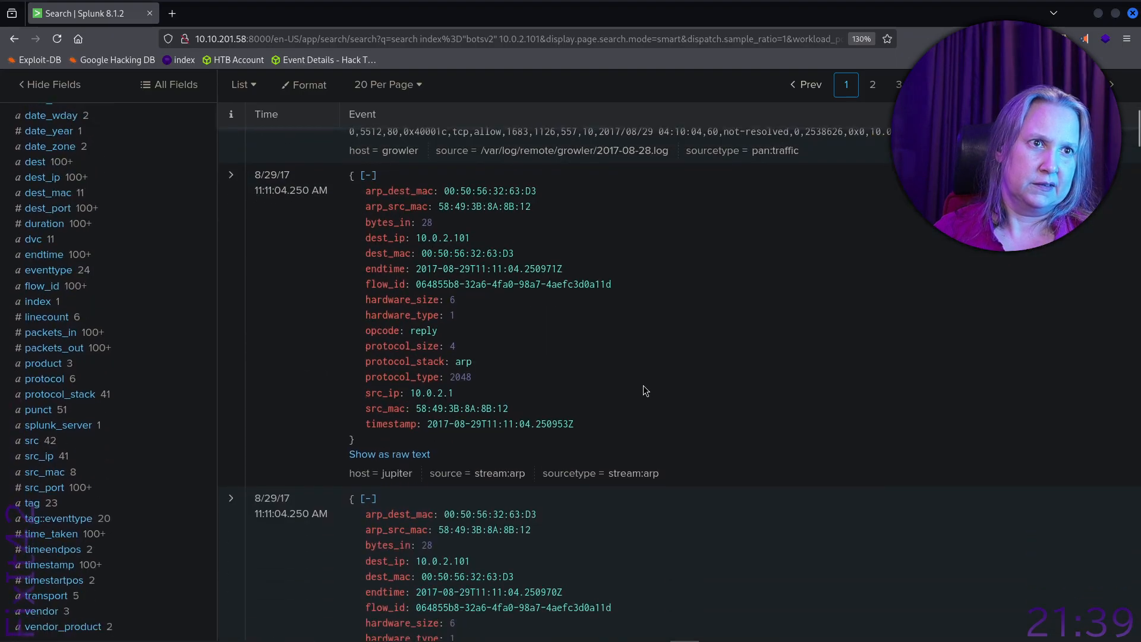
scroll(644, 385, "down", 20)
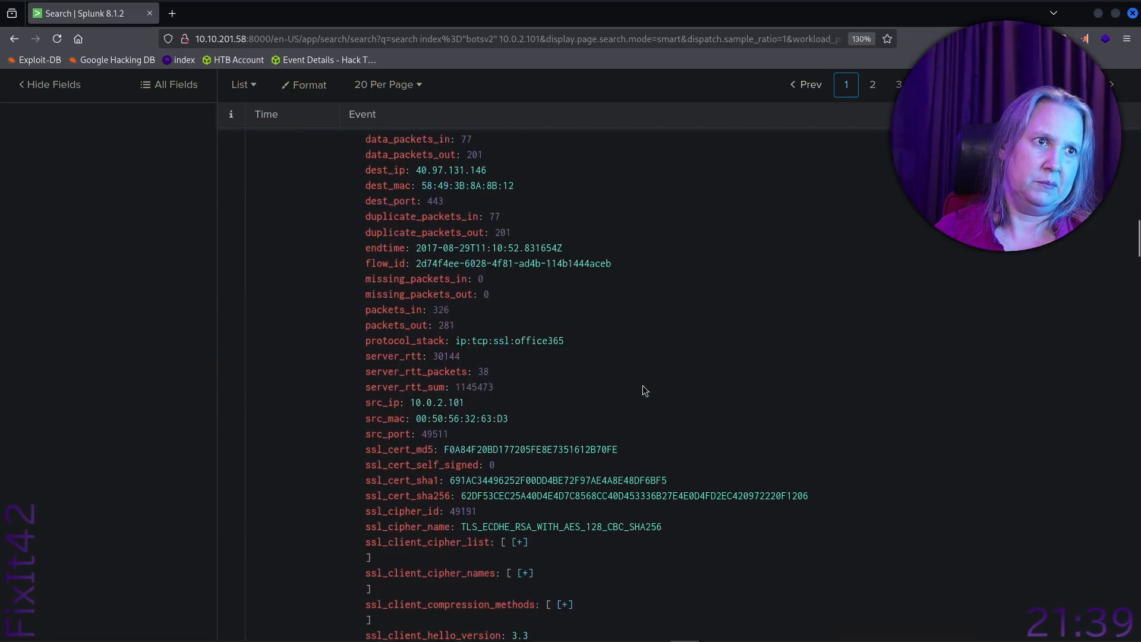
scroll(644, 389, "down", 1)
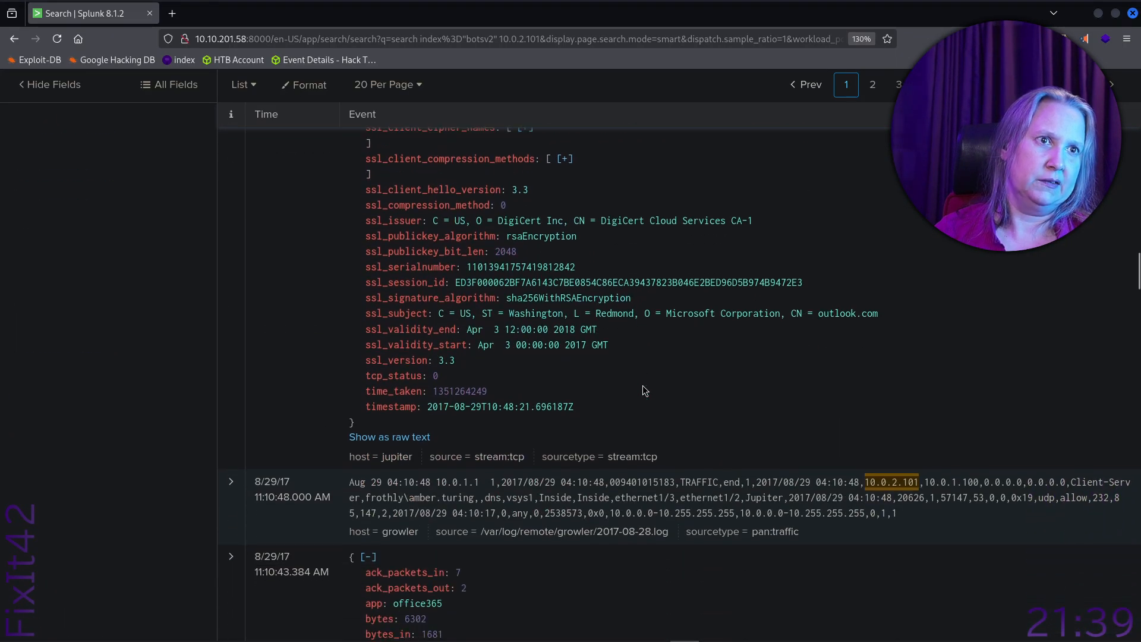
scroll(644, 391, "up", 12)
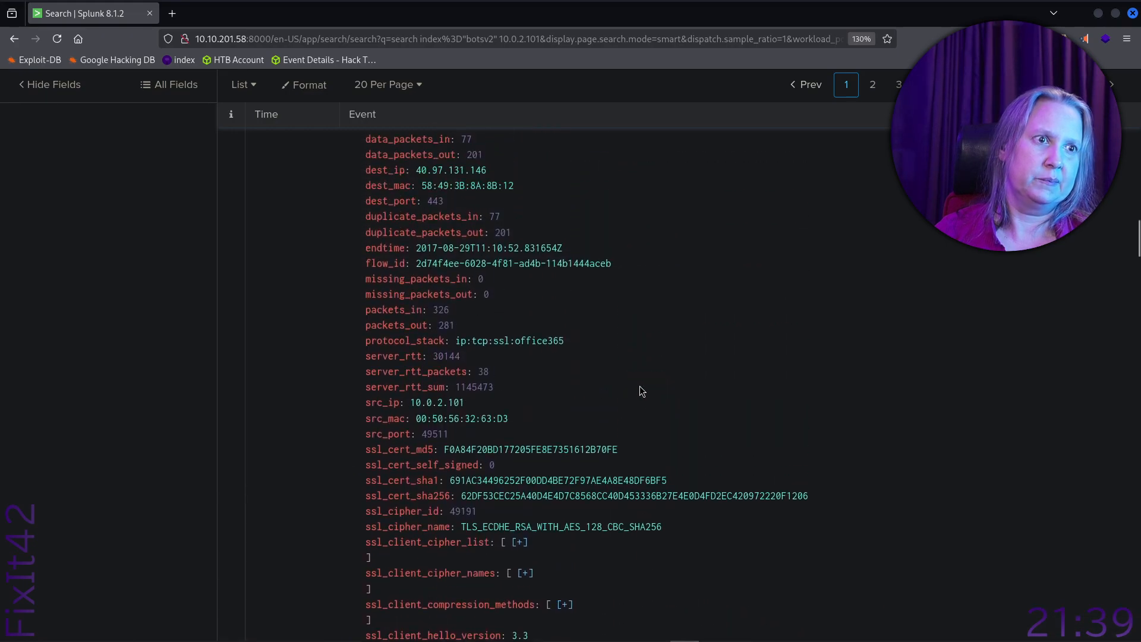
scroll(656, 376, "up", 9)
scroll(656, 372, "down", 13)
scroll(658, 372, "down", 20)
scroll(662, 372, "down", 14)
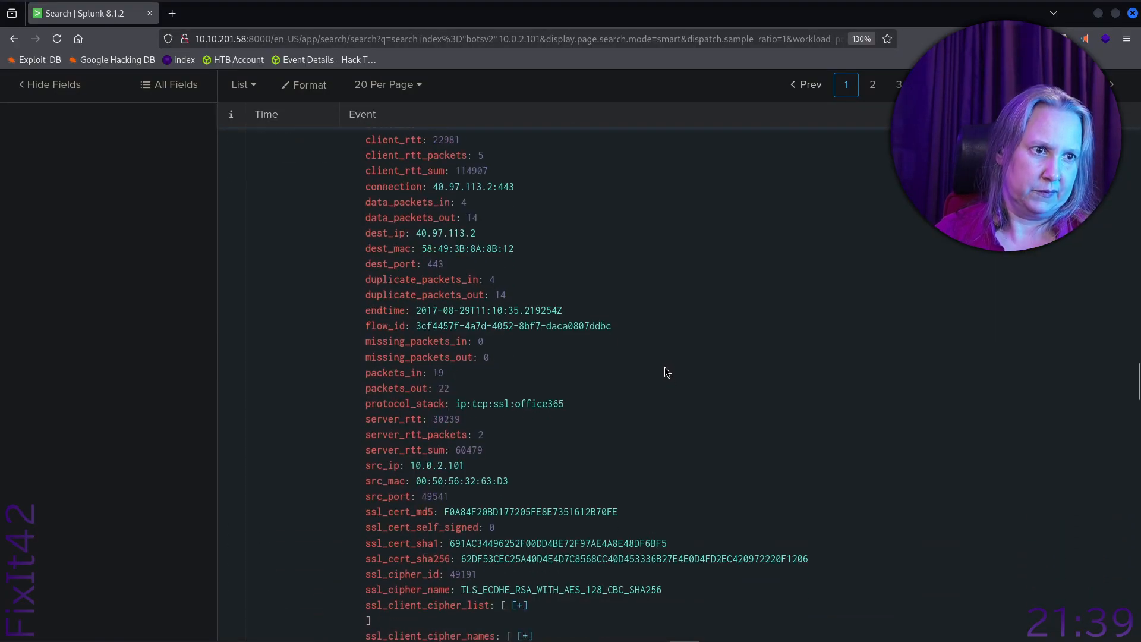
scroll(664, 371, "down", 20)
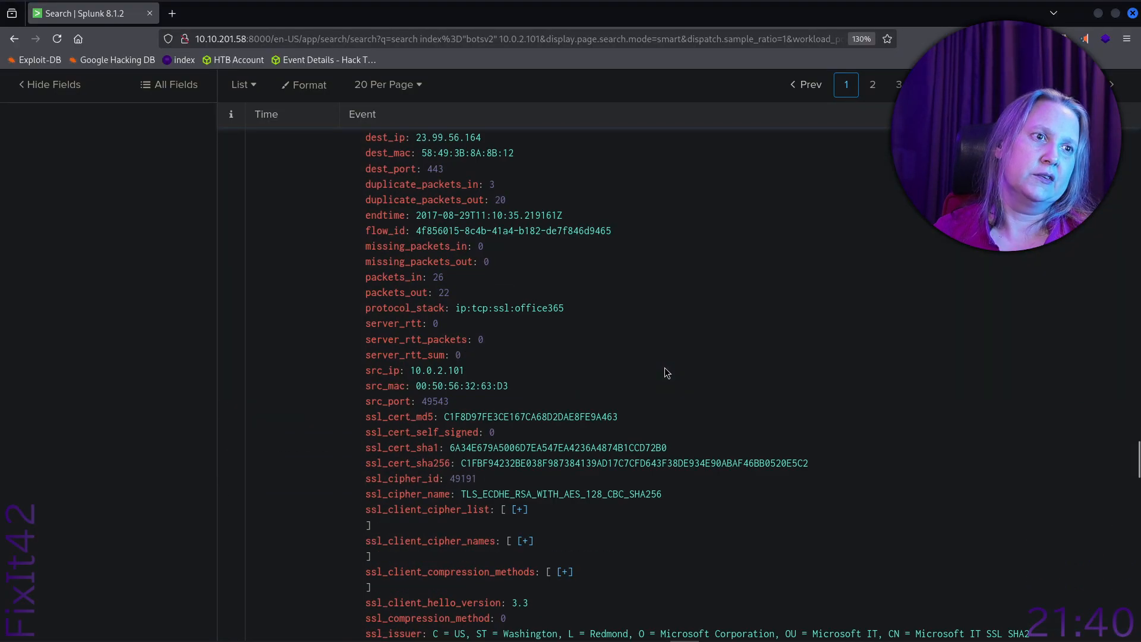
scroll(666, 371, "down", 16)
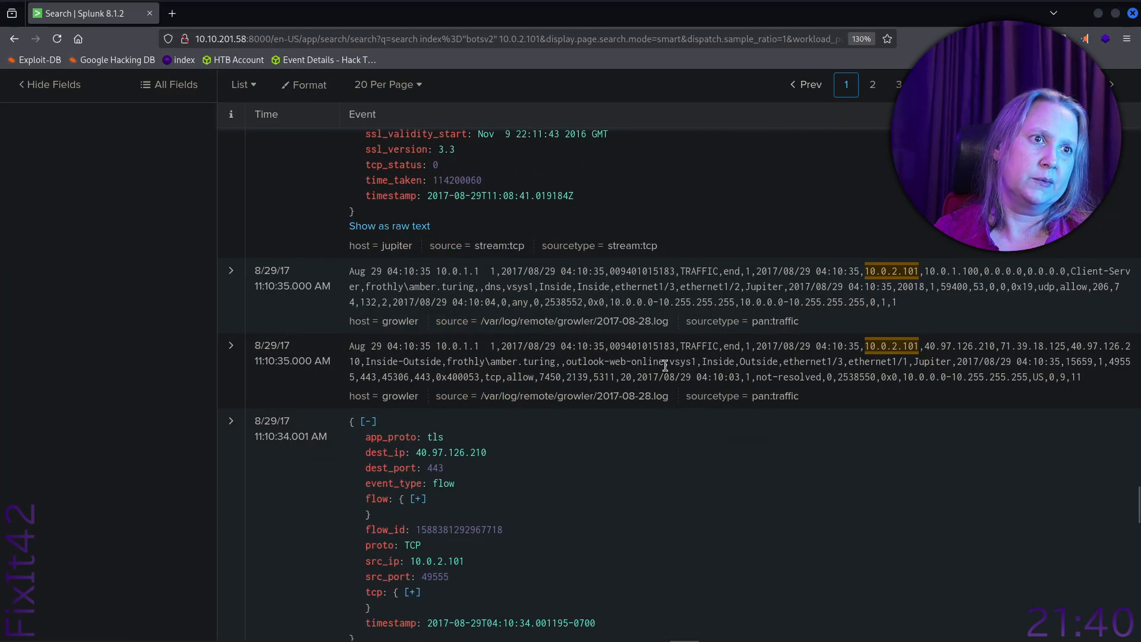
scroll(666, 370, "down", 8)
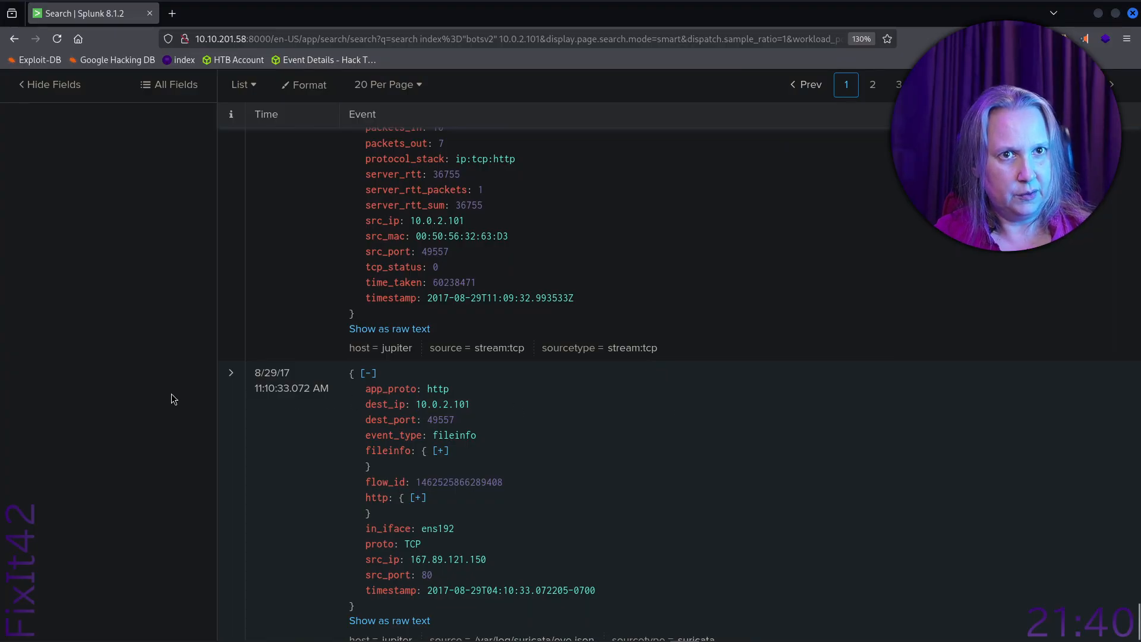
scroll(93, 397, "down", 1)
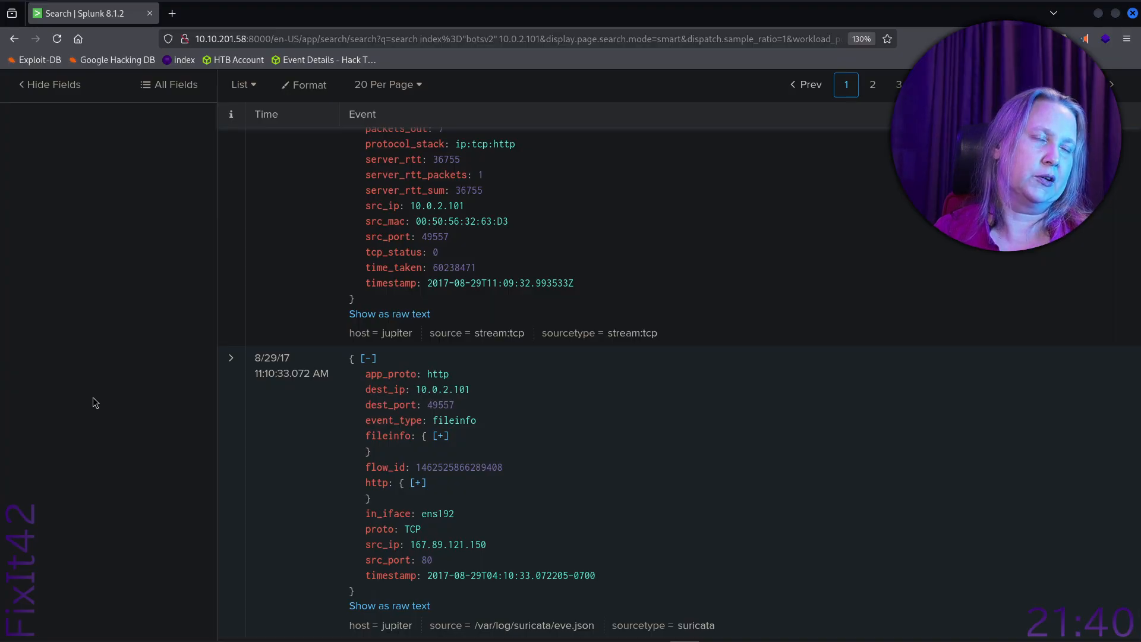
- Open page 2 of the search results and examine the protocols, addresses and source types of its events
left_click(872, 84)
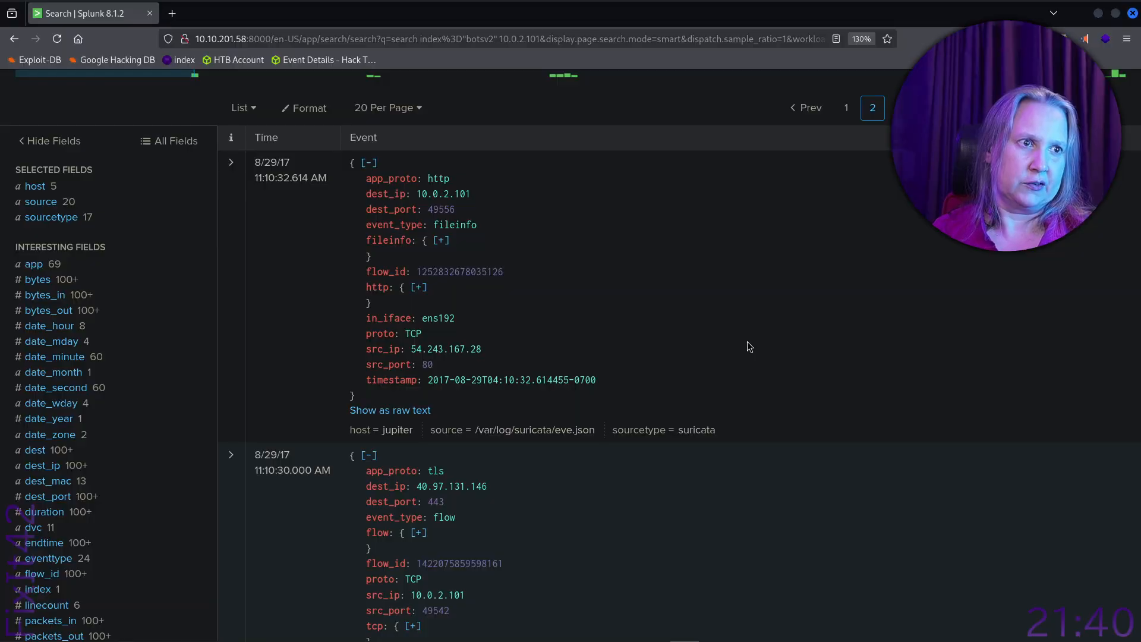
scroll(747, 343, "down", 10)
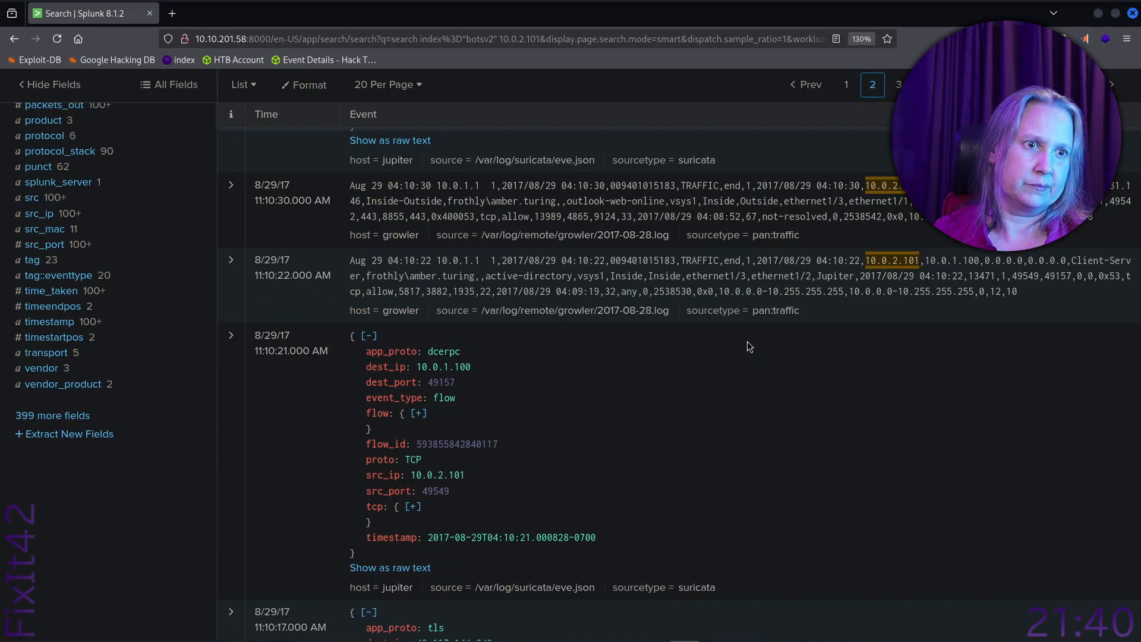
scroll(748, 345, "down", 8)
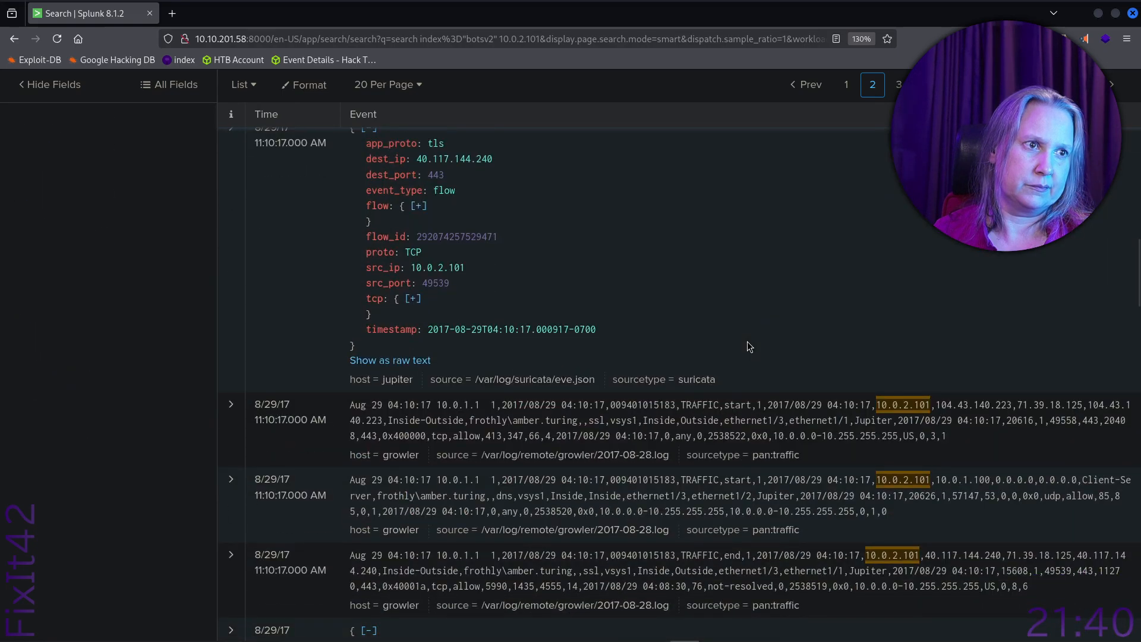
scroll(747, 344, "down", 8)
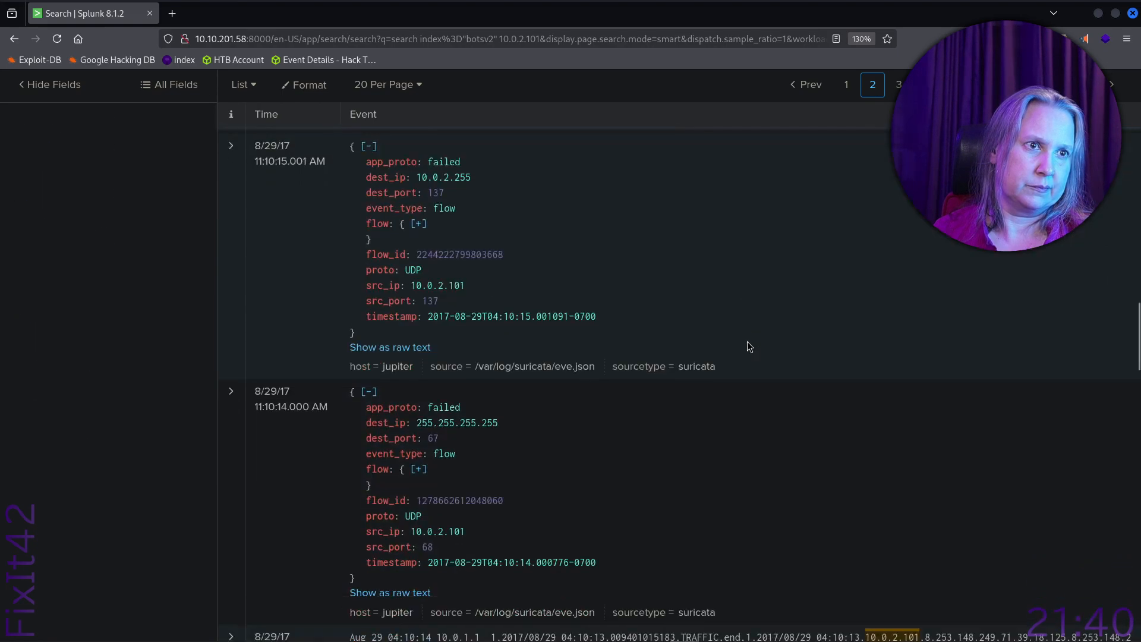
scroll(747, 344, "down", 8)
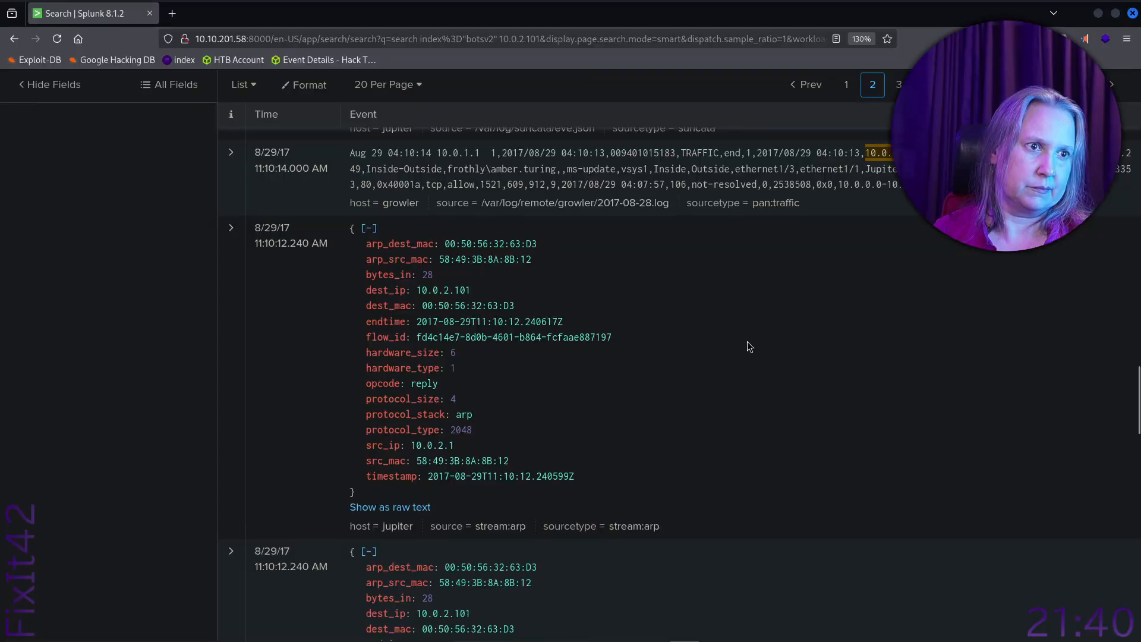
scroll(749, 347, "down", 3)
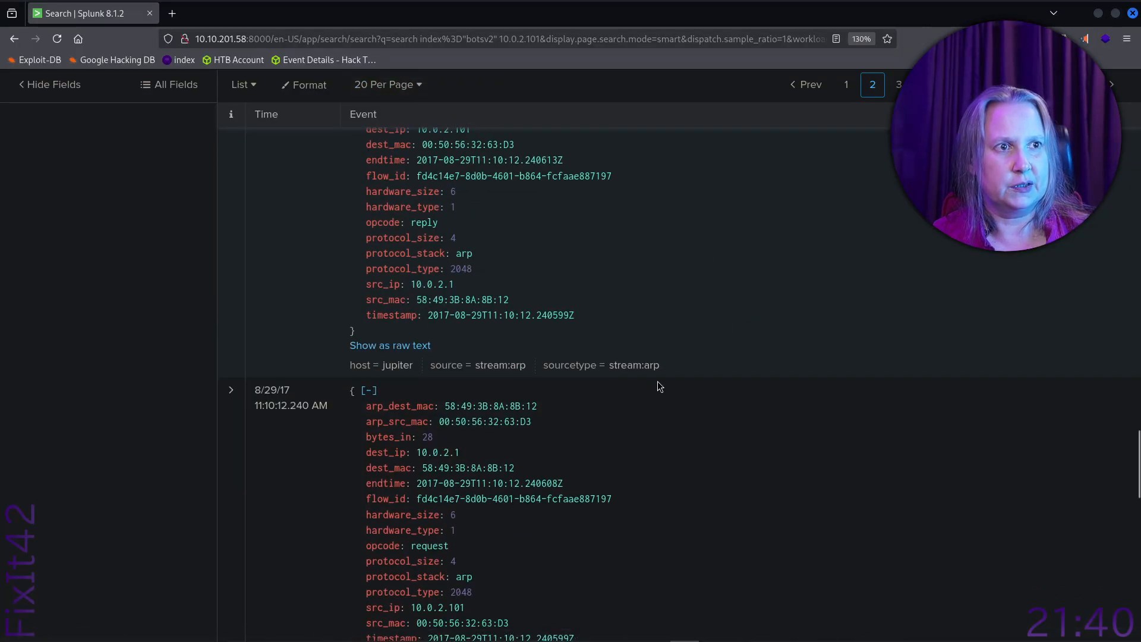
- Copy the sourcetype = stream:arp label from an 11:10:12 AM event and append it to the search query
left_click_drag(666, 366, 545, 366)
key("ctrl+c")
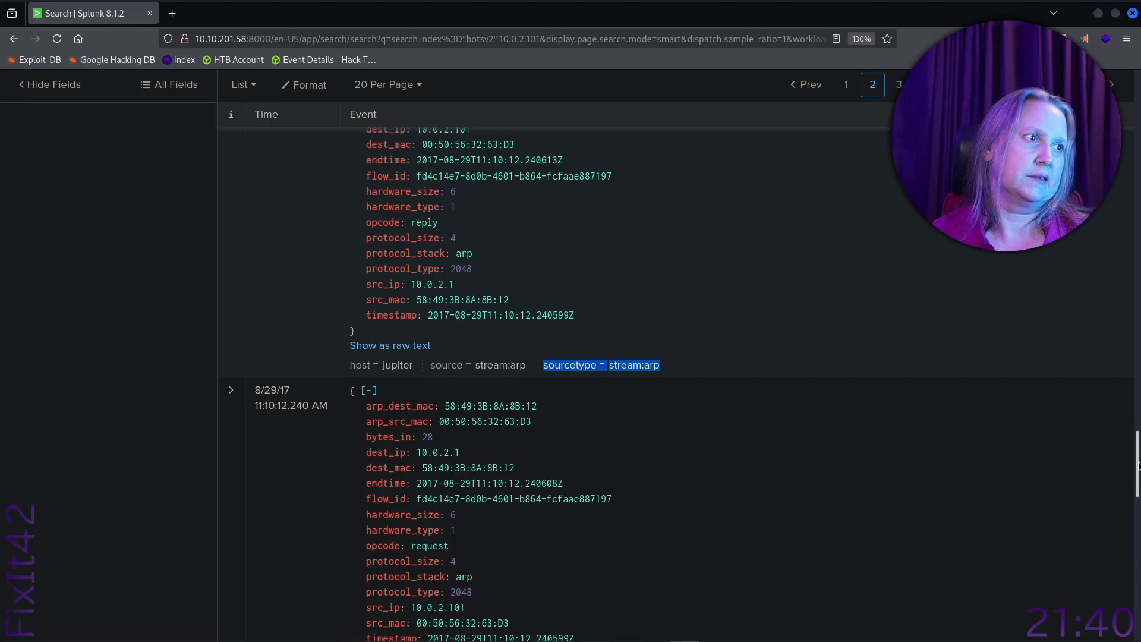
left_click_drag(1138, 465, 1139, 74)
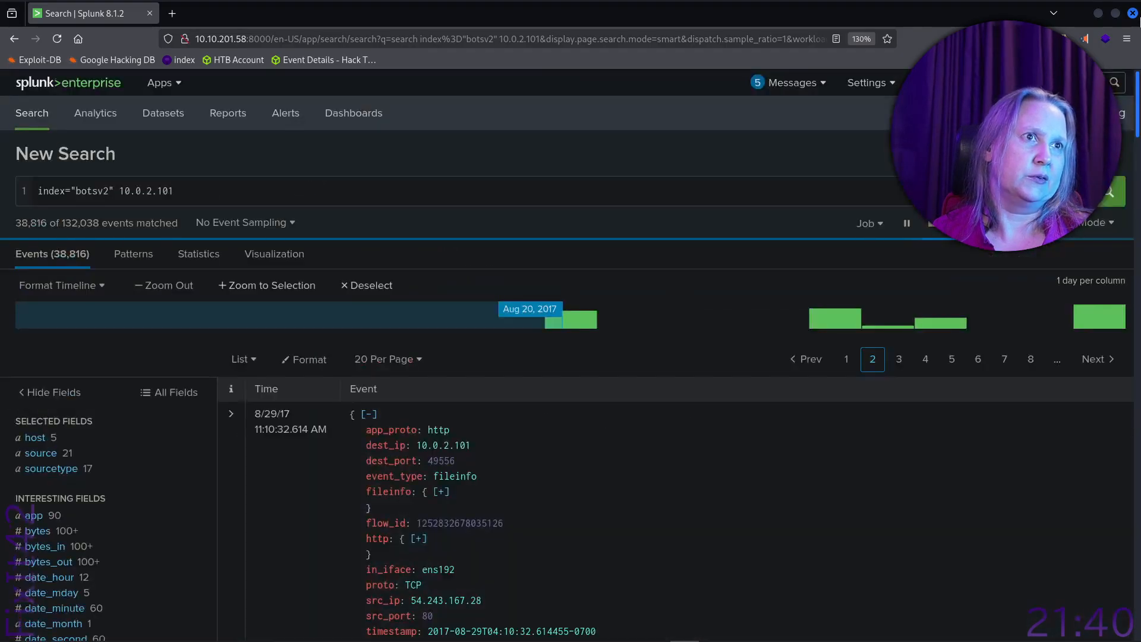
left_click(267, 191)
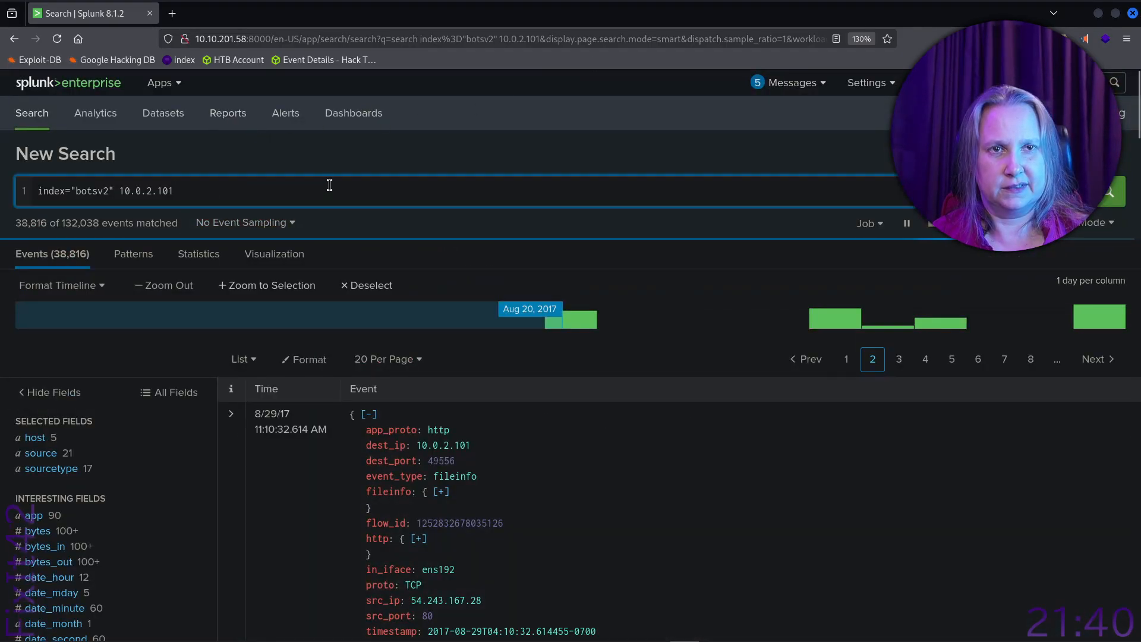
key("ctrl+v")
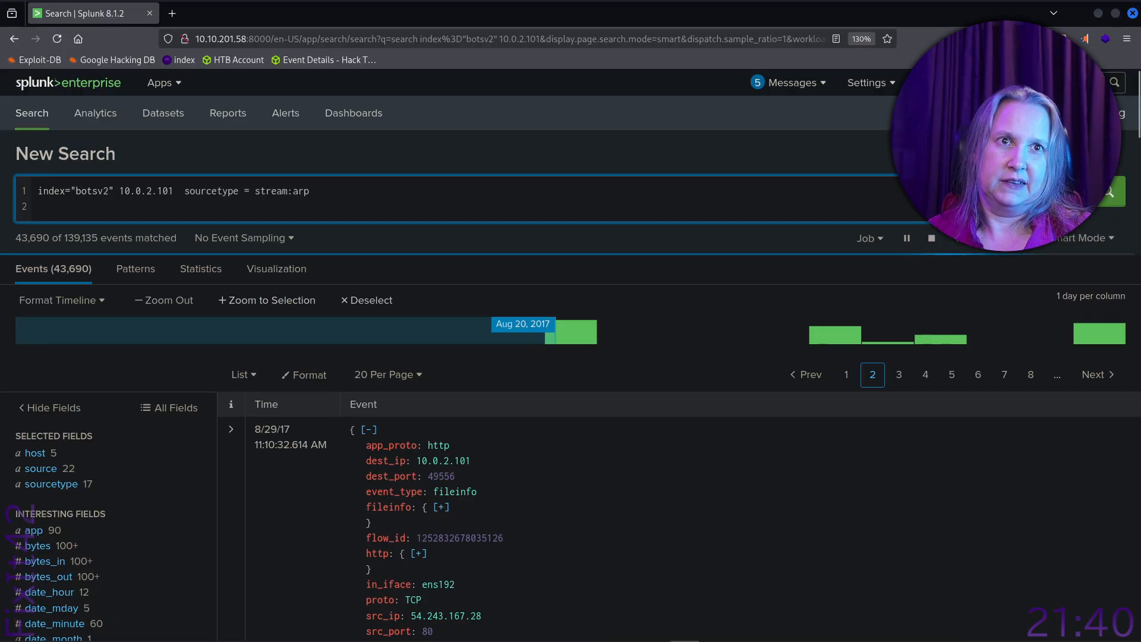
- Change the query's sourcetype filter to stream:http, run the search and check the event list
key("BackSpace")
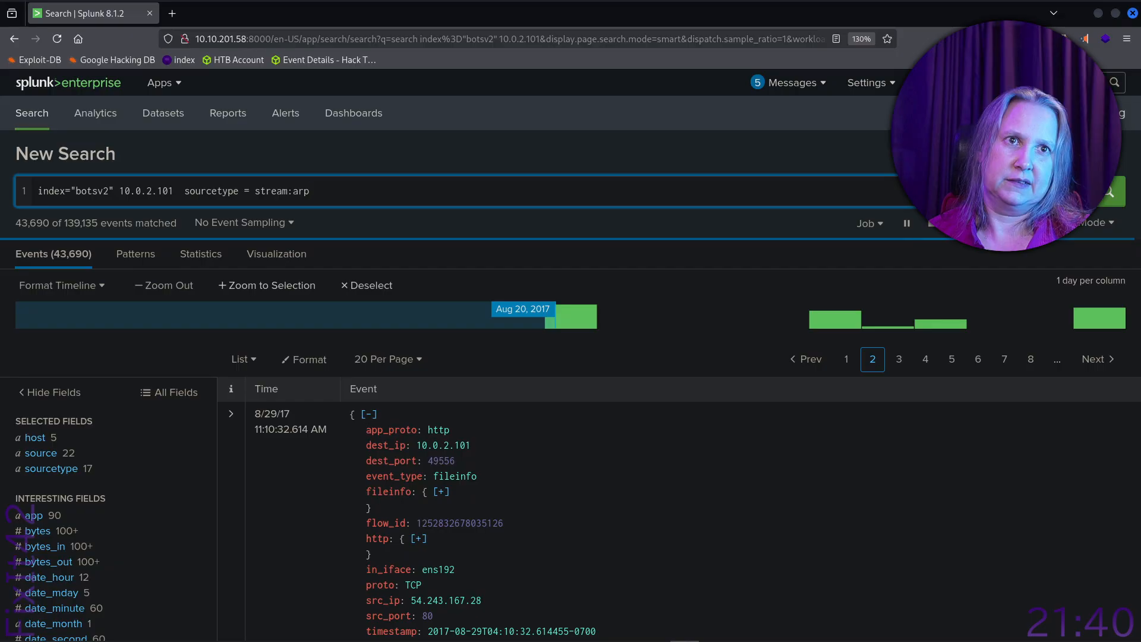
key("BackSpace")
key("BackSpace")
key("BackSpace")
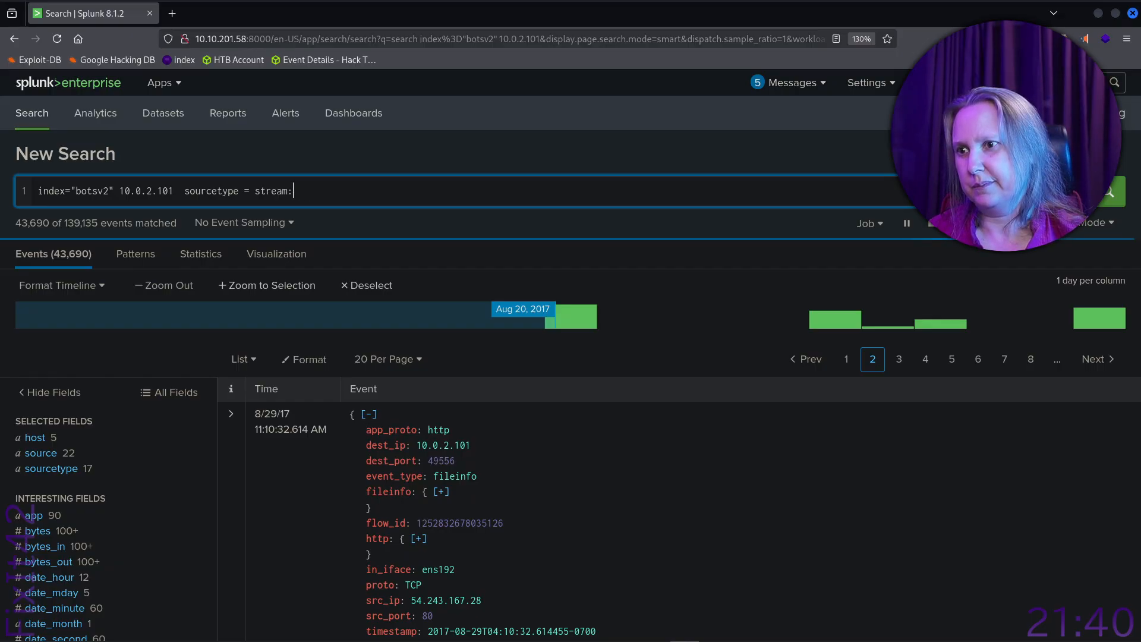
type("http")
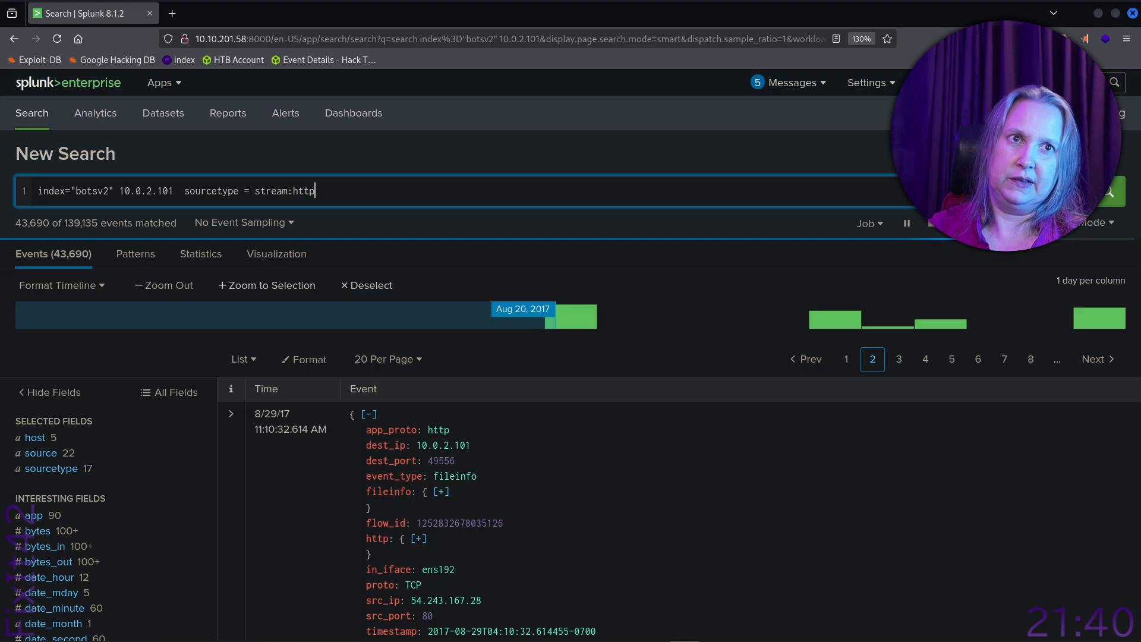
key("Return")
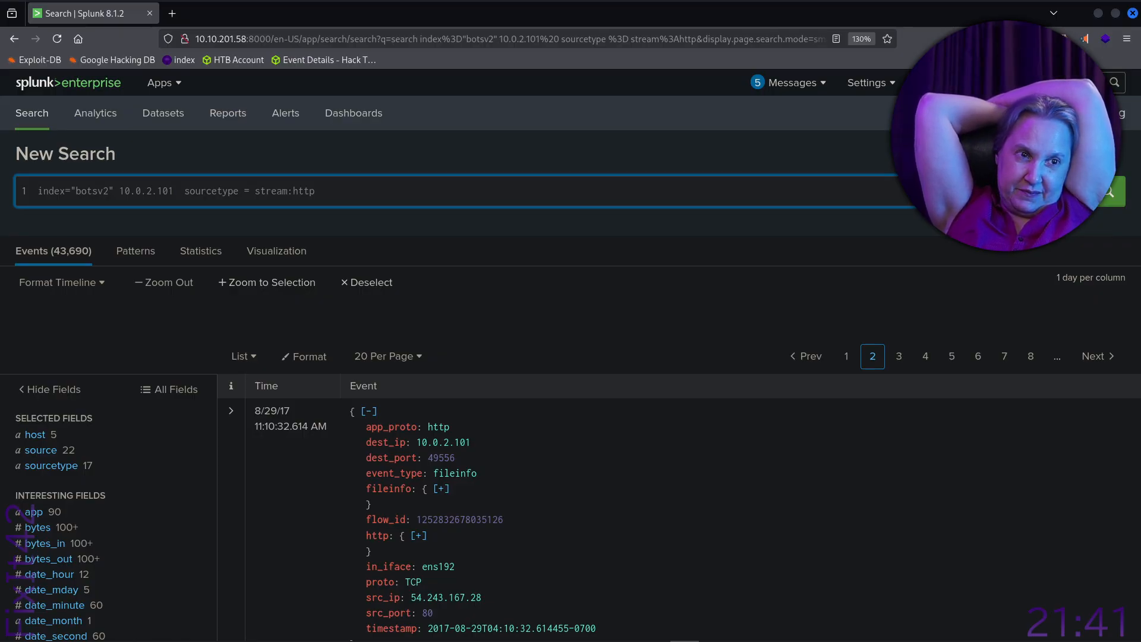
scroll(883, 295, "down", 1)
scroll(883, 300, "down", 10)
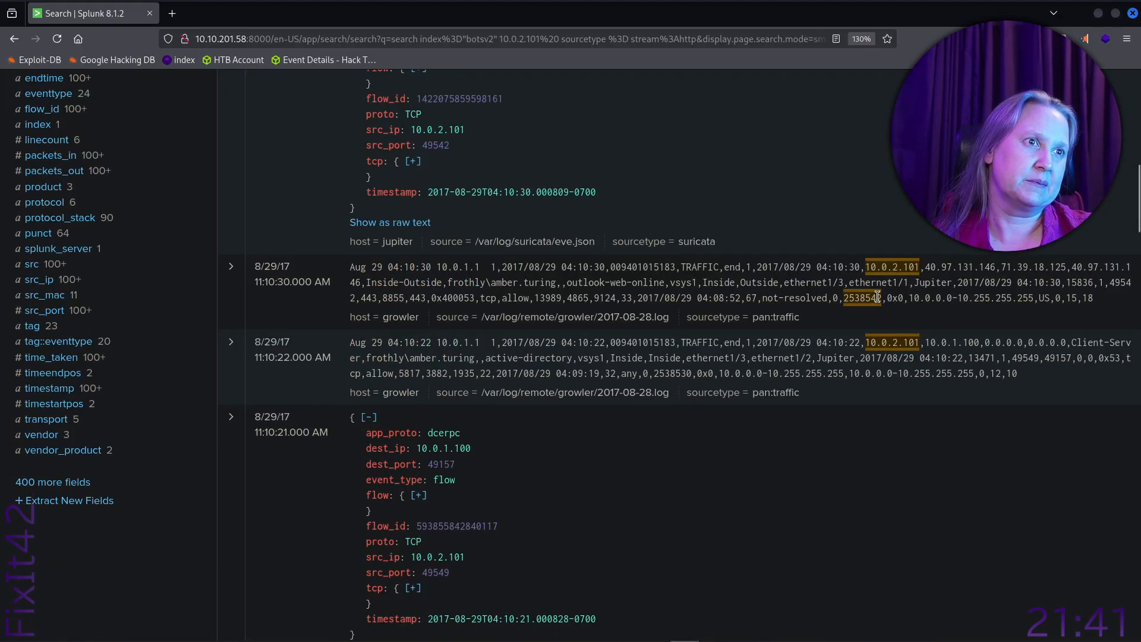
scroll(880, 296, "up", 15)
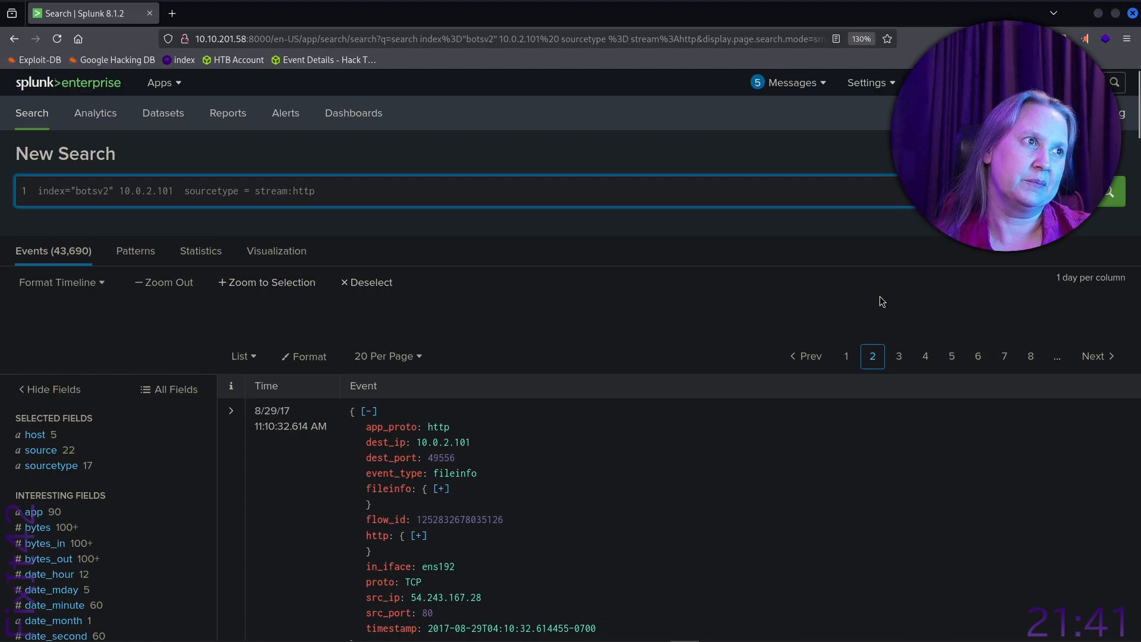
- Rerun the stream:http search and switch to the TryHackMe room to read the Task 3 query guidance and its questions
left_click(1112, 196)
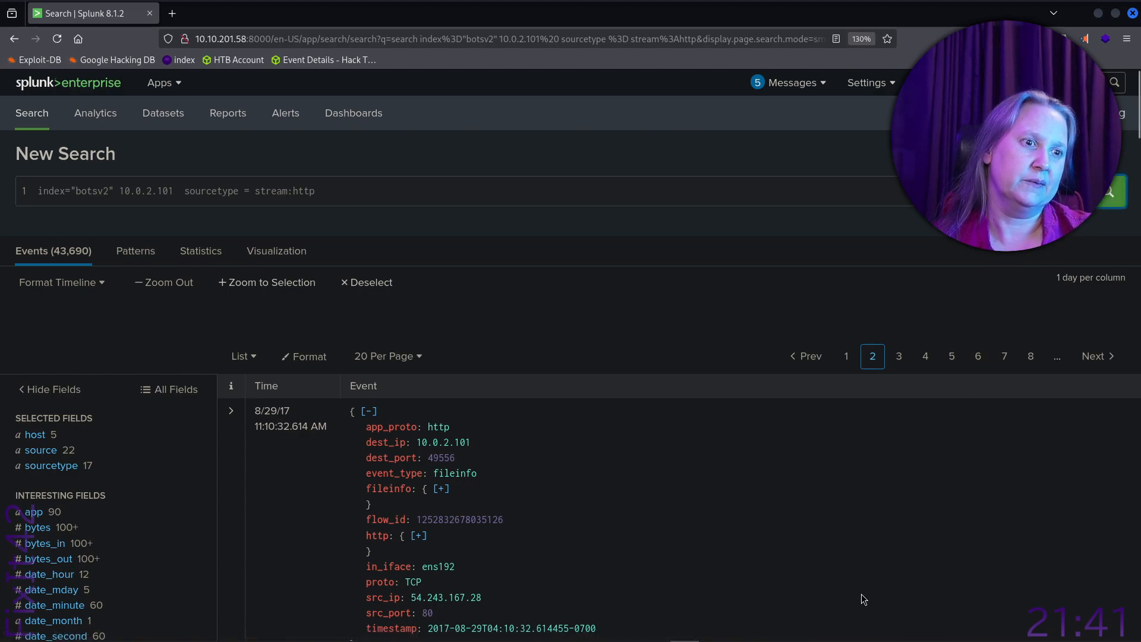
key("alt+Tab")
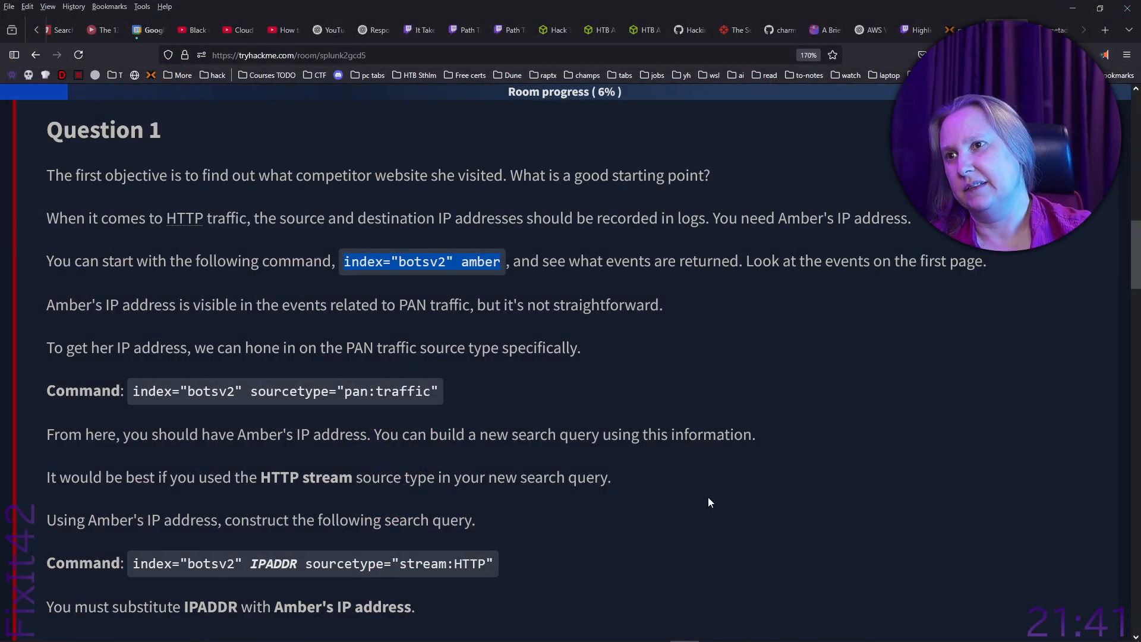
left_click(529, 322)
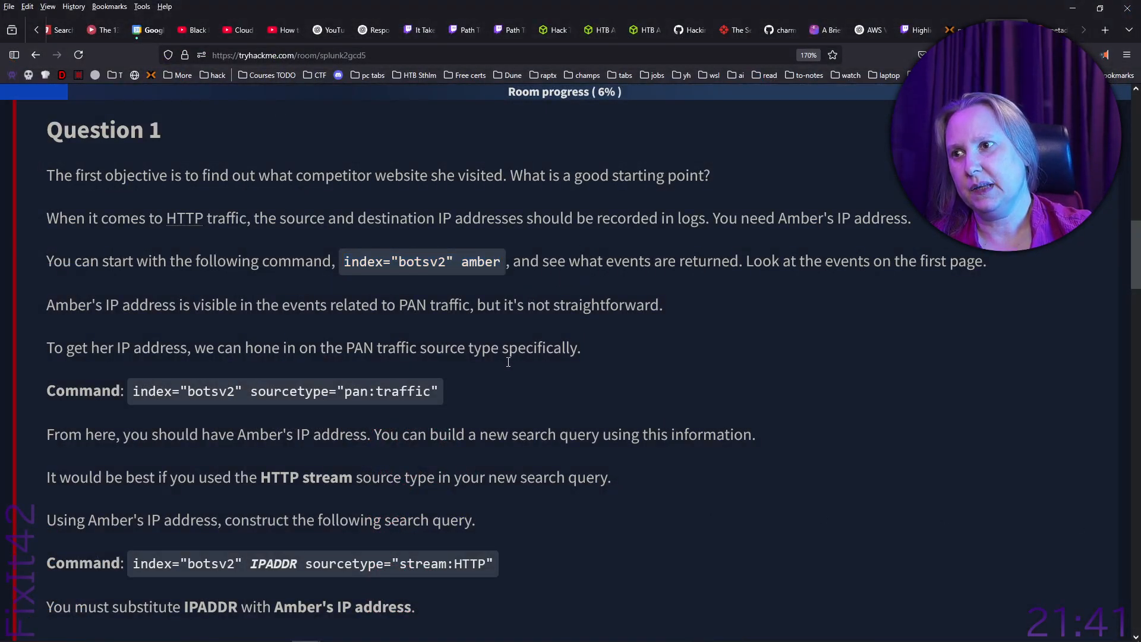
scroll(514, 387, "down", 1)
scroll(515, 387, "down", 3)
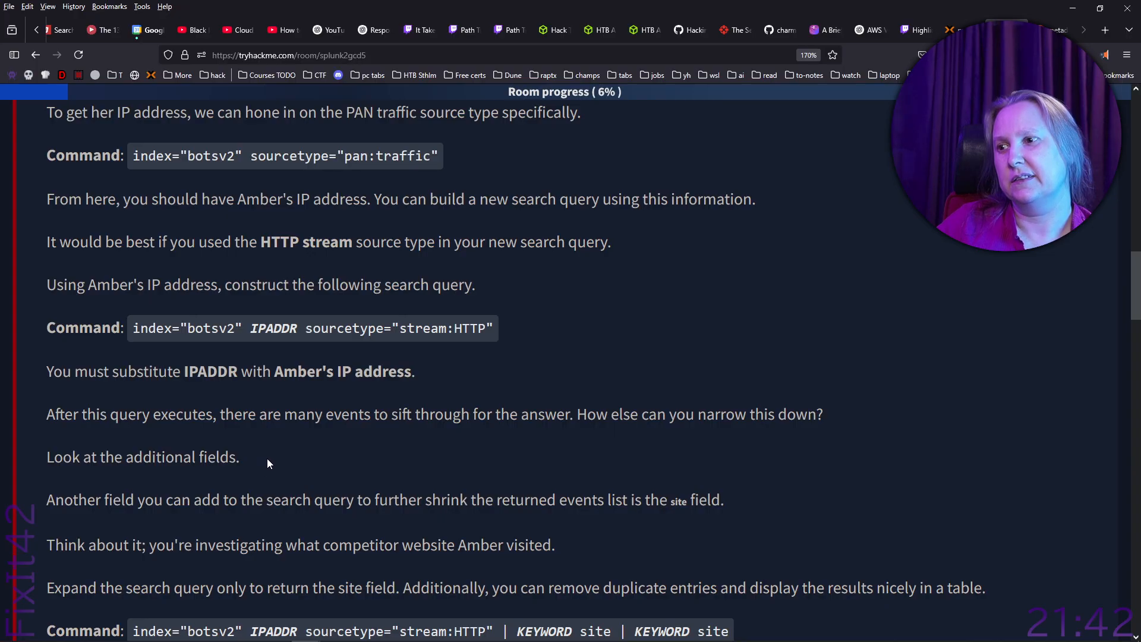
scroll(266, 458, "down", 10)
scroll(268, 456, "down", 8)
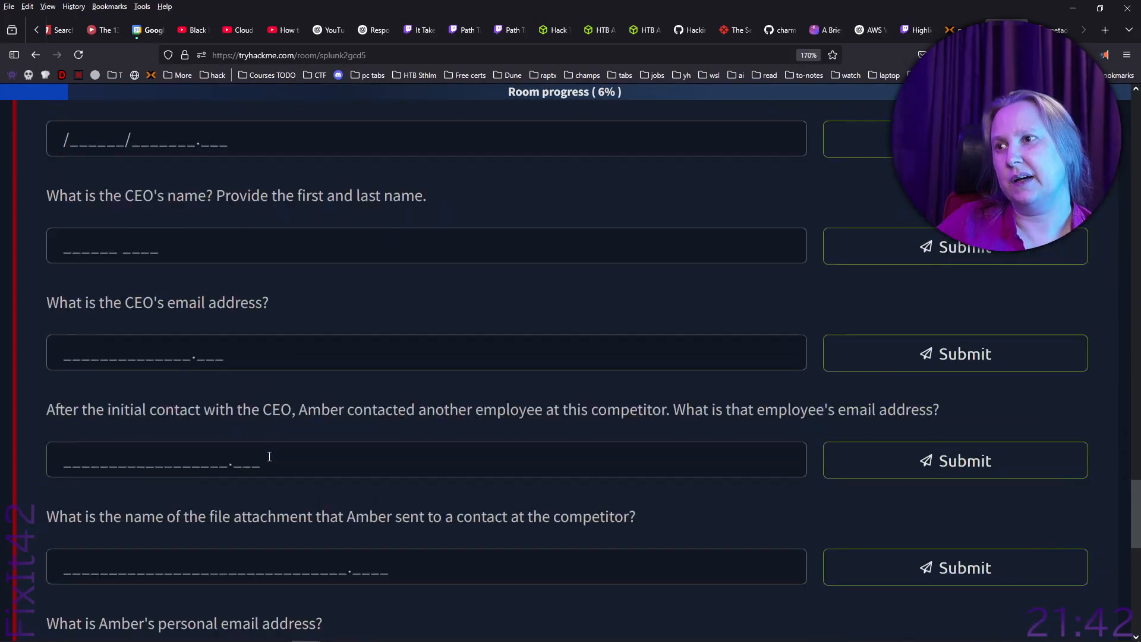
scroll(261, 377, "up", 5)
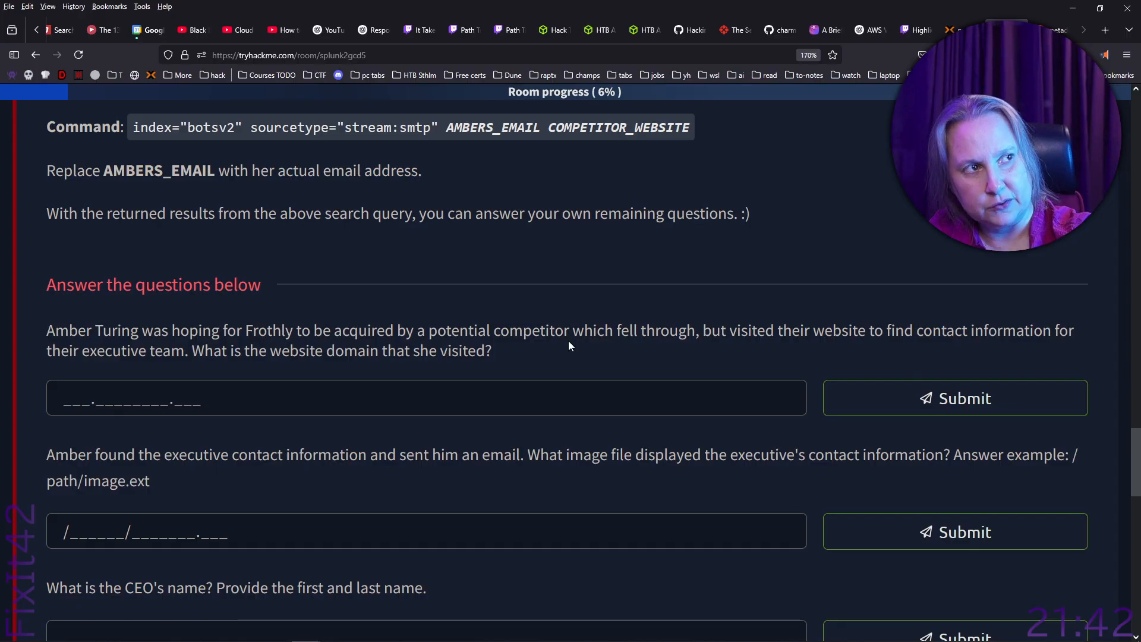
- Return to Splunk, request page 1 of the search results and look through the events' source types
key("alt+Tab")
scroll(613, 395, "down", 10)
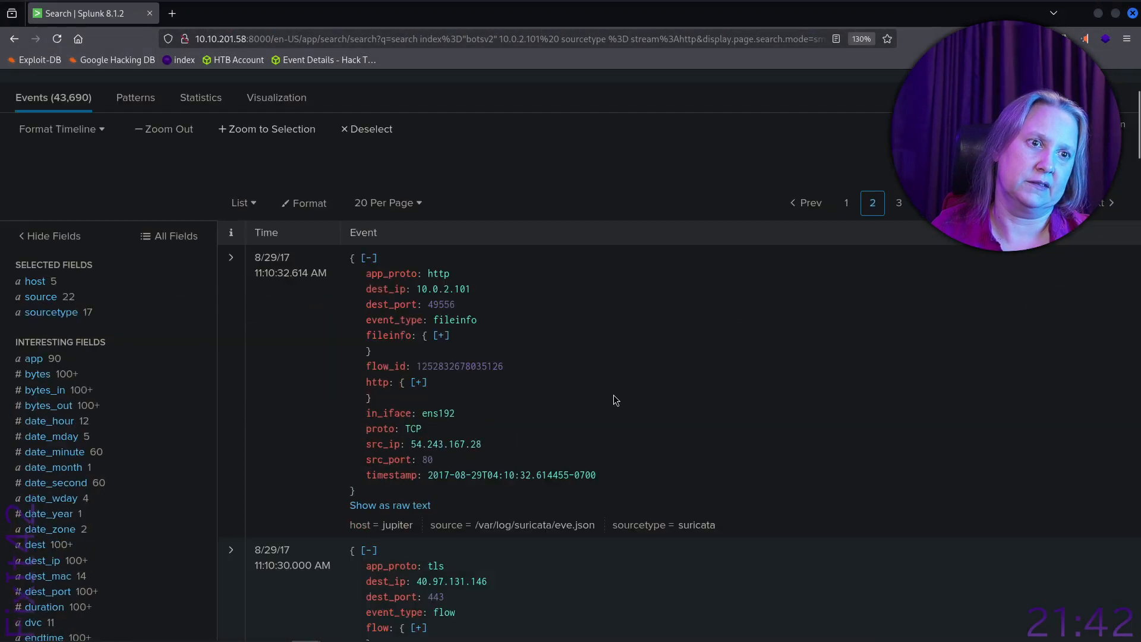
scroll(613, 399, "up", 12)
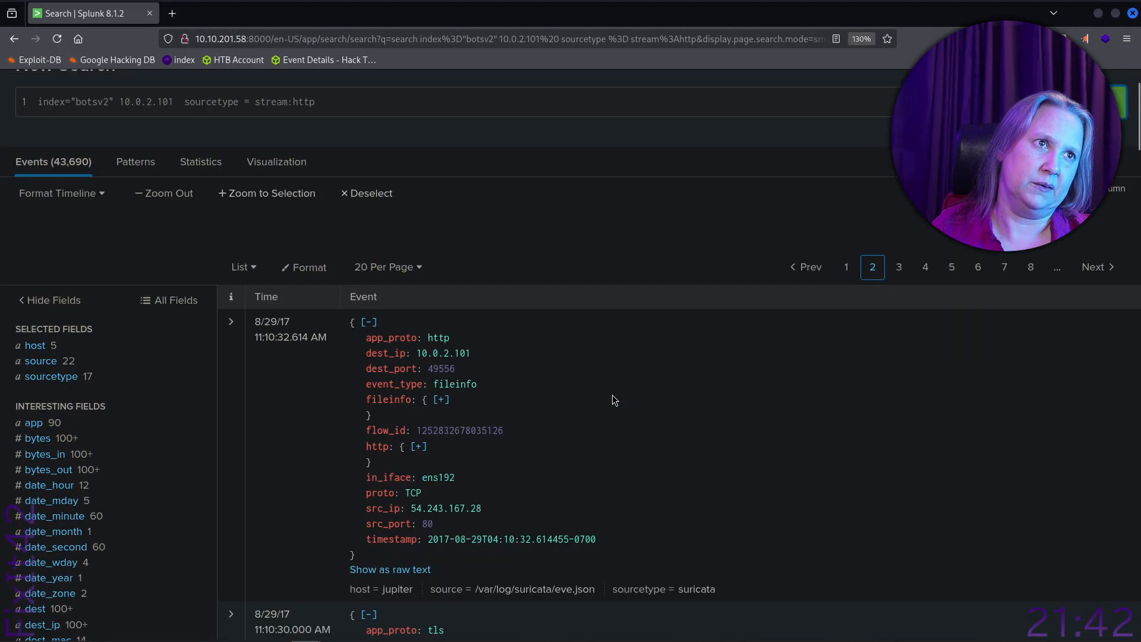
left_click(347, 191)
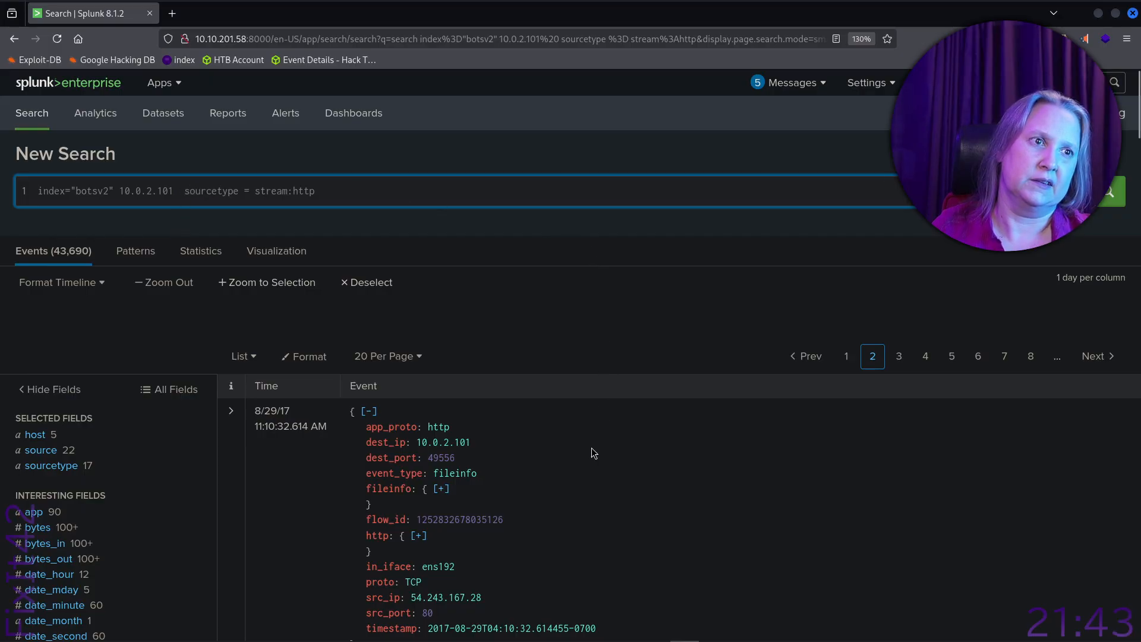
left_click(847, 357)
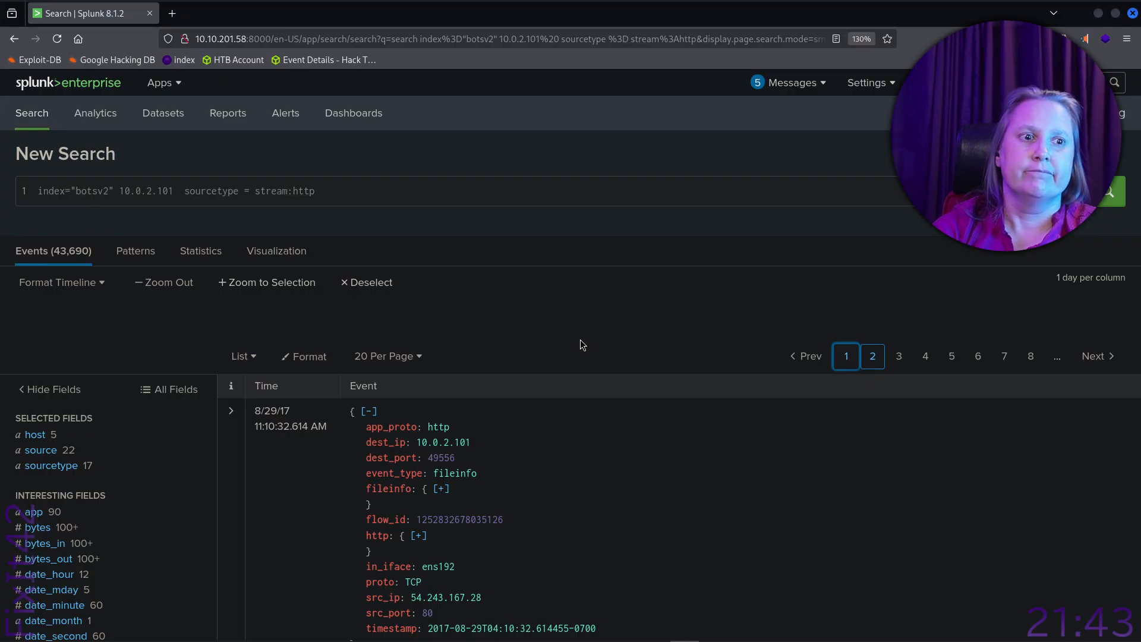
scroll(574, 316, "down", 10)
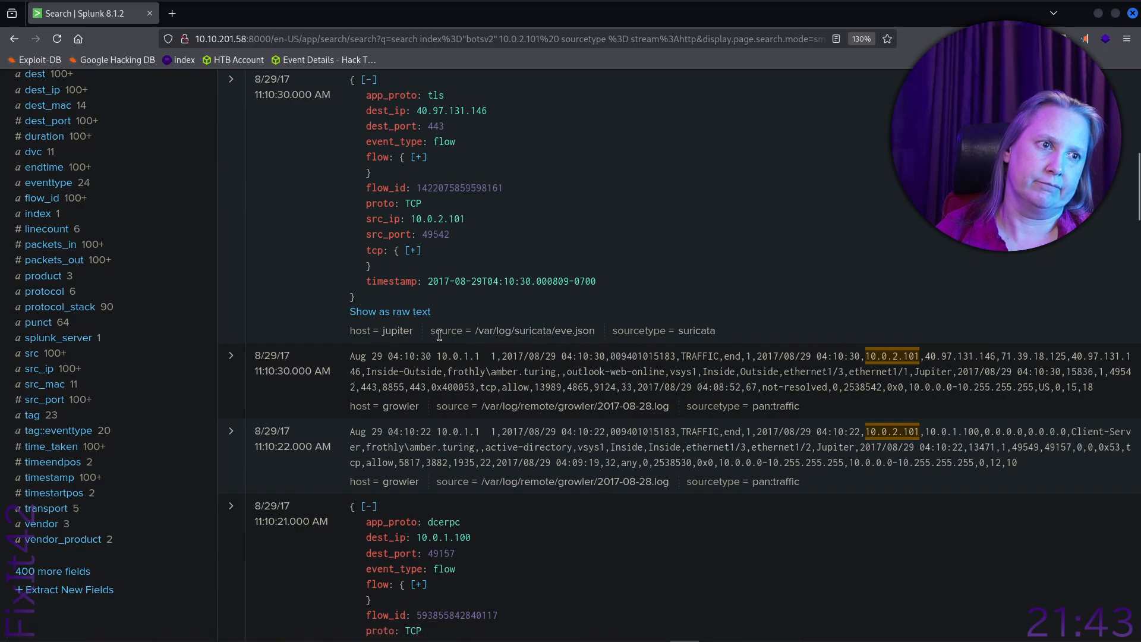
scroll(440, 335, "down", 8)
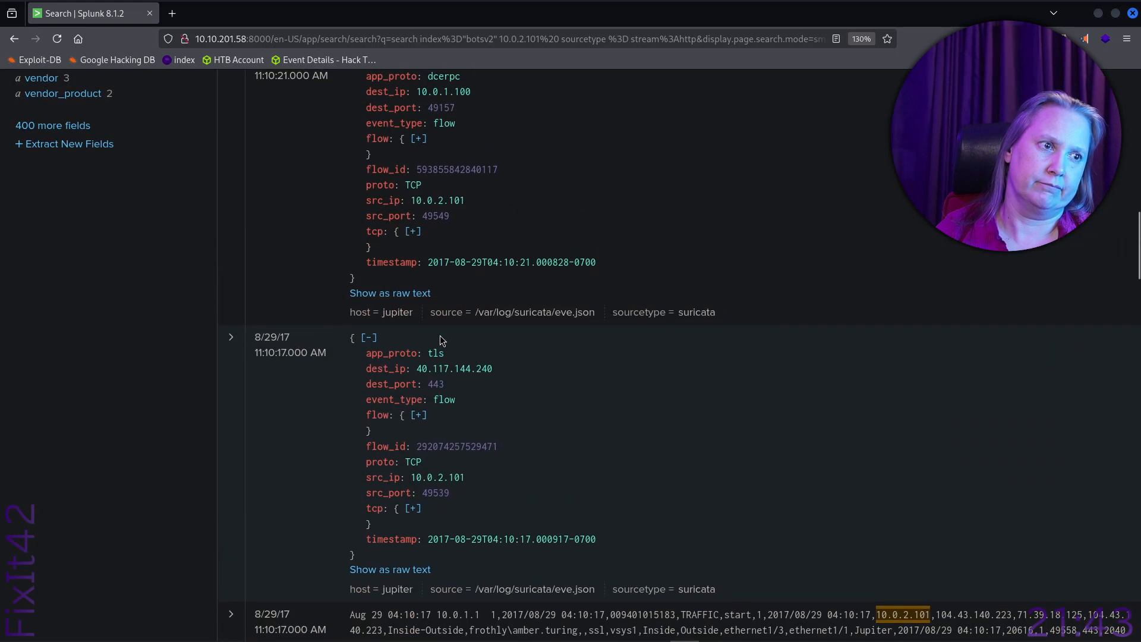
scroll(440, 335, "down", 10)
scroll(440, 335, "down", 12)
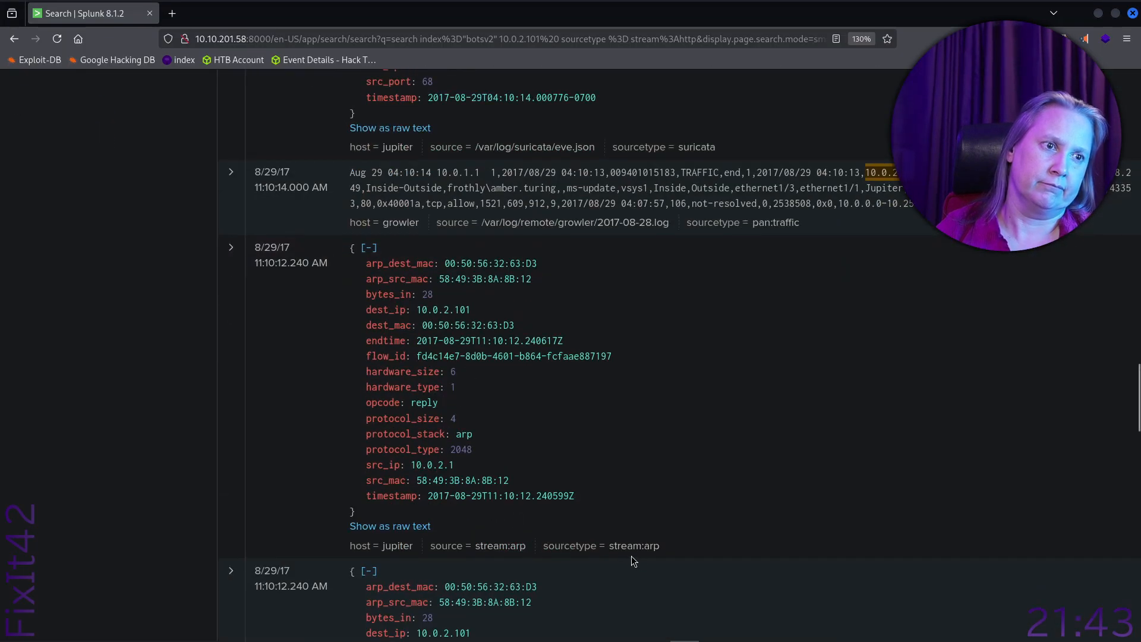
- Open the stream:arp sourcetype link of the 11:10:12 AM event in a new browser tab and switch to that tab
left_click(621, 547)
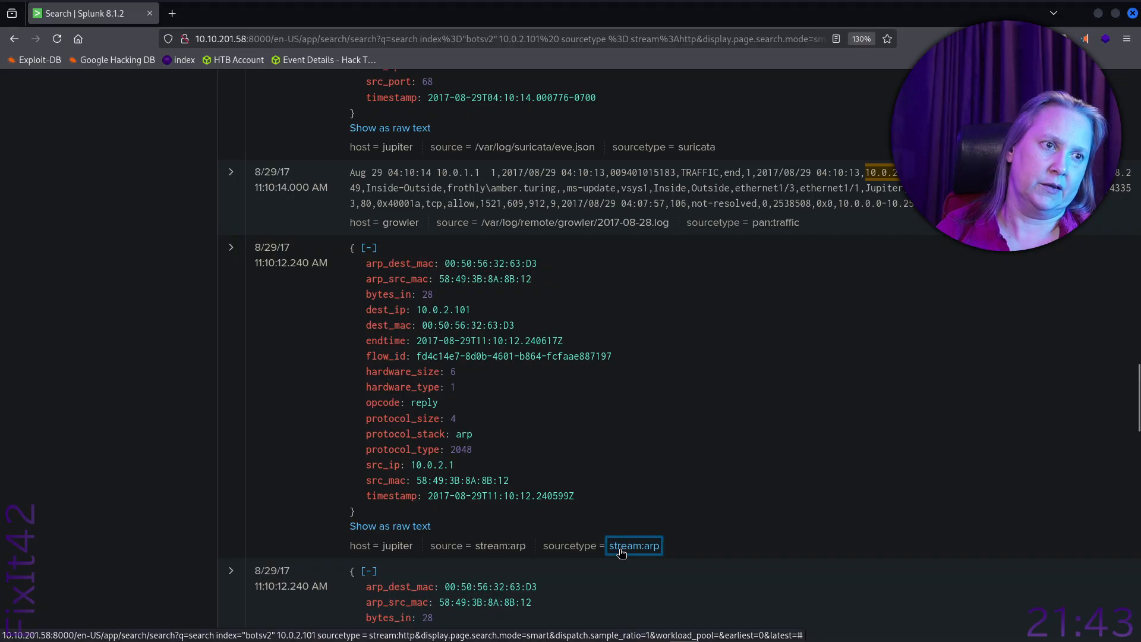
right_click(621, 552)
left_click(621, 552)
right_click(621, 553)
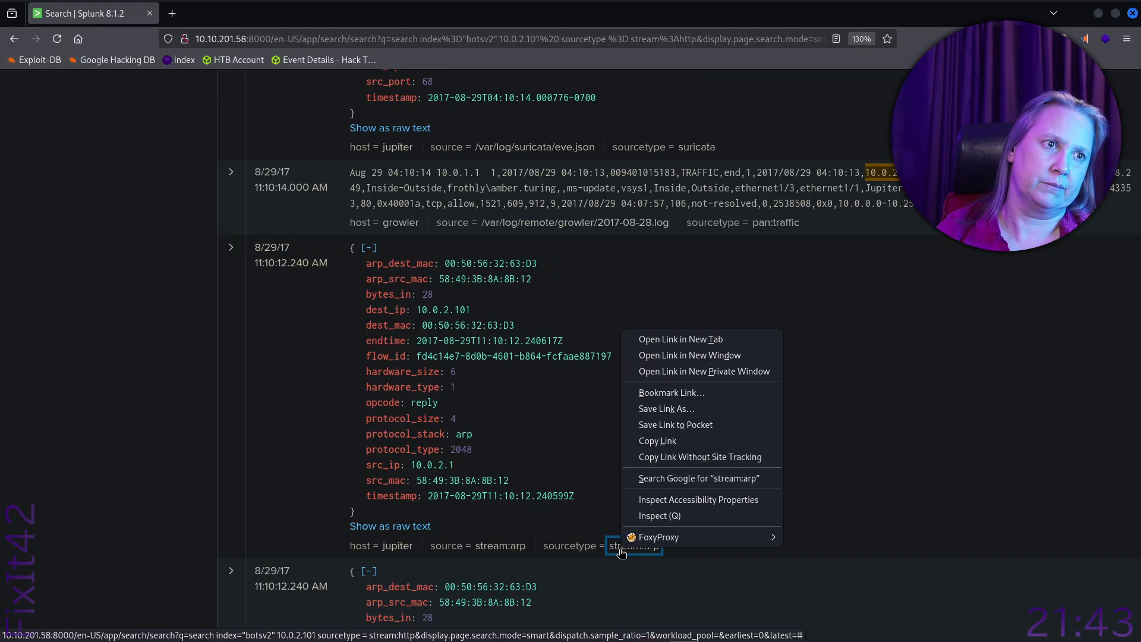
left_click(674, 340)
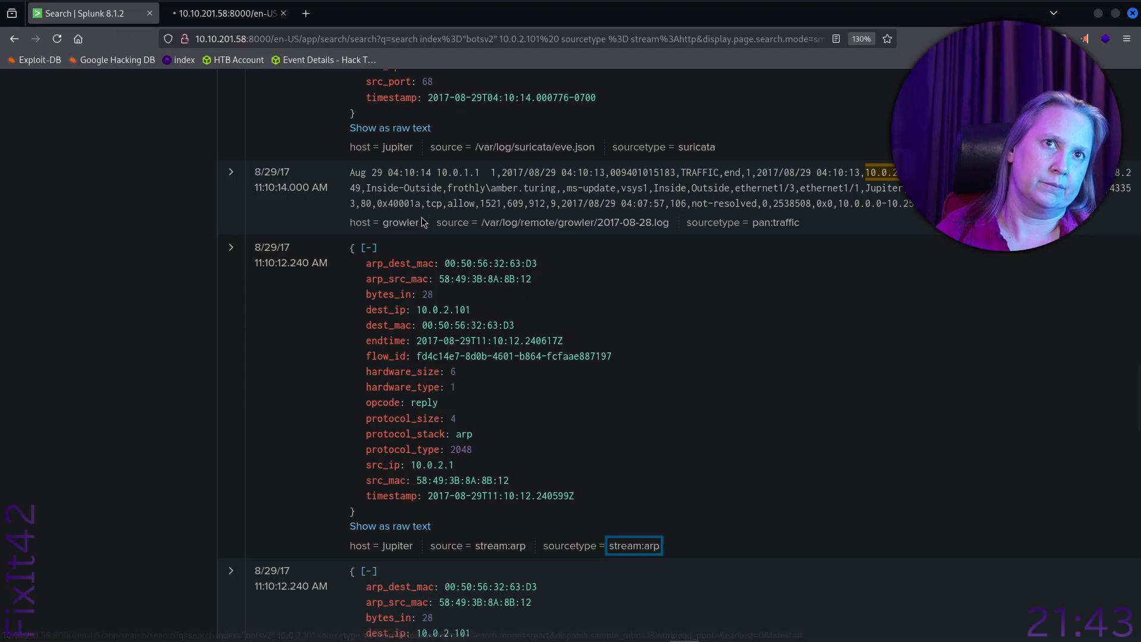
left_click(226, 13)
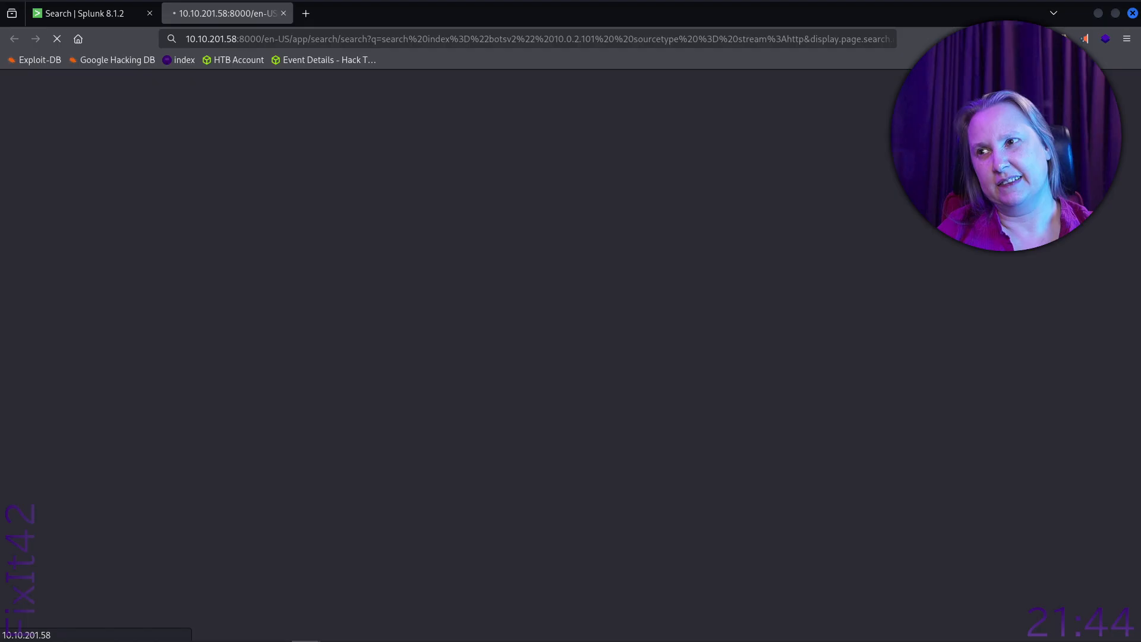
- Switch to the TryHackMe room and reread the Task 3 commands for the HTTP stream, site field and SMTP queries
key("alt+Tab")
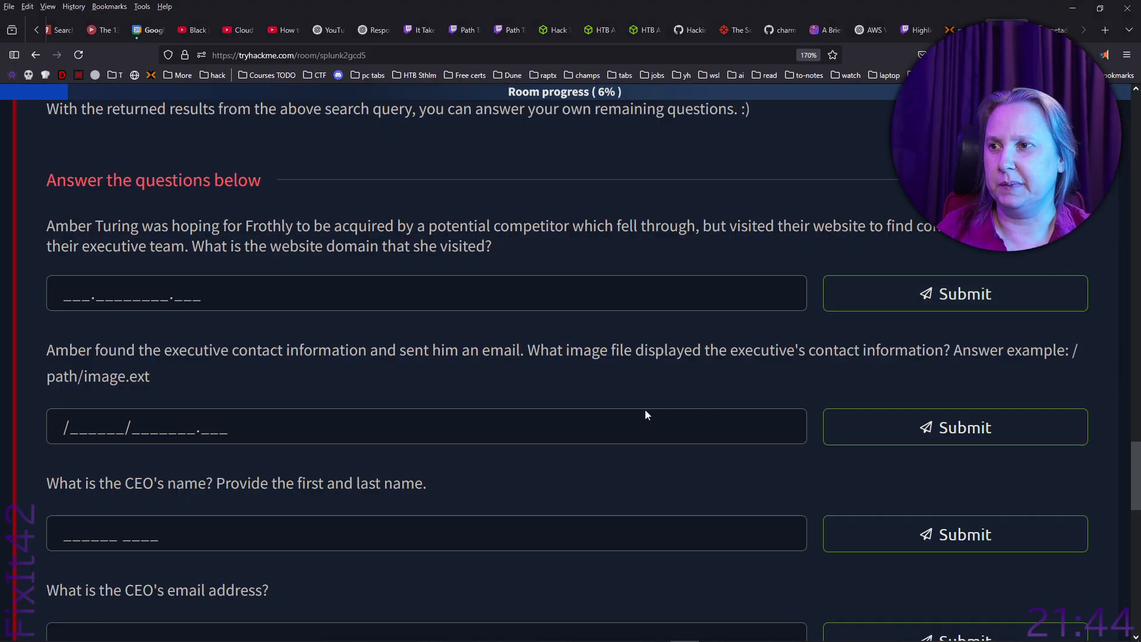
scroll(648, 402, "up", 5)
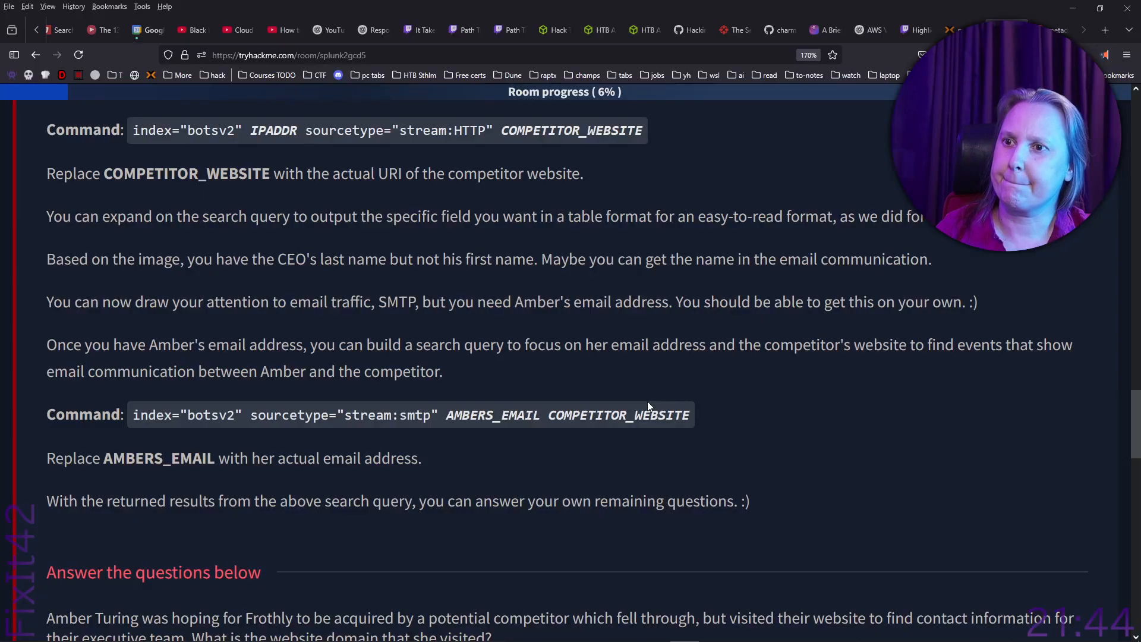
scroll(648, 407, "up", 10)
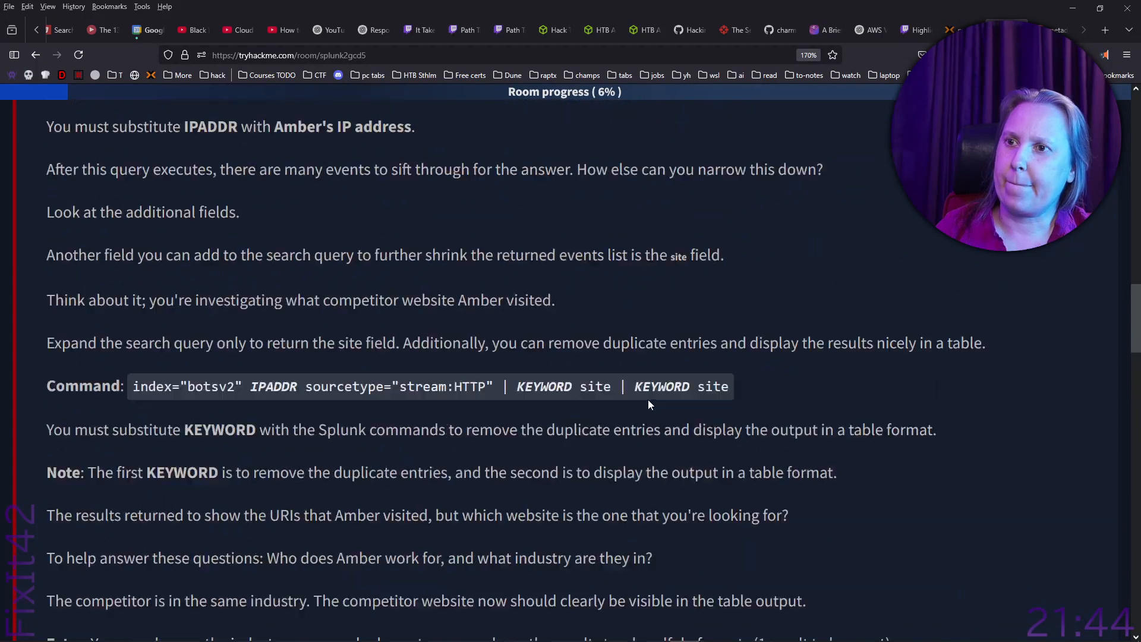
scroll(649, 405, "up", 2)
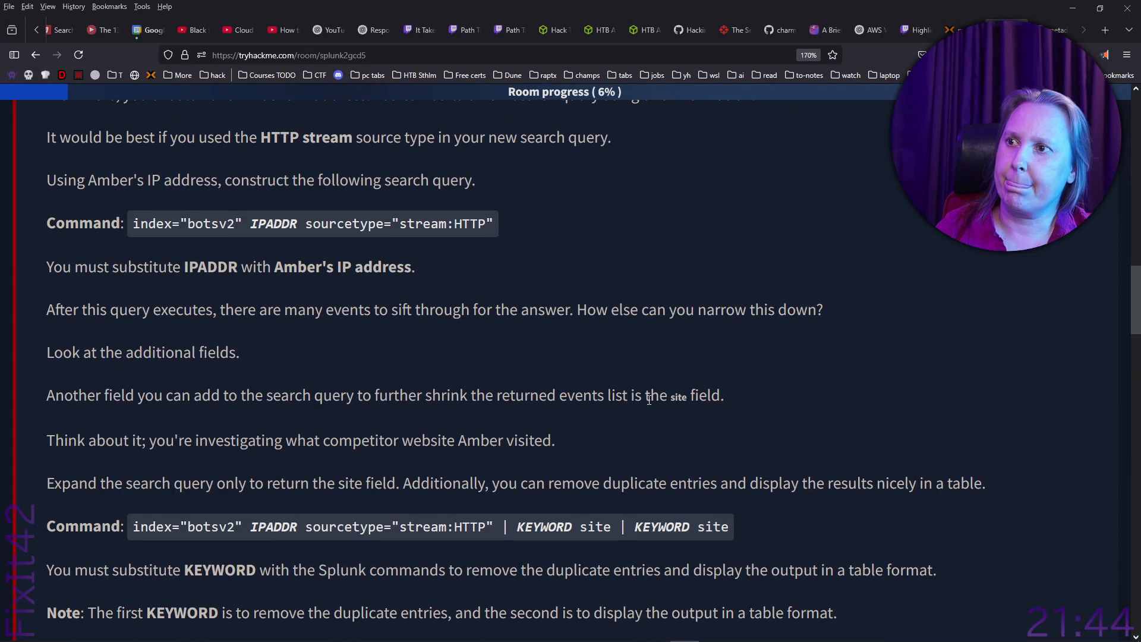
scroll(649, 400, "up", 3)
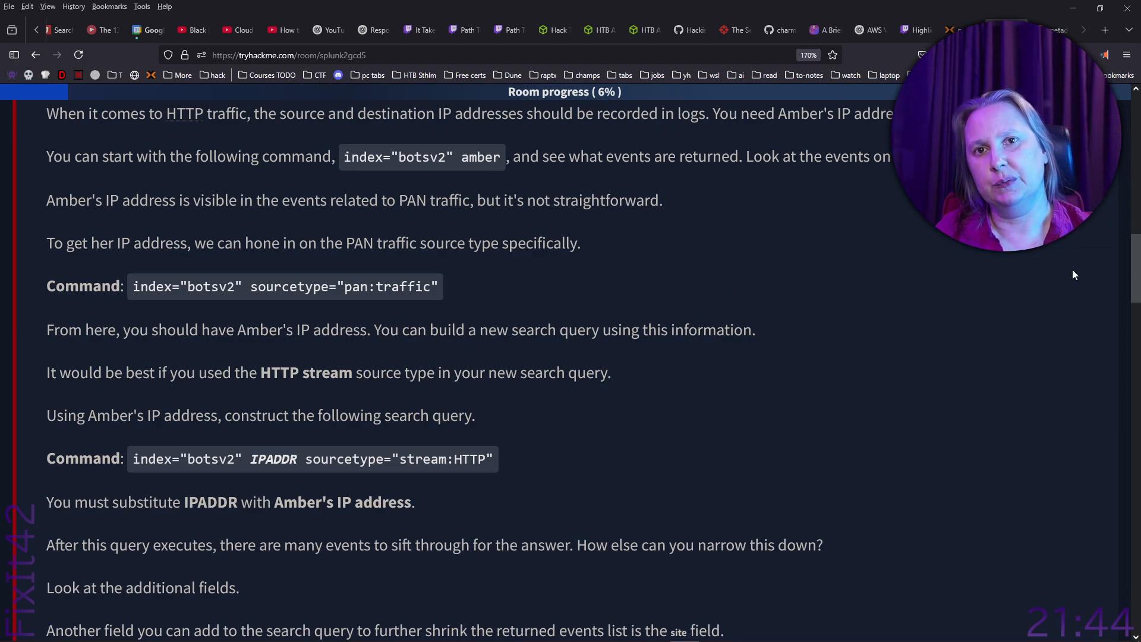
- Expand Task 4, 200 series questions, and skim its guidance and questions
left_click_drag(1134, 275, 1133, 450)
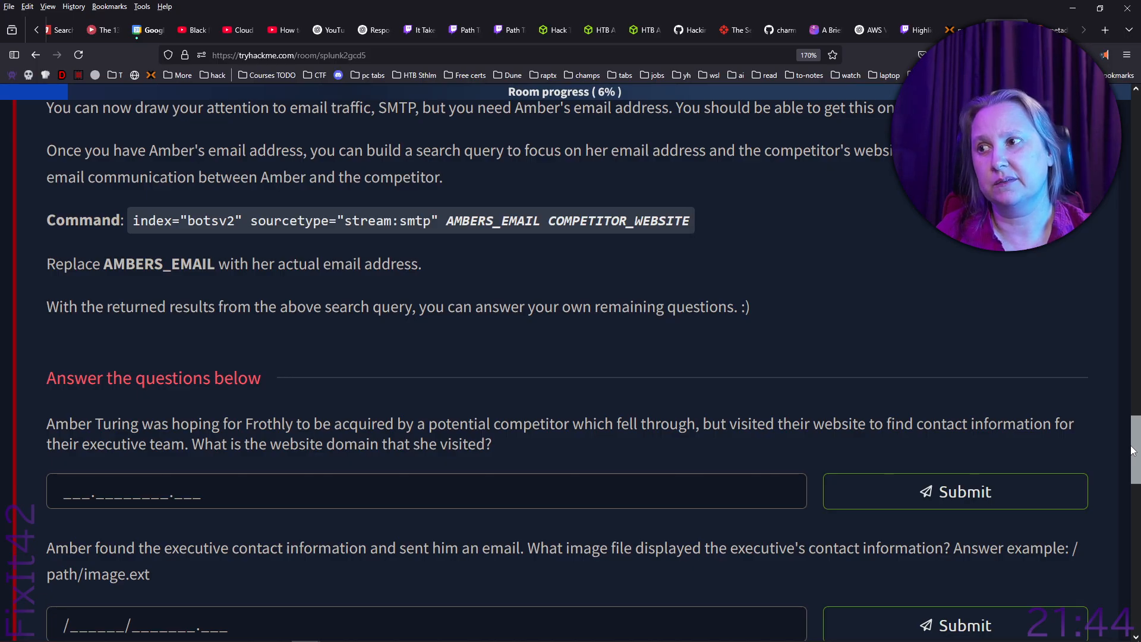
left_click_drag(1133, 451, 1106, 586)
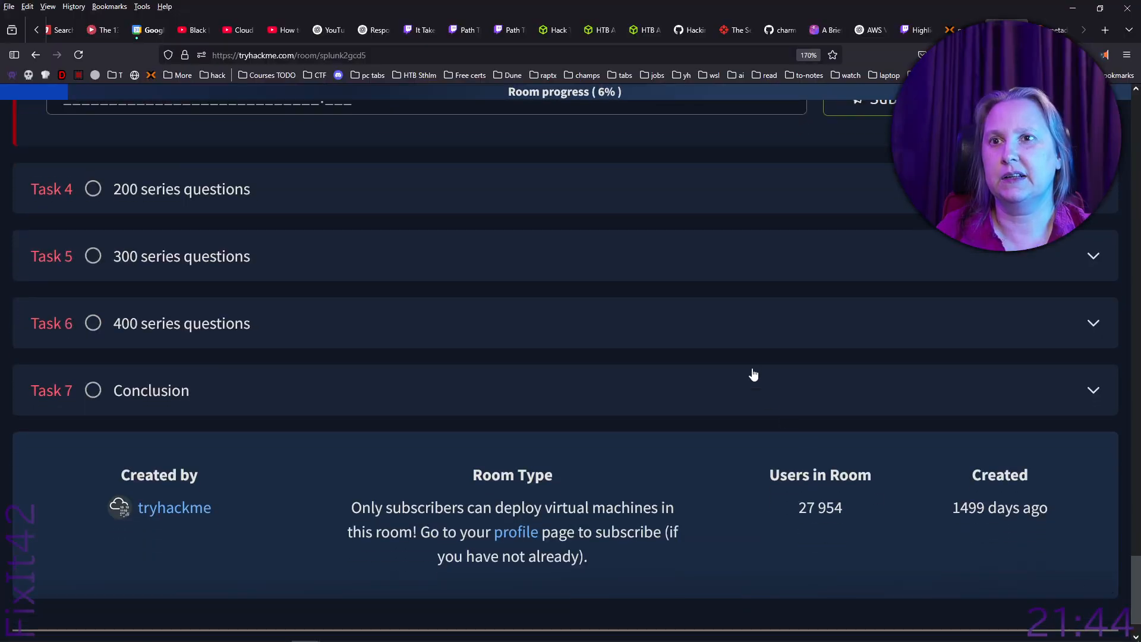
left_click(823, 205)
scroll(825, 202, "down", 5)
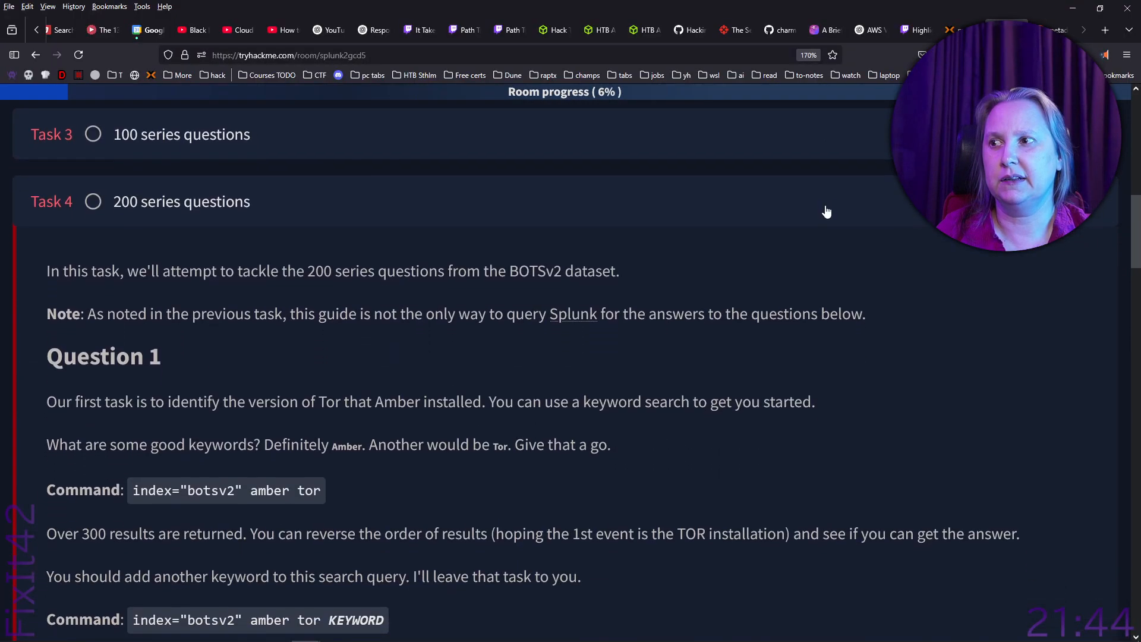
scroll(825, 208, "down", 20)
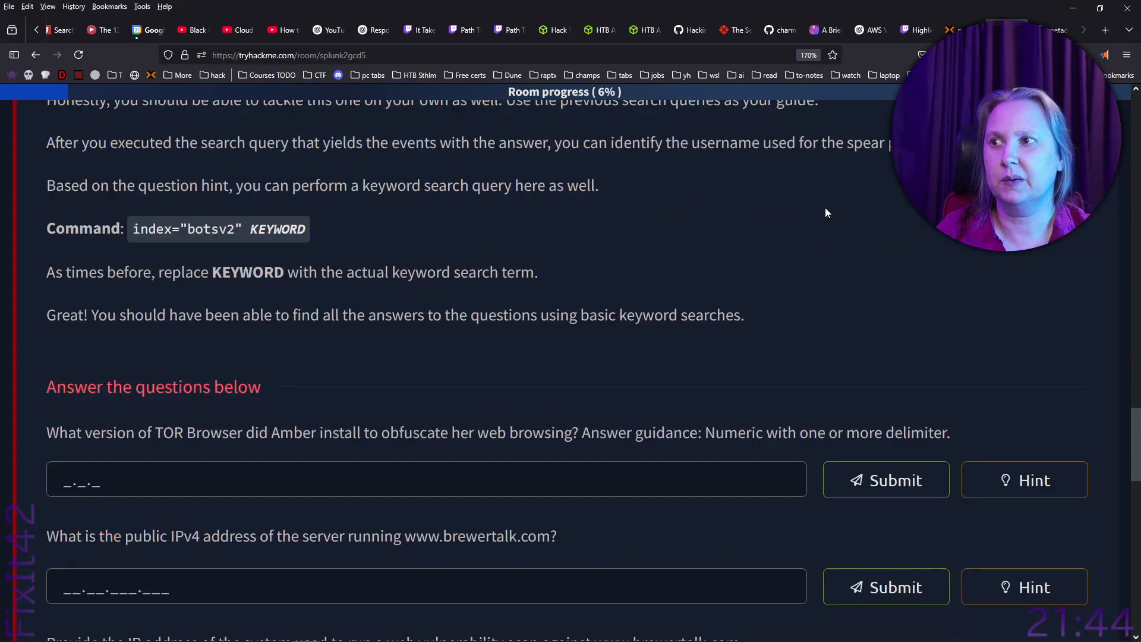
scroll(825, 208, "down", 10)
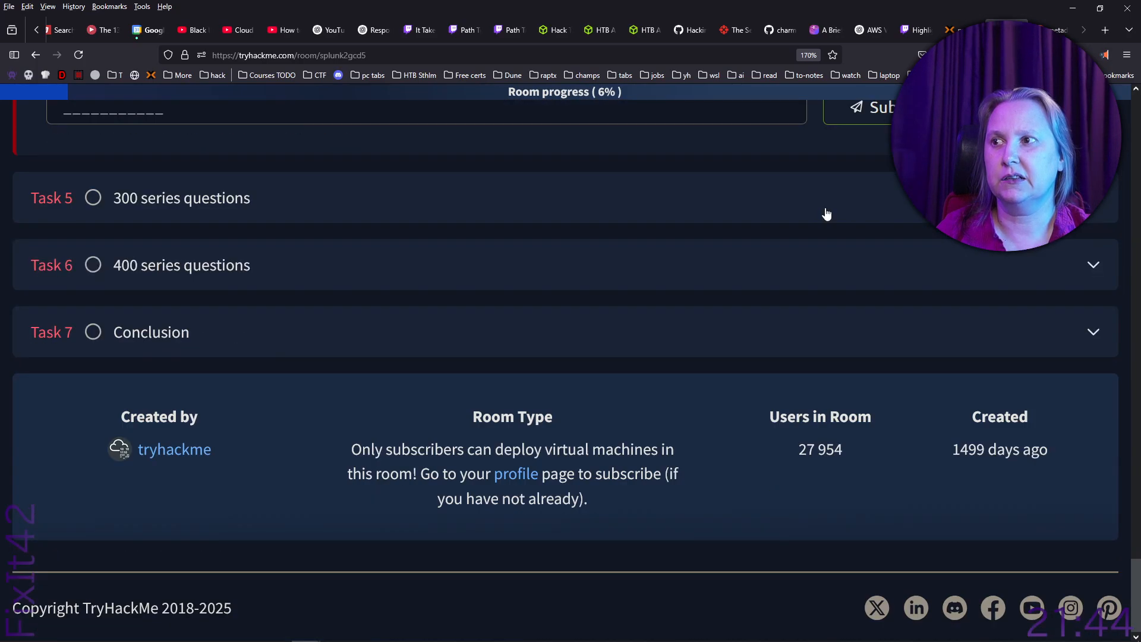
- Expand Task 5, 300 series questions, and skim its search commands and questions
left_click(807, 205)
scroll(806, 204, "down", 10)
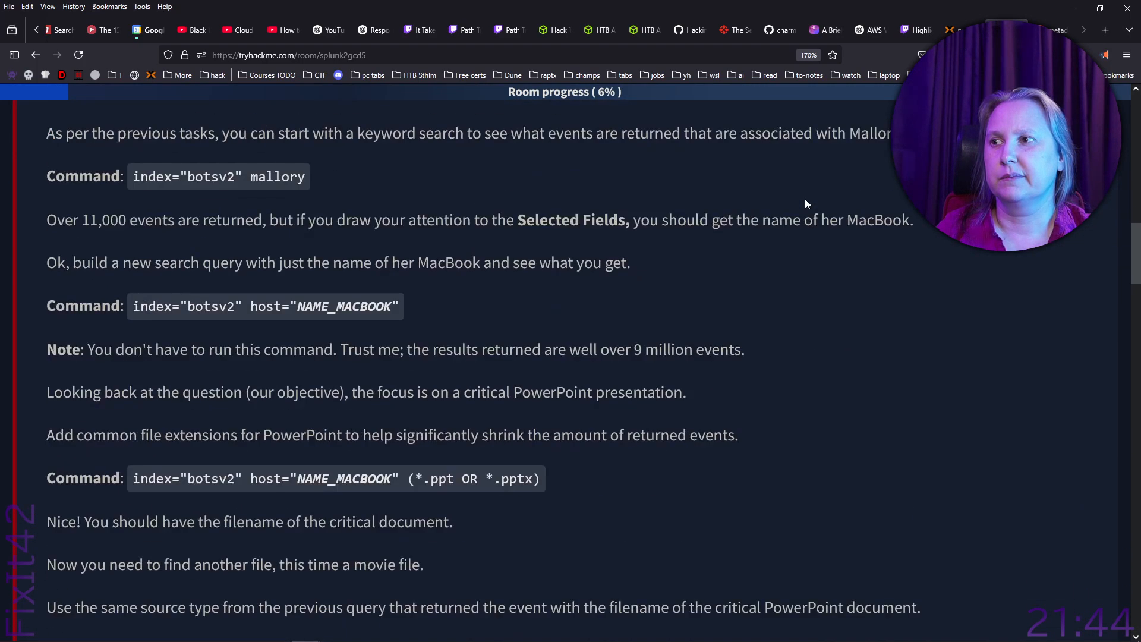
scroll(805, 204, "down", 15)
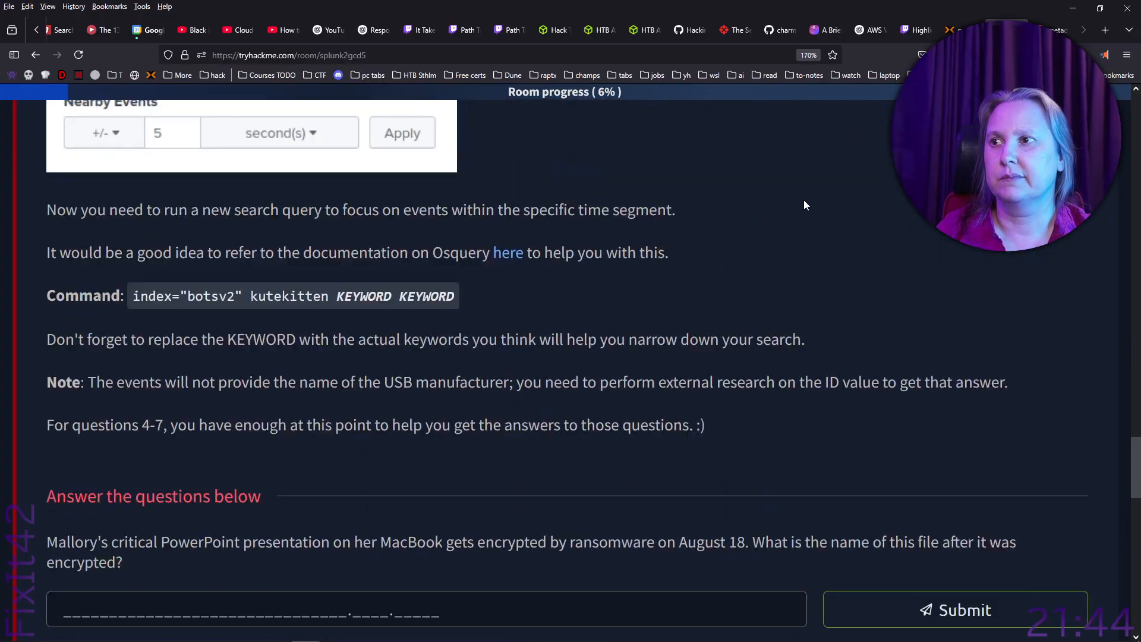
scroll(794, 299, "down", 10)
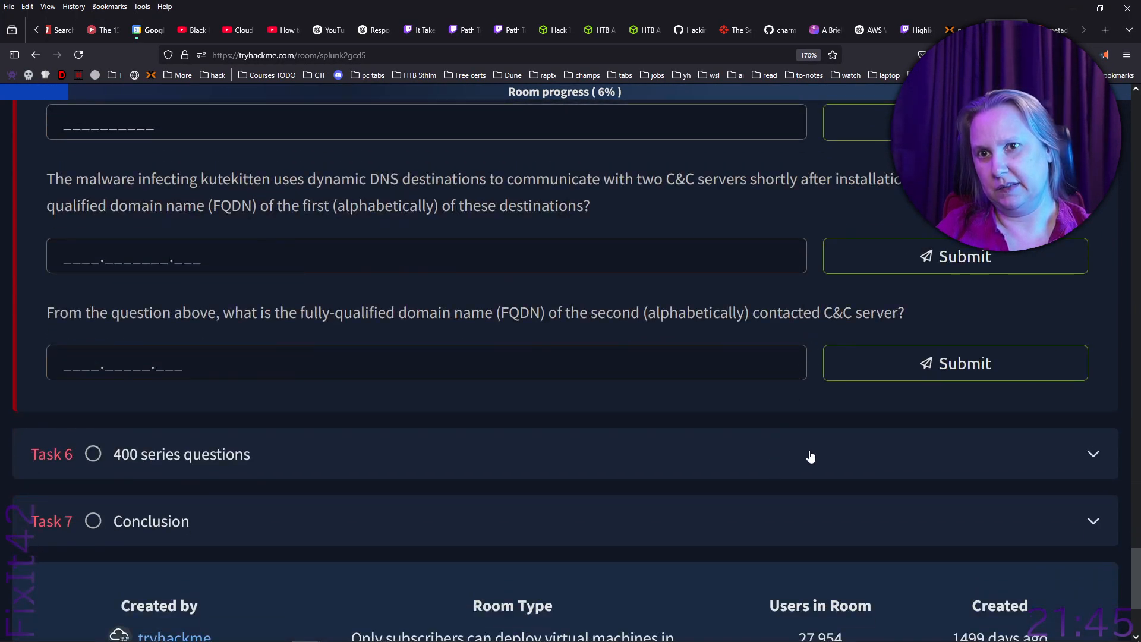
scroll(820, 458, "up", 10)
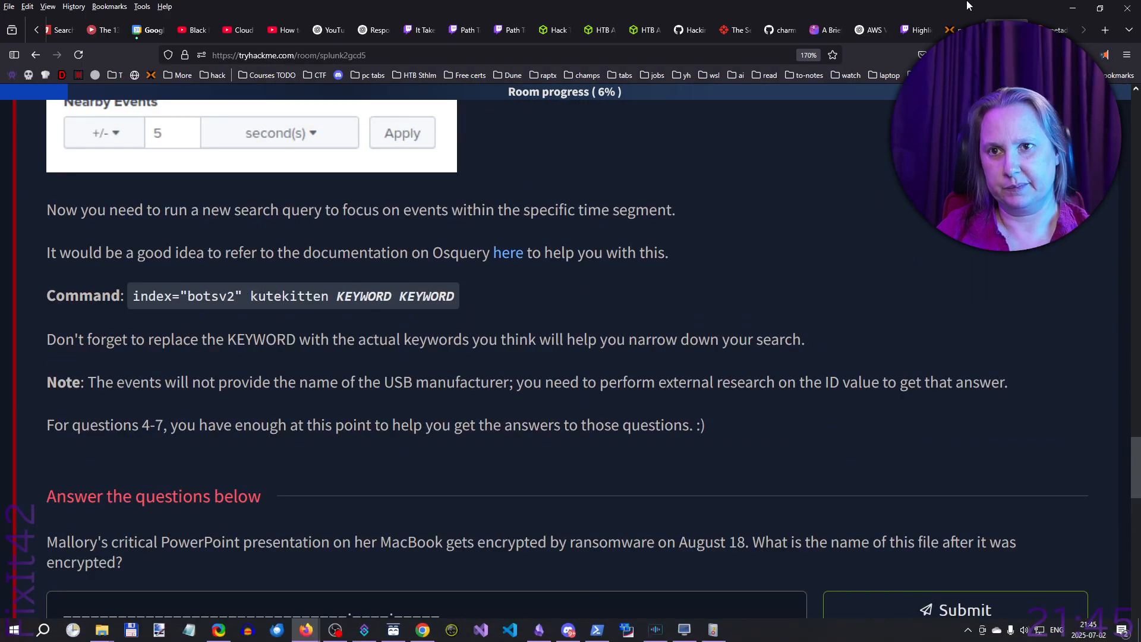
- Reopen Task 3, 100 series questions, and review the Question 1 guidance on building the stream:HTTP query
left_click_drag(1136, 479, 1136, 135)
scroll(297, 323, "down", 5)
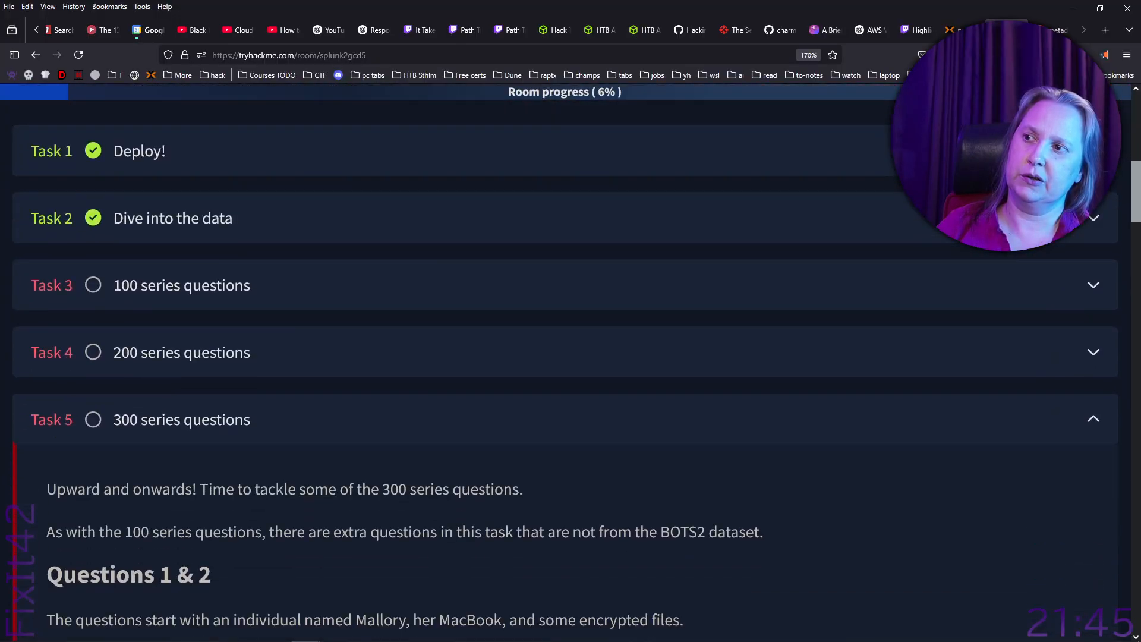
left_click(299, 286)
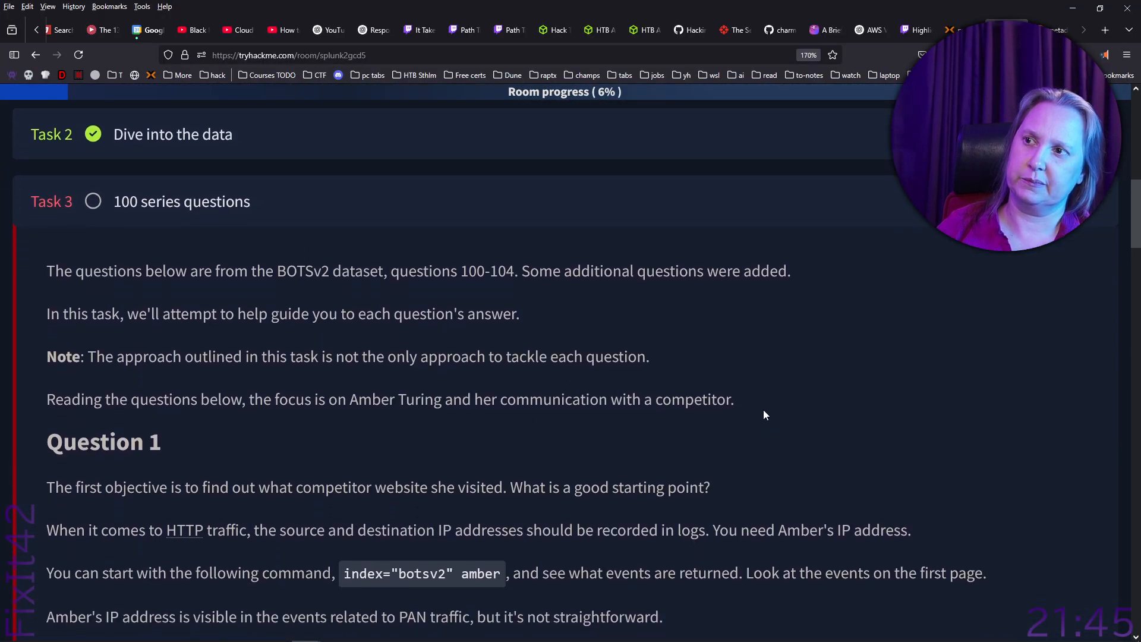
scroll(764, 411, "down", 5)
scroll(784, 401, "down", 5)
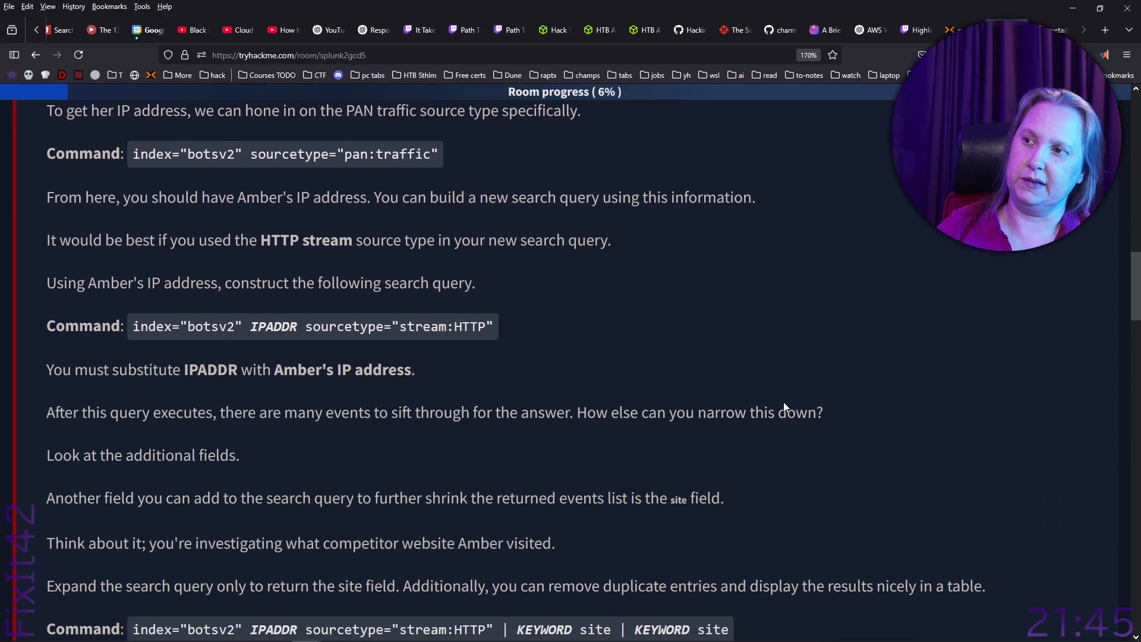
scroll(784, 401, "up", 4)
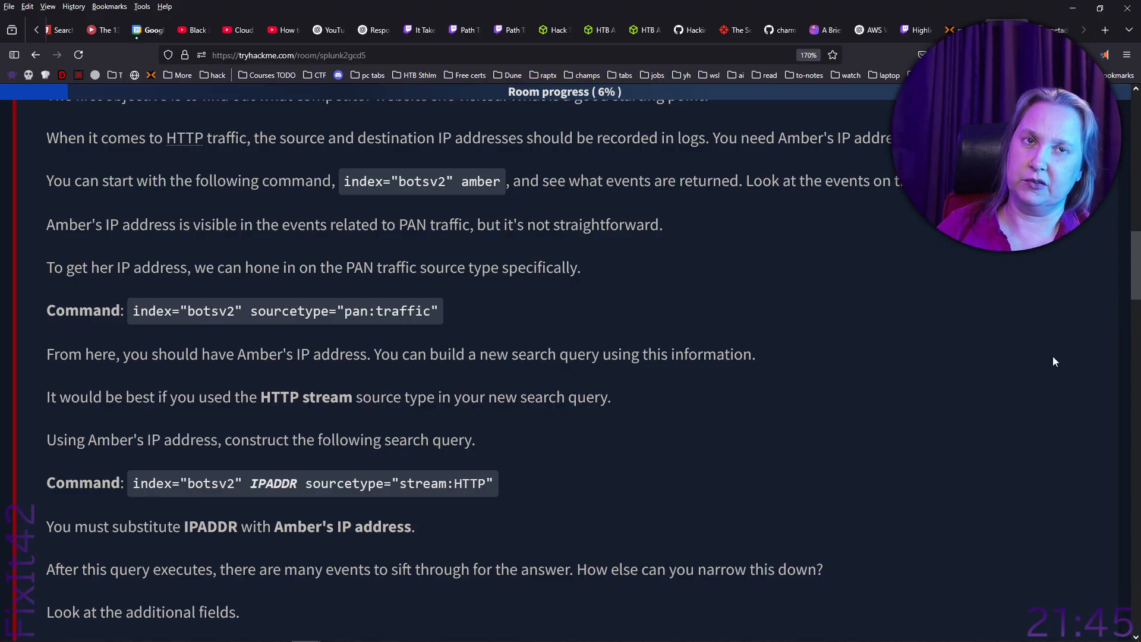
- Terminate the S3BOTS2 target machine of the Splunk 2 room and confirm the termination
left_click_drag(1136, 282, 1136, 142)
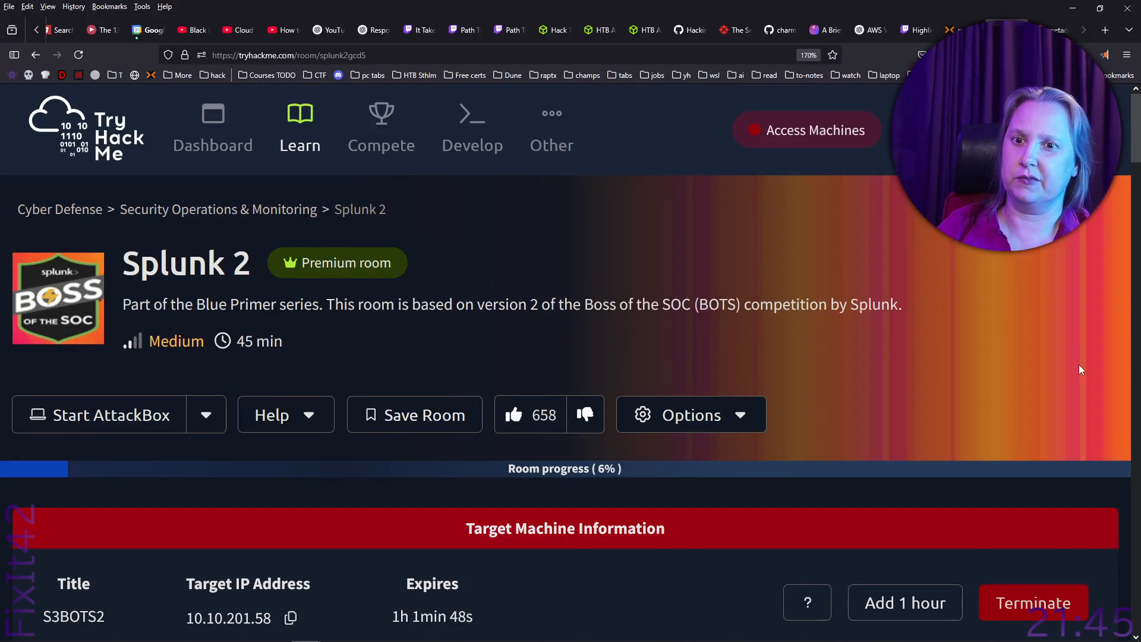
left_click(1037, 606)
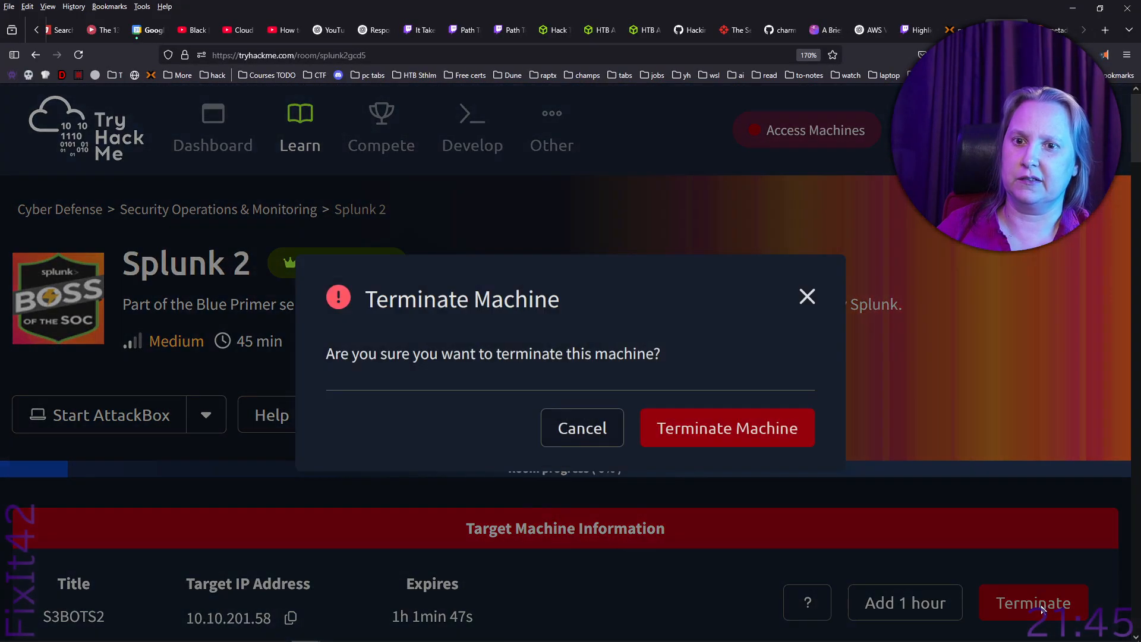
left_click(699, 433)
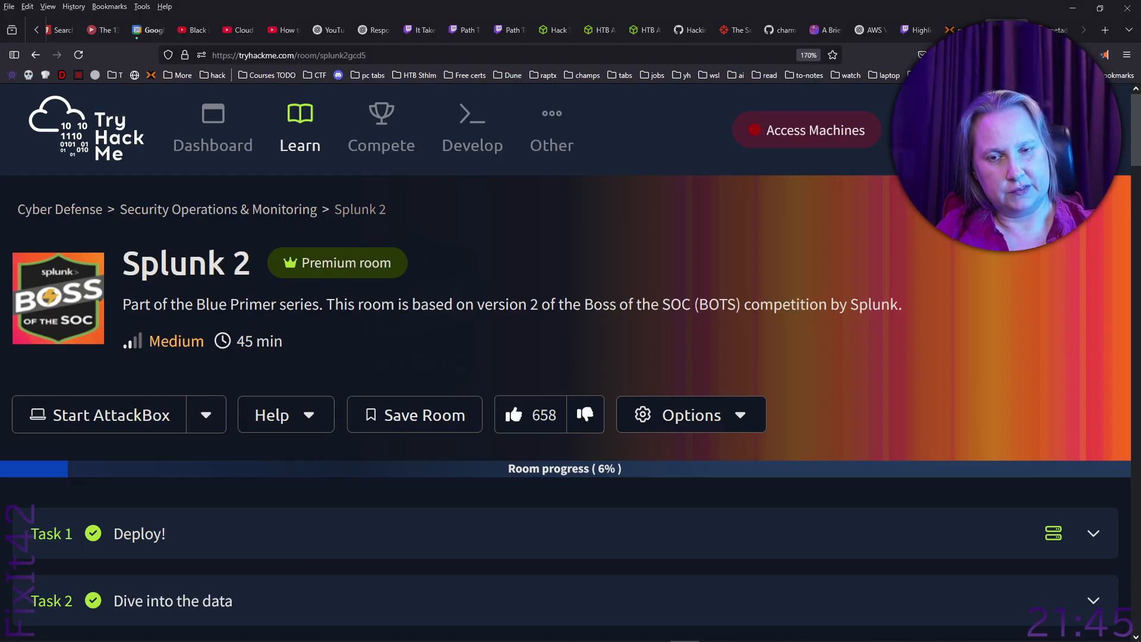
- Check the saved botsv2 search query in Notepad and return to the TryHackMe room
mouse_move(314, 639)
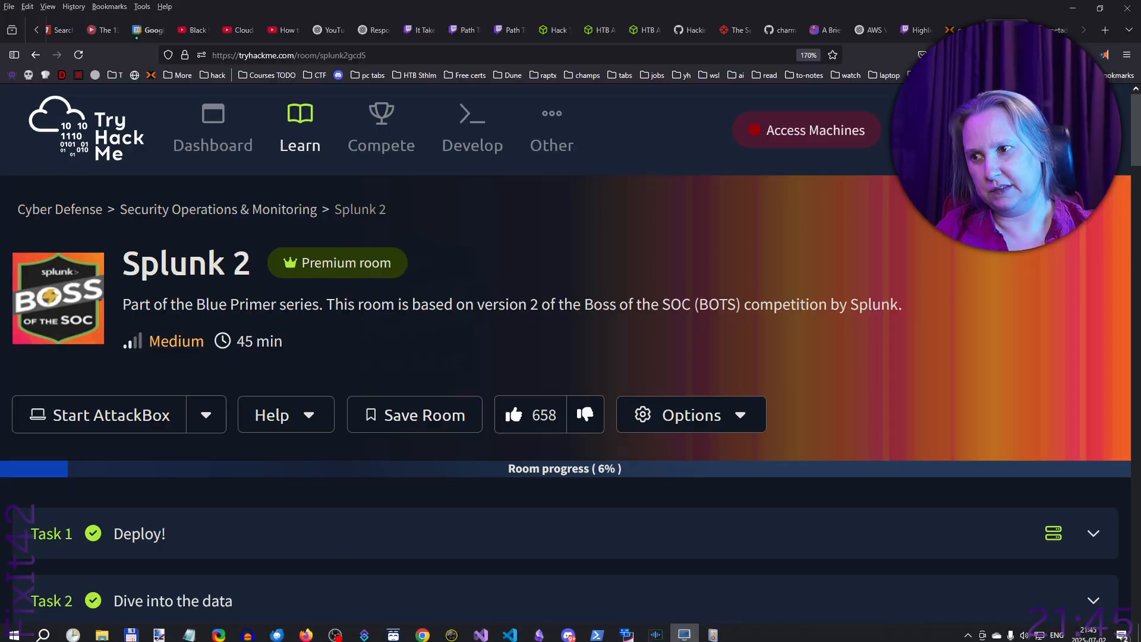
left_click(187, 632)
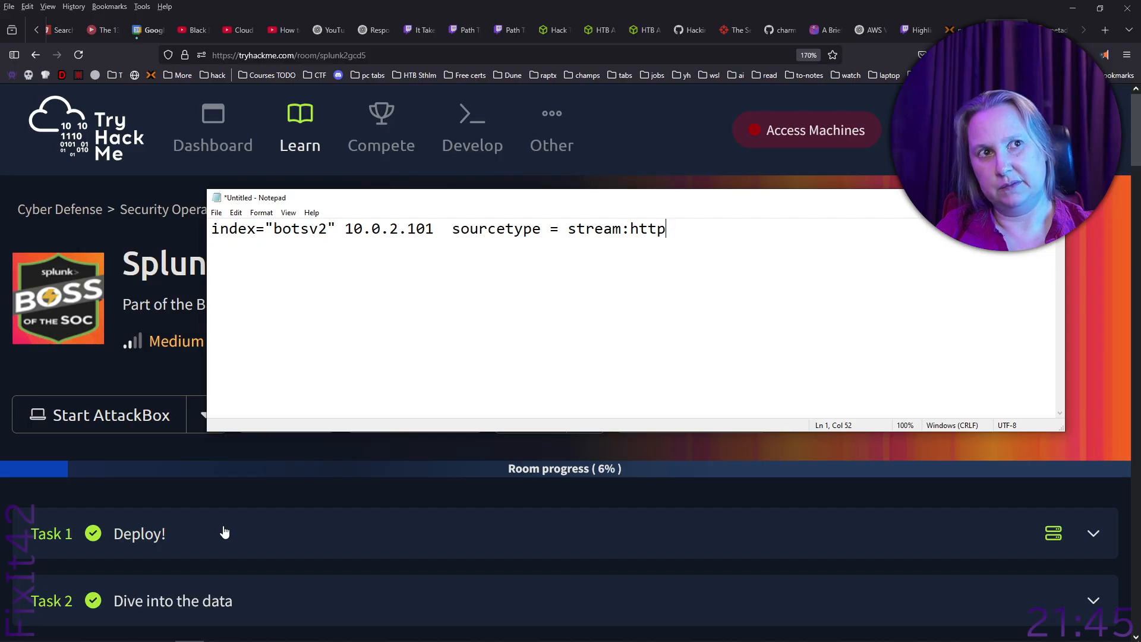
left_click(653, 5)
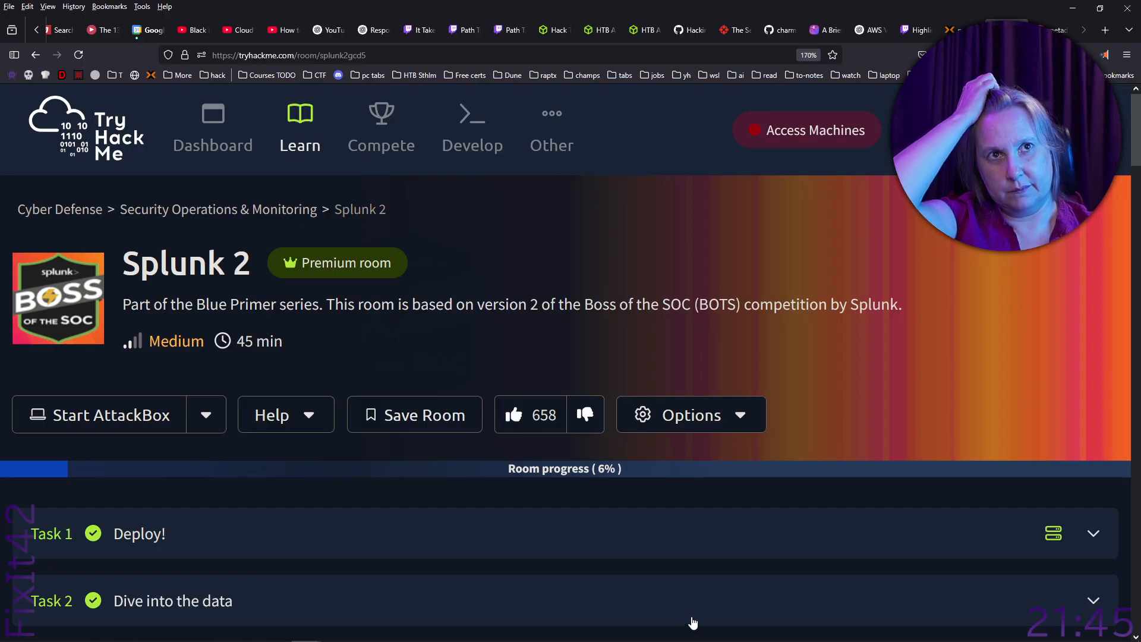
- Expand Task 1, Deploy!, and start a fresh target machine for the room
scroll(824, 446, "down", 5)
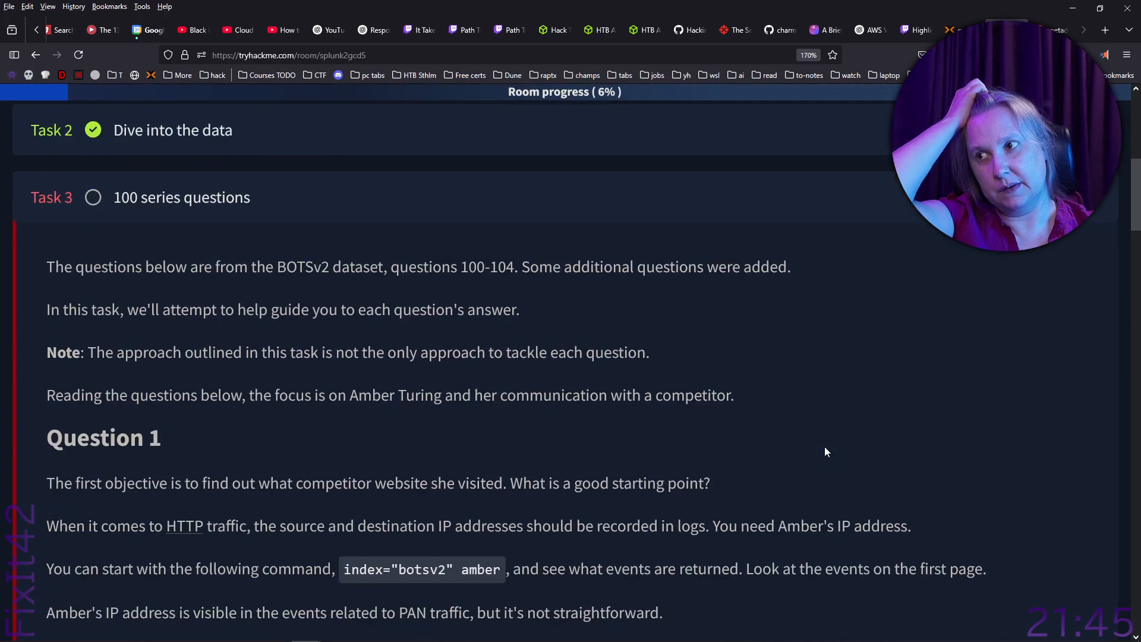
scroll(825, 452, "down", 10)
scroll(831, 452, "up", 10)
scroll(830, 452, "up", 5)
left_click(906, 475)
scroll(980, 511, "down", 2)
scroll(1008, 537, "down", 1)
left_click(1009, 280)
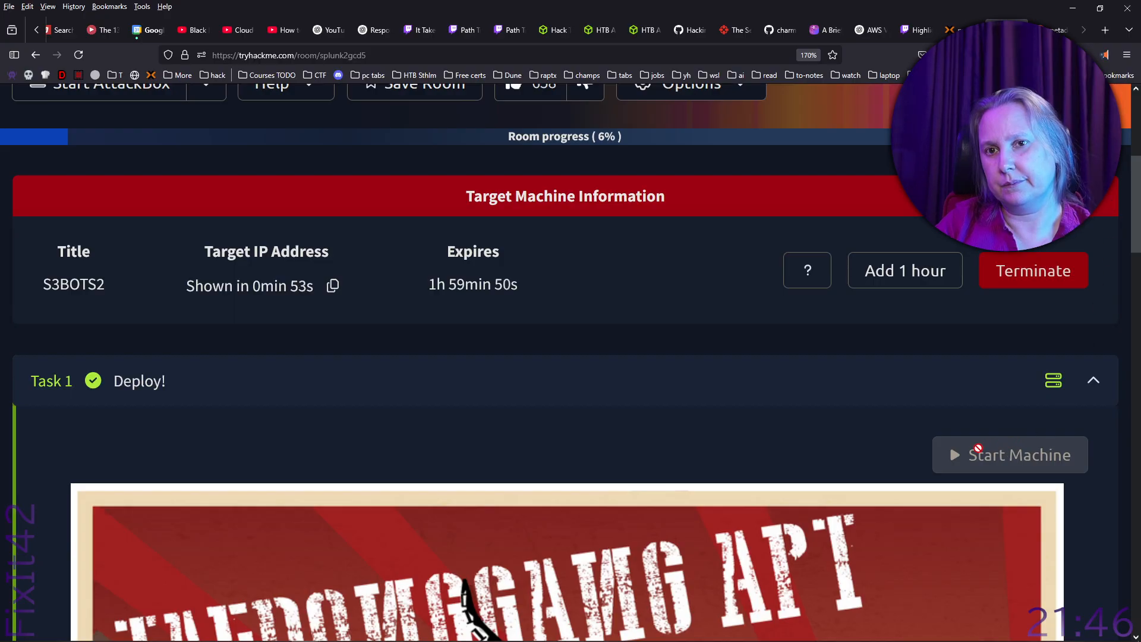
- Read the Room Machine instructions in Task 1 and check the new machine's target IP status
scroll(977, 452, "down", 5)
scroll(1049, 453, "down", 12)
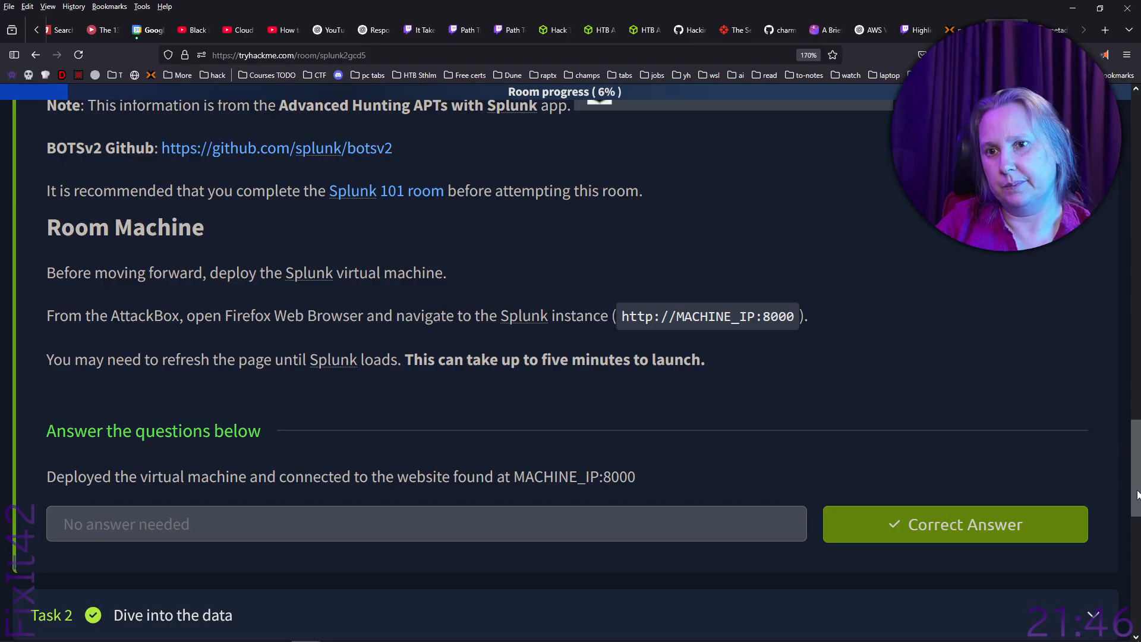
left_click_drag(1136, 495, 1131, 170)
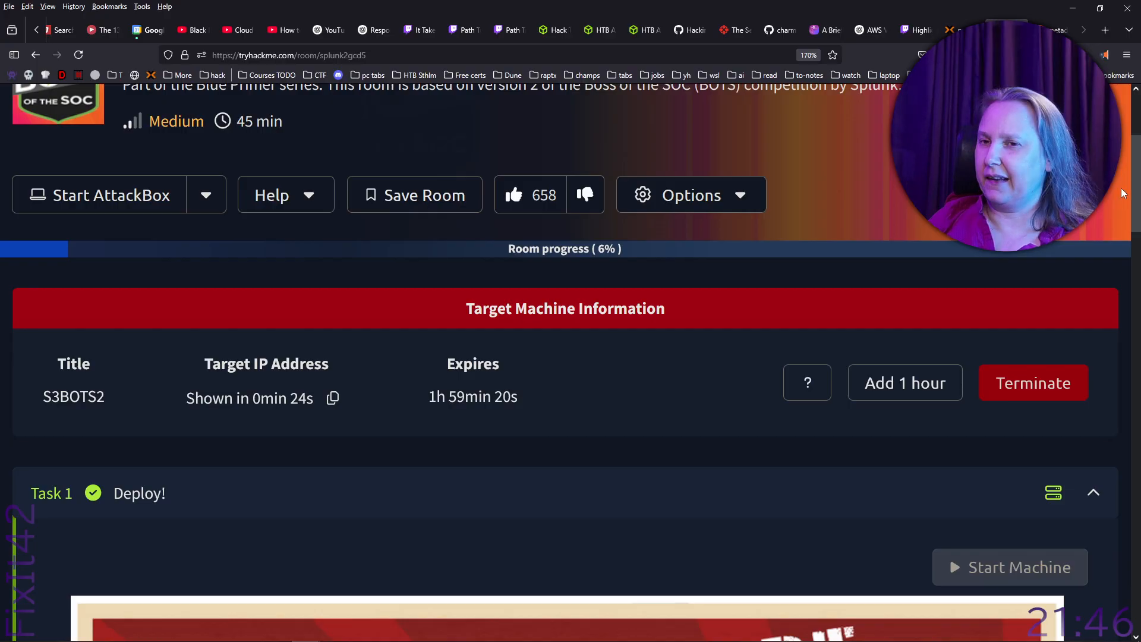
scroll(645, 576, "down", 5)
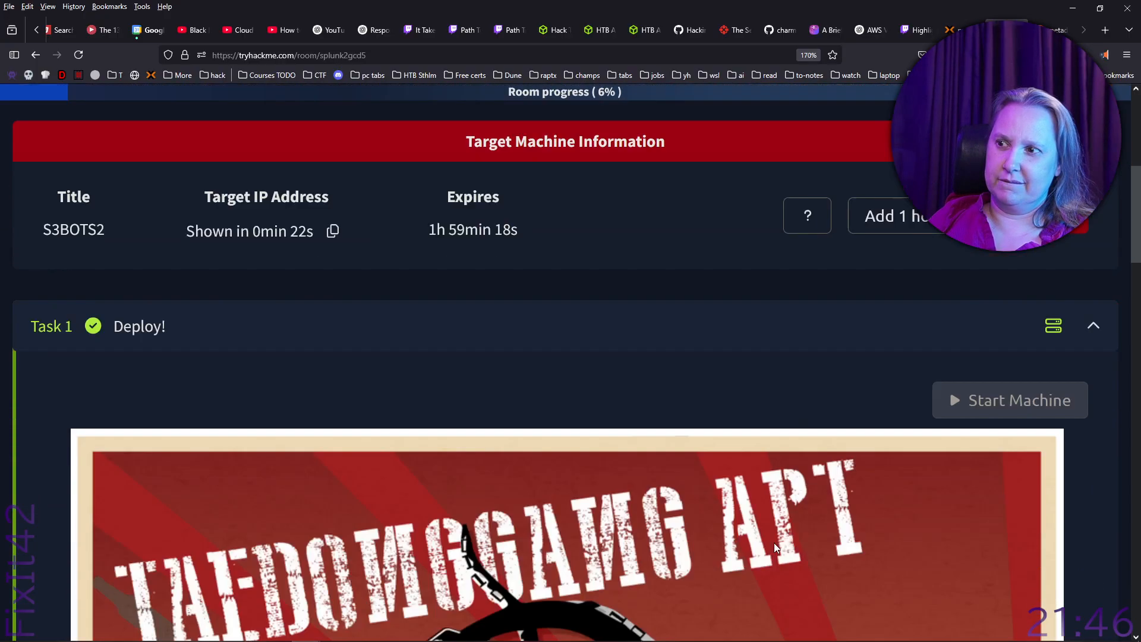
- Expand Task 3, 100 series questions, reread the Question 1 guidance and look up the new machine's IP address
left_click_drag(1135, 236, 1127, 567)
scroll(1128, 568, "up", 4)
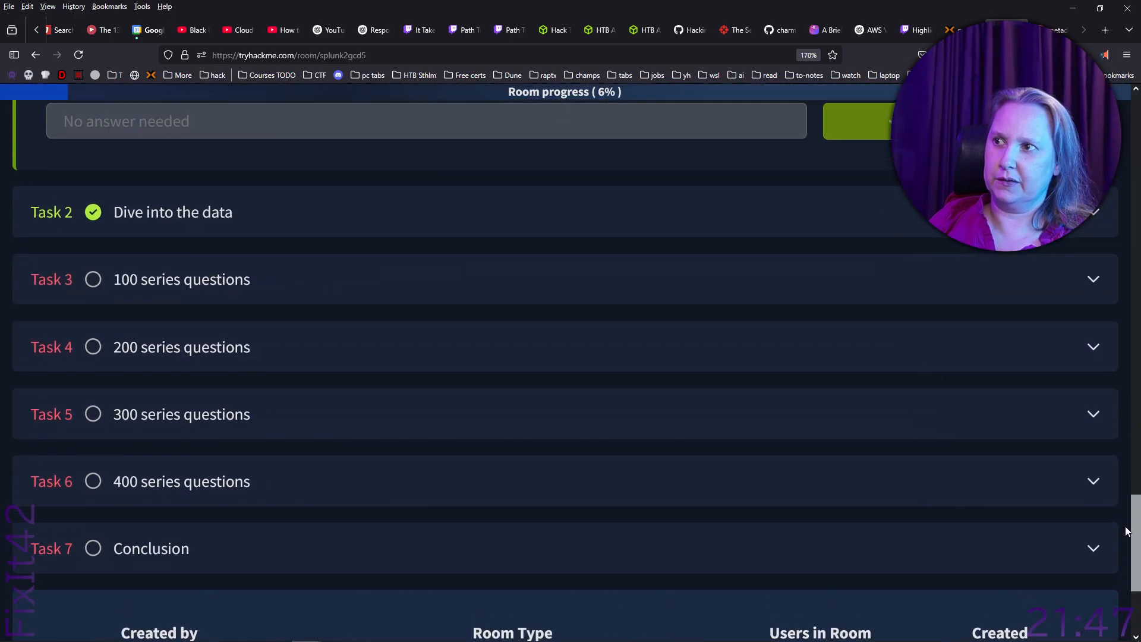
left_click(387, 312)
scroll(472, 424, "down", 3)
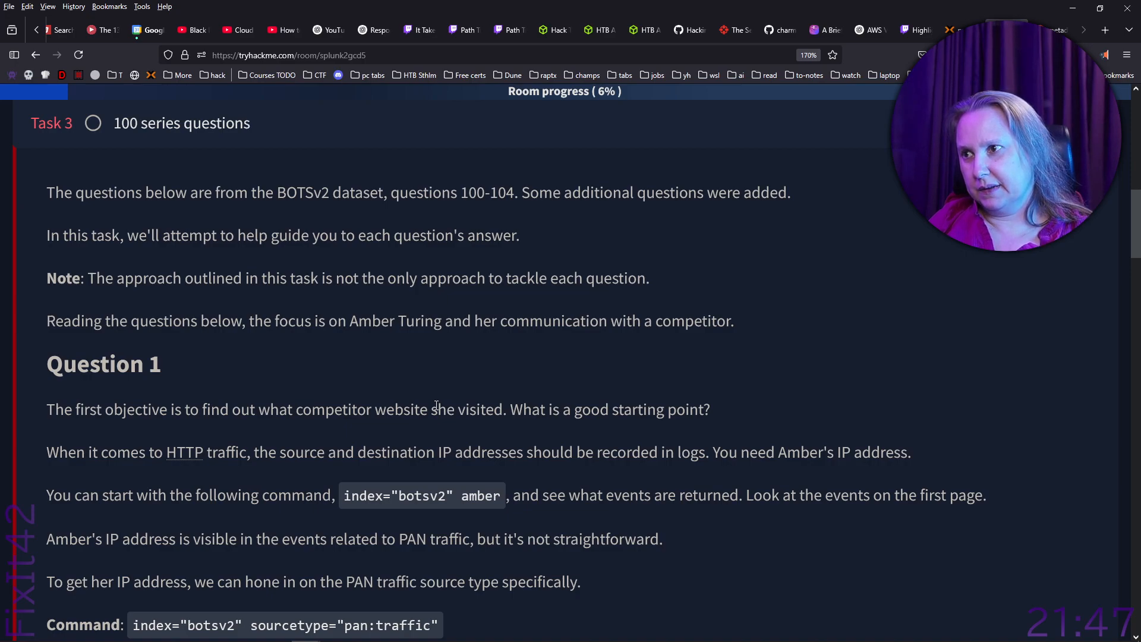
scroll(436, 405, "down", 2)
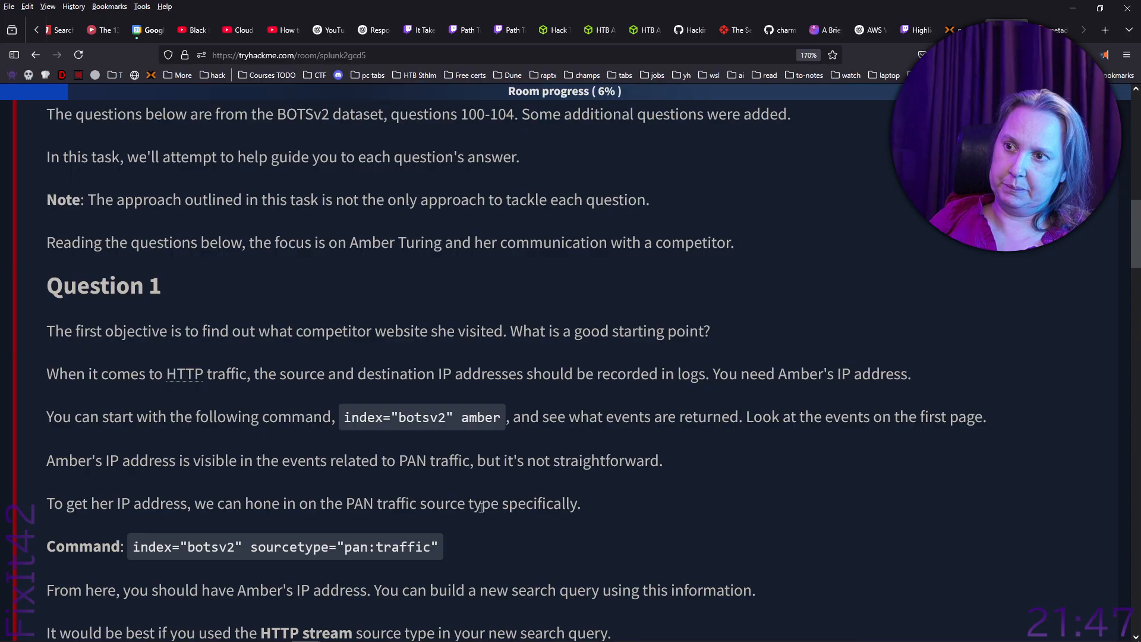
scroll(481, 507, "down", 3)
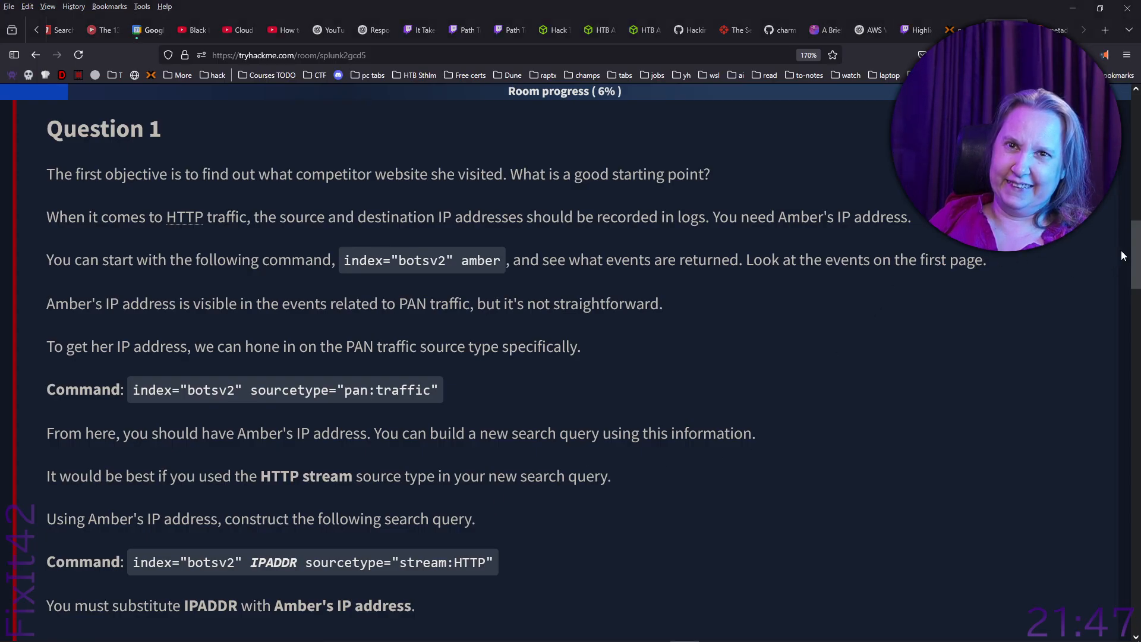
left_click_drag(1135, 261, 1121, 216)
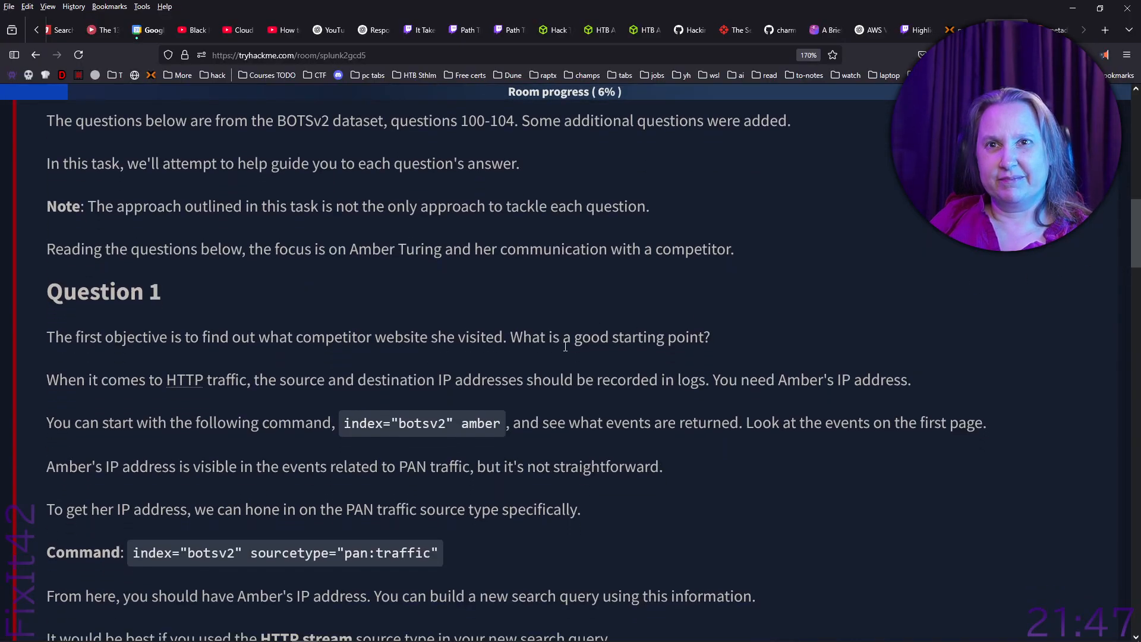
left_click_drag(1137, 254, 1137, 179)
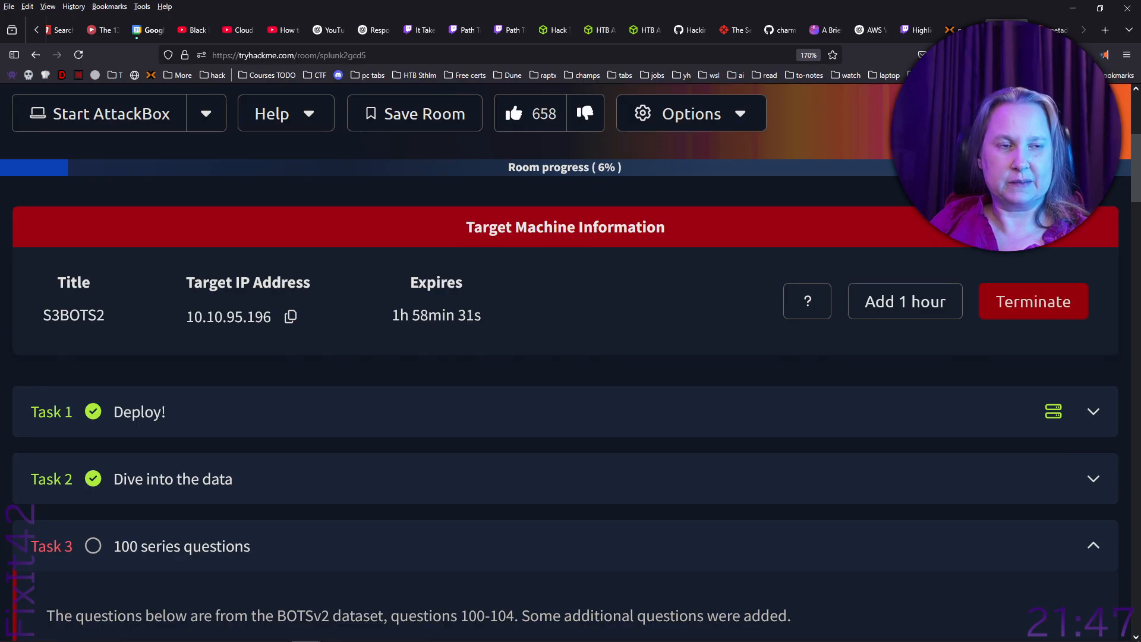
- Switch to the Splunk browser, close the old search tab and load the remaining search URL from host 10.10.95.196 on port 8000
key("alt+Tab")
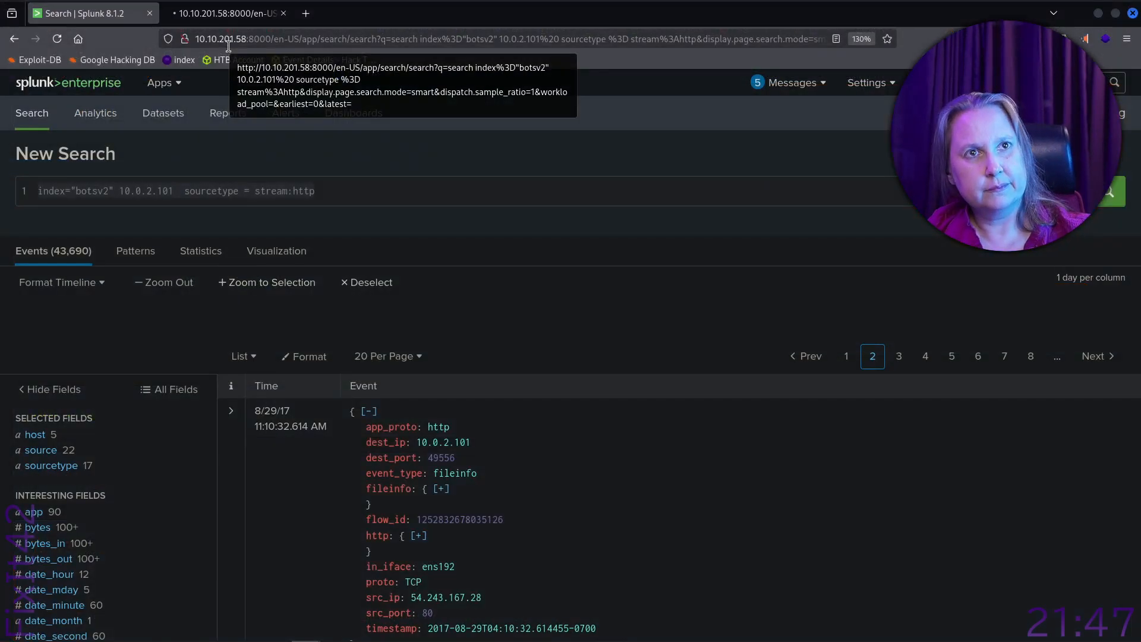
left_click(149, 13)
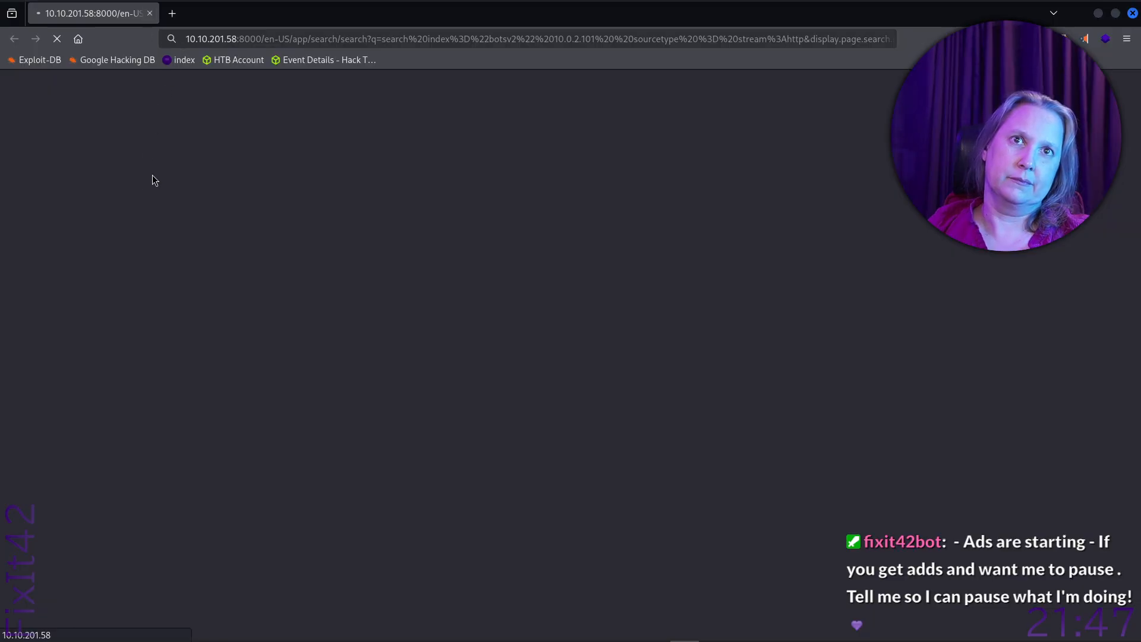
left_click(286, 39)
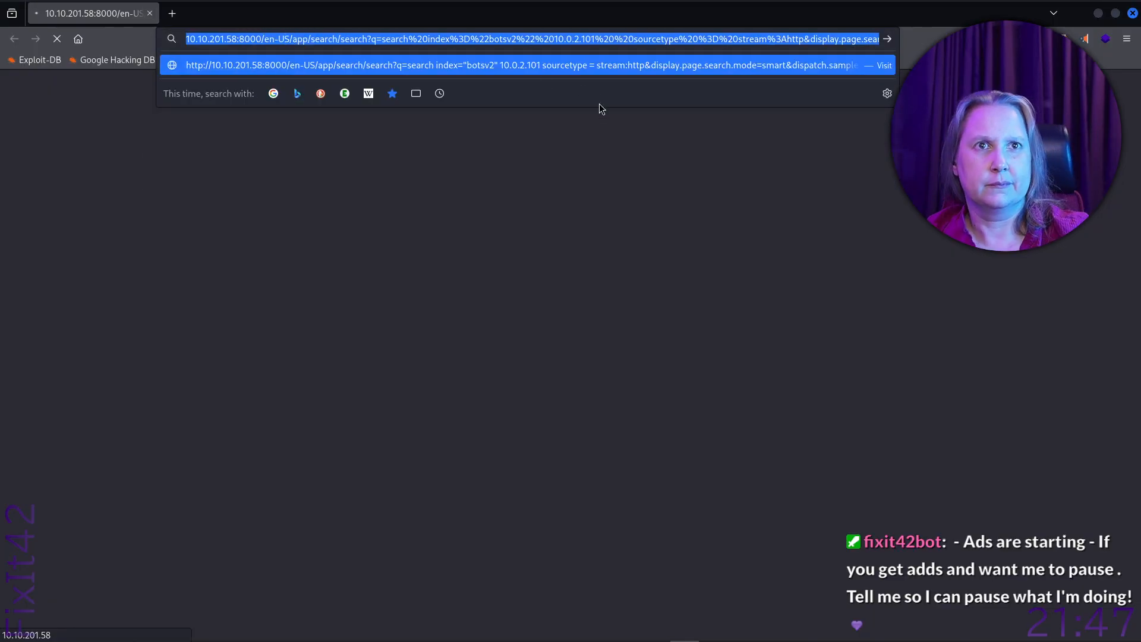
key("Home")
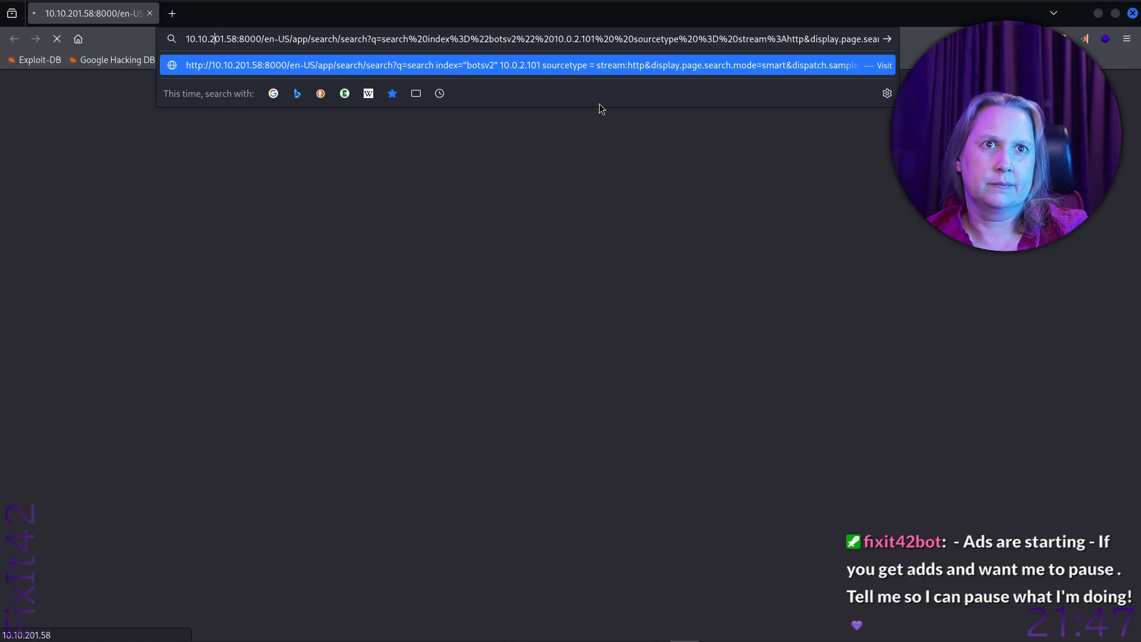
key("Delete")
key("Delete")
key("Delete")
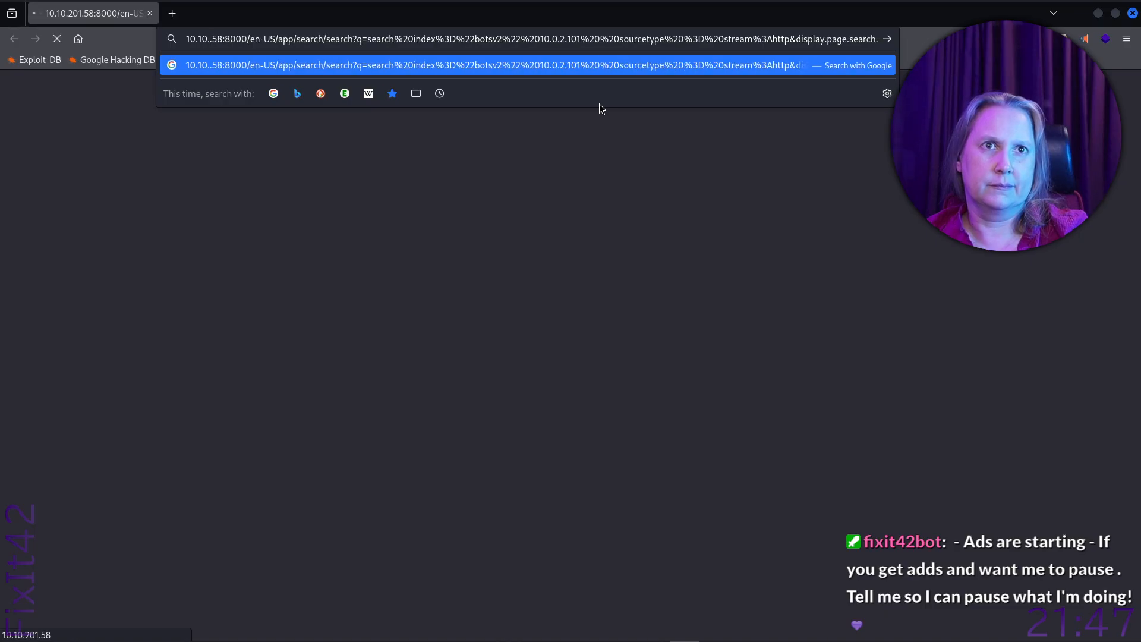
type("95")
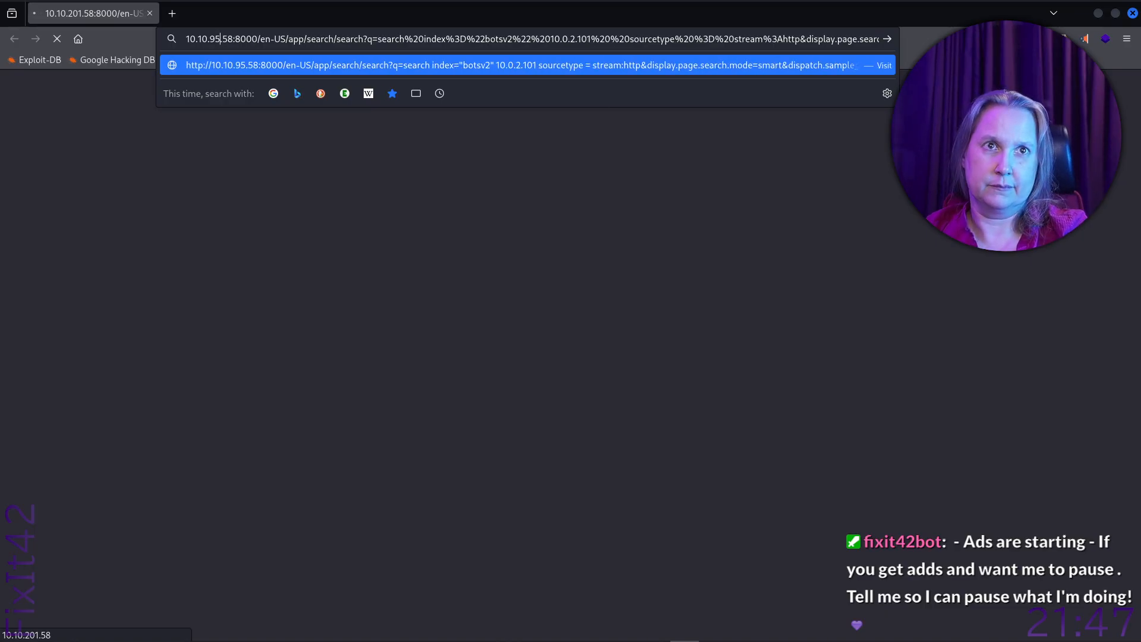
key("Delete")
key("Delete")
key("Delete")
type("196")
key("Return")
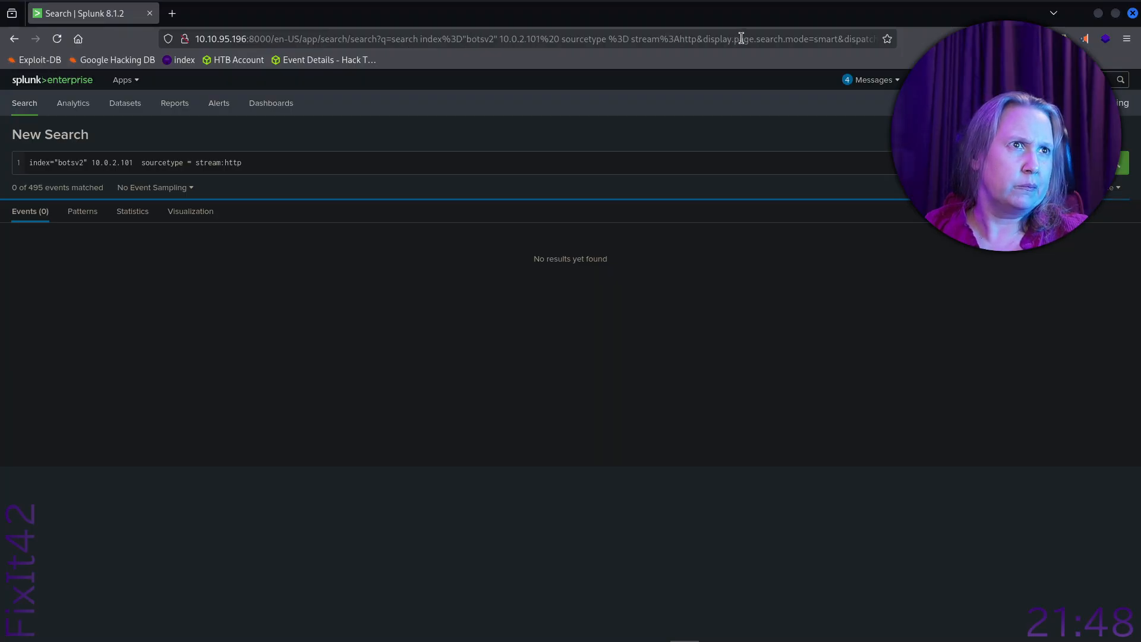
- Cut the sourcetype filter out of the query and run the search index="botsv2" 10.0.2.101
left_click(845, 35)
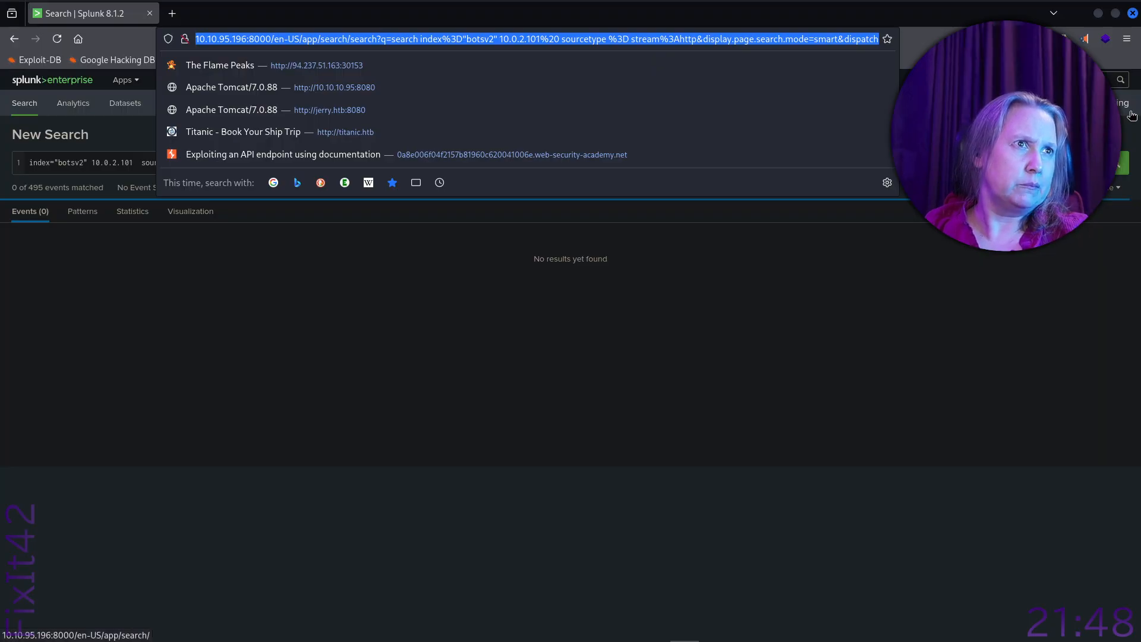
key("Left")
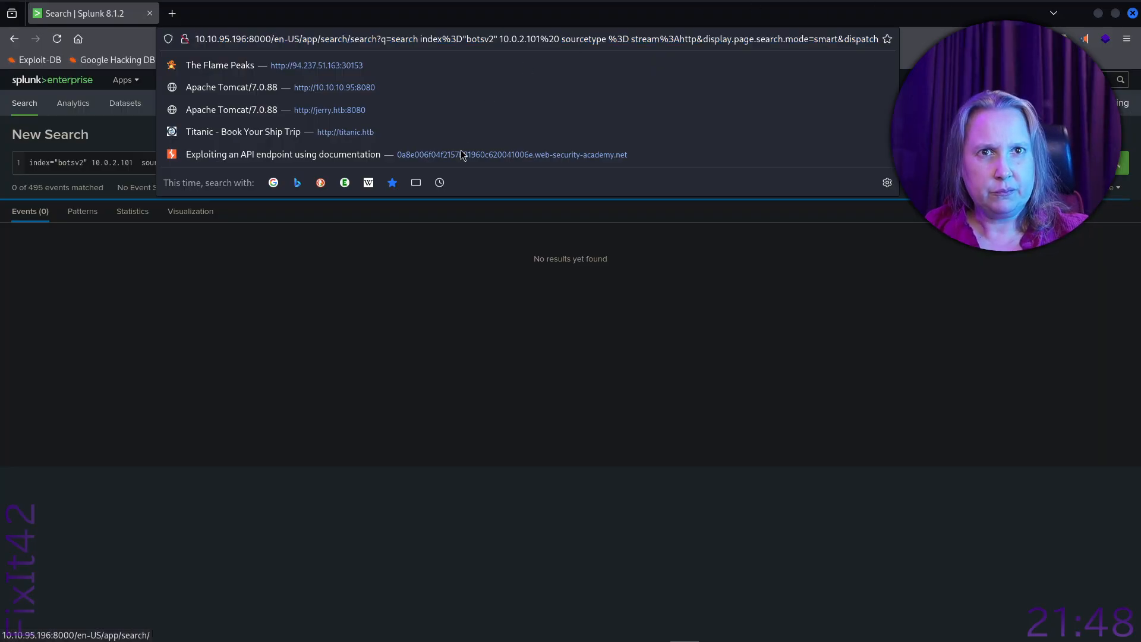
left_click(326, 317)
left_click(273, 161)
left_click_drag(262, 162, 134, 160)
key("ctrl+c")
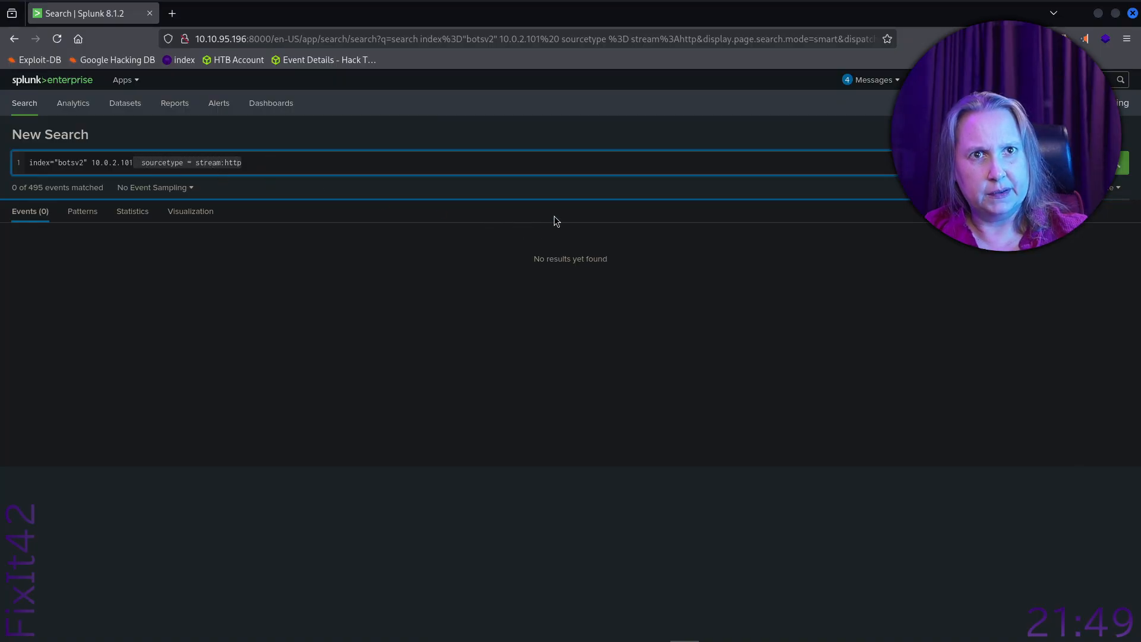
key("BackSpace")
key("Return")
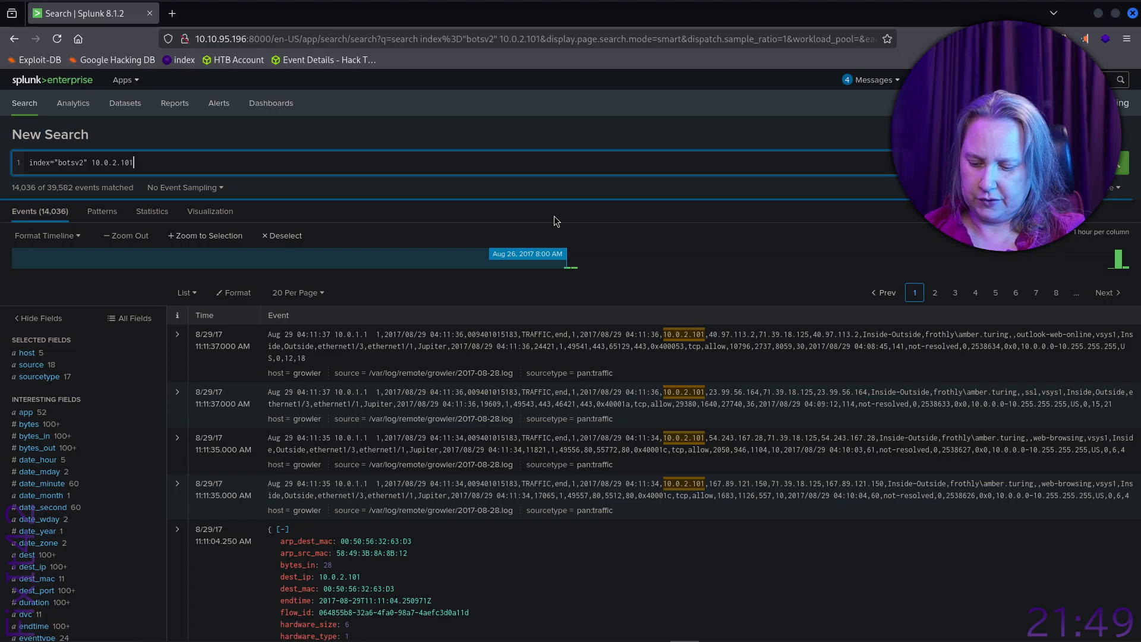
- Put the HTTP sourcetype filter back after 10.0.2.101 in the query and strip its extra spaces to read sourcetype=stream:http
key("ctrl+v")
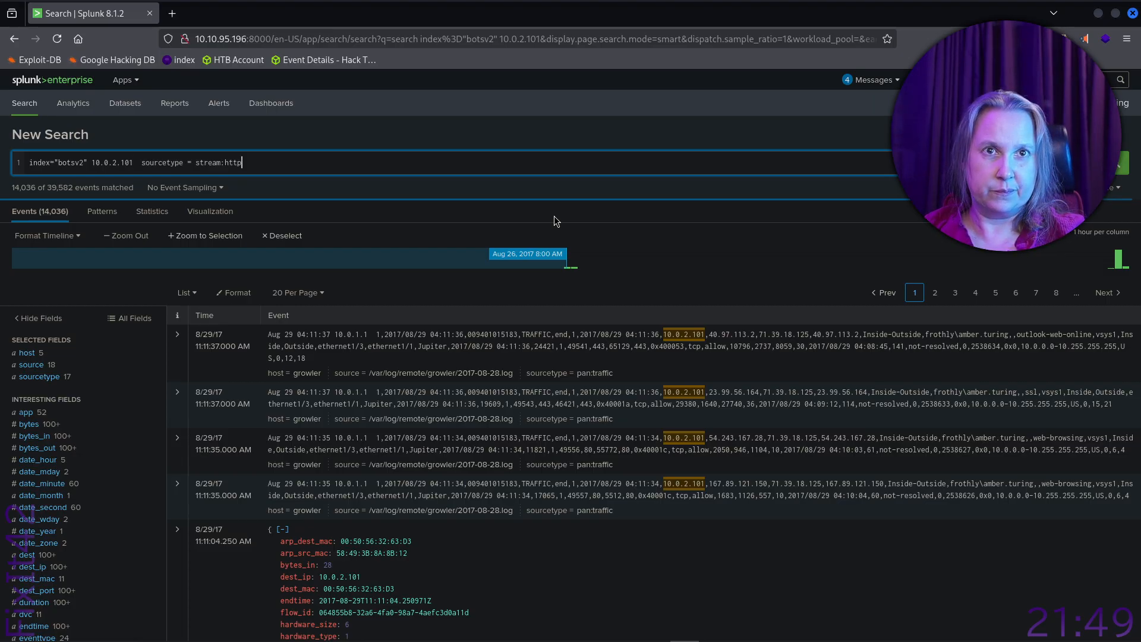
key("Left")
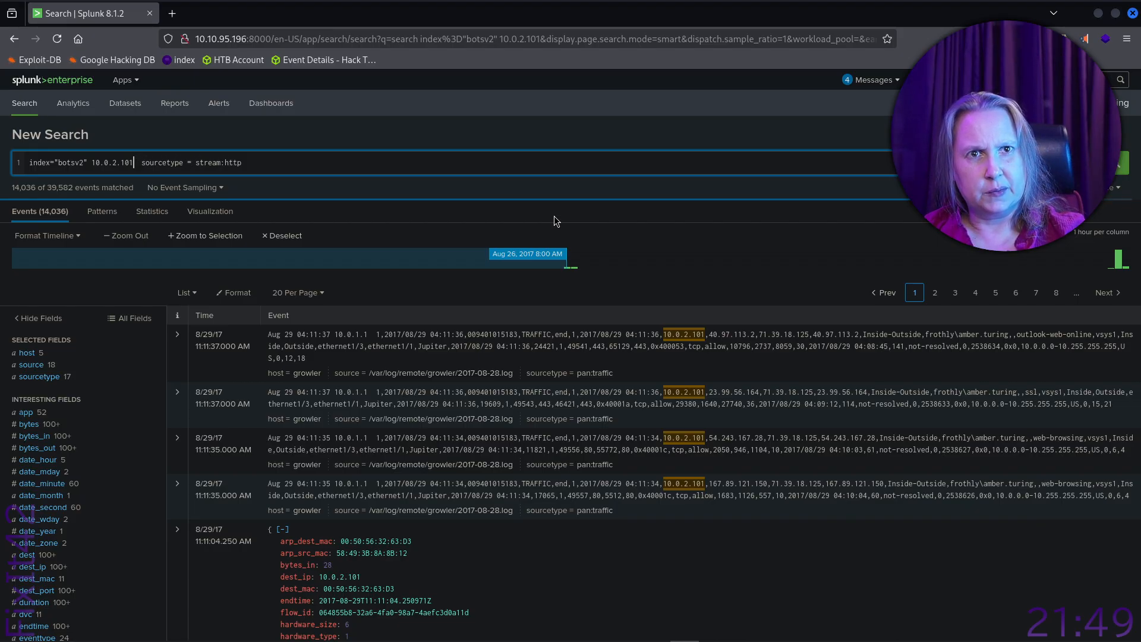
key("Delete")
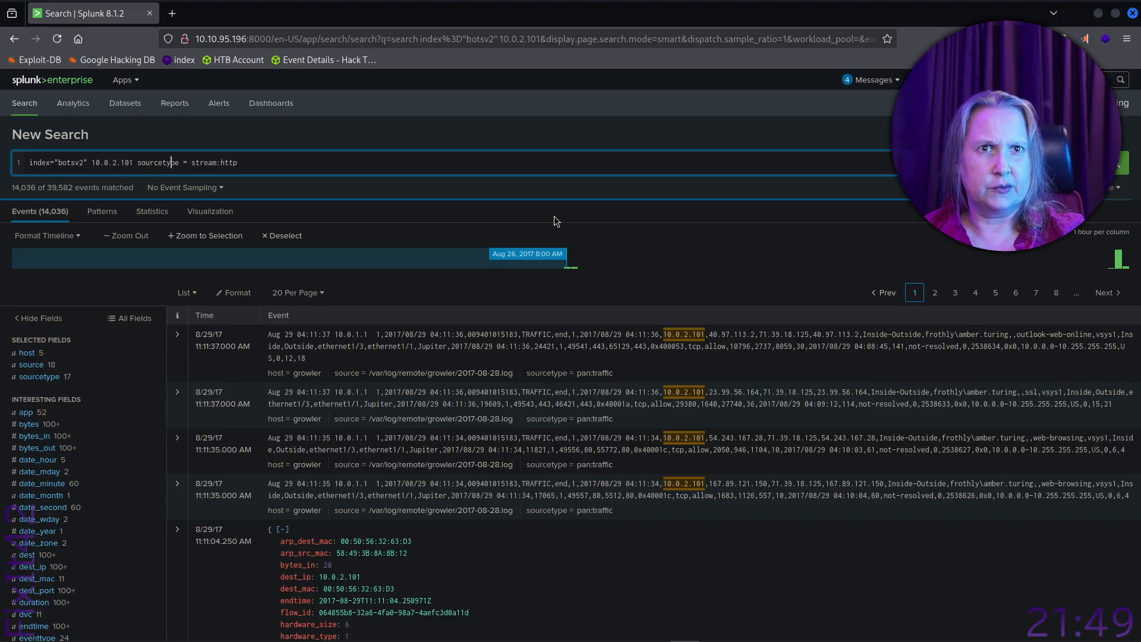
key("Delete")
key("Right")
key("Delete")
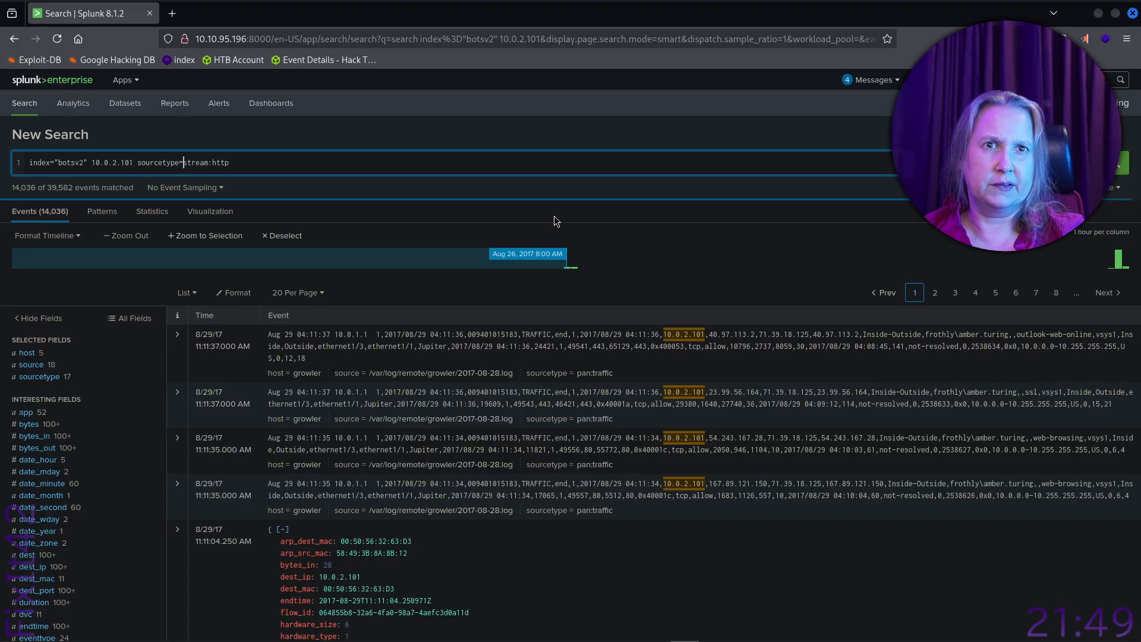
- Quote the sourcetype value, change it to "stream:HTTP" in uppercase and run the search
type("\"")
key("End")
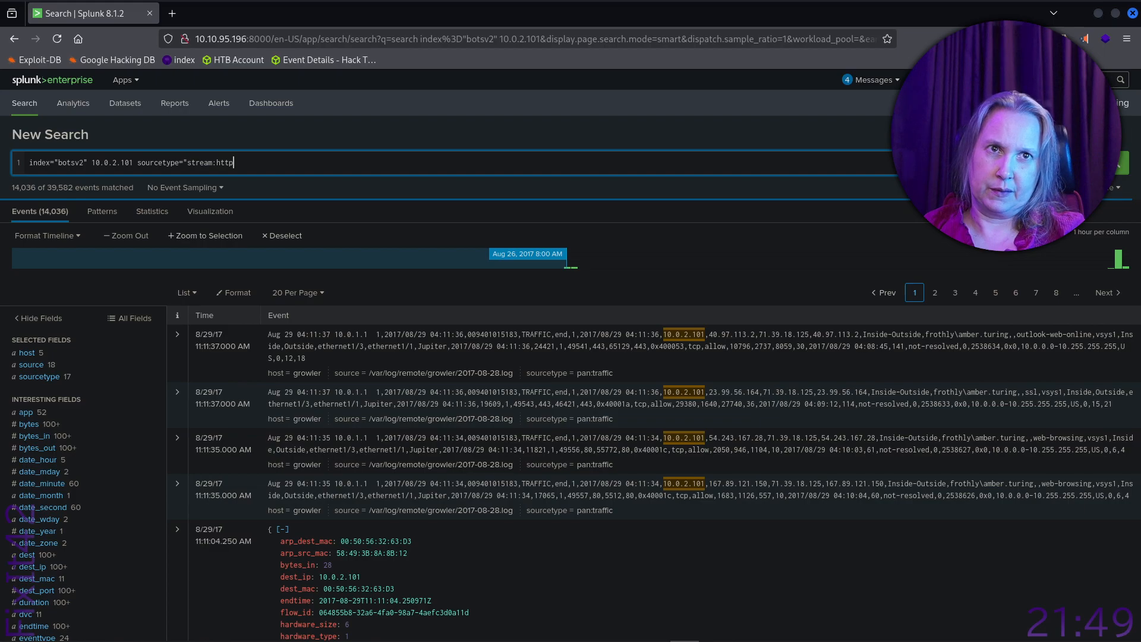
key("BackSpace")
key("BackSpace")
key("BackSpace")
key("BackSpace")
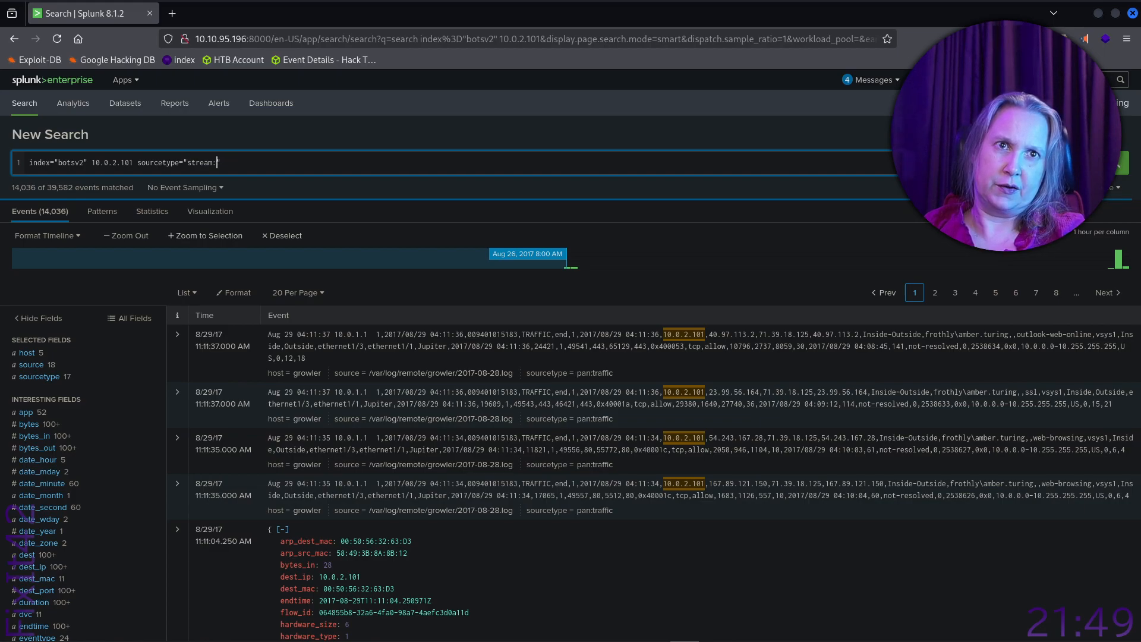
type("HTTP")
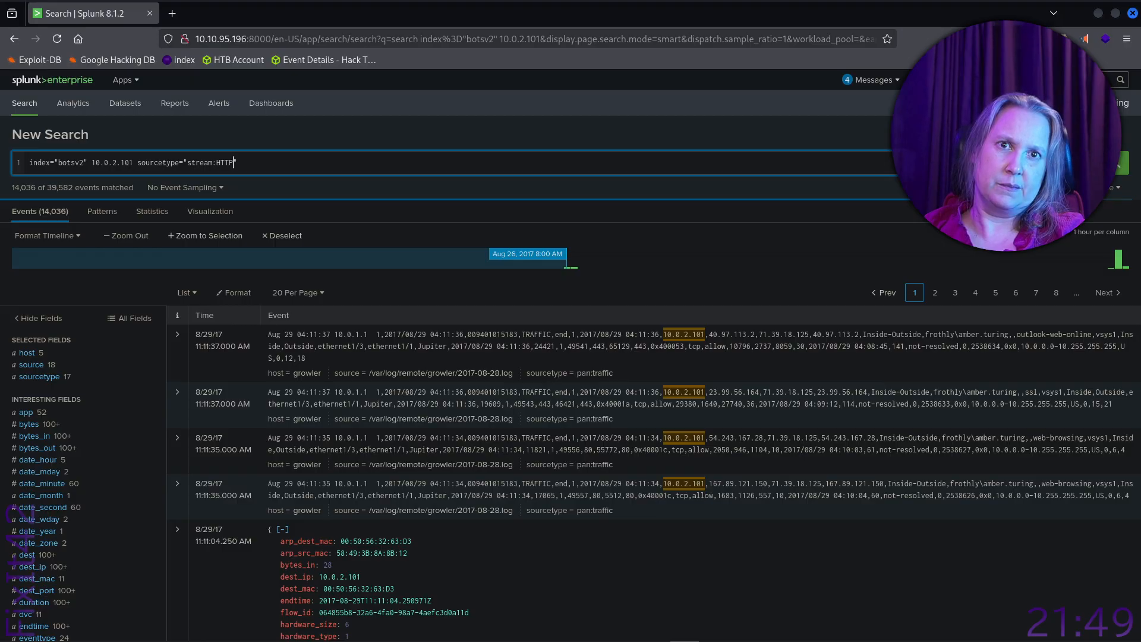
key("Return")
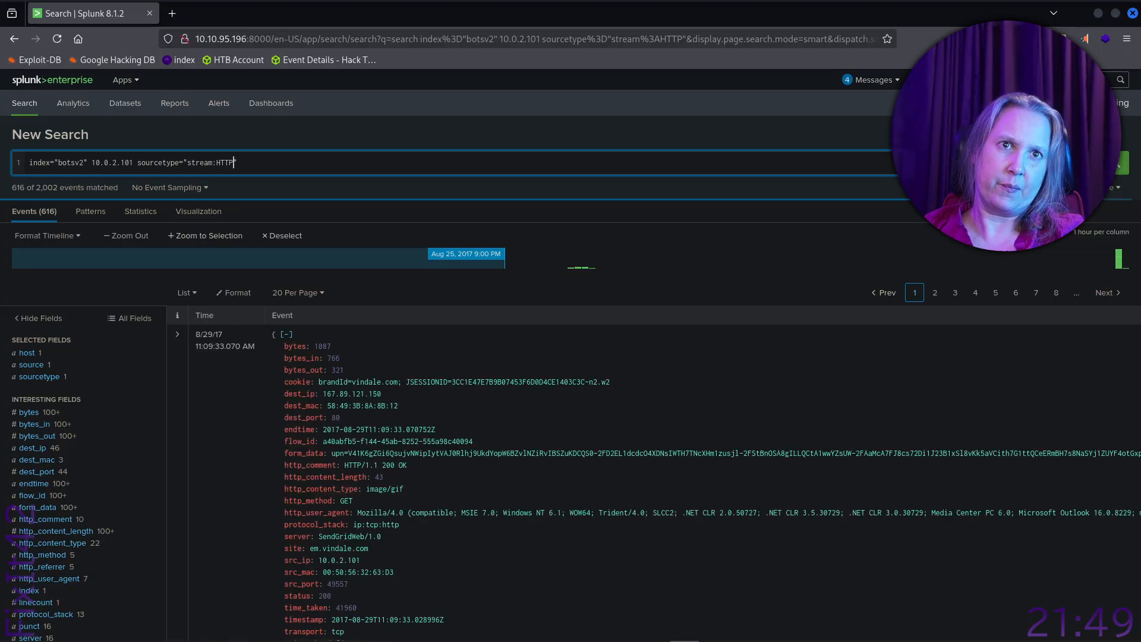
- Change the sourcetype value to lowercase, remove its quotes and run the search index="botsv2" 10.0.2.101 sourcetype=stream:http
key("BackSpace")
key("BackSpace")
key("BackSpace")
key("BackSpace")
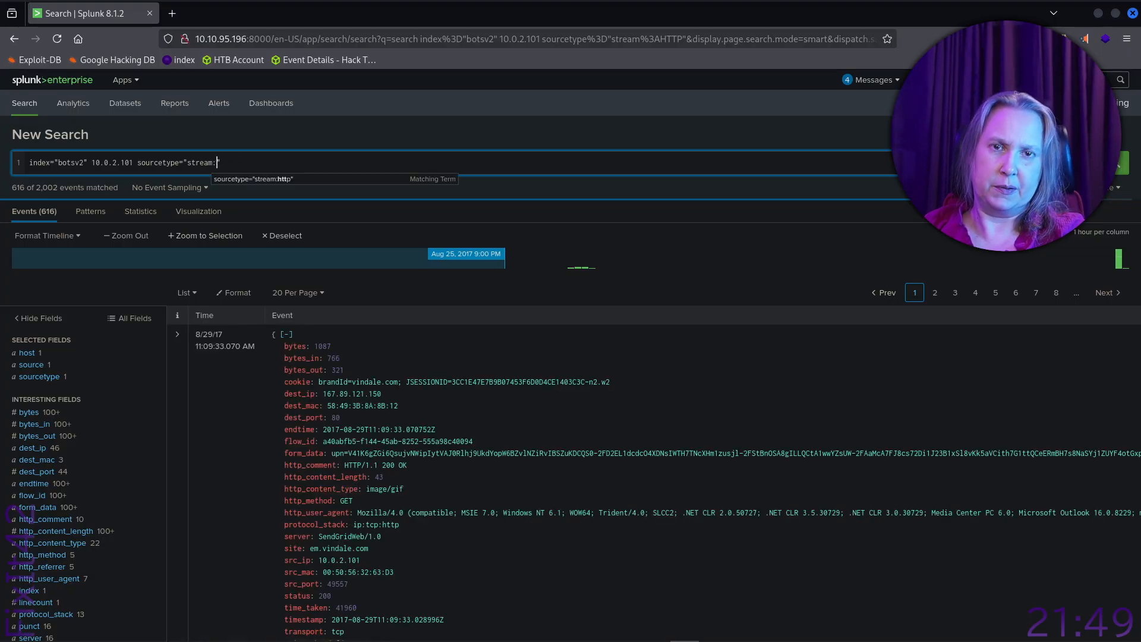
type("http")
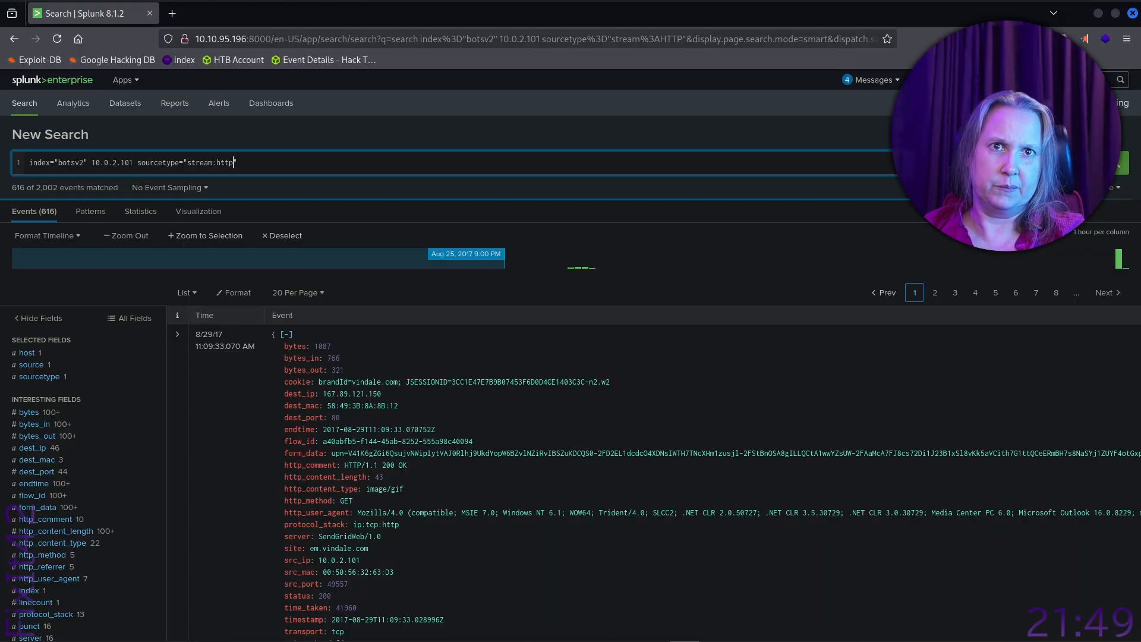
key("Return")
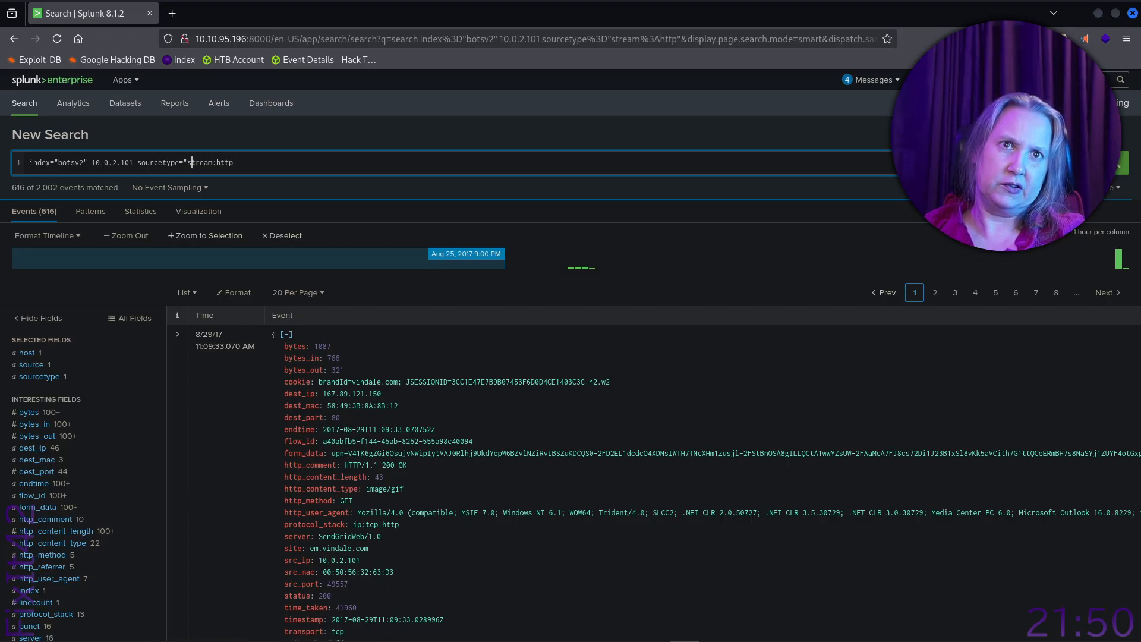
key("BackSpace")
key("Return")
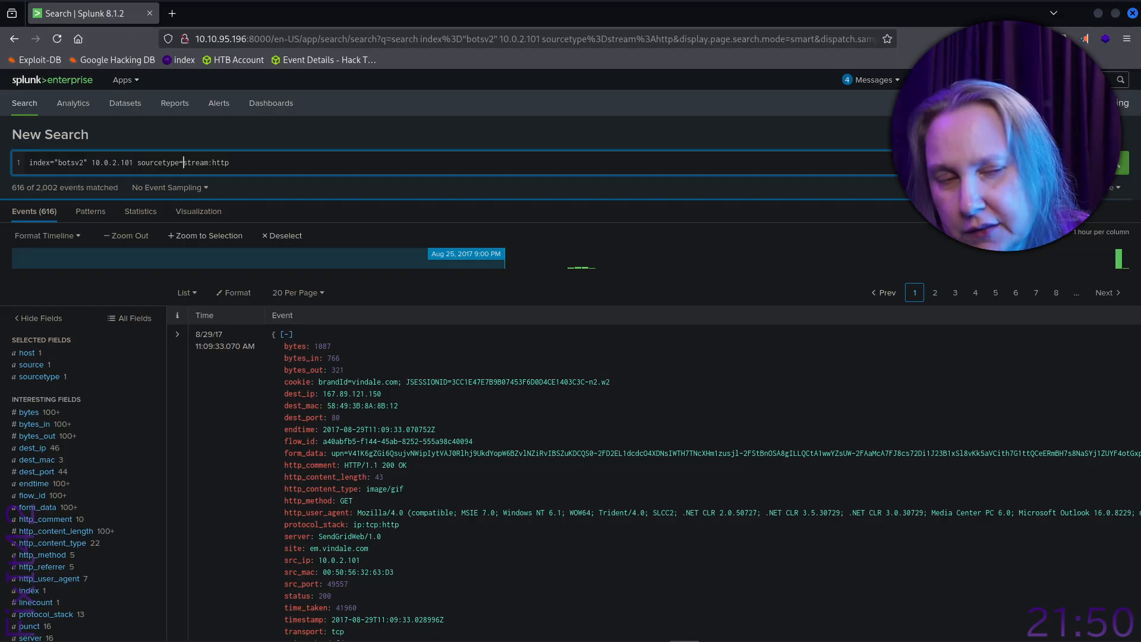
scroll(580, 525, "down", 2)
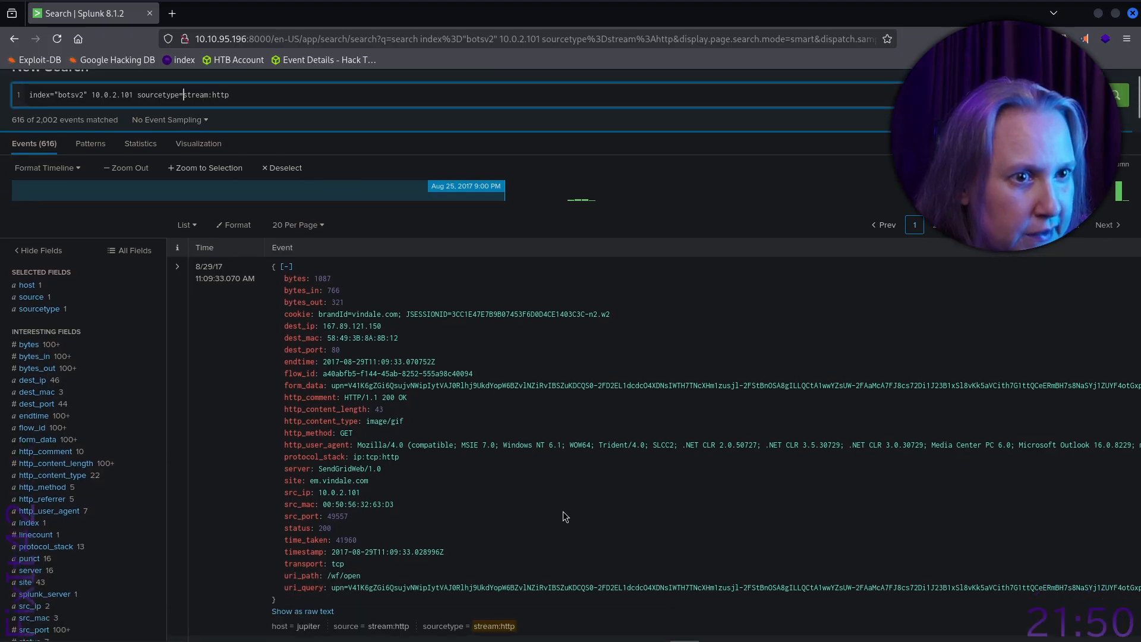
scroll(565, 515, "down", 10)
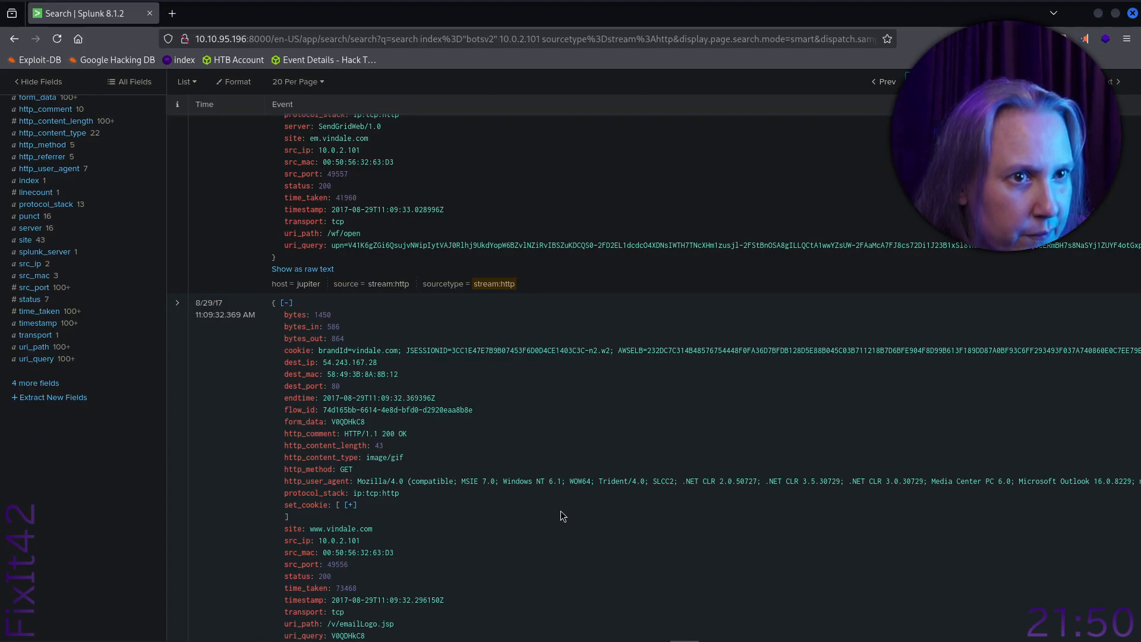
scroll(561, 511, "down", 14)
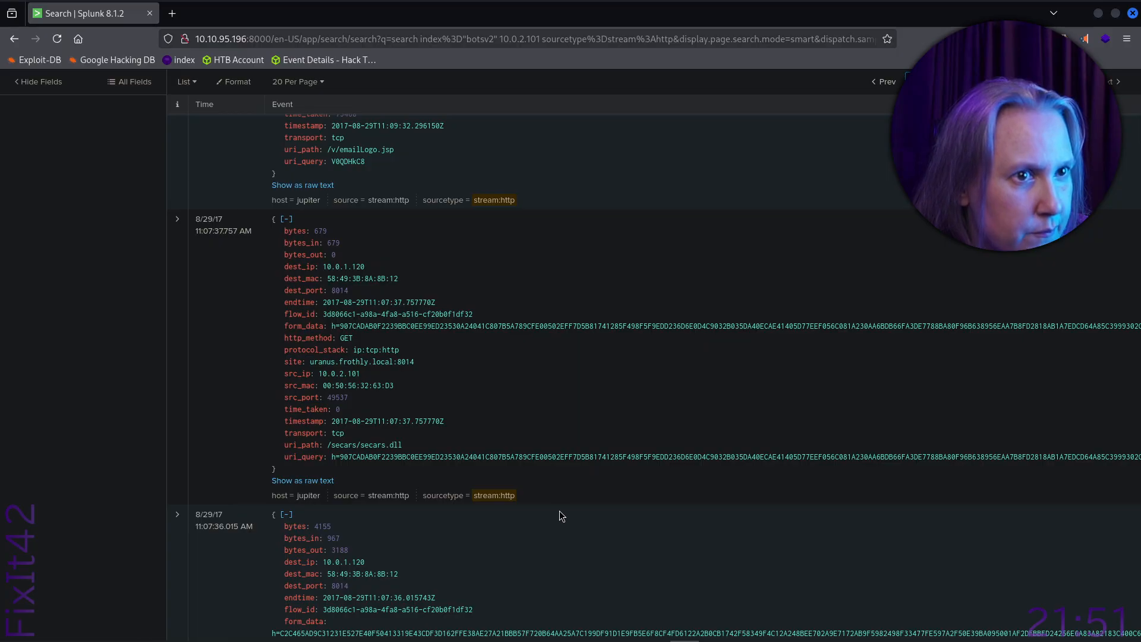
scroll(559, 511, "down", 14)
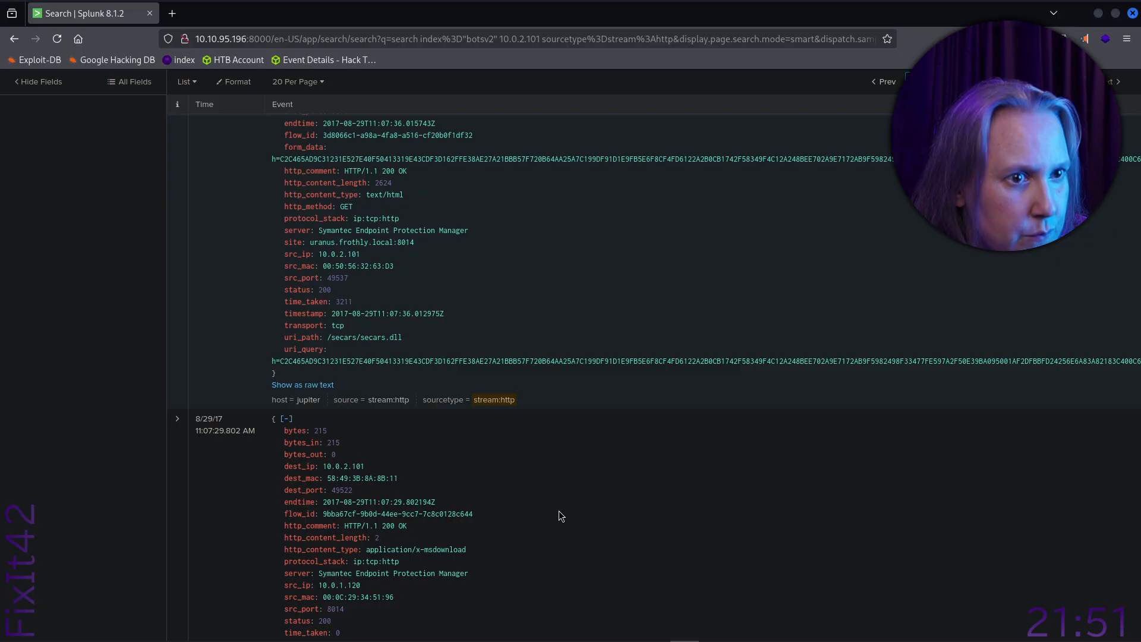
scroll(558, 513, "up", 20)
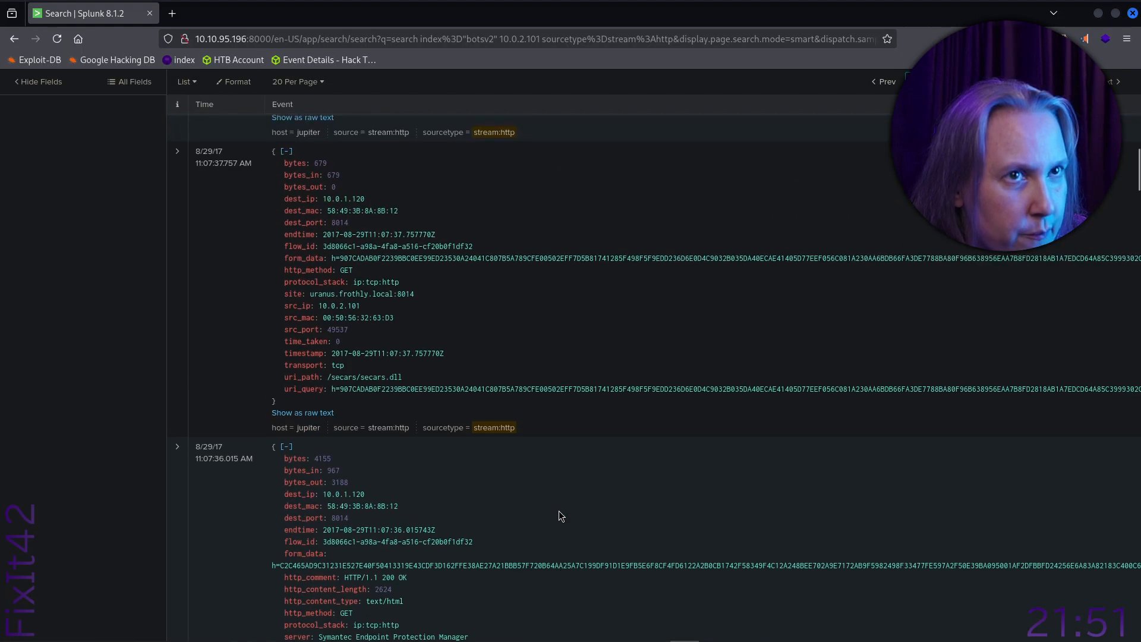
scroll(553, 515, "up", 1)
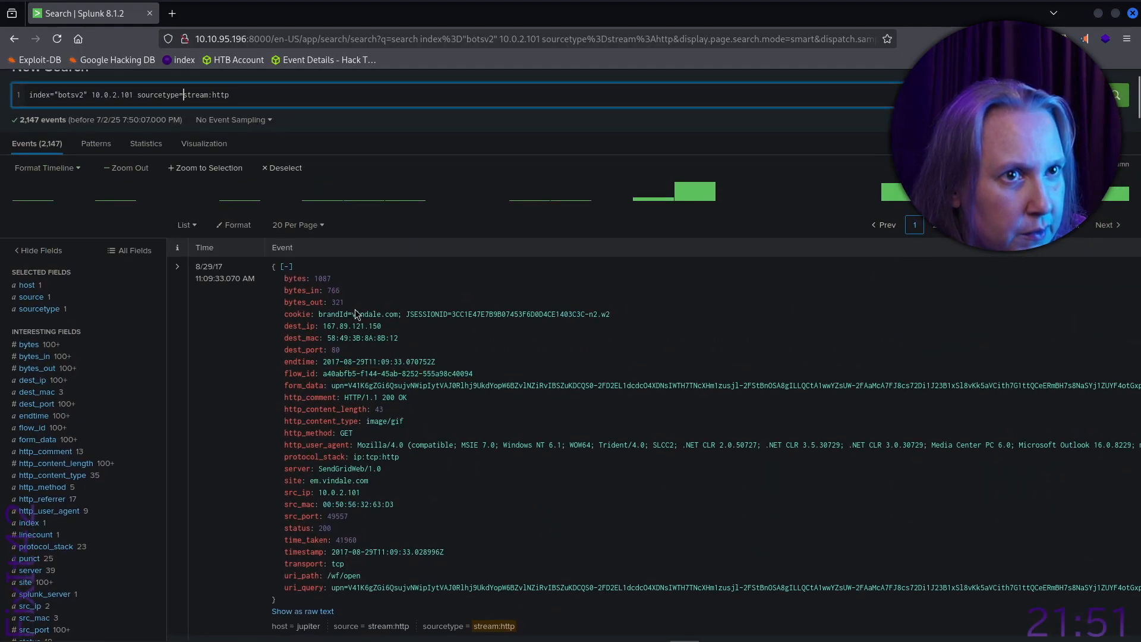
left_click_drag(398, 315, 352, 314)
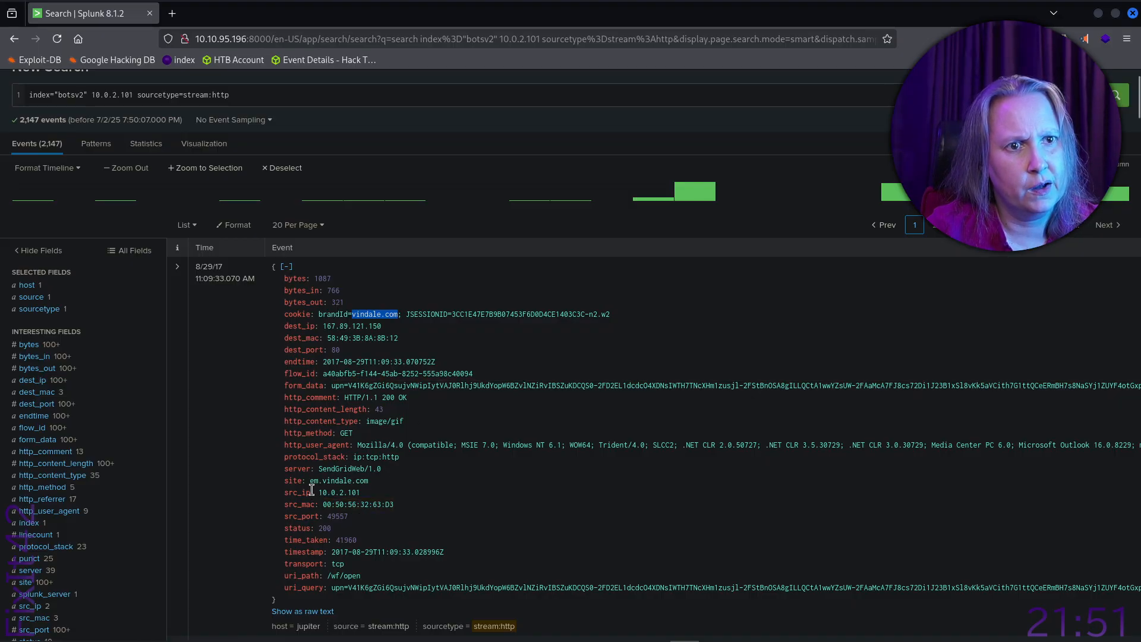
scroll(419, 540, "down", 3)
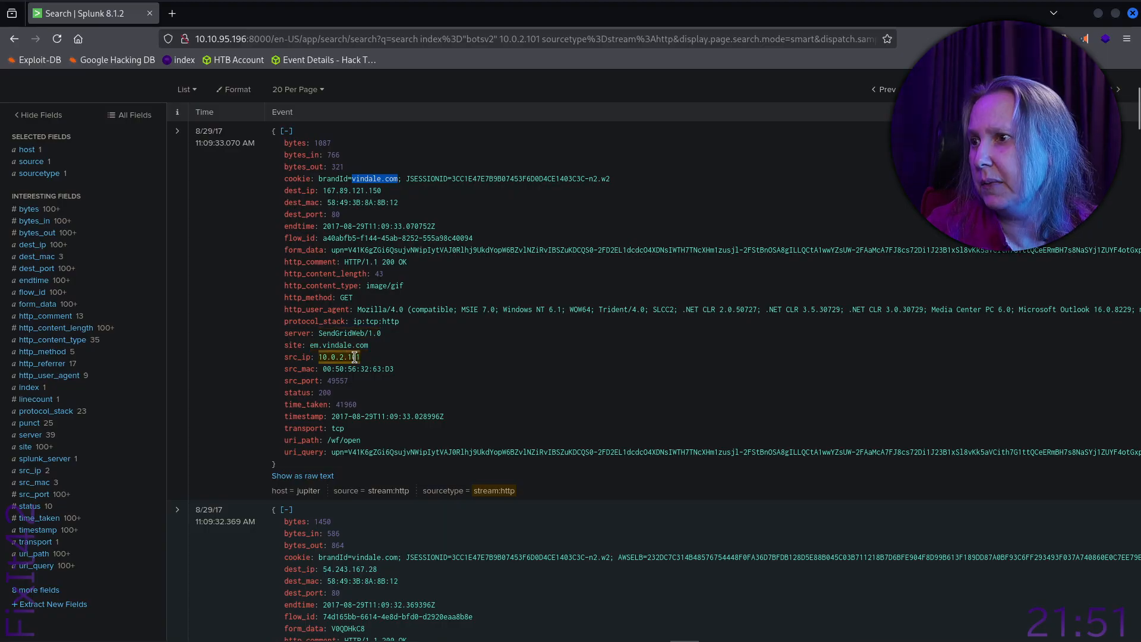
scroll(365, 357, "down", 9)
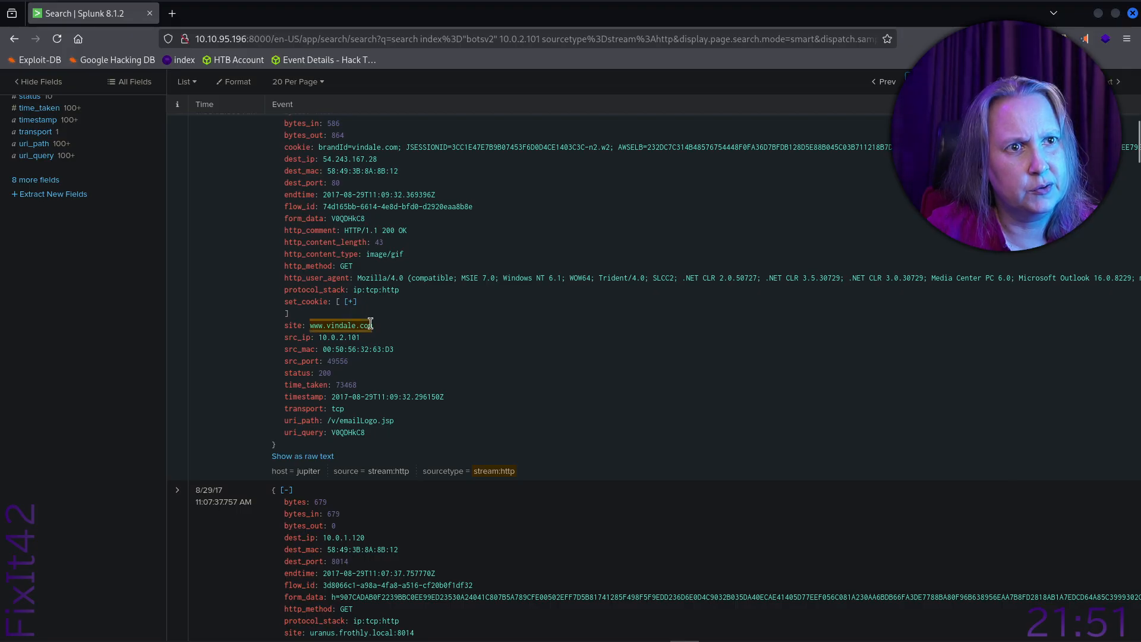
left_click(374, 326)
left_click_drag(374, 326, 309, 326)
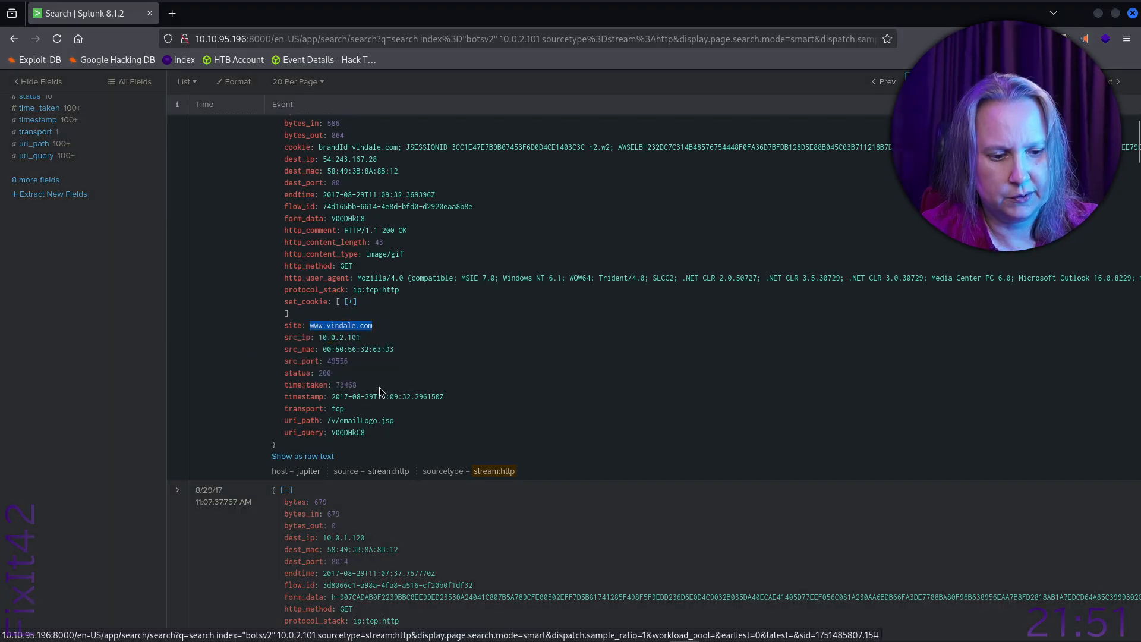
key("alt+Tab")
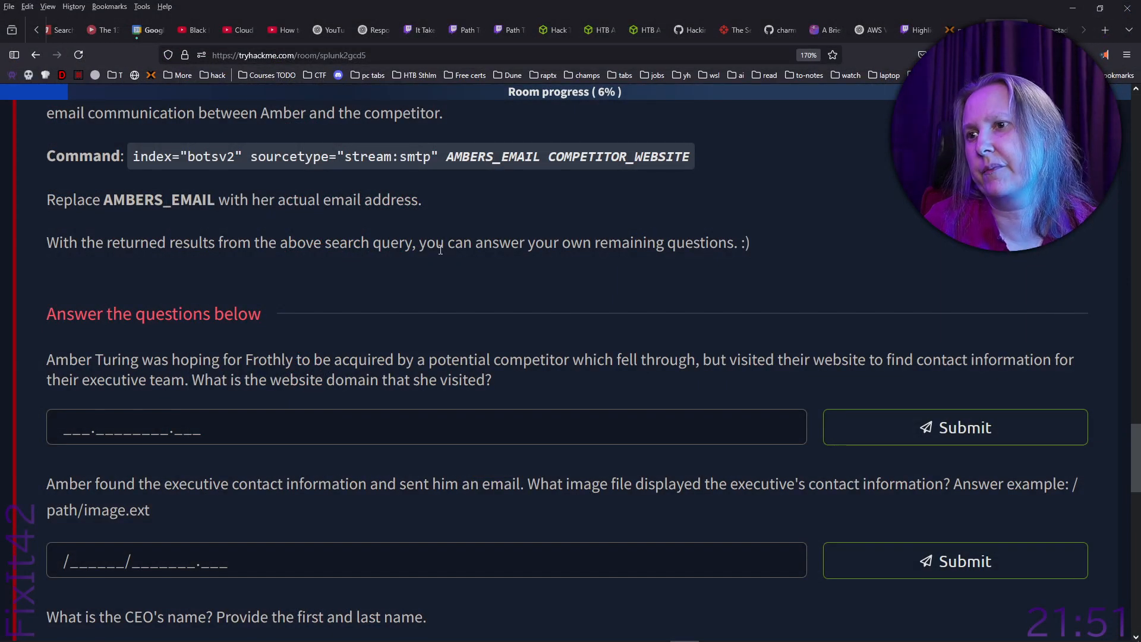
left_click(388, 425)
type("www.vindale..com")
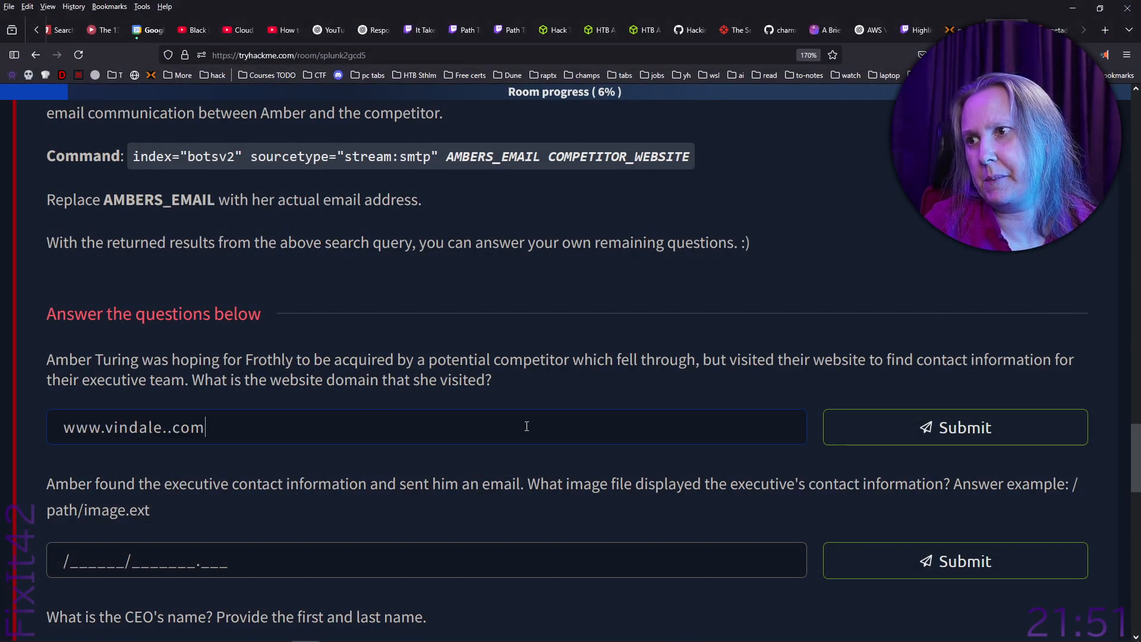
left_click(881, 436)
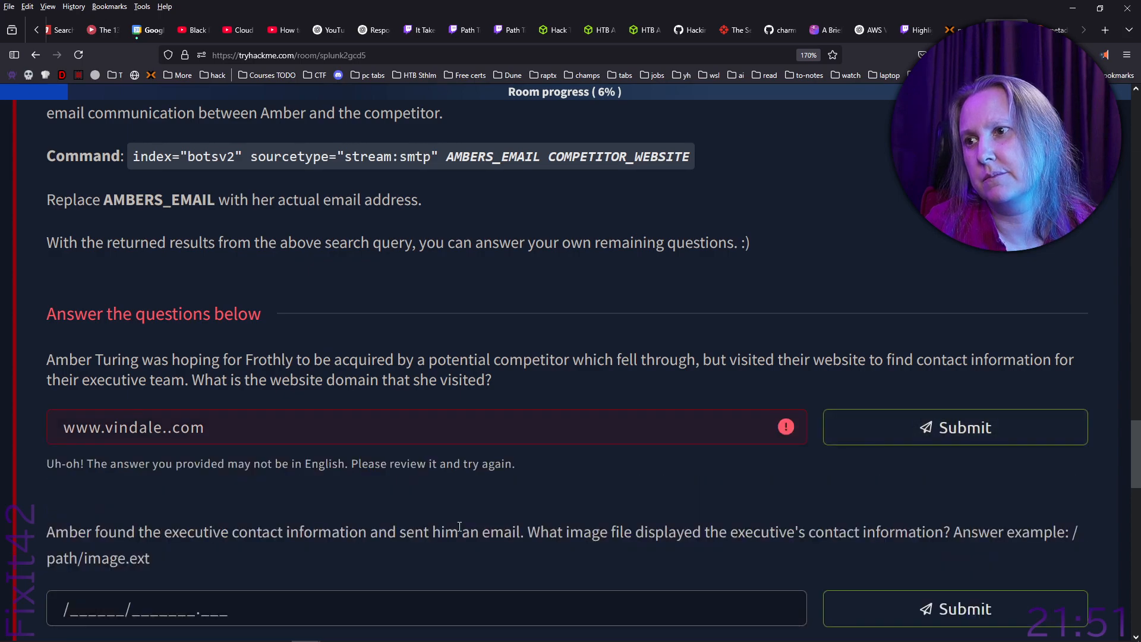
left_click(540, 428)
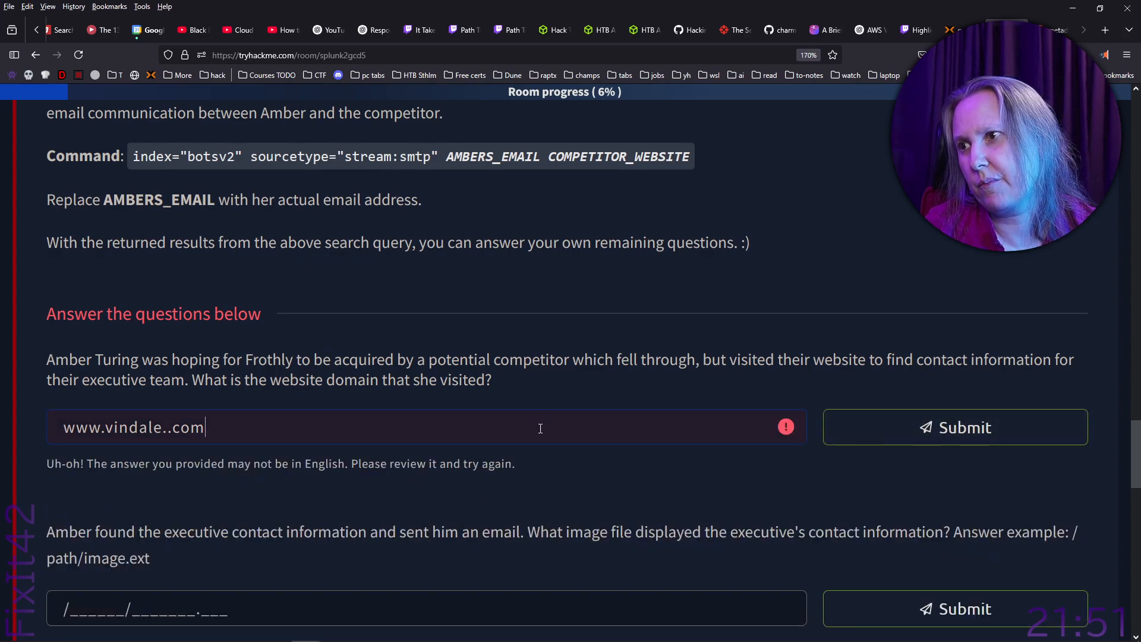
left_click(171, 432)
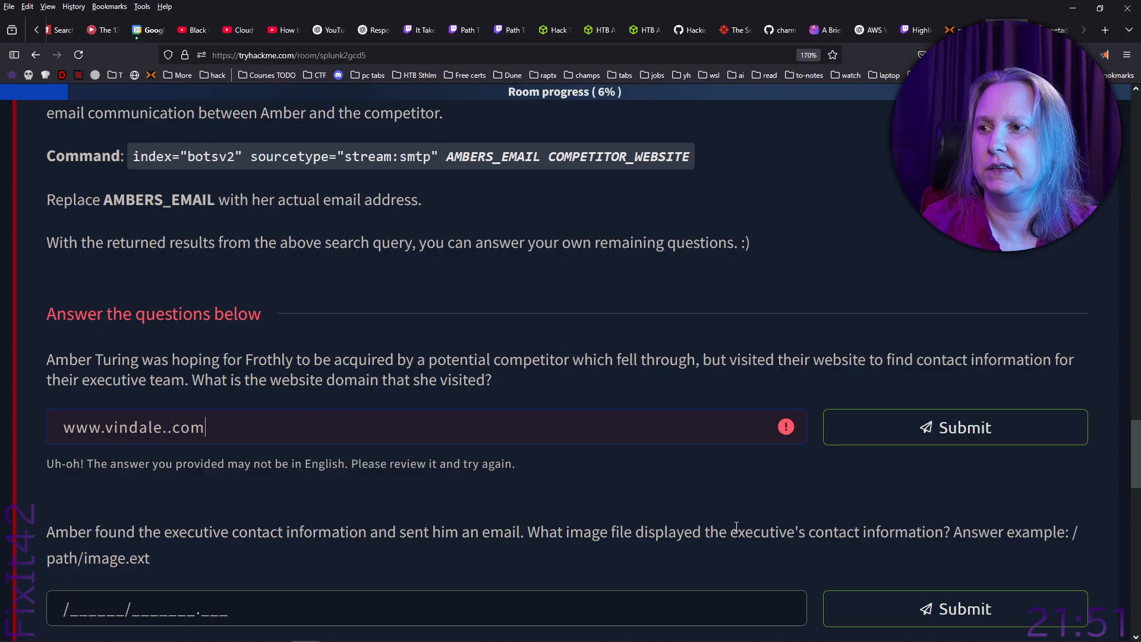
key("BackSpace")
key("BackSpace")
key("BackSpace")
key("BackSpace")
key("BackSpace")
key("BackSpace")
key("BackSpace")
key("BackSpace")
key("BackSpace")
key("BackSpace")
key("BackSpace")
key("BackSpace")
key("BackSpace")
key("BackSpace")
key("BackSpace")
key("BackSpace")
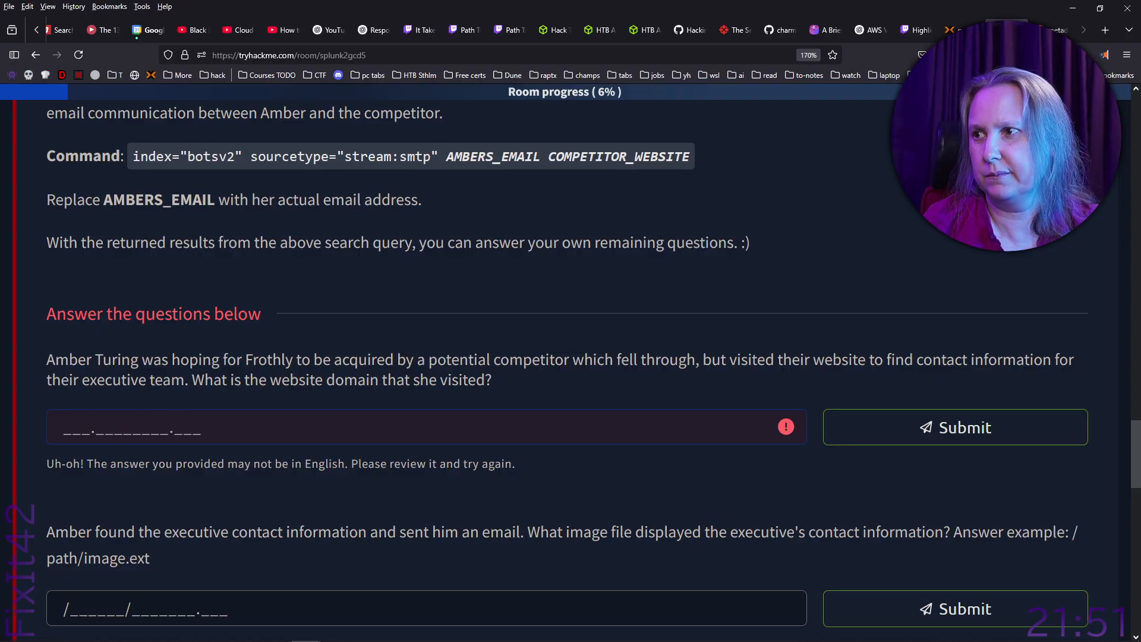
type("www.")
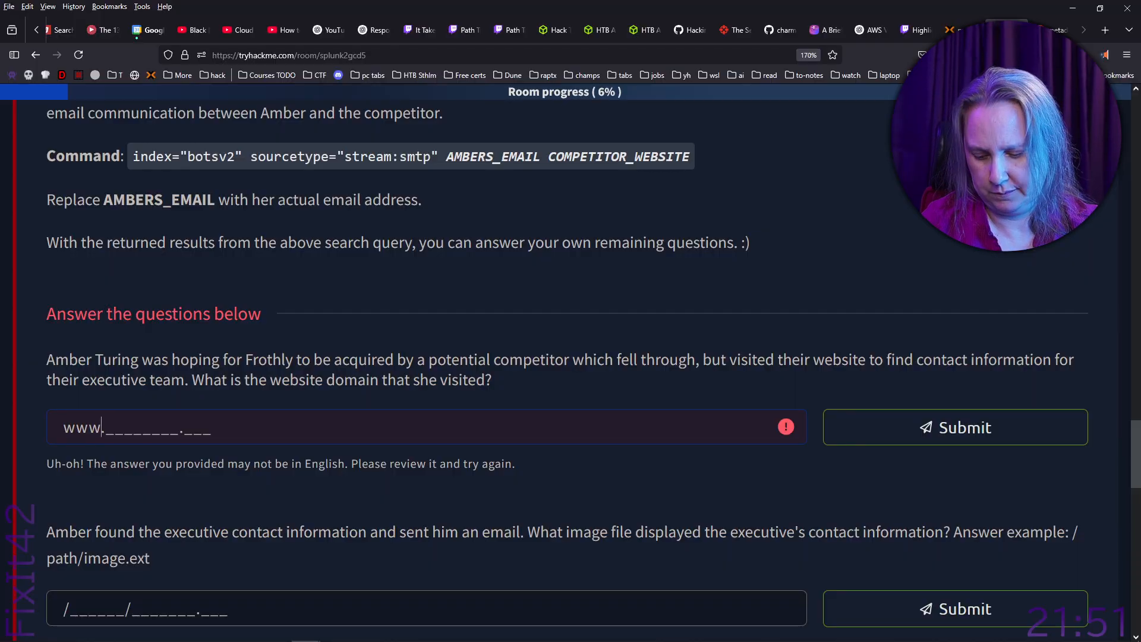
type("vin")
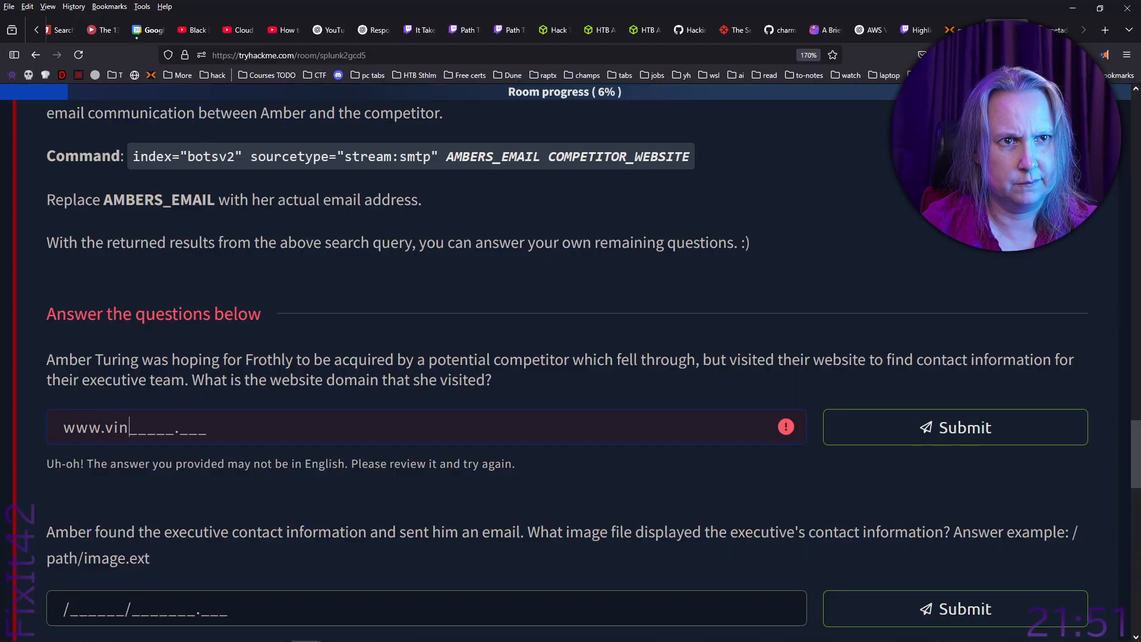
type("dale")
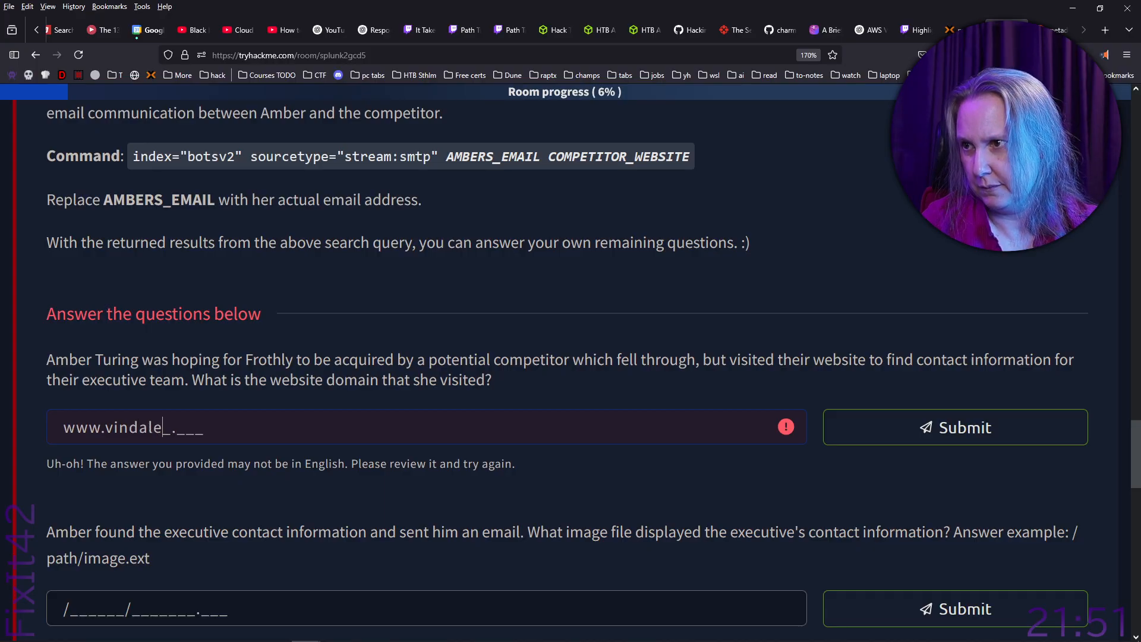
key("BackSpace")
key("BackSpace")
key("BackSpace")
key("BackSpace")
key("BackSpace")
key("BackSpace")
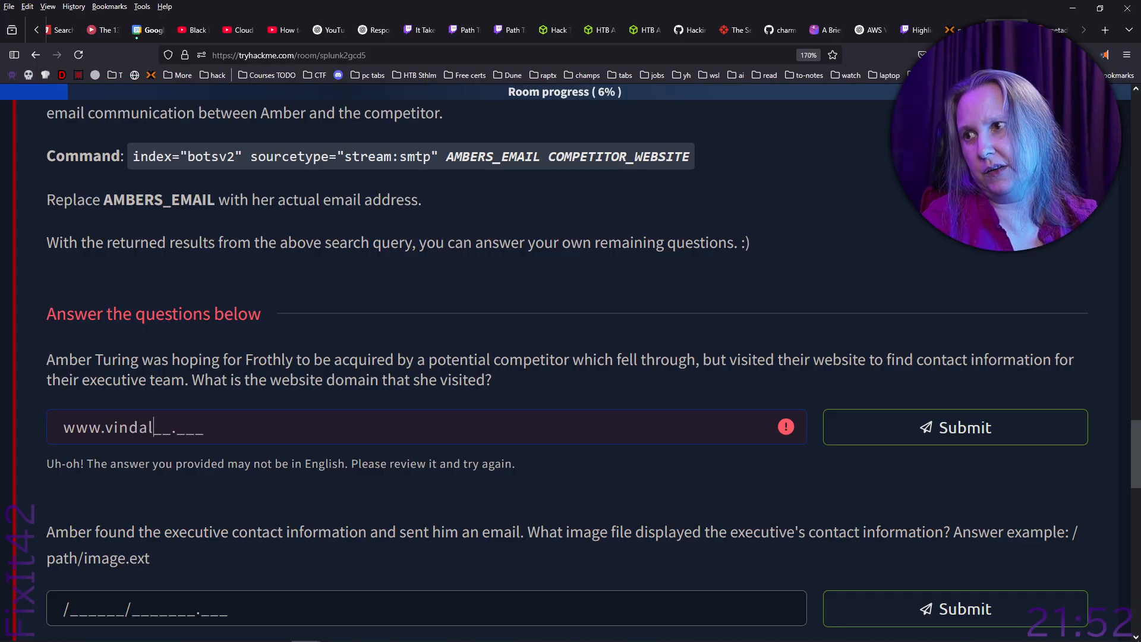
key("BackSpace")
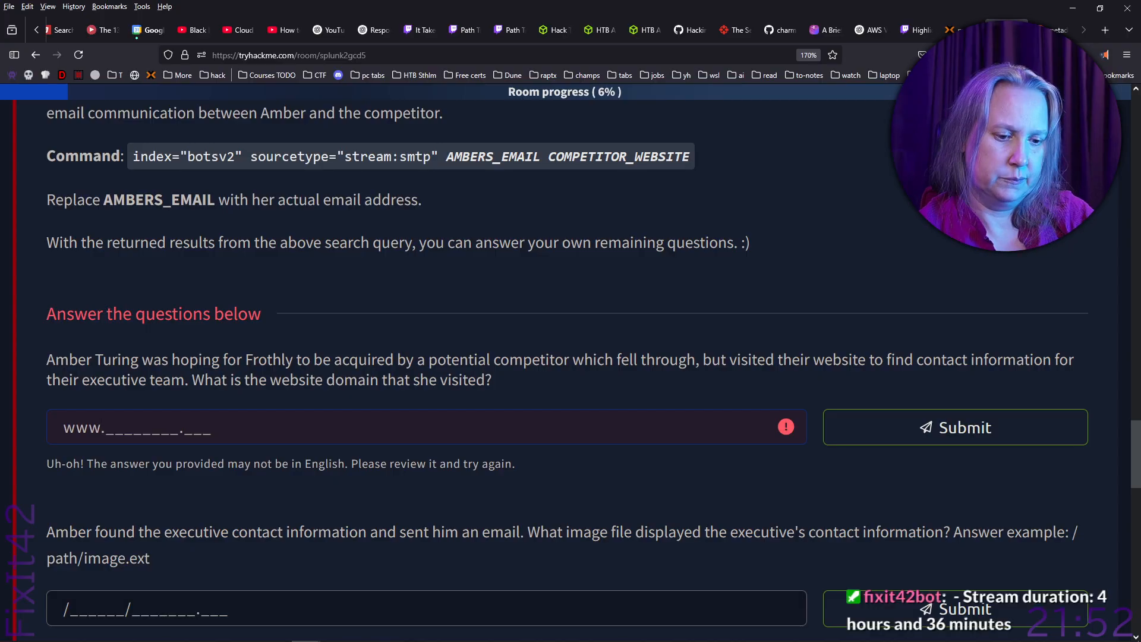
- Switch to Splunk, check the neighbouring HTTP events and list the top values of the site field
key("alt+Tab")
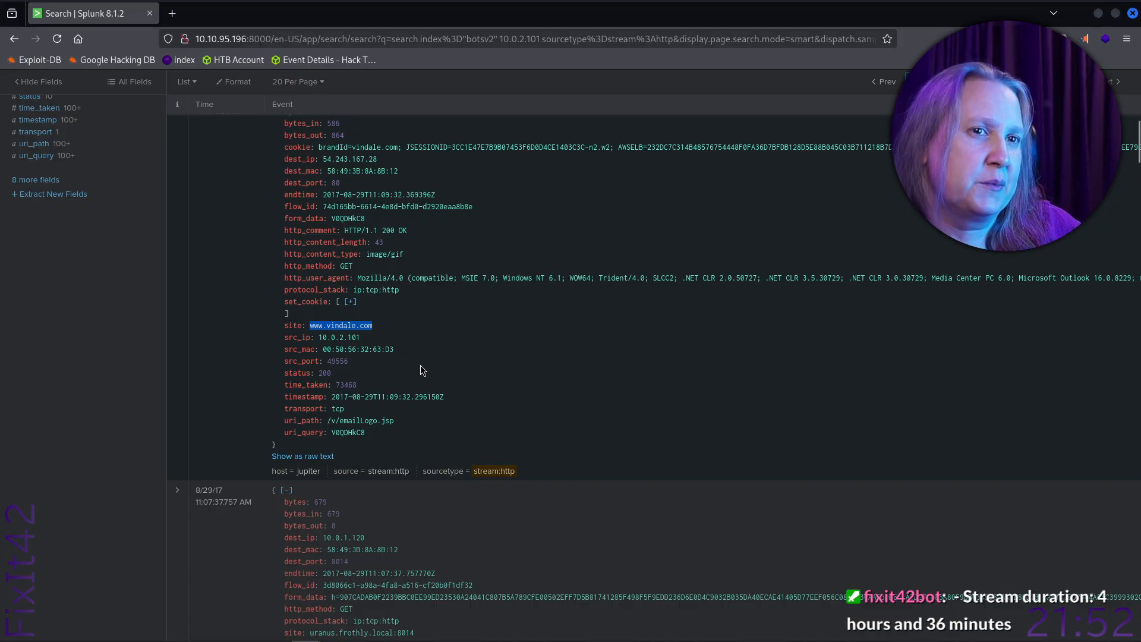
scroll(419, 365, "down", 2)
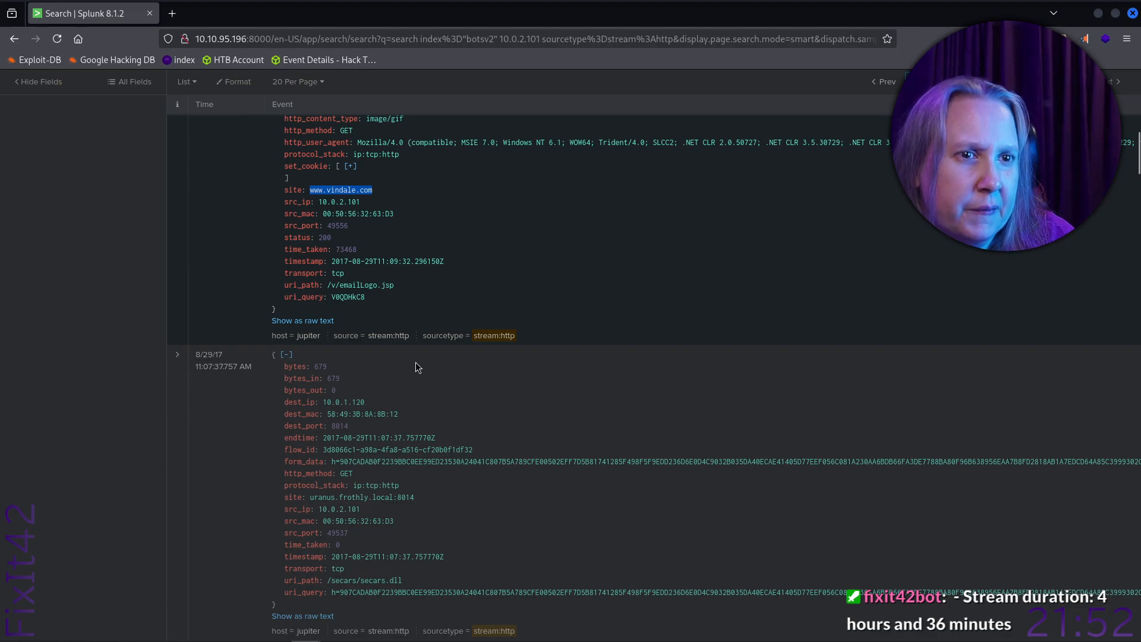
scroll(416, 364, "down", 3)
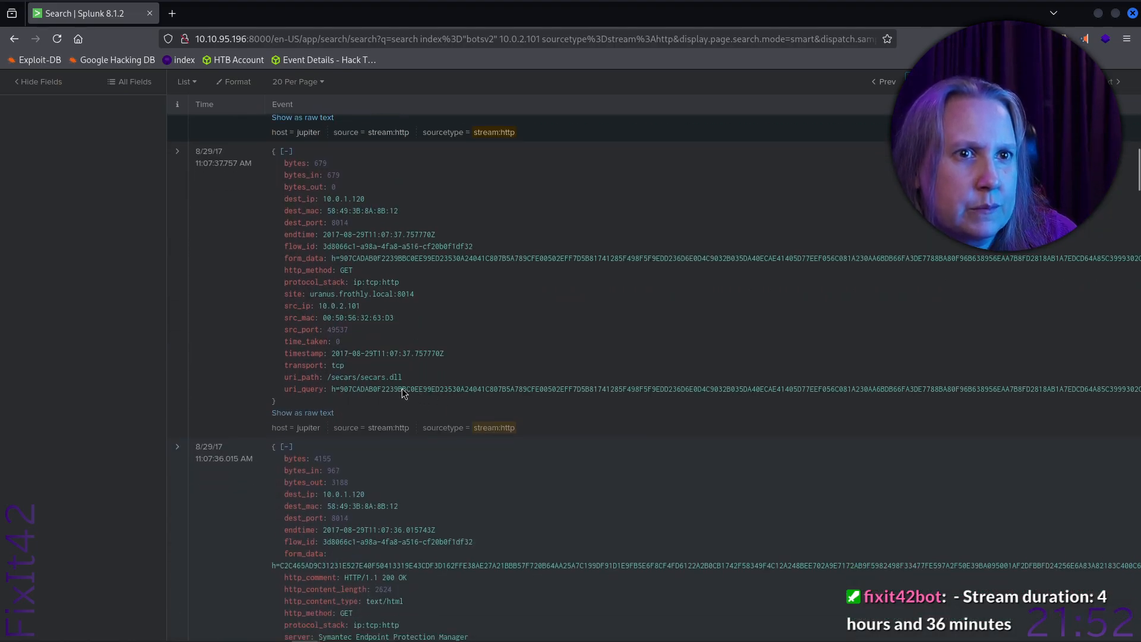
scroll(403, 392, "up", 3)
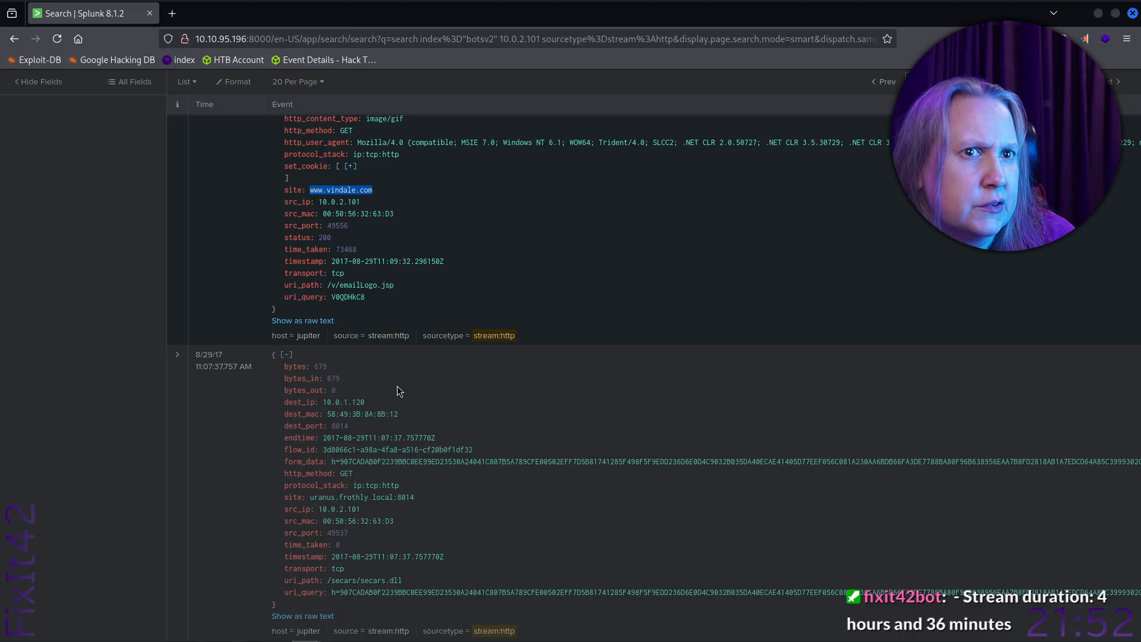
scroll(397, 386, "up", 5)
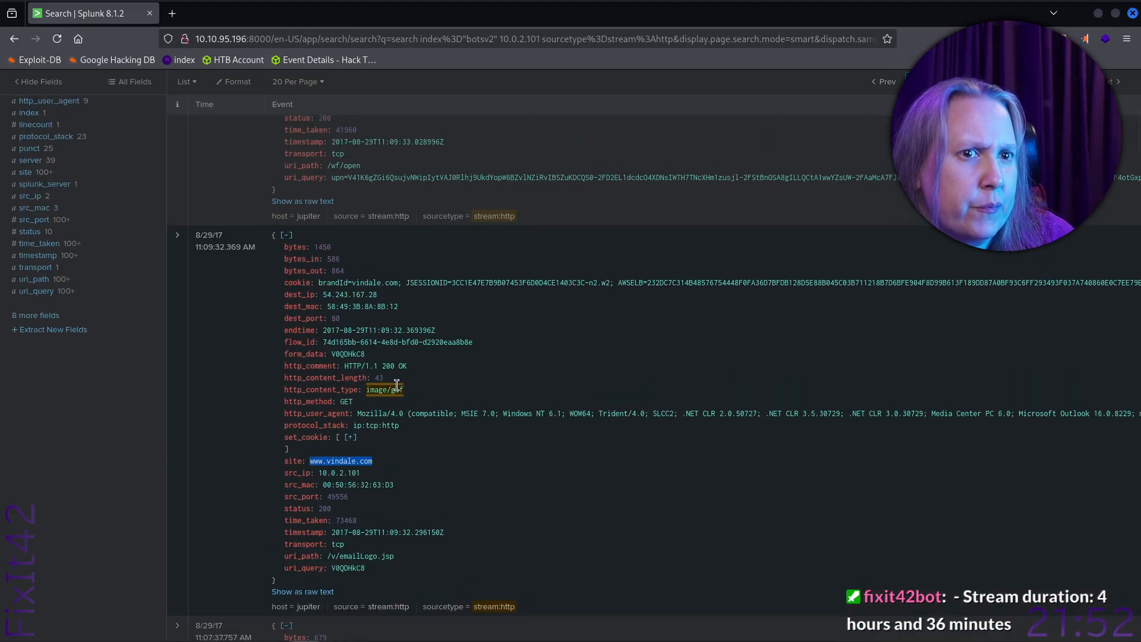
scroll(380, 386, "up", 3)
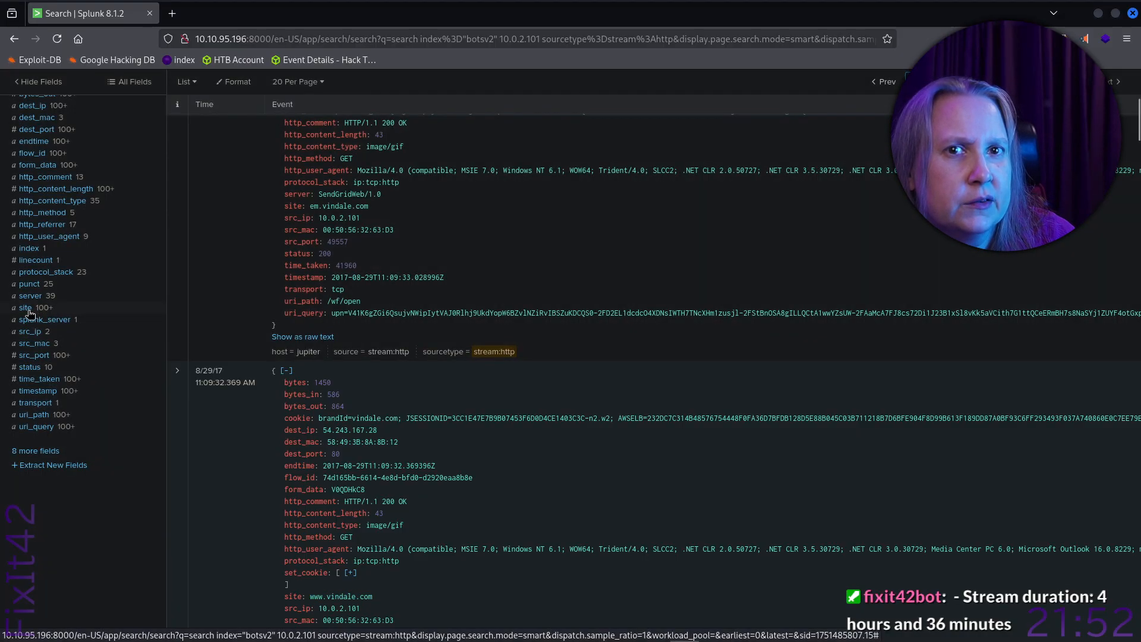
left_click(26, 313)
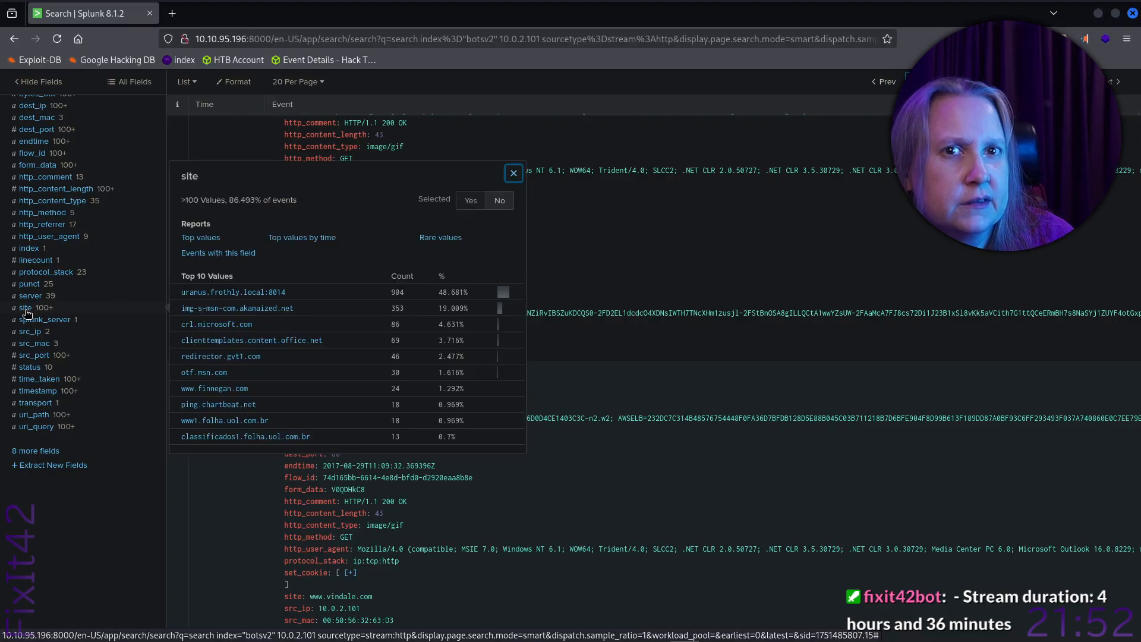
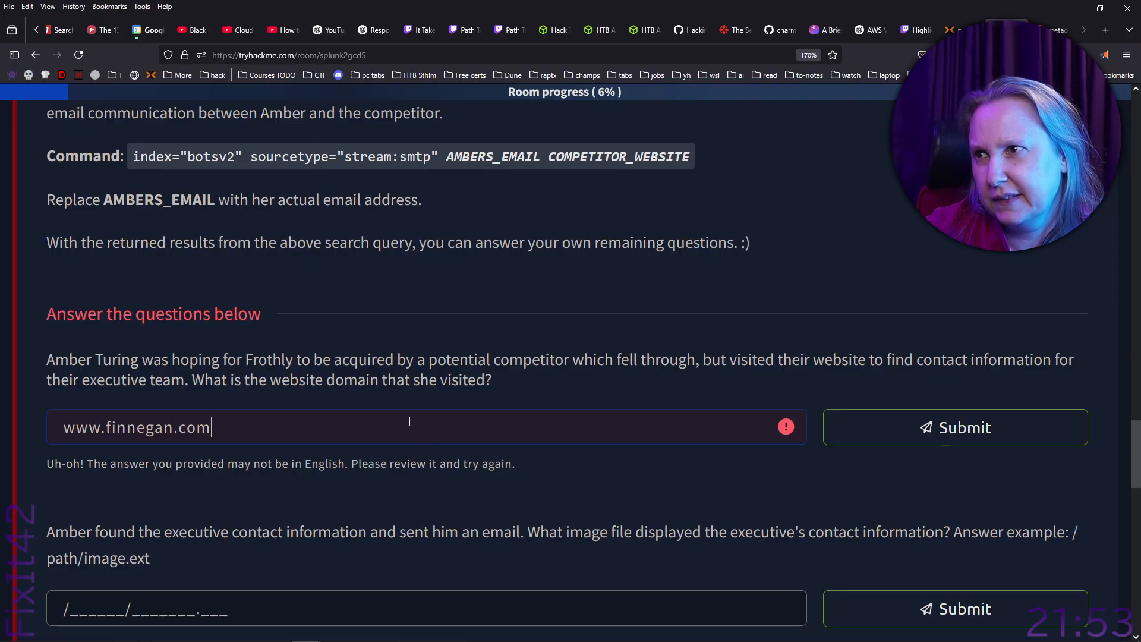
- Switch to the TryHackMe room, reload it and return to the answer field of the website domain question
key("F5")
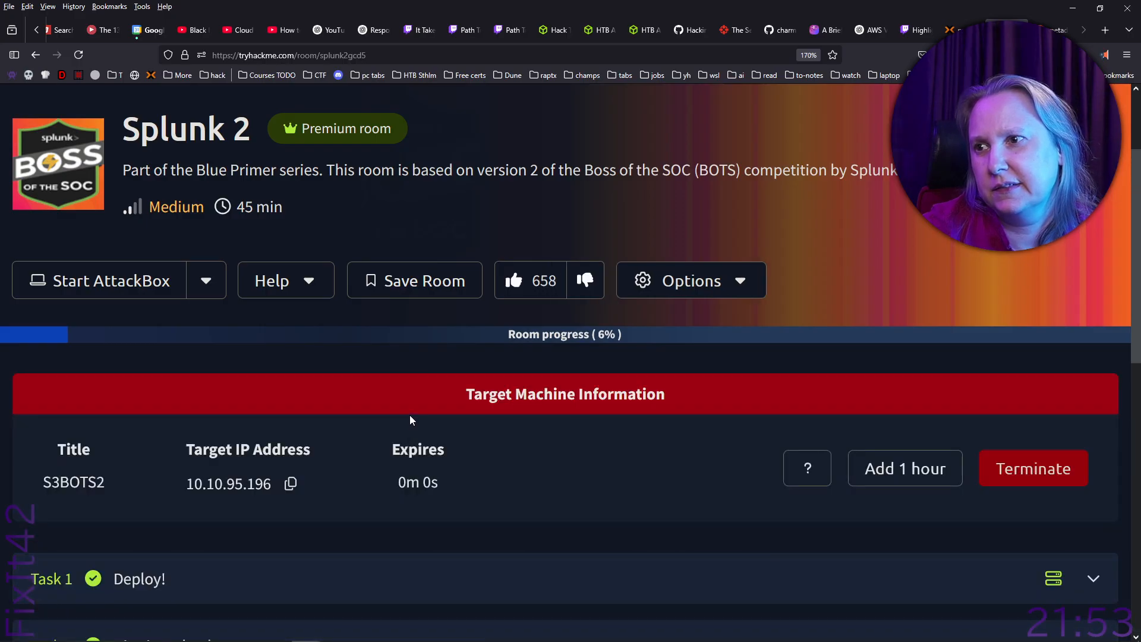
scroll(410, 420, "down", 15)
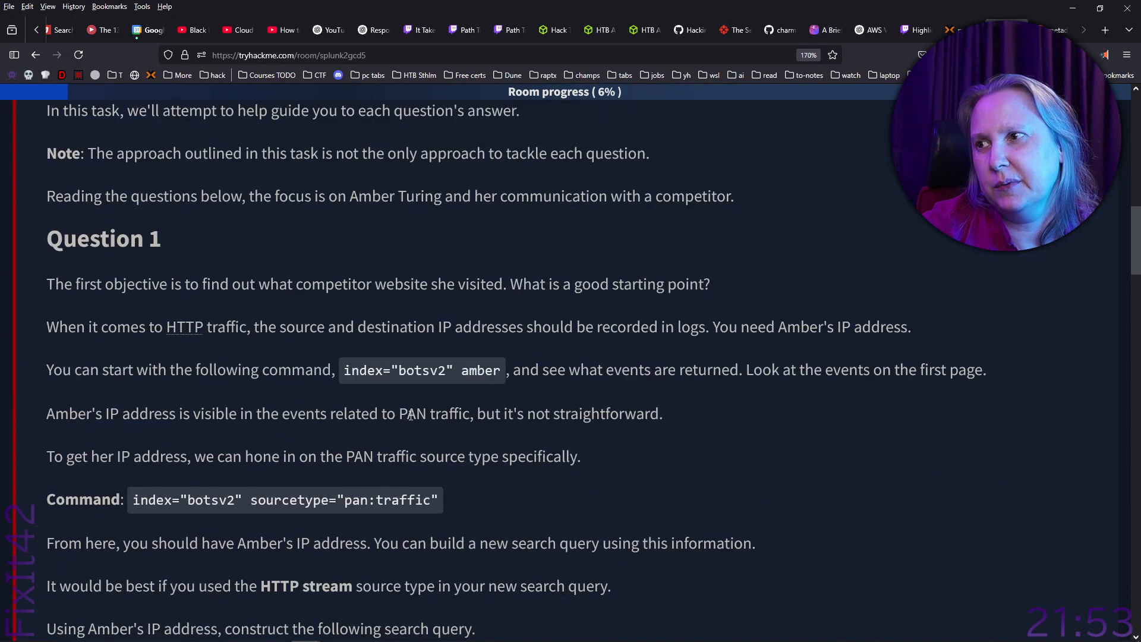
scroll(410, 420, "down", 20)
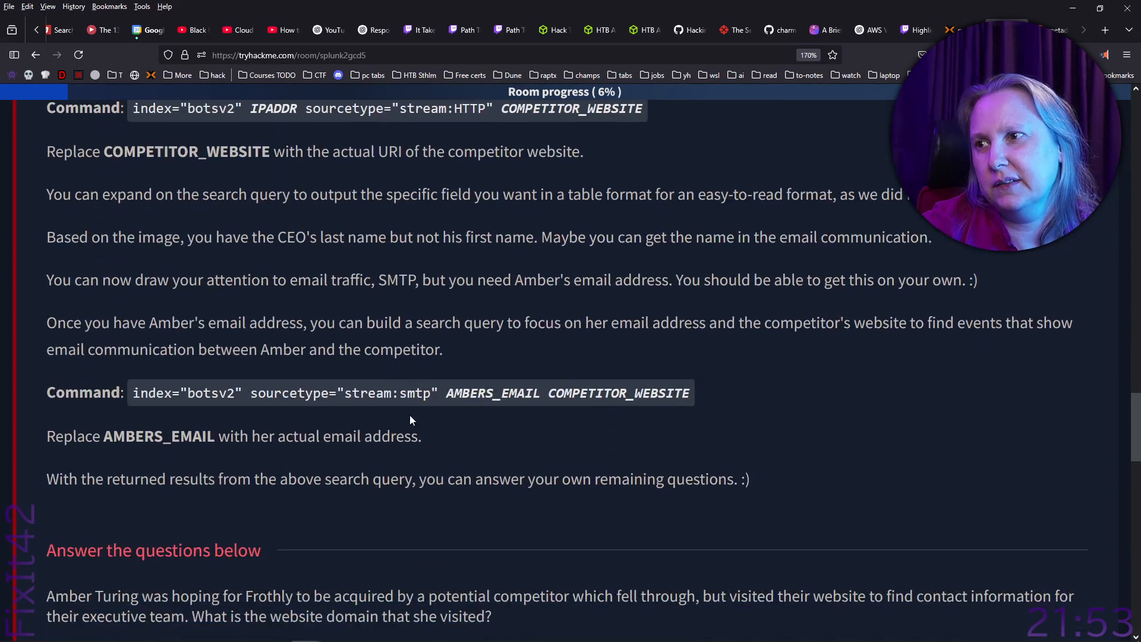
scroll(410, 414, "down", 1)
scroll(410, 415, "up", 1)
left_click(374, 343)
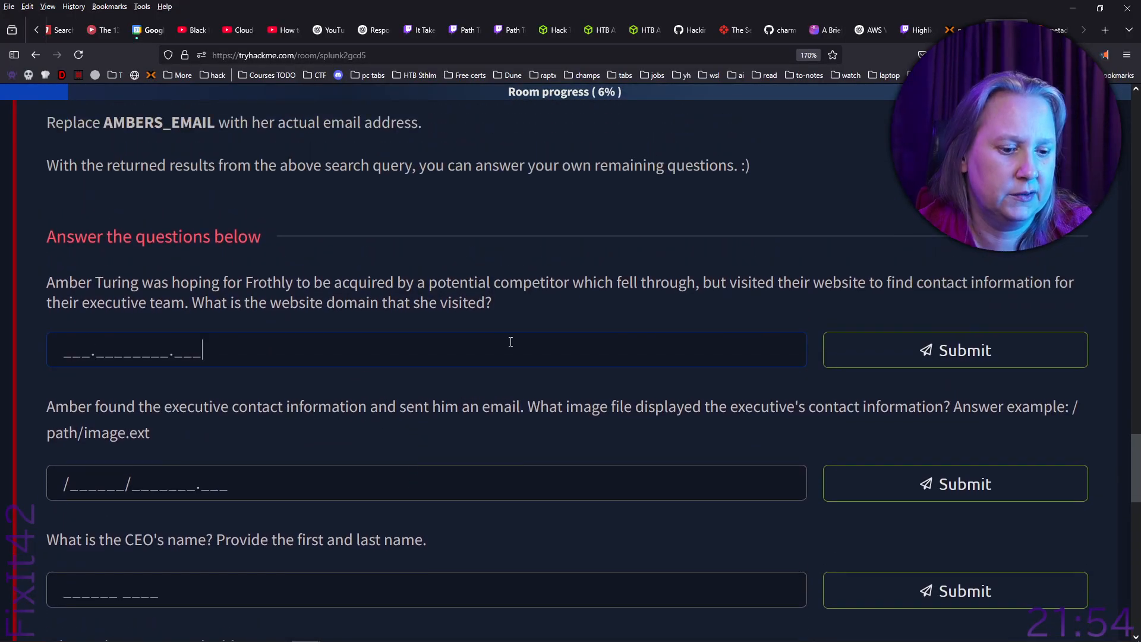
- Switch to Splunk, restrict the search to events with the site field and run it with site="*.com"
key("alt+Tab")
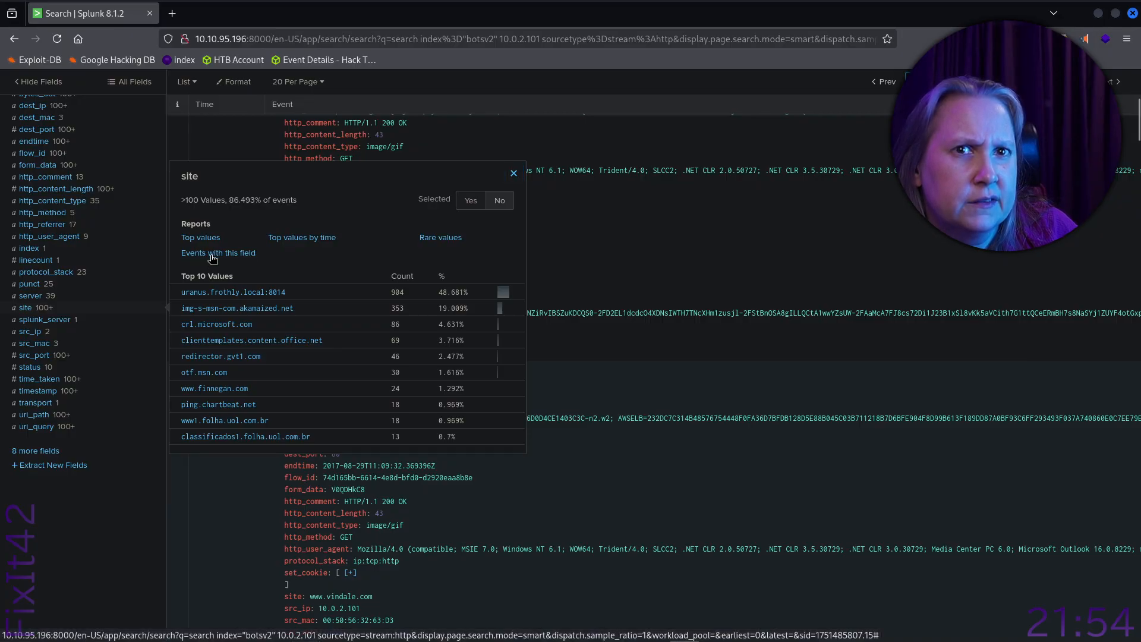
left_click(212, 254)
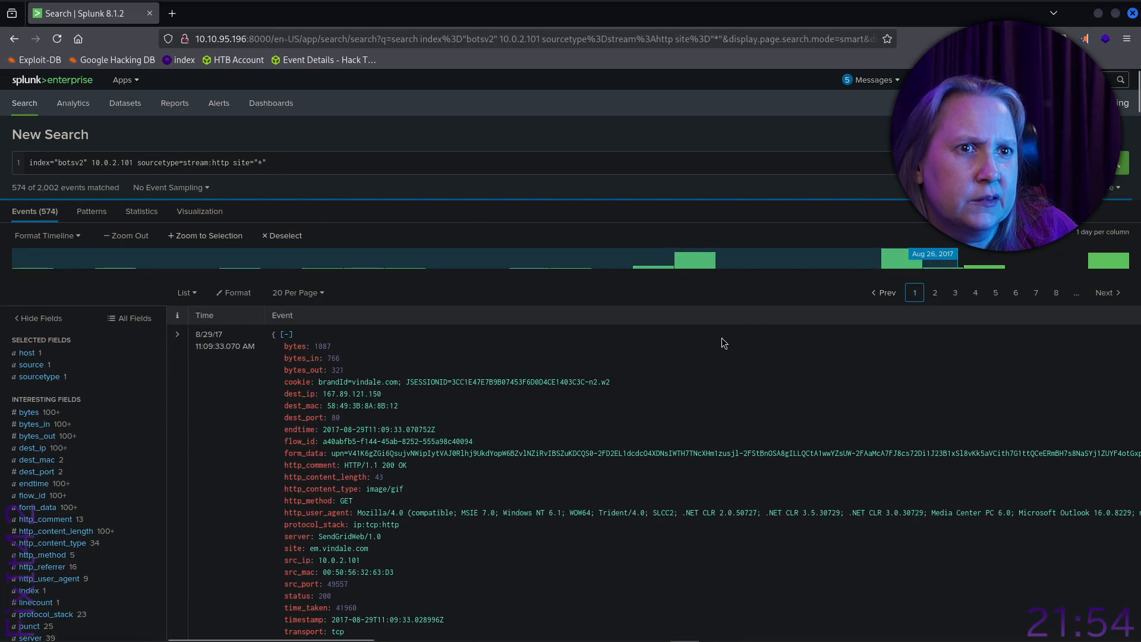
left_click(261, 164)
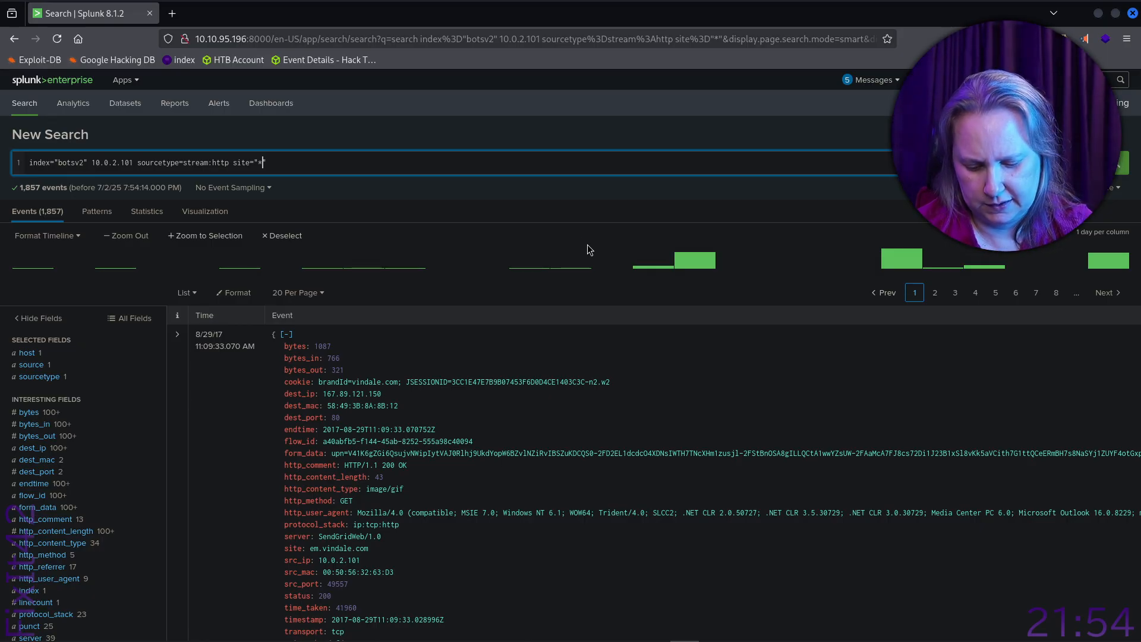
key("BackSpace")
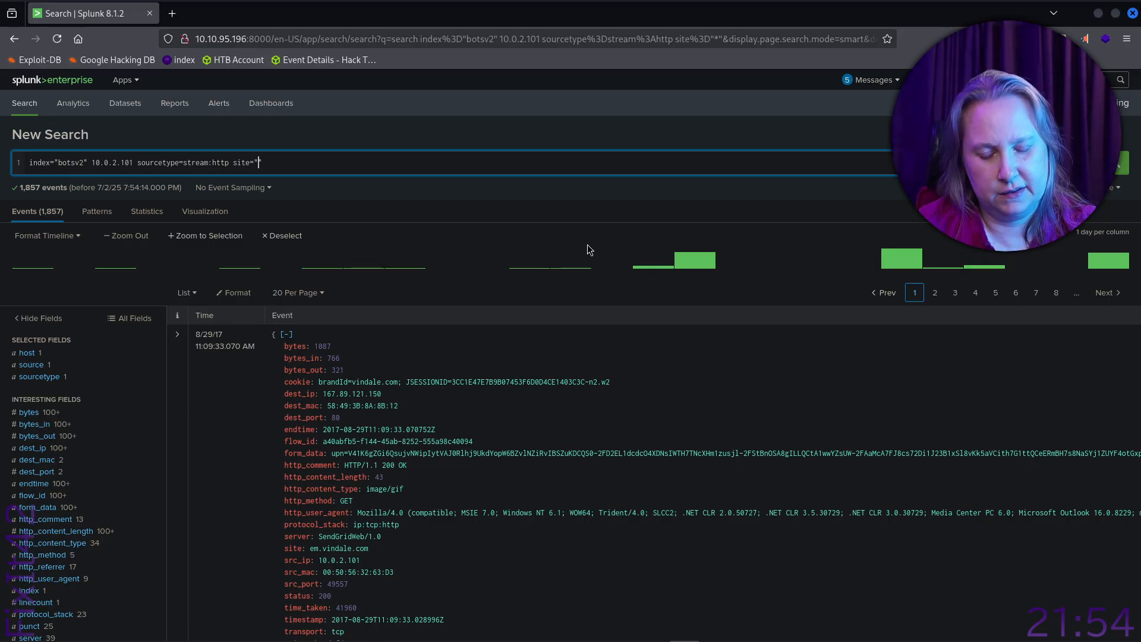
type("*.com")
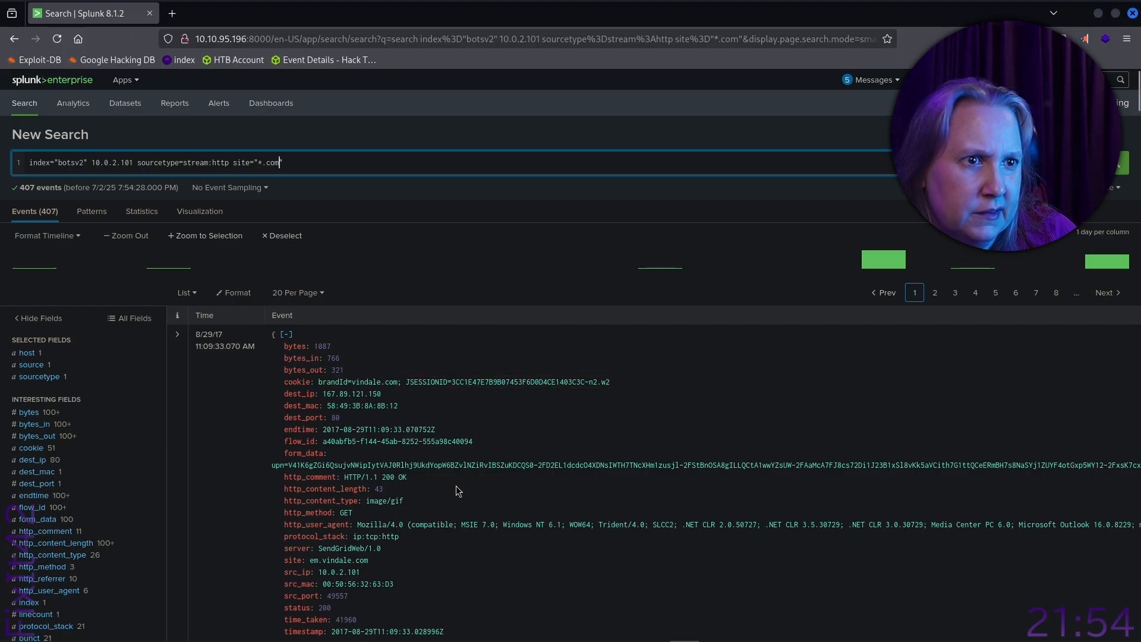
- Examine the site values of the .com HTTP events for a beer competitor's website
scroll(457, 487, "down", 5)
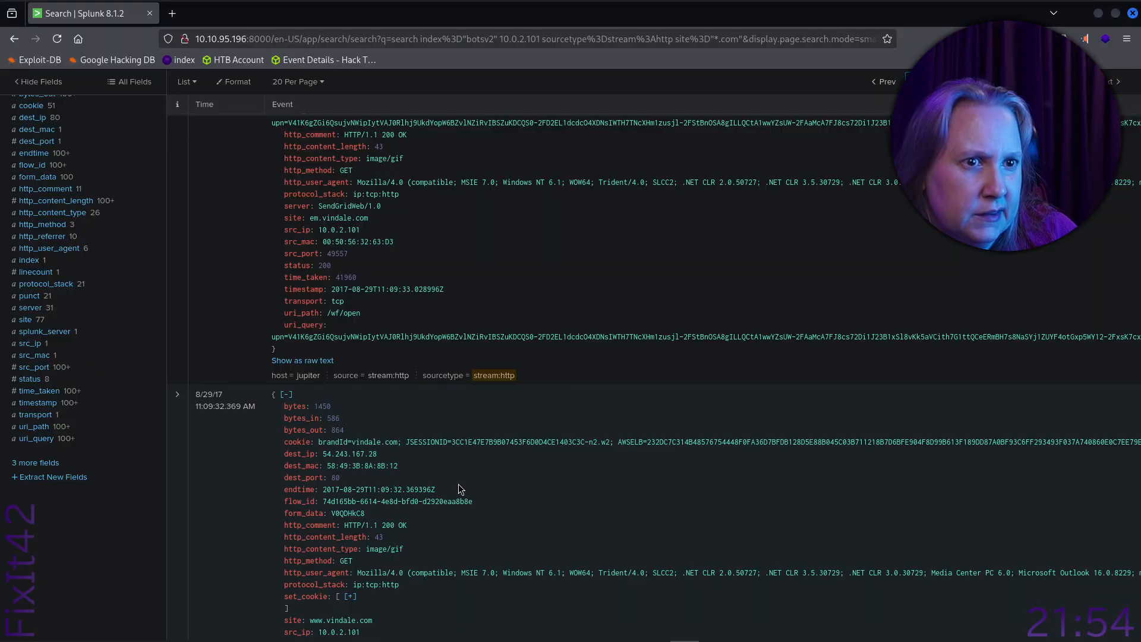
scroll(458, 484, "down", 6)
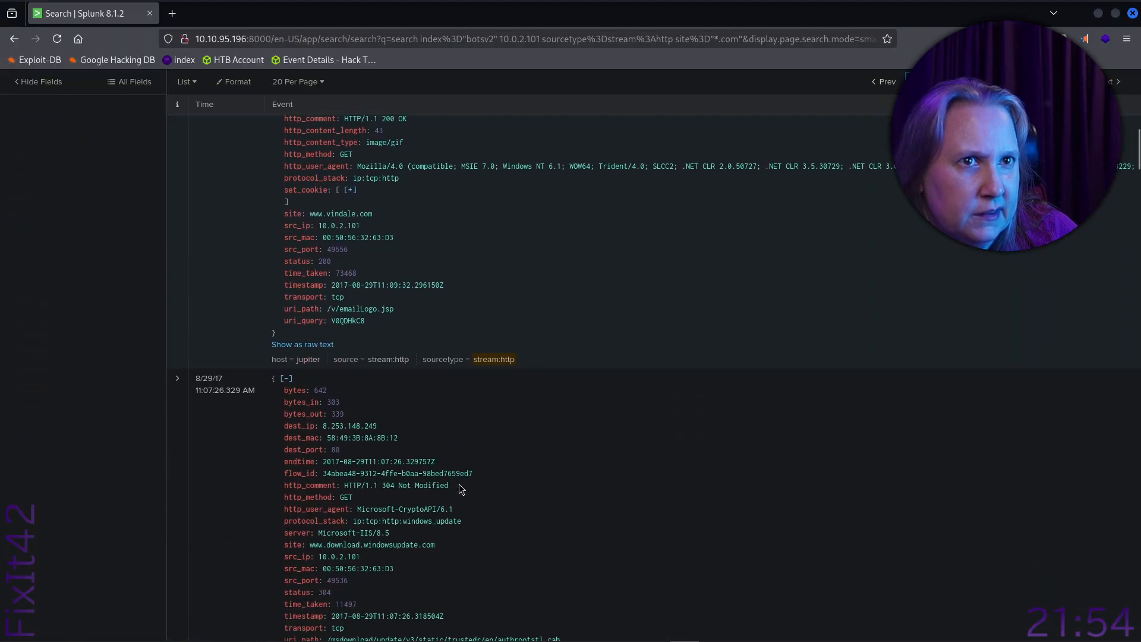
scroll(462, 487, "down", 1)
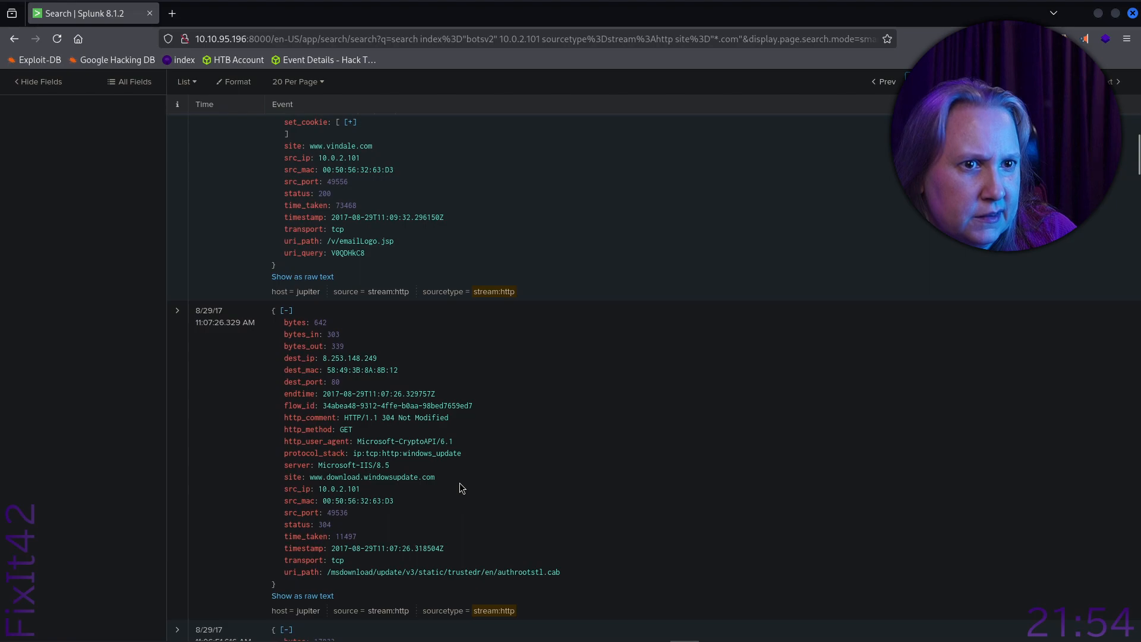
scroll(463, 488, "down", 5)
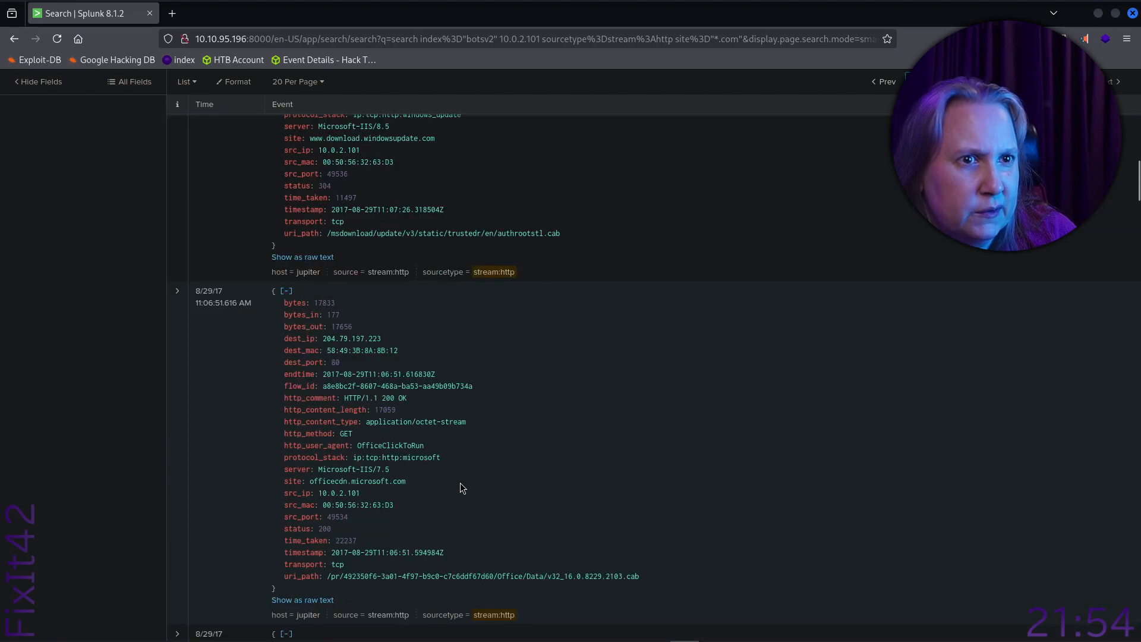
scroll(462, 488, "down", 1)
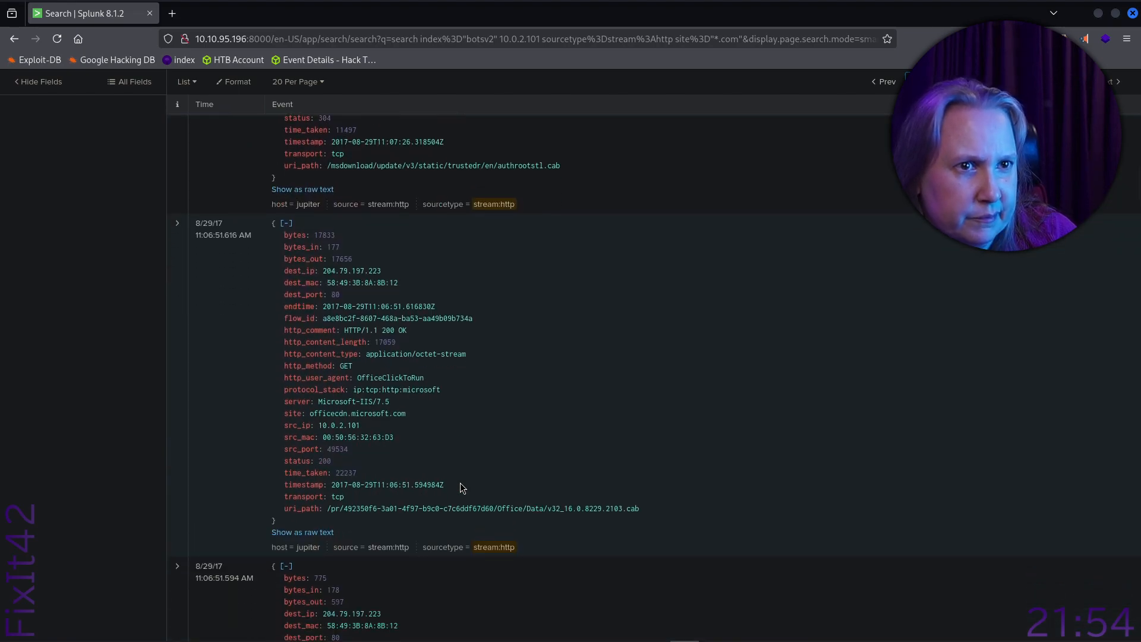
scroll(460, 483, "down", 6)
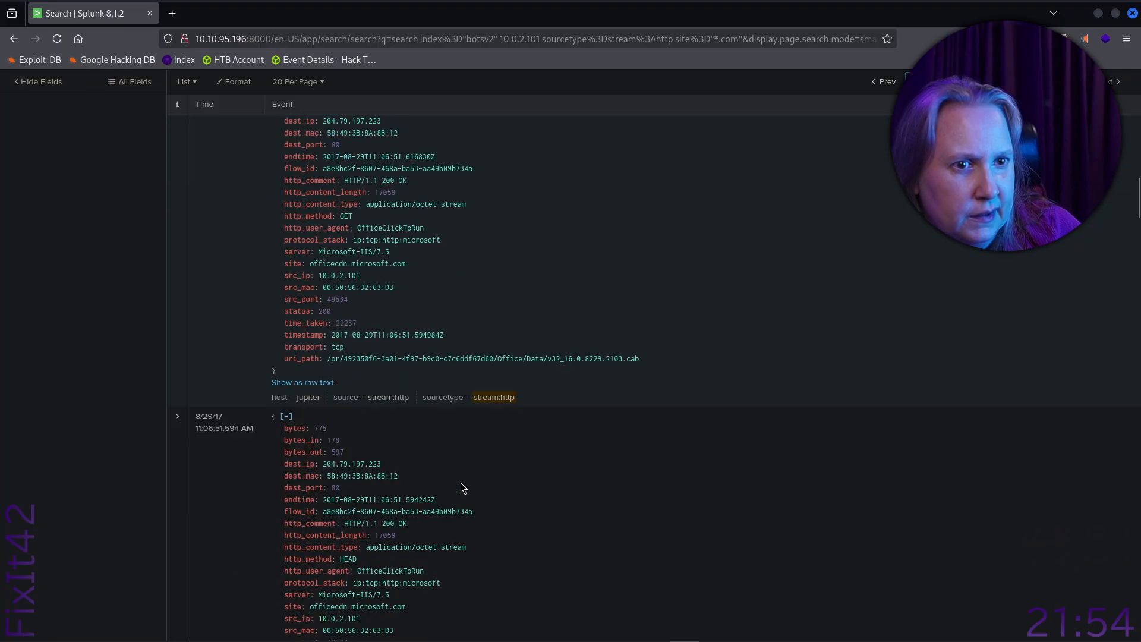
scroll(460, 483, "down", 7)
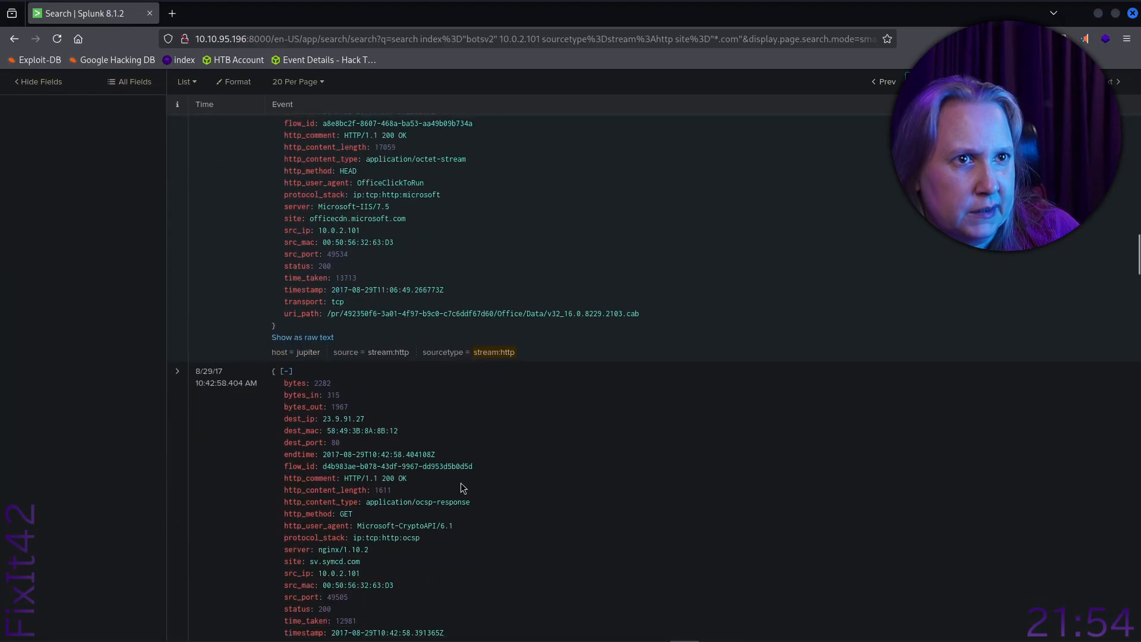
scroll(461, 488, "down", 6)
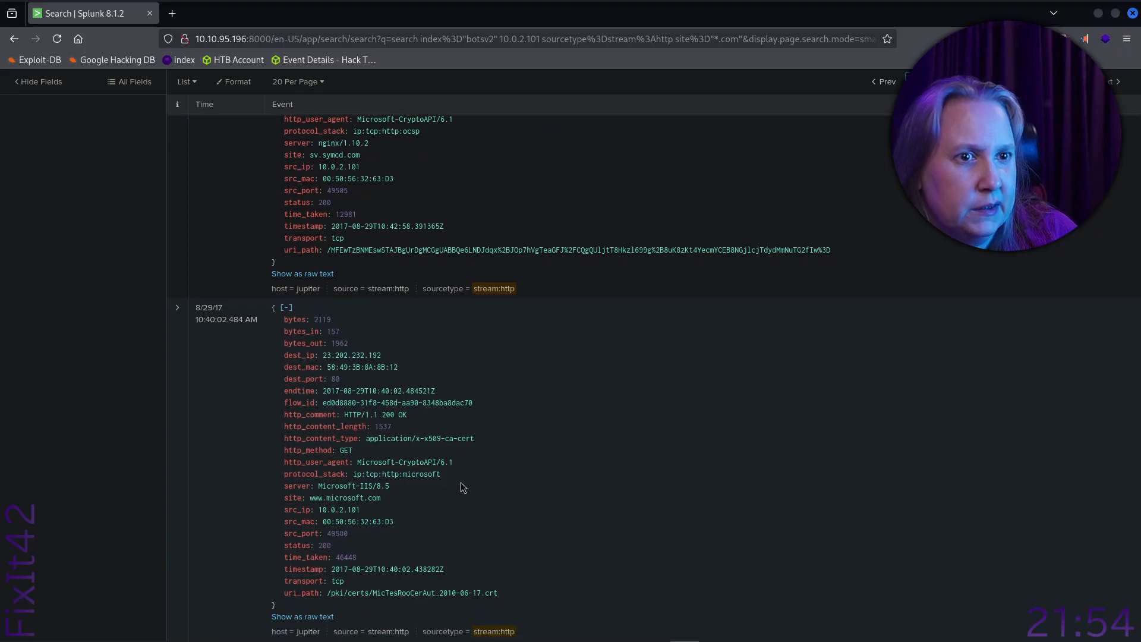
scroll(462, 487, "down", 6)
scroll(463, 487, "down", 1)
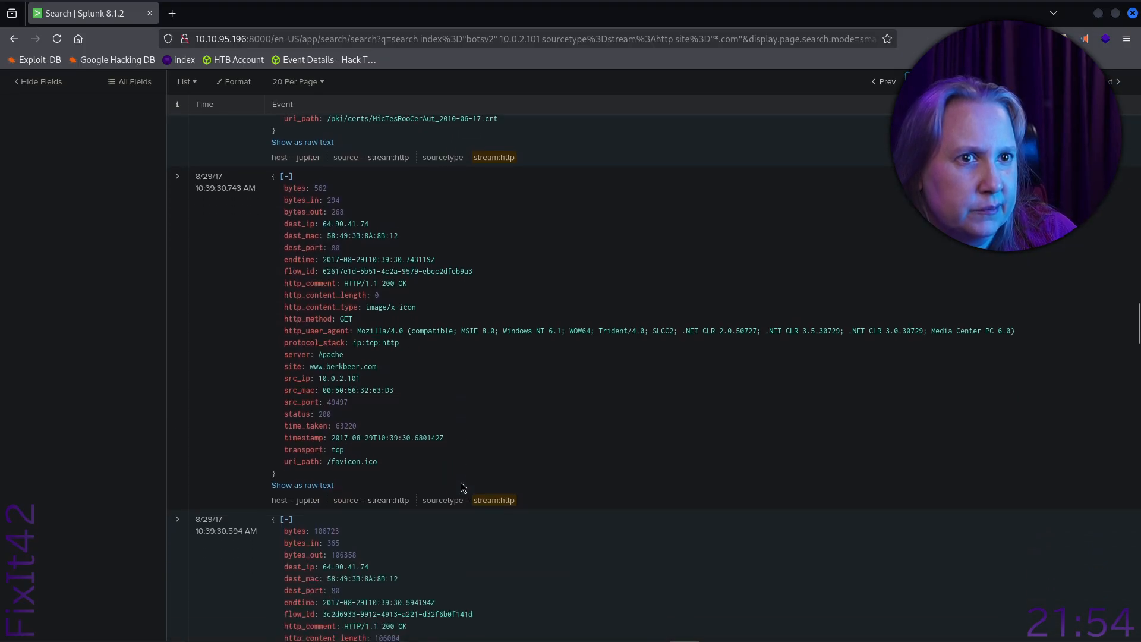
scroll(462, 488, "down", 3)
scroll(460, 481, "up", 3)
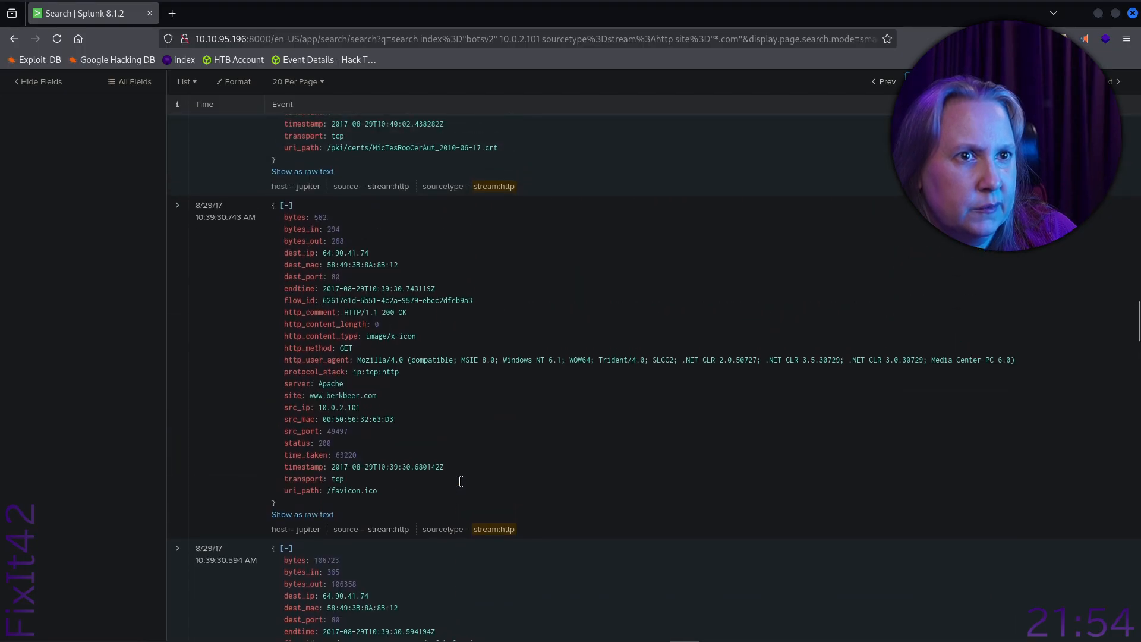
scroll(460, 481, "up", 1)
left_click_drag(386, 434, 309, 435)
right_click(336, 435)
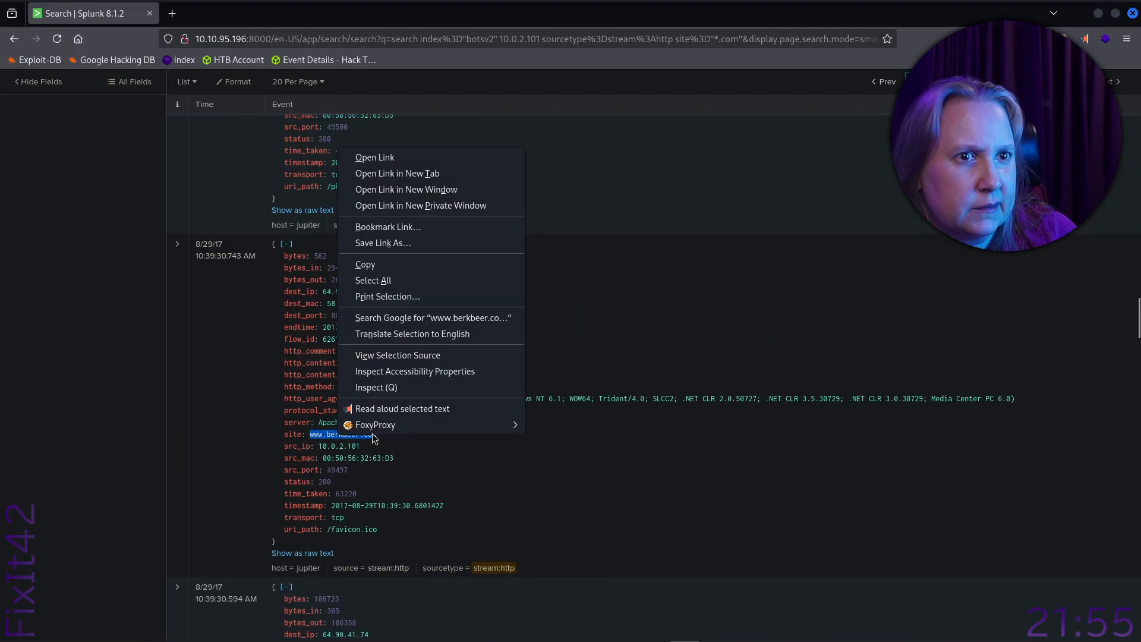
left_click(434, 264)
key("alt+Tab")
left_click(760, 355)
key("ctrl+v")
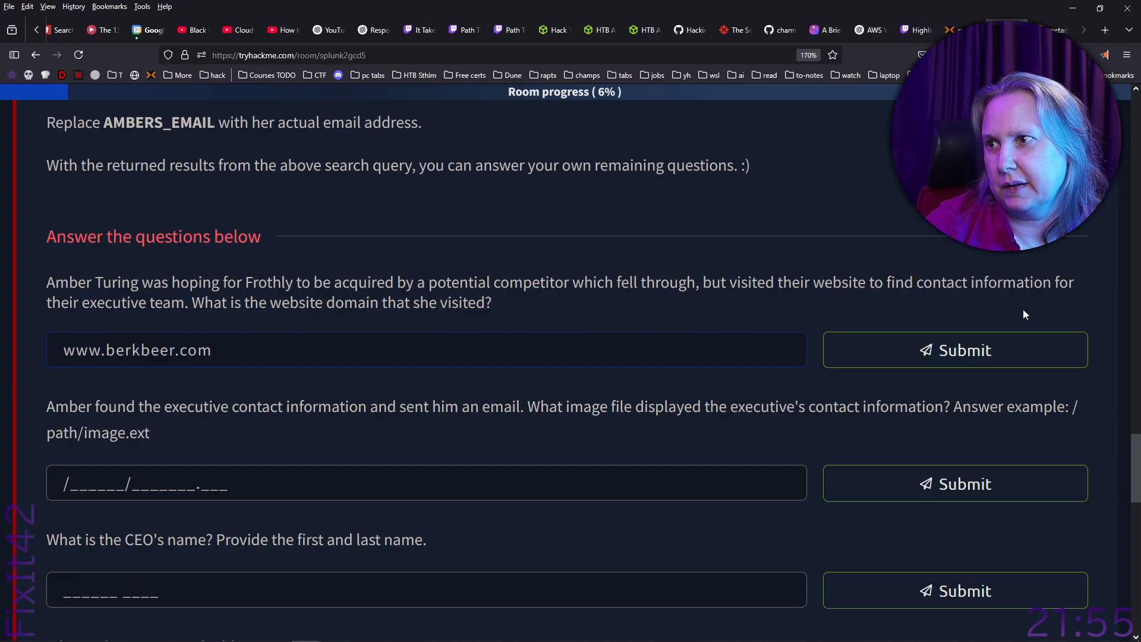
left_click(936, 351)
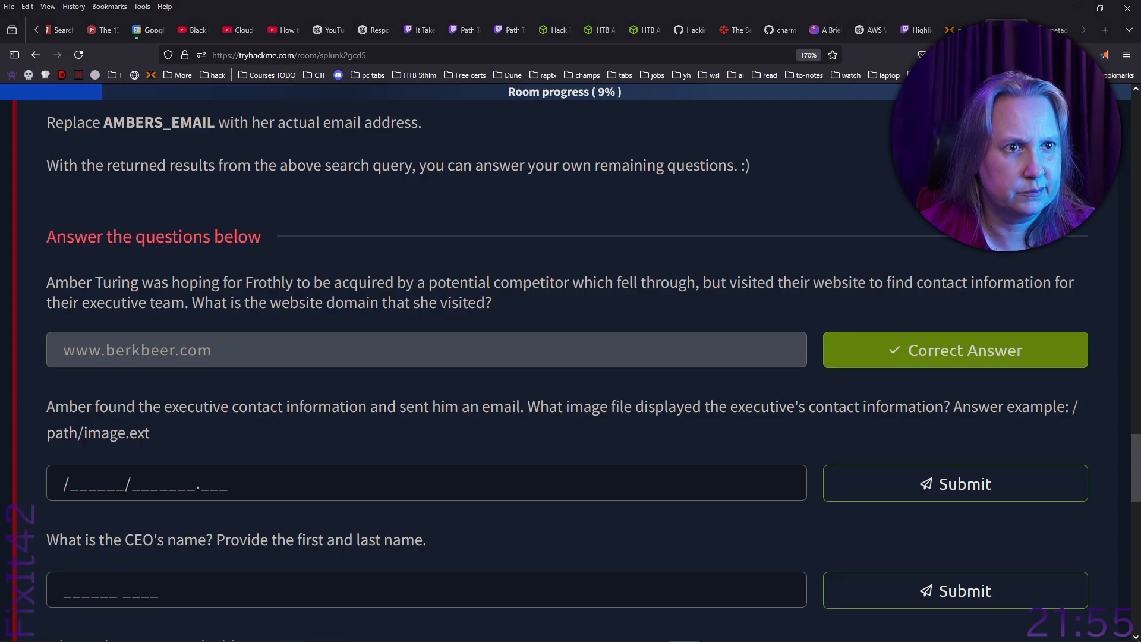
- Switch to Splunk and search the botsv2 index for 10.0.2.101 events containing berkbeer.com, without the source type and site filters
key("alt+Tab")
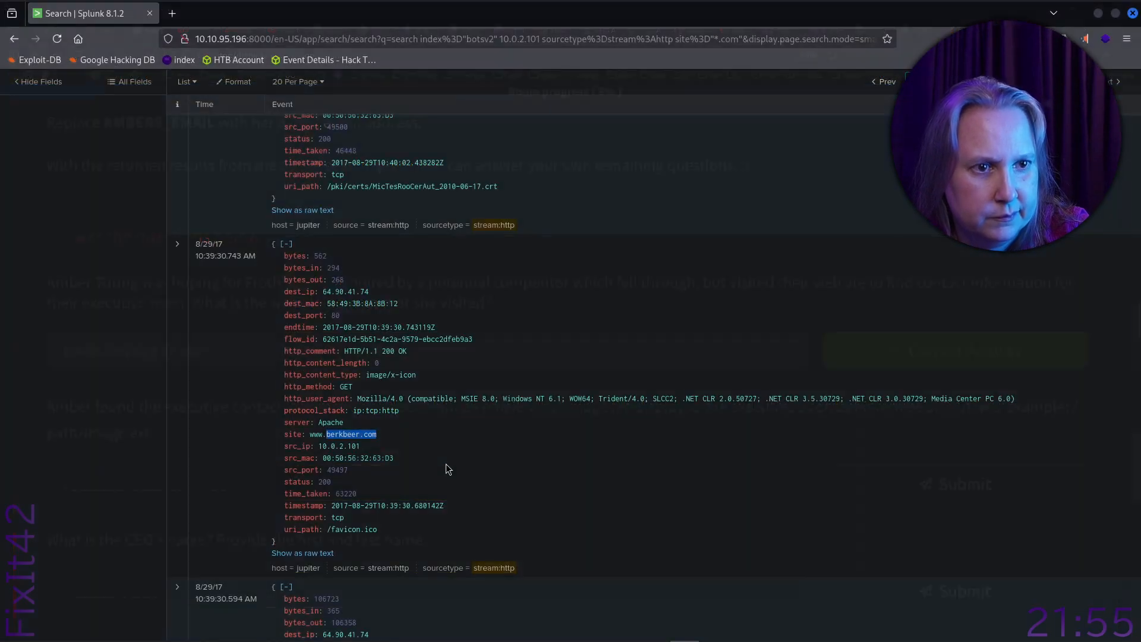
scroll(447, 365, "up", 20)
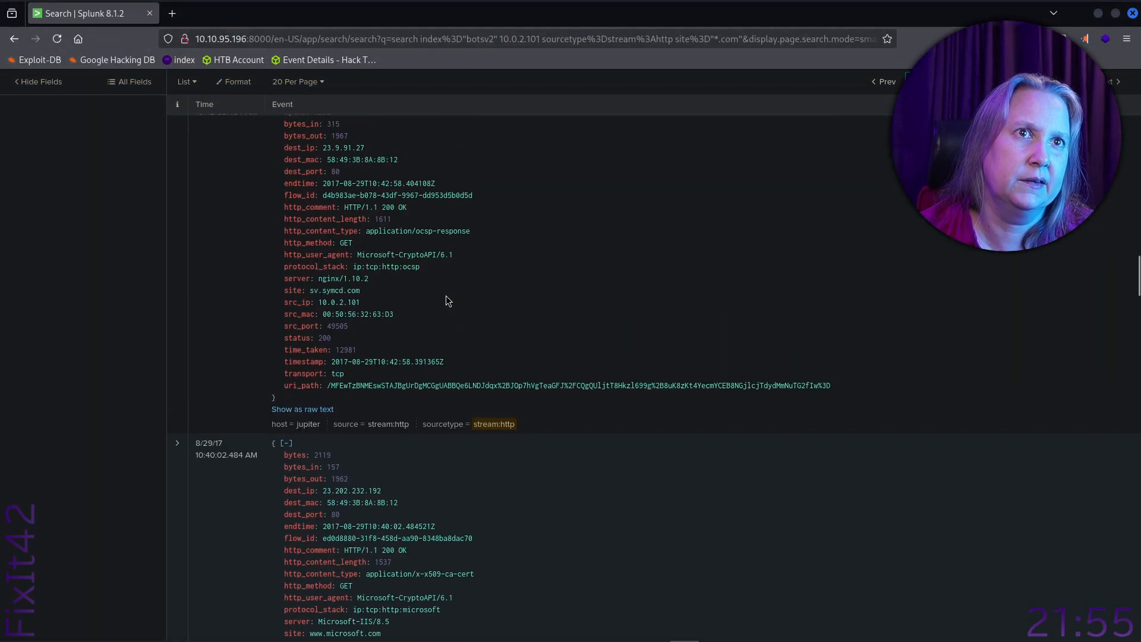
scroll(189, 253, "up", 10)
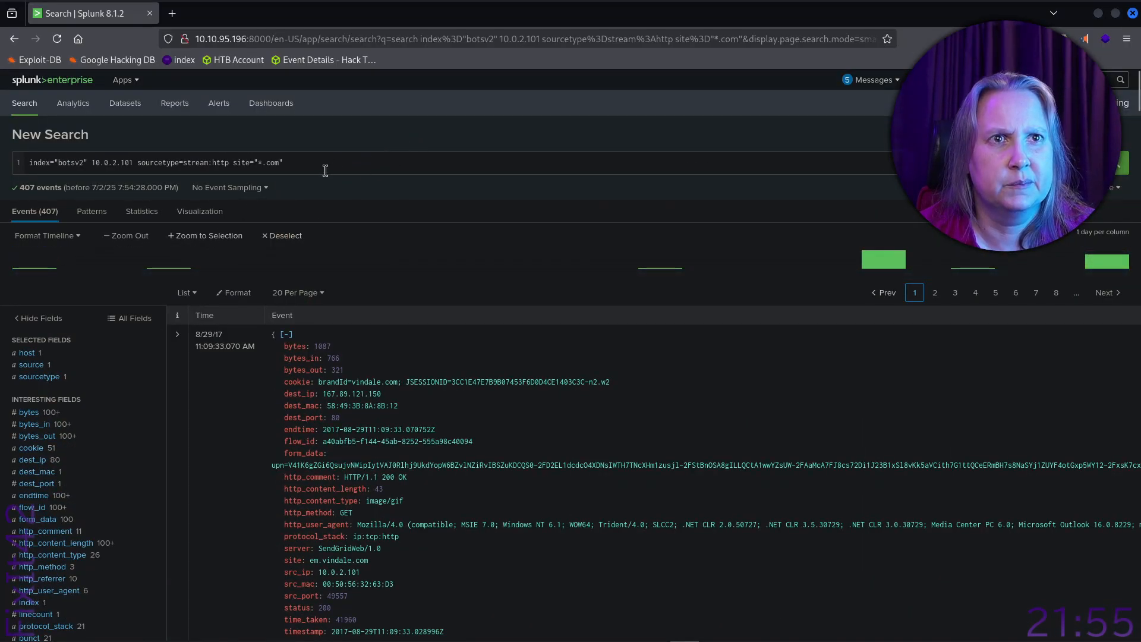
left_click(261, 162)
left_click_drag(261, 162, 234, 163)
type("berkbeer.com")
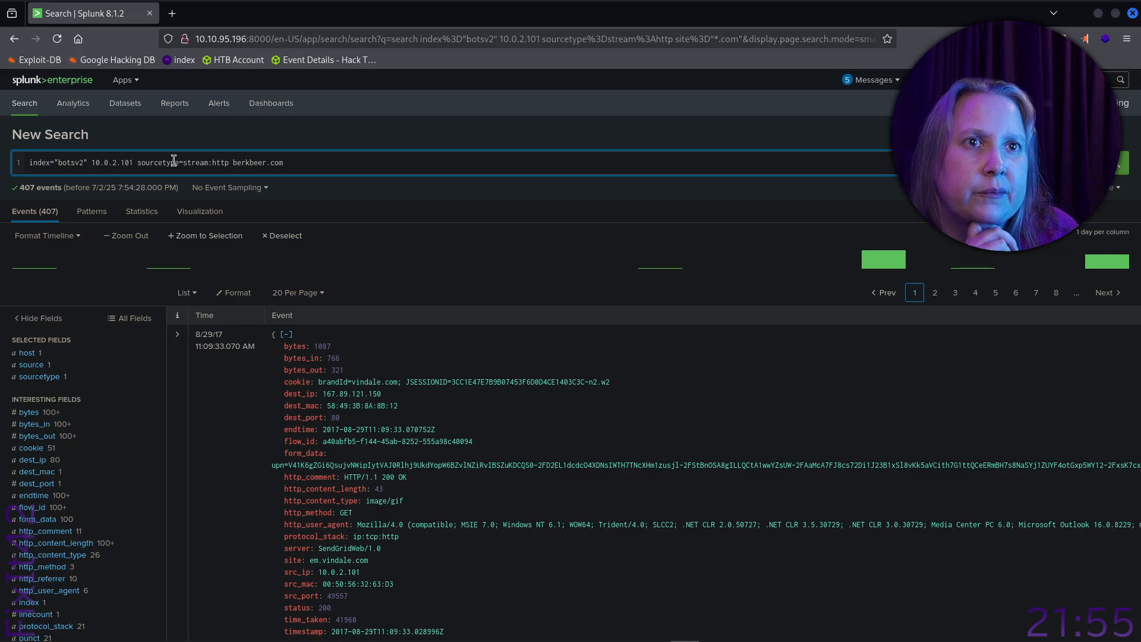
left_click_drag(139, 162, 229, 163)
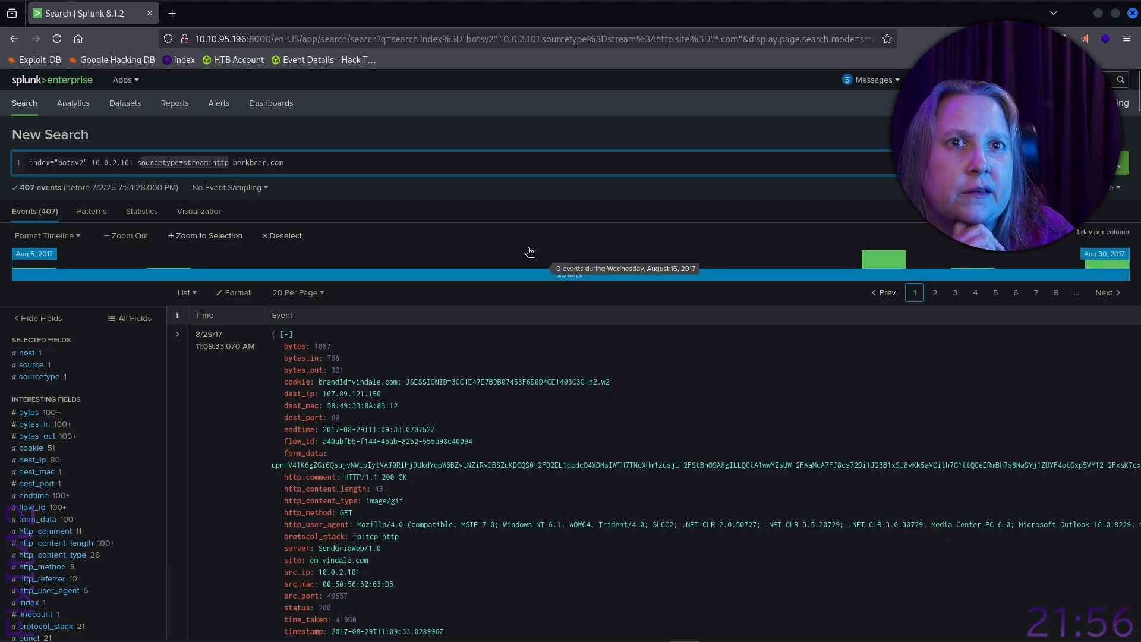
key("BackSpace")
key("BackSpace")
key("BackSpace")
key("Return")
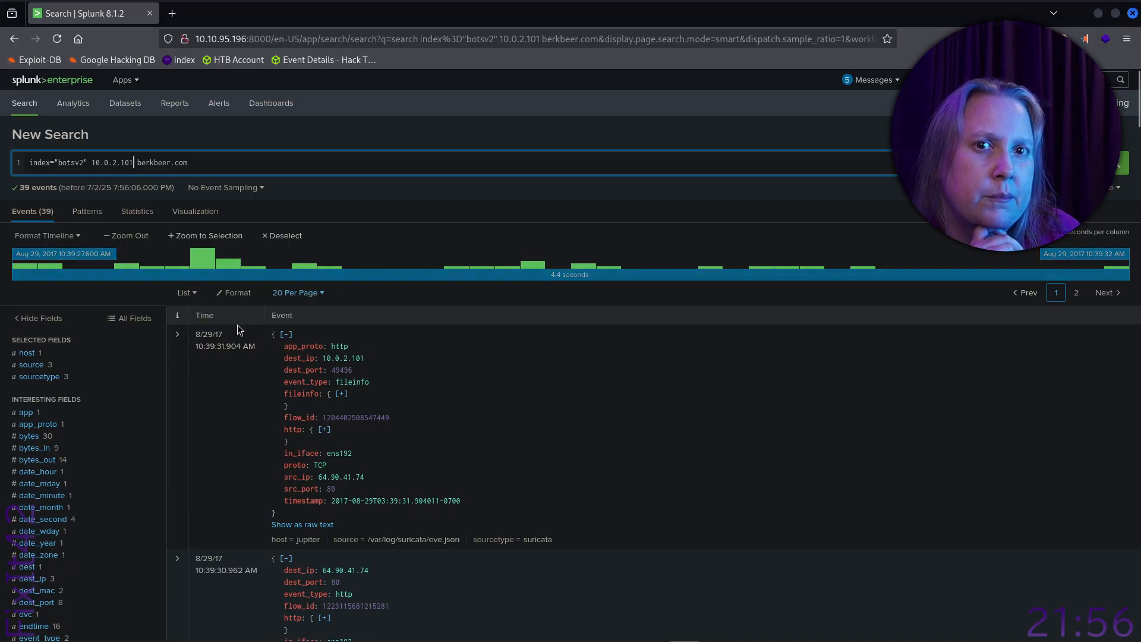
- Examine the sourcetype, source and host values of the berkbeer.com events and look over the other available fields
left_click(38, 378)
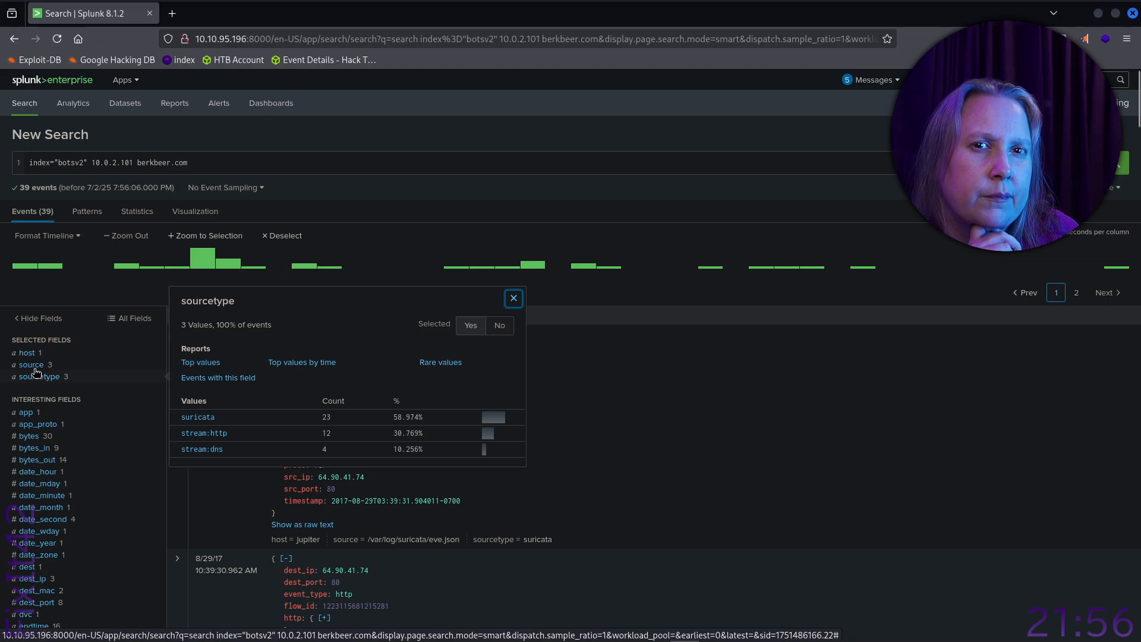
left_click(35, 368)
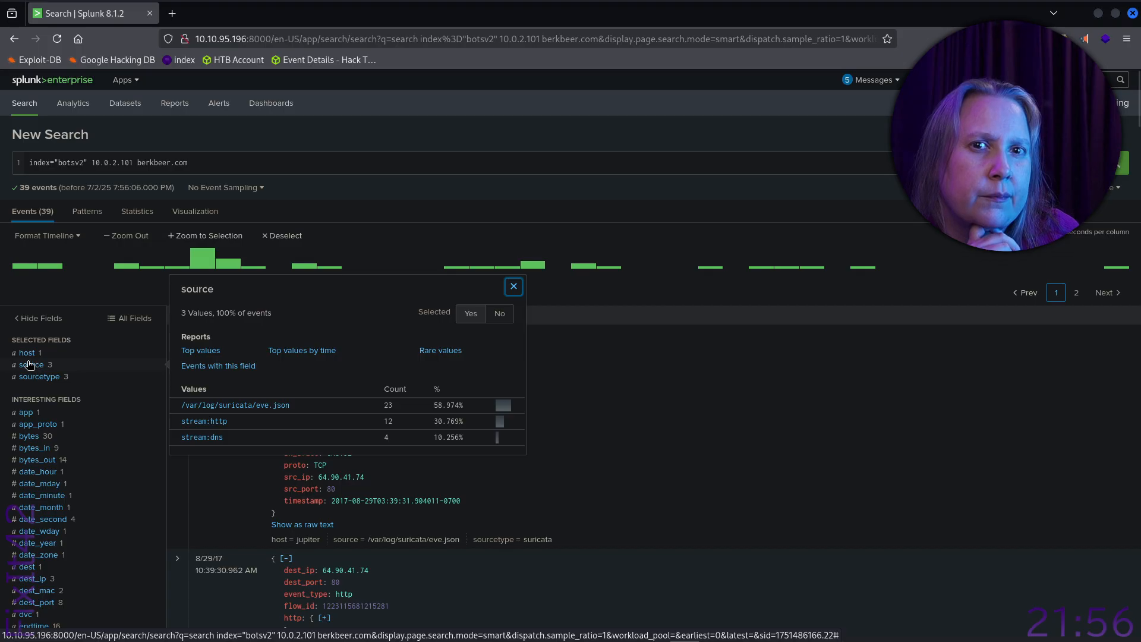
left_click(26, 356)
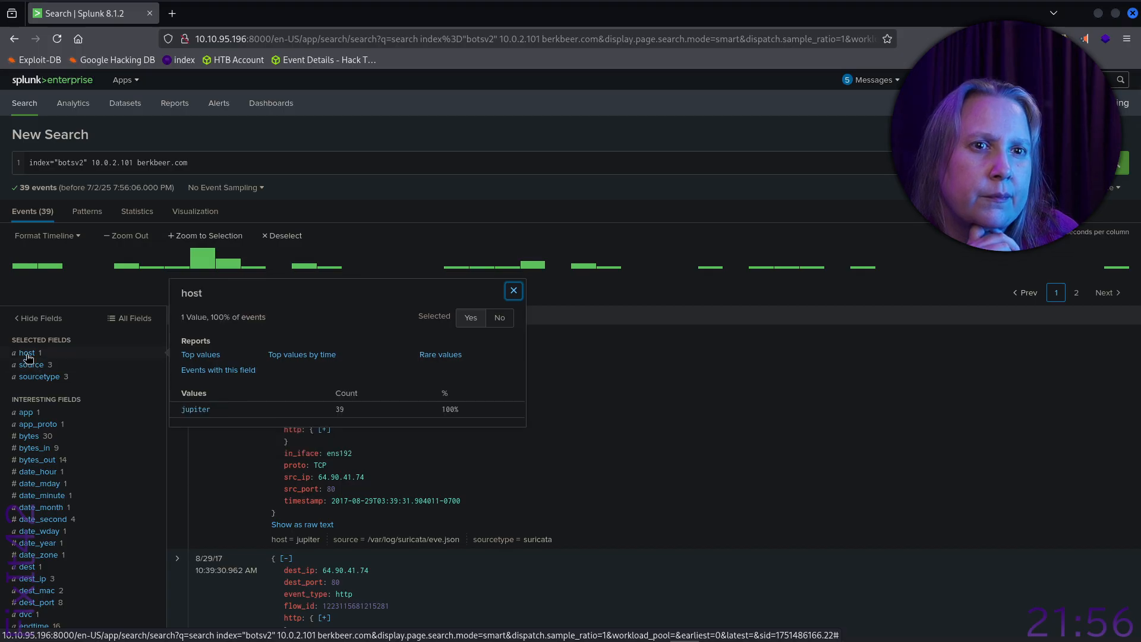
left_click(27, 356)
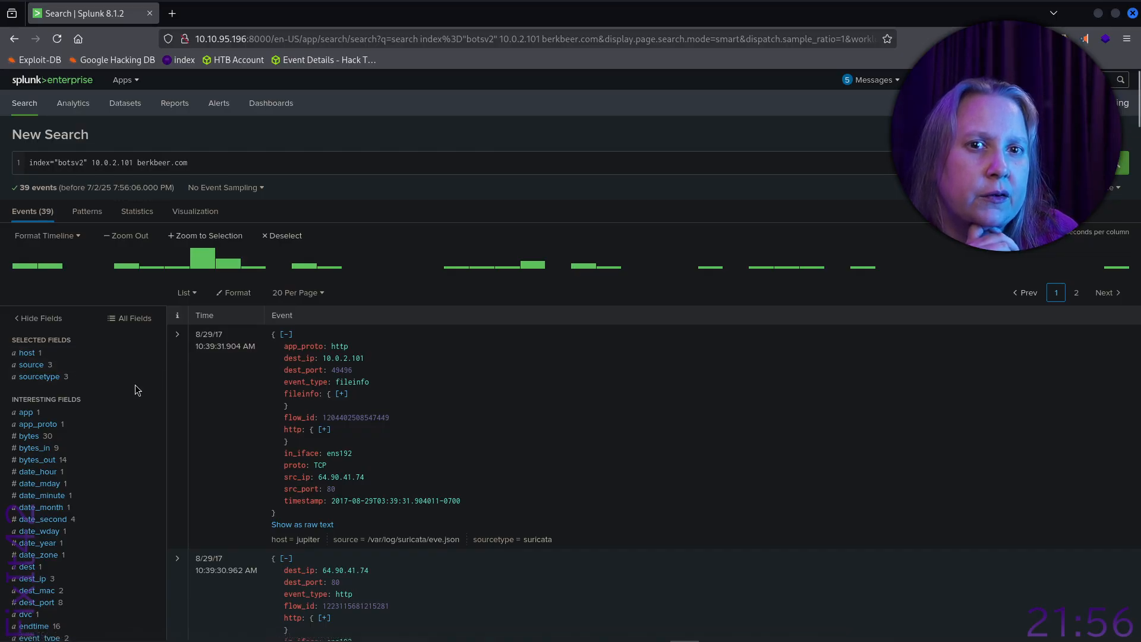
scroll(134, 384, "down", 5)
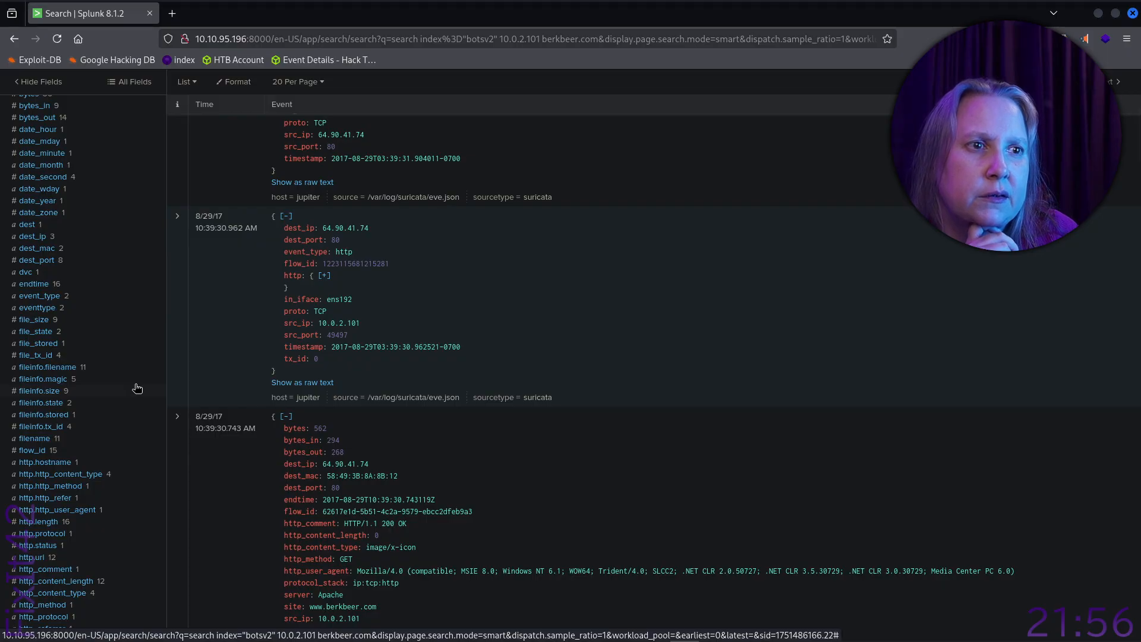
scroll(136, 388, "up", 5)
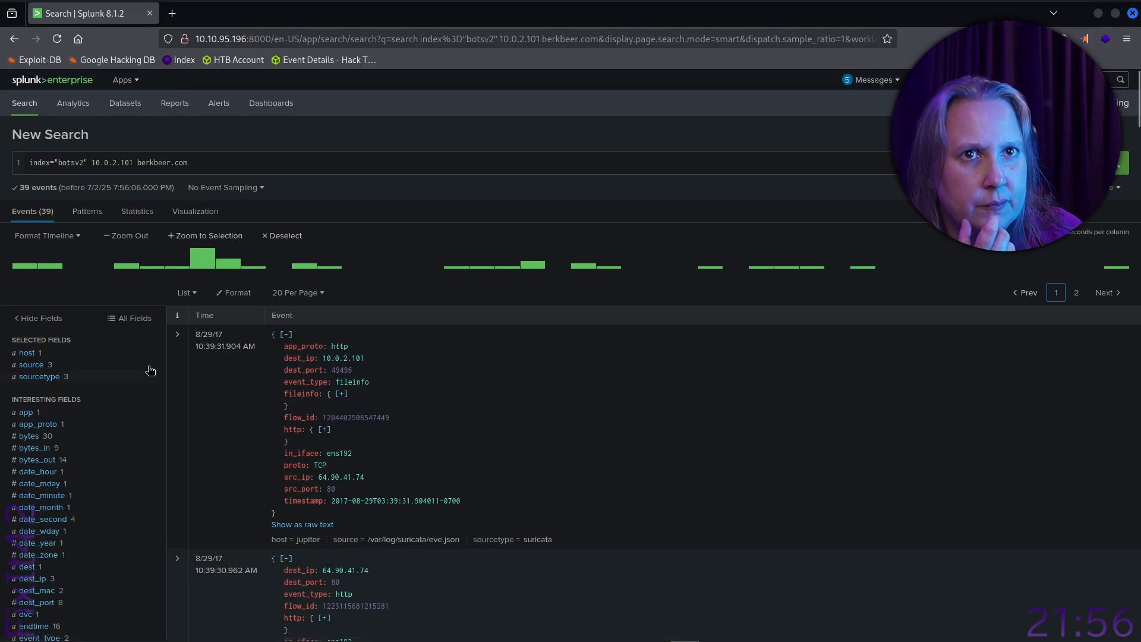
- Try to narrow the berkbeer.com search by adding the employee's first name and run it
left_click(214, 159)
left_click_drag(237, 163, 89, 163)
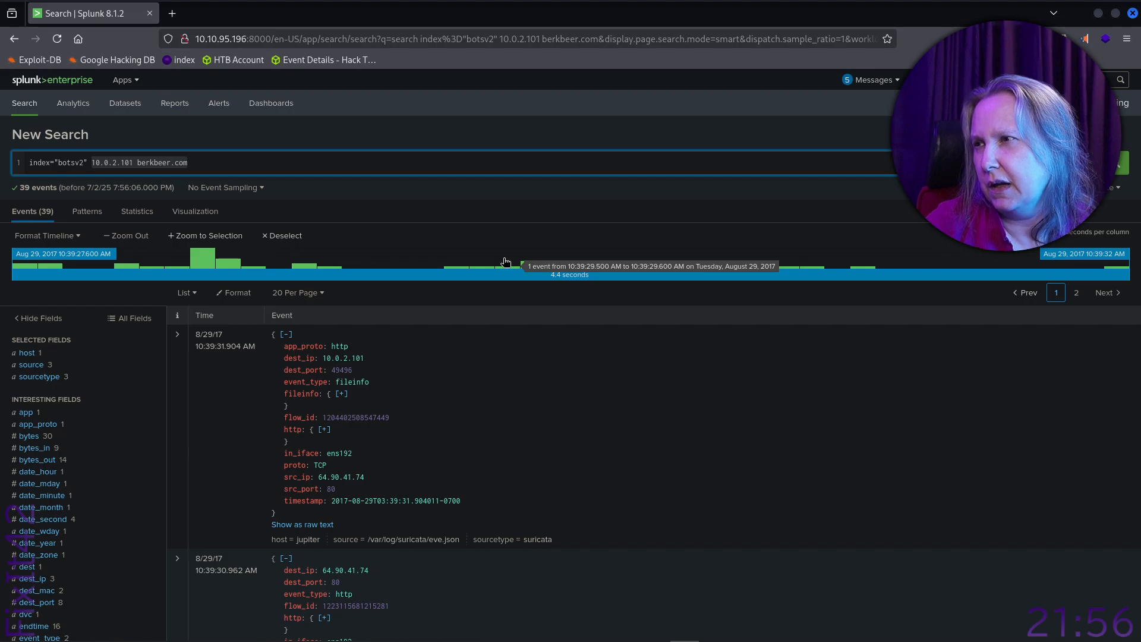
key("End")
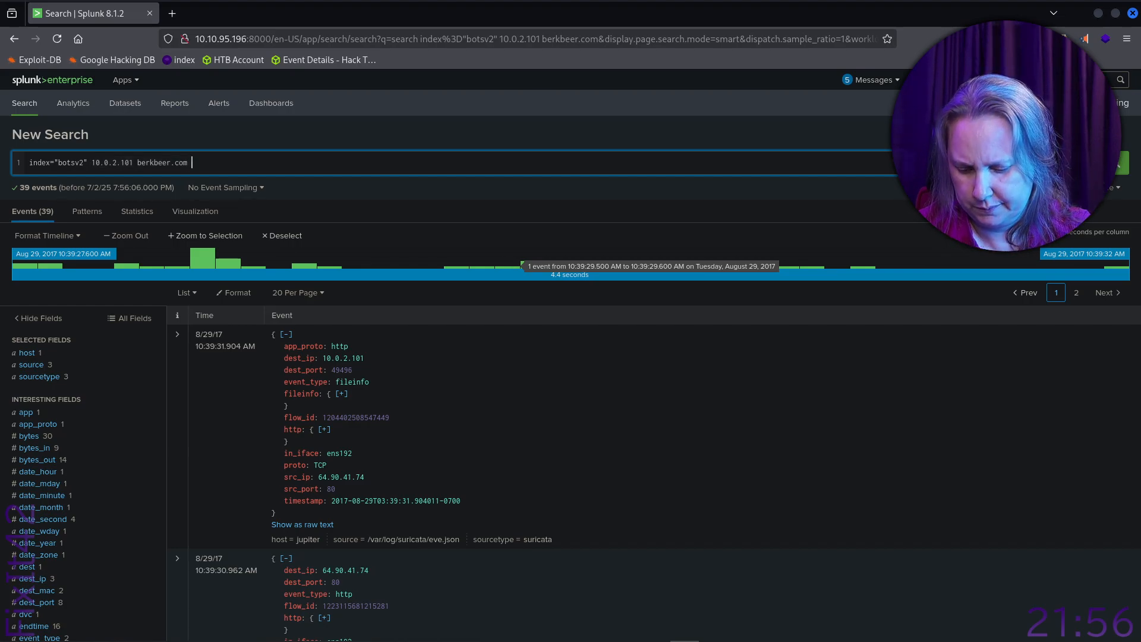
type("amber")
key("Return")
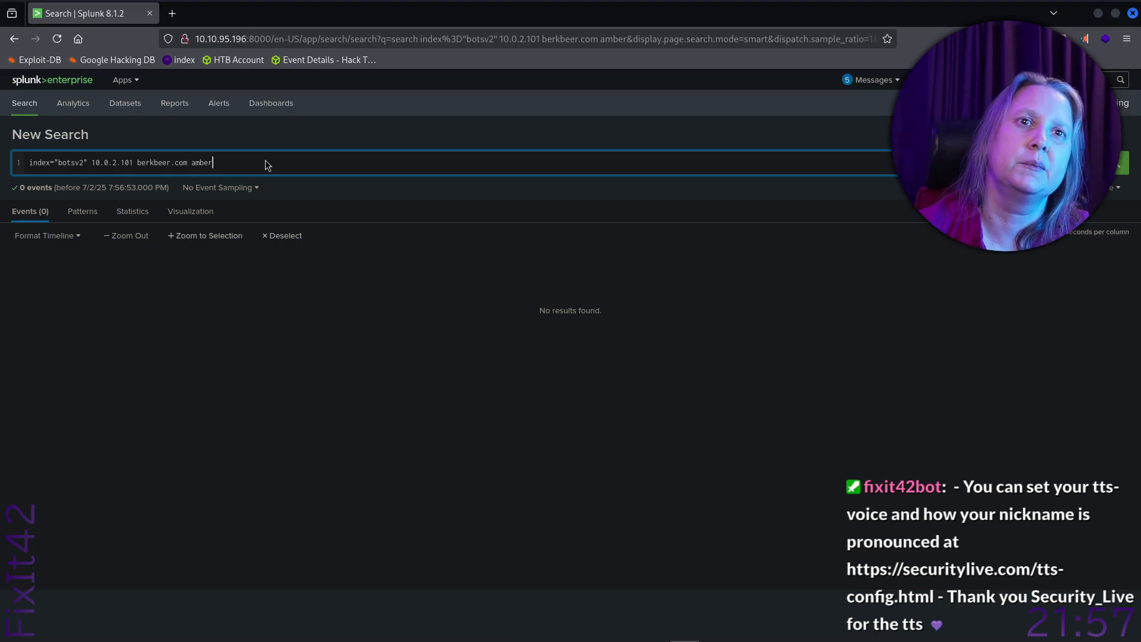
- Return to the earlier stream:http search with site="*.com"
left_click(15, 40)
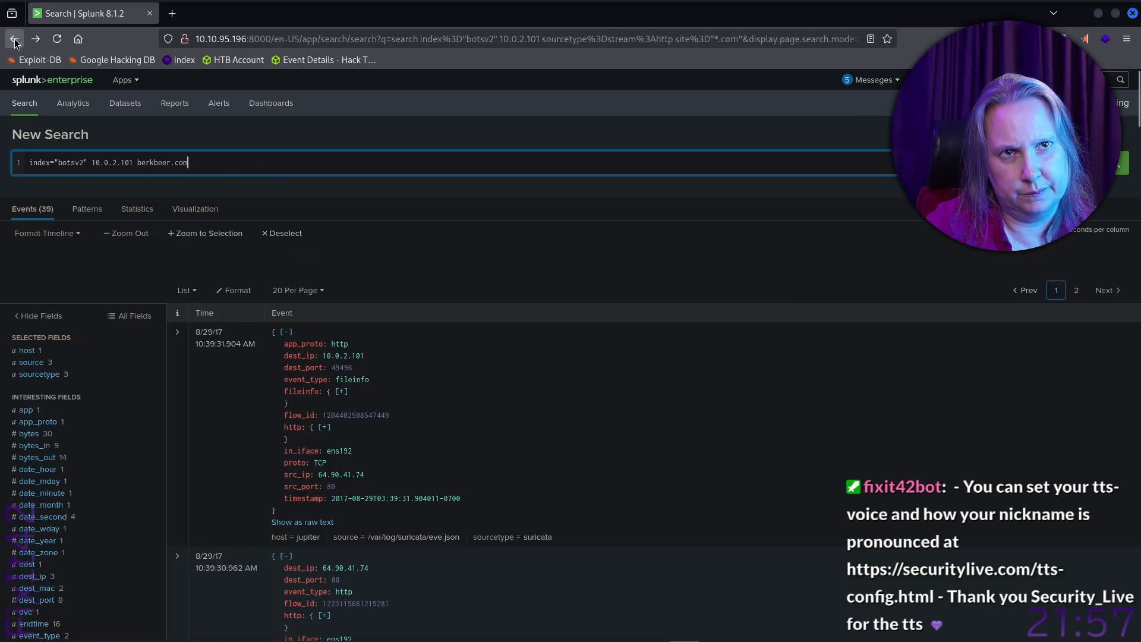
left_click(15, 40)
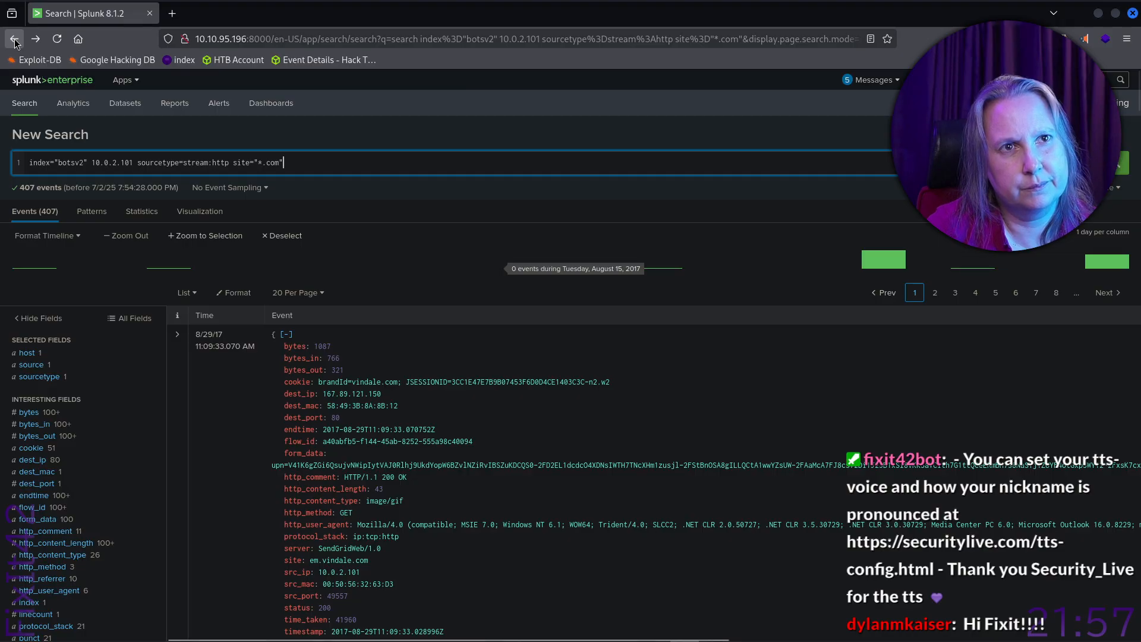
left_click(15, 41)
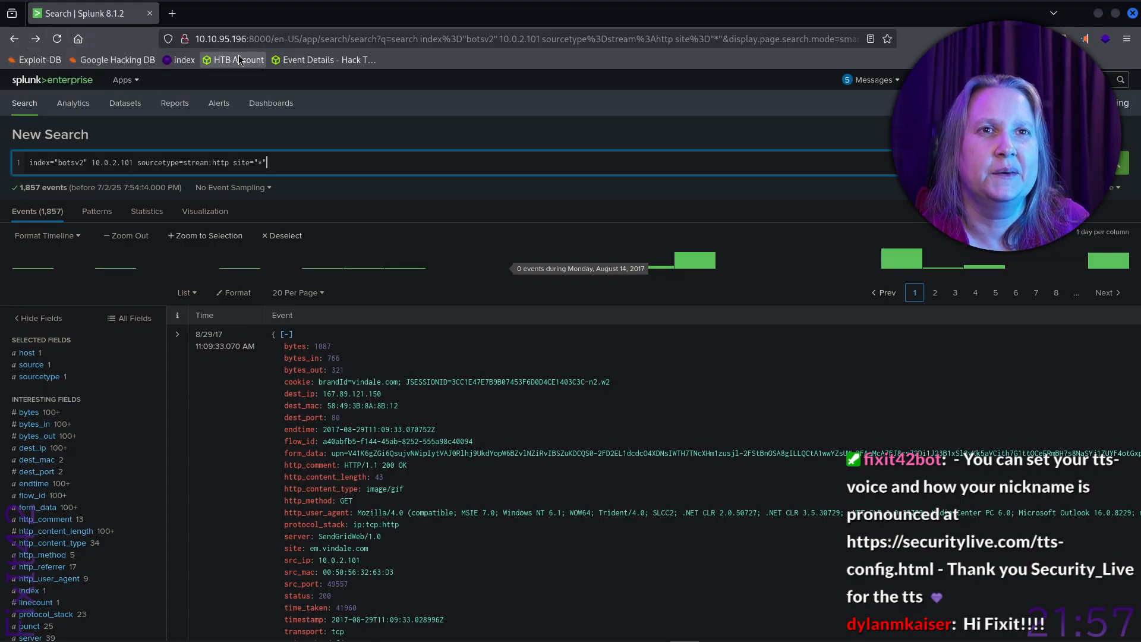
left_click(36, 40)
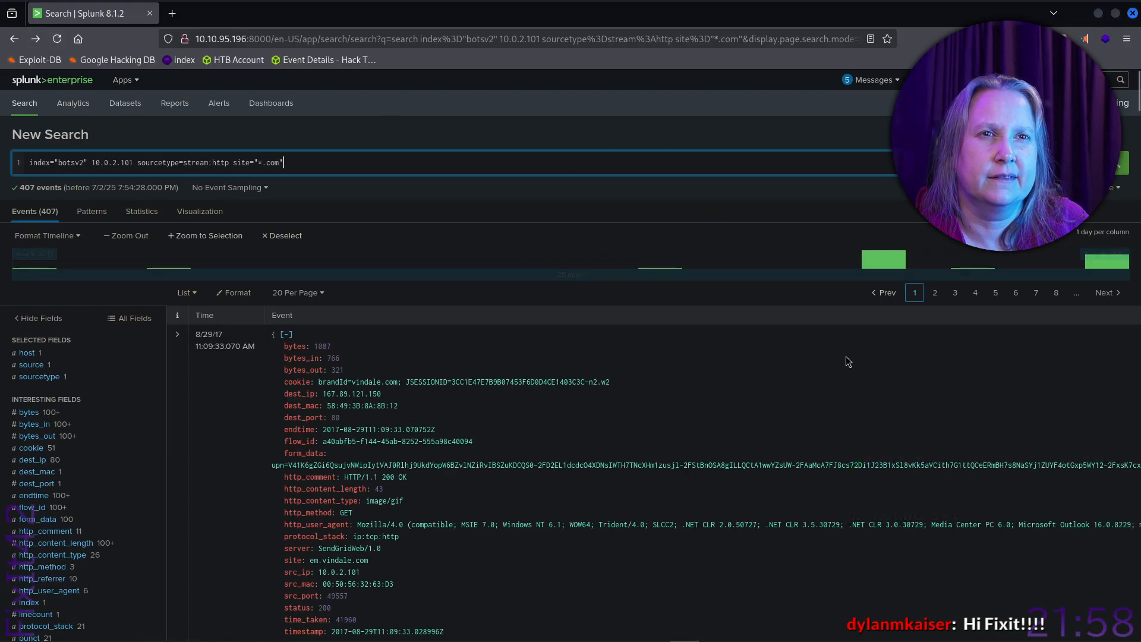
key("BackSpace")
key("BackSpace")
key("BackSpace")
key("BackSpace")
key("BackSpace")
key("BackSpace")
key("BackSpace")
key("BackSpace")
key("BackSpace")
key("BackSpace")
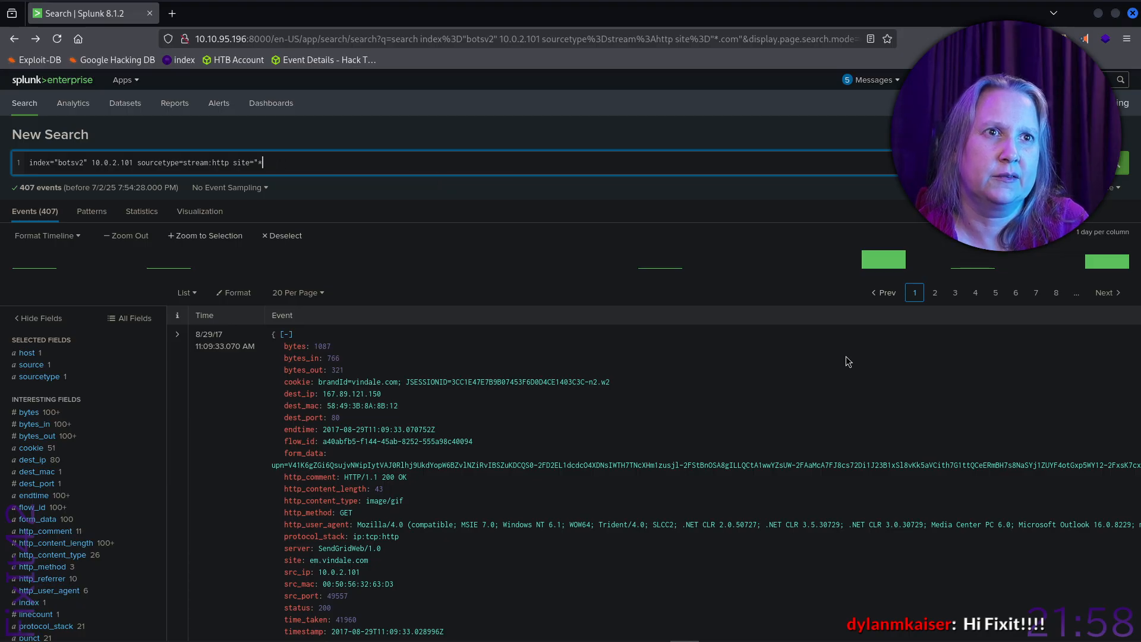
key("BackSpace")
key("BackSpace")
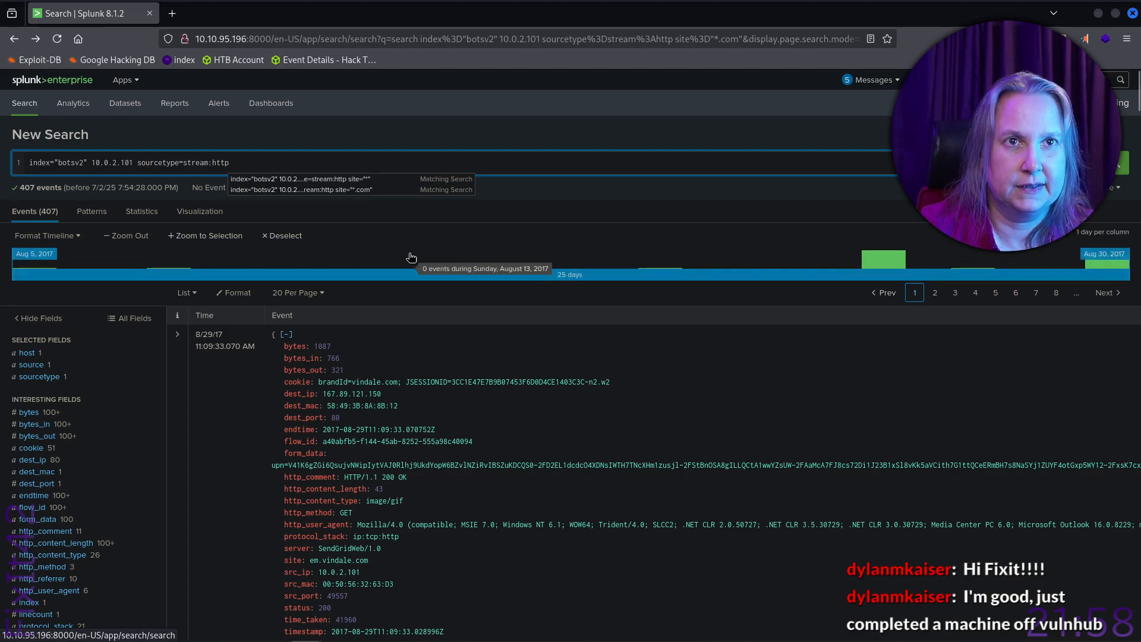
left_click(242, 162)
type("www.berkbeer.com")
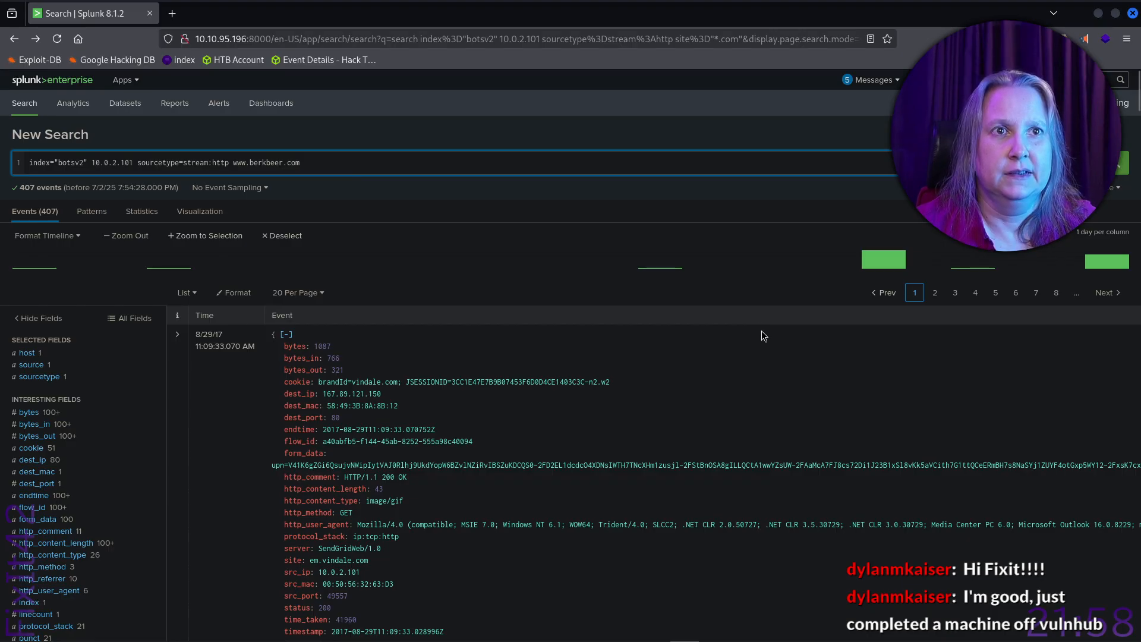
key("Return")
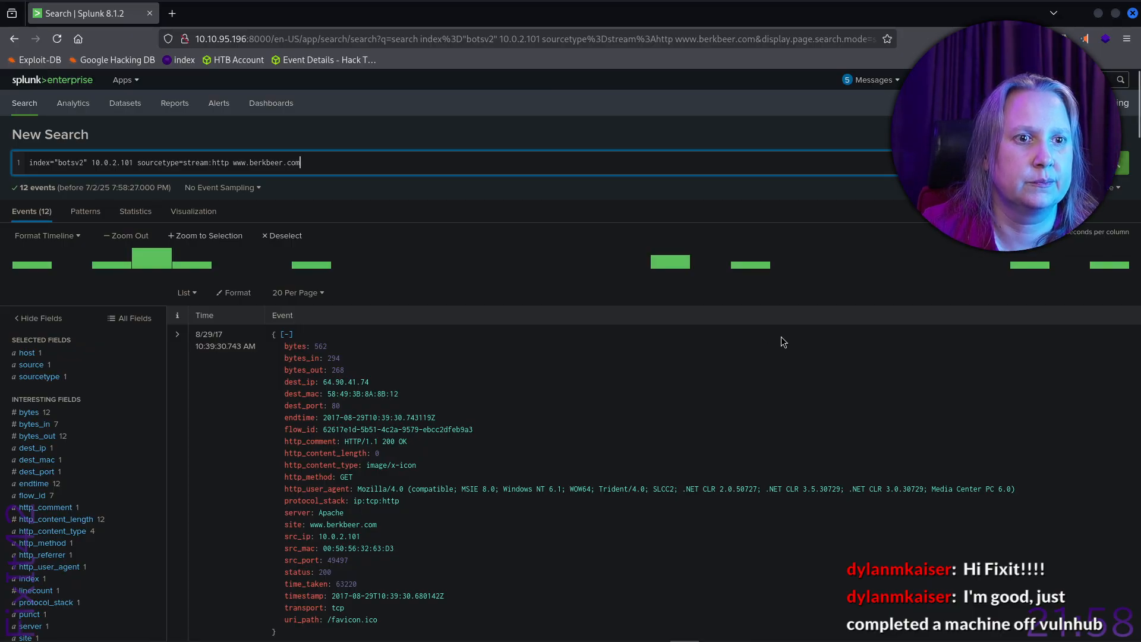
scroll(780, 338, "down", 15)
scroll(779, 343, "down", 20)
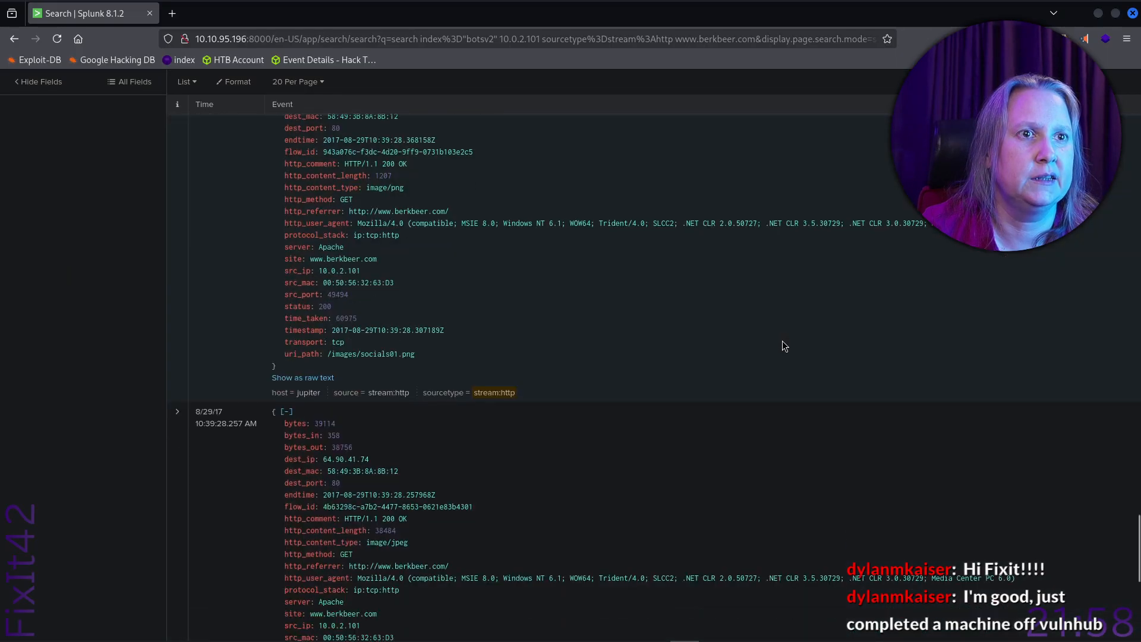
scroll(782, 346, "up", 20)
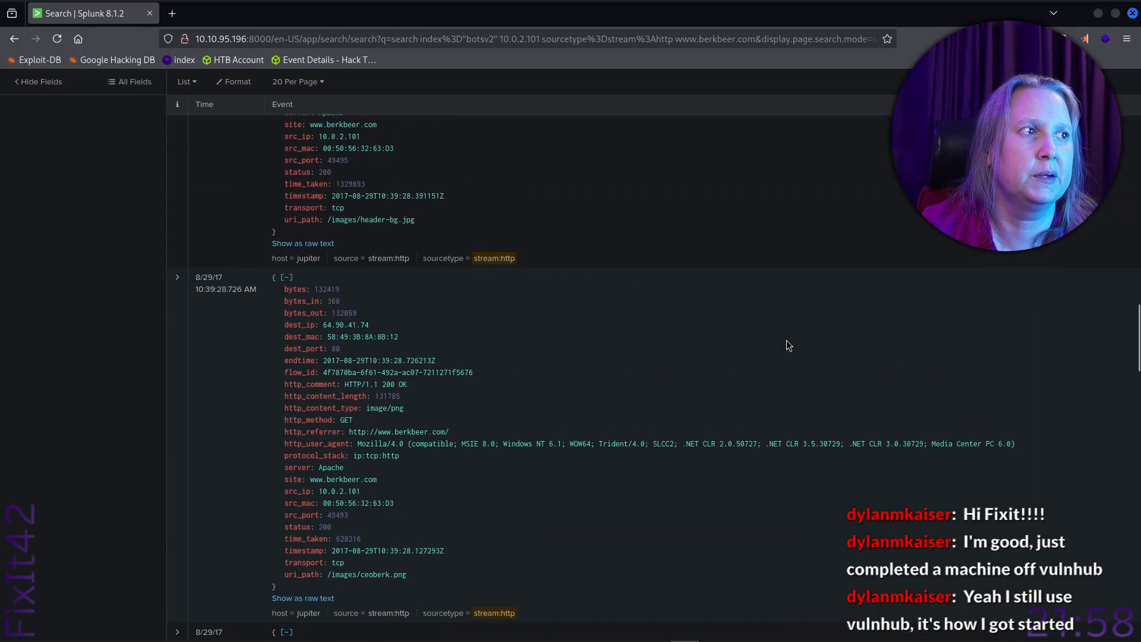
scroll(788, 346, "up", 20)
scroll(810, 262, "up", 10)
left_click(820, 260)
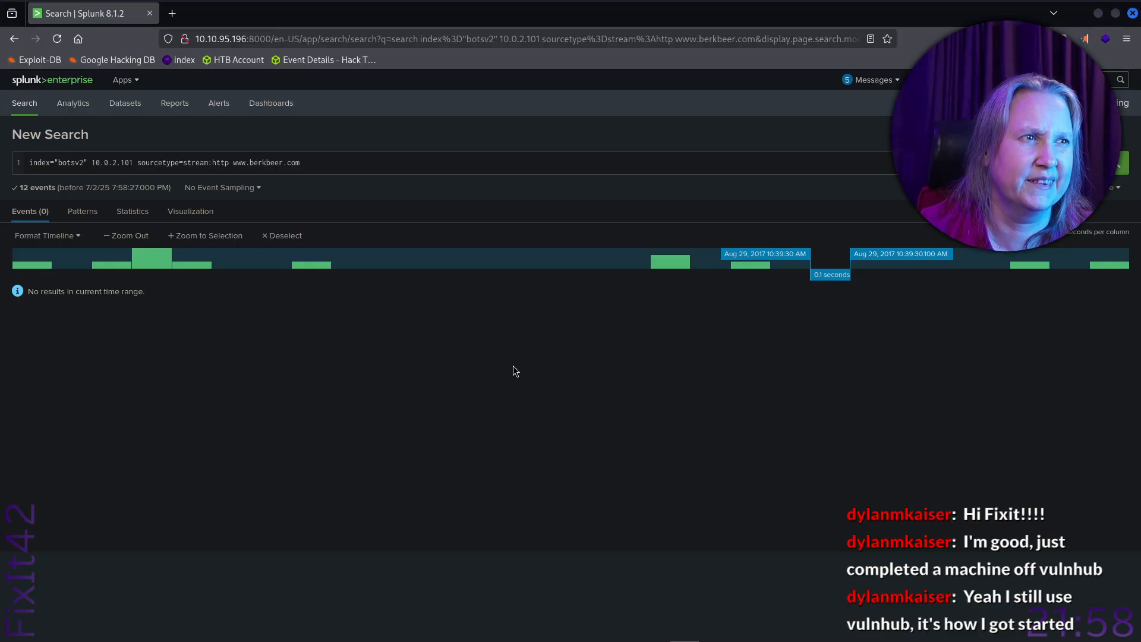
left_click(14, 38)
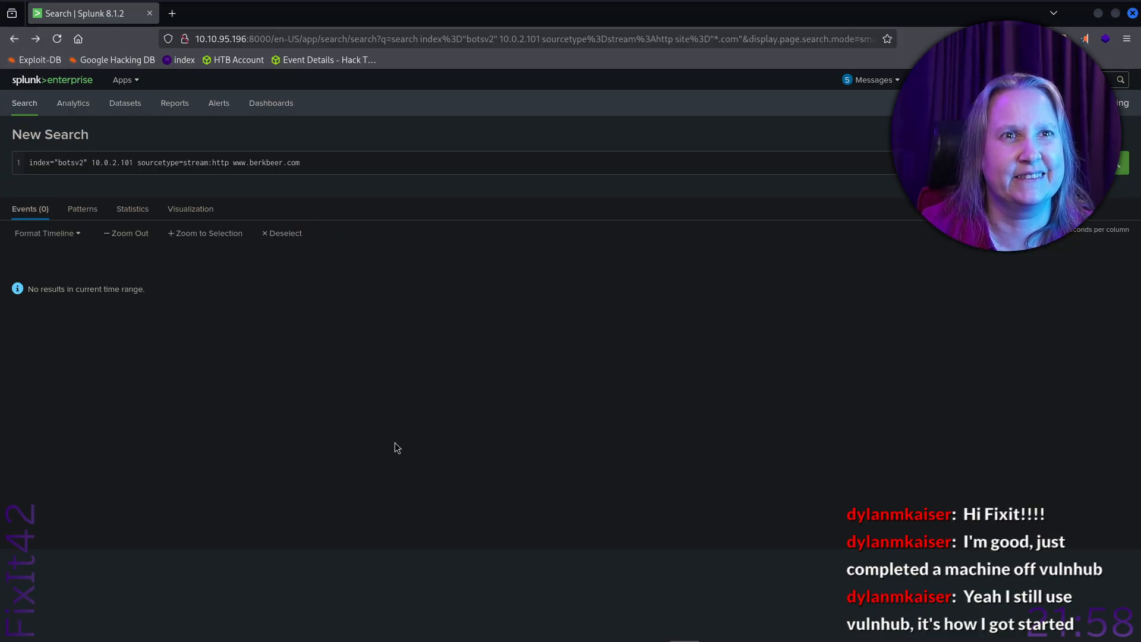
left_click(37, 39)
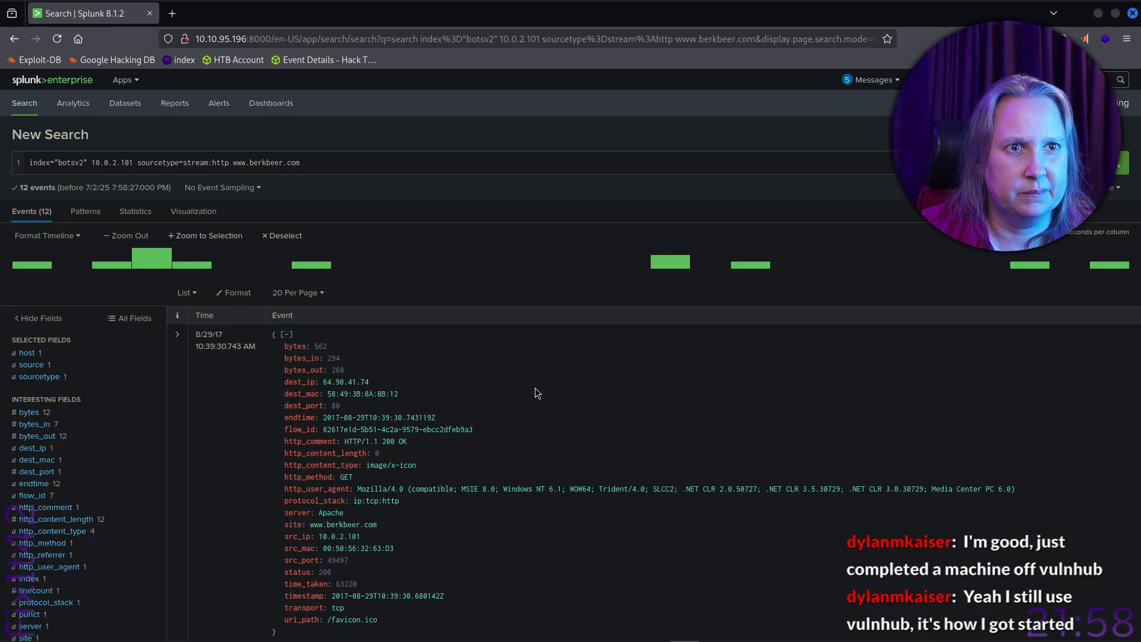
scroll(536, 392, "down", 3)
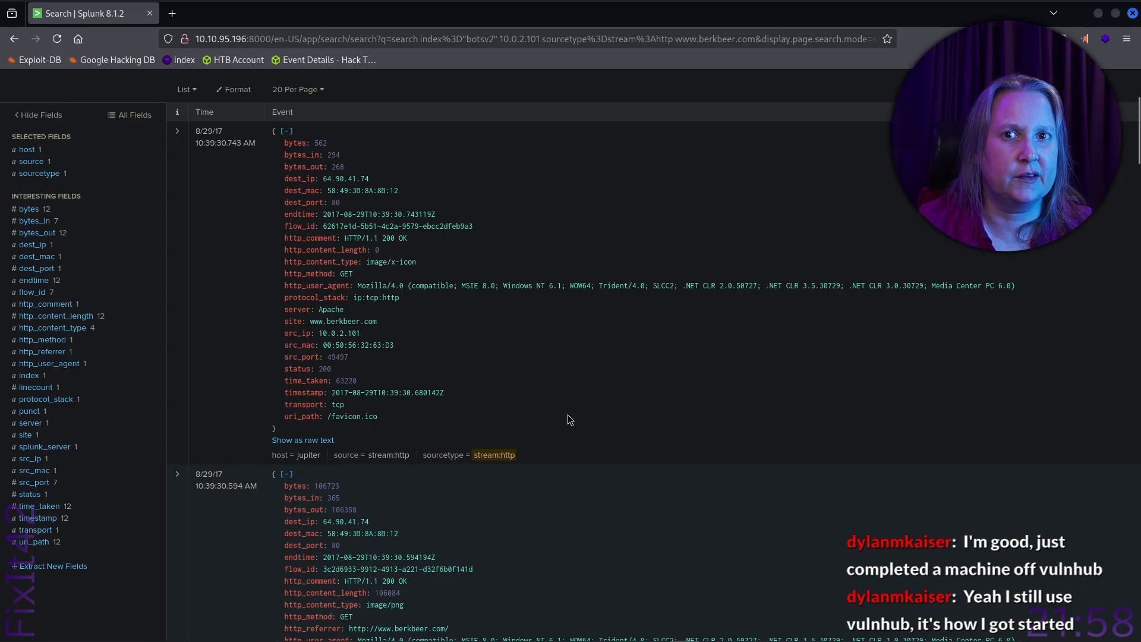
scroll(568, 416, "up", 3)
scroll(575, 426, "down", 2)
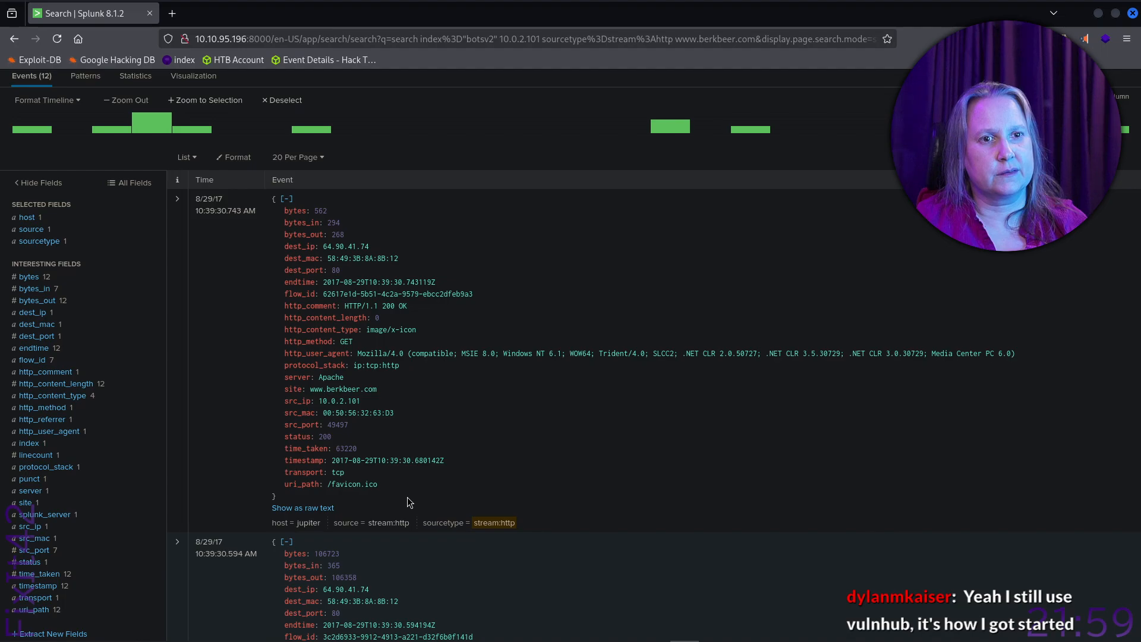
left_click(178, 200)
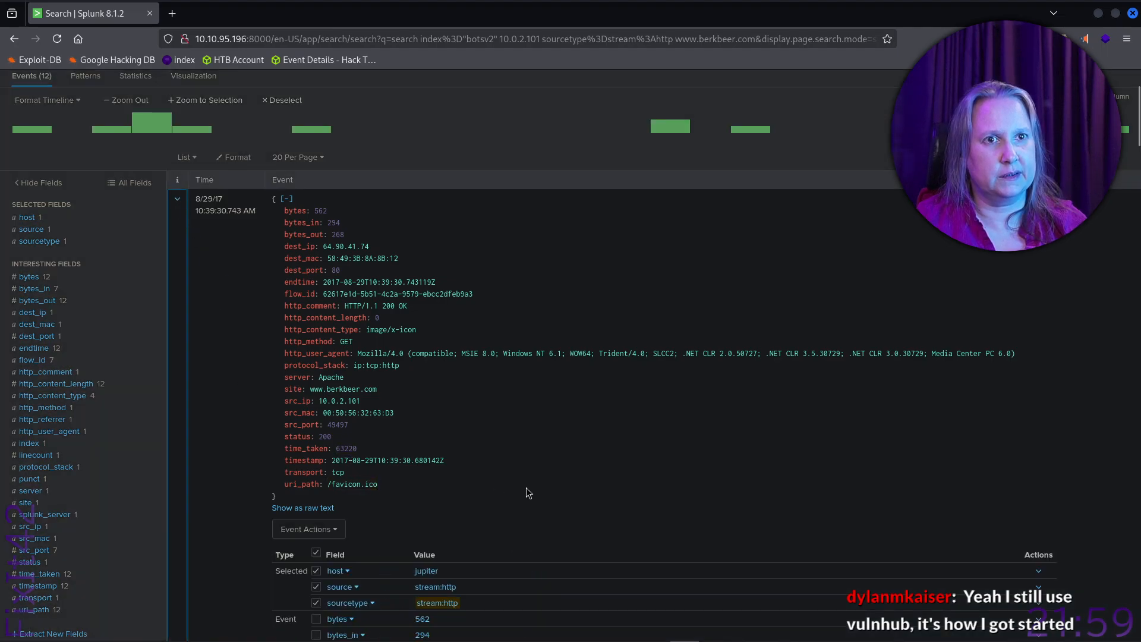
scroll(526, 479, "down", 15)
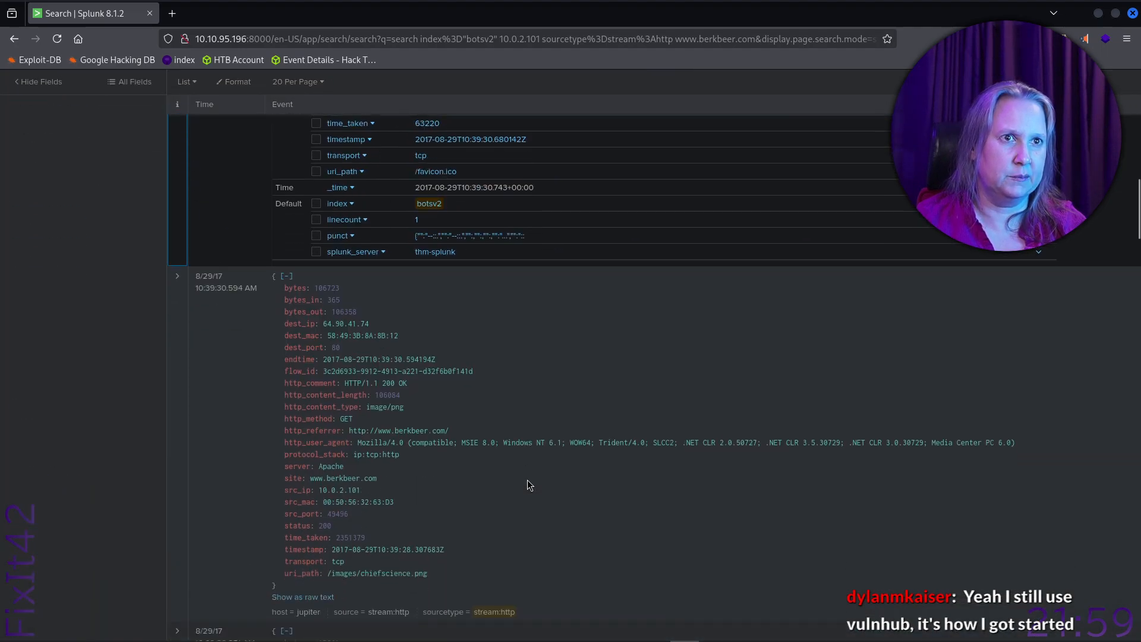
scroll(527, 480, "up", 1)
scroll(527, 479, "up", 12)
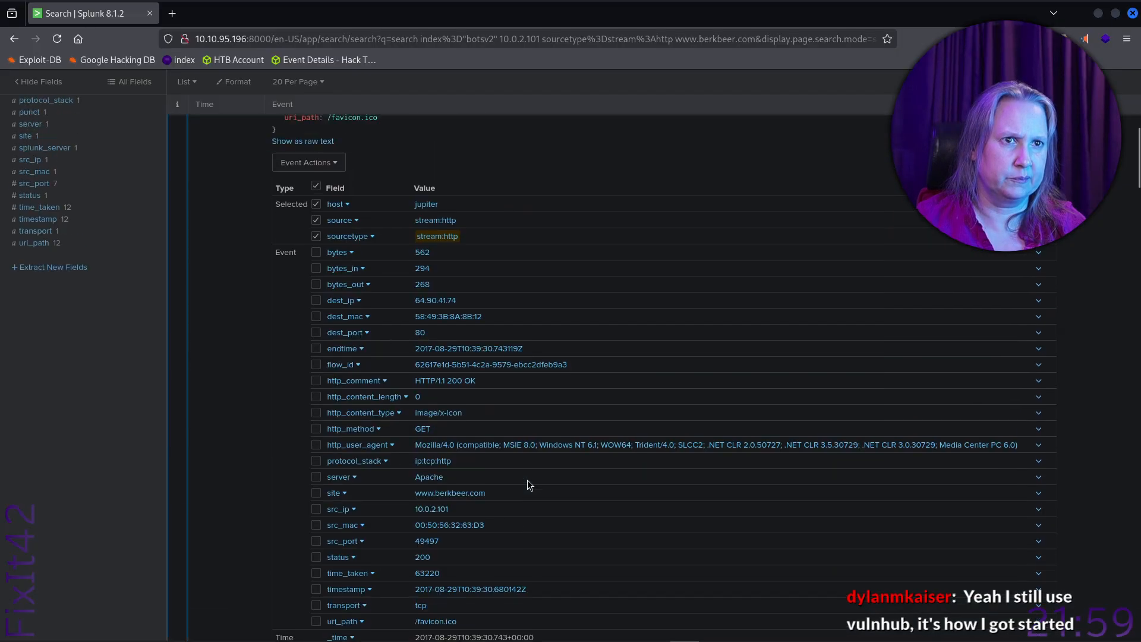
scroll(231, 363, "up", 1)
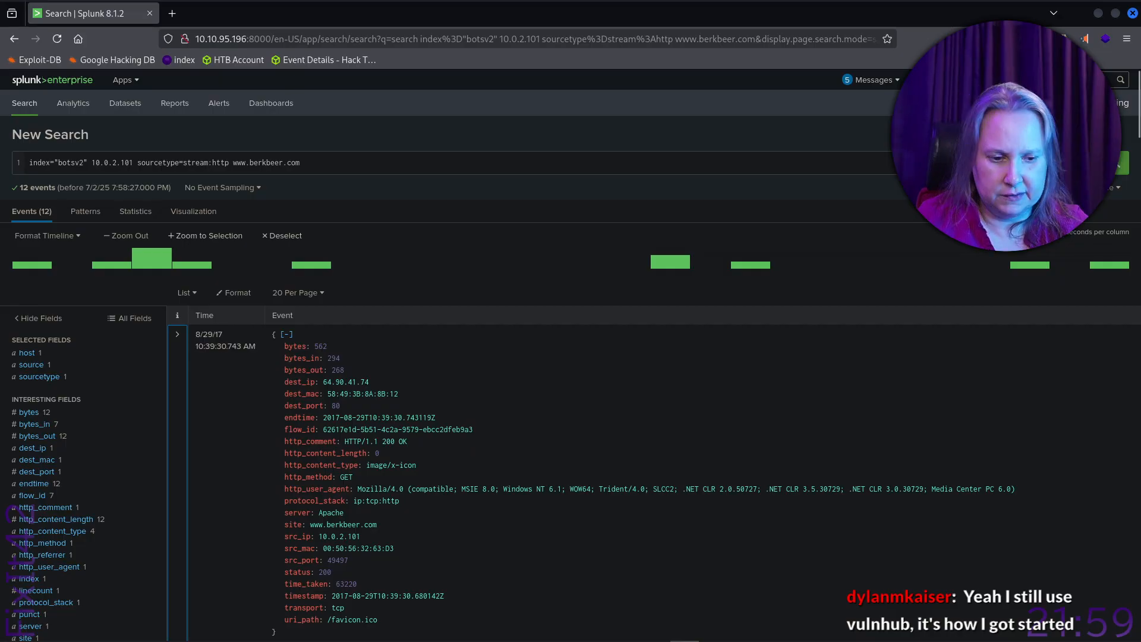
- Switch to the TryHackMe room and read the Task 3 hints on narrowing the HTTP stream search with the site field
key("alt+Tab")
scroll(445, 217, "up", 9)
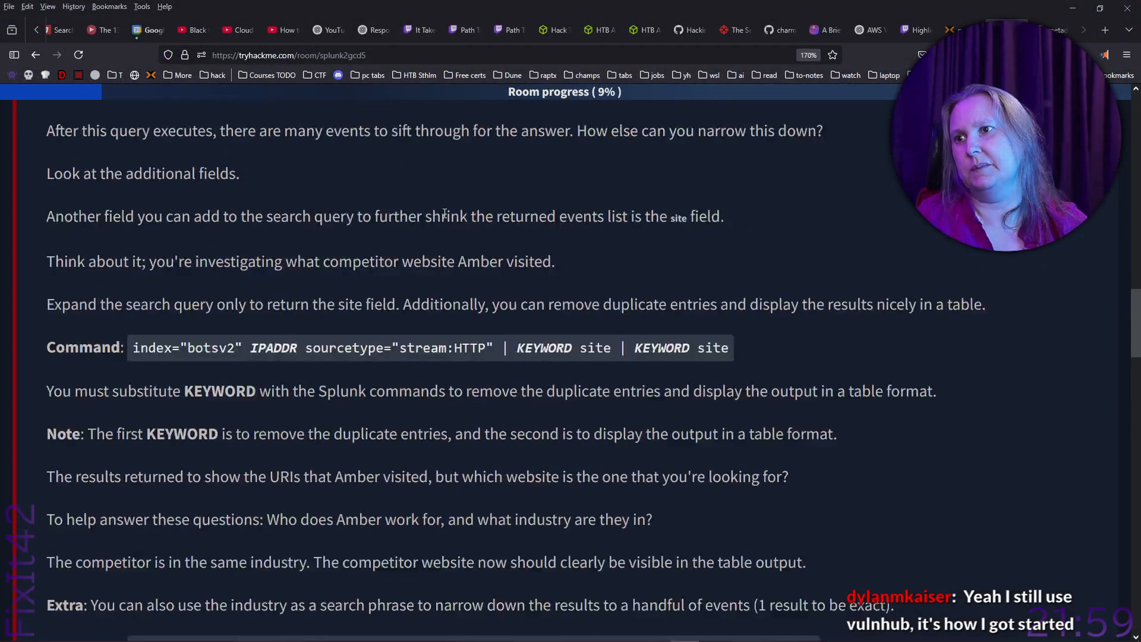
scroll(445, 217, "down", 1)
scroll(408, 346, "down", 2)
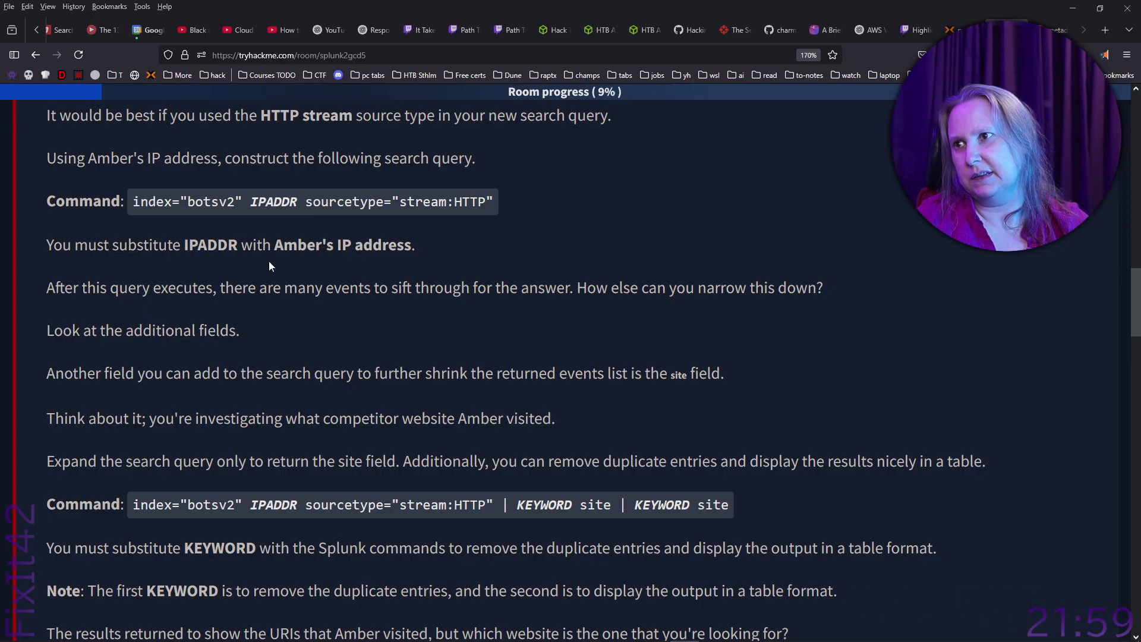
scroll(248, 451, "down", 2)
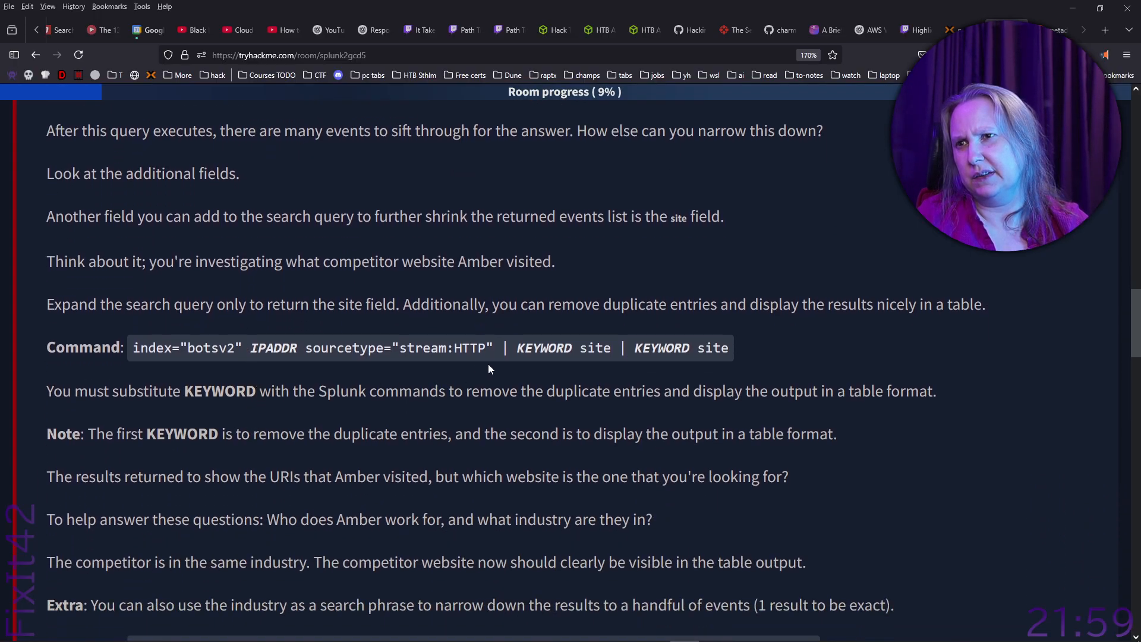
left_click_drag(518, 349, 760, 351)
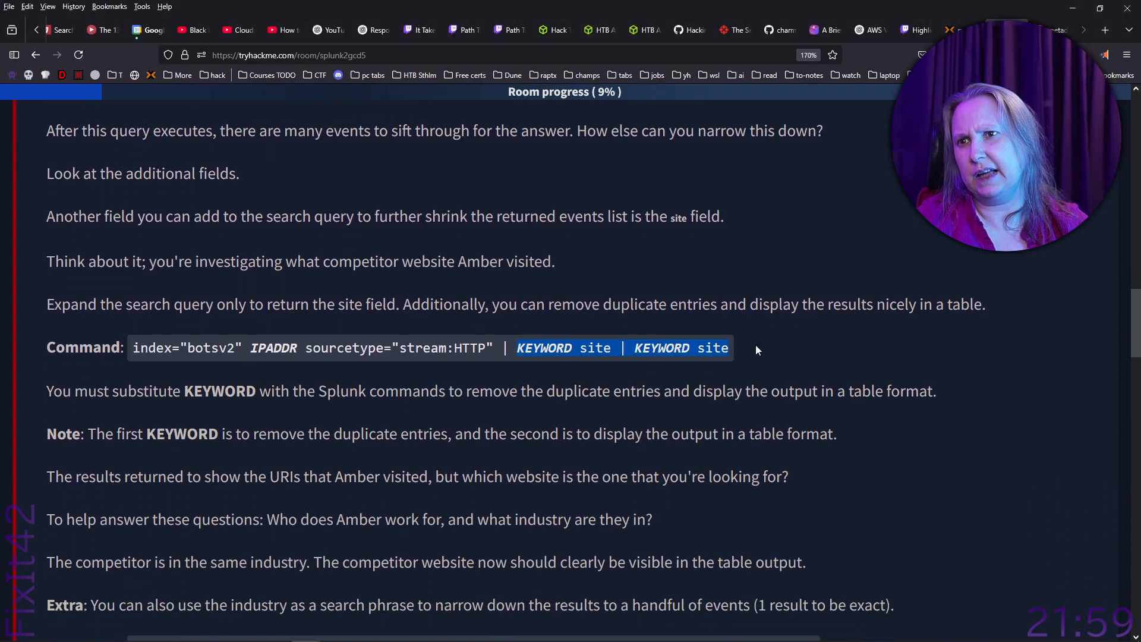
left_click(64, 308)
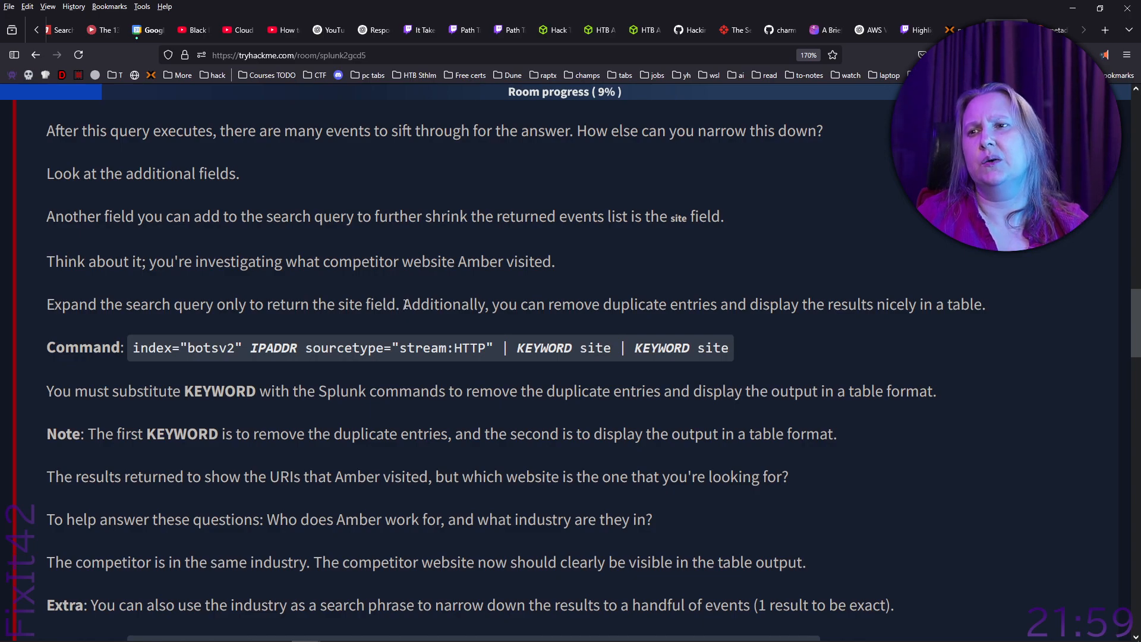
left_click_drag(754, 360, 519, 375)
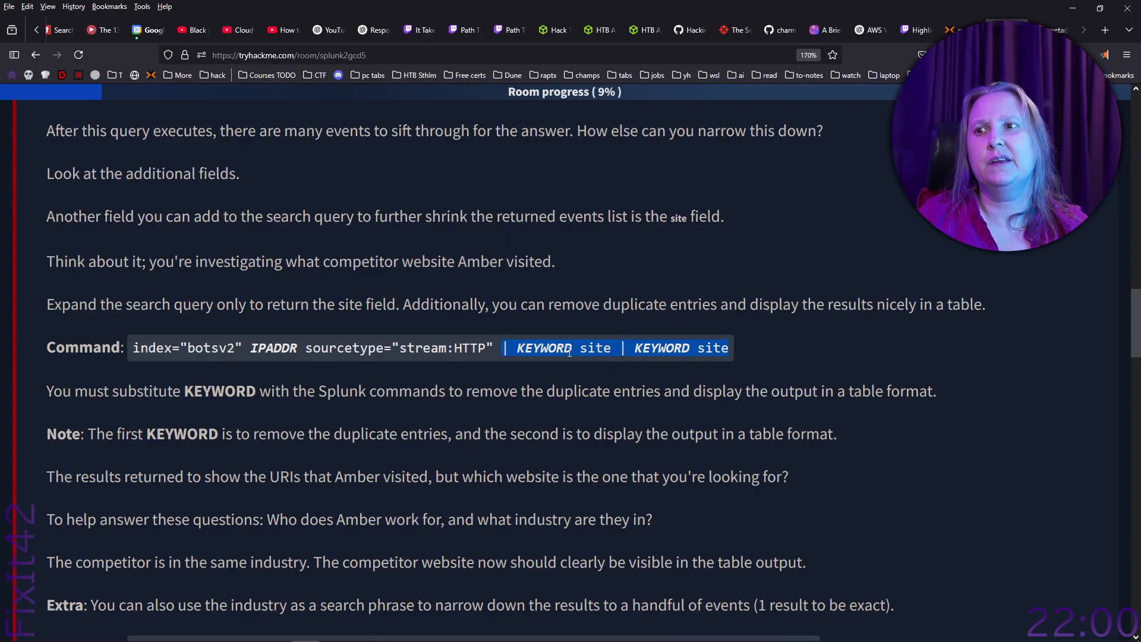
left_click(540, 343)
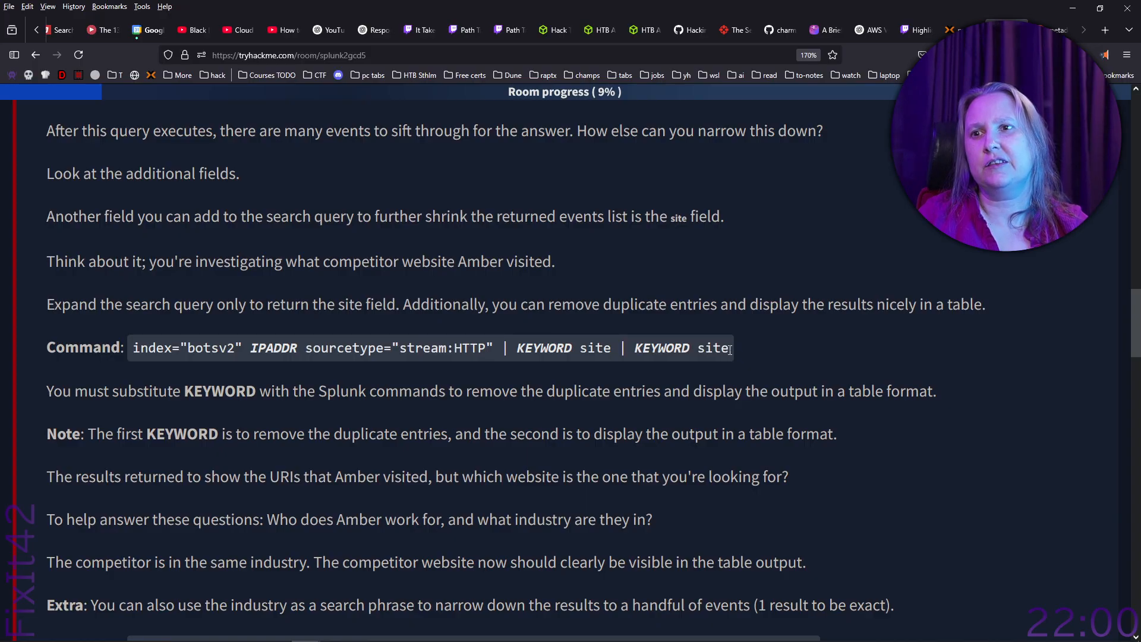
- Copy the room's command template with the two KEYWORD site clauses and try running it as the Splunk search query
left_click_drag(731, 348, 541, 351)
left_click_drag(233, 349, 117, 351)
key("ctrl+c")
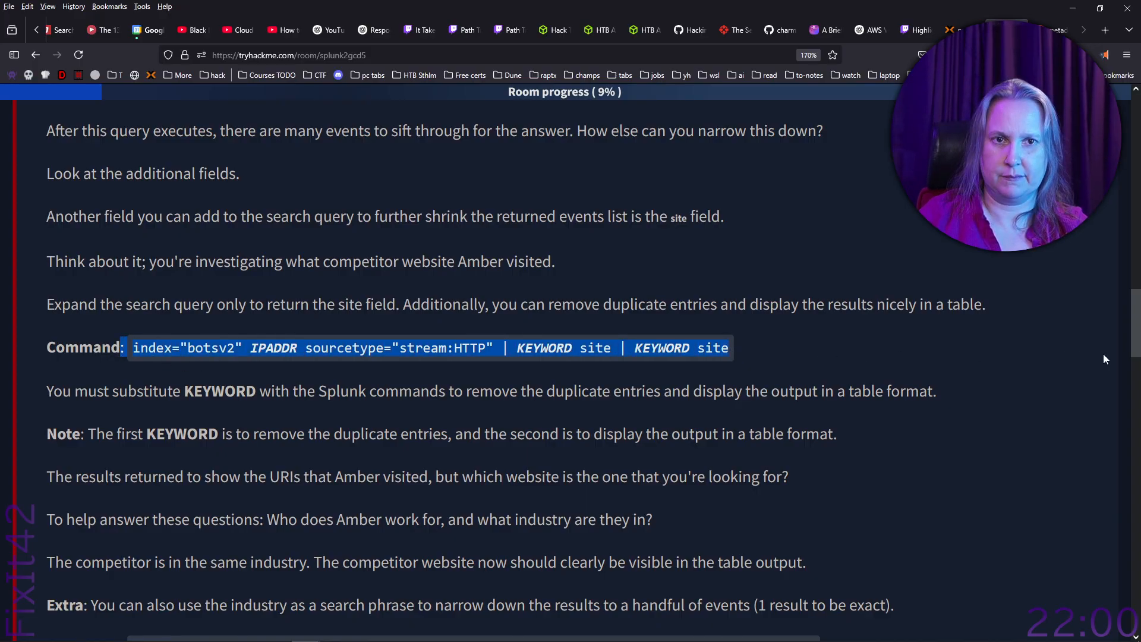
left_click_drag(736, 350, 132, 350)
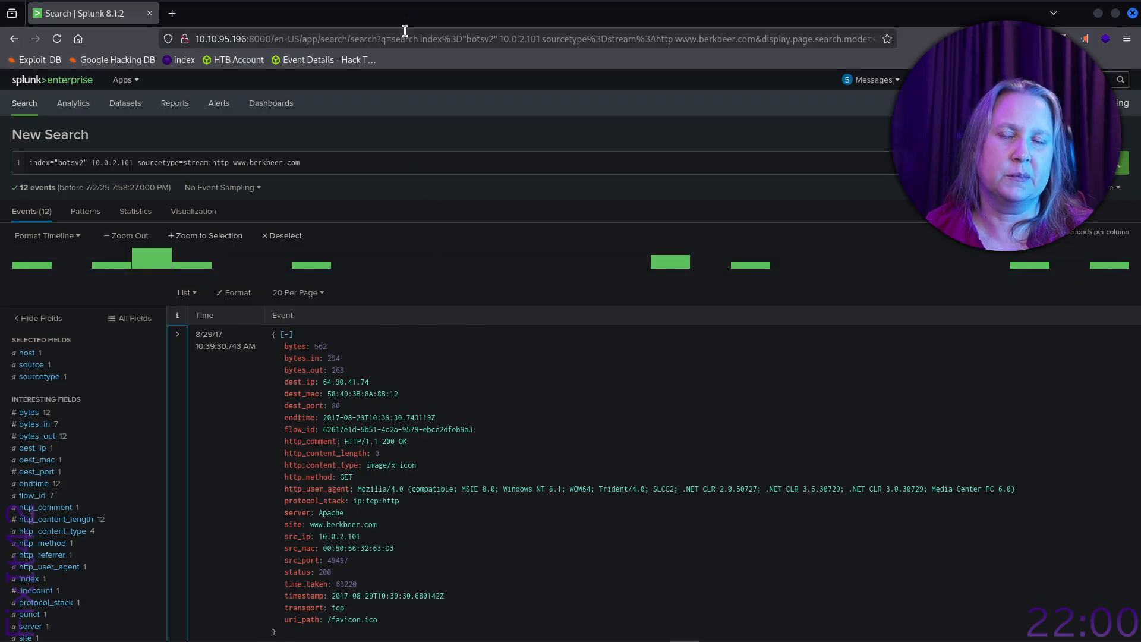
left_click_drag(340, 160, 11, 164)
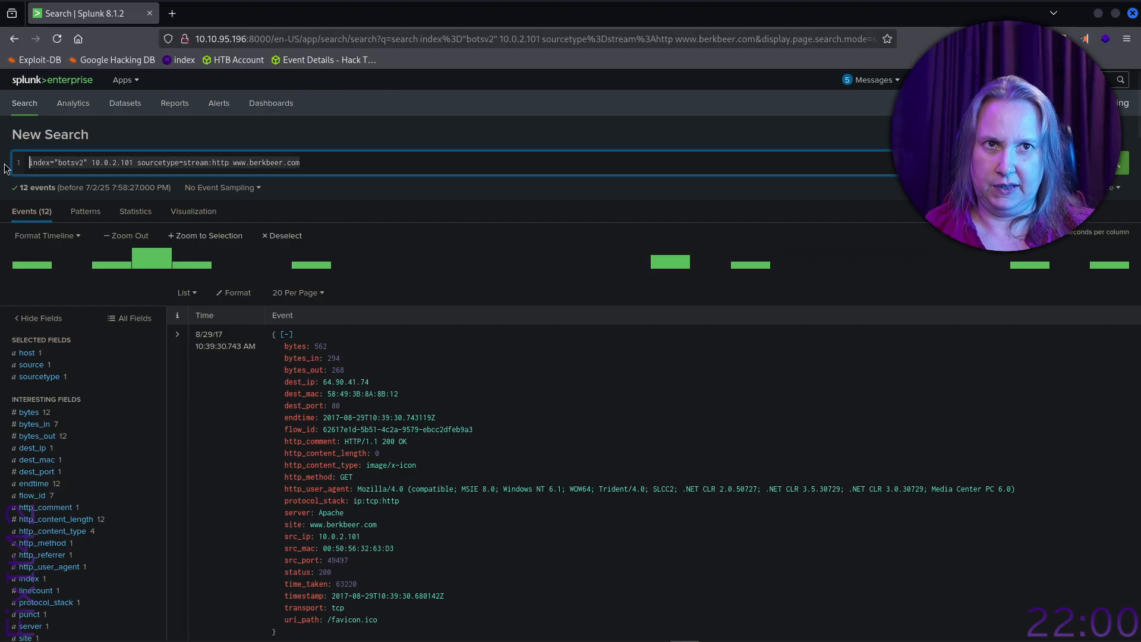
key("ctrl+v")
key("Return")
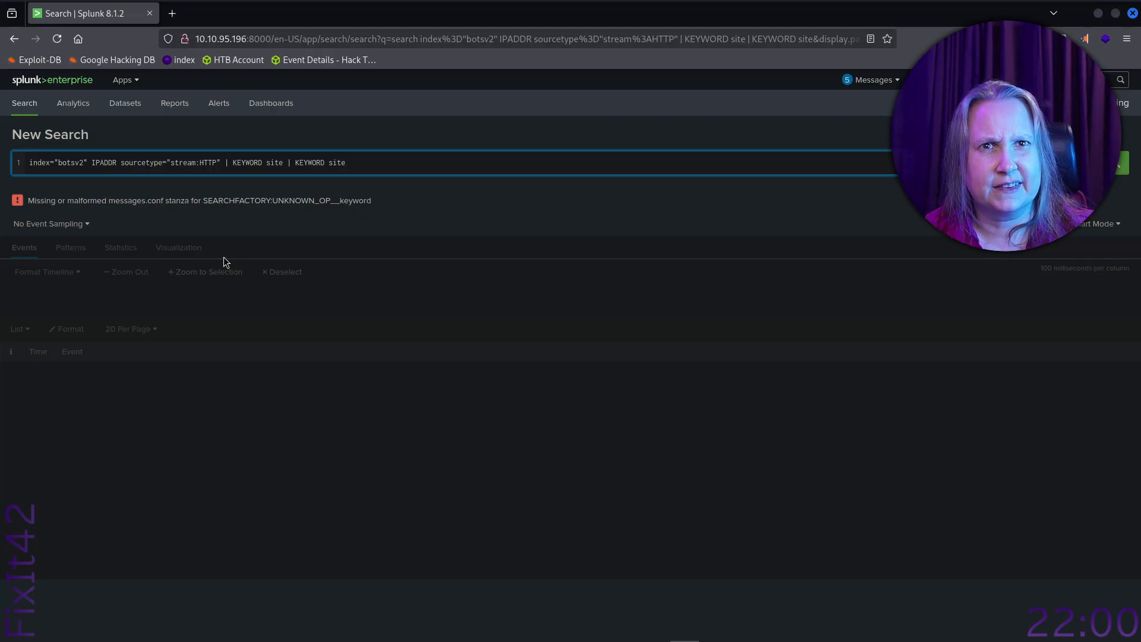
- Replace the IPADDR placeholder with 10.0.2.101 from the previous search and rerun the KEYWORD template query
double_click(104, 163)
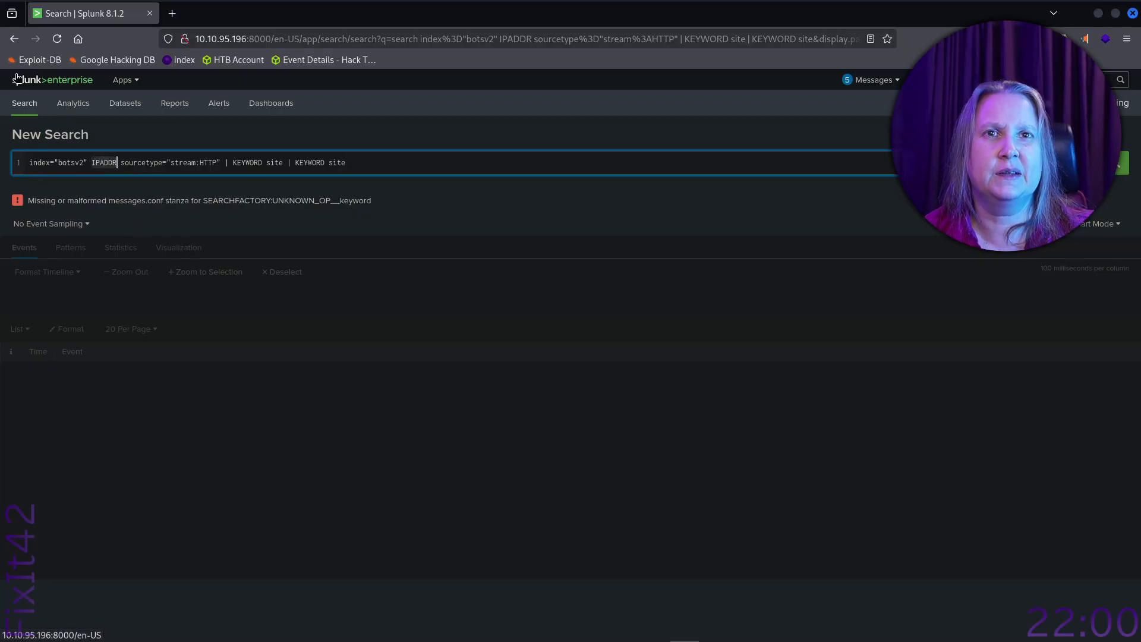
left_click(15, 39)
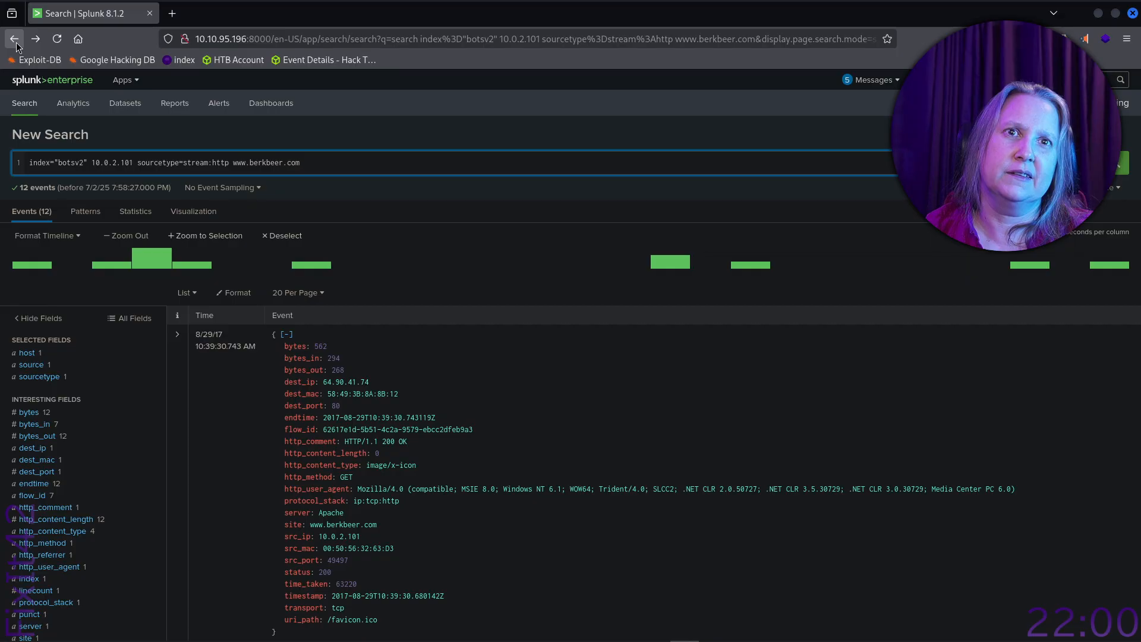
left_click_drag(94, 163, 129, 168)
key("ctrl+c")
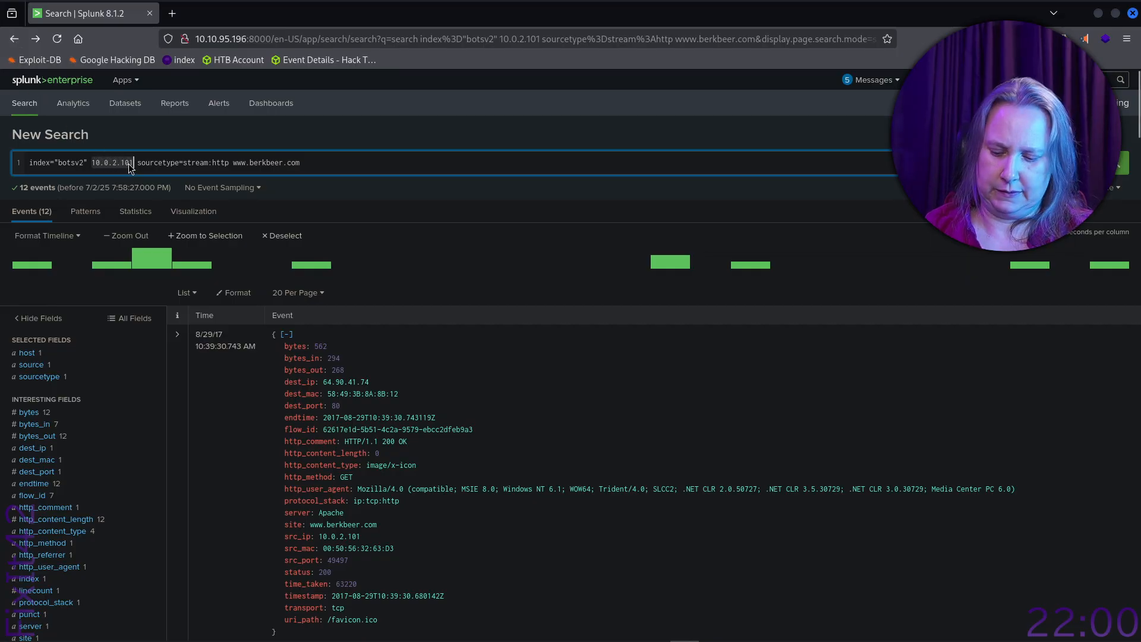
left_click(38, 38)
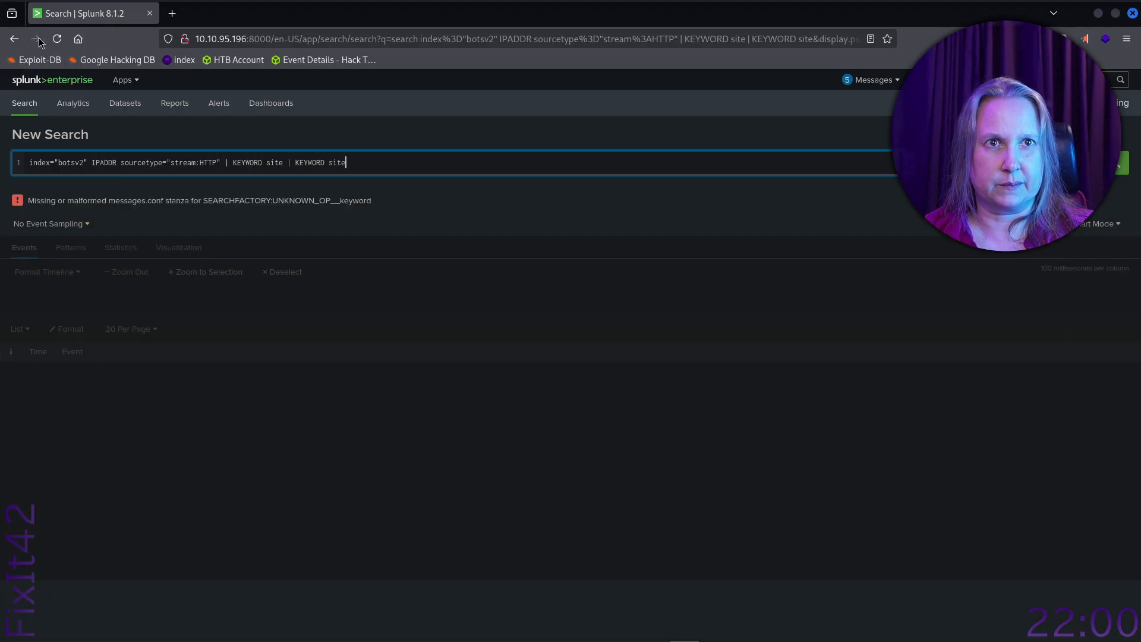
double_click(104, 163)
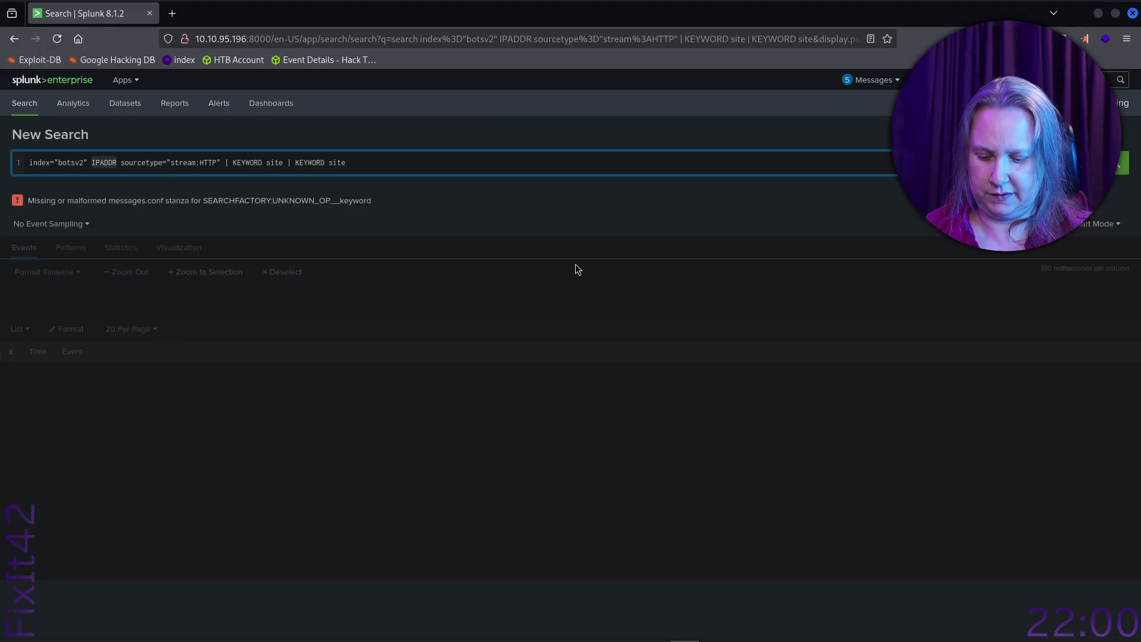
key("ctrl+v")
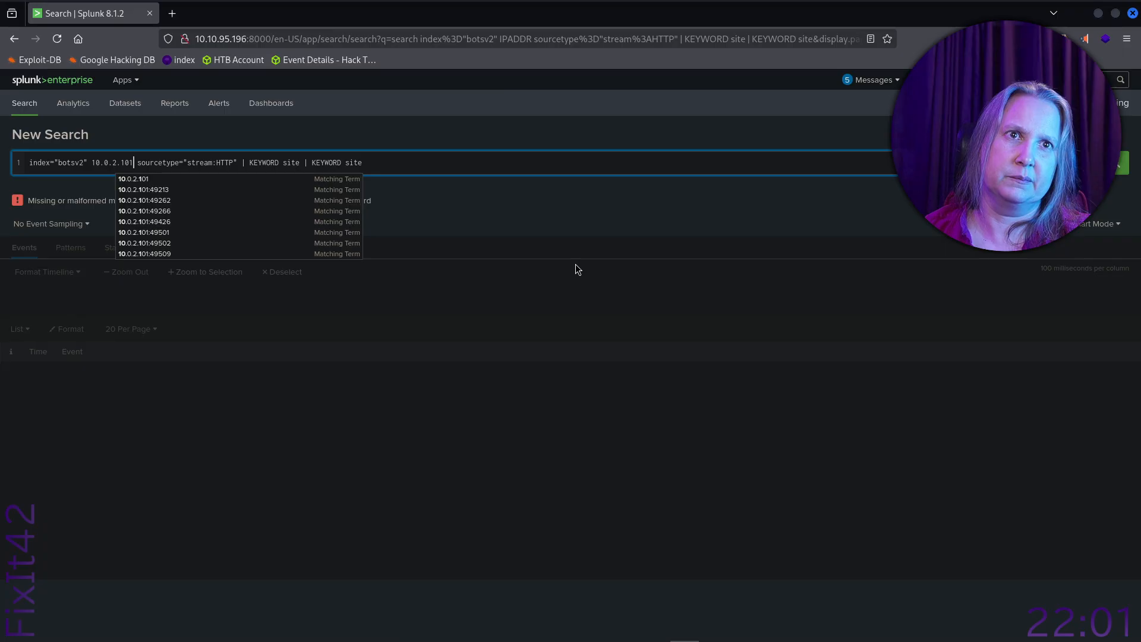
left_click(290, 164)
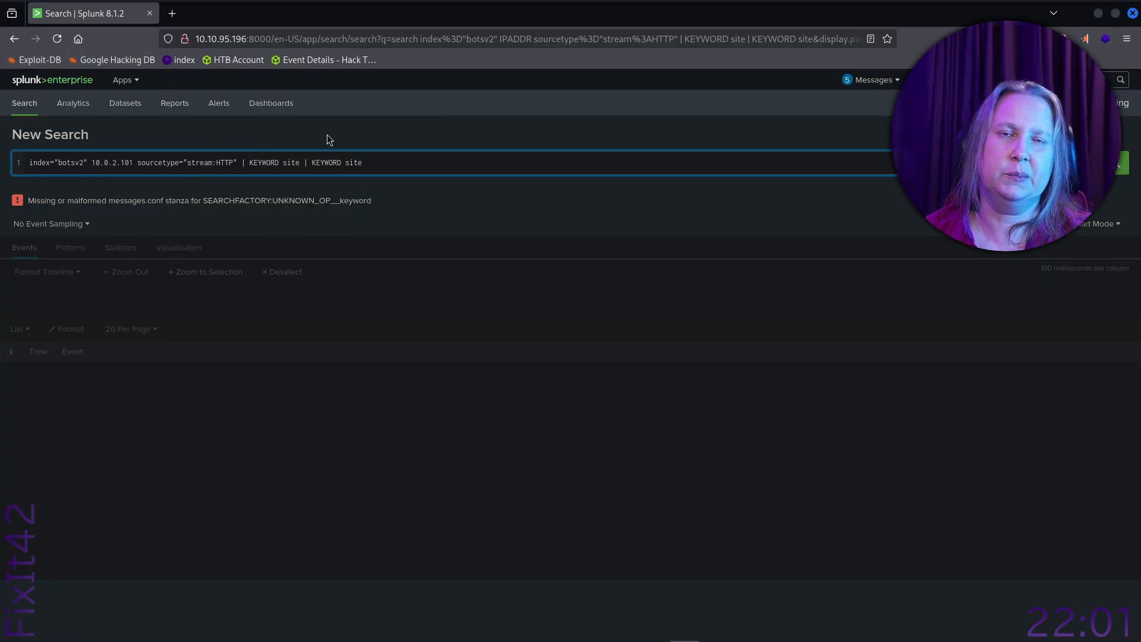
key("Return")
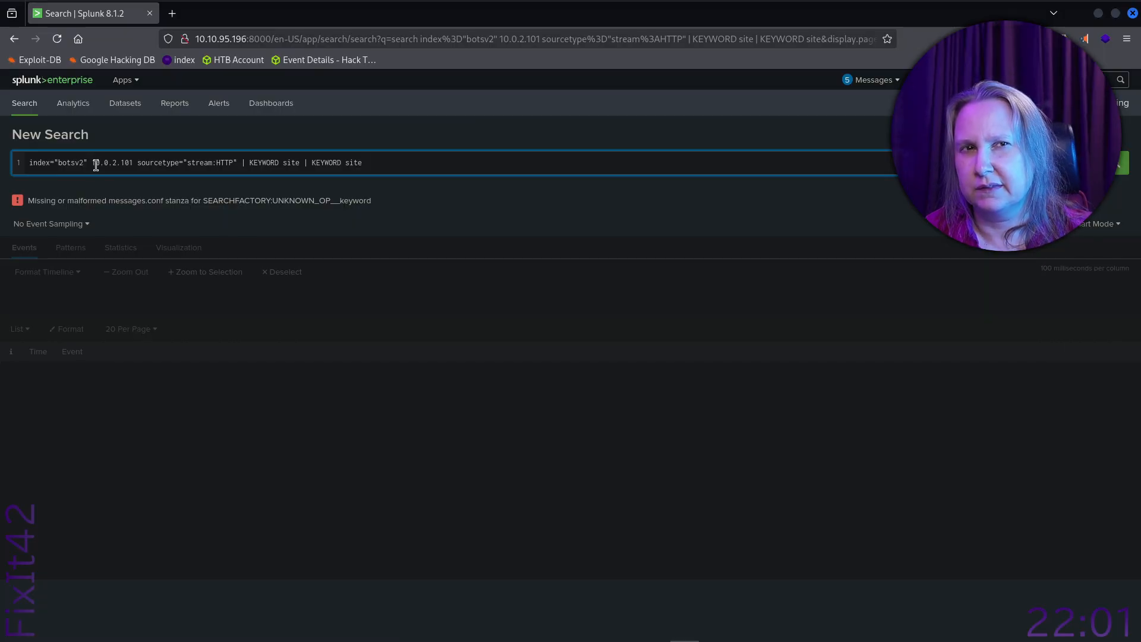
- Undo the query edits back to the stream:http search for 10.0.2.101 with site="*.com"
left_click_drag(299, 162, 208, 163)
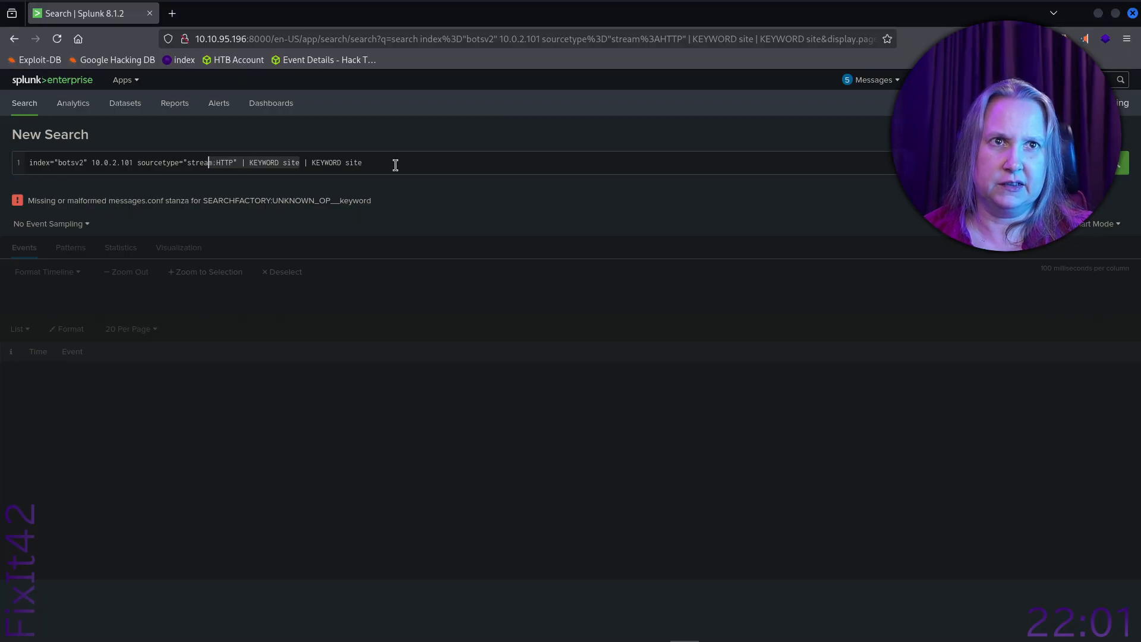
key("ctrl+z")
key("ctrl+z")
key("ctrl+z")
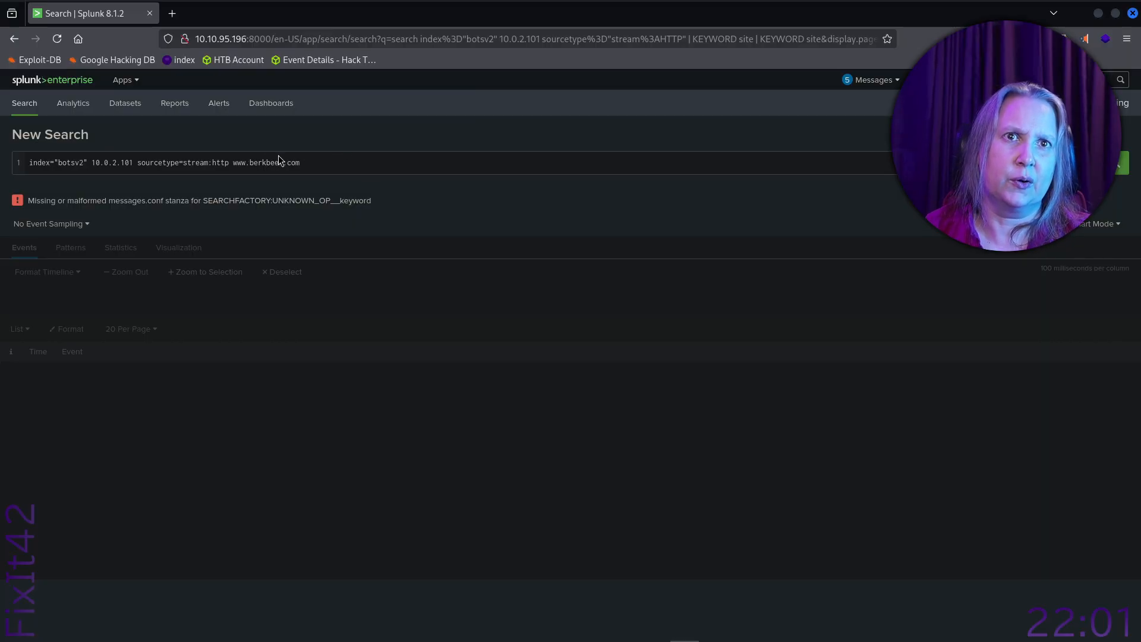
key("ctrl+shift+z")
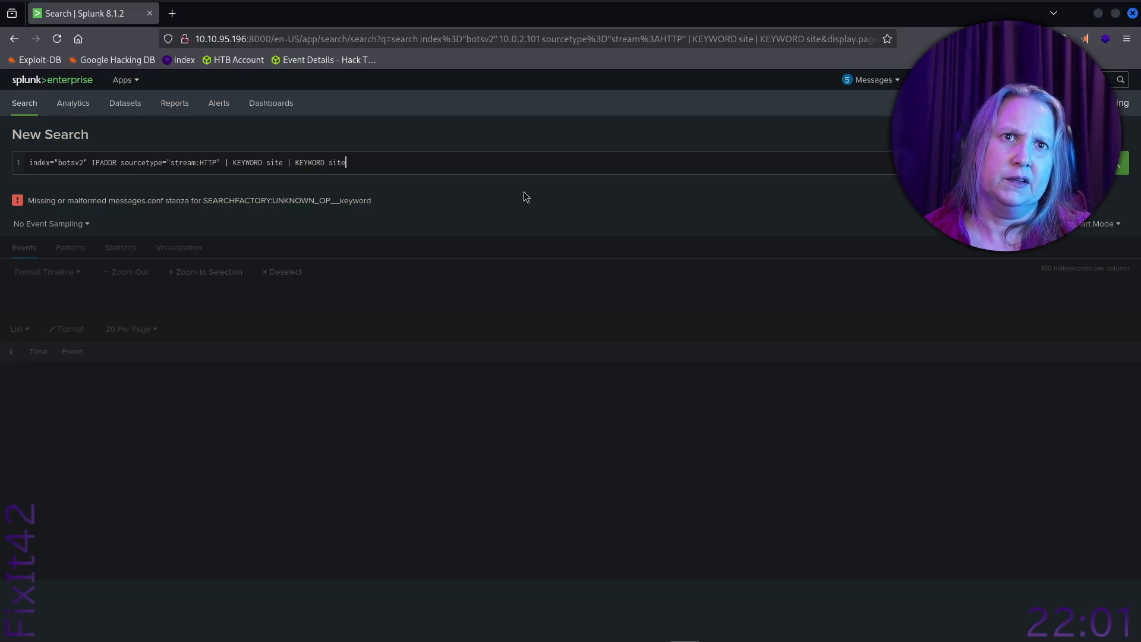
key("ctrl+z")
key("ctrl+z")
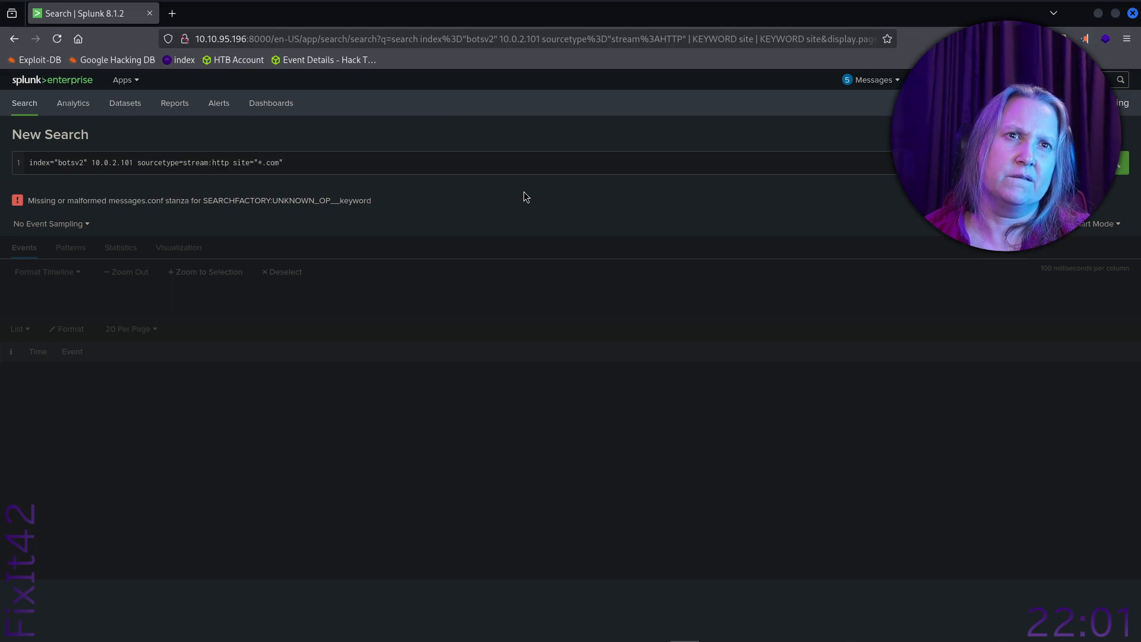
- Try appending "| keyword site" to the site="*.com" query and run the search
type("site=\"*.com\" ")
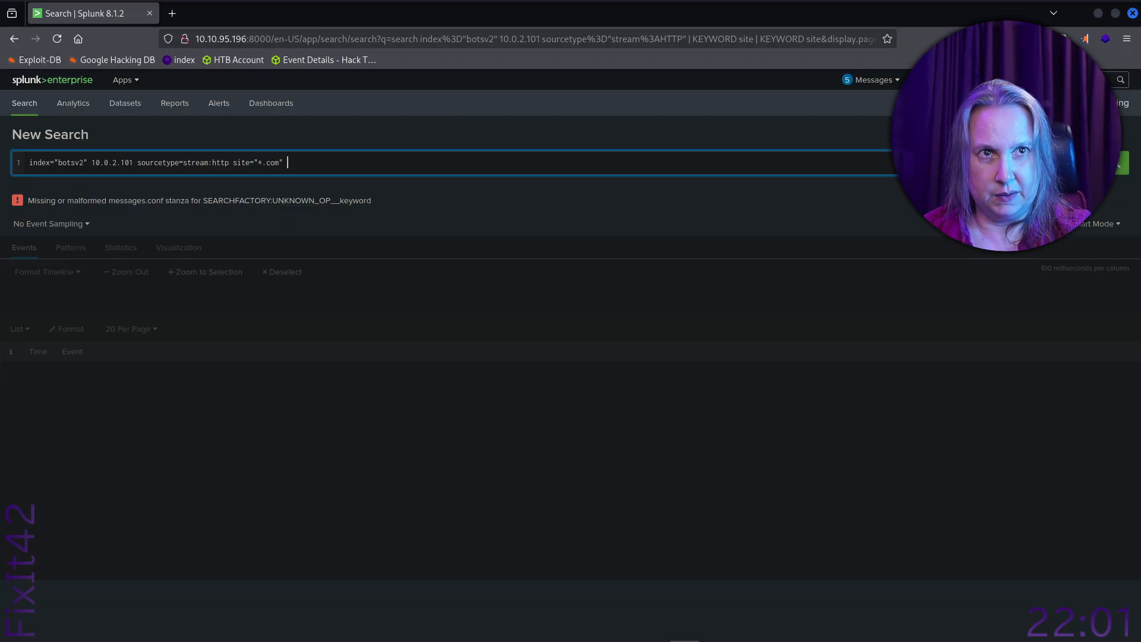
type("| ")
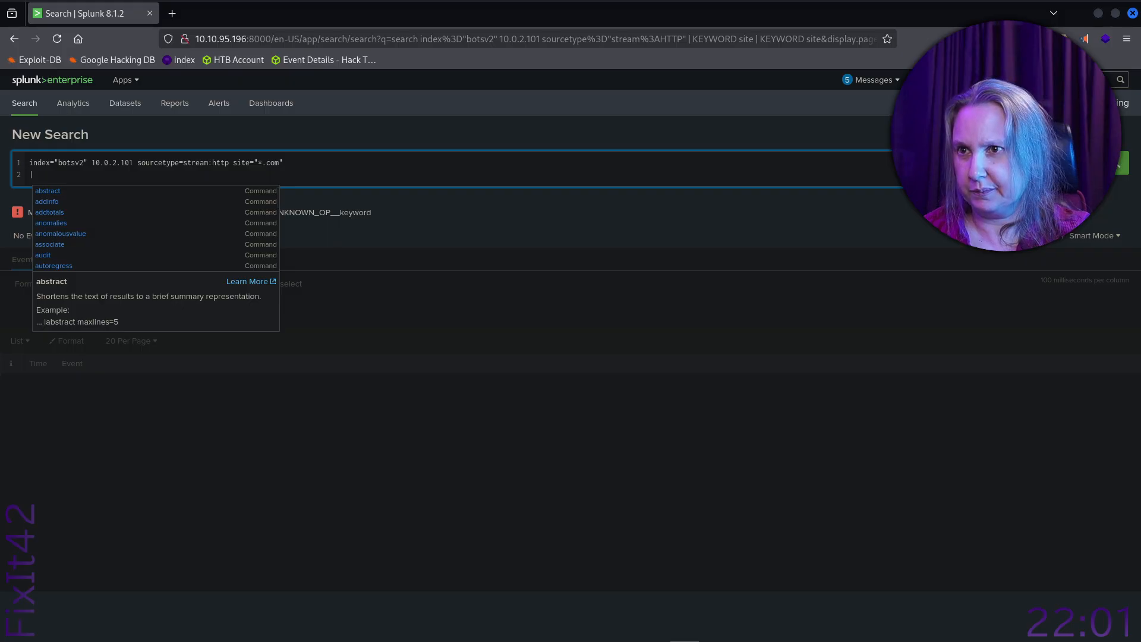
type("key")
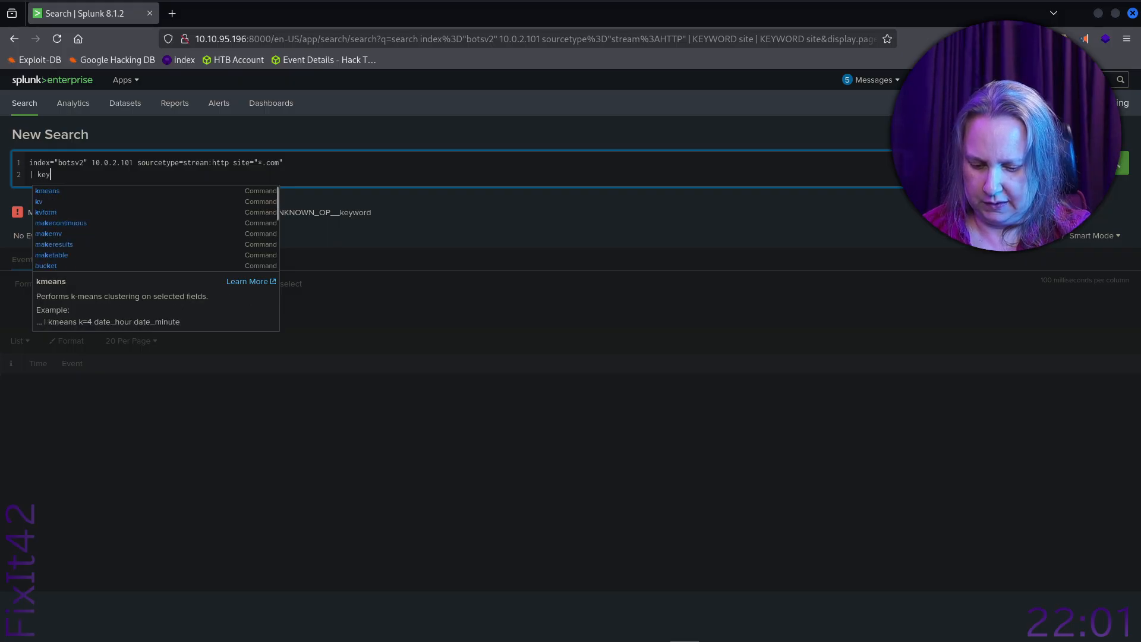
type("word")
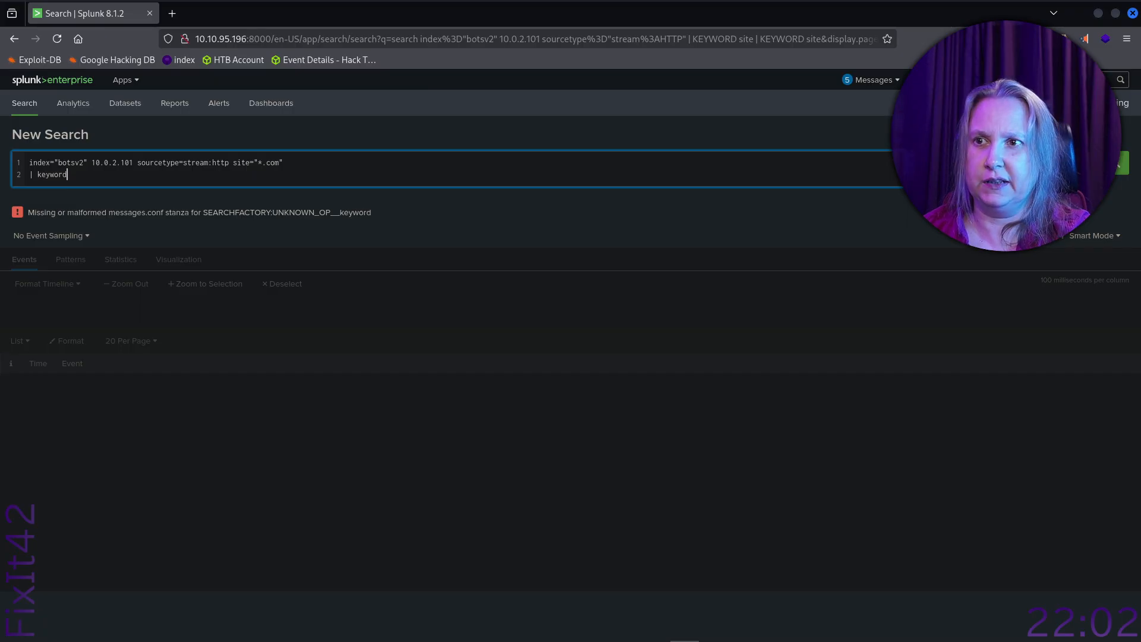
type(" site")
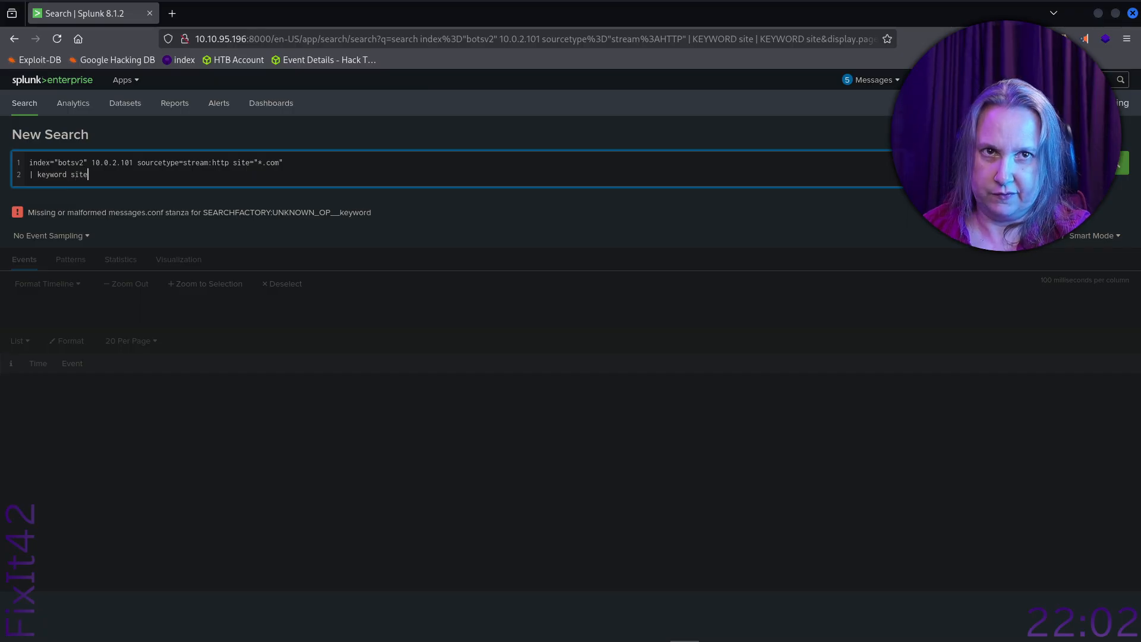
key("Return")
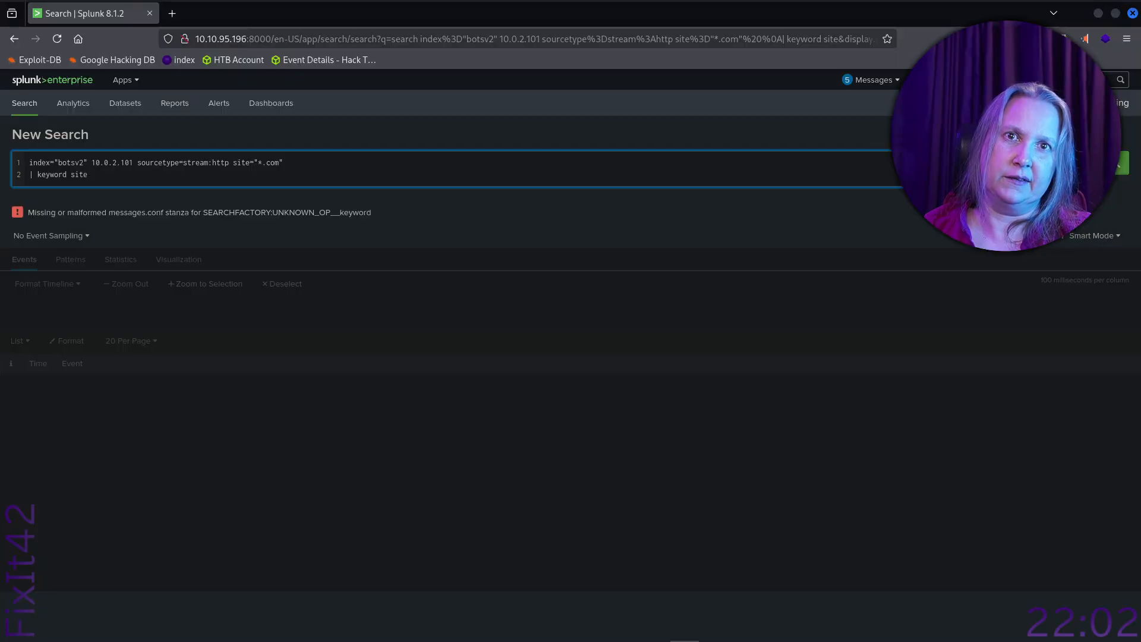
- Try the piped command in uppercase as "| KEYWORD site" and rerun the search
key("Left")
key("Left")
key("Left")
key("Left")
key("Left")
key("Left")
key("Delete")
key("BackSpace")
key("BackSpace")
key("BackSpace")
key("BackSpace")
key("BackSpace")
key("BackSpace")
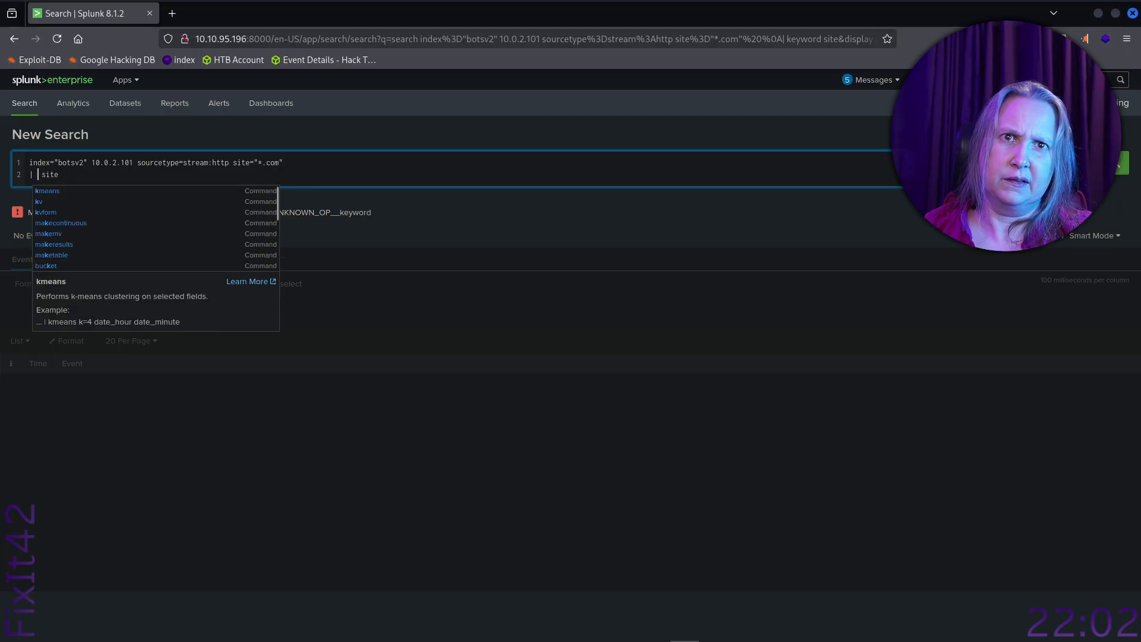
type("KEY")
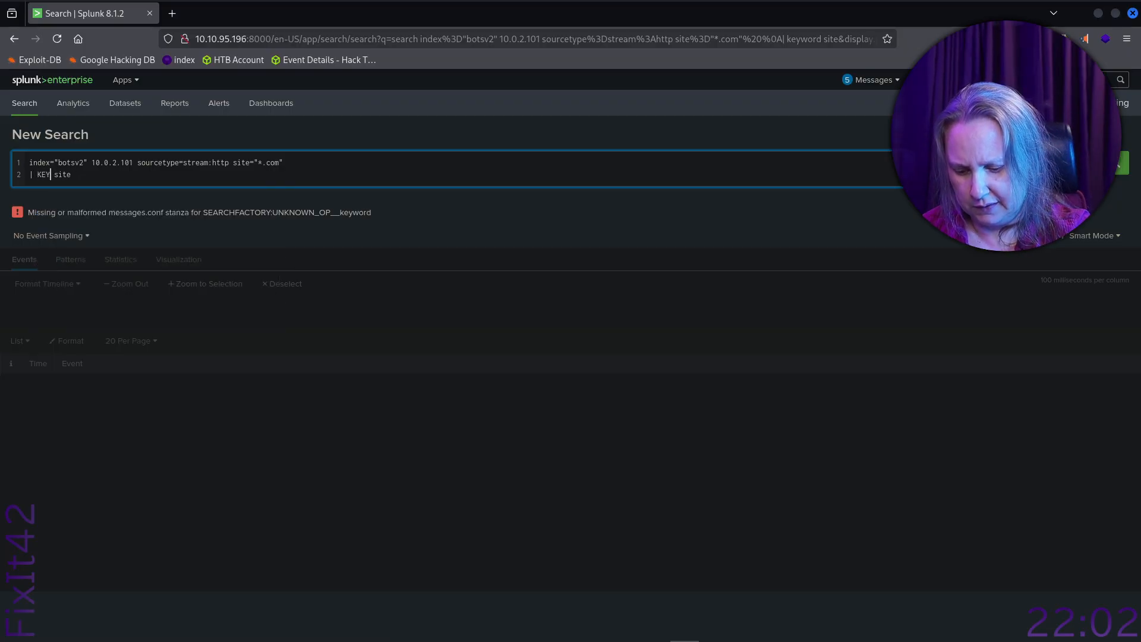
type("WO")
key("Return")
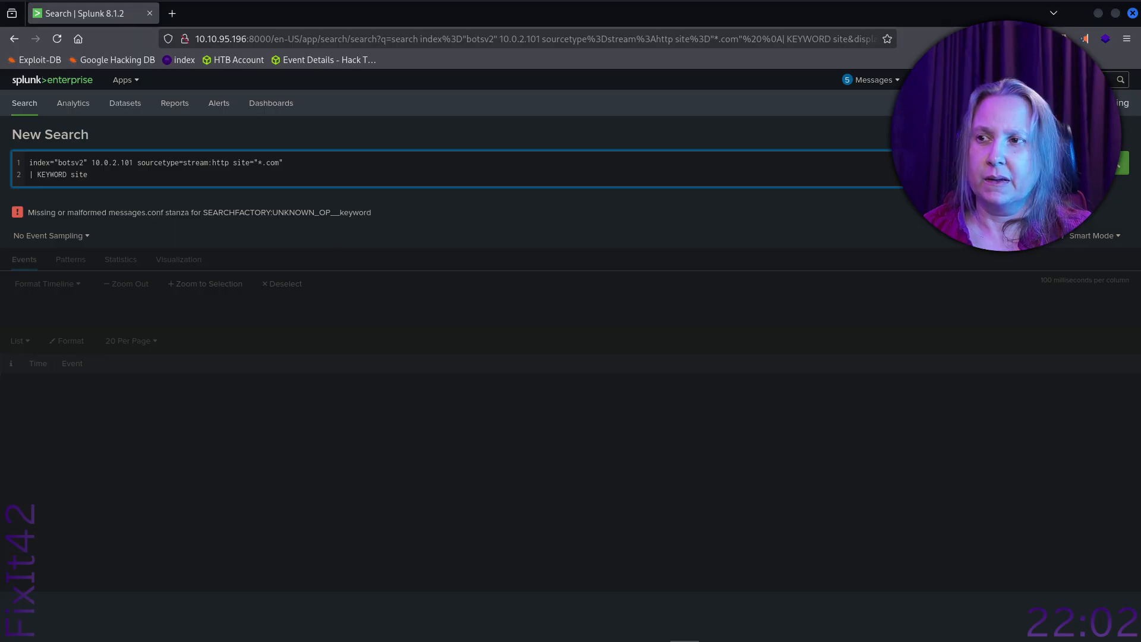
- Remove the "| KEYWORD site" clause from the query and go back to the previous search page
key("BackSpace")
key("BackSpace")
key("BackSpace")
key("BackSpace")
key("BackSpace")
key("BackSpace")
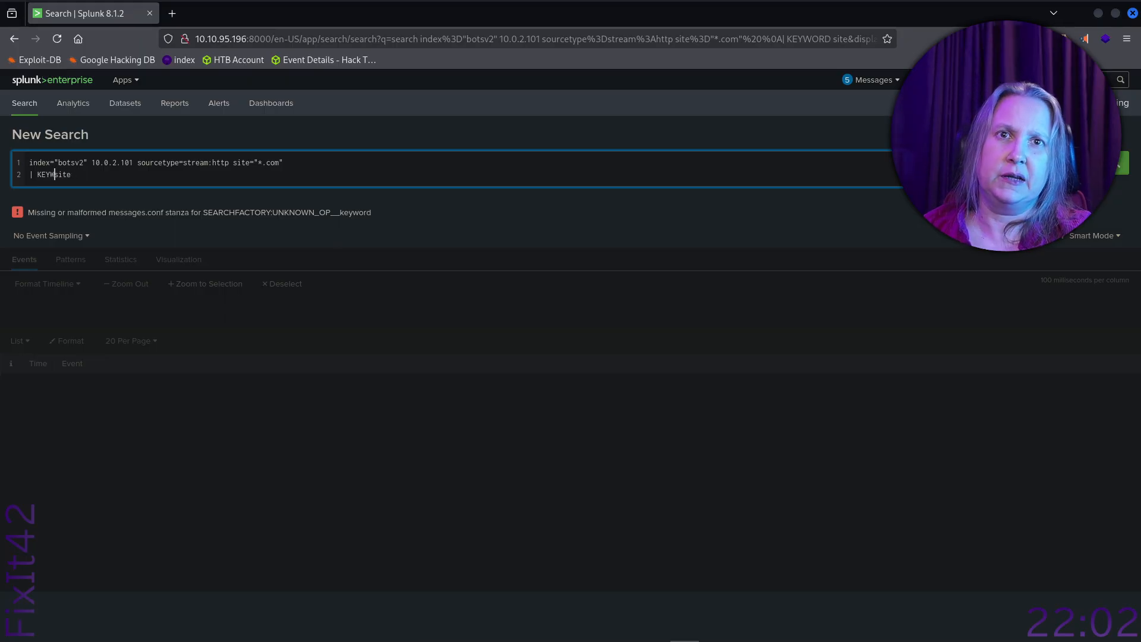
key("Delete")
key("Delete")
key("Delete")
key("Delete")
key("BackSpace")
key("BackSpace")
key("BackSpace")
key("BackSpace")
key("BackSpace")
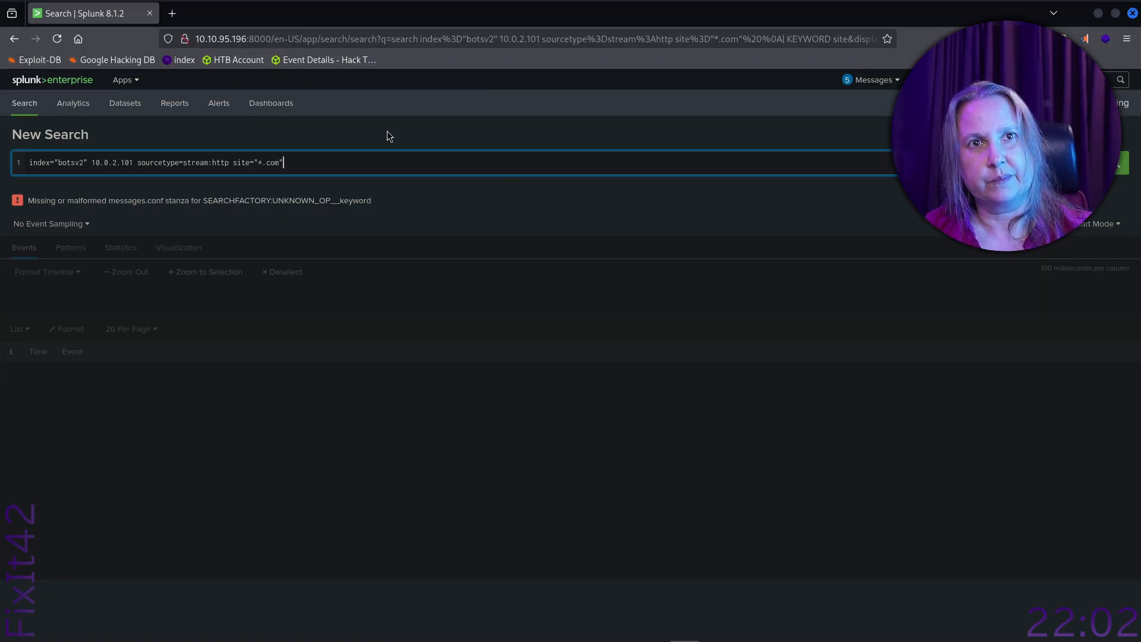
left_click(14, 41)
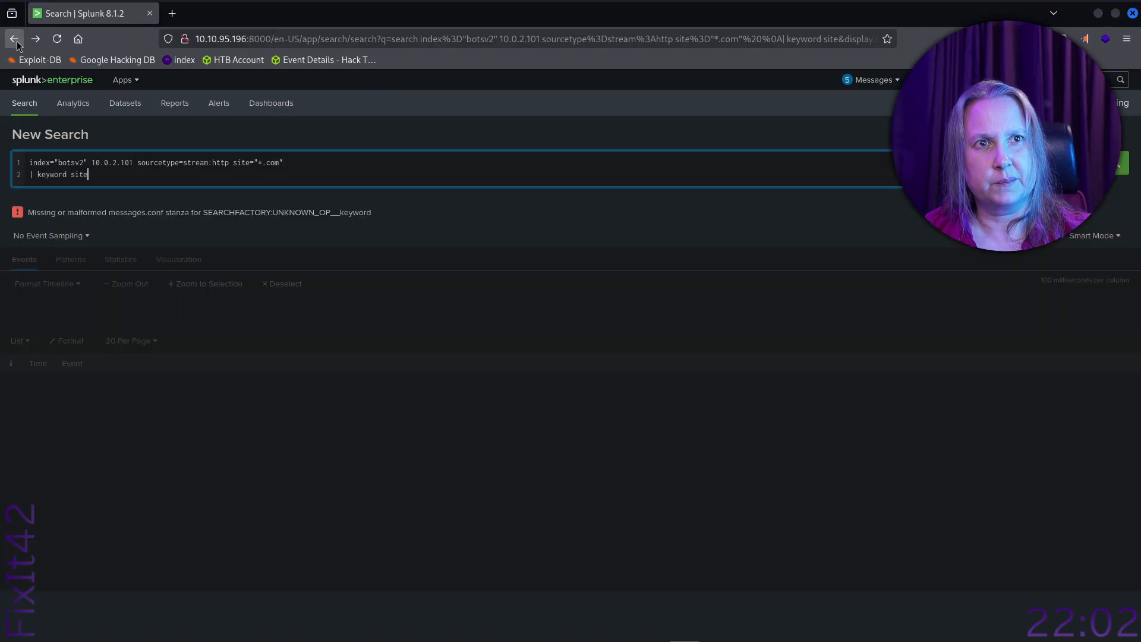
- Go back through the search history to the stream:http search for 10.0.2.101 with site="*.com"
left_click(15, 40)
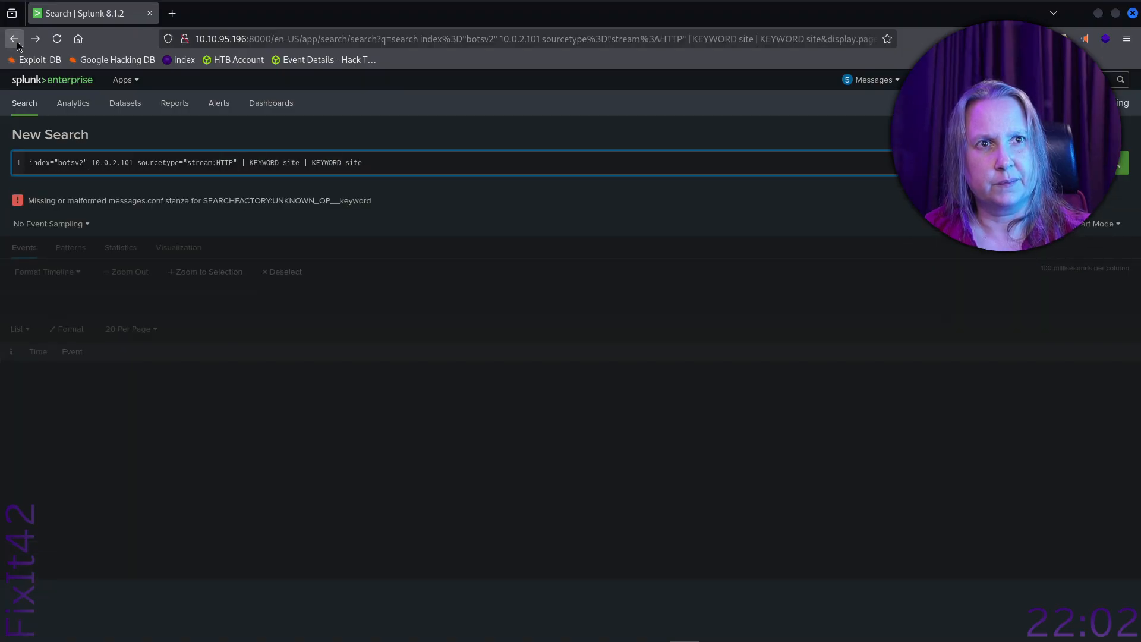
left_click(15, 39)
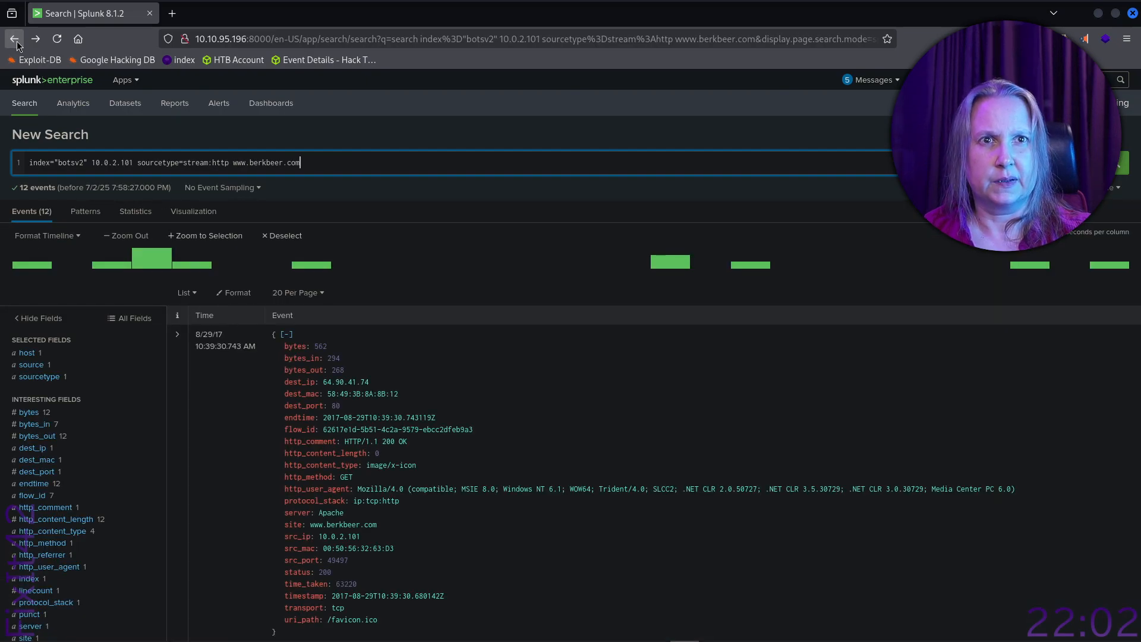
left_click(16, 41)
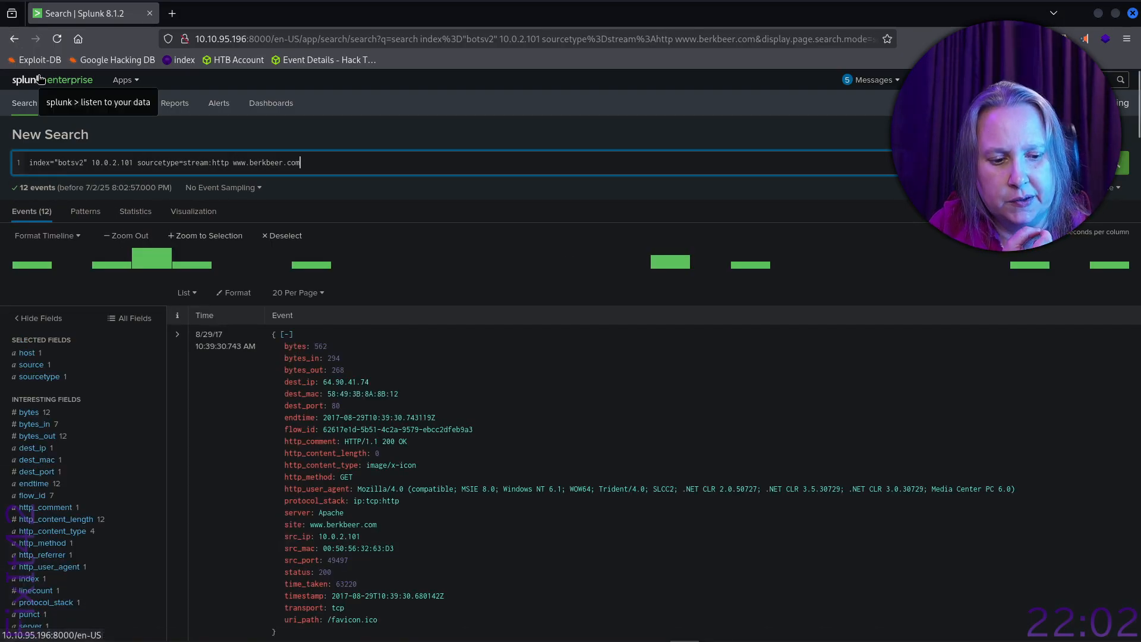
- Switch to the TryHackMe room and copy "Splunk commands to remove the duplicate entries and display the output in a table format."
key("alt+Tab")
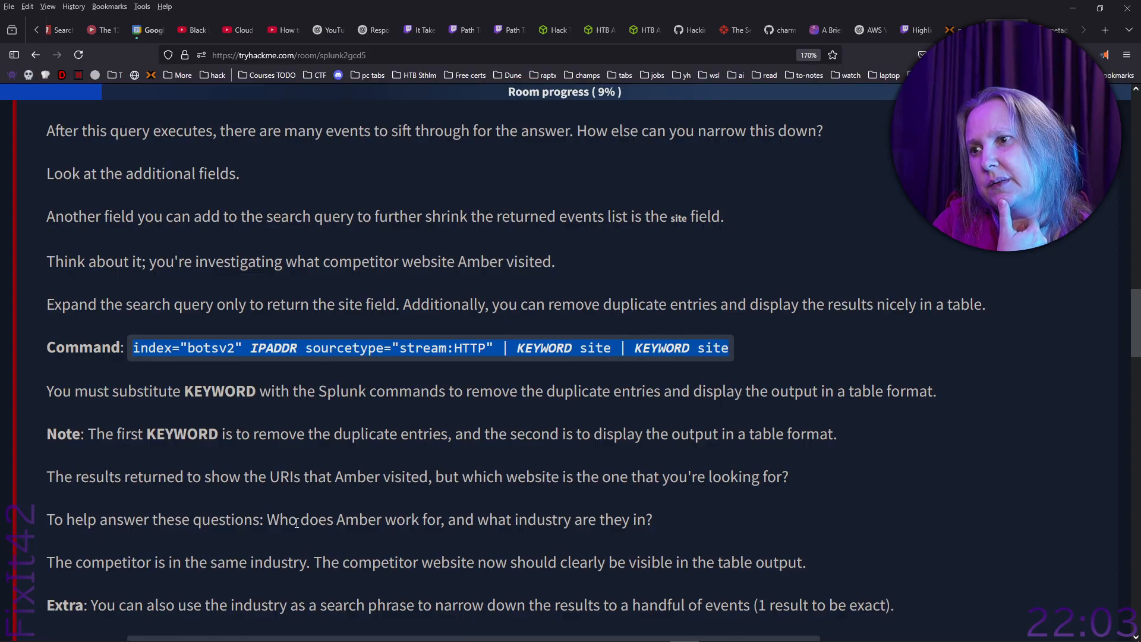
scroll(443, 519, "down", 3)
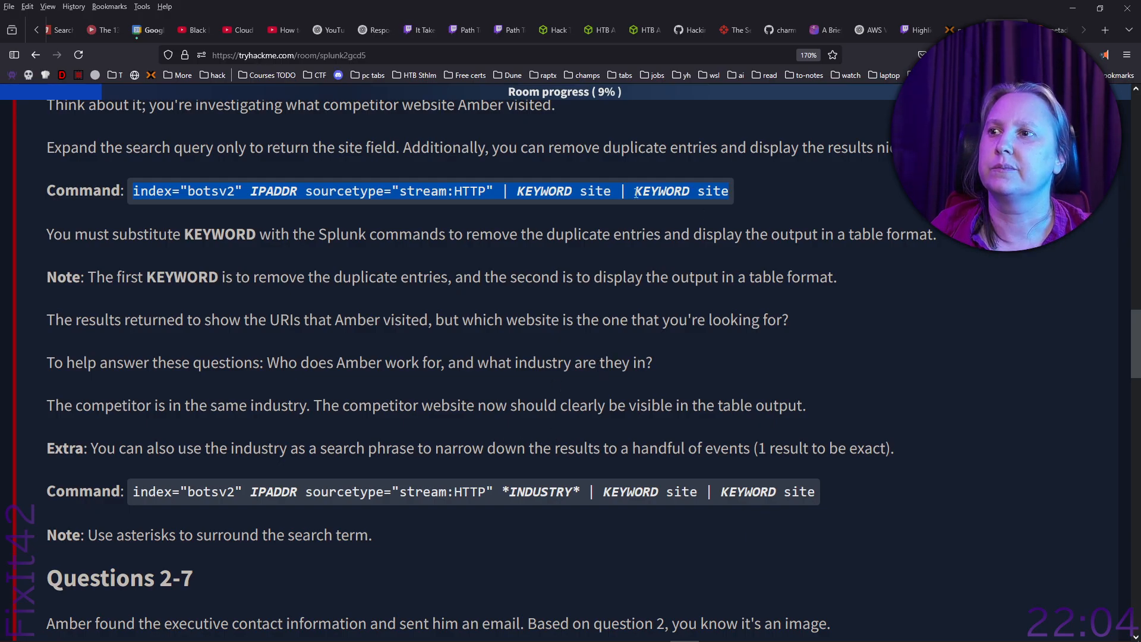
left_click_drag(315, 234, 659, 233)
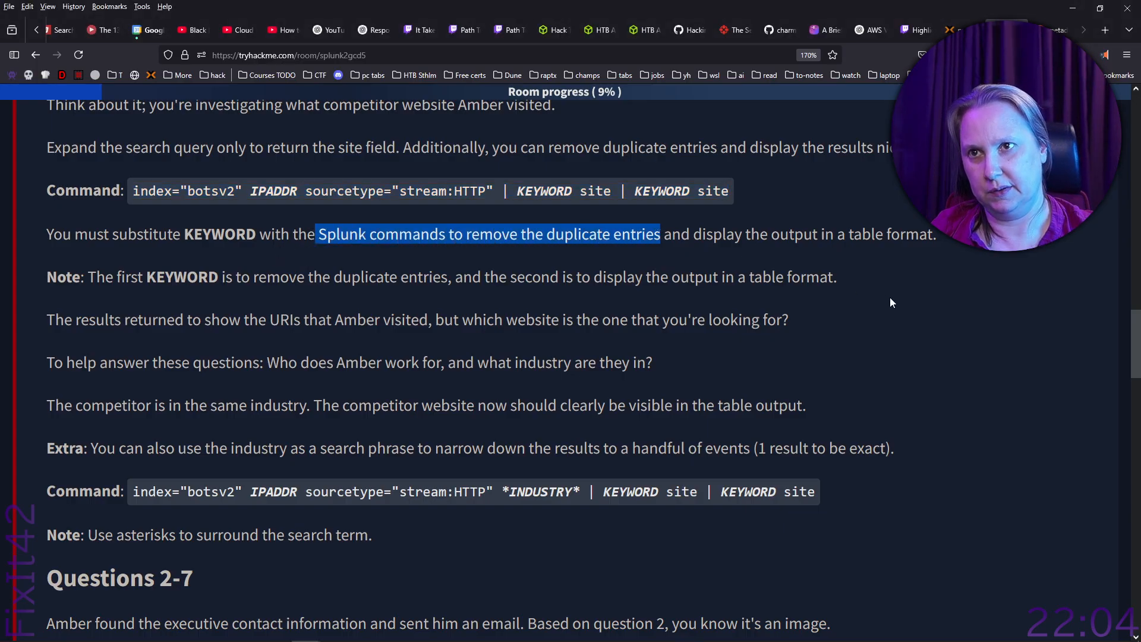
key("ctrl+shift+Right")
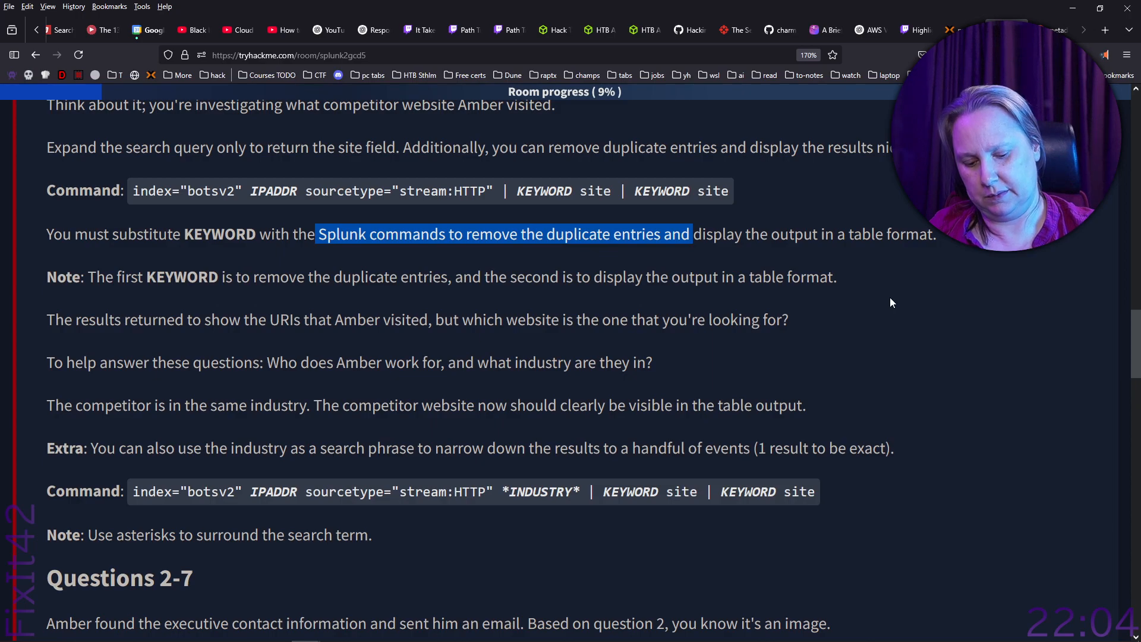
key("shift+Right")
key("shift+Right")
key("shift+End")
key("ctrl+c")
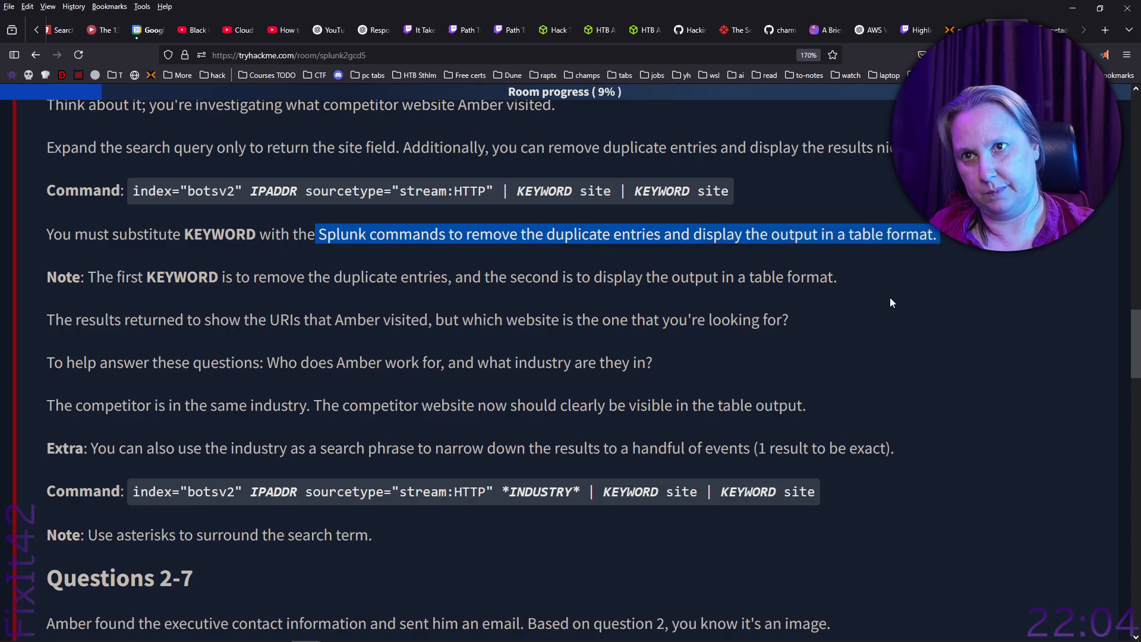
- Search the web for the copied phrase in a new tab and cut "duplicate entries and" from the search text
left_click(1105, 30)
key("ctrl+v")
key("Return")
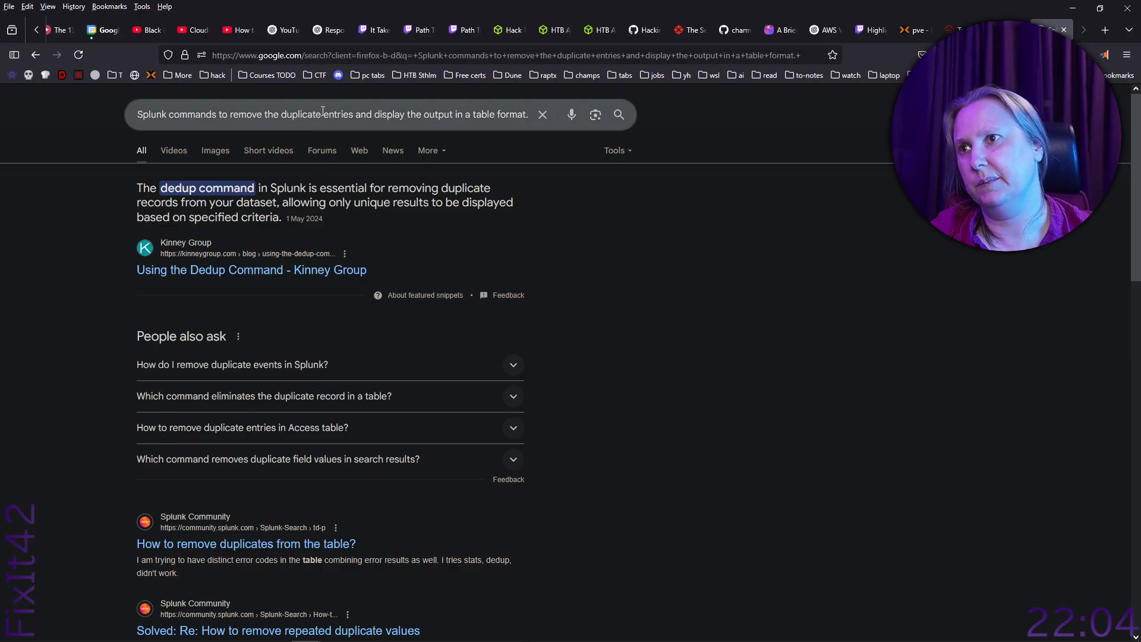
left_click_drag(280, 114, 373, 117)
key("BackSpace")
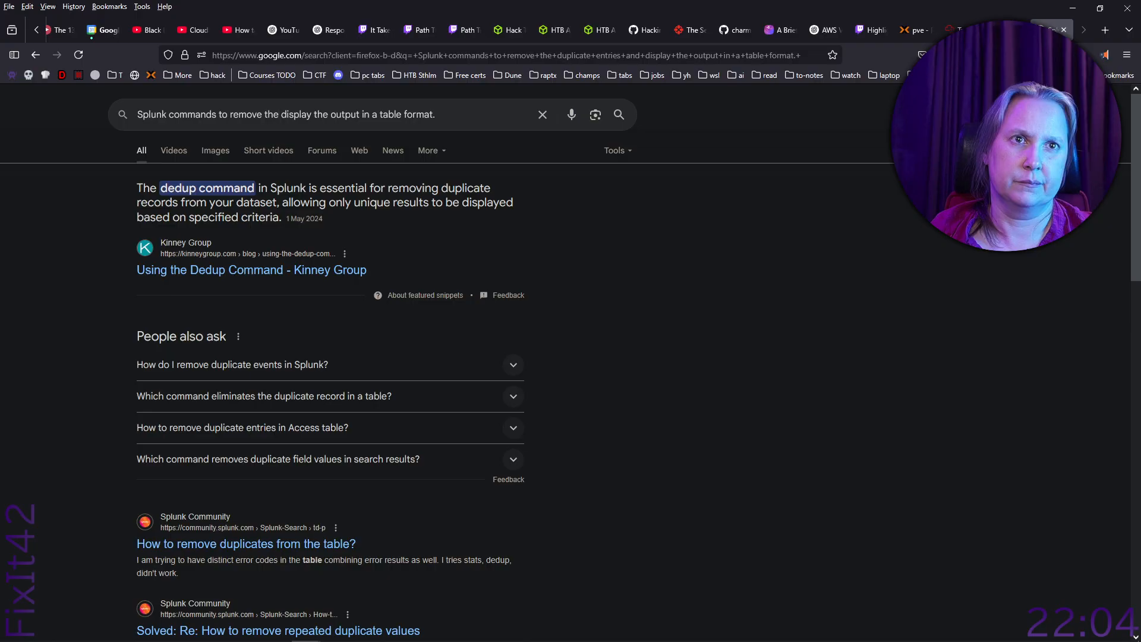
- Switch back to Splunk, append "| dedup site" to the site="*.com" query and run the search
key("alt+Tab")
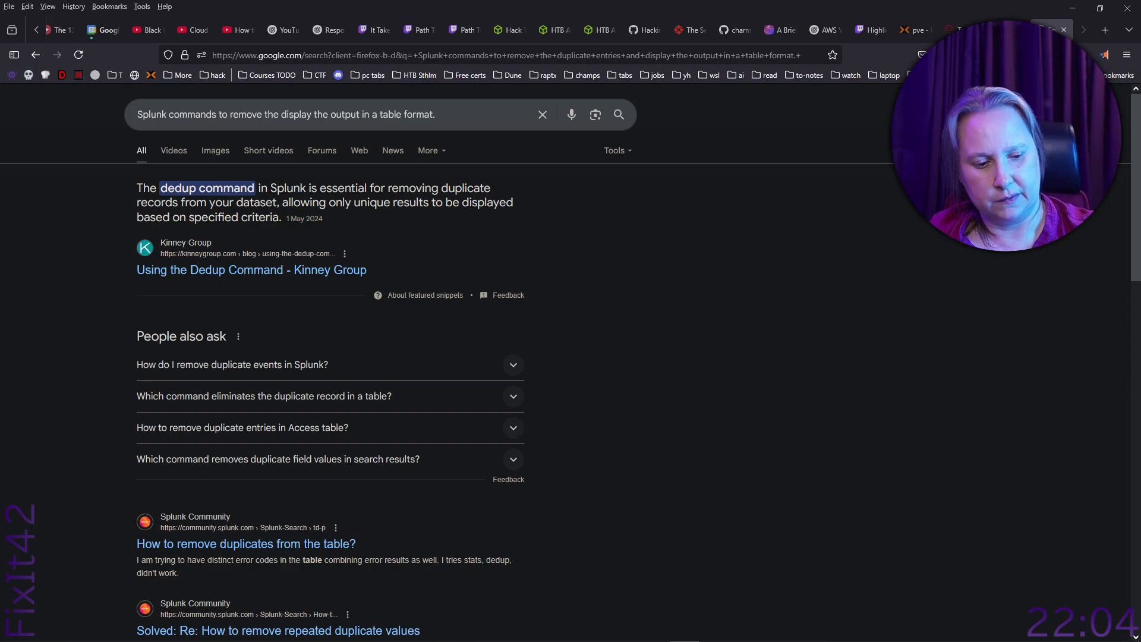
key("alt+Tab")
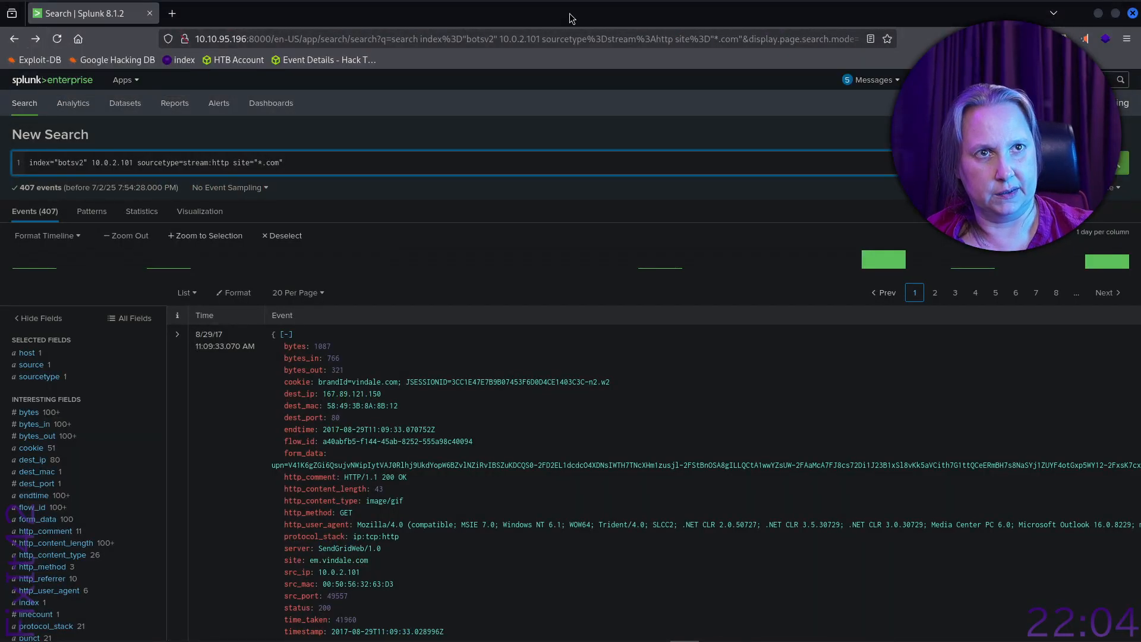
type("site=\"*.com\" ")
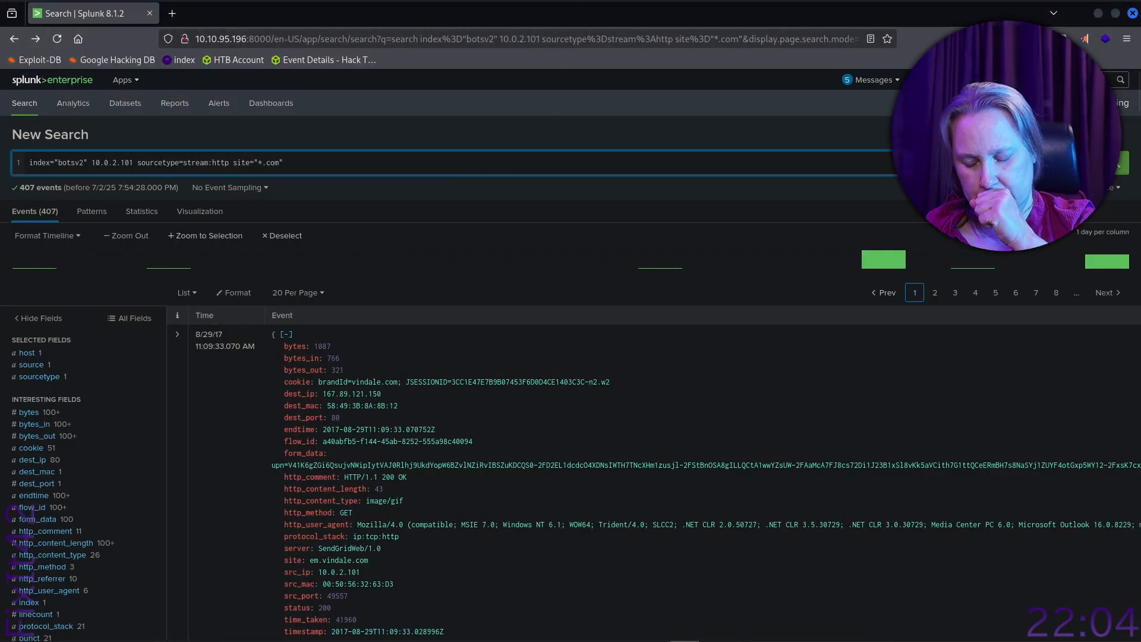
type("|  de")
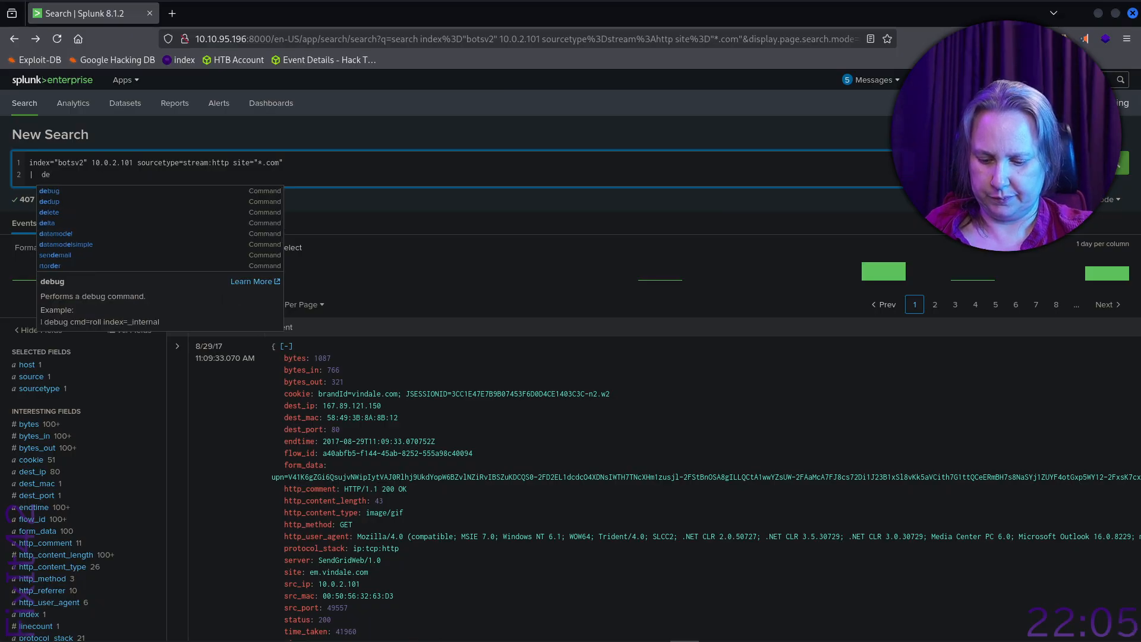
type("dup site")
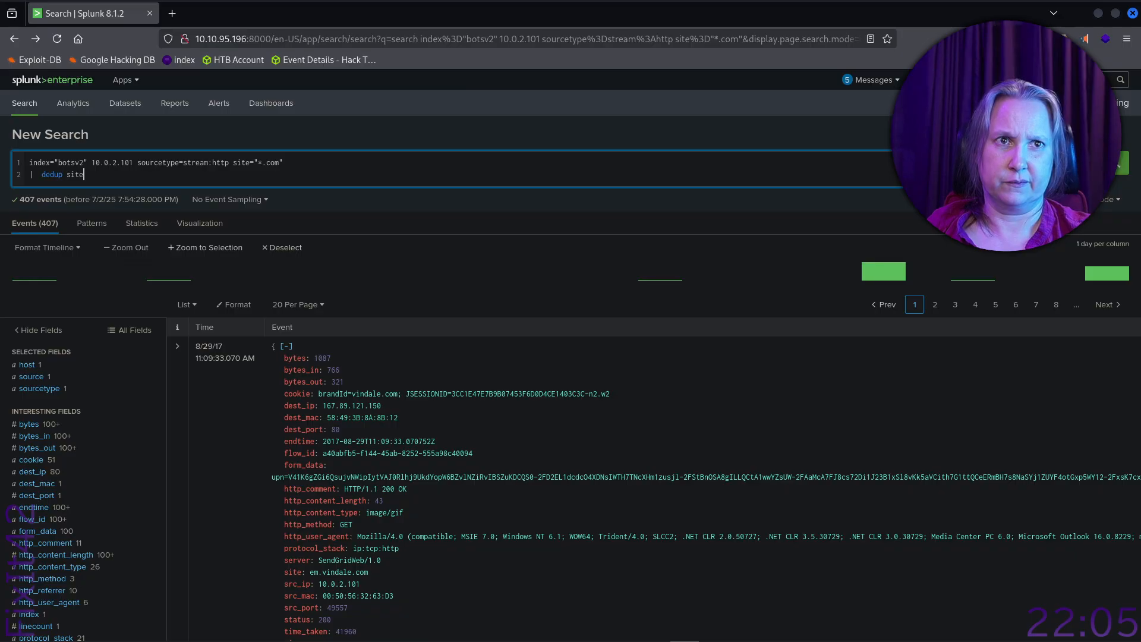
key("Return")
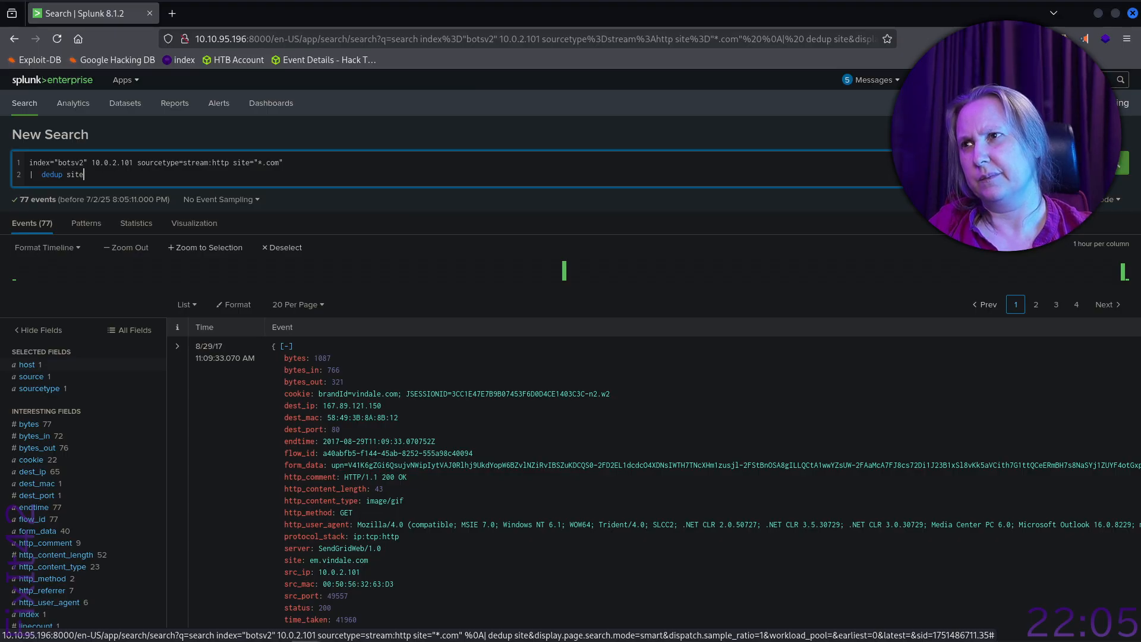
- Search the web for "Splunk commands to display the output in a table format." and open the post on formatting an output table for an object
key("alt+Tab")
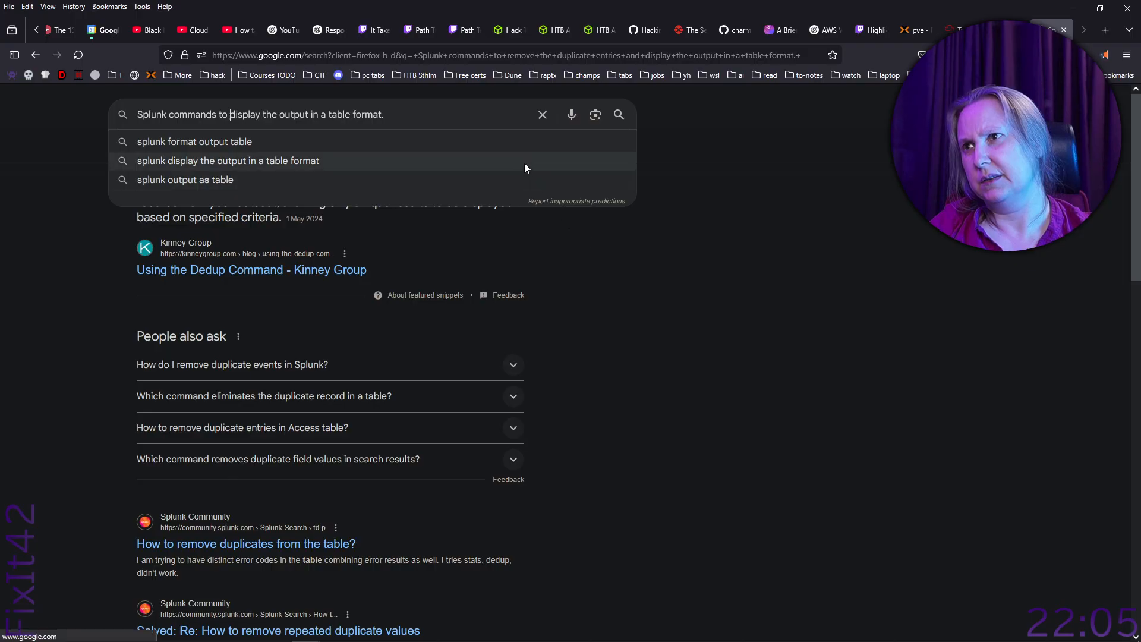
key("Return")
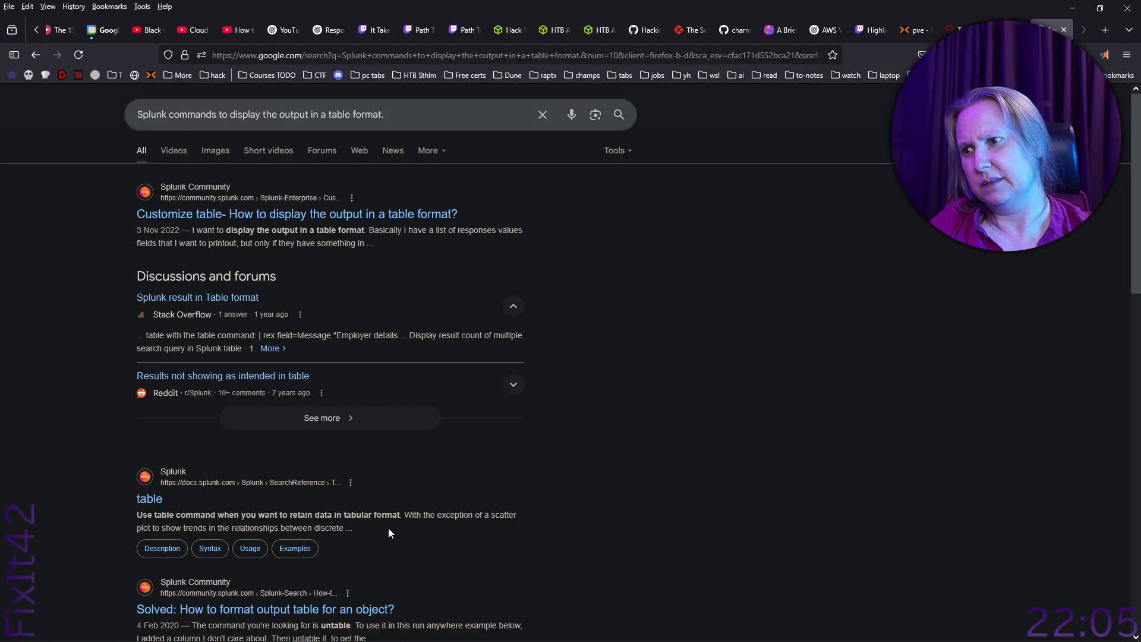
left_click(272, 613)
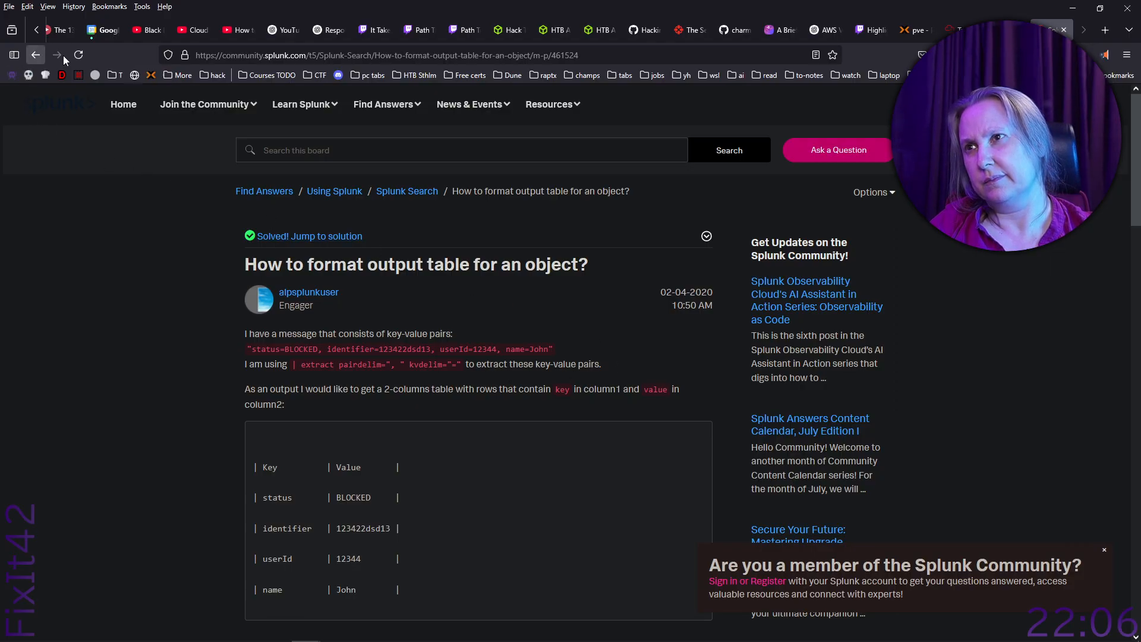
- Open ChatGPT, ask "splunk for mat table" and highlight the table command in the example of its answer
left_click(336, 54)
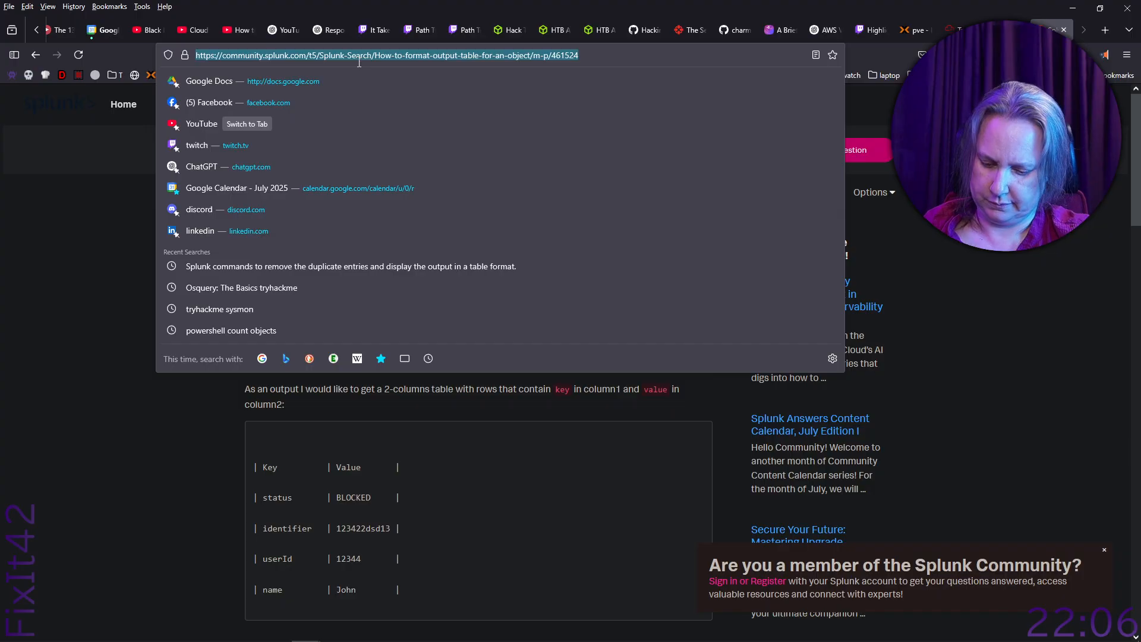
type("chatgpt.com/")
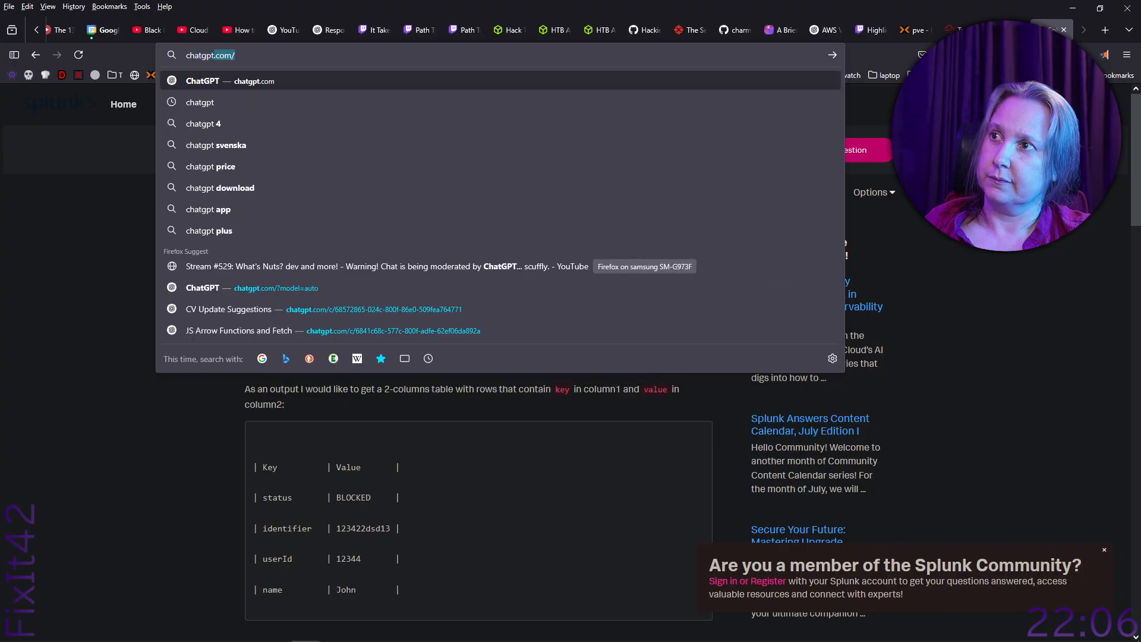
key("Return")
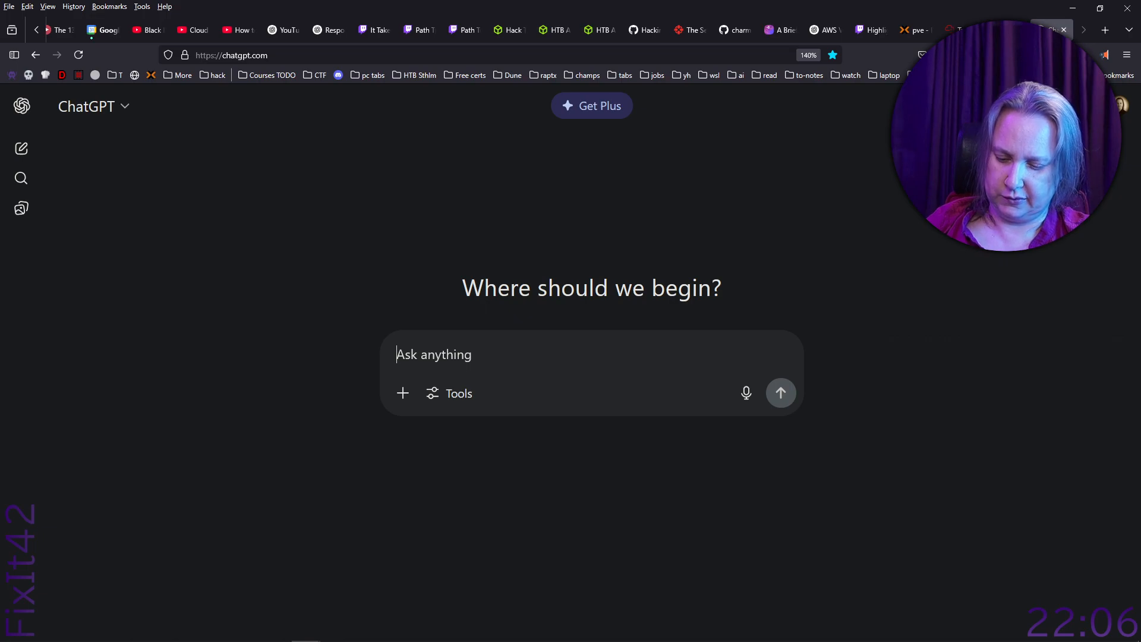
type("sp")
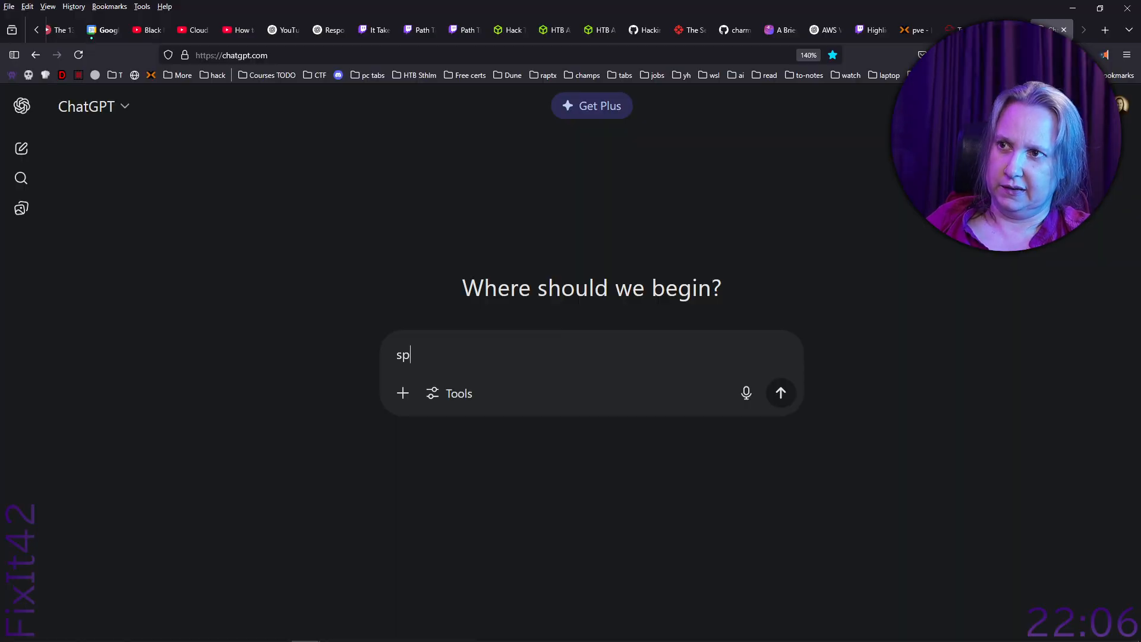
type("lunk")
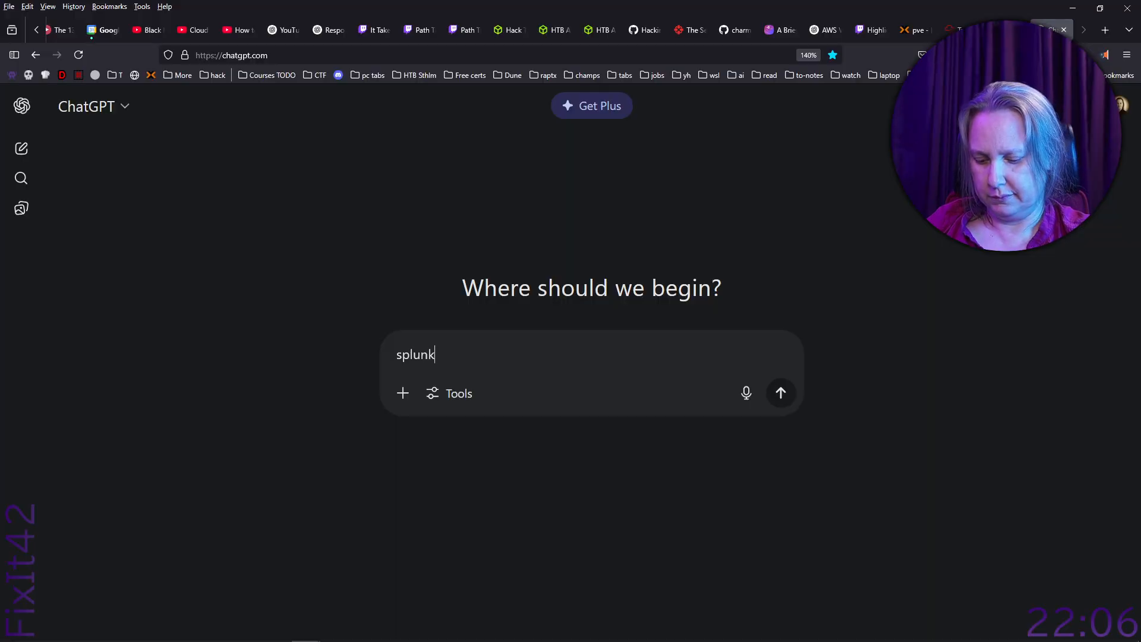
type(" for mat table")
key("Return")
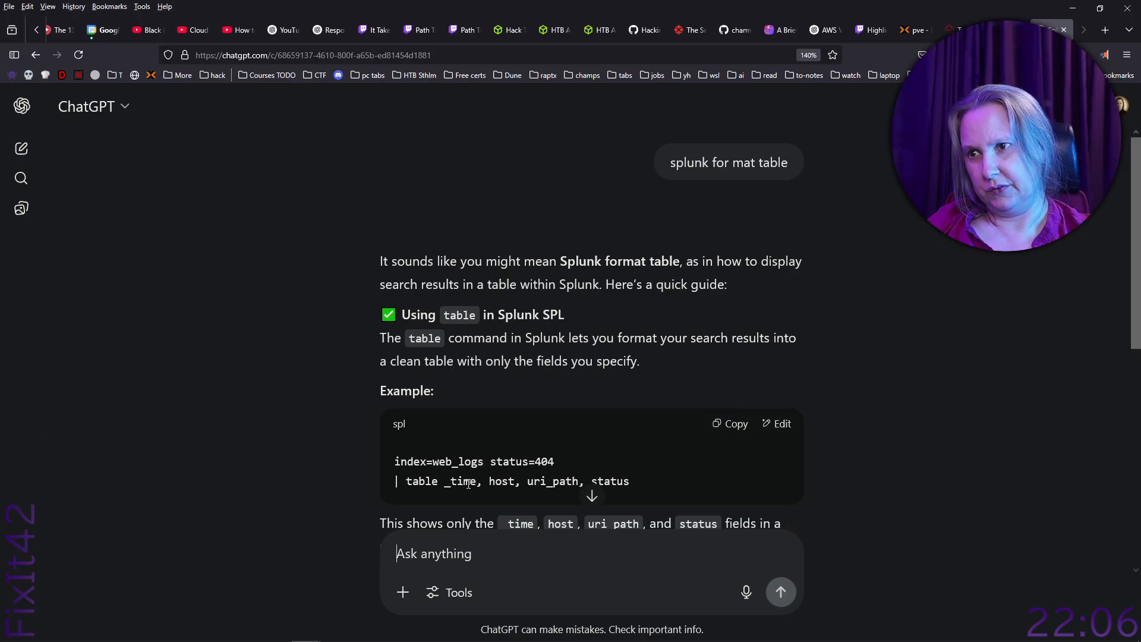
left_click_drag(405, 480, 459, 484)
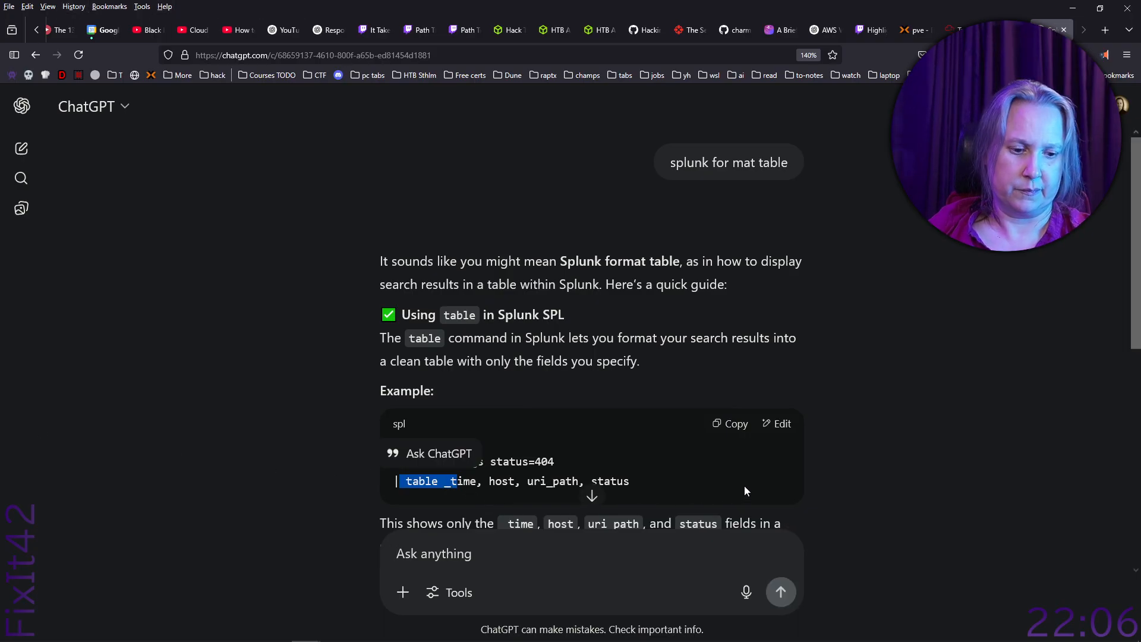
- Switch to Splunk, add "| table site" as a third line below the dedup command and run the search
key("alt+Tab")
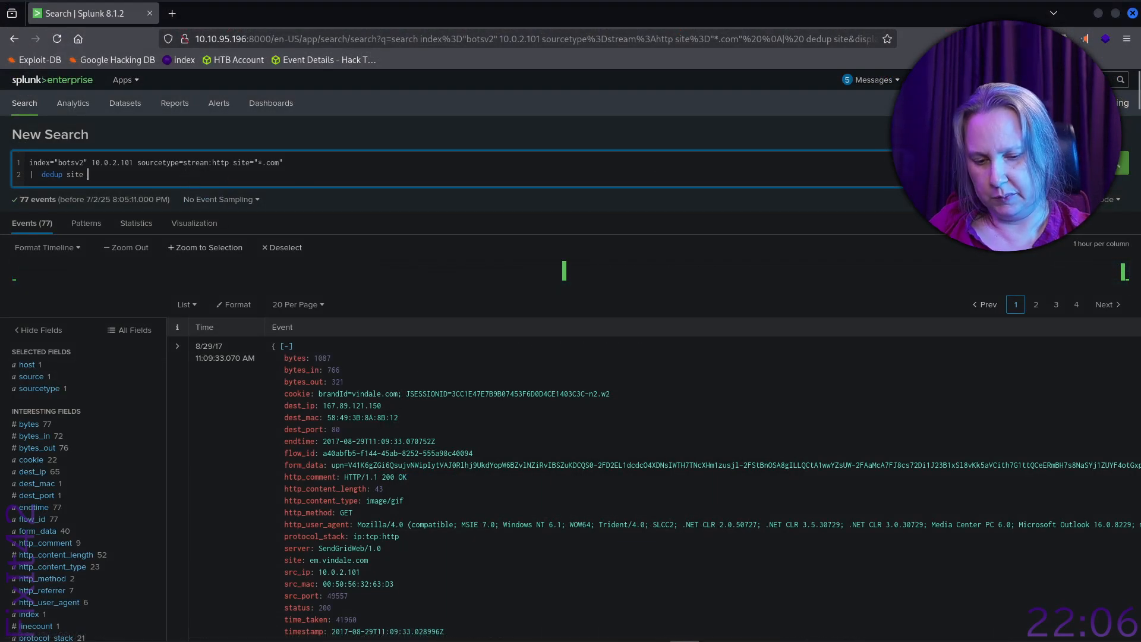
key("shift+Return")
type("| ")
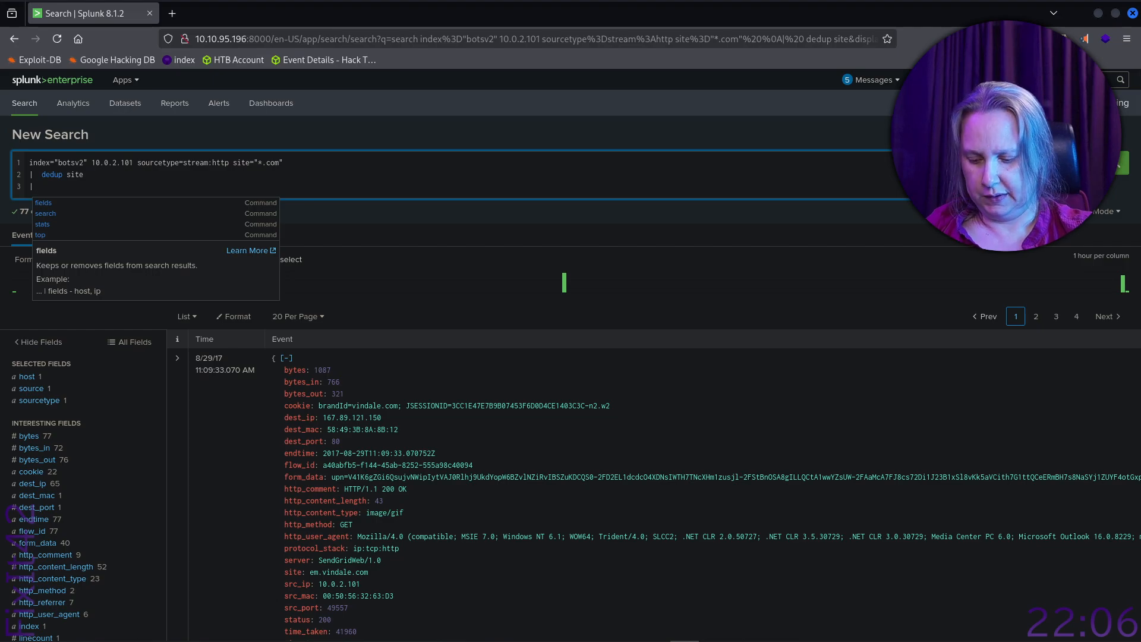
type(" table")
key("Escape")
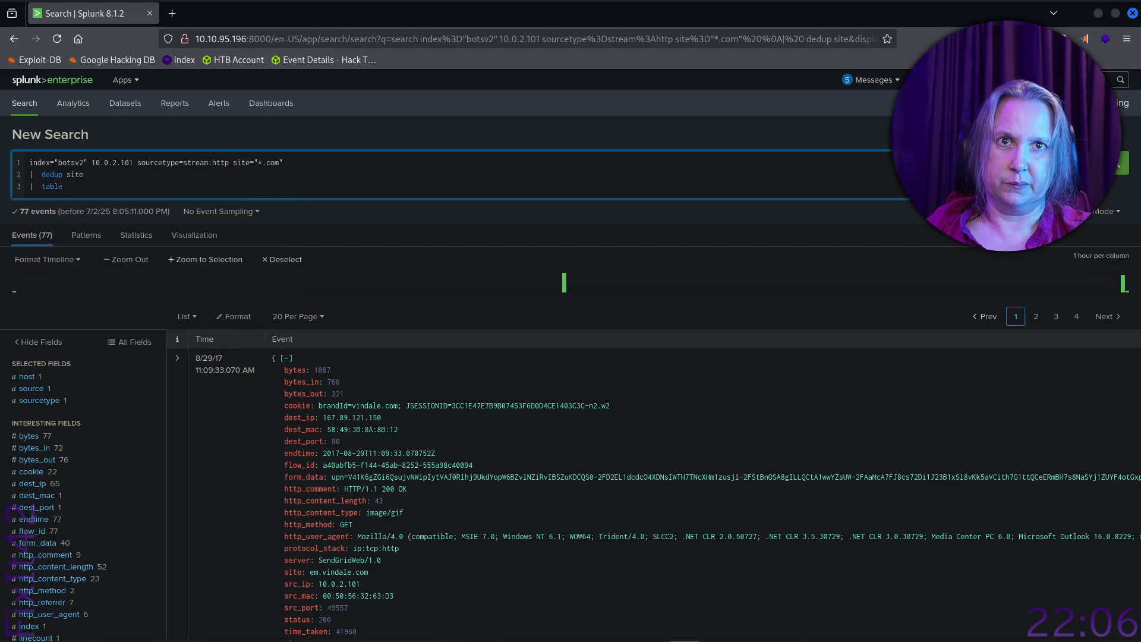
type("i")
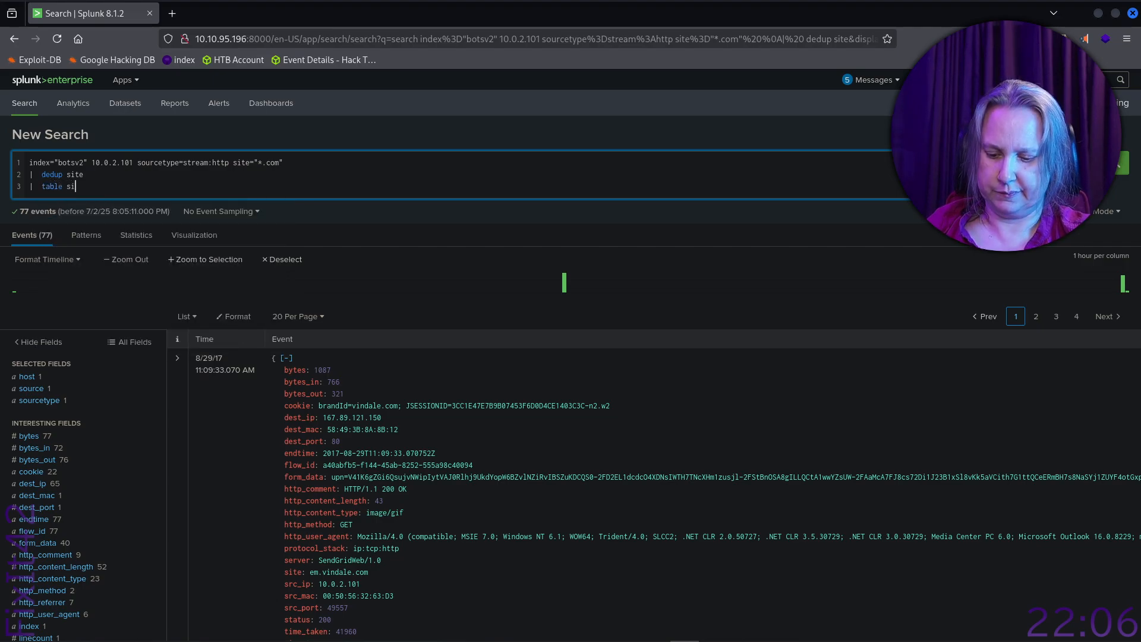
key("Return")
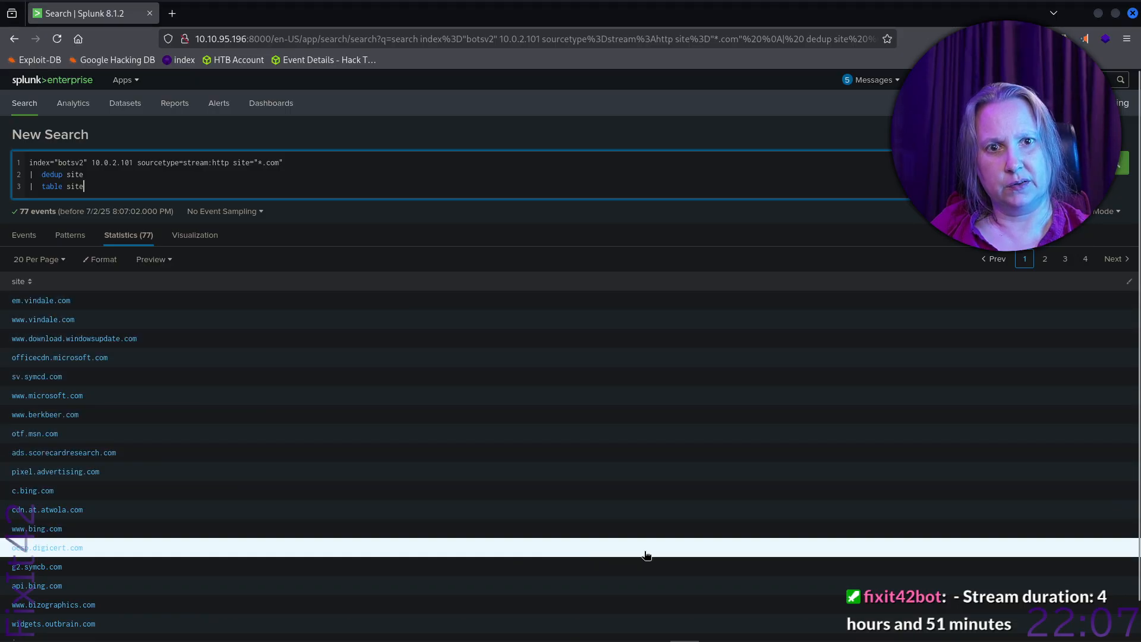
- Remove the "| table site" line, rerun the search with only the dedup command and look through the returned events
scroll(644, 556, "down", 1)
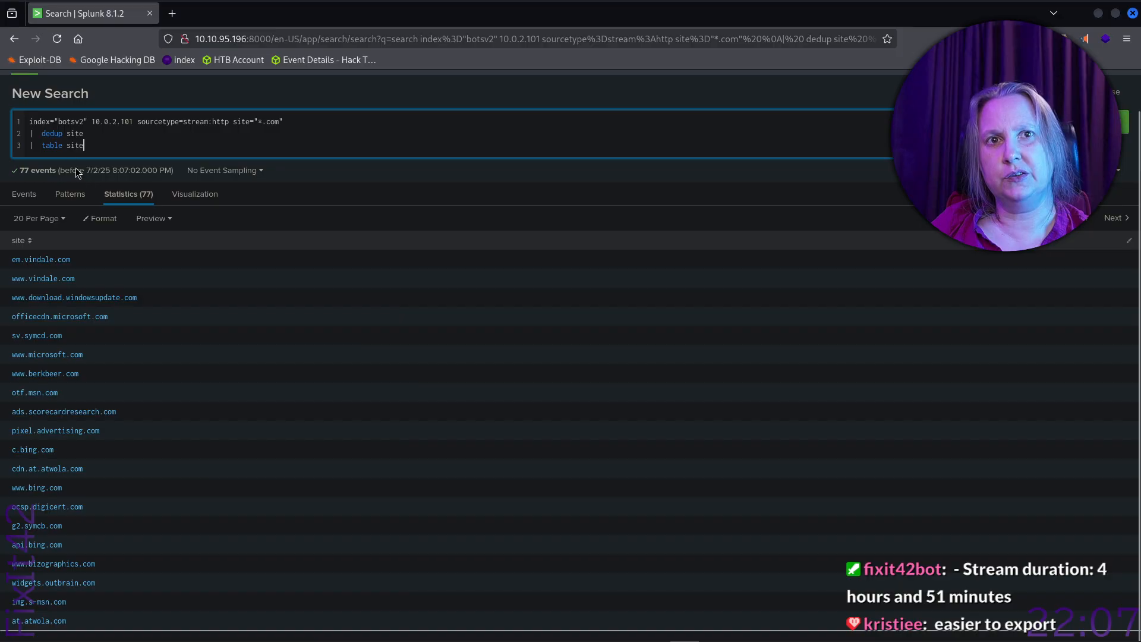
key("shift+Up")
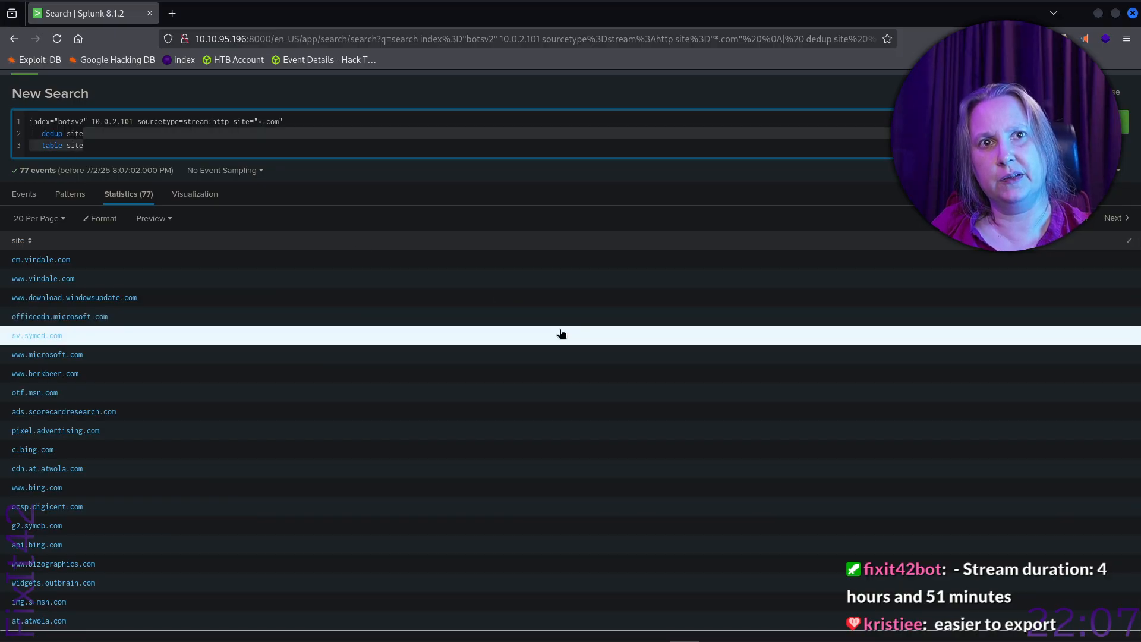
key("BackSpace")
key("Return")
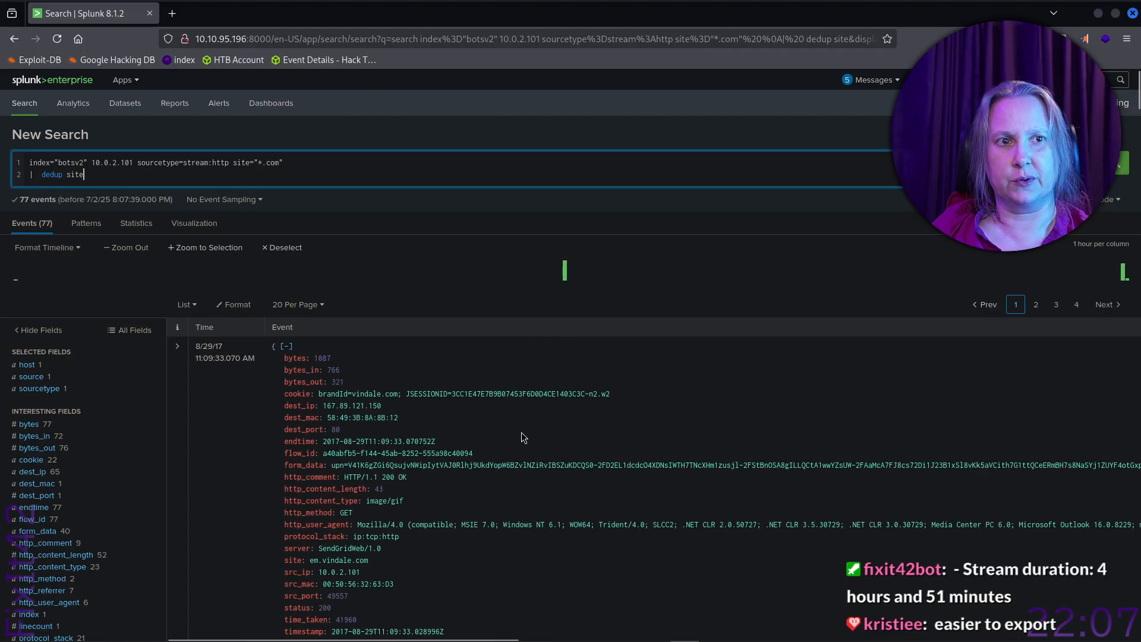
scroll(521, 442, "down", 7)
scroll(519, 438, "down", 5)
scroll(519, 437, "up", 7)
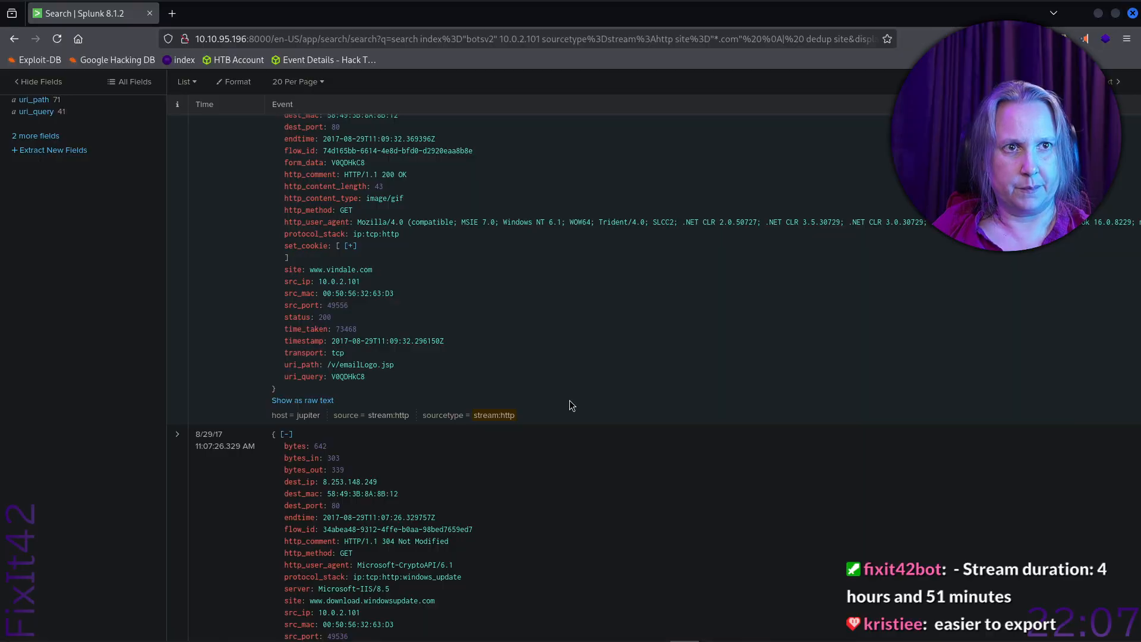
scroll(569, 399, "up", 7)
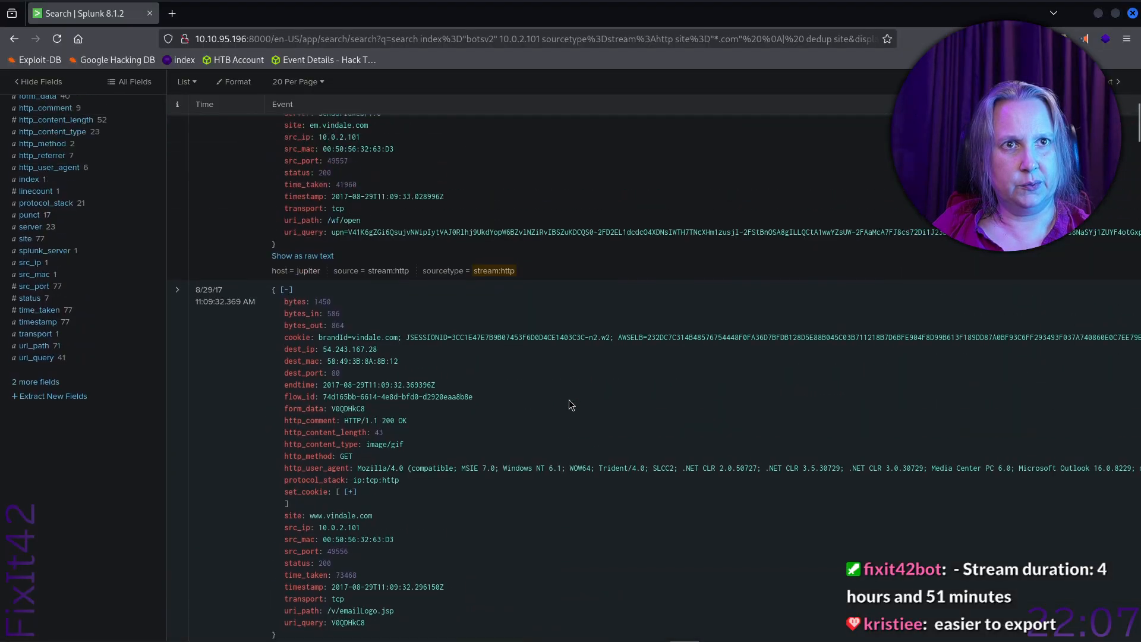
scroll(83, 428, "up", 5)
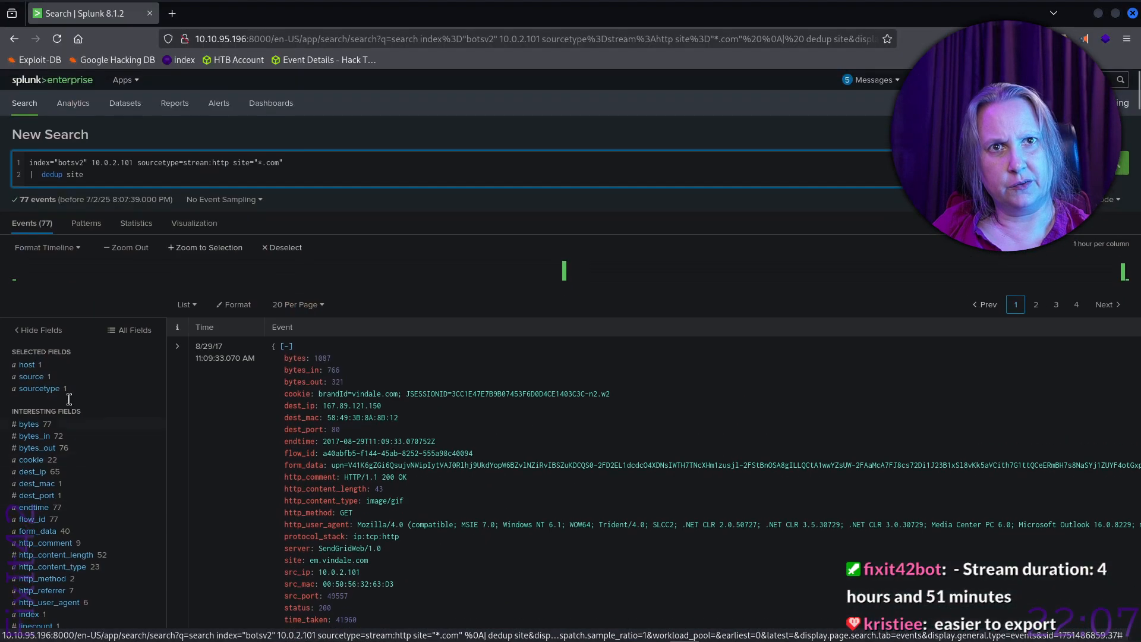
left_click(37, 334)
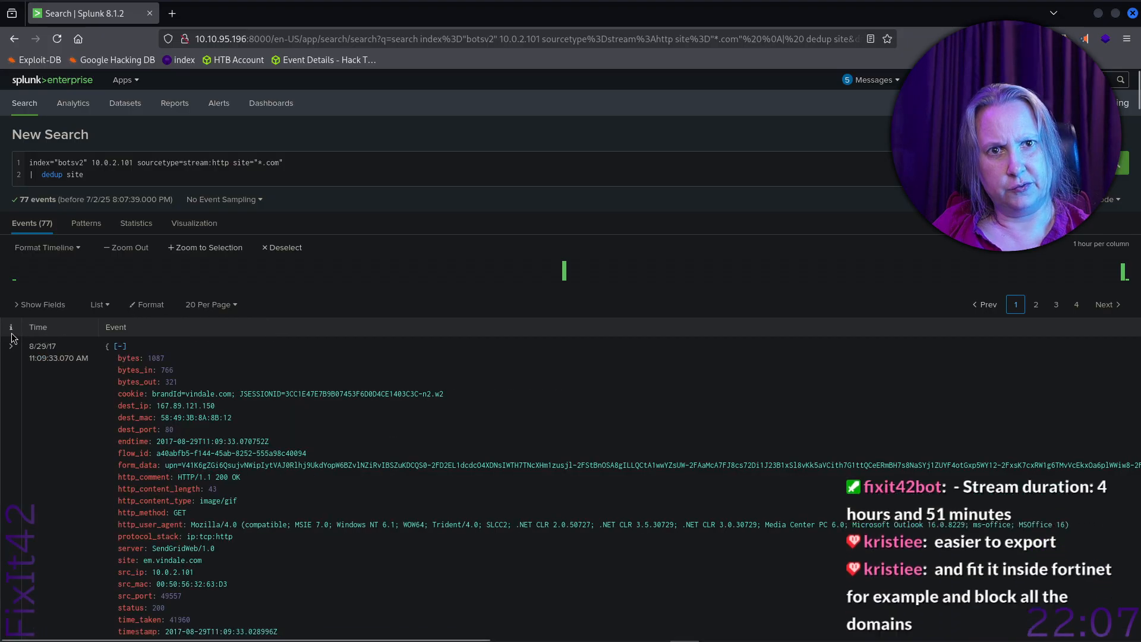
left_click(10, 348)
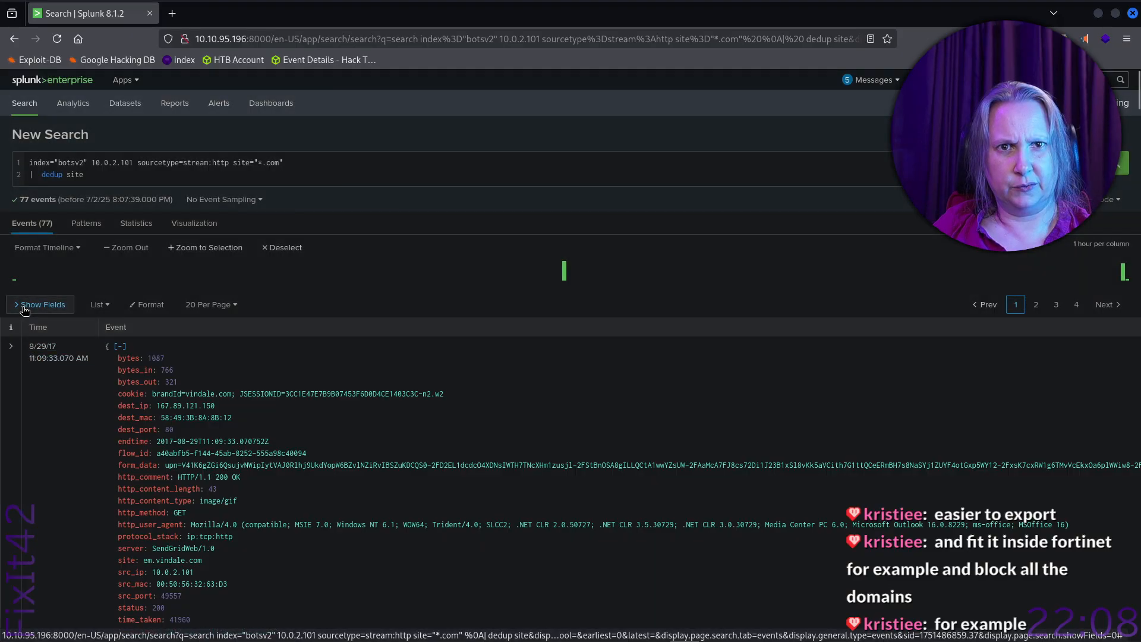
left_click(41, 310)
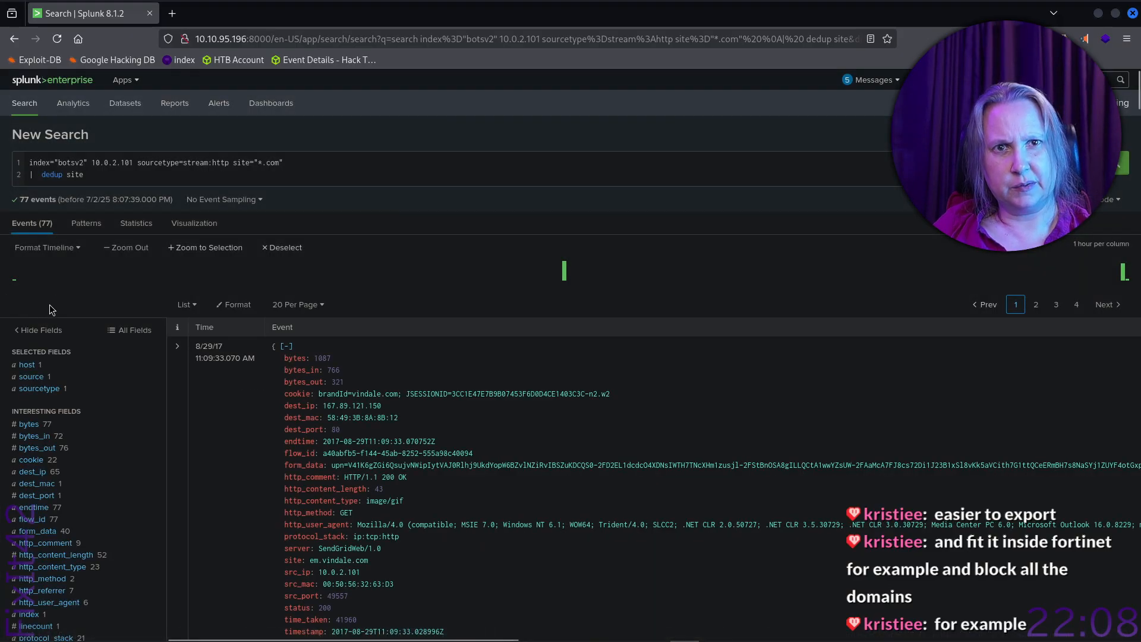
- Look at the values of the host field in the dedup search results and close its summary
scroll(119, 297, "down", 1)
scroll(113, 289, "down", 2)
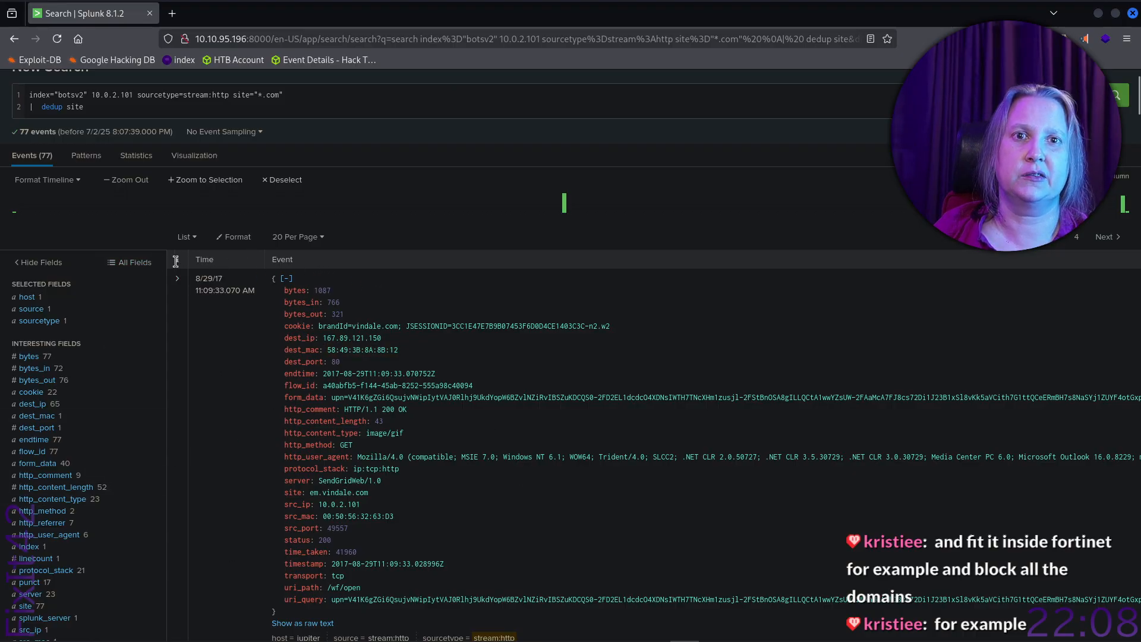
left_click(27, 298)
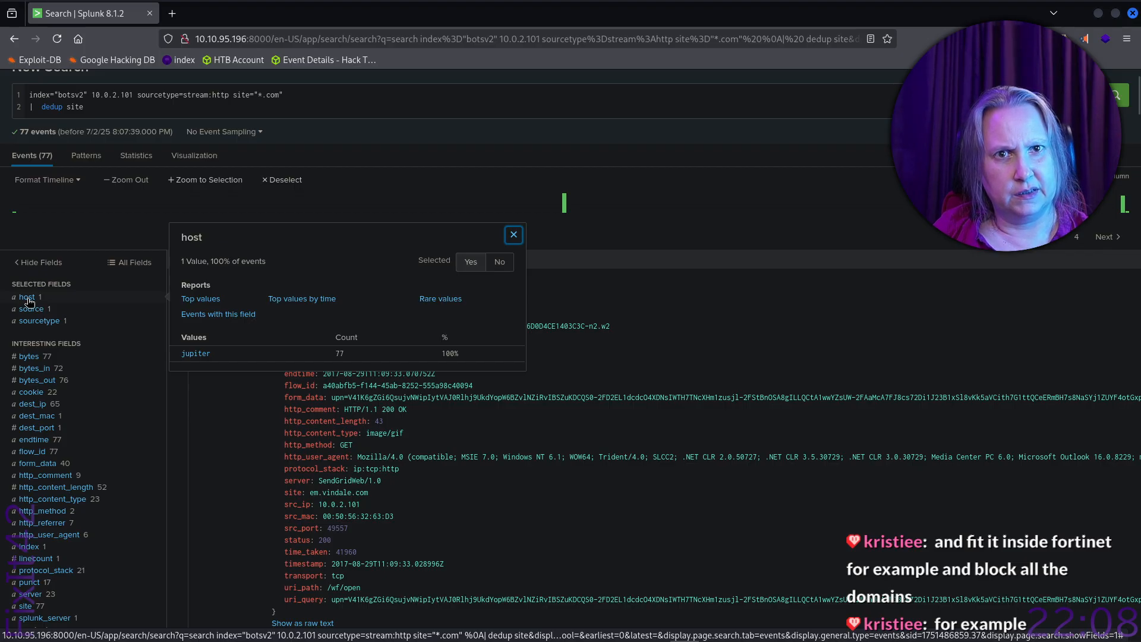
left_click(29, 300)
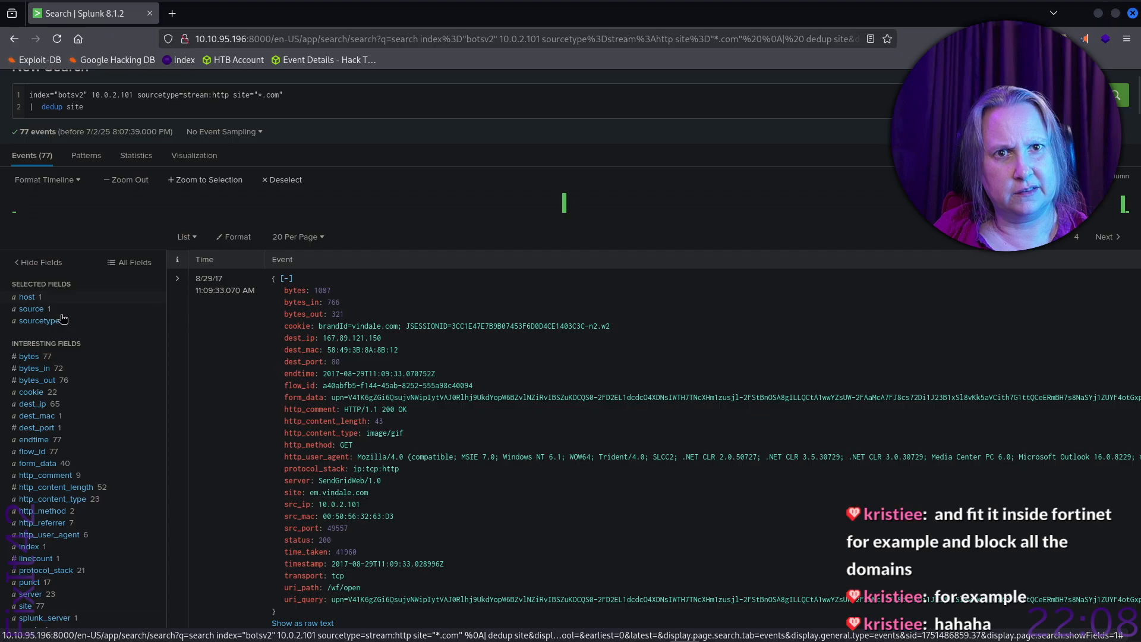
- Add the site field to the selected fields and review its top values
scroll(65, 416, "down", 2)
scroll(64, 416, "down", 3)
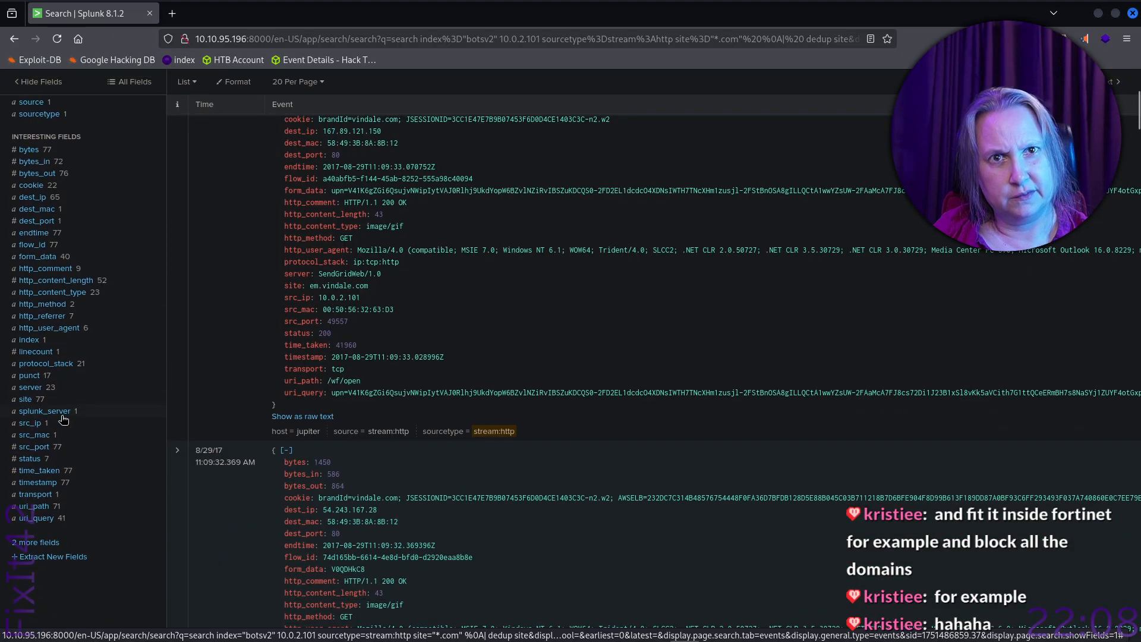
left_click(29, 402)
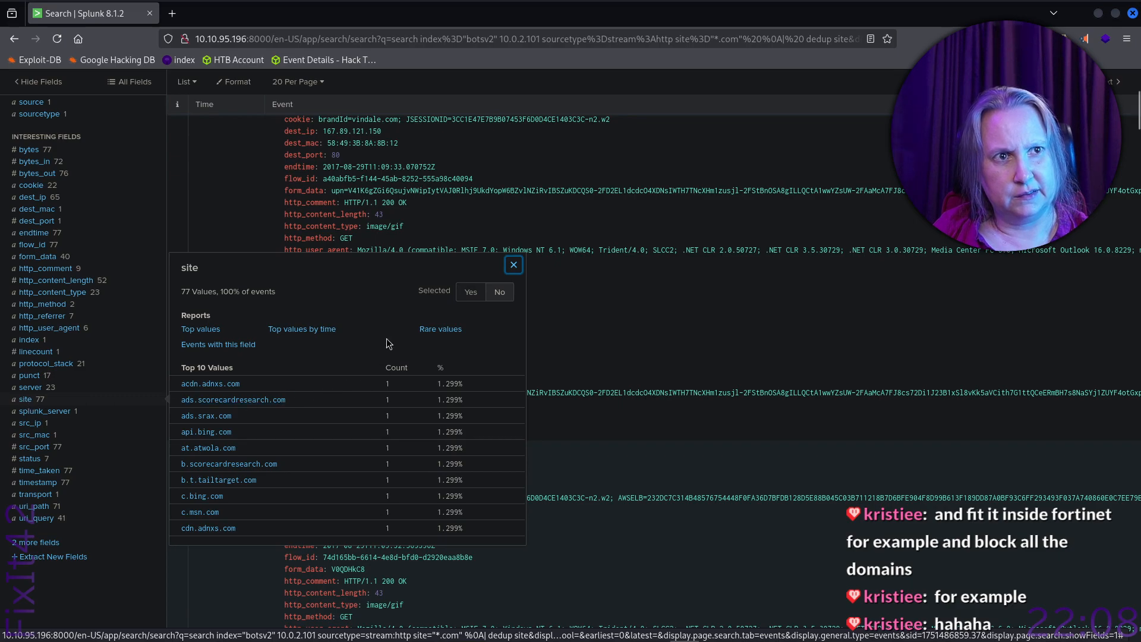
left_click(470, 292)
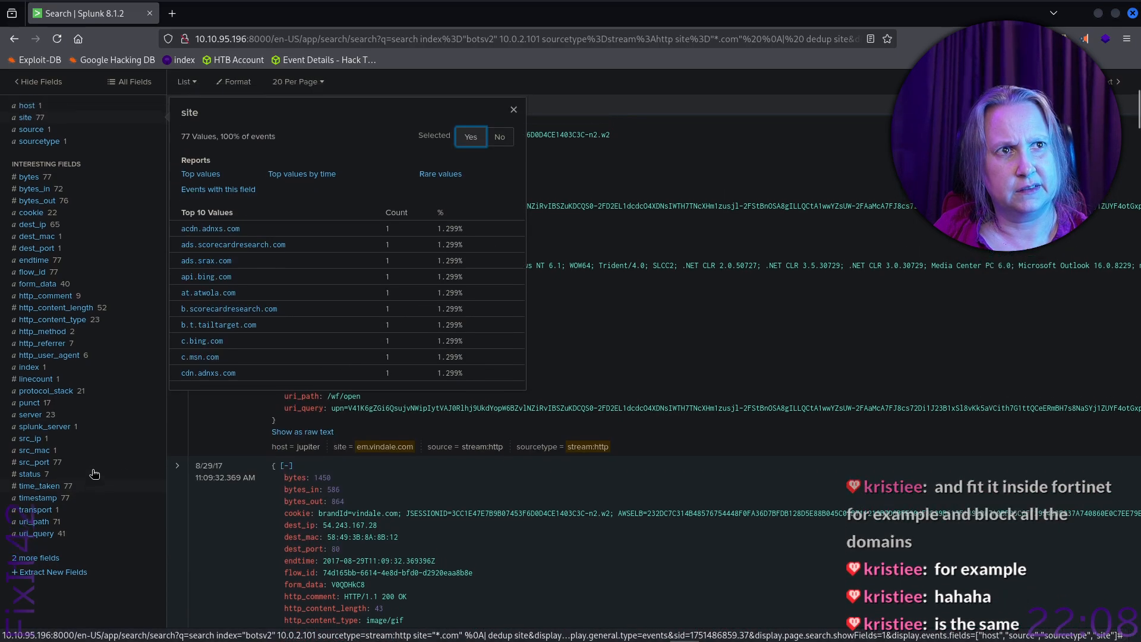
scroll(98, 480, "up", 5)
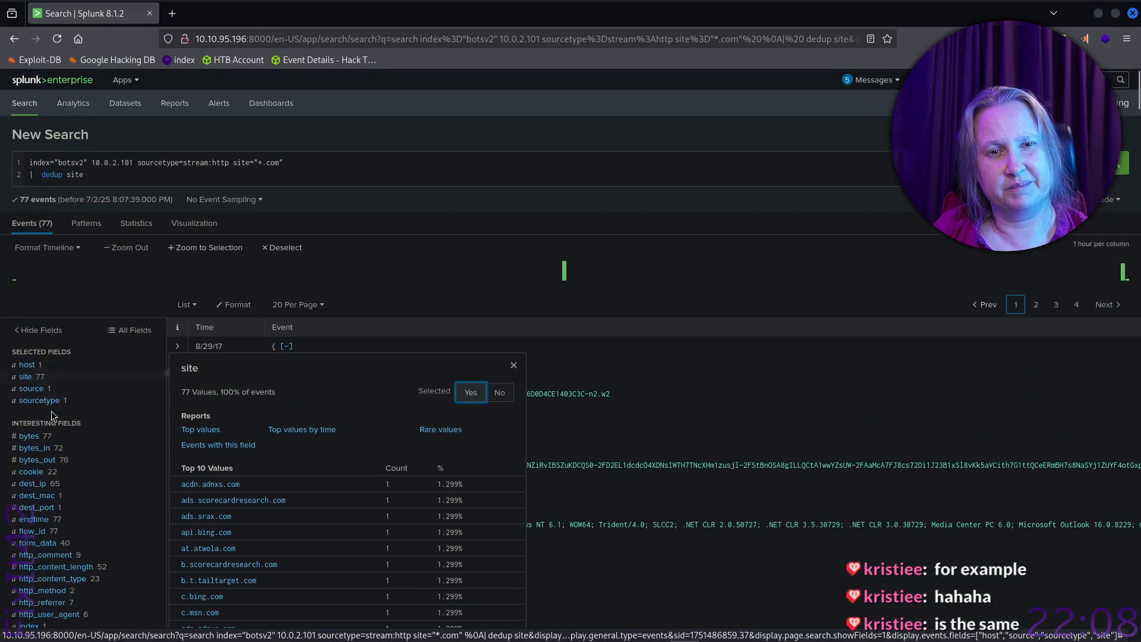
left_click(26, 379)
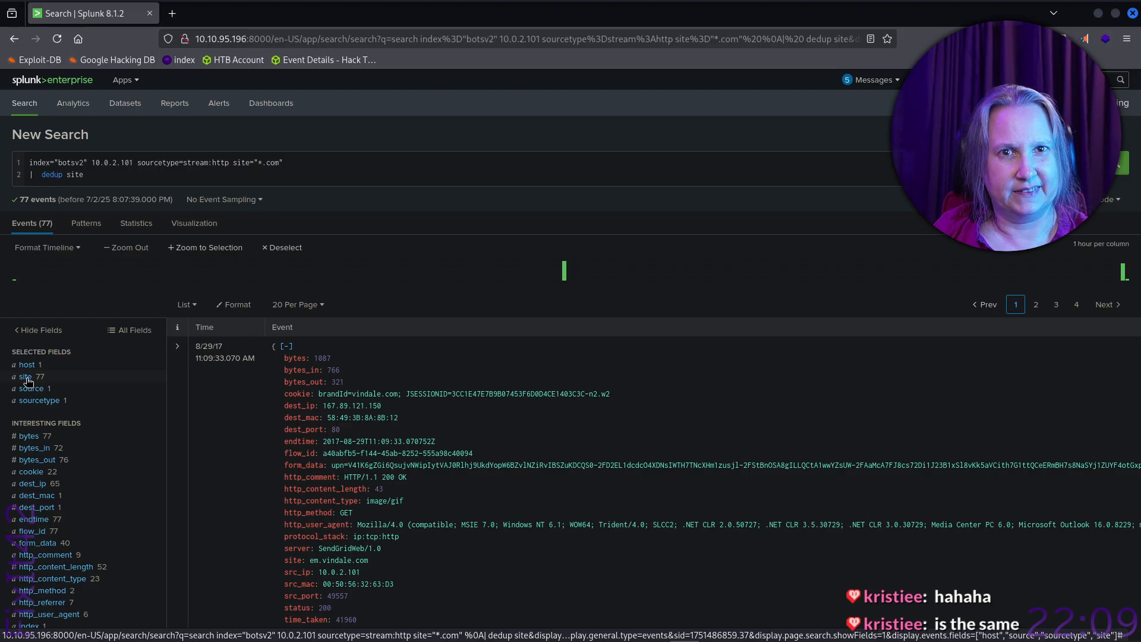
left_click(26, 379)
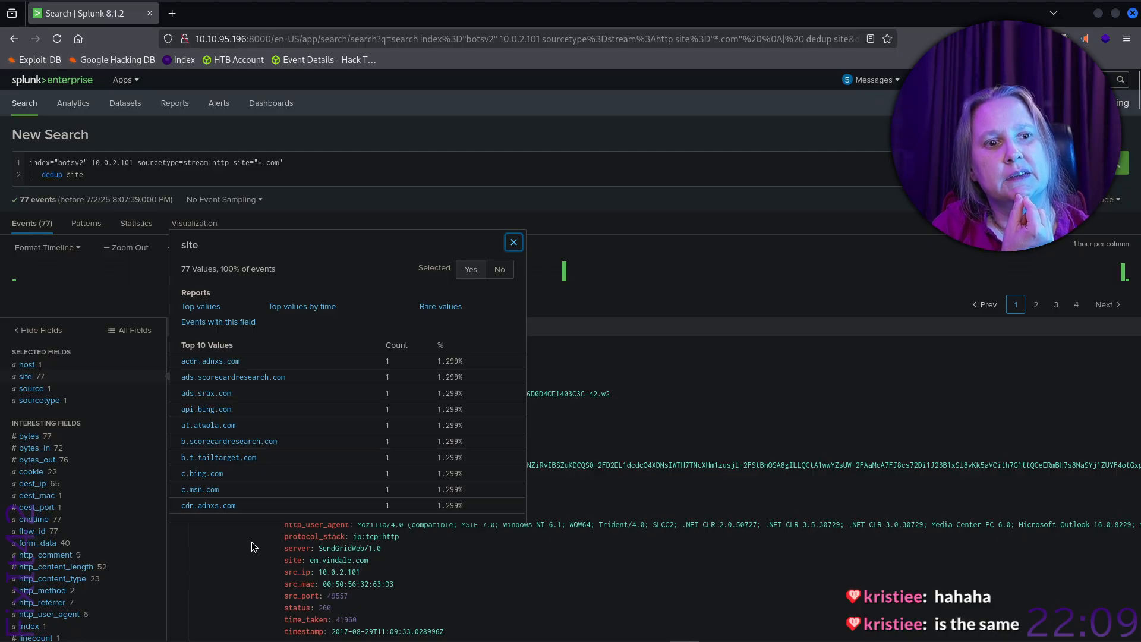
- Copy the whole botsv2 dedup query, switch to ChatGPT and paste it into a new message
left_click(481, 176)
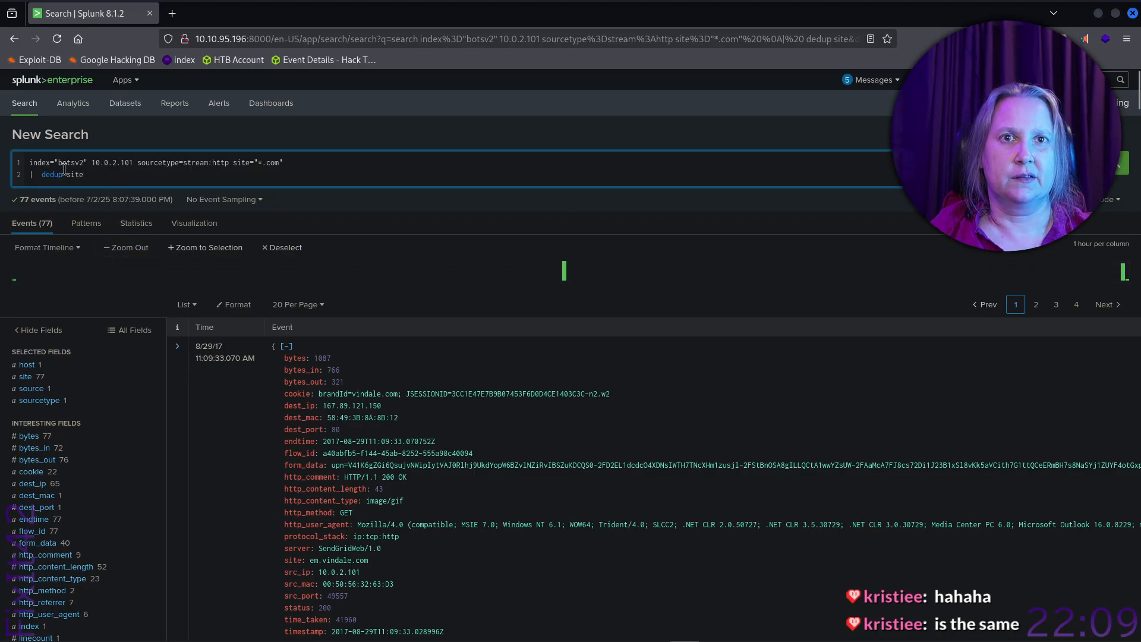
key("ctrl+a")
key("ctrl+c")
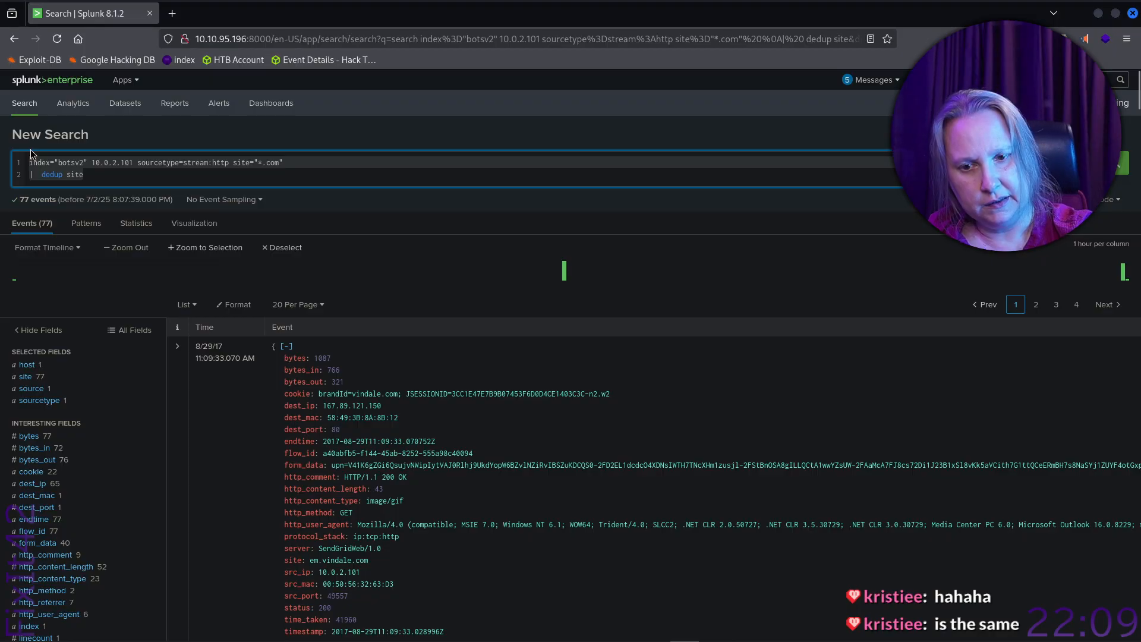
key("alt+Tab")
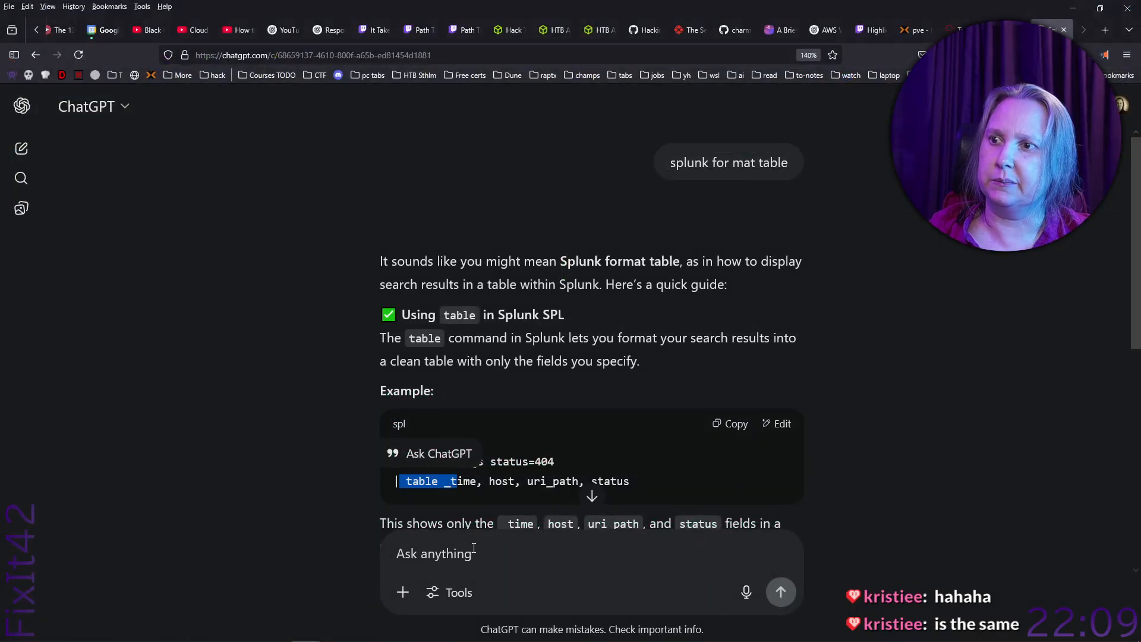
left_click(517, 551)
key("ctrl+v")
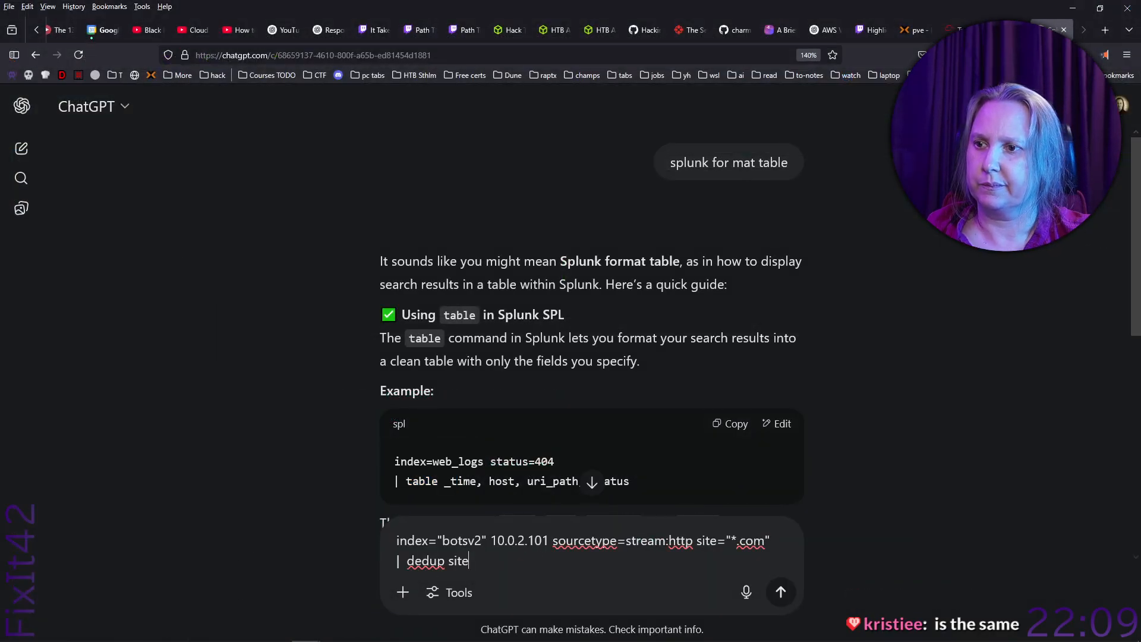
- Below the pasted query, ask "is there a better way to get all the unique sites listed than making a table" and send the message
key("shift+Return")
key("shift+Return")
type("is there an")
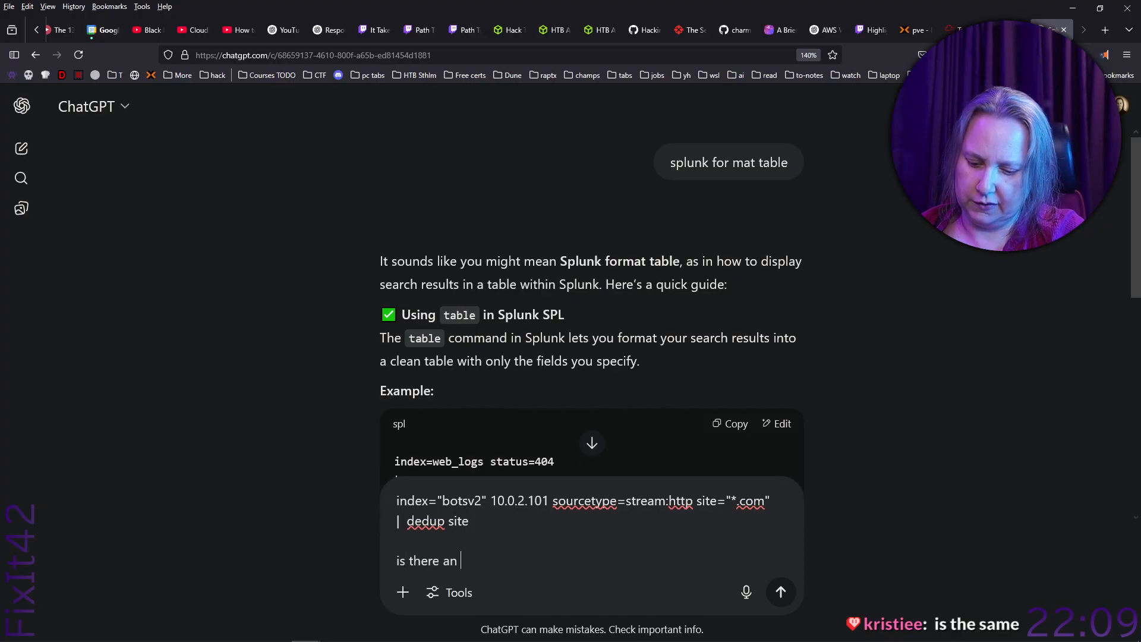
key("BackSpace")
key("BackSpace")
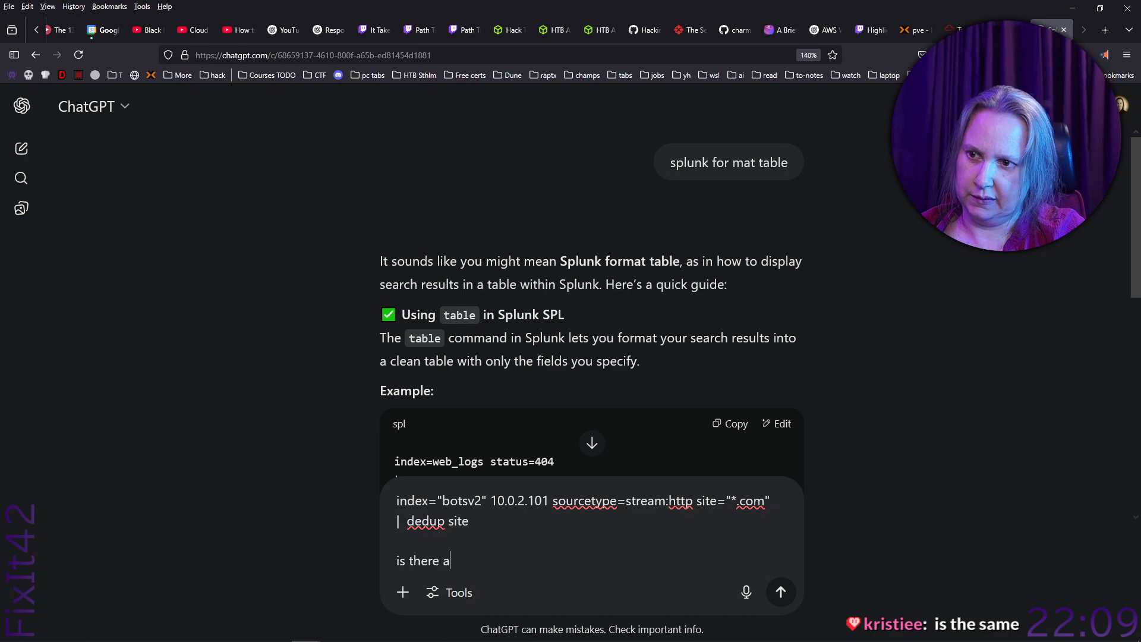
type("better")
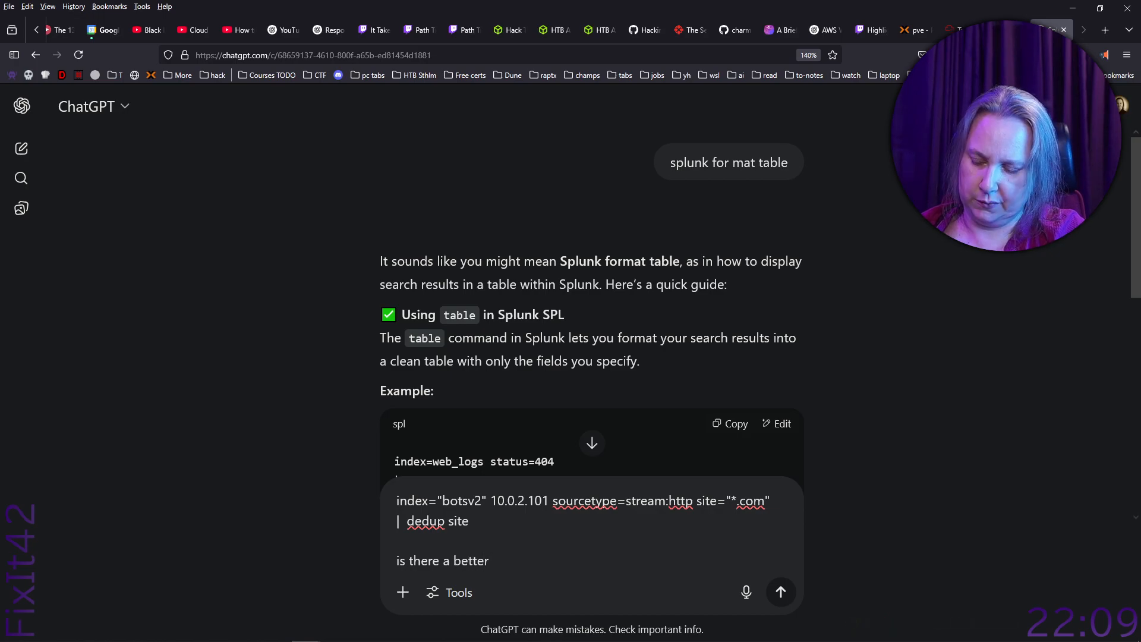
type(" wa")
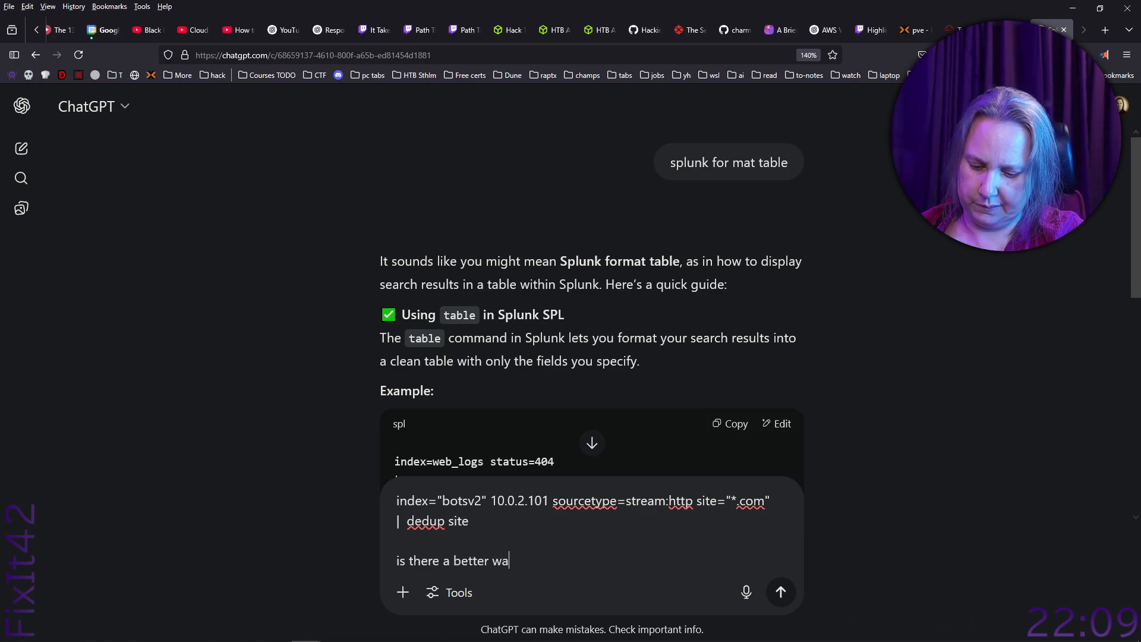
type("y to get all the")
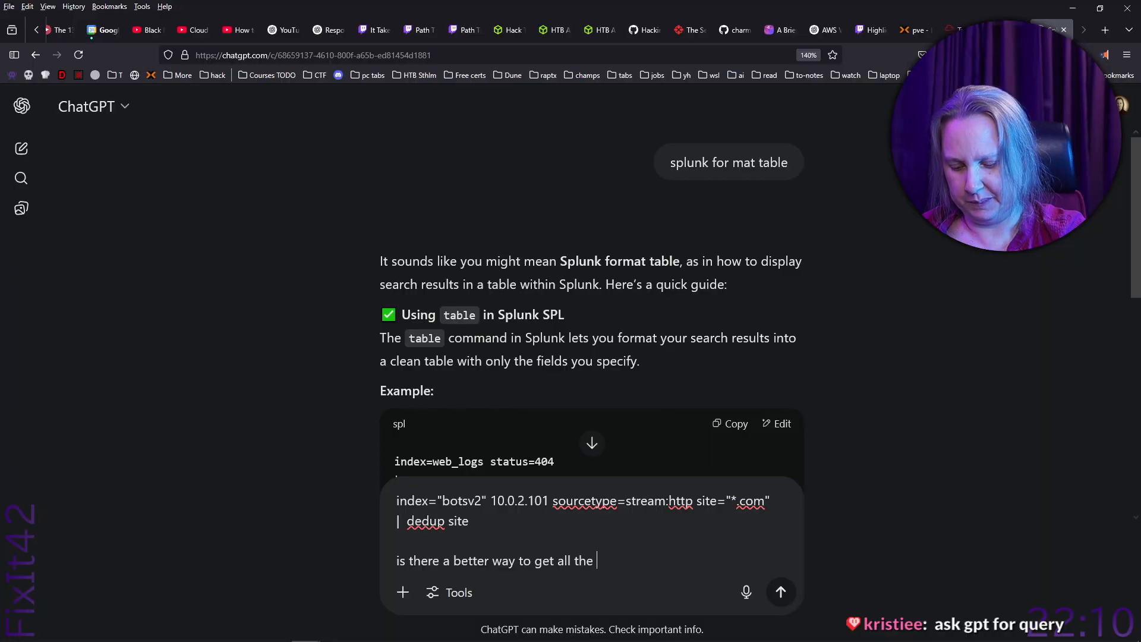
type("uni")
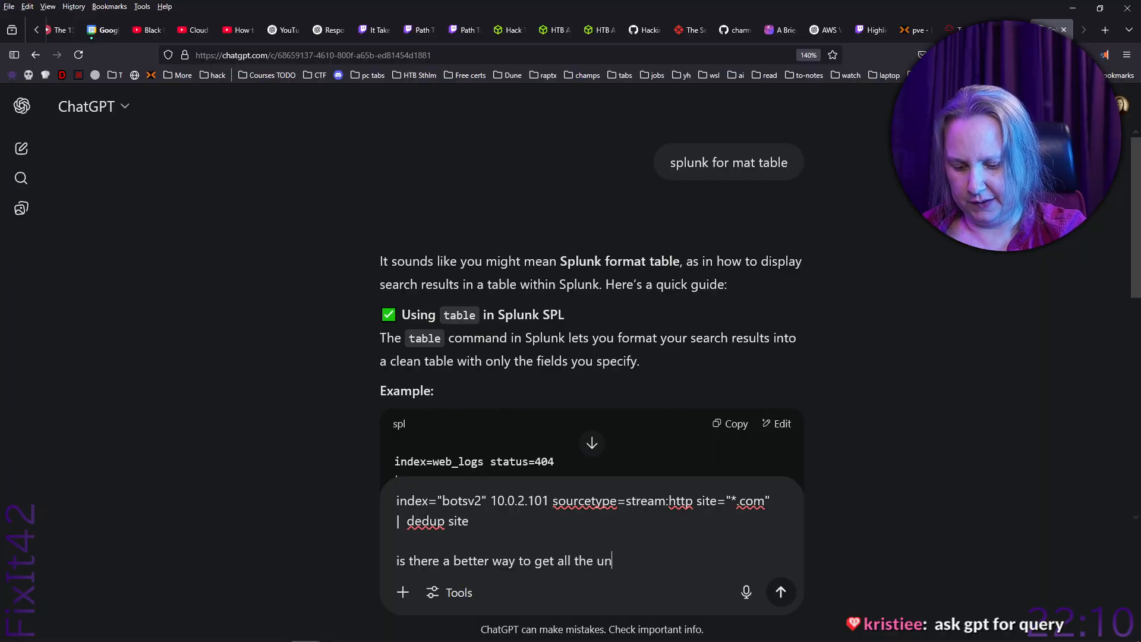
type("que")
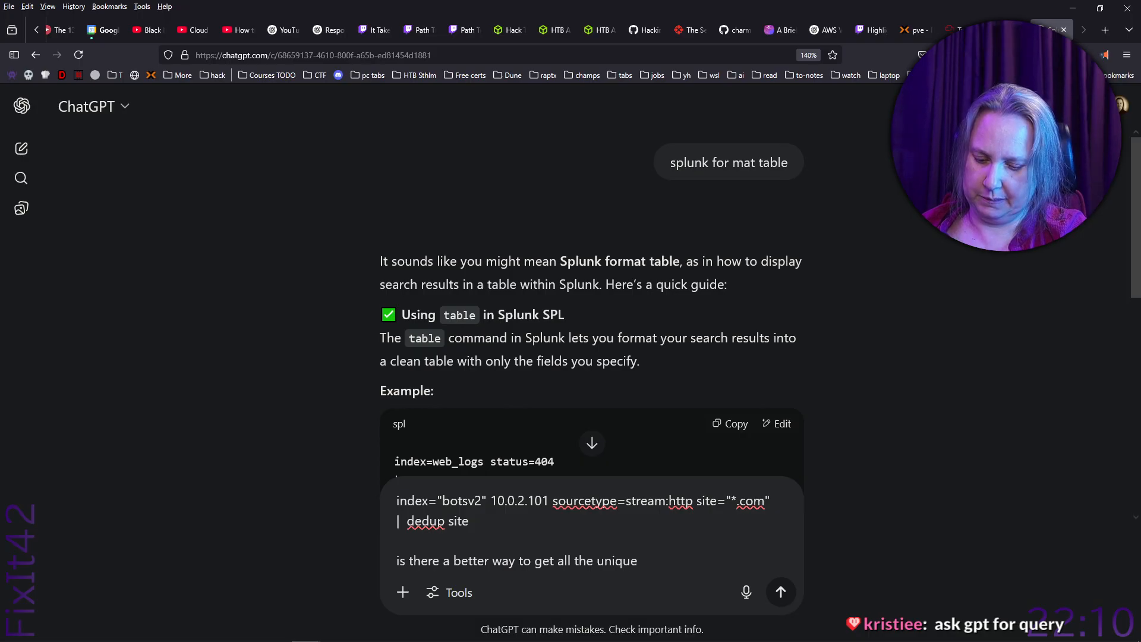
type(" sites")
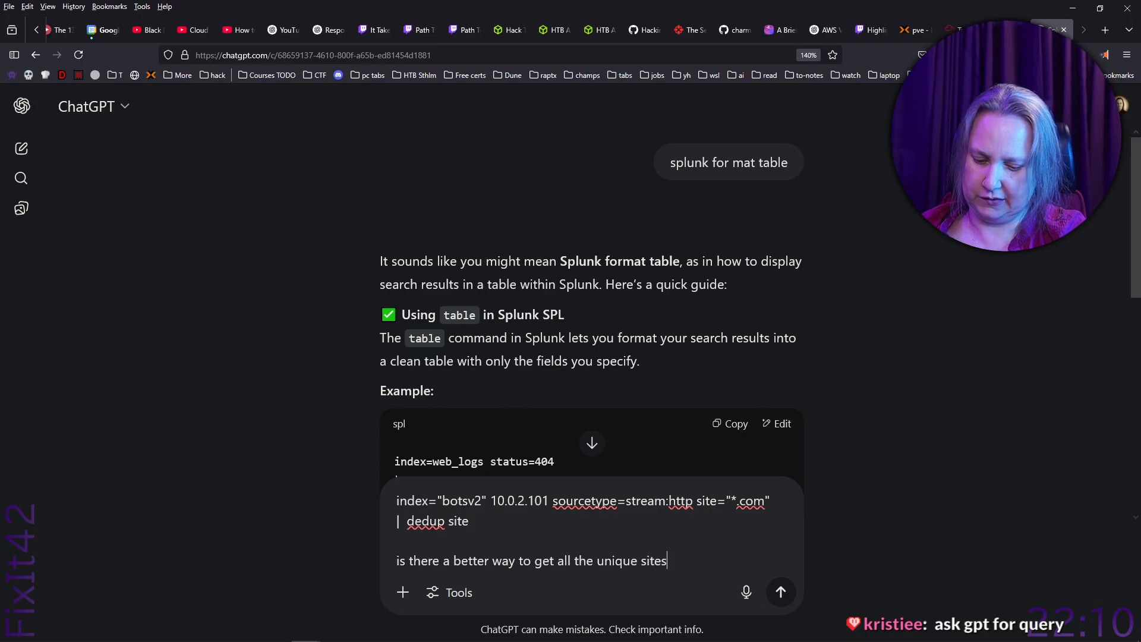
type(" listed")
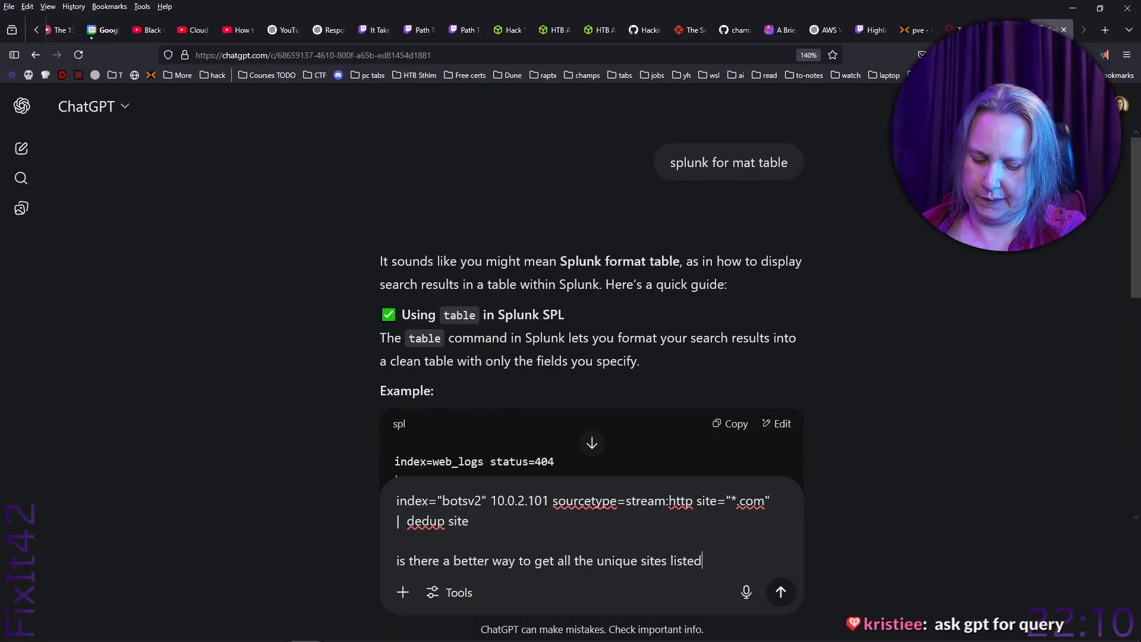
type(" than m")
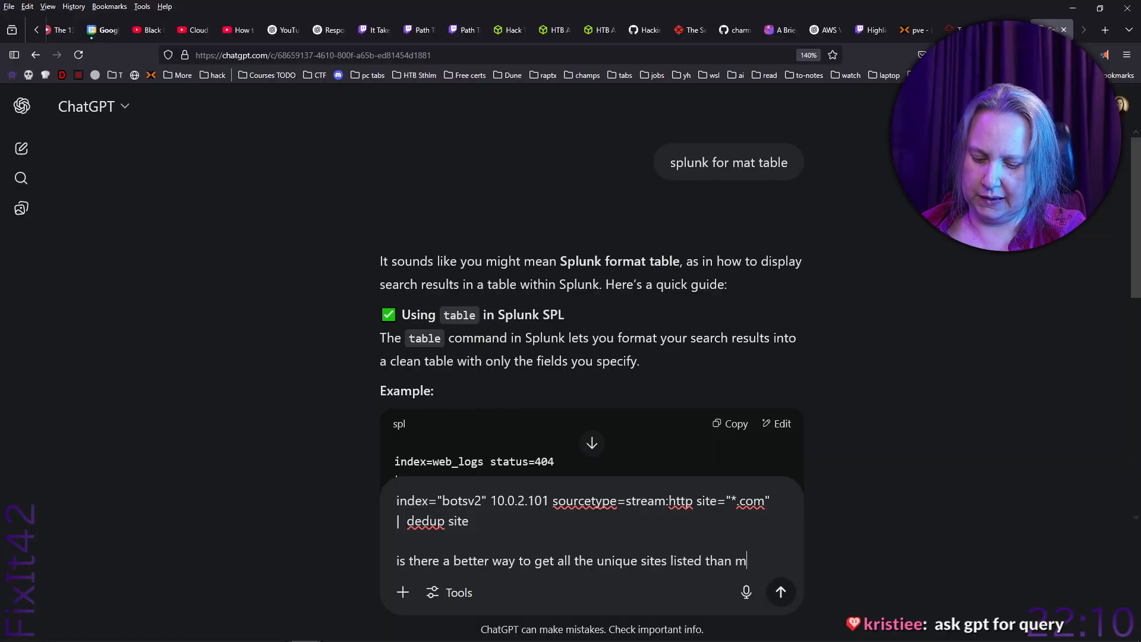
type("aking a")
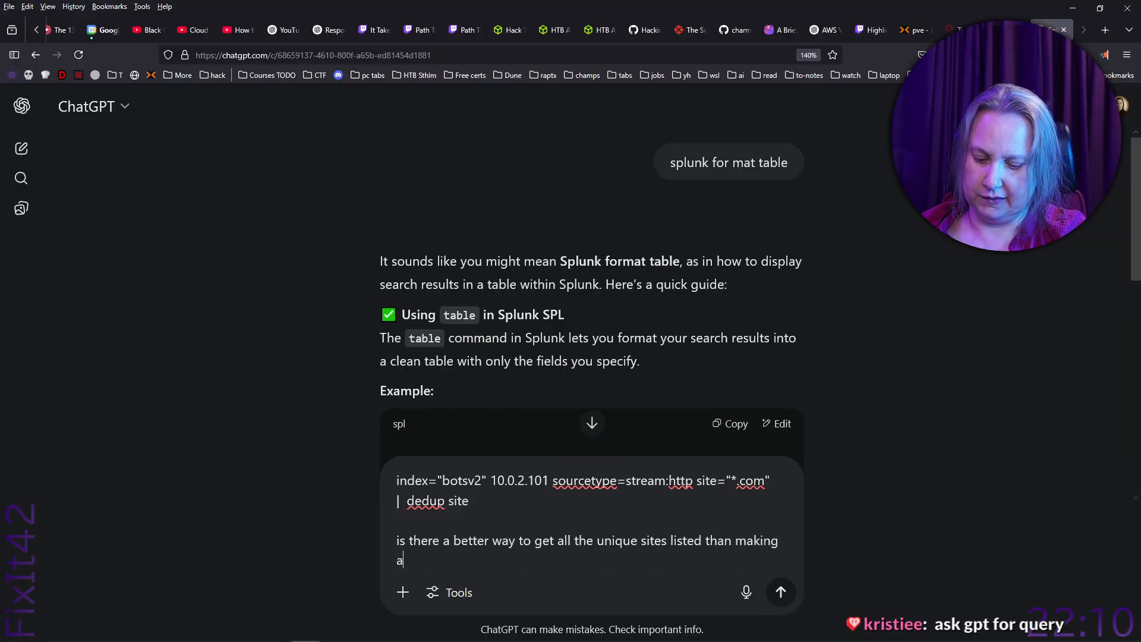
type(" table, s")
key("BackSpace")
key("BackSpace")
key("BackSpace")
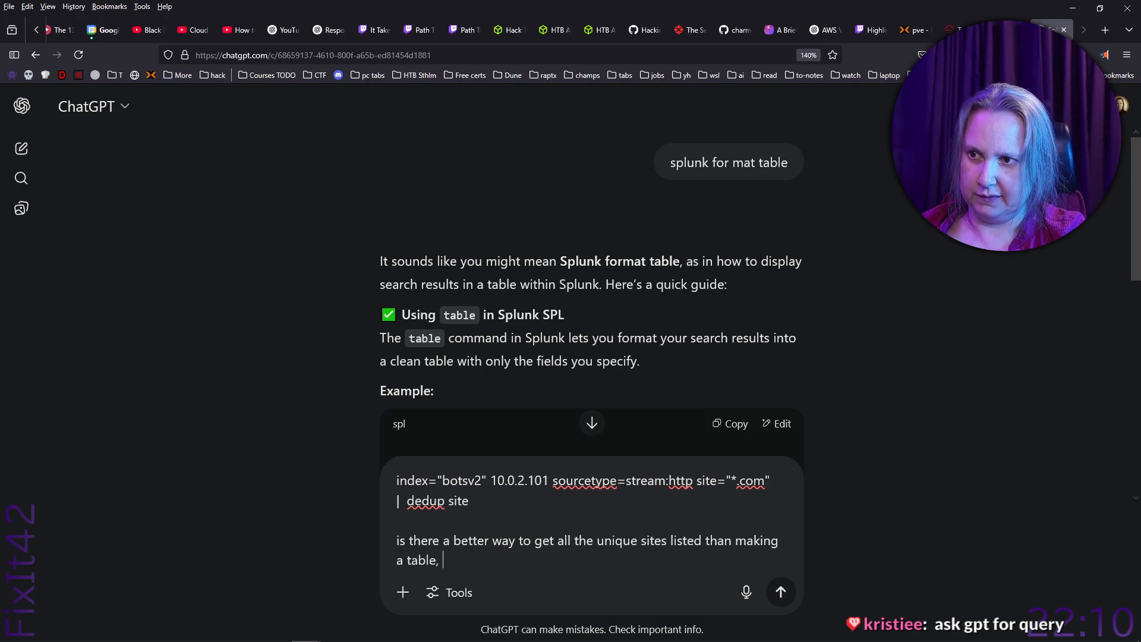
key("Return")
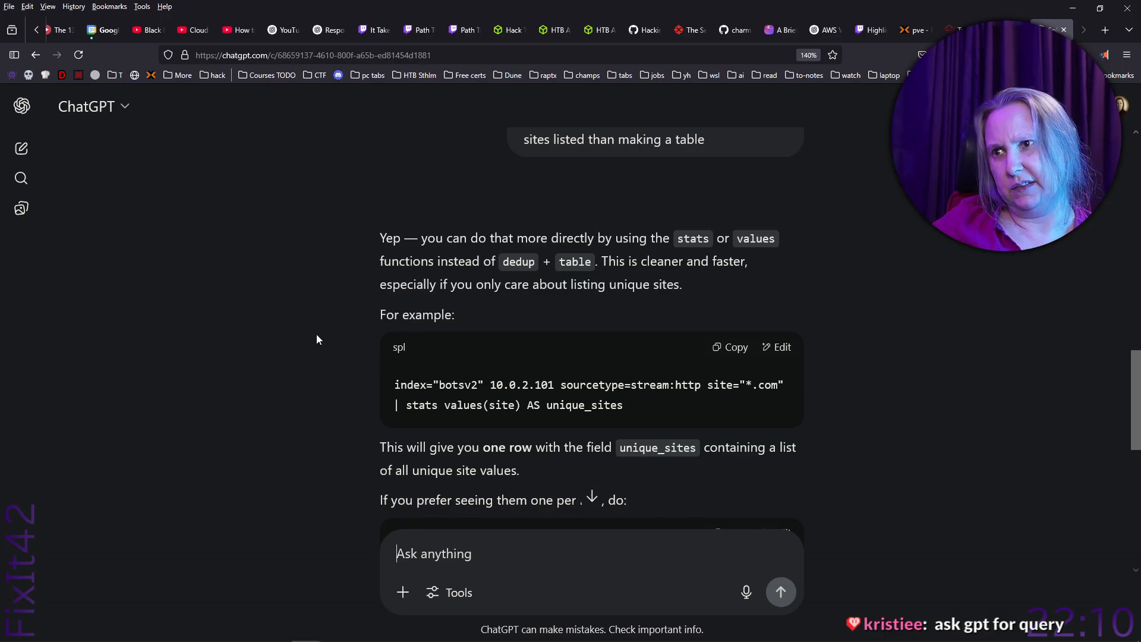
- Read through ChatGPT's answer and compare its suggested queries for listing the unique sites
scroll(277, 389, "down", 2)
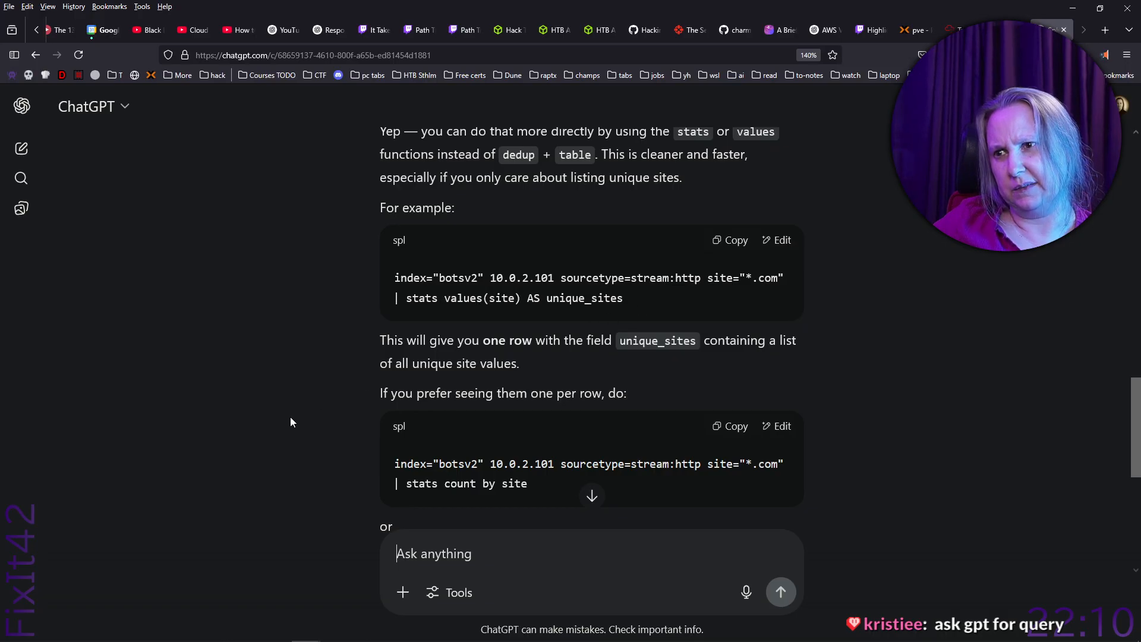
scroll(422, 481, "down", 5)
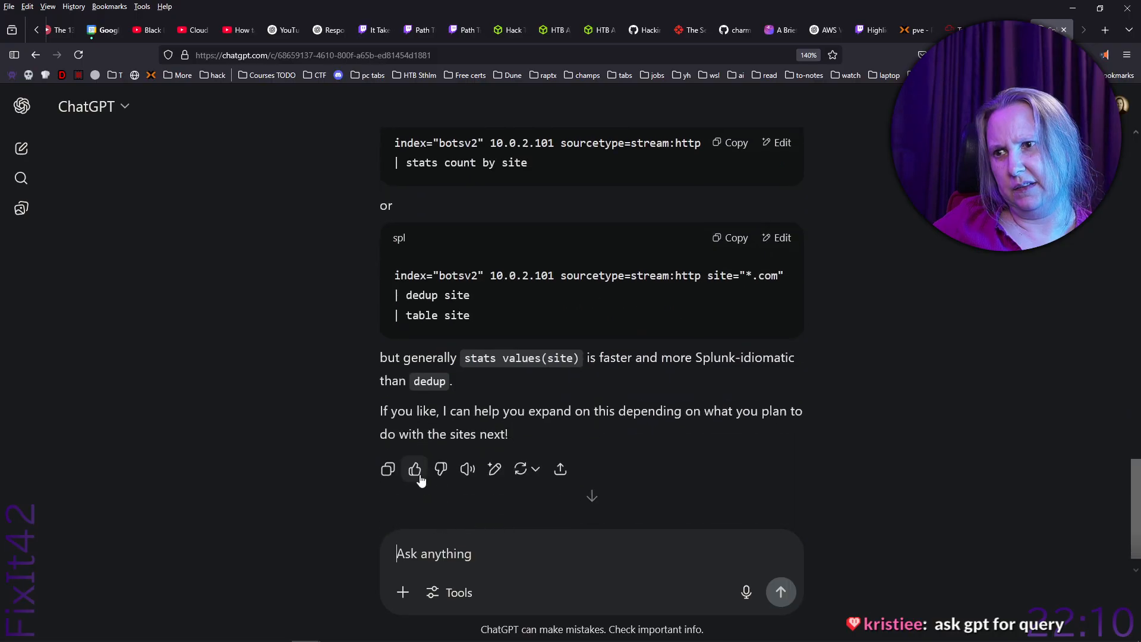
scroll(349, 473, "up", 2)
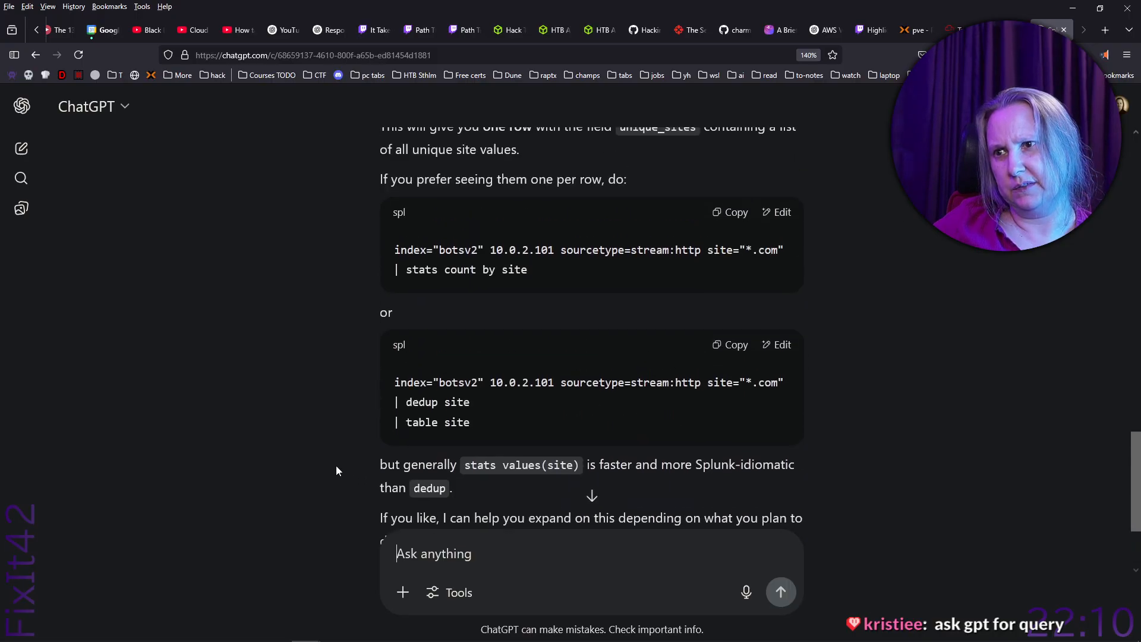
scroll(336, 471, "up", 2)
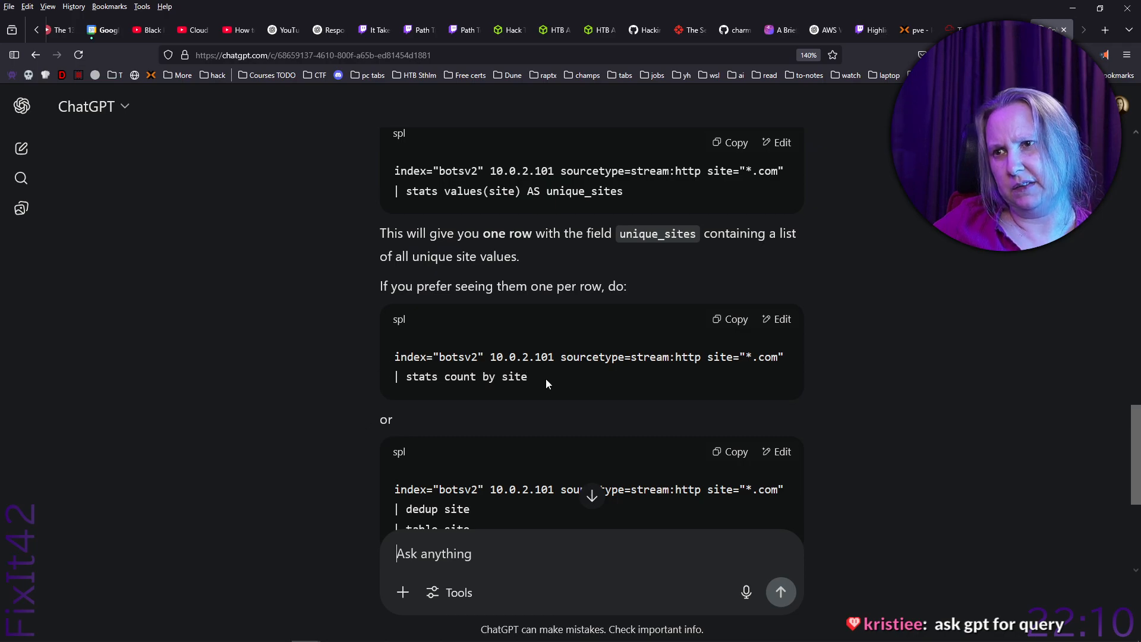
- Copy "stats count by site" from ChatGPT's one-per-row query, switch back to Splunk and check the site field's top values
left_click_drag(540, 381, 406, 382)
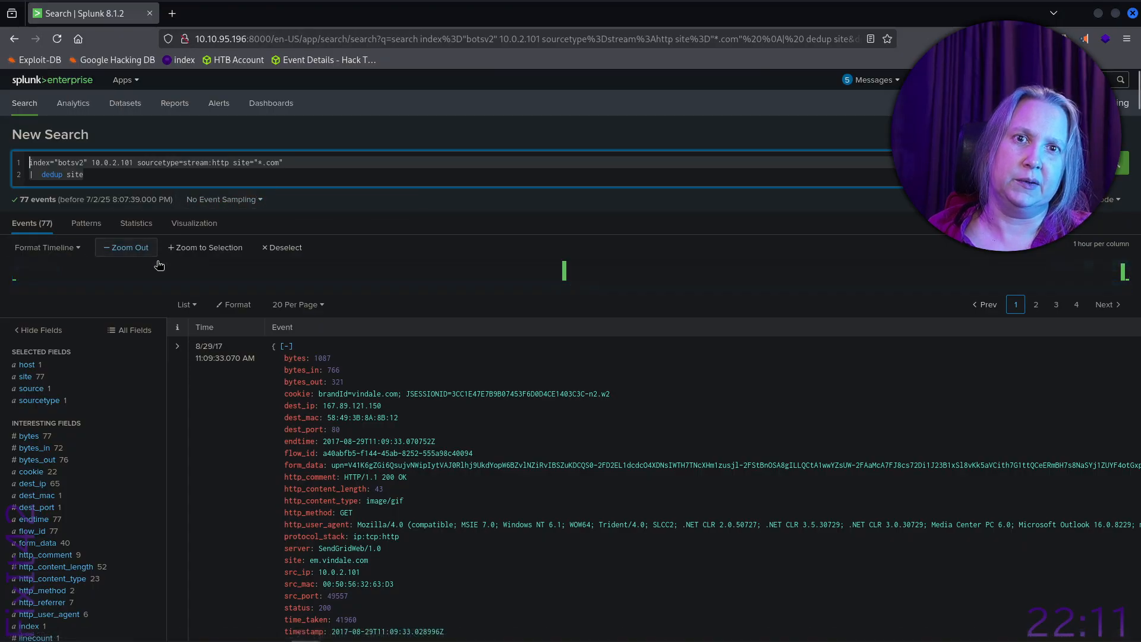
left_click(26, 376)
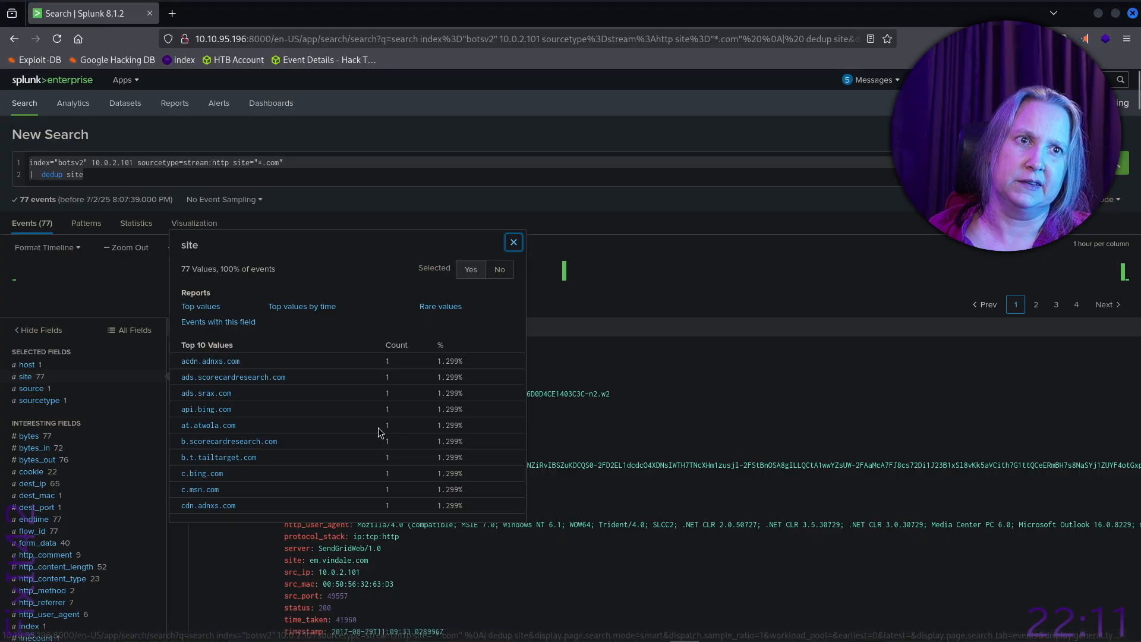
left_click(514, 243)
- Remove "dedup site" after the pipe, rerun the botsv2 search and review the site field's top values
left_click(140, 176)
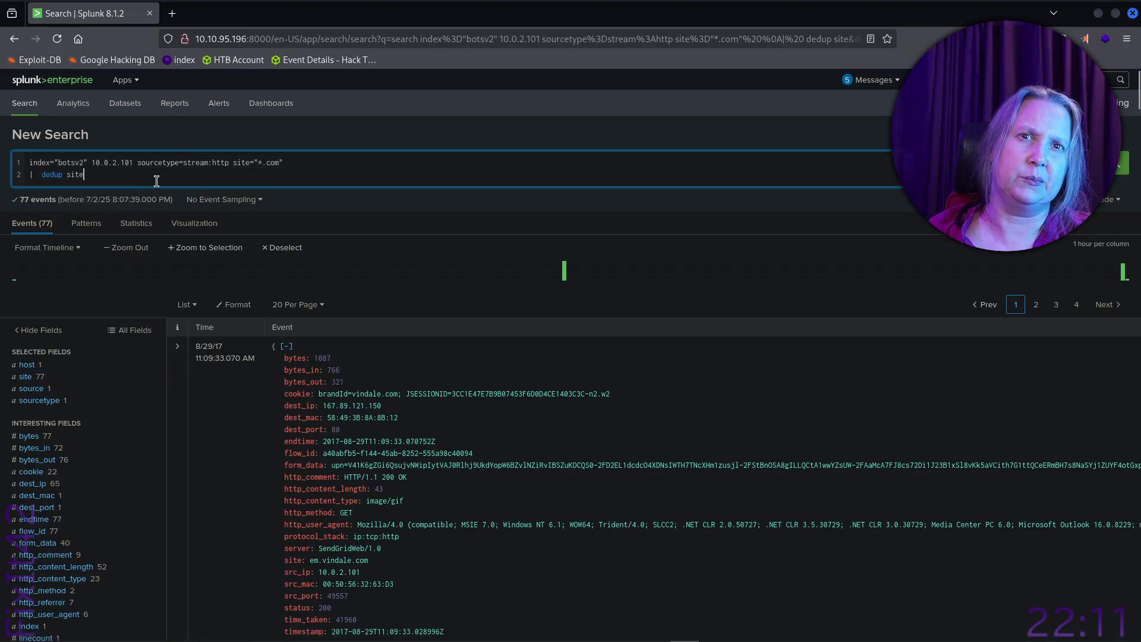
key("BackSpace")
key("BackSpace")
key("BackSpace")
key("BackSpace")
key("BackSpace")
key("BackSpace")
key("BackSpace")
key("BackSpace")
key("BackSpace")
key("BackSpace")
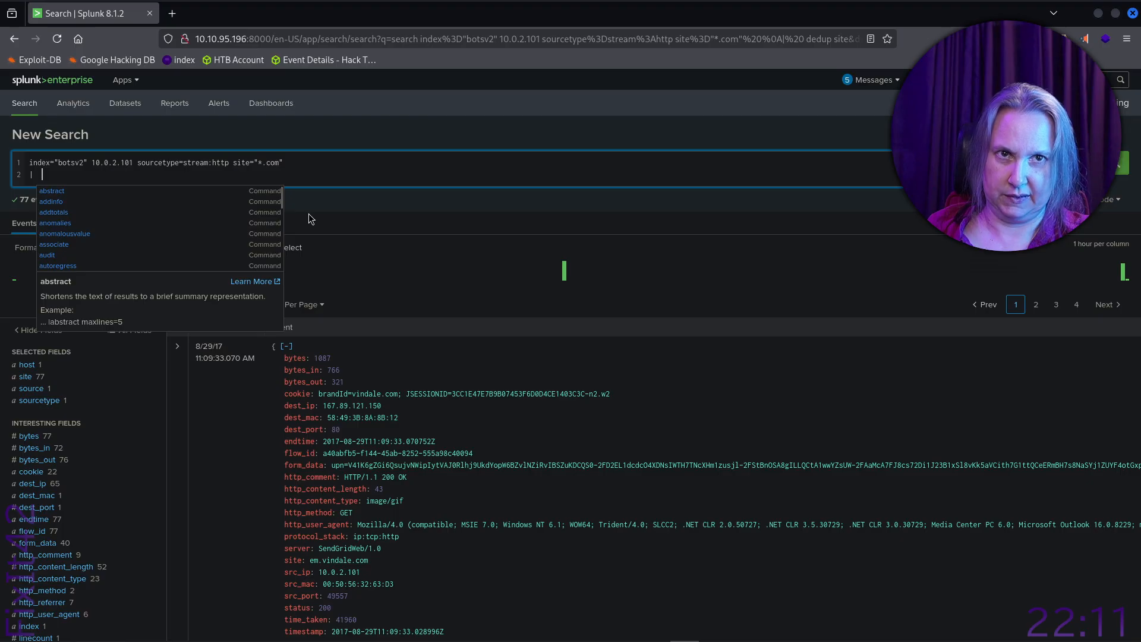
key("BackSpace")
key("Return")
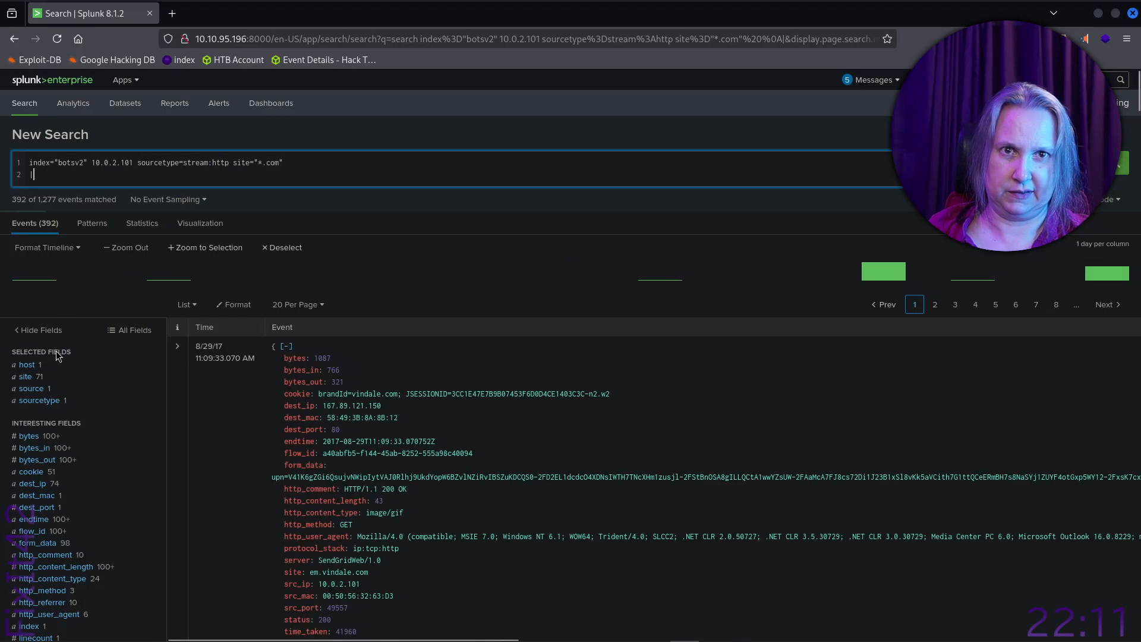
left_click(38, 380)
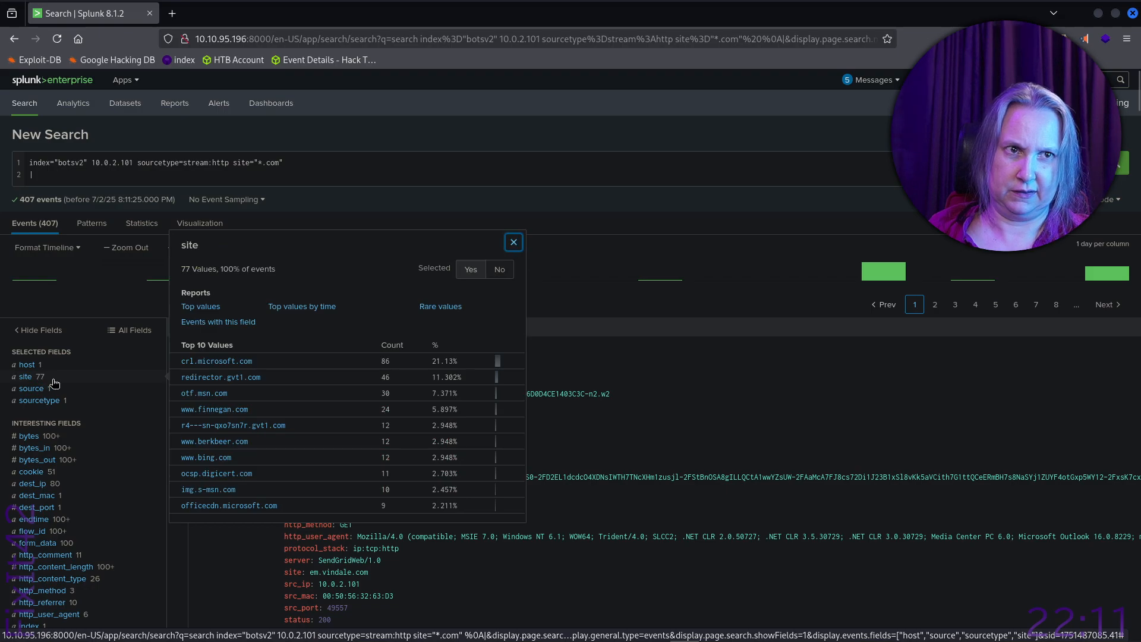
- Complete the piped second line of the query with "stats count by site" and run the search
left_click(316, 180)
type("stats count by site")
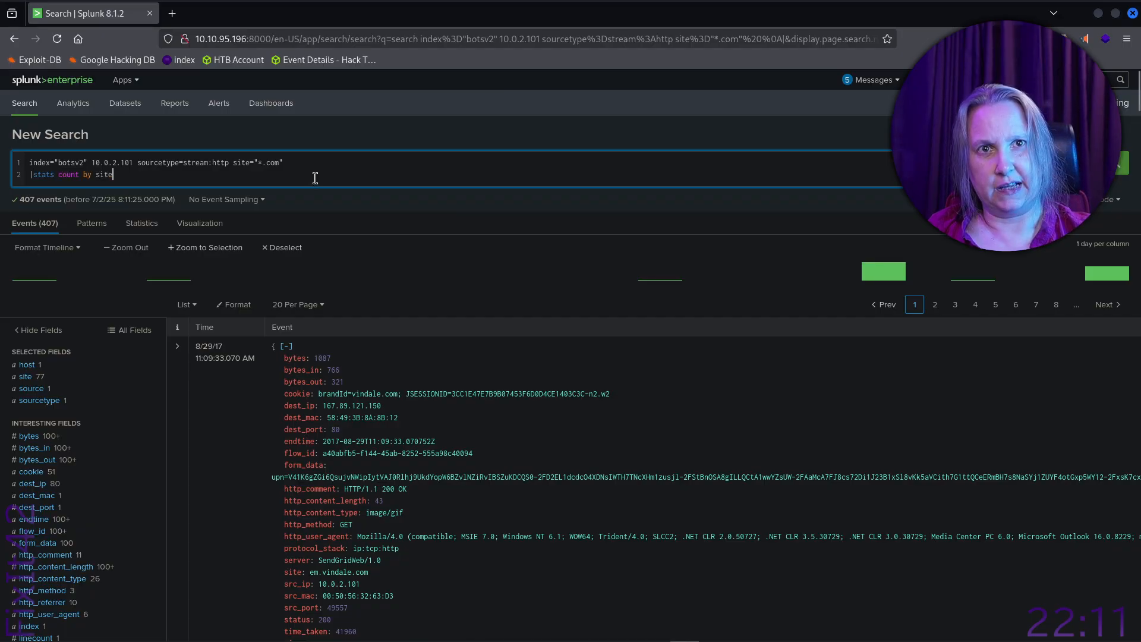
key("Return")
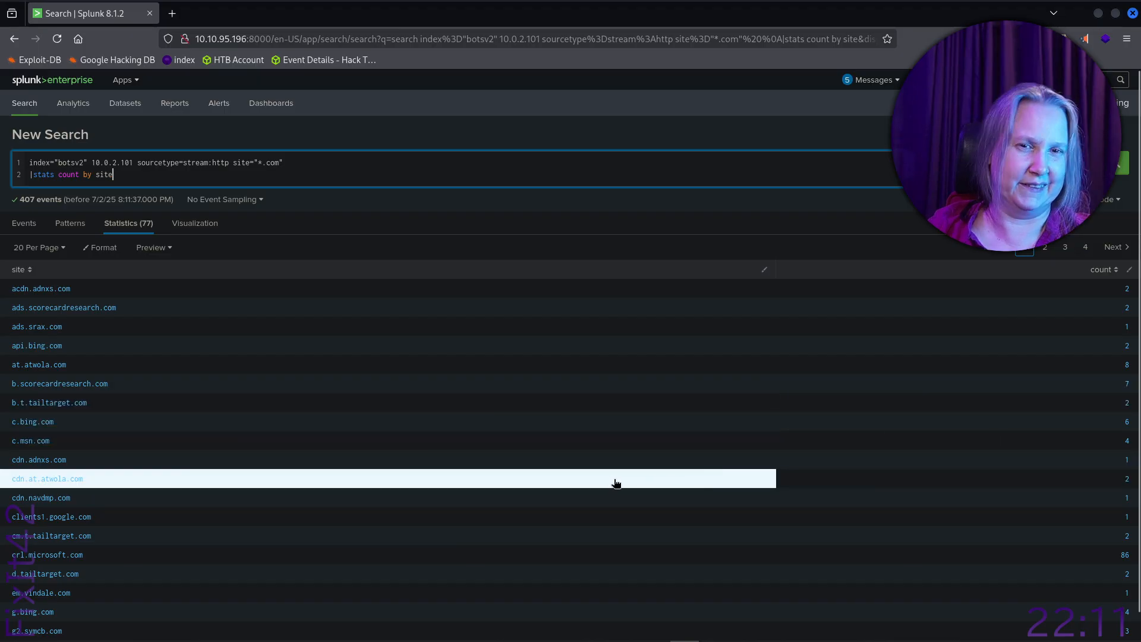
- Show 100 results per page and read through the whole list of sites for a competitor's website
scroll(612, 451, "down", 1)
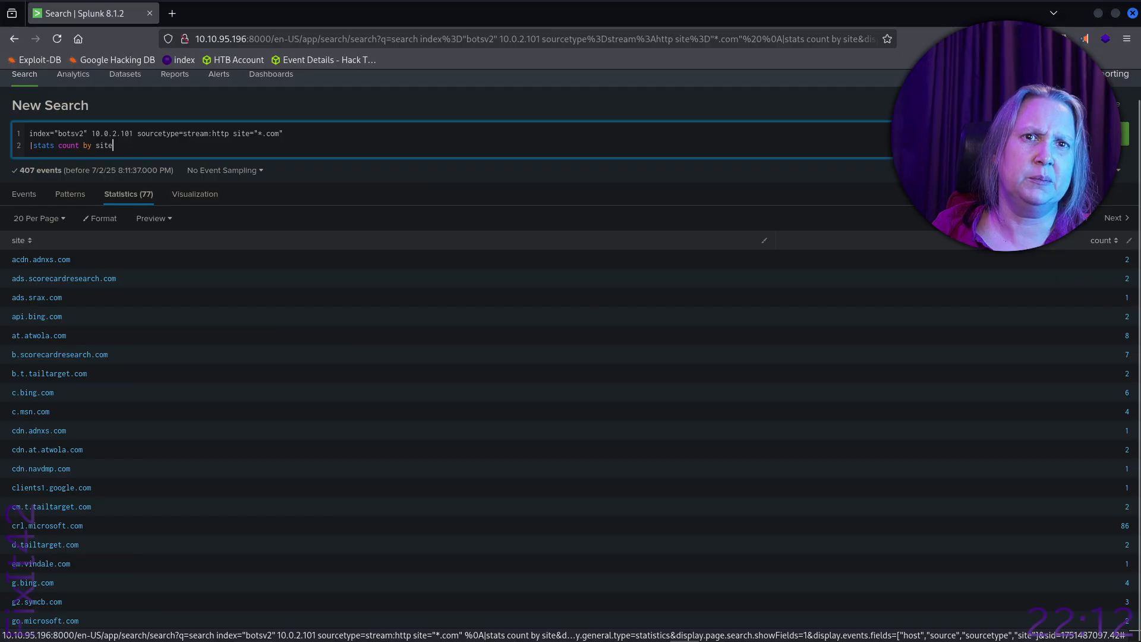
left_click(53, 224)
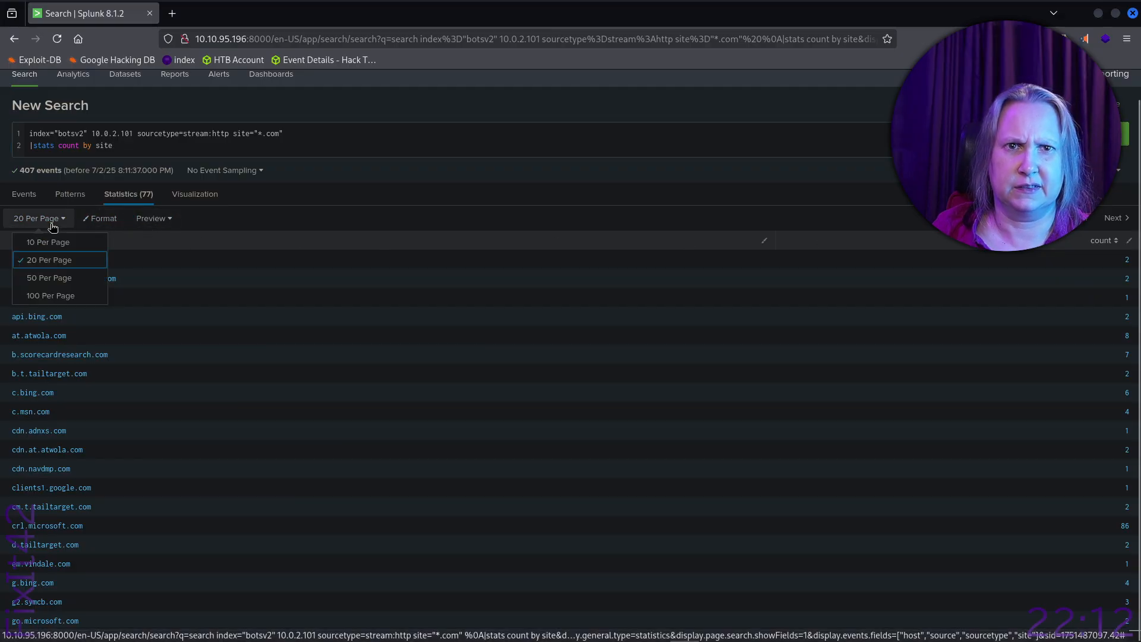
left_click(55, 296)
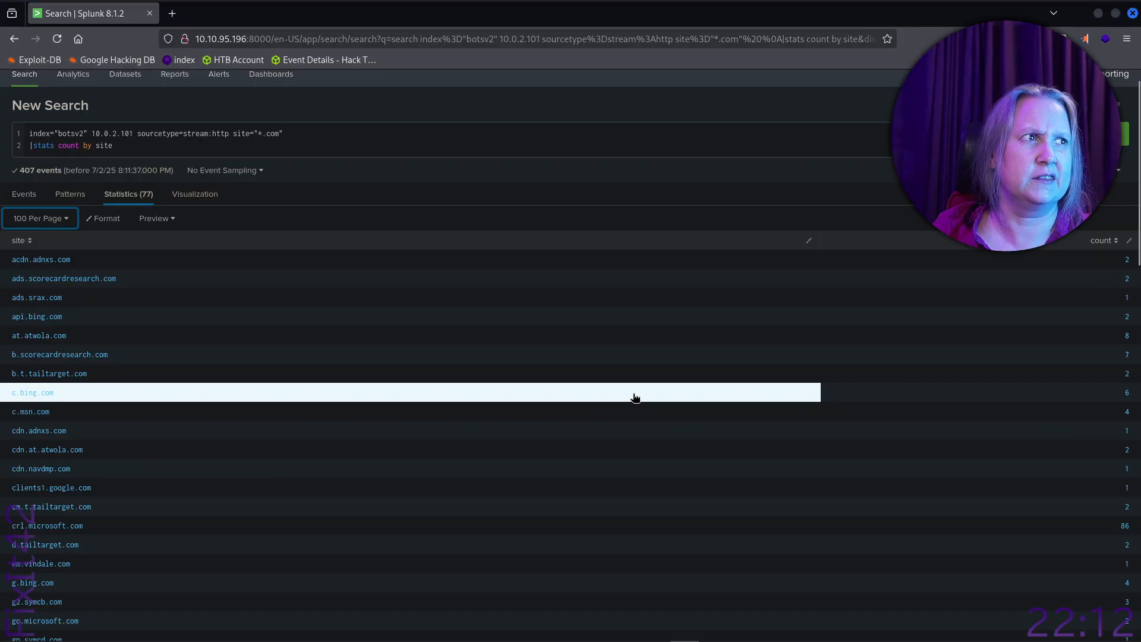
scroll(635, 397, "down", 15)
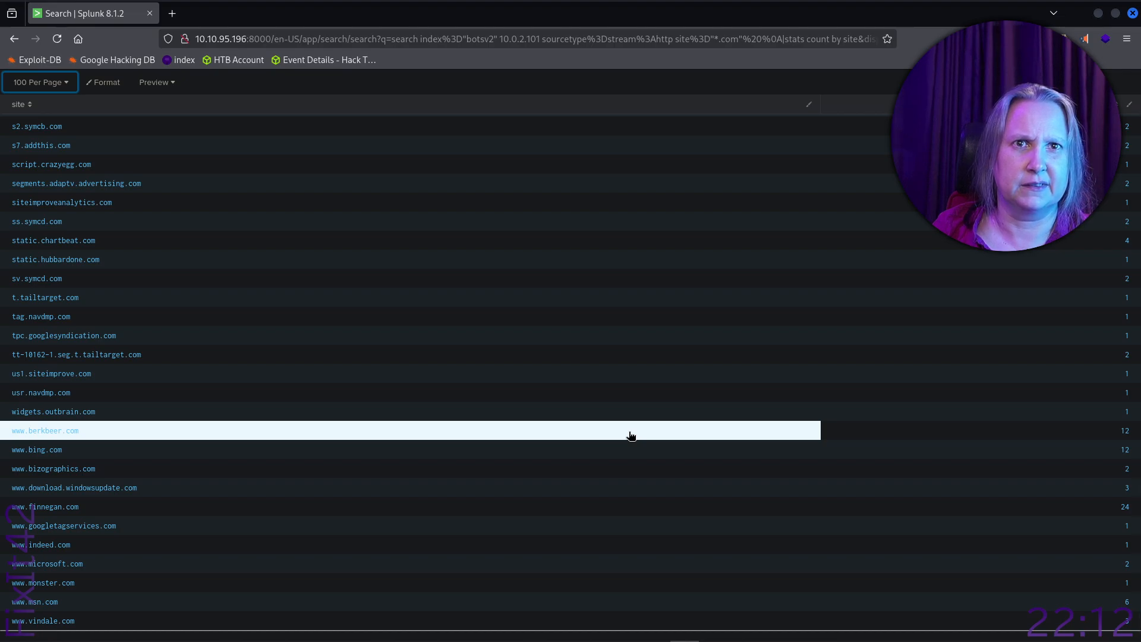
scroll(631, 435, "up", 10)
scroll(631, 436, "up", 8)
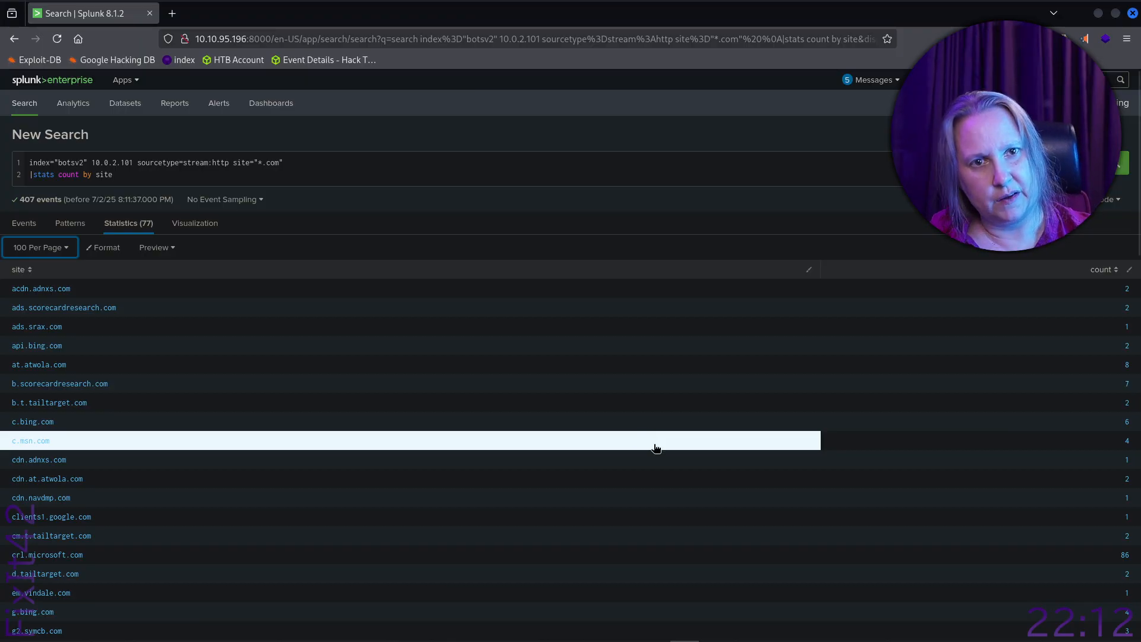
scroll(655, 448, "down", 15)
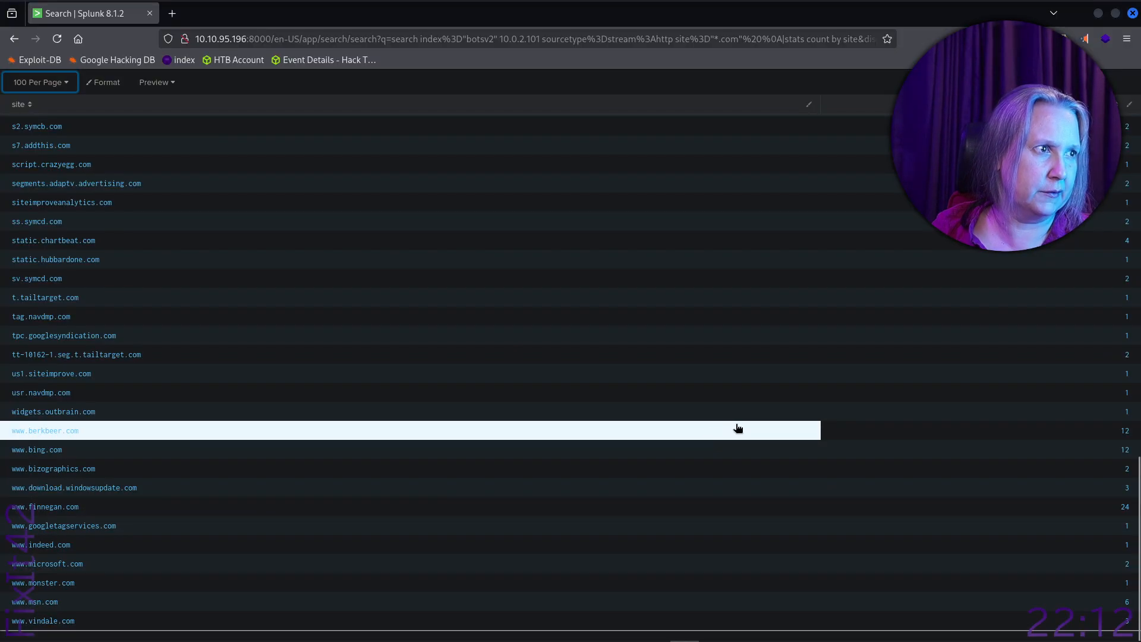
scroll(683, 395, "up", 7)
scroll(682, 395, "up", 15)
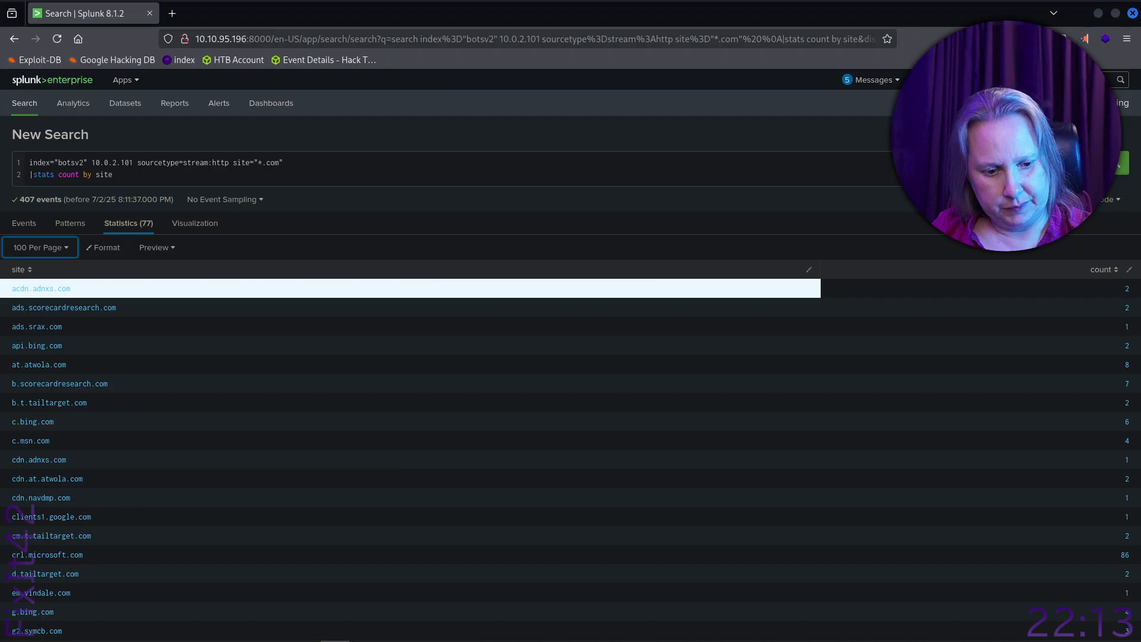
- Switch to the TryHackMe Splunk 2 room and reread its hints on removing duplicates and finding the competitor website
key("alt+Tab")
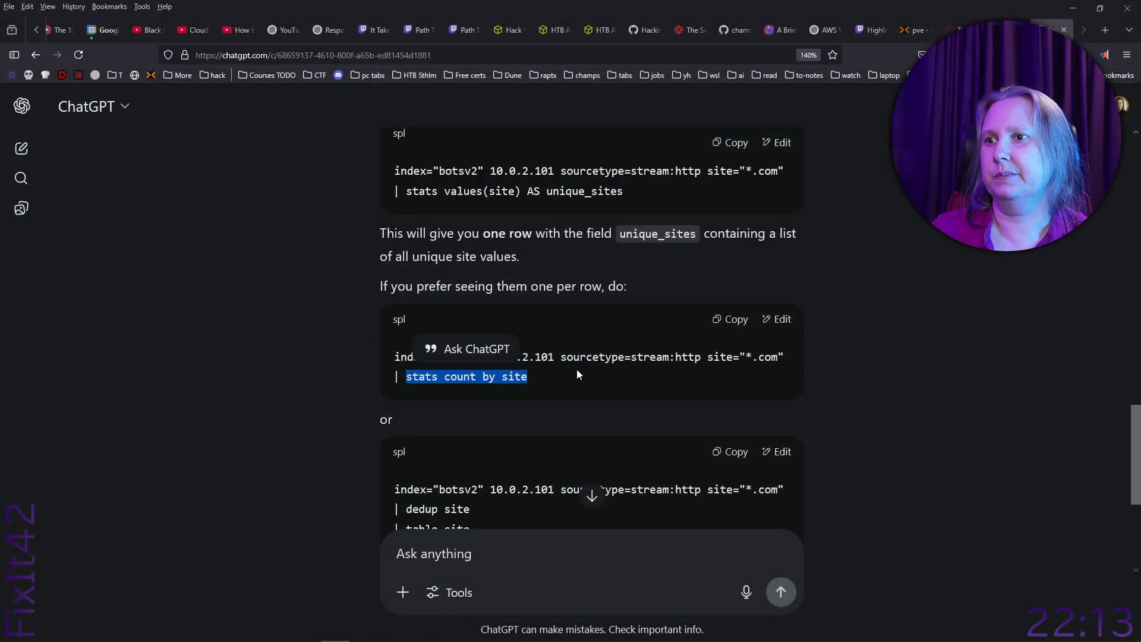
left_click(850, 374)
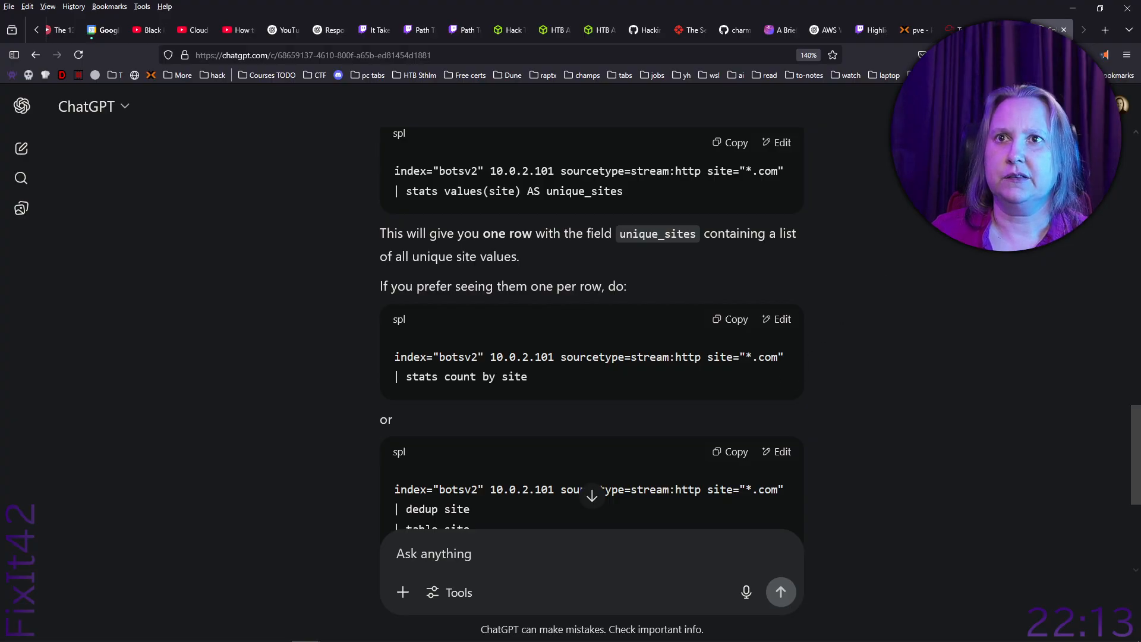
left_click(962, 30)
left_click(1007, 29)
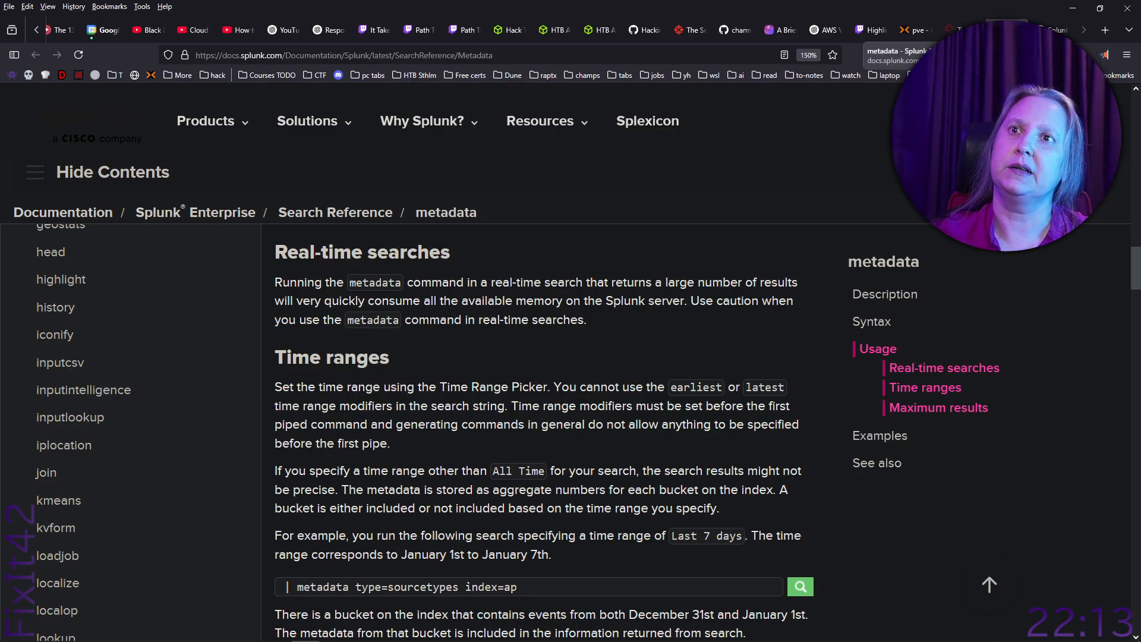
left_click(953, 30)
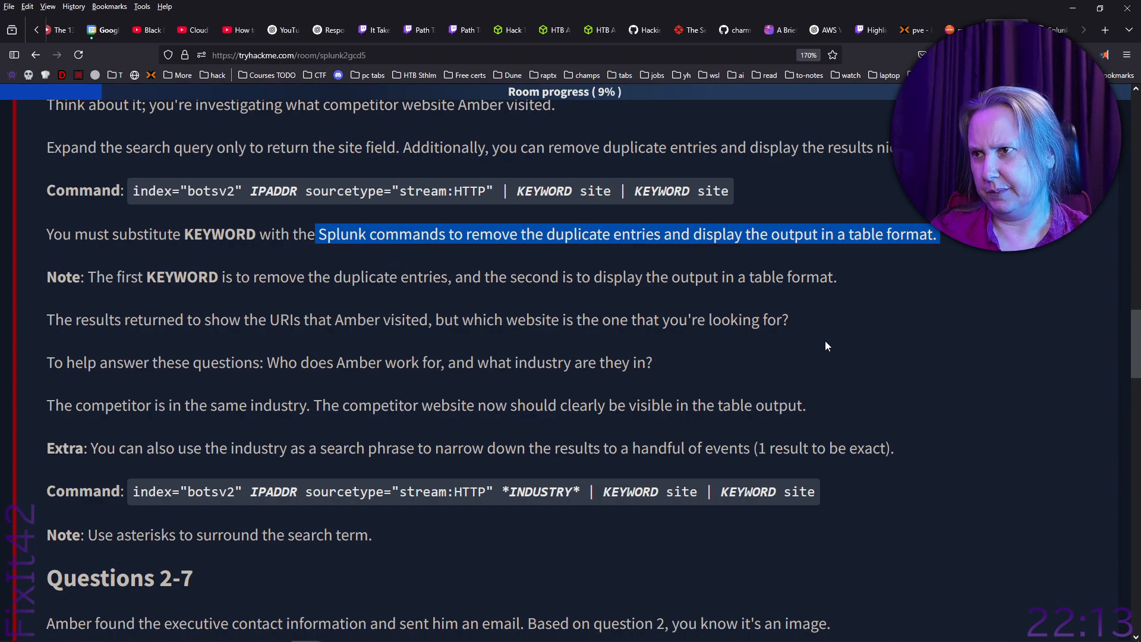
left_click(851, 277)
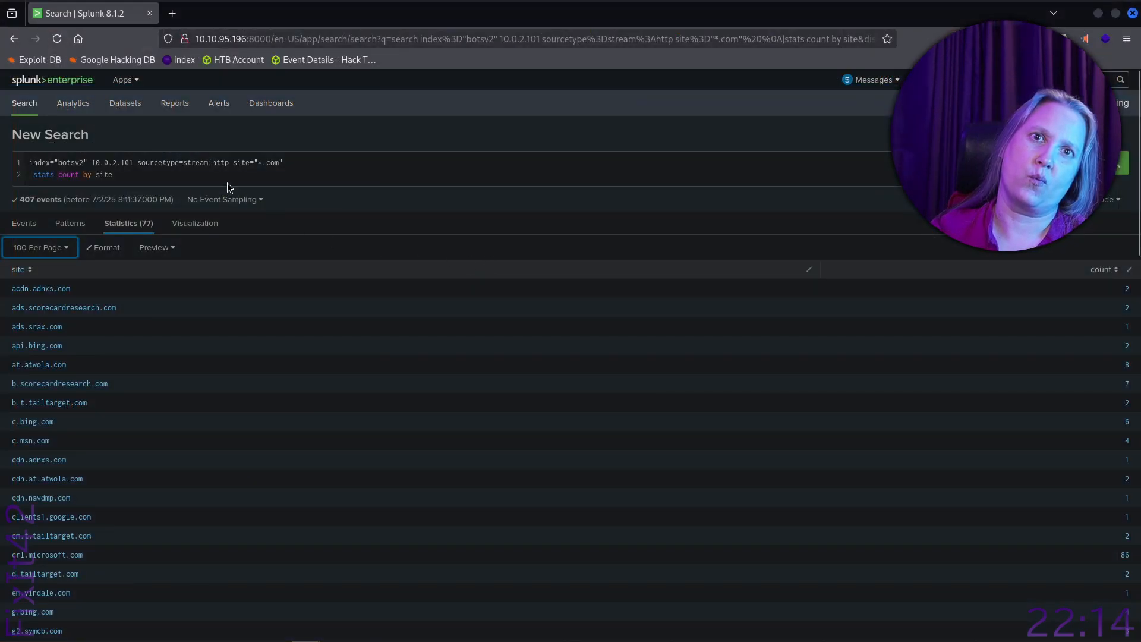
- Copy the whole "stats count by site" query from Splunk into the Obsidian Splunk note, below the botsv2 metadata command
left_click_drag(119, 175, 22, 162)
key("ctrl+c")
mouse_move(418, 640)
left_click(539, 631)
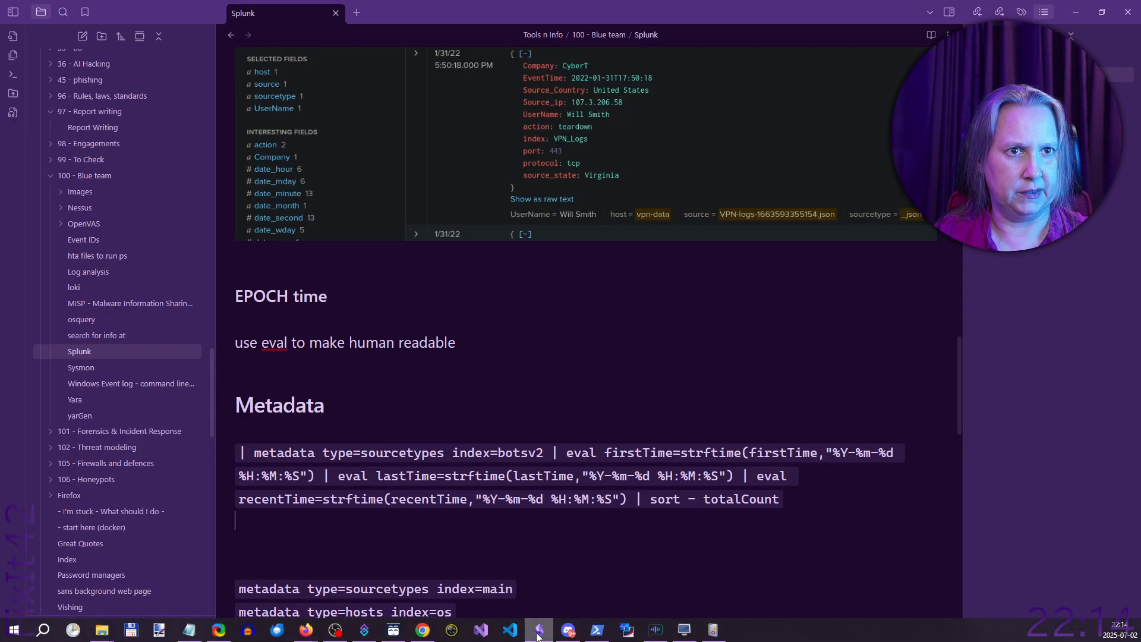
key("Return")
key("ctrl+v")
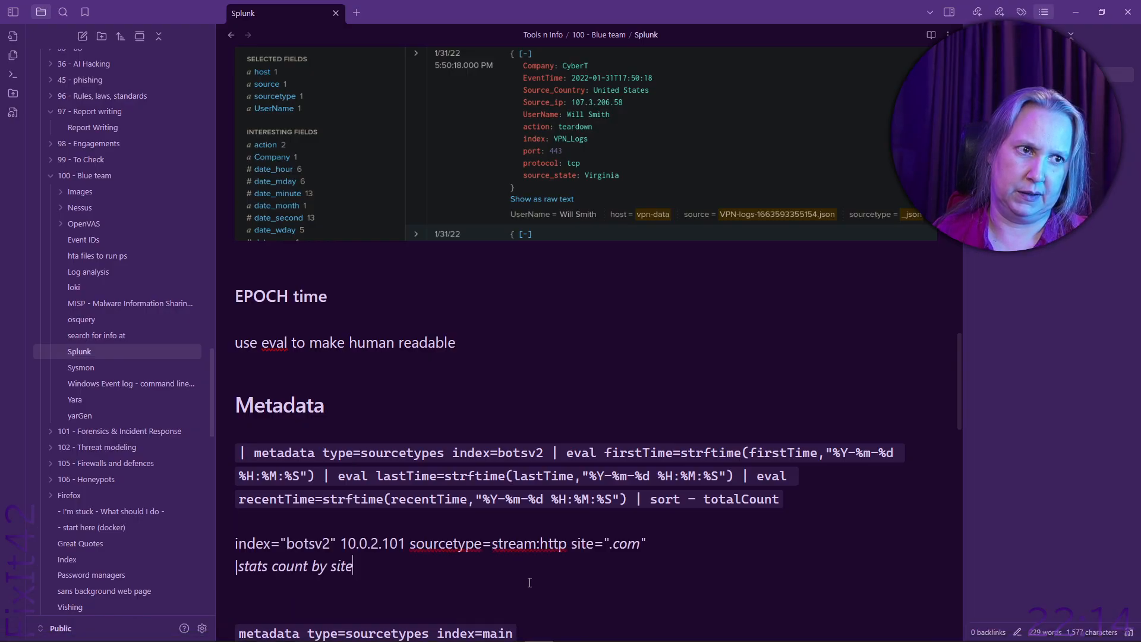
key("Return")
key("Return")
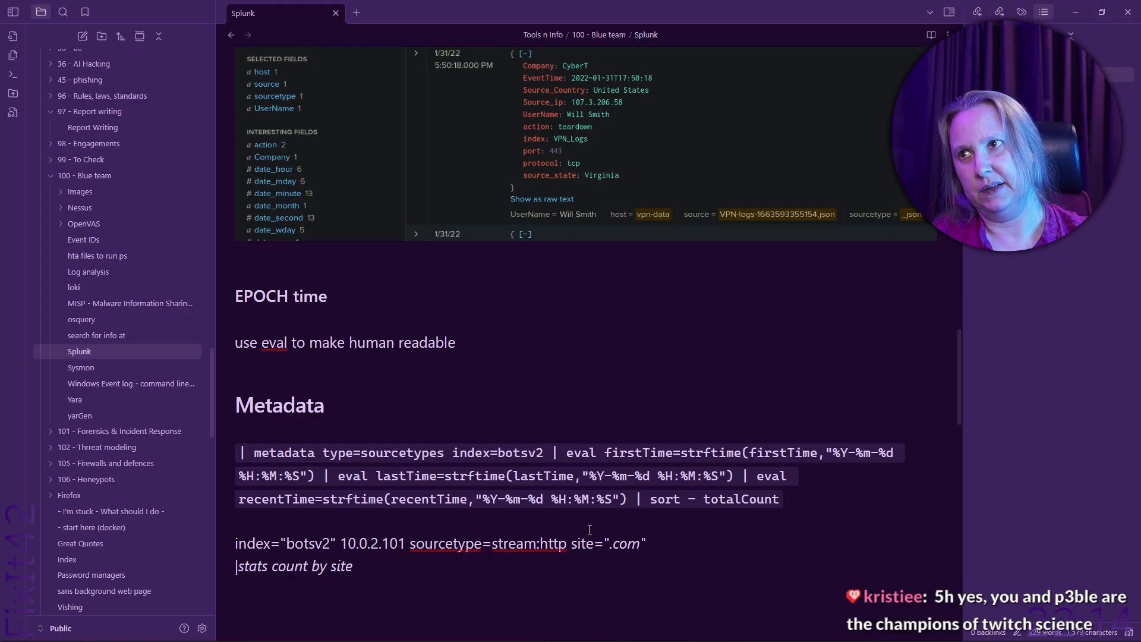
- Switch back to Splunk and return to the earlier search that uses "dedup site" and "table site"
key("alt+Tab")
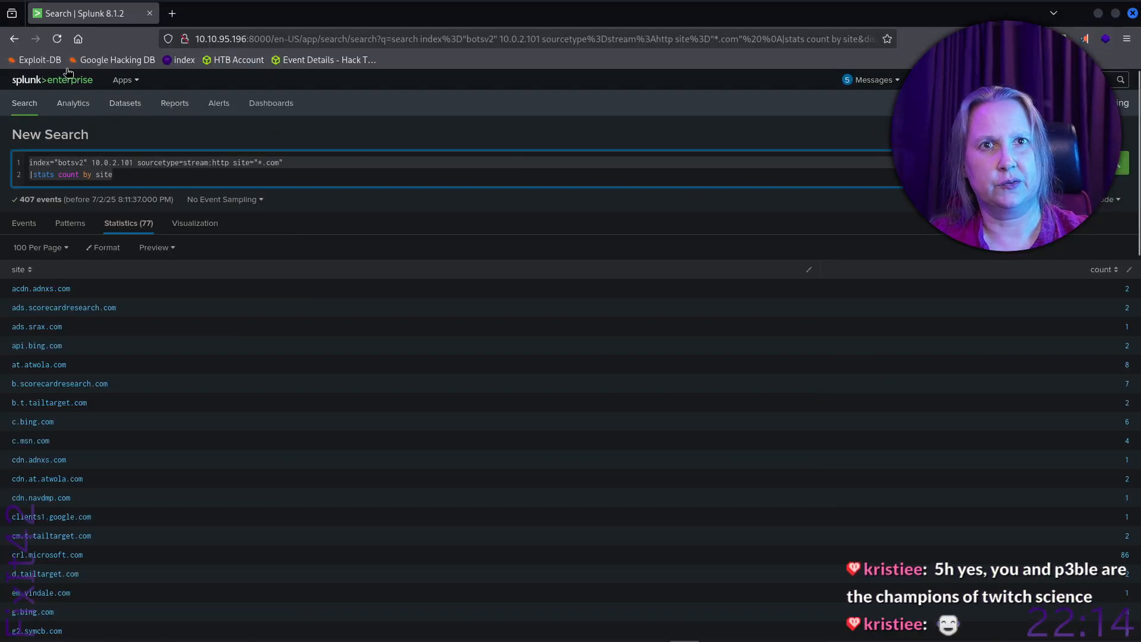
left_click(15, 44)
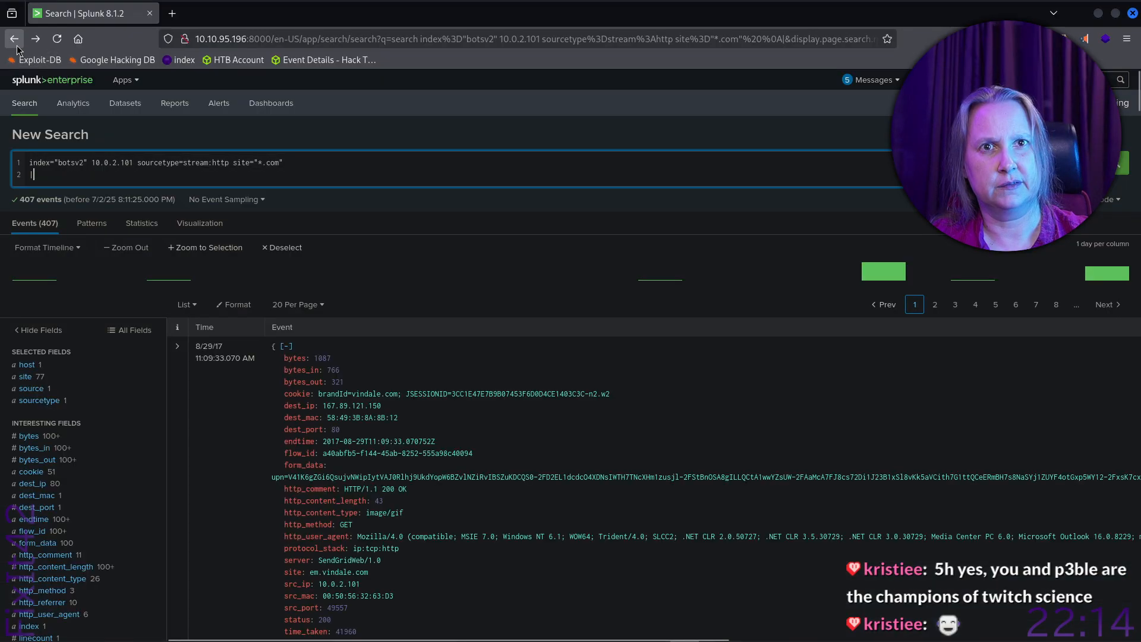
left_click(17, 45)
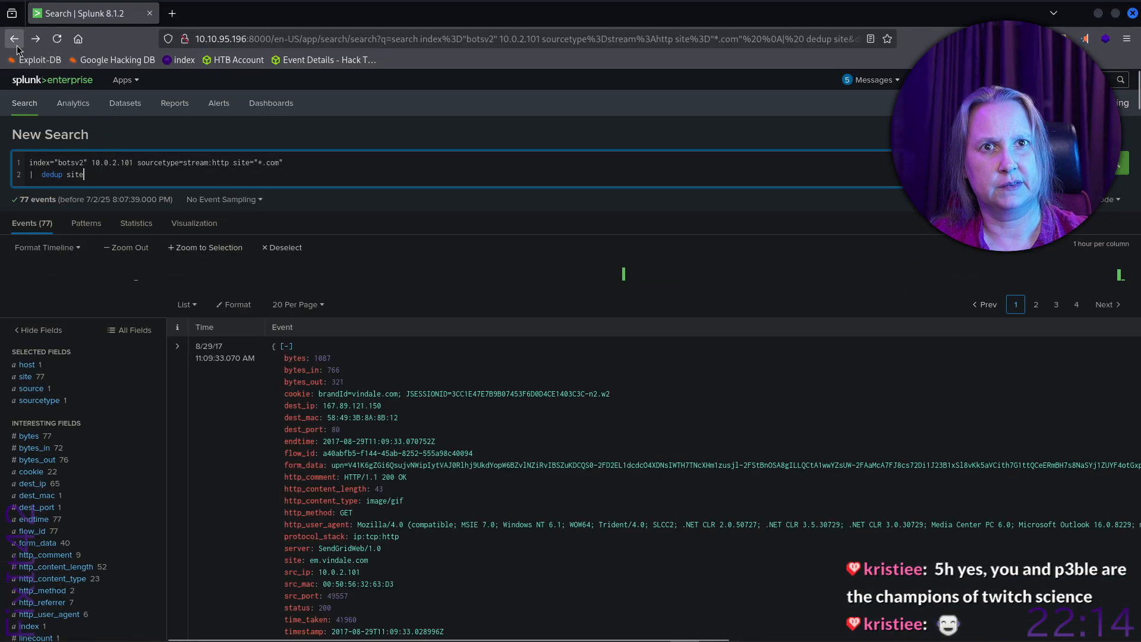
left_click(14, 39)
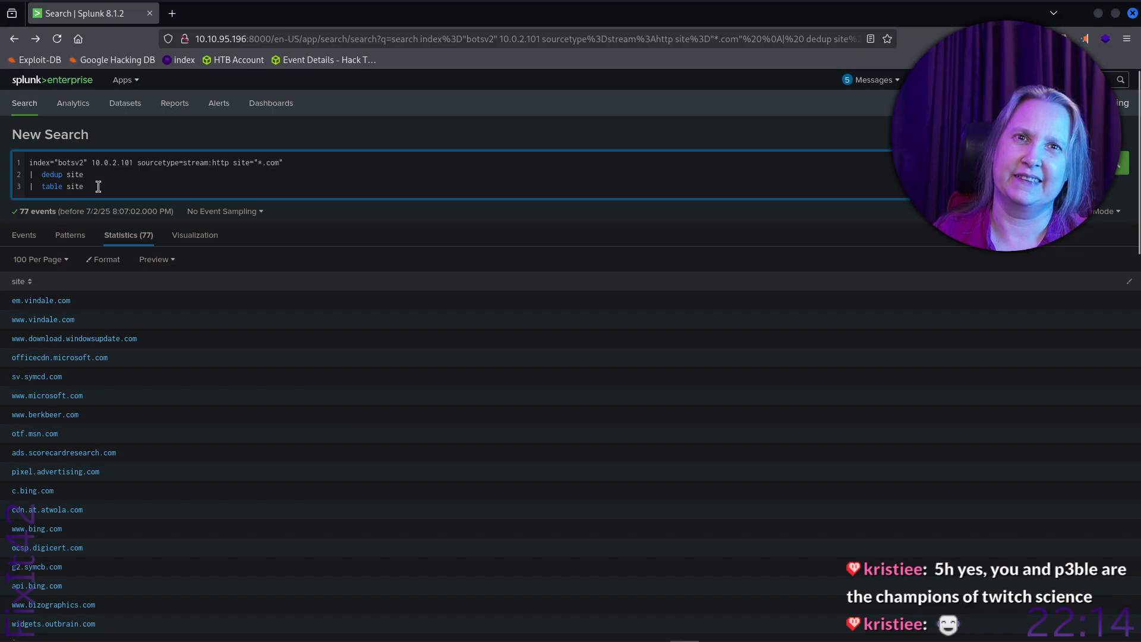
- Copy the whole dedup and table search query from Splunk and paste it below the stats query in the Obsidian Splunk note
left_click_drag(89, 187, 29, 163)
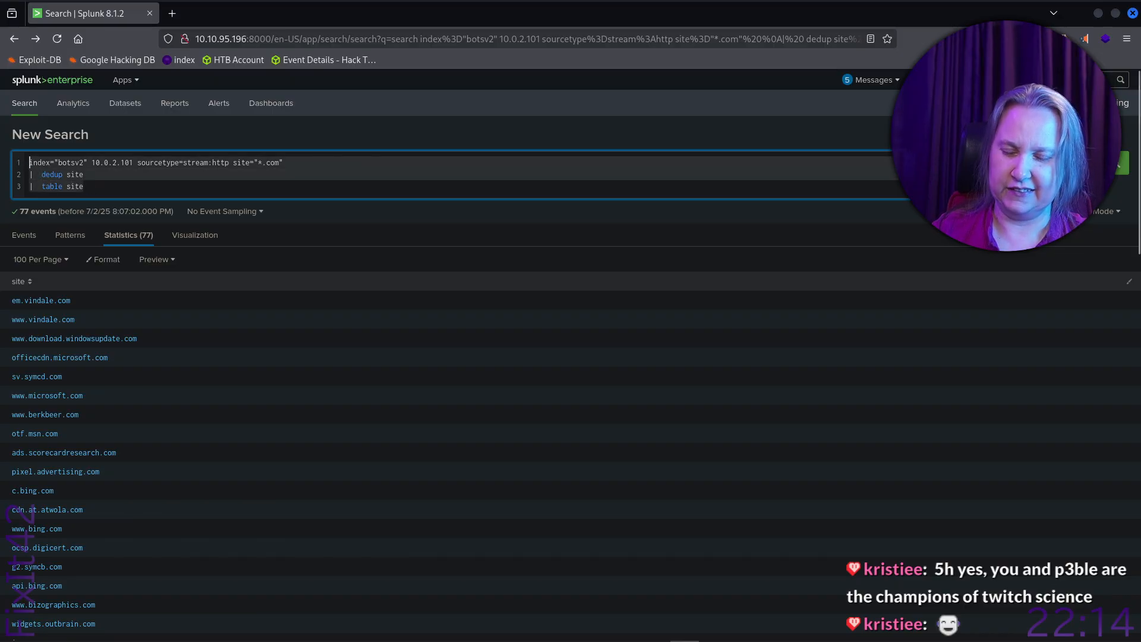
key("alt")
key("alt+Tab")
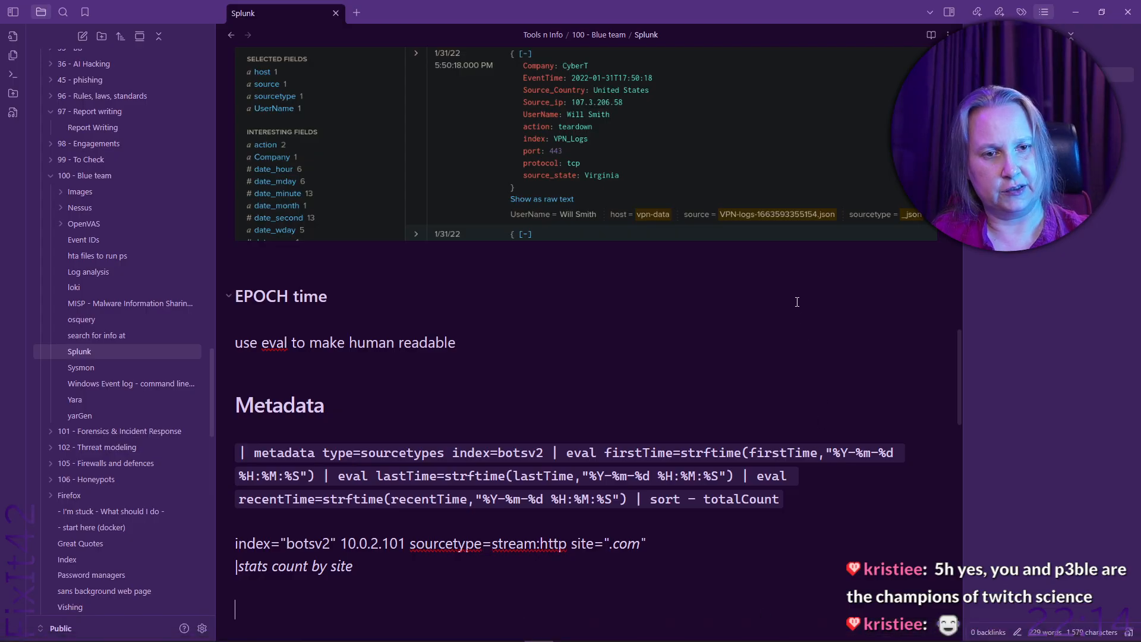
type("index=\"botsv2\" 10.0.2.101 sourcetype=stream:http site=\".com\" | dedup site | table site")
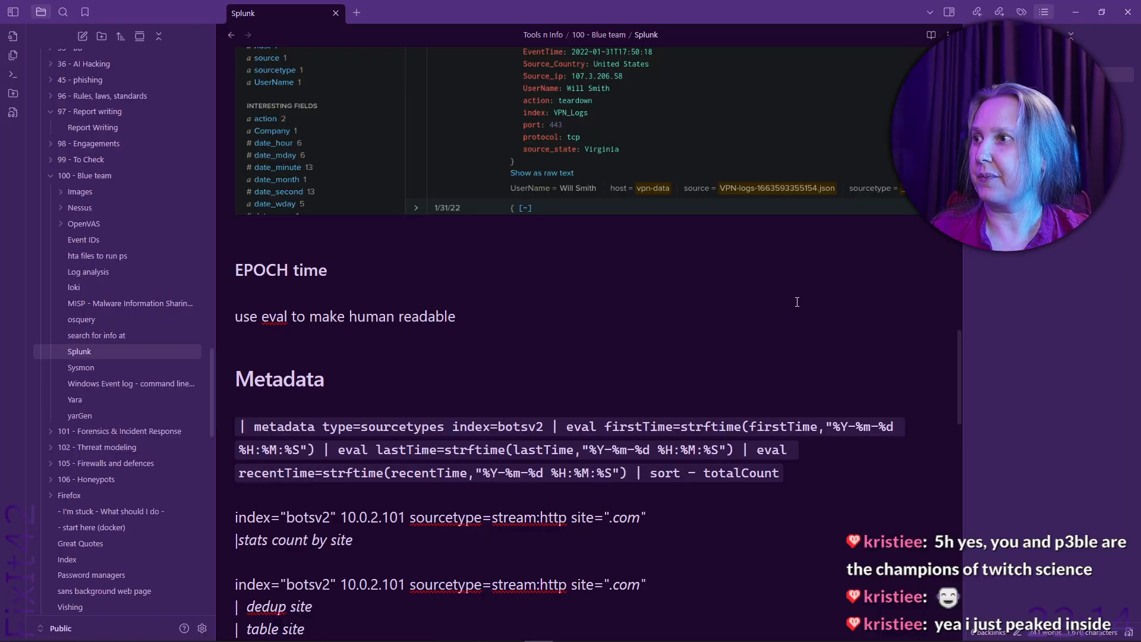
- Remove the extra space after the pipes in the pasted dedup and table lines
key("Home")
key("Right")
key("Right")
key("Delete")
key("Delete")
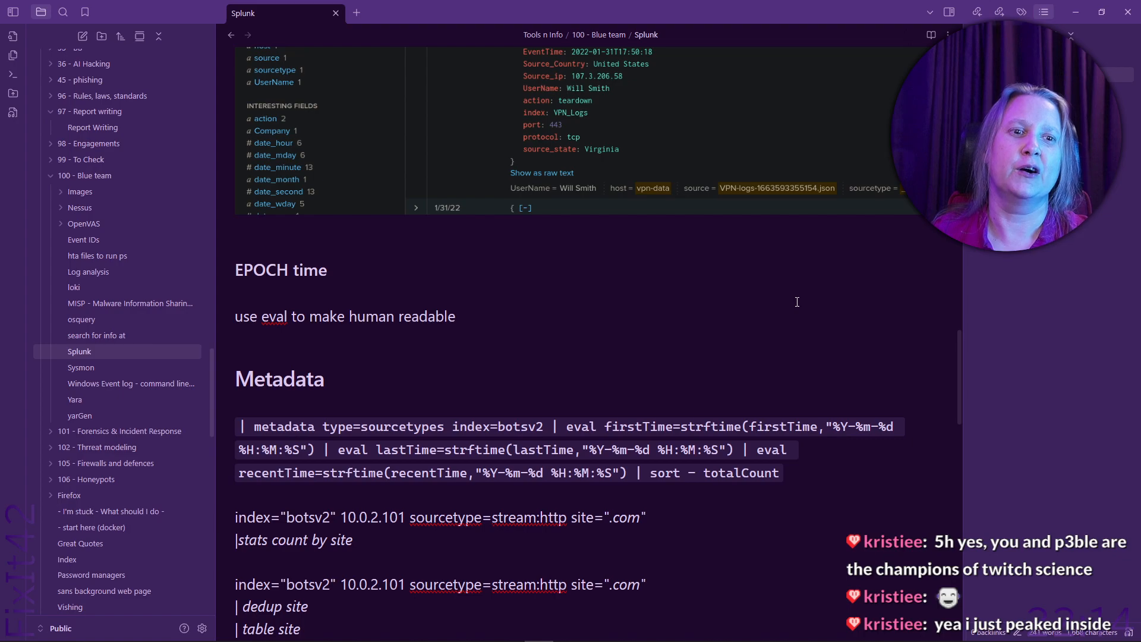
- Join the "|stats count by site" line onto the end of the first botsv2 query line
key("Down")
key("Down")
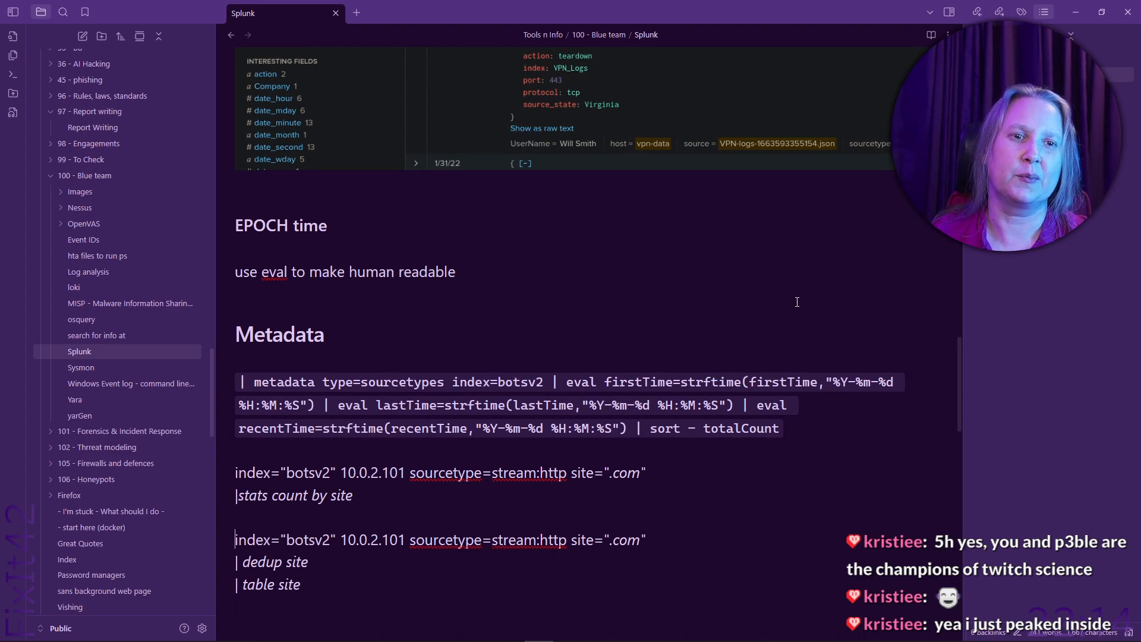
key("shift+Down")
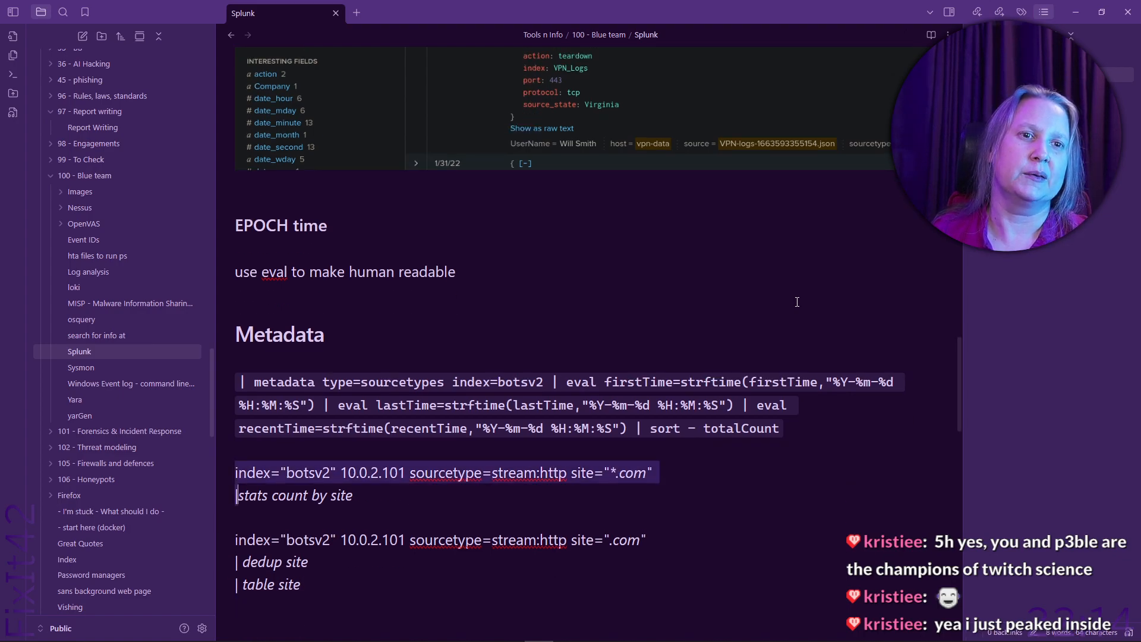
key("Right")
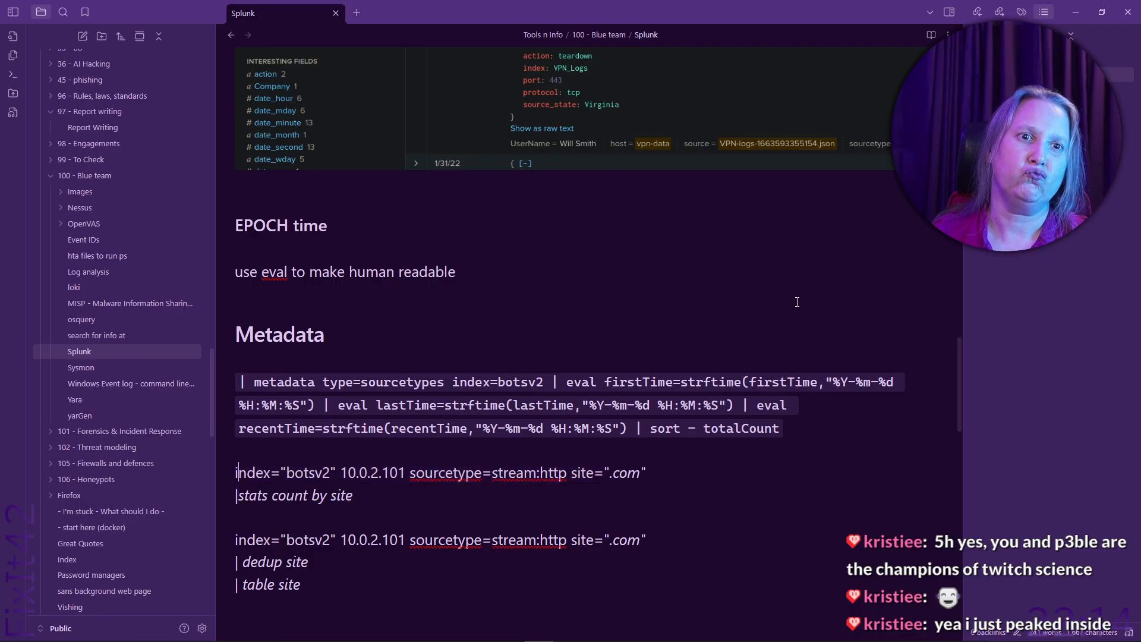
key("Left")
key("BackSpace")
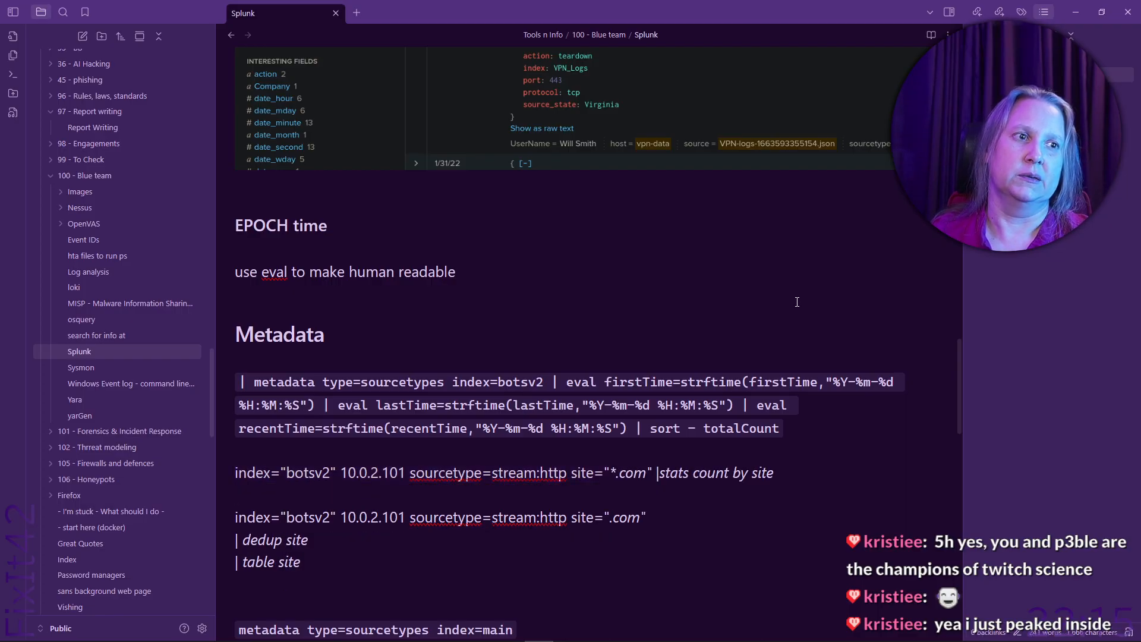
- Join the "| dedup site" line onto the end of the second botsv2 query line
key("Down")
key("Down")
key("Delete")
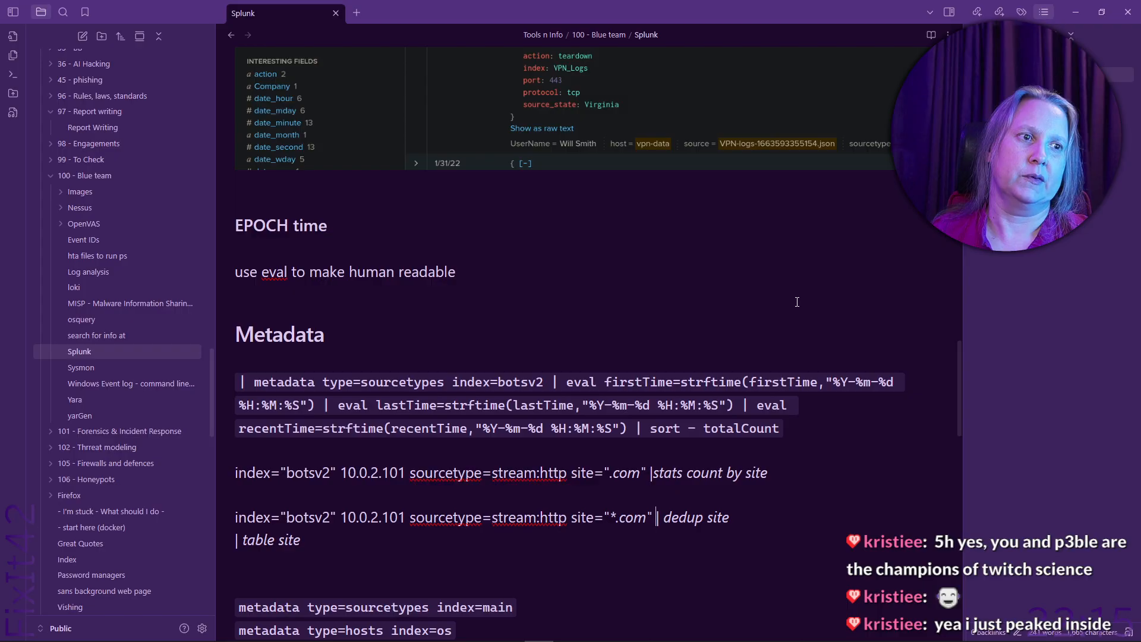
- Format the whole "stats count by site" query line as inline code
key("Up")
key("Up")
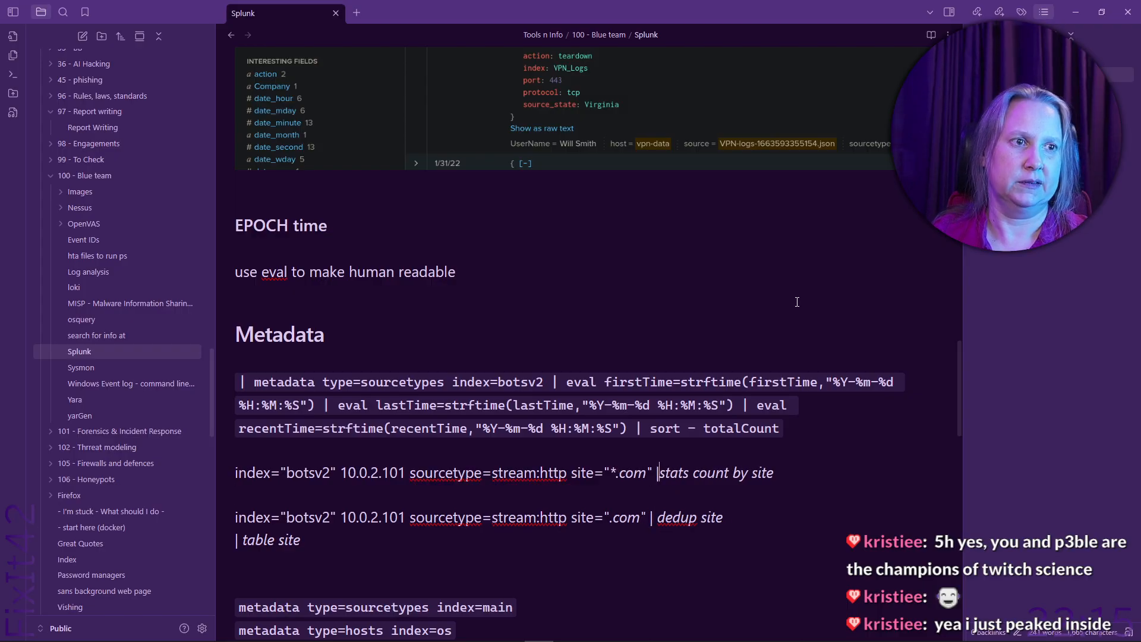
key("End")
key("shift+Home")
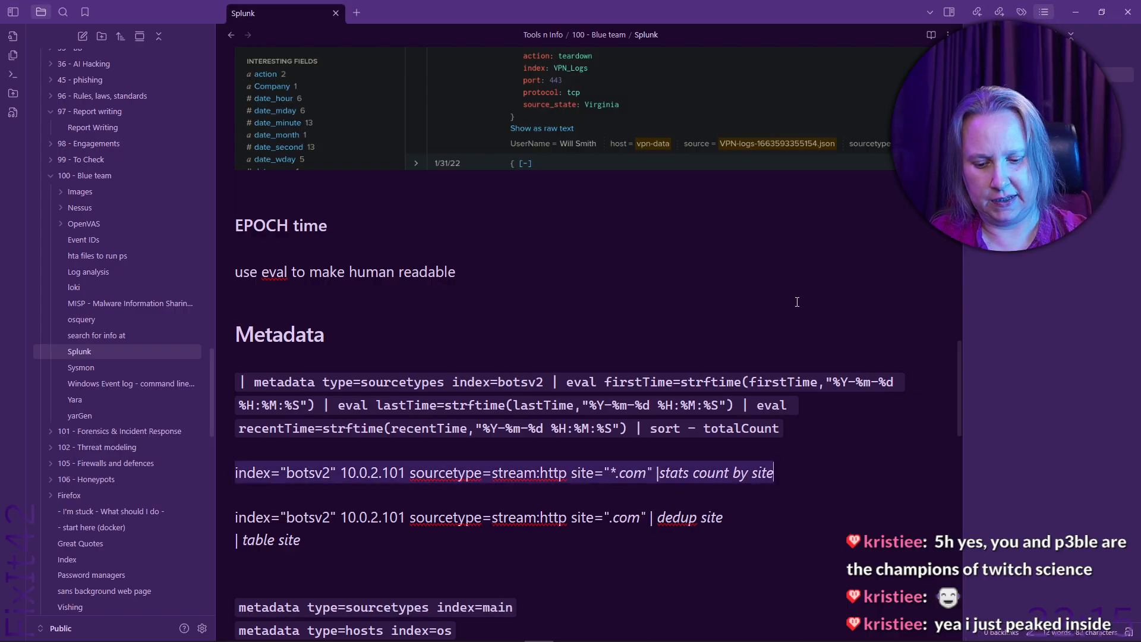
key("`")
- Join the "| table site" line onto the dedup query and format the complete line as inline code
key("Down")
key("Down")
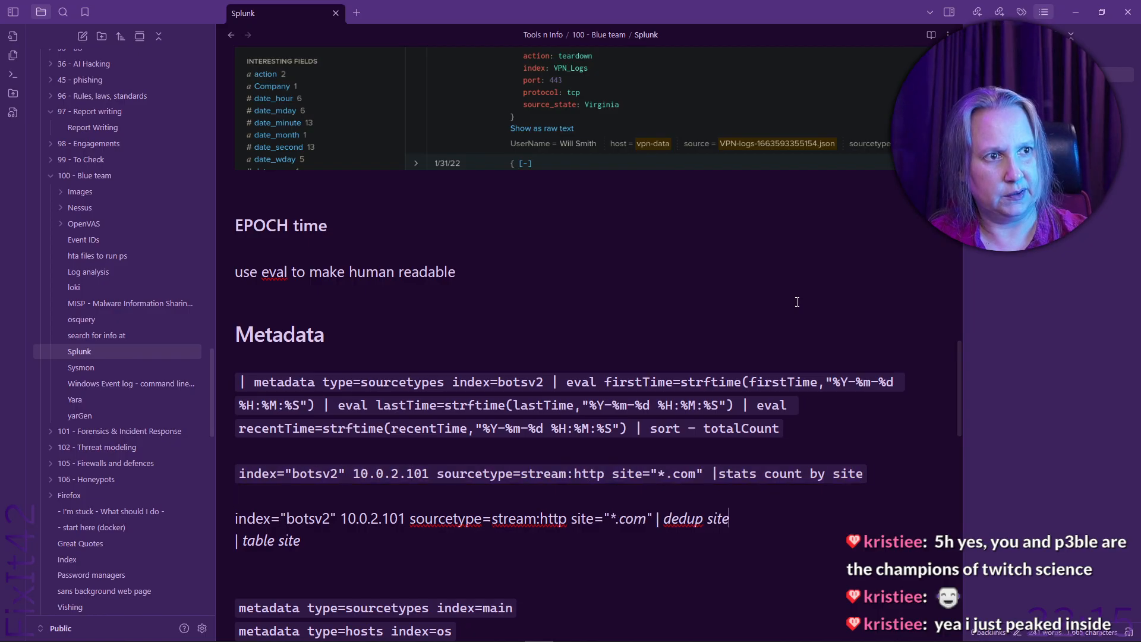
key("shift+Home")
key("Left")
key("Up")
key("Down")
key("End")
key("Delete")
key("shift+Home")
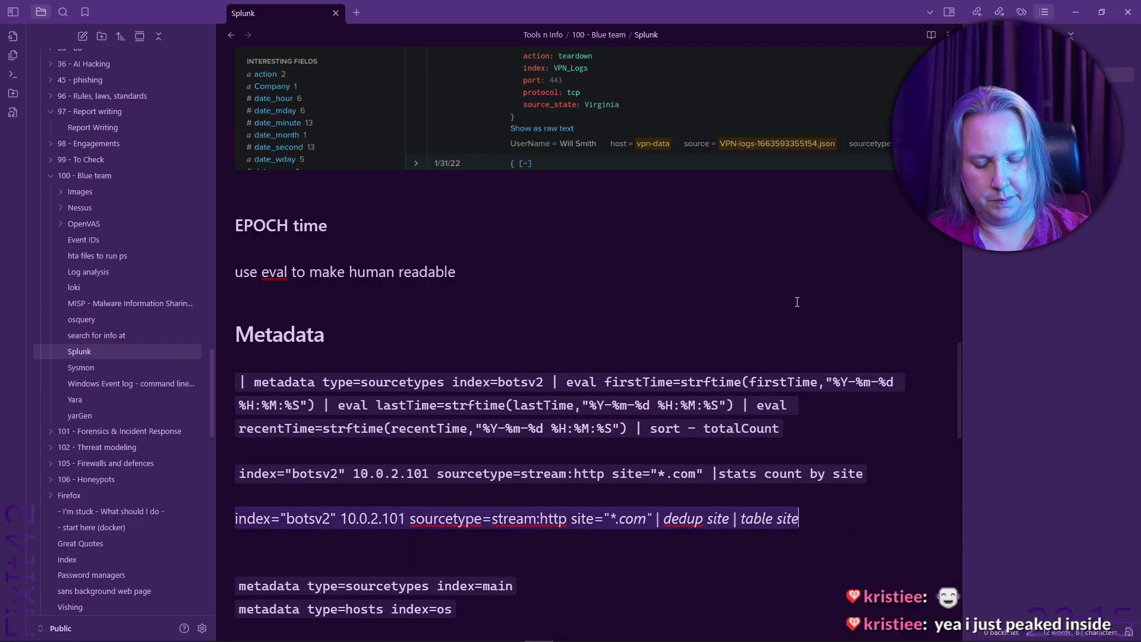
type("`")
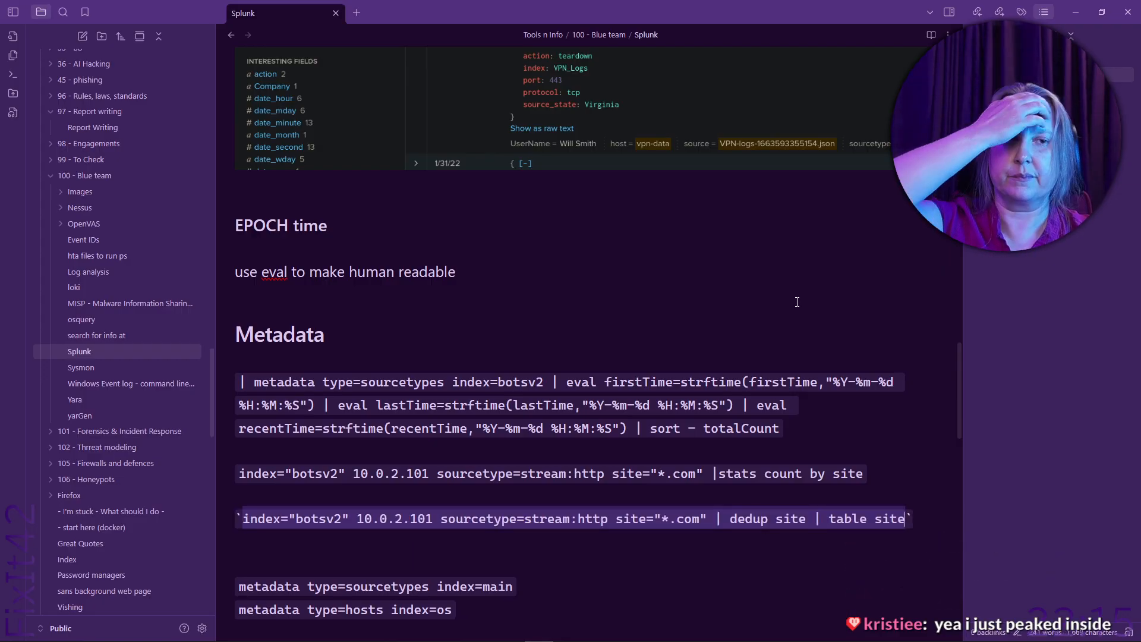
- Delete the blank line between the stats query and the dedup query in the Metadata section
key("Down")
key("Down")
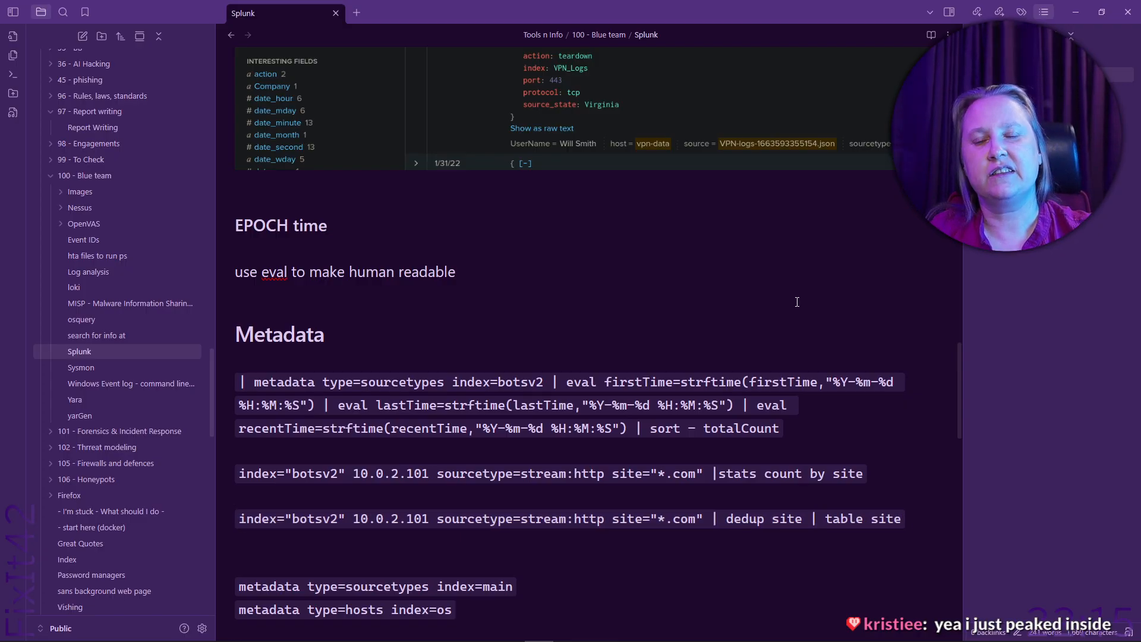
key("Delete")
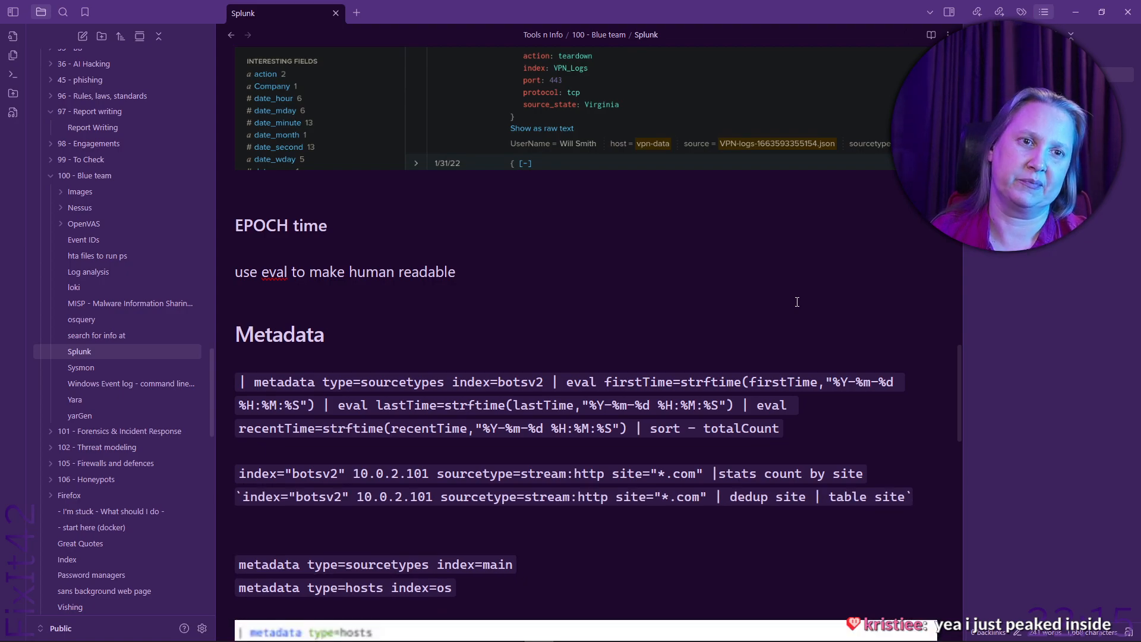
key("Down")
key("Down")
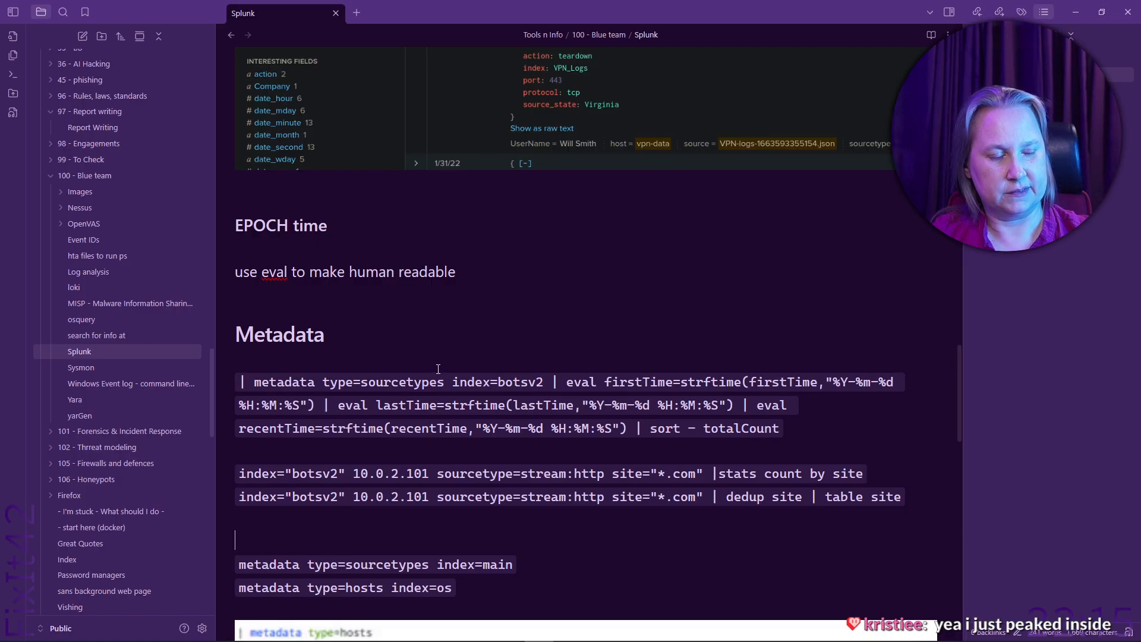
- Switch to the TryHackMe room and read the guidance on the KEYWORD and INDUSTRY searches and on Questions 2-7
key("alt+Tab")
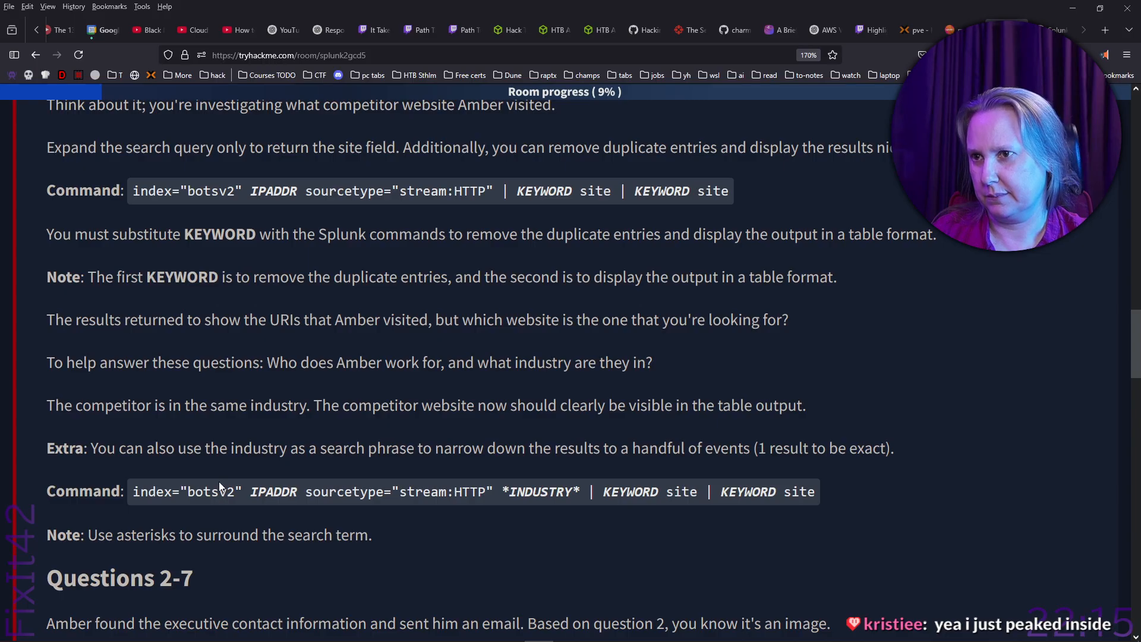
double_click(628, 494)
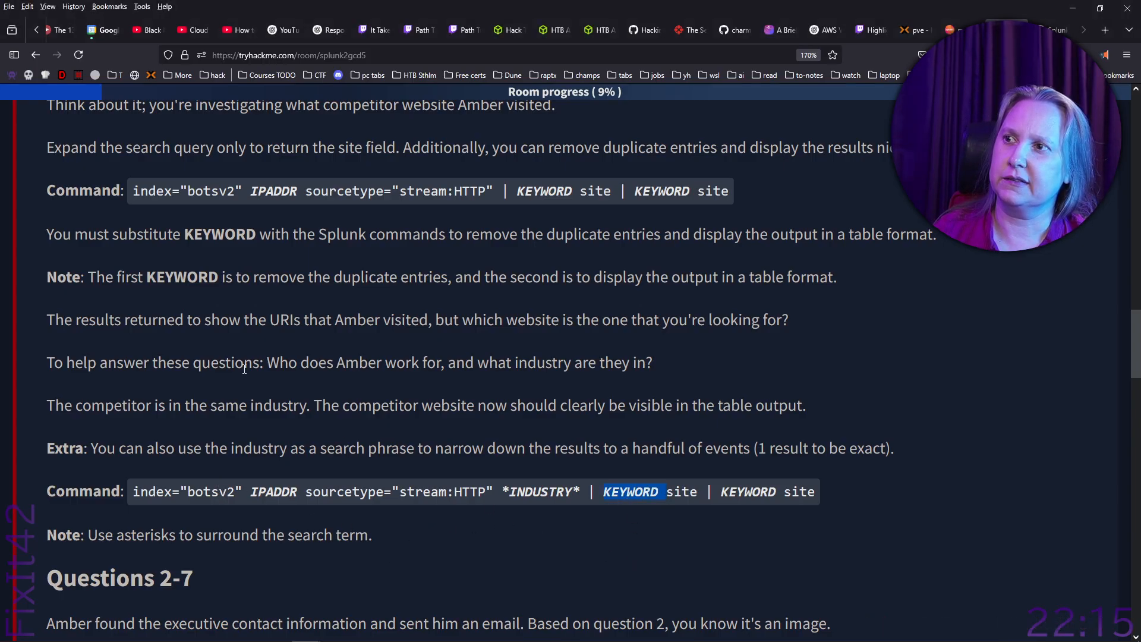
double_click(214, 235)
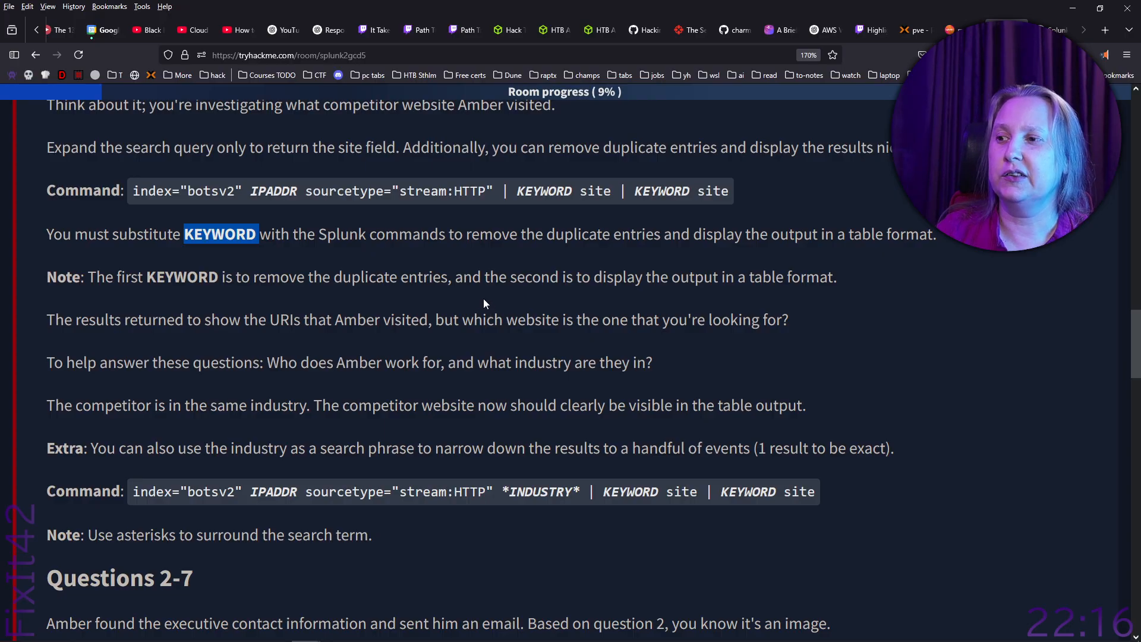
scroll(483, 300, "down", 5)
scroll(483, 302, "down", 2)
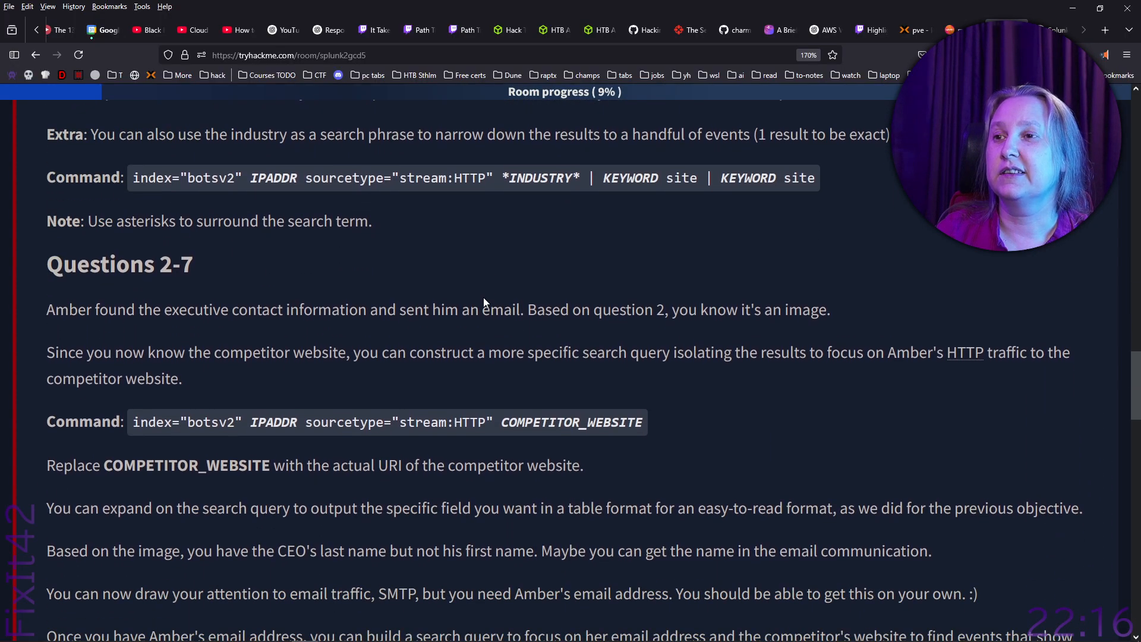
scroll(483, 302, "down", 2)
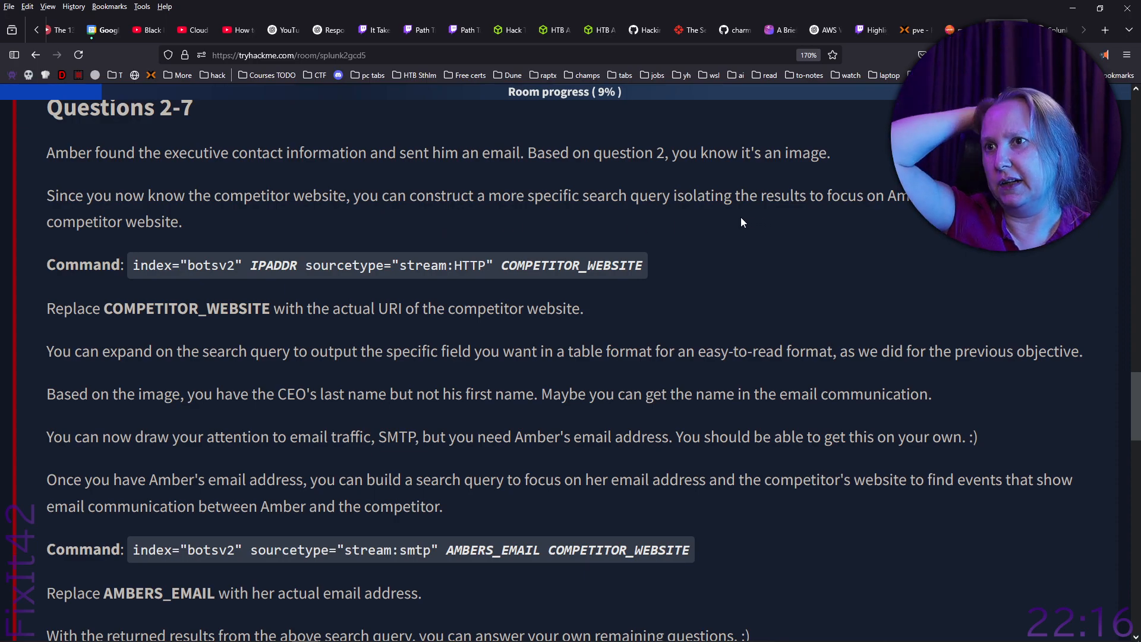
scroll(711, 244, "down", 1)
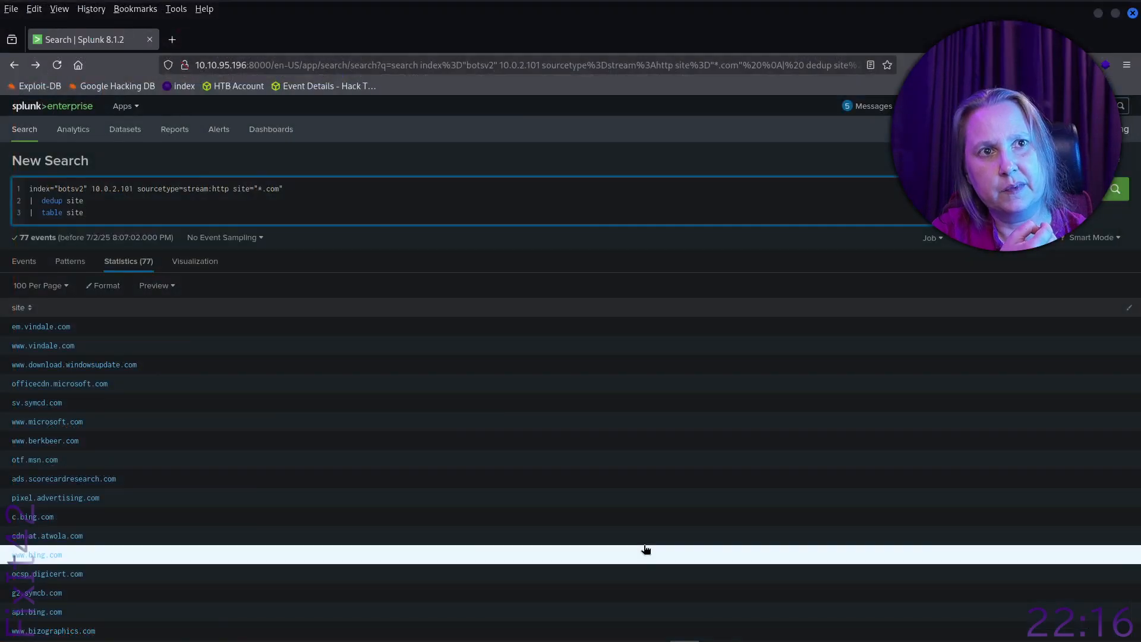
- Switch to Splunk and go back through the browser history to the stream:http search with site="*.com" and no dedup or table commands
right_click(19, 65)
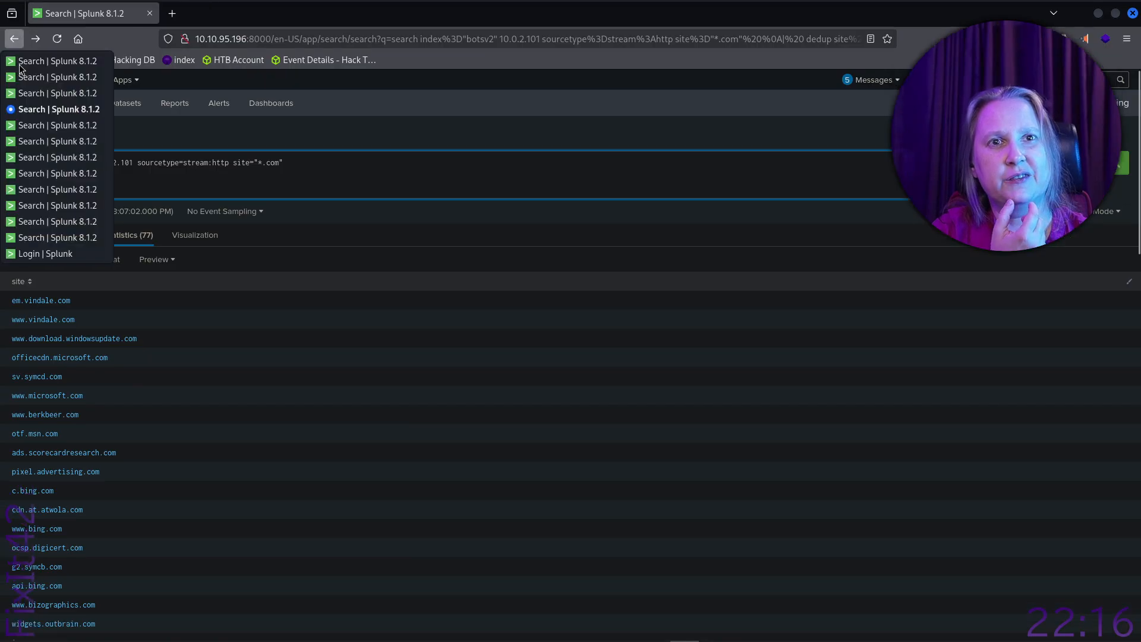
left_click(19, 66)
left_click(14, 39)
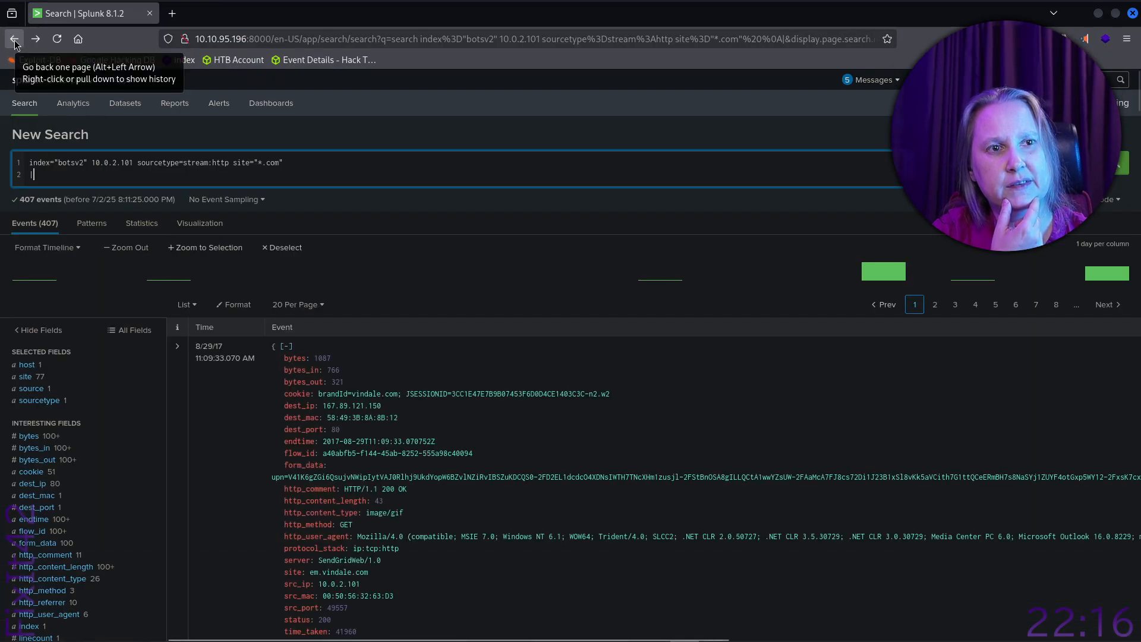
left_click(15, 41)
left_click(14, 41)
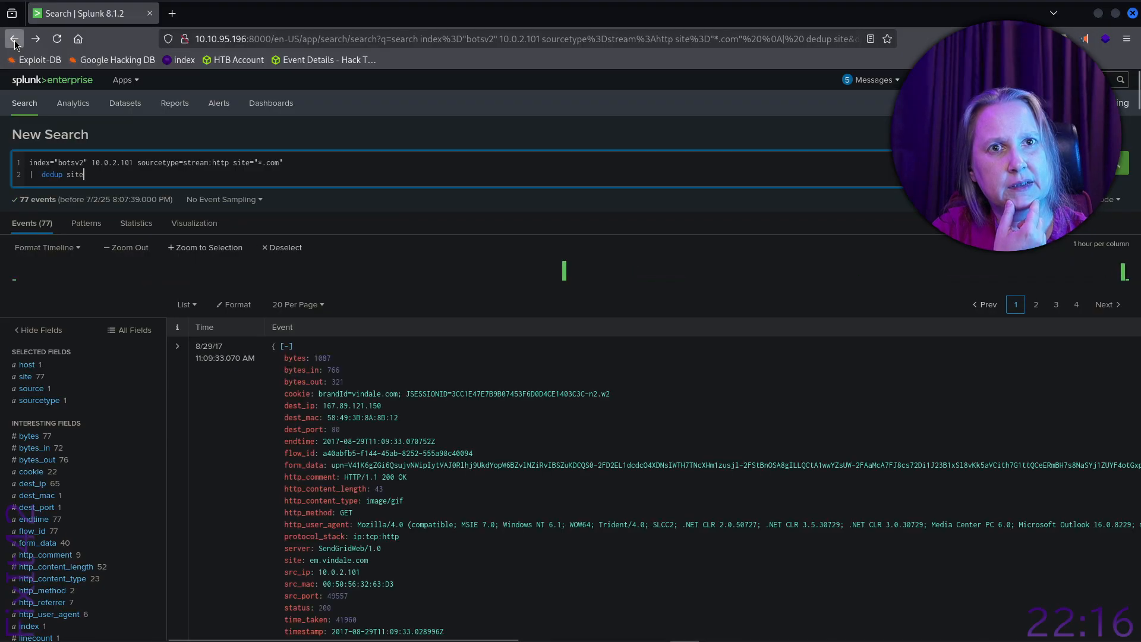
left_click(14, 41)
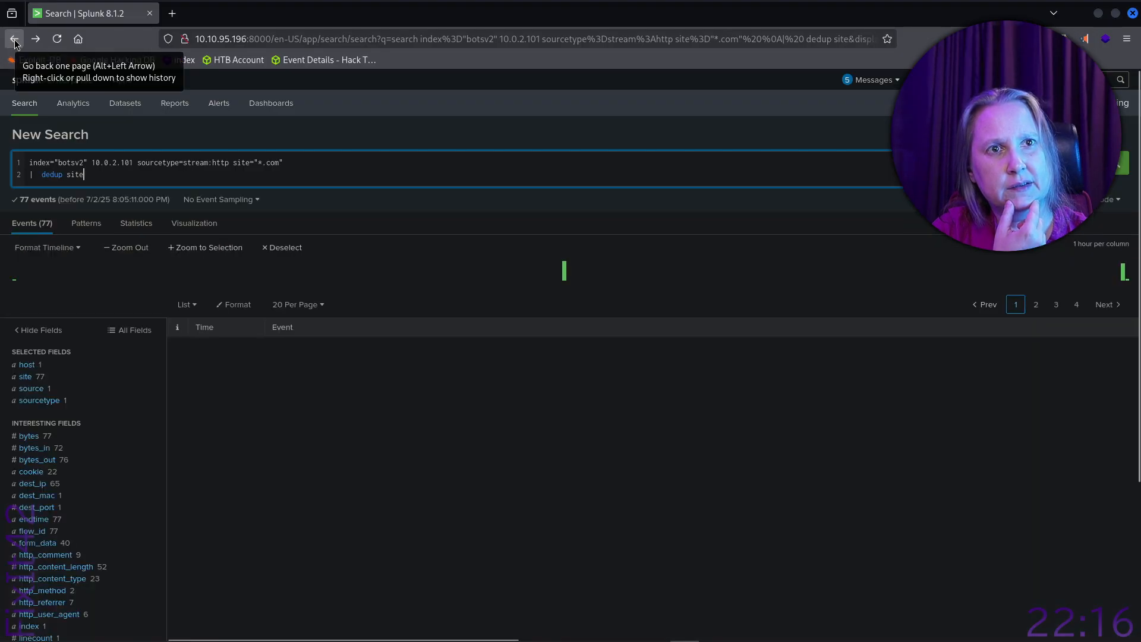
left_click(15, 40)
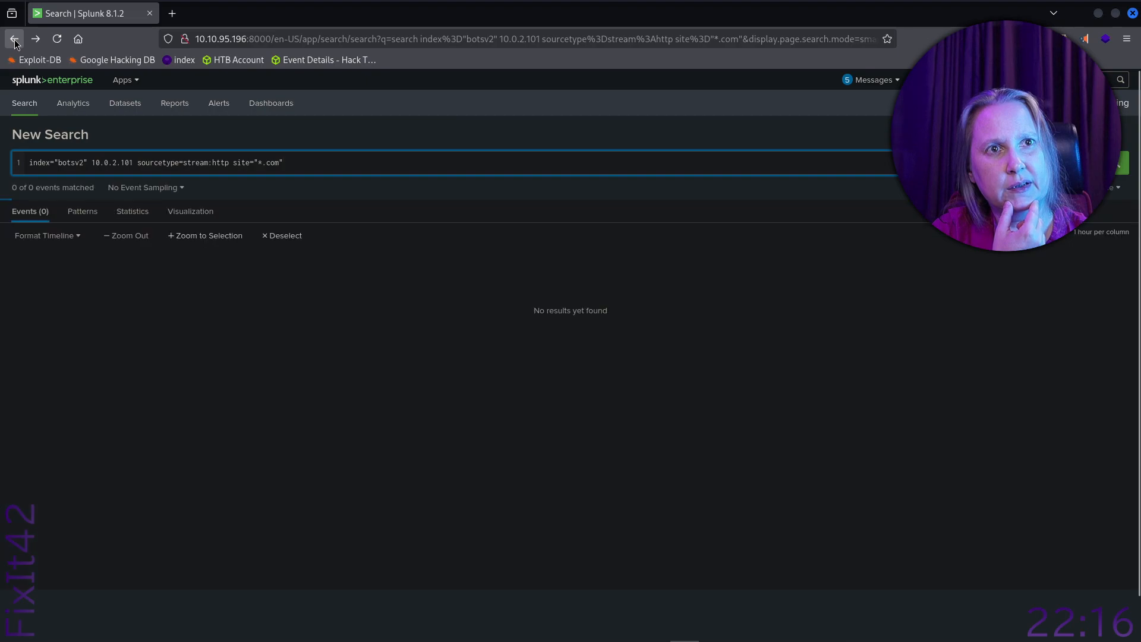
left_click(14, 40)
left_click(14, 41)
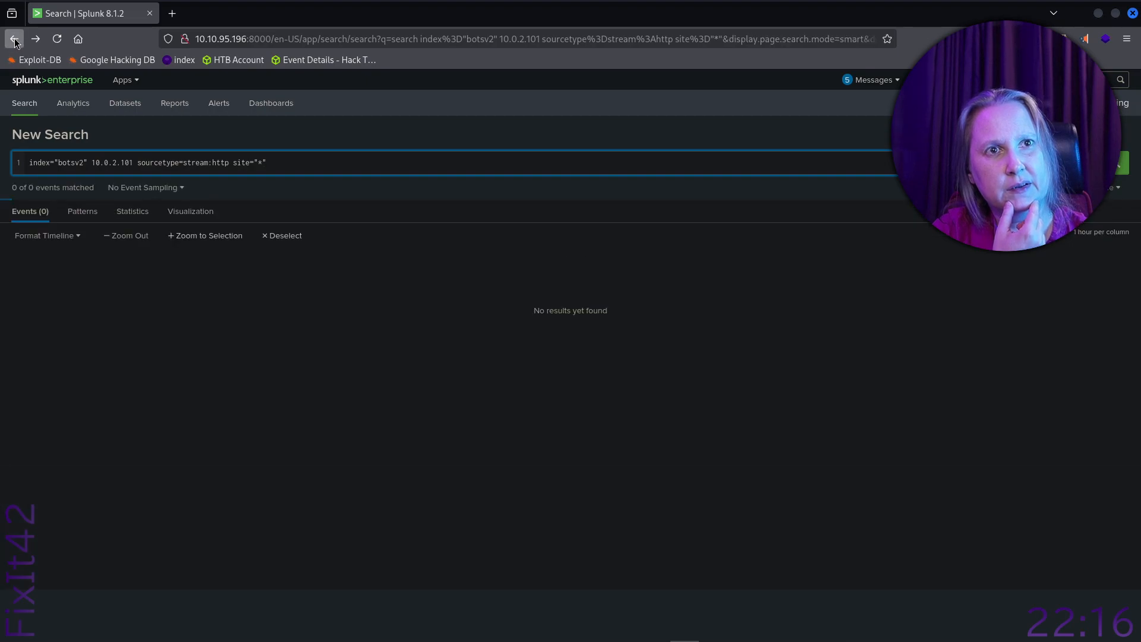
left_click(37, 39)
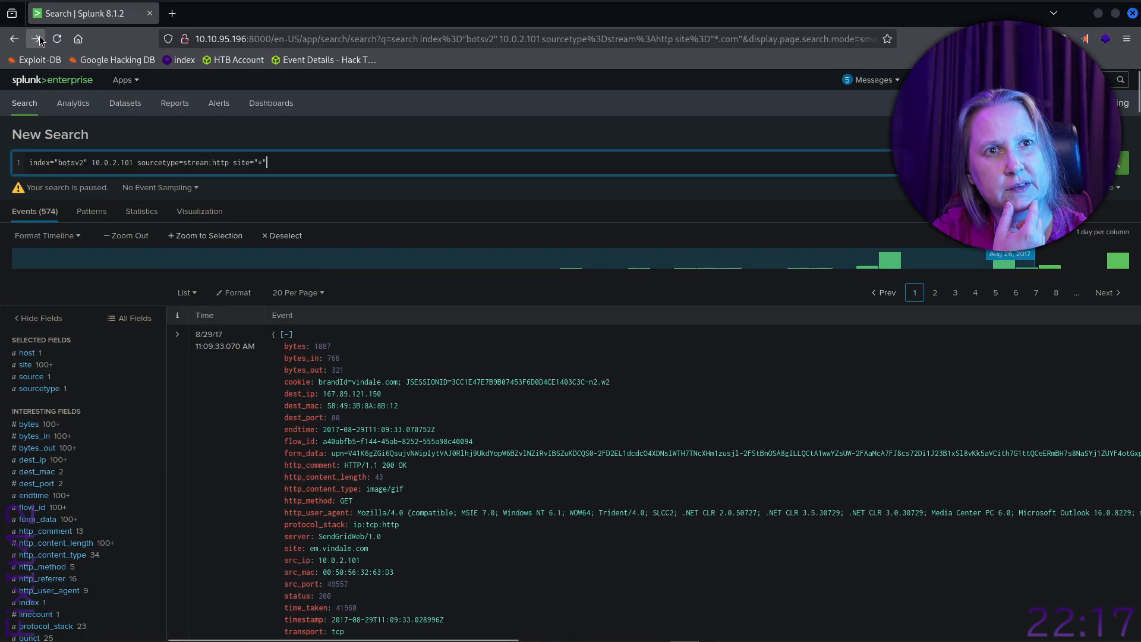
left_click(38, 39)
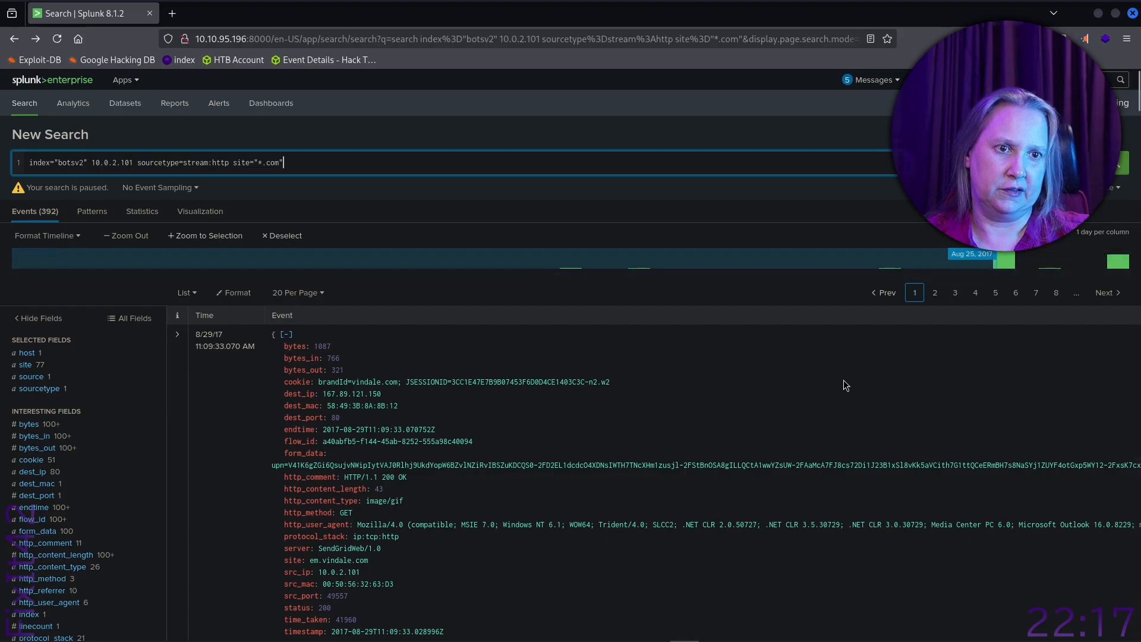
scroll(710, 401, "down", 15)
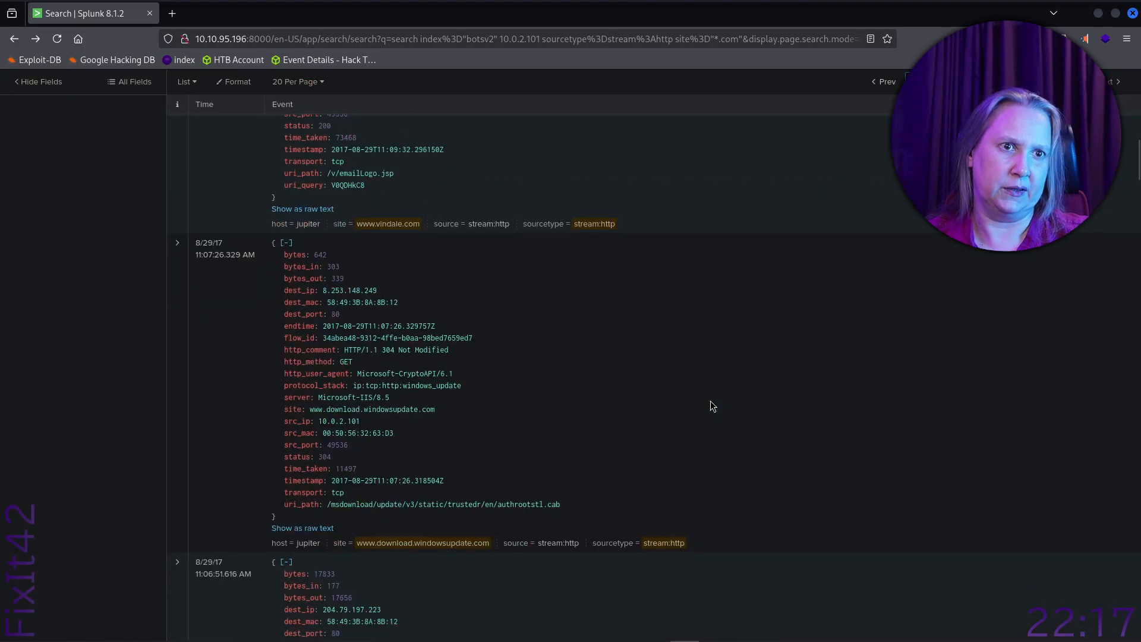
scroll(711, 402, "down", 9)
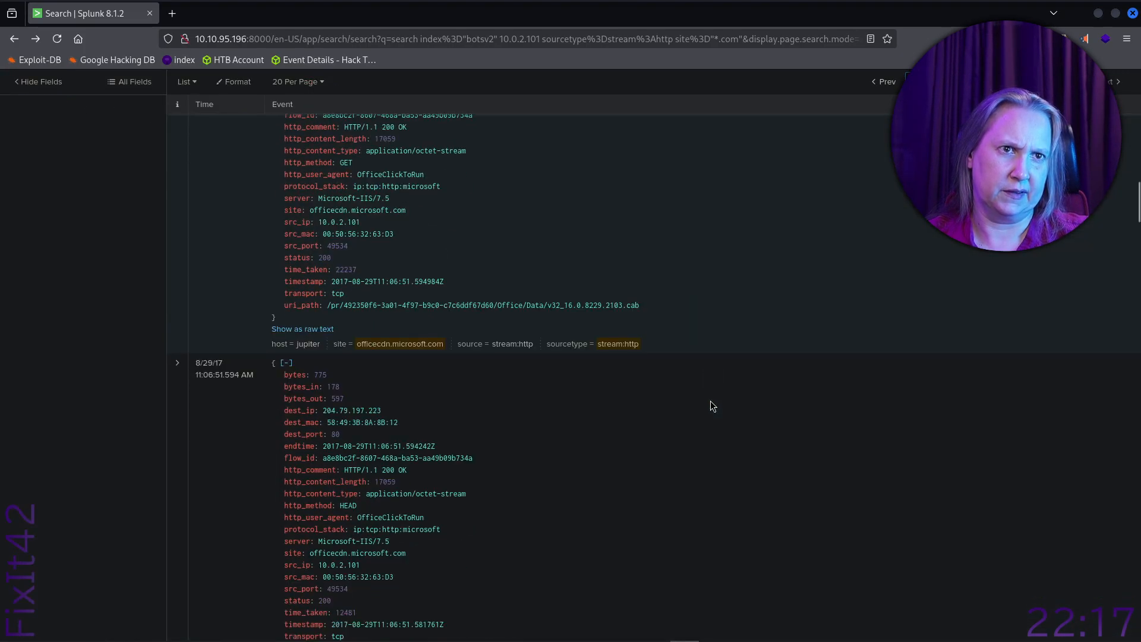
scroll(711, 401, "down", 2)
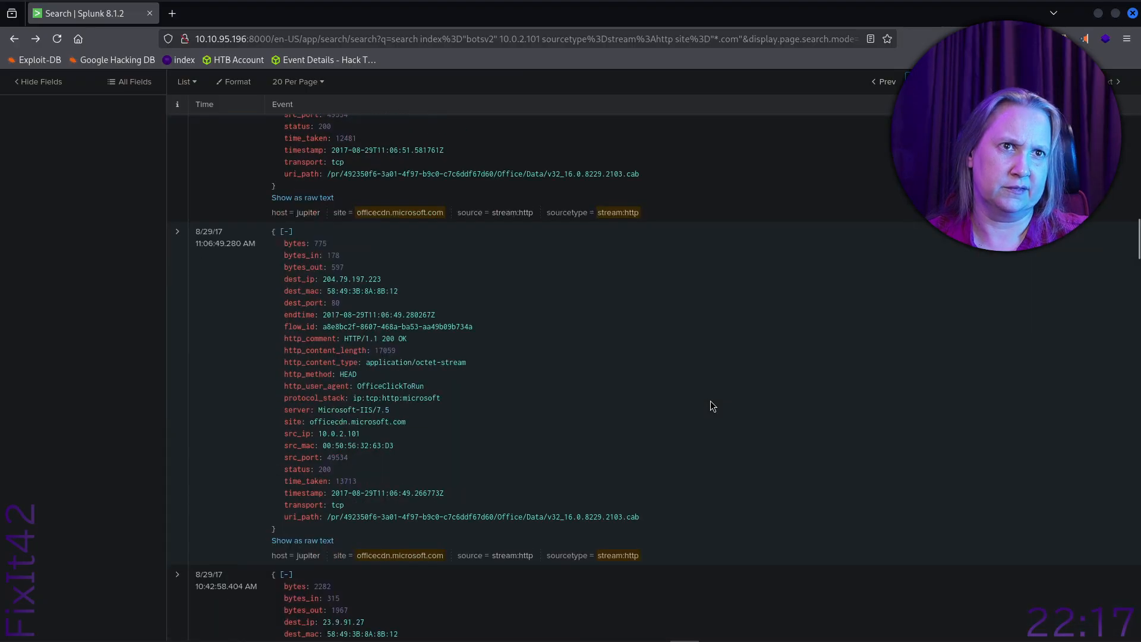
scroll(711, 404, "down", 7)
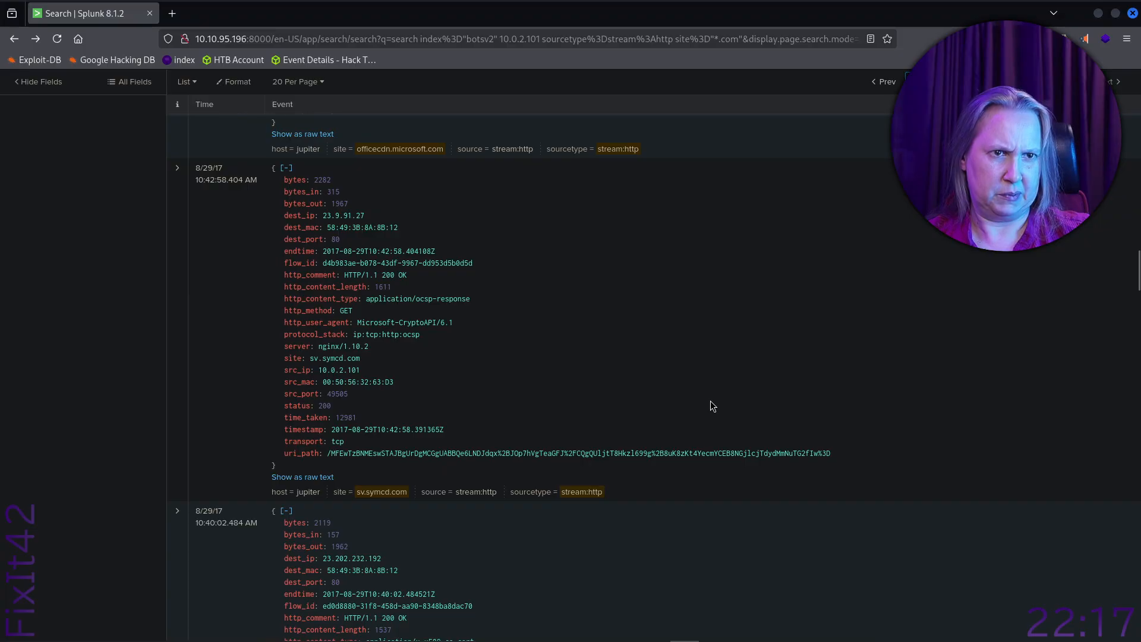
scroll(711, 402, "down", 6)
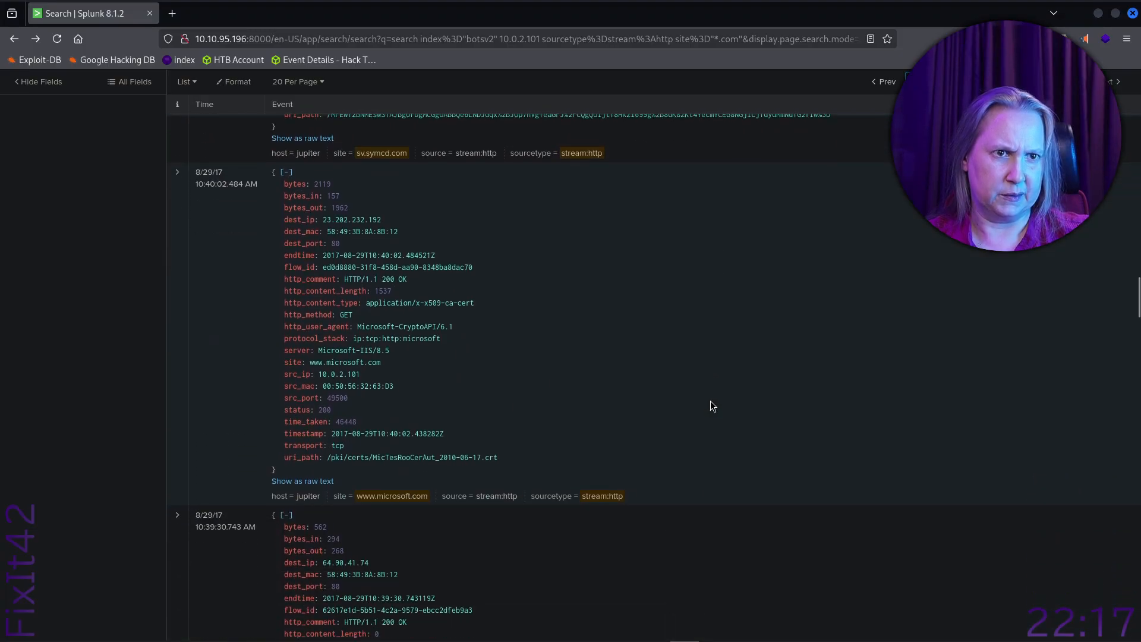
scroll(710, 404, "down", 8)
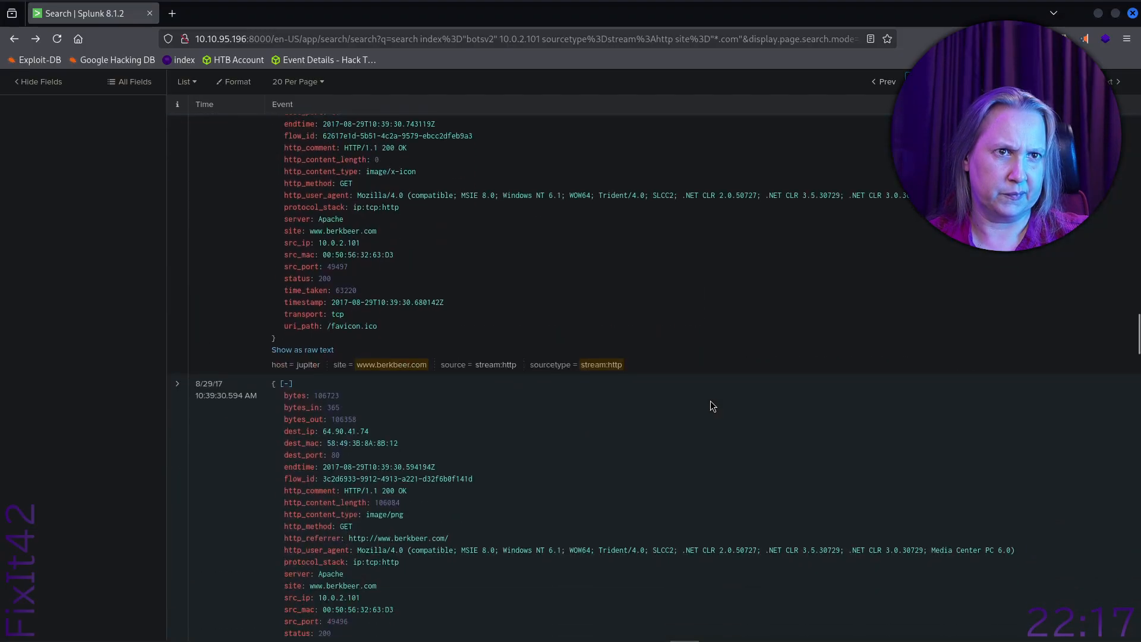
left_click_drag(384, 235, 308, 232)
key("ctrl+c")
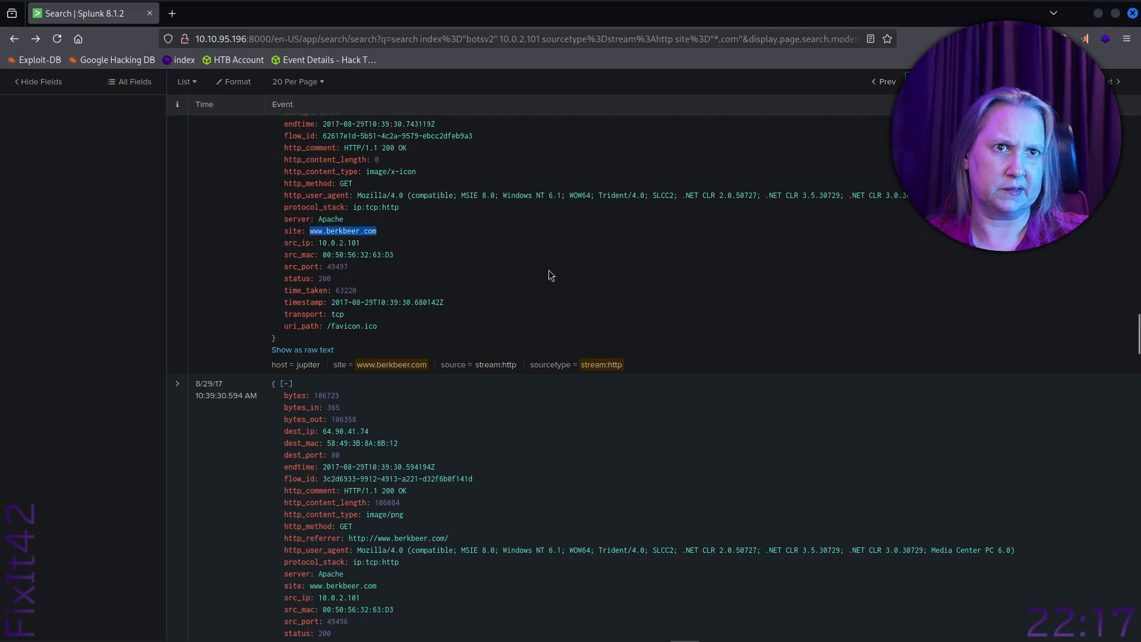
scroll(534, 196, "up", 10)
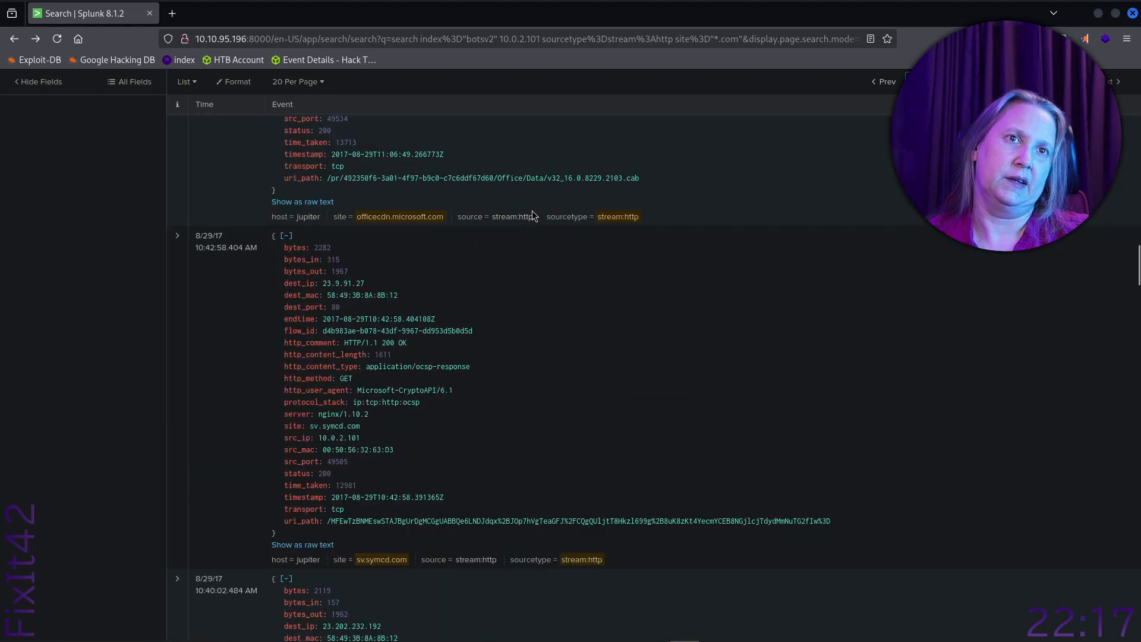
scroll(531, 219, "up", 15)
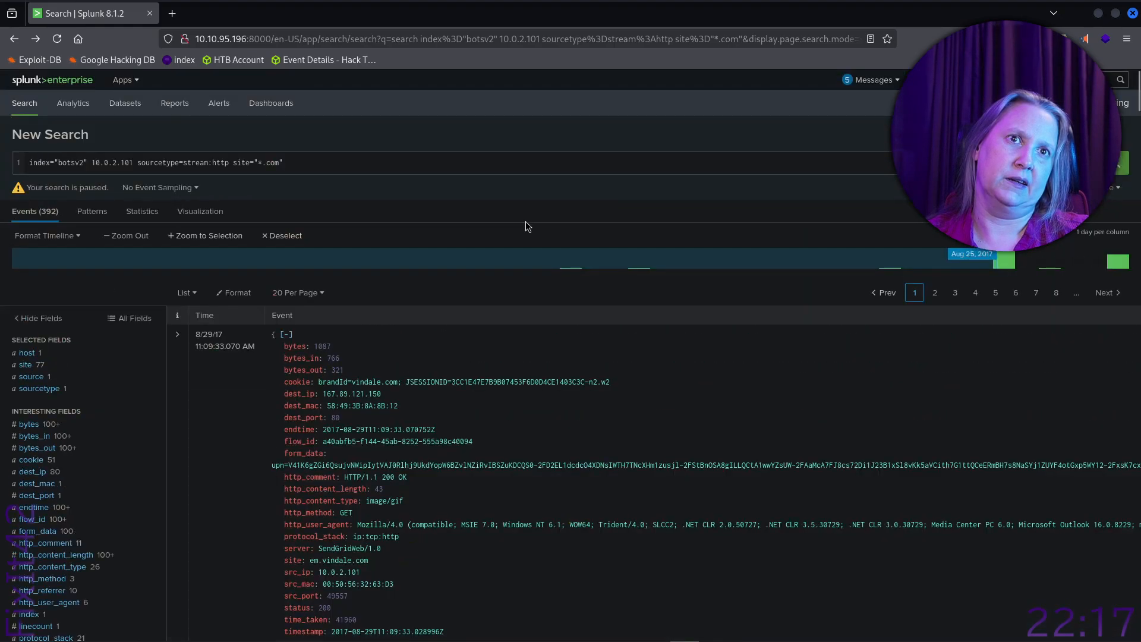
left_click(342, 161)
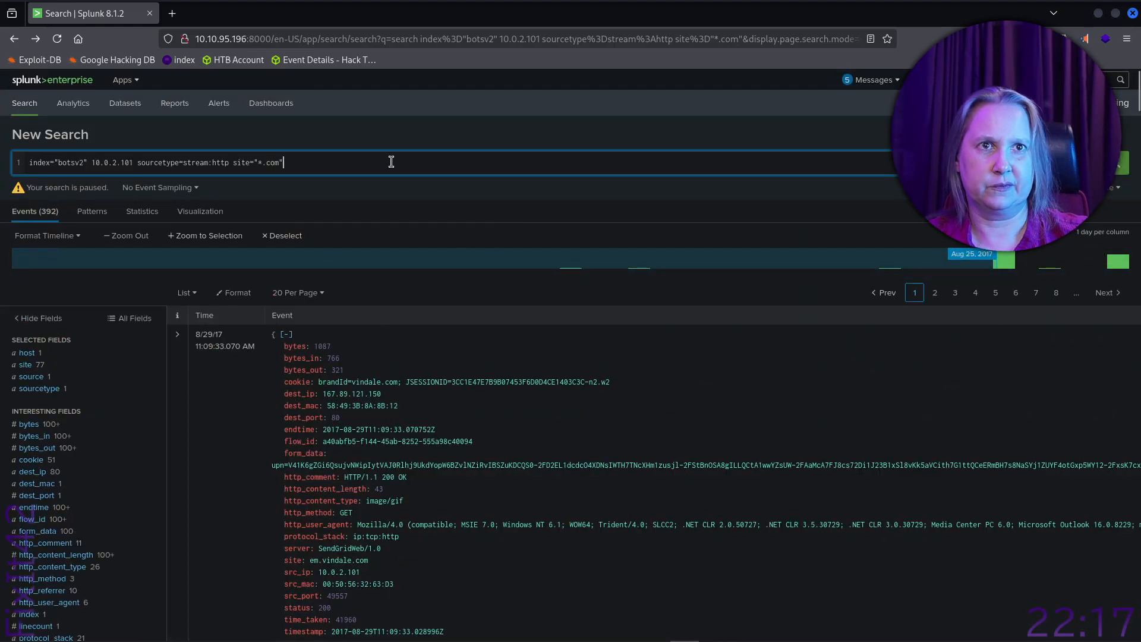
key("ctrl+v")
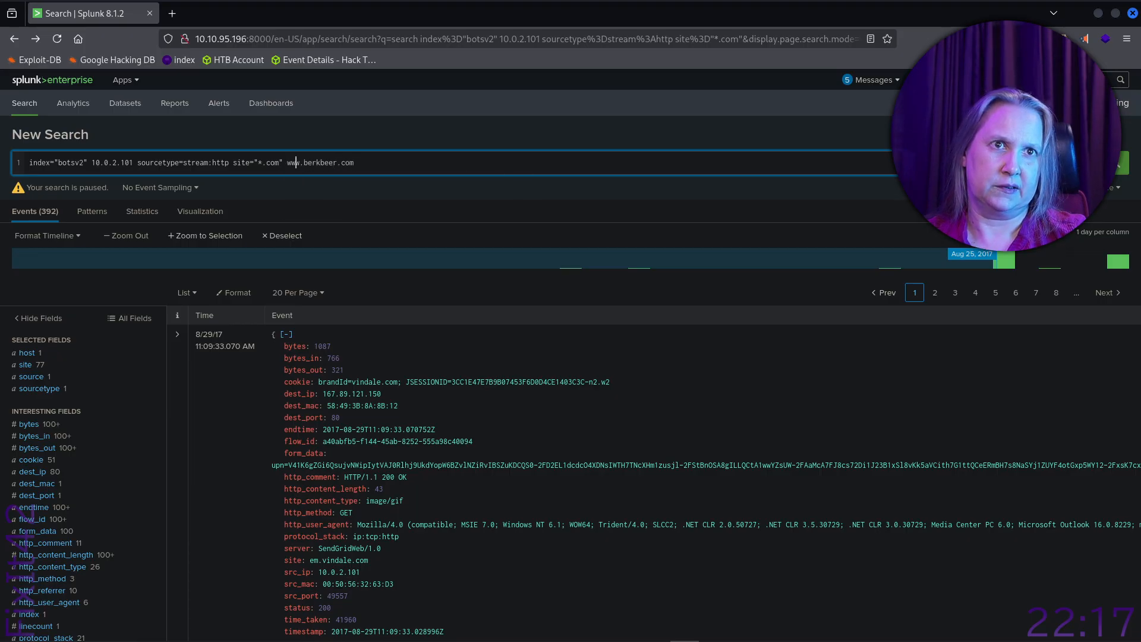
key("shift+Left")
key("shift+Left")
key("shift+Left")
key("shift+Left")
key("shift+Left")
key("shift+Left")
key("shift+Left")
key("shift+Left")
key("shift+Left")
key("shift+Left")
key("shift+Left")
key("shift+Left")
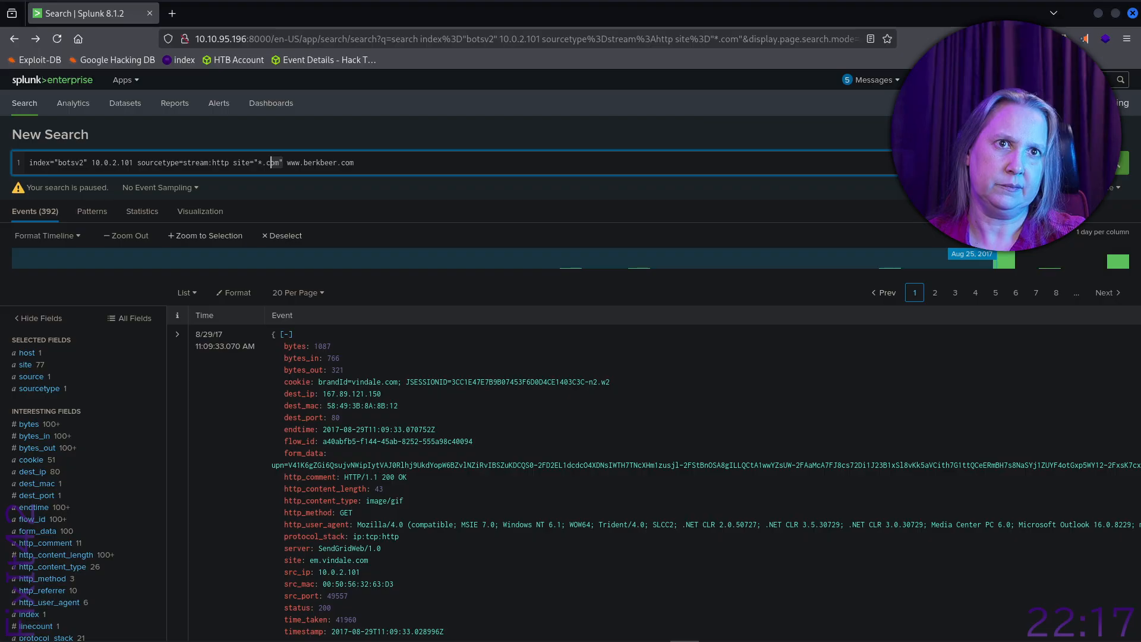
key("Delete")
key("Delete")
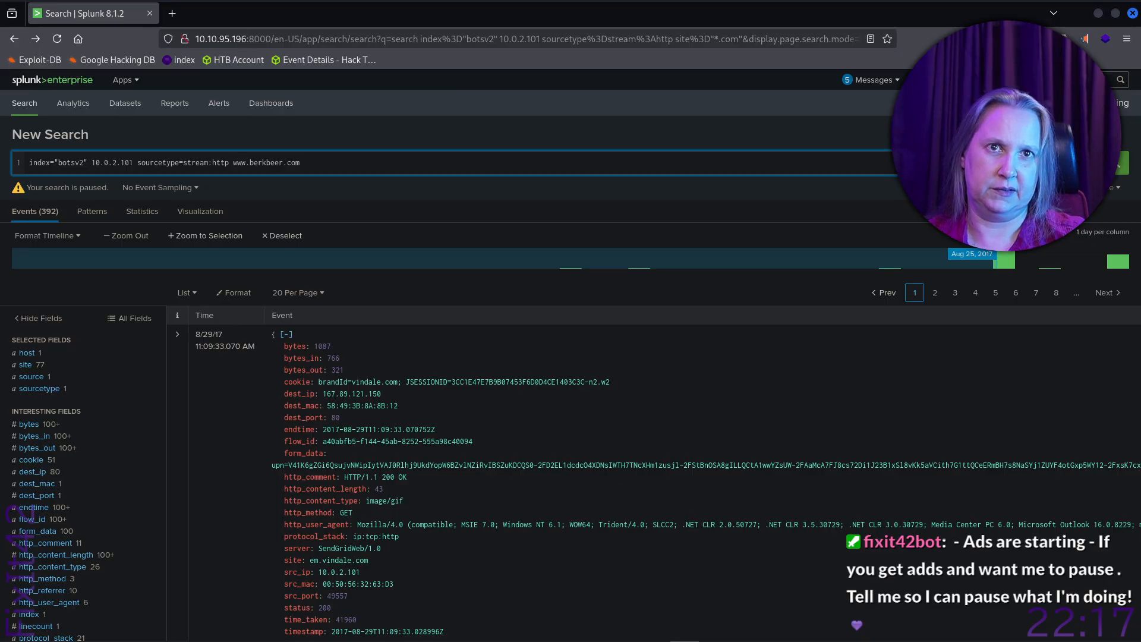
key("Return")
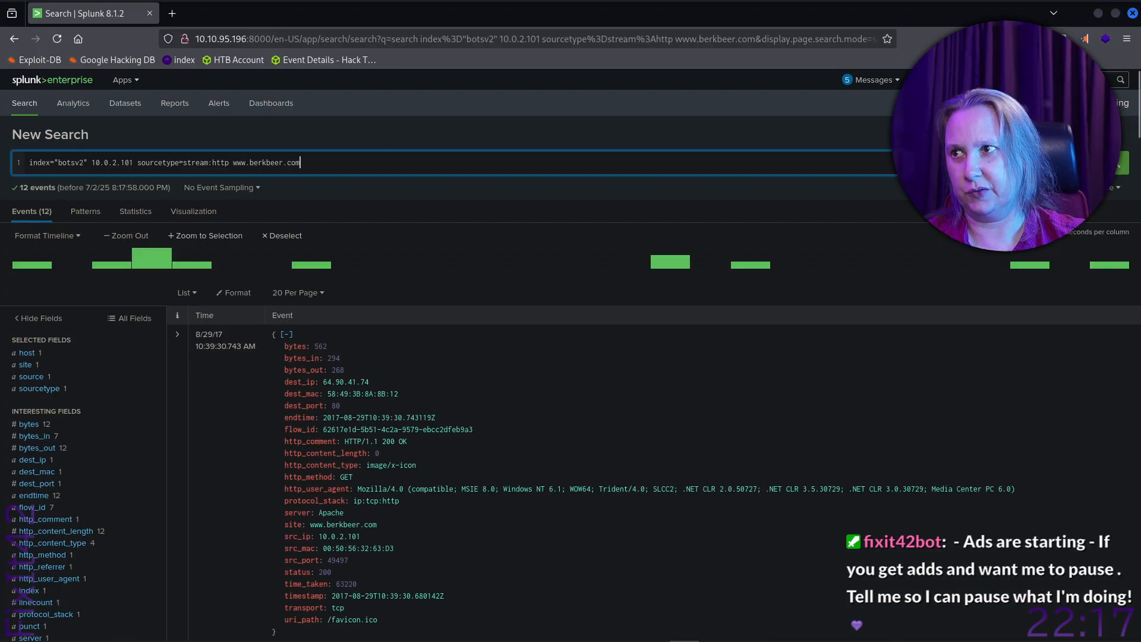
mouse_move(9, 7)
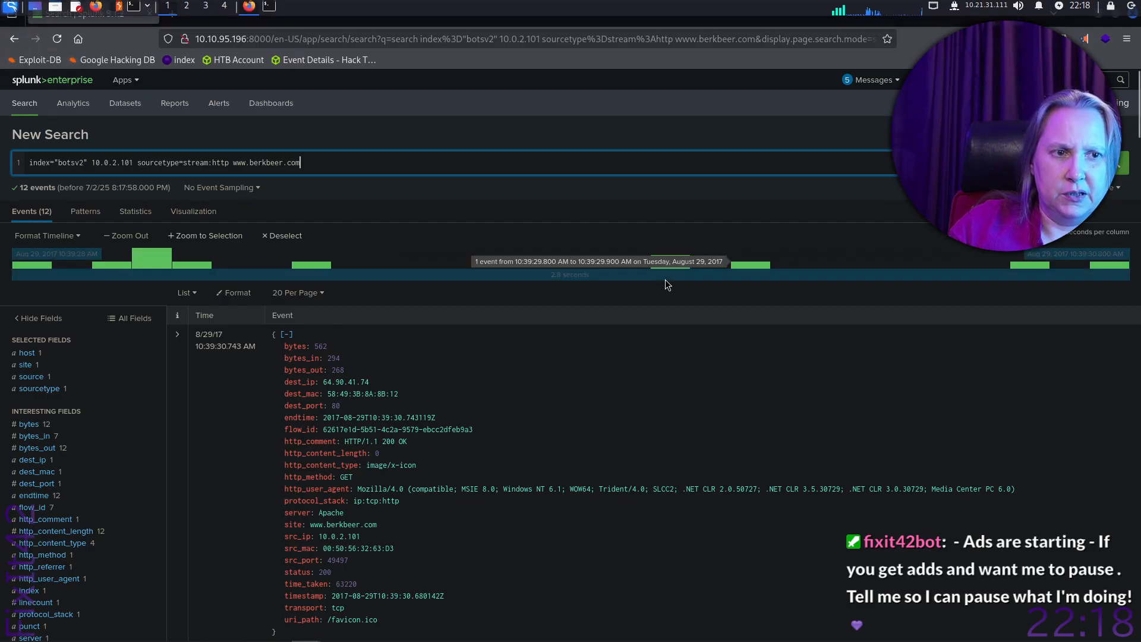
scroll(575, 405, "down", 7)
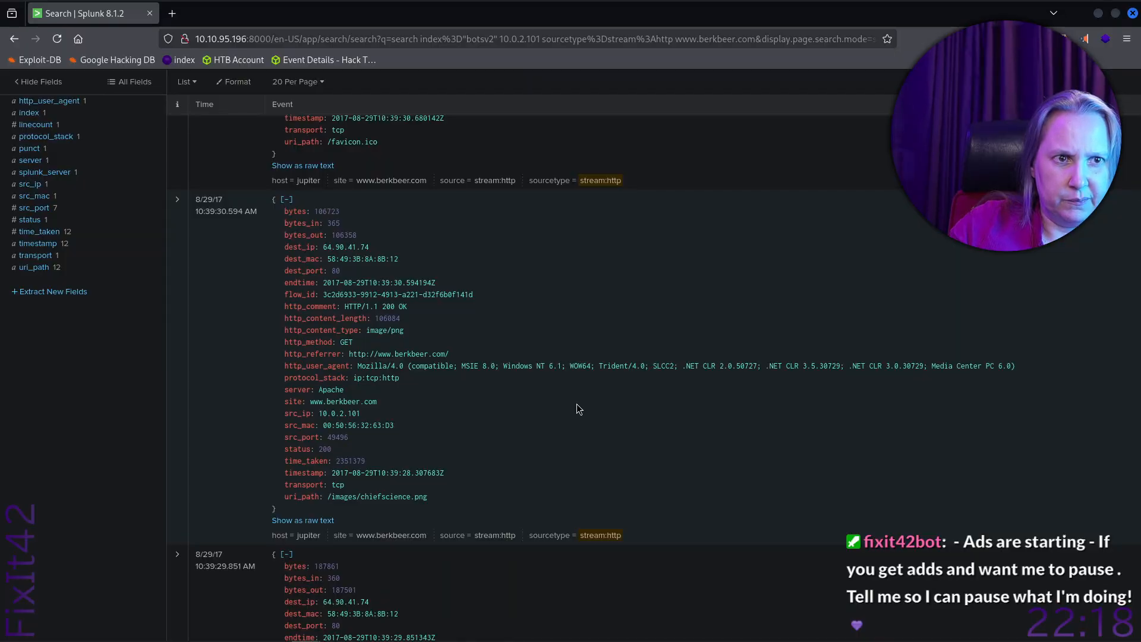
scroll(578, 409, "down", 6)
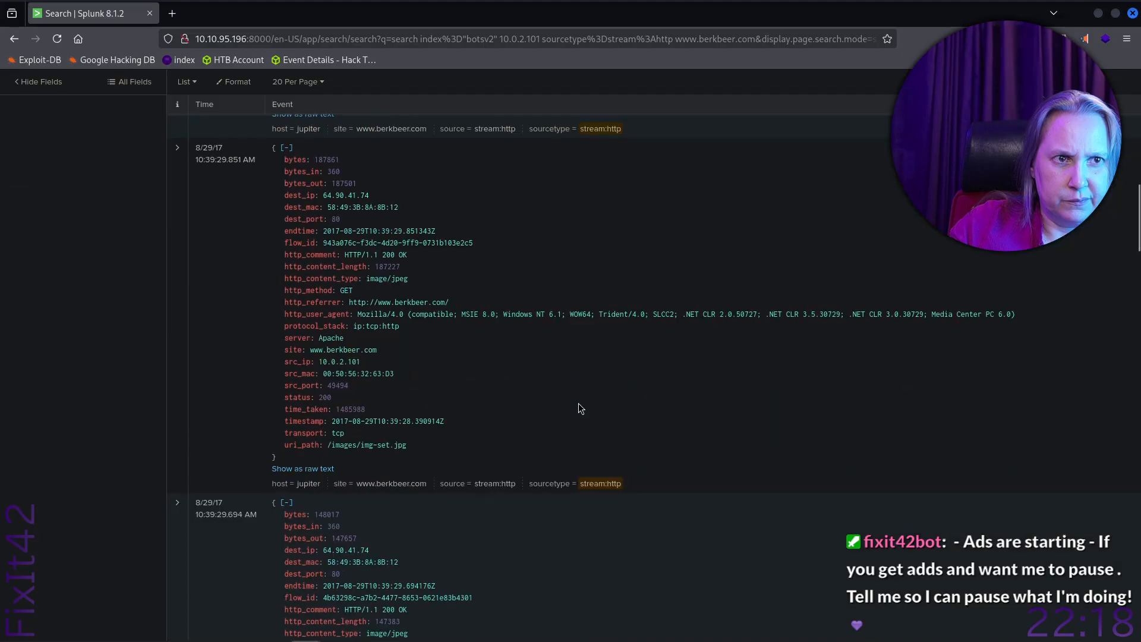
scroll(580, 407, "down", 8)
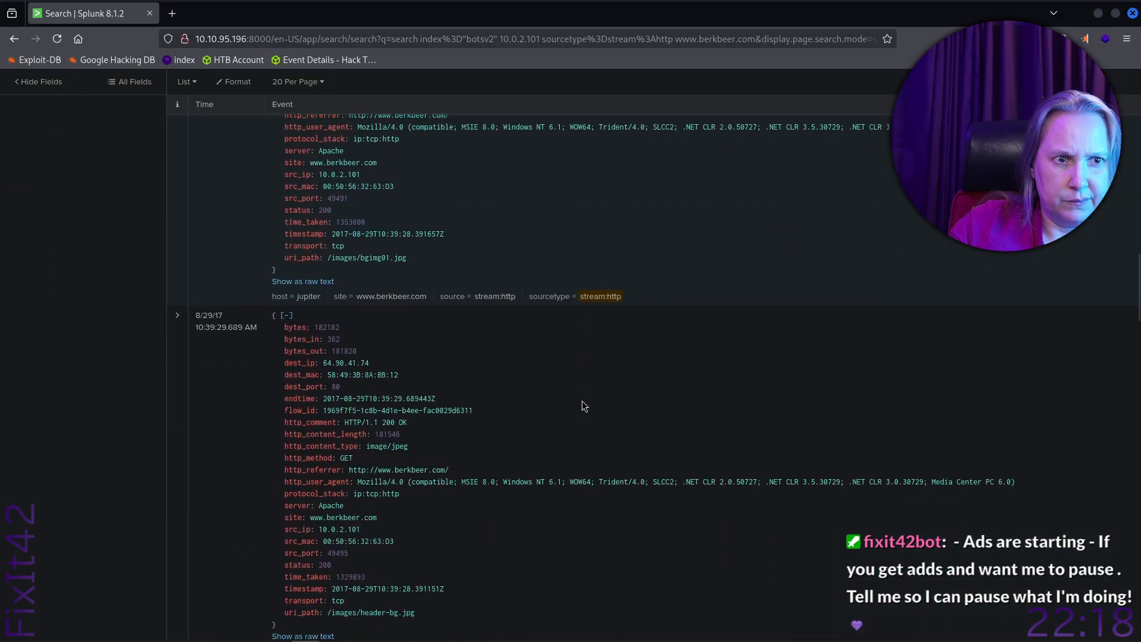
scroll(583, 406, "down", 8)
scroll(583, 406, "down", 2)
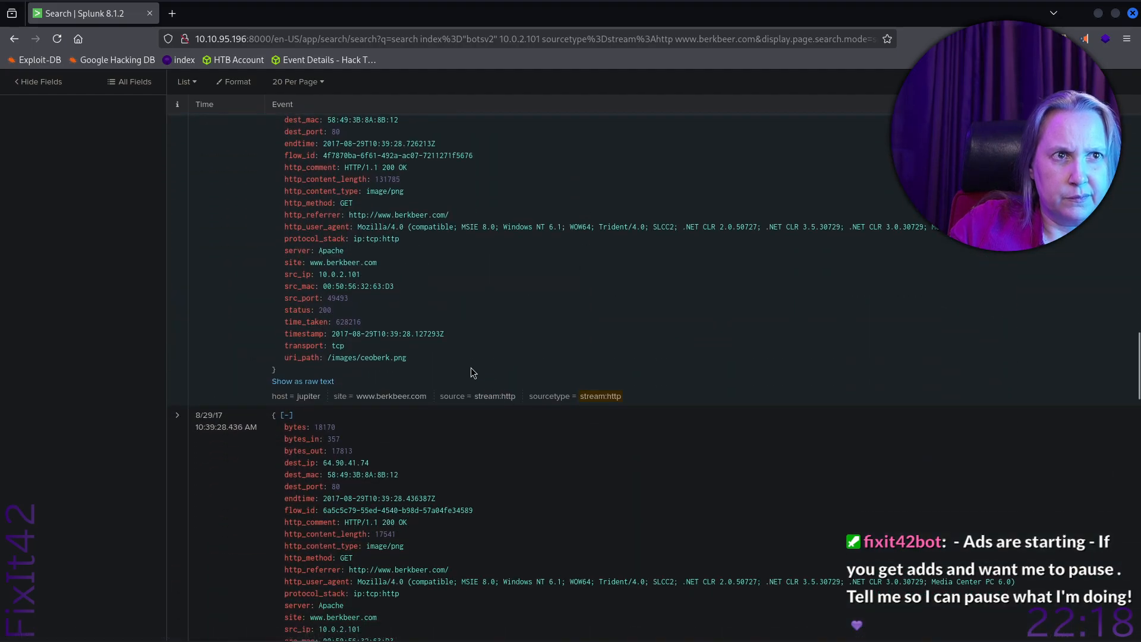
scroll(465, 375, "up", 1)
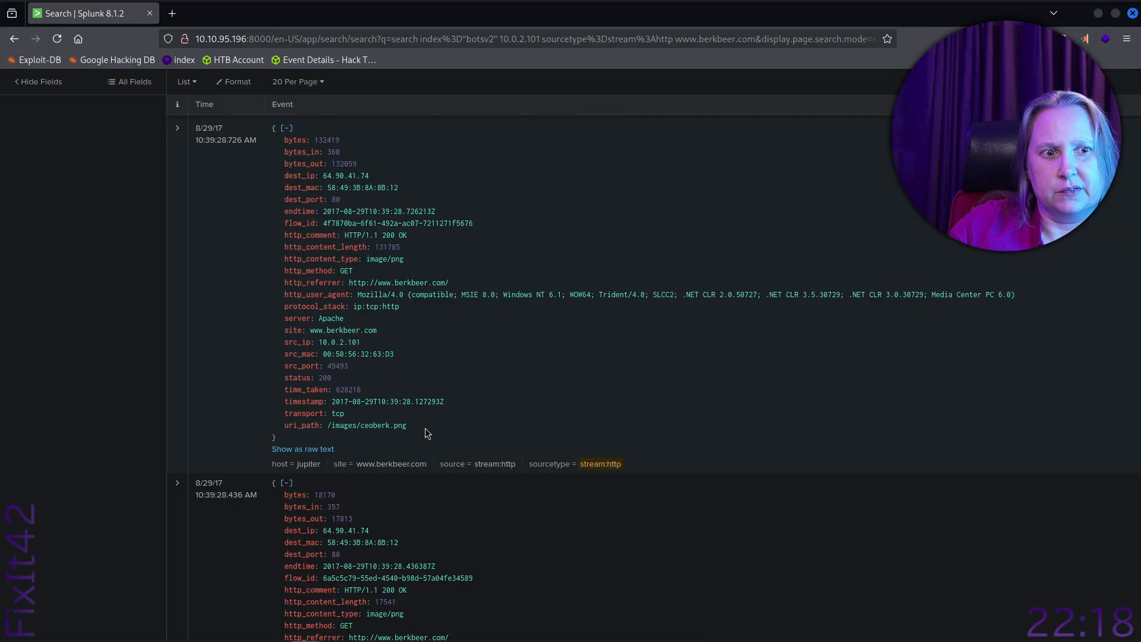
scroll(425, 433, "down", 5)
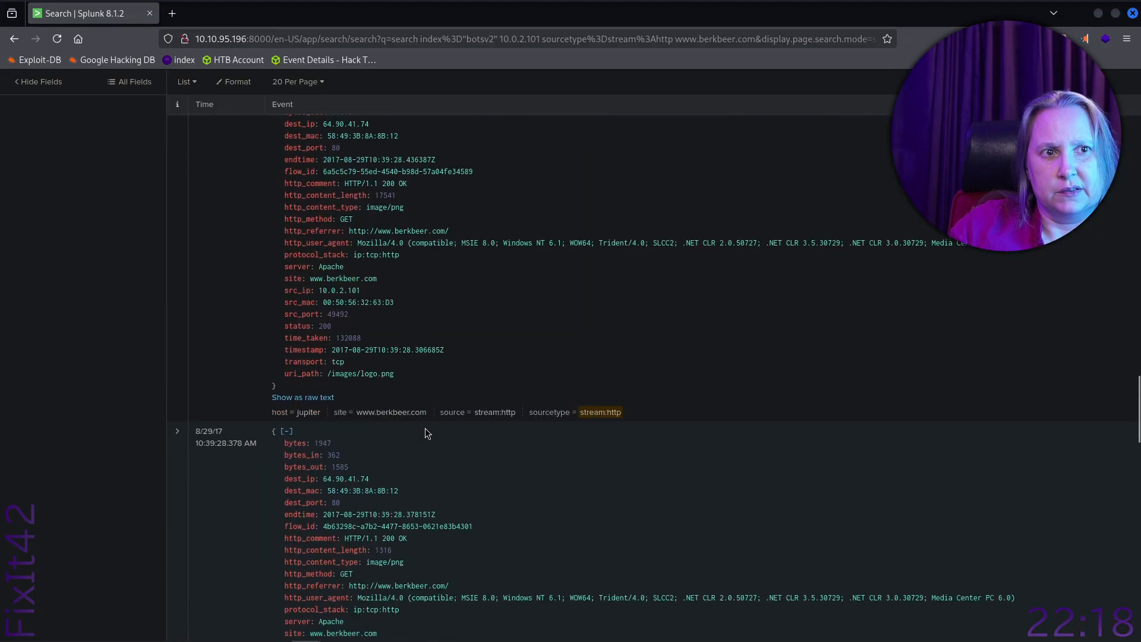
scroll(426, 432, "down", 10)
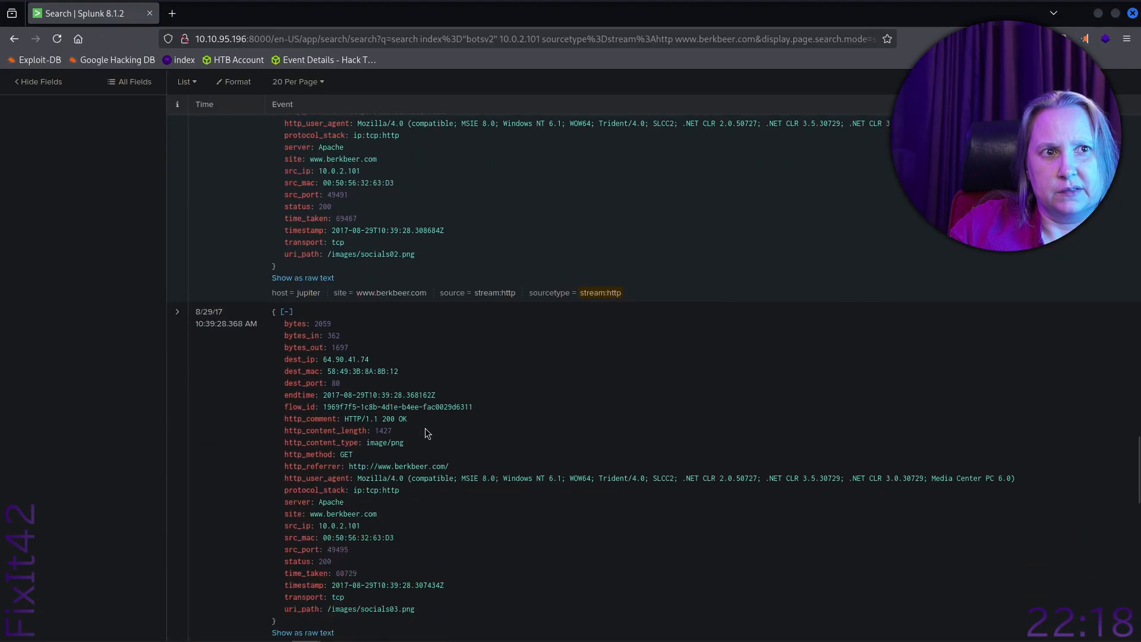
scroll(425, 433, "down", 6)
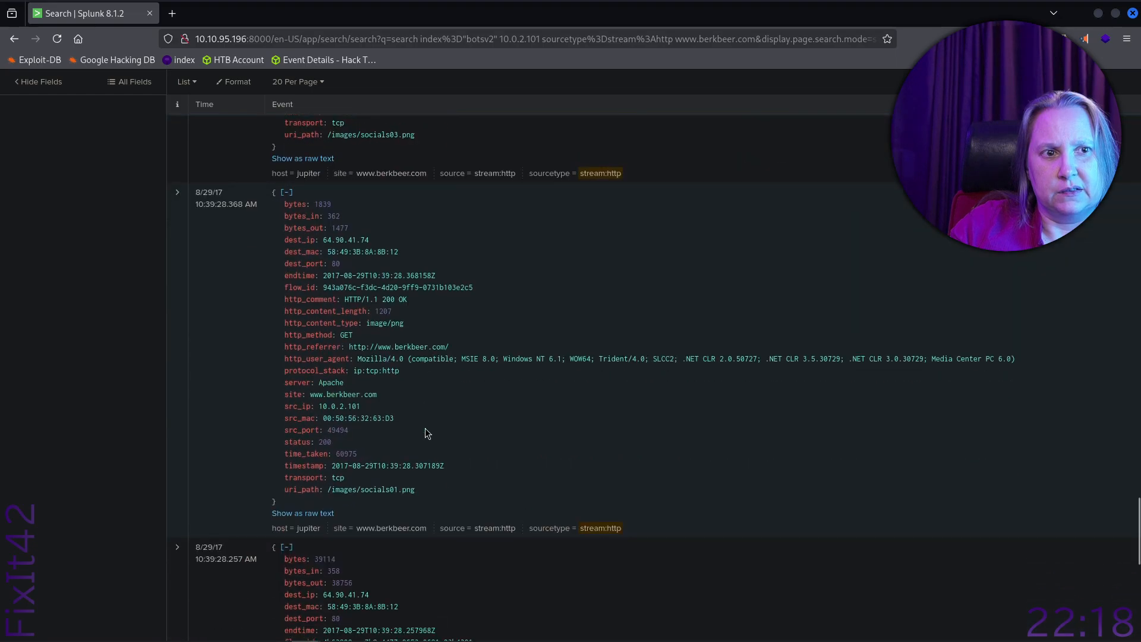
scroll(425, 429, "down", 7)
scroll(425, 432, "down", 1)
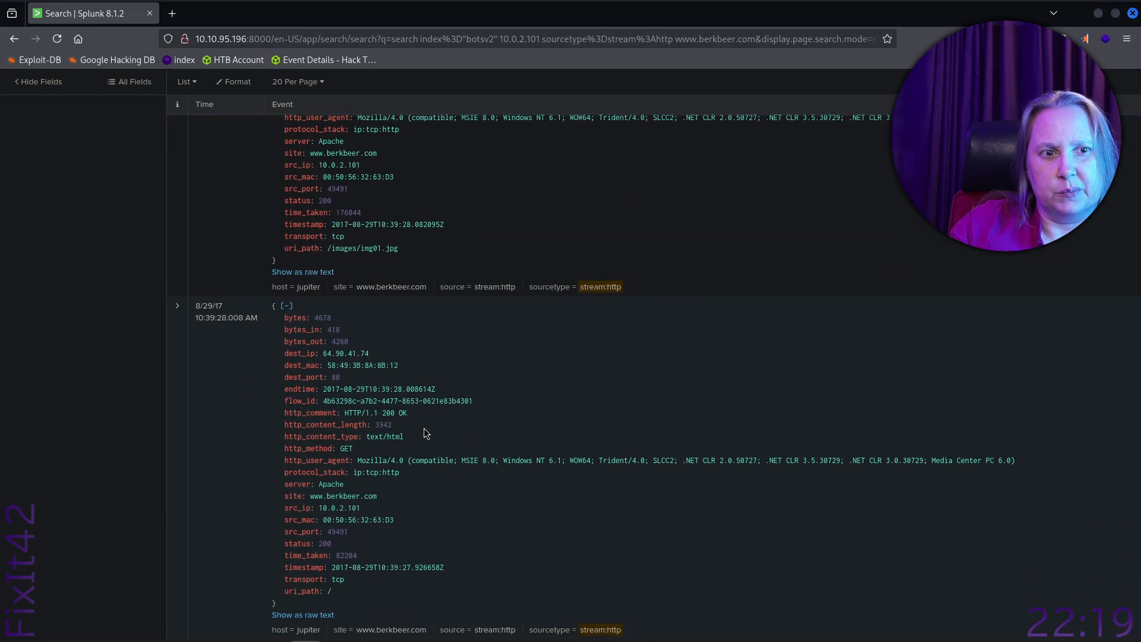
scroll(423, 428, "up", 10)
scroll(423, 429, "up", 10)
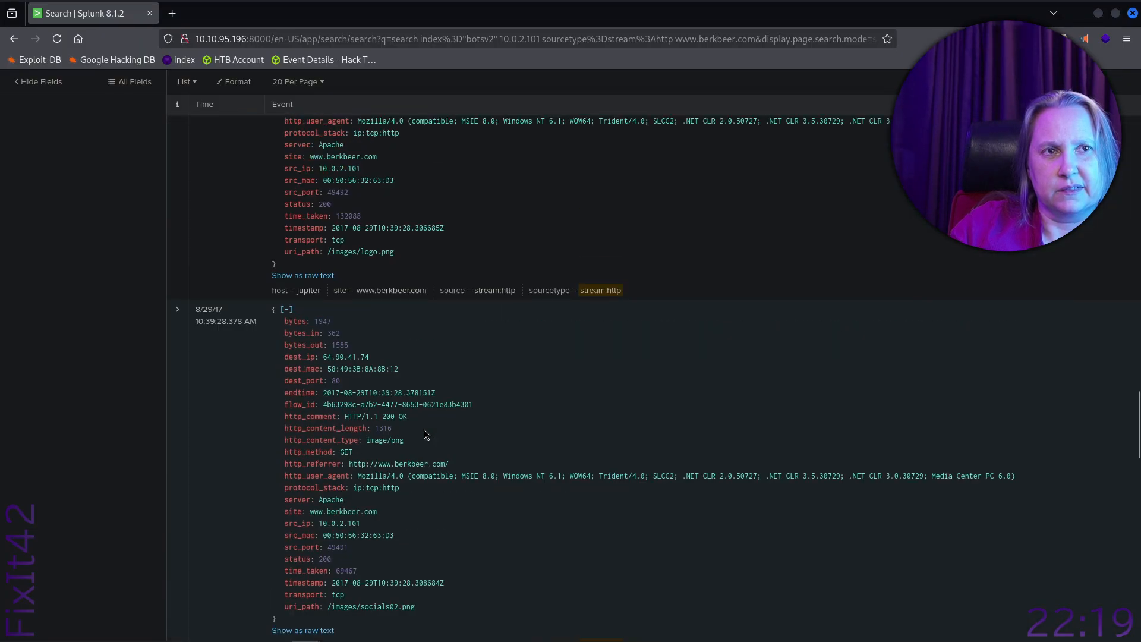
scroll(423, 429, "up", 10)
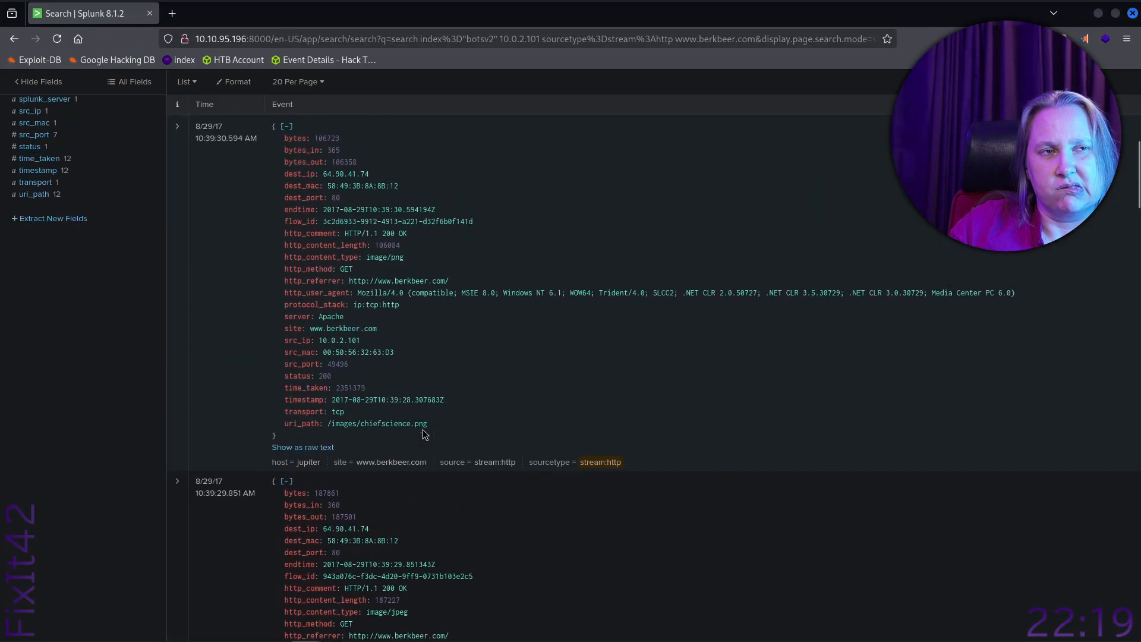
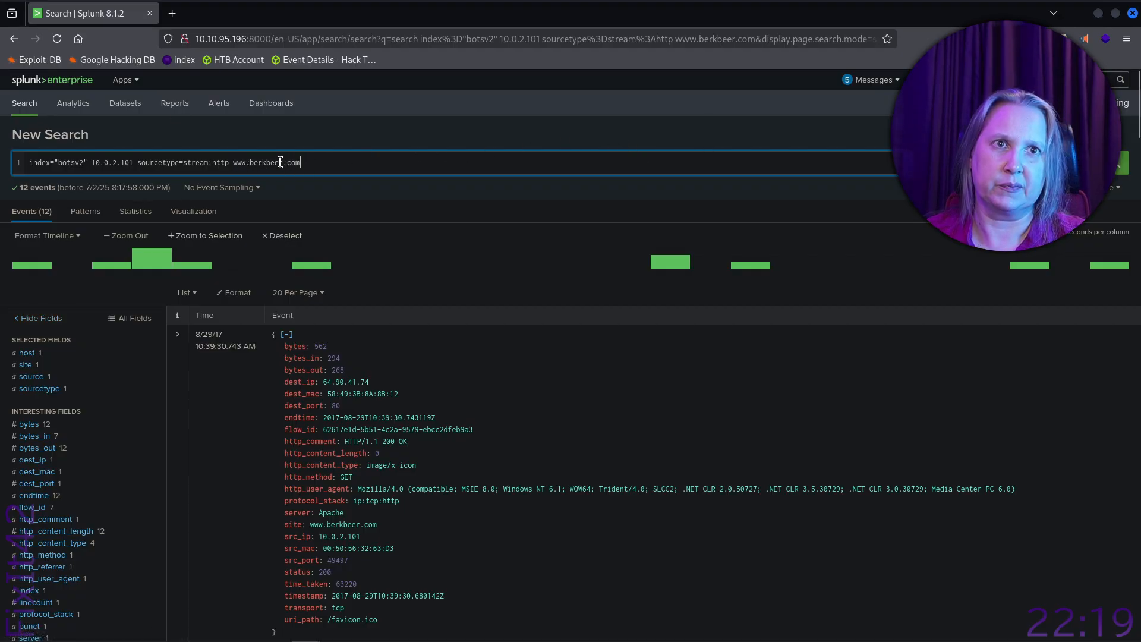
left_click(237, 162)
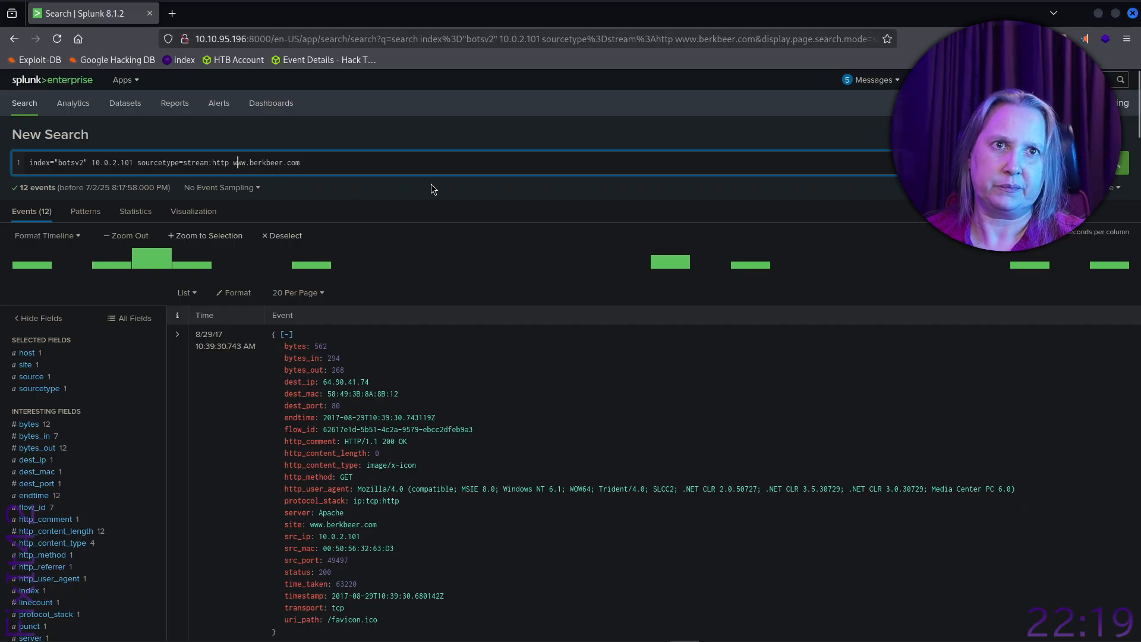
key("Delete")
key("Delete")
key("BackSpace")
key("Delete")
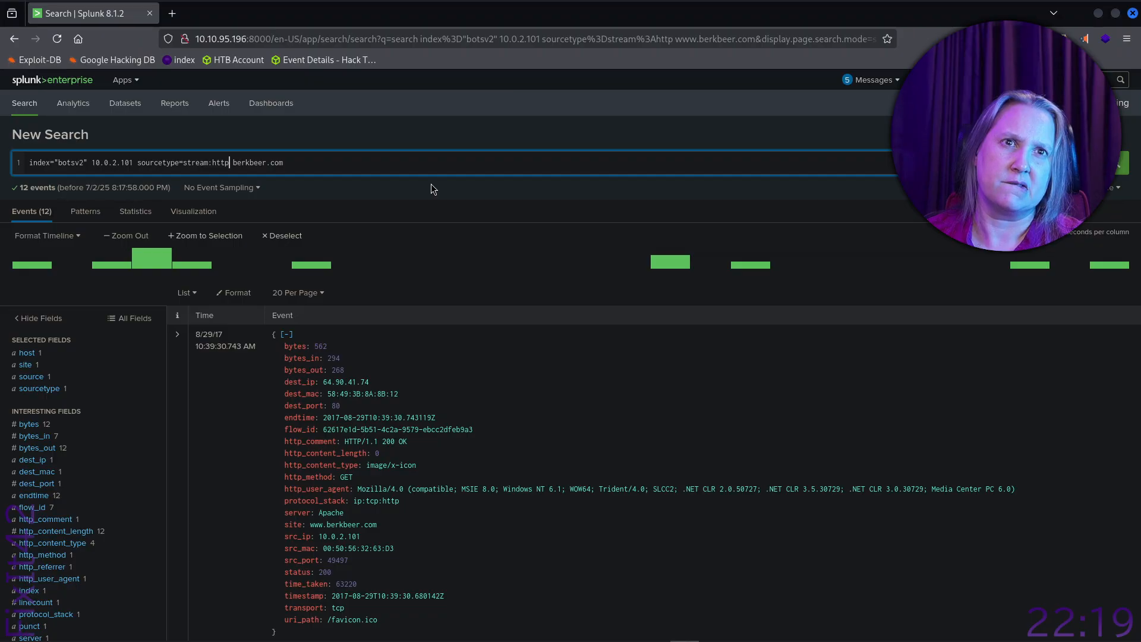
- Replace the sourcetype=stream:http filter with the investigated employee's first name as a keyword and run the search
key("BackSpace")
key("BackSpace")
key("BackSpace")
key("BackSpace")
key("BackSpace")
key("BackSpace")
key("BackSpace")
key("BackSpace")
key("BackSpace")
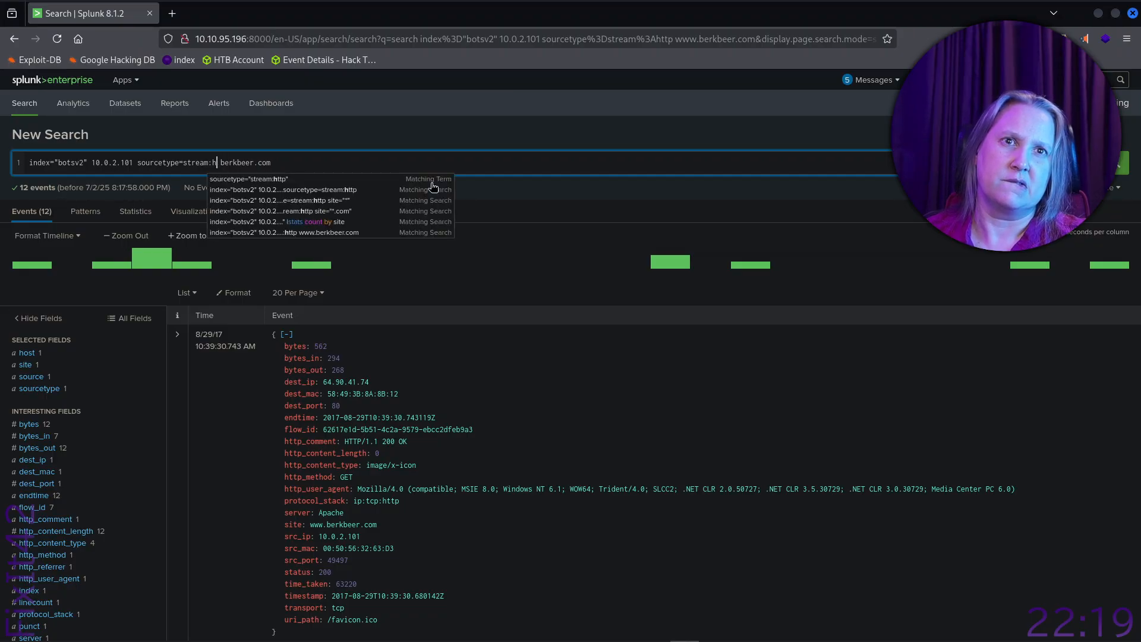
key("BackSpace")
key("BackSpace")
key("BackSpace")
key("BackSpace")
key("BackSpace")
key("BackSpace")
key("BackSpace")
key("BackSpace")
key("BackSpace")
key("BackSpace")
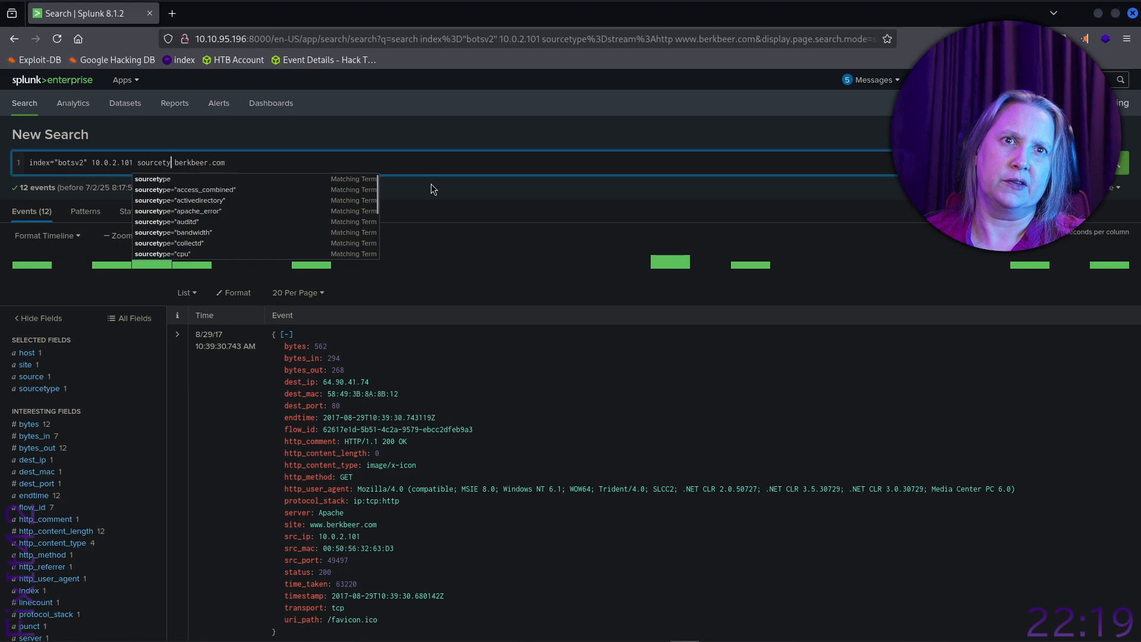
key("BackSpace")
key("BackSpace")
key("BackSpace")
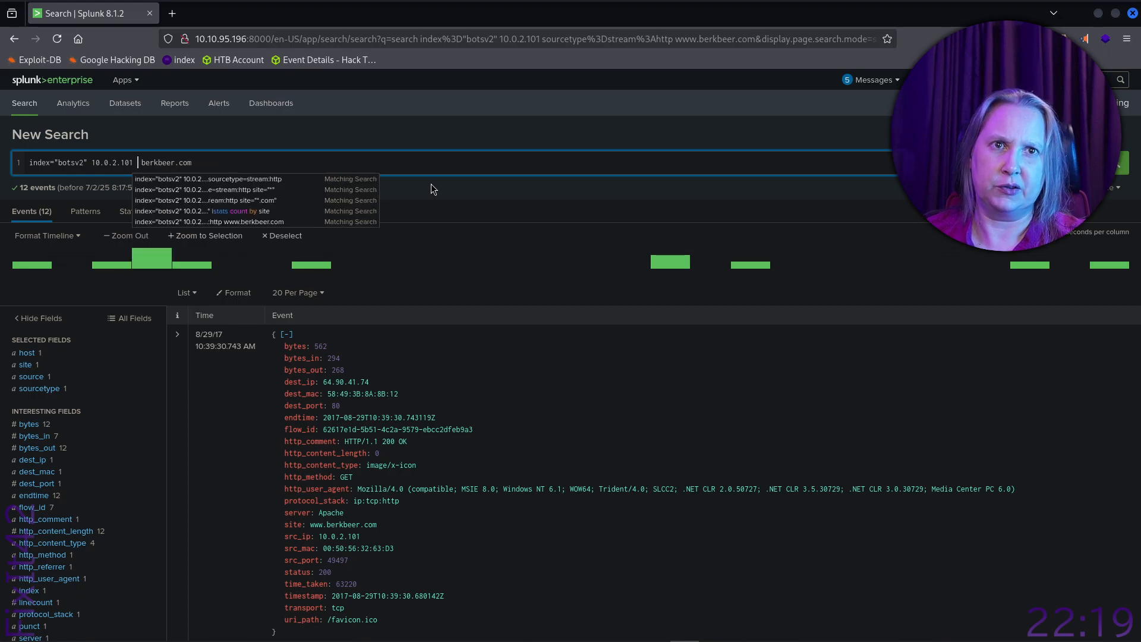
type("amber")
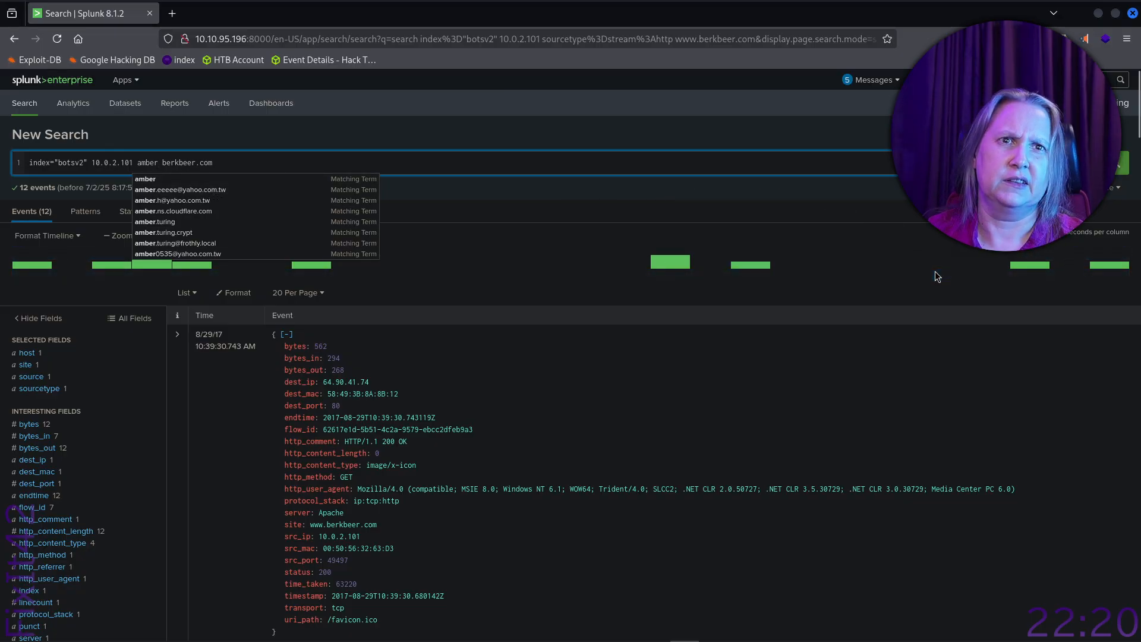
key("Return")
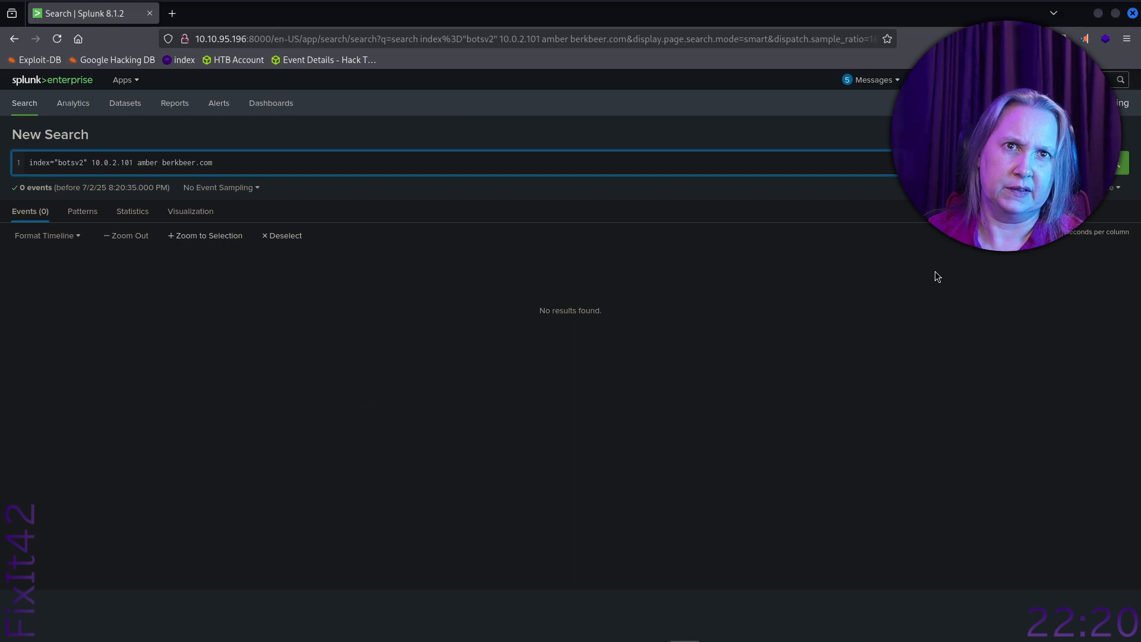
- Remove berkbeer.com from the query and rerun the search with index="botsv2", 10.0.2.101 and the first-name keyword
key("Delete")
key("Delete")
key("Delete")
key("Delete")
key("Delete")
key("Delete")
key("Delete")
key("Delete")
key("Delete")
key("Delete")
key("Delete")
key("Delete")
key("Delete")
key("Return")
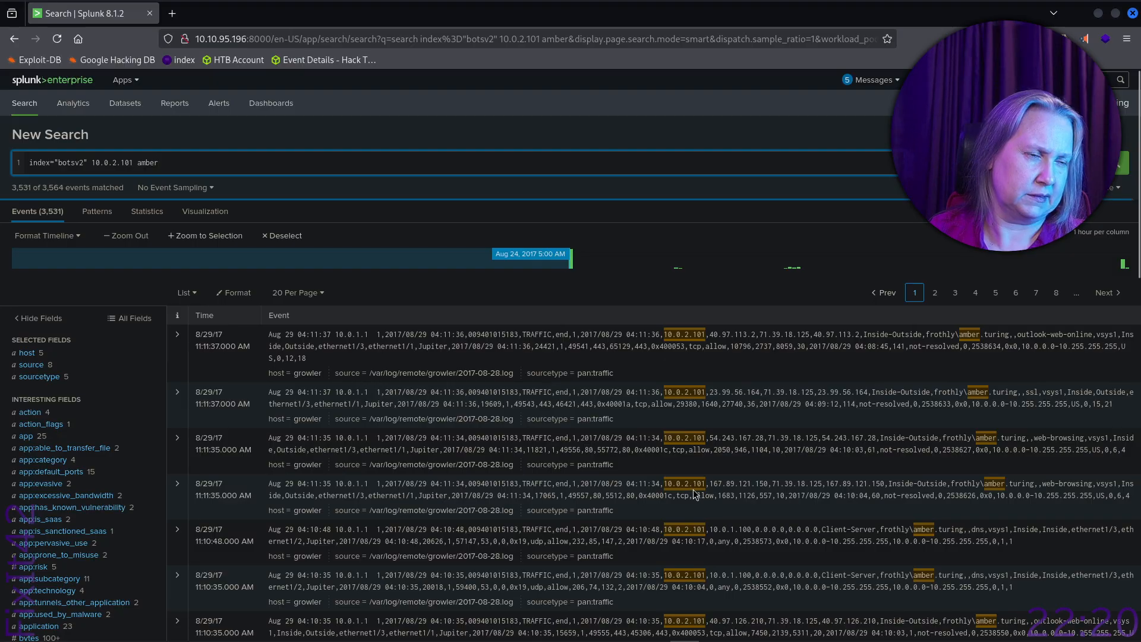
- Look over the 10.0.2.101 keyword search results and set the list to 50 events per page
scroll(692, 488, "down", 8)
scroll(693, 489, "down", 8)
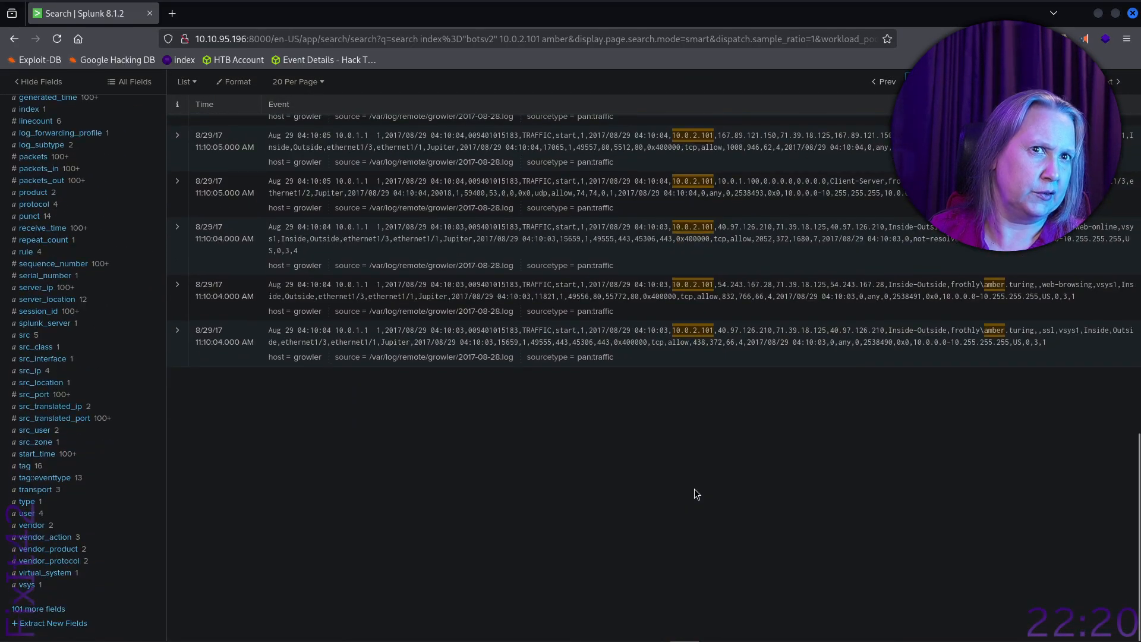
scroll(694, 488, "up", 16)
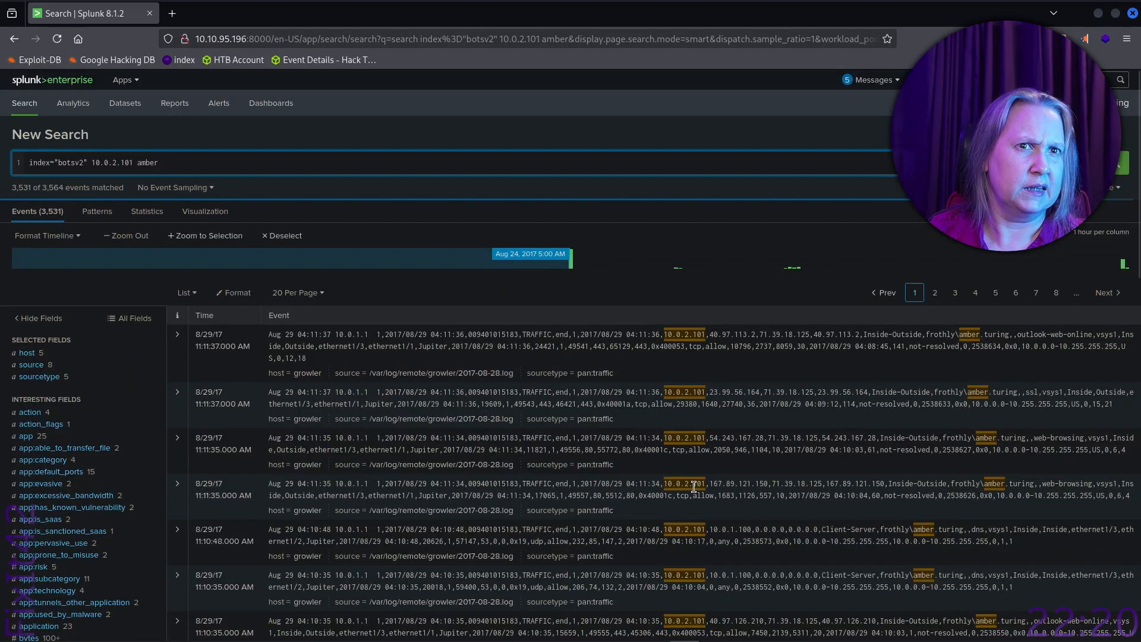
left_click(312, 292)
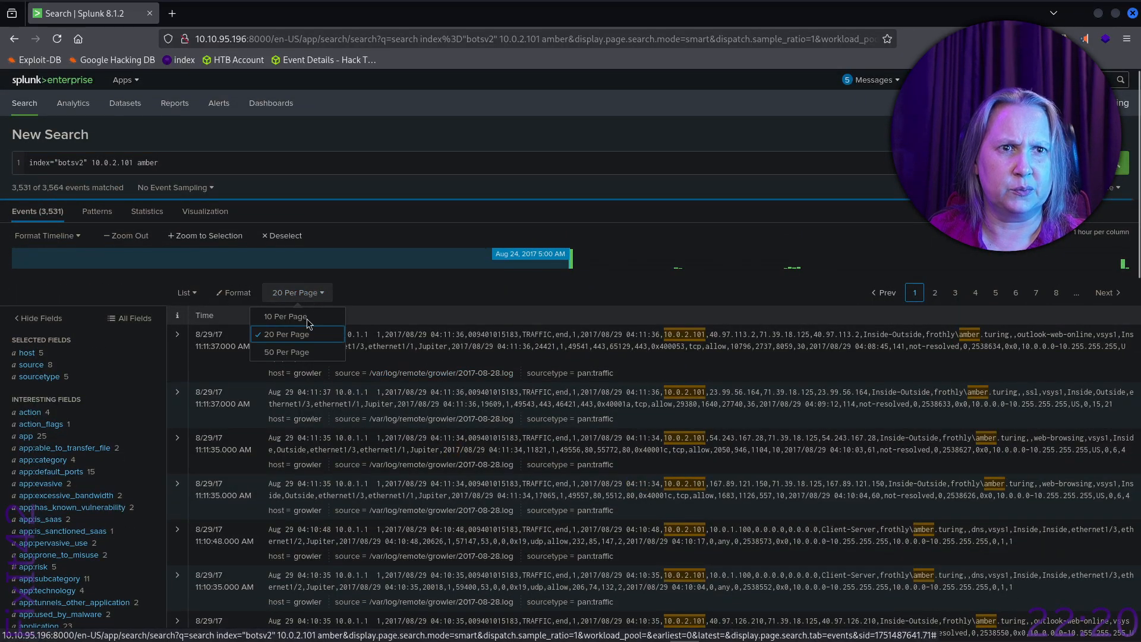
left_click(312, 355)
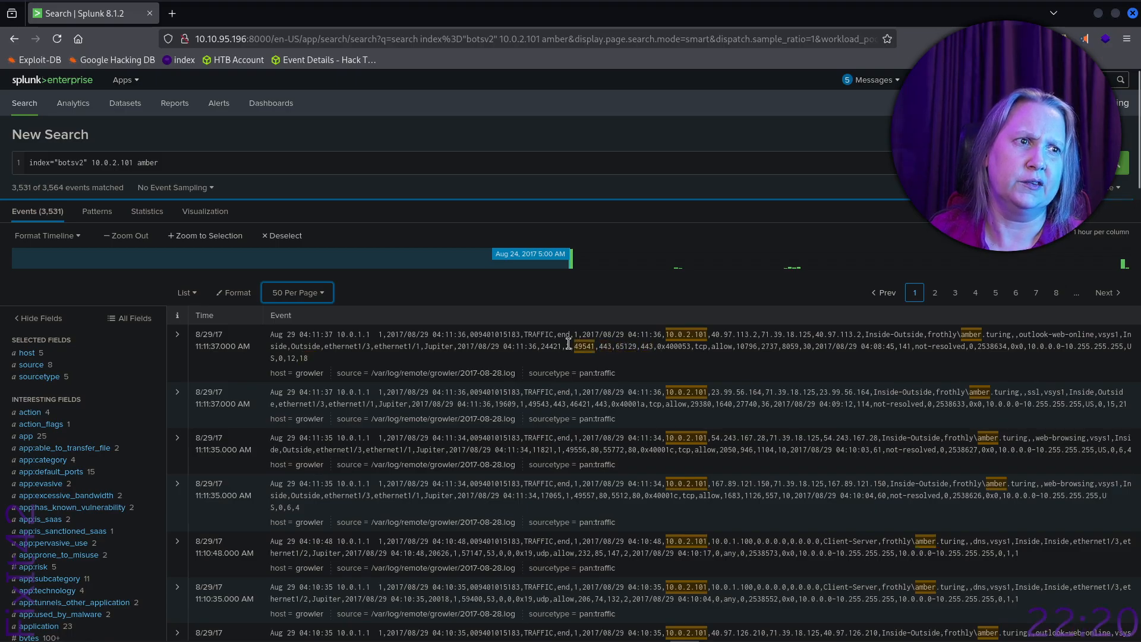
- Examine the events on the first and second result pages for traffic or logons tied to the employee
scroll(502, 341, "down", 15)
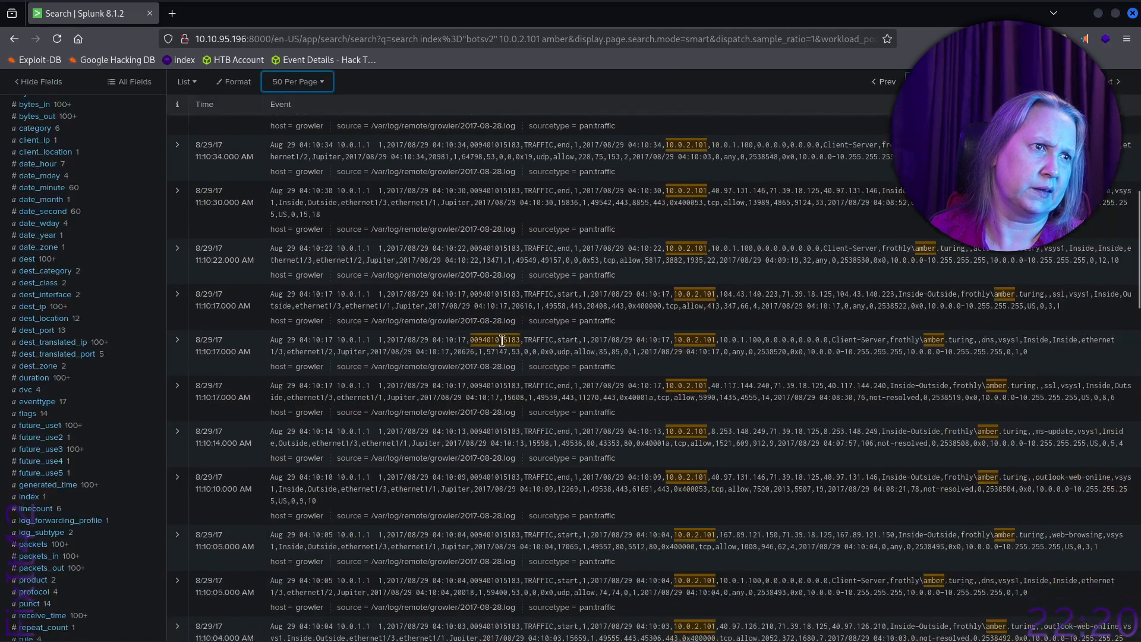
scroll(502, 344, "down", 2)
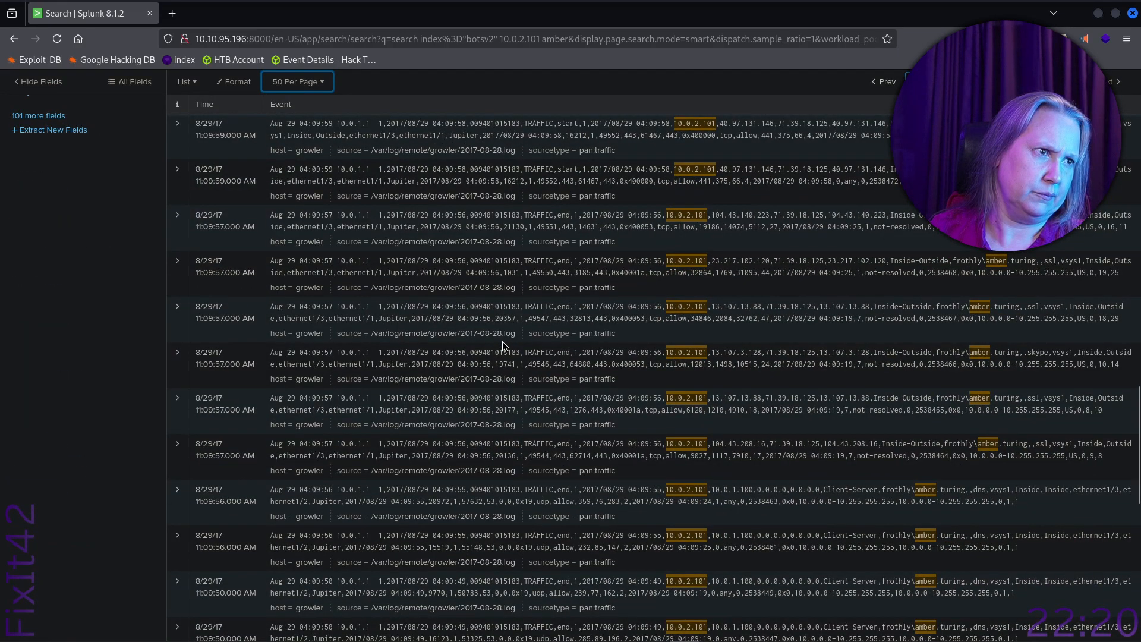
scroll(502, 346, "down", 13)
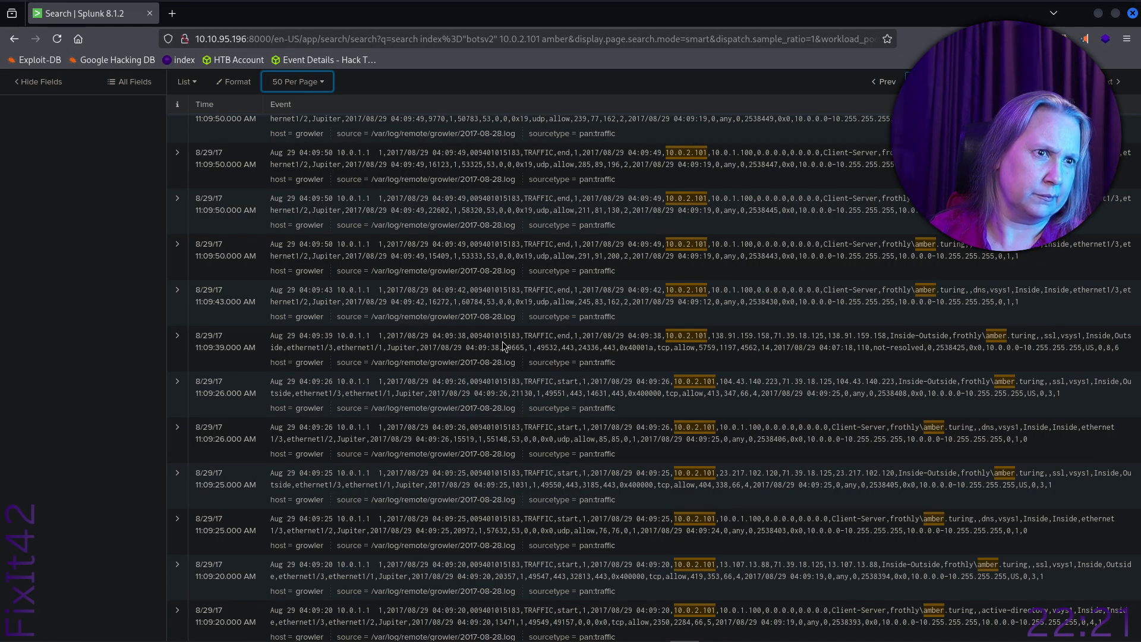
scroll(503, 346, "down", 3)
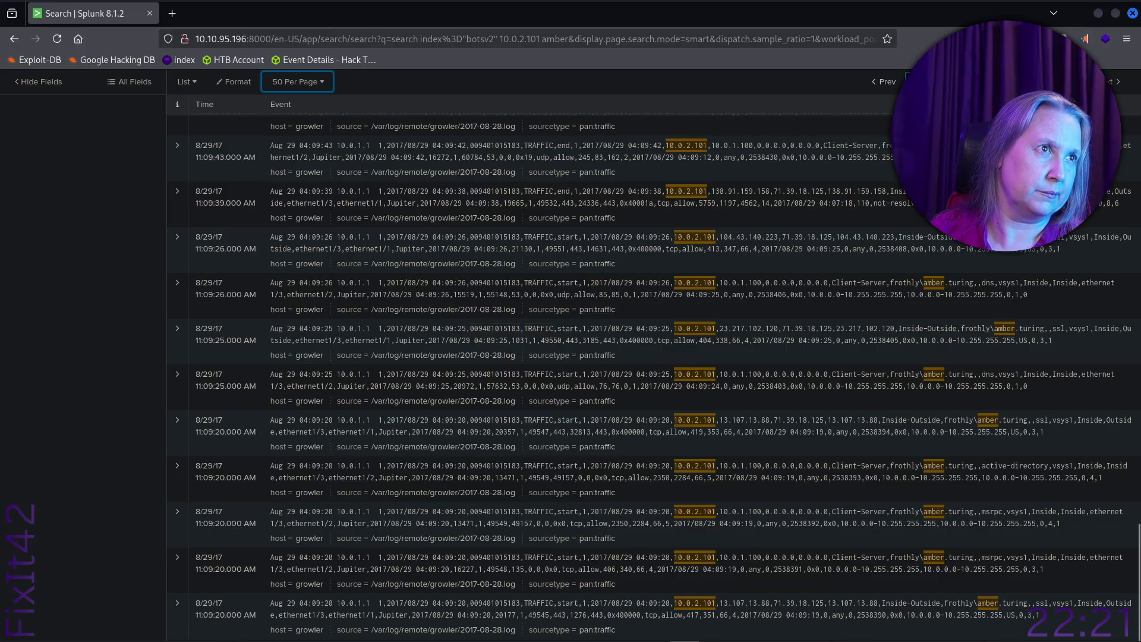
left_click(933, 82)
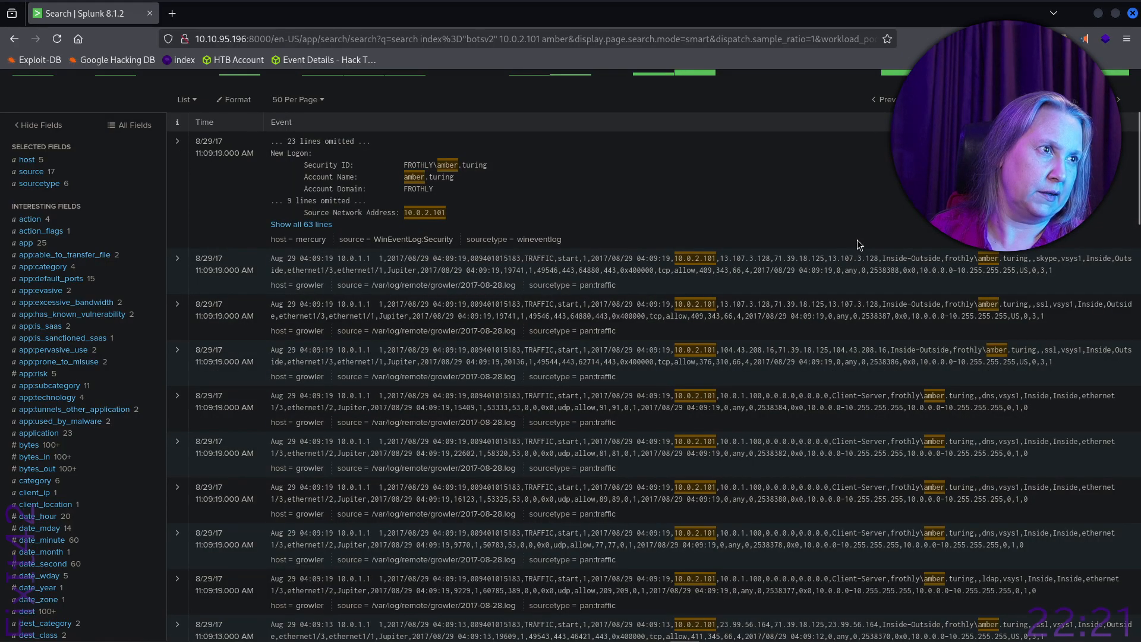
scroll(857, 237, "down", 8)
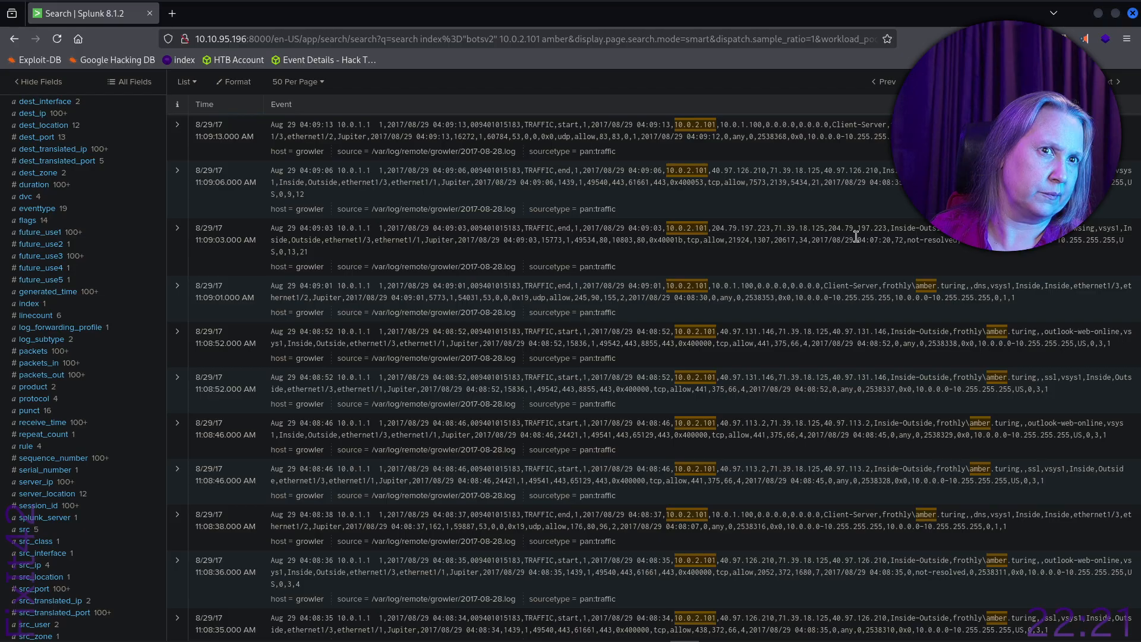
scroll(856, 236, "up", 8)
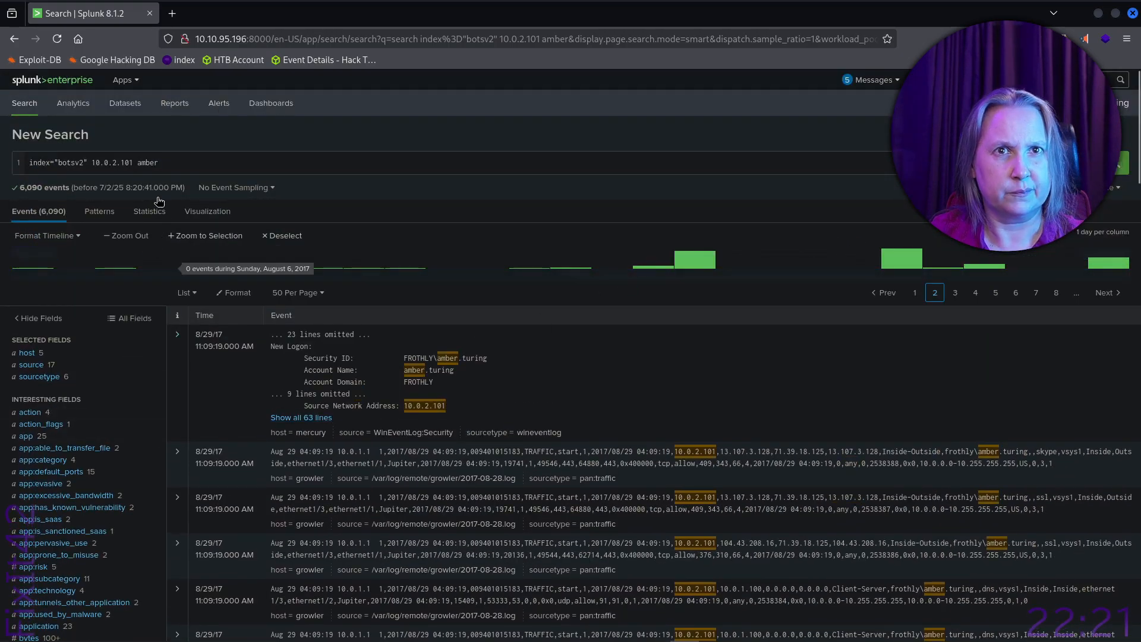
- Replace the first-name keyword with the suggested frothly.local e-mail address of the employee and run the search
left_click(190, 161)
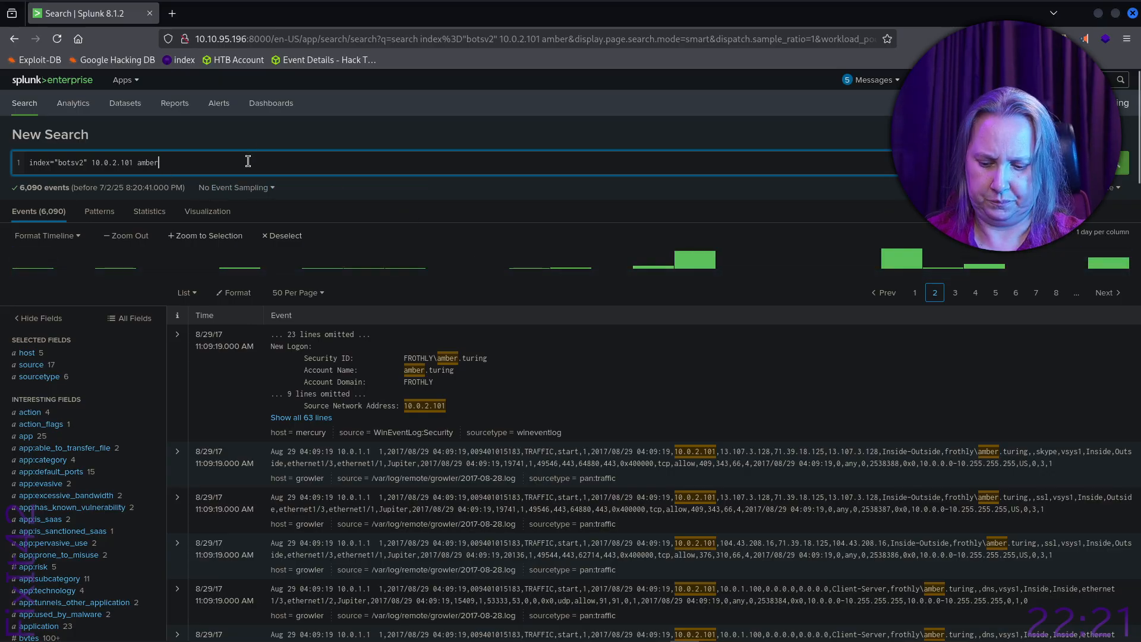
key("BackSpace")
type("r")
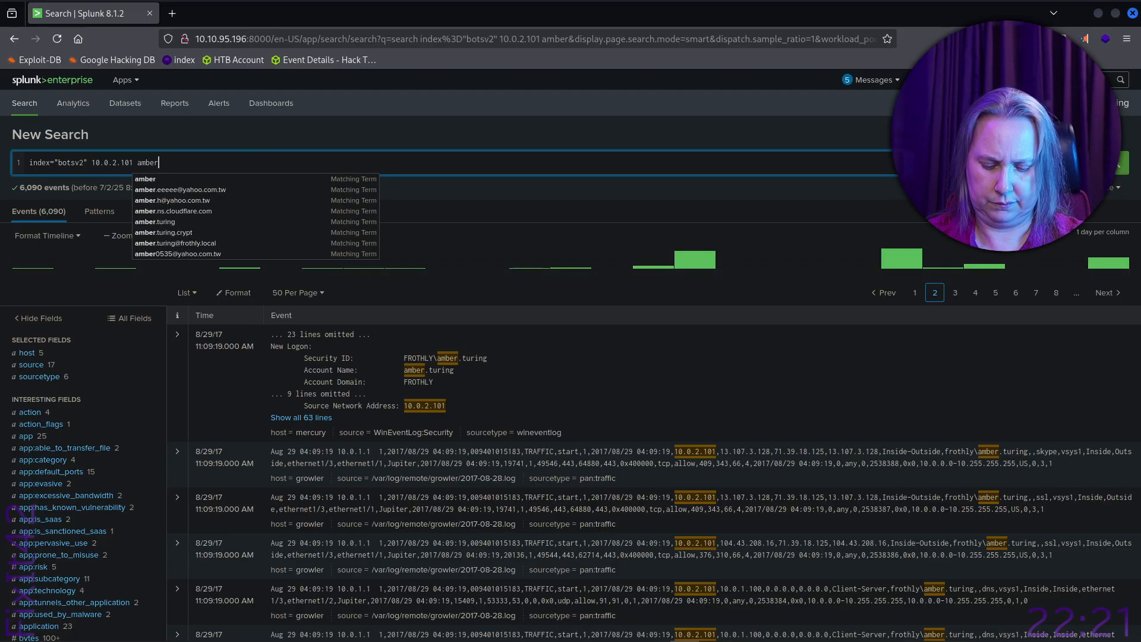
type(".tu")
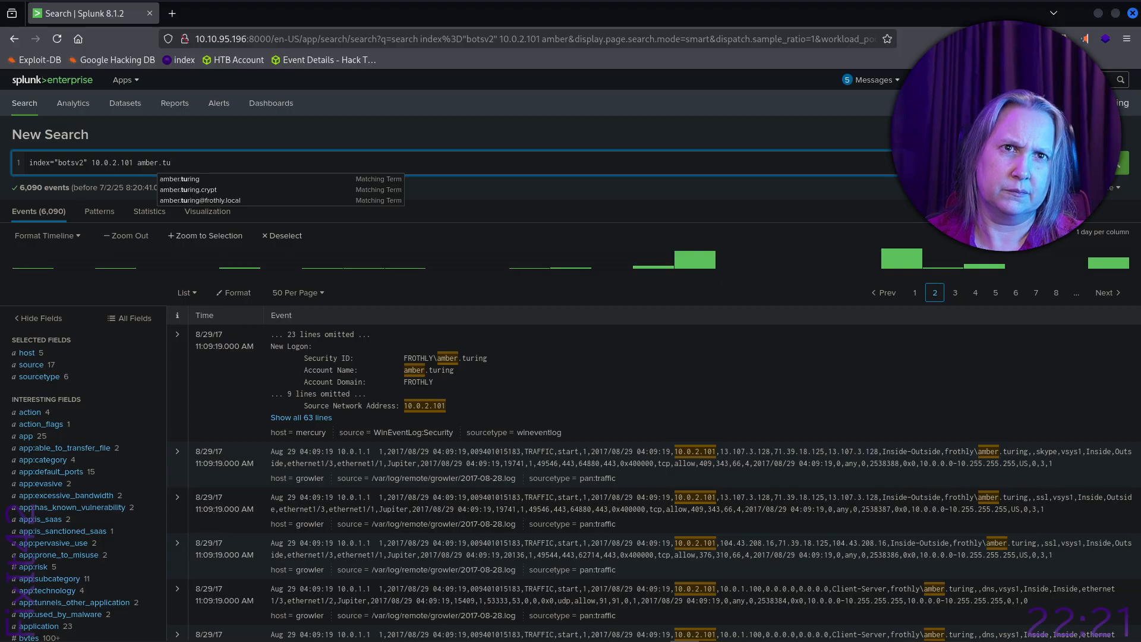
key("Down")
key("Down")
key("Down")
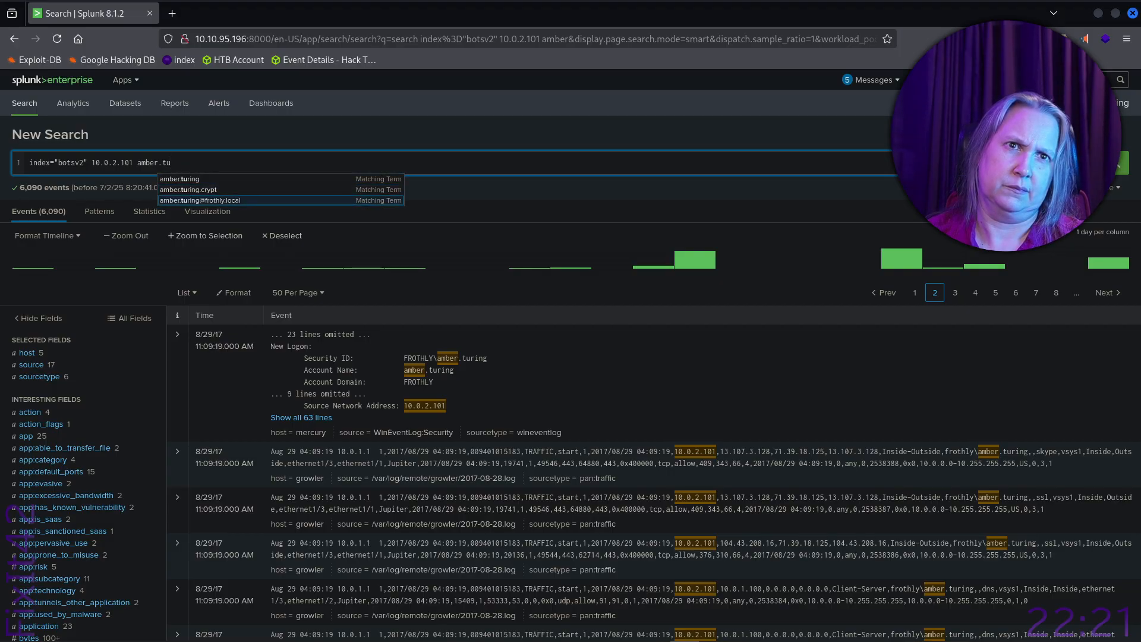
key("Return")
key("Return")
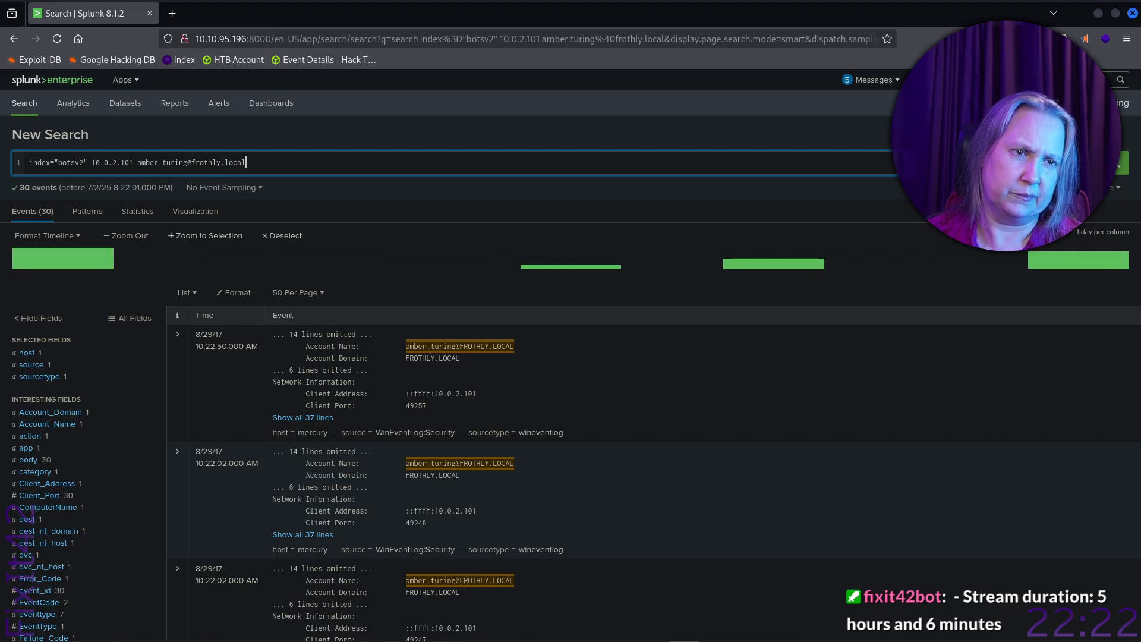
- Cut the e-mail address back to the first-name keyword, add the keyword yahoo, and run the search
key("BackSpace")
key("BackSpace")
key("BackSpace")
key("BackSpace")
key("BackSpace")
key("BackSpace")
key("BackSpace")
key("BackSpace")
key("BackSpace")
key("BackSpace")
key("BackSpace")
key("BackSpace")
key("BackSpace")
key("BackSpace")
key("BackSpace")
key("BackSpace")
key("BackSpace")
key("BackSpace")
key("BackSpace")
key("BackSpace")
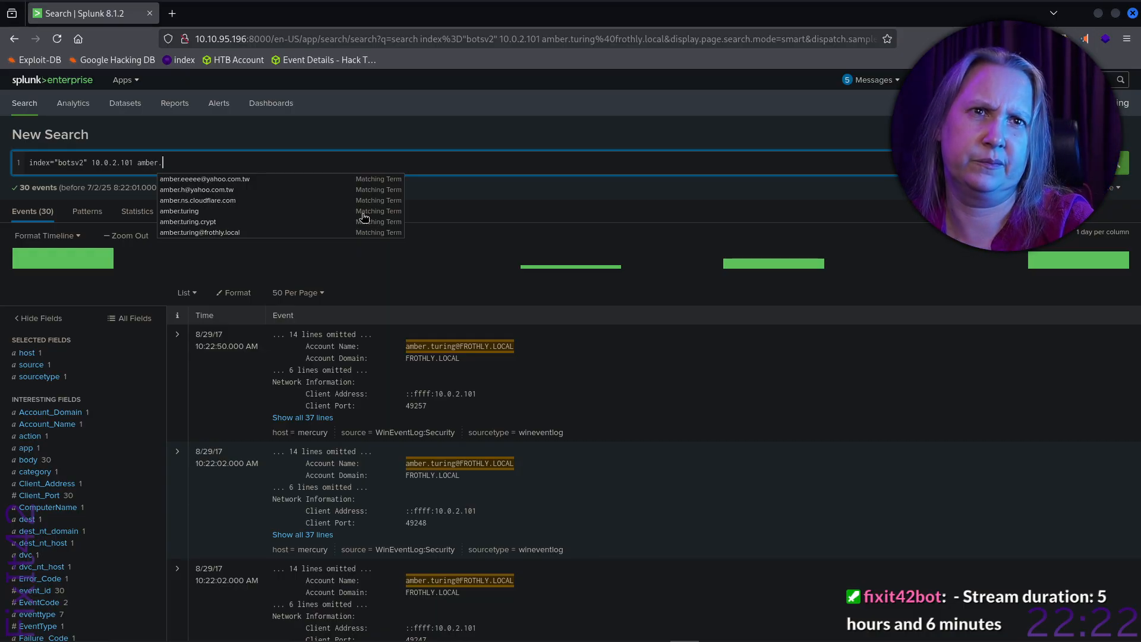
key("BackSpace")
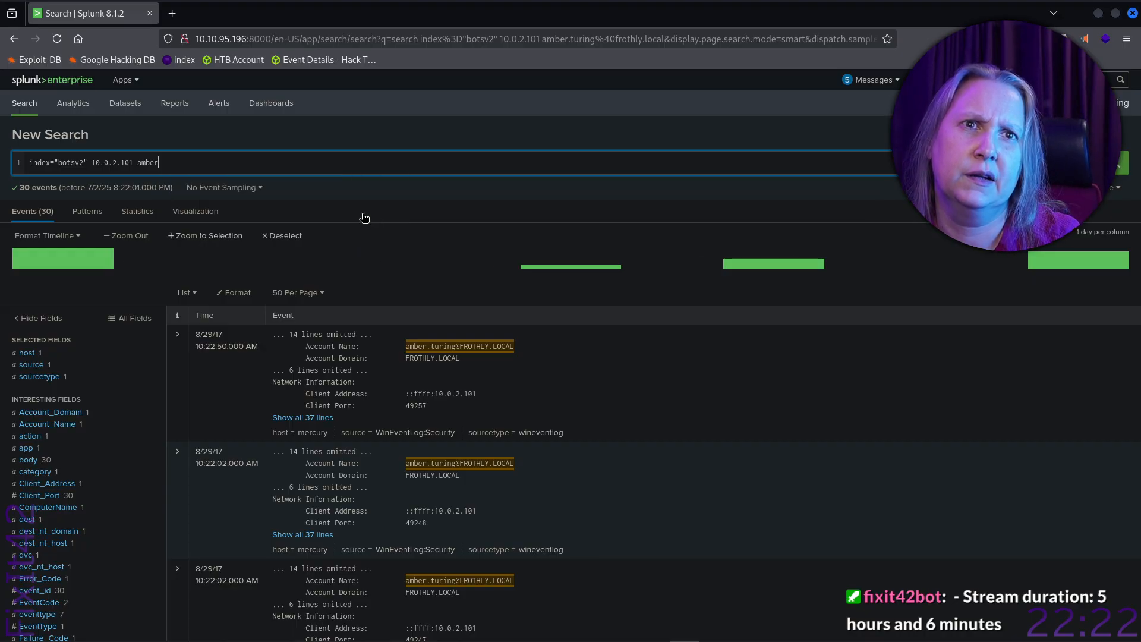
type("y")
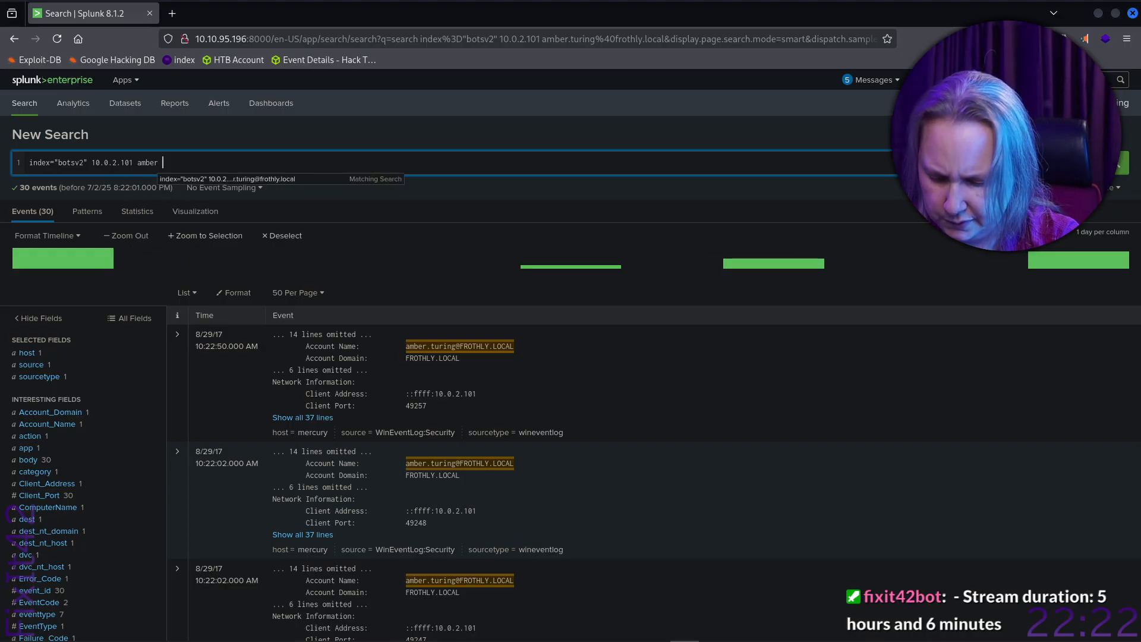
type("ahoo")
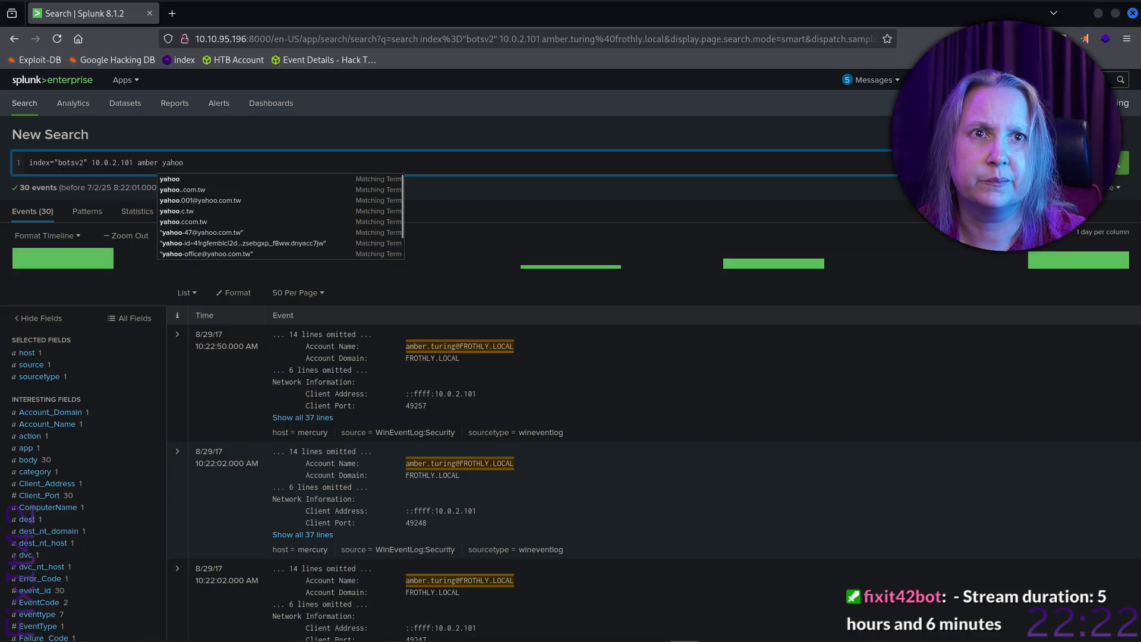
key("Return")
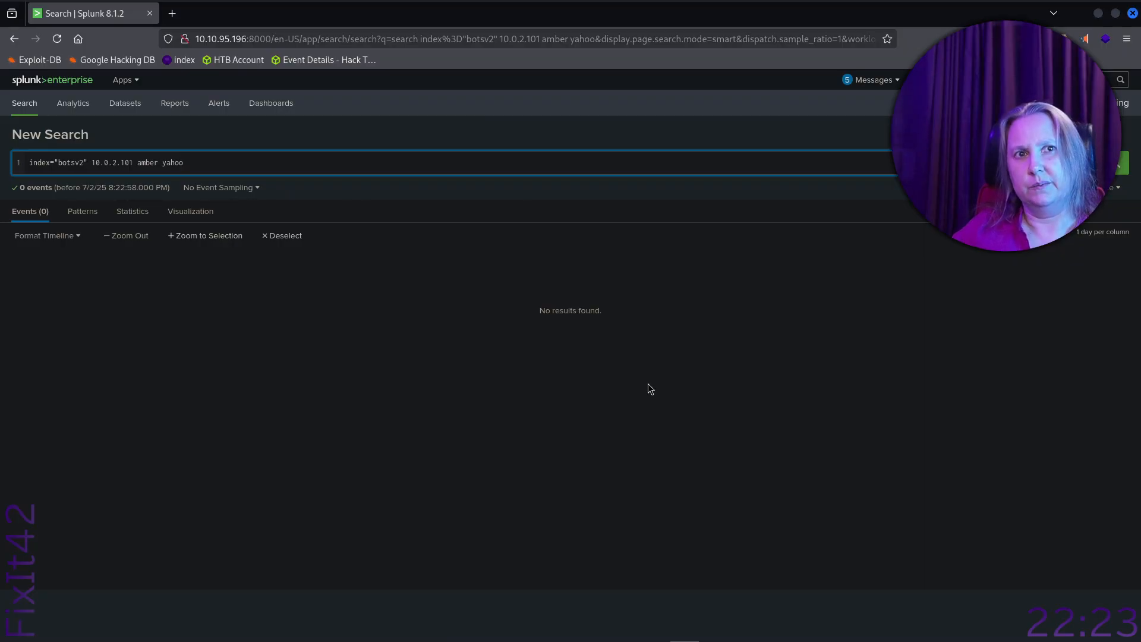
- Remove yahoo from the query and rerun the search with index="botsv2", 10.0.2.101 and the first-name keyword
key("Left")
key("Left")
key("Left")
key("Left")
key("Left")
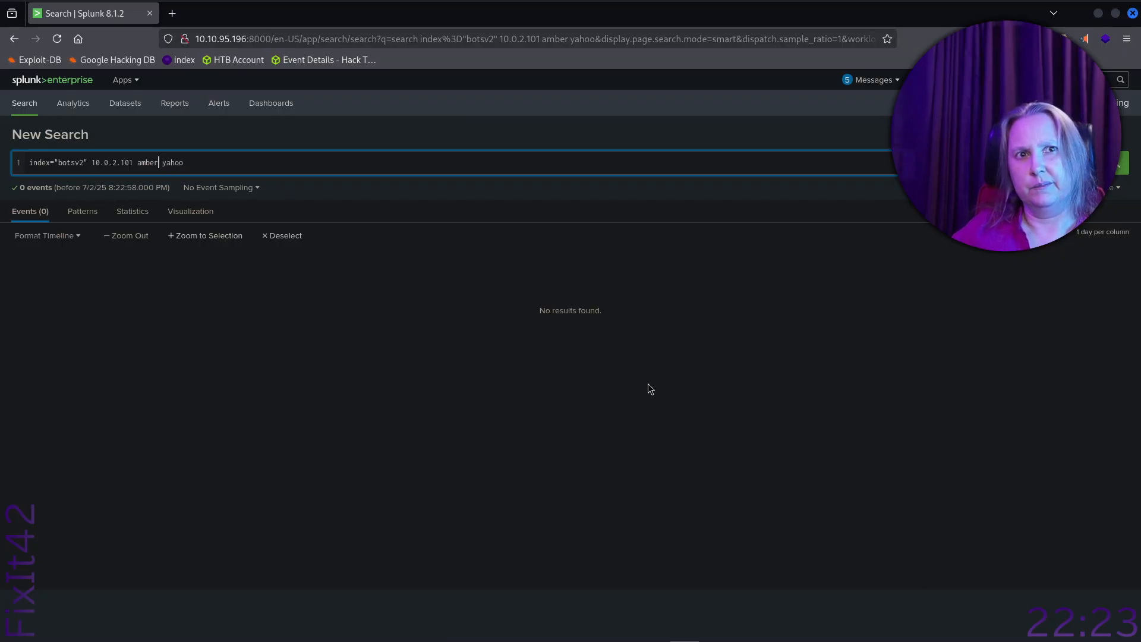
key("Delete")
key("Delete")
key("Delete")
key("Delete")
key("Delete")
key("Return")
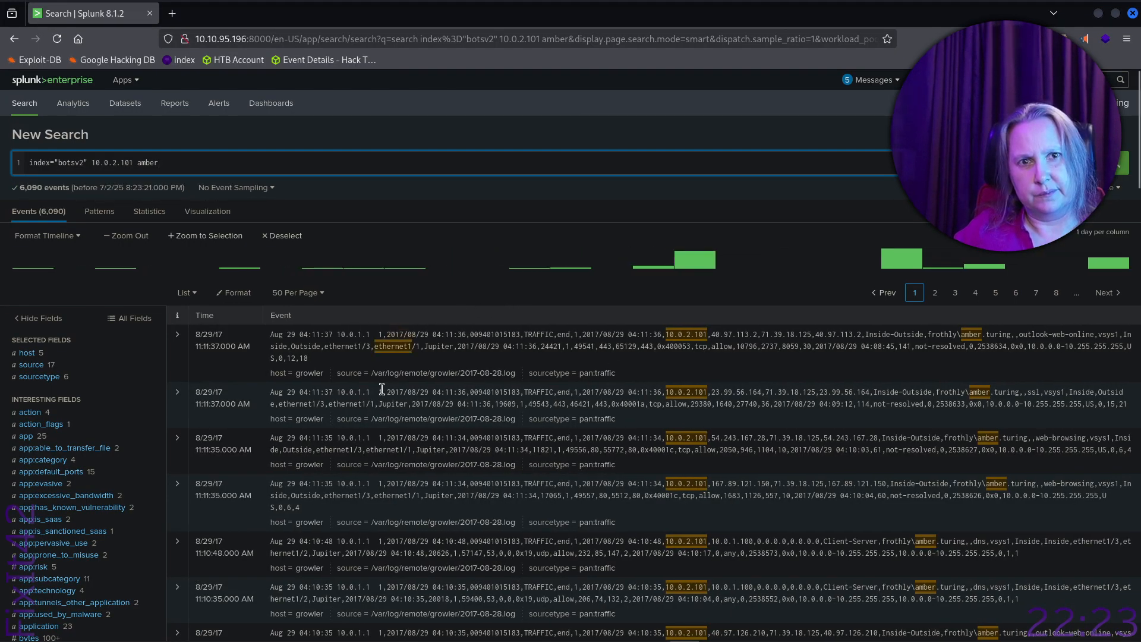
- Examine the values of the sourcetype and source fields and look through the list of interesting fields
left_click(27, 377)
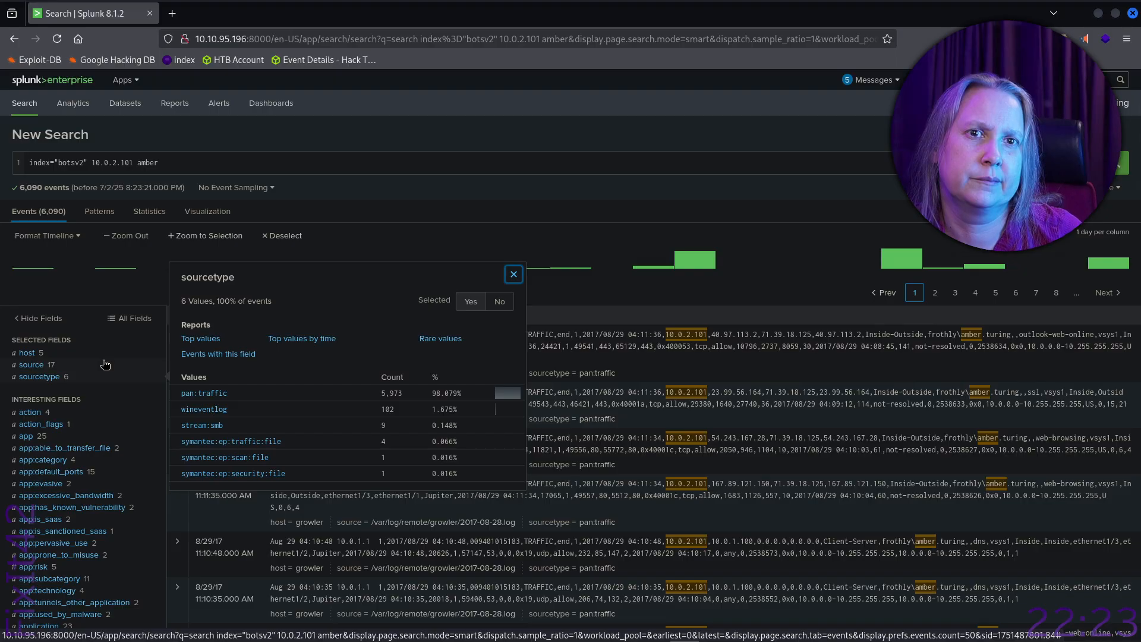
left_click(44, 368)
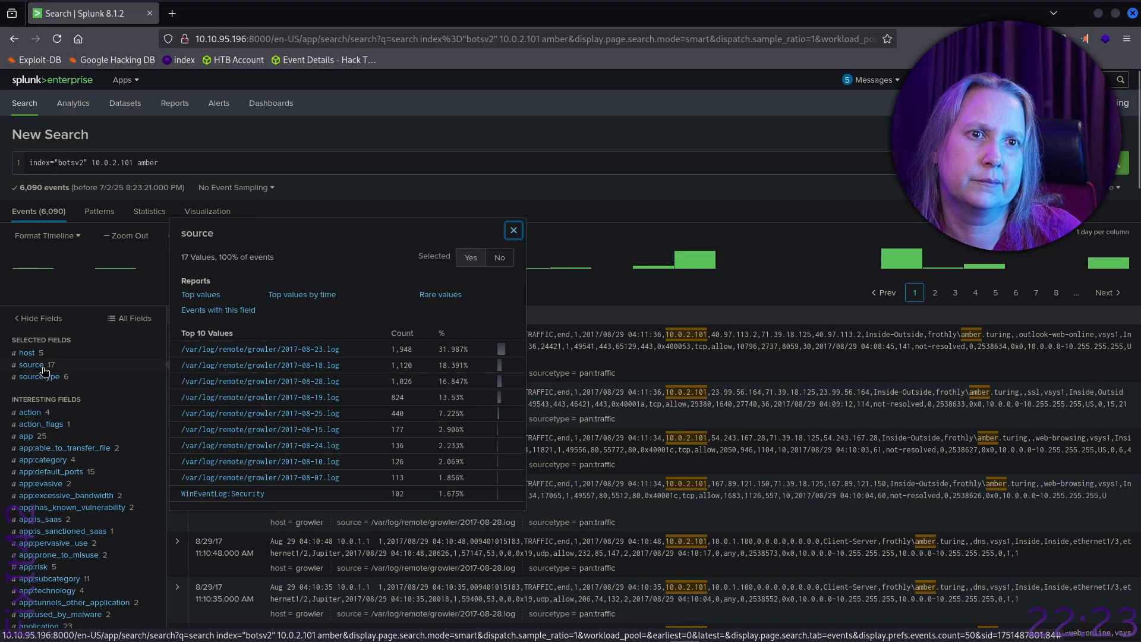
left_click(30, 365)
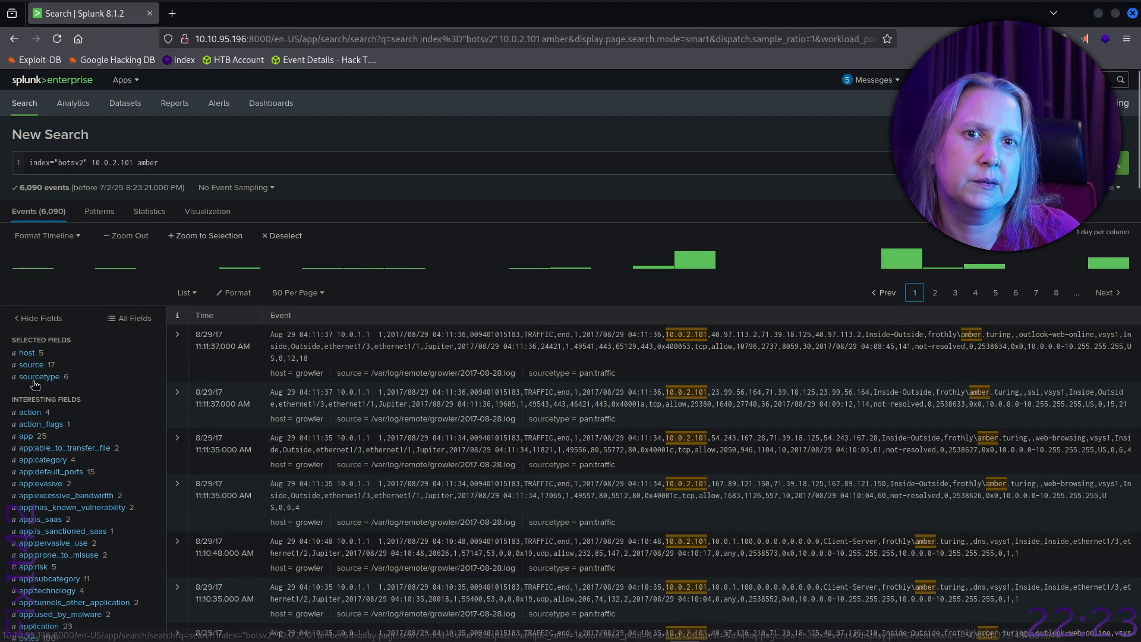
left_click(35, 378)
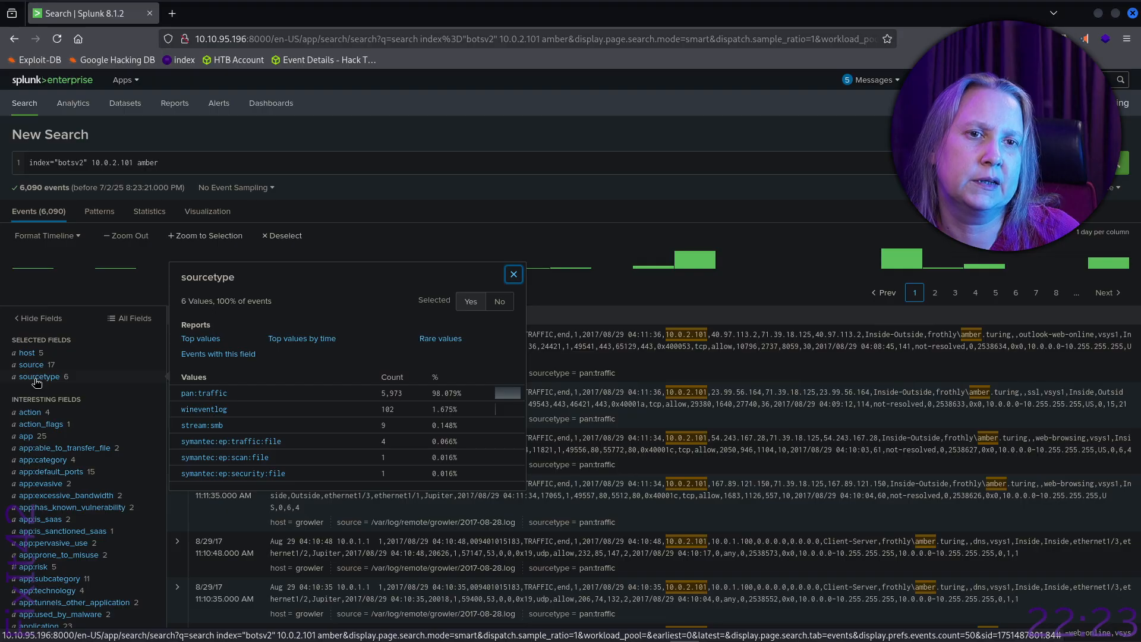
left_click(36, 379)
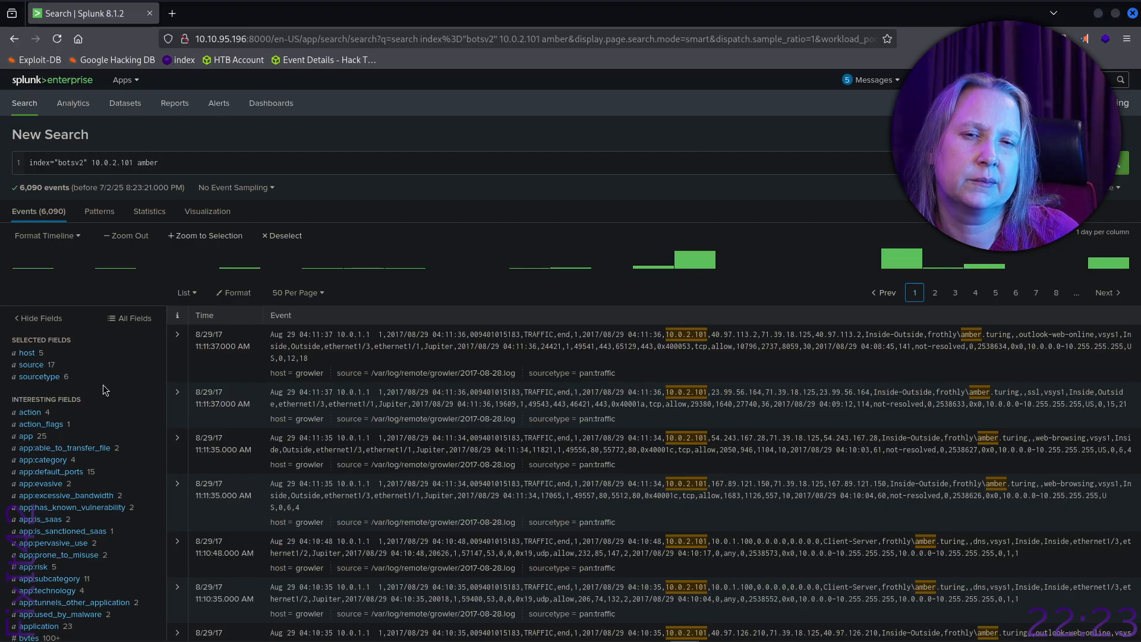
scroll(79, 434, "down", 2)
scroll(79, 437, "down", 4)
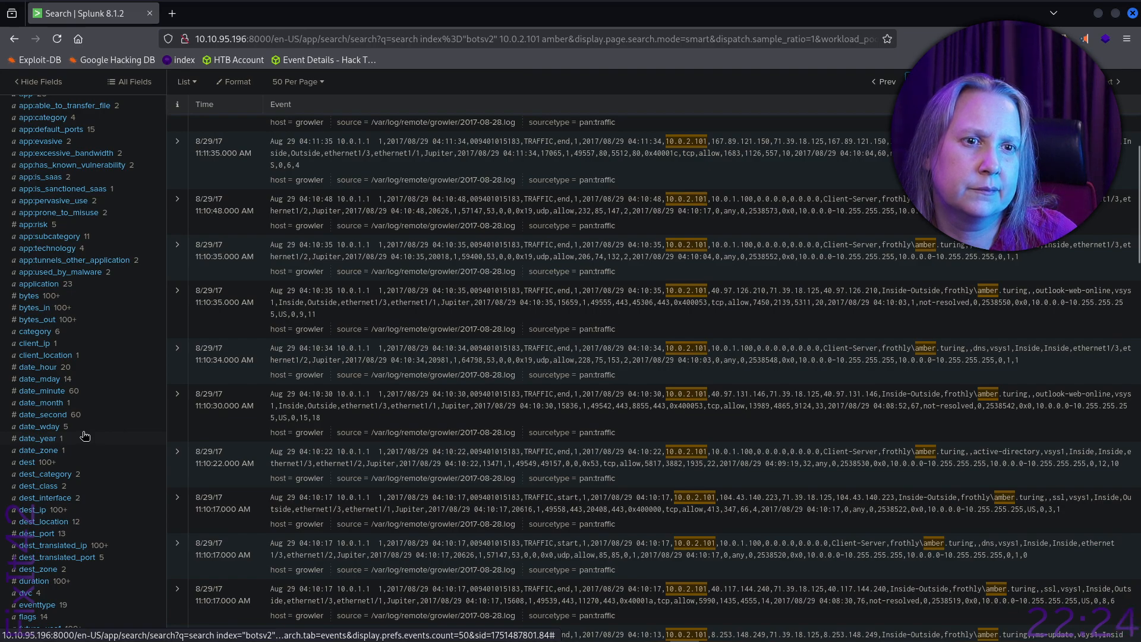
scroll(375, 179, "up", 4)
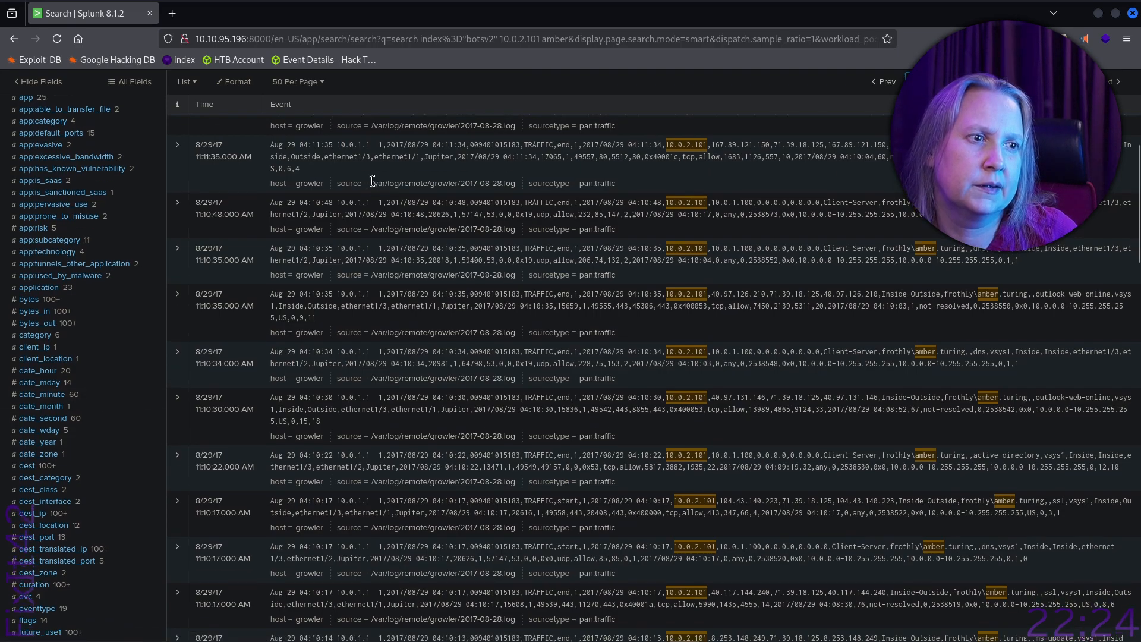
- Add the filter sourcetype!="pan:traffic" to the end of the query and run the search
left_click(370, 164)
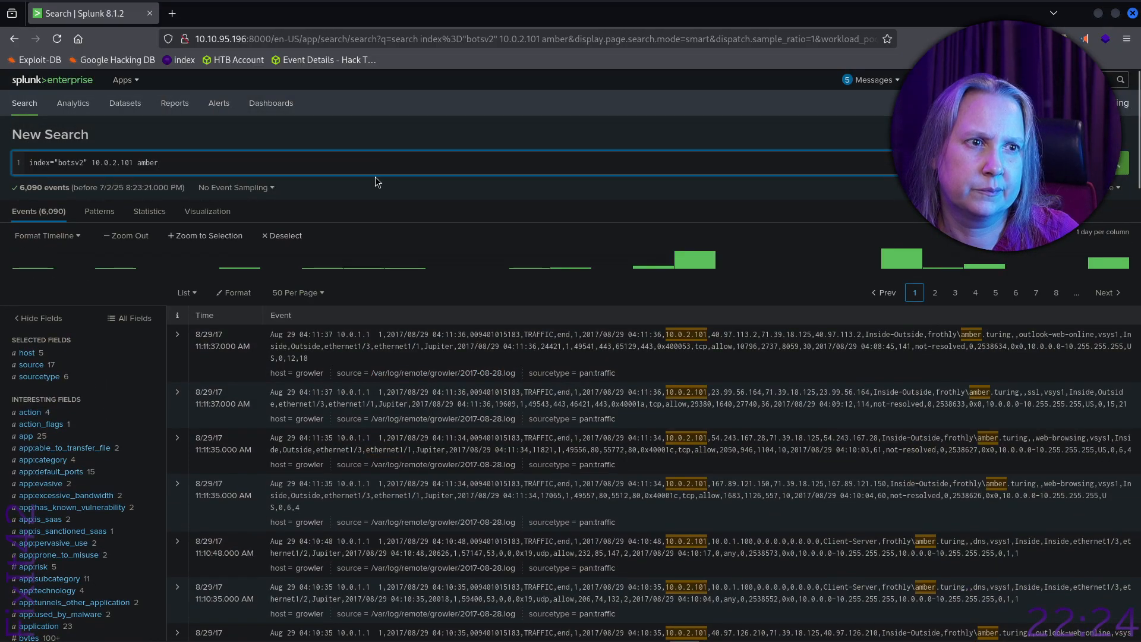
type("sour")
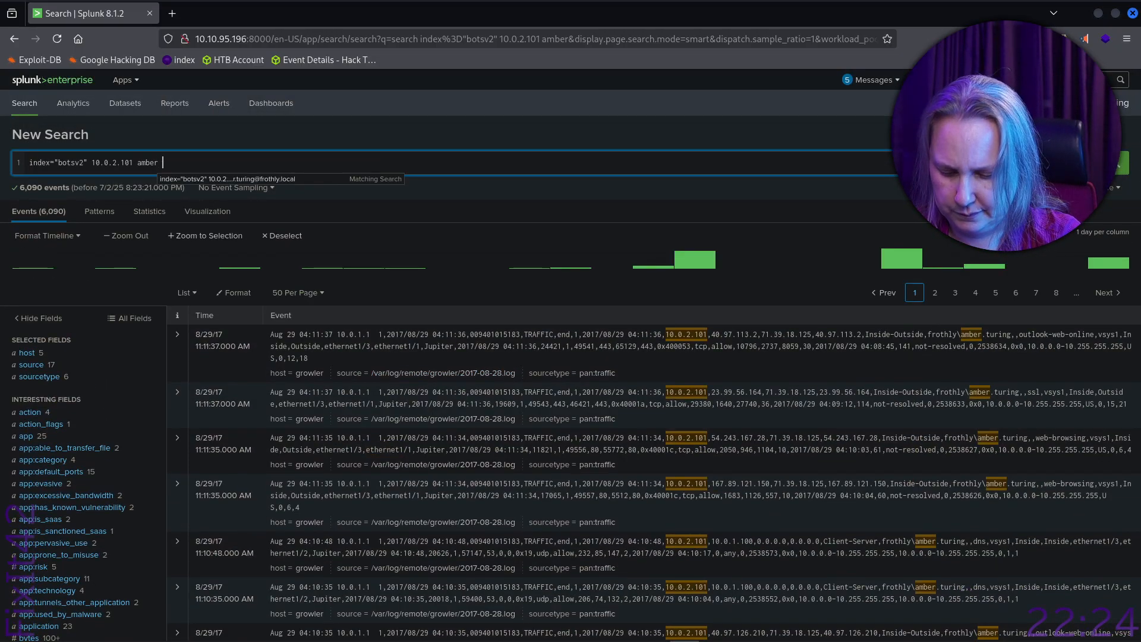
type("cet")
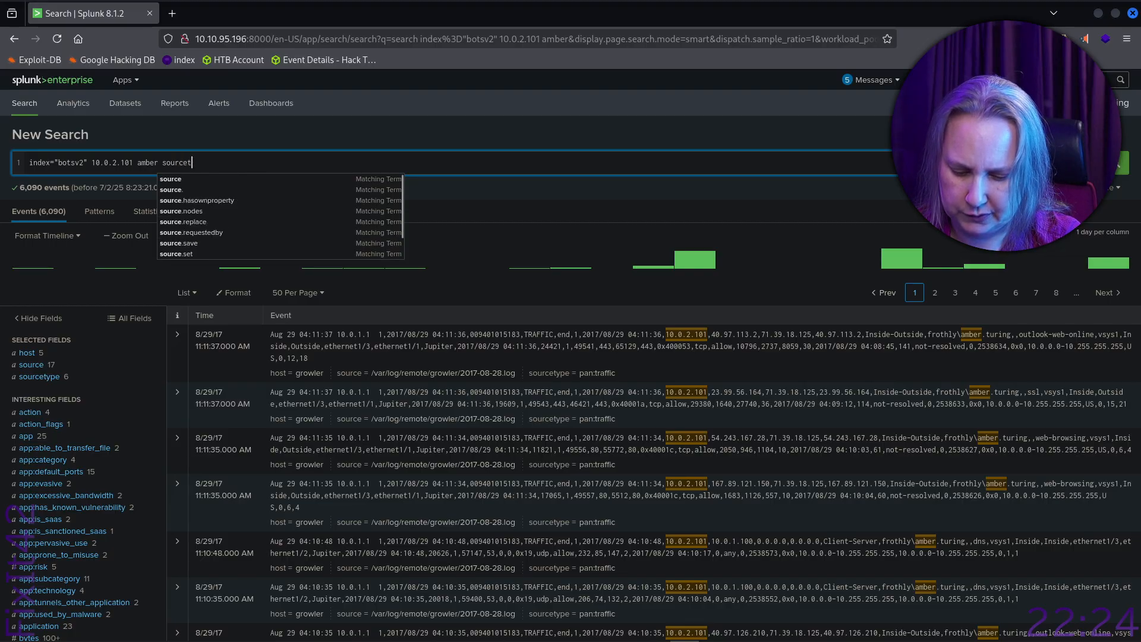
type("ype!=")
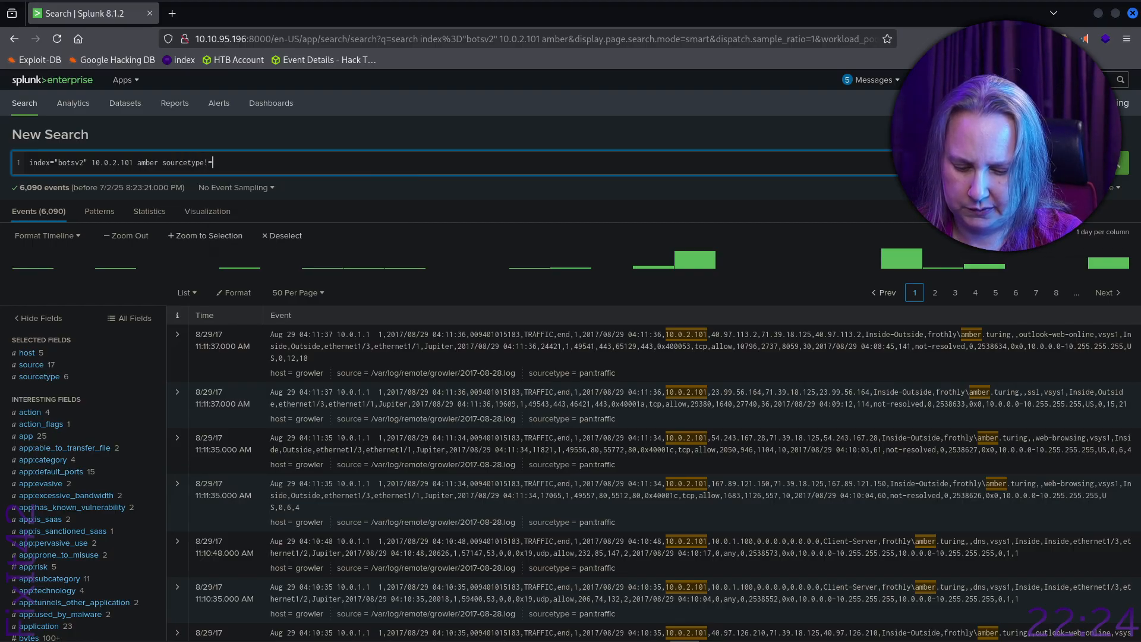
type("p")
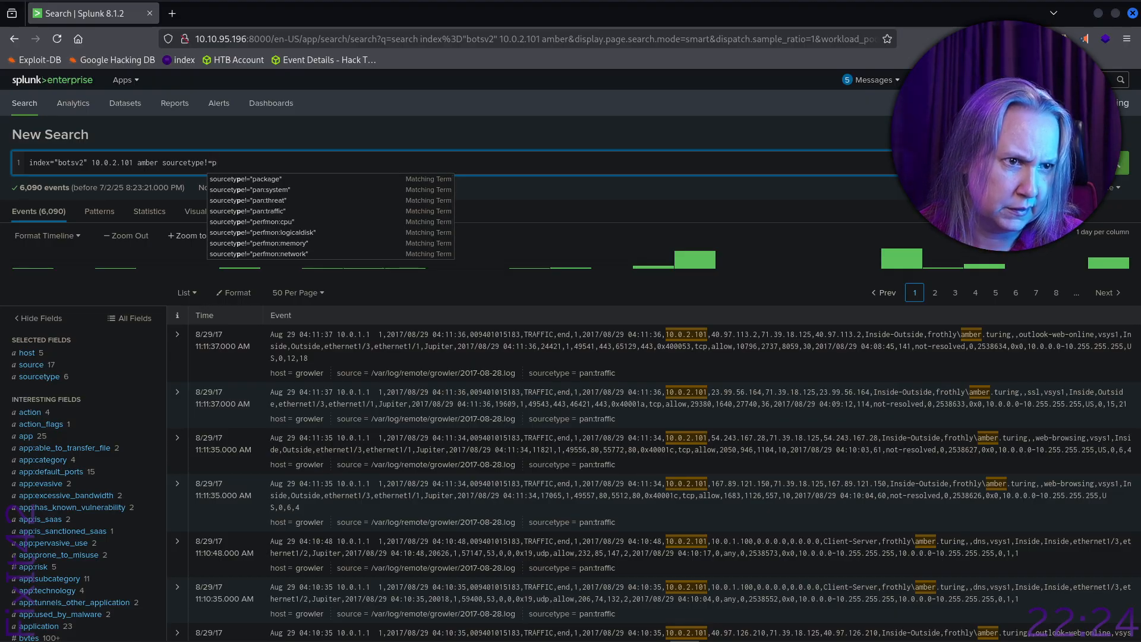
type("an")
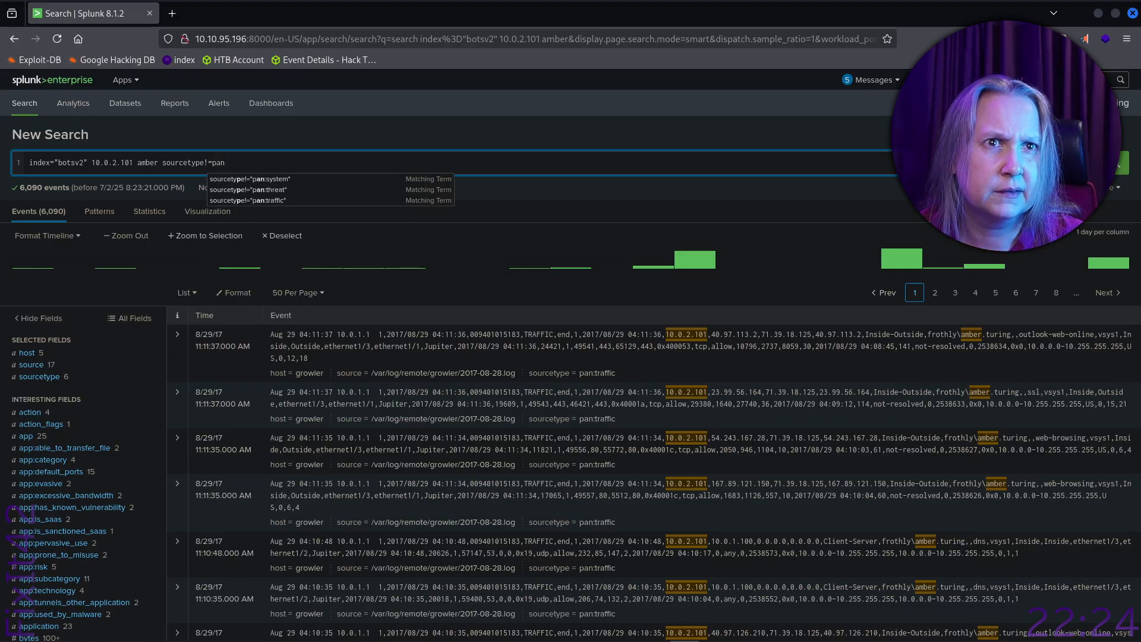
key("Down")
key("Down")
key("Down")
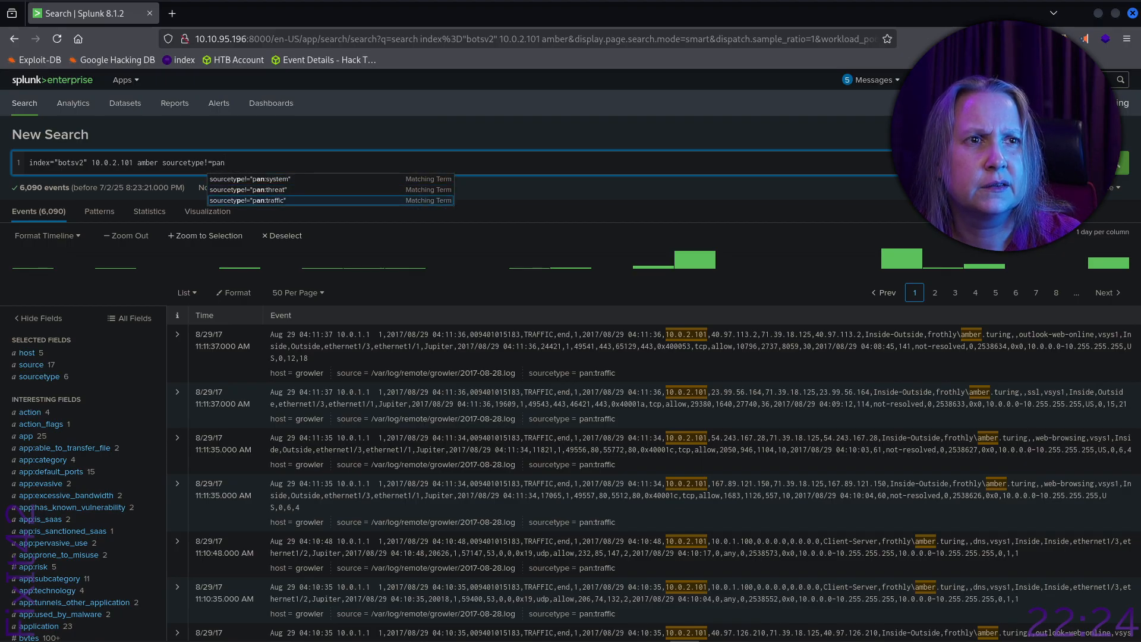
left_click(303, 201)
key("Return")
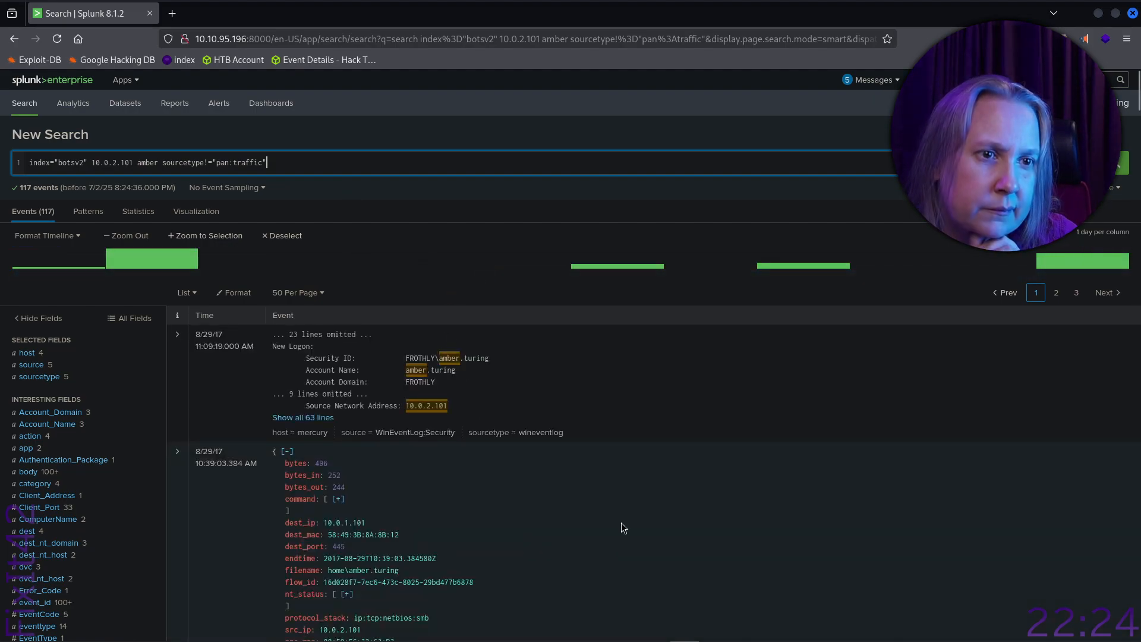
- Look through the remaining events for 10.0.2.101, checking the logon, SMB and Symantec entries
scroll(615, 505, "down", 5)
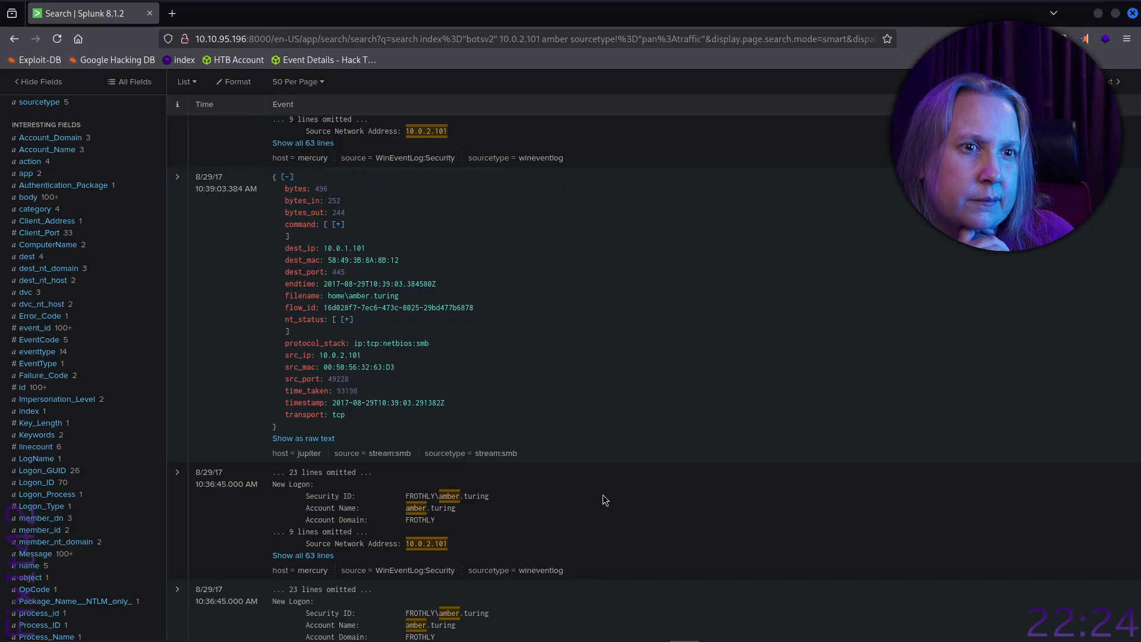
scroll(603, 499, "down", 3)
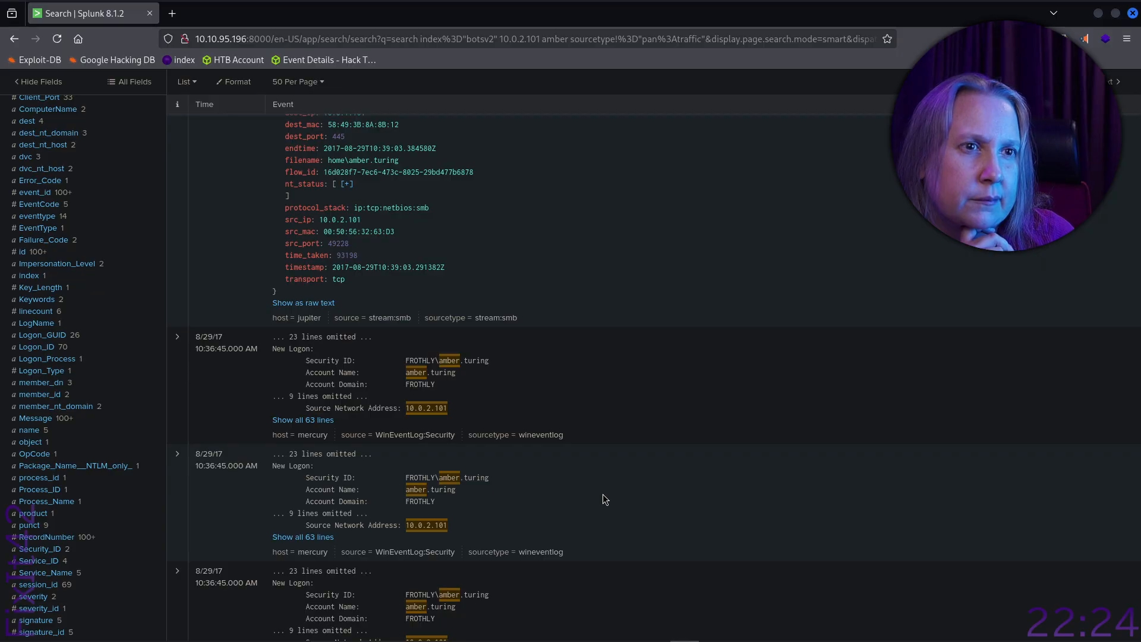
scroll(603, 494, "down", 7)
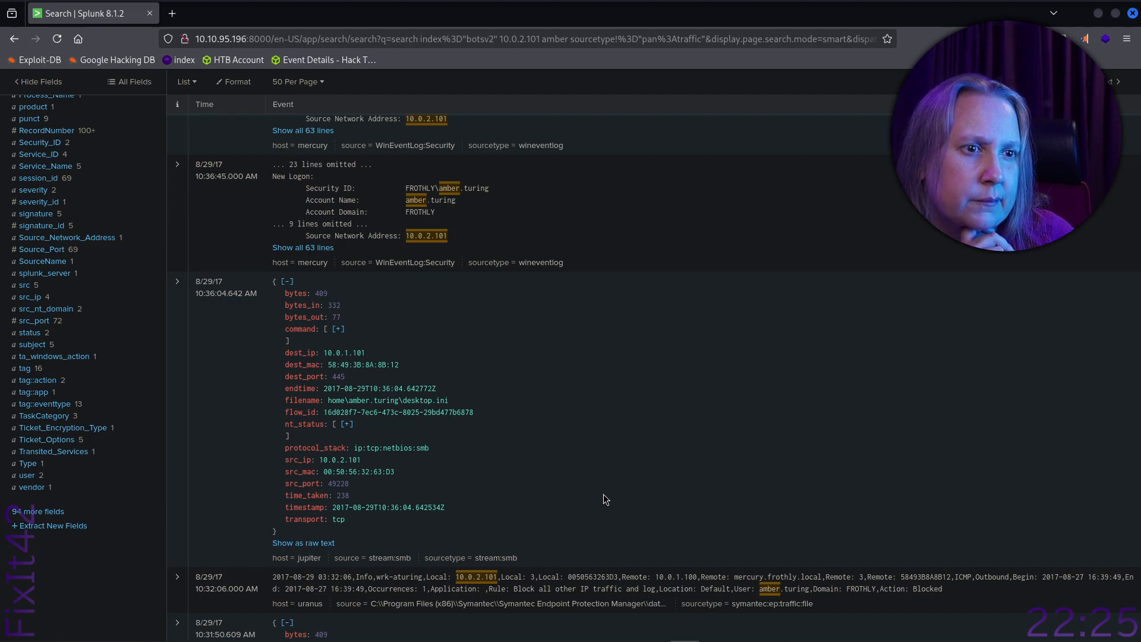
scroll(603, 495, "down", 5)
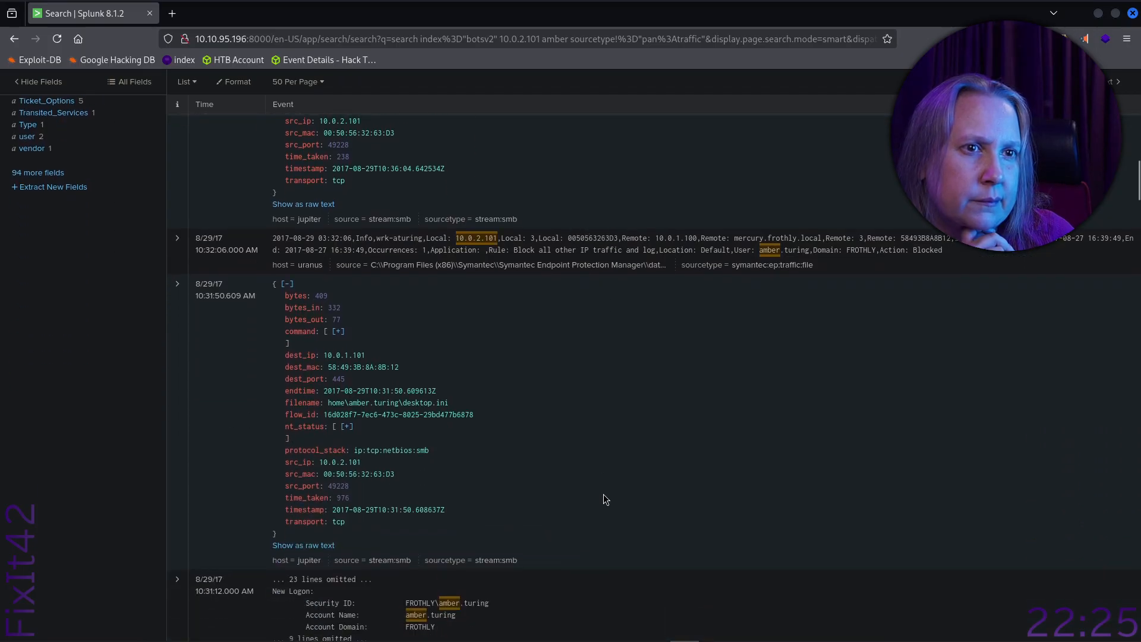
scroll(604, 494, "down", 1)
scroll(604, 494, "down", 6)
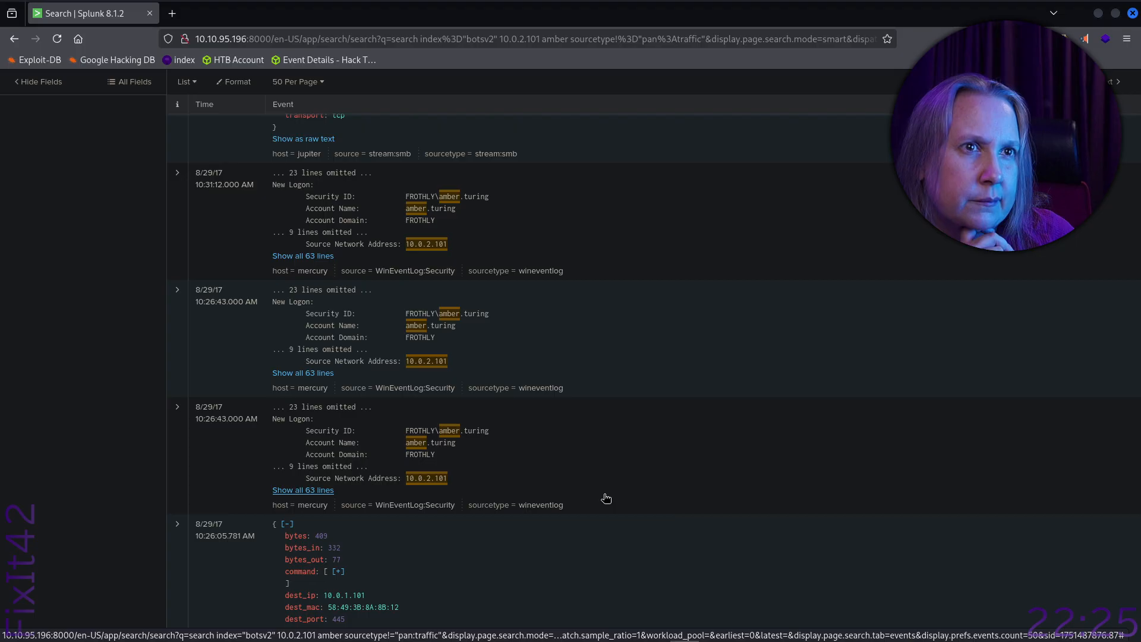
scroll(606, 498, "down", 6)
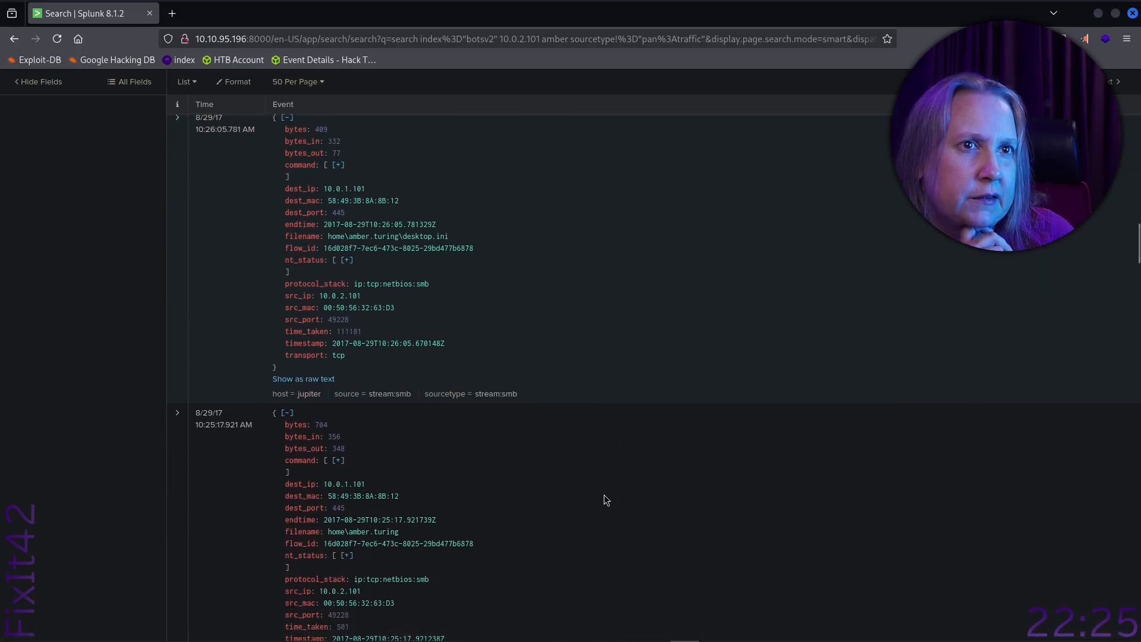
scroll(604, 496, "down", 7)
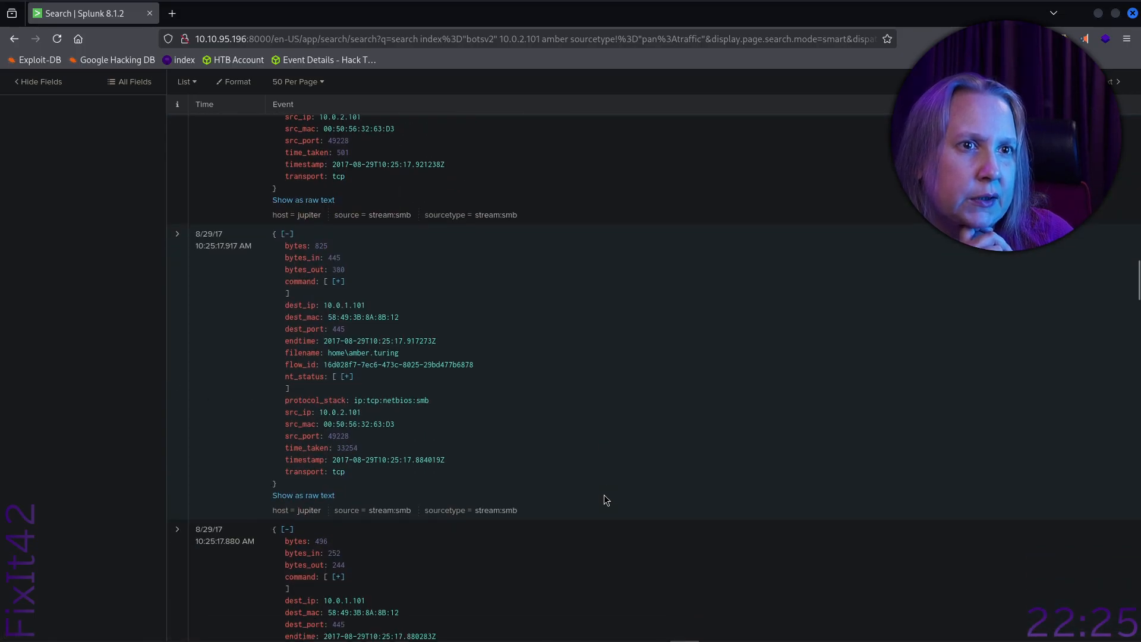
scroll(603, 495, "down", 6)
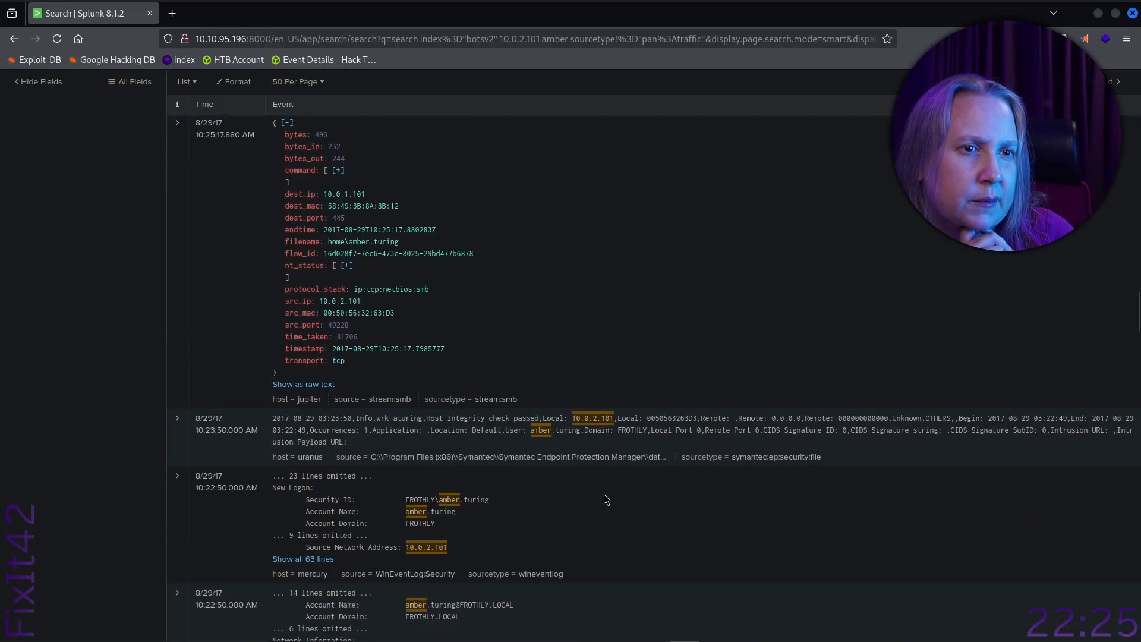
scroll(604, 495, "down", 6)
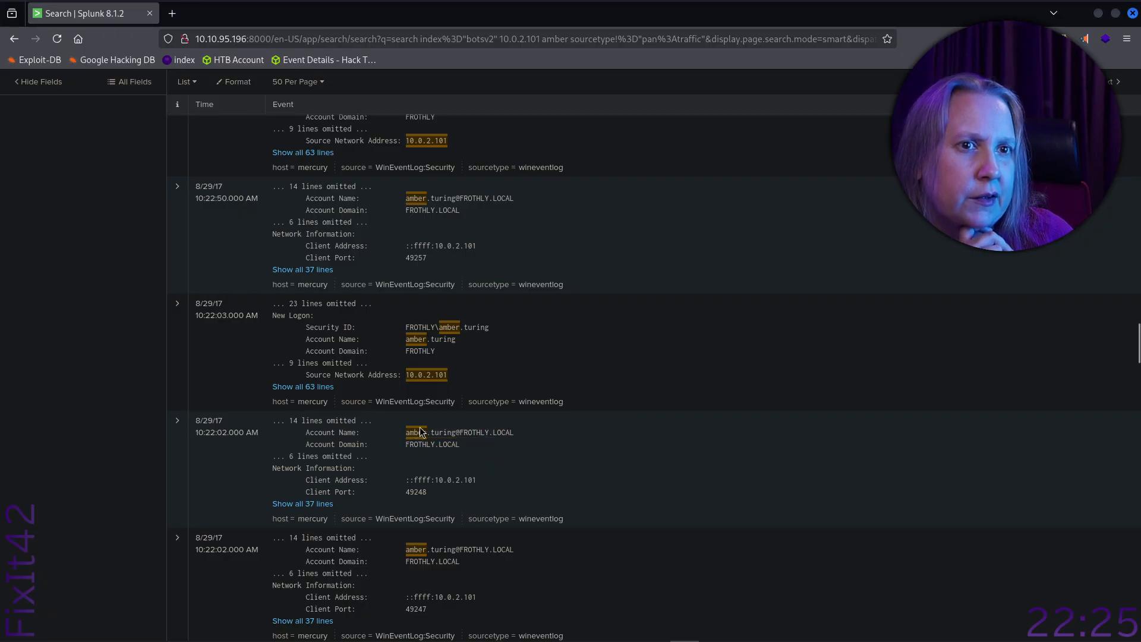
scroll(731, 482, "down", 2)
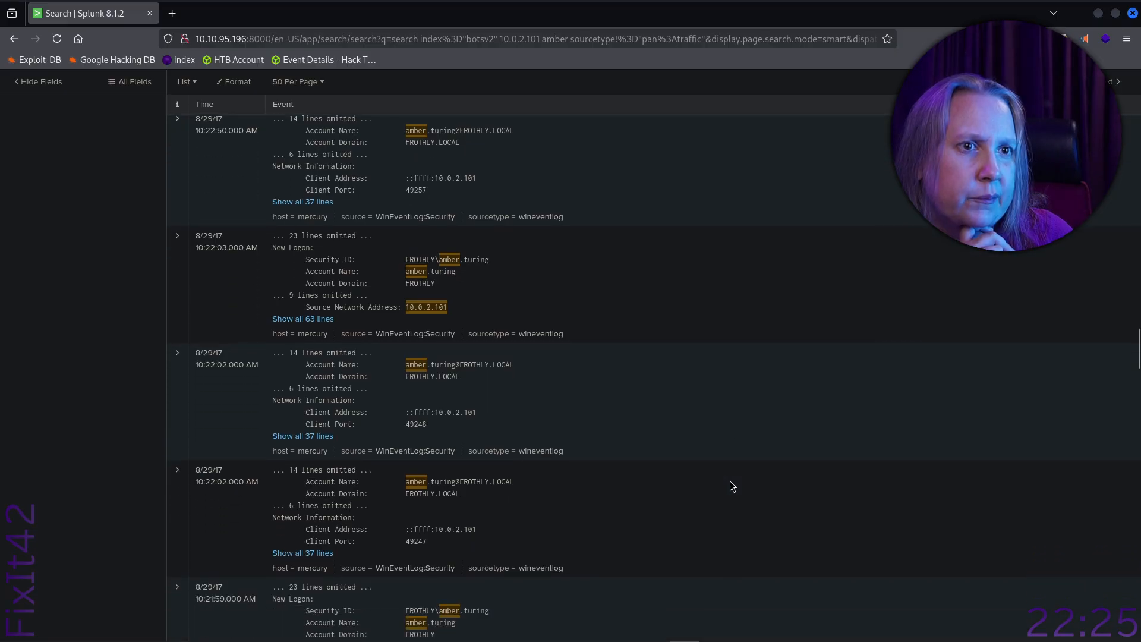
scroll(730, 480, "down", 7)
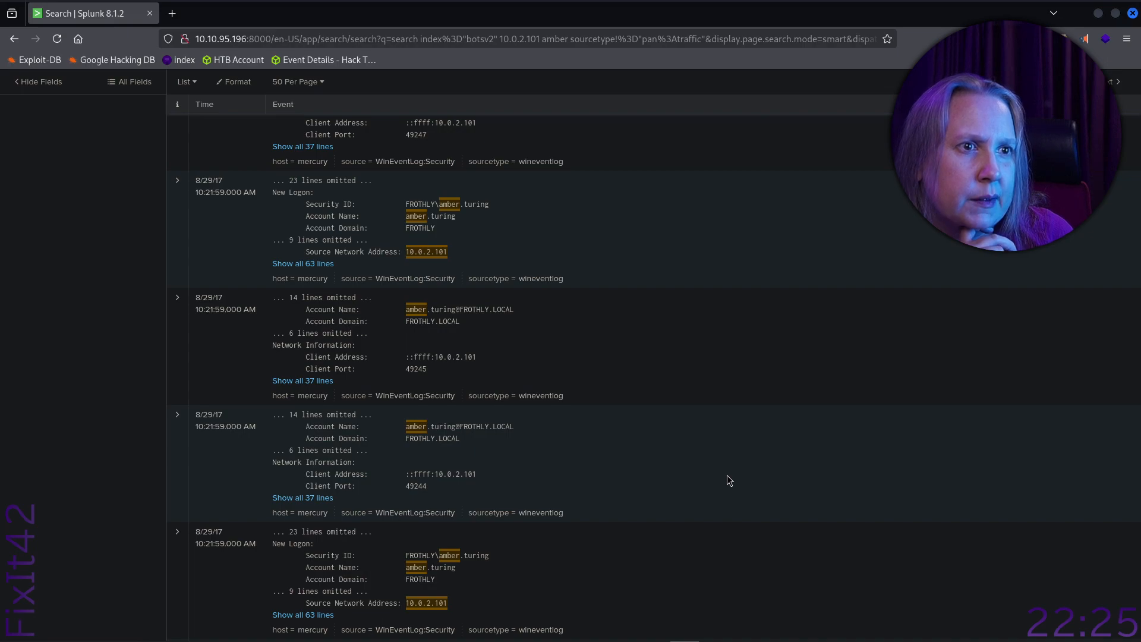
scroll(730, 480, "up", 2)
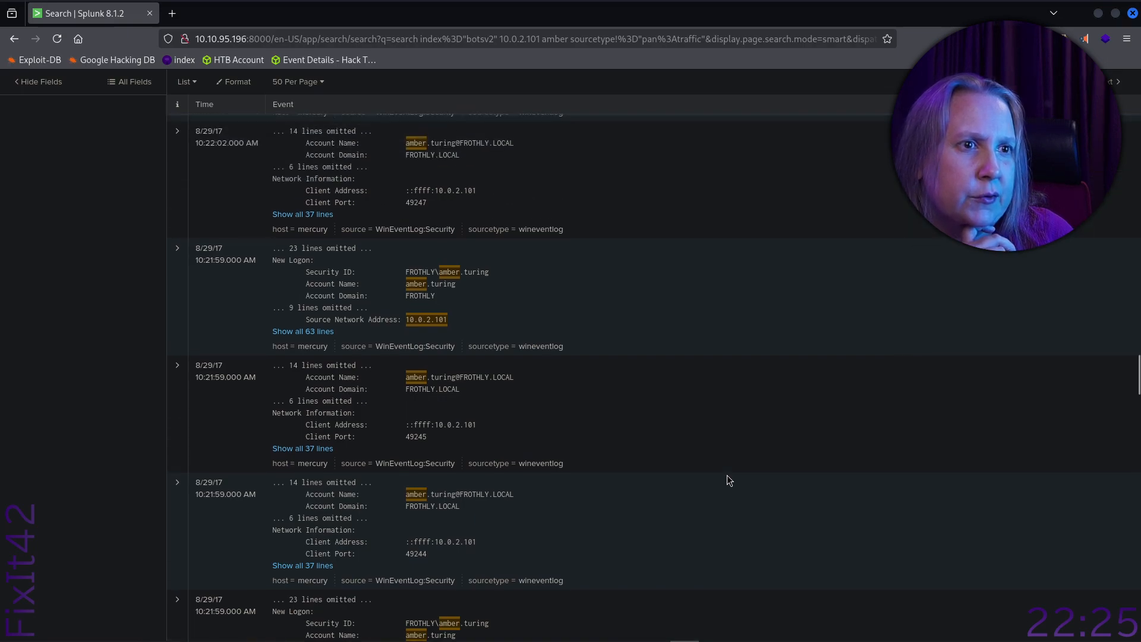
scroll(698, 451, "up", 10)
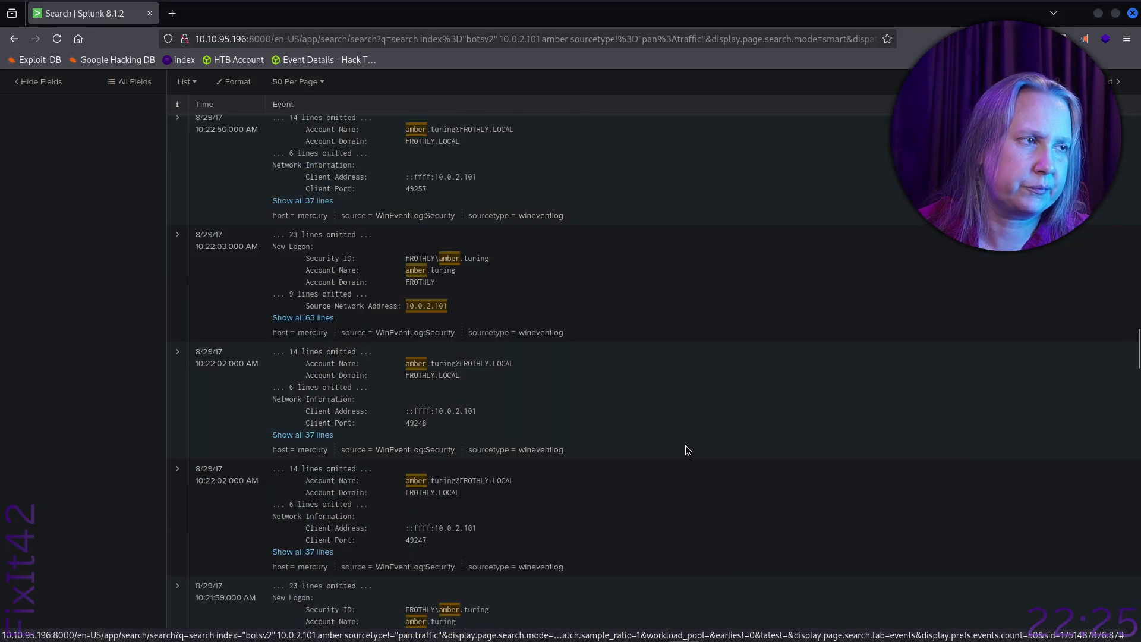
scroll(687, 450, "up", 15)
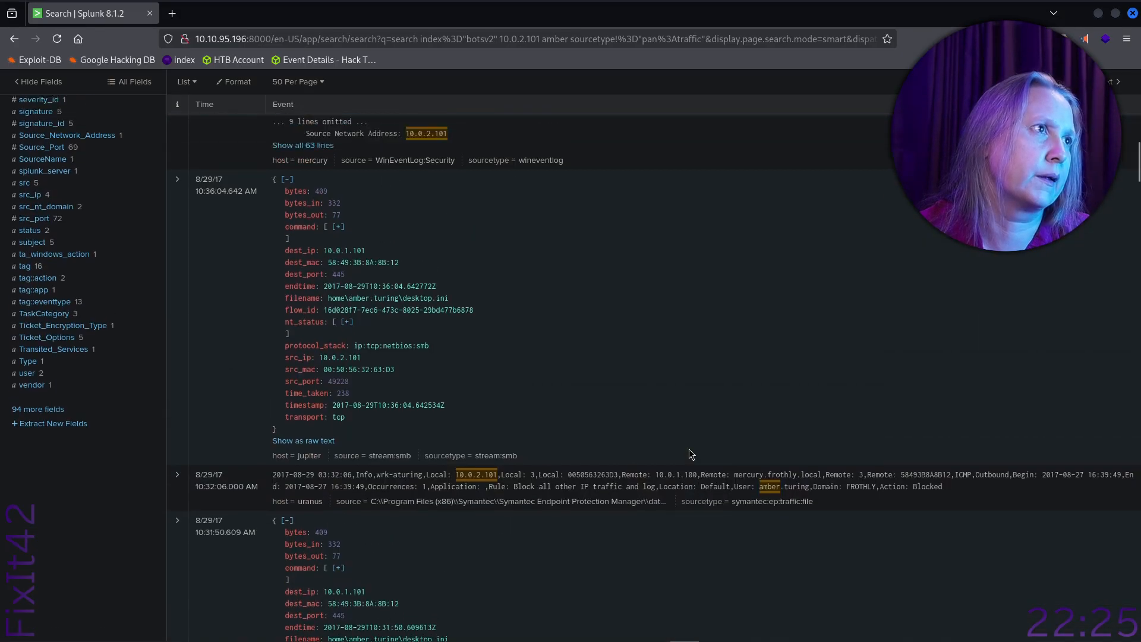
- Append sourcetyp!=wineventlog after the pan:traffic filter and run the search
scroll(687, 449, "up", 4)
left_click_drag(272, 159, 189, 163)
left_click(272, 164)
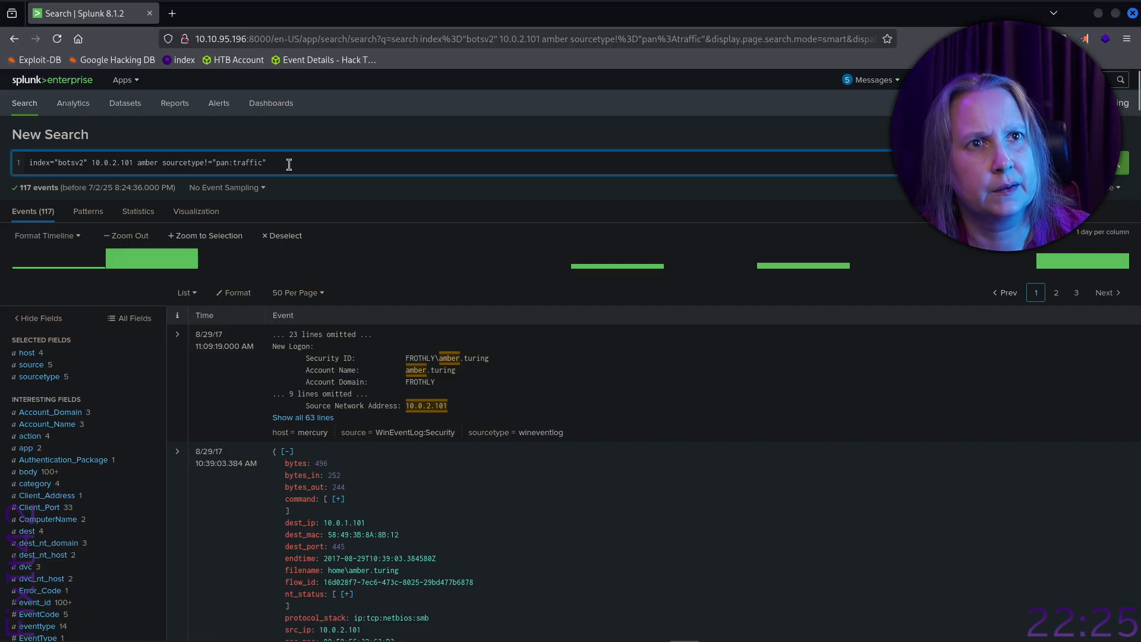
type("source")
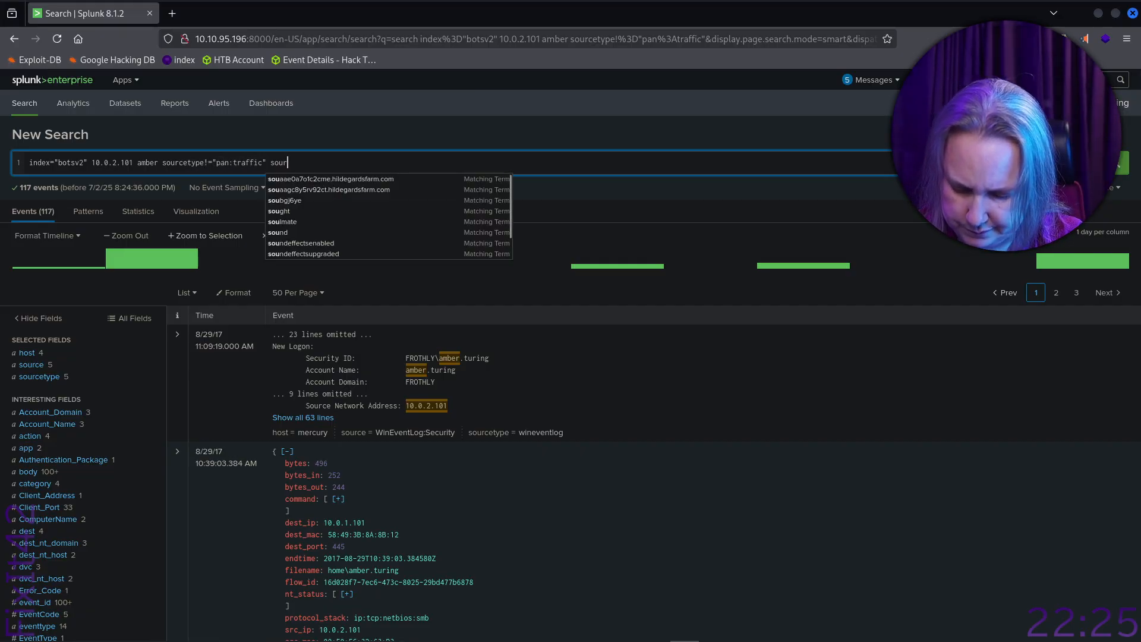
type("typ!=wineventlog")
key("Return")
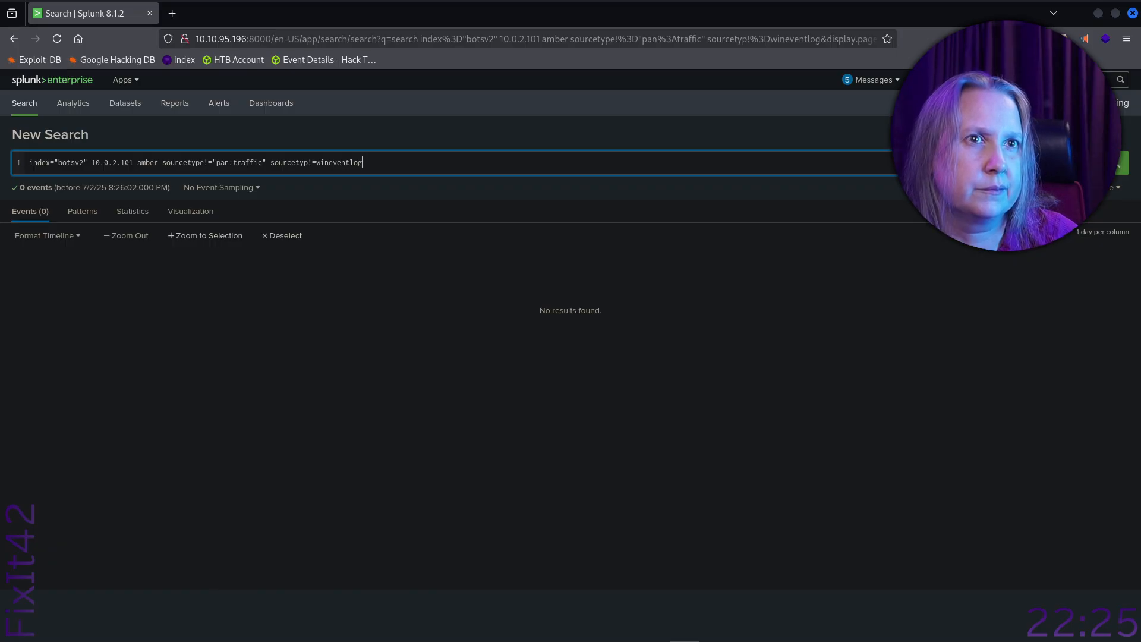
- Erase the value of the second source type filter and enter wineventlog again
key("BackSpace")
key("BackSpace")
key("BackSpace")
key("BackSpace")
key("BackSpace")
key("BackSpace")
key("BackSpace")
key("BackSpace")
key("BackSpace")
key("BackSpace")
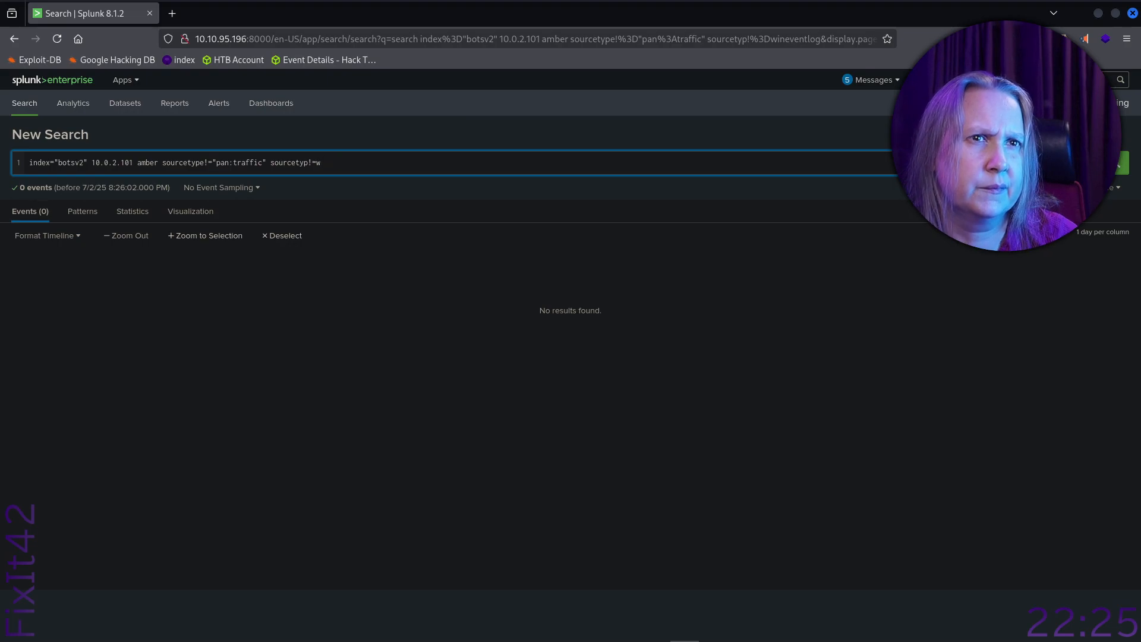
type("in")
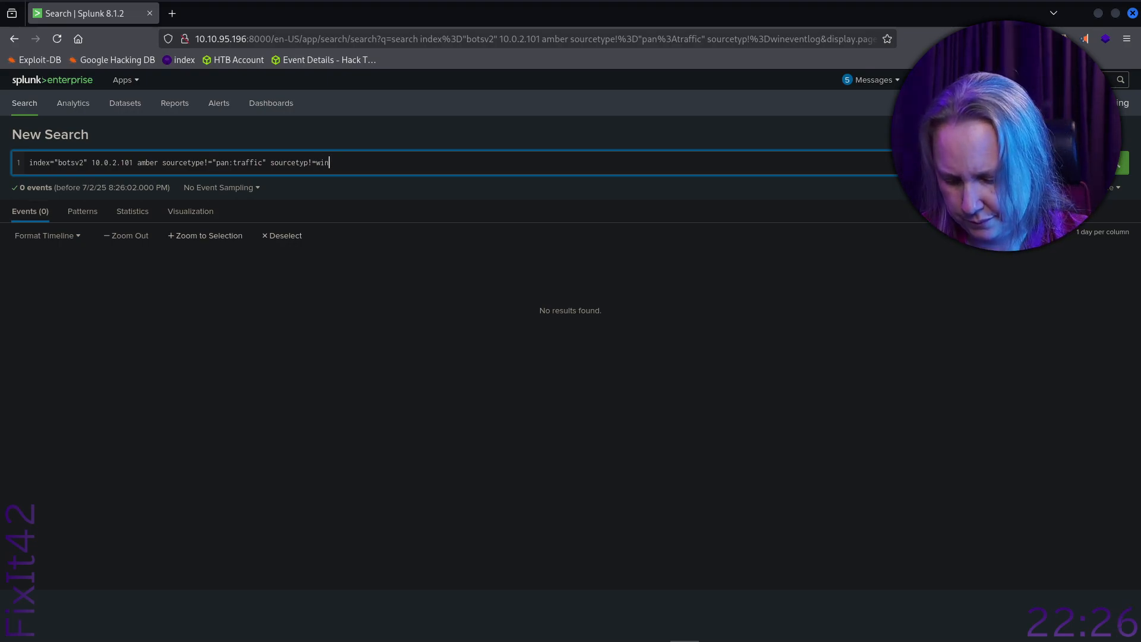
type("eventlog")
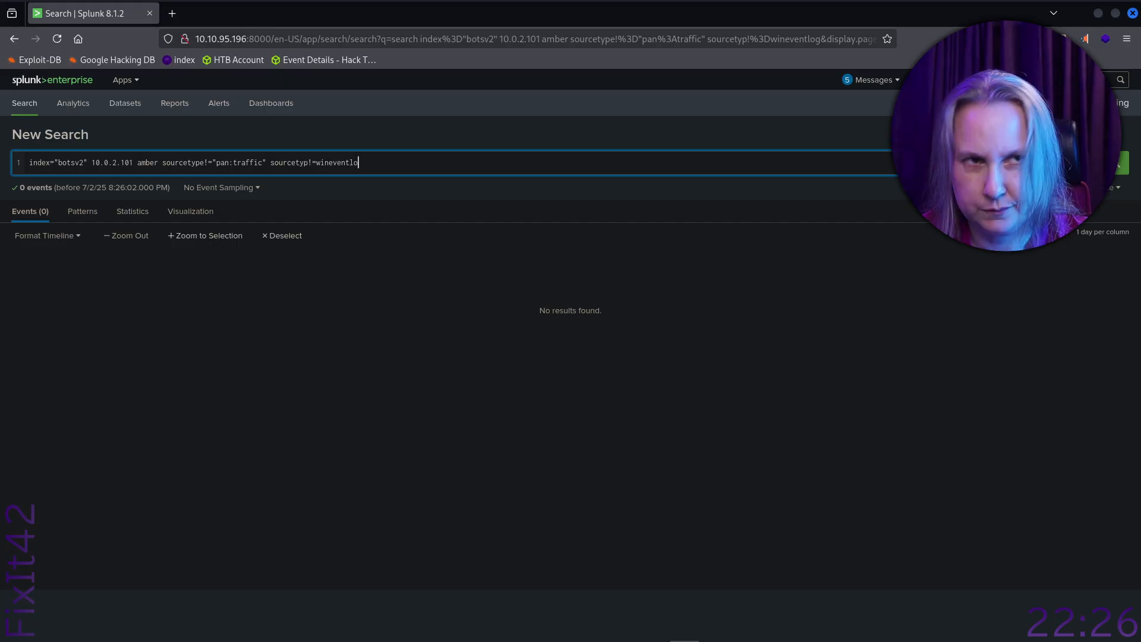
- Correct the misspelled field name in the second filter to sourcetype
key("Left")
key("Left")
key("Left")
key("Left")
key("Left")
key("Left")
key("Left")
key("Left")
key("Left")
key("Left")
key("Left")
key("Left")
key("Left")
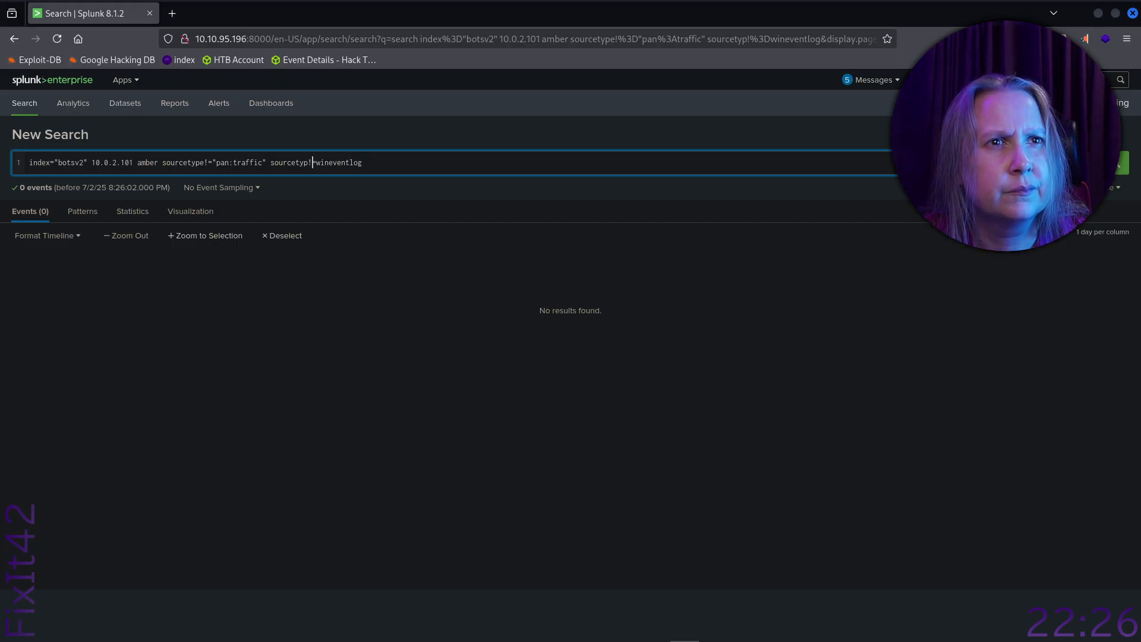
type("e")
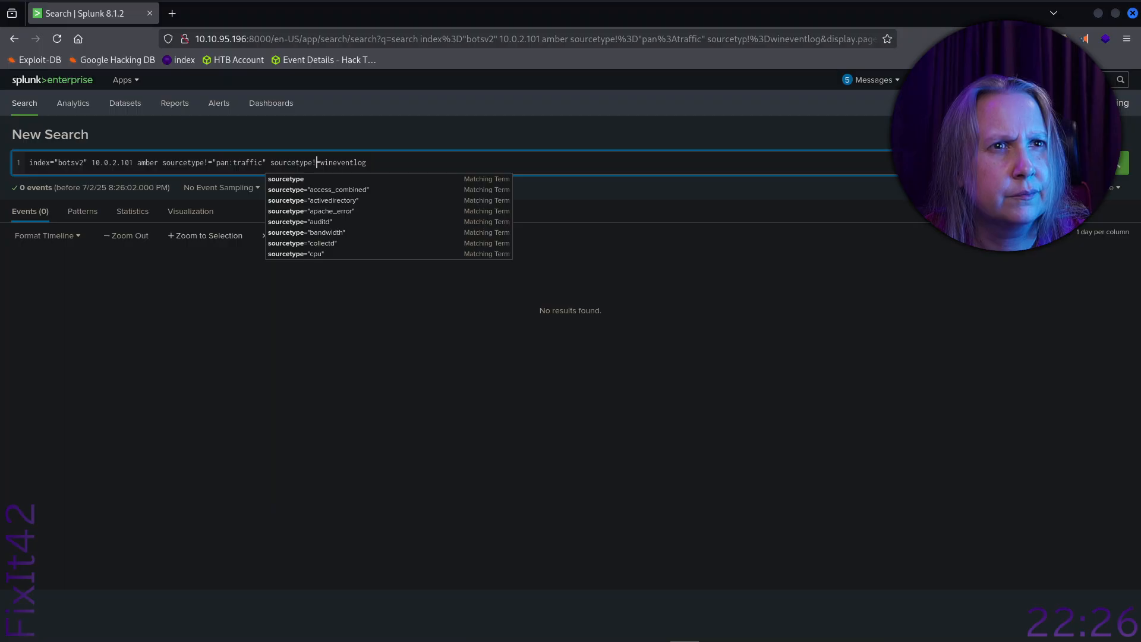
- Replace the second source type filter with the suggested sourcetype="wineventlog:application"
key("Delete")
key("Delete")
key("Delete")
key("Delete")
key("Delete")
key("Delete")
key("Delete")
key("Delete")
key("Delete")
key("Delete")
key("Delete")
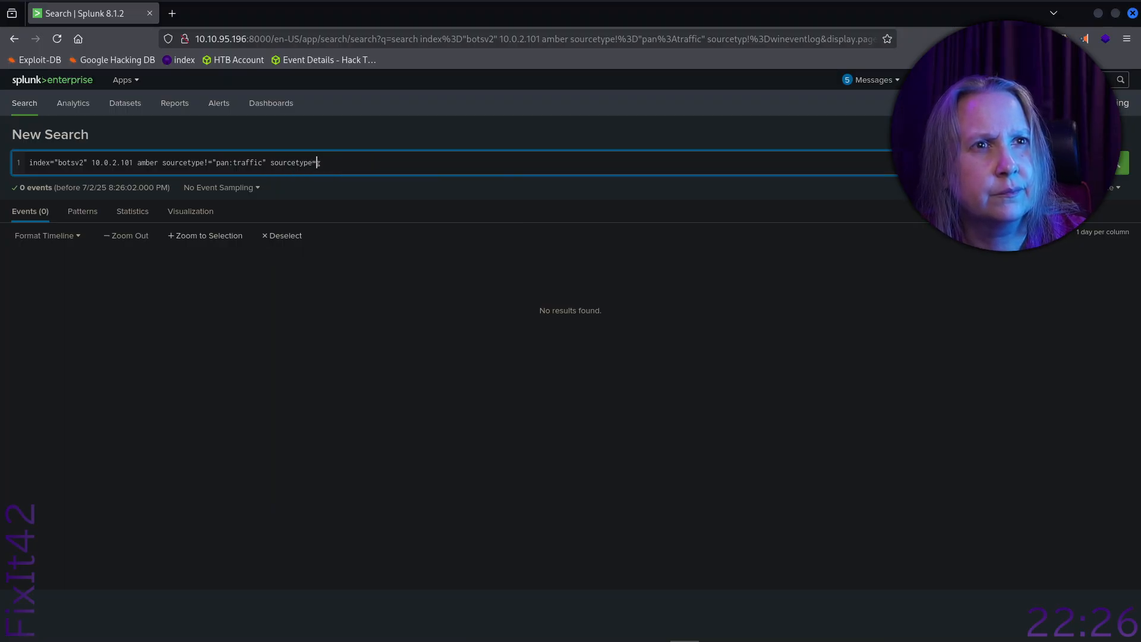
type("w")
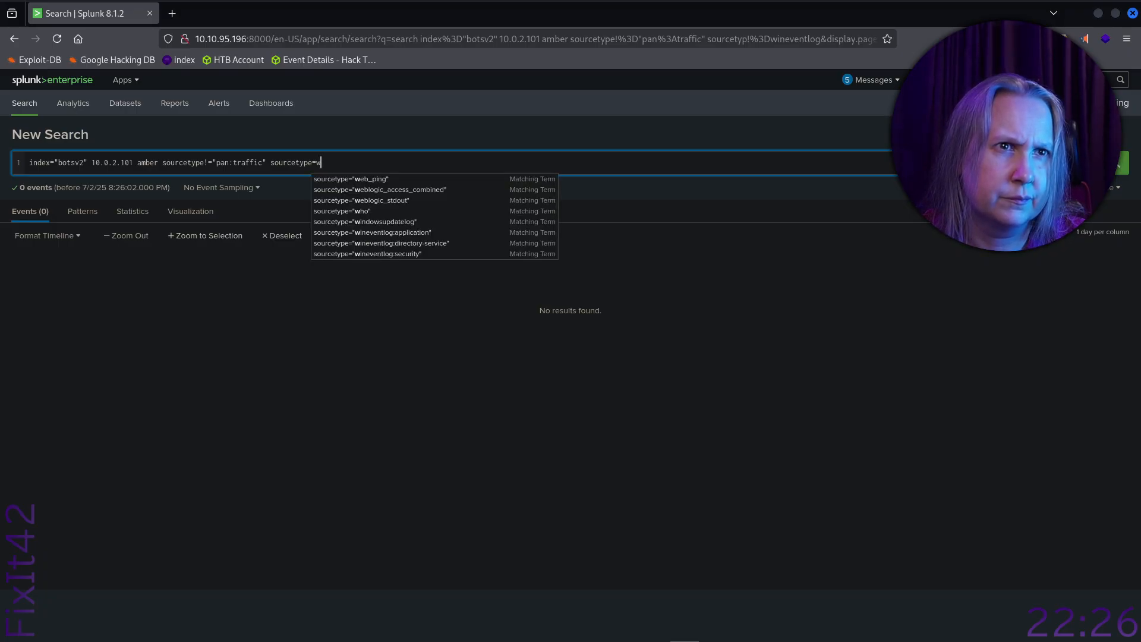
type("in")
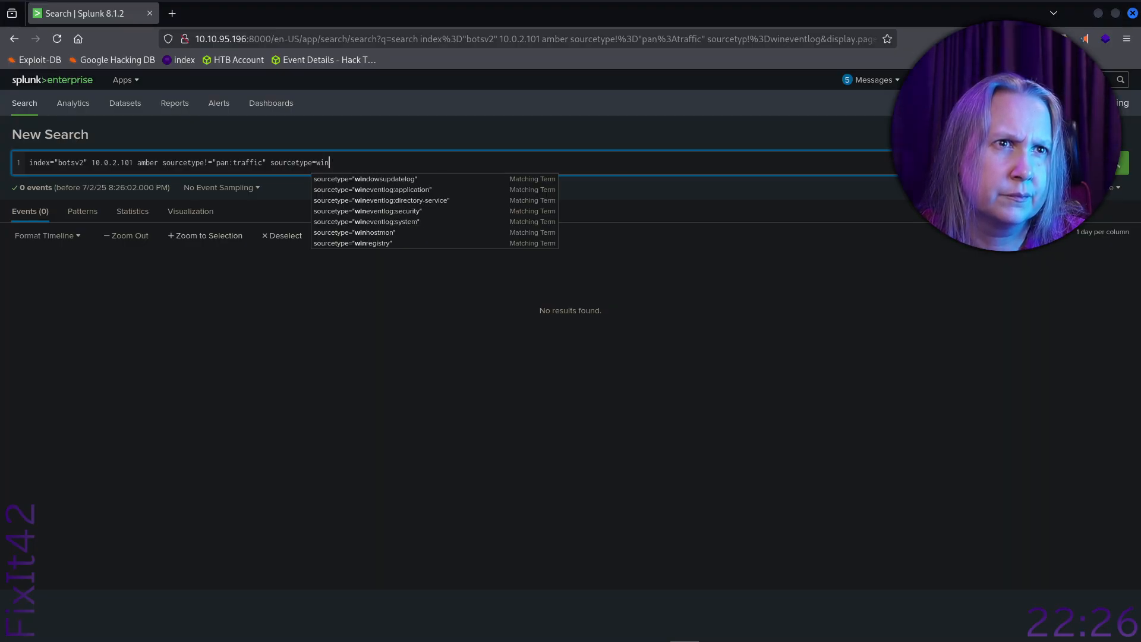
key("Down")
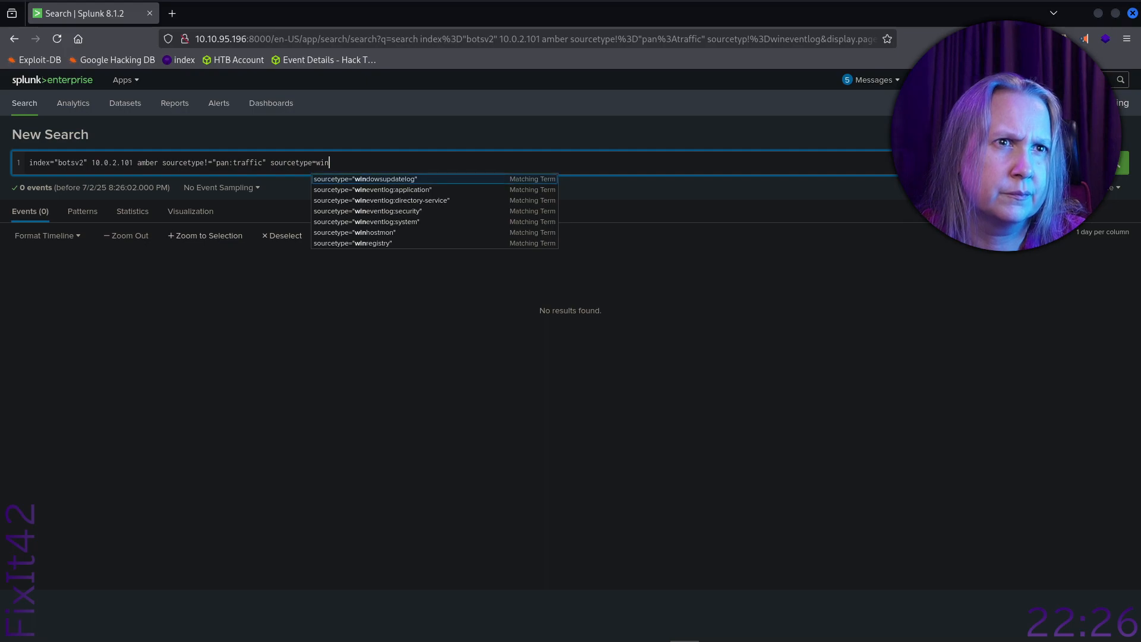
key("Down")
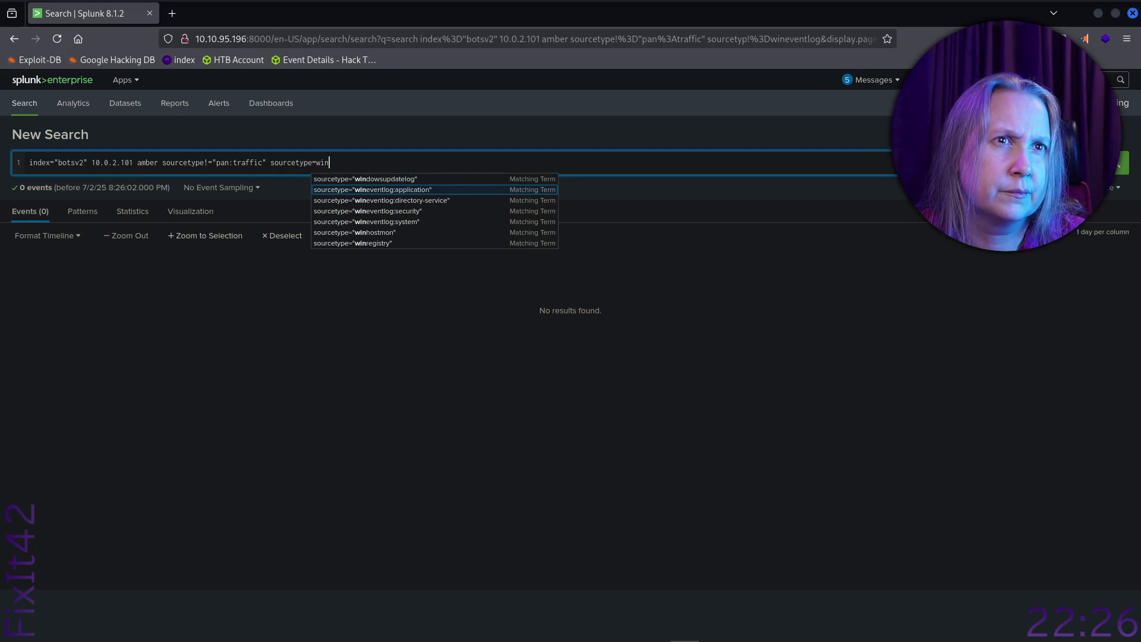
left_click(404, 190)
- Shorten the second filter's quoted value to wineventlog by removing the :application suffix
key("BackSpace")
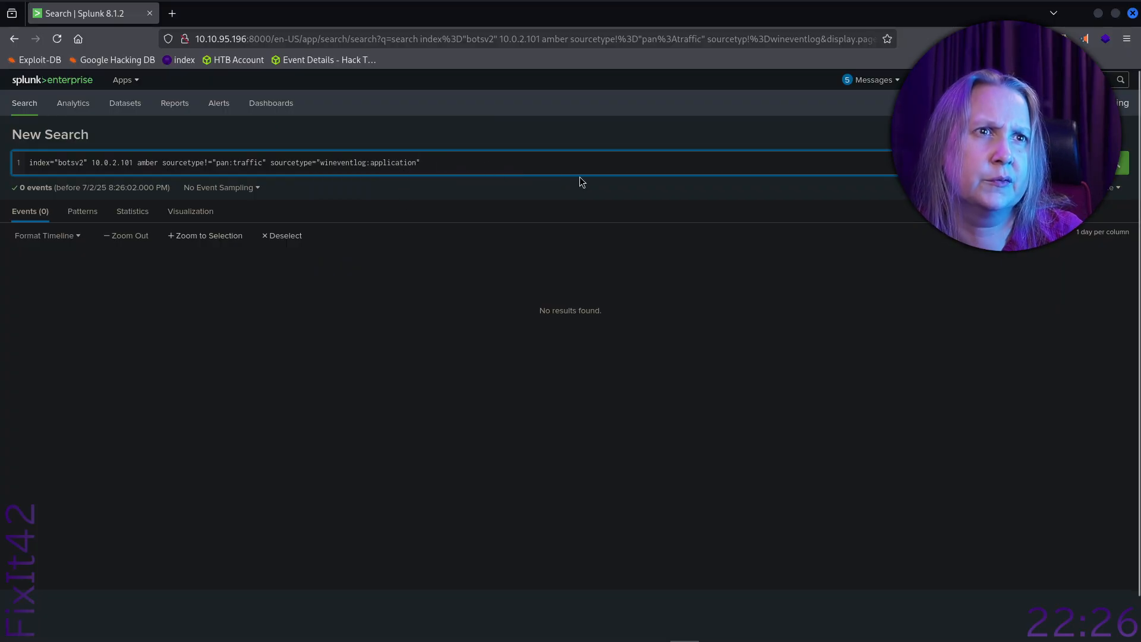
key("Left")
key("BackSpace")
key("BackSpace")
key("BackSpace")
key("BackSpace")
key("BackSpace")
key("BackSpace")
key("BackSpace")
key("BackSpace")
key("BackSpace")
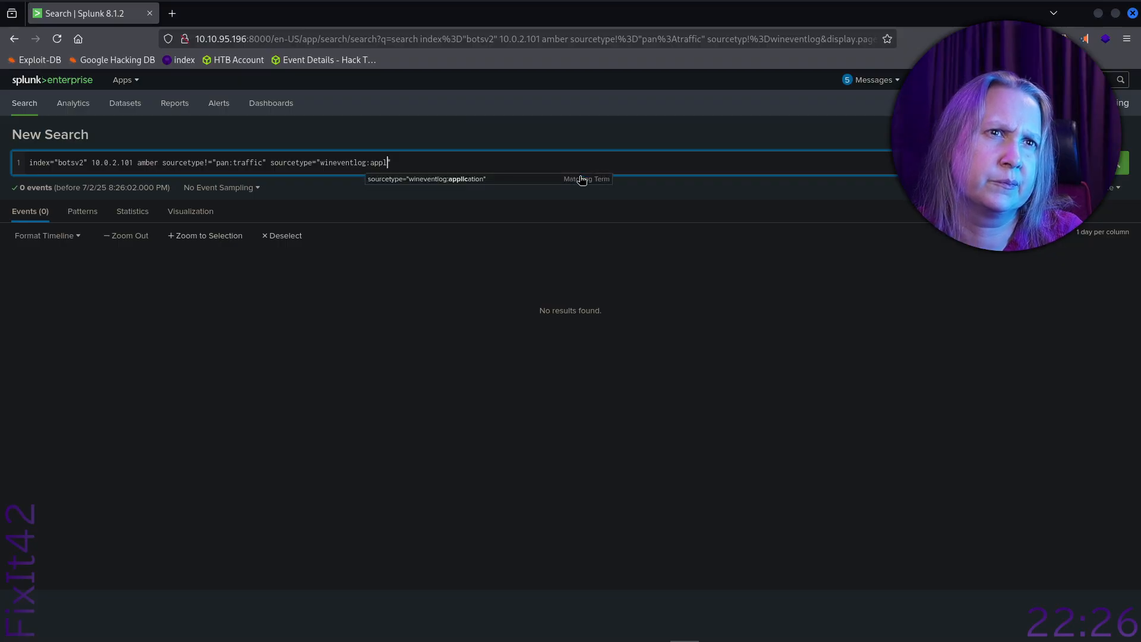
key("BackSpace")
key("BackSpace")
key("BackSpace")
- Change the second filter's operator to != so it excludes "wineventlog", and run the search
key("Left")
key("Left")
key("Left")
key("Left")
key("Left")
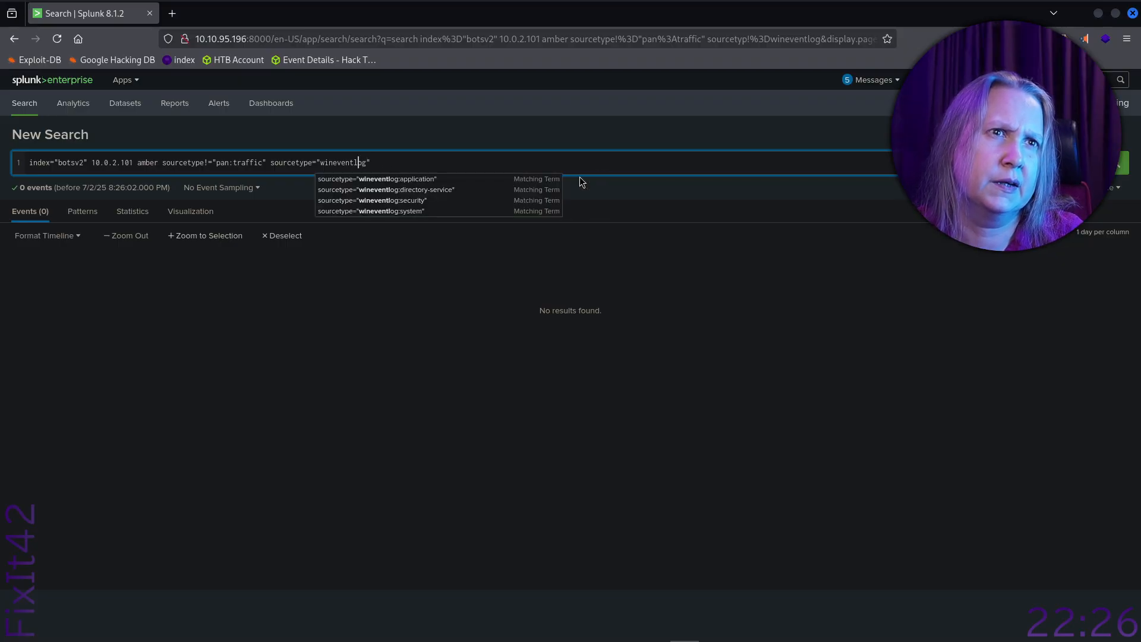
key("Left")
key("Left")
key("Left")
key("Left")
key("Left")
key("Left")
key("Left")
key("Left")
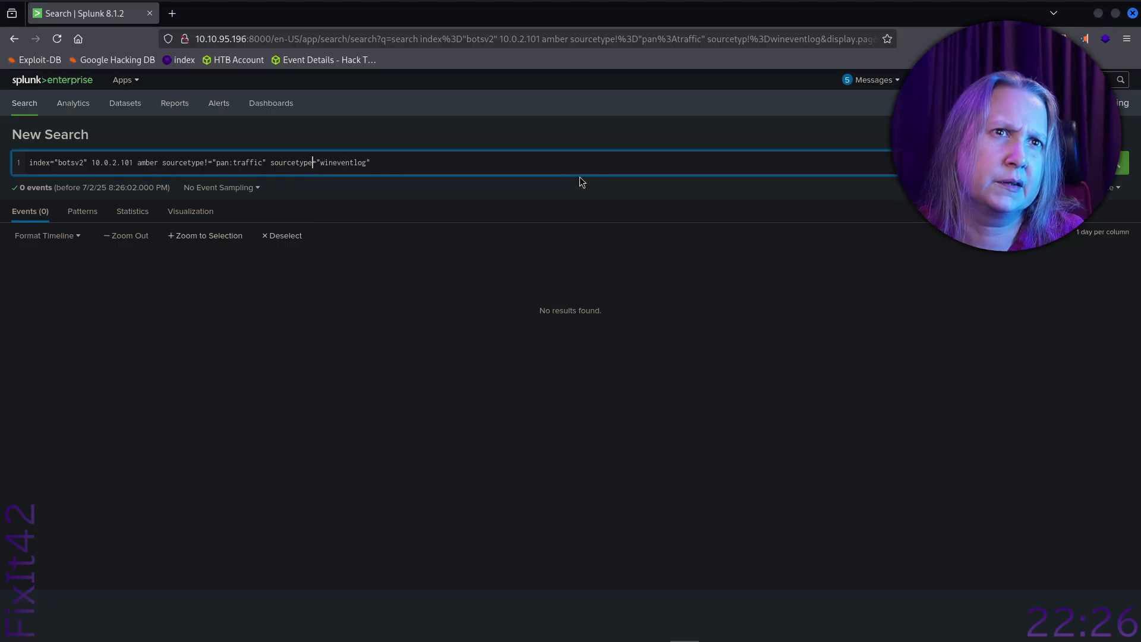
type("!")
type("!")
key("Return")
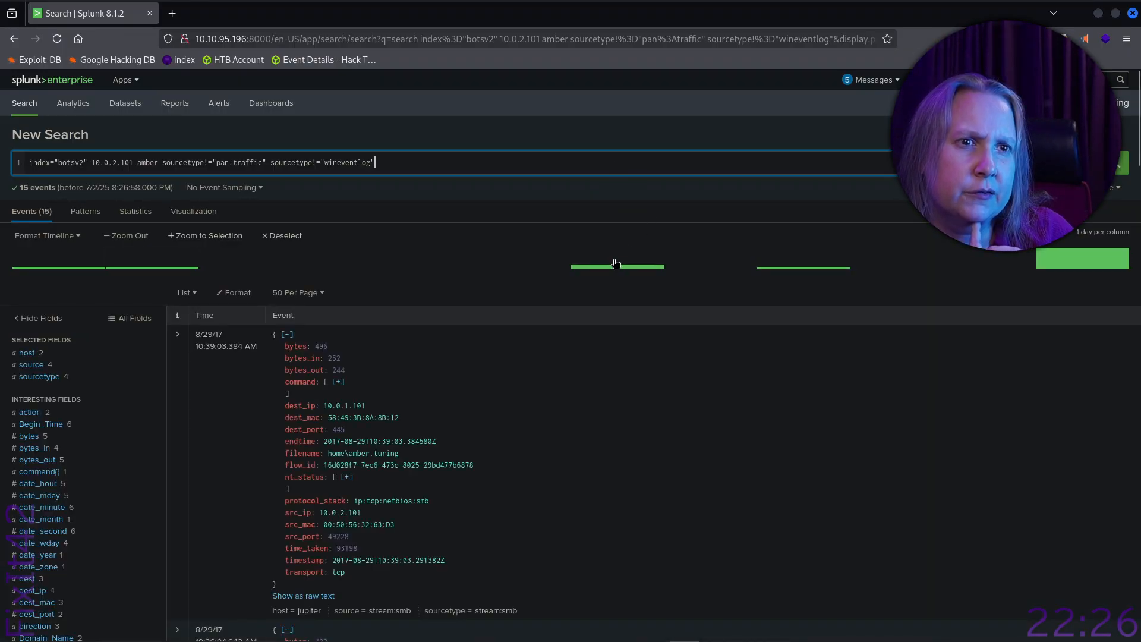
- Look through the filtered events for 10.0.2.101, examining the stream:smb and Symantec endpoint entries
scroll(571, 386, "down", 1)
scroll(571, 391, "down", 6)
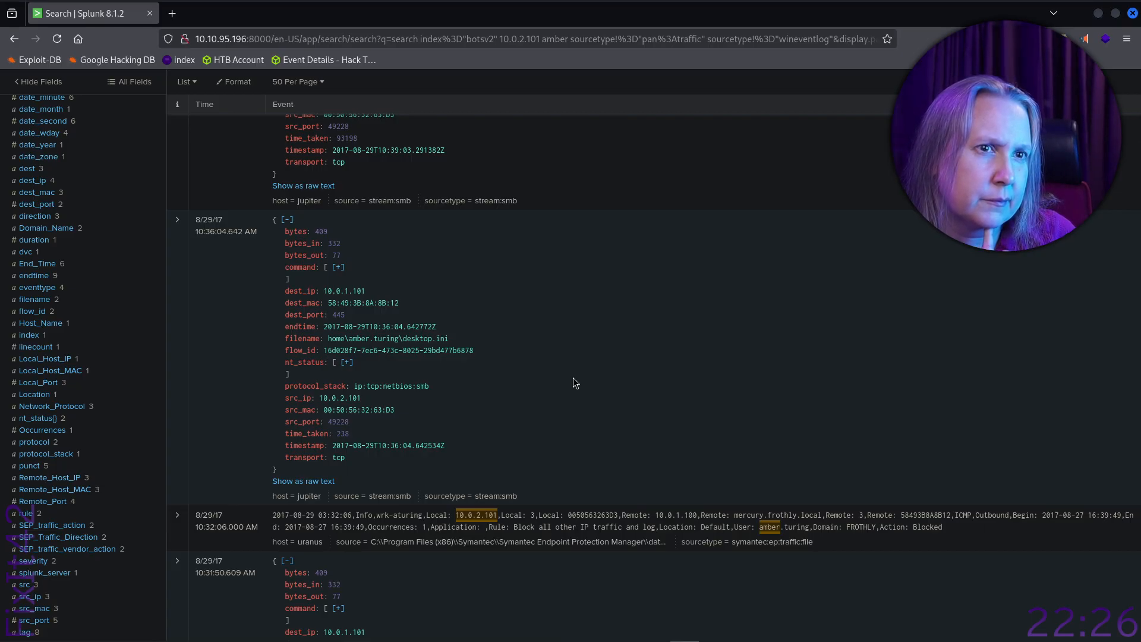
scroll(573, 377, "down", 10)
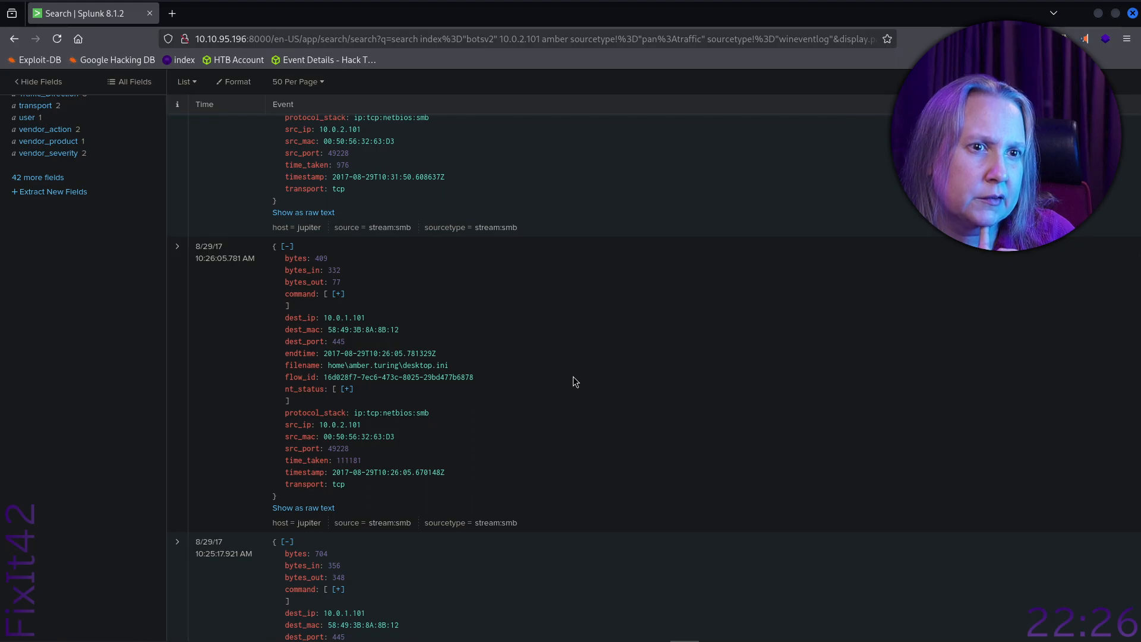
scroll(572, 377, "down", 9)
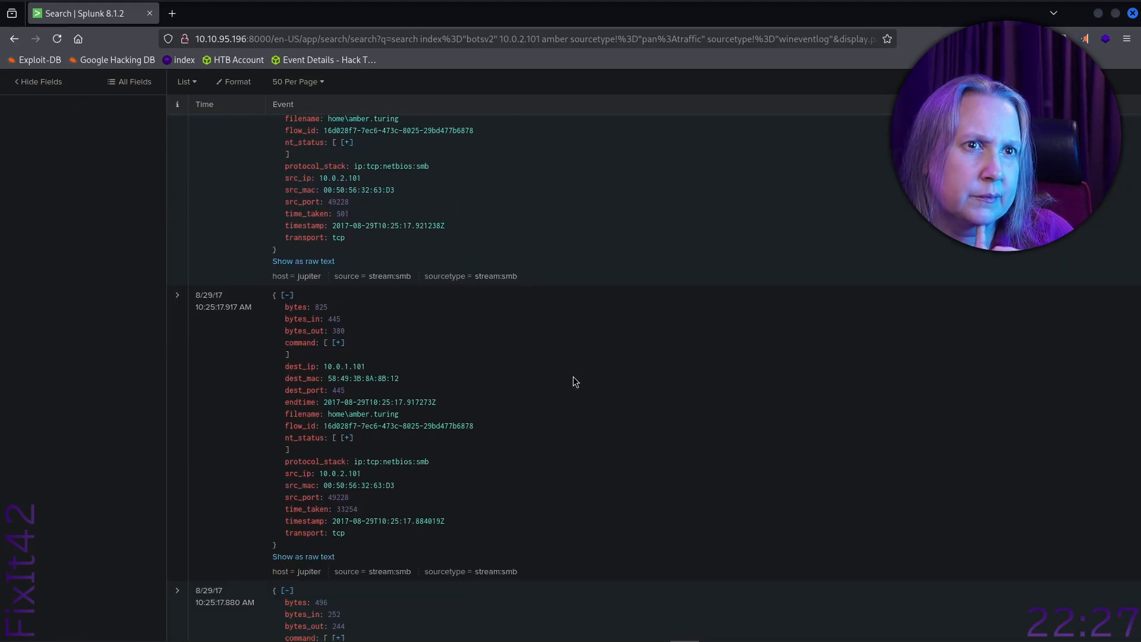
scroll(573, 381, "down", 9)
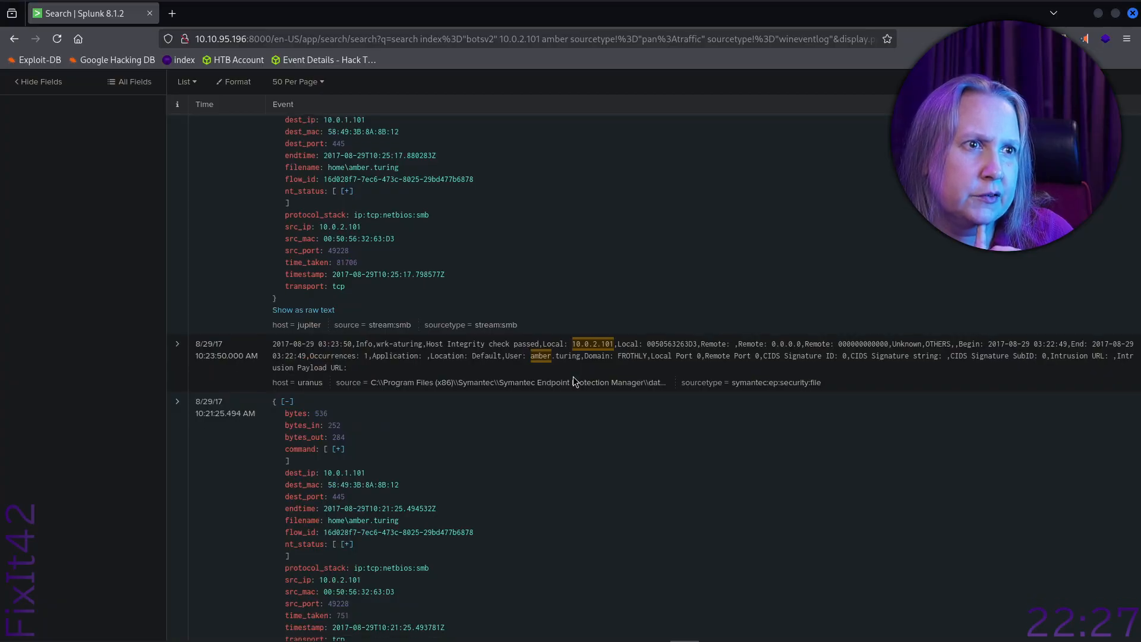
scroll(573, 377, "down", 1)
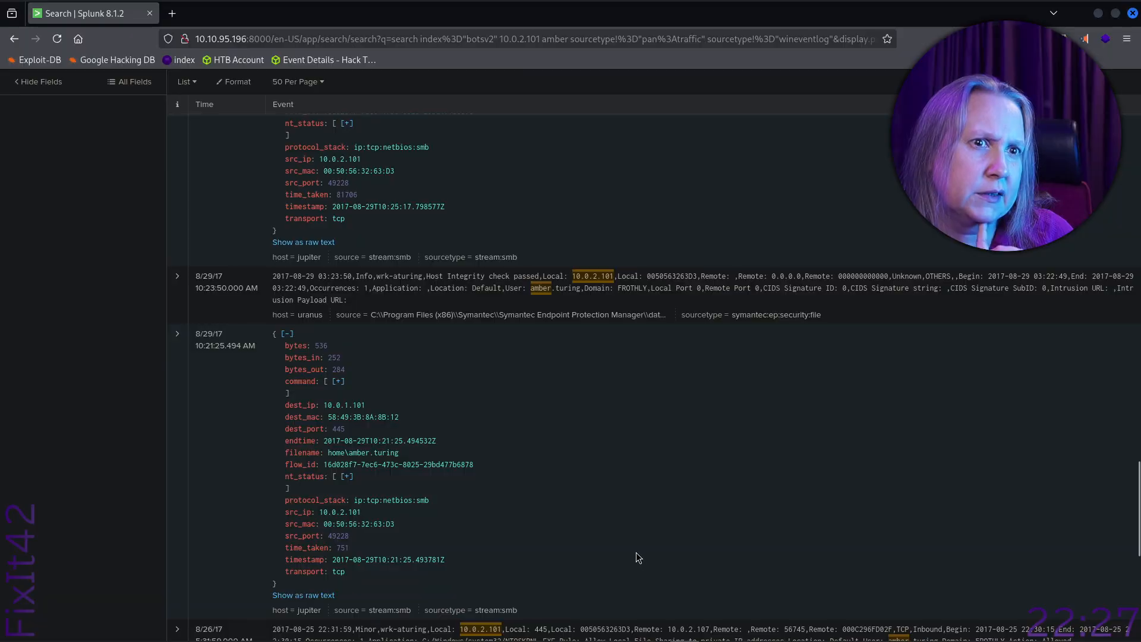
scroll(636, 554, "down", 1)
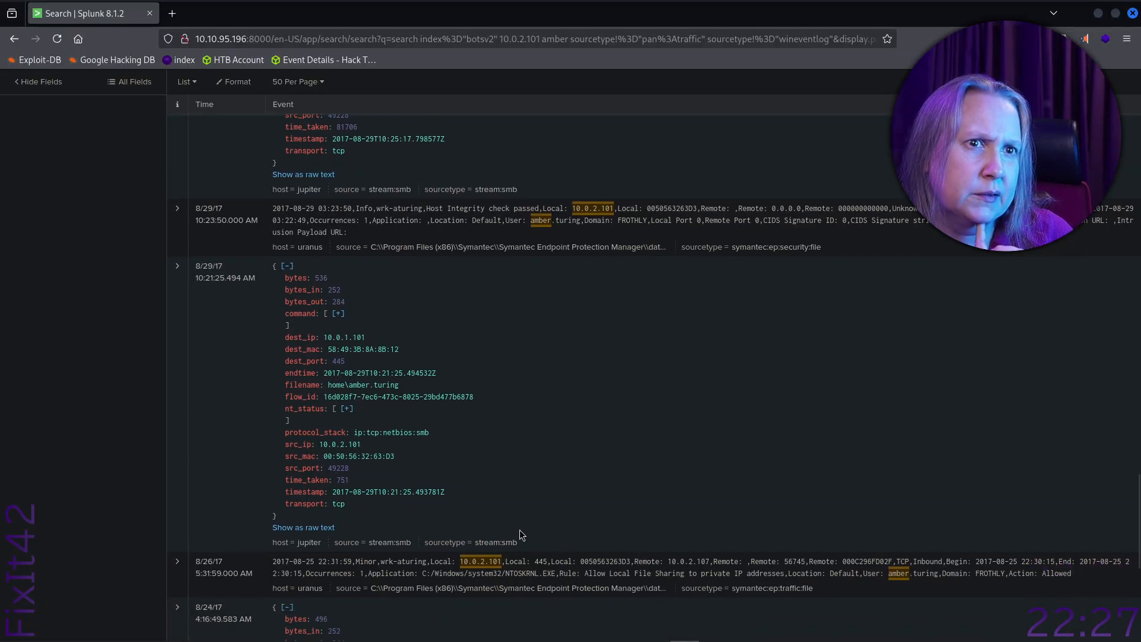
scroll(619, 445, "down", 6)
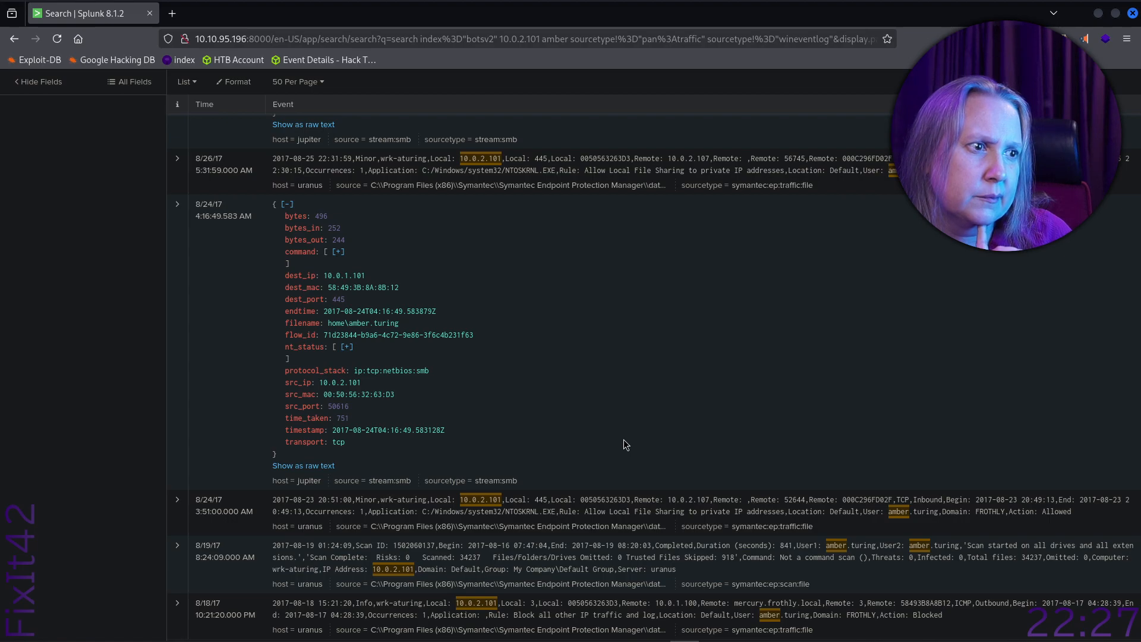
scroll(624, 444, "up", 6)
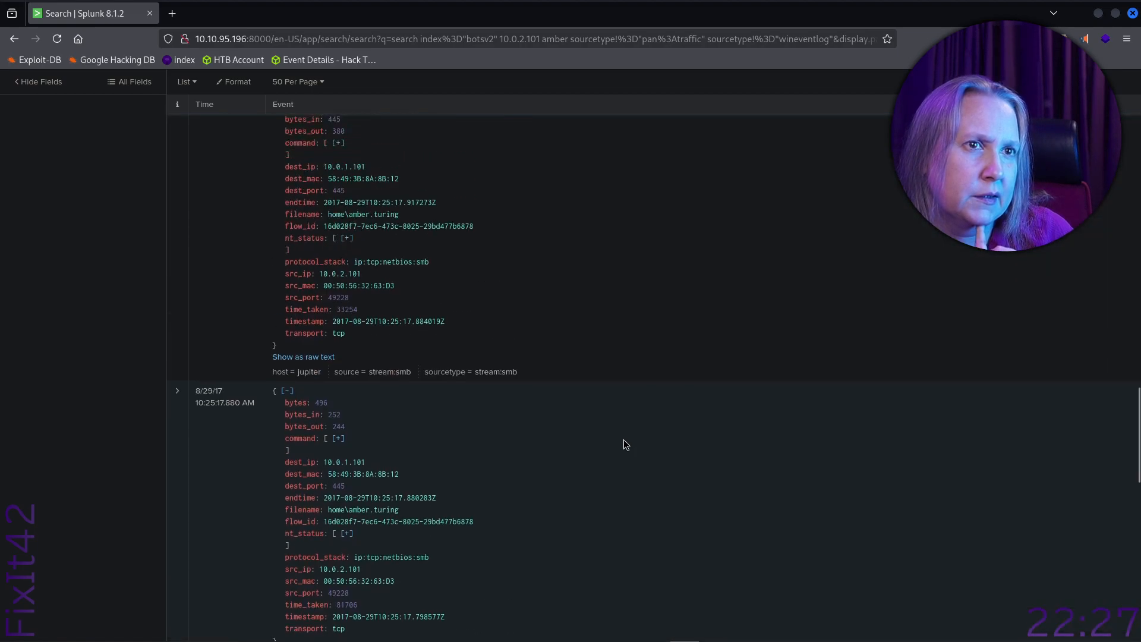
scroll(624, 440, "up", 8)
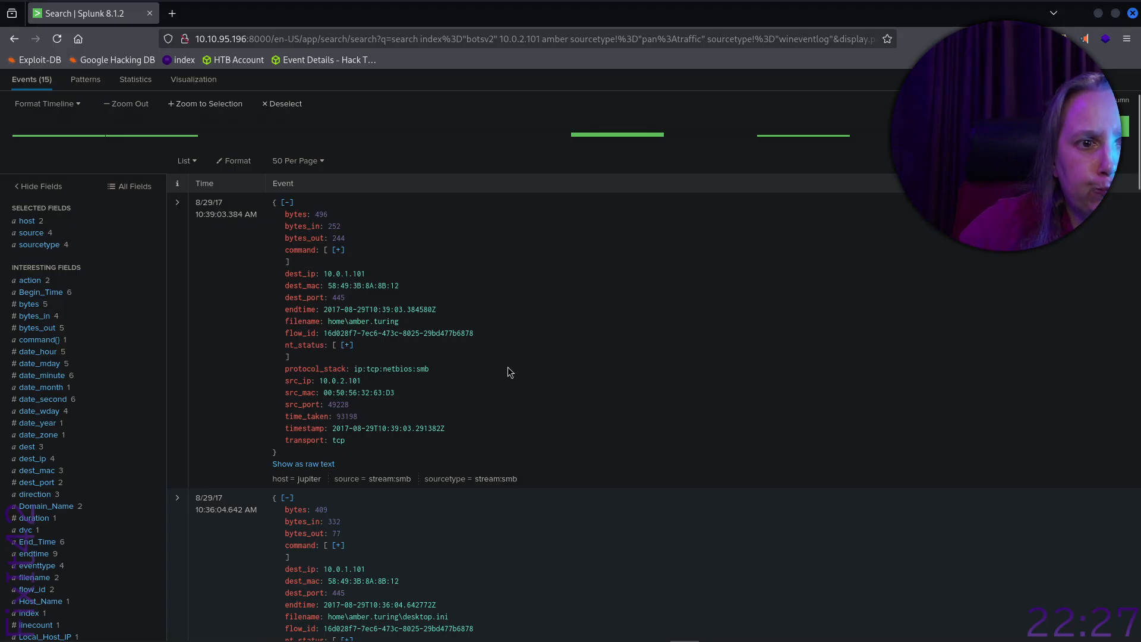
- Check the newest SMB event as raw text, restore its syntax highlighting, and look over the older events again
left_click(330, 463)
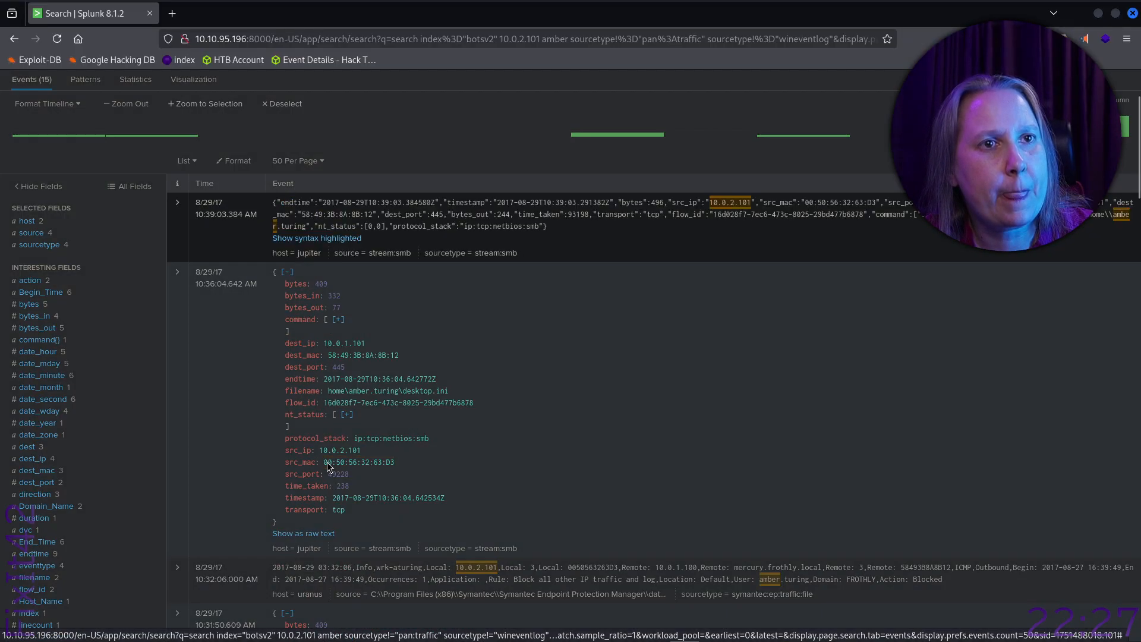
left_click(344, 239)
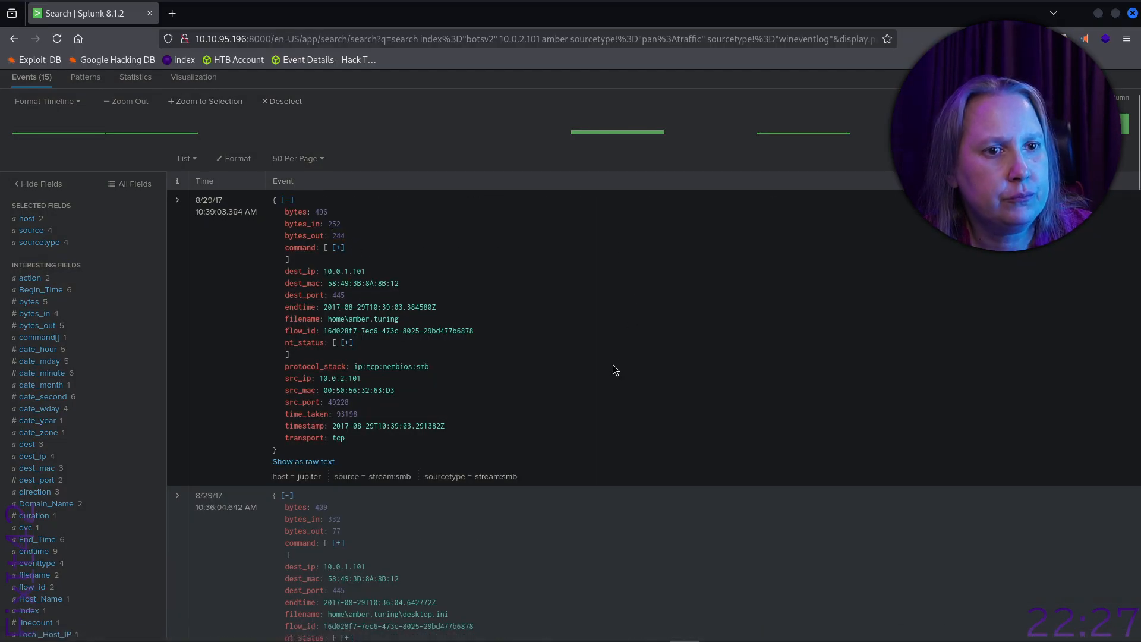
scroll(614, 370, "down", 8)
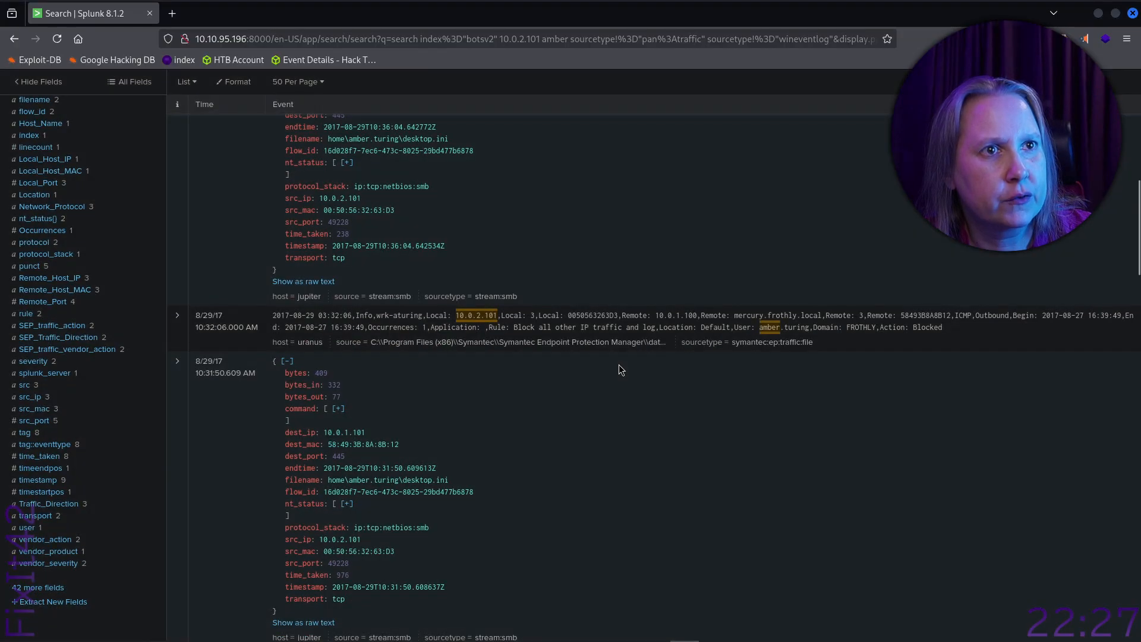
scroll(619, 364, "down", 10)
scroll(619, 366, "down", 15)
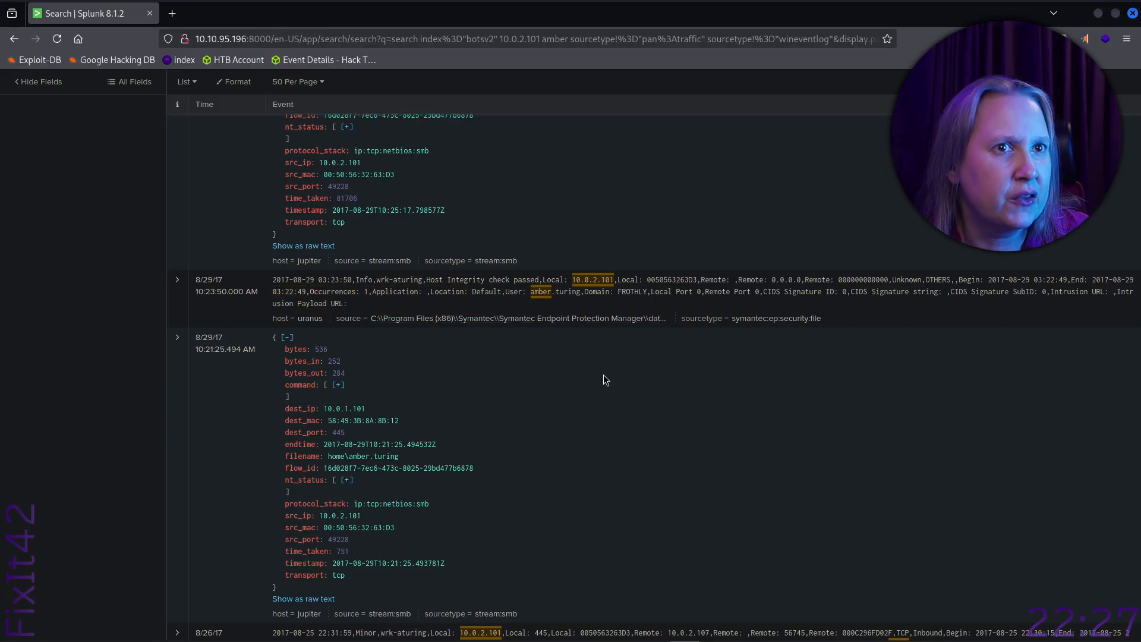
scroll(586, 384, "up", 15)
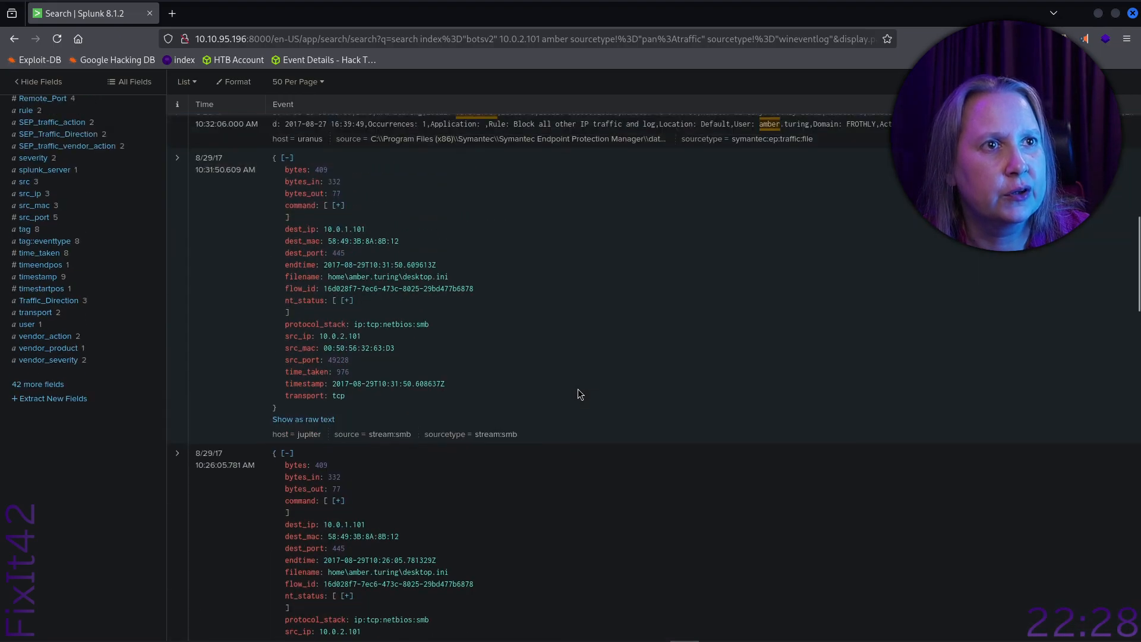
scroll(579, 393, "up", 10)
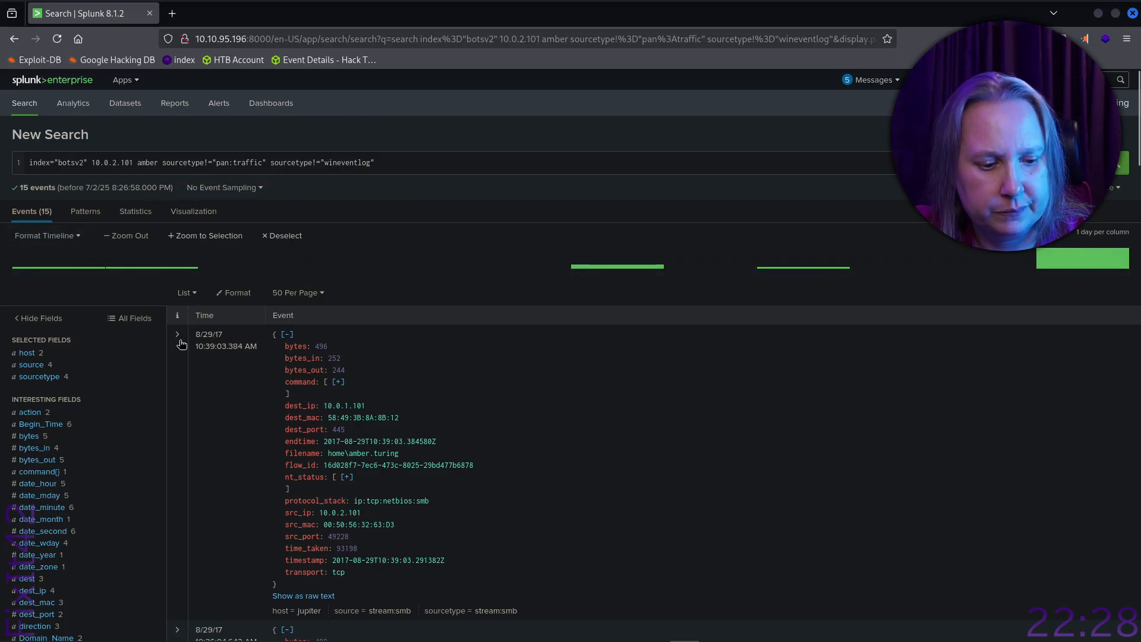
- Switch to the TryHackMe room to reread the hints on the CEO's name and email traffic, and return to Splunk
key("alt+Tab")
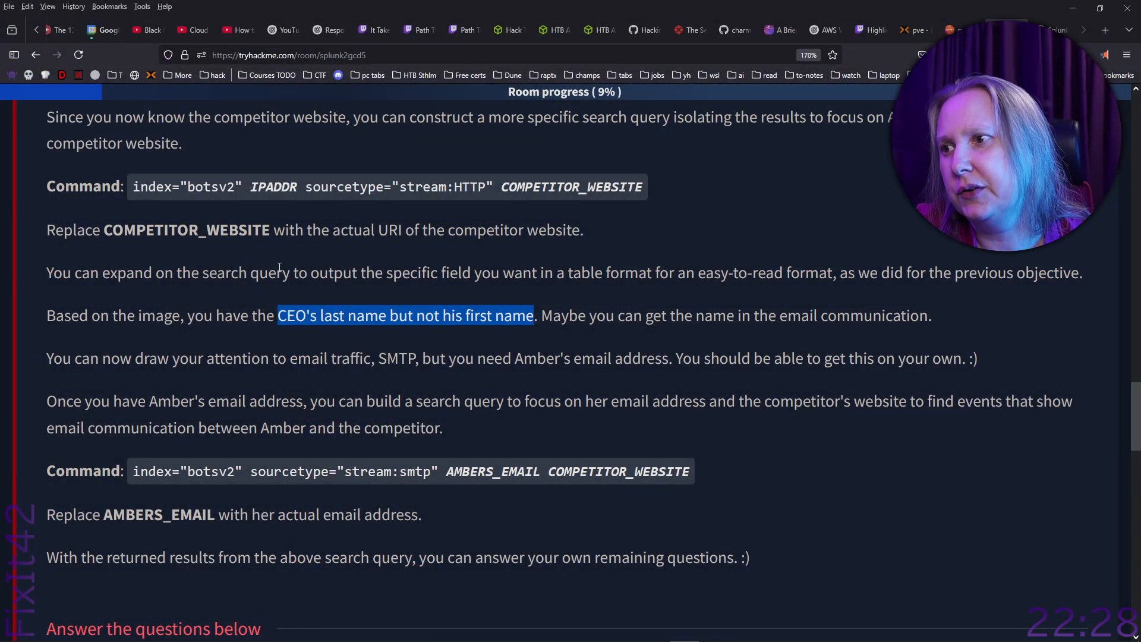
left_click(192, 330)
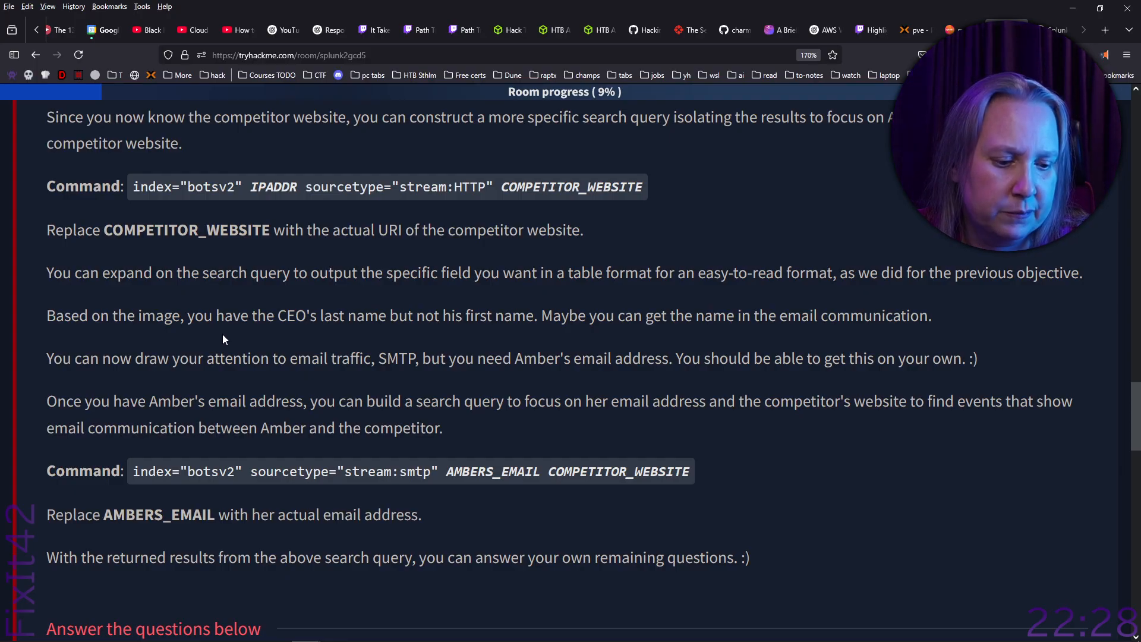
key("alt+Tab")
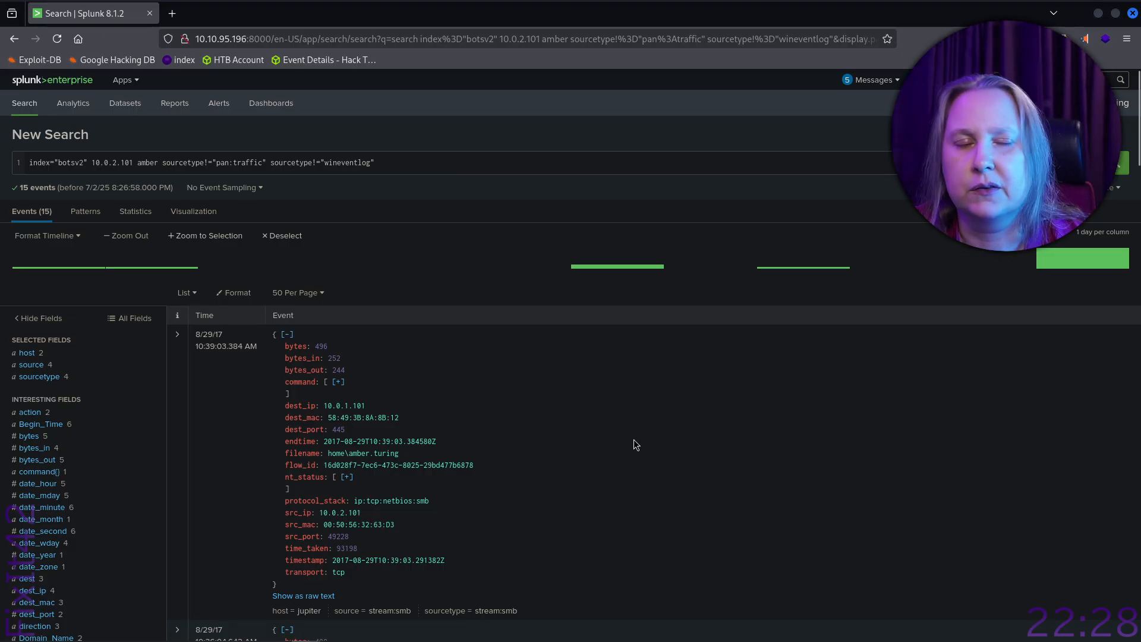
- Examine the filtered SMB and Symantec entries once more for clues to the employee's email address
scroll(636, 443, "down", 7)
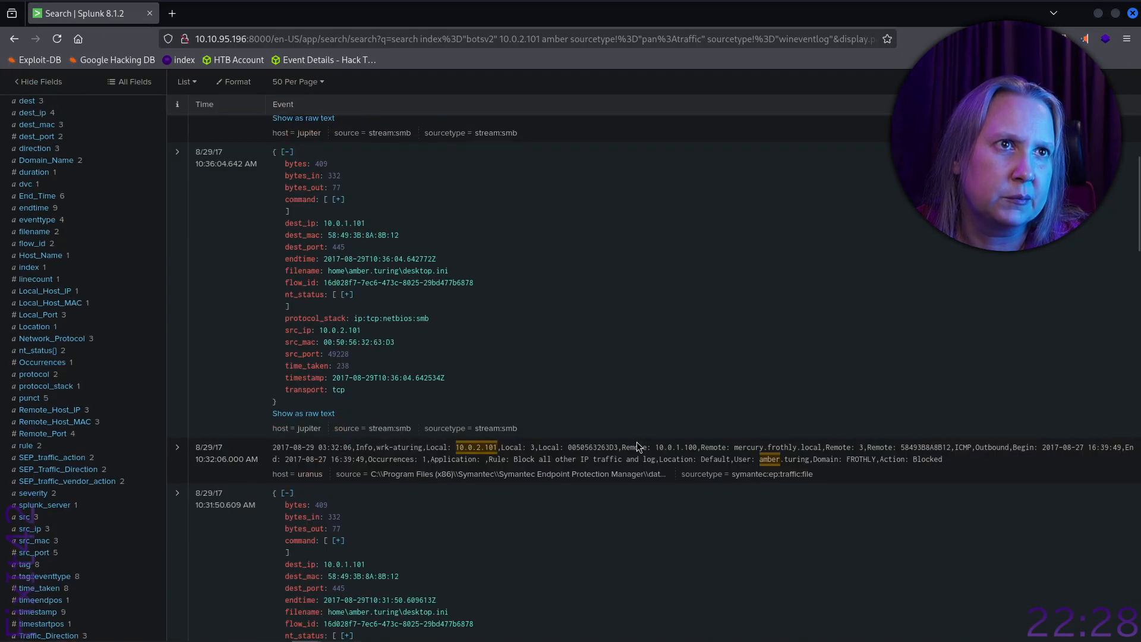
scroll(637, 446, "down", 4)
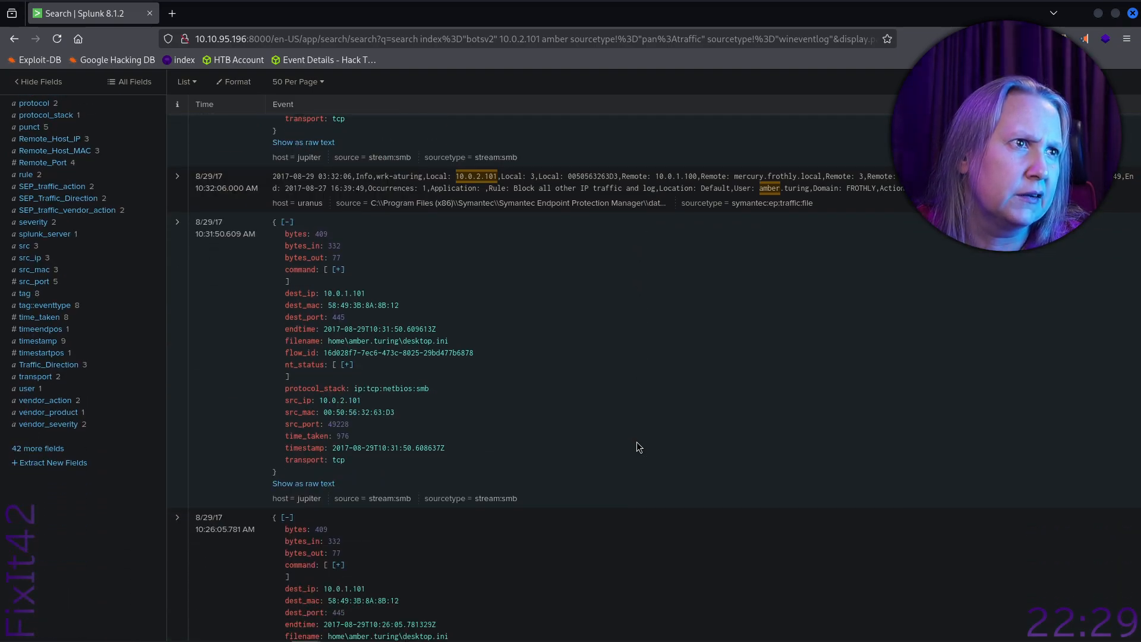
scroll(637, 447, "down", 7)
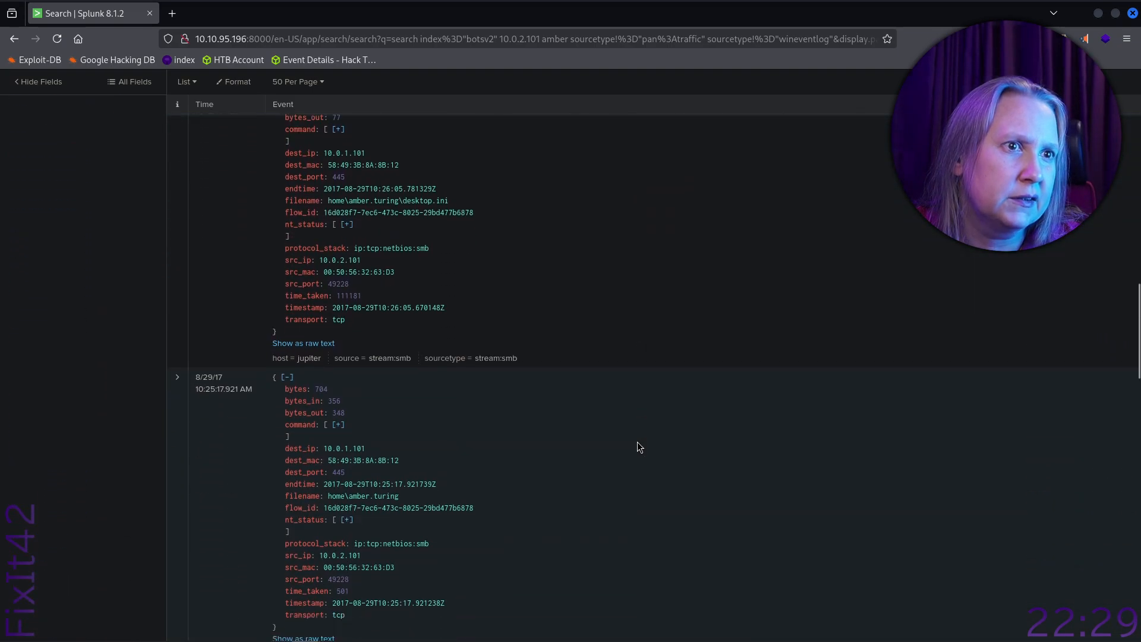
scroll(637, 447, "down", 8)
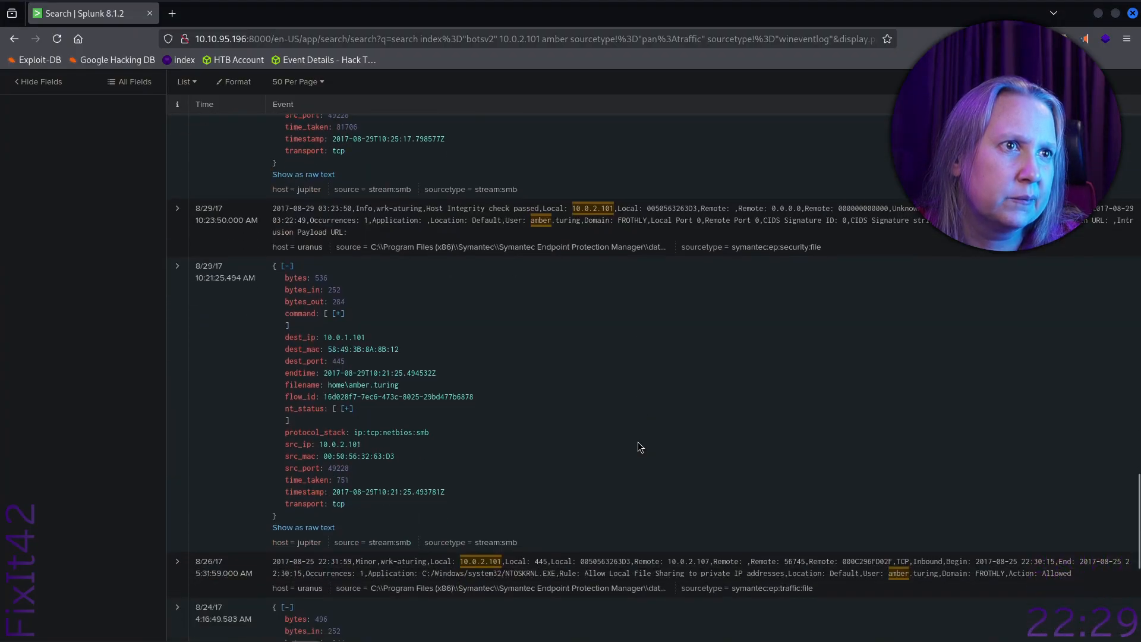
scroll(638, 443, "down", 7)
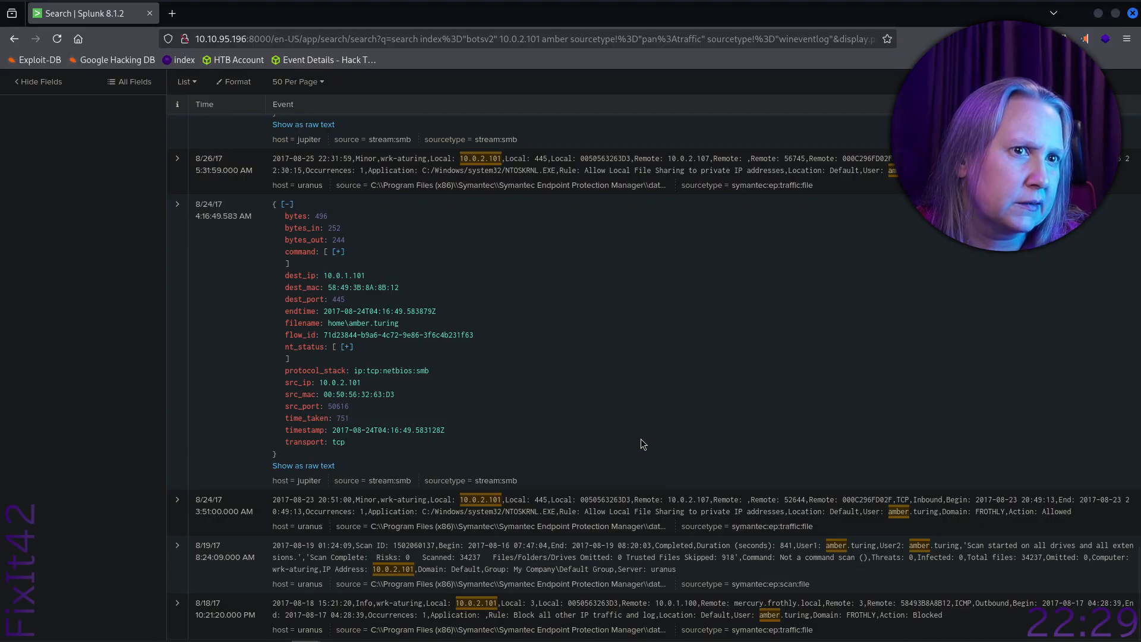
scroll(641, 438, "up", 1)
scroll(641, 439, "up", 15)
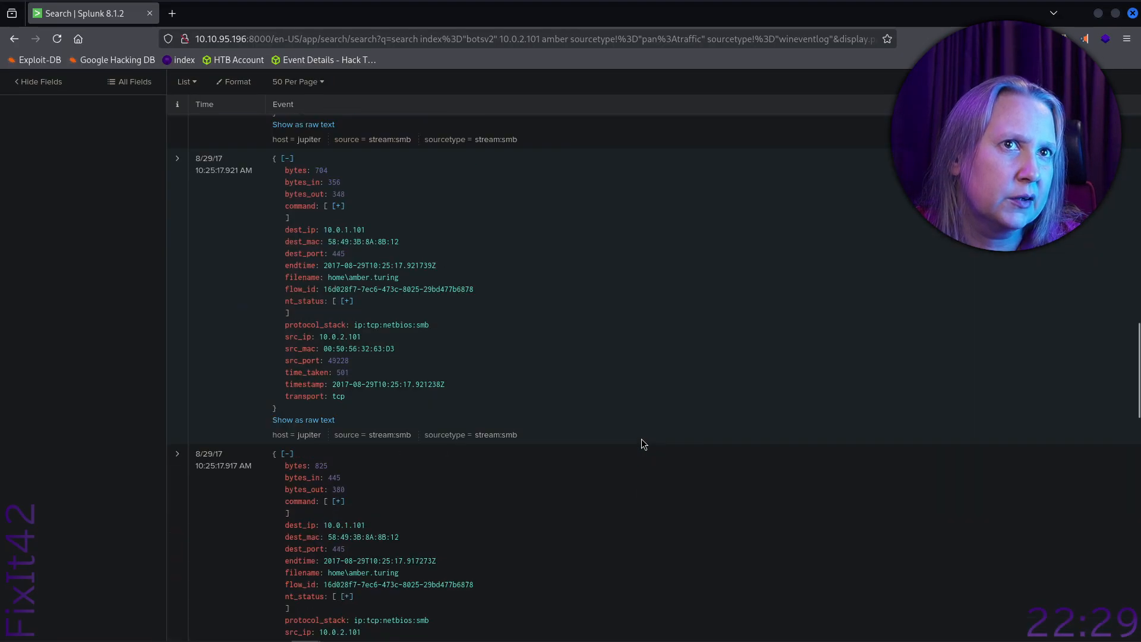
scroll(643, 440, "up", 2)
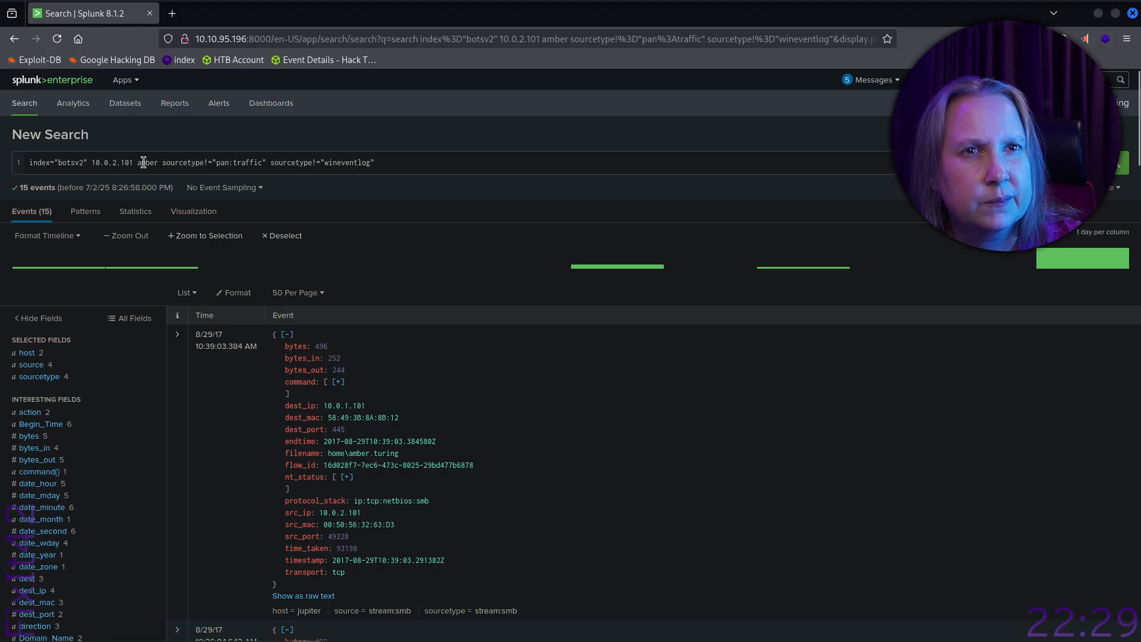
- Remove the wineventlog sourcetype exclusion from the search query
left_click_drag(412, 164, 162, 164)
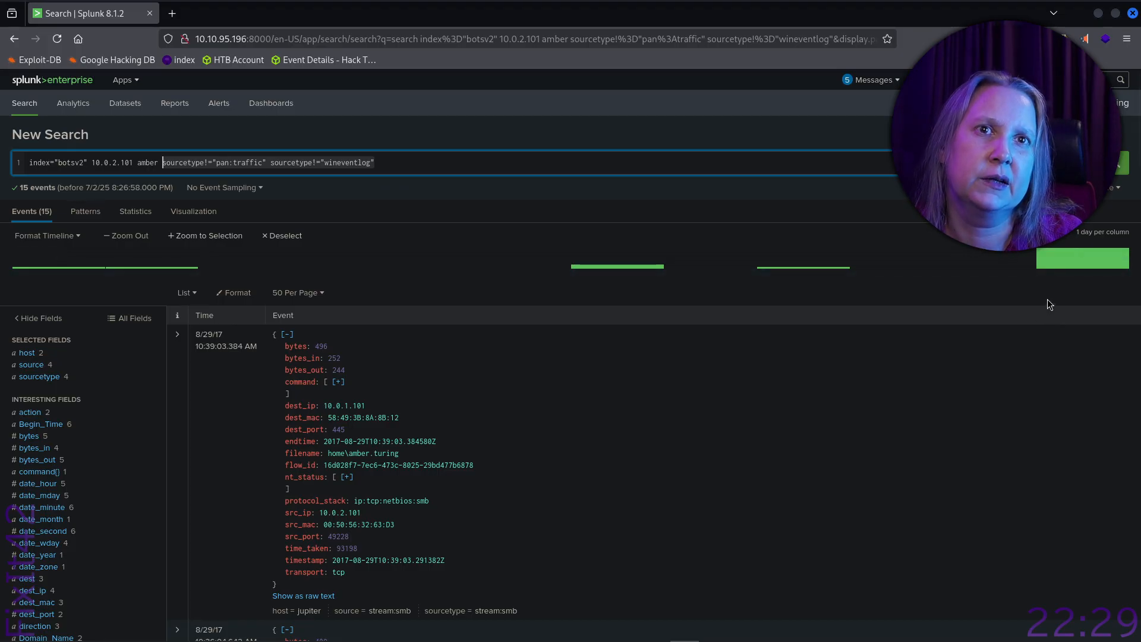
key("ctrl+shift+Right")
key("ctrl+shift+Right")
key("ctrl+shift+Right")
key("ctrl+shift+Right")
key("ctrl+shift+Right")
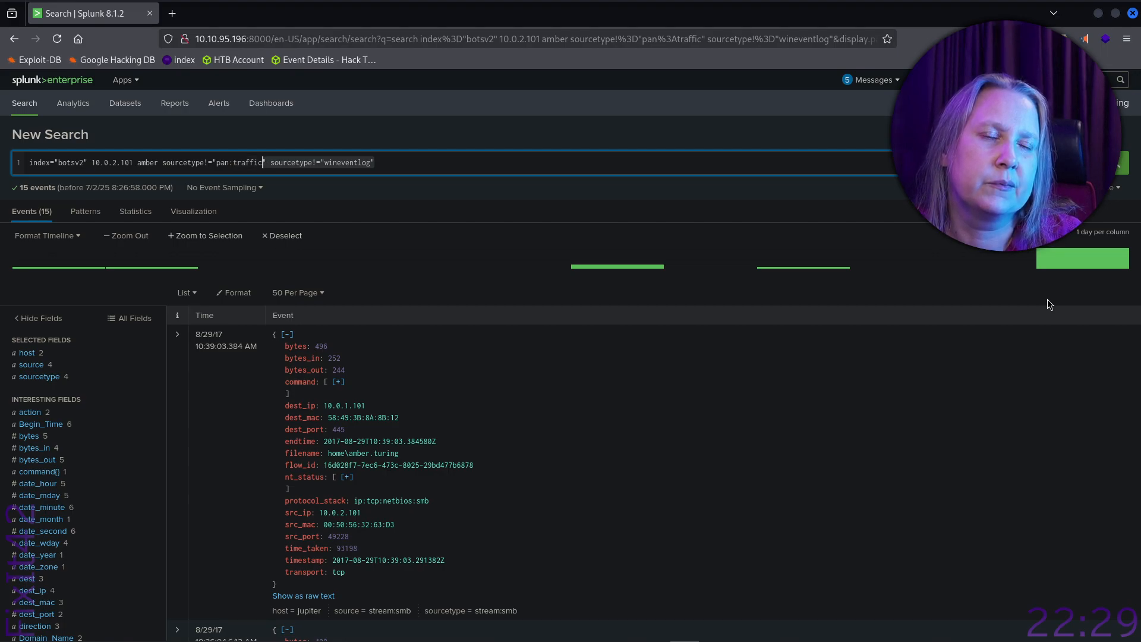
key("shift+Right")
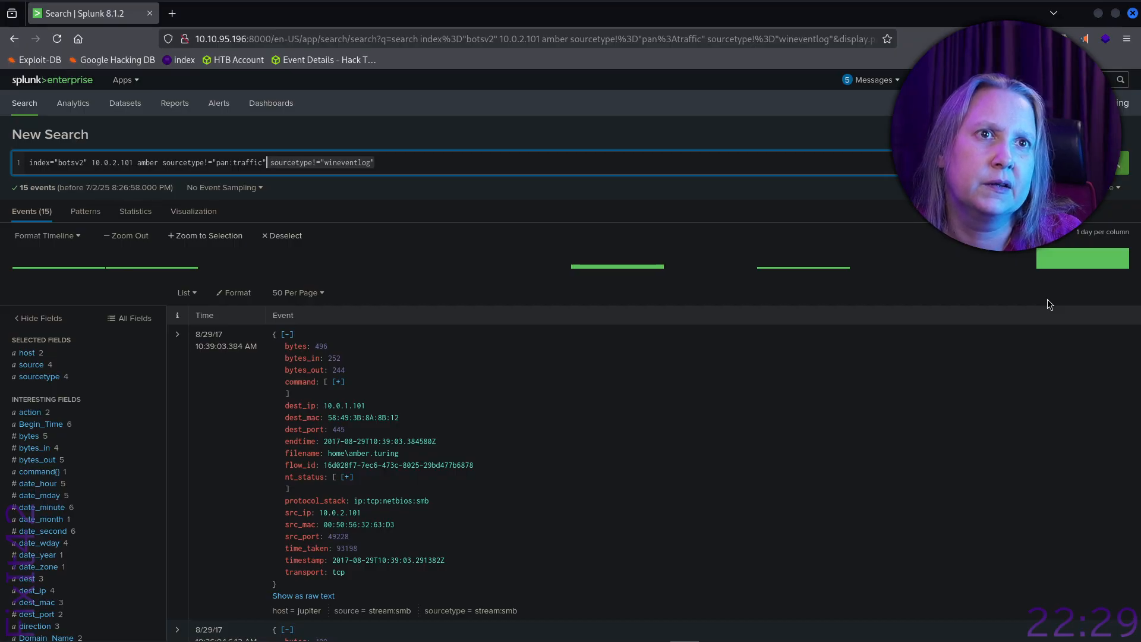
key("BackSpace")
- Turn the remaining sourcetype exclusion in the query into a positive match by removing its negation
key("Left")
key("Left")
key("Left")
key("Left")
key("Left")
key("Left")
key("Left")
key("Left")
key("Left")
key("Left")
key("Left")
key("Left")
key("Left")
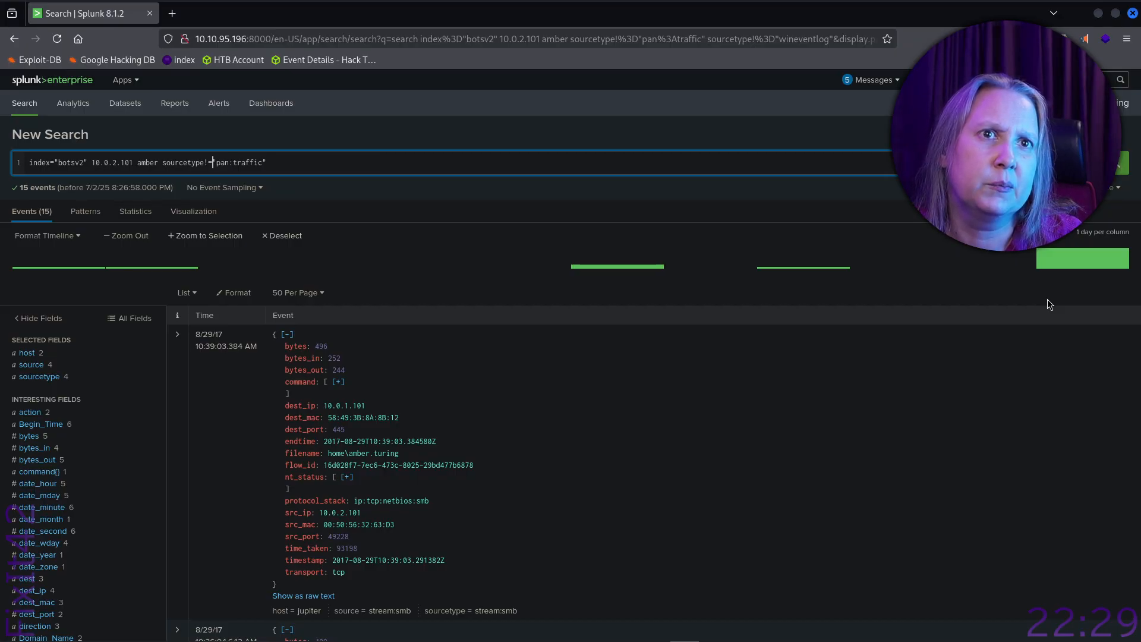
key("Left")
key("BackSpace")
- Replace the pan:traffic value with stream:smtp as the sourcetype filter and run the search
key("End")
key("BackSpace")
key("BackSpace")
key("BackSpace")
key("BackSpace")
key("BackSpace")
key("BackSpace")
key("BackSpace")
key("BackSpace")
key("BackSpace")
key("BackSpace")
key("BackSpace")
key("BackSpace")
type("stre")
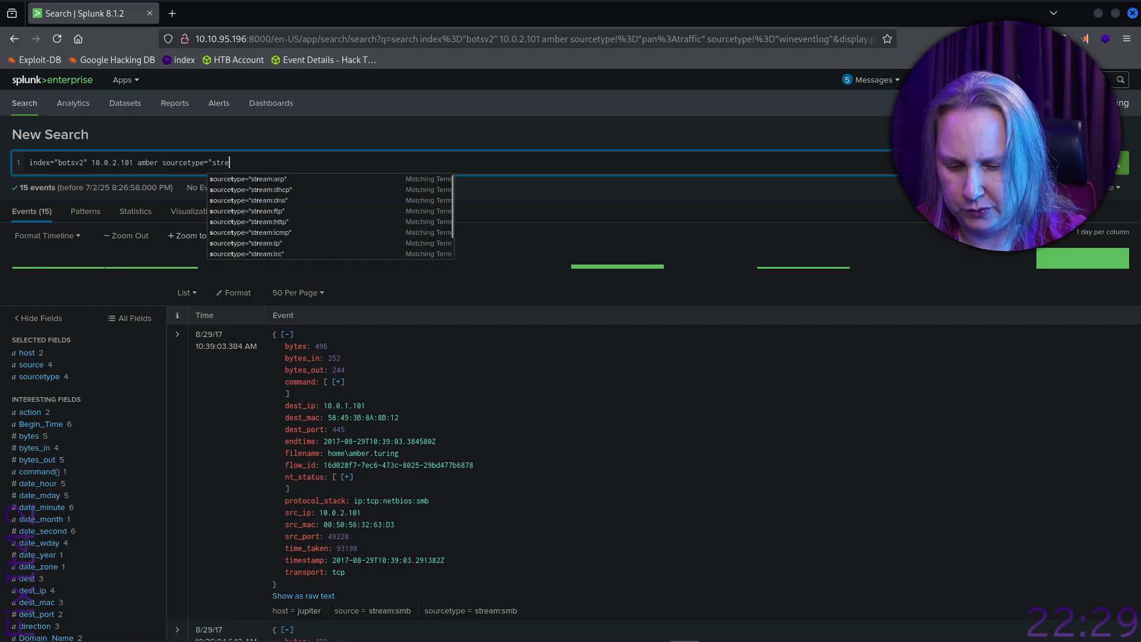
type("arm")
key("BackSpace")
key("BackSpace")
key("BackSpace")
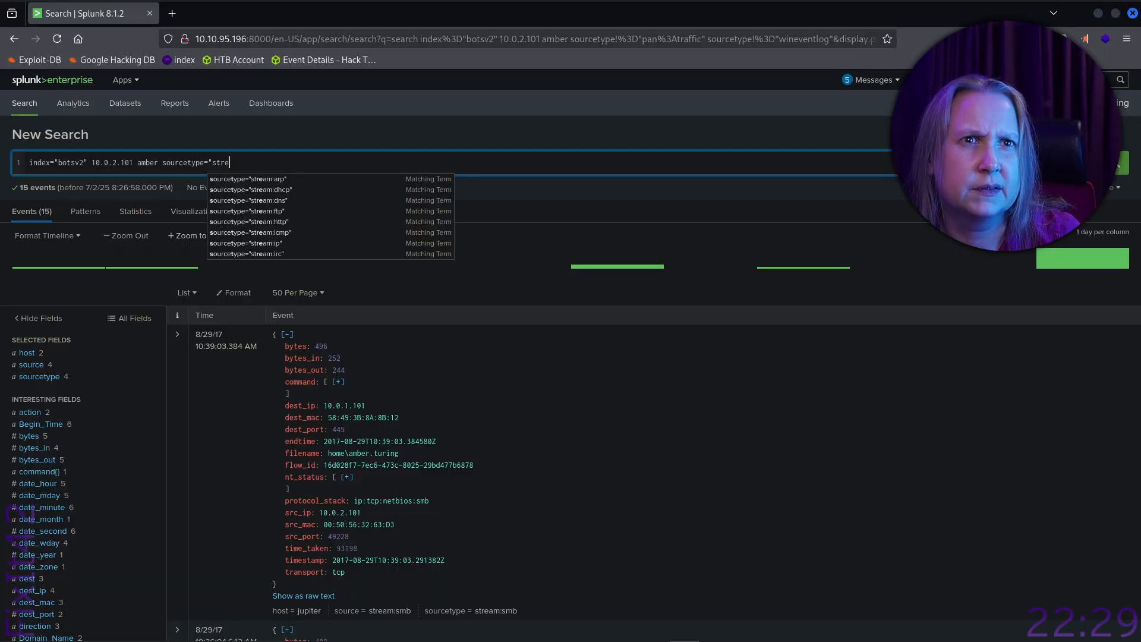
type("am")
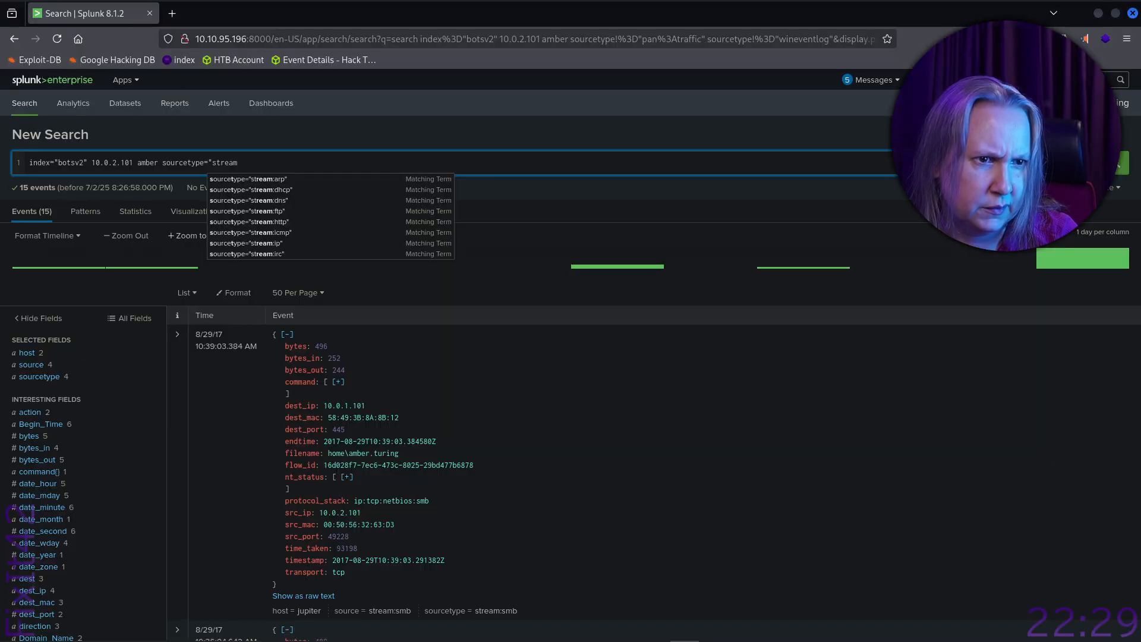
type(".")
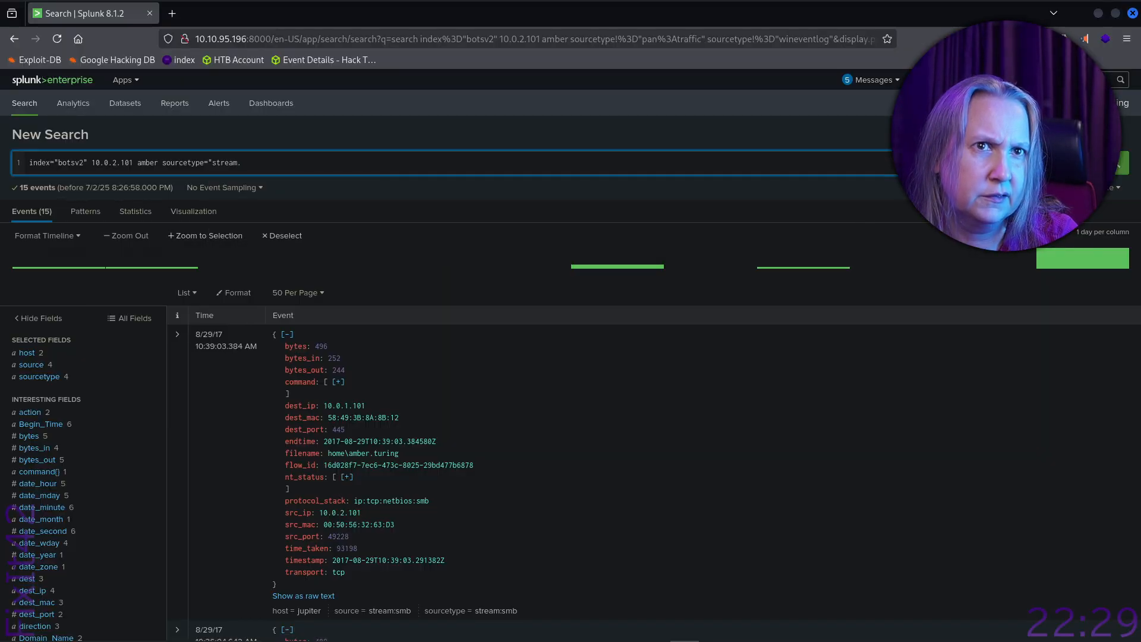
key("BackSpace")
type(":s")
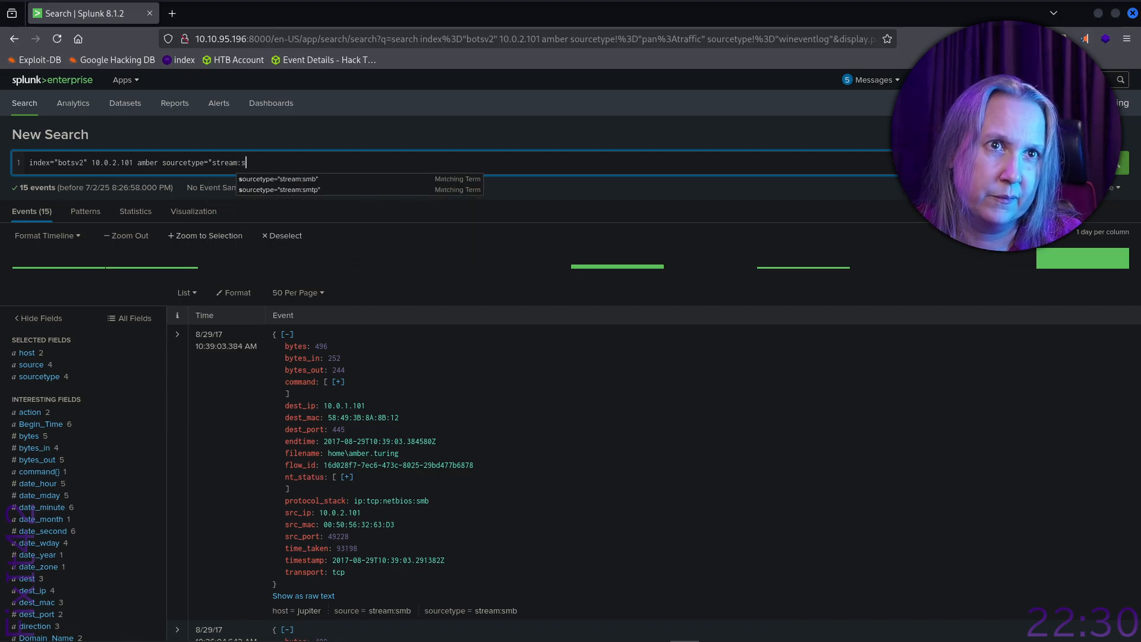
key("Down")
key("Down")
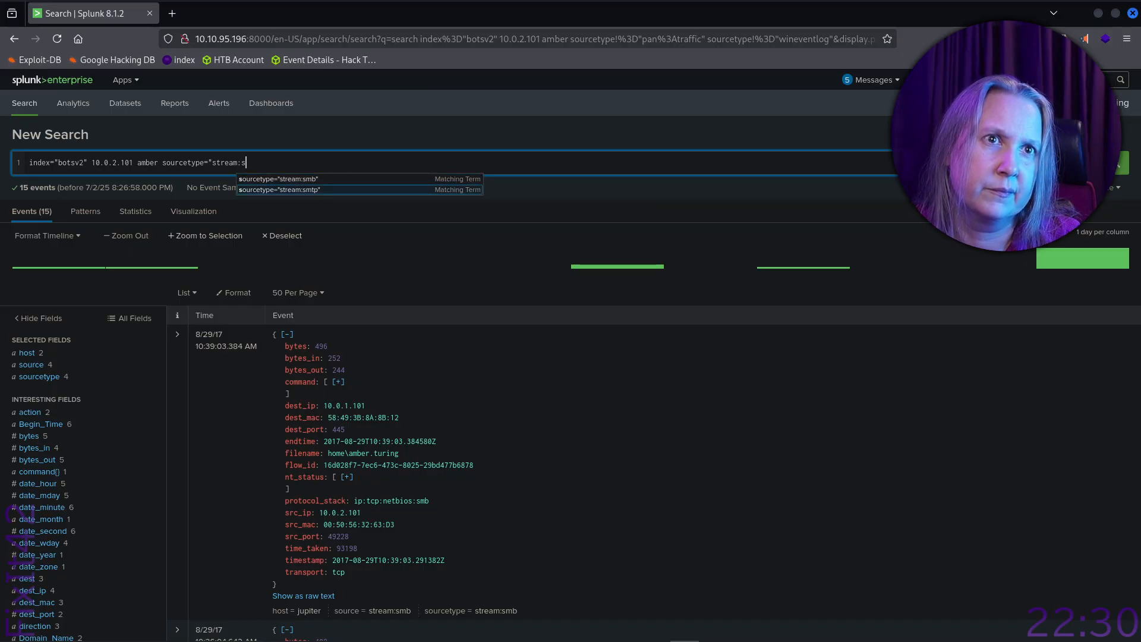
left_click(319, 190)
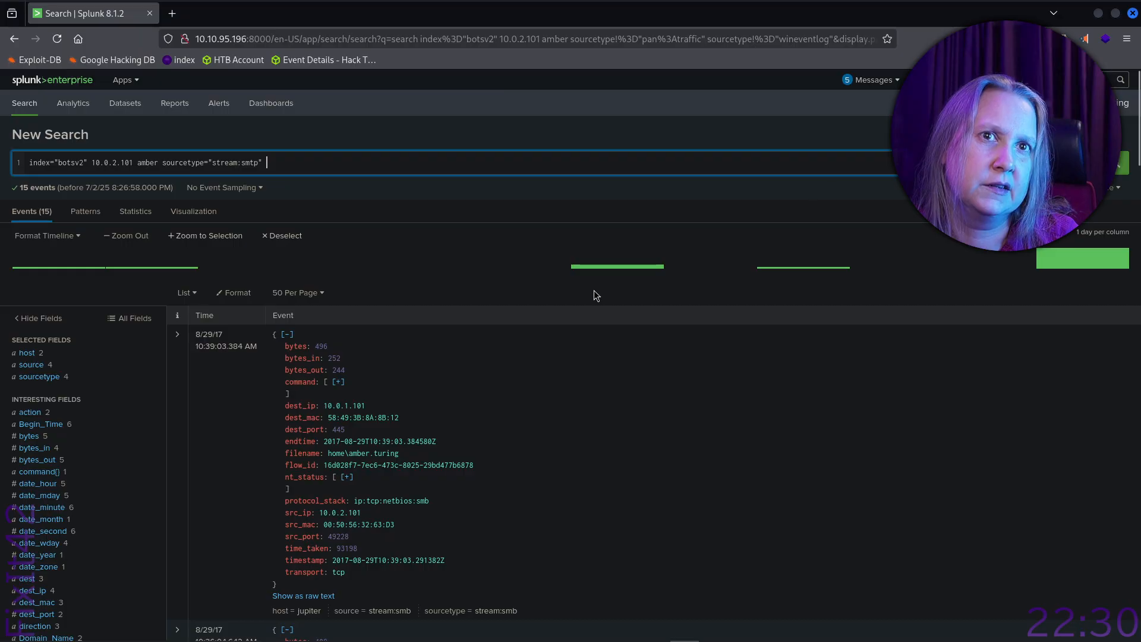
key("Return")
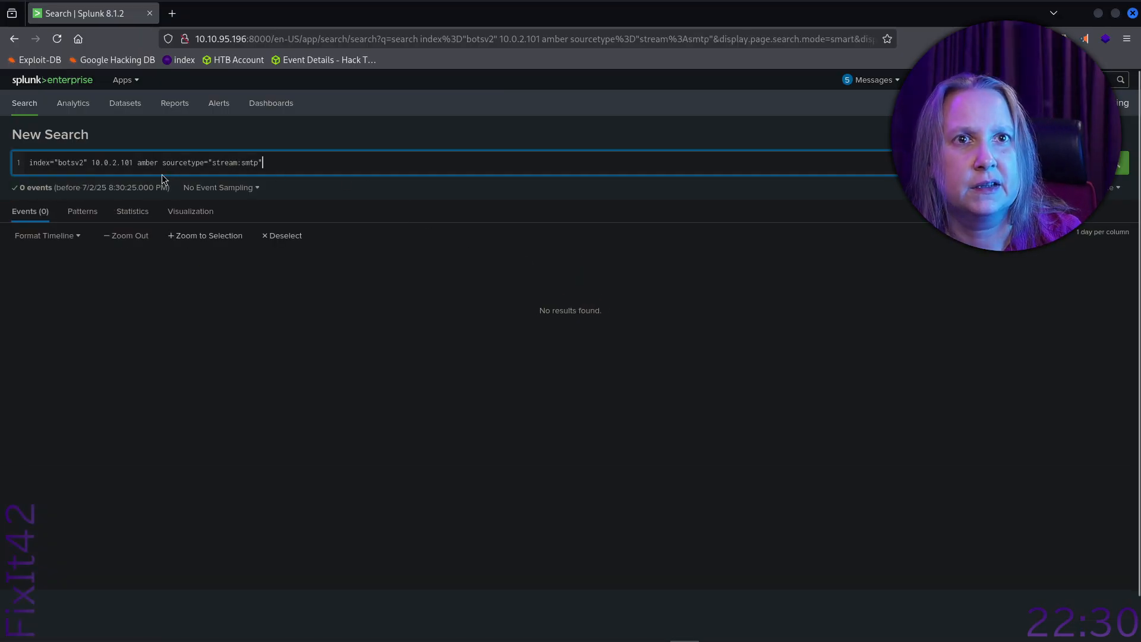
- Replace the employee's first name in the query with berk and run the search
double_click(148, 162)
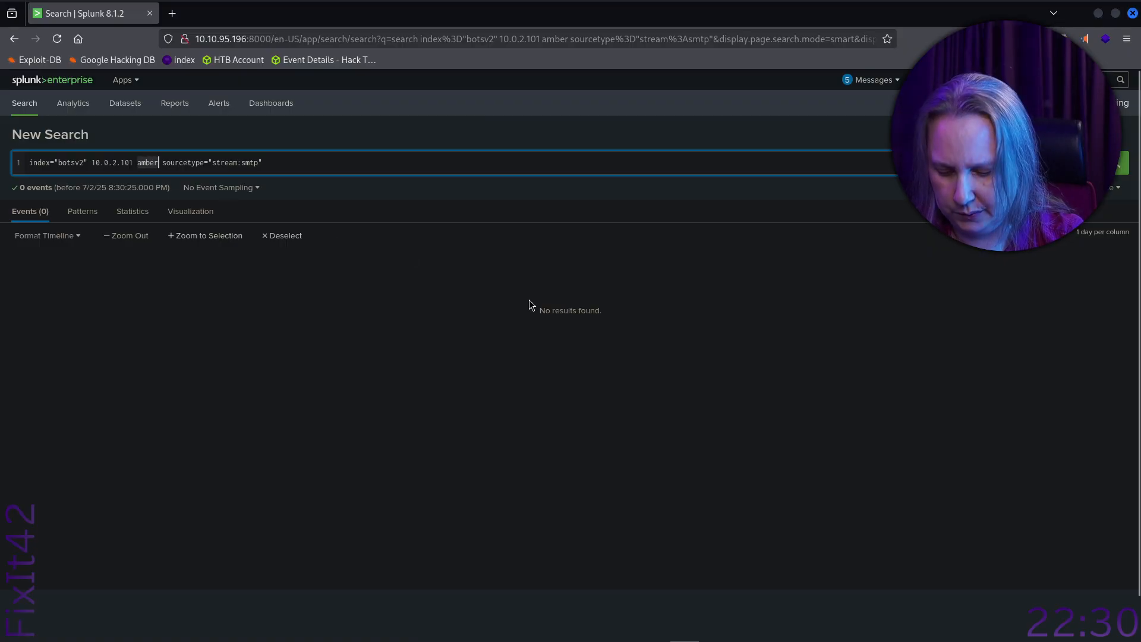
type("berk")
key("Return")
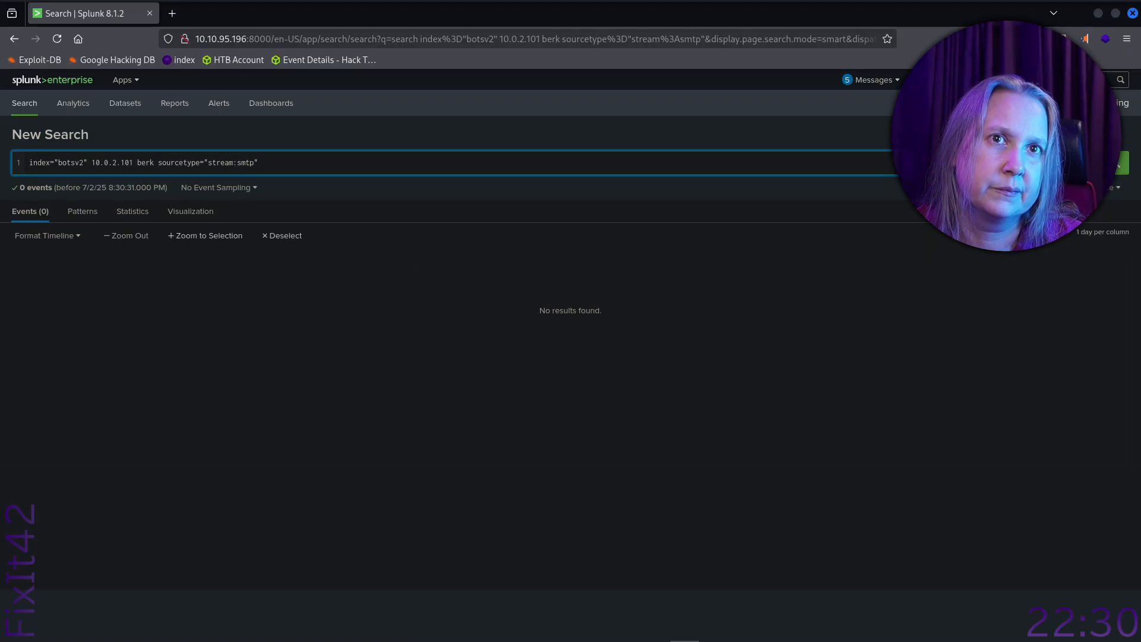
- Drop the keyword berk from the query and search the stream:smtp traffic for 10.0.2.101 alone
key("BackSpace")
key("BackSpace")
key("BackSpace")
key("BackSpace")
key("BackSpace")
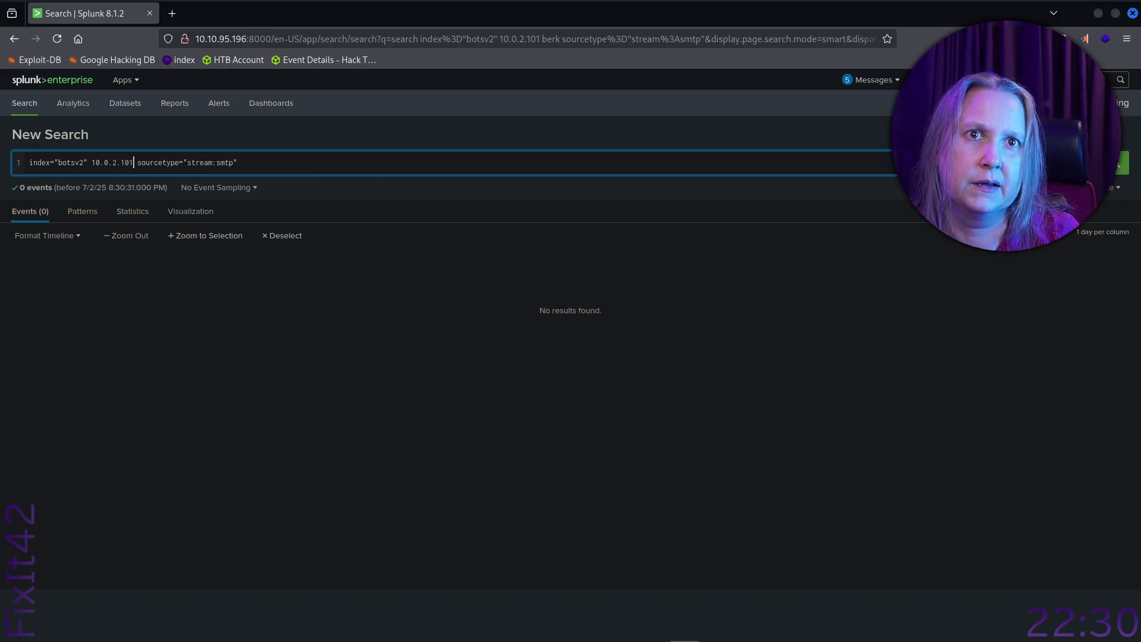
key("Return")
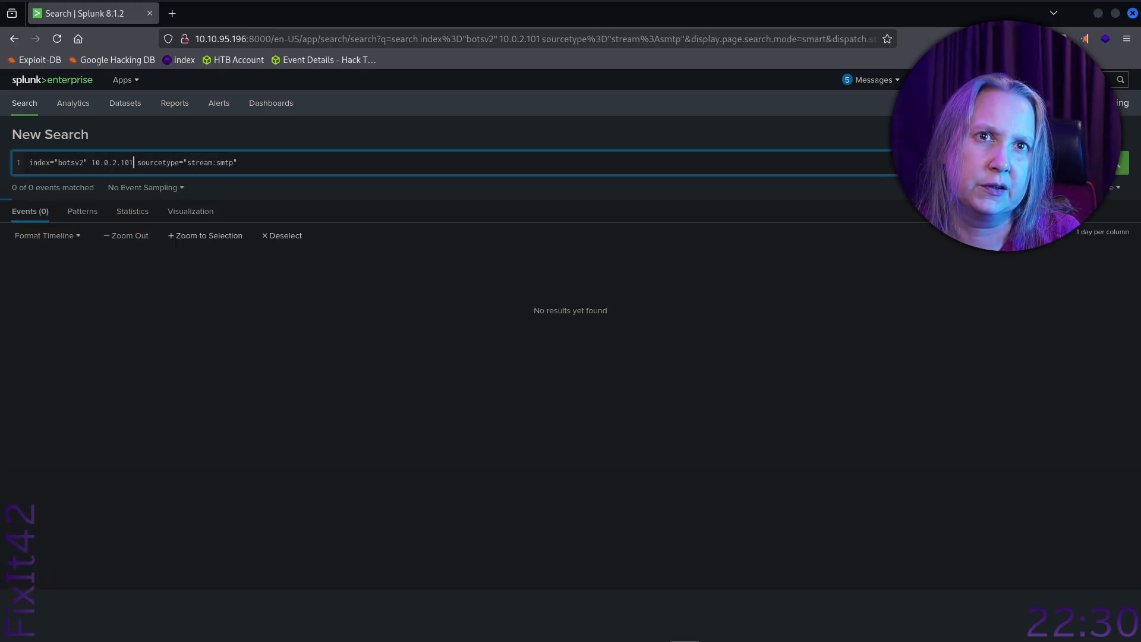
- Replace the IP address with berk and the employee's first name, and run the stream:smtp search
key("BackSpace")
key("BackSpace")
key("BackSpace")
key("BackSpace")
key("BackSpace")
key("BackSpace")
key("BackSpace")
key("BackSpace")
key("BackSpace")
key("BackSpace")
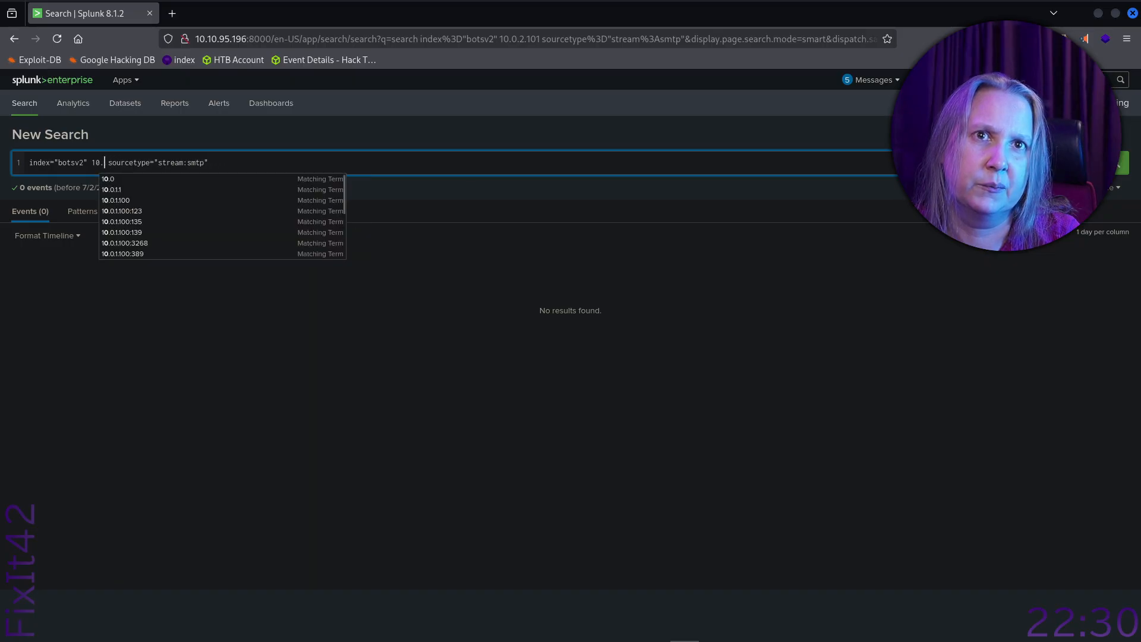
type("berk ")
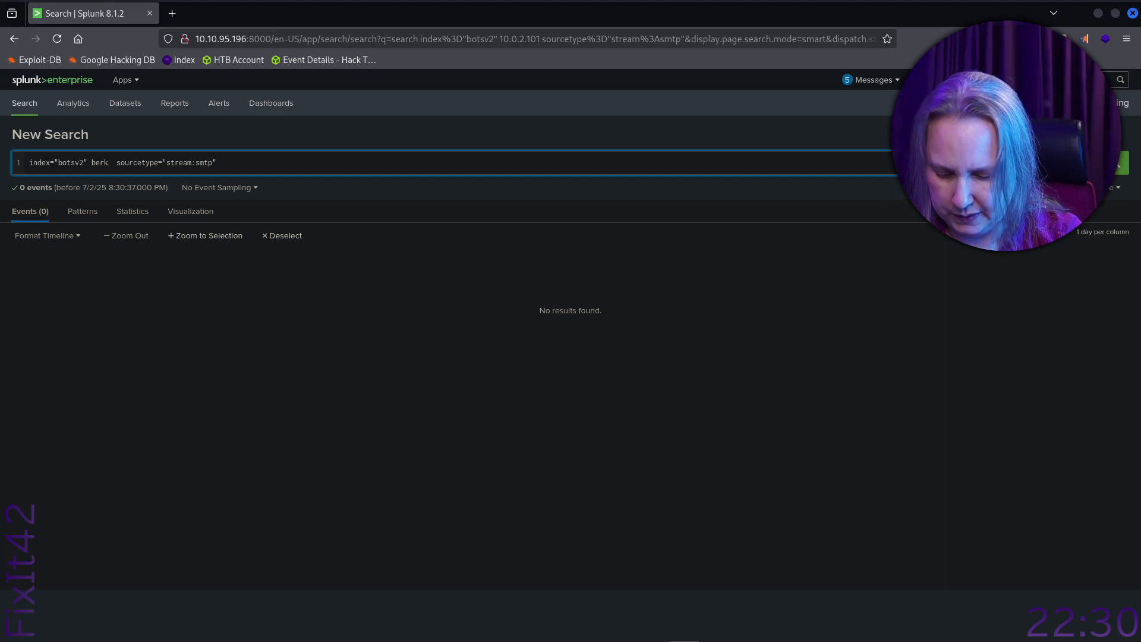
type("amber")
key("Return")
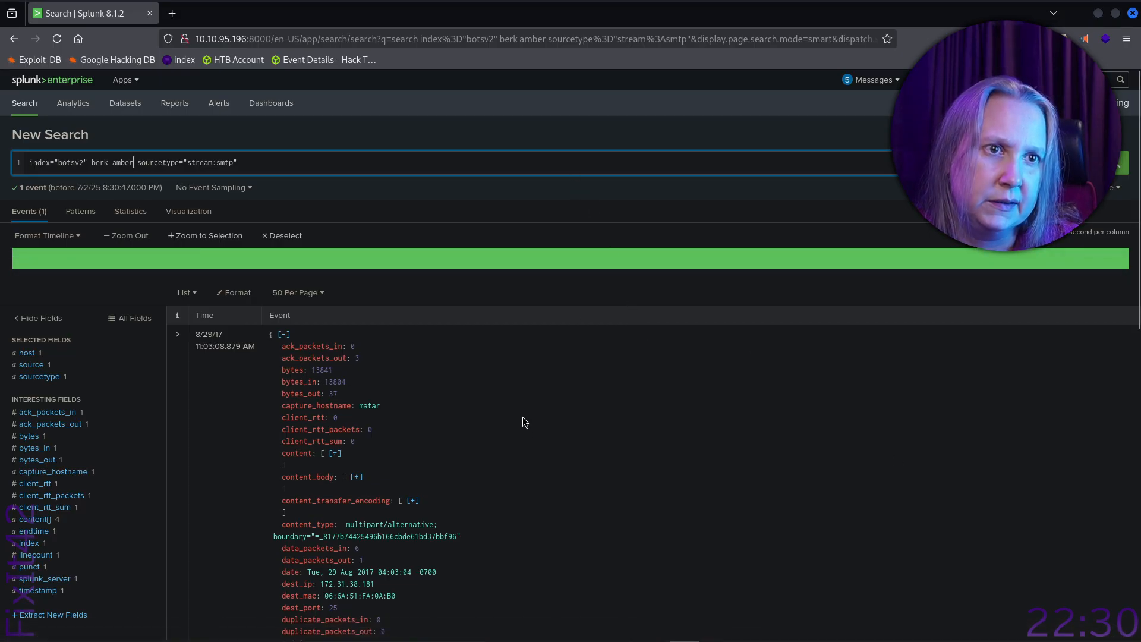
- Look through the SMTP event's fields, examining the sender, receiver, subject and content entries
scroll(523, 413, "down", 6)
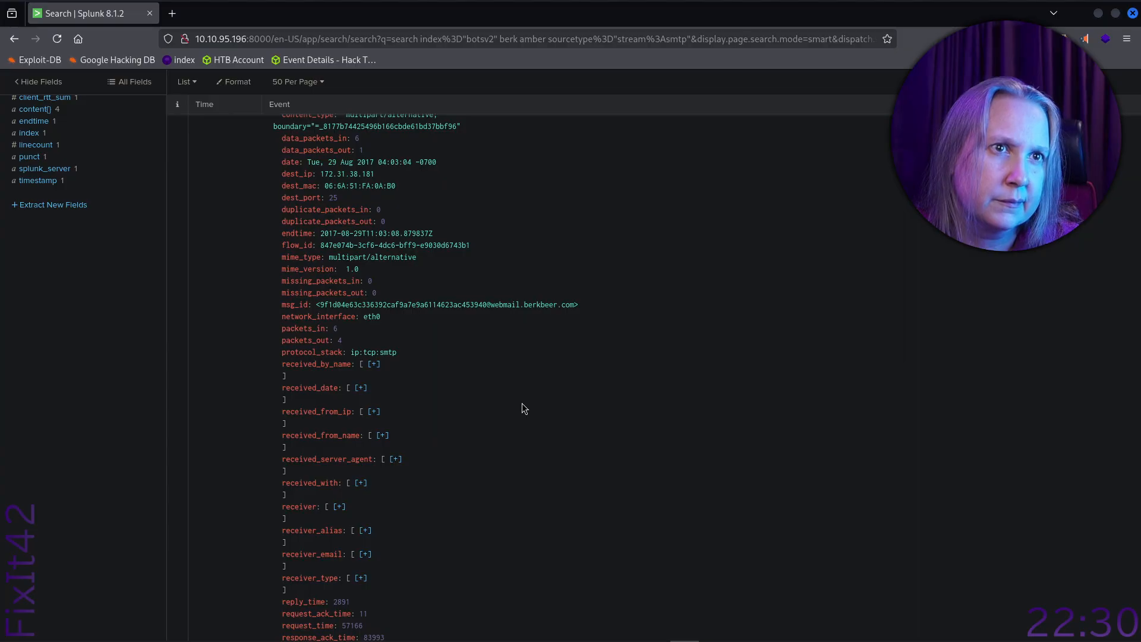
scroll(521, 408, "up", 2)
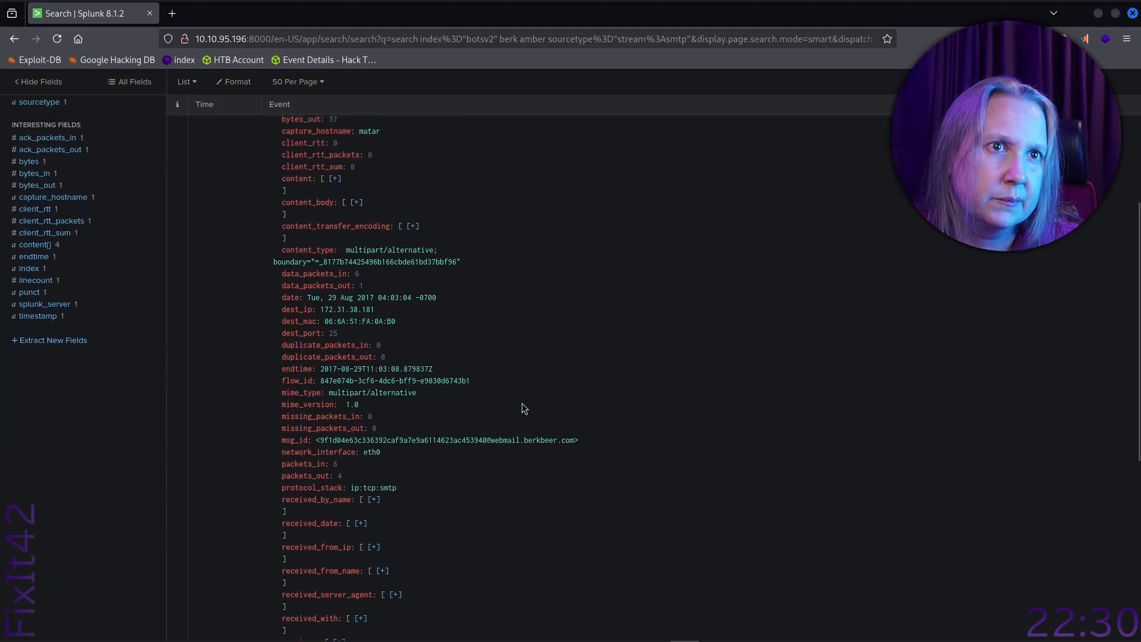
scroll(523, 408, "down", 5)
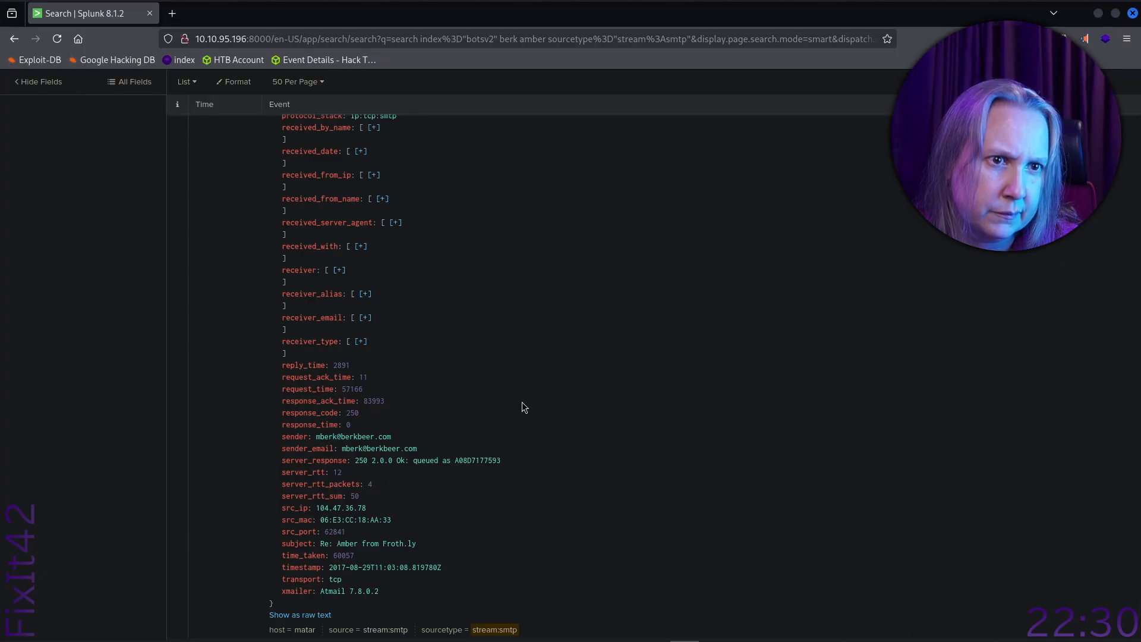
scroll(523, 402, "up", 7)
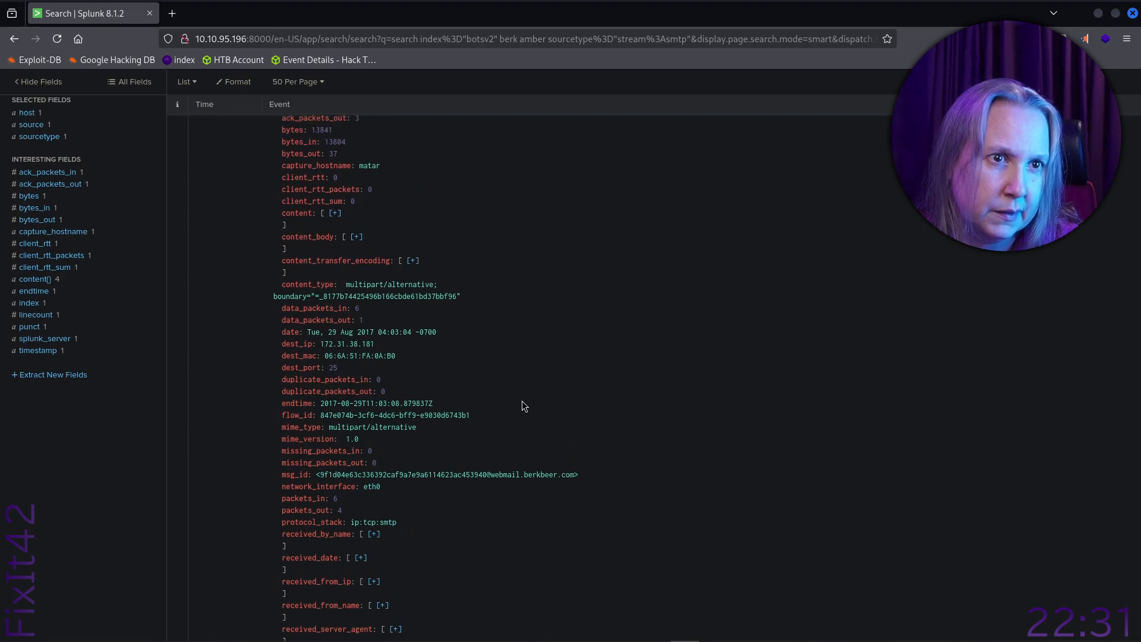
scroll(522, 402, "down", 7)
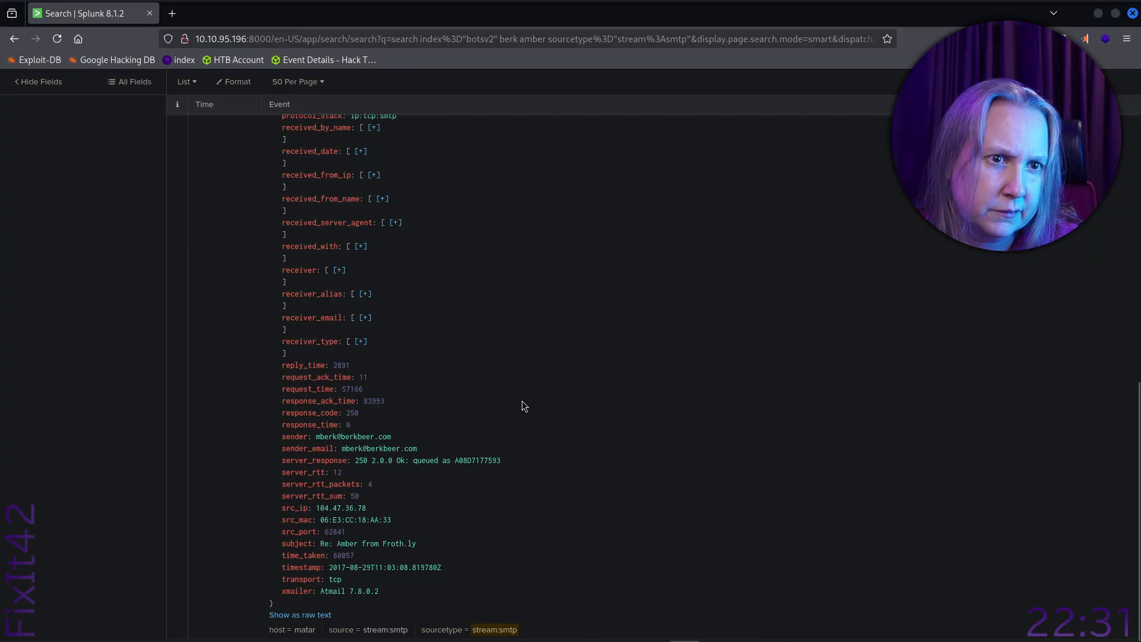
scroll(521, 400, "up", 10)
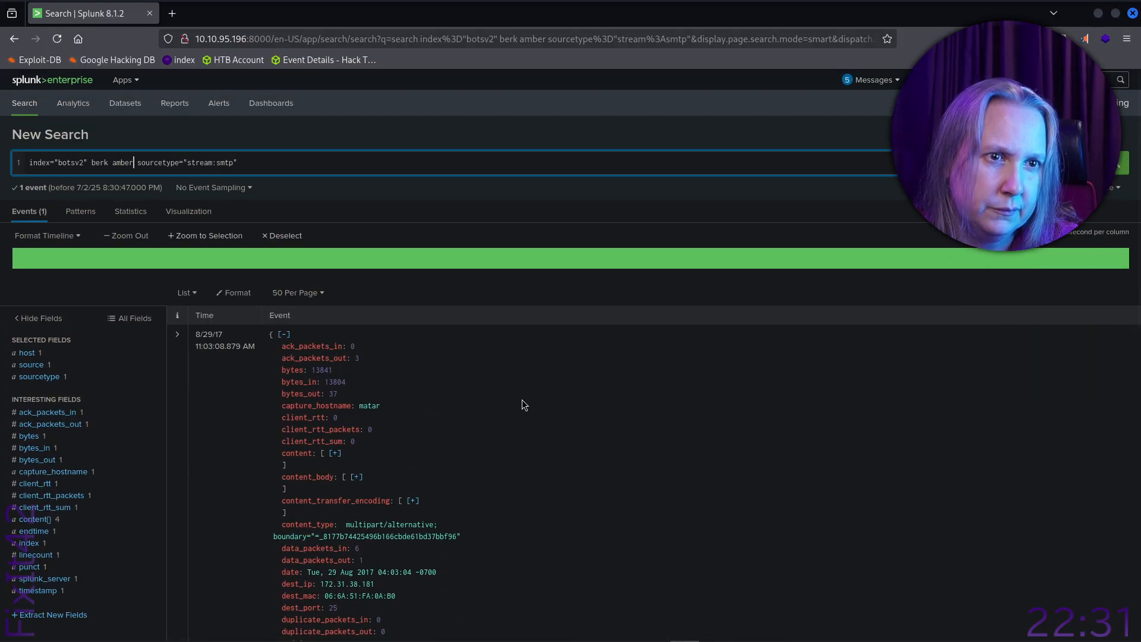
scroll(521, 400, "down", 1)
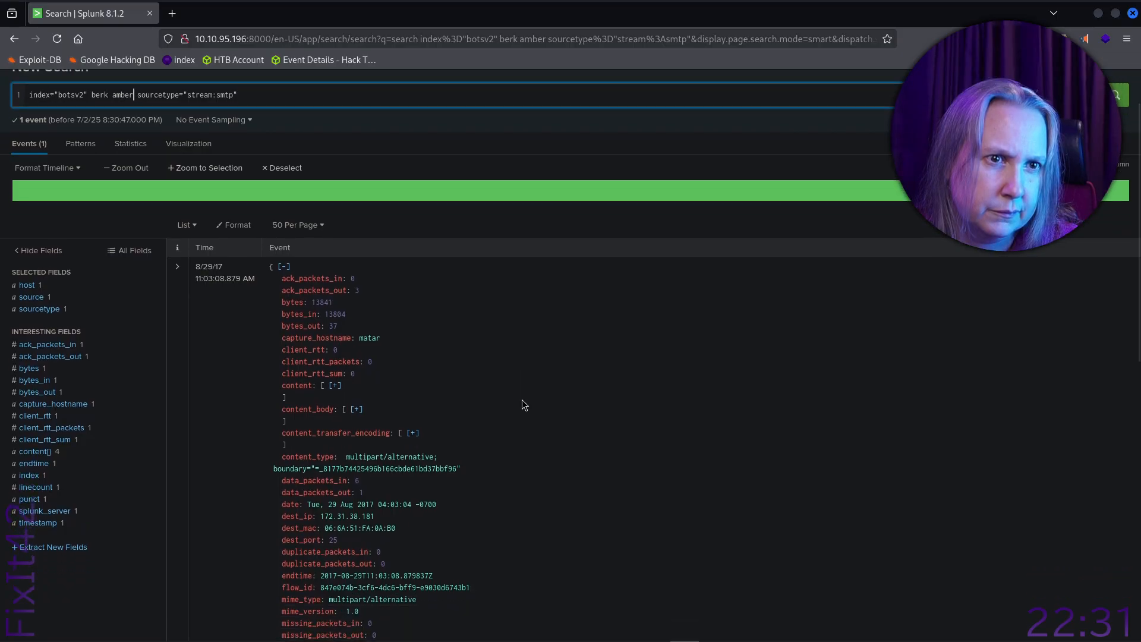
scroll(522, 405, "down", 7)
scroll(523, 405, "down", 2)
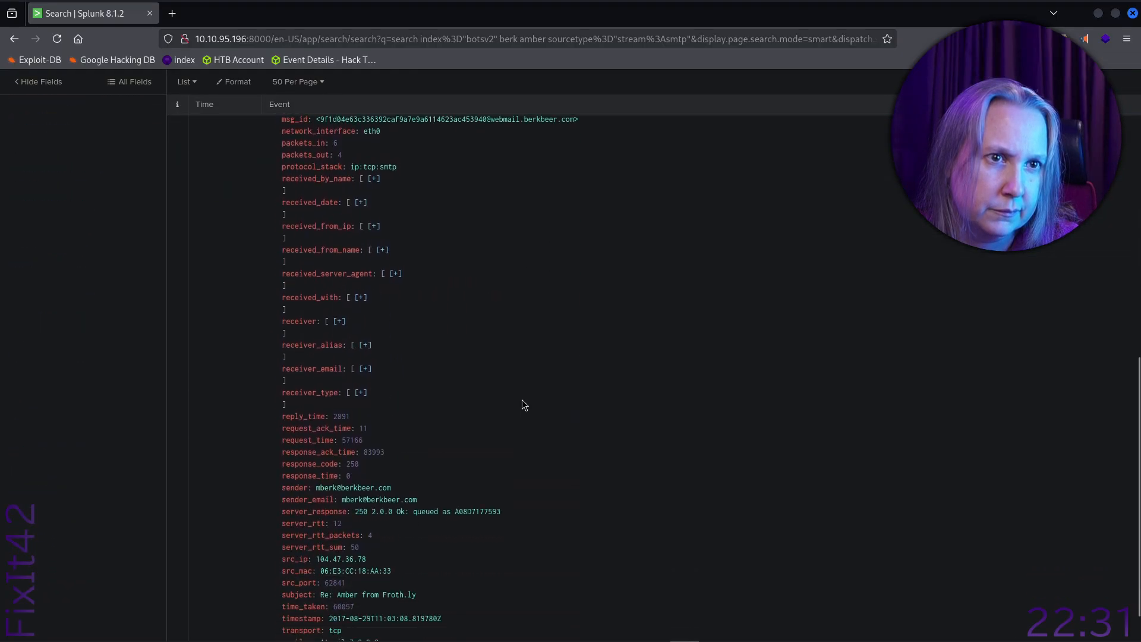
scroll(523, 405, "up", 10)
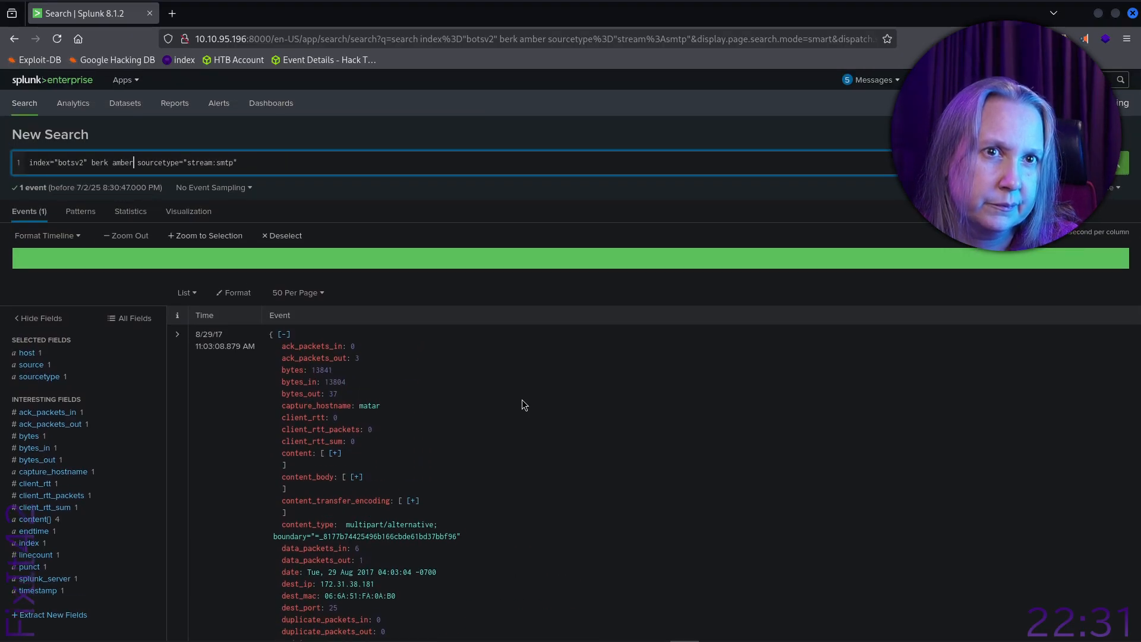
scroll(523, 404, "down", 10)
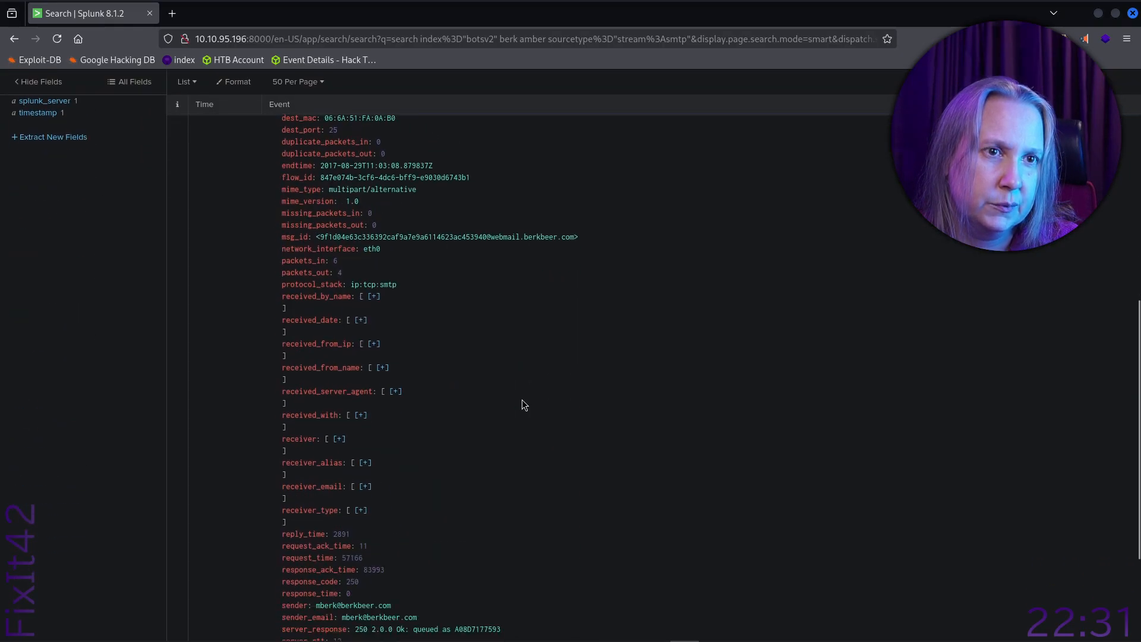
scroll(523, 405, "down", 1)
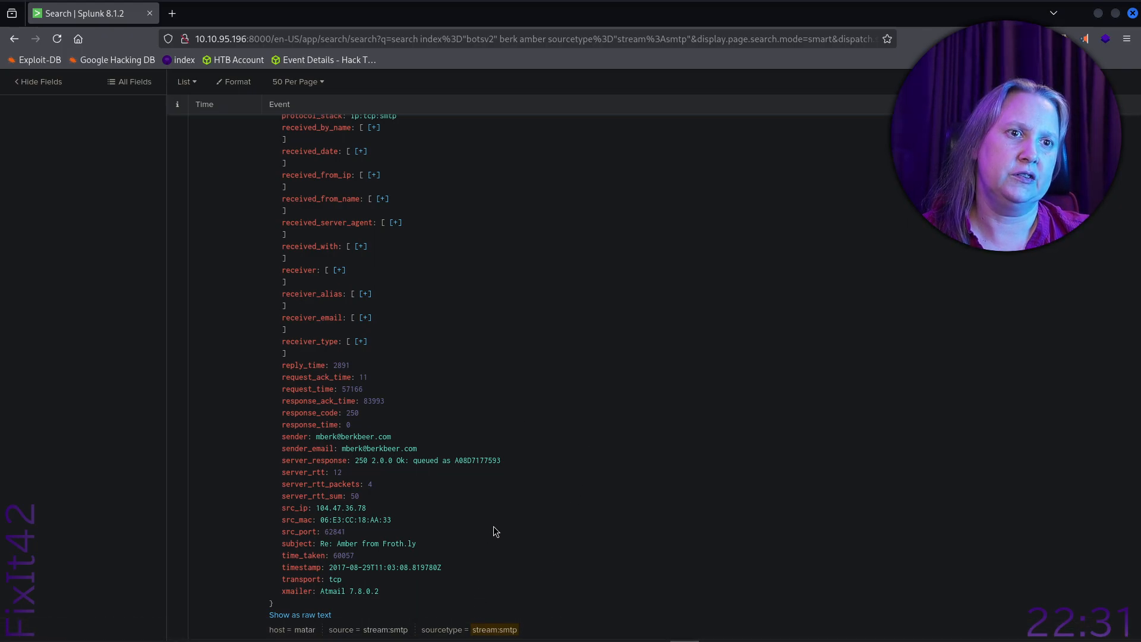
- Remove the employee's first name from the query, rerun the stream:smtp search for berk alone, and review the resulting event
scroll(493, 526, "up", 15)
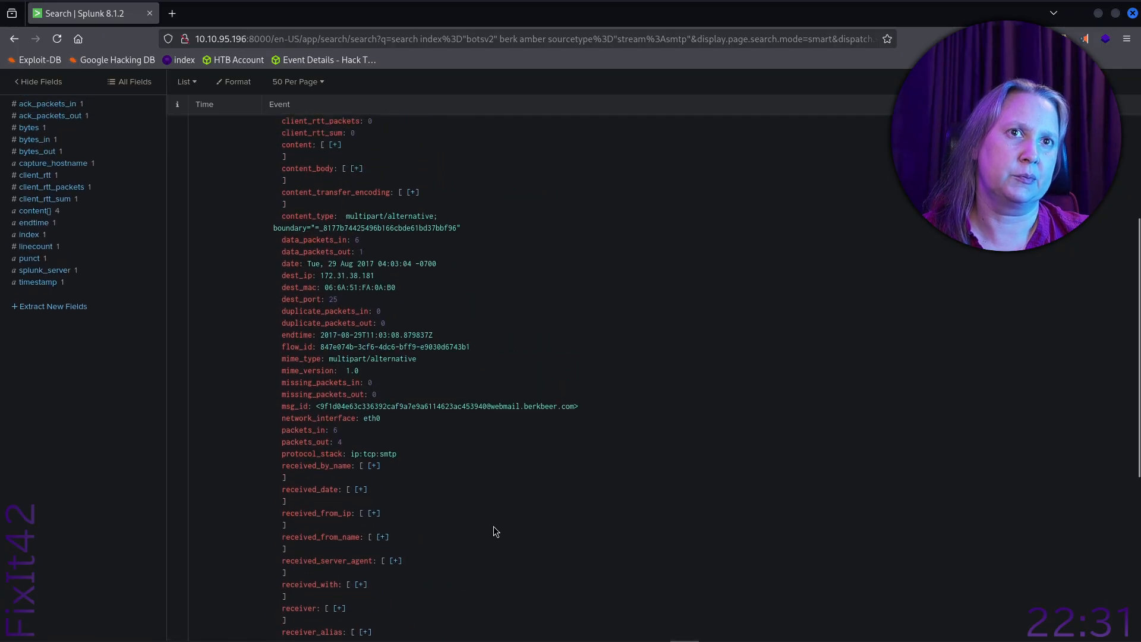
left_click(133, 162)
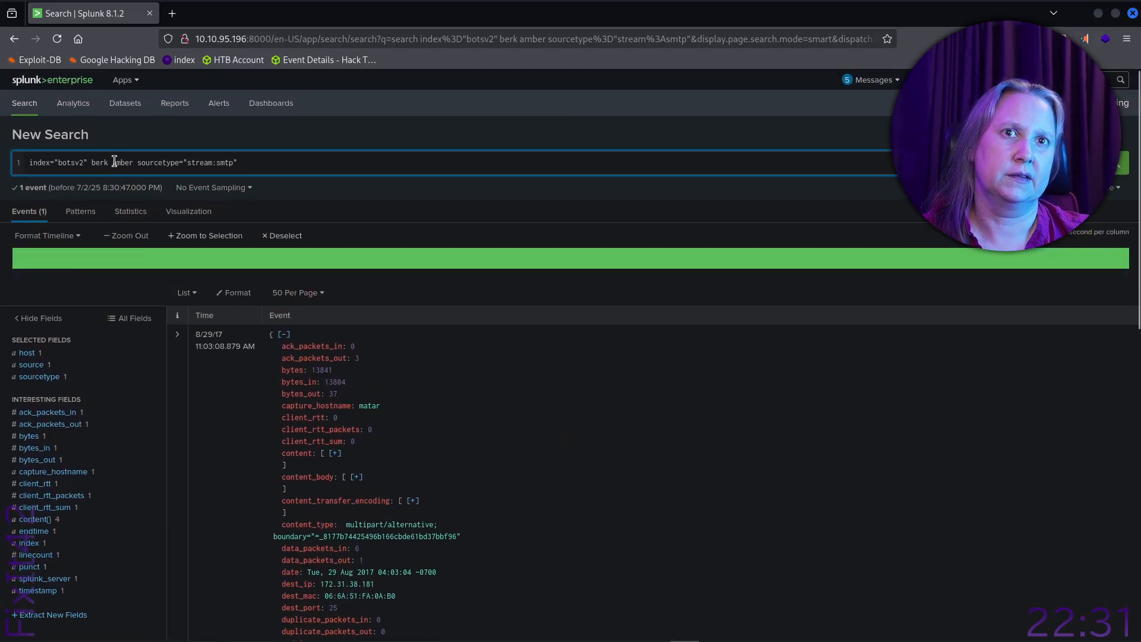
key("BackSpace")
key("BackSpace")
key("BackSpace")
key("BackSpace")
key("BackSpace")
key("BackSpace")
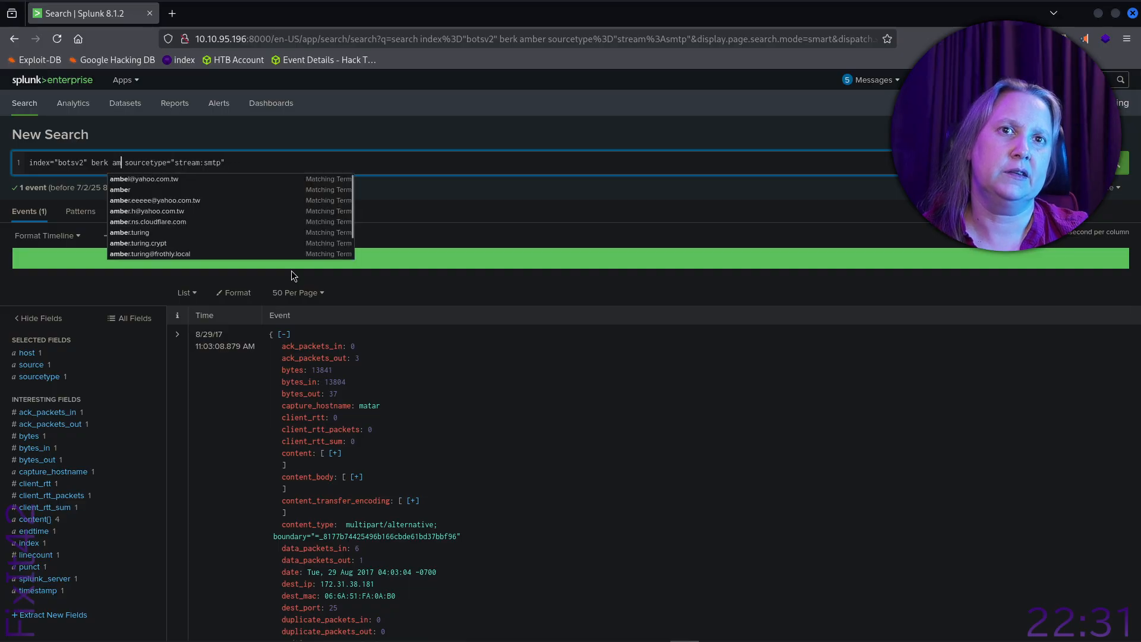
key("Return")
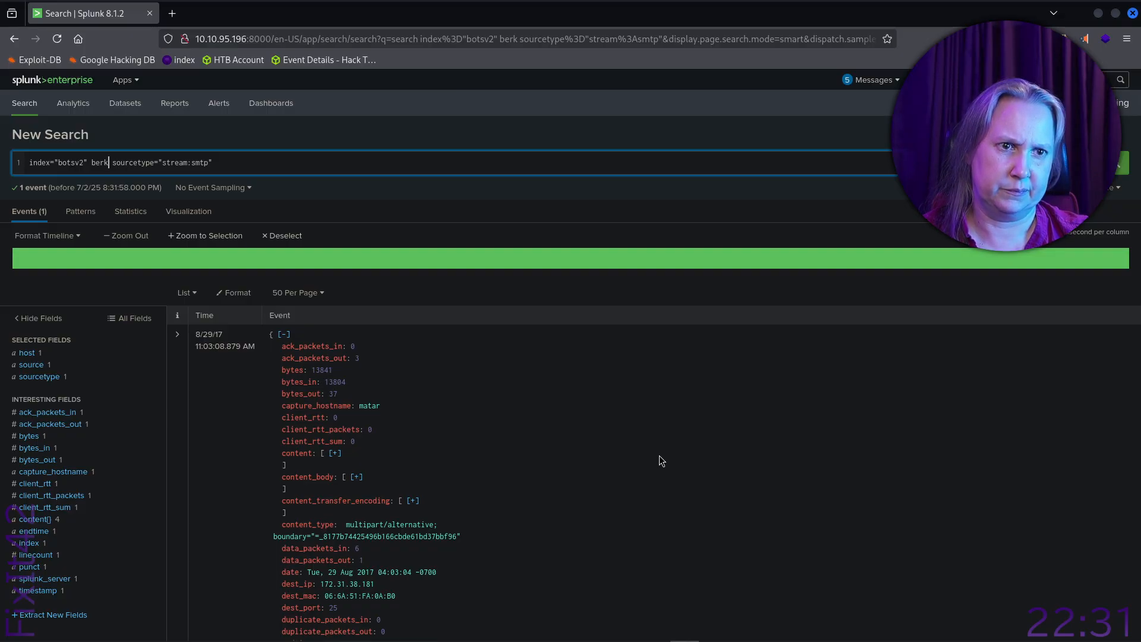
scroll(659, 460, "down", 10)
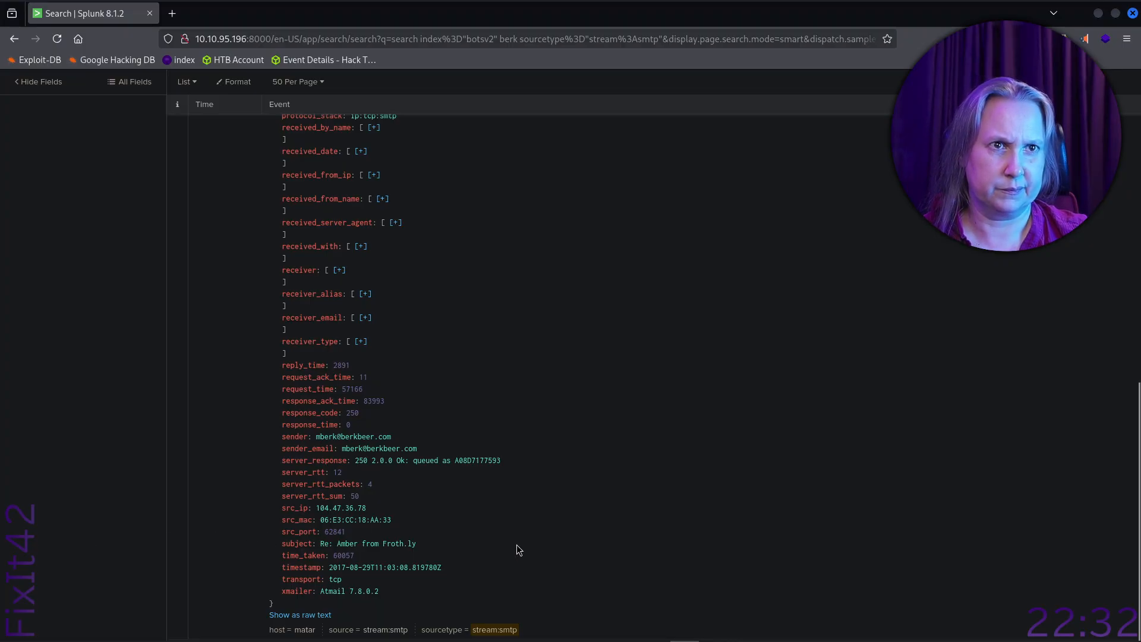
- Review the berk SMTP event's fields and copy the sender's email address
scroll(516, 544, "up", 5)
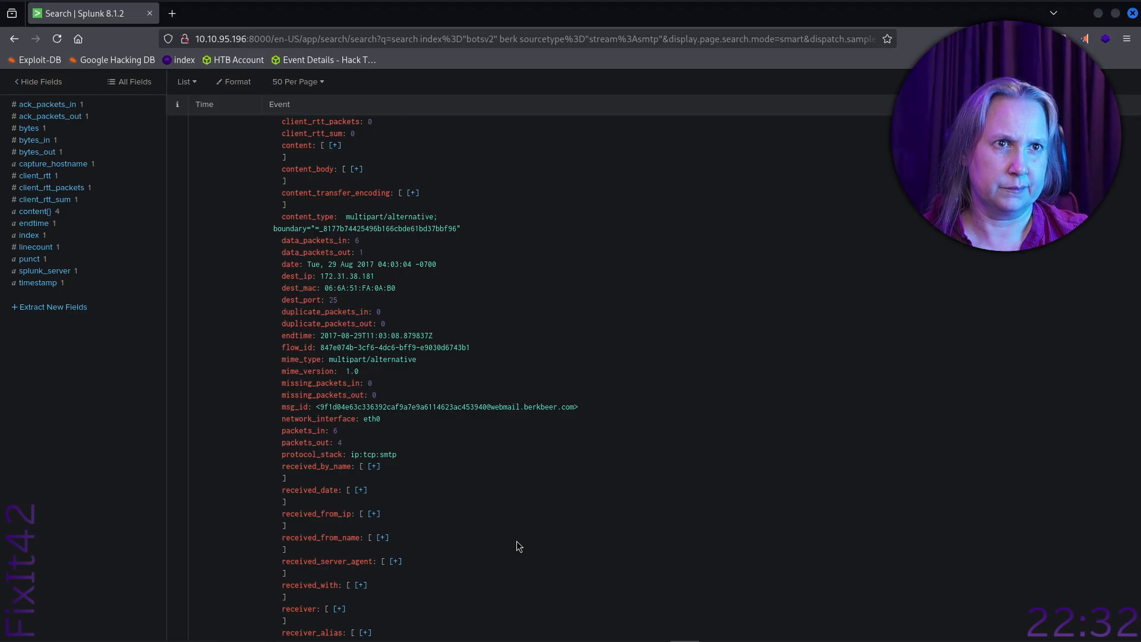
scroll(517, 543, "up", 5)
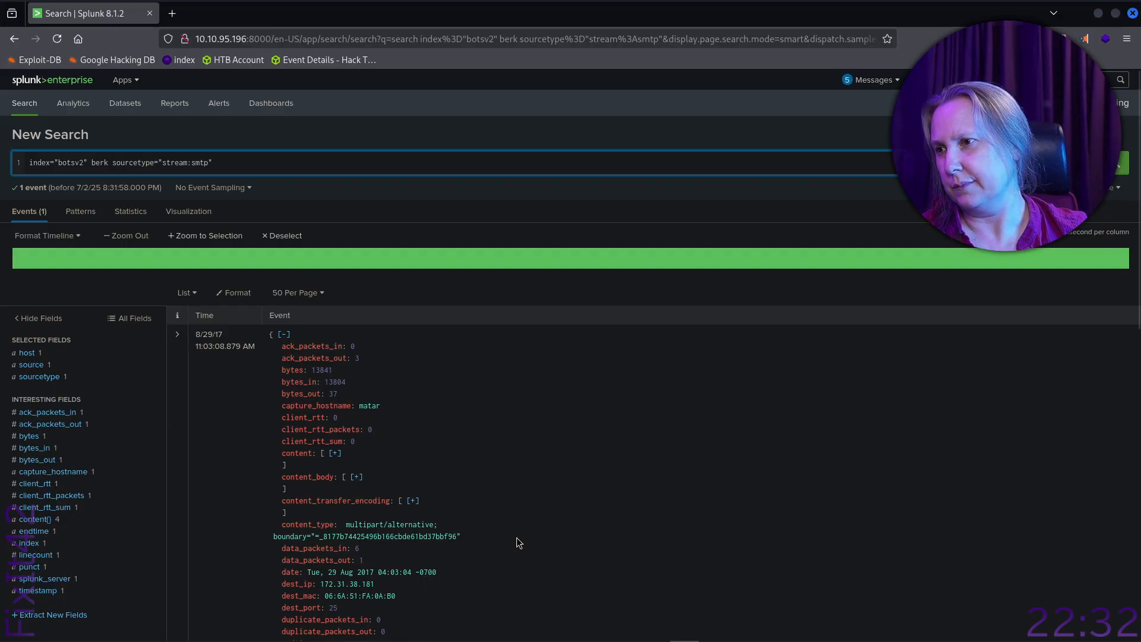
scroll(517, 539, "down", 5)
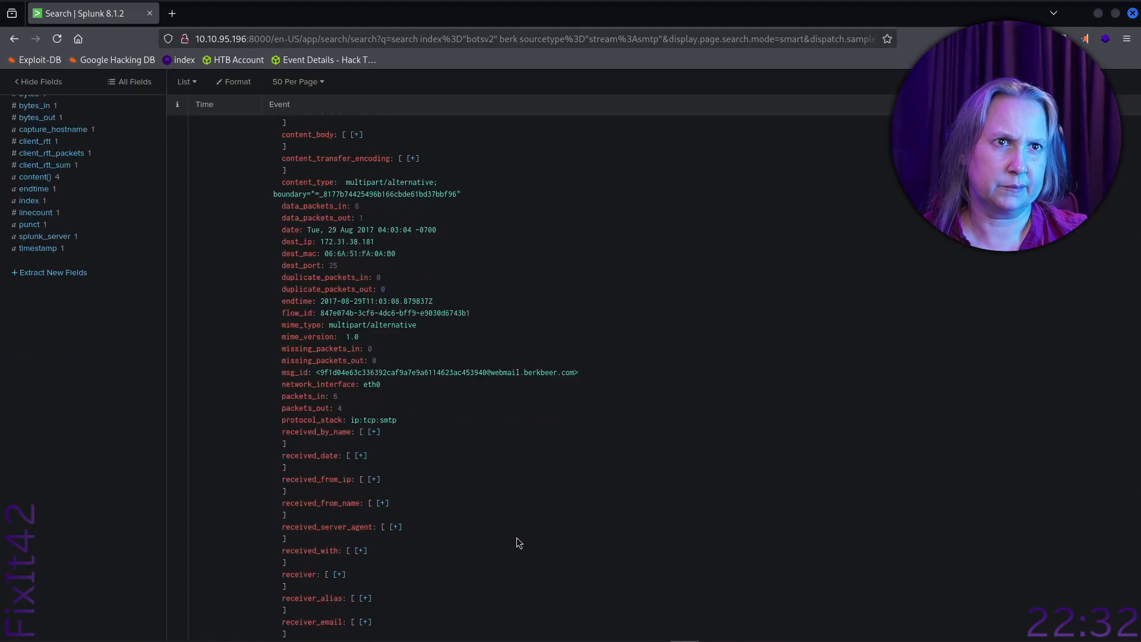
scroll(517, 542, "down", 5)
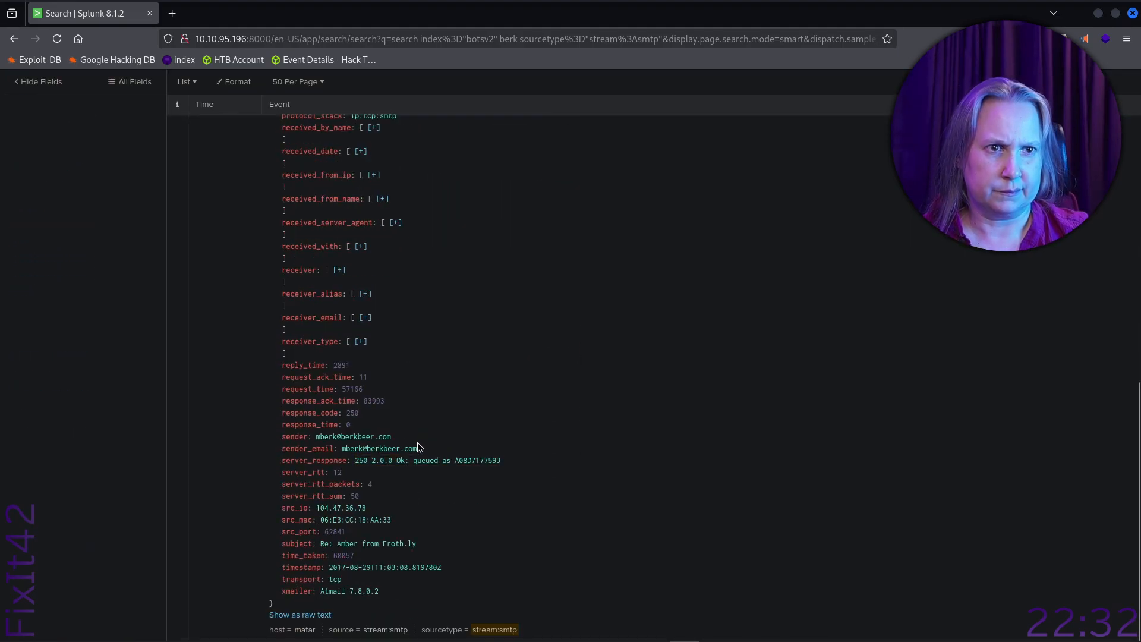
left_click_drag(392, 438, 315, 437)
key("ctrl+c")
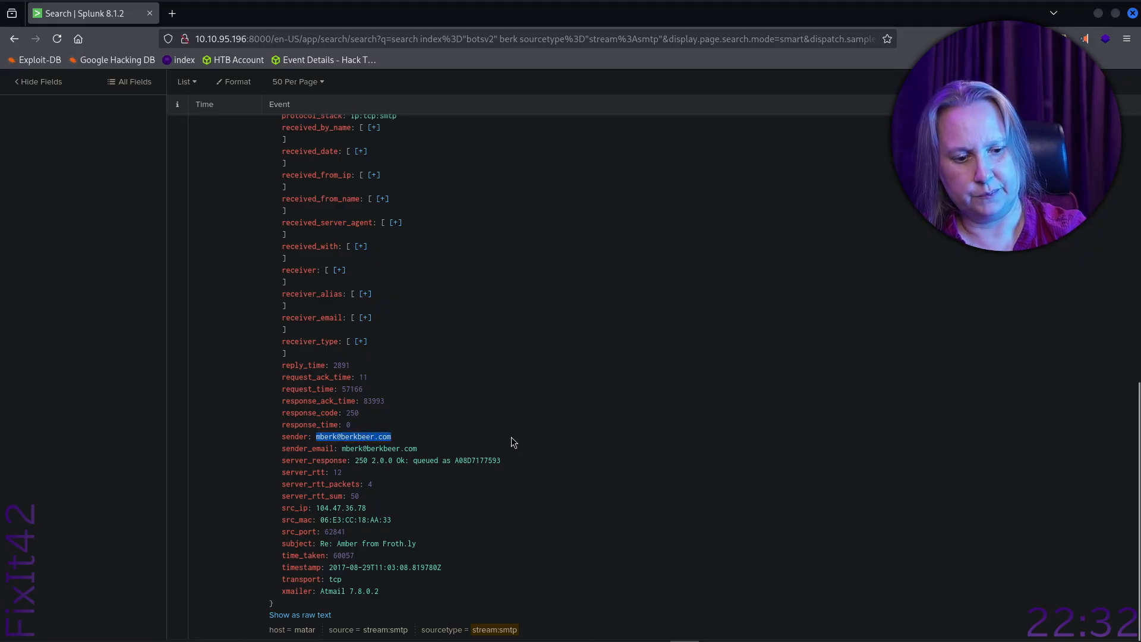
- Switch to the TryHackMe room and submit the copied address as the answer for the CEO's email address
key("alt+Tab")
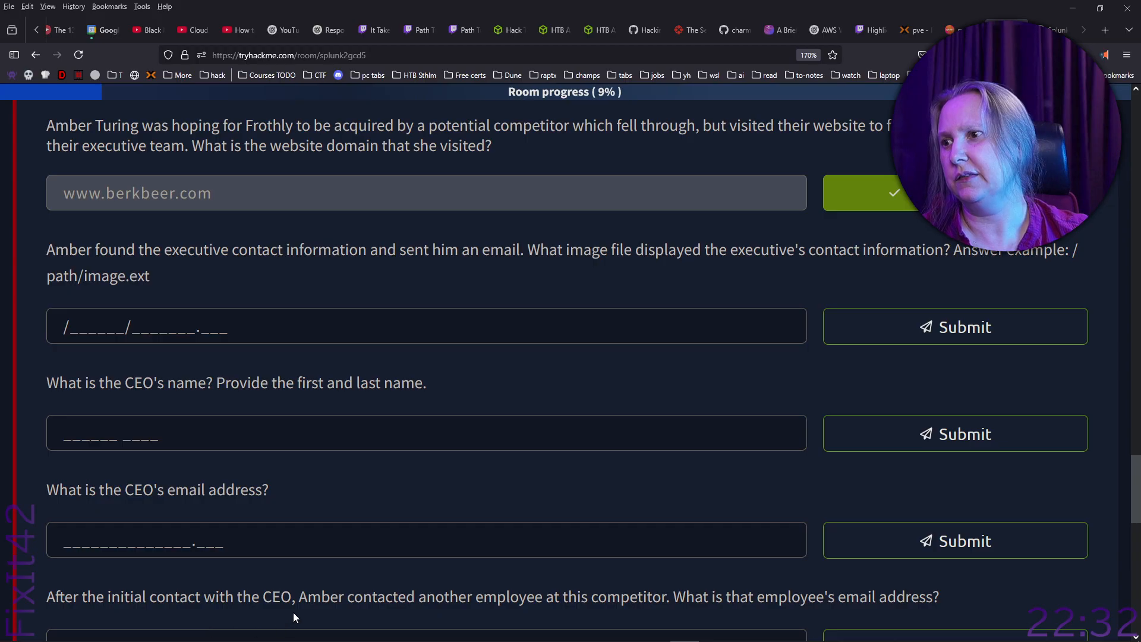
left_click(319, 537)
key("ctrl+v")
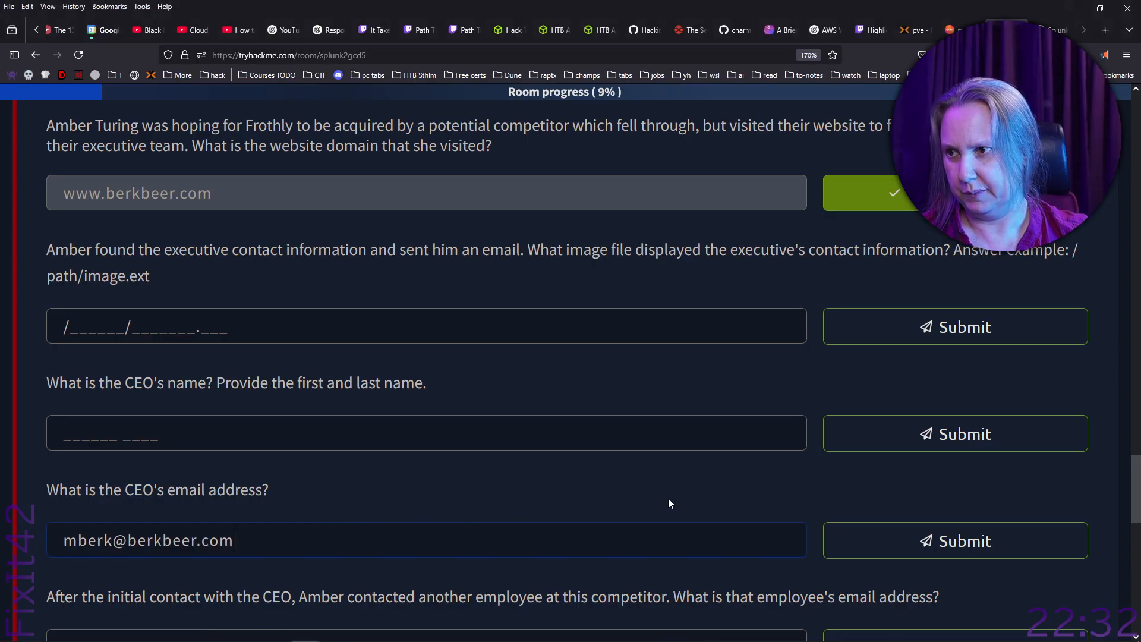
left_click(882, 542)
scroll(508, 481, "down", 5)
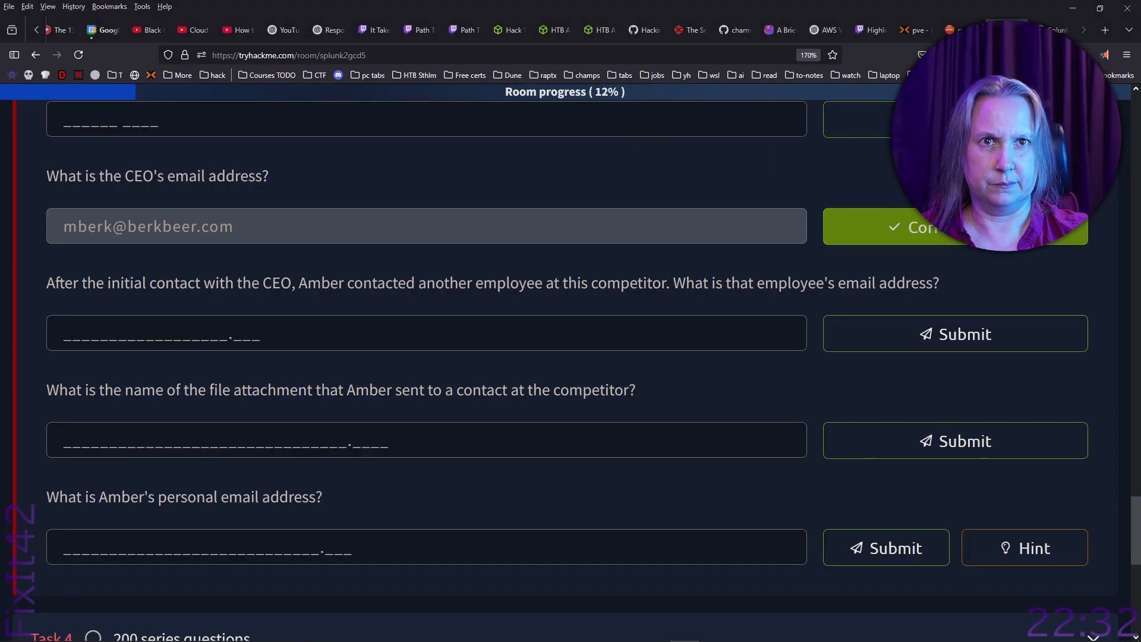
- Switch back to Splunk, remove berk from the query, and search all stream:smtp traffic in botsv2
key("alt+Tab")
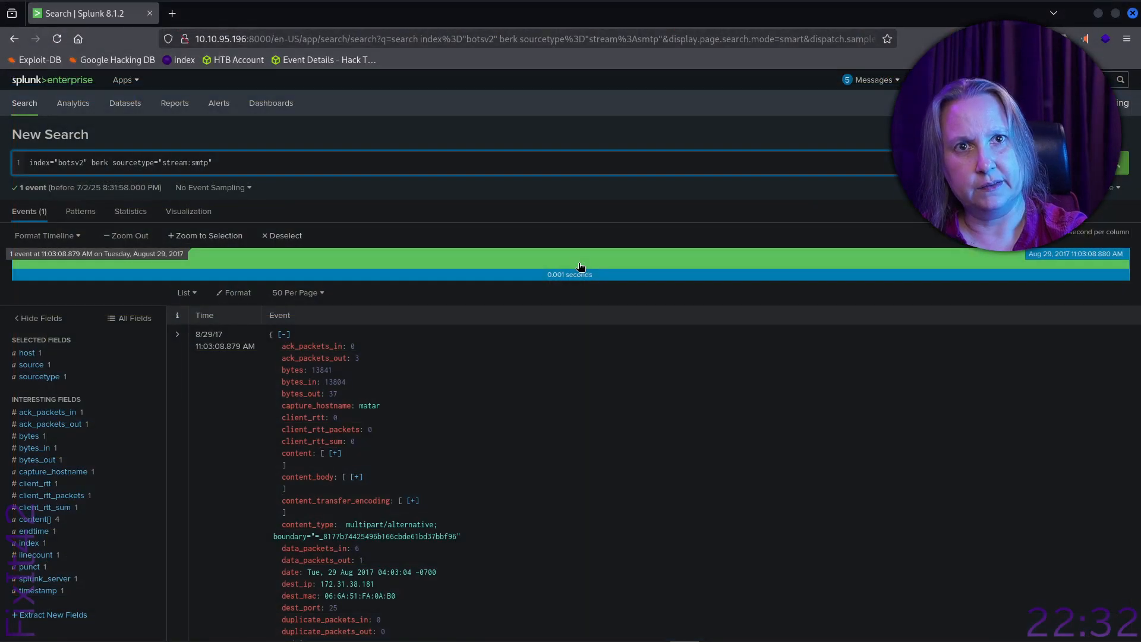
double_click(90, 166)
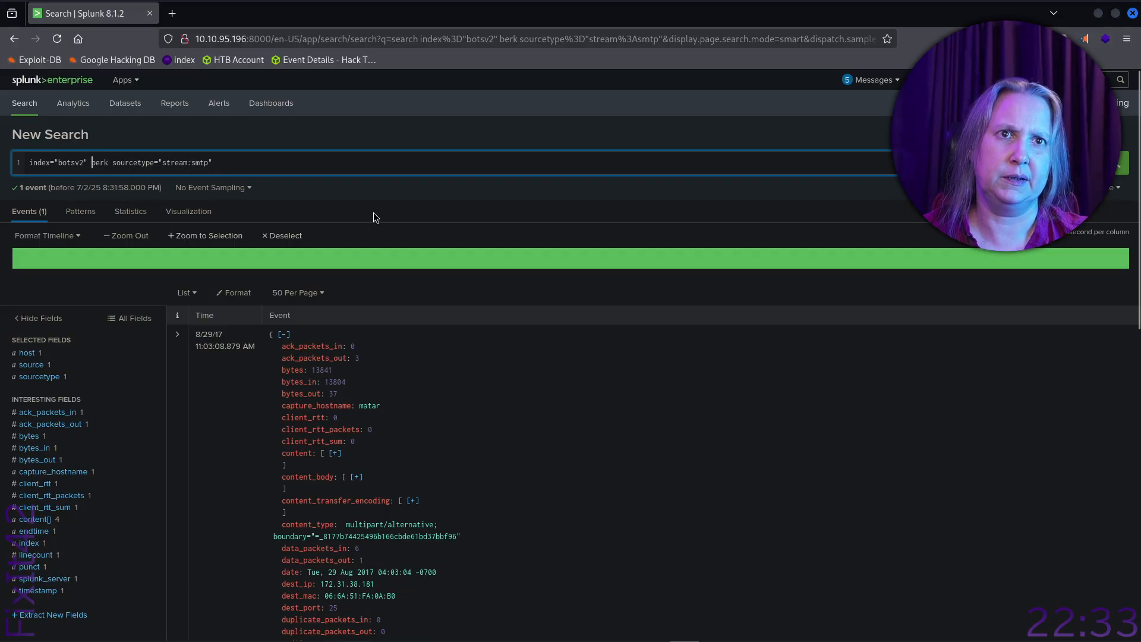
key("Delete")
key("Delete")
key("Delete")
key("Delete")
key("Delete")
key("Return")
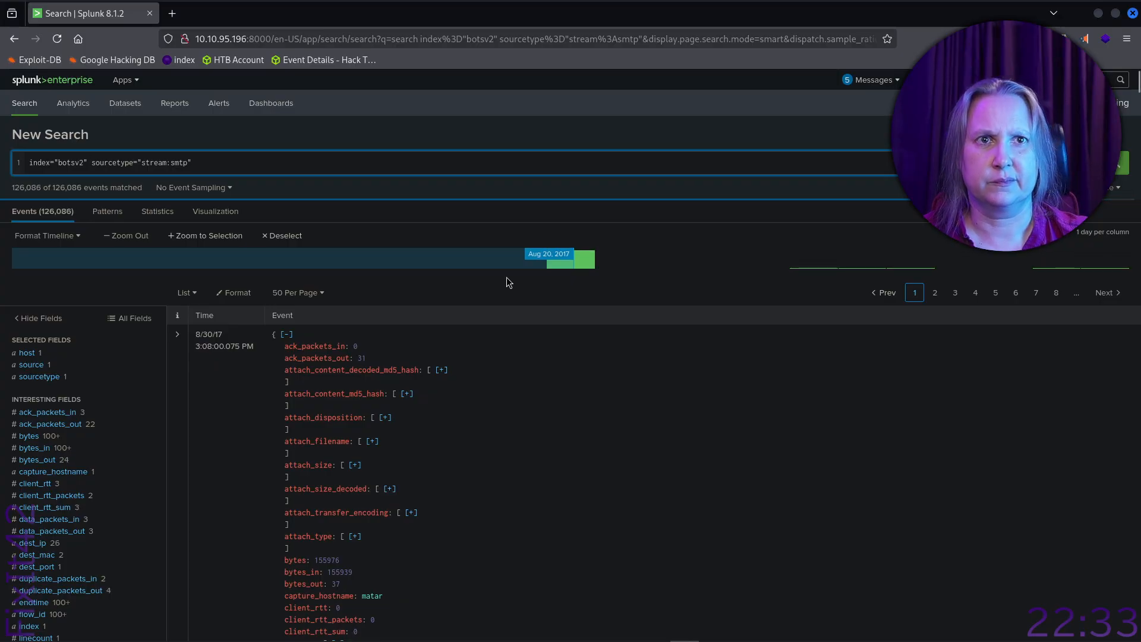
- Examine the first SMTP event's sender, receiver and subject fields, and select the sender's email address
scroll(591, 491, "down", 10)
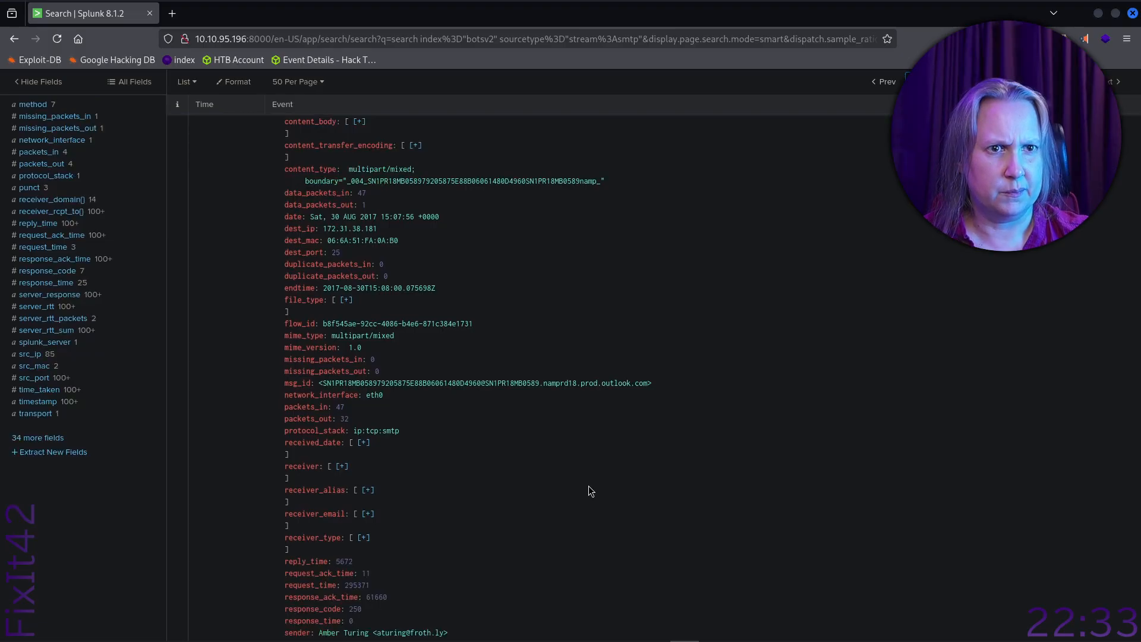
scroll(589, 486, "down", 10)
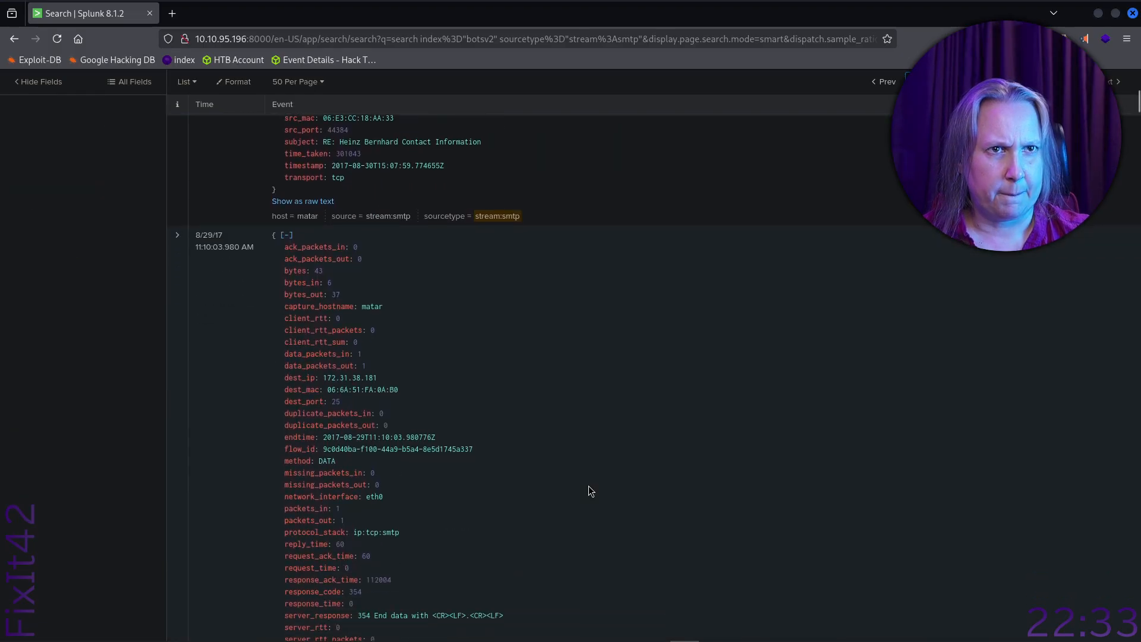
scroll(588, 491, "up", 7)
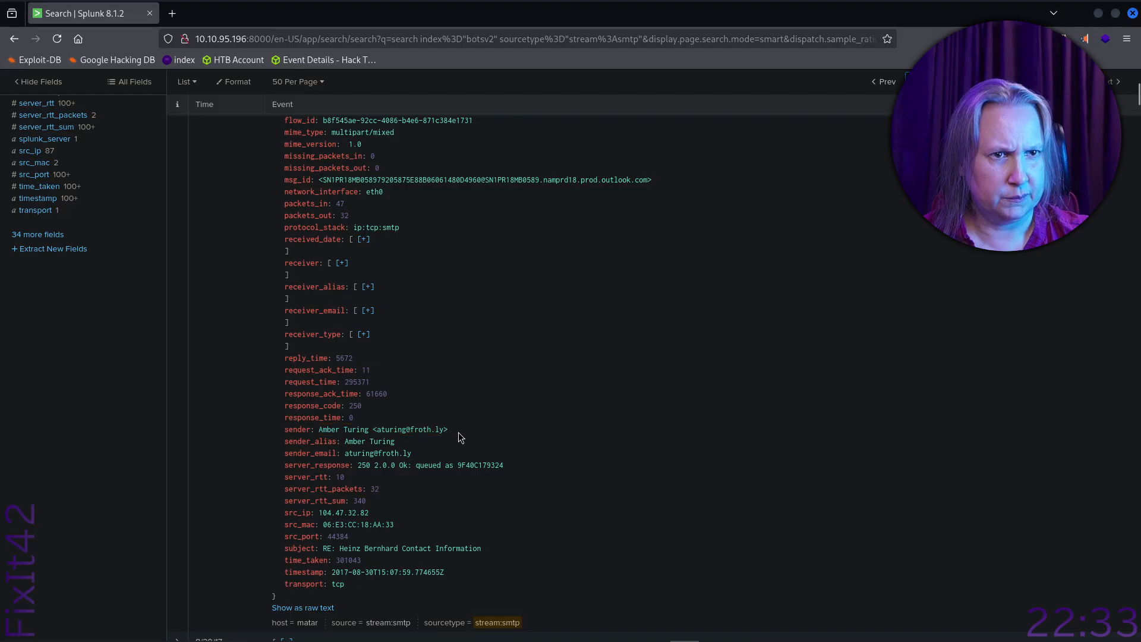
left_click_drag(444, 429, 378, 429)
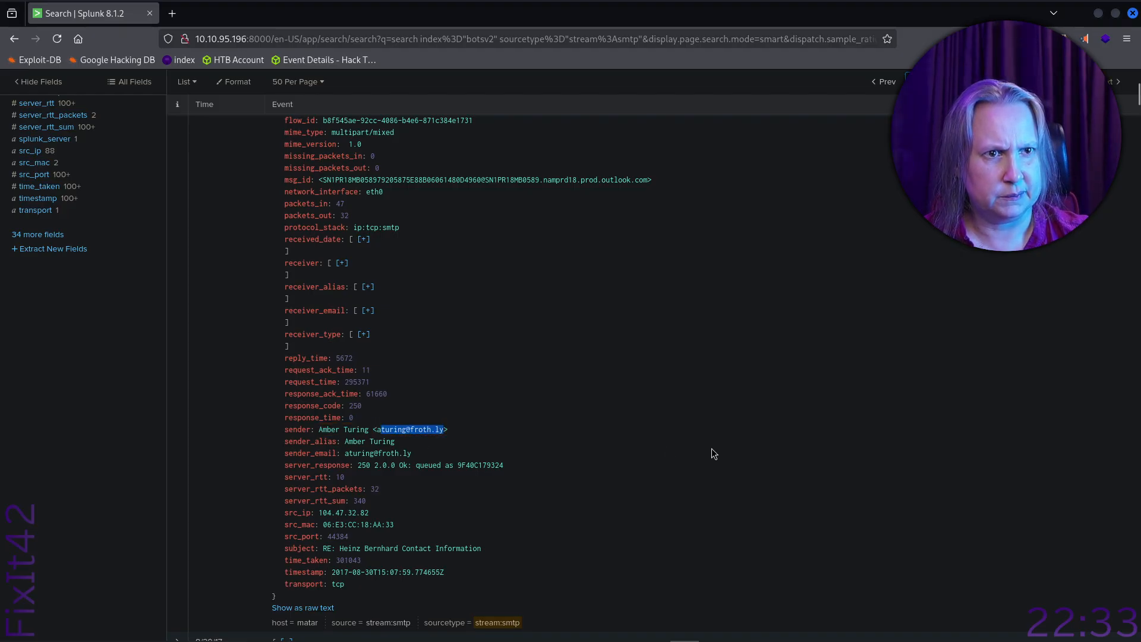
key("shift+Left")
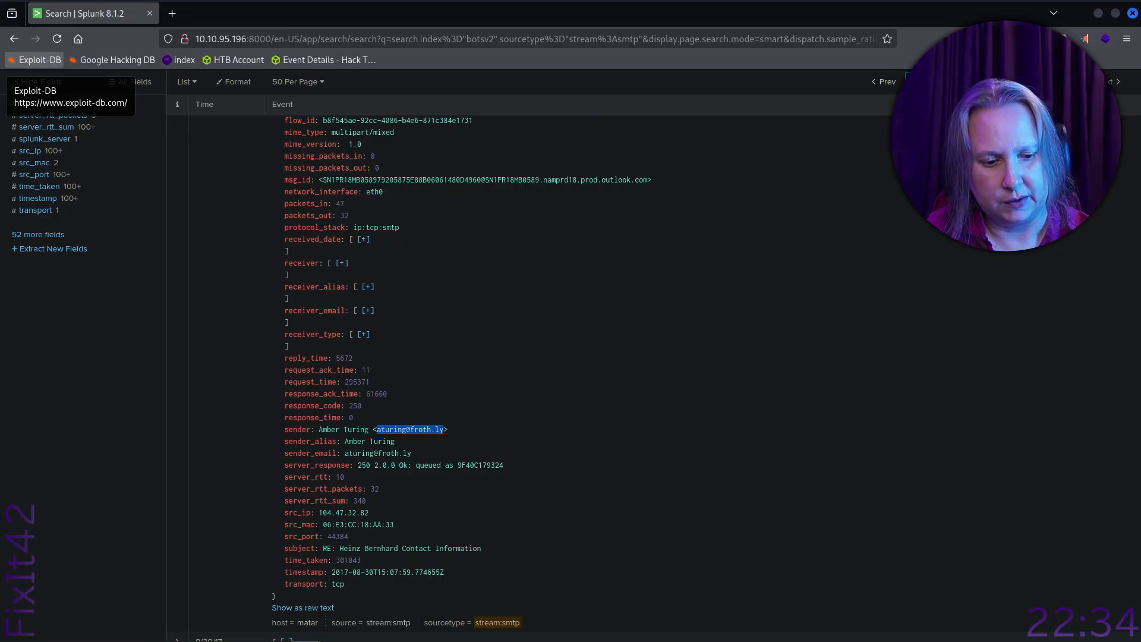
- Switch to the Medium walkthrough and read its solutions through the question on the competitor employee's email address
key("alt+Tab")
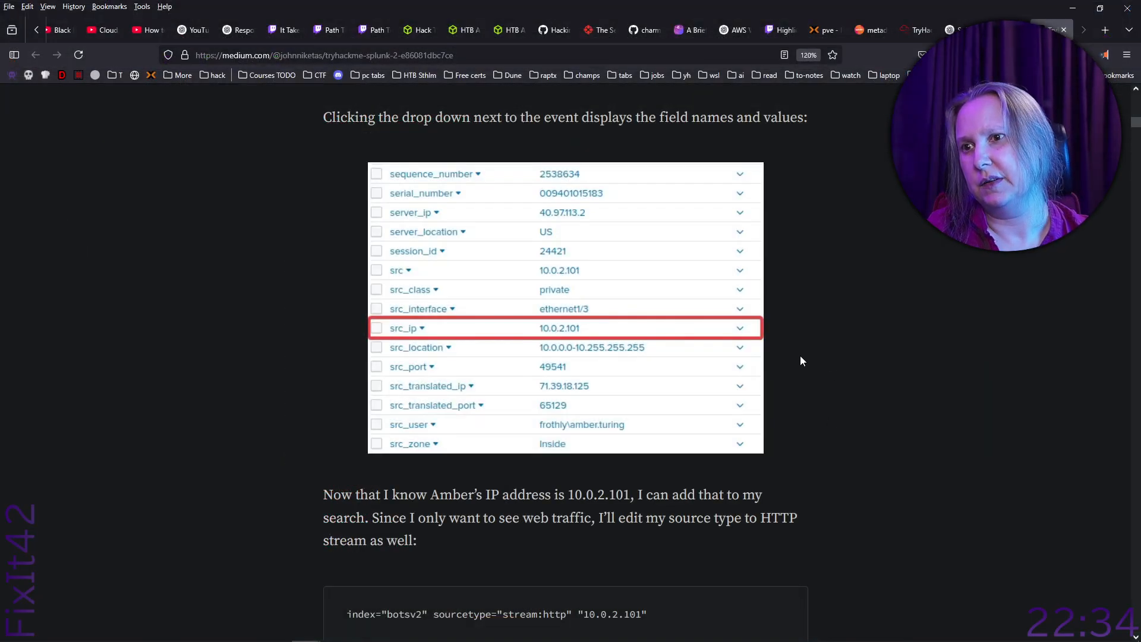
scroll(796, 359, "down", 3)
scroll(798, 362, "down", 3)
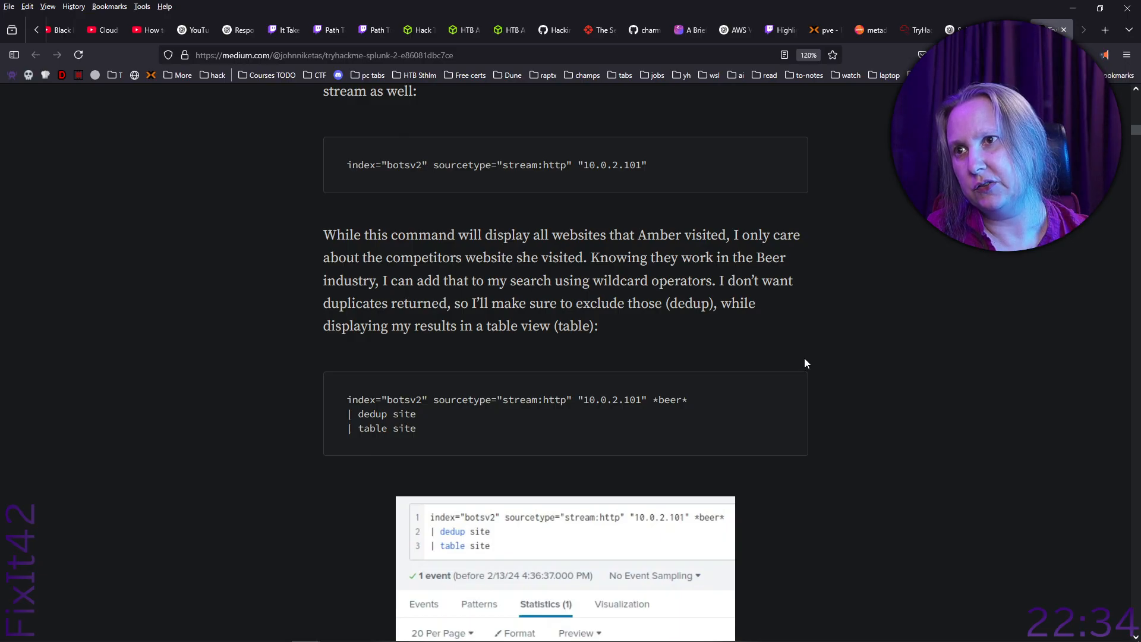
scroll(806, 363, "down", 8)
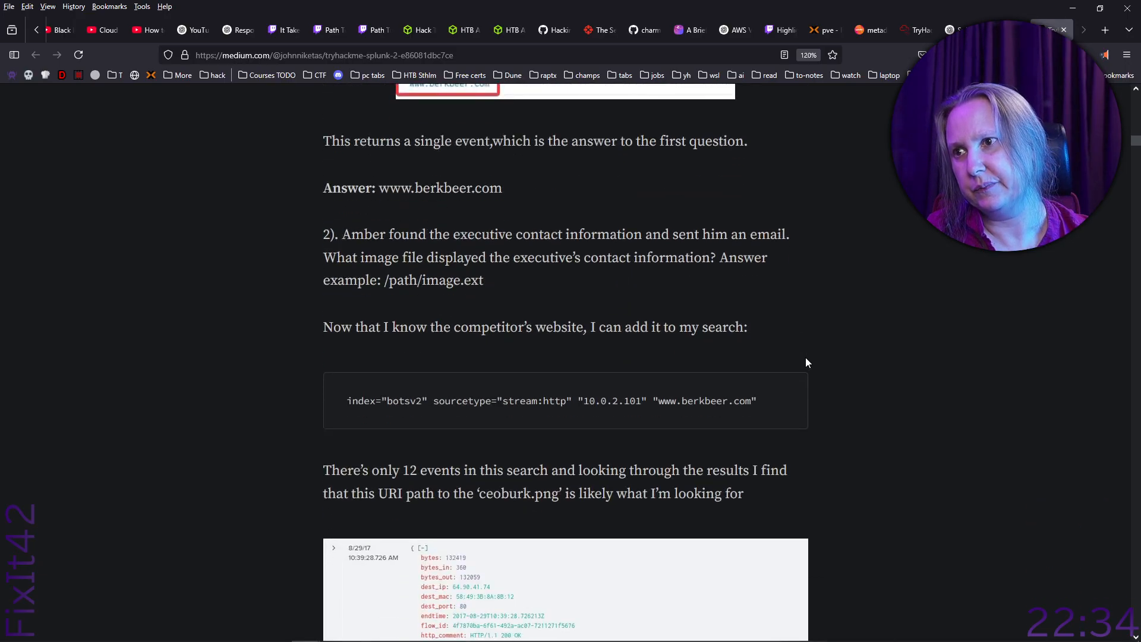
scroll(807, 359, "down", 20)
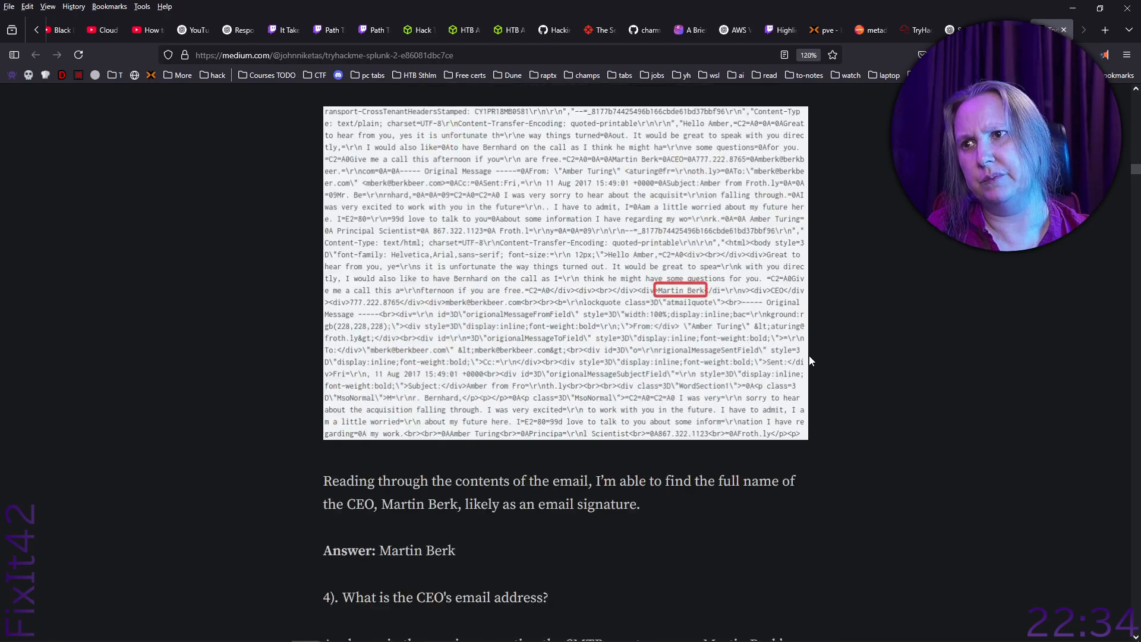
scroll(810, 361, "down", 15)
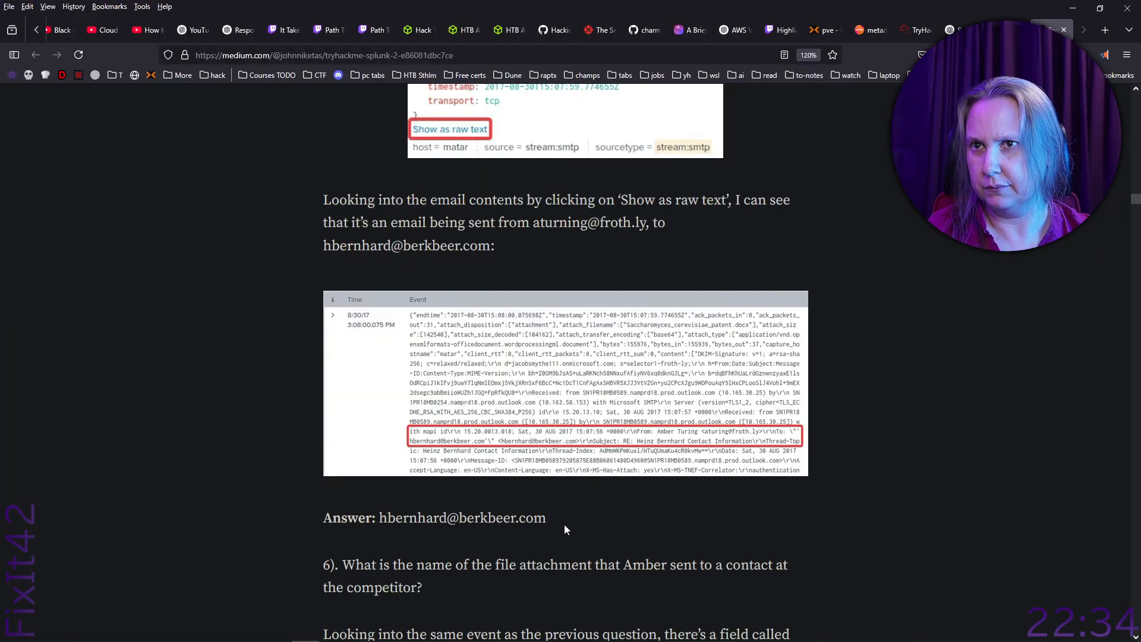
- Go back through the walkthrough's earlier solutions and review the pan:traffic search for the employee's IP address
scroll(565, 524, "up", 5)
scroll(565, 524, "up", 10)
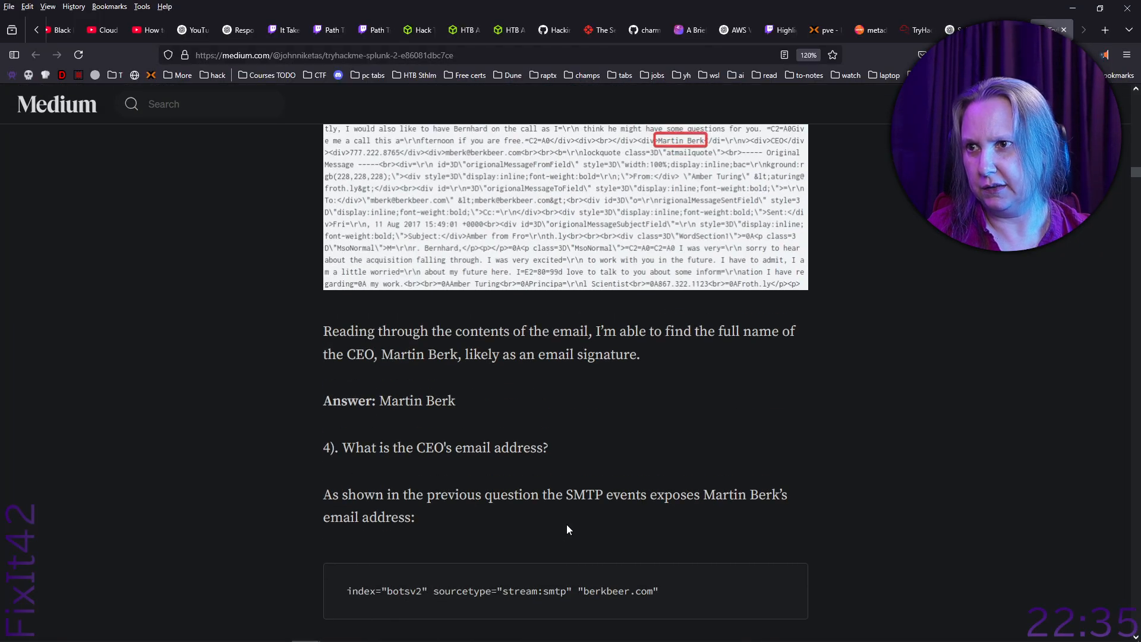
scroll(566, 524, "up", 10)
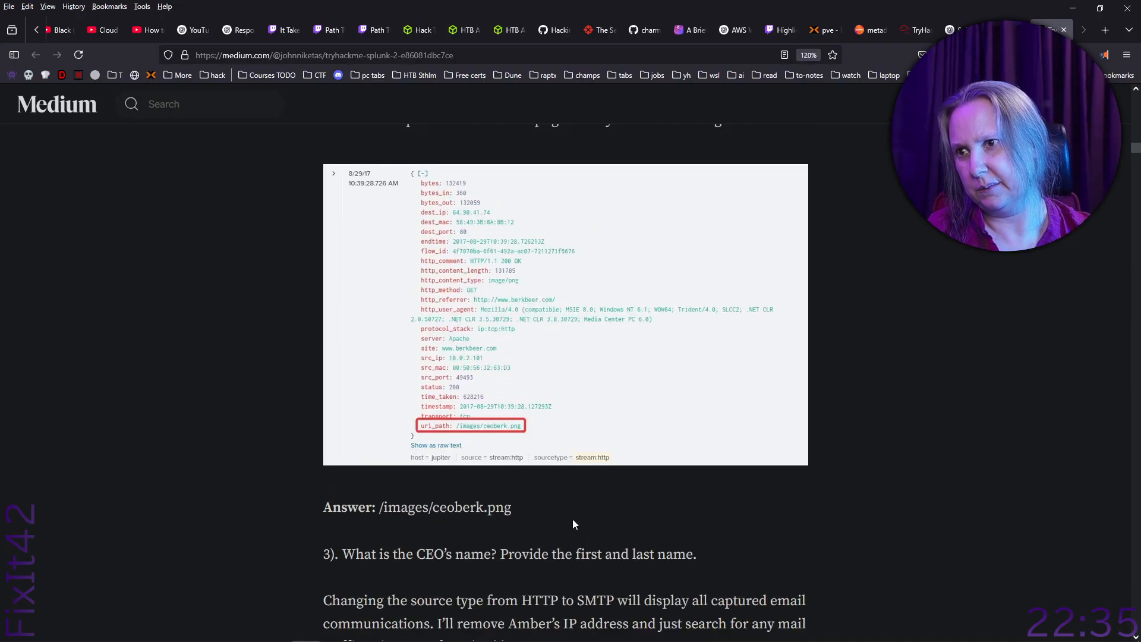
scroll(572, 520, "up", 12)
scroll(537, 505, "up", 5)
scroll(535, 463, "down", 5)
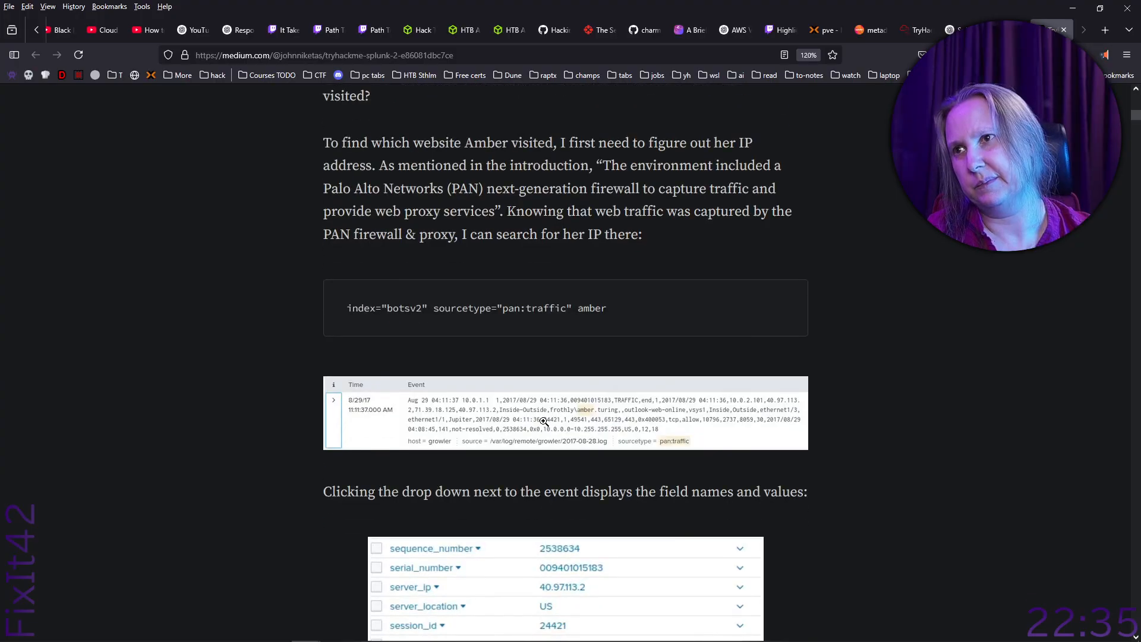
scroll(543, 421, "down", 3)
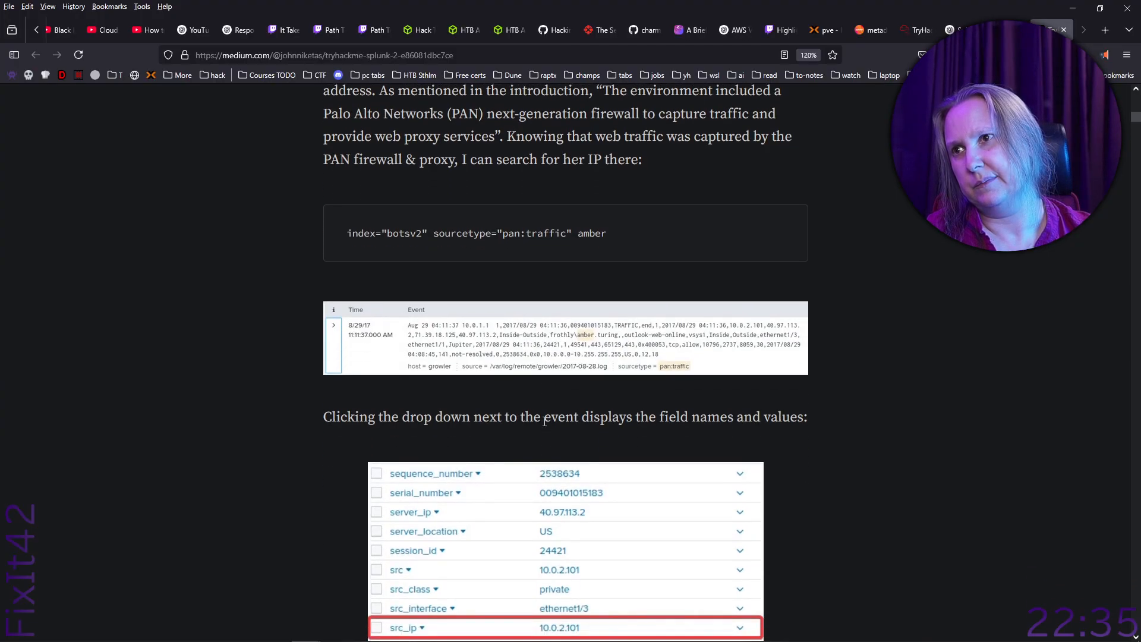
scroll(544, 421, "down", 1)
scroll(543, 410, "up", 10)
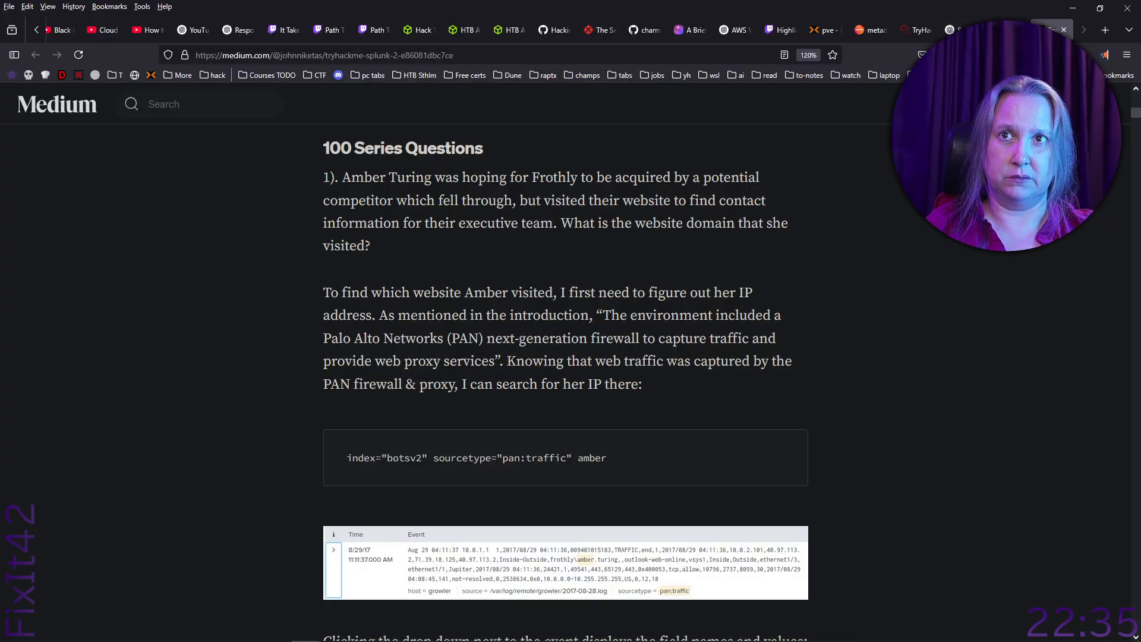
- Move the walkthrough into its own window and return to the TryHackMe room's unanswered 100 series questions
key("ctrl+w")
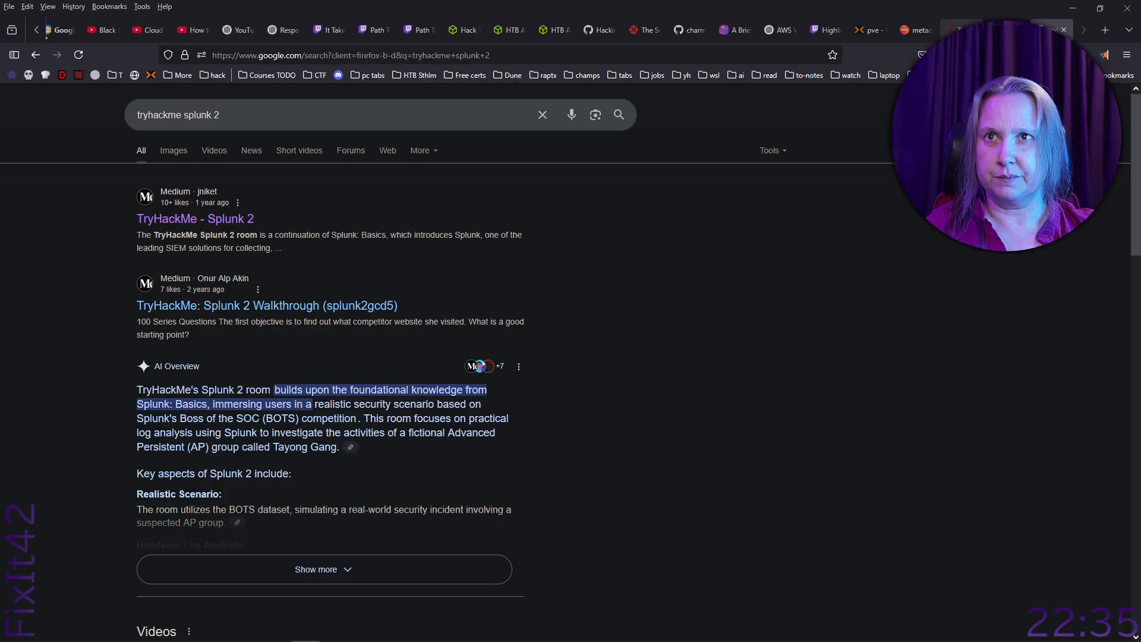
left_click(960, 30)
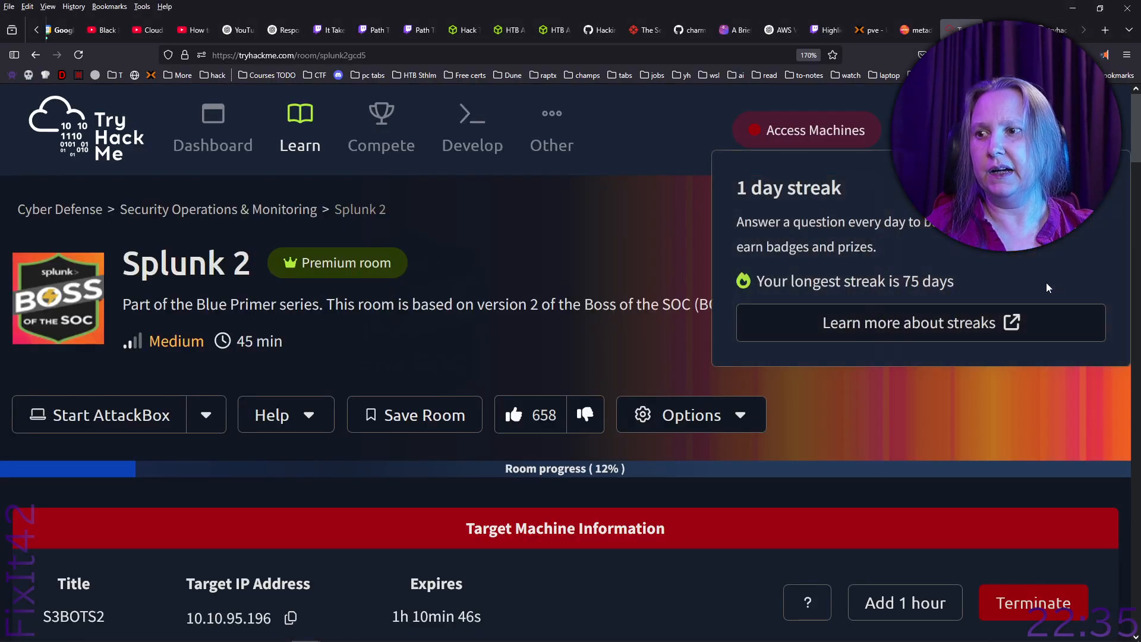
scroll(986, 429, "down", 20)
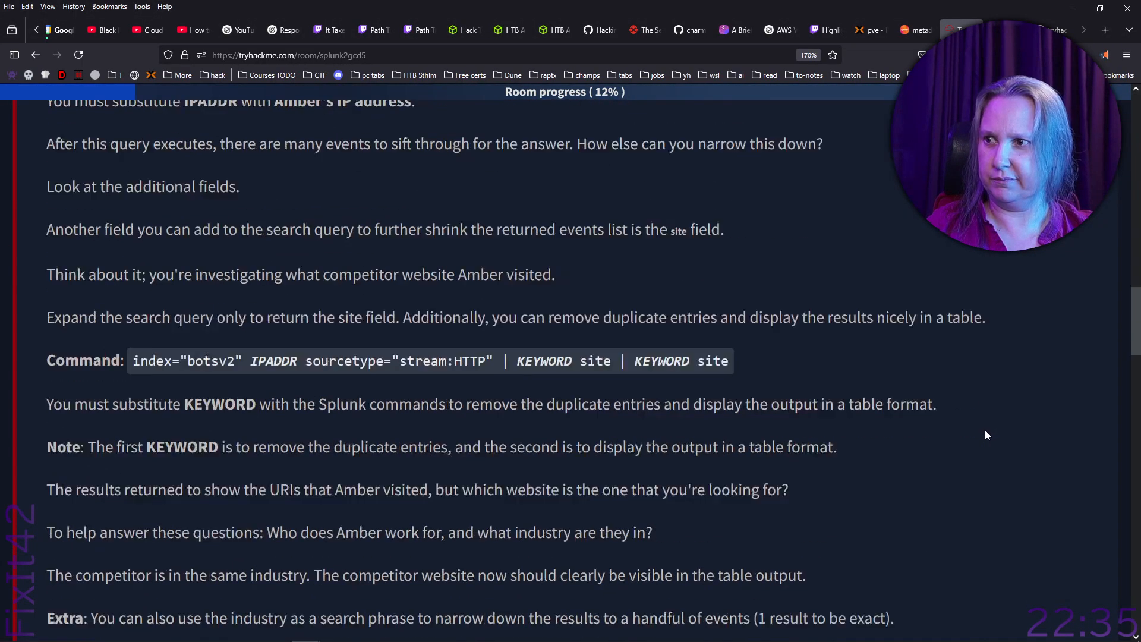
scroll(986, 429, "down", 5)
scroll(985, 428, "up", 3)
scroll(986, 428, "down", 2)
scroll(985, 427, "down", 2)
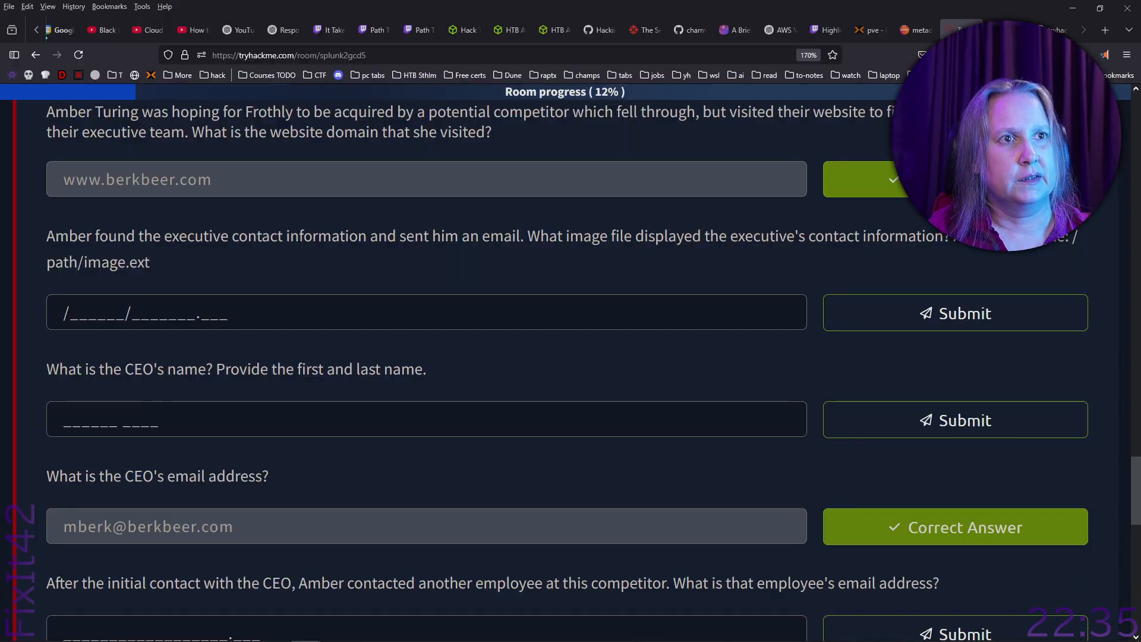
- Switch to the Medium walkthrough, find its solution for the executive contact image file, and select the answer /images/ceoberk.png
key("alt+Tab")
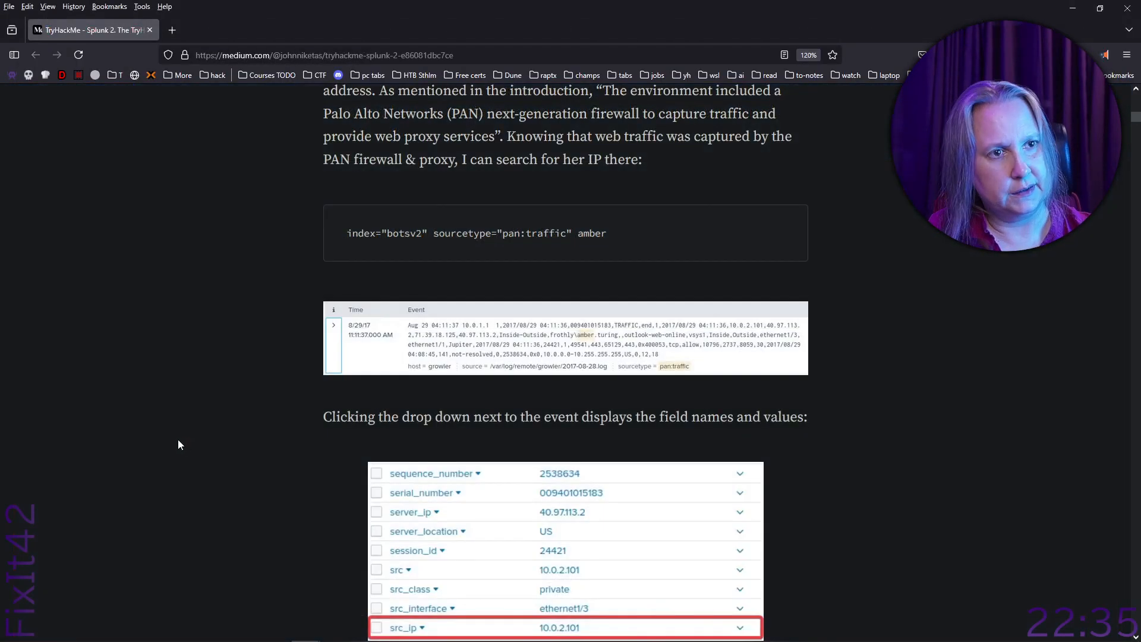
scroll(290, 401, "down", 7)
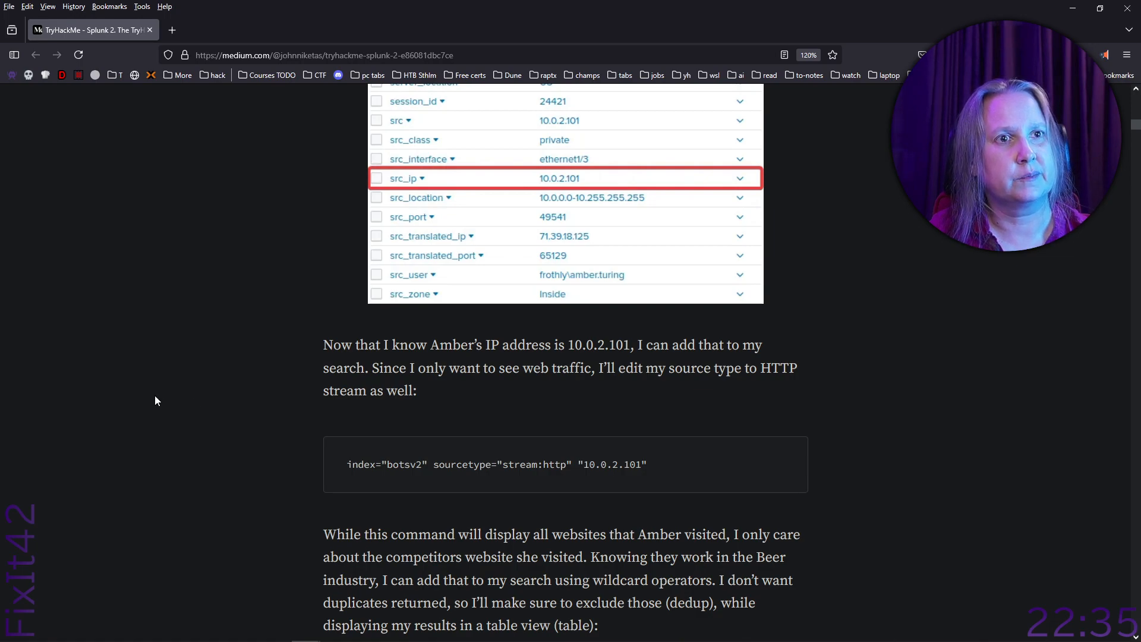
scroll(155, 396, "down", 6)
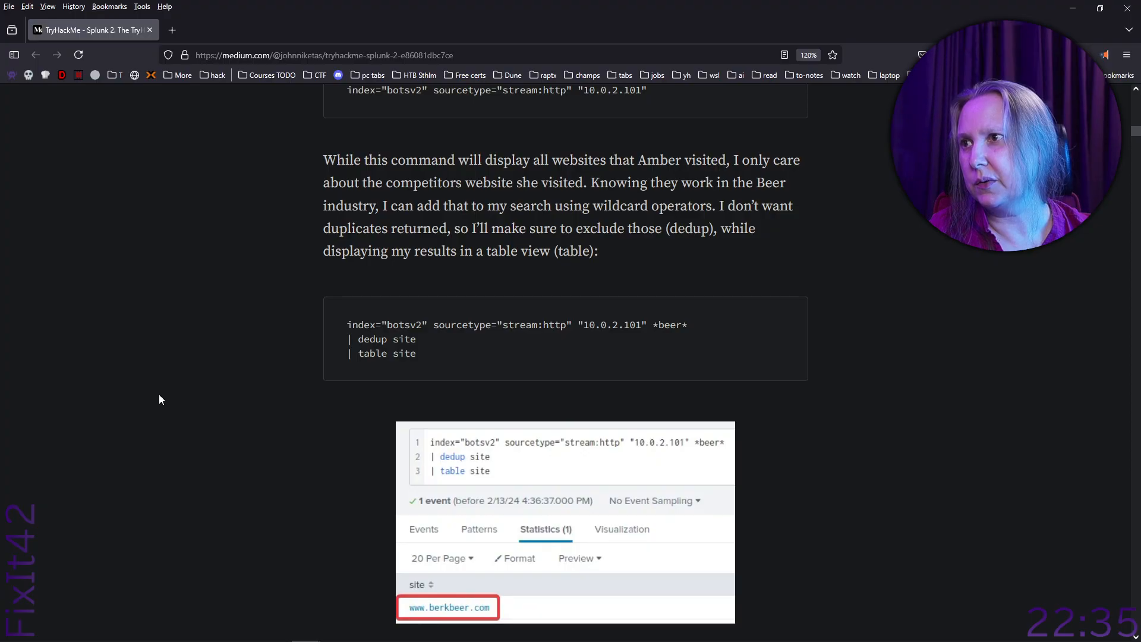
scroll(159, 394, "down", 8)
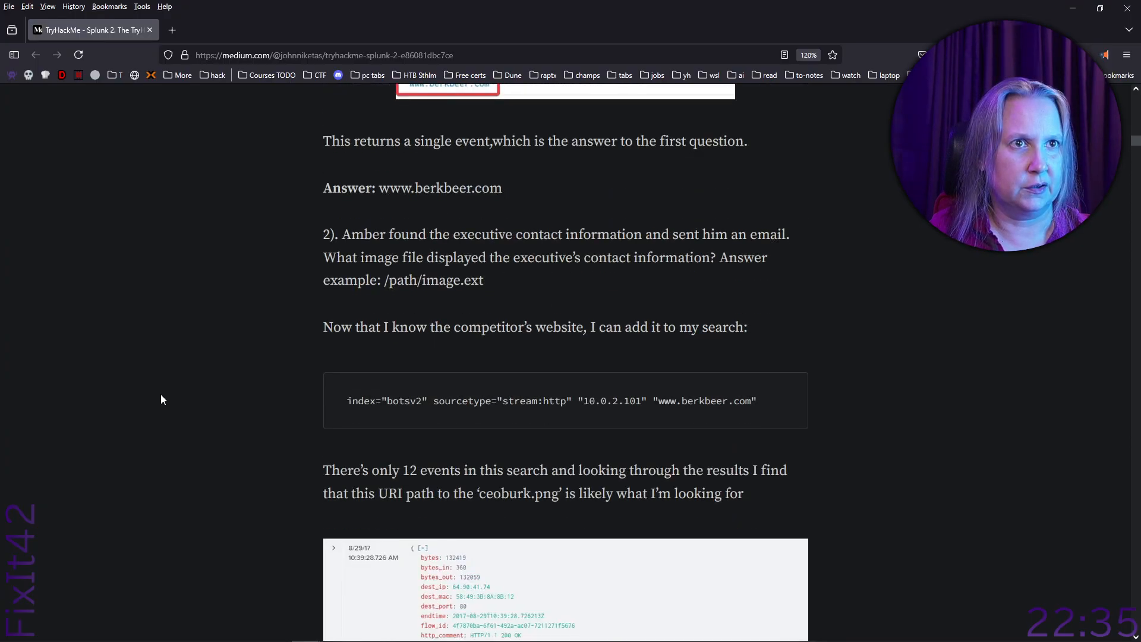
scroll(201, 348, "down", 7)
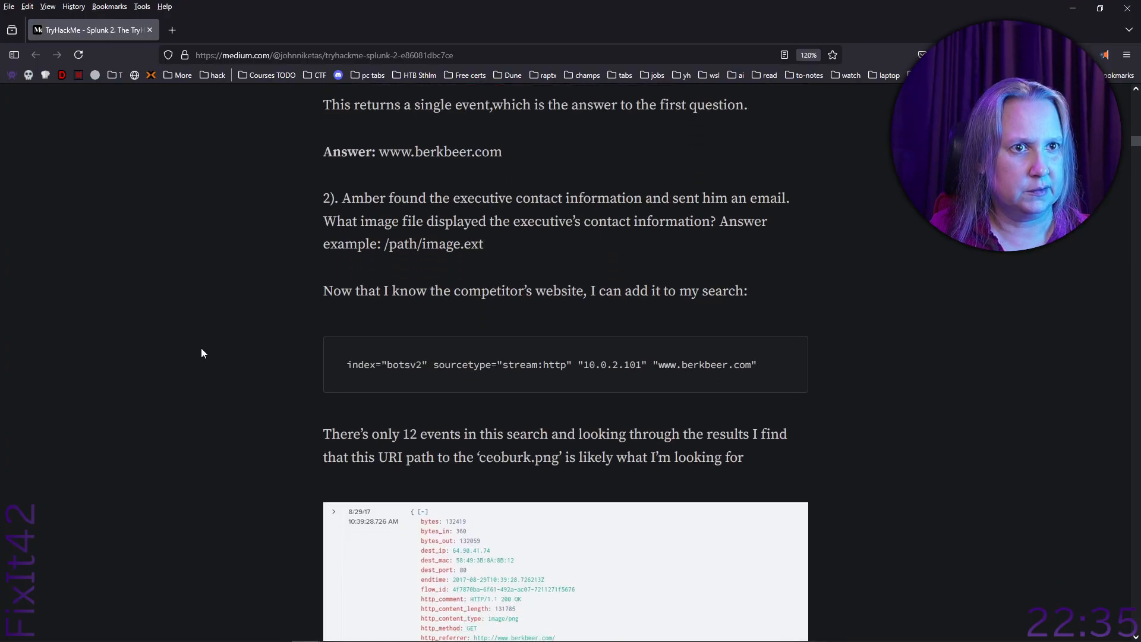
scroll(205, 350, "down", 2)
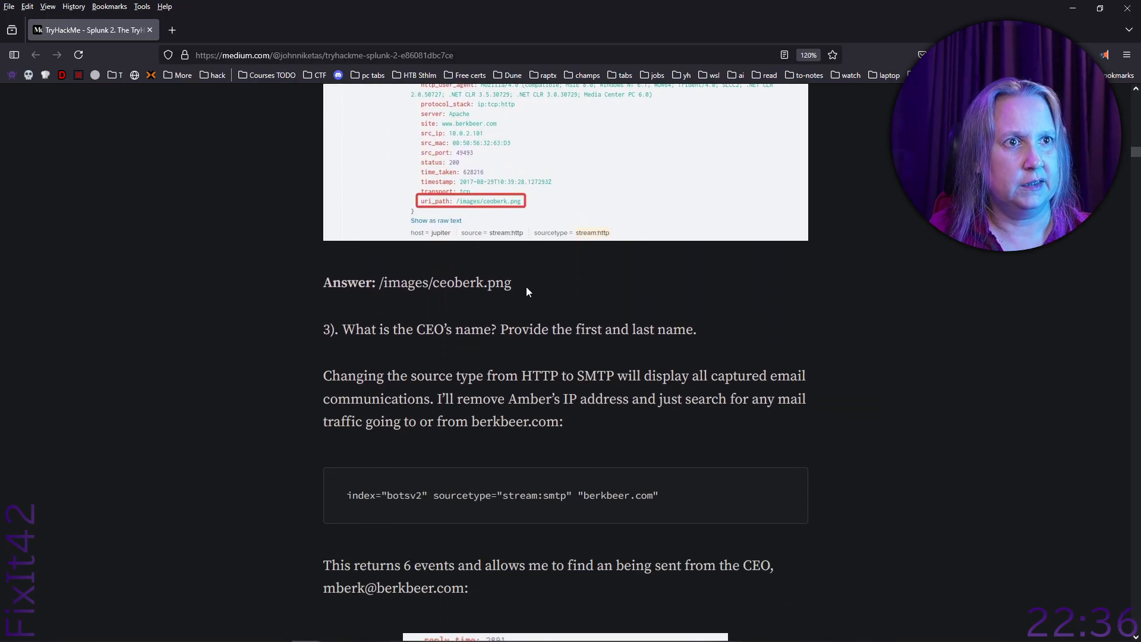
left_click_drag(512, 288, 381, 289)
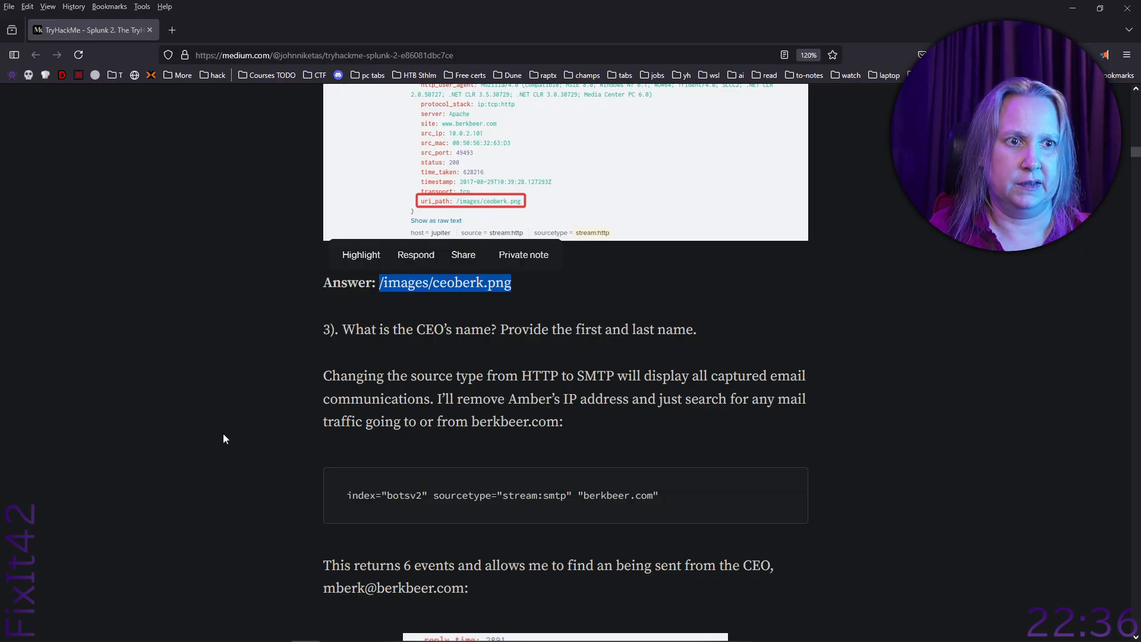
- Read the walkthrough's solution for the CEO's name, including the stream:smtp search and the raw email text
scroll(223, 433, "down", 2)
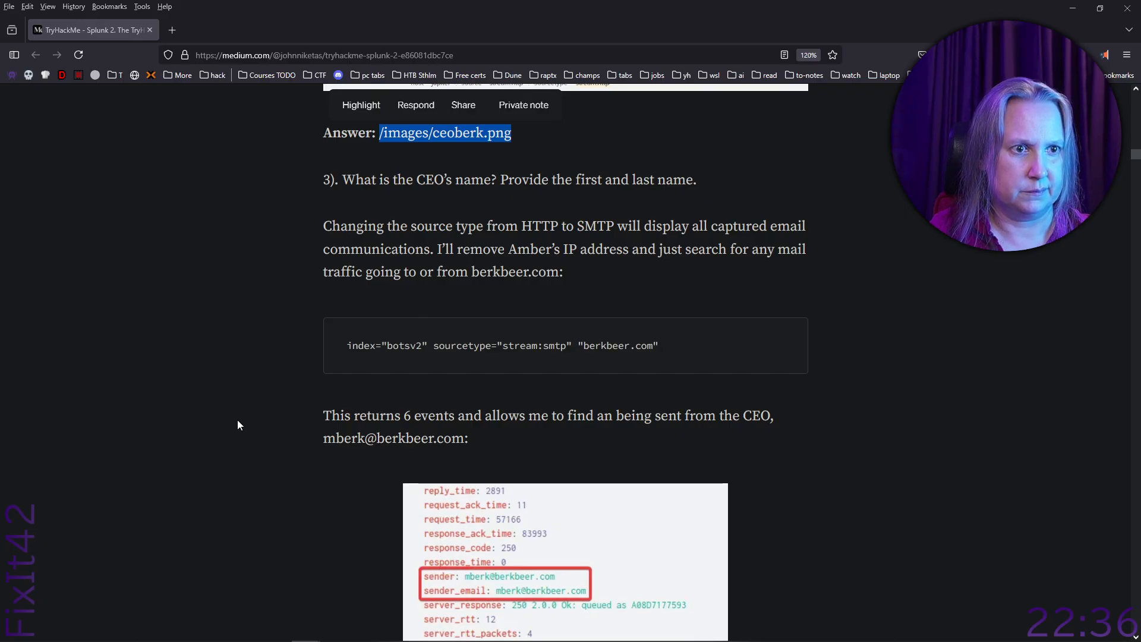
scroll(237, 425, "down", 3)
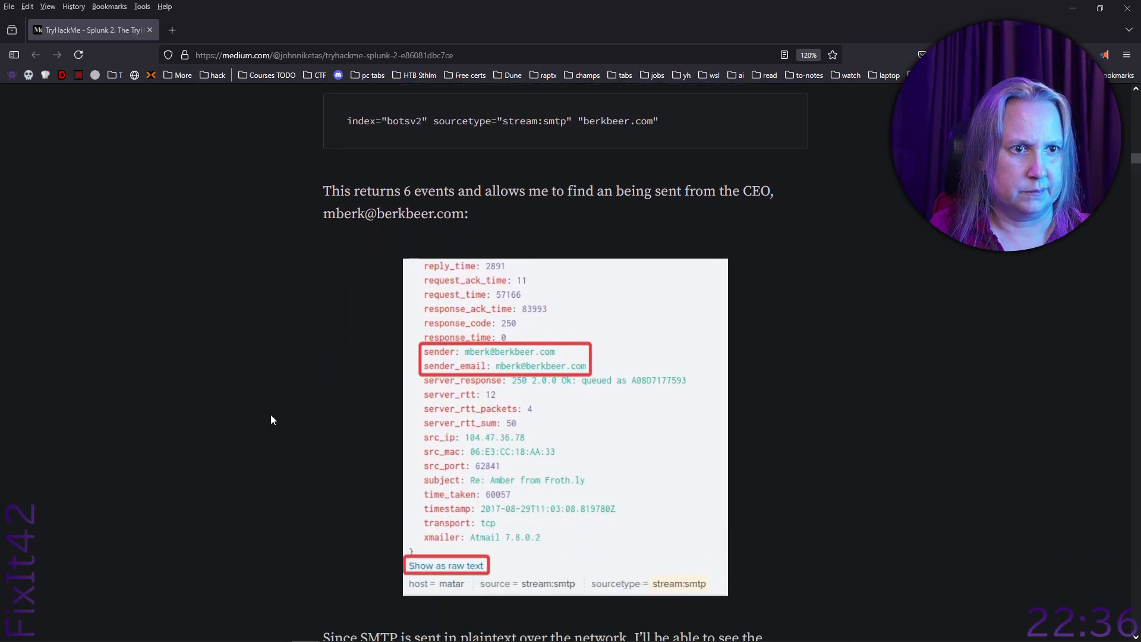
scroll(271, 416, "down", 3)
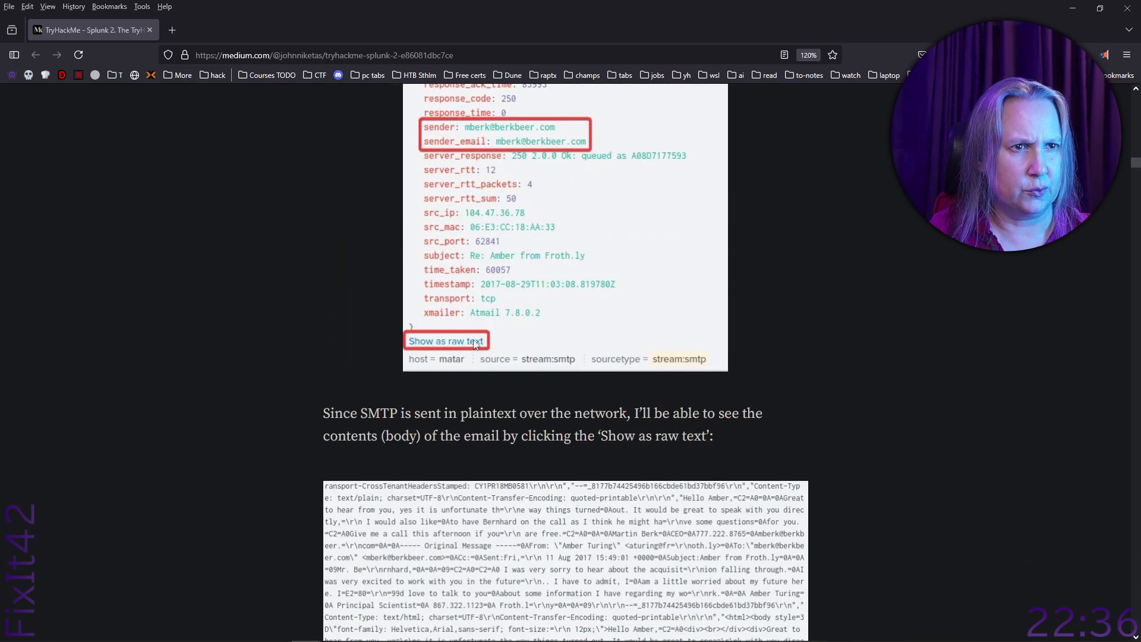
scroll(474, 340, "down", 4)
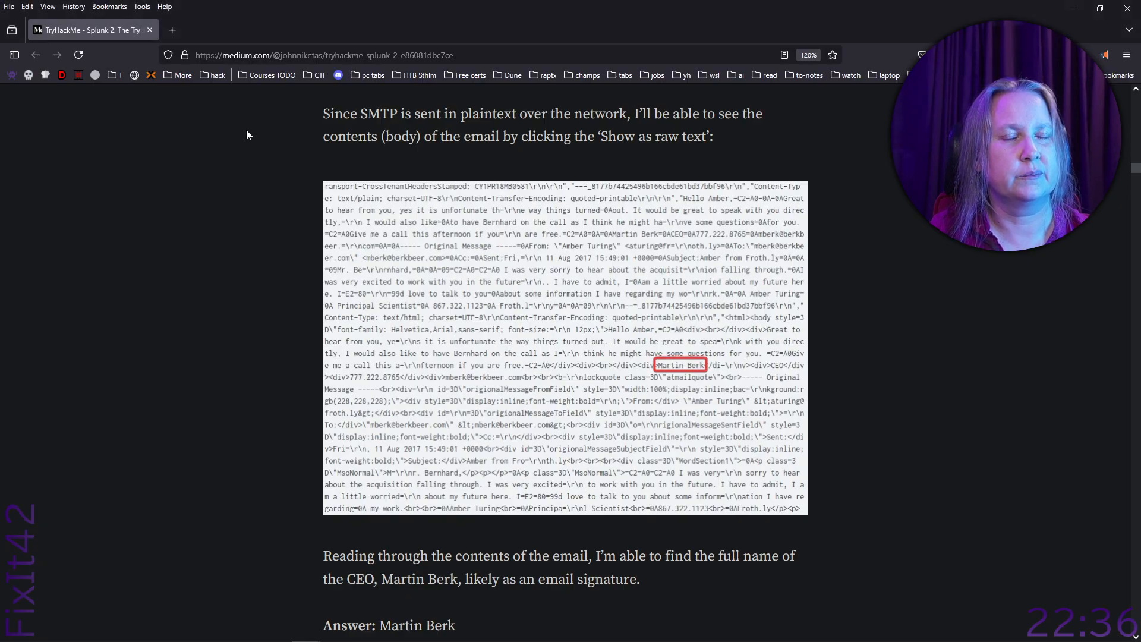
- Return to Splunk, go back to the previous narrower stream:smtp search, and display the event from the CEO as raw text
left_click(1078, 9)
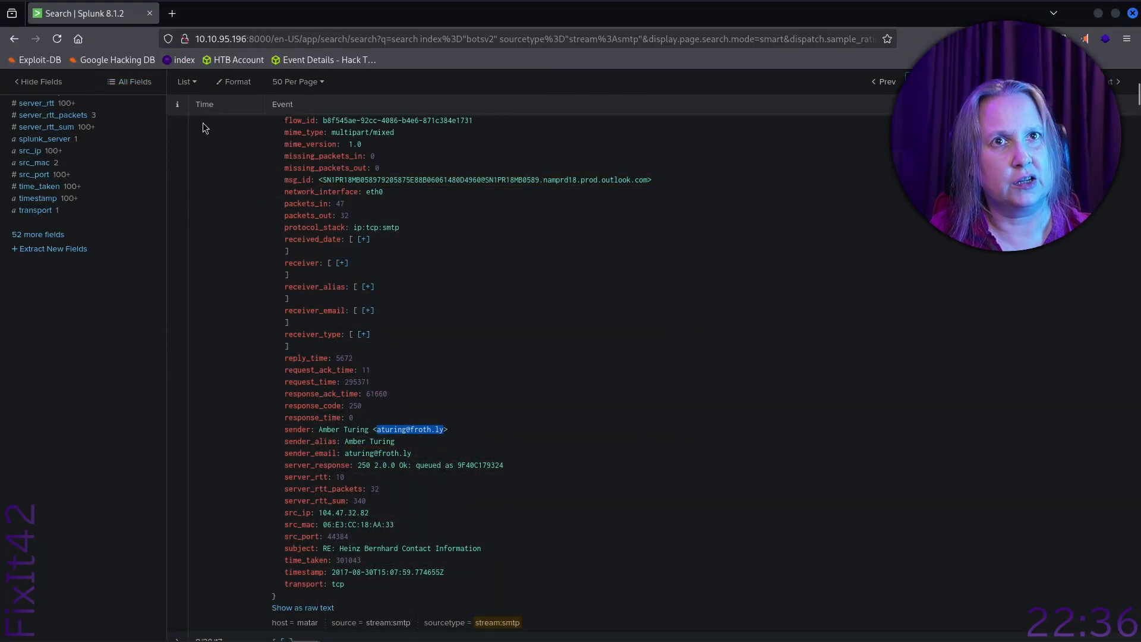
scroll(209, 134, "up", 5)
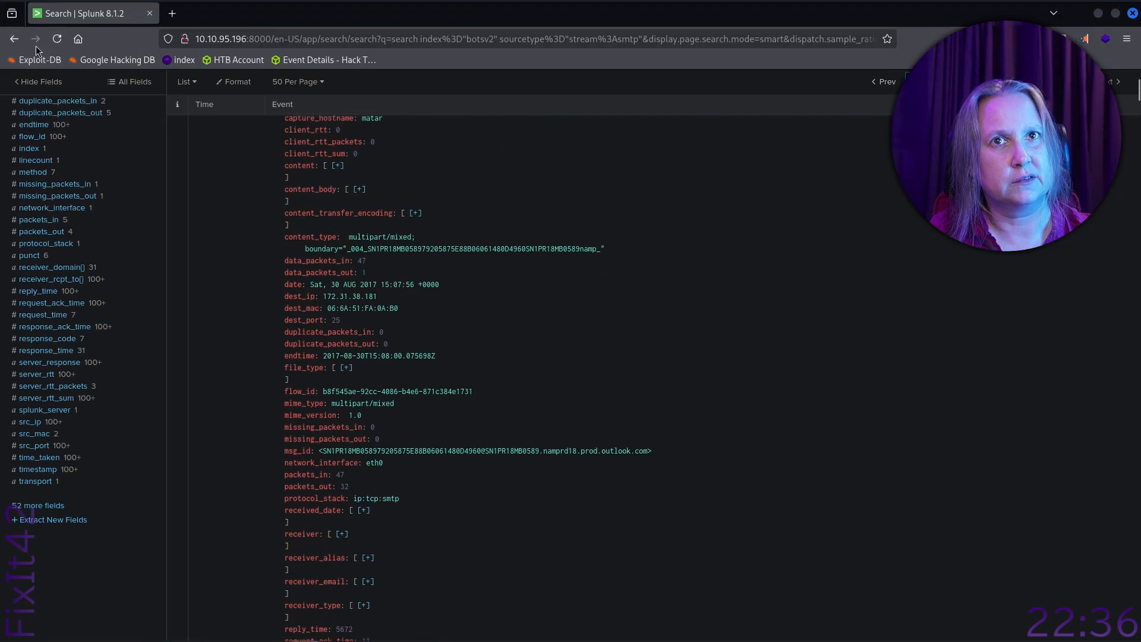
left_click(15, 42)
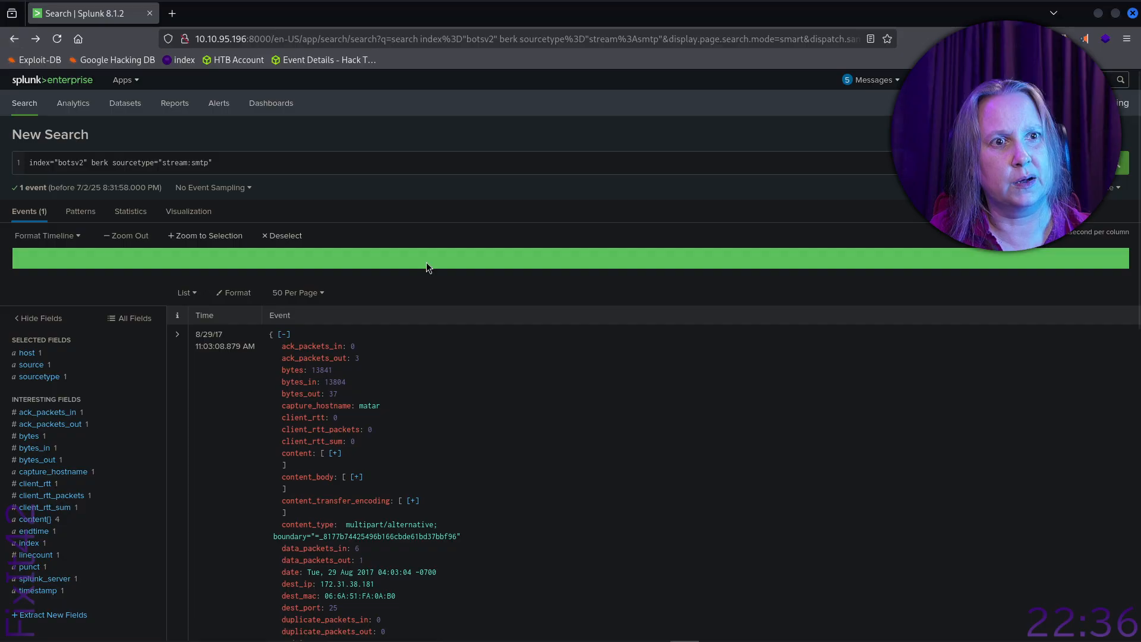
scroll(553, 511, "down", 10)
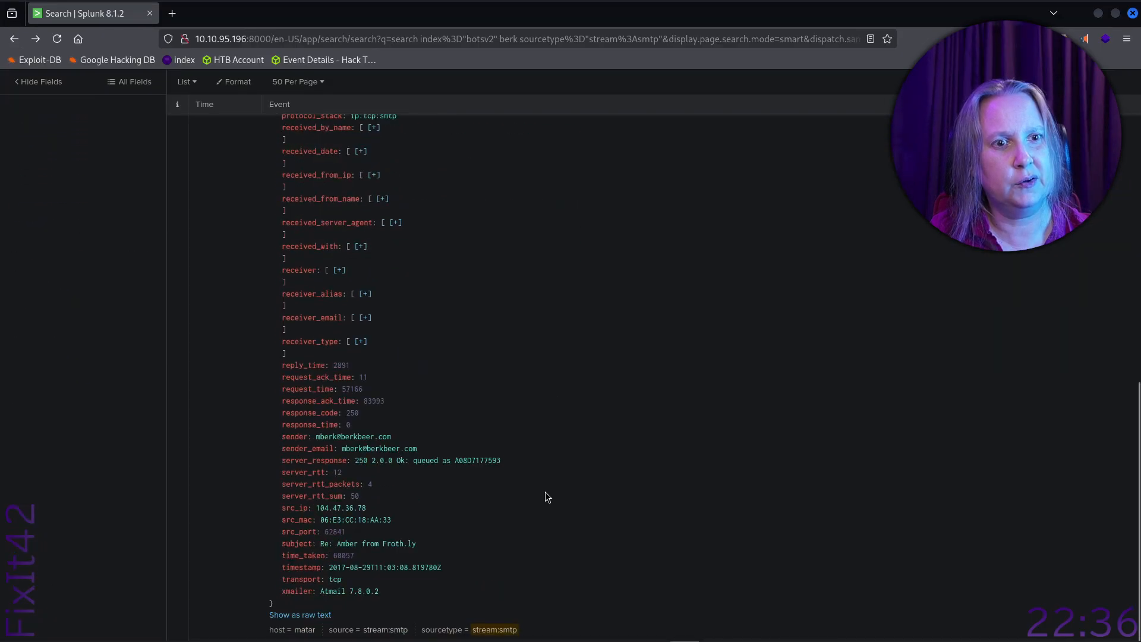
left_click(303, 615)
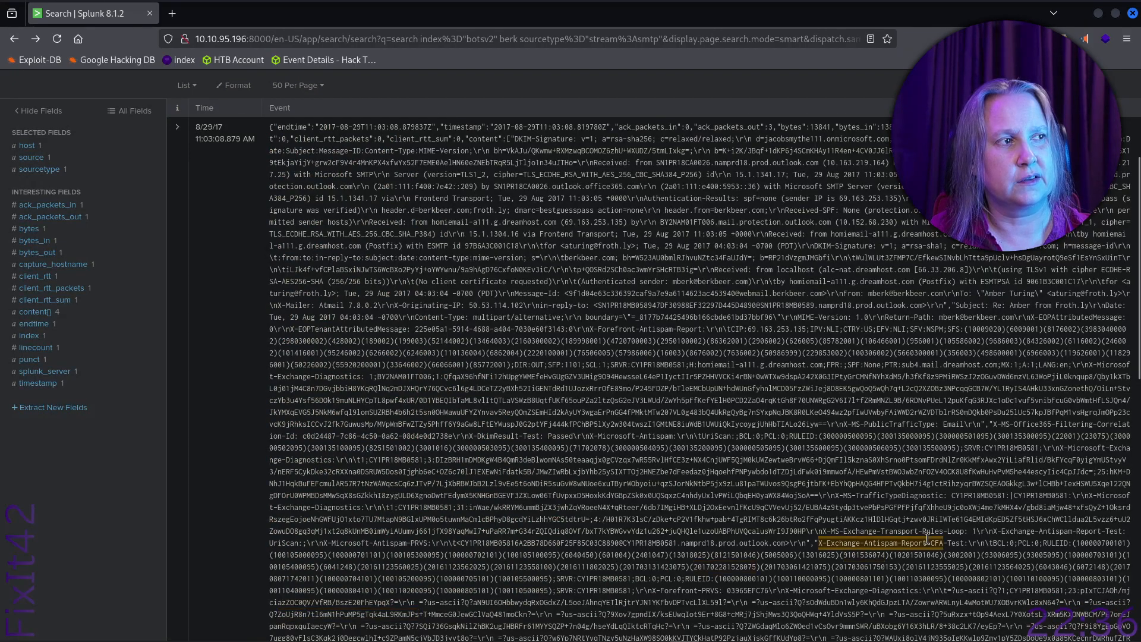
- Locate the CEO's signature in the raw email text and copy the full name
scroll(927, 533, "up", 1)
scroll(926, 534, "up", 2)
scroll(926, 534, "down", 15)
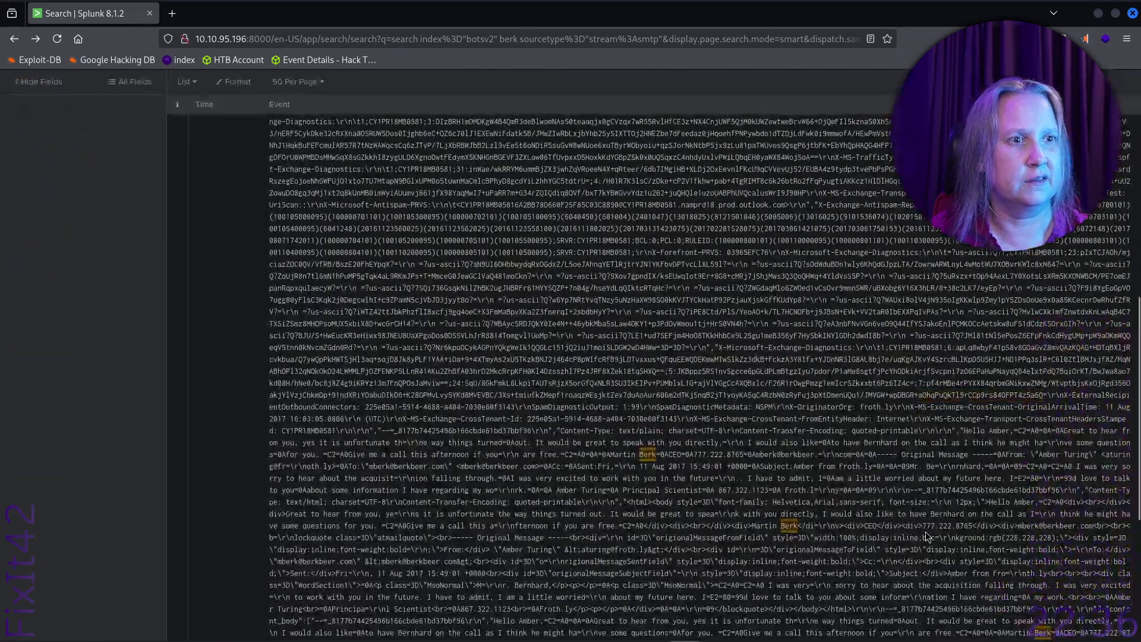
scroll(925, 531, "down", 3)
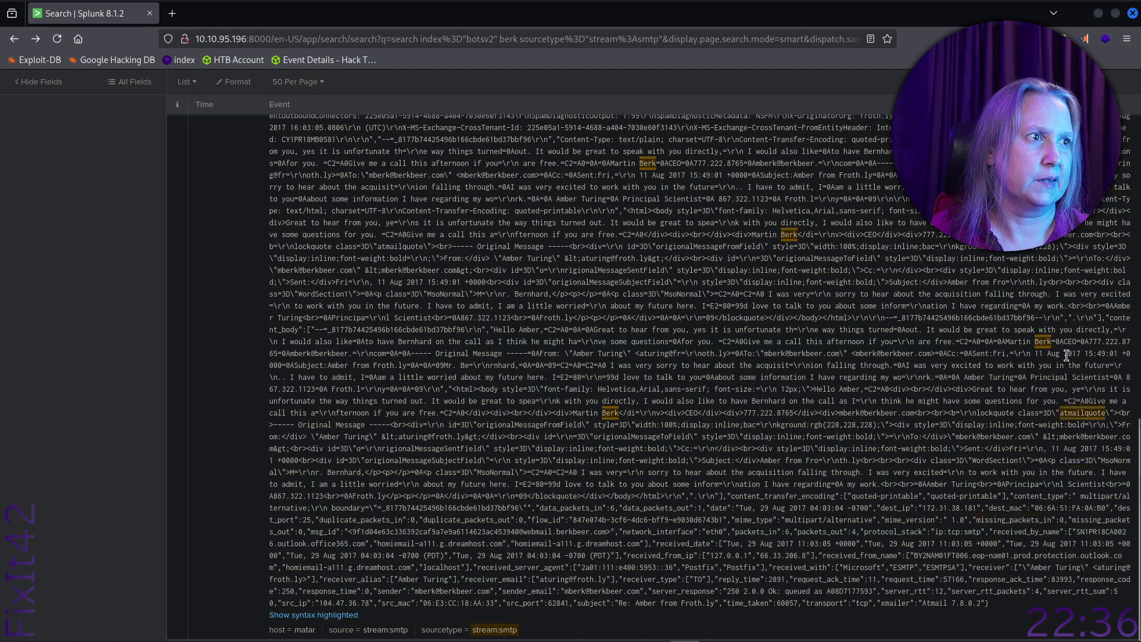
double_click(1008, 346)
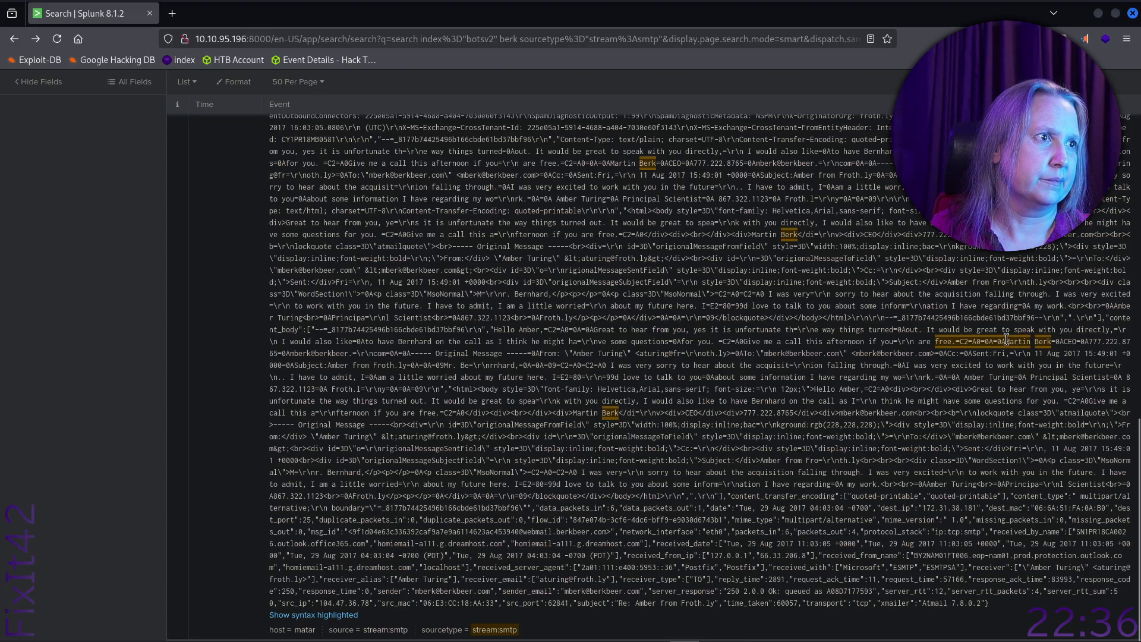
left_click_drag(1005, 342, 1050, 344)
key("ctrl+c")
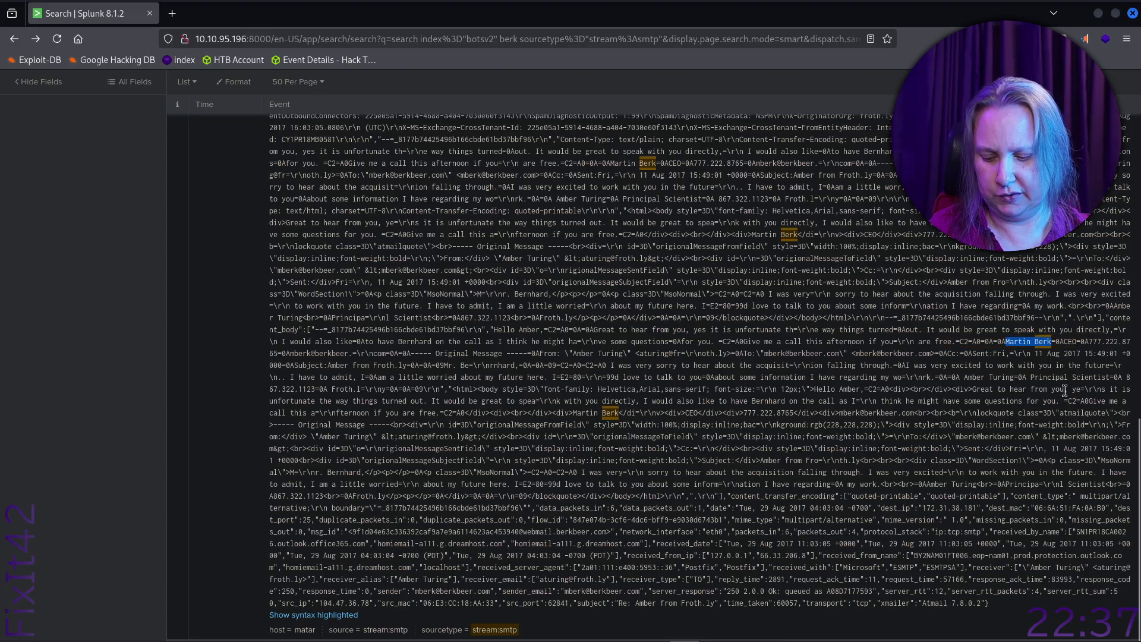
- Switch to the TryHackMe room and submit the copied full name as the answer for the CEO's name
key("alt+Tab")
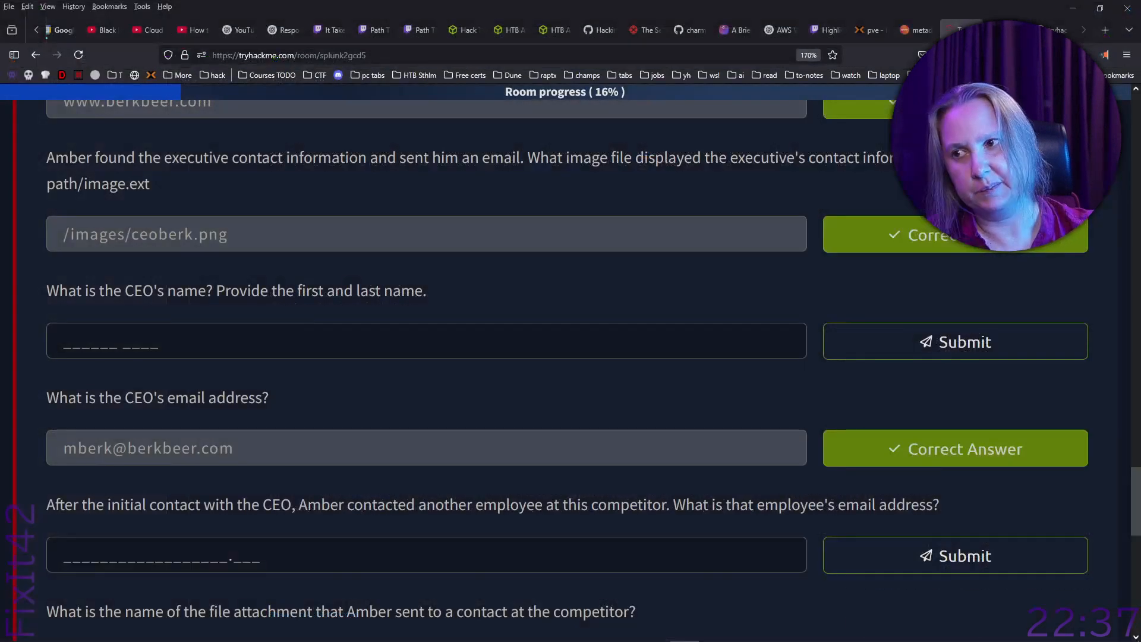
left_click(677, 333)
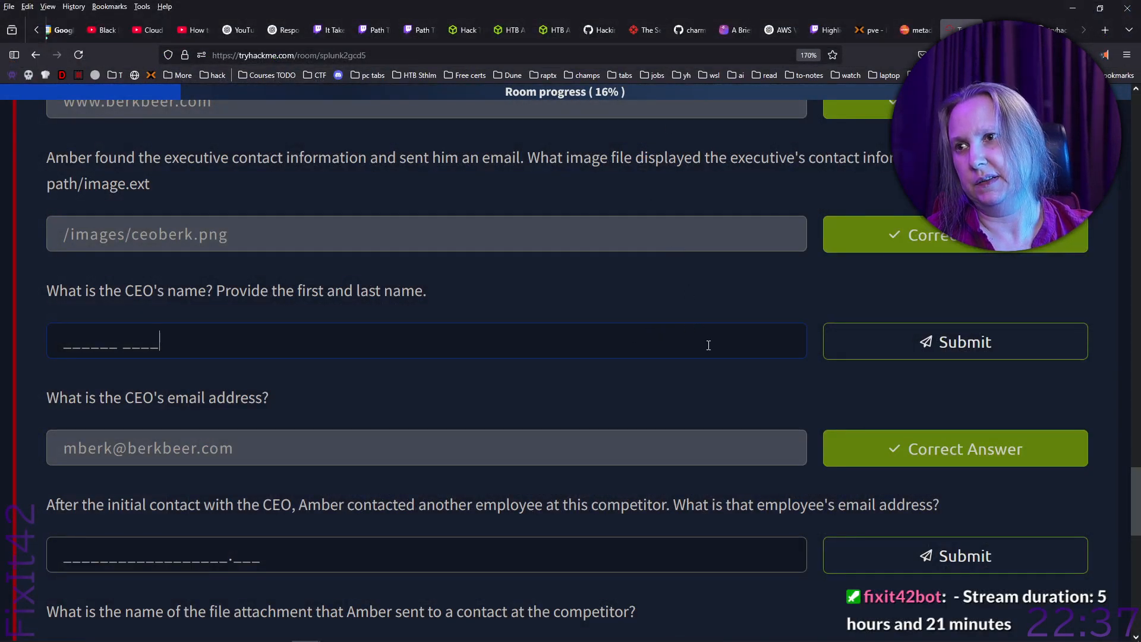
key("ctrl+v")
left_click(958, 341)
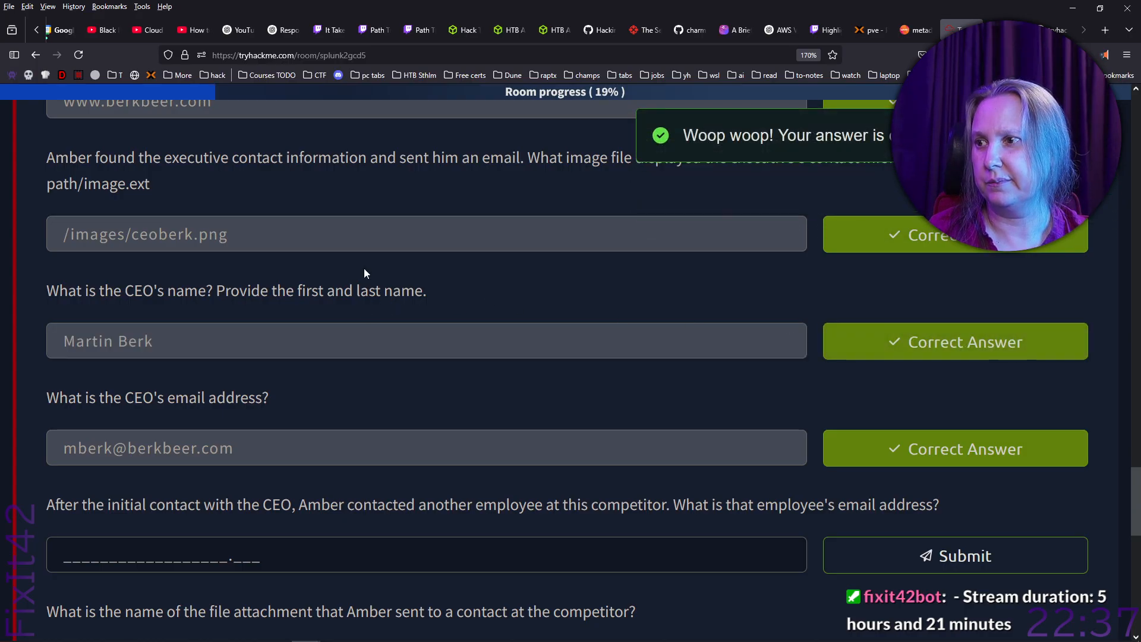
- Check the room's remaining 100 series questions, and read the walkthrough's solution for the CEO's email address
scroll(364, 272, "down", 5)
scroll(102, 311, "up", 1)
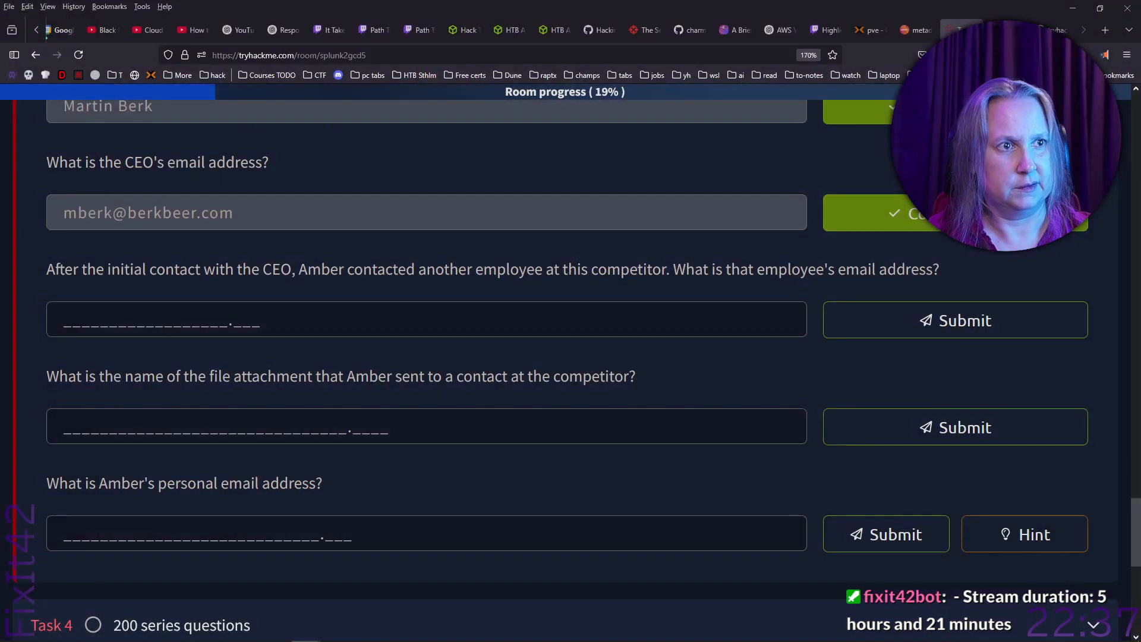
key("alt+Tab")
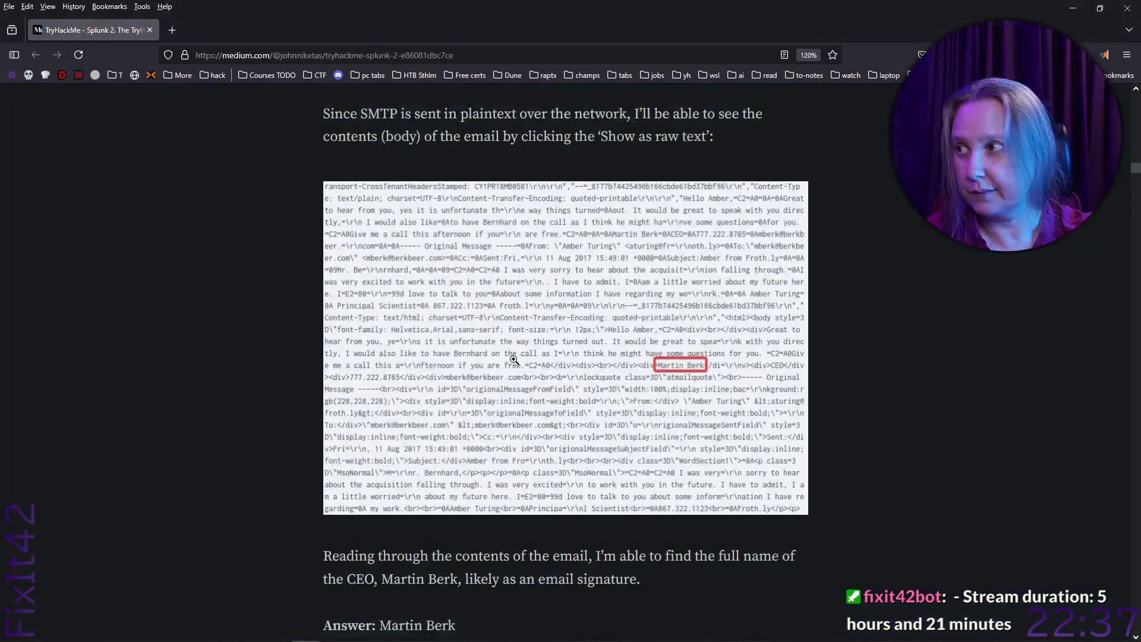
scroll(176, 445, "down", 5)
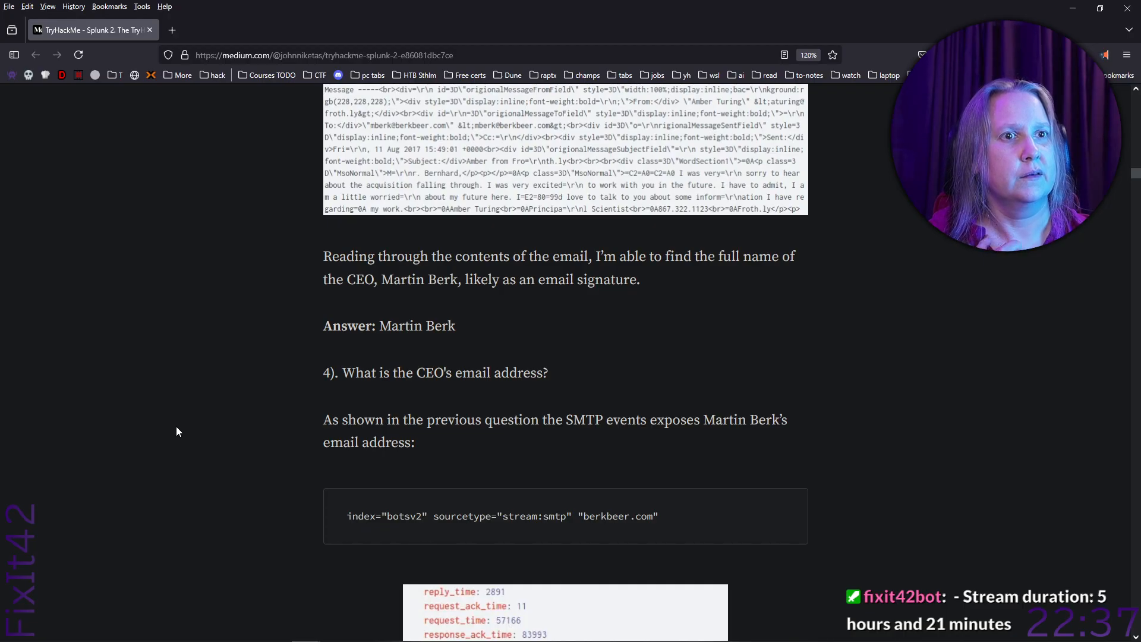
scroll(176, 428, "down", 5)
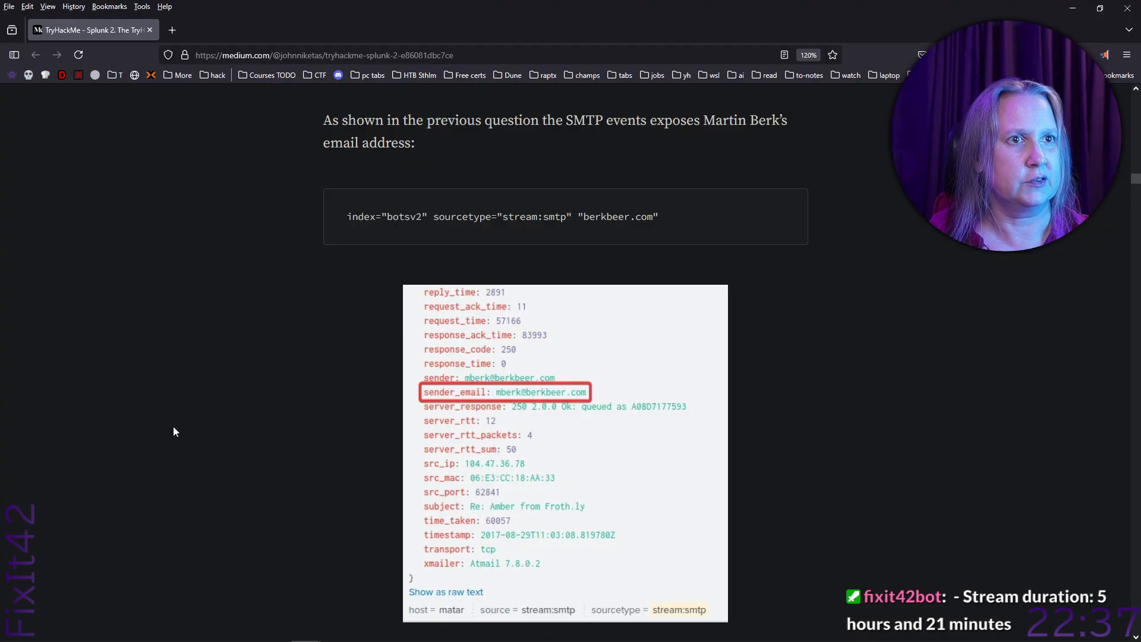
scroll(173, 432, "down", 5)
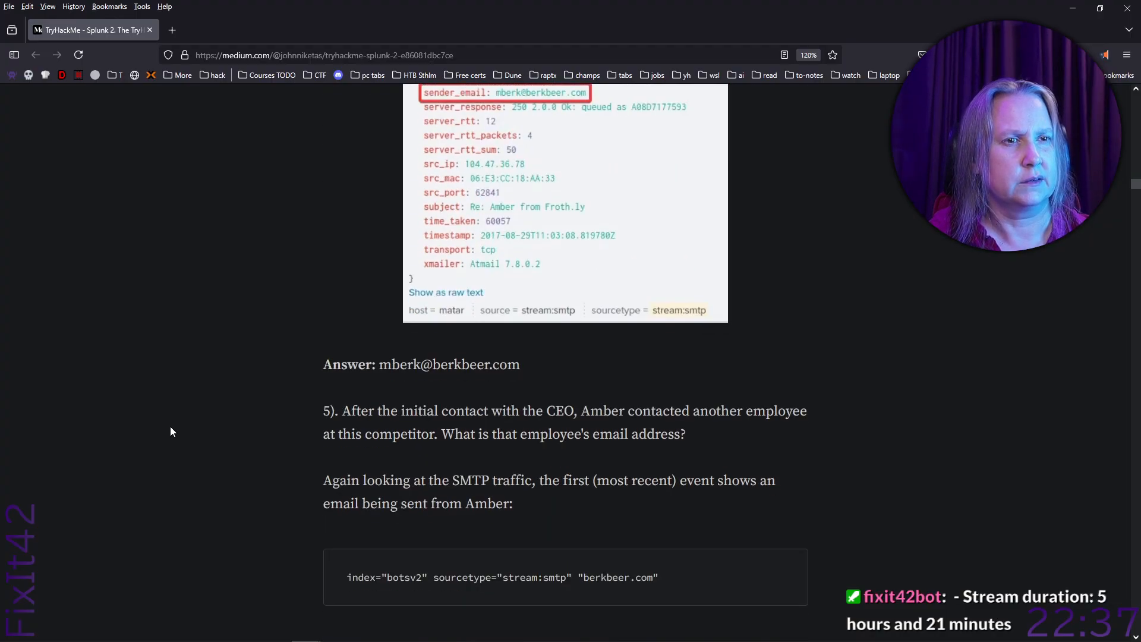
- Study the walkthrough's solution to question 5 about the other competitor employee, and select the employee's email address given as the answer
scroll(171, 431, "down", 4)
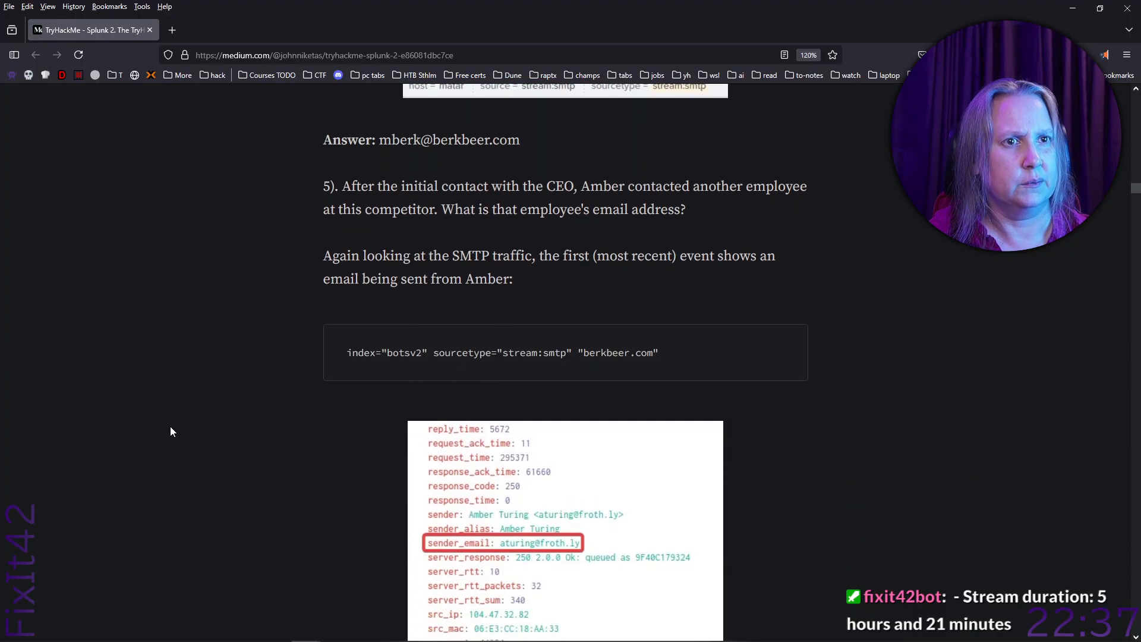
scroll(171, 431, "down", 1)
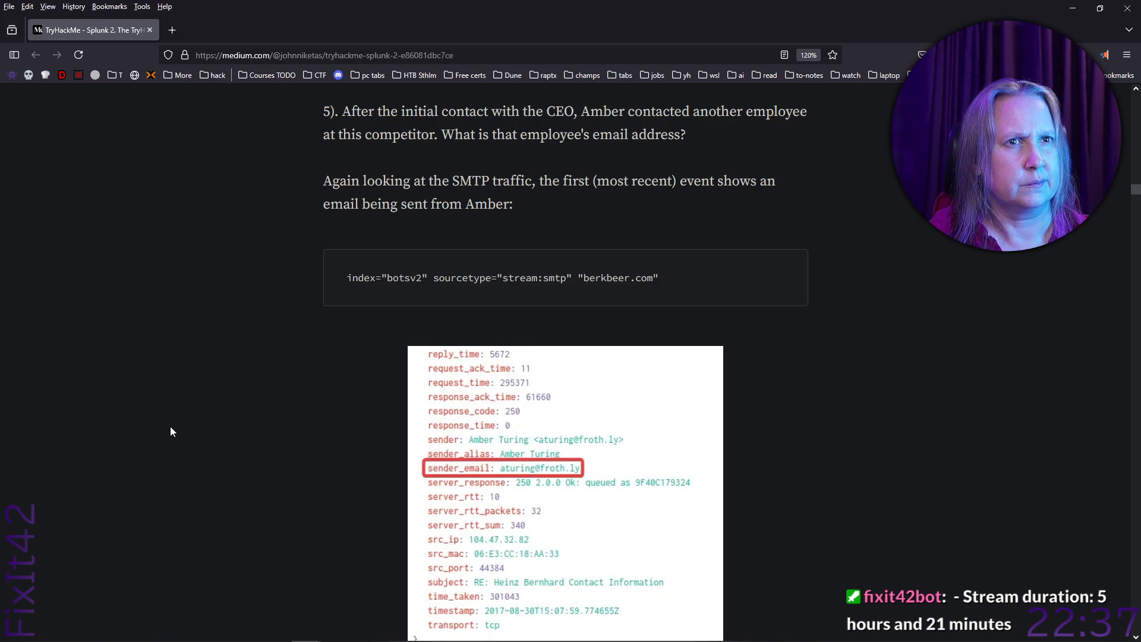
scroll(171, 431, "down", 6)
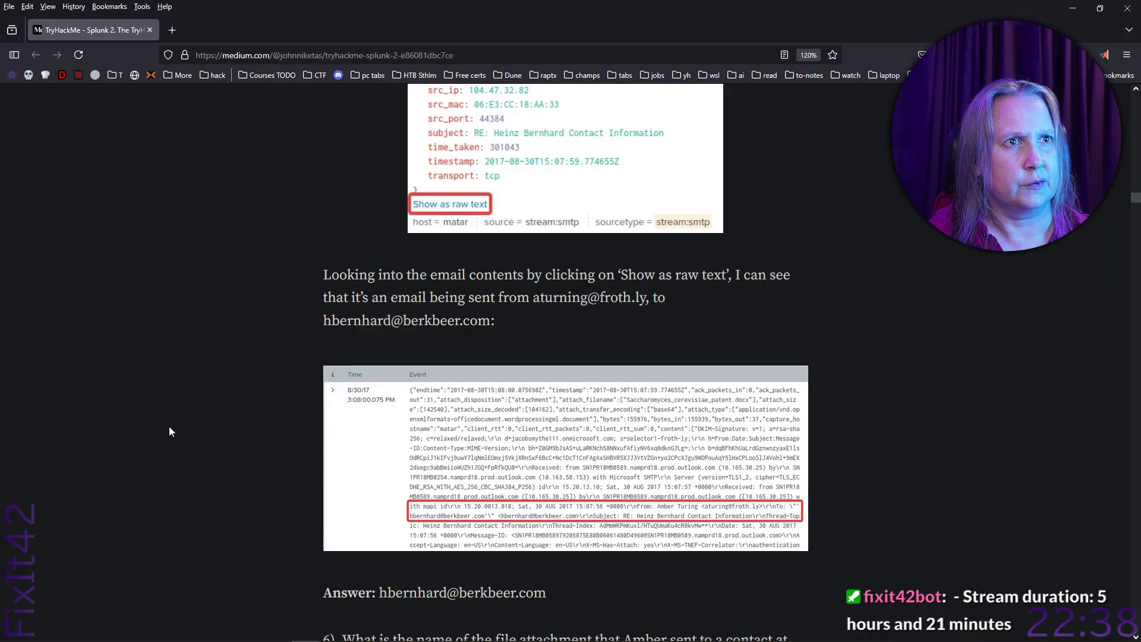
scroll(169, 426, "down", 1)
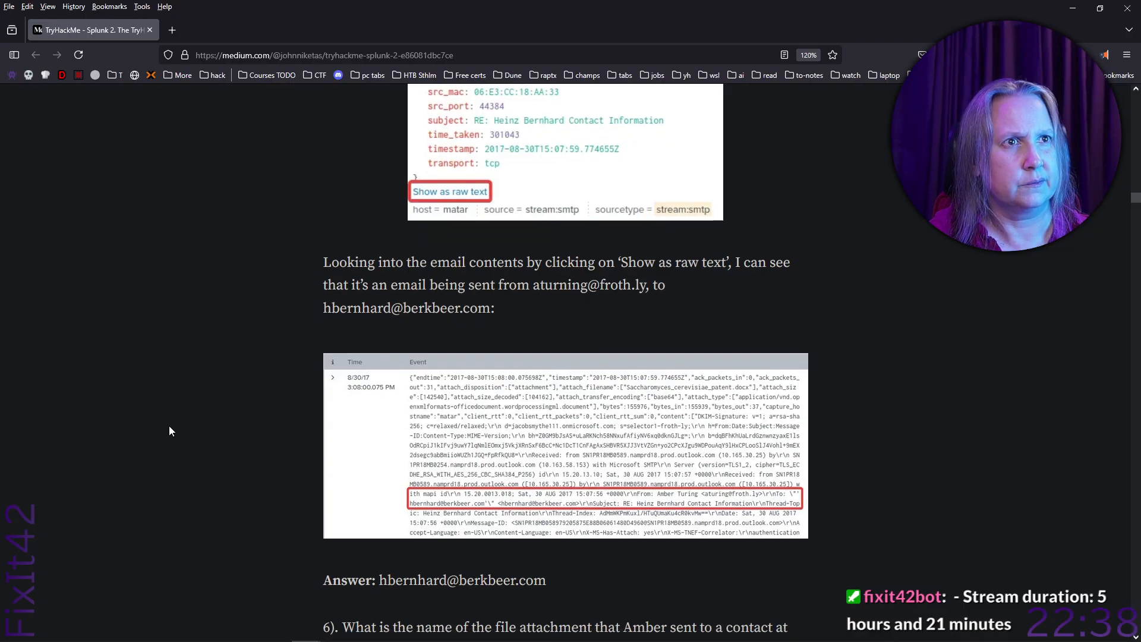
scroll(169, 426, "up", 3)
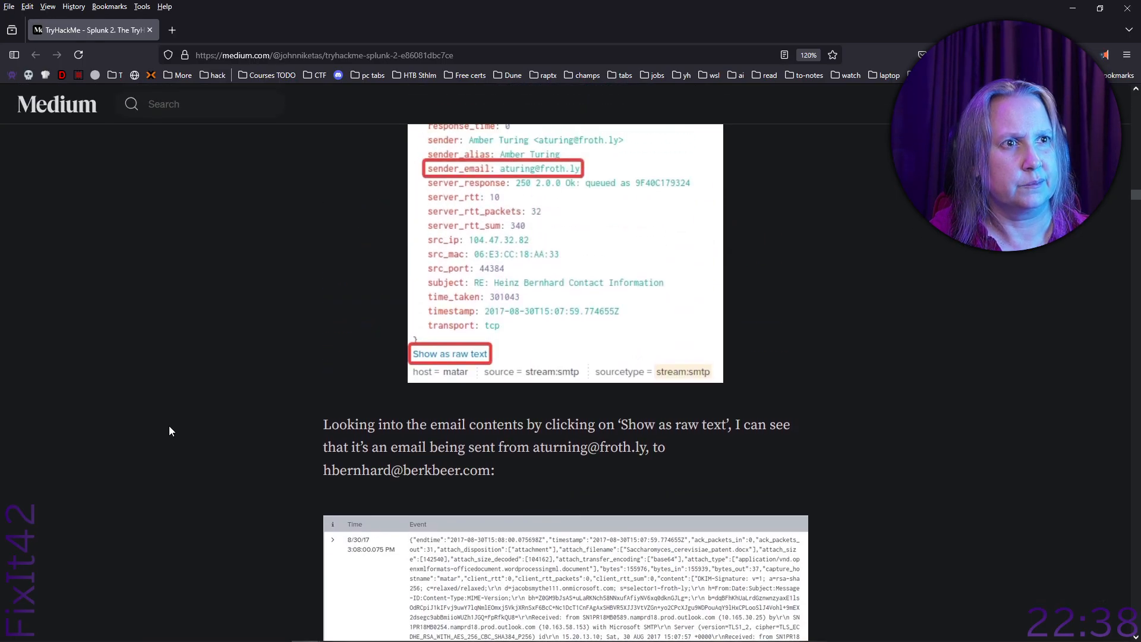
scroll(169, 426, "down", 3)
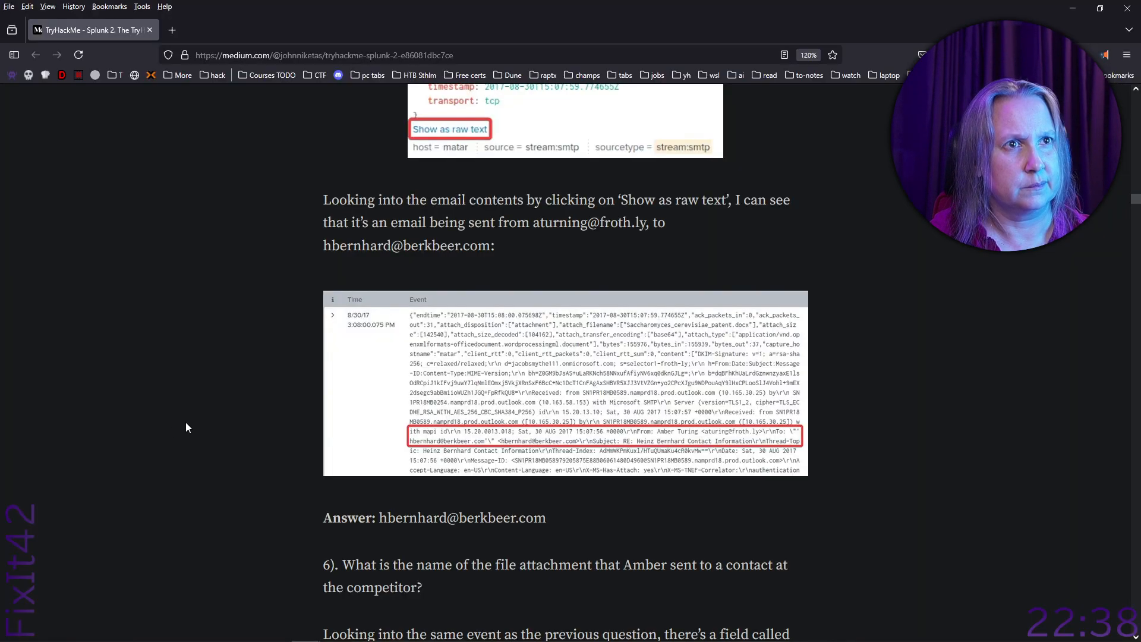
left_click_drag(565, 523, 378, 520)
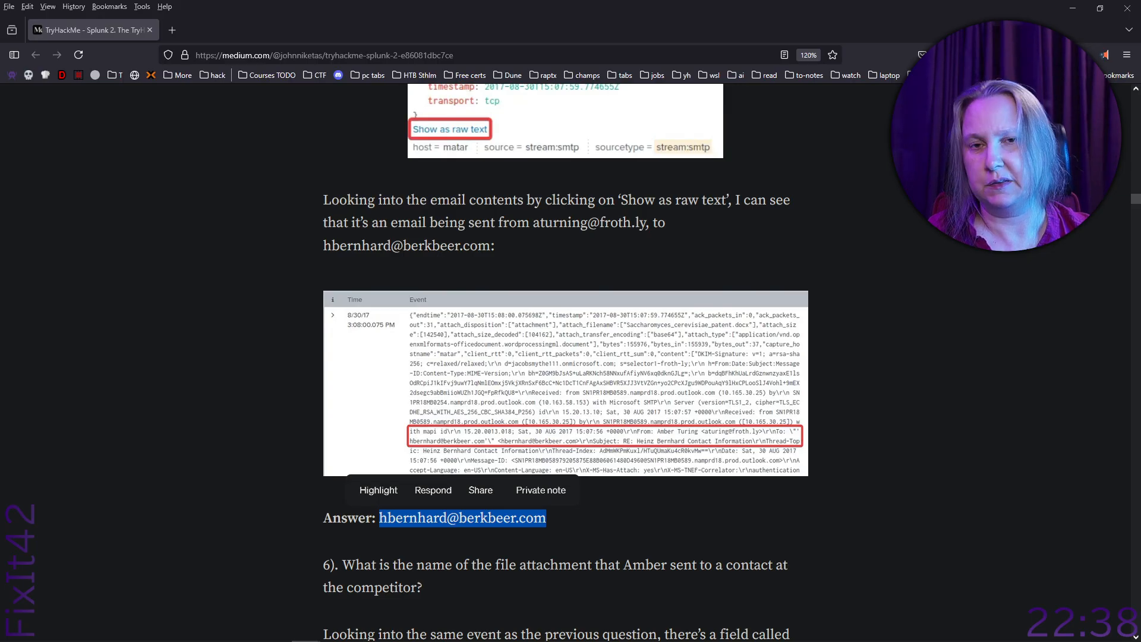
- Read the walkthrough's solution to question 6 and select the attachment name given as the answer, Saccharomyces_cerevisiae_patent.docx
scroll(174, 415, "down", 5)
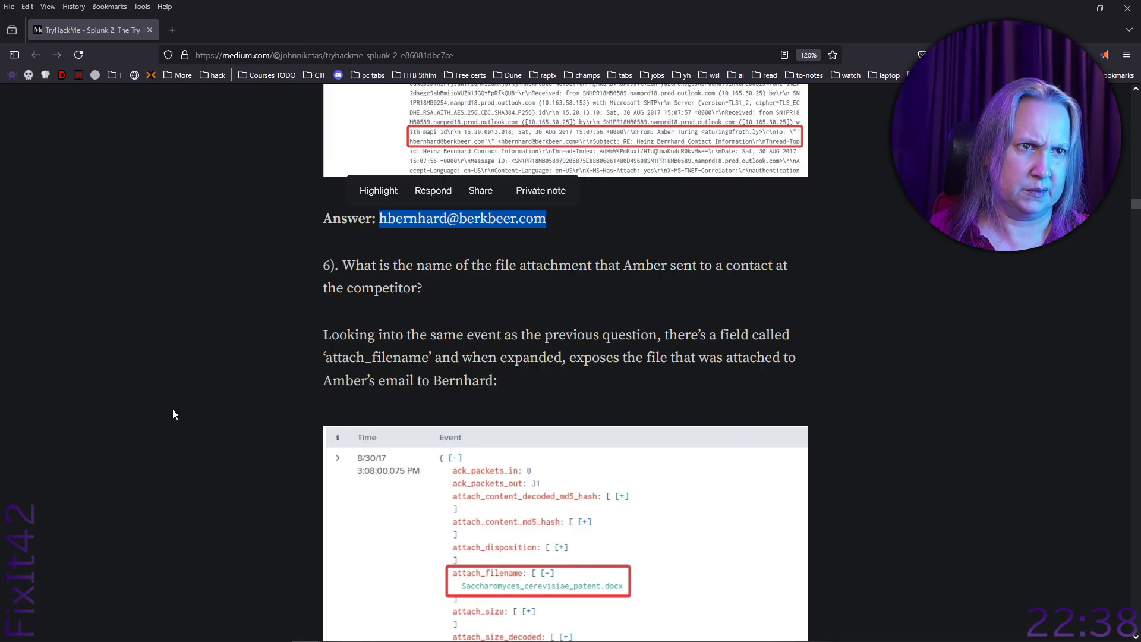
scroll(172, 410, "down", 9)
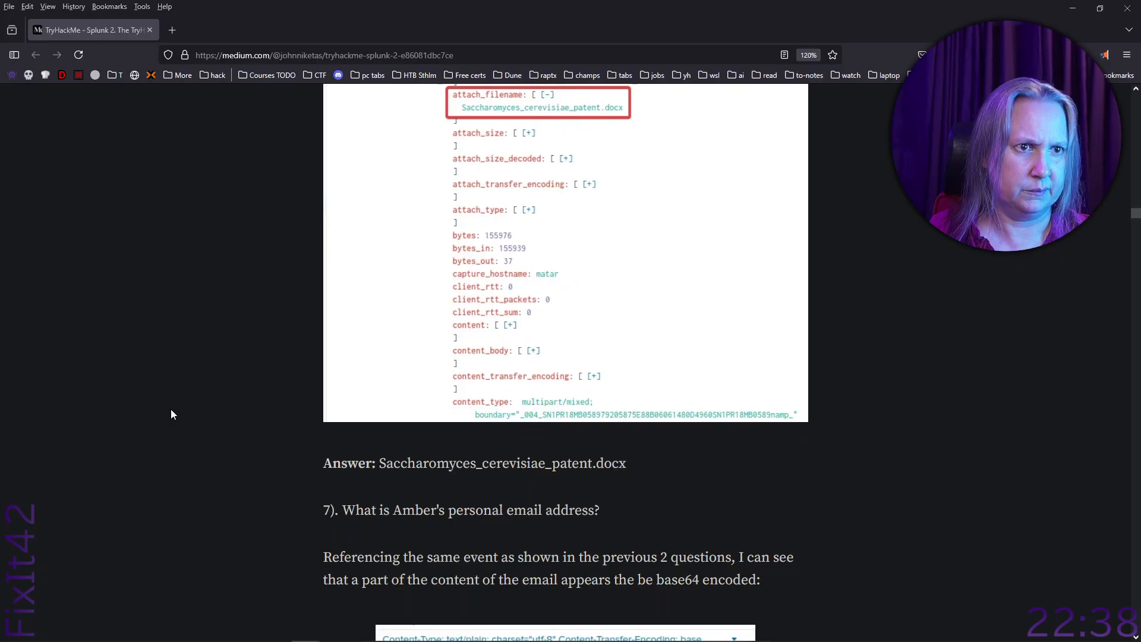
left_click_drag(645, 419, 381, 425)
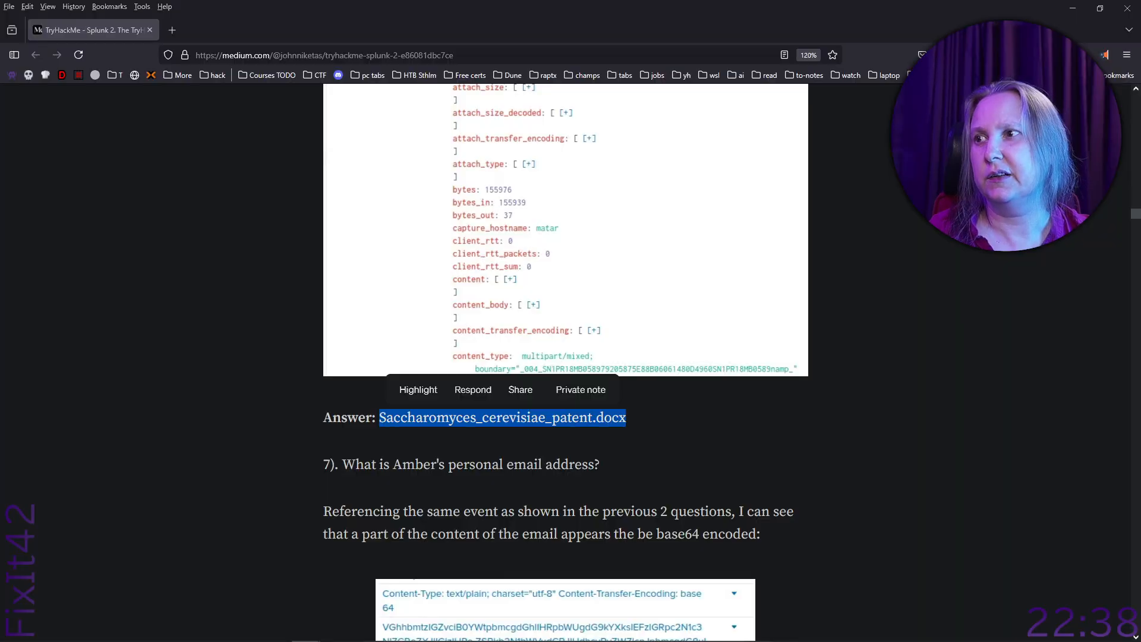
- Study the walkthrough's base64 decoding solution to question 7 and select the employee's personal email address given as the answer
scroll(850, 437, "down", 8)
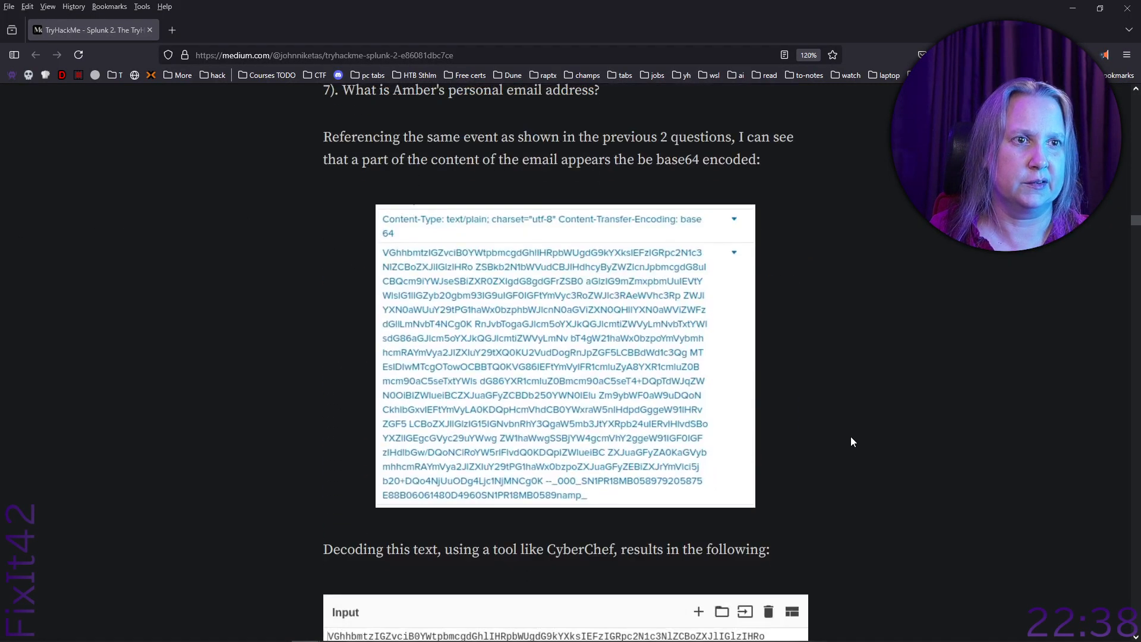
scroll(851, 436, "down", 10)
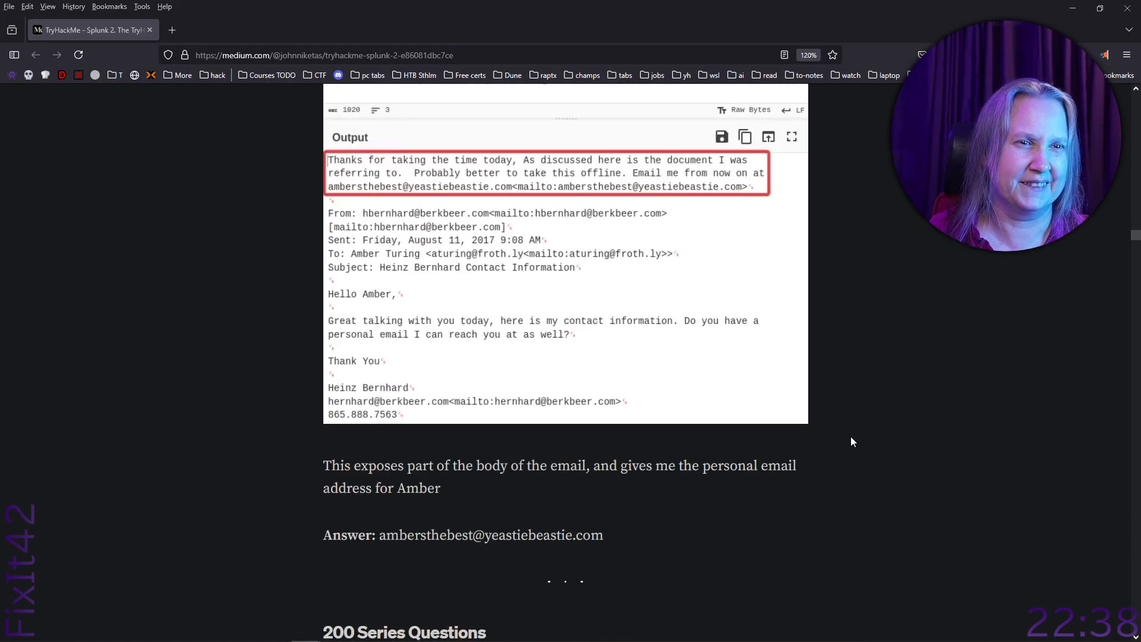
left_click_drag(611, 382, 379, 389)
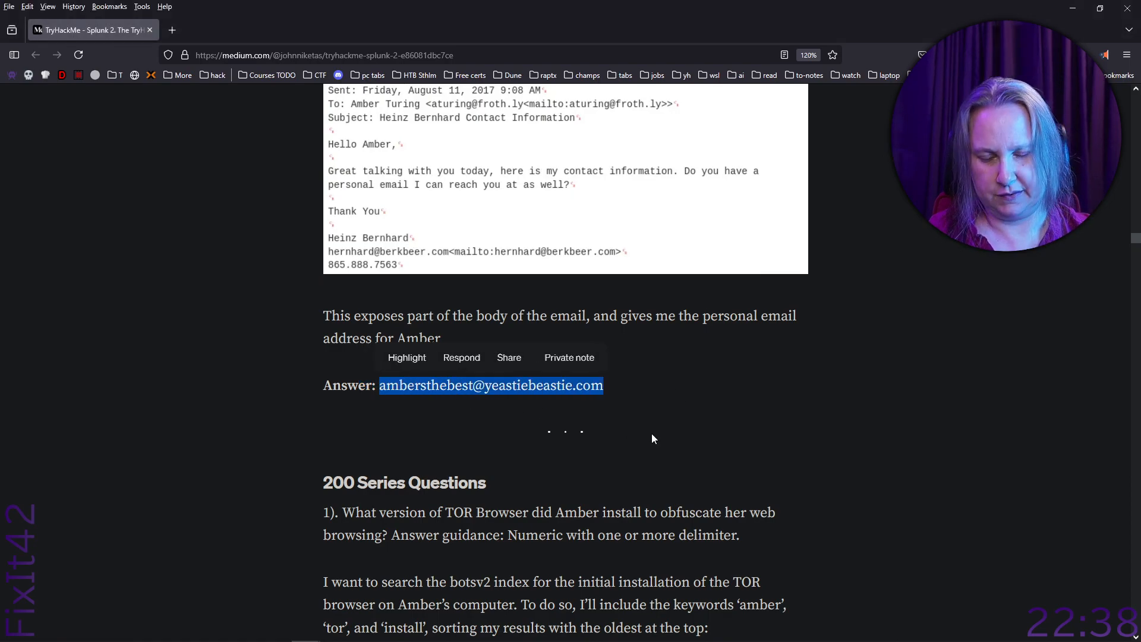
scroll(652, 434, "up", 12)
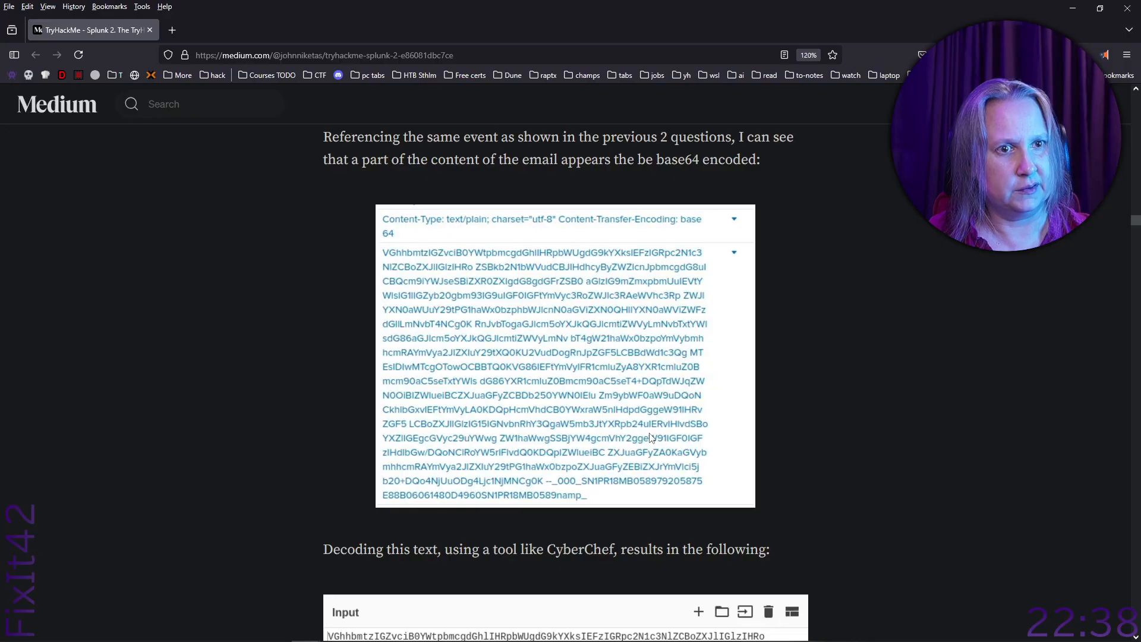
scroll(651, 438, "up", 3)
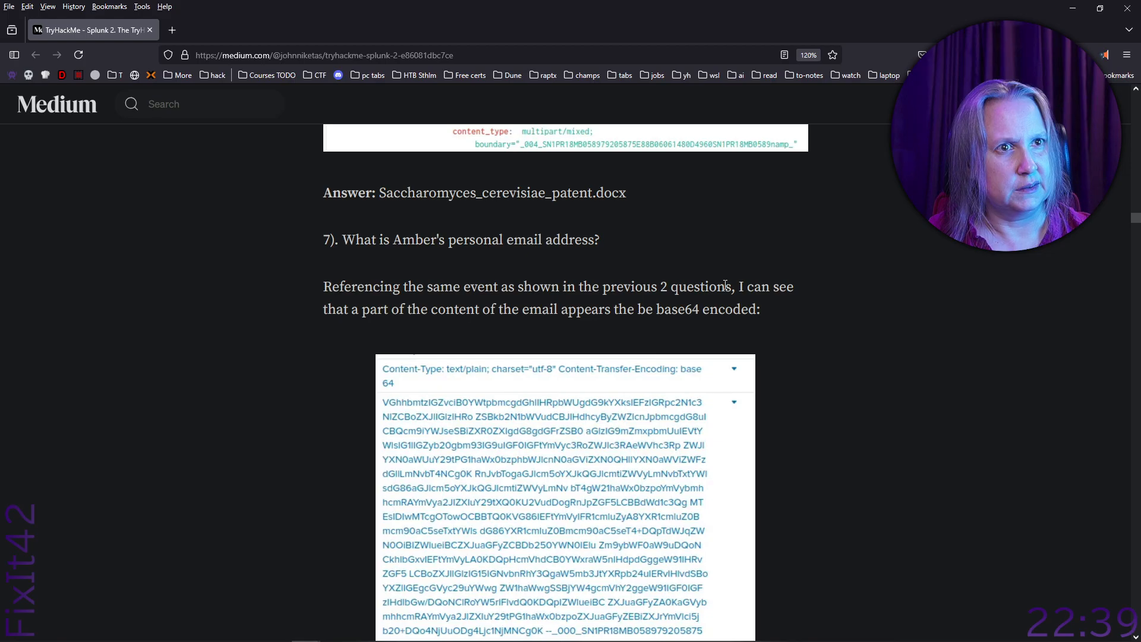
scroll(791, 423, "down", 6)
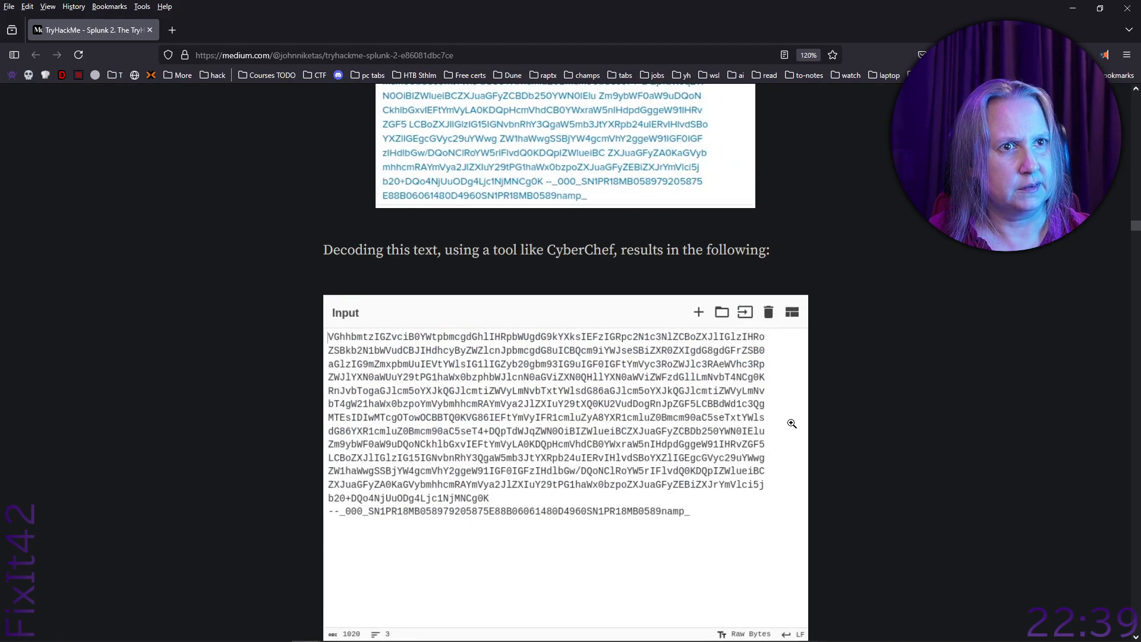
scroll(790, 423, "down", 7)
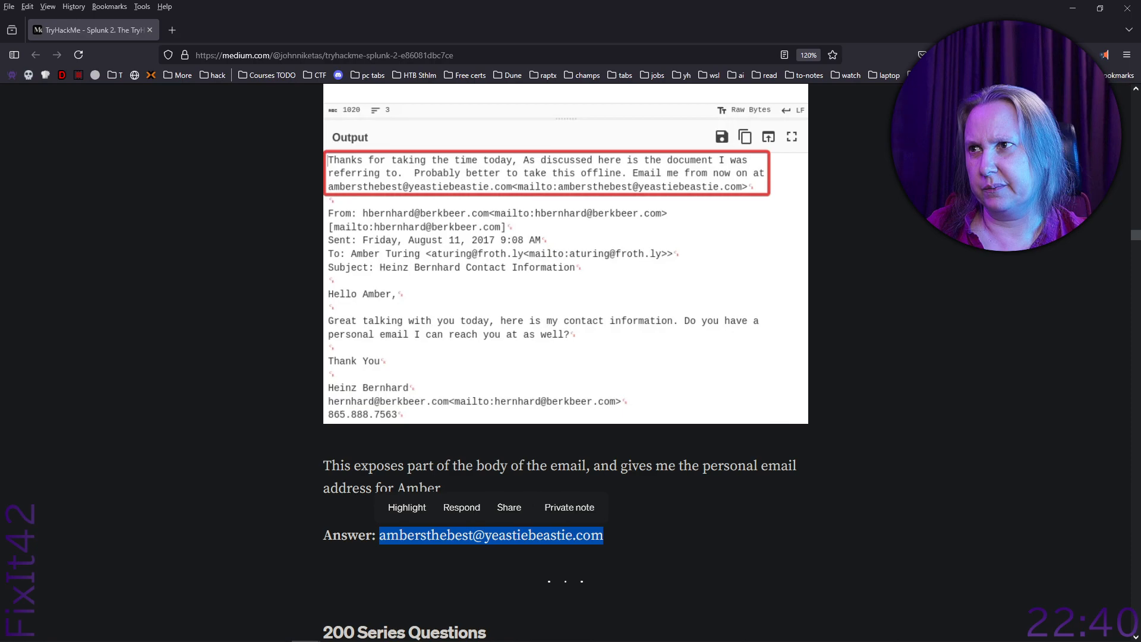
- Read the walkthrough's 200 series question 1 about the TOR Browser version and copy its botsv2 TOR install search
scroll(134, 363, "down", 10)
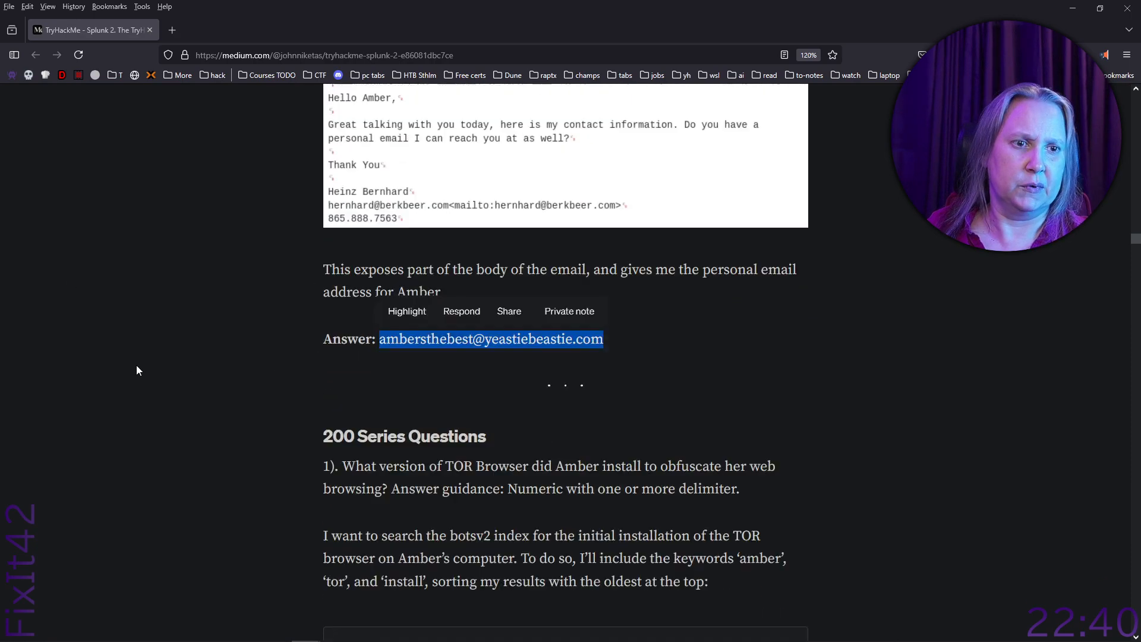
scroll(127, 355, "down", 5)
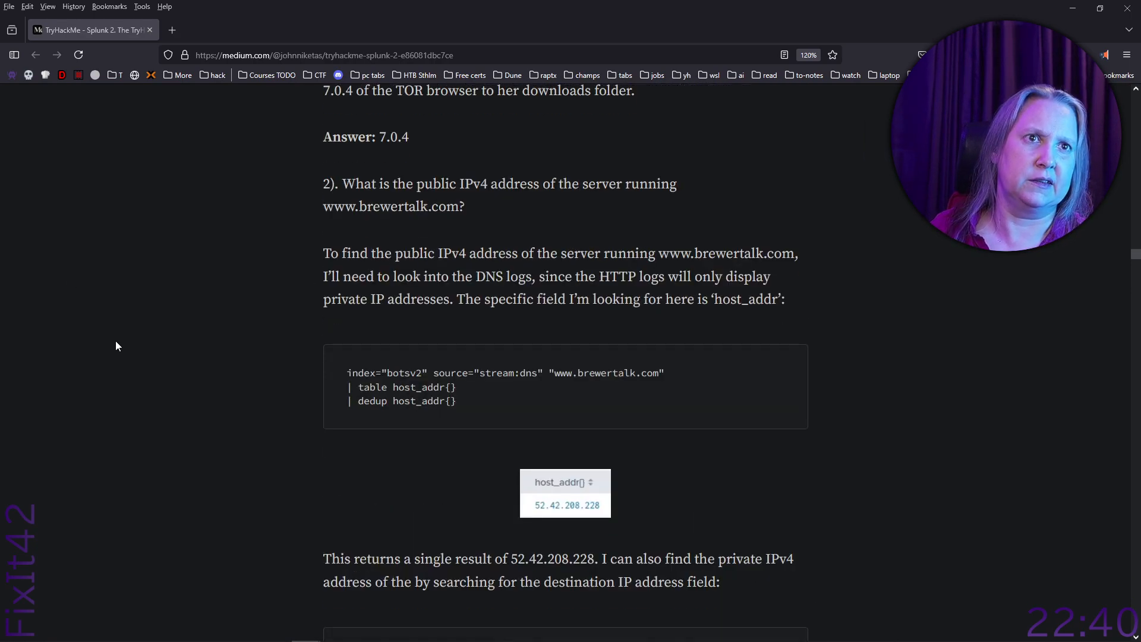
scroll(118, 345, "up", 13)
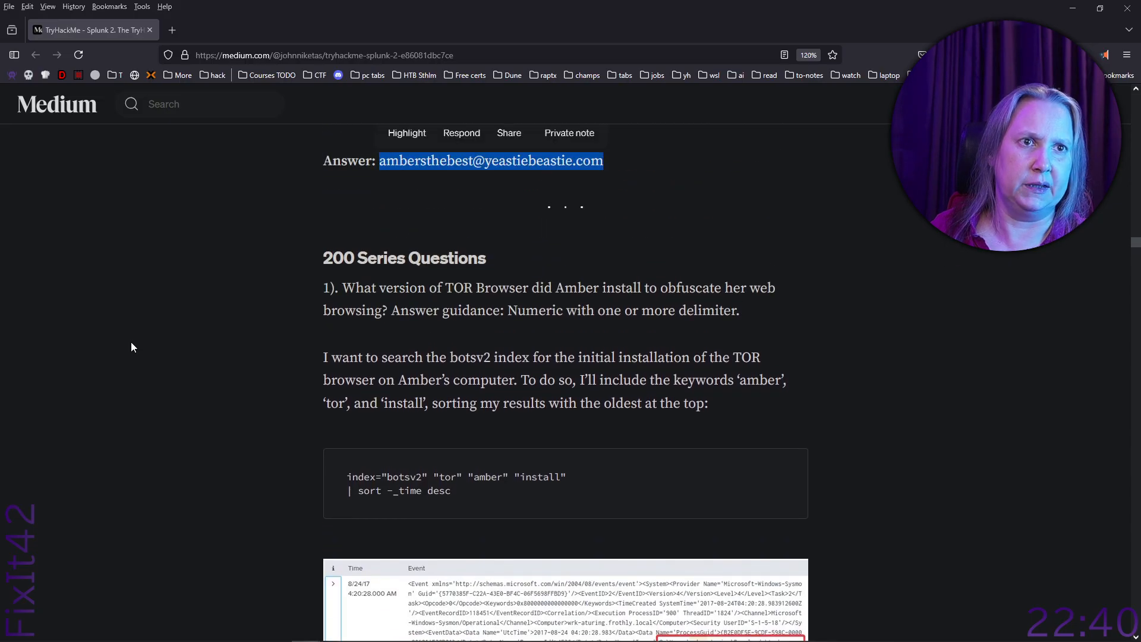
scroll(132, 347, "down", 2)
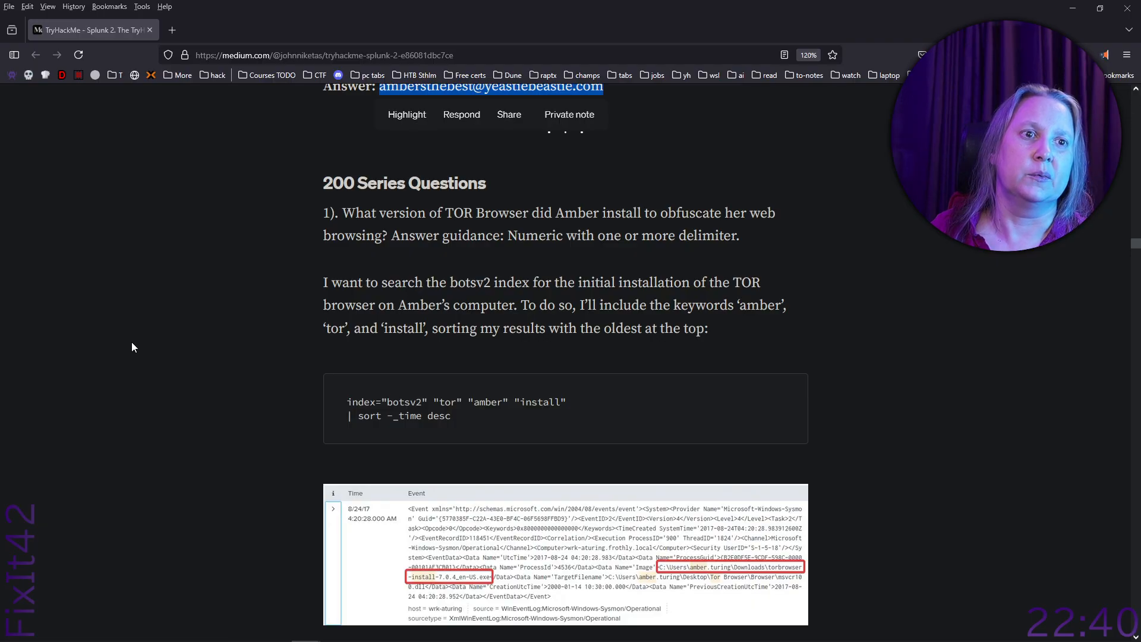
scroll(132, 347, "down", 4)
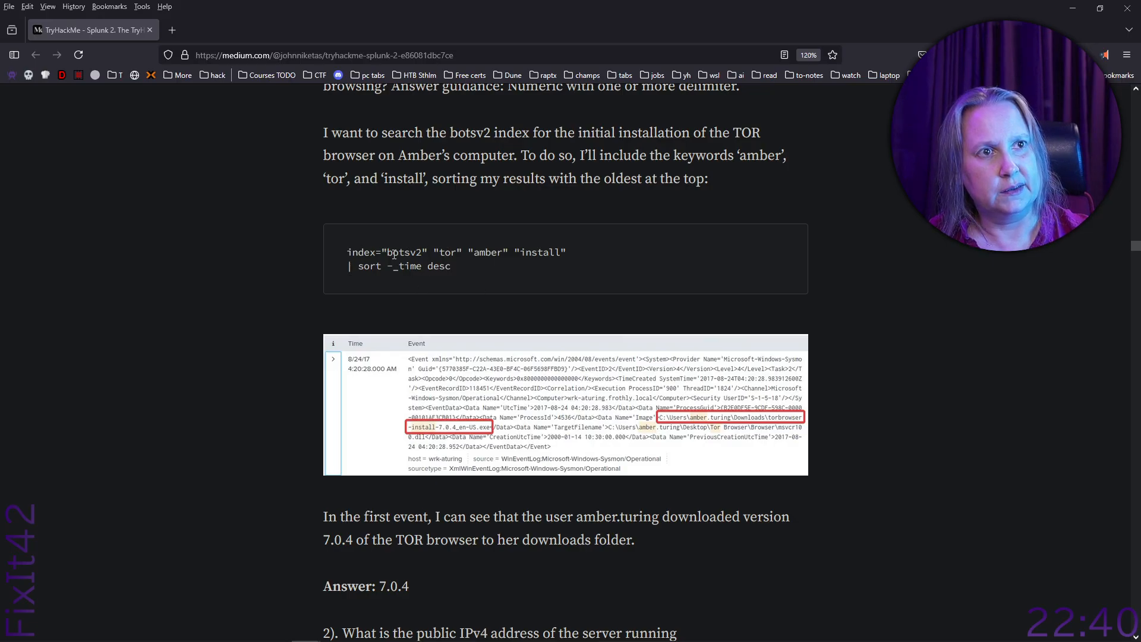
left_click_drag(456, 267, 349, 252)
key("ctrl+c")
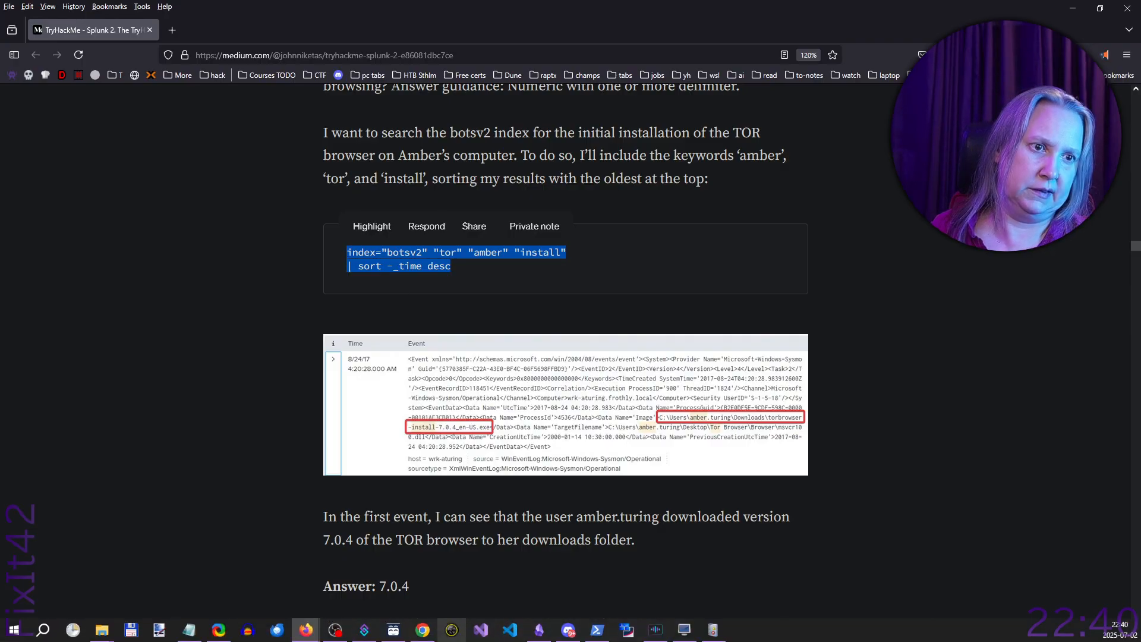
- Switch to the Splunk note in Obsidian and add an "Example searches" heading at the end
left_click(540, 630)
scroll(517, 485, "down", 3)
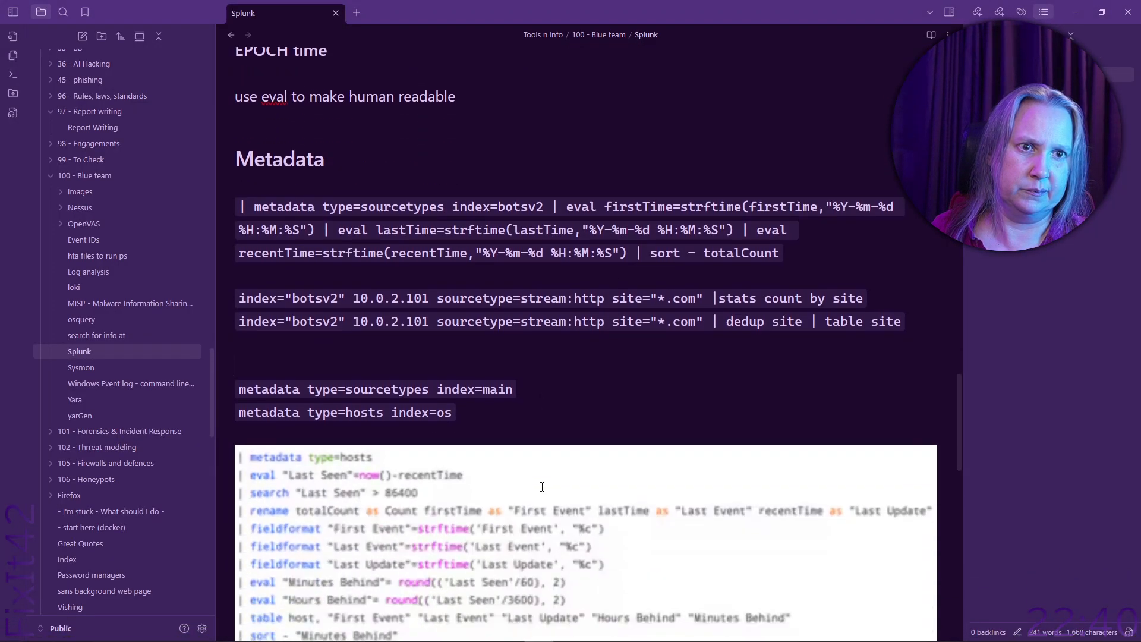
scroll(518, 444, "up", 15)
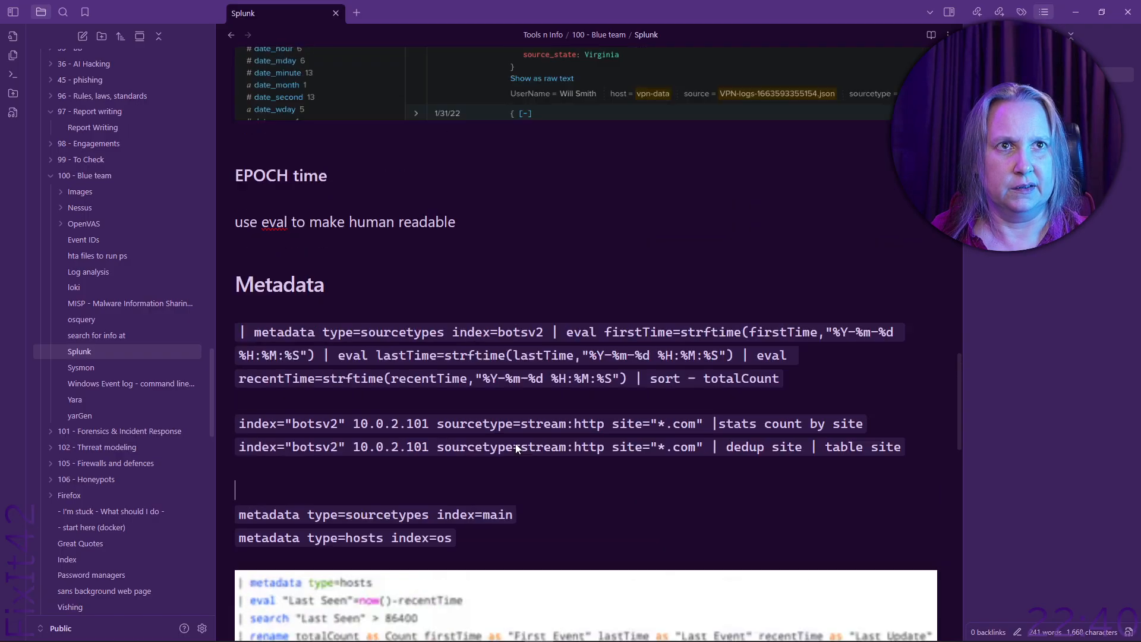
scroll(519, 445, "down", 20)
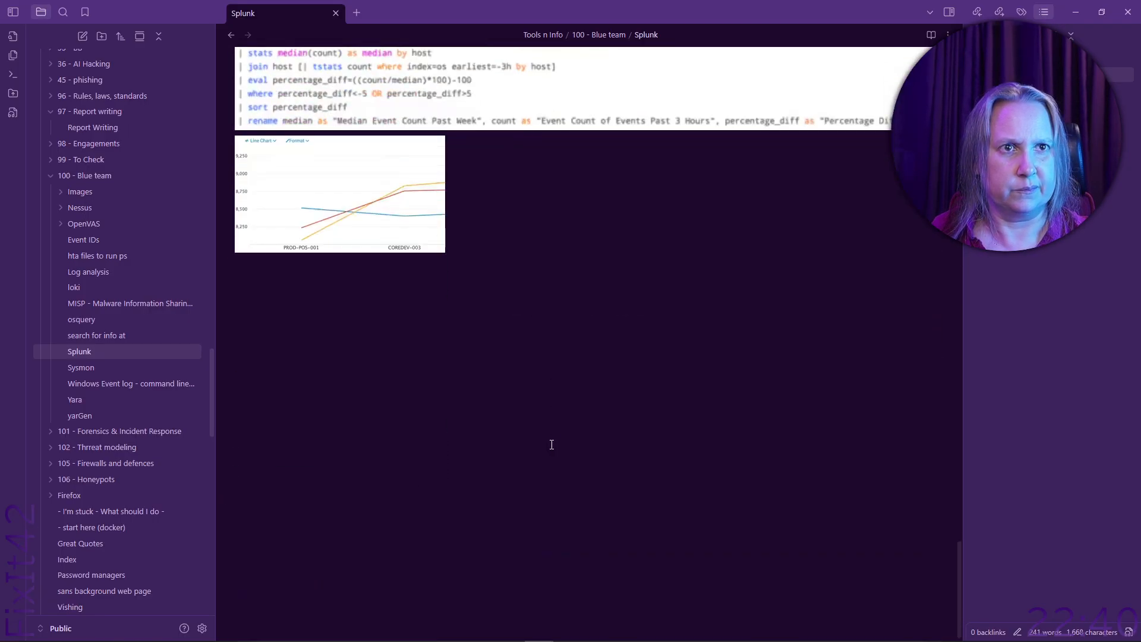
left_click(538, 435)
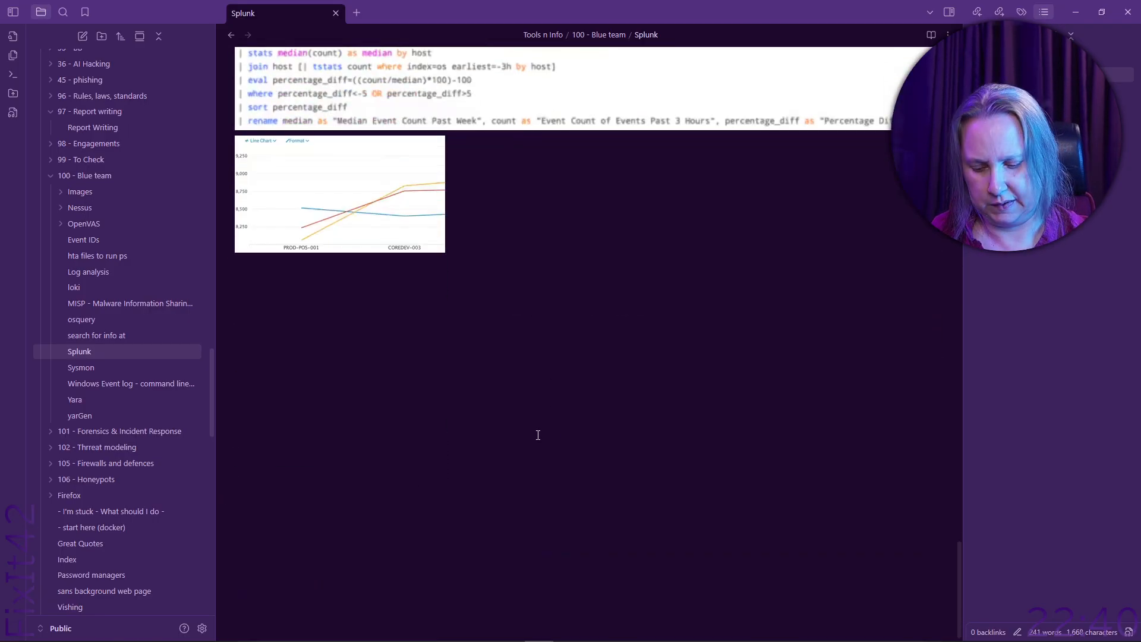
type("Examp")
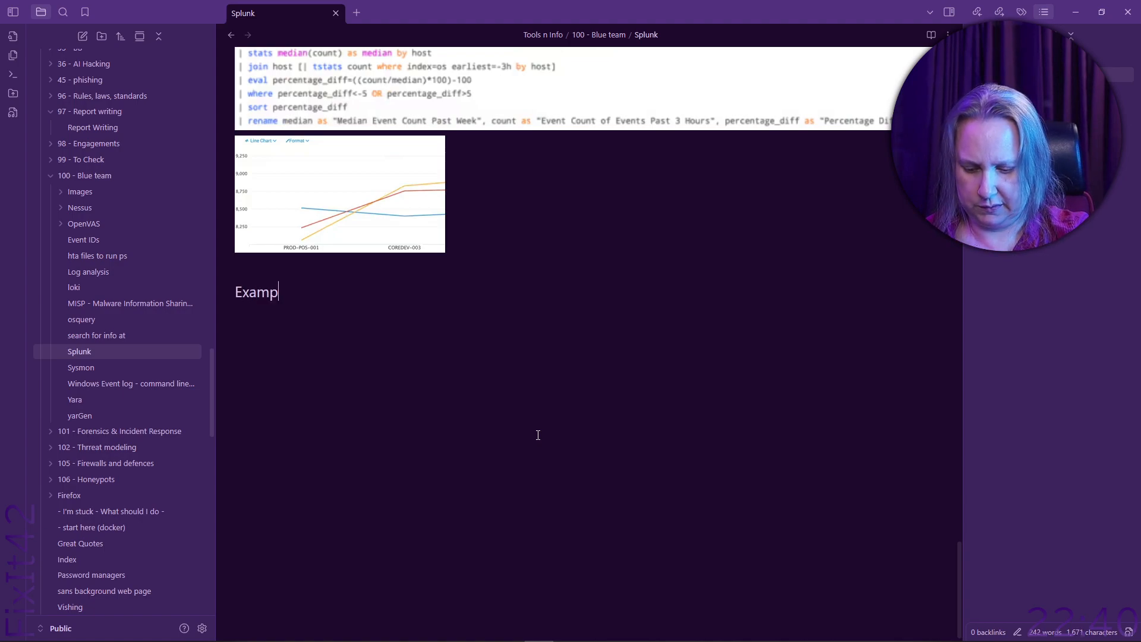
type("le searches")
key("Return")
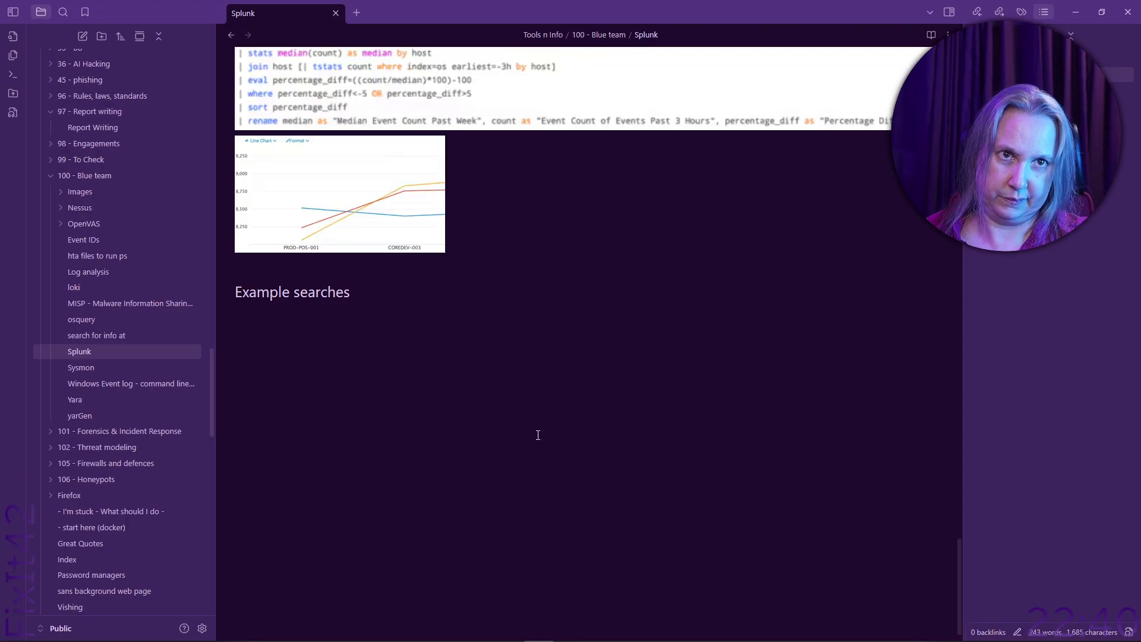
key("BackSpace")
type("###")
key("End")
key("Return")
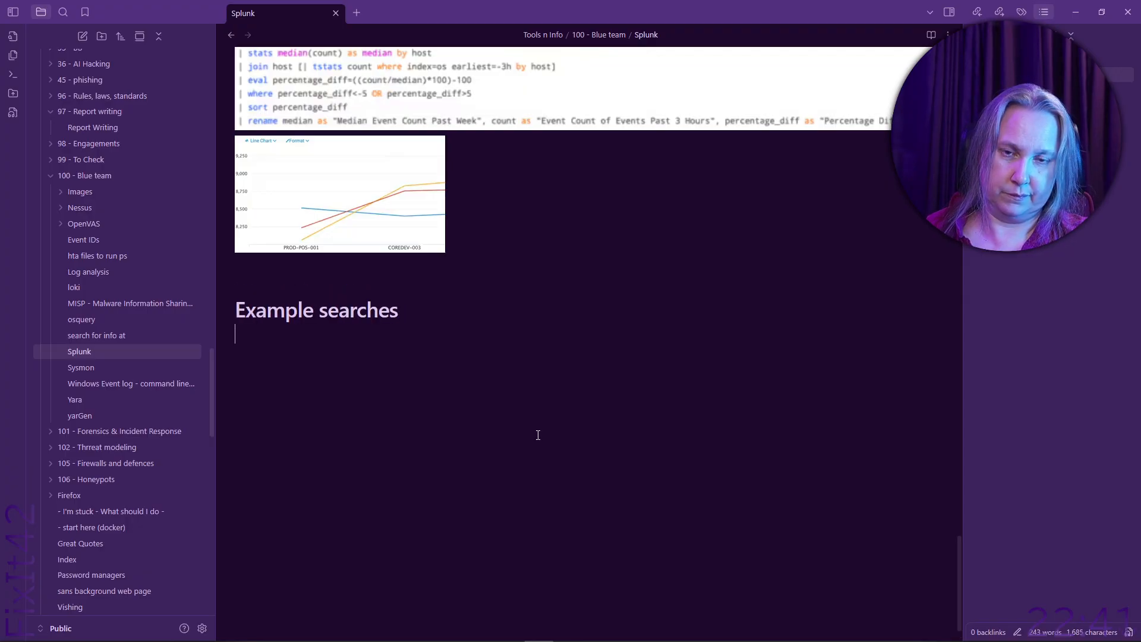
- Paste the copied TOR install search under the Example searches heading, join it onto one line and format it as inline code
key("ctrl+v")
key("Up")
key("End")
key("Delete")
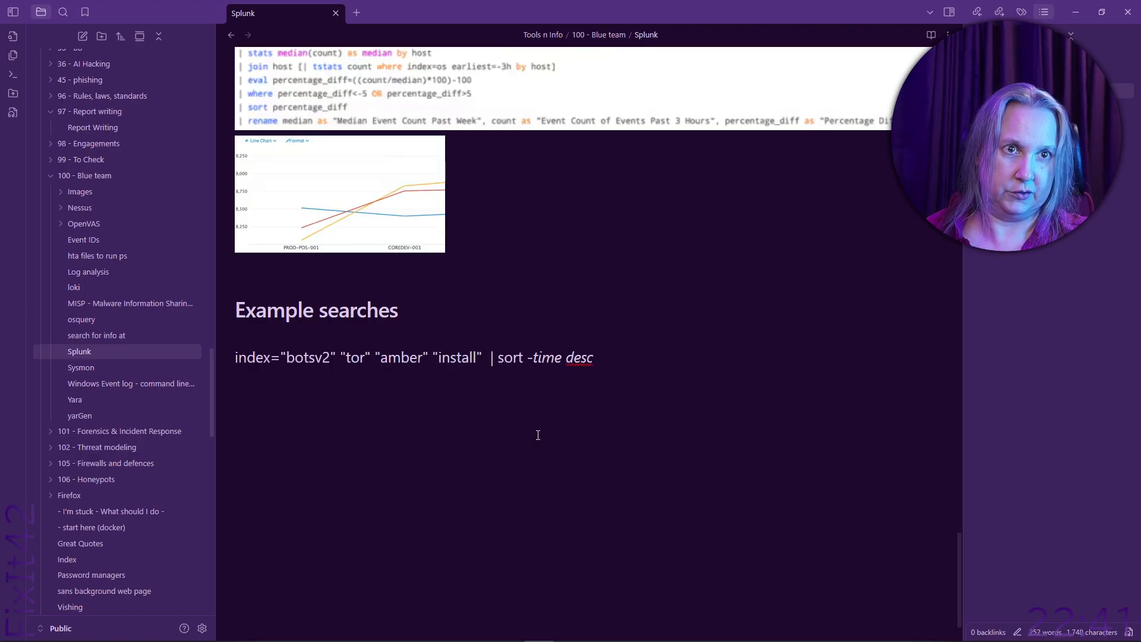
key("shift+Home")
type("`")
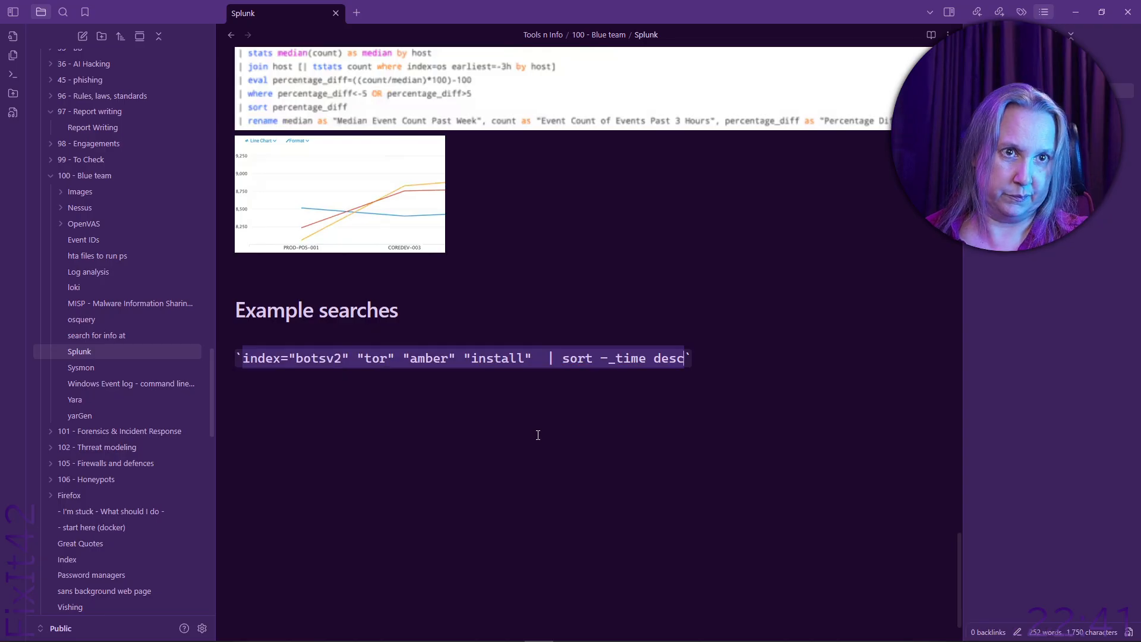
key("Down")
- Move the two botsv2 10.0.2.101 site searches from the Metadata section to below the TOR search under Example searches
scroll(537, 248, "up", 15)
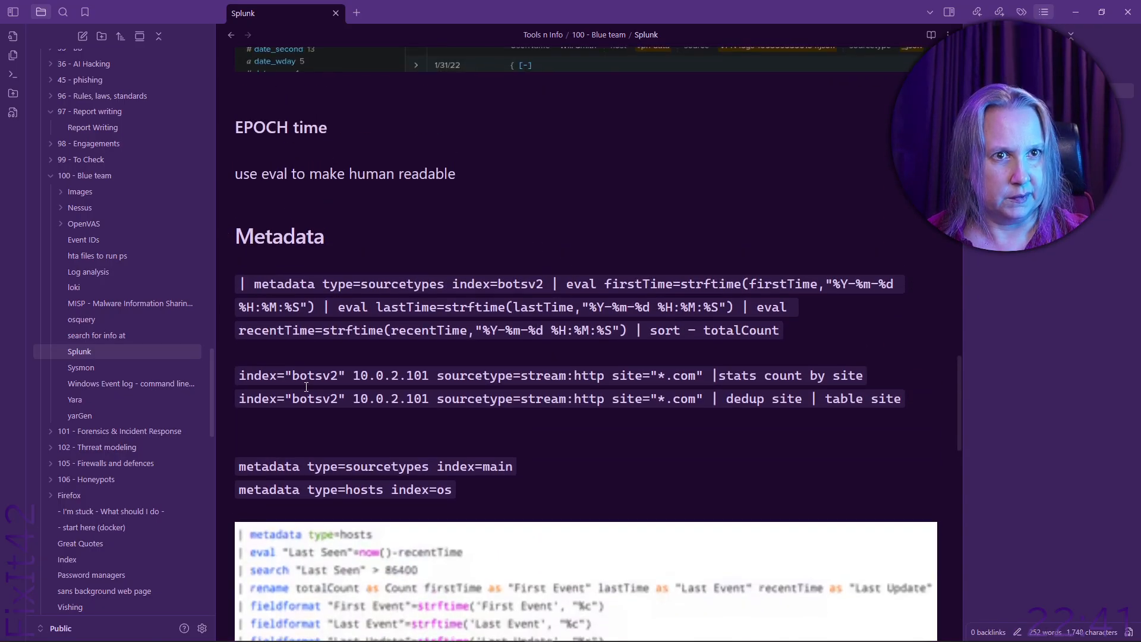
left_click_drag(868, 422, 181, 358)
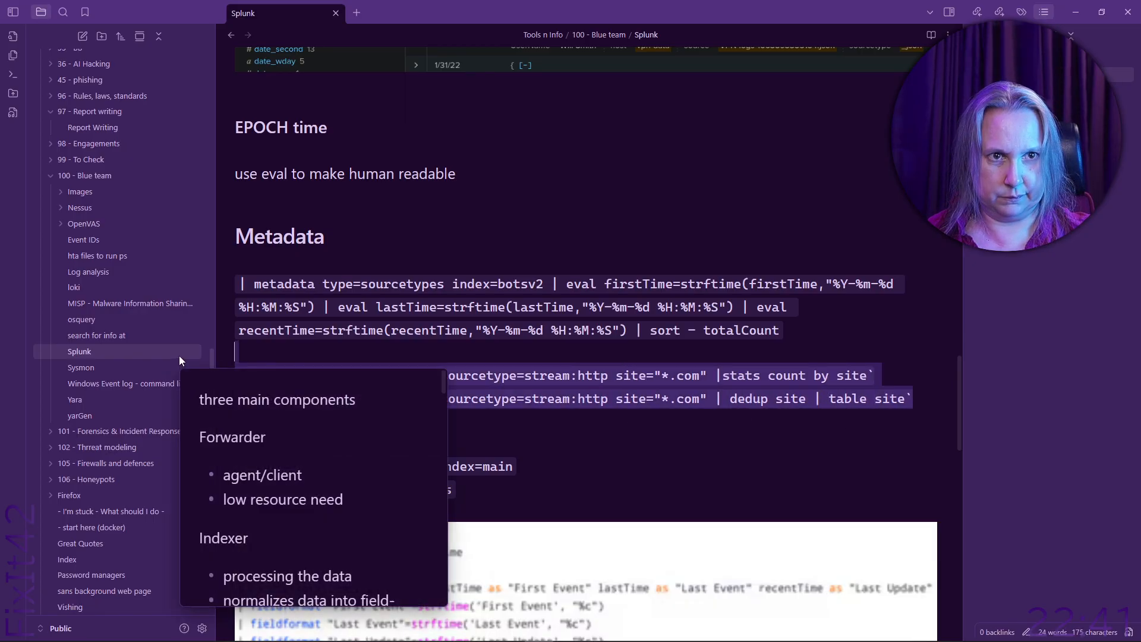
key("ctrl+x")
scroll(703, 458, "down", 3)
key("BackSpace")
key("BackSpace")
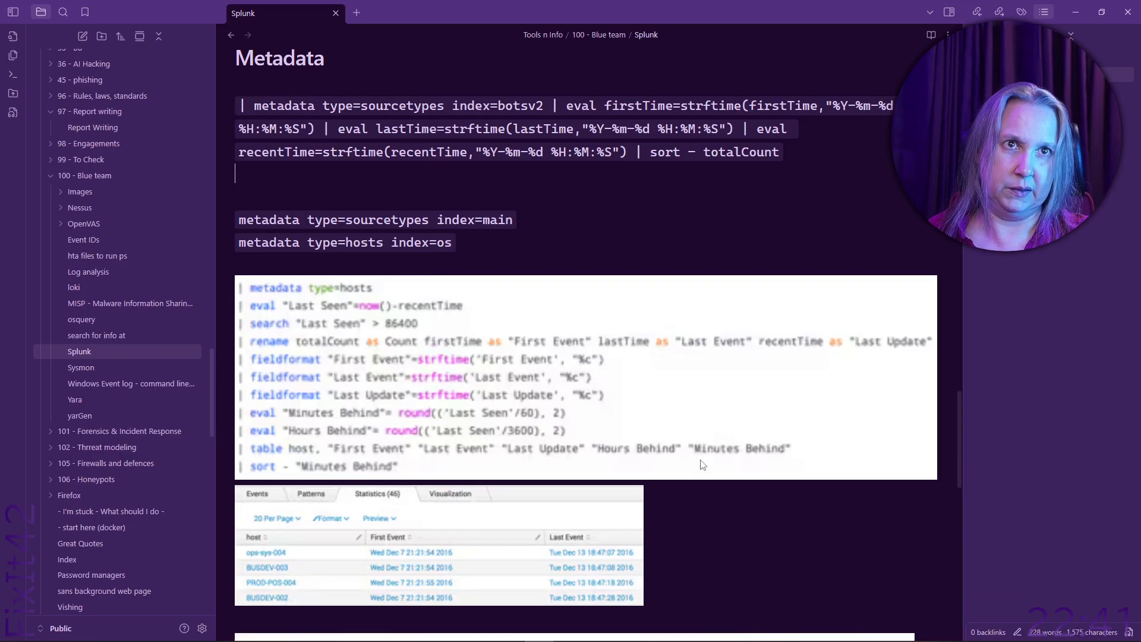
scroll(700, 459, "down", 15)
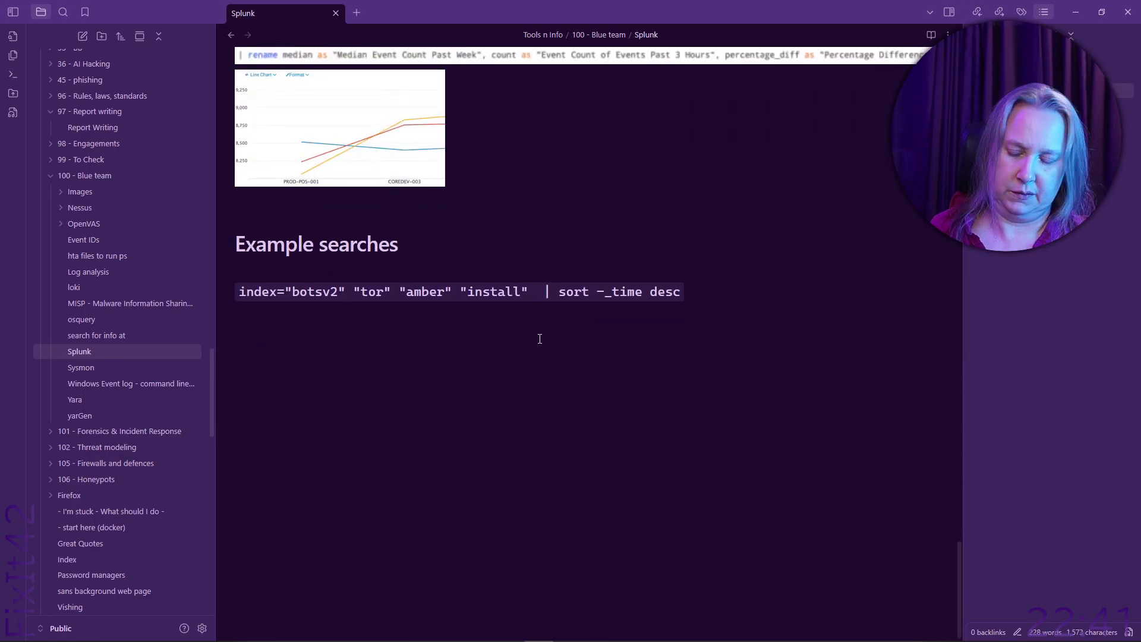
key("ctrl+v")
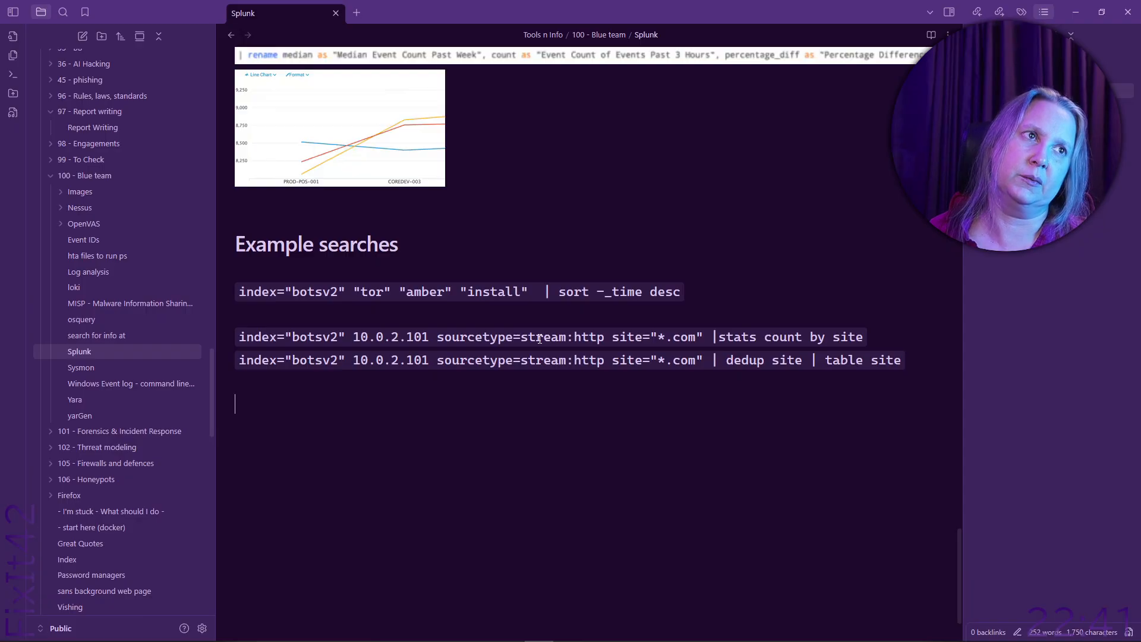
left_click(314, 630)
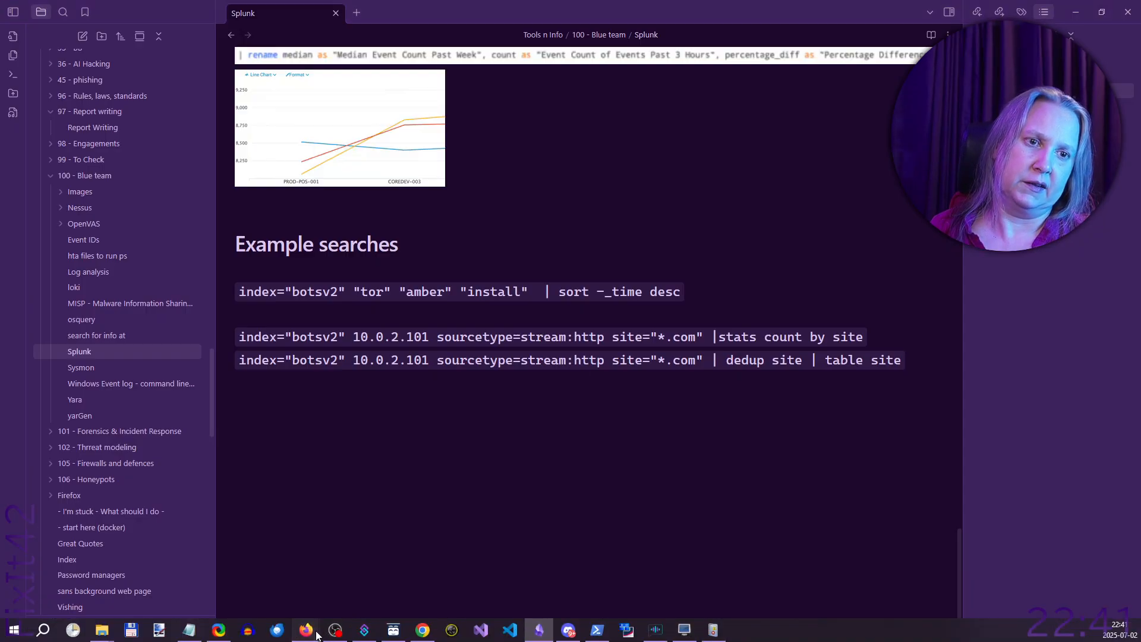
left_click(401, 591)
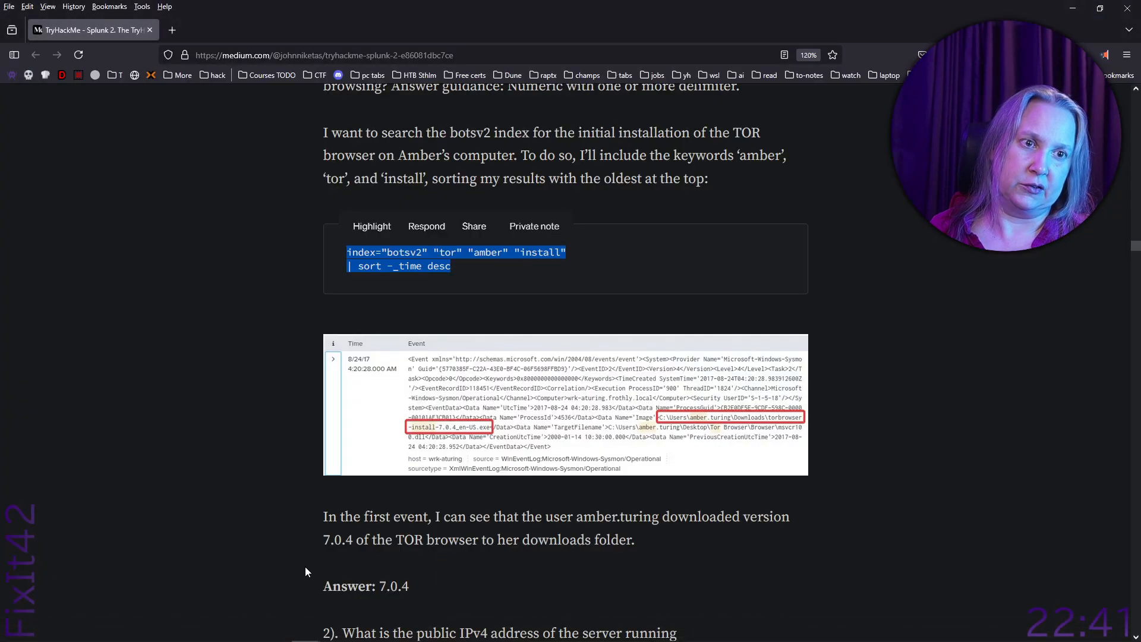
scroll(270, 442, "down", 5)
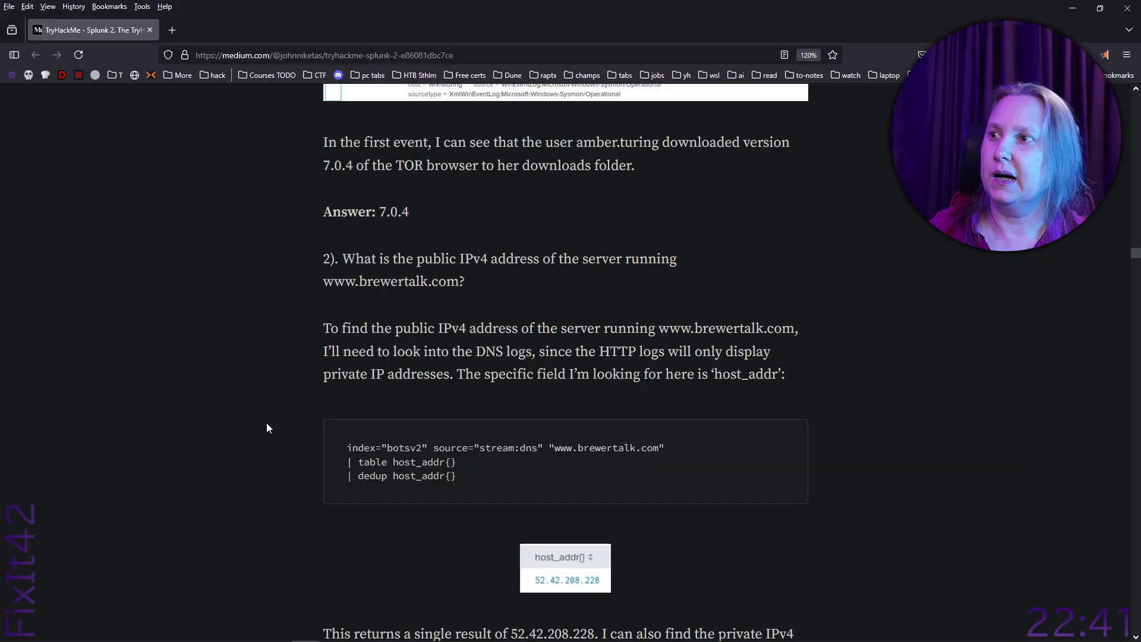
left_click_drag(410, 212, 380, 214)
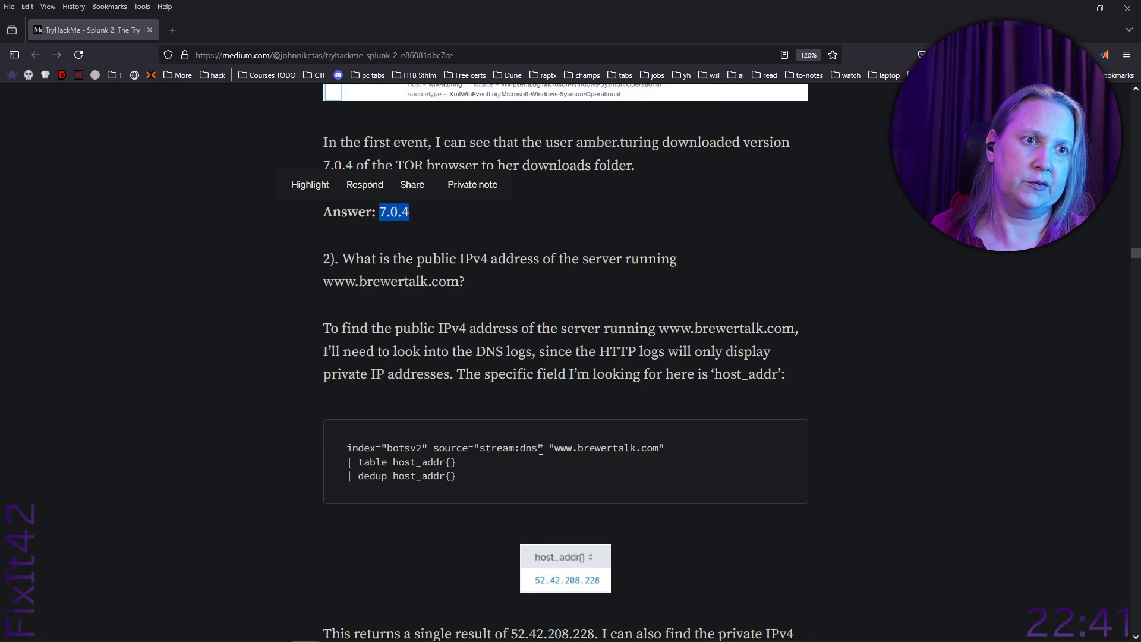
left_click_drag(459, 476, 344, 448)
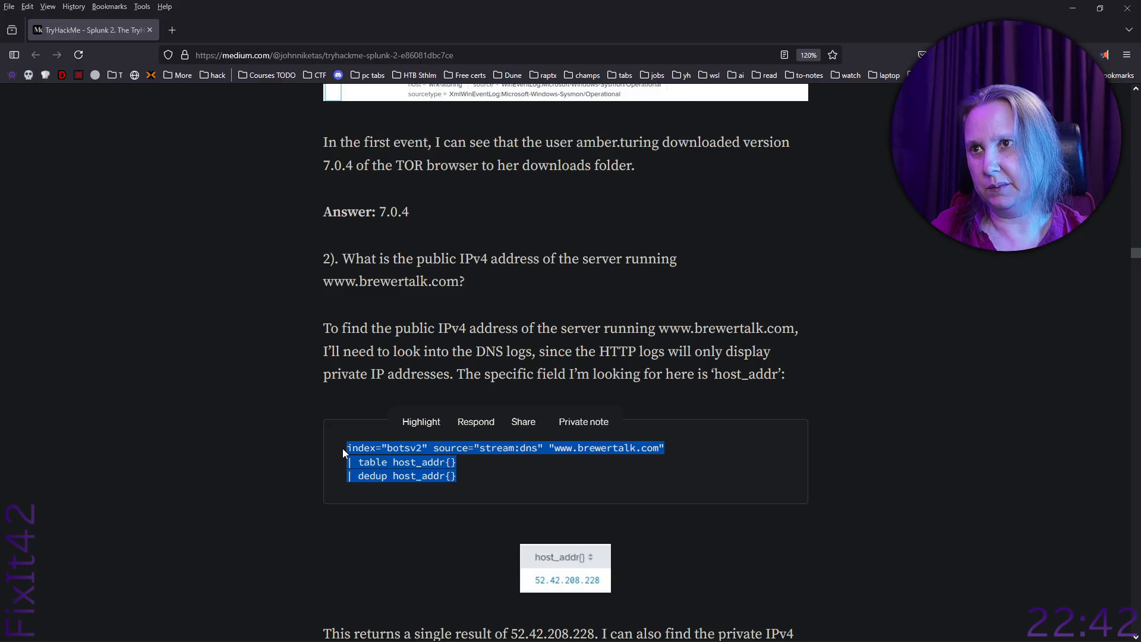
- Paste the brewertalk DNS search at the end of the Obsidian Splunk note, joined onto one line as inline code with a blank line below
key("alt+Tab")
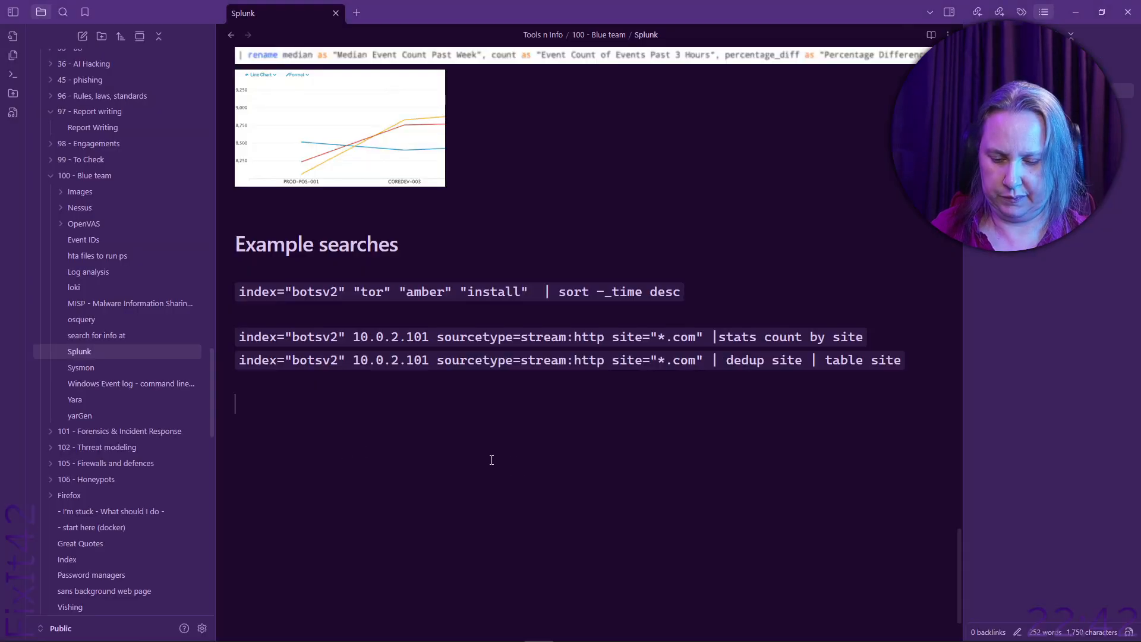
key("ctrl+v")
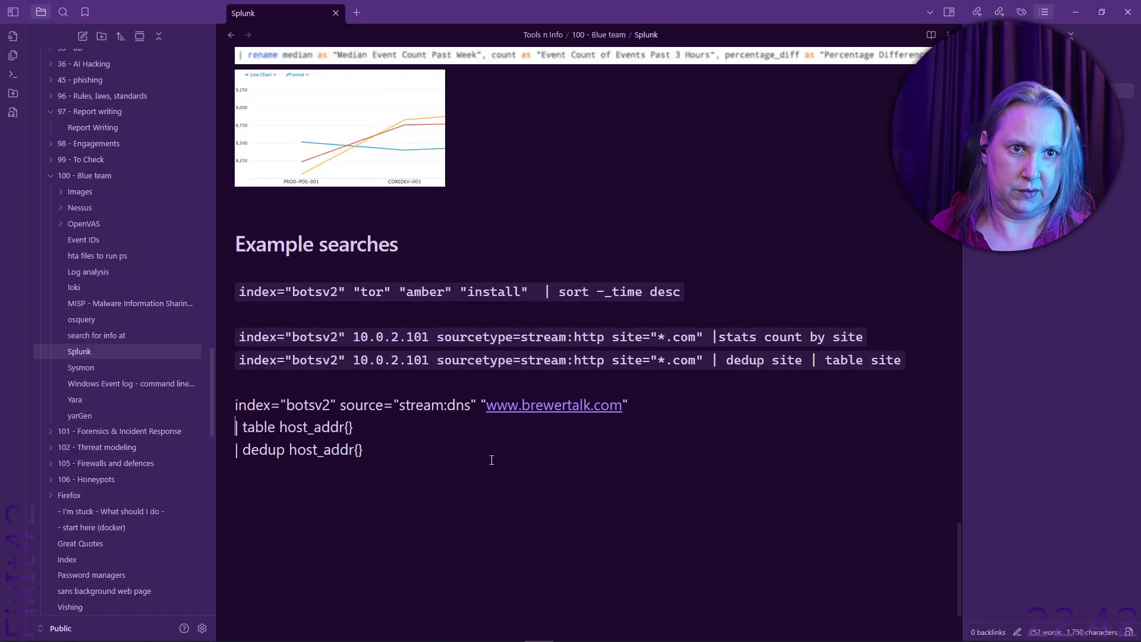
key("BackSpace")
key("BackSpace")
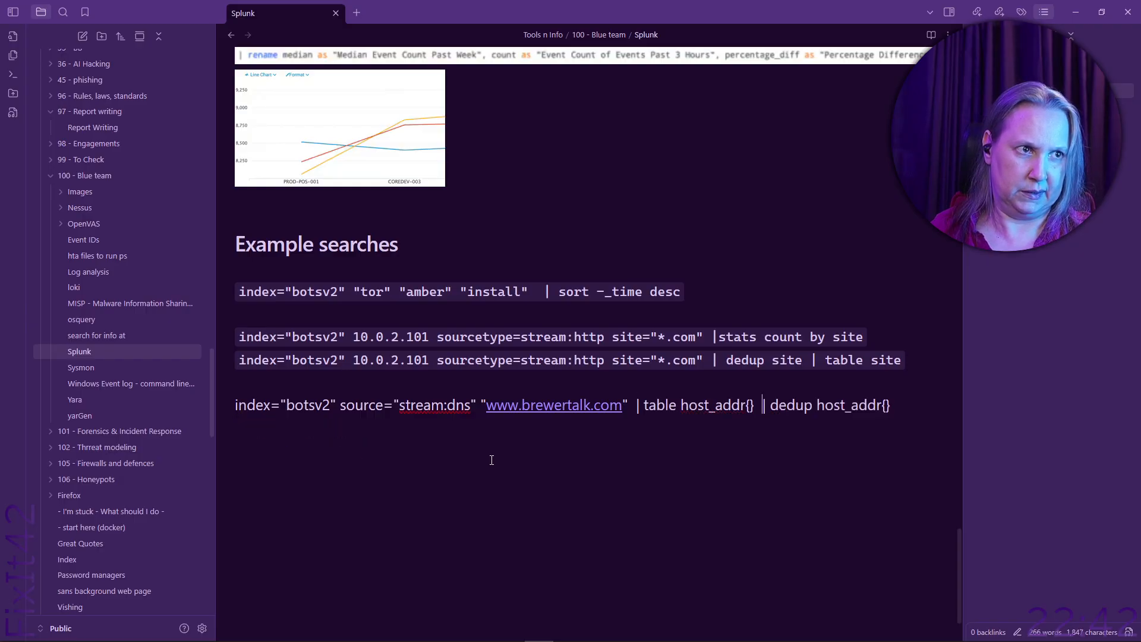
key("shift+End")
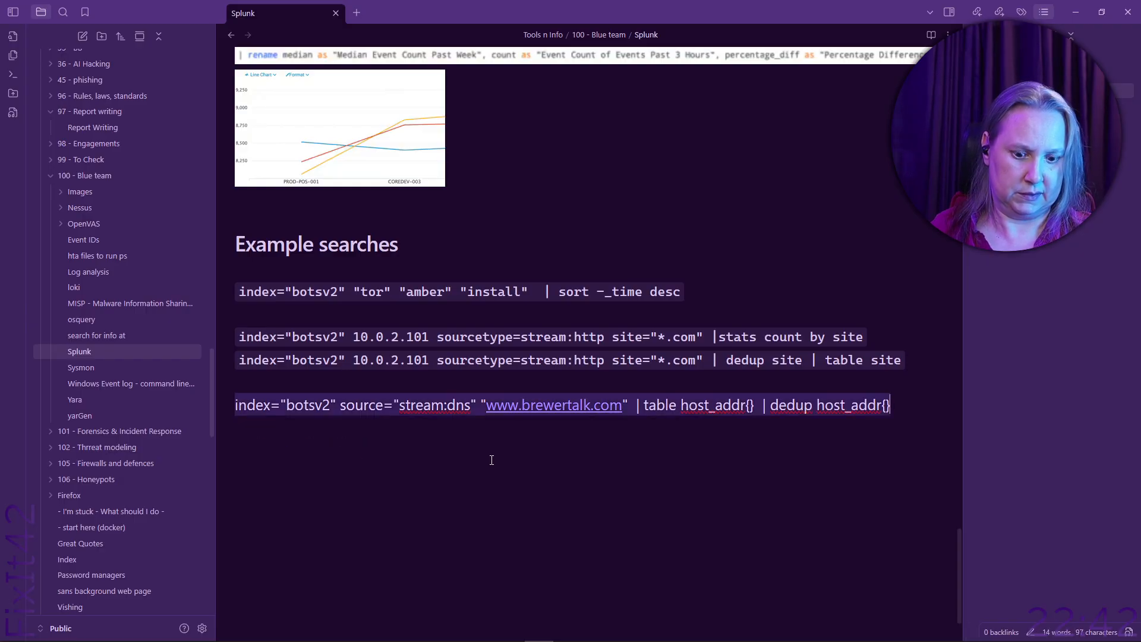
type("`")
key("Right")
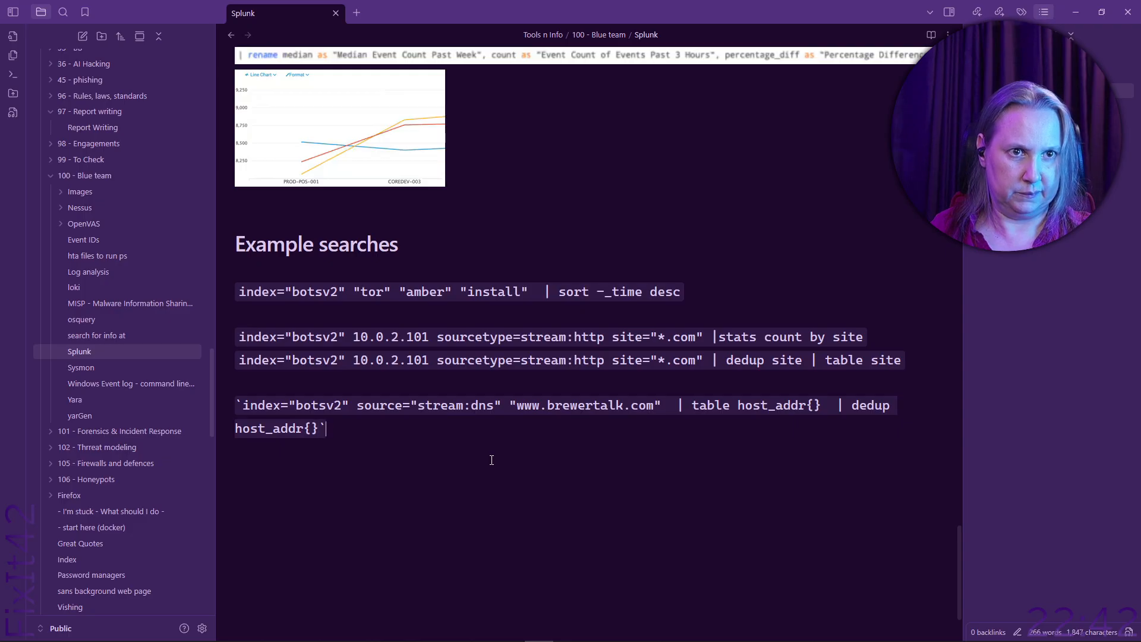
key("Return")
key("Return")
- Return to the walkthrough and select 200 series question 2's answer, the server's public IPv4 address 52.42.208.228
key("alt+Tab")
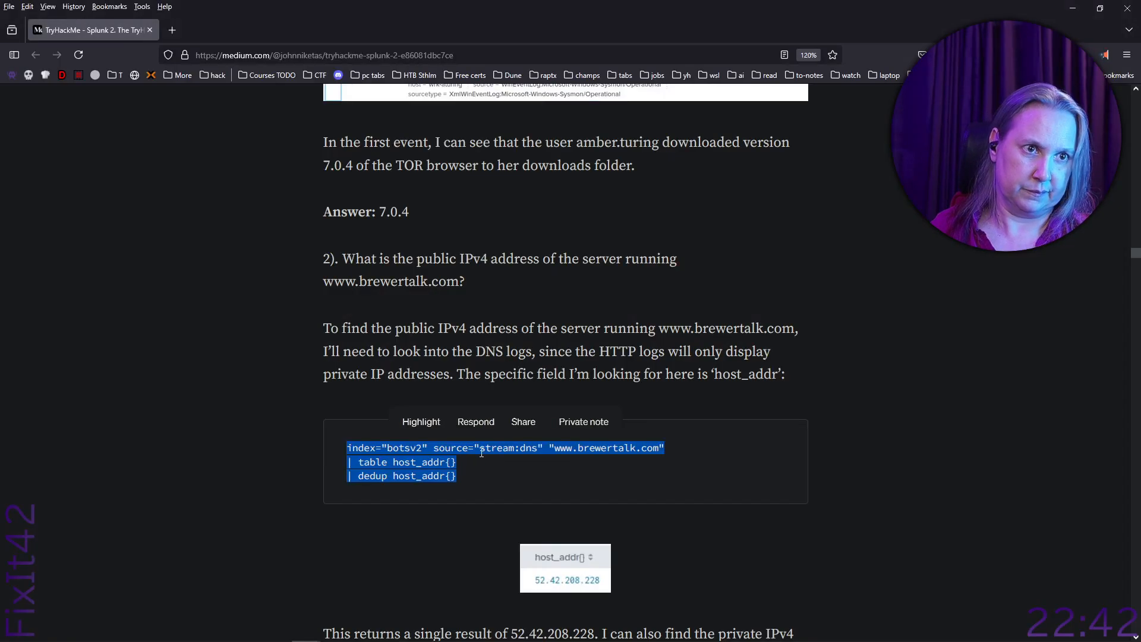
scroll(480, 452, "down", 8)
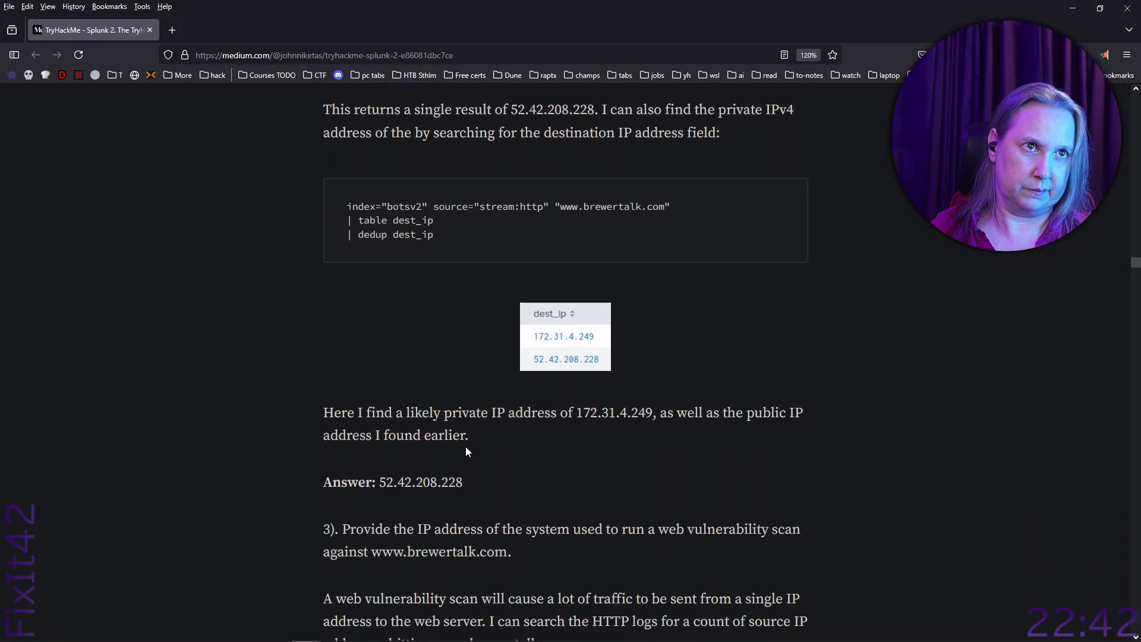
left_click_drag(470, 485, 377, 484)
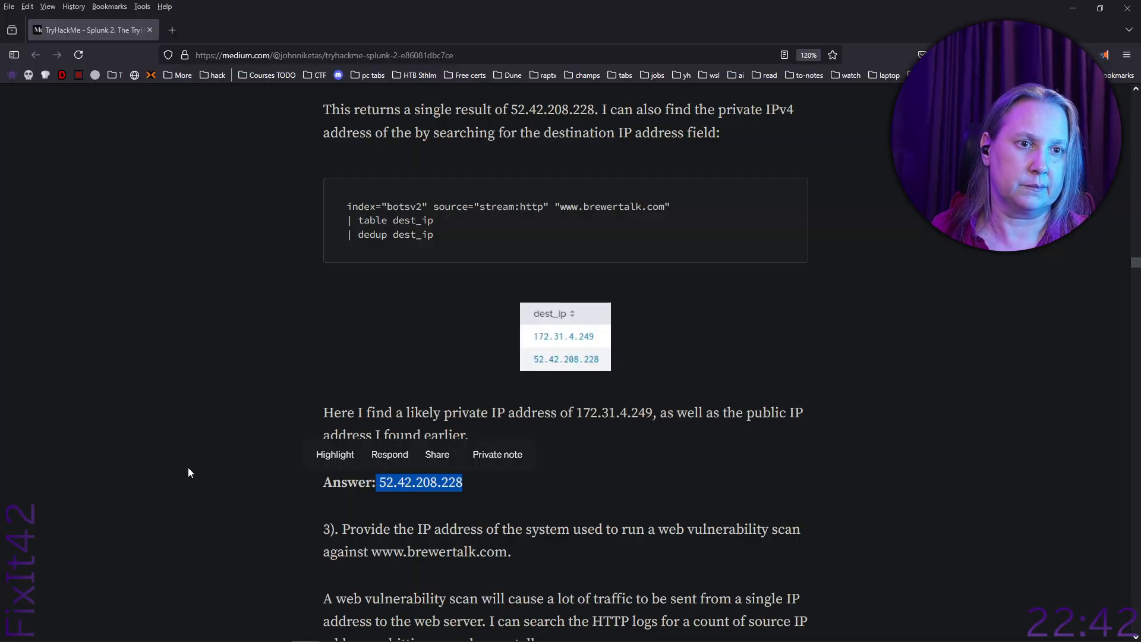
scroll(211, 464, "down", 5)
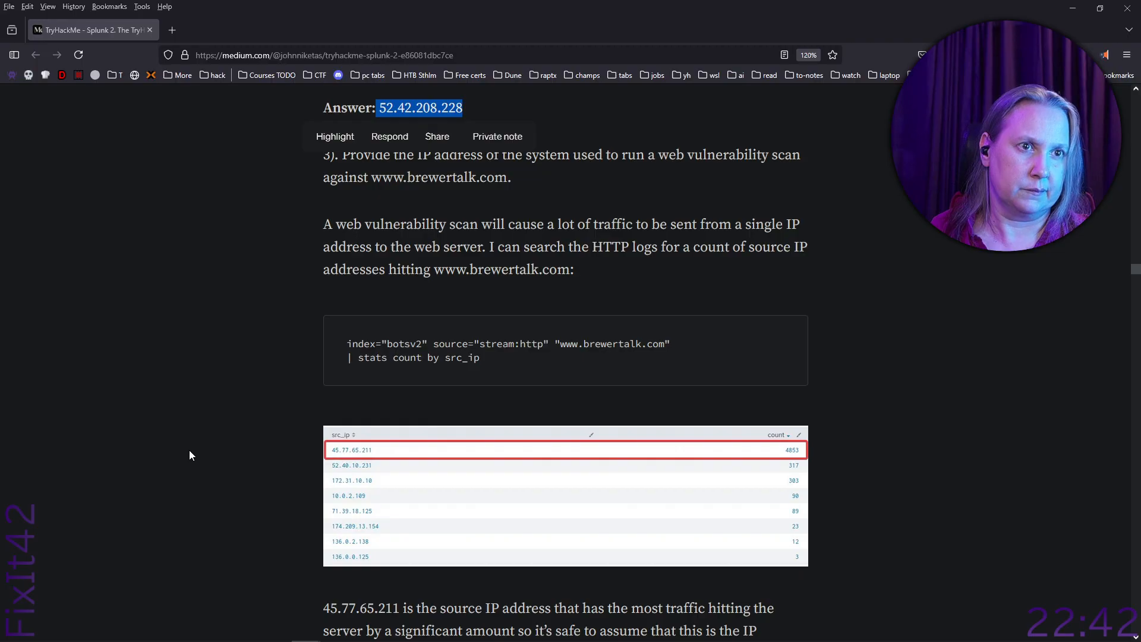
scroll(191, 449, "down", 3)
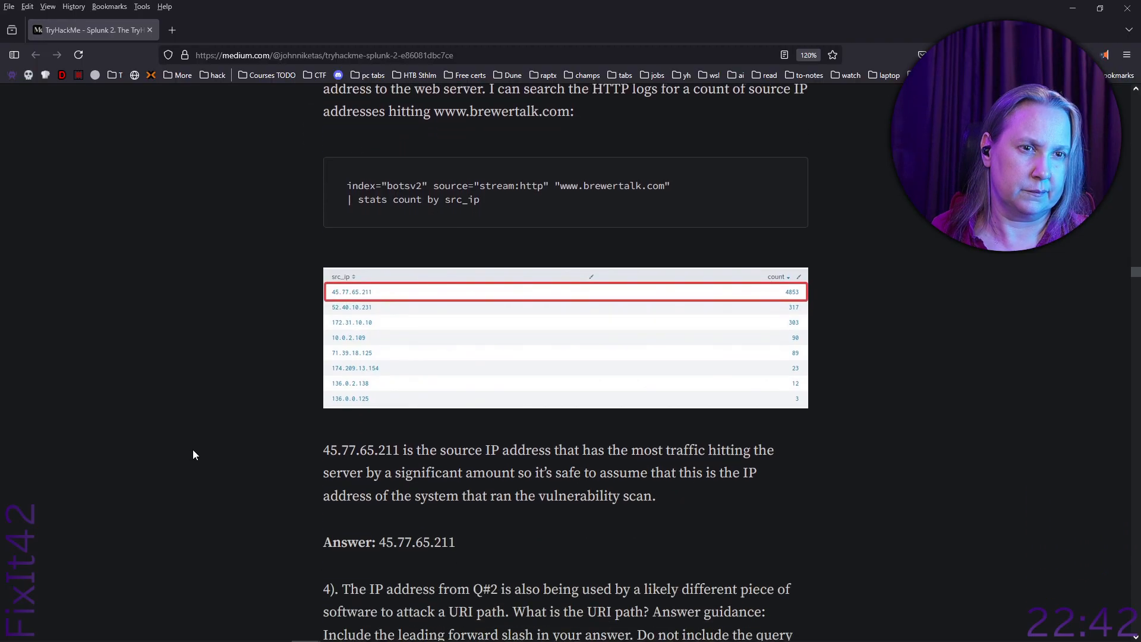
left_click_drag(470, 476, 379, 480)
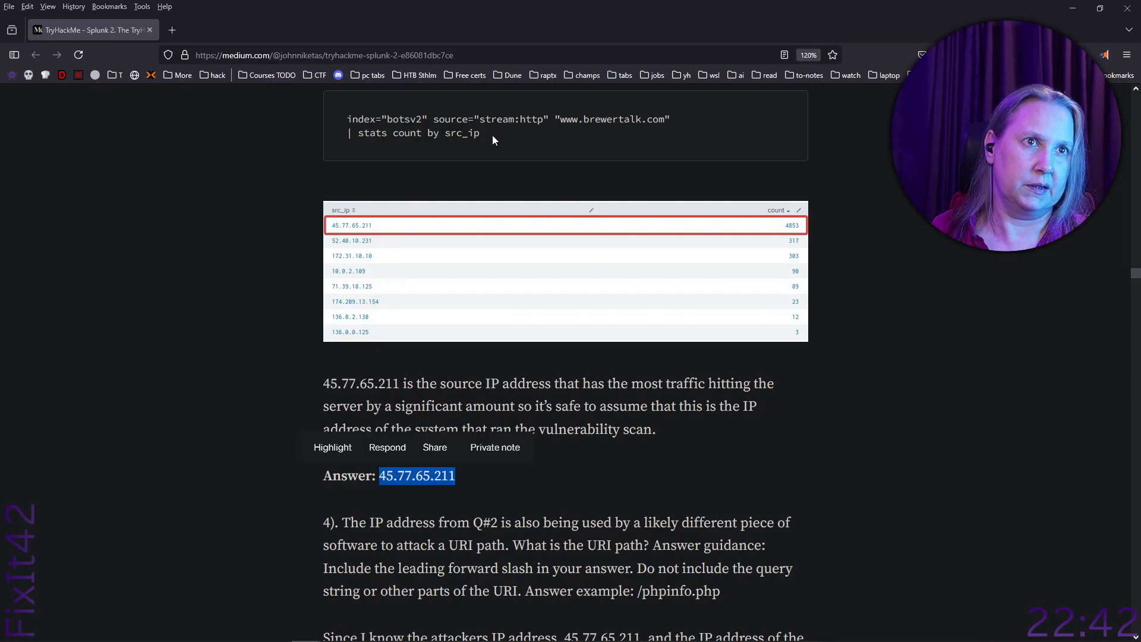
left_click_drag(493, 134, 344, 119)
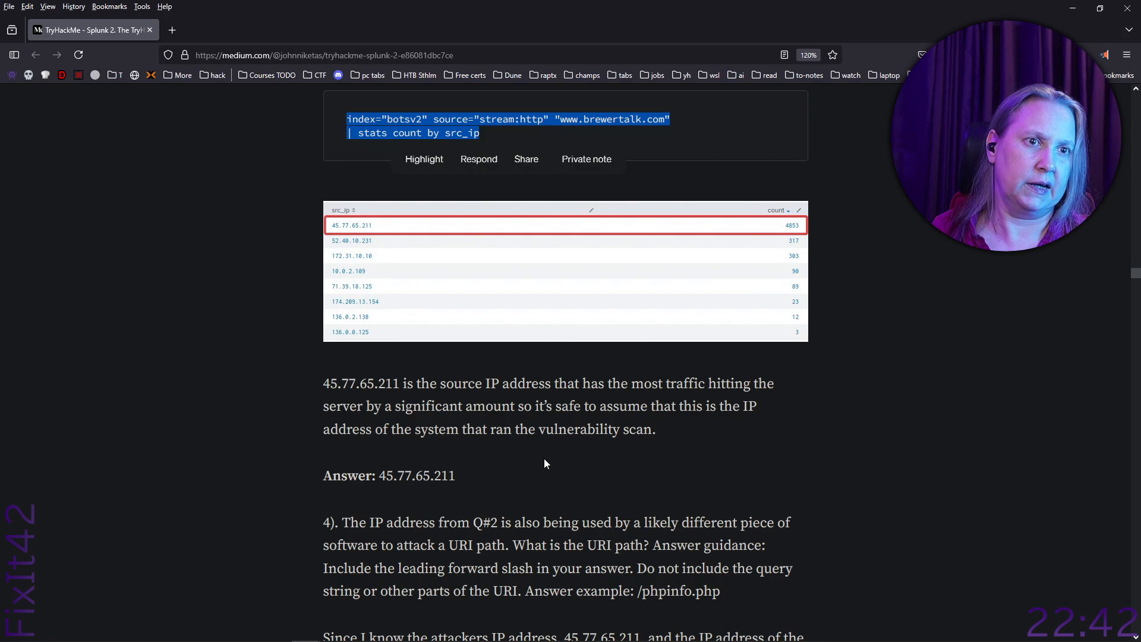
- Read question 4 about the attacked URI path and select its answer, /member.php
scroll(516, 468, "down", 5)
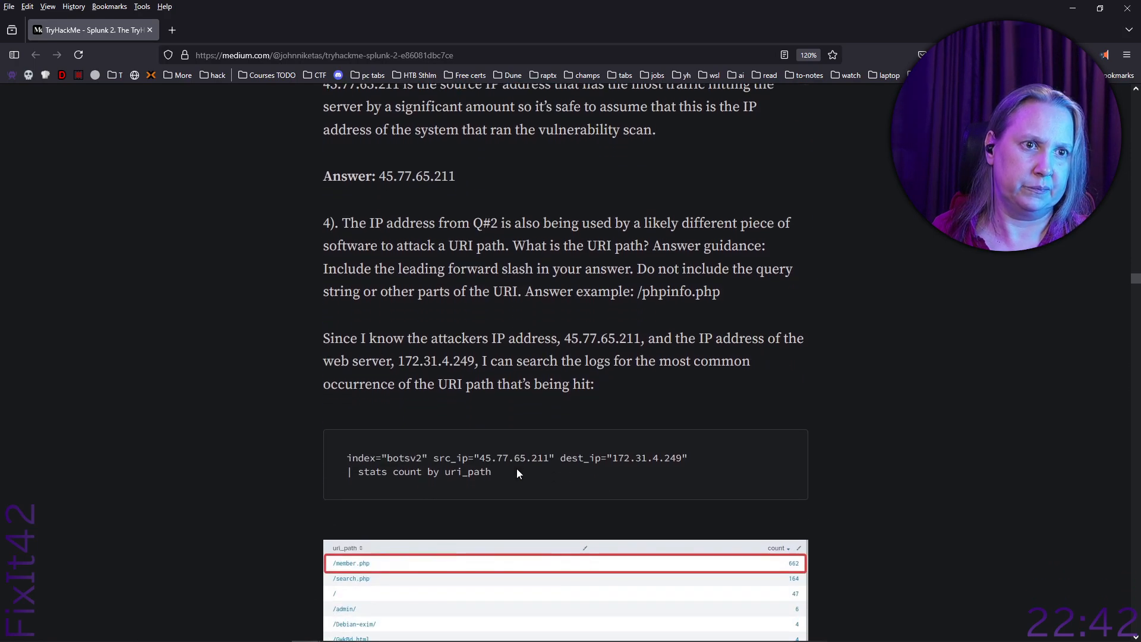
scroll(516, 471, "down", 6)
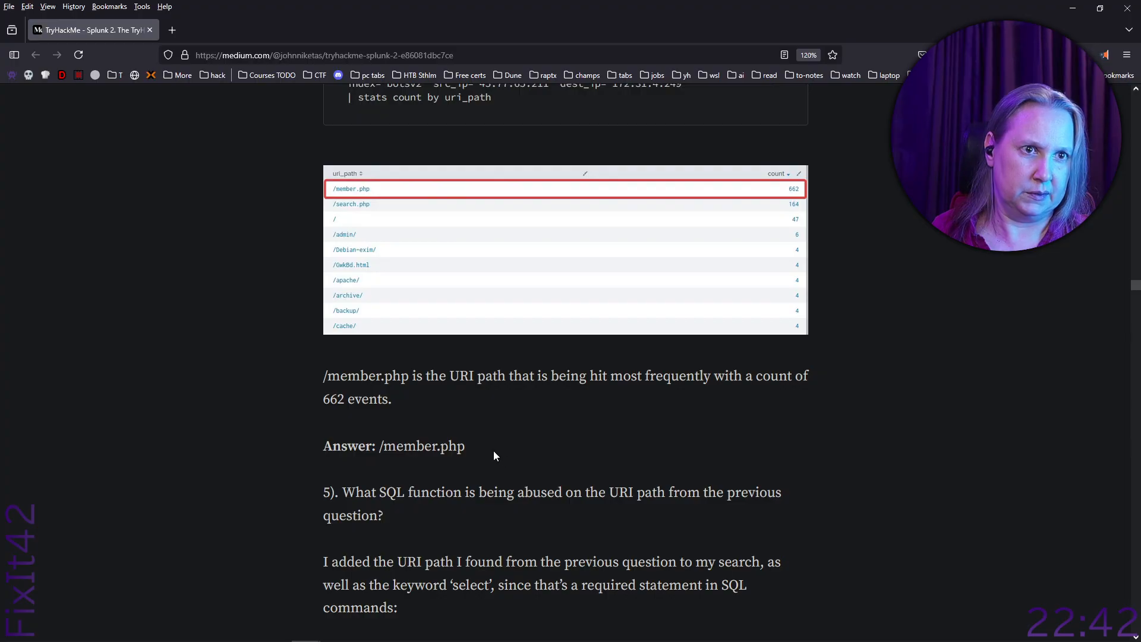
left_click_drag(487, 451, 378, 451)
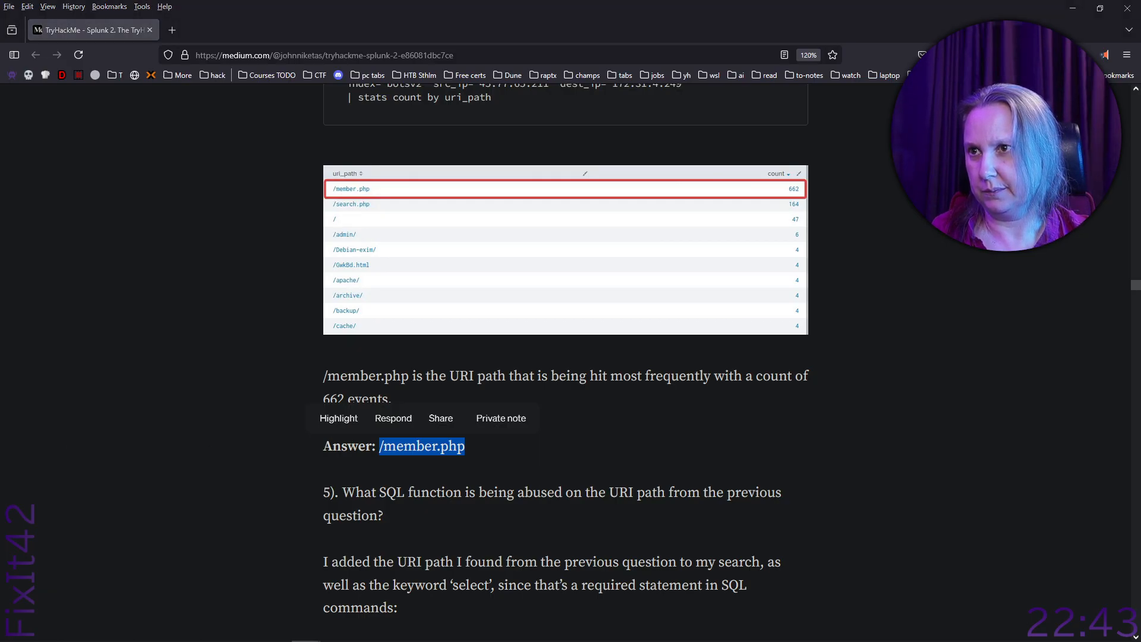
- Review question 5's full search and SQL injection events, and select the abused SQL function updatexml from its answer
scroll(208, 480, "down", 7)
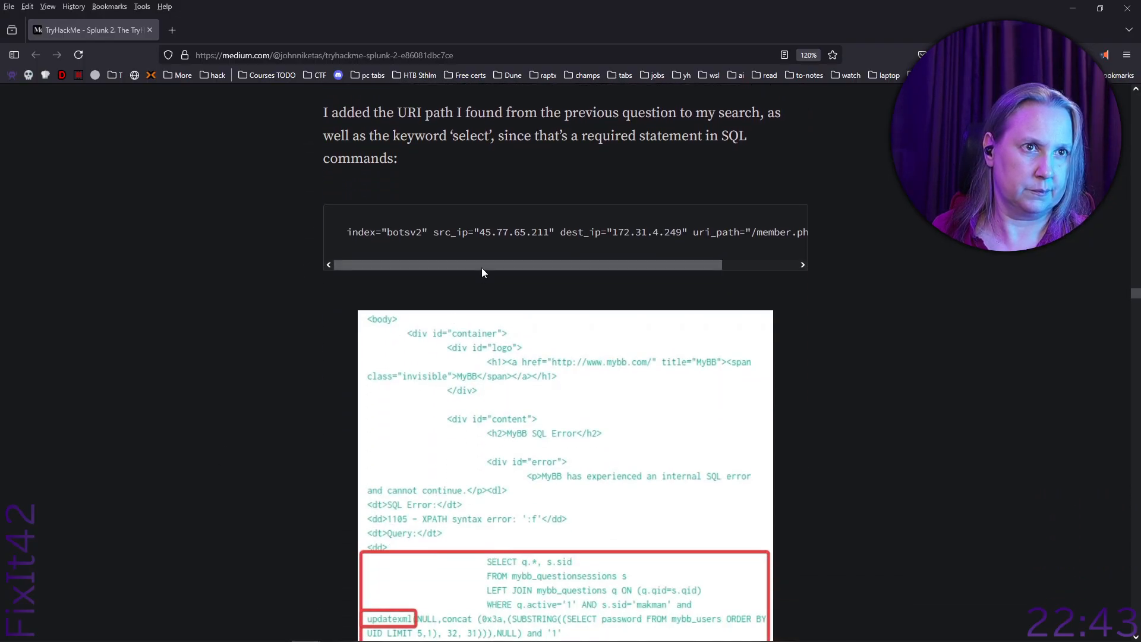
left_click_drag(481, 268, 644, 266)
scroll(237, 452, "down", 6)
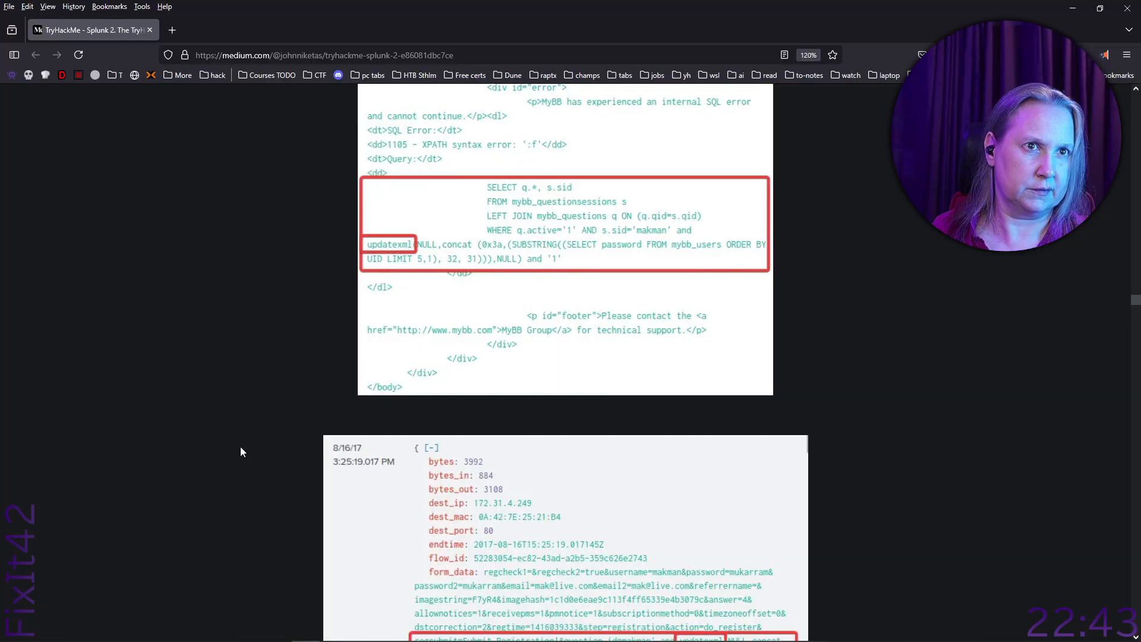
scroll(320, 336, "down", 7)
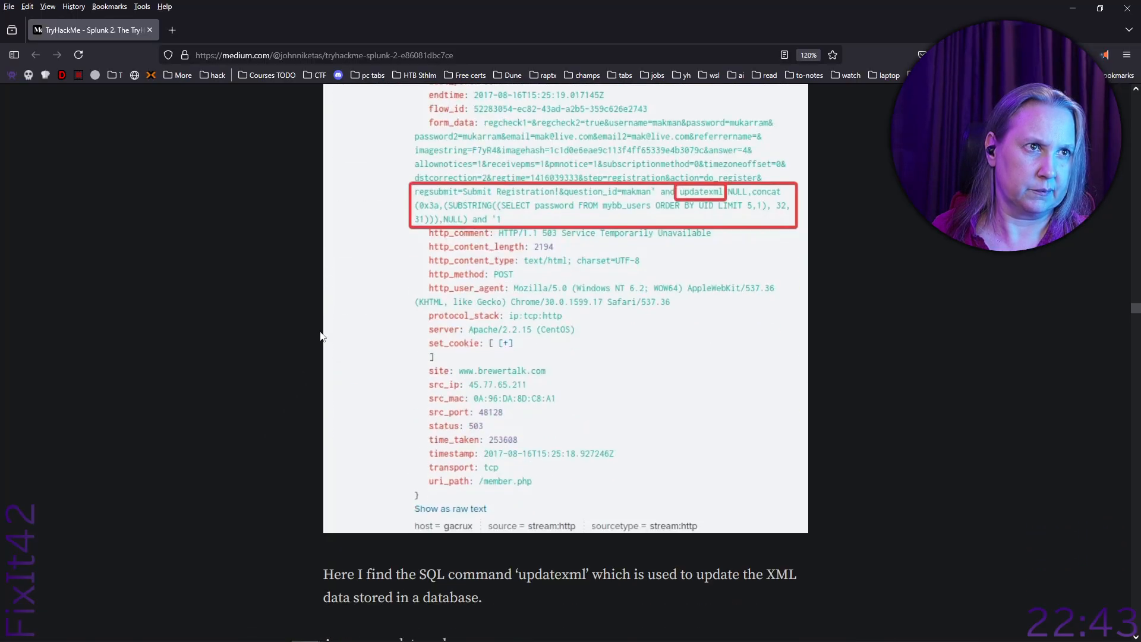
scroll(321, 337, "down", 9)
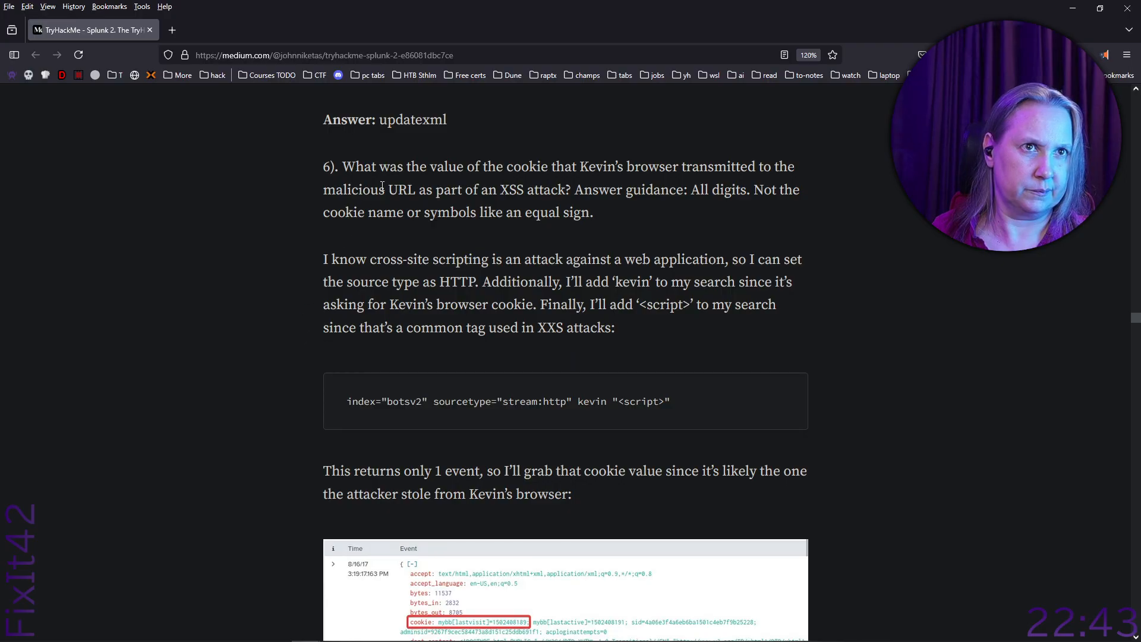
double_click(425, 121)
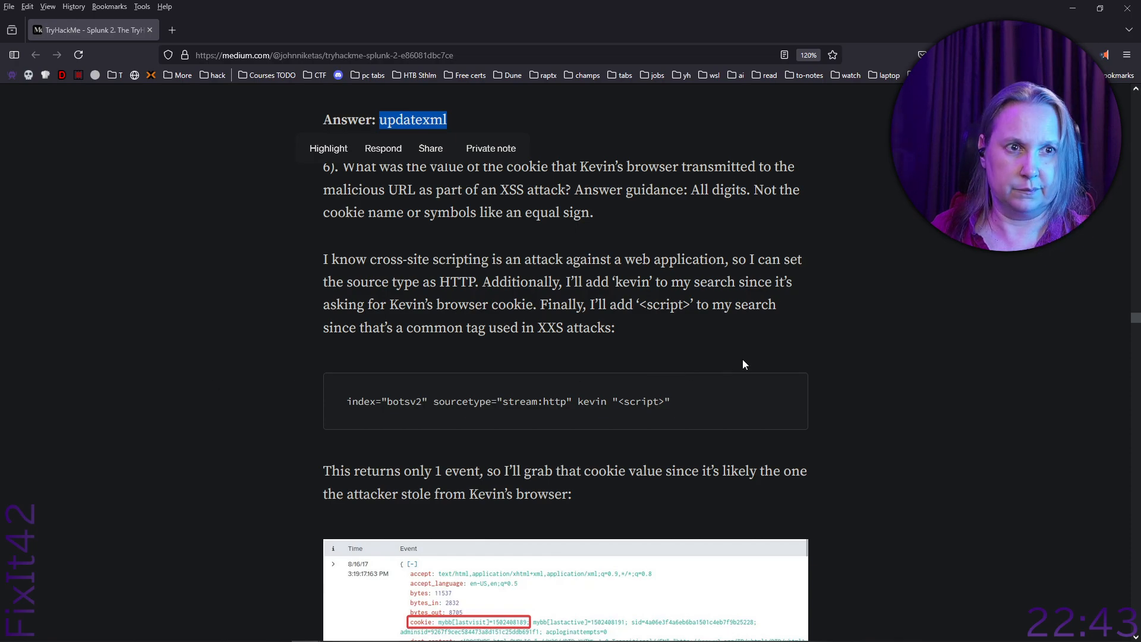
- Select the answers to questions 6 and 7, covering the XSS cookie value and the maliciously created username
scroll(782, 360, "down", 9)
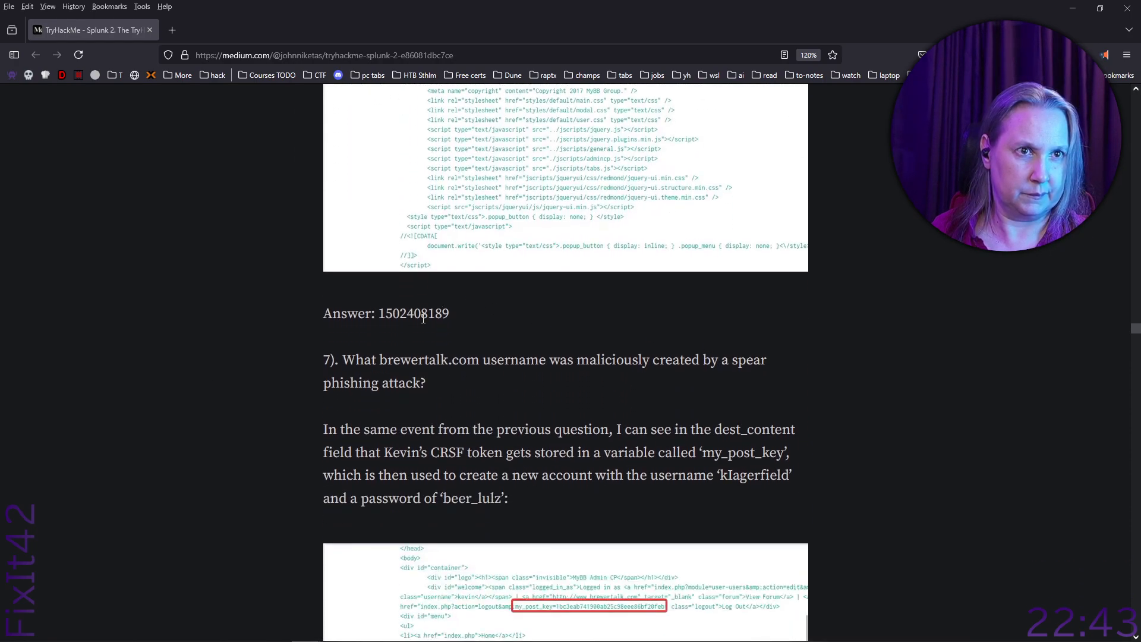
double_click(419, 320)
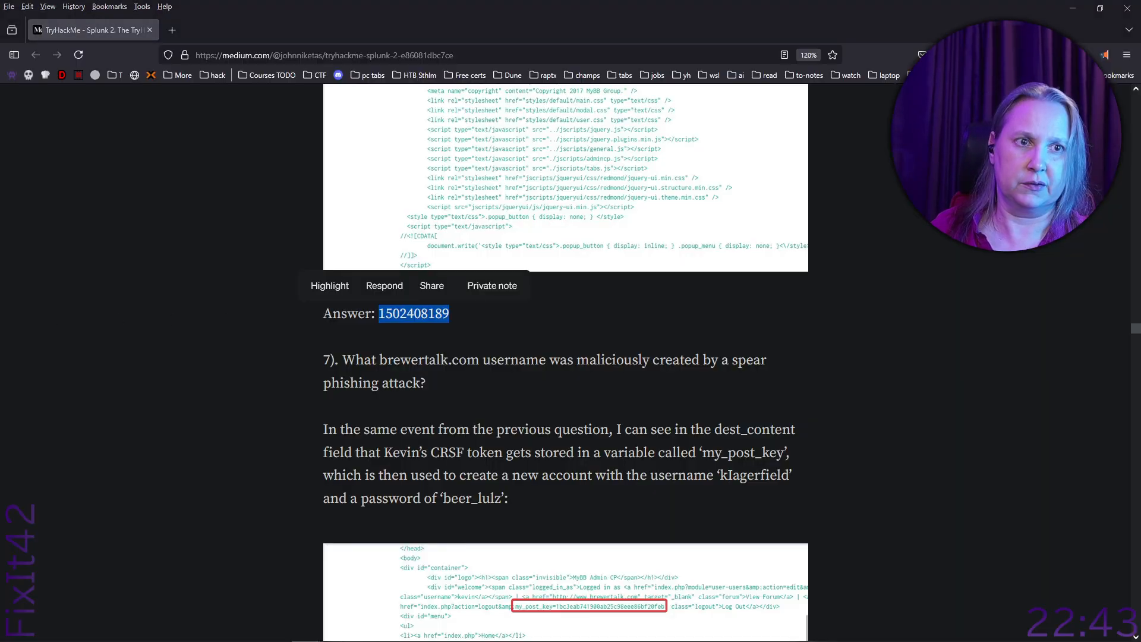
scroll(380, 393, "down", 14)
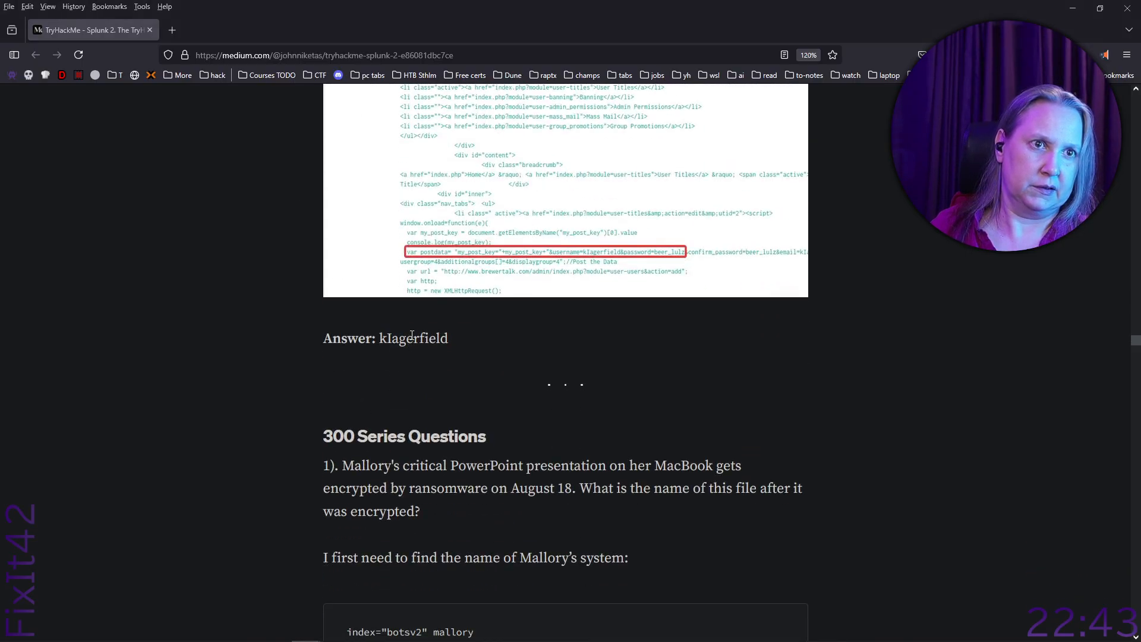
double_click(412, 337)
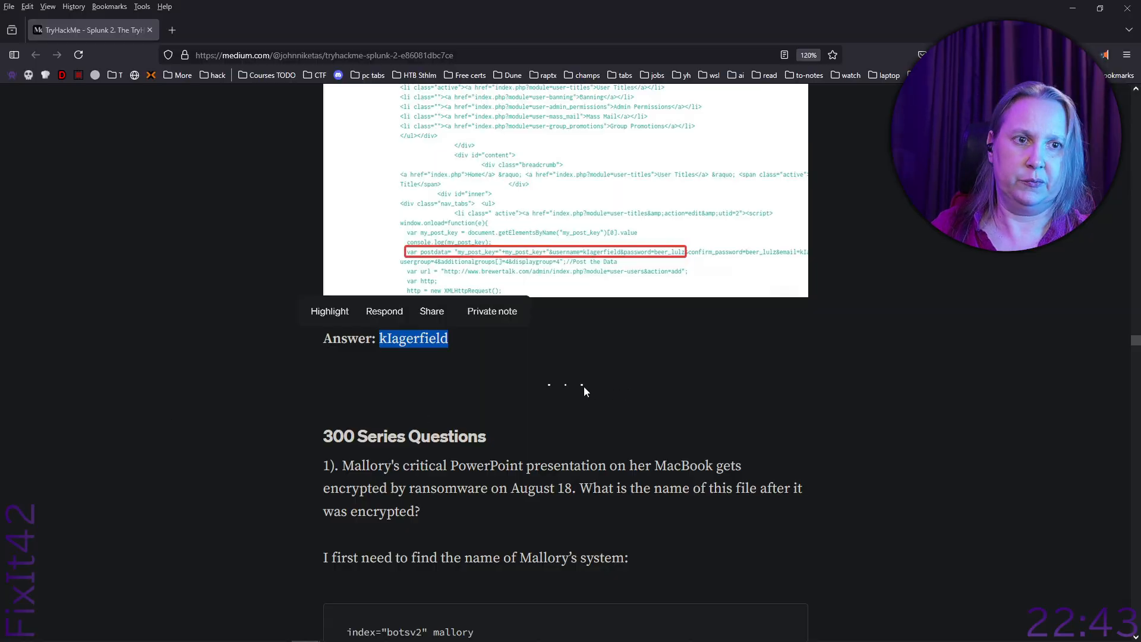
- Go through 300 series question 1 about the encrypted PowerPoint and select its answer, Frothly_marketing_campaign_Q317.pptx.crypt_
scroll(529, 409, "down", 6)
scroll(530, 409, "up", 2)
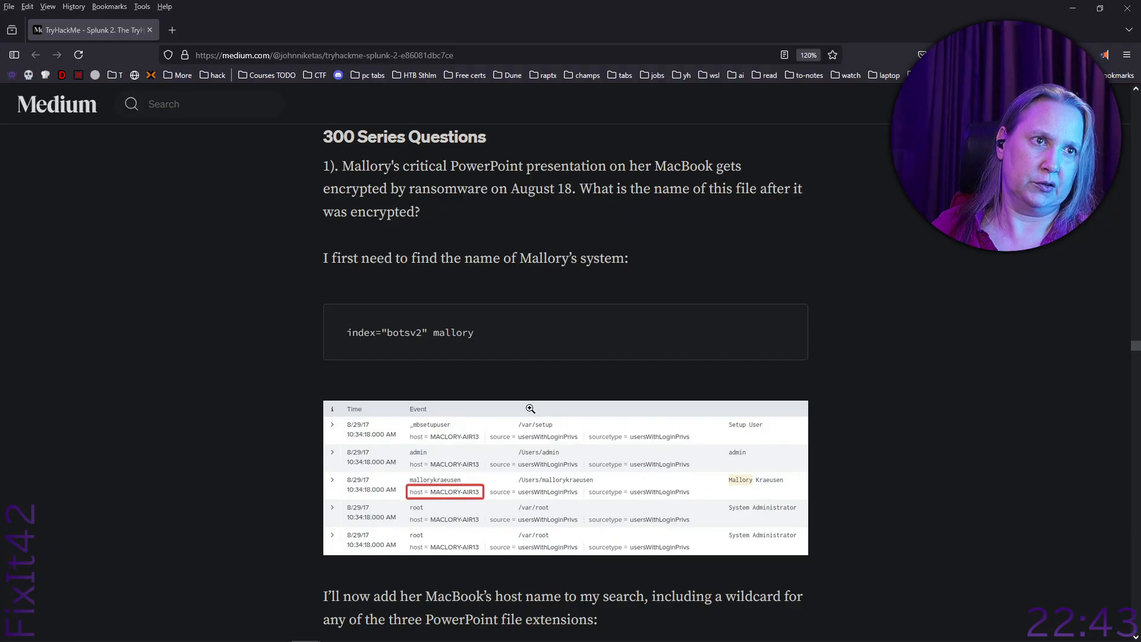
scroll(530, 409, "down", 5)
scroll(530, 406, "down", 5)
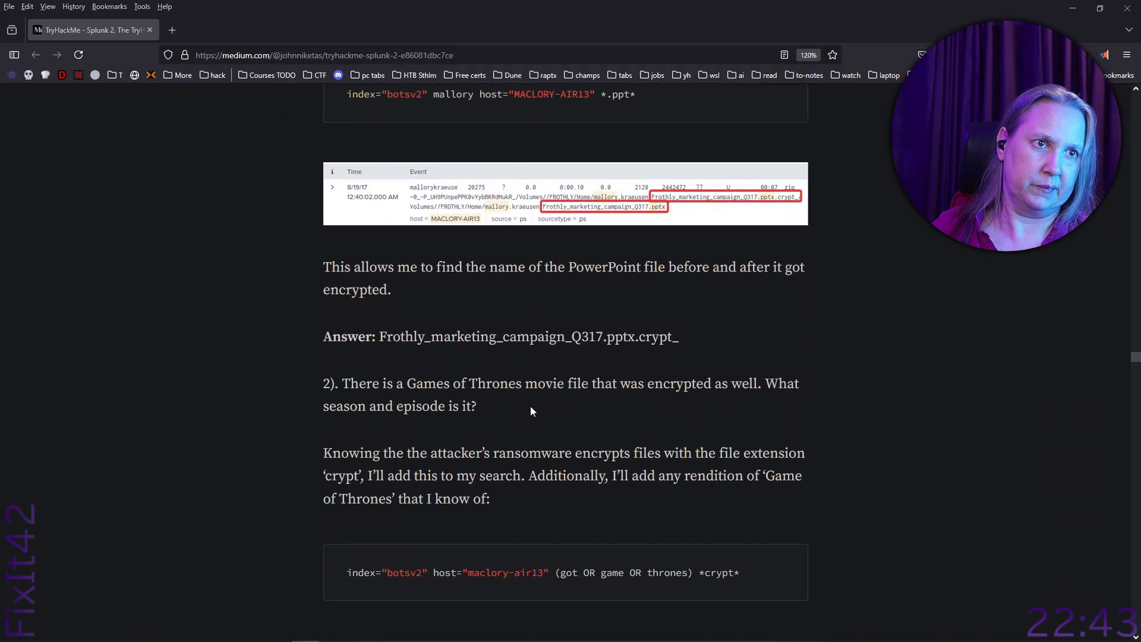
left_click_drag(712, 337, 374, 347)
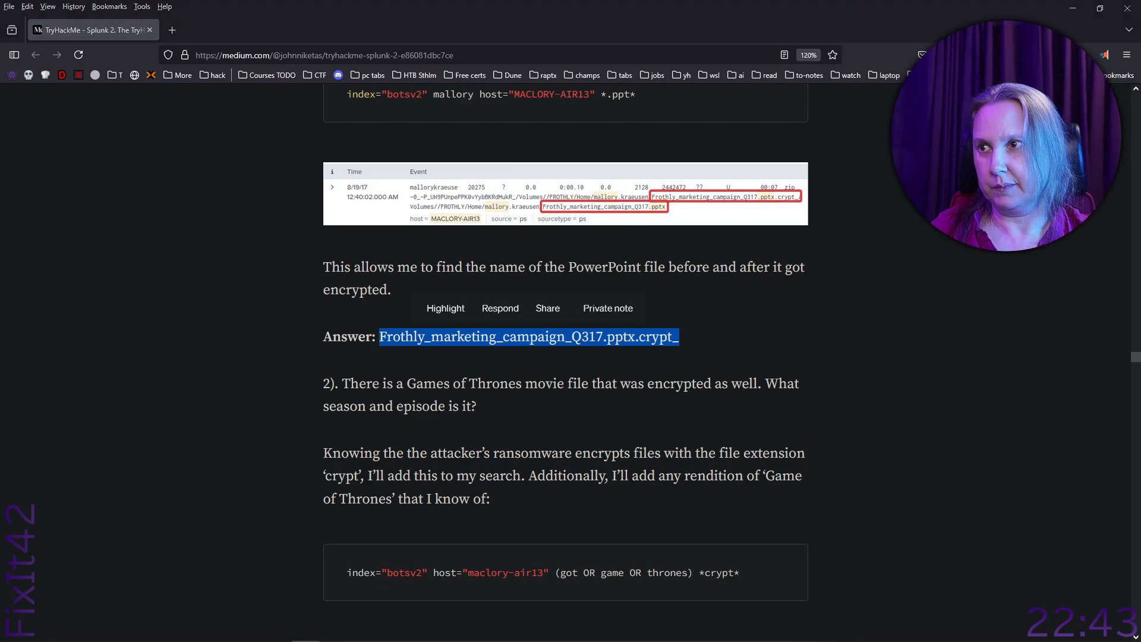
- Select 300 series question 2's answer, S07E02, and move on to question 3 about the USB drive vendor
scroll(305, 389, "down", 9)
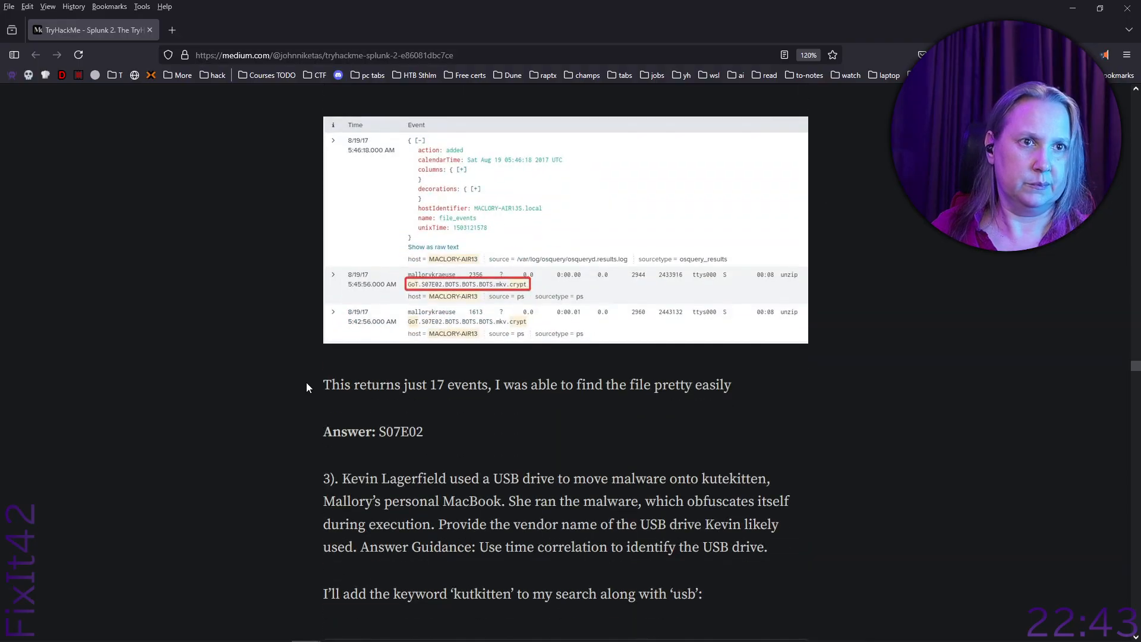
double_click(419, 432)
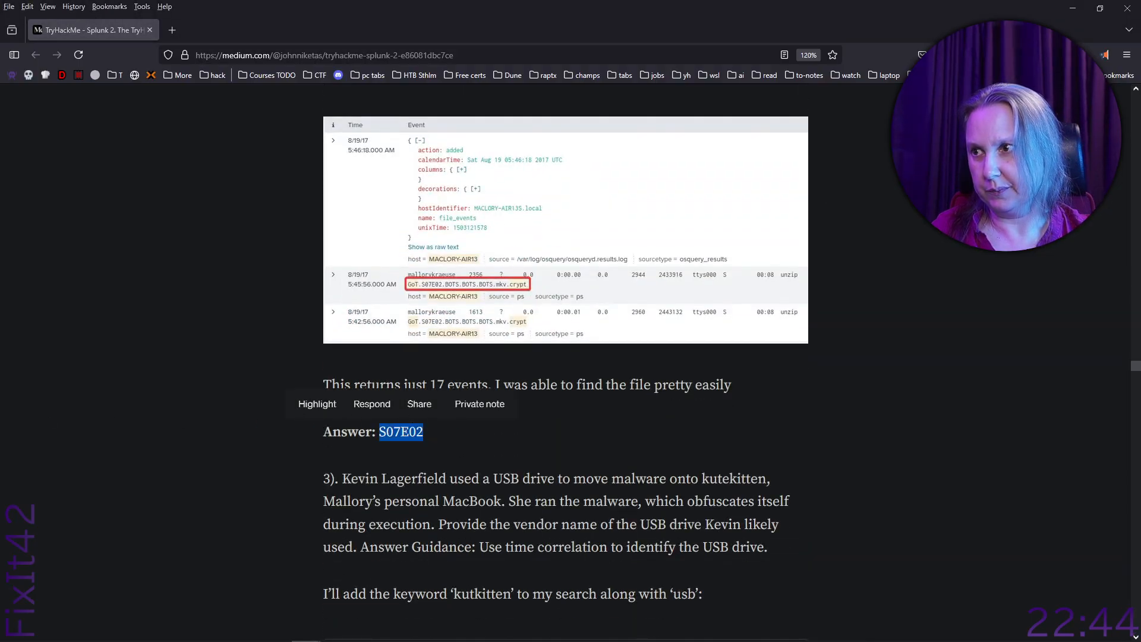
scroll(338, 476, "down", 5)
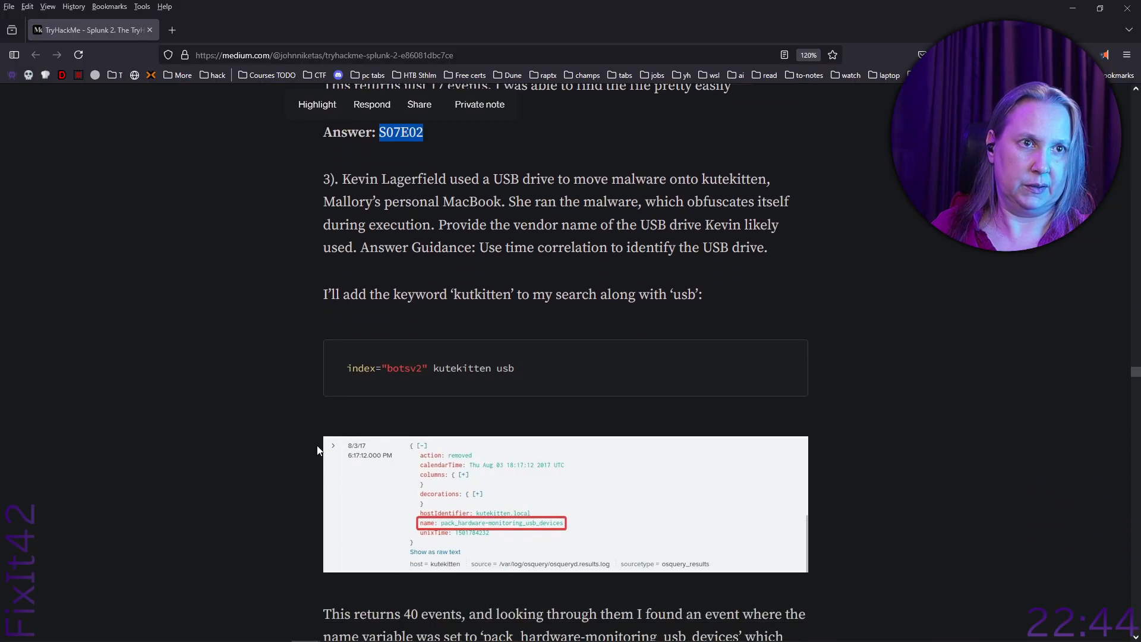
- Review 300 series question 3's kutekitten USB search and vendor ID lookup, and select its answer, Alcor Micro Corp
scroll(315, 446, "down", 5)
scroll(538, 444, "down", 6)
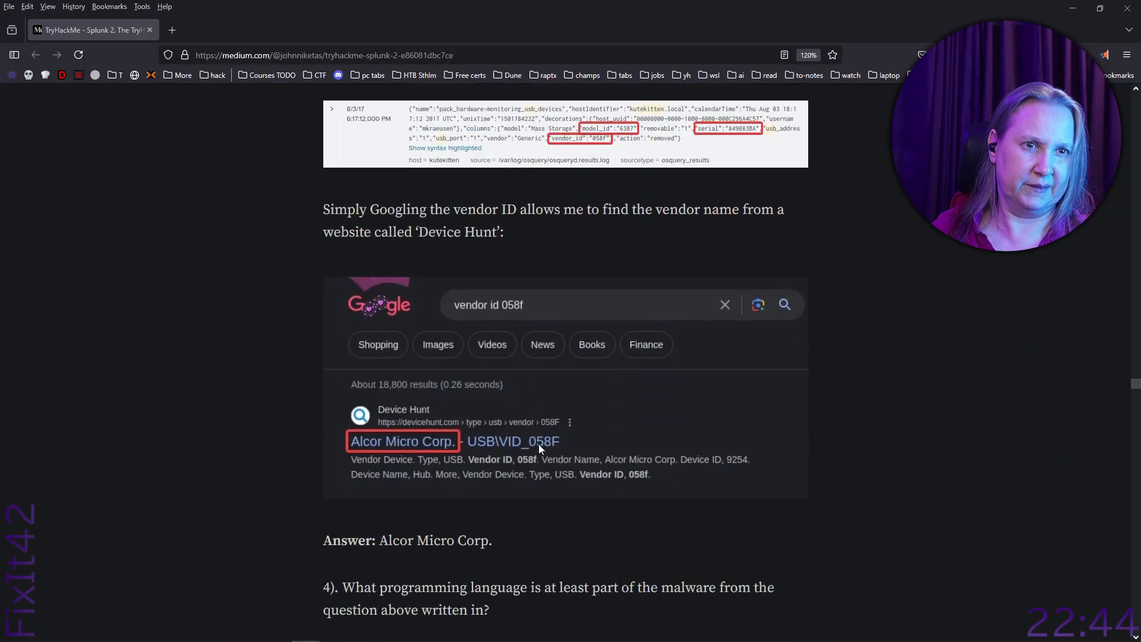
scroll(534, 442, "up", 14)
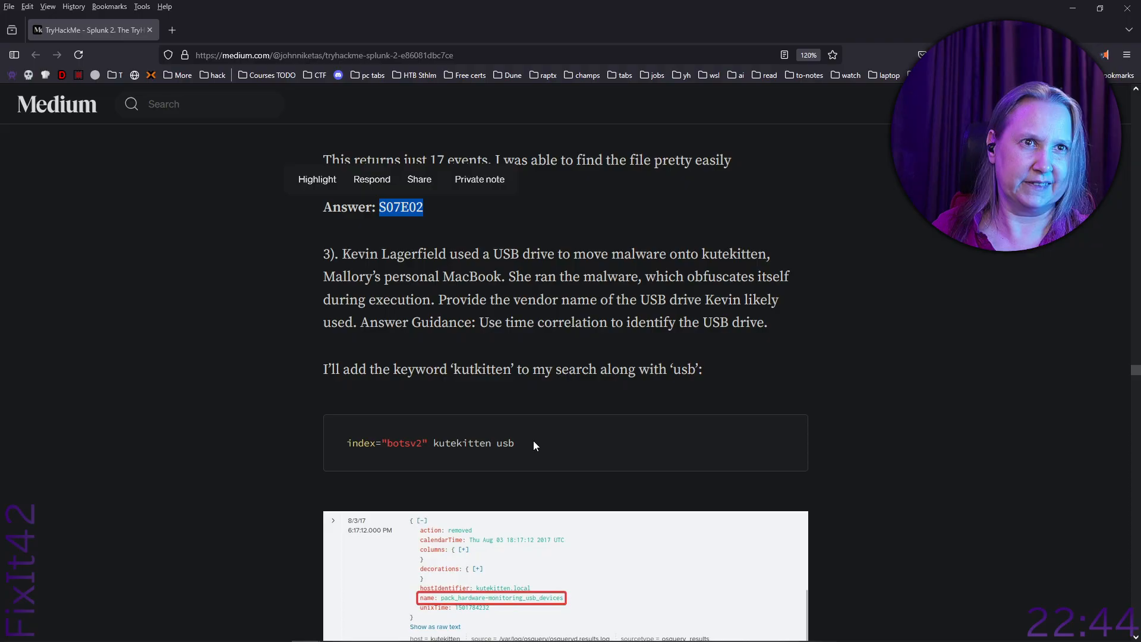
scroll(533, 445, "down", 5)
scroll(533, 445, "down", 4)
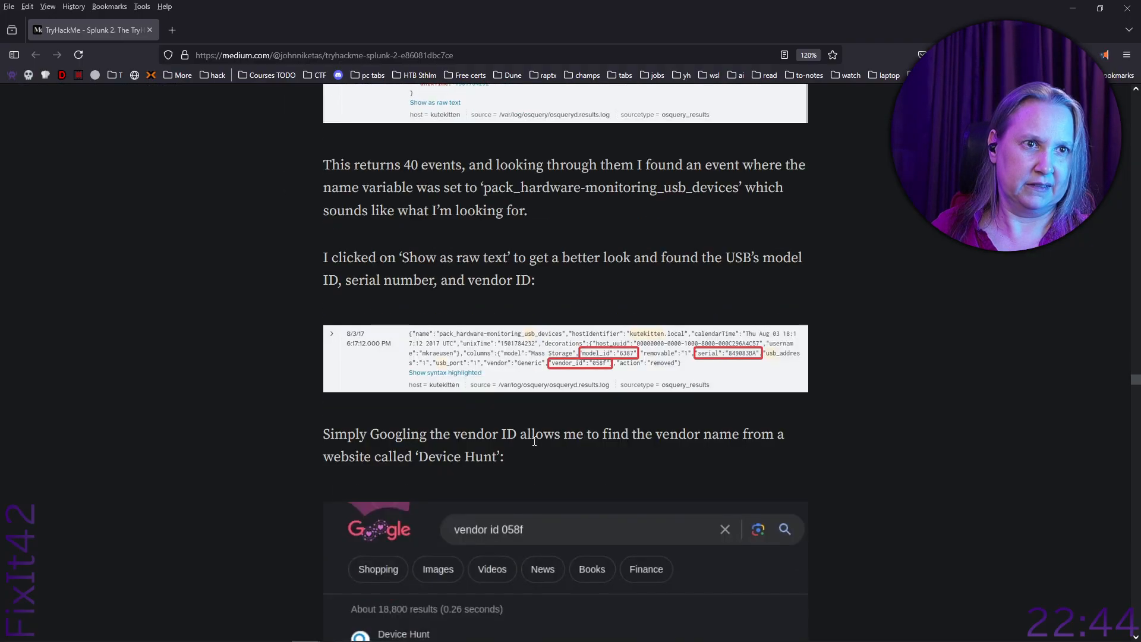
scroll(534, 440, "up", 6)
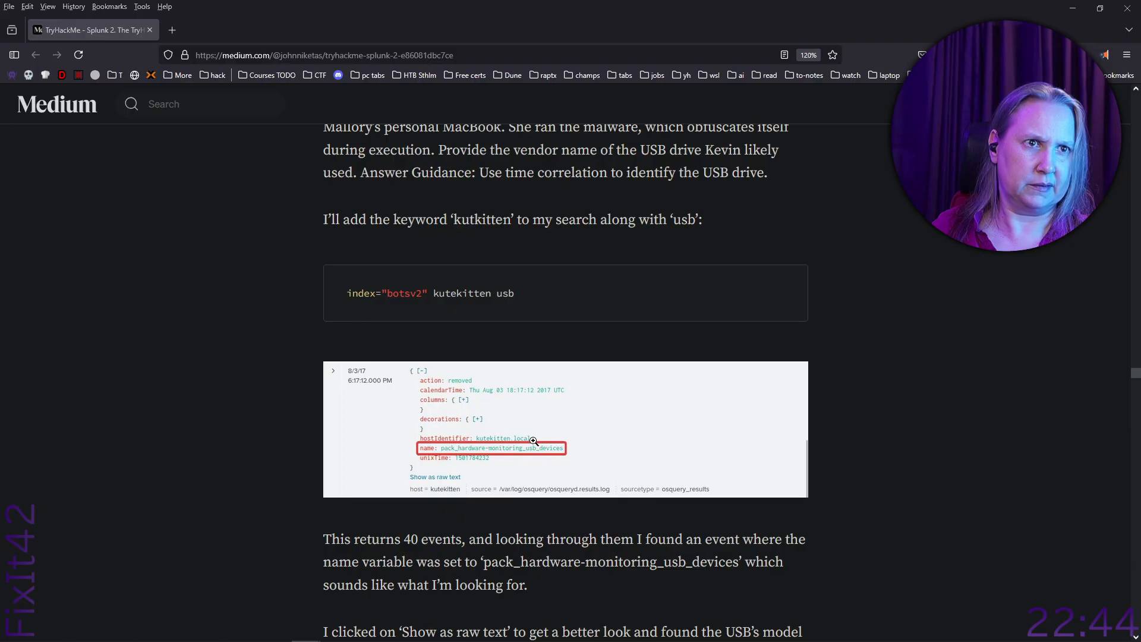
scroll(533, 440, "down", 7)
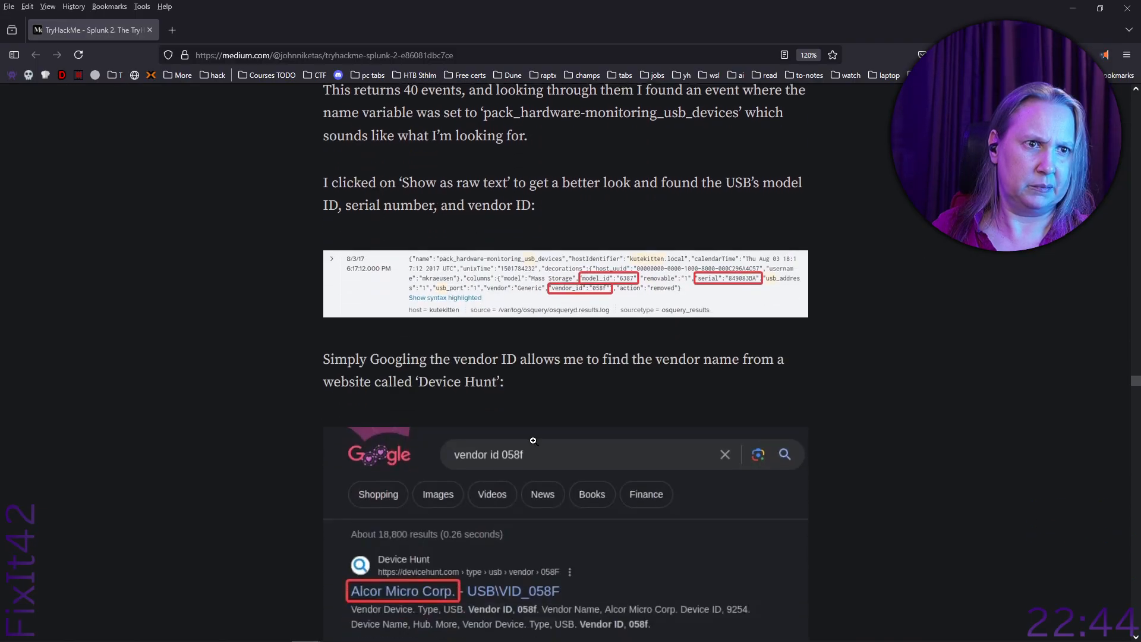
scroll(533, 440, "down", 6)
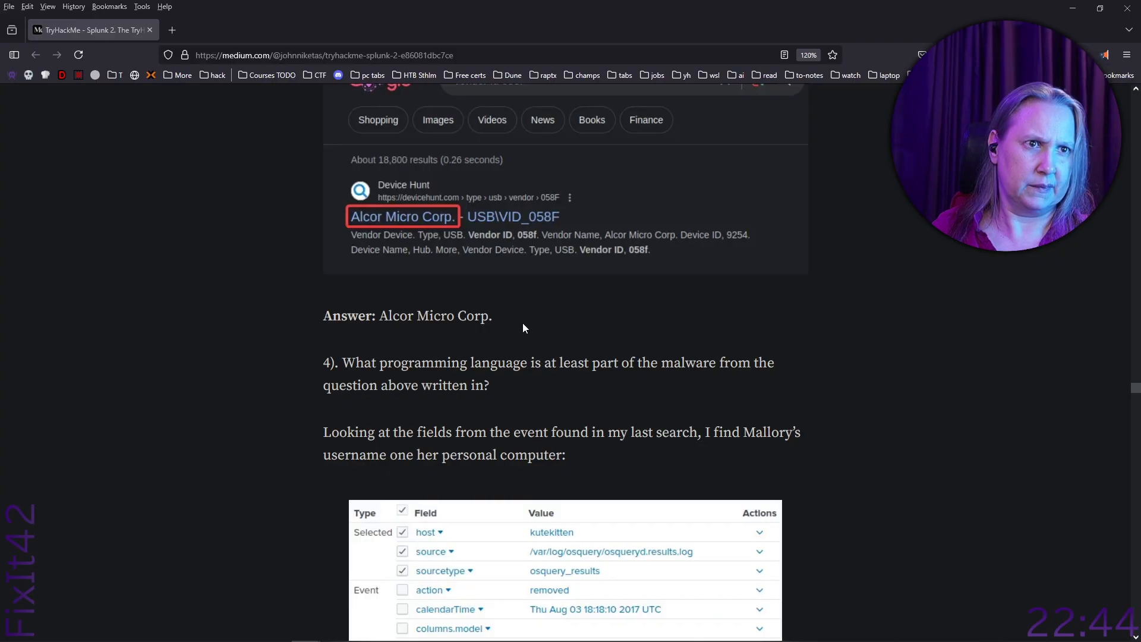
left_click_drag(503, 316, 383, 324)
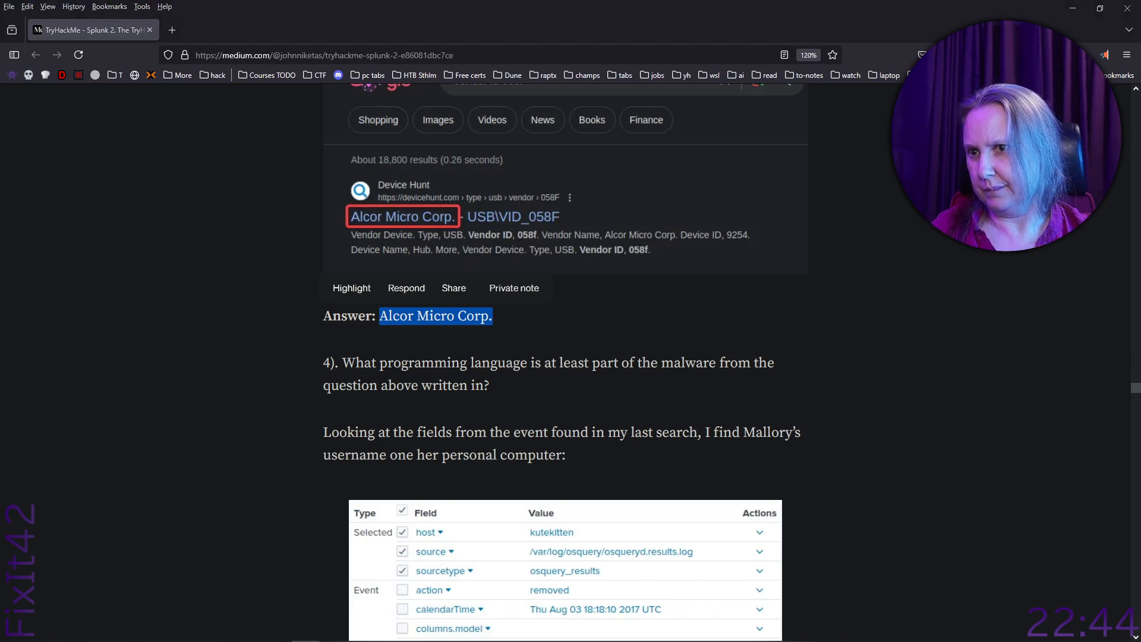
- Go through question 4's username and file_events searches on the malware's programming language, and select its answer, PERL
scroll(251, 509, "down", 7)
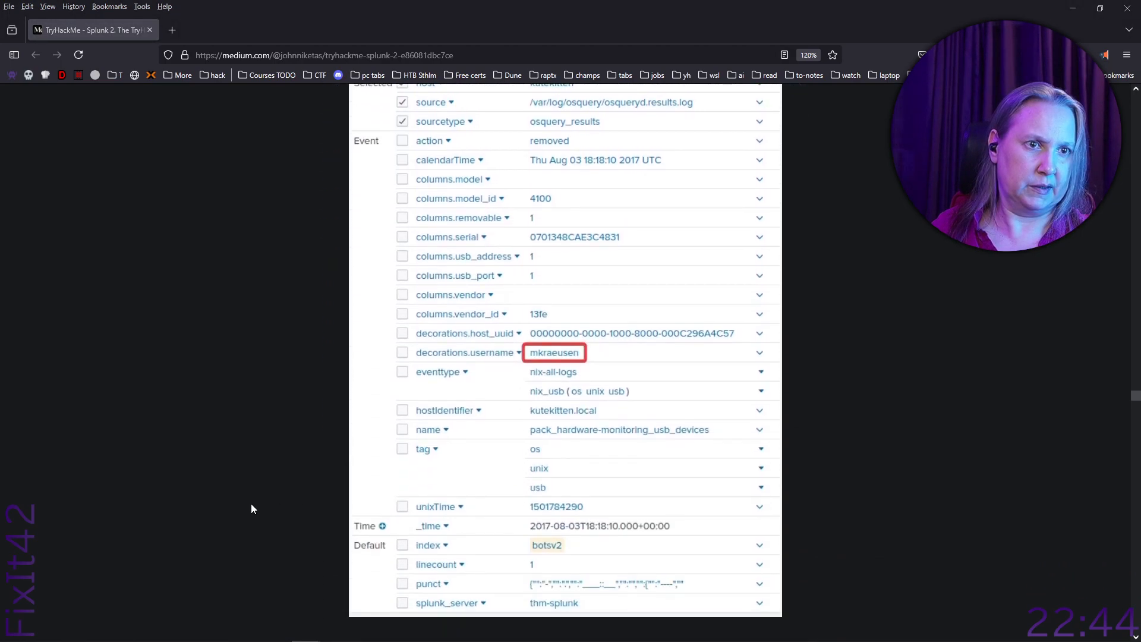
scroll(251, 508, "down", 7)
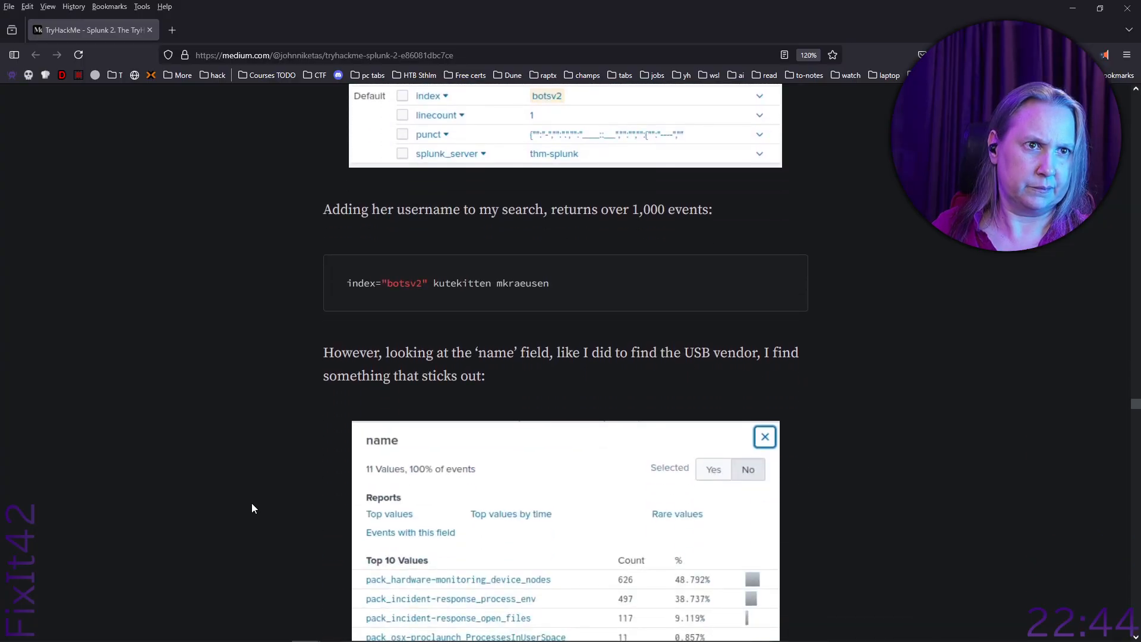
scroll(251, 508, "down", 6)
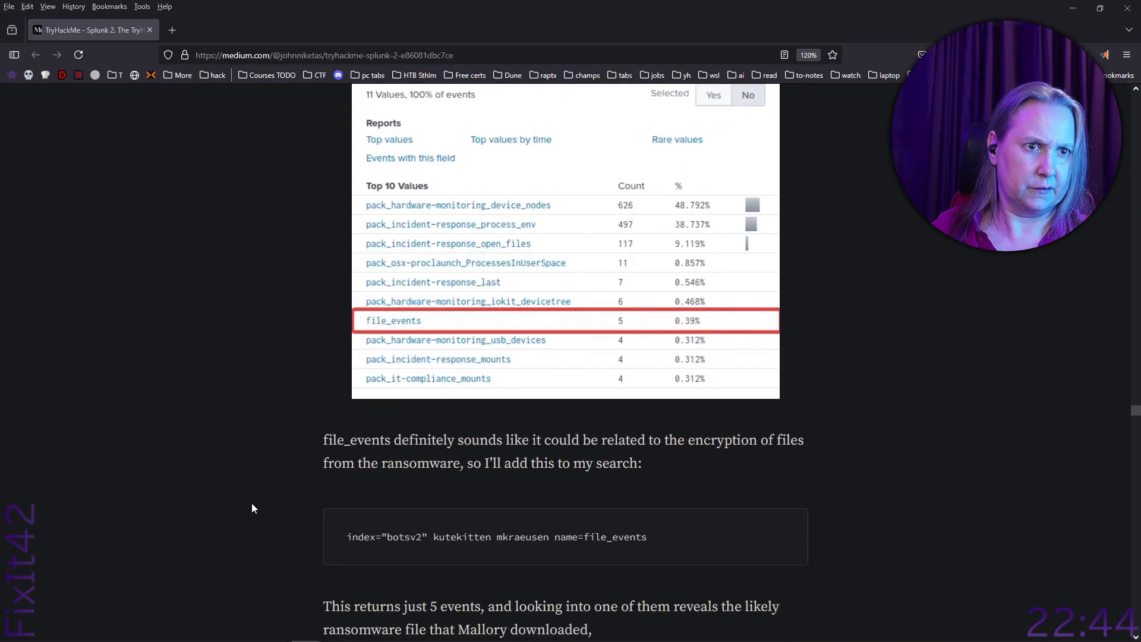
scroll(251, 508, "down", 1)
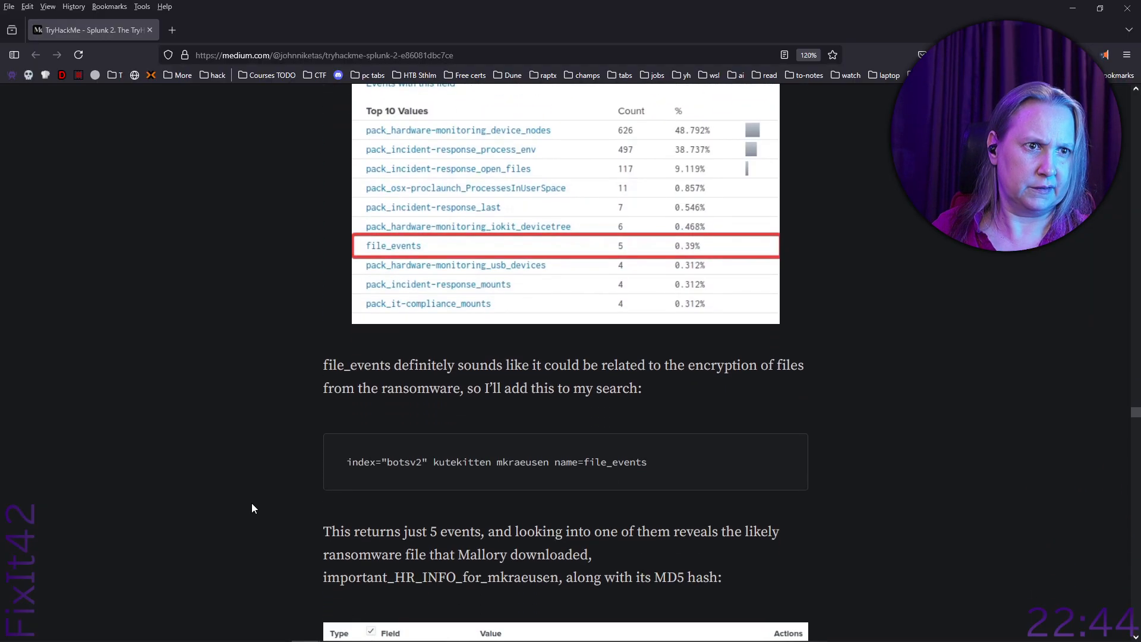
scroll(251, 508, "down", 6)
scroll(251, 508, "down", 6)
scroll(252, 503, "down", 12)
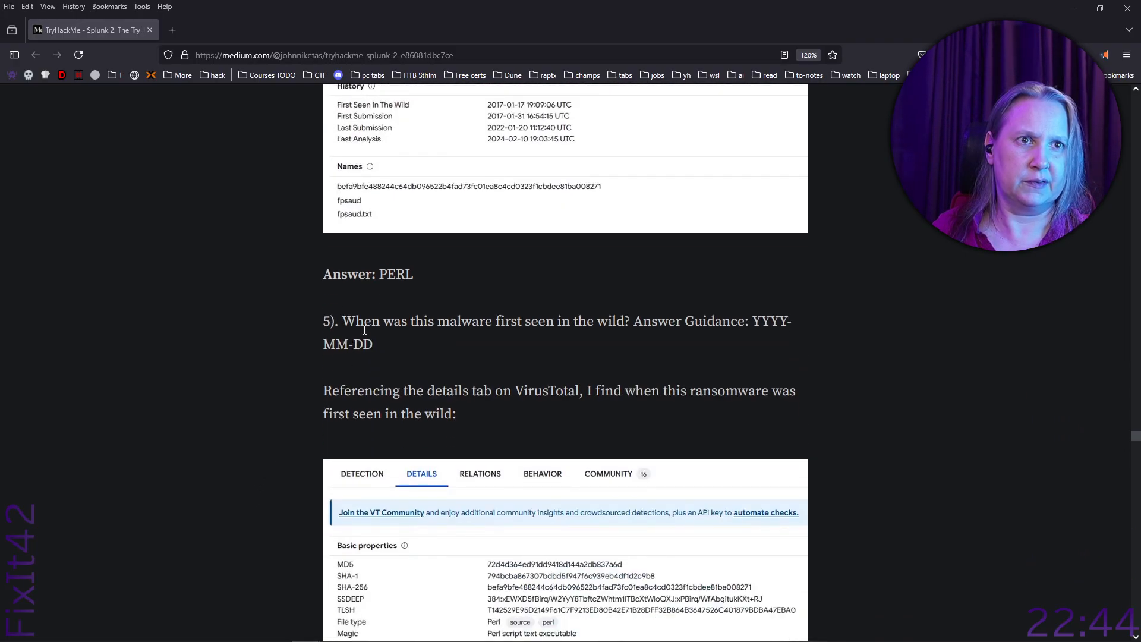
double_click(394, 273)
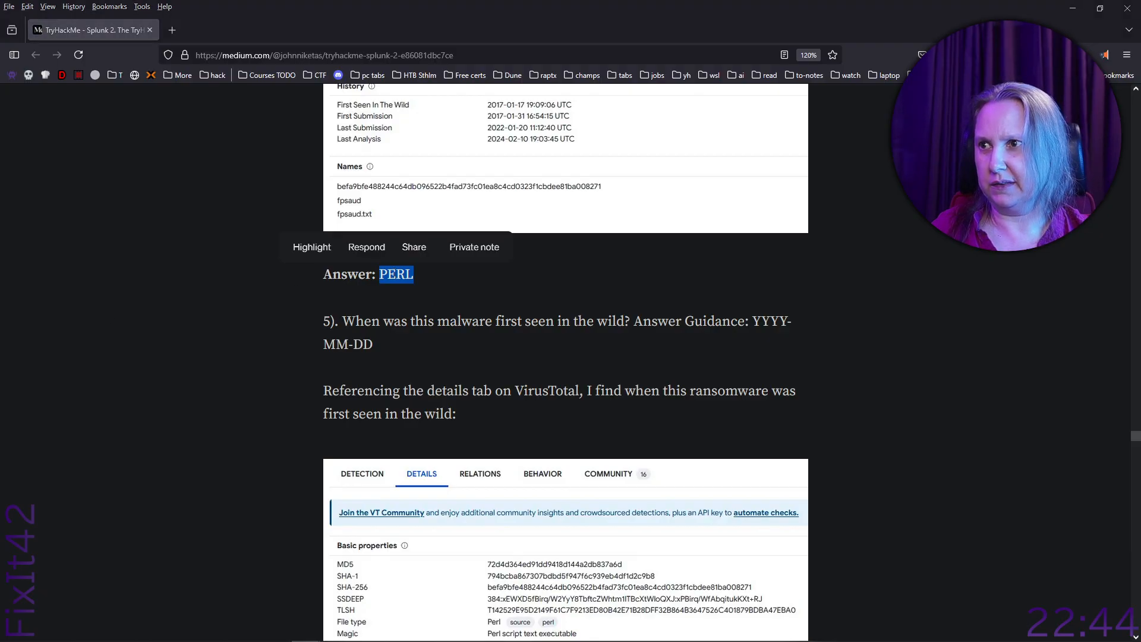
- Select the answers to questions 5 and 6: the first-seen date 2017–01–17 and the C&C domain eidk.duckdns.org
scroll(237, 476, "down", 10)
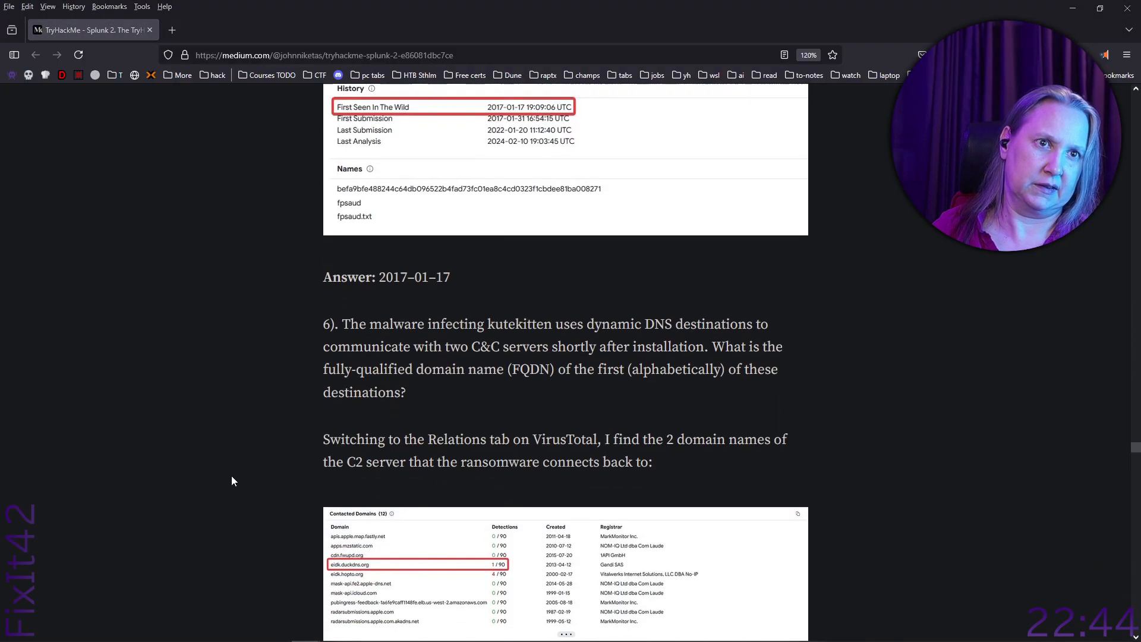
left_click_drag(461, 277, 379, 274)
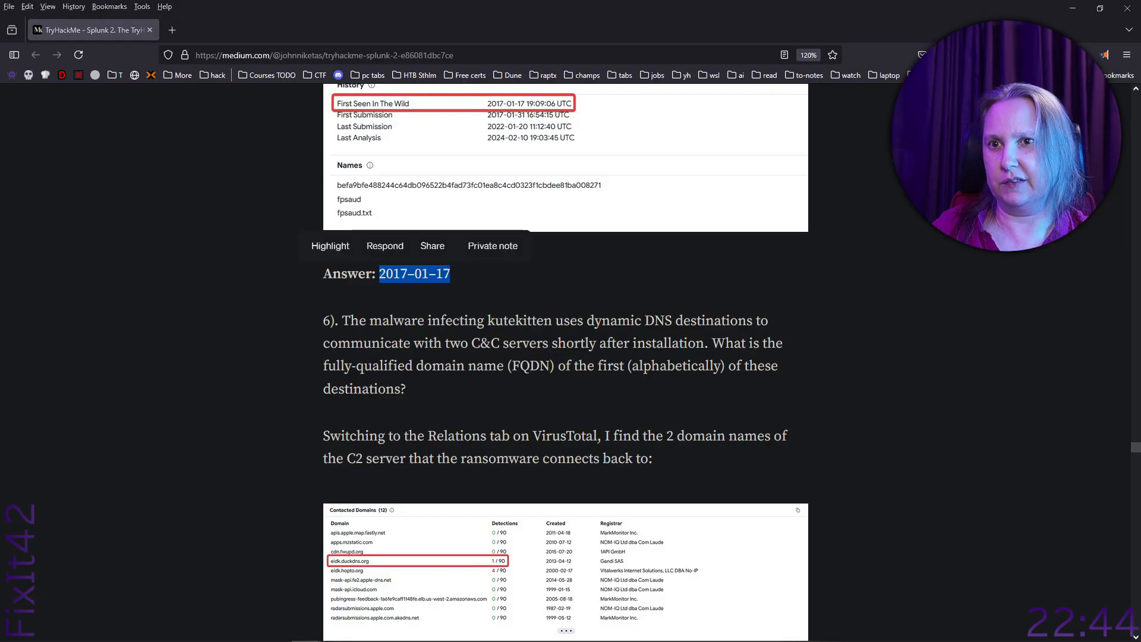
scroll(278, 479, "down", 7)
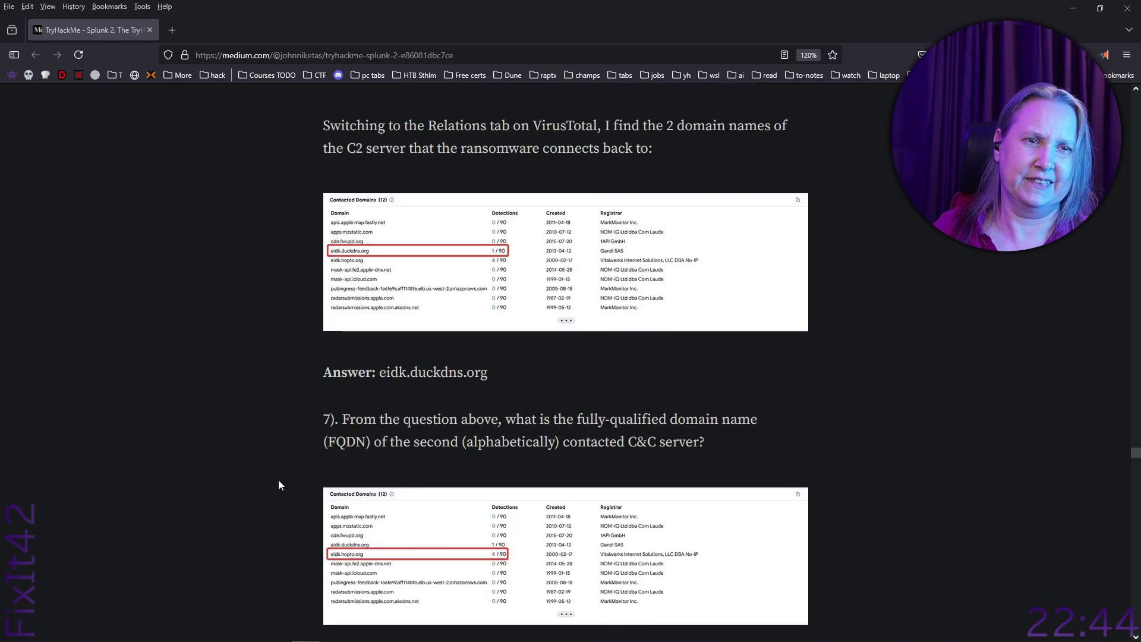
left_click_drag(508, 237, 381, 240)
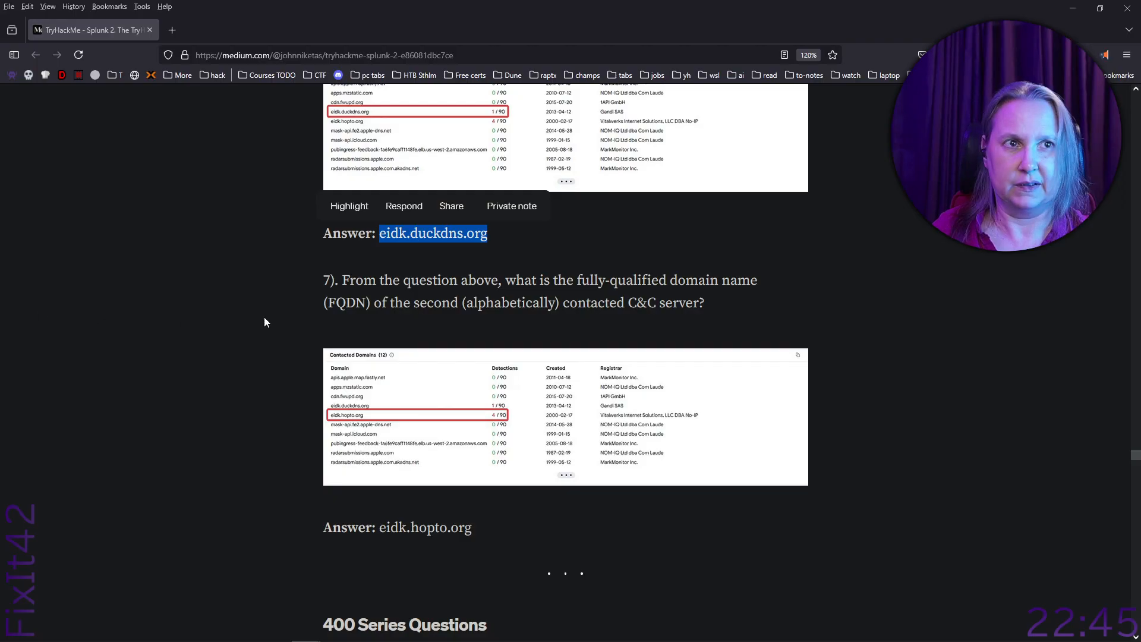
- Recheck question 5's VirusTotal details and select question 7's answer, the second C&C domain eidk.hopto.org
scroll(283, 337, "up", 10)
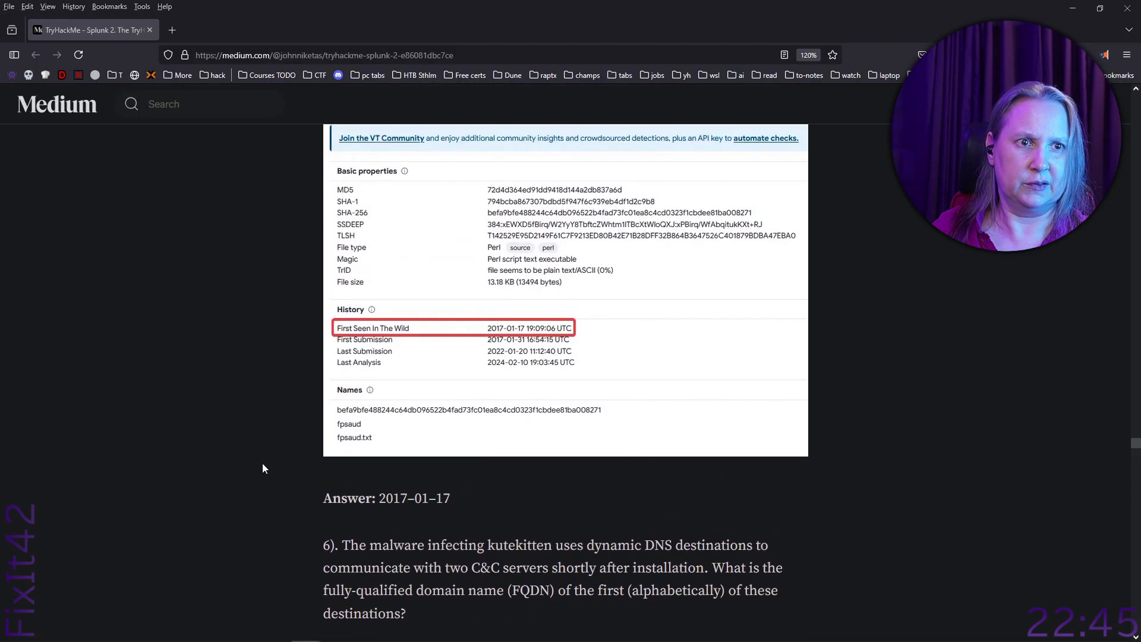
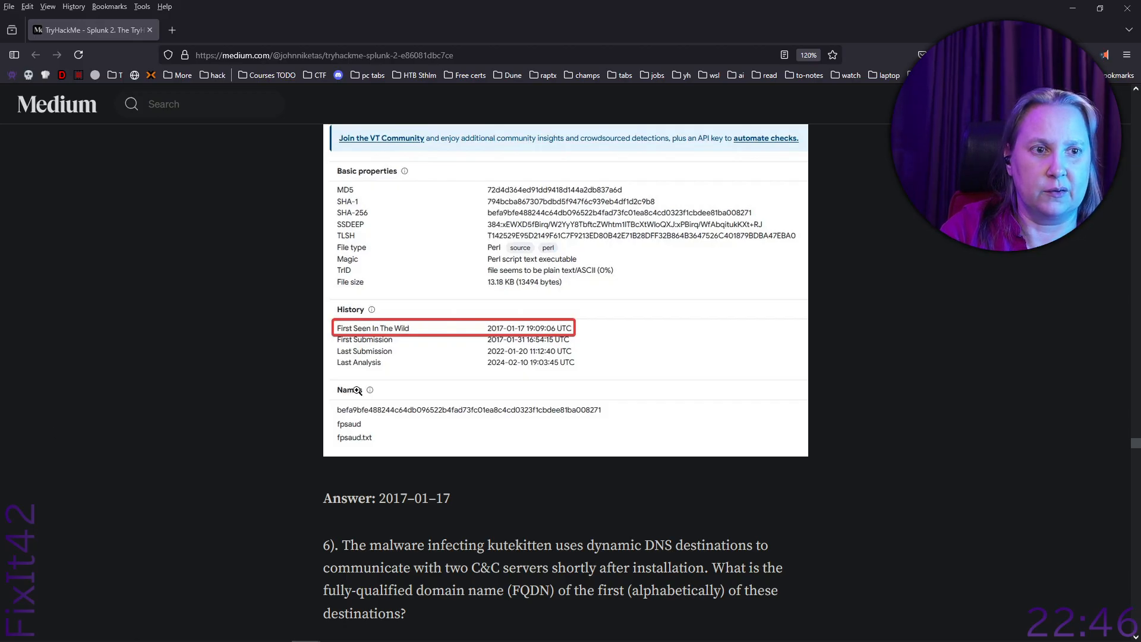
scroll(356, 391, "down", 4)
scroll(365, 395, "down", 1)
scroll(365, 395, "down", 3)
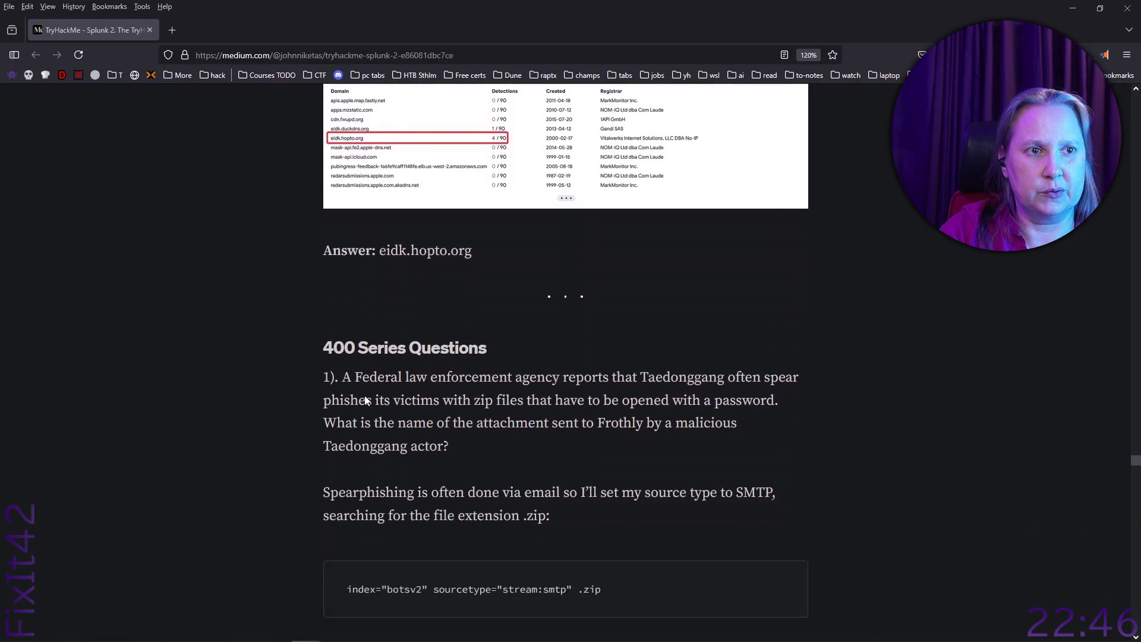
left_click_drag(472, 228, 381, 232)
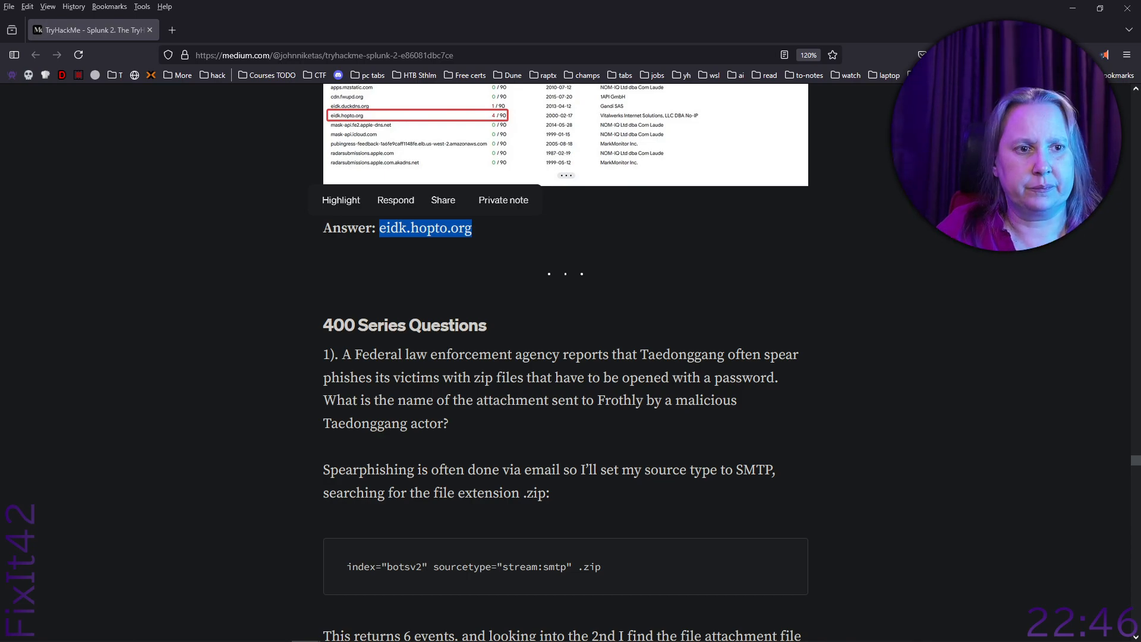
- Review 400 series question 1's SMTP search for the spearphishing attachment and select its answer, invoice.zip
left_click(160, 411)
scroll(165, 413, "down", 7)
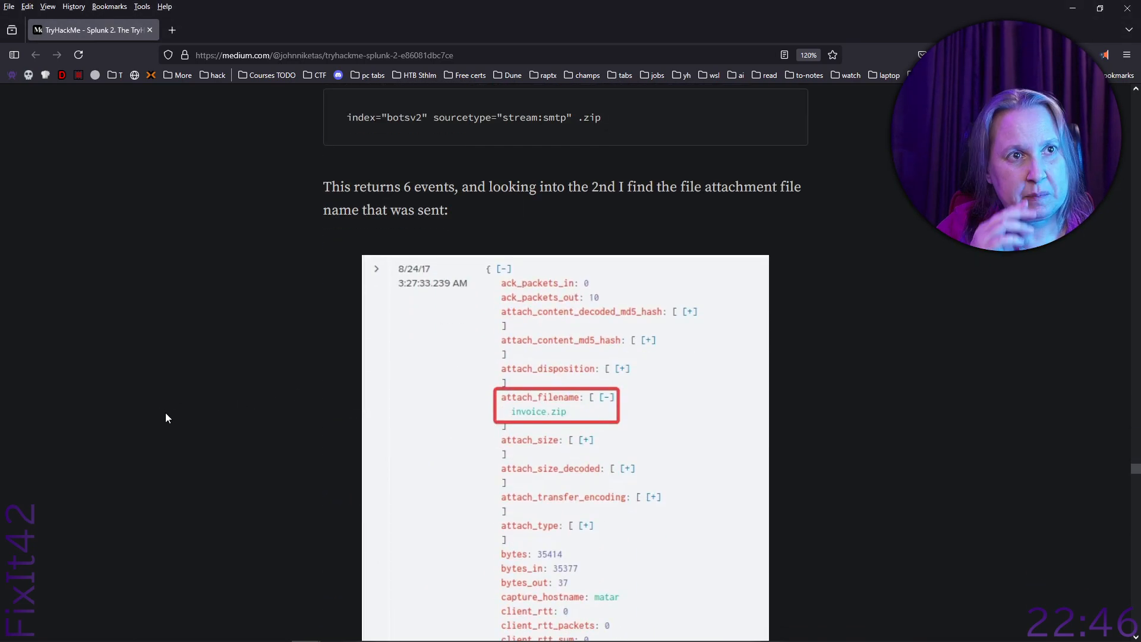
scroll(165, 412, "down", 6)
scroll(167, 416, "down", 4)
left_click_drag(448, 244, 380, 248)
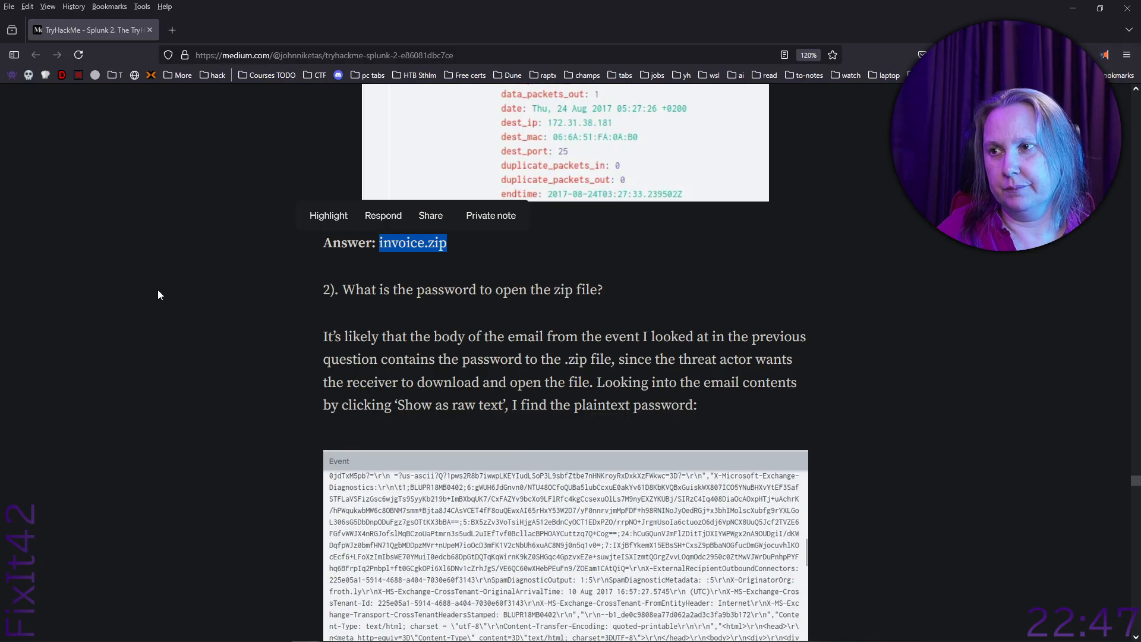
- Select the answers to 400 series questions 2 and 3, covering the zip file's password and the SSL issuer C = US
scroll(210, 291, "down", 10)
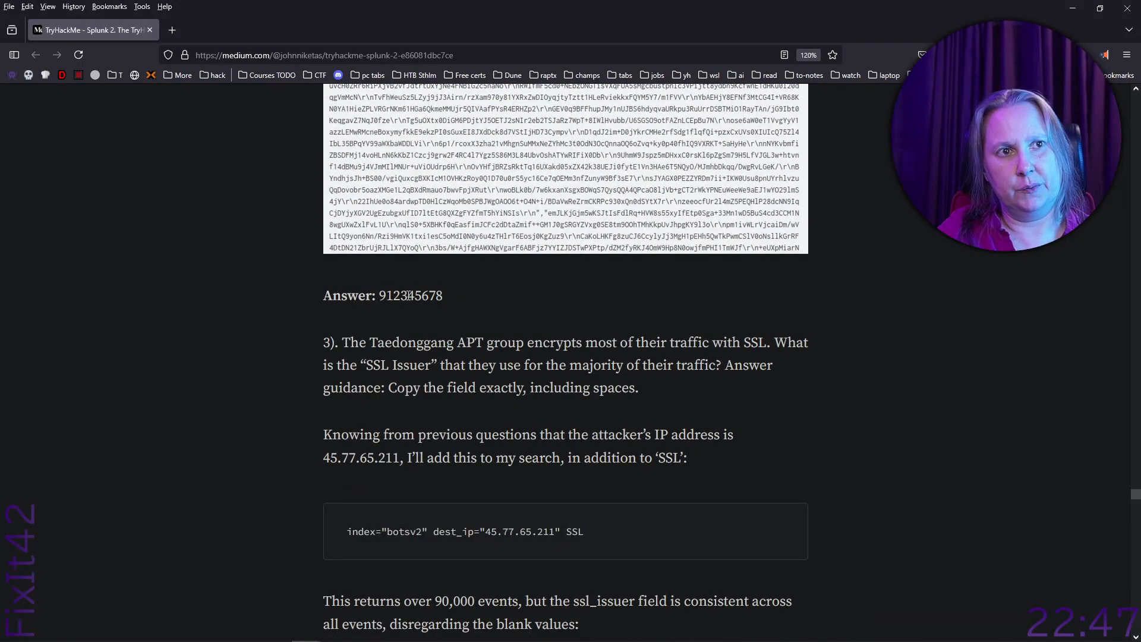
double_click(410, 296)
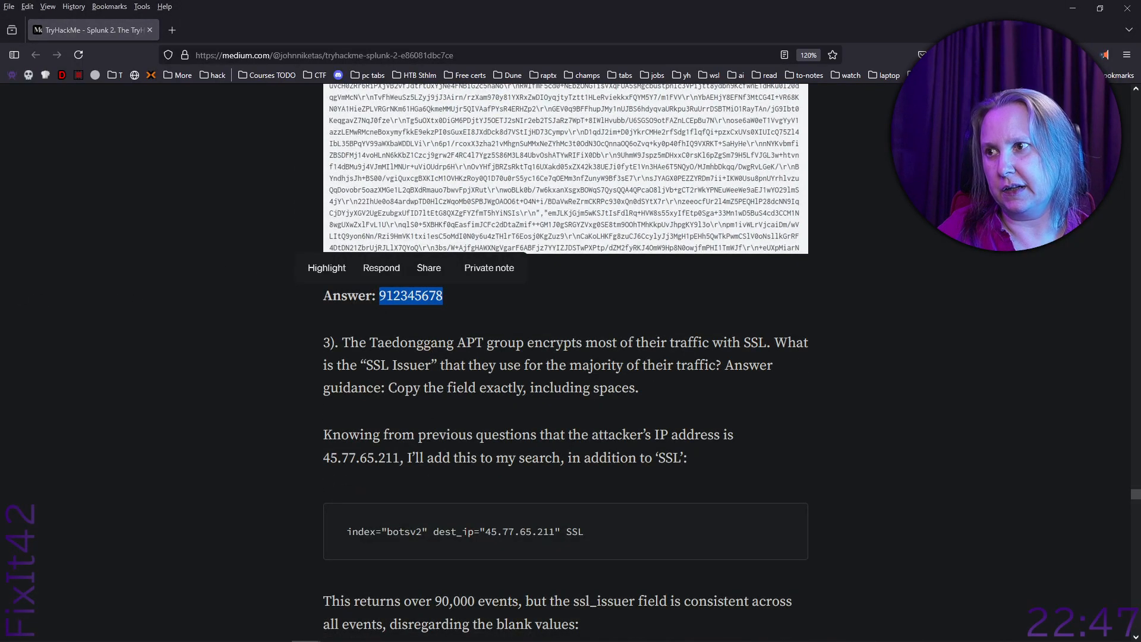
scroll(403, 363, "down", 8)
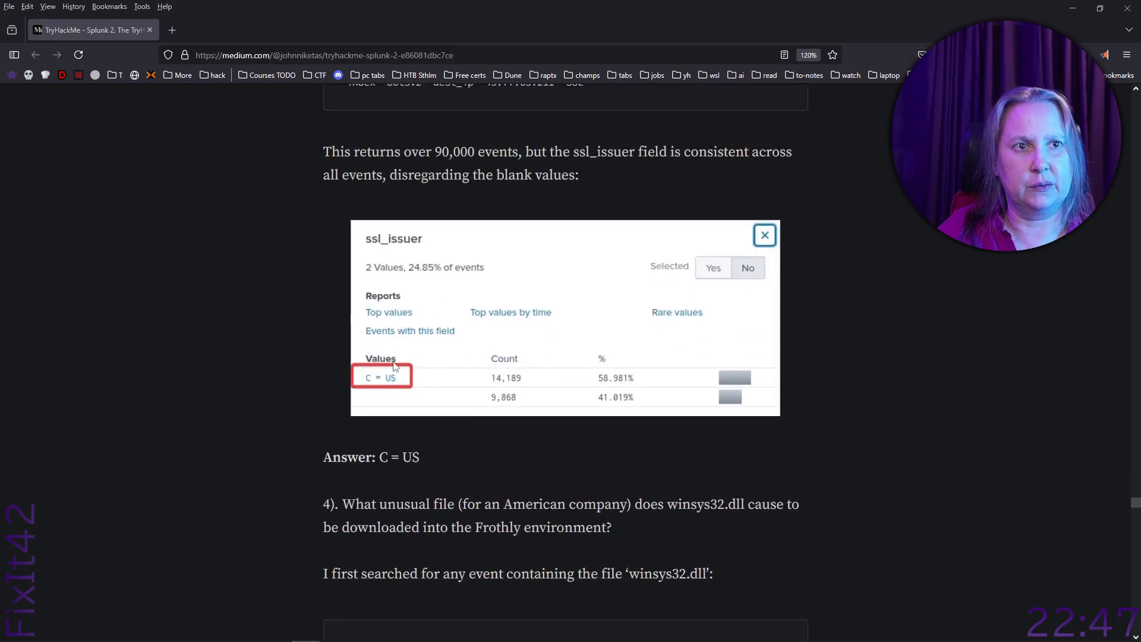
scroll(392, 321, "down", 6)
left_click_drag(425, 159, 376, 158)
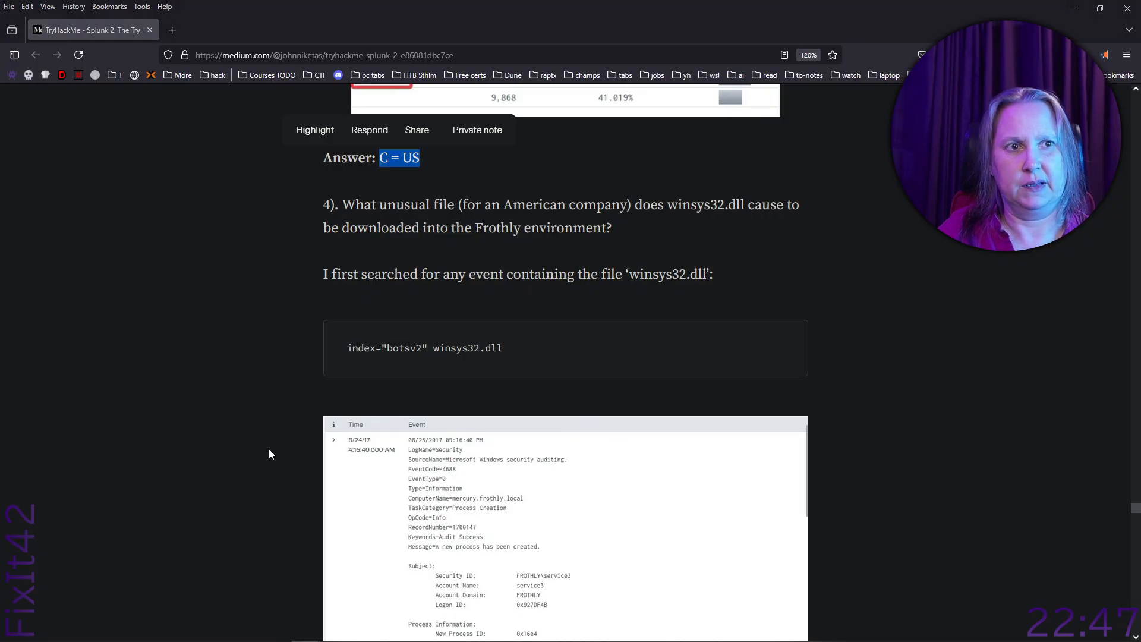
- Select question 4's unusual file name, 나는_데이비드를_사랑한다.hwp, and question 5's full name of the person implicated in the metadata
scroll(268, 452, "down", 7)
scroll(592, 390, "down", 9)
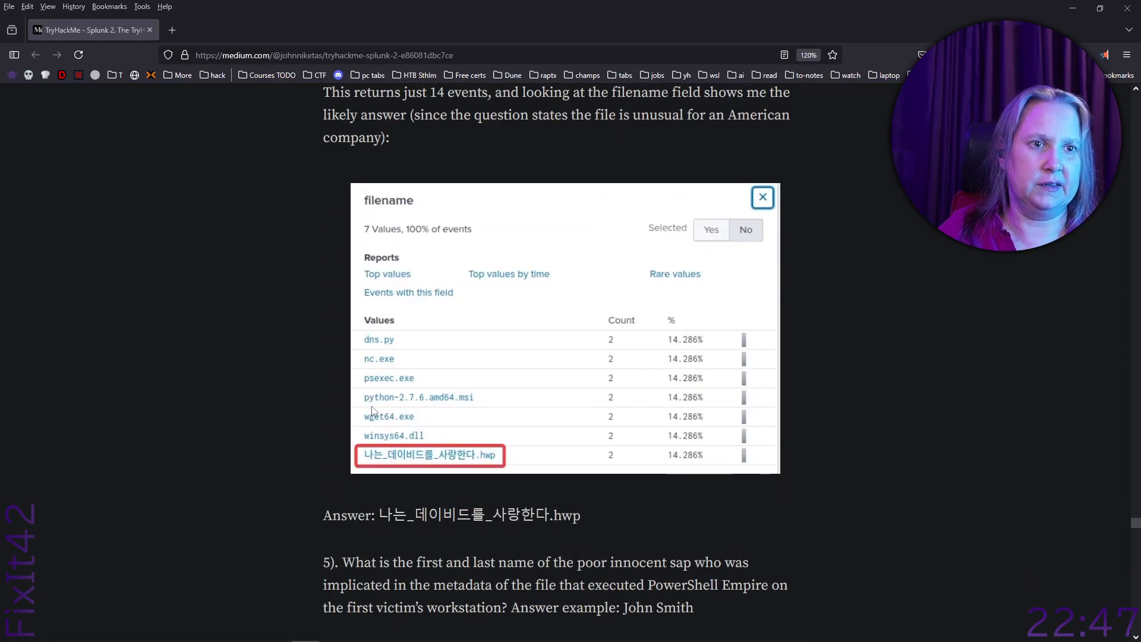
left_click_drag(610, 371, 381, 372)
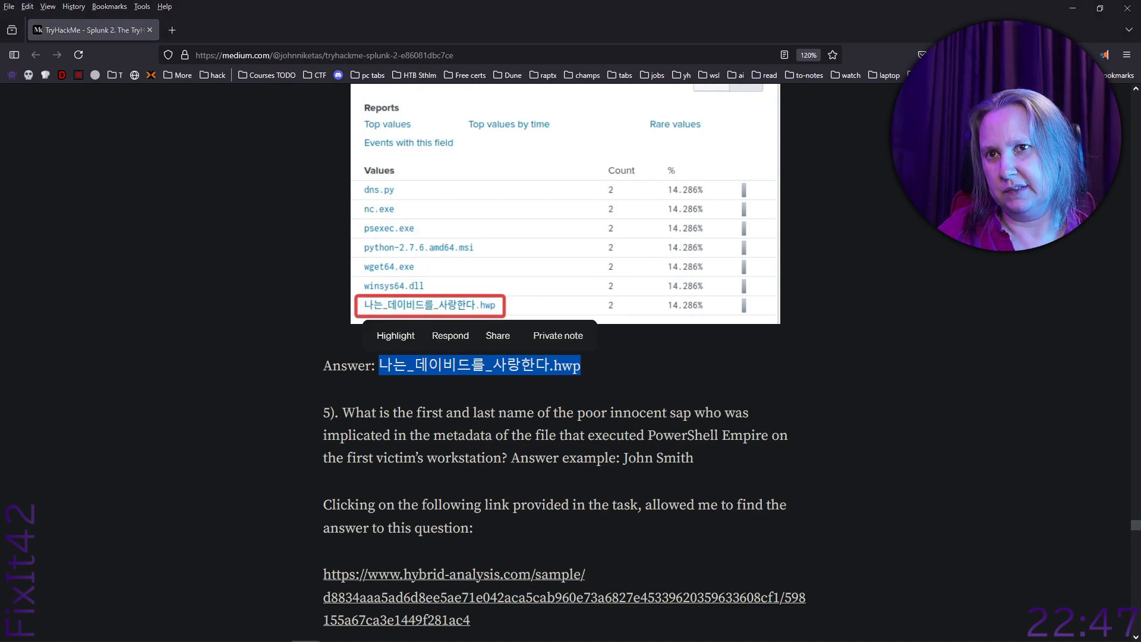
scroll(238, 375, "down", 12)
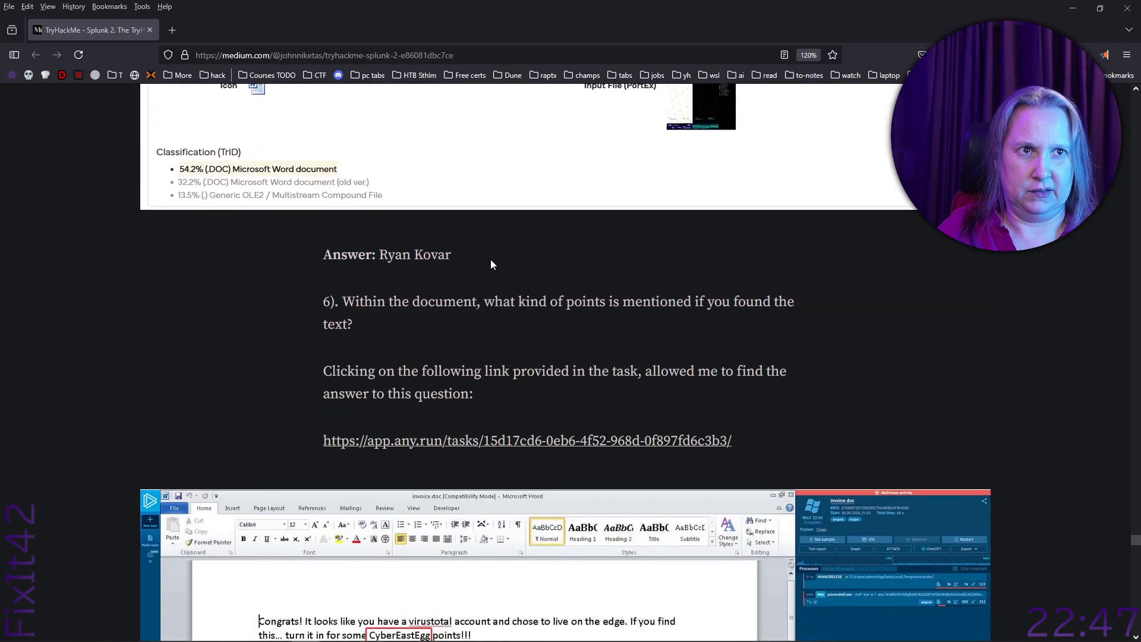
left_click_drag(491, 260, 381, 261)
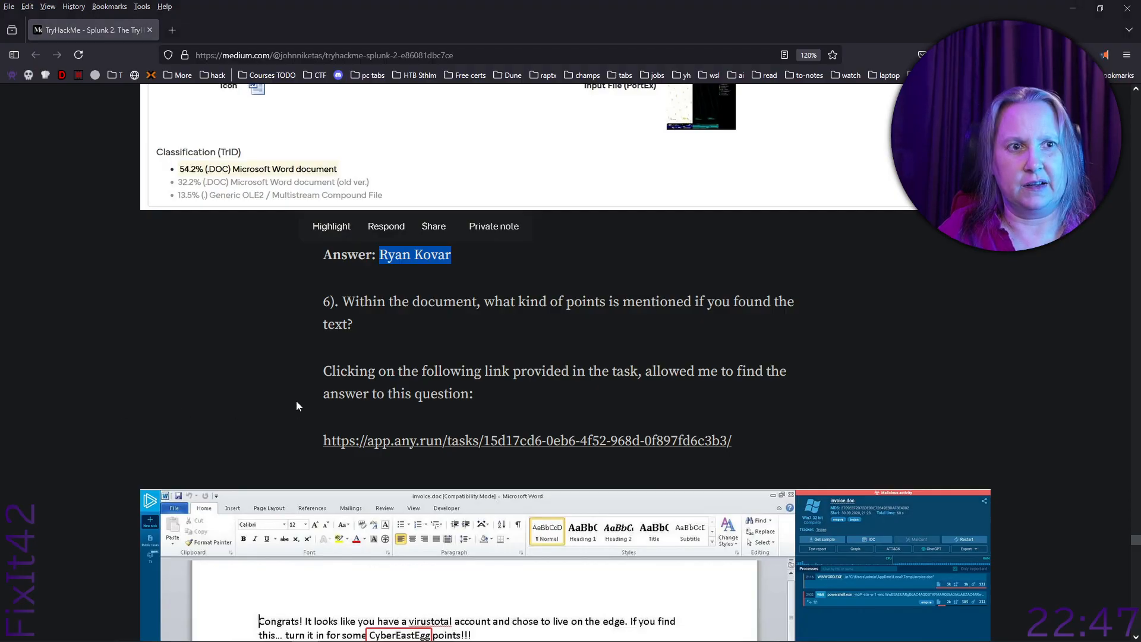
- Read question 6 about the points mentioned in the document and select its answer, CyberEastEgg
scroll(118, 406, "down", 1)
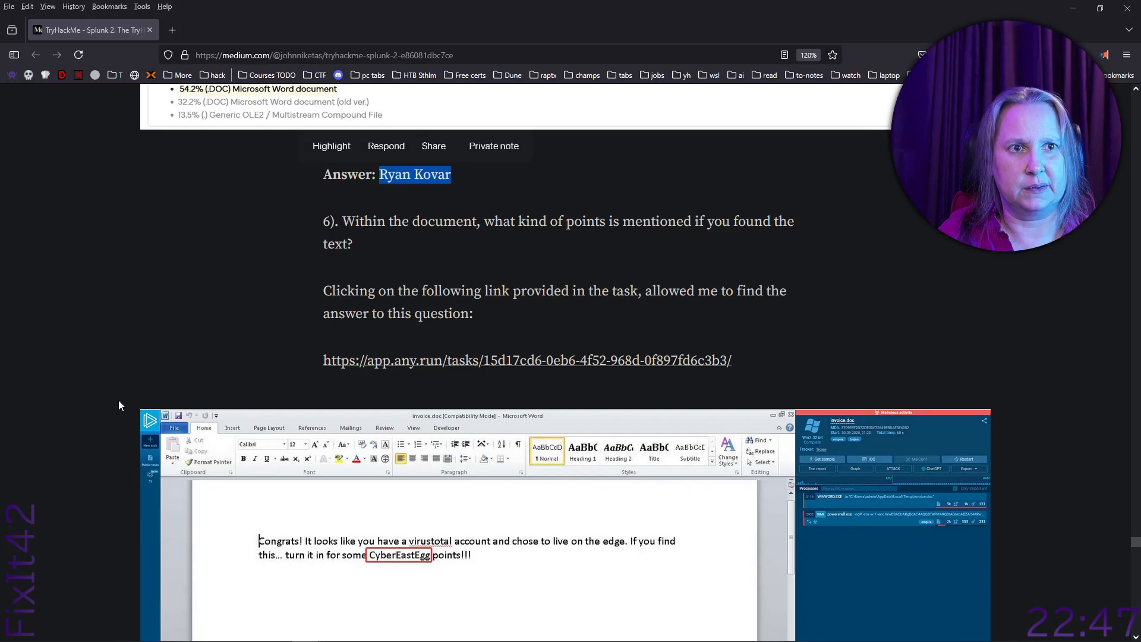
scroll(119, 400, "down", 8)
double_click(391, 288)
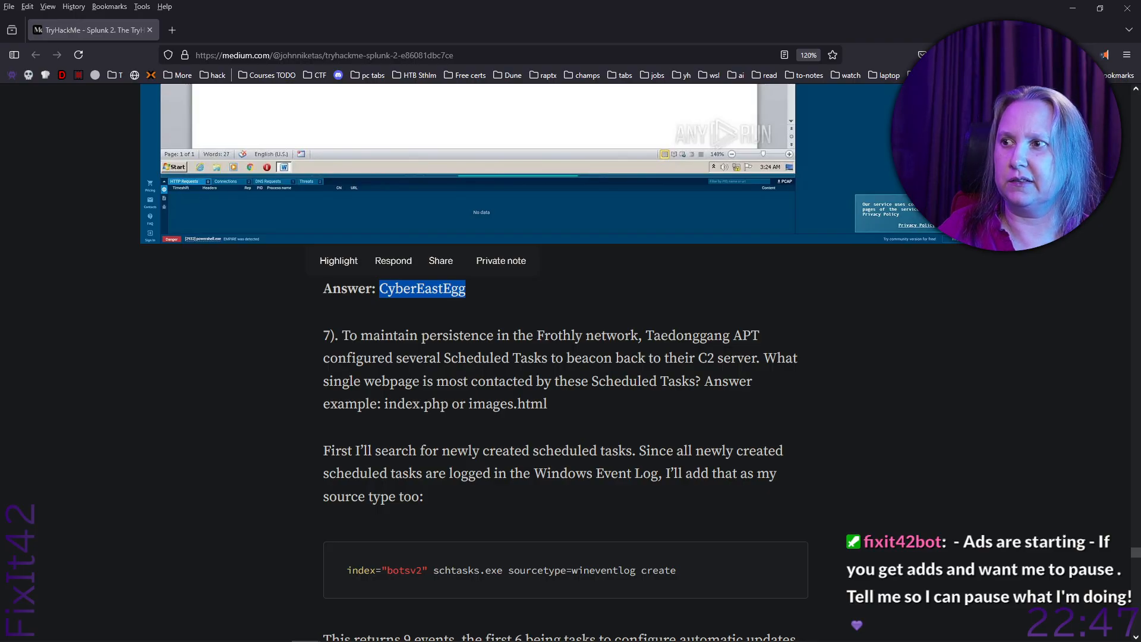
- Go through question 7's scheduled task search and decoded script, and select the most contacted webpage, process.php
scroll(442, 404, "down", 6)
scroll(440, 399, "down", 15)
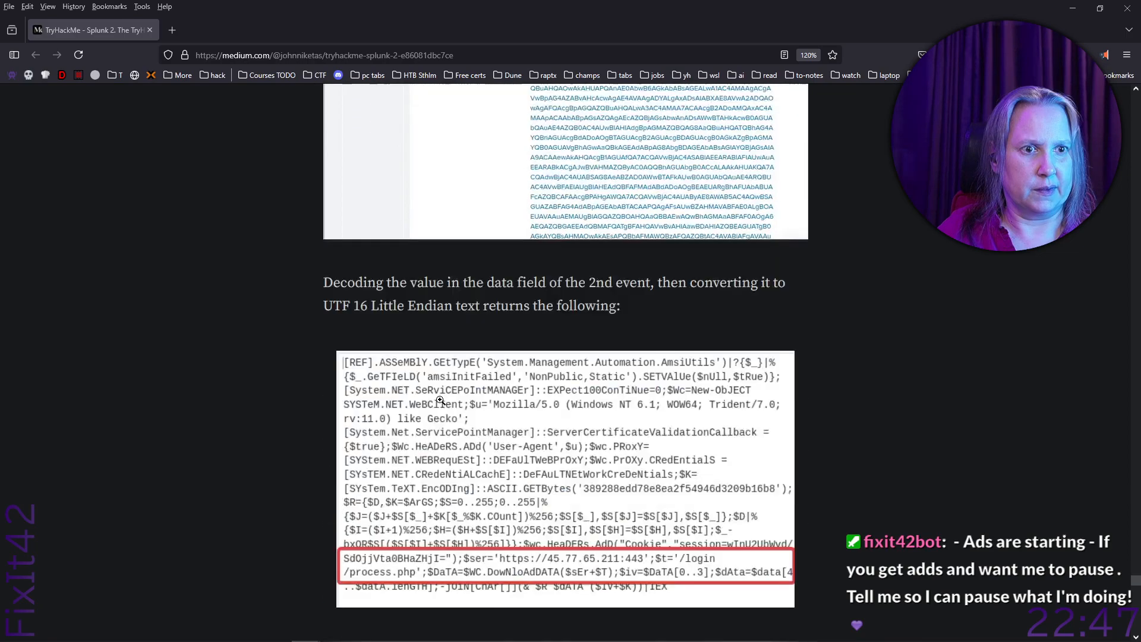
scroll(440, 400, "down", 5)
left_click_drag(462, 408, 382, 418)
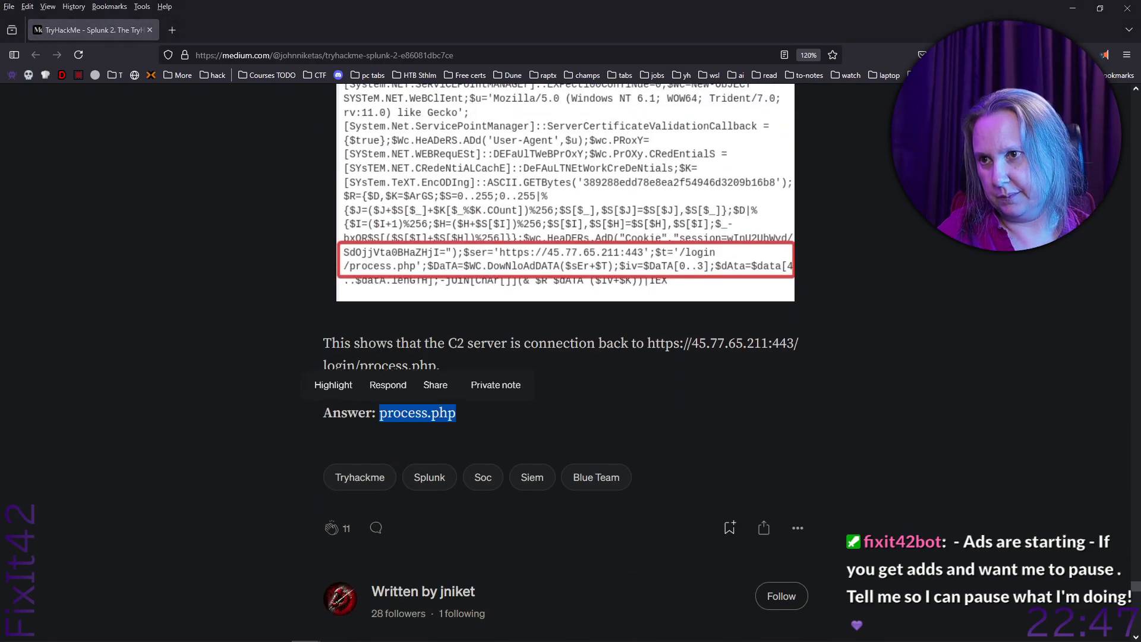